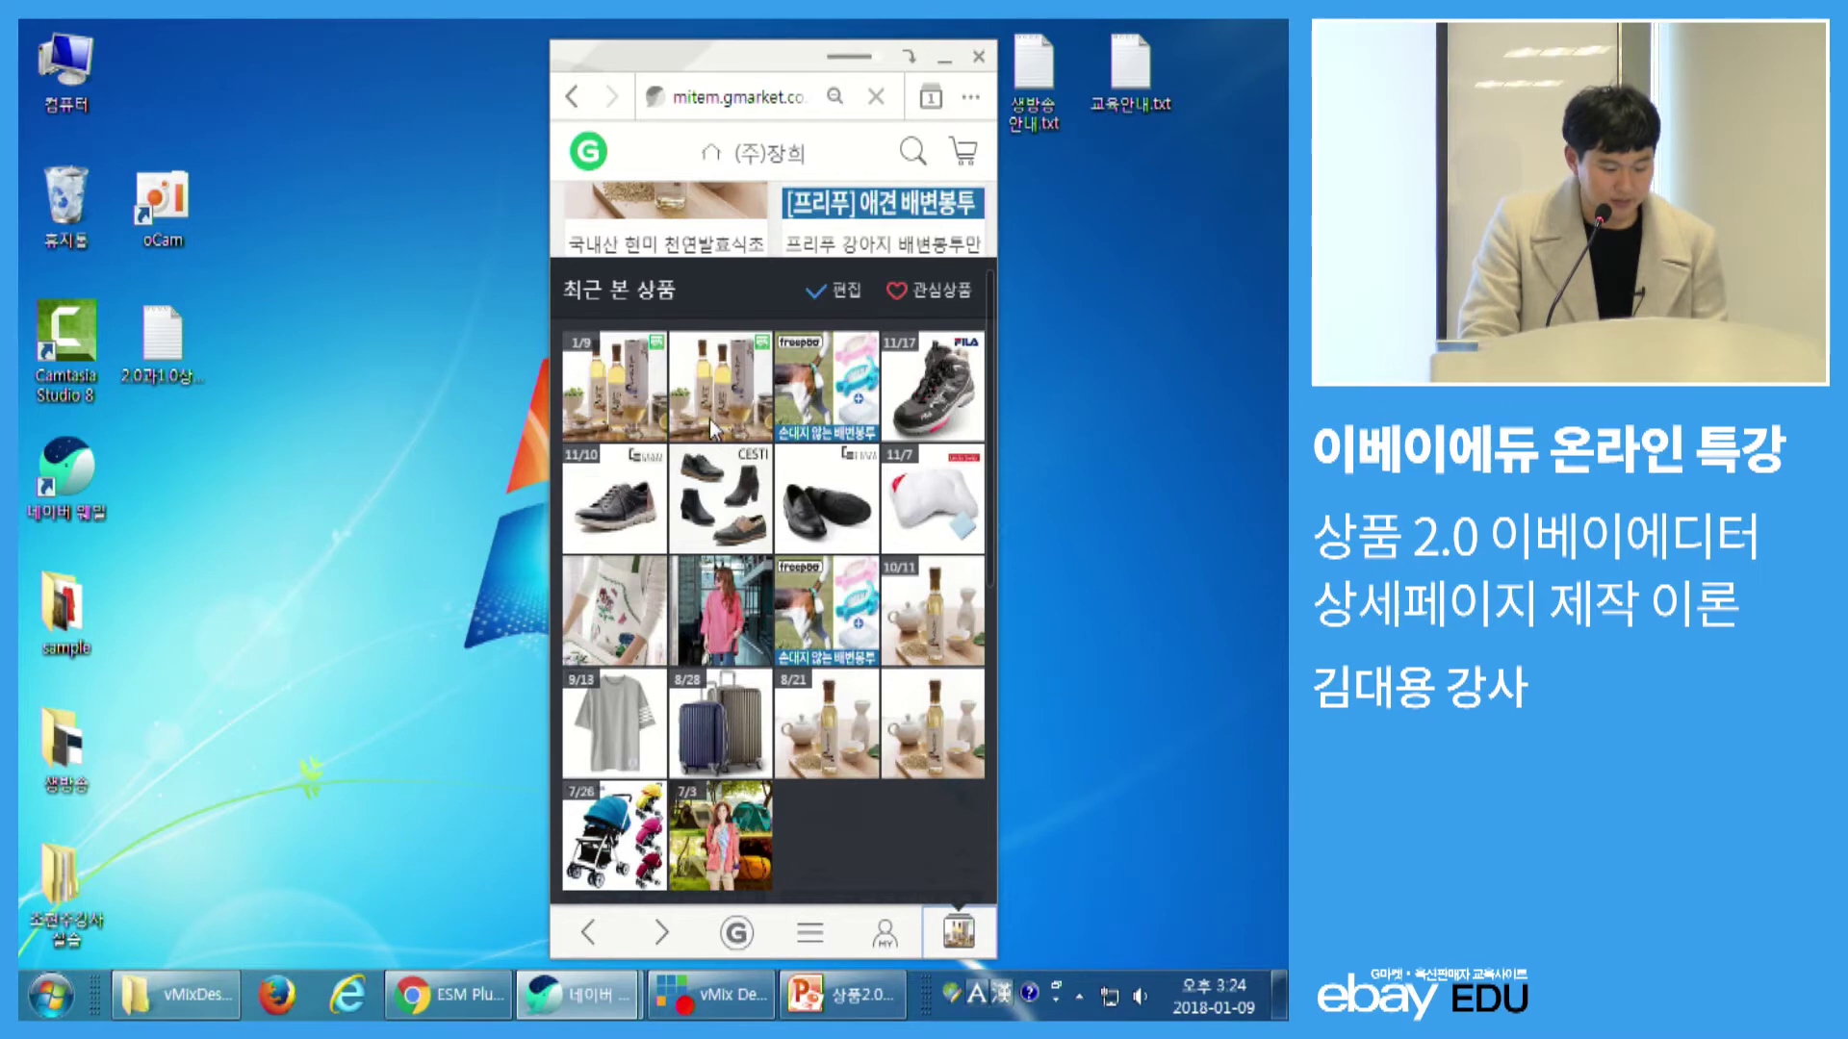
# - Open the first vinegar product in the recently viewed items (최근 본 상품) and skim its page
pyautogui.scroll(-8, 729, 446)
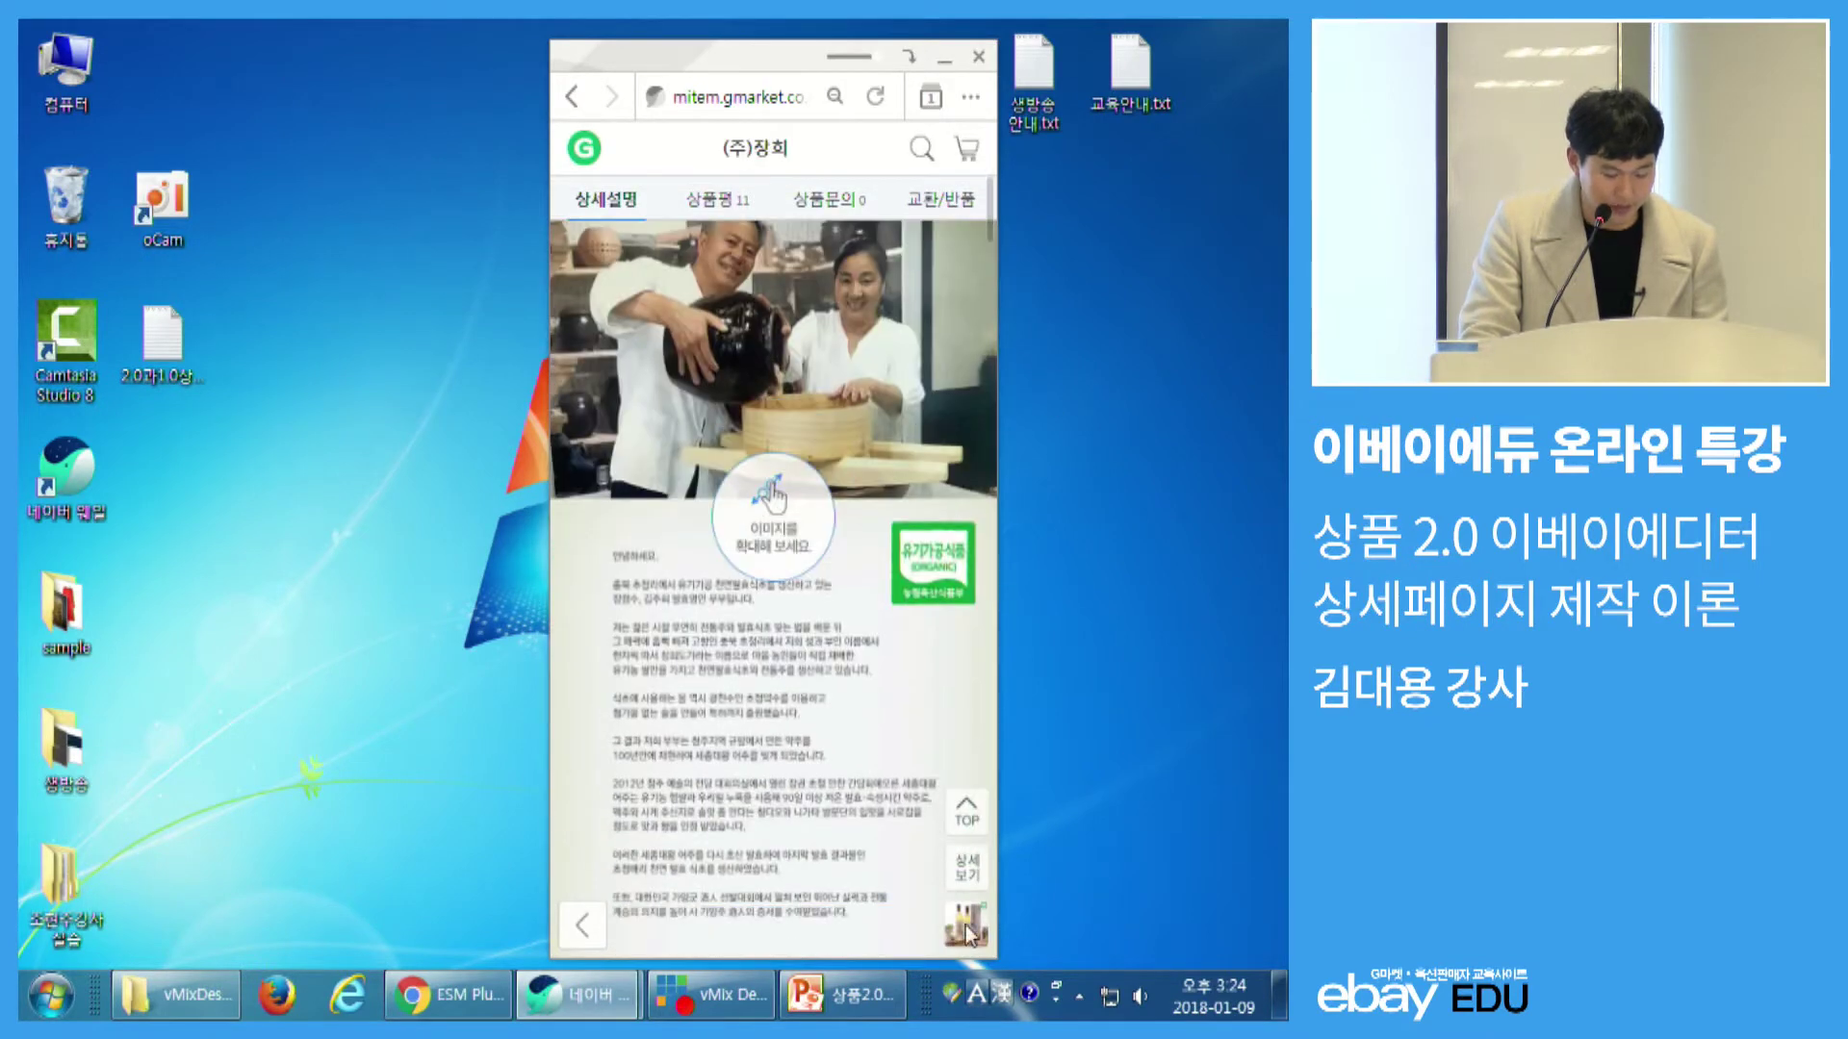
pyautogui.click(966, 923)
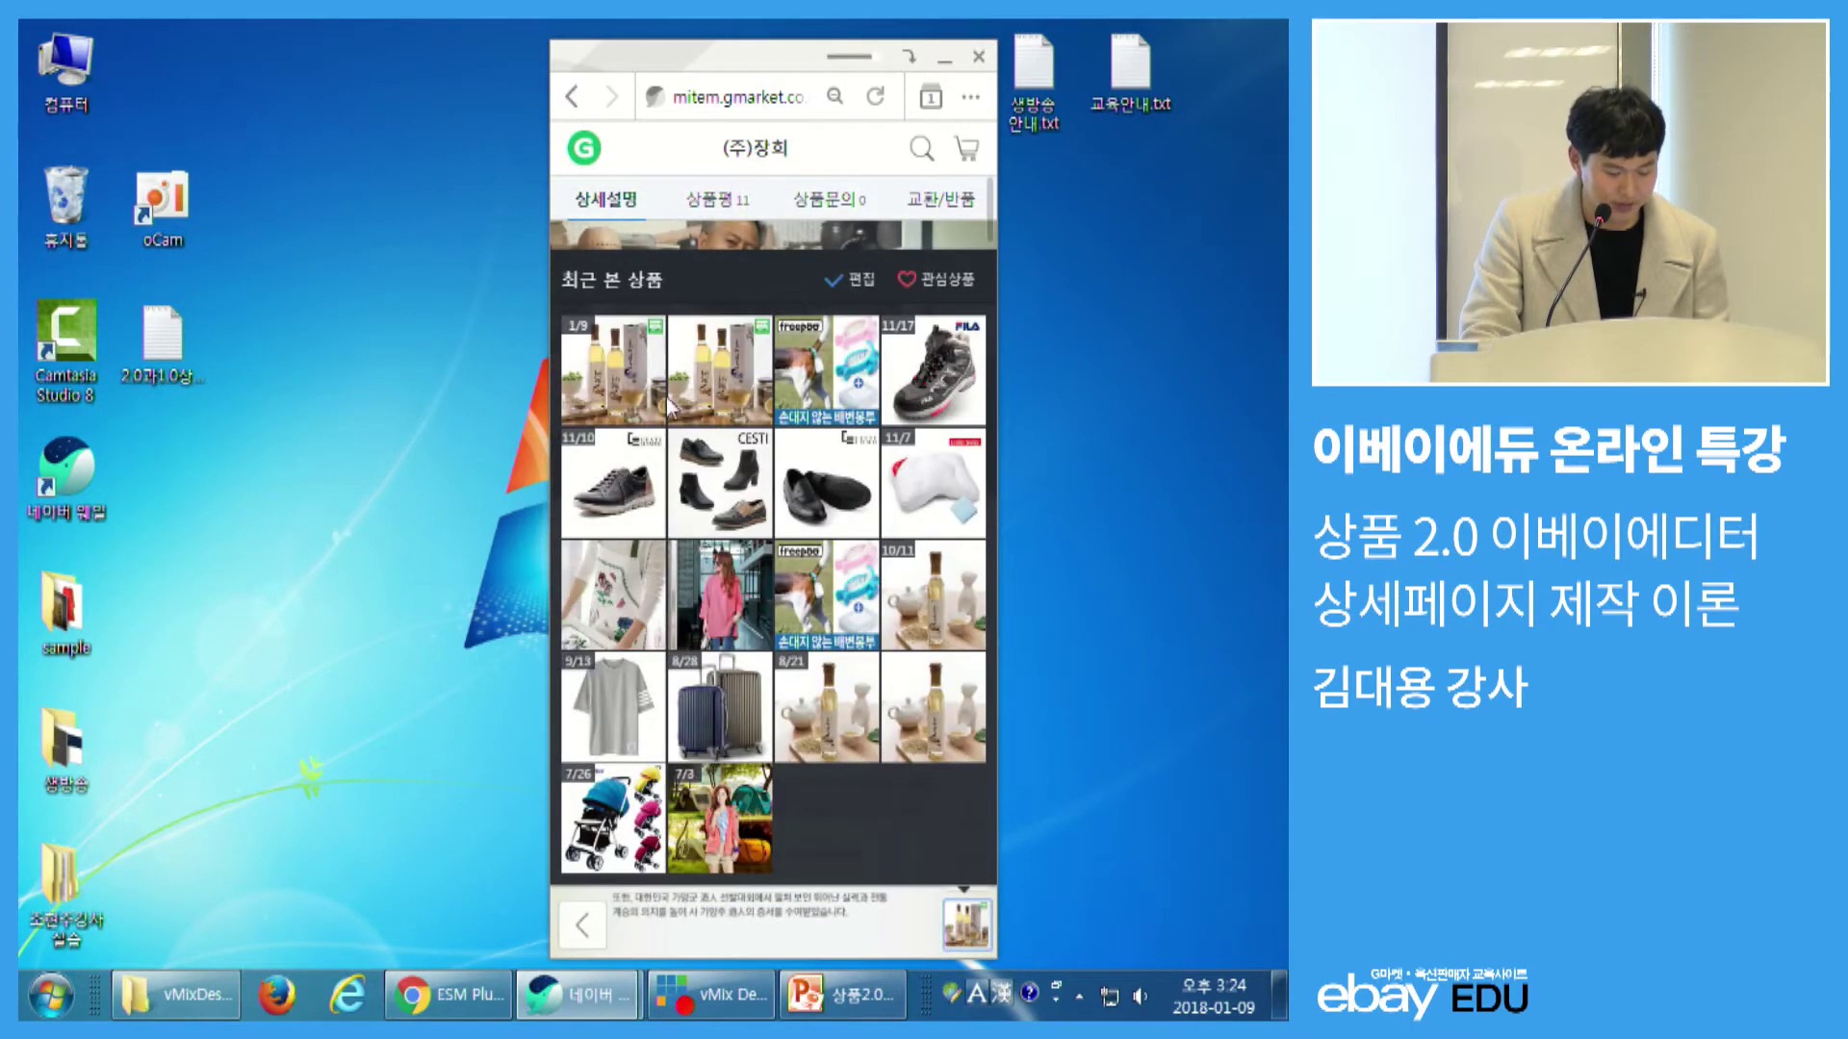
pyautogui.click(643, 358)
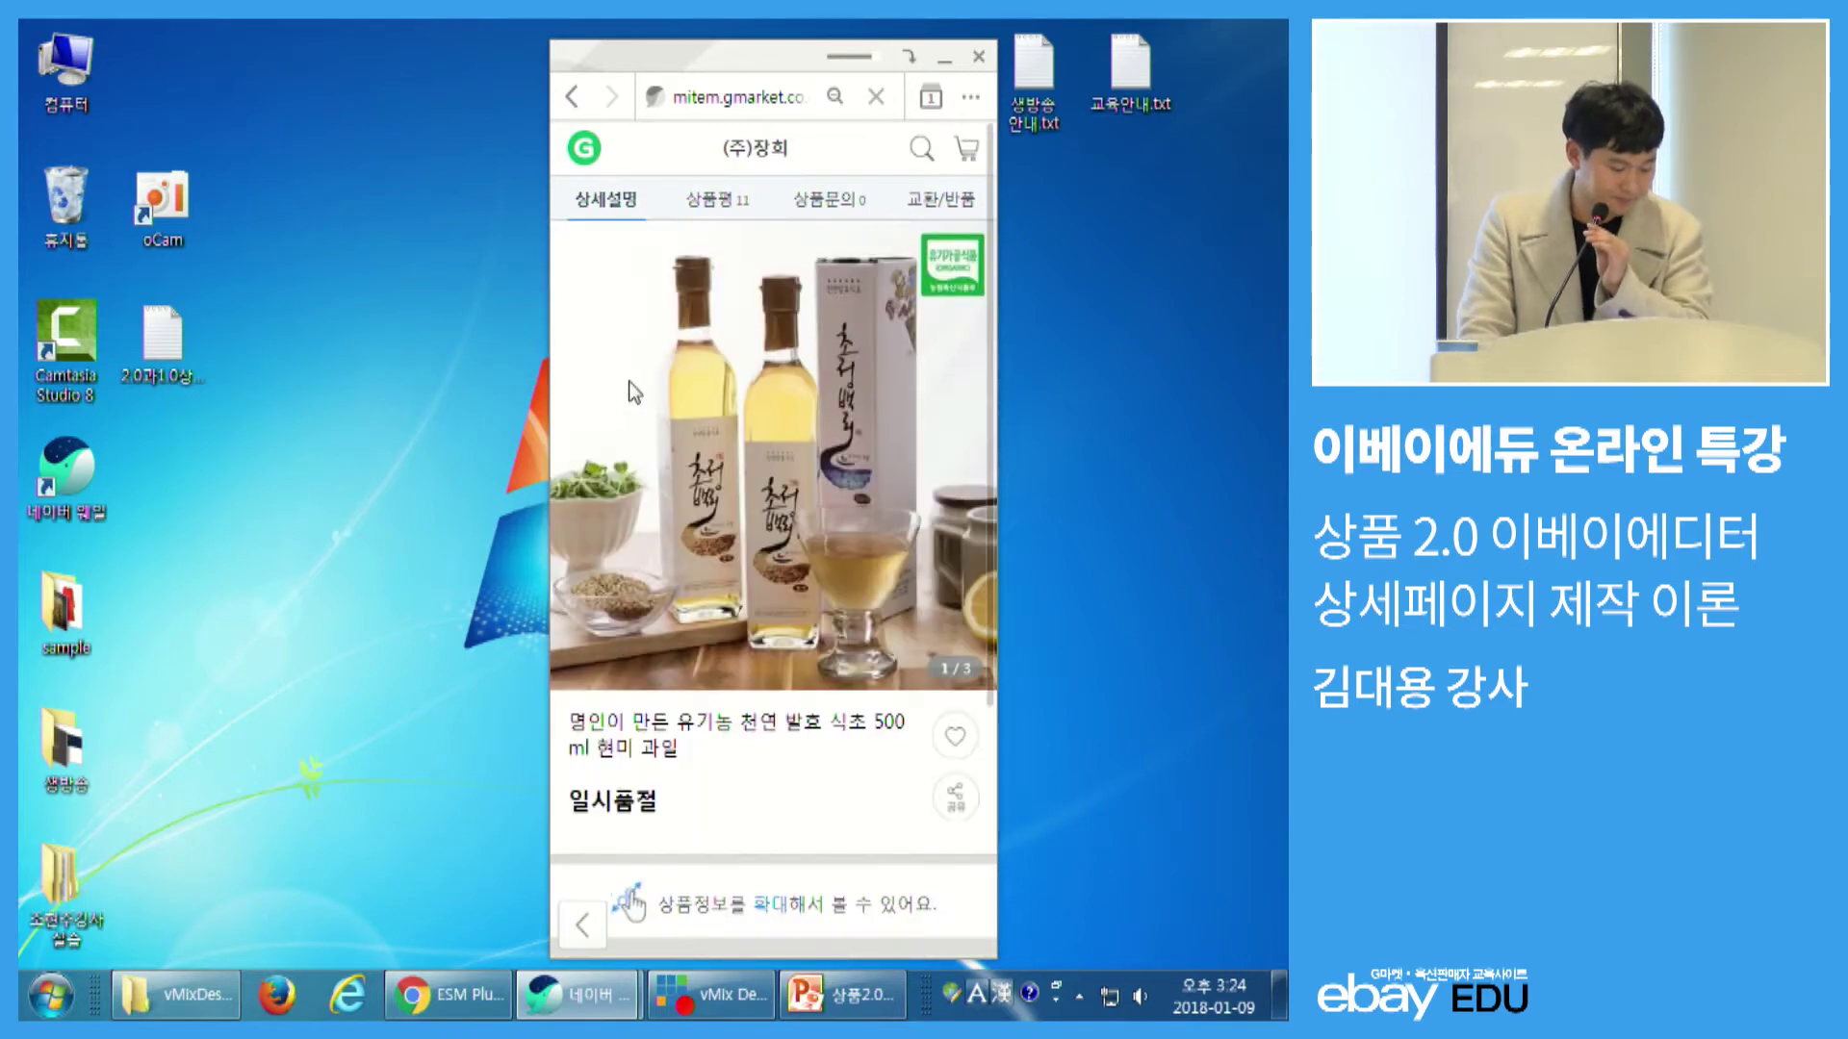
pyautogui.scroll(-5, 766, 521)
pyautogui.scroll(5, 776, 510)
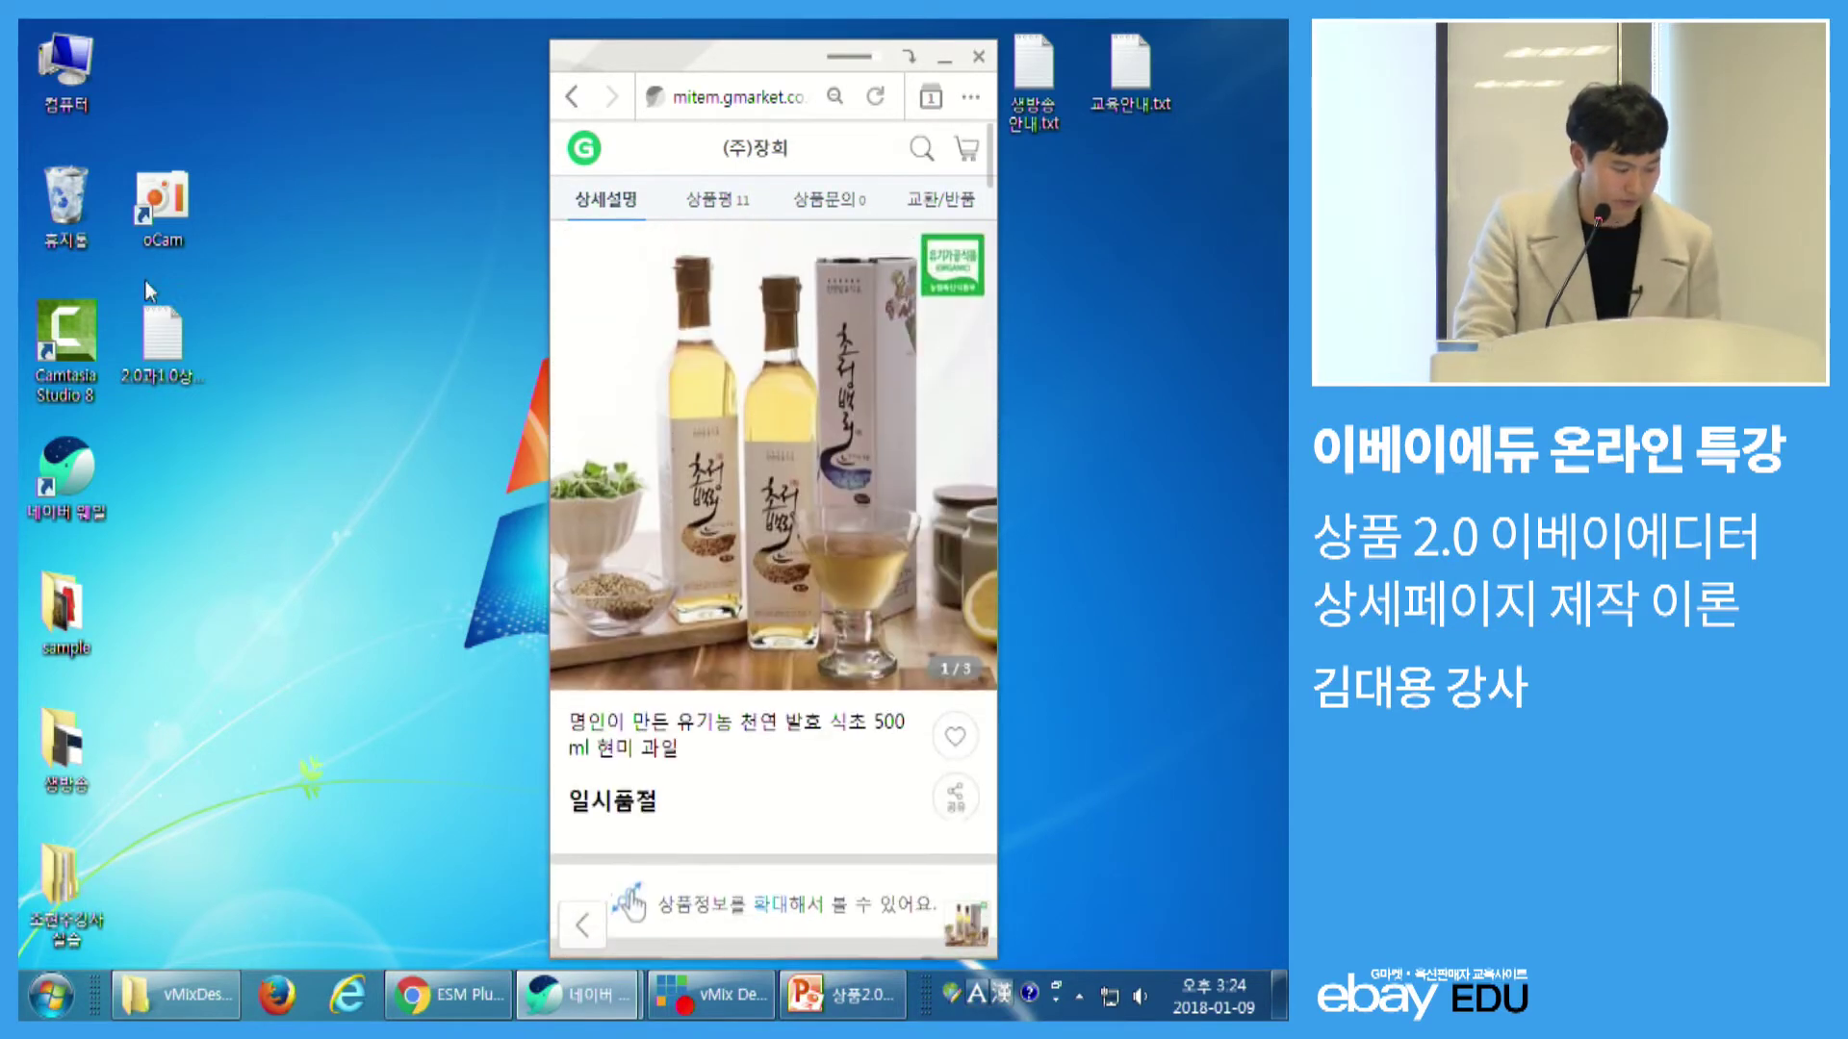
# - Copy the 2.0 상품 link from 2.0과1.0상품비교url.txt and load it in the mobile-size browser window
pyautogui.doubleClick(162, 337)
pyautogui.moveTo(1087, 239); pyautogui.dragTo(23, 205)
pyautogui.hotkey('ctrl', 'c')
pyautogui.click(775, 68)
pyautogui.click(781, 96)
pyautogui.hotkey('ctrl', 'v')
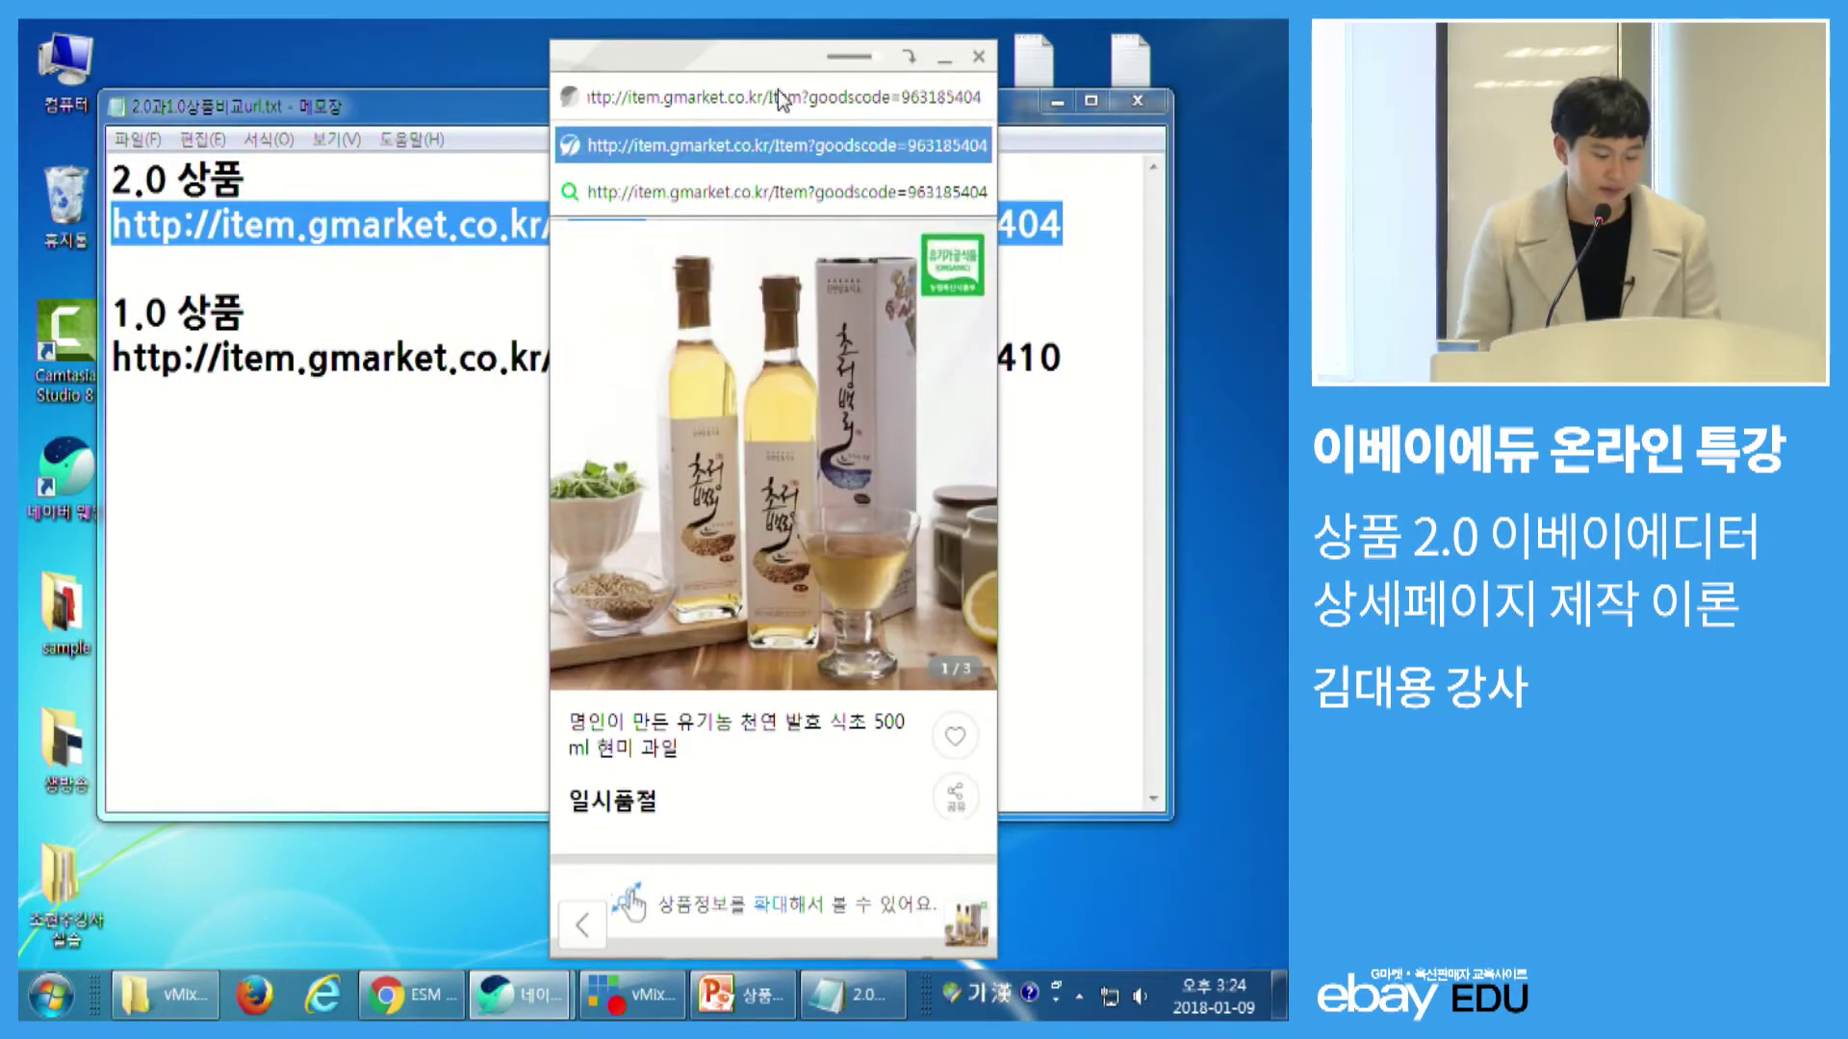
pyautogui.press('Return')
# - Examine the 2.0 product's detail description down to the 초정백리 천연발효식초 종류 section
pyautogui.click(780, 96)
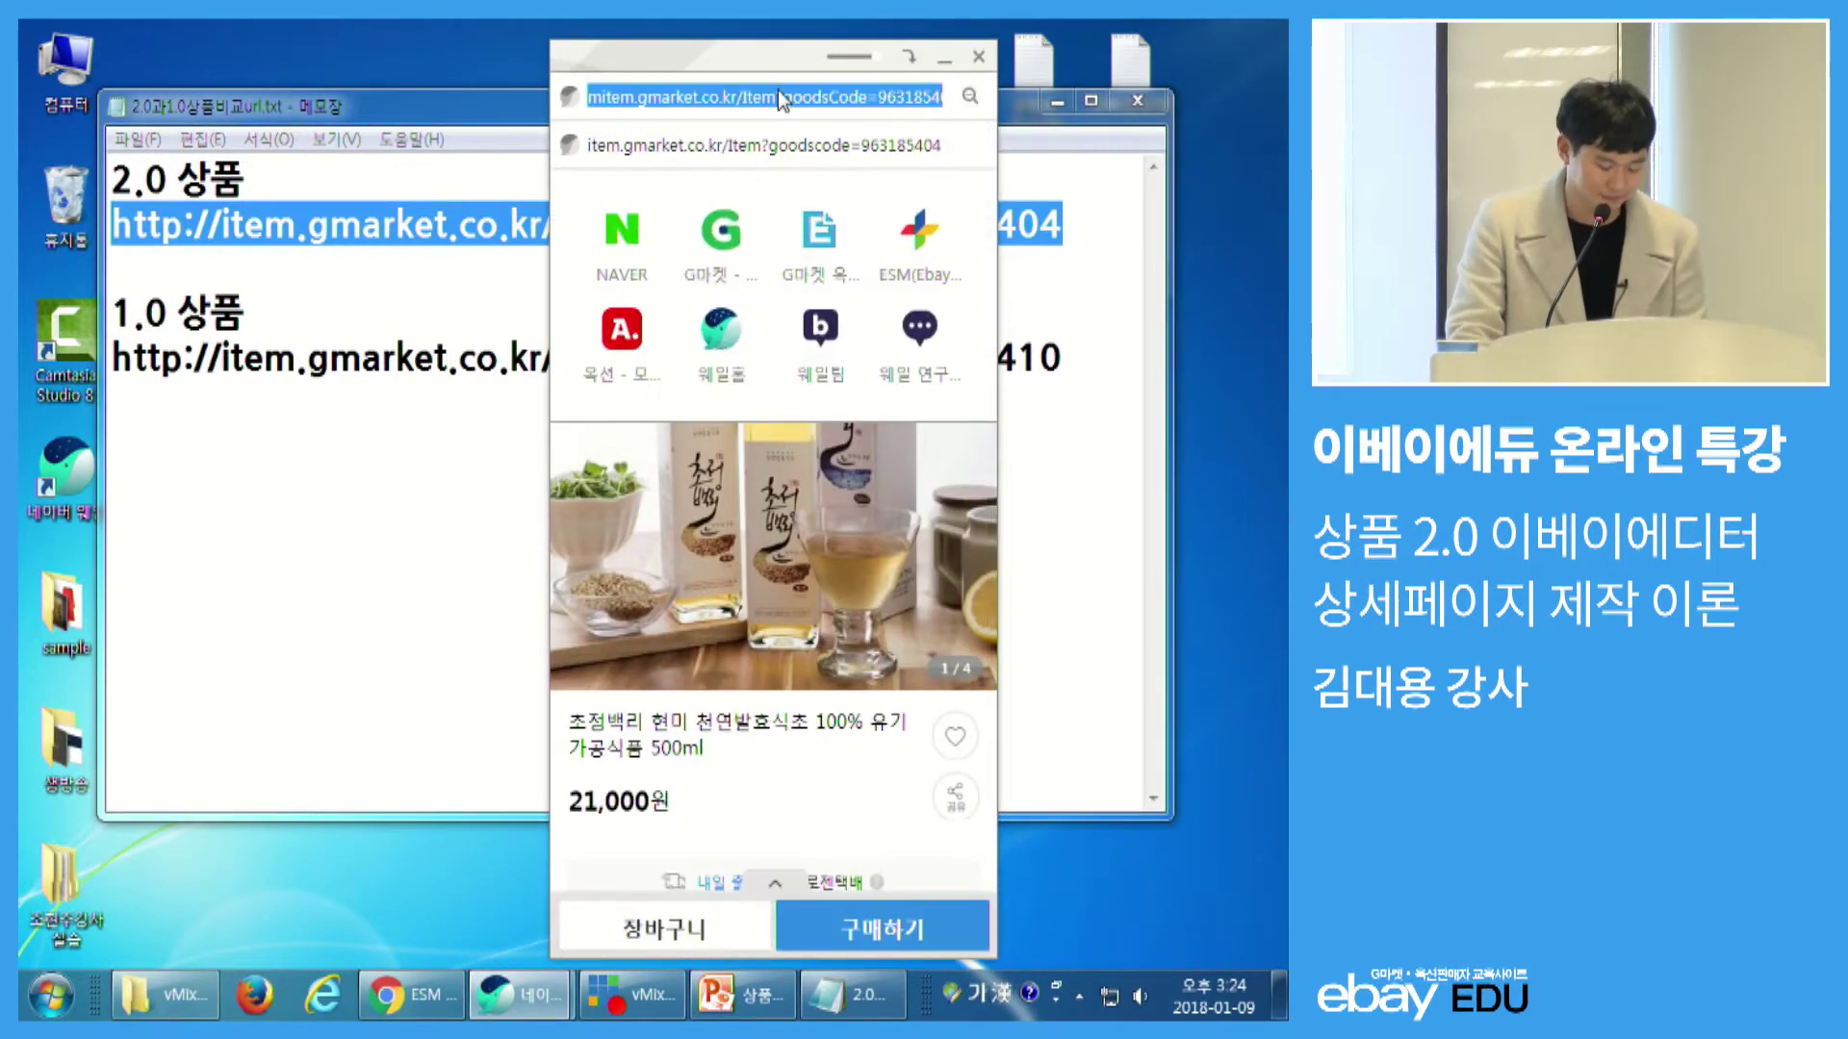
pyautogui.scroll(-5, 802, 633)
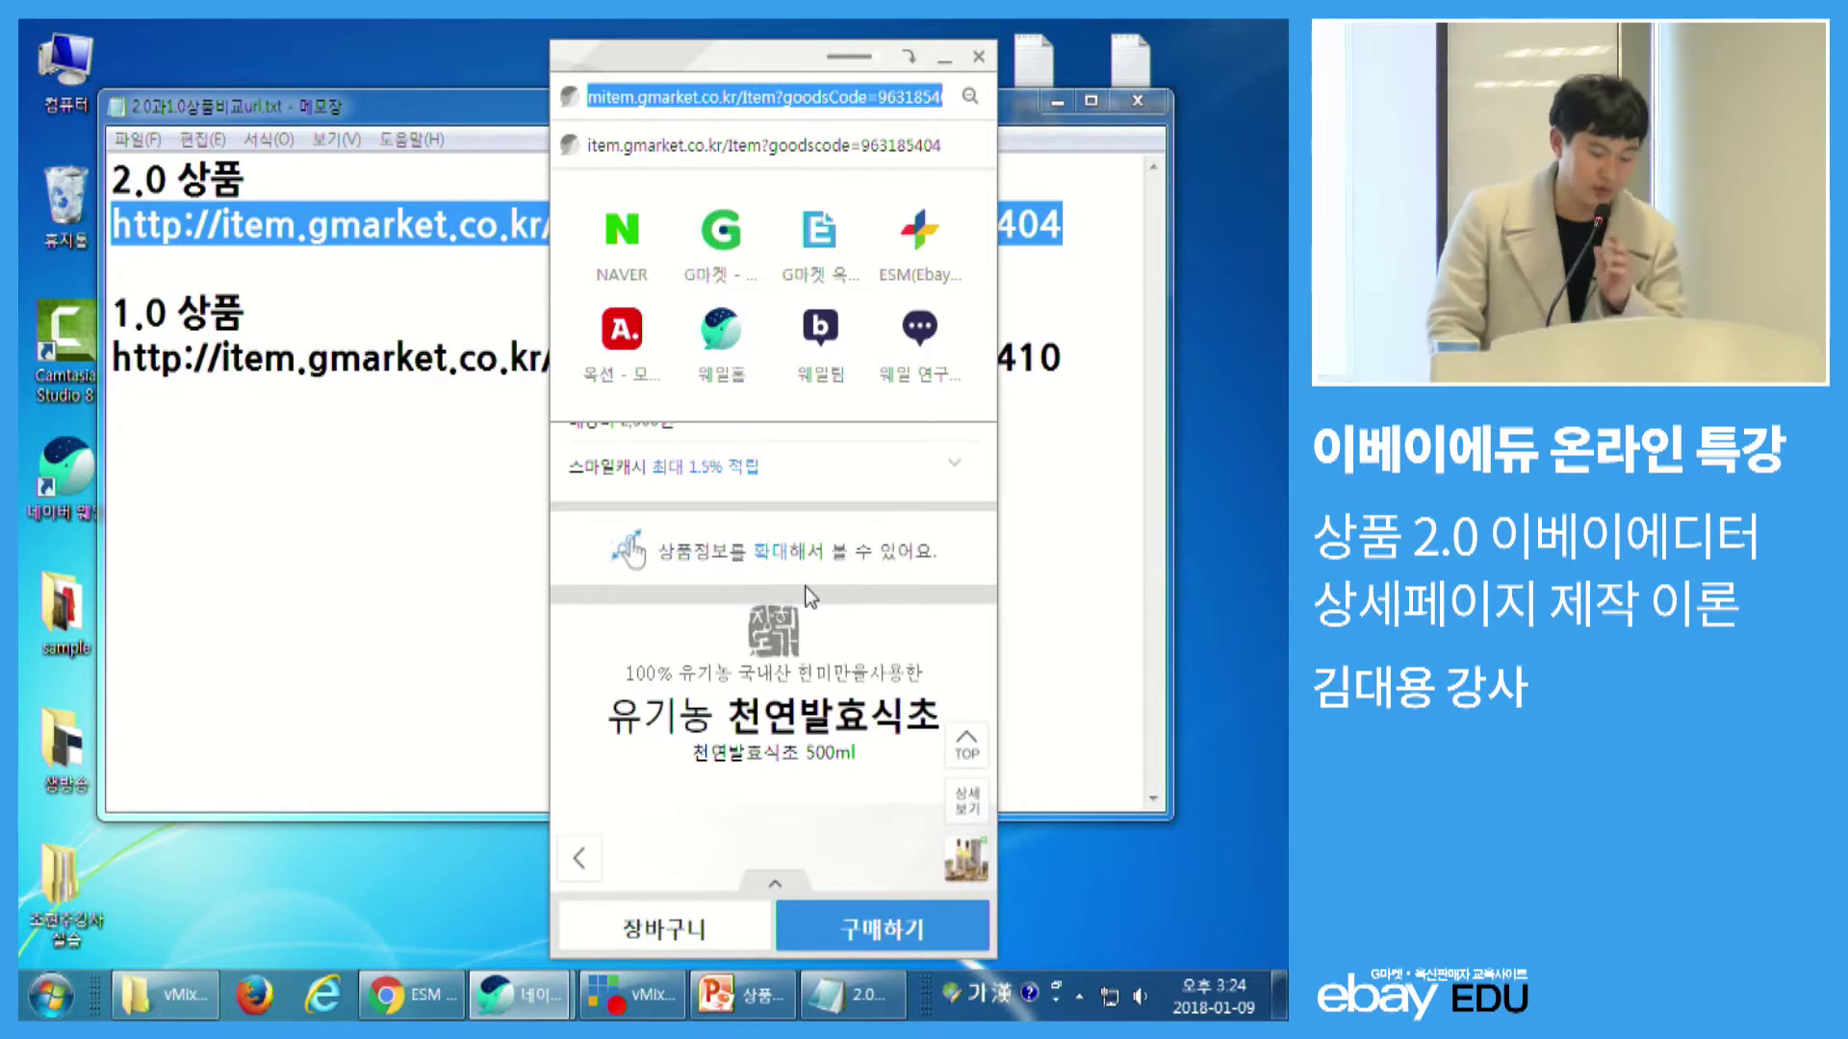
pyautogui.click(759, 517)
pyautogui.scroll(-5, 775, 500)
pyautogui.scroll(-1, 616, 539)
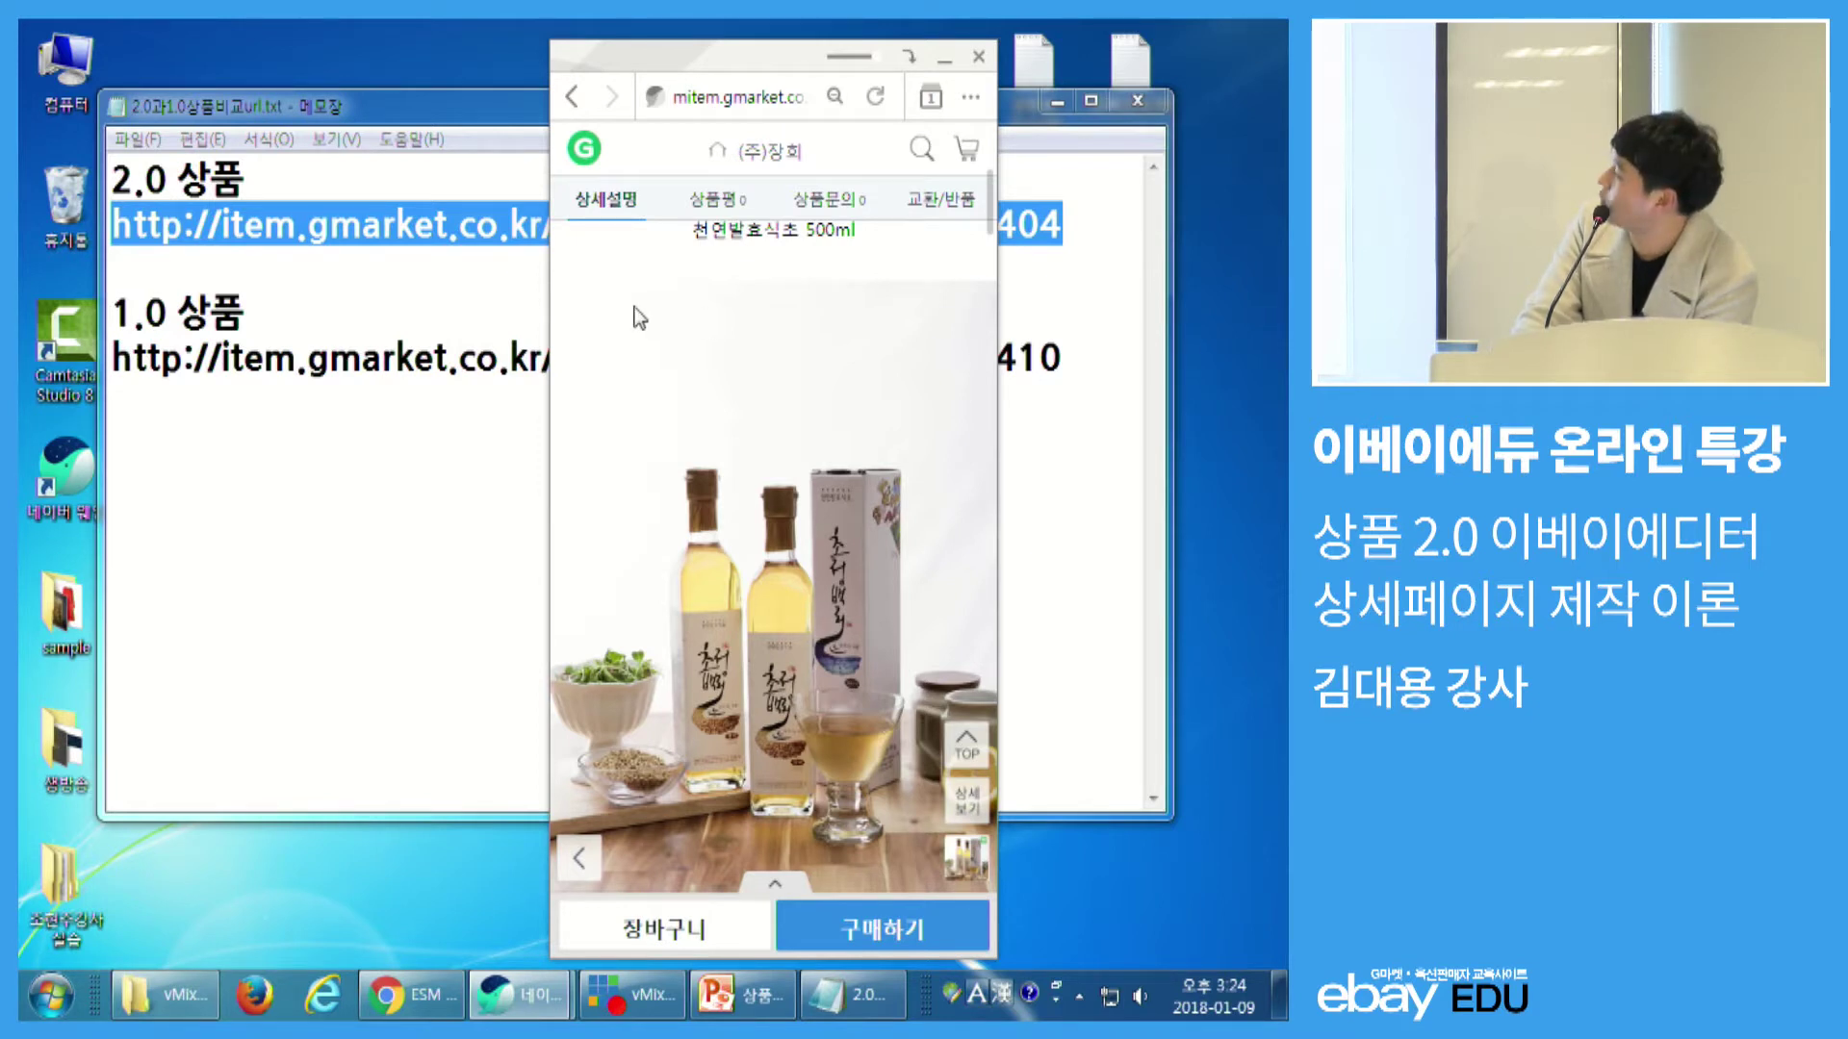
pyautogui.scroll(-2, 559, 401)
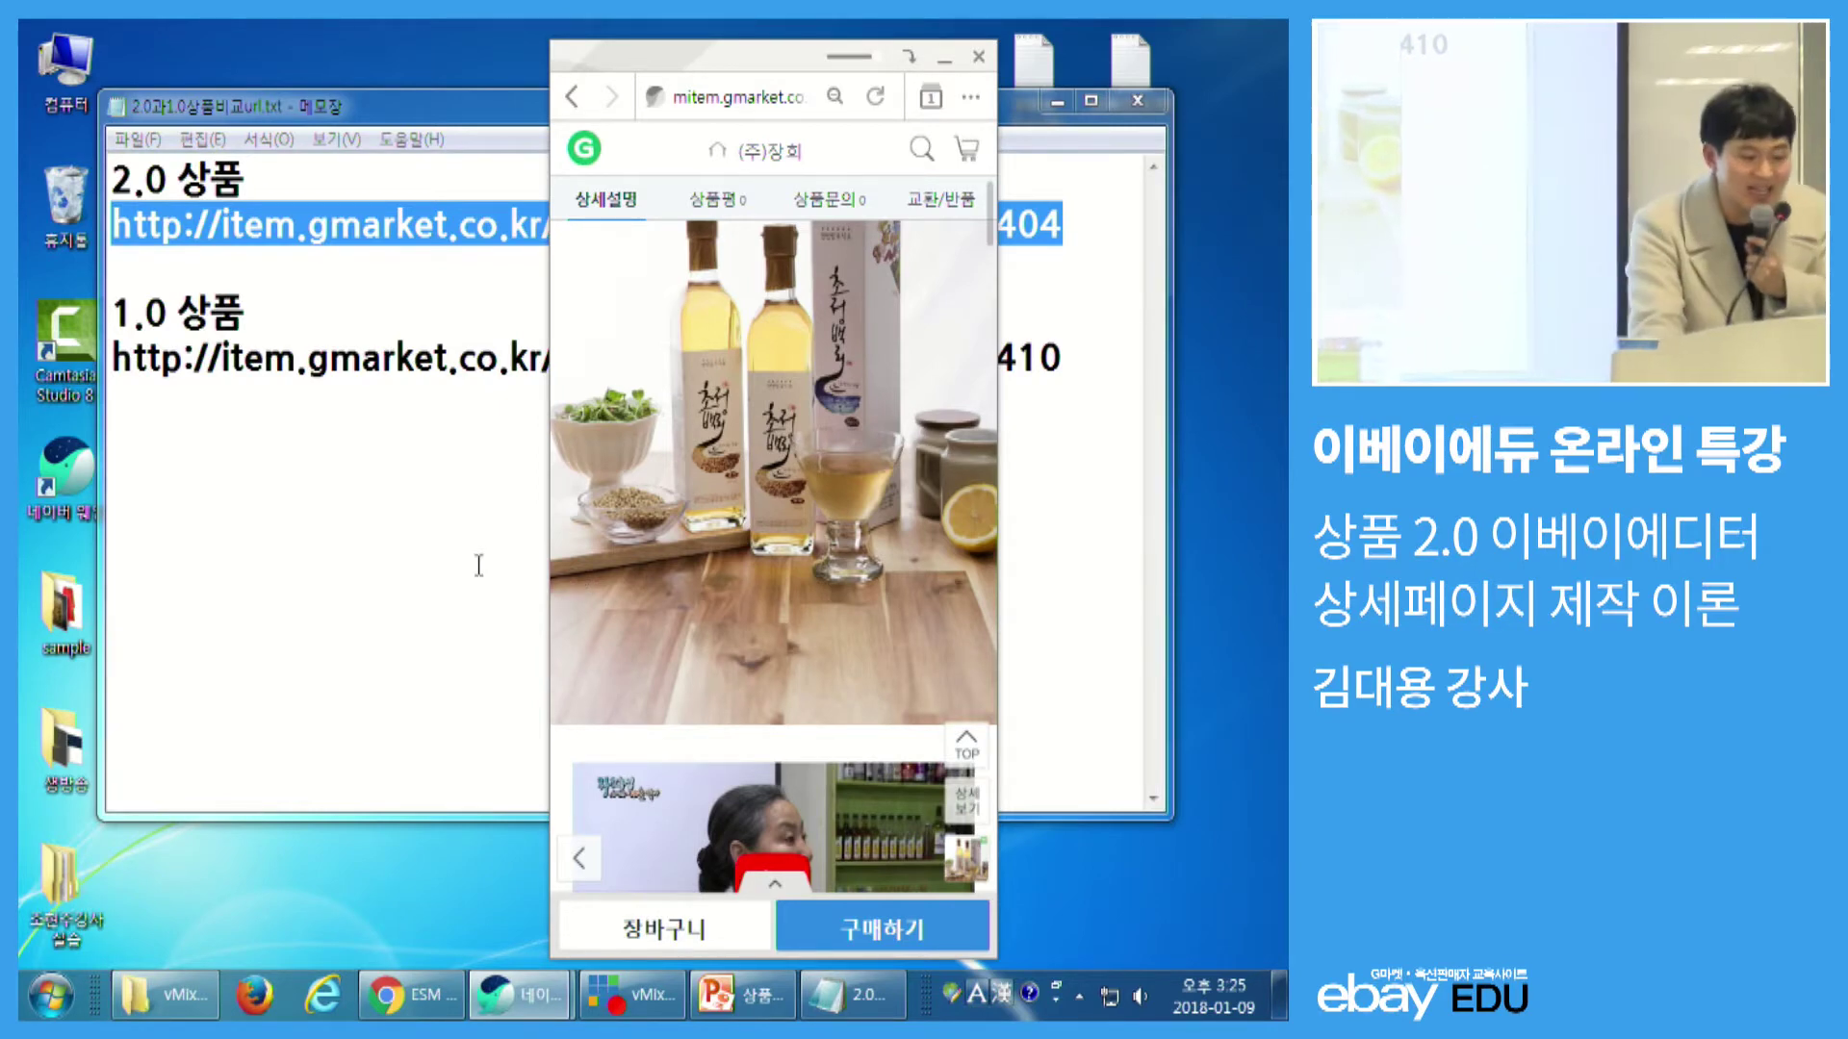
pyautogui.scroll(-10, 676, 499)
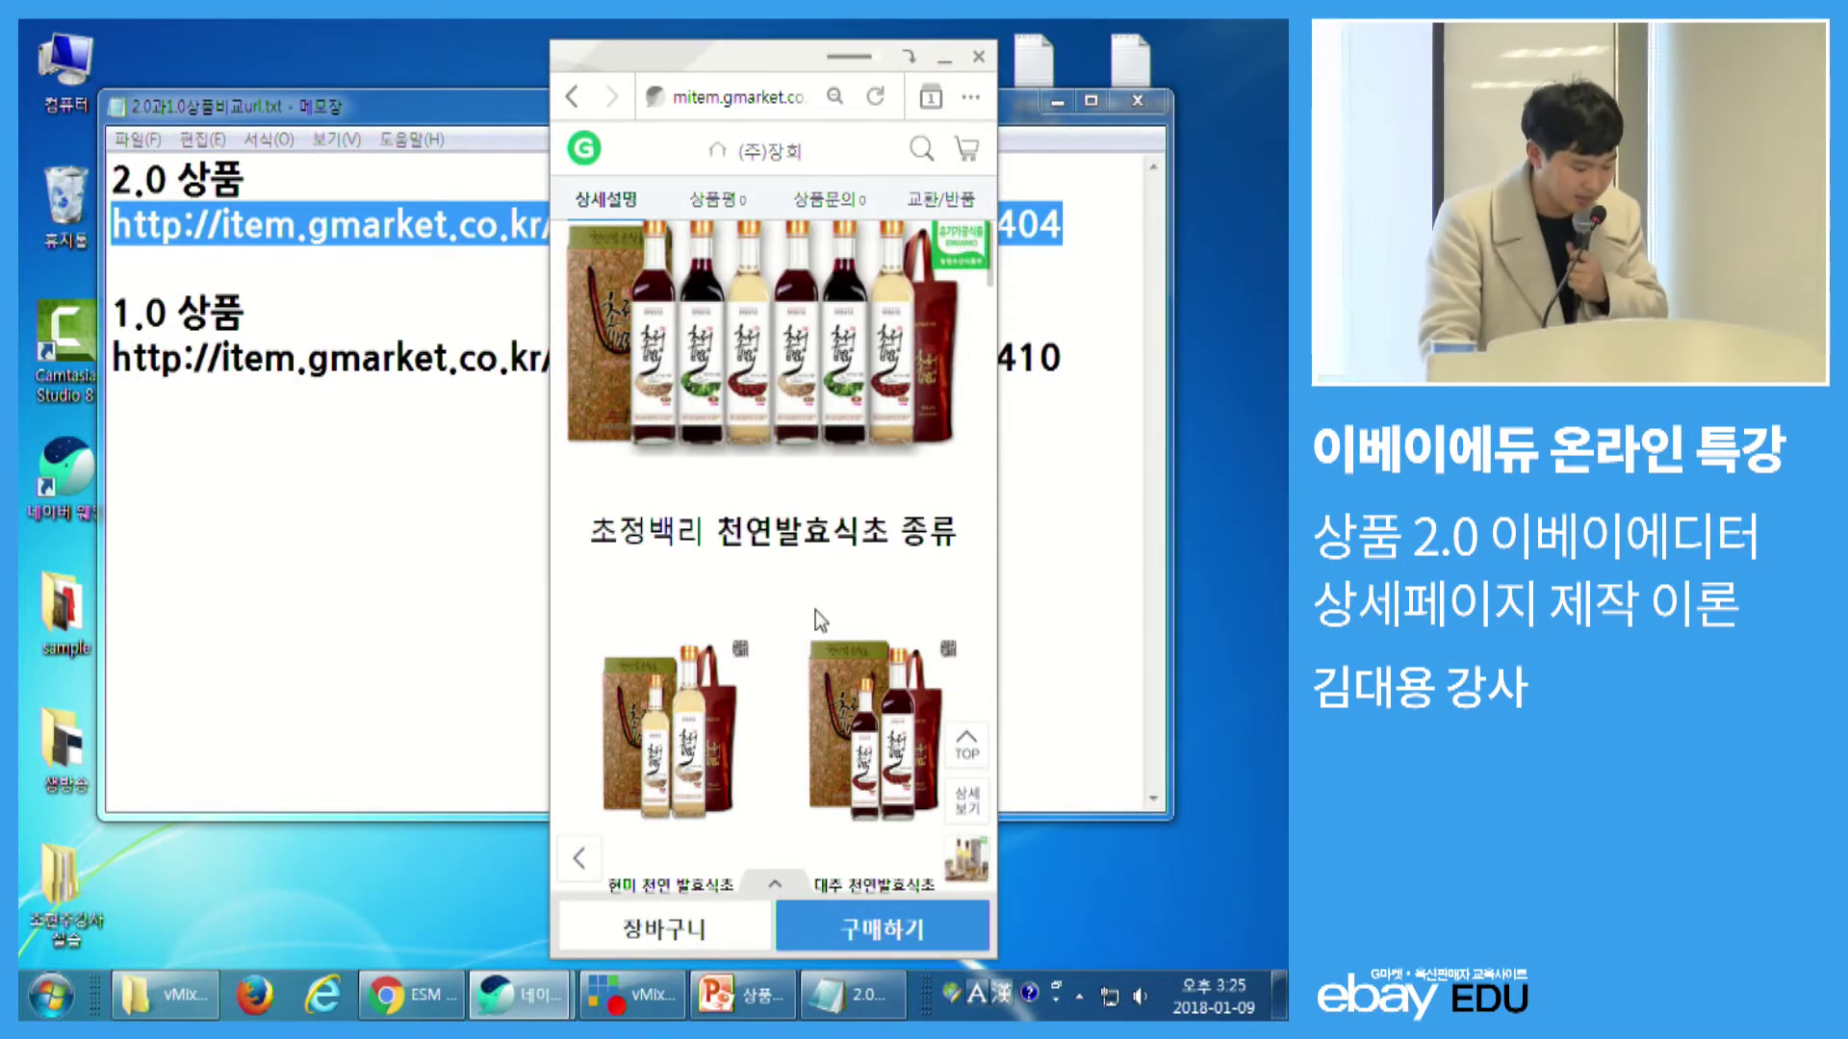
# - Switch to PowerPoint and present the 상품상세설명 가이드 - 기본사항 slide full screen, then end the slideshow
pyautogui.click(756, 1006)
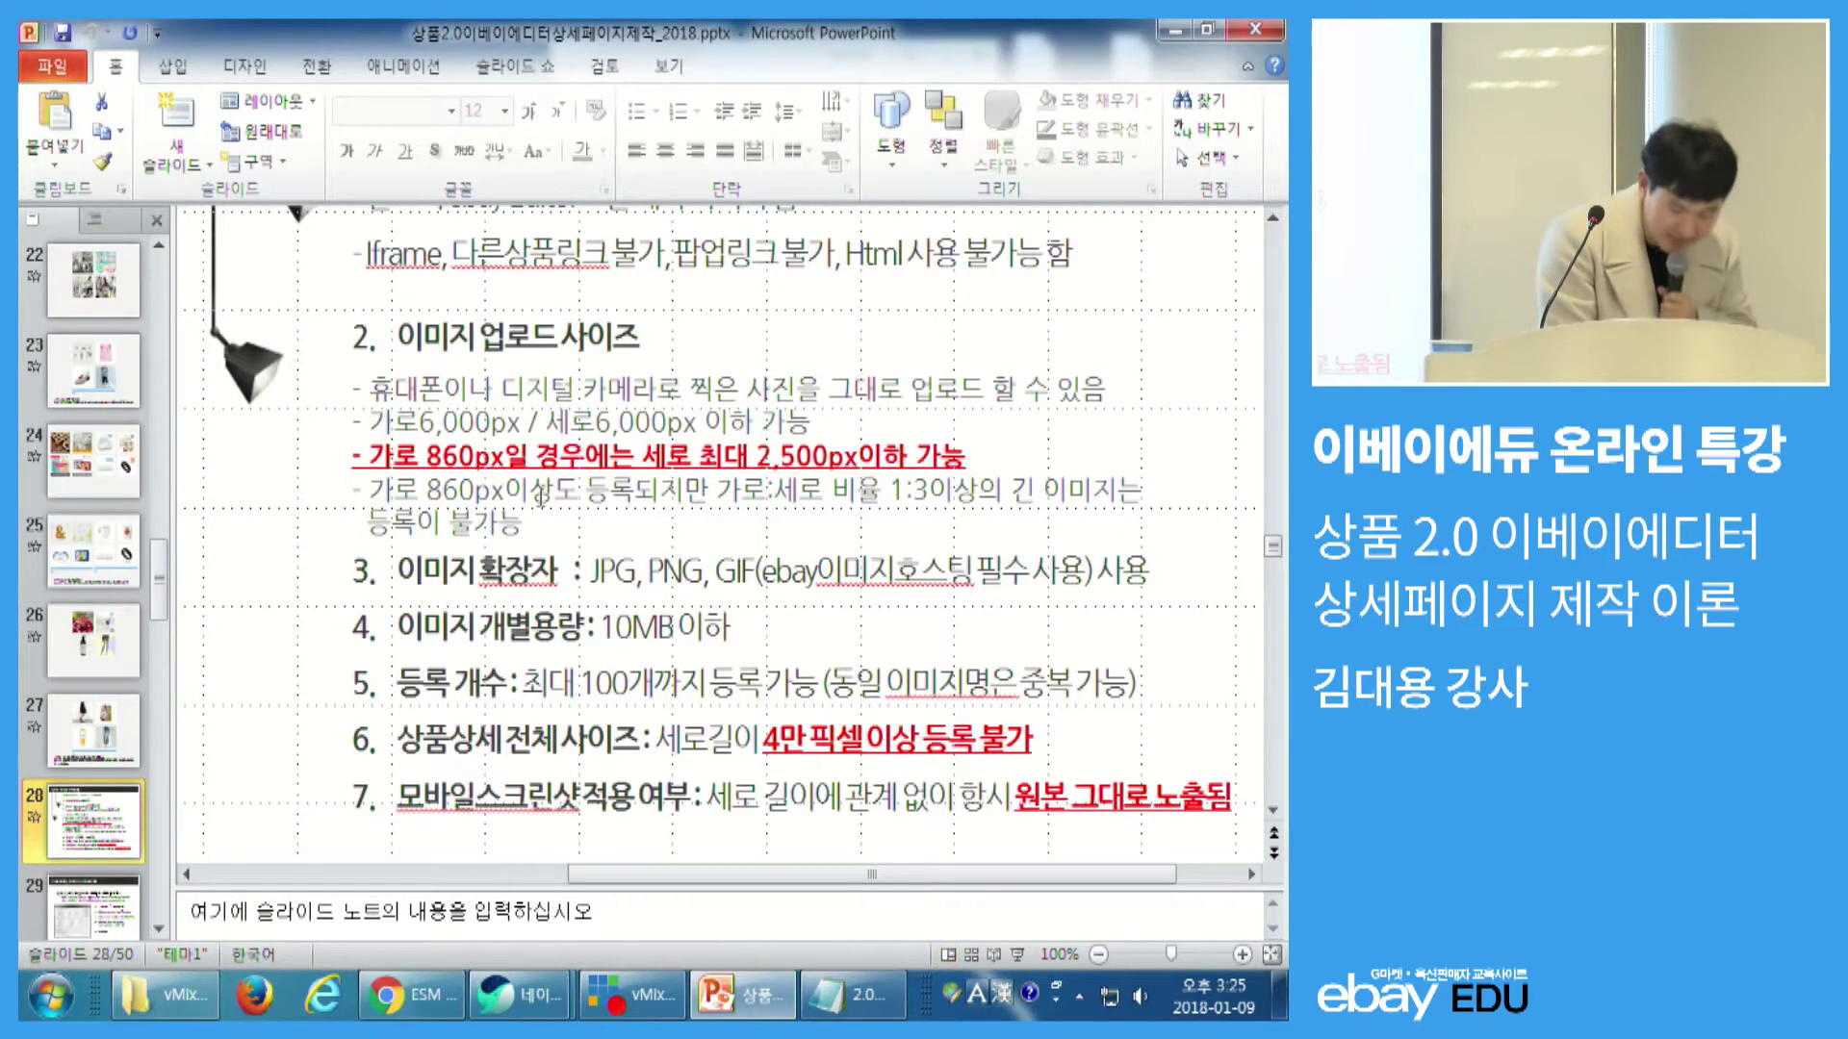
pyautogui.hotkey('shift', 'F5')
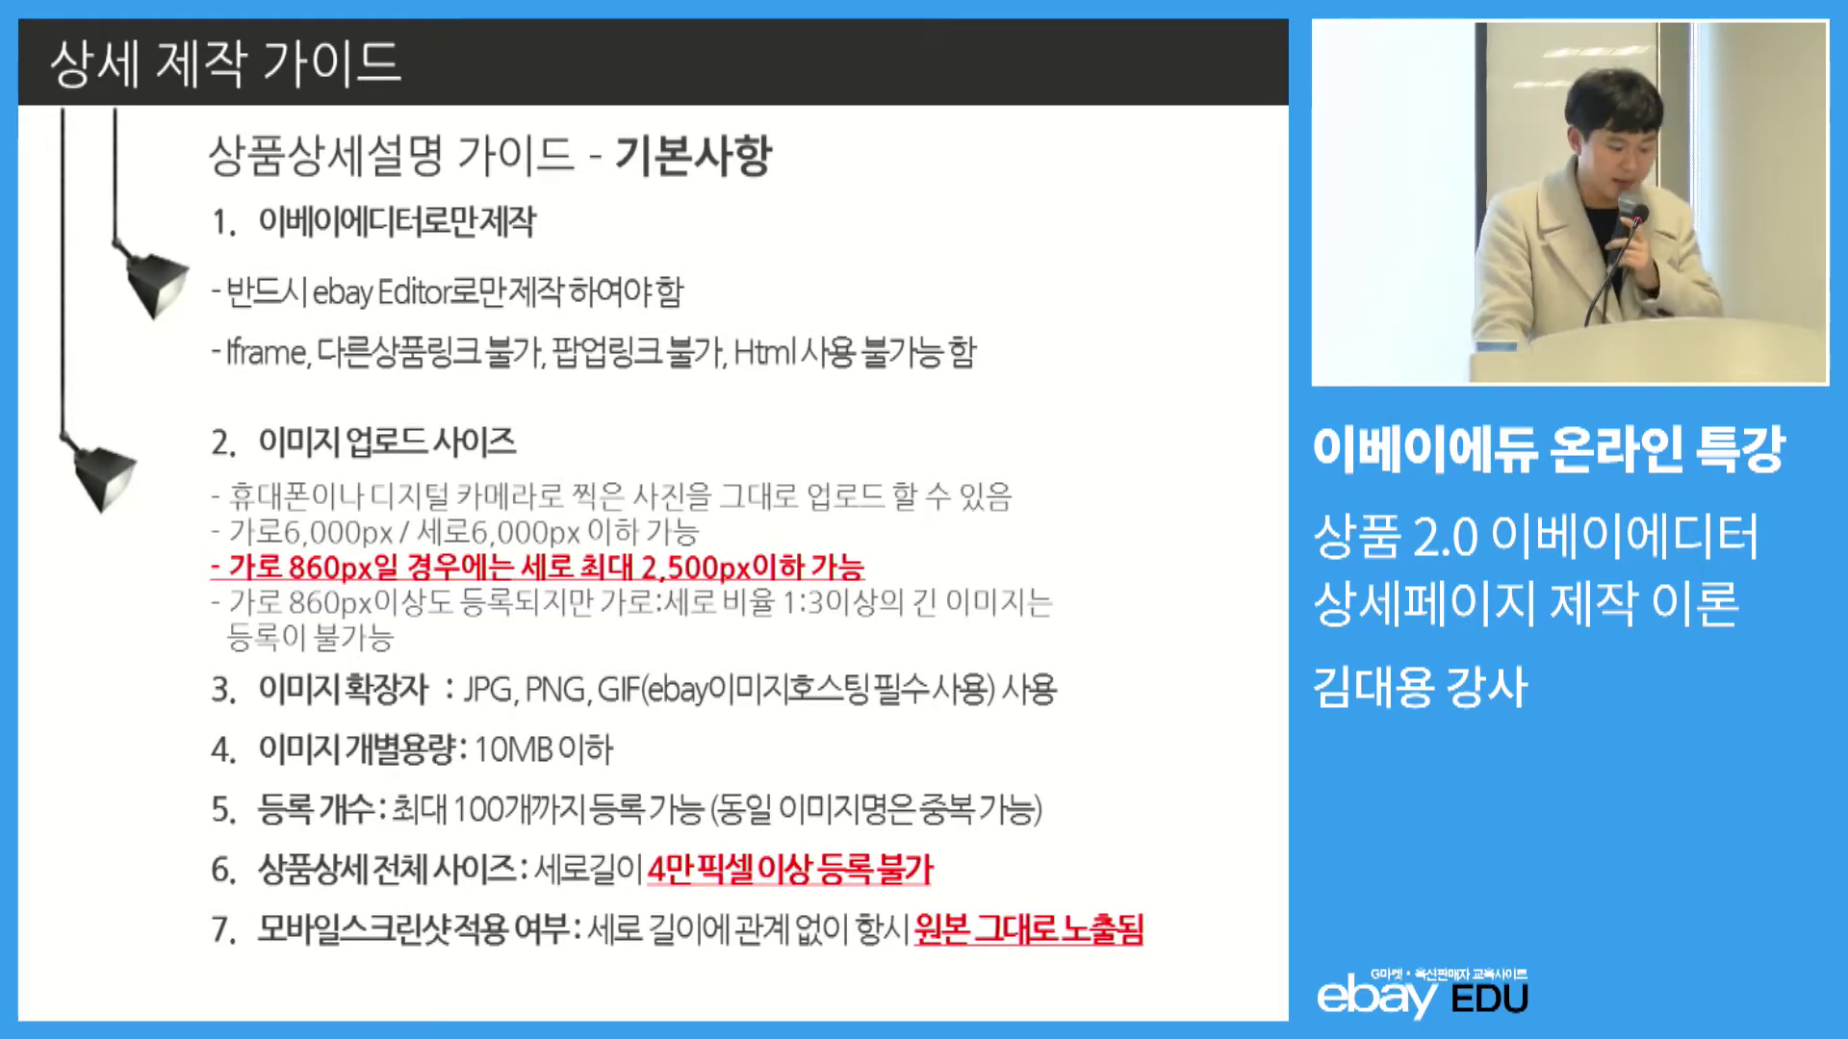
pyautogui.press('Escape')
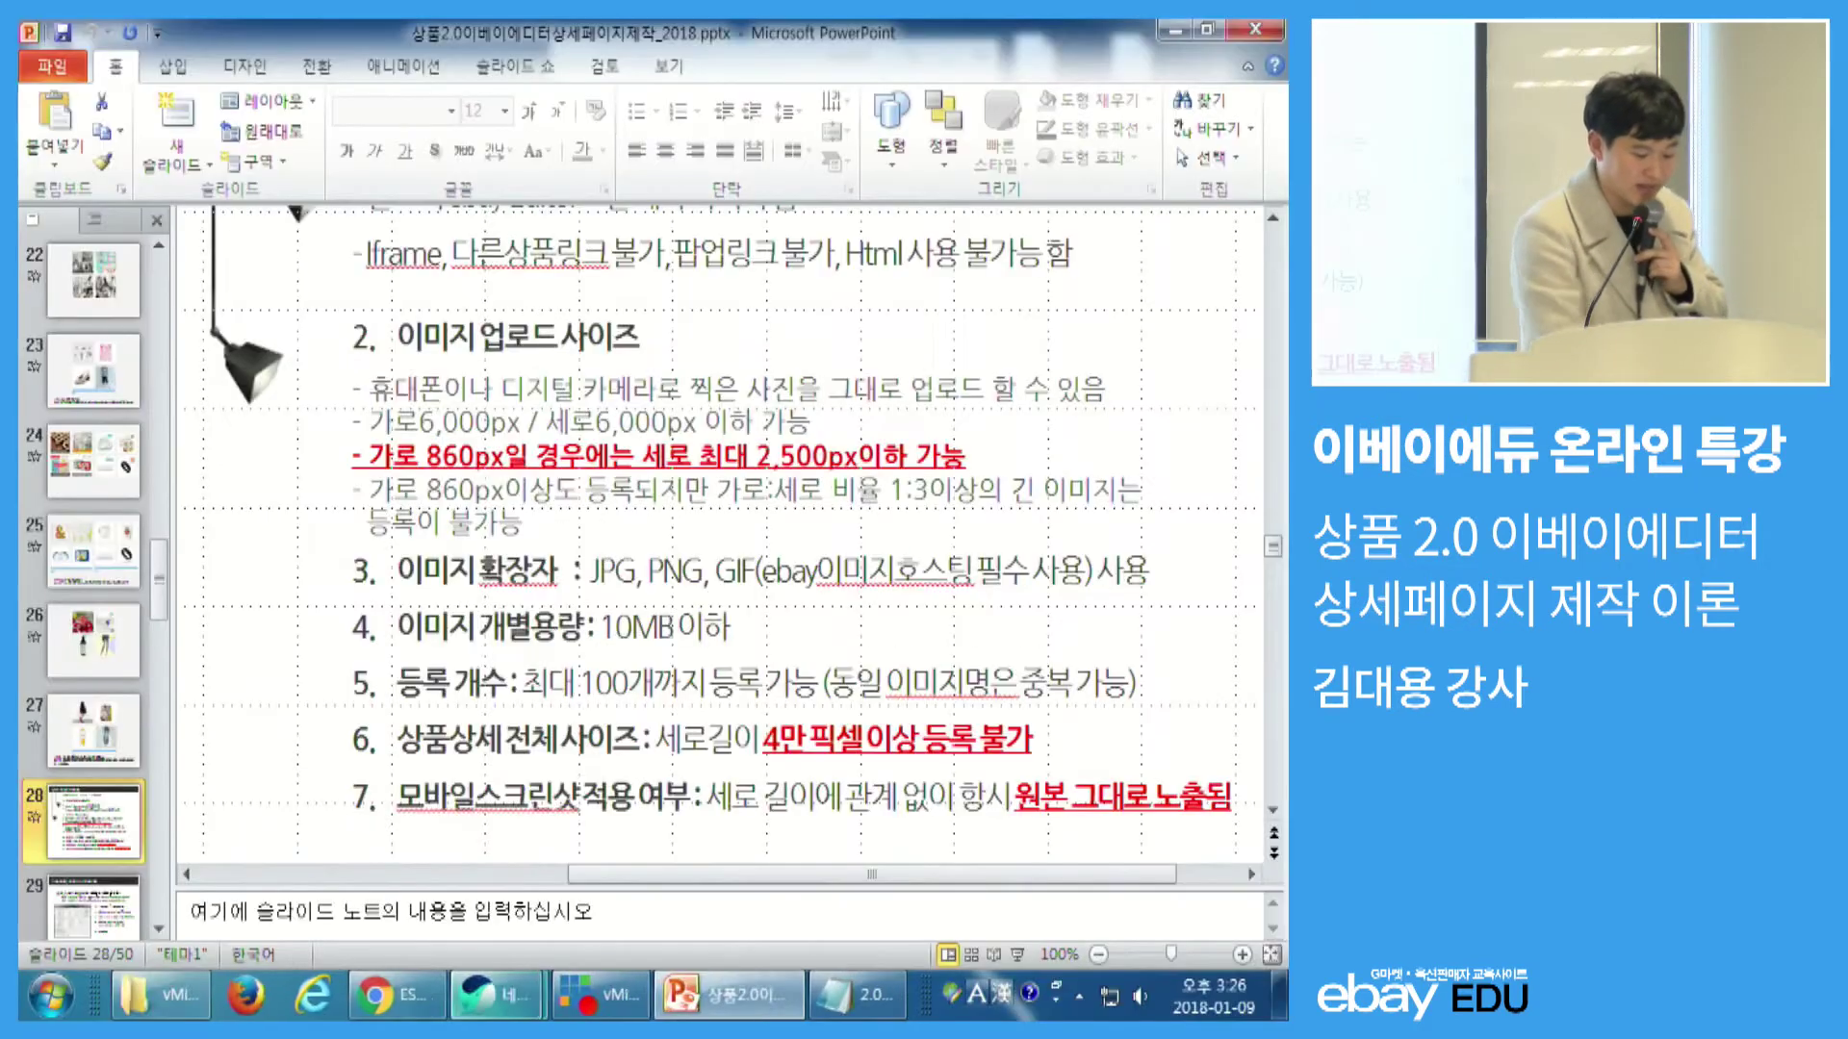
# - Switch back to the Gmarket product page in the mobile browser and play the YouTube video embedded in its description
pyautogui.moveTo(525, 994)
pyautogui.click(506, 909)
pyautogui.scroll(5, 643, 853)
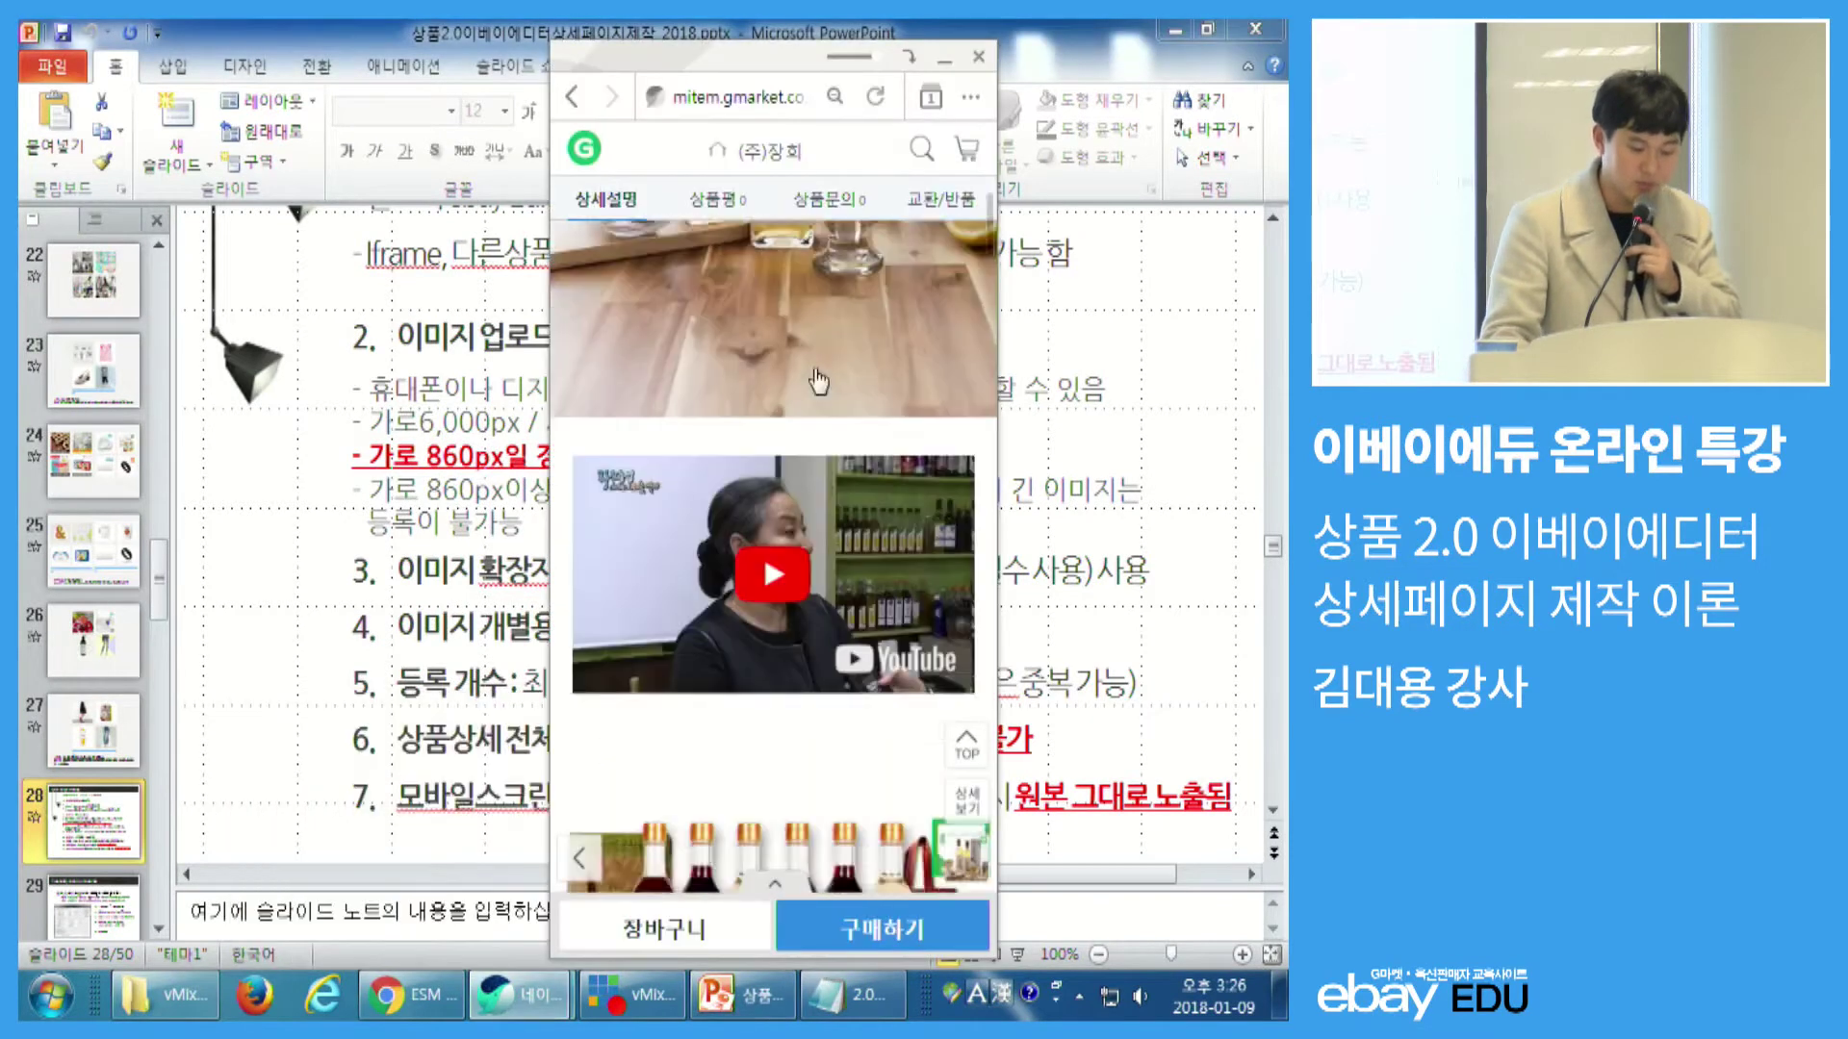
pyautogui.click(778, 486)
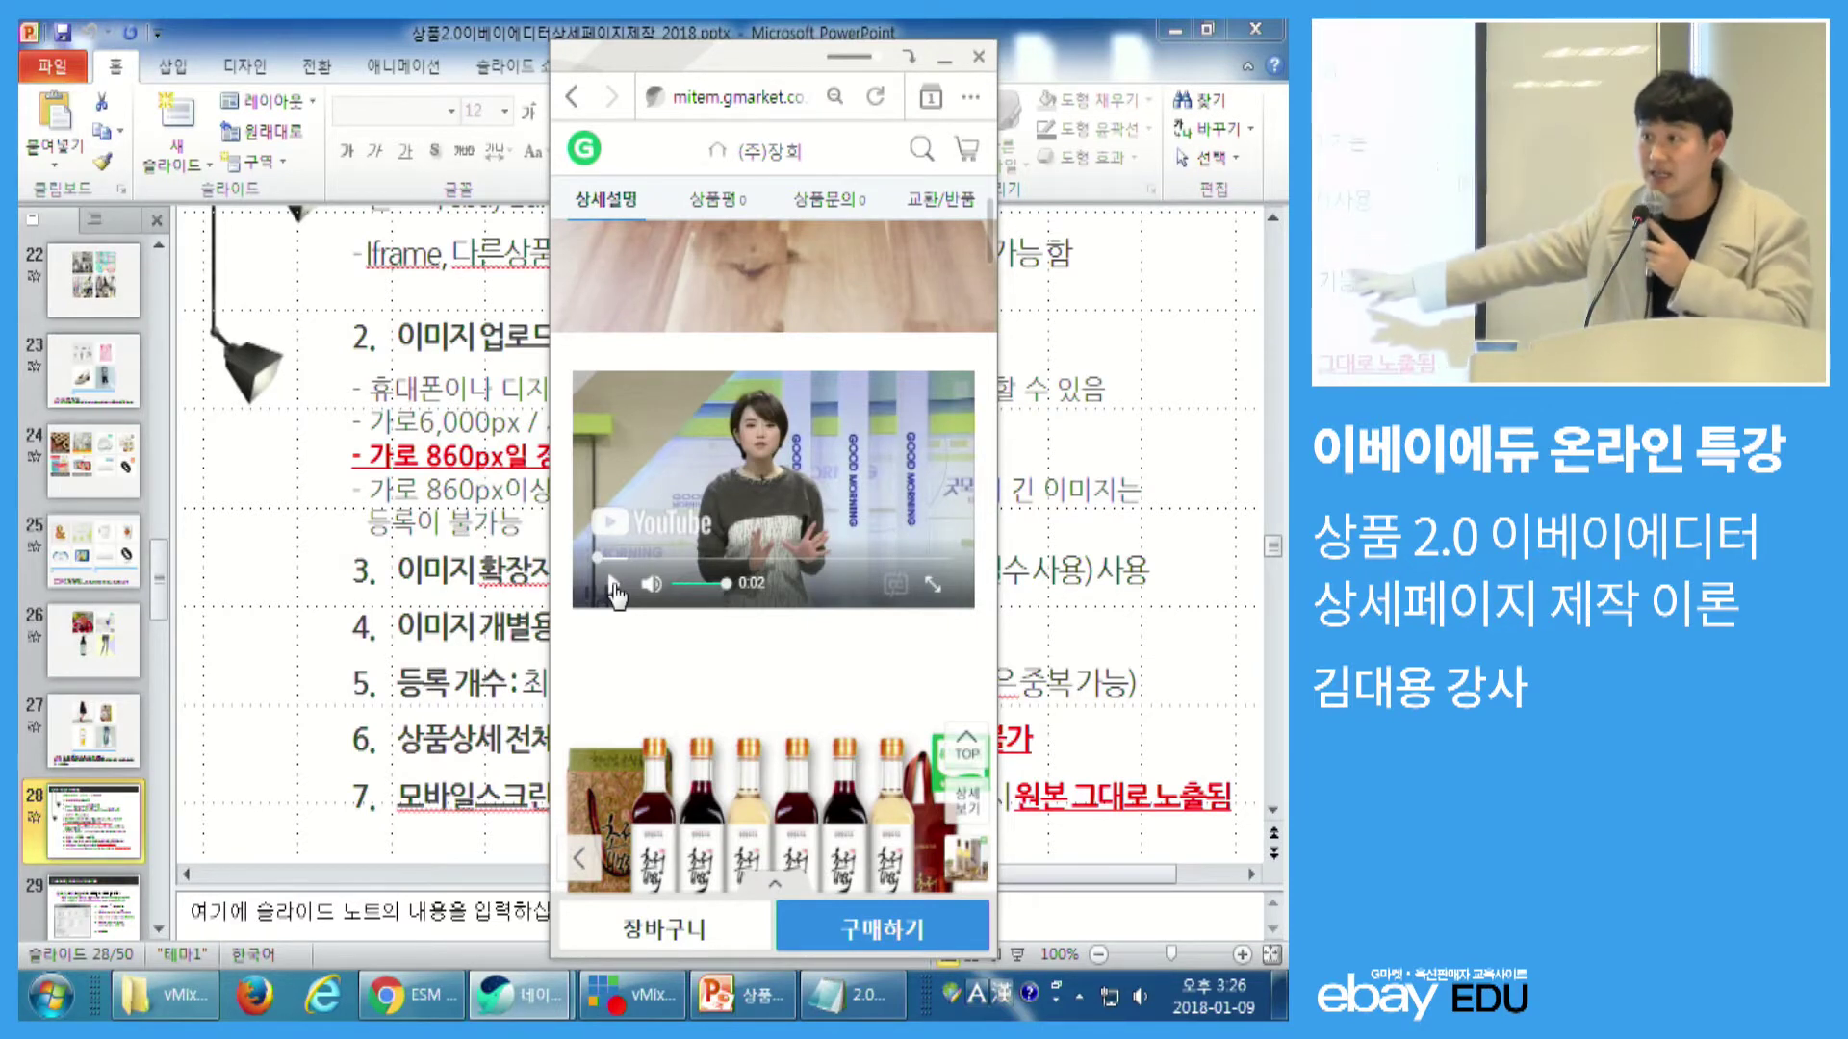
# - Return to PowerPoint and show the 기본사항 guide slide full screen again, then leave the slideshow
pyautogui.click(779, 1008)
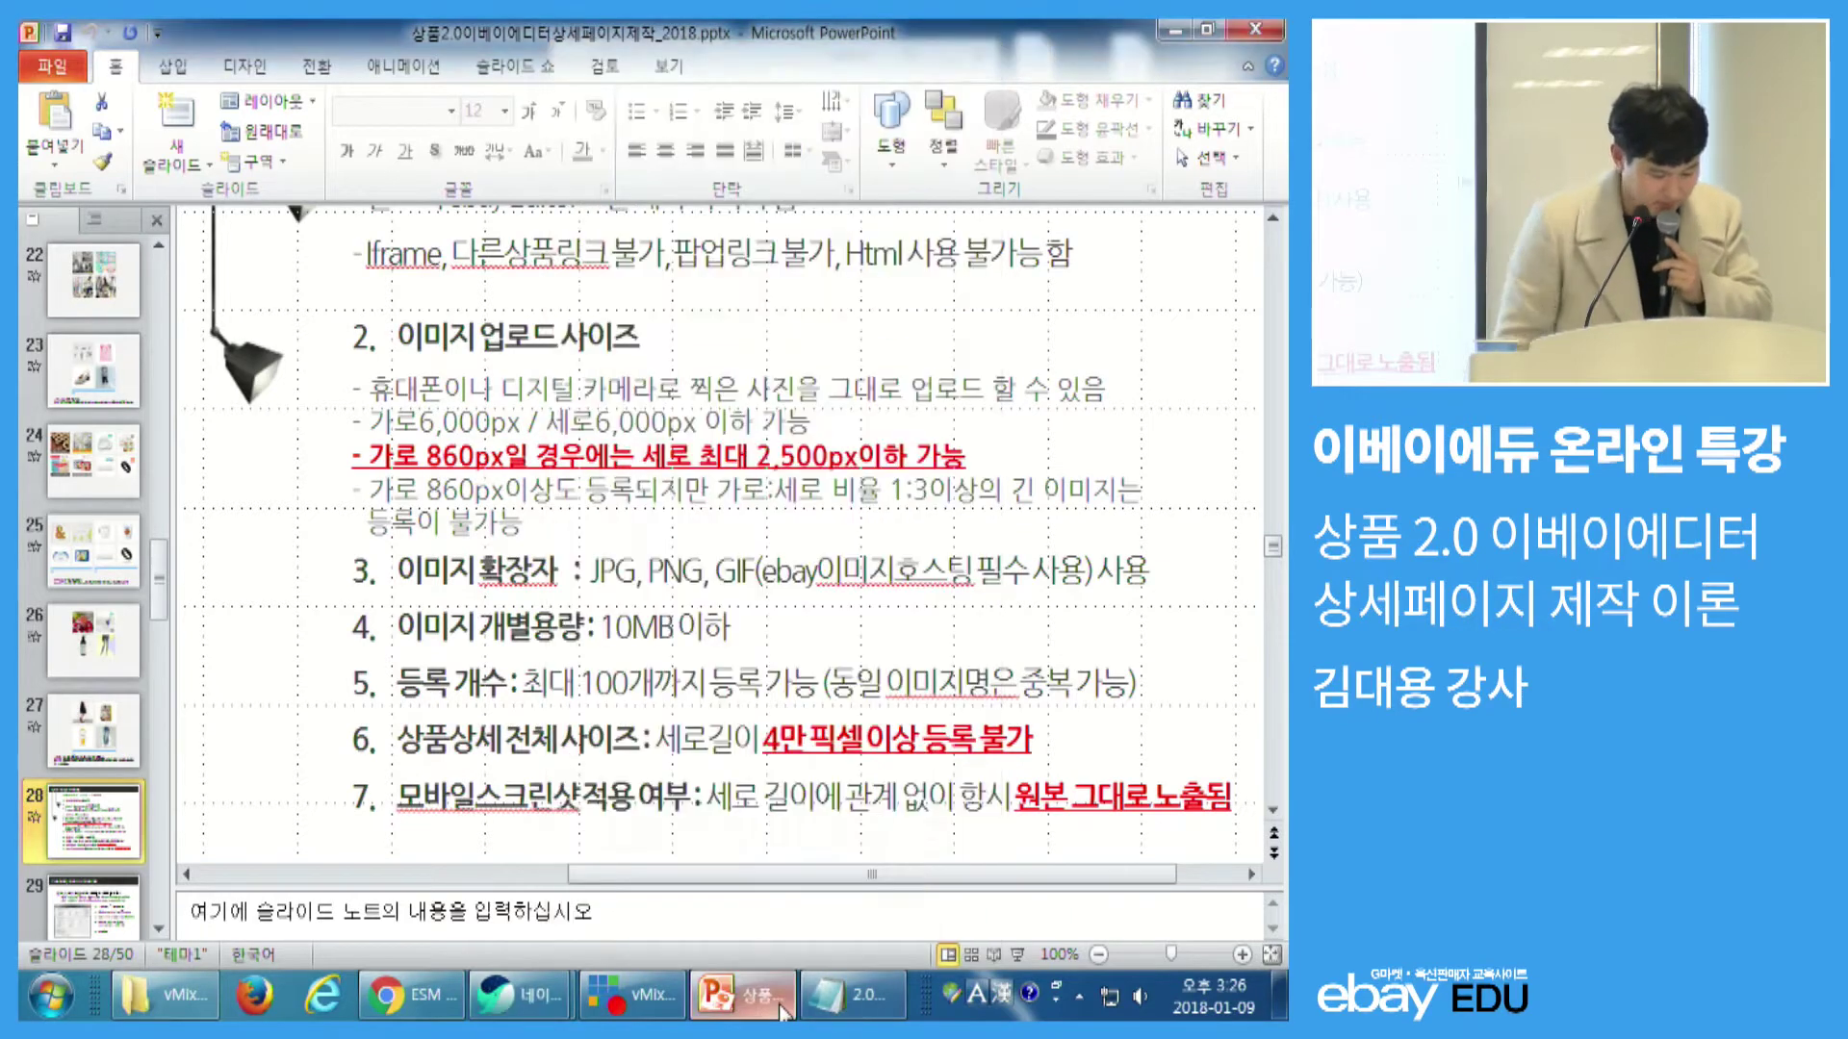
pyautogui.hotkey('shift', 'F5')
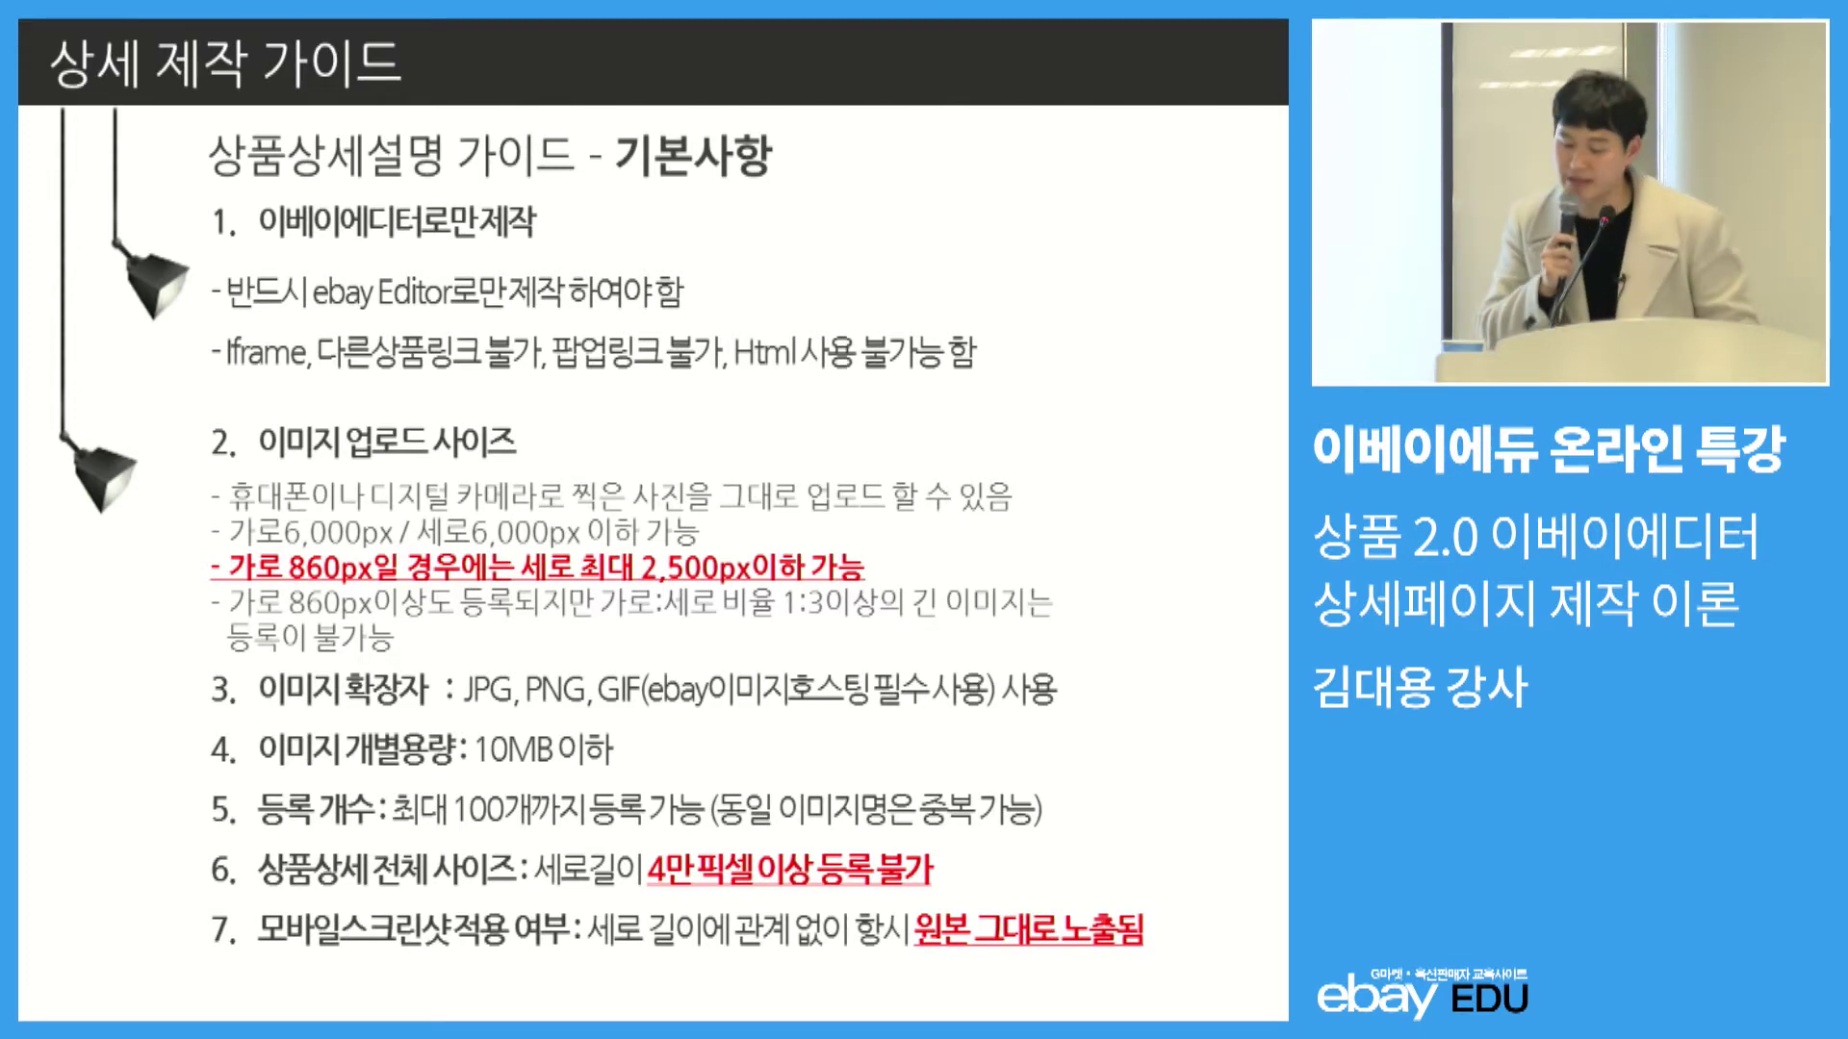
pyautogui.press('Escape')
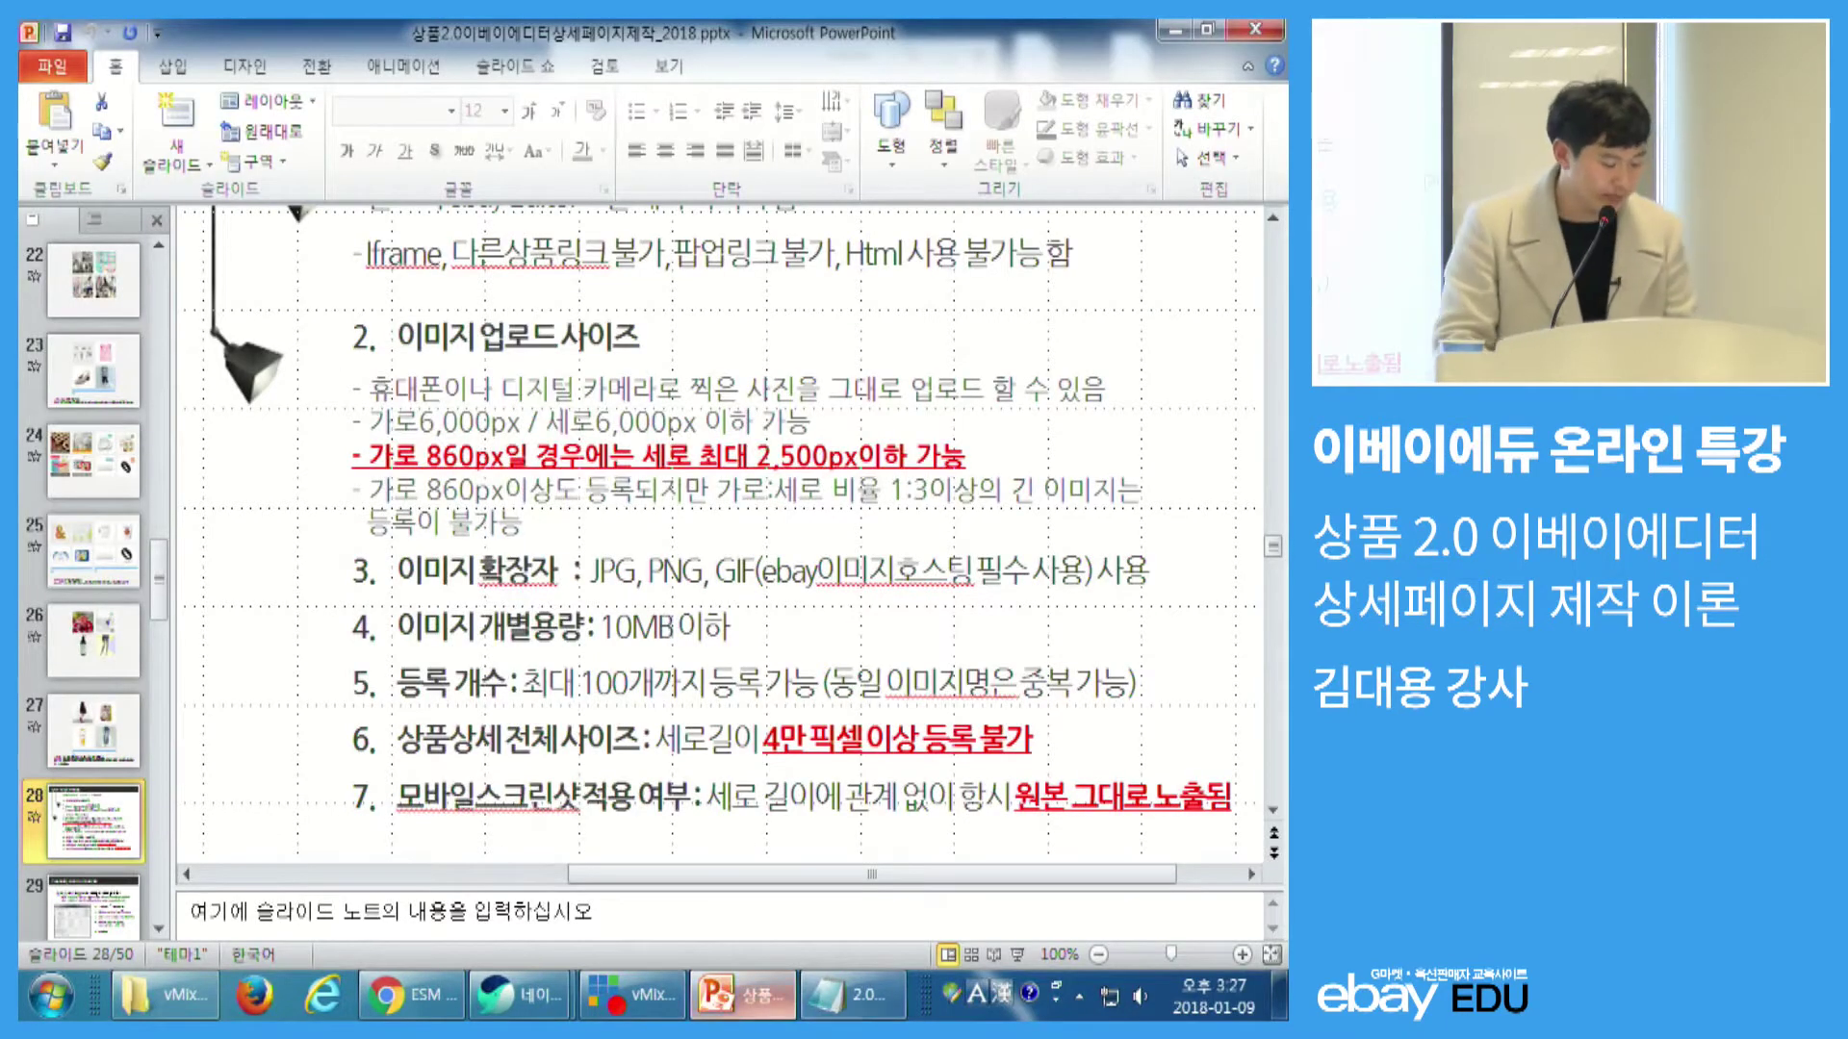
# - Switch to ESM Plus in Chrome, return to its main page and close the notice pop-ups
pyautogui.click(417, 925)
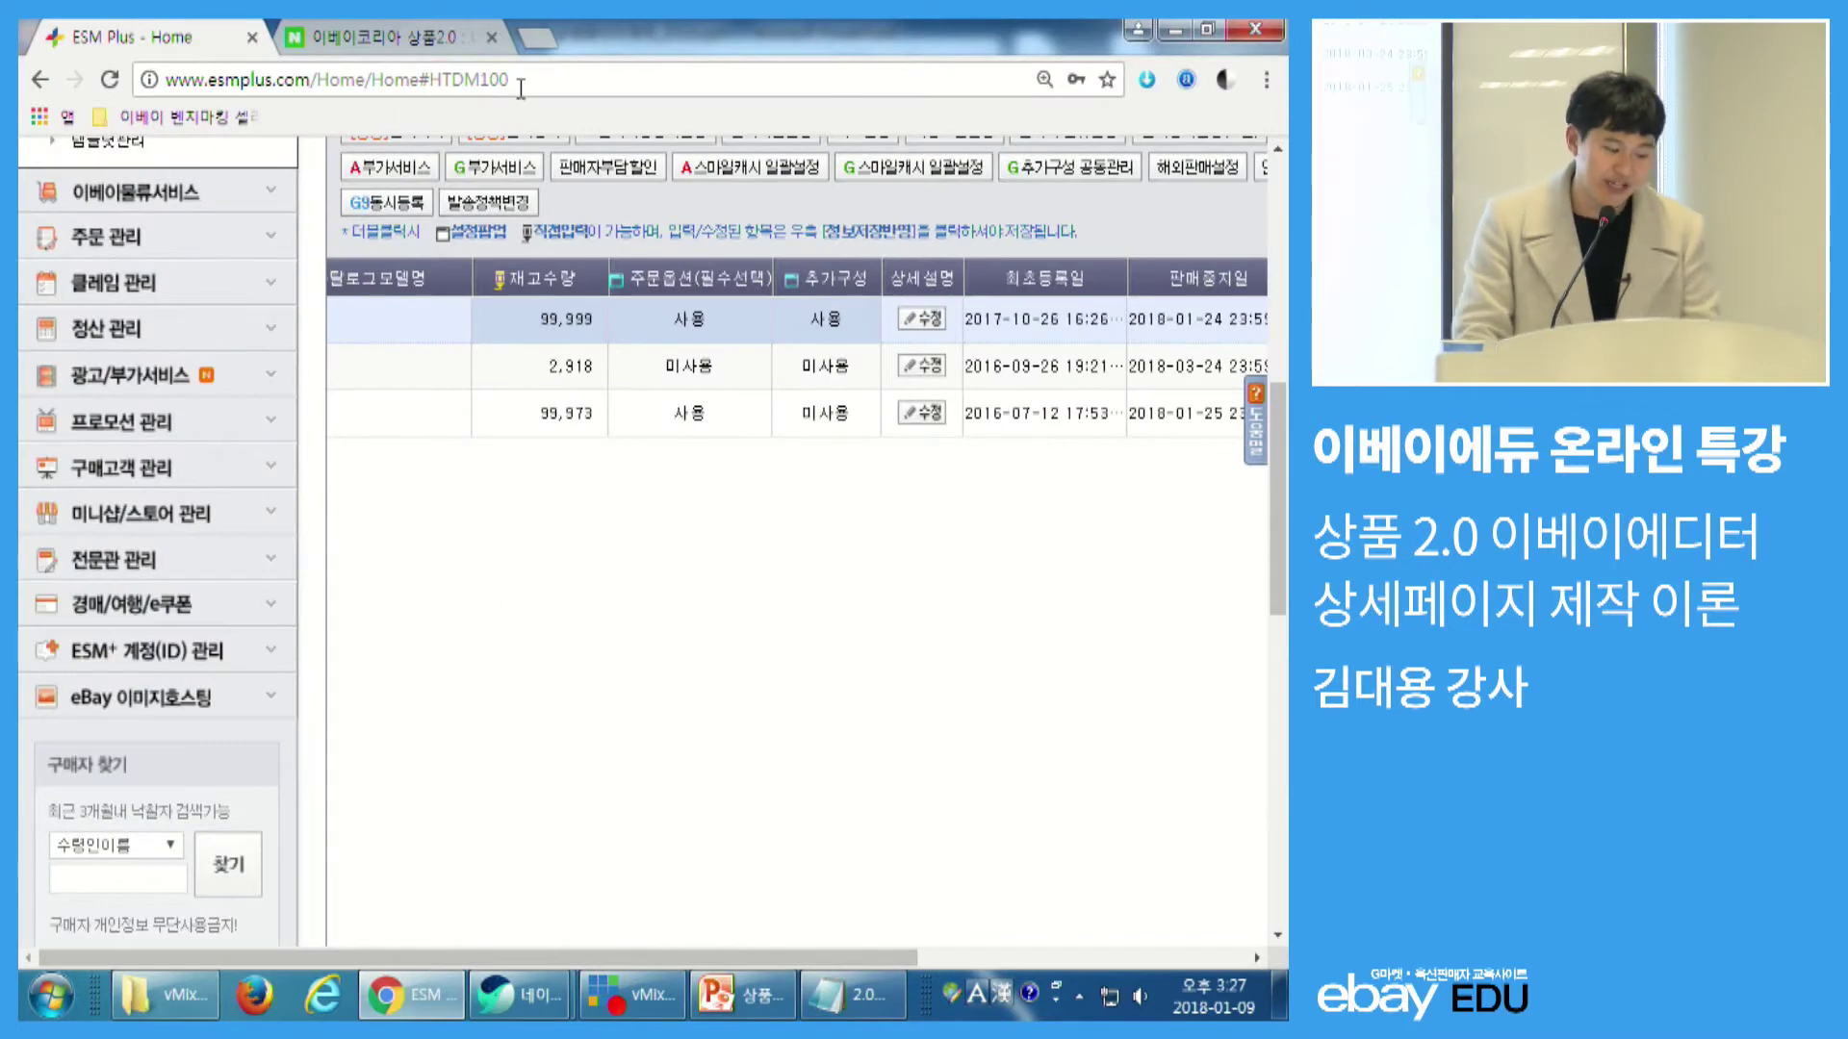
pyautogui.scroll(8, 598, 364)
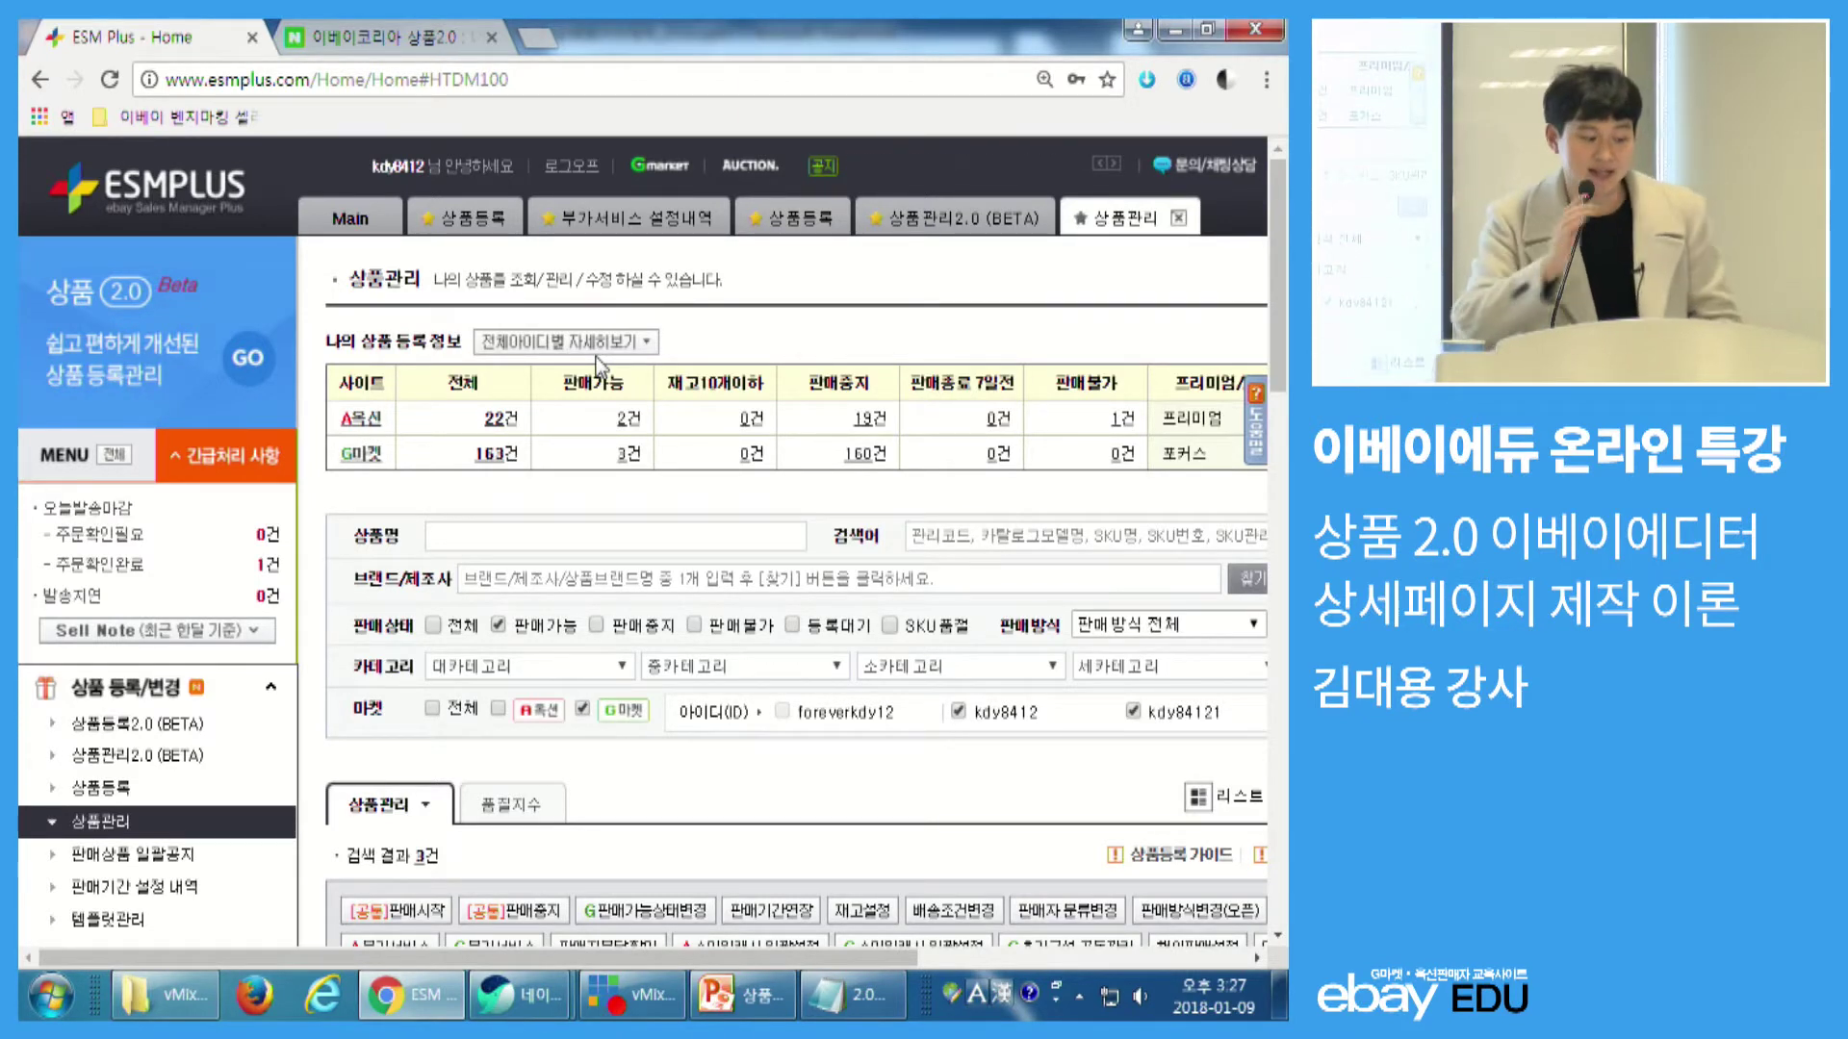
pyautogui.click(174, 202)
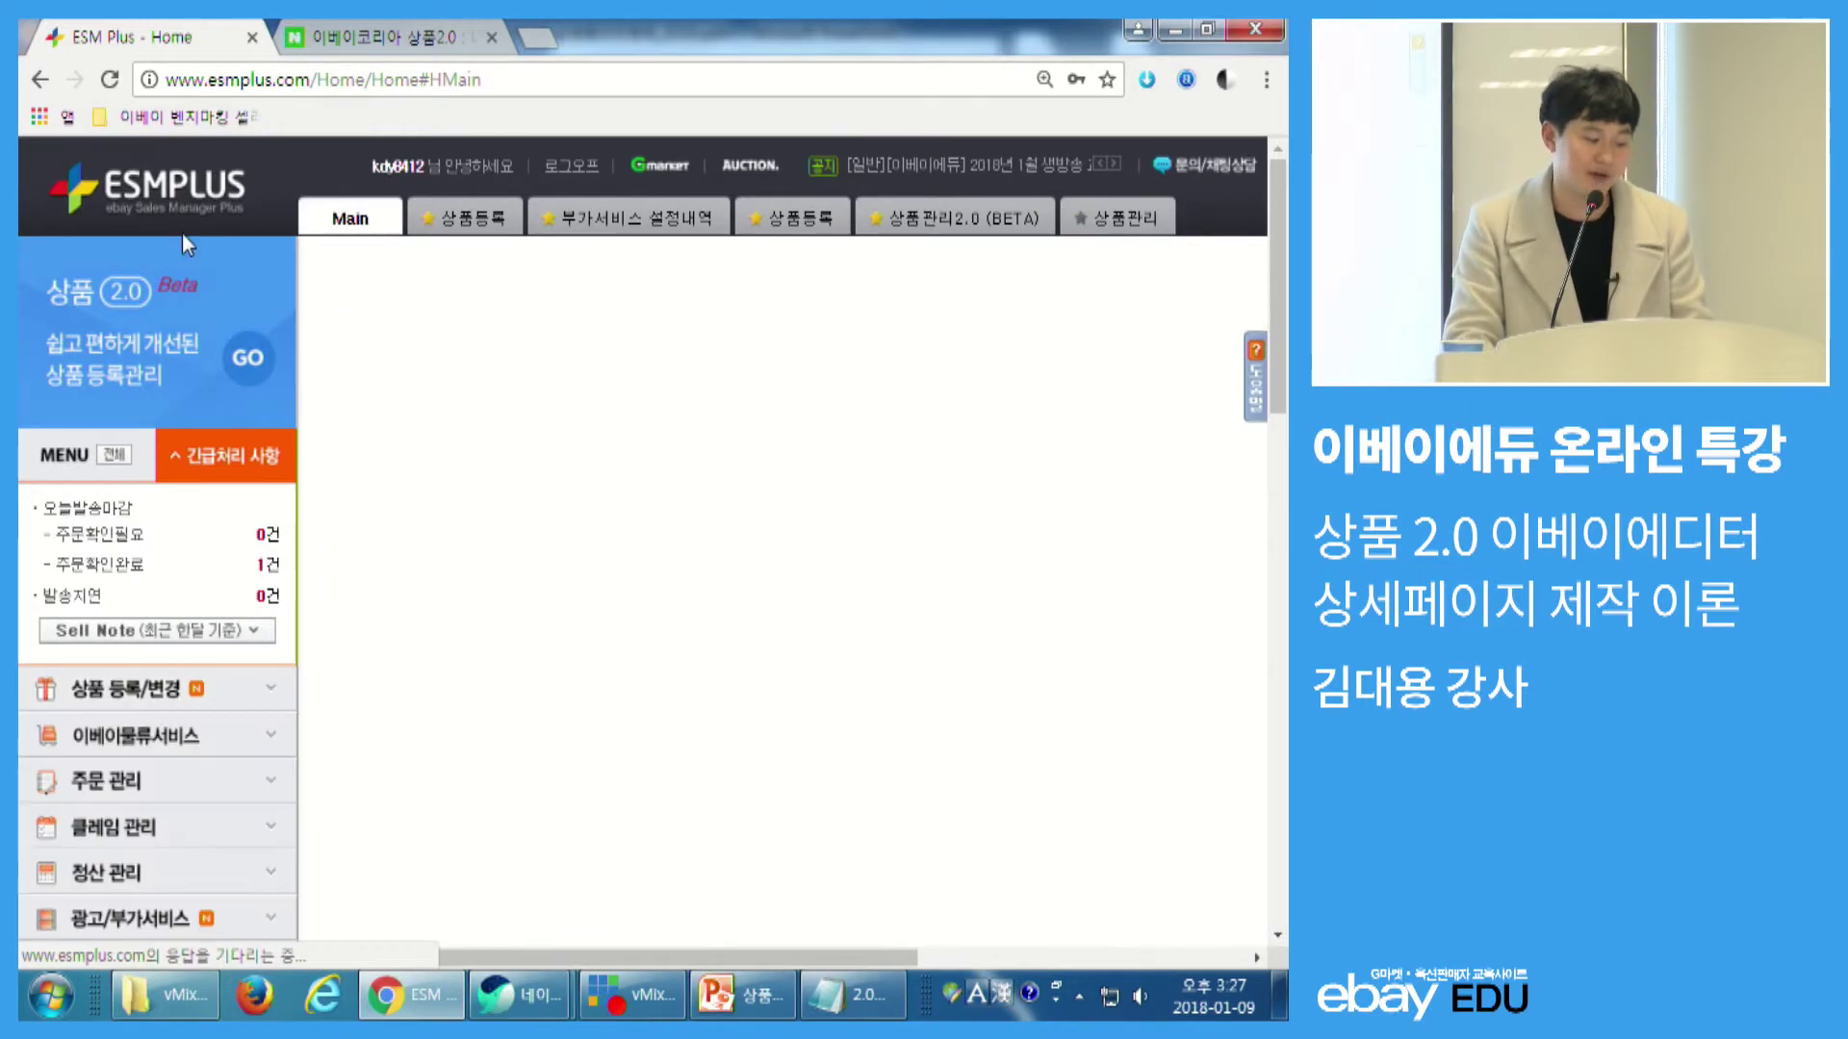
pyautogui.click(946, 30)
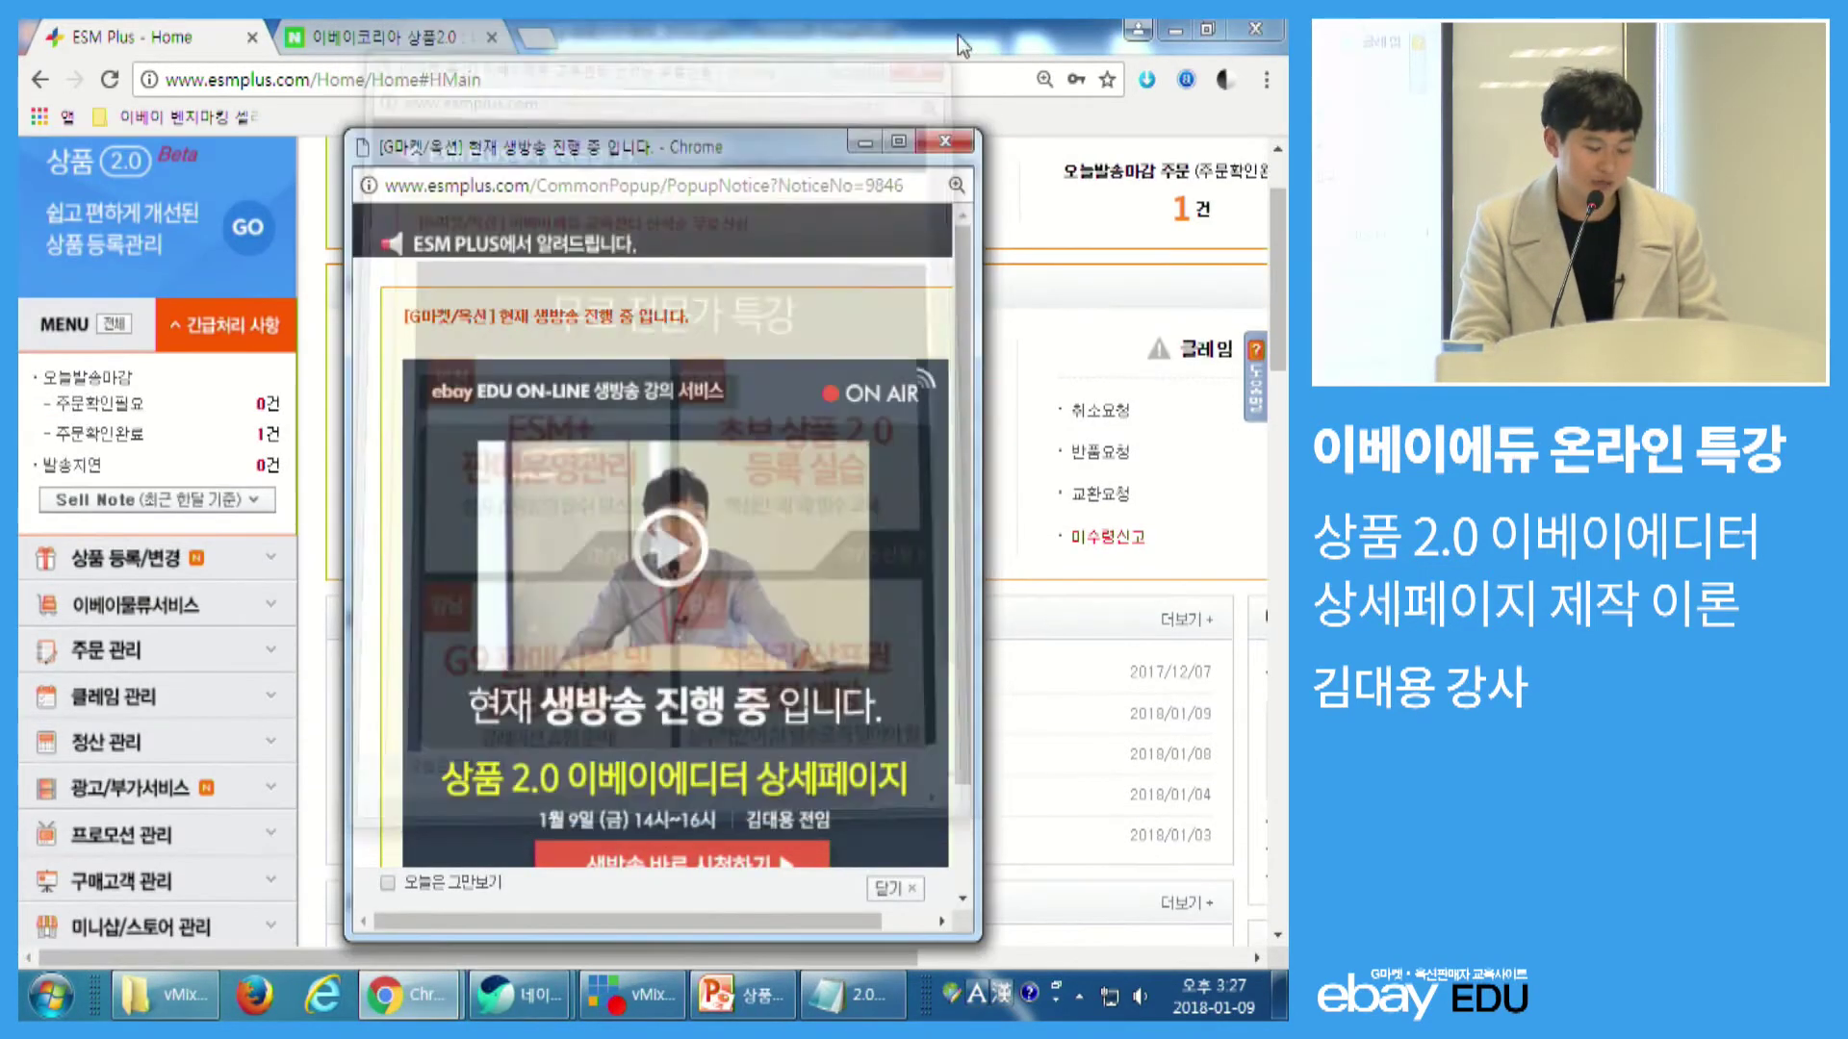
pyautogui.click(948, 117)
# - Expand 상품 등록/변경 and open the 상품등록2.0 (BETA) page
pyautogui.scroll(-2, 399, 355)
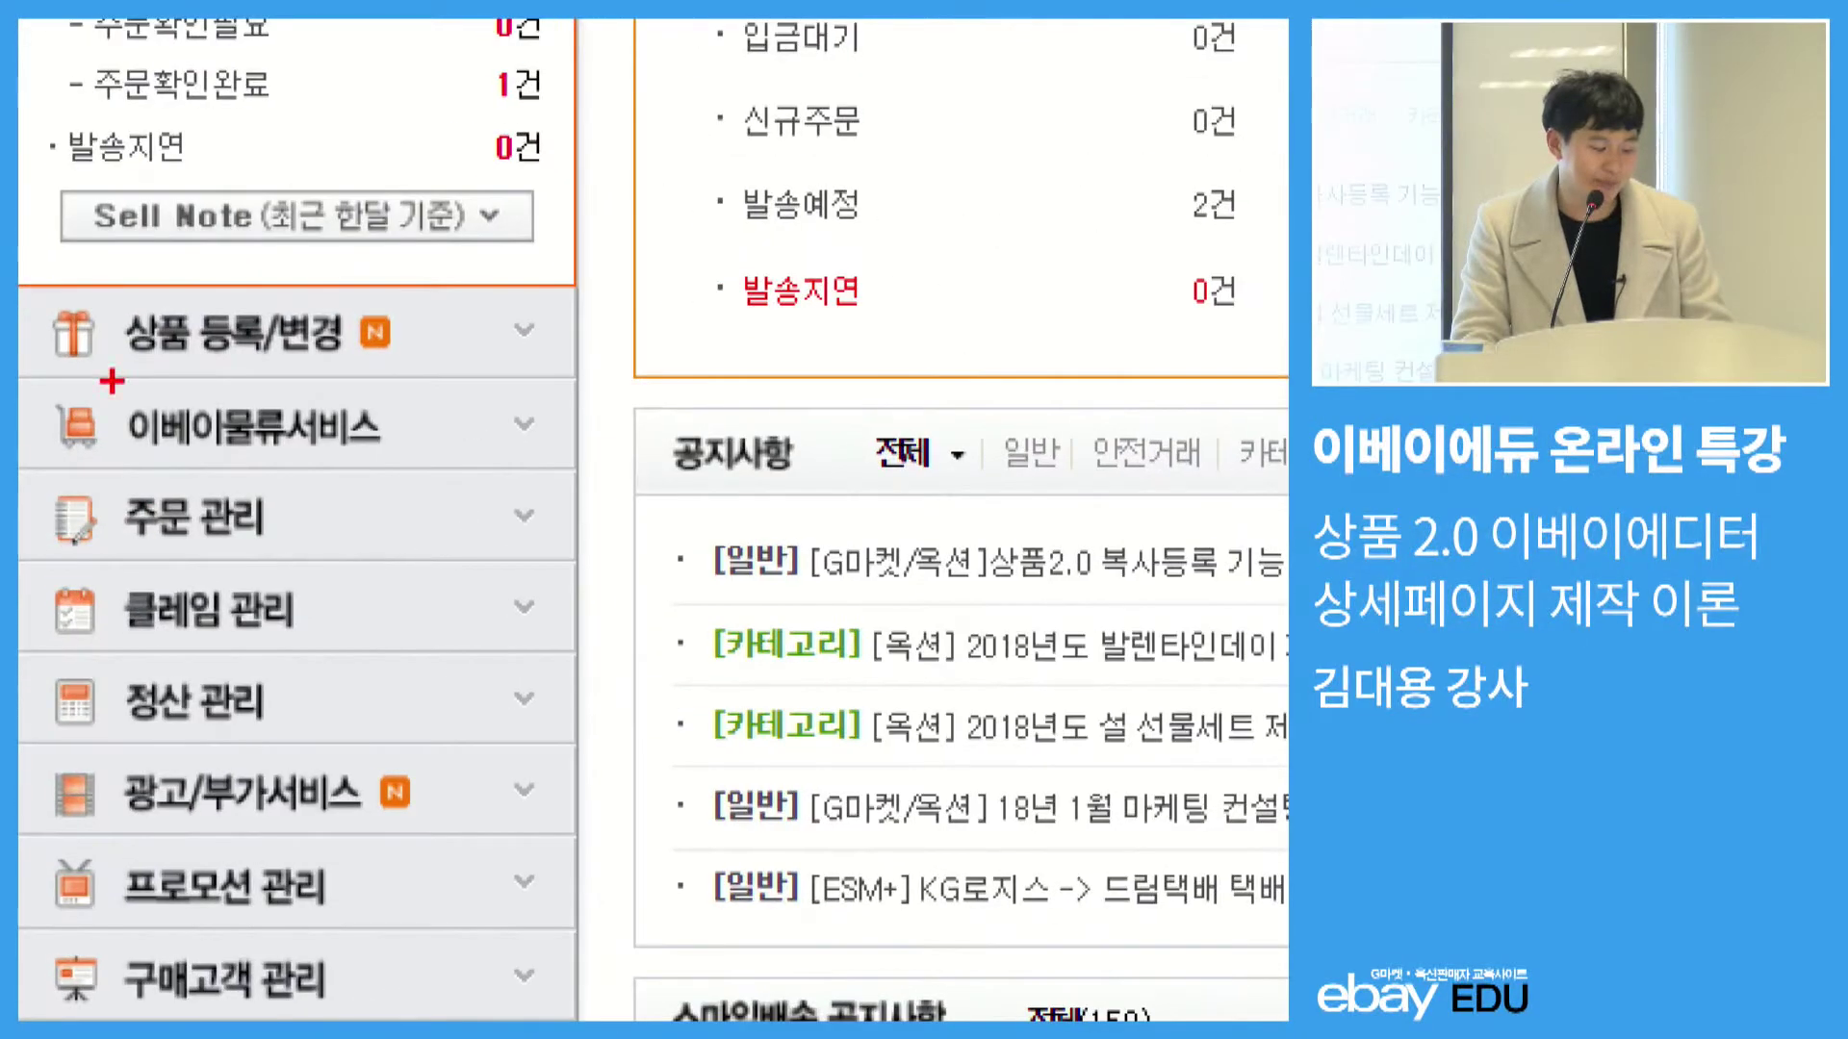
pyautogui.moveTo(35, 292); pyautogui.dragTo(560, 373)
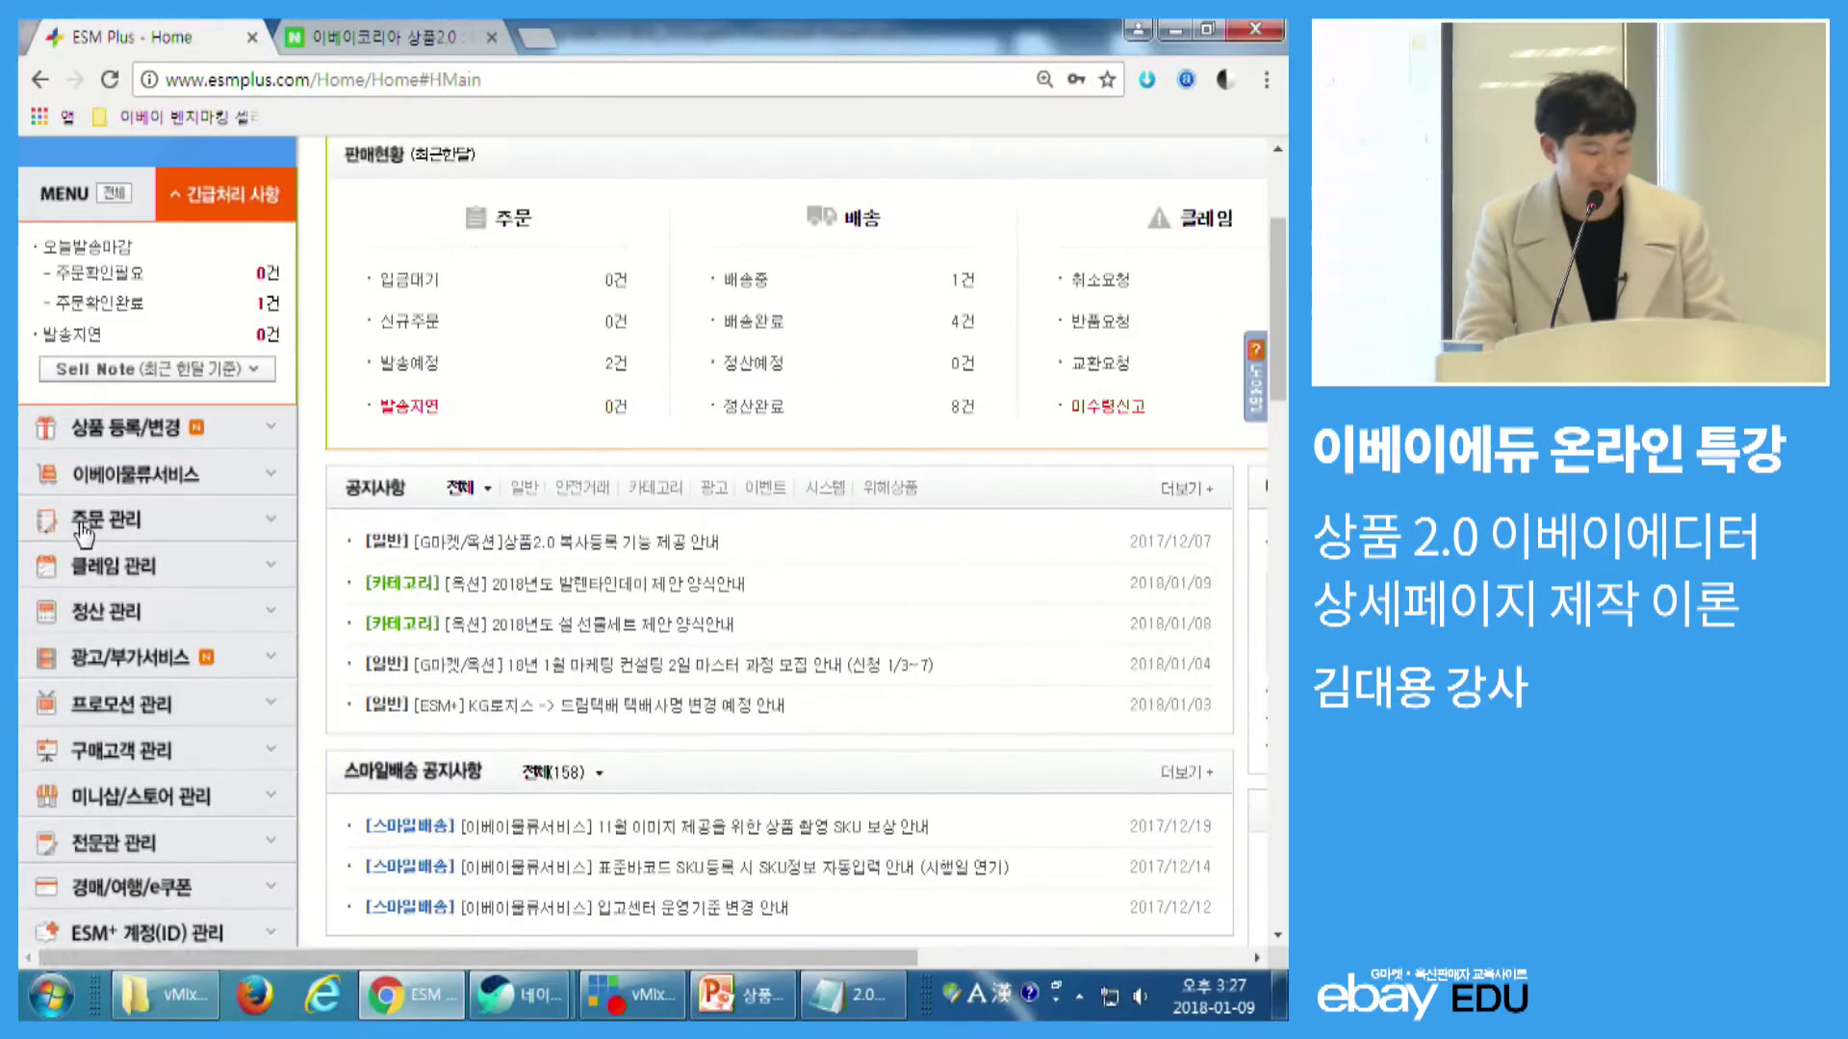
pyautogui.click(227, 337)
pyautogui.scroll(-2, 241, 373)
pyautogui.scroll(1, 128, 441)
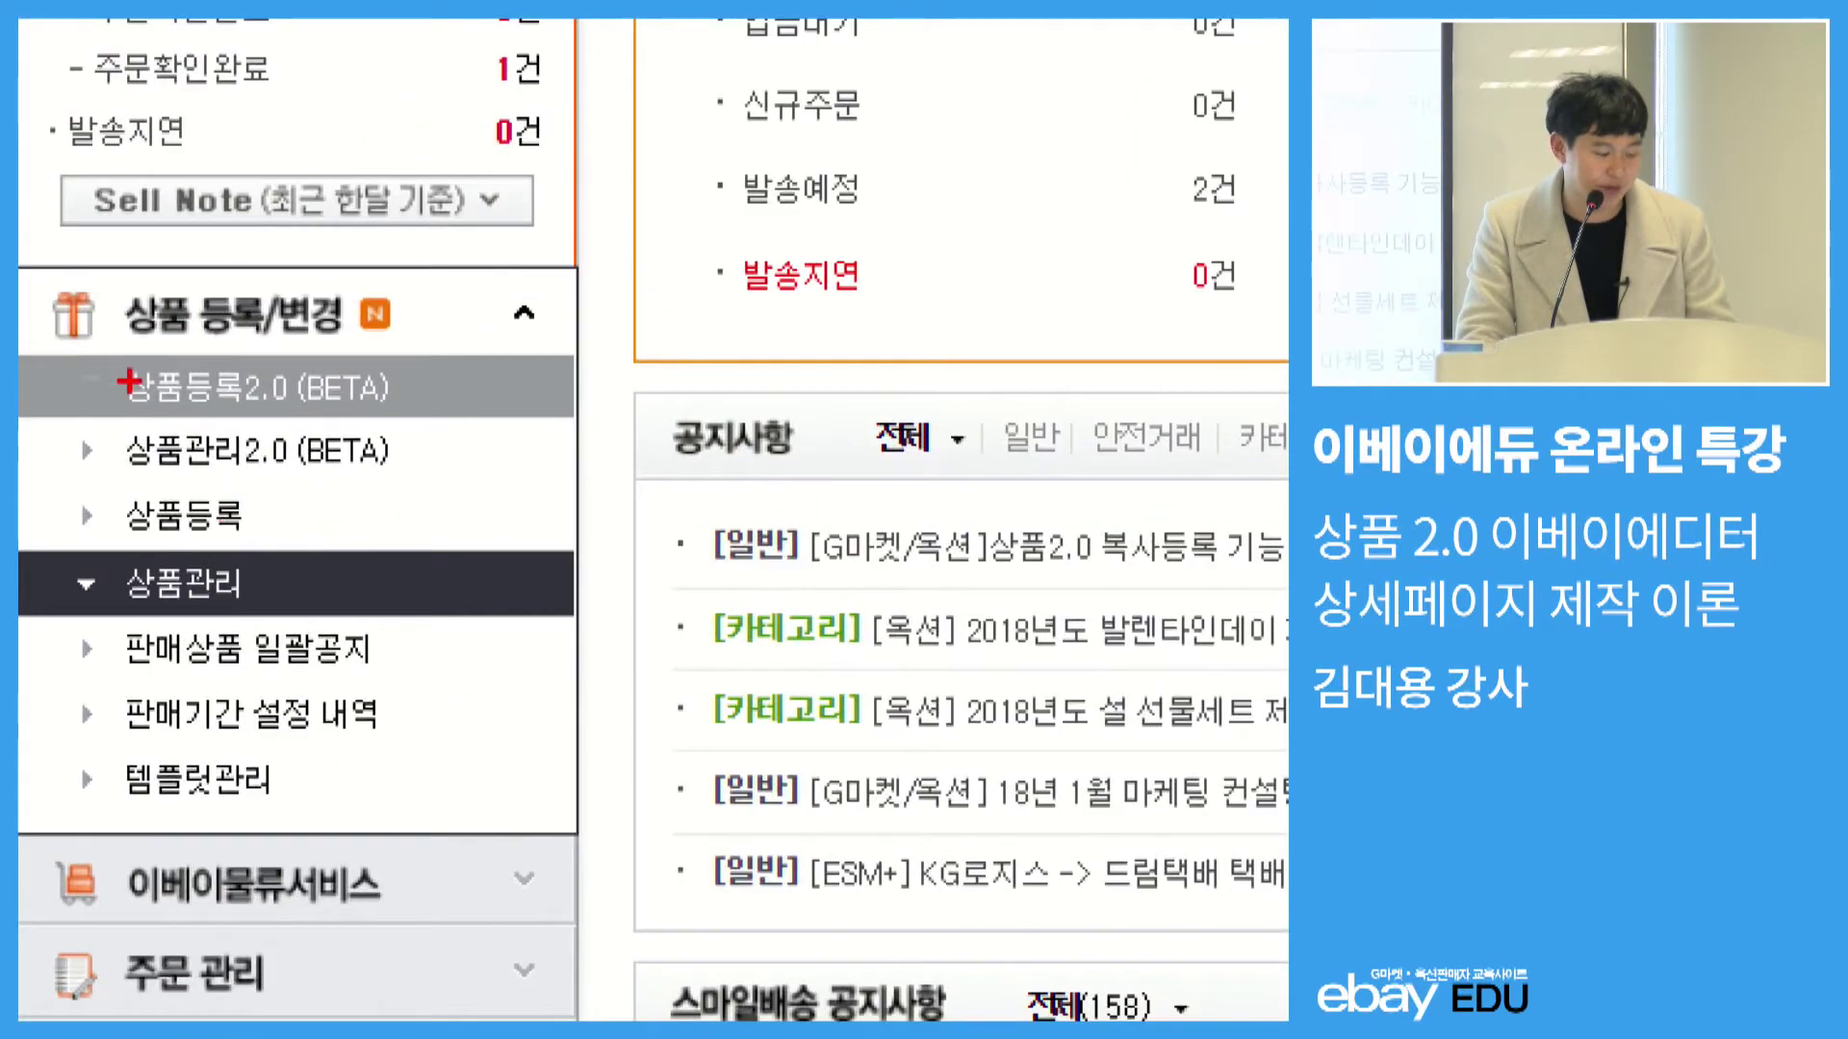
pyautogui.moveTo(82, 360); pyautogui.dragTo(489, 411)
pyautogui.press('Escape')
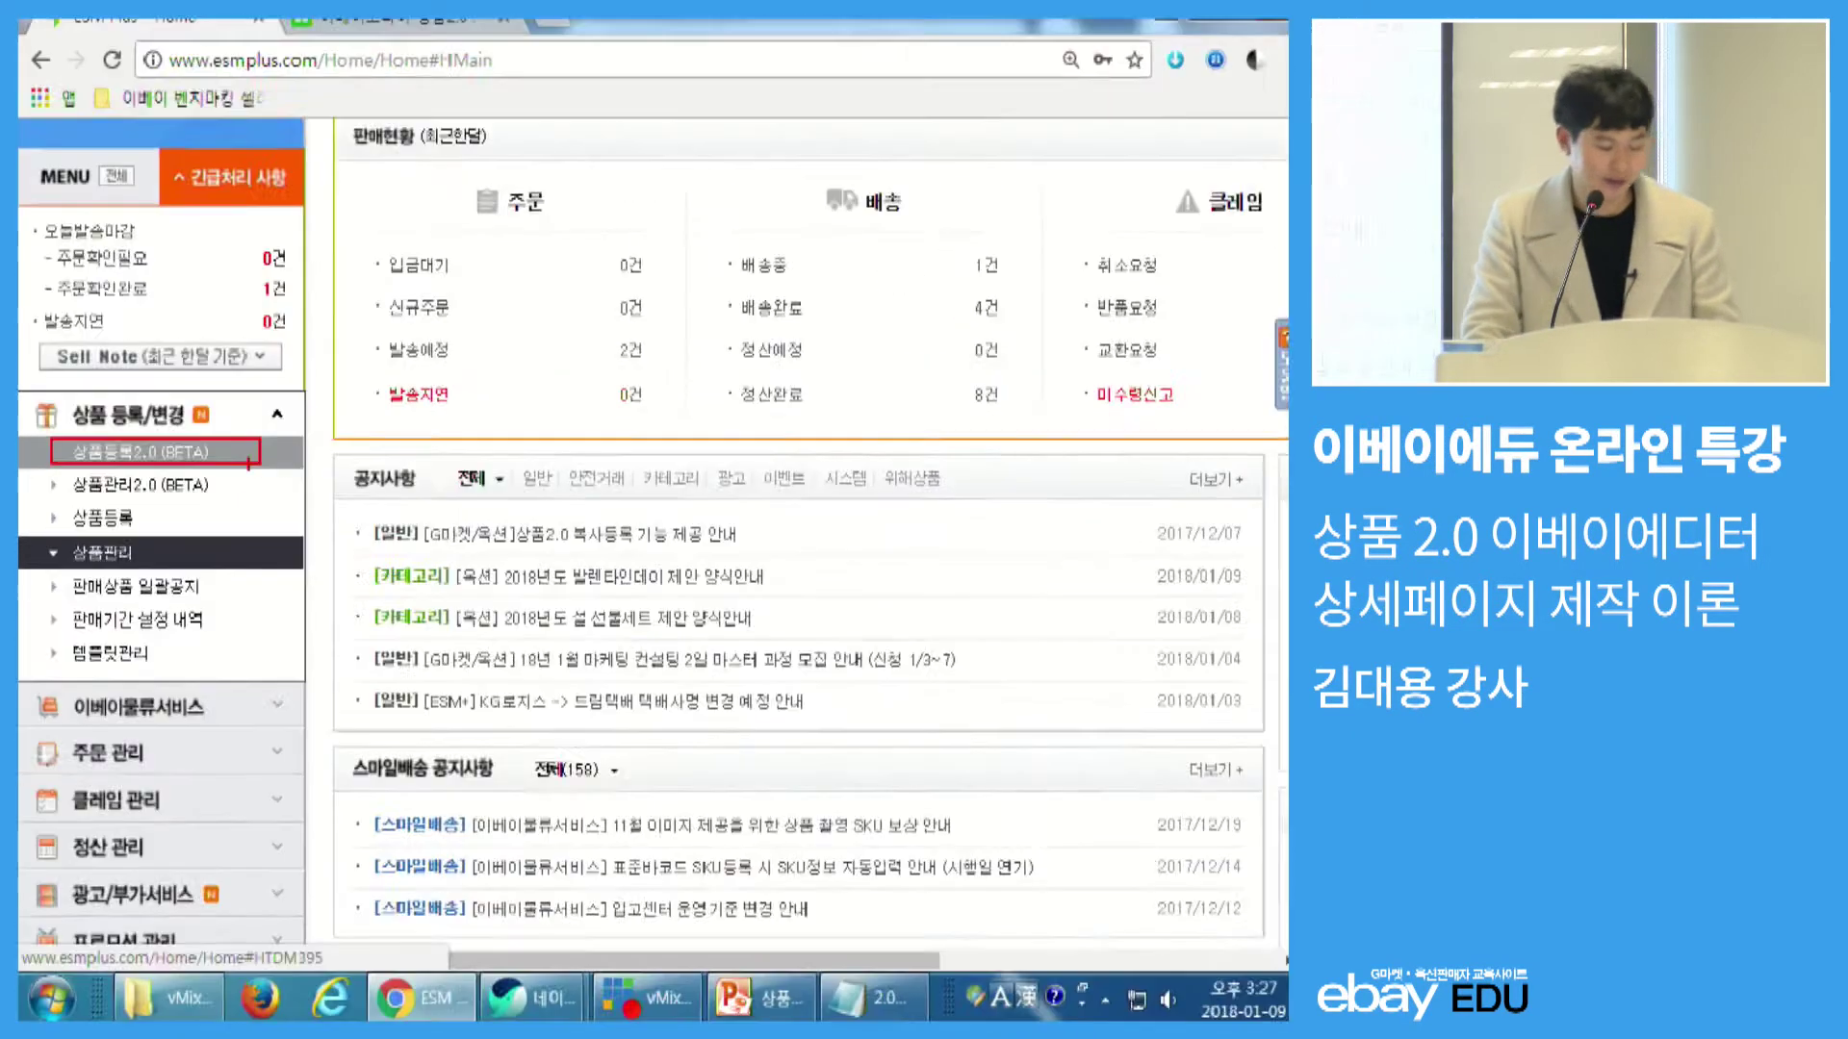
pyautogui.click(146, 464)
pyautogui.scroll(-2, 728, 721)
pyautogui.scroll(2, 684, 732)
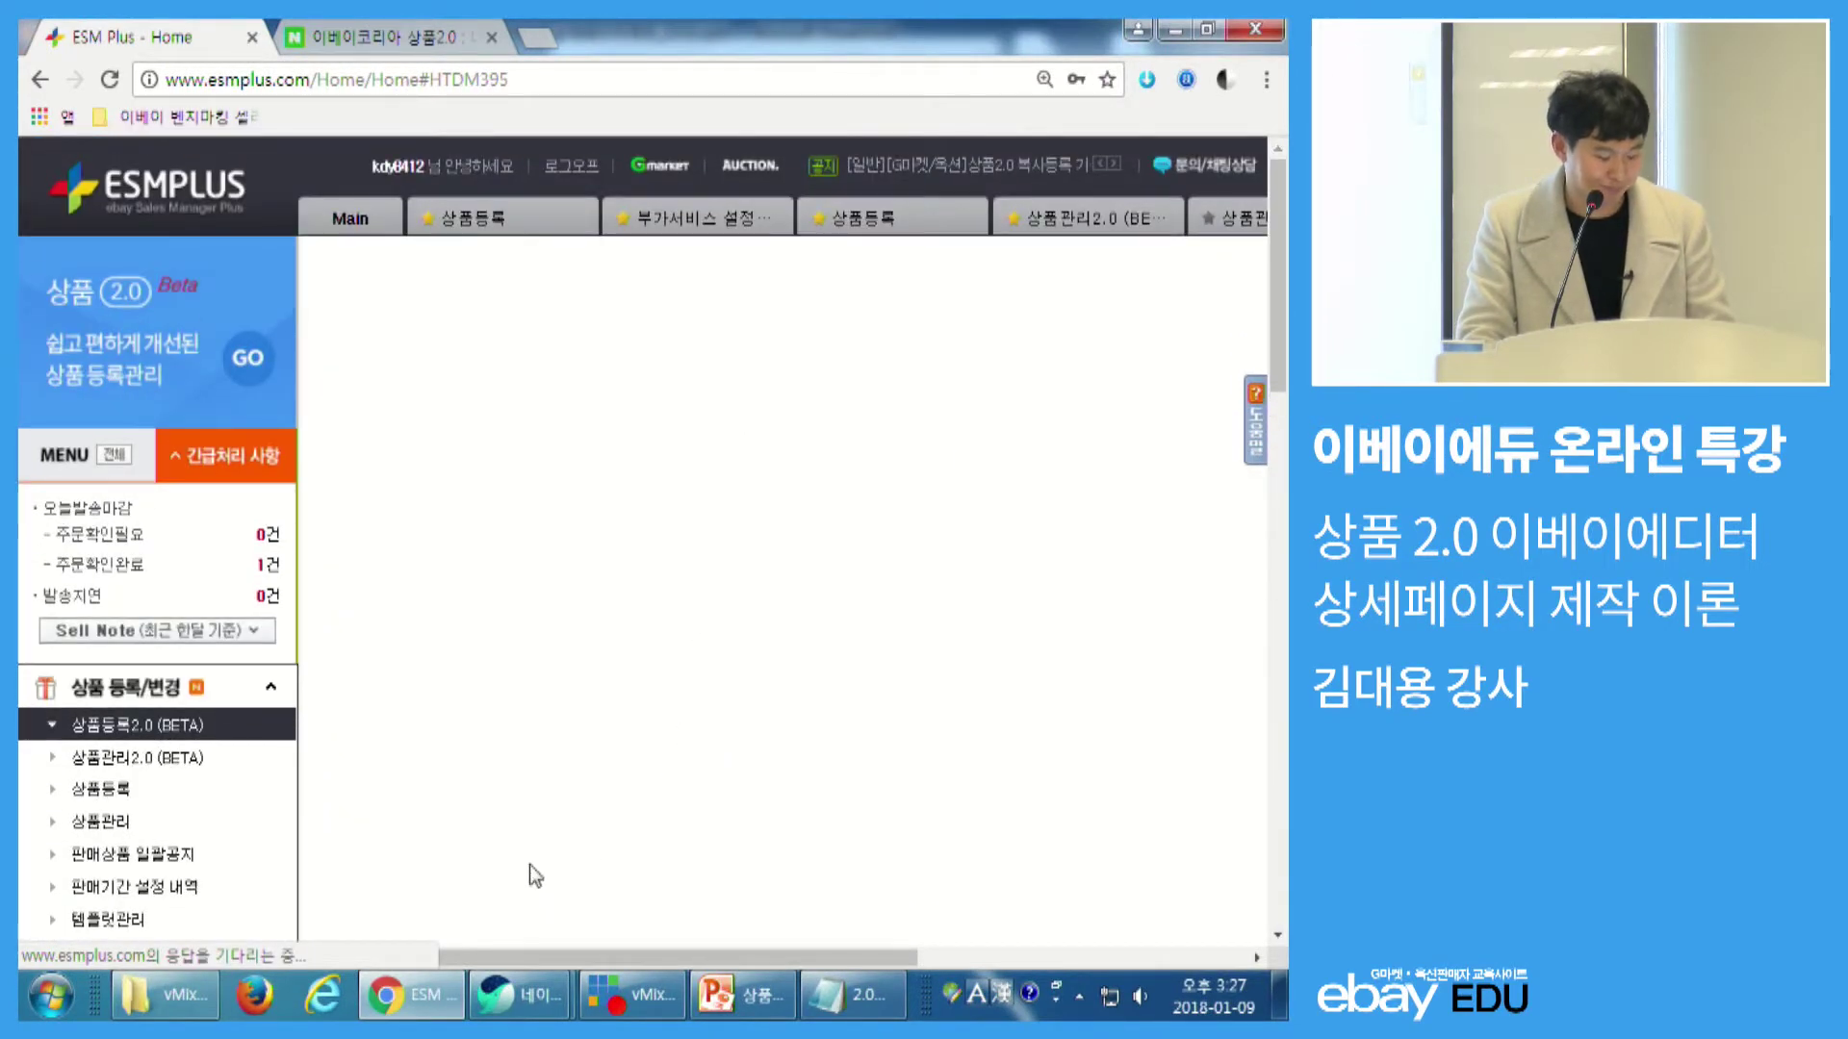
# - Examine the 상품등록2.0 form across its full width, including 등록하기 and the 노출정보, 추가정보 and 고객혜택/광고 sections
pyautogui.moveTo(504, 955); pyautogui.dragTo(668, 951)
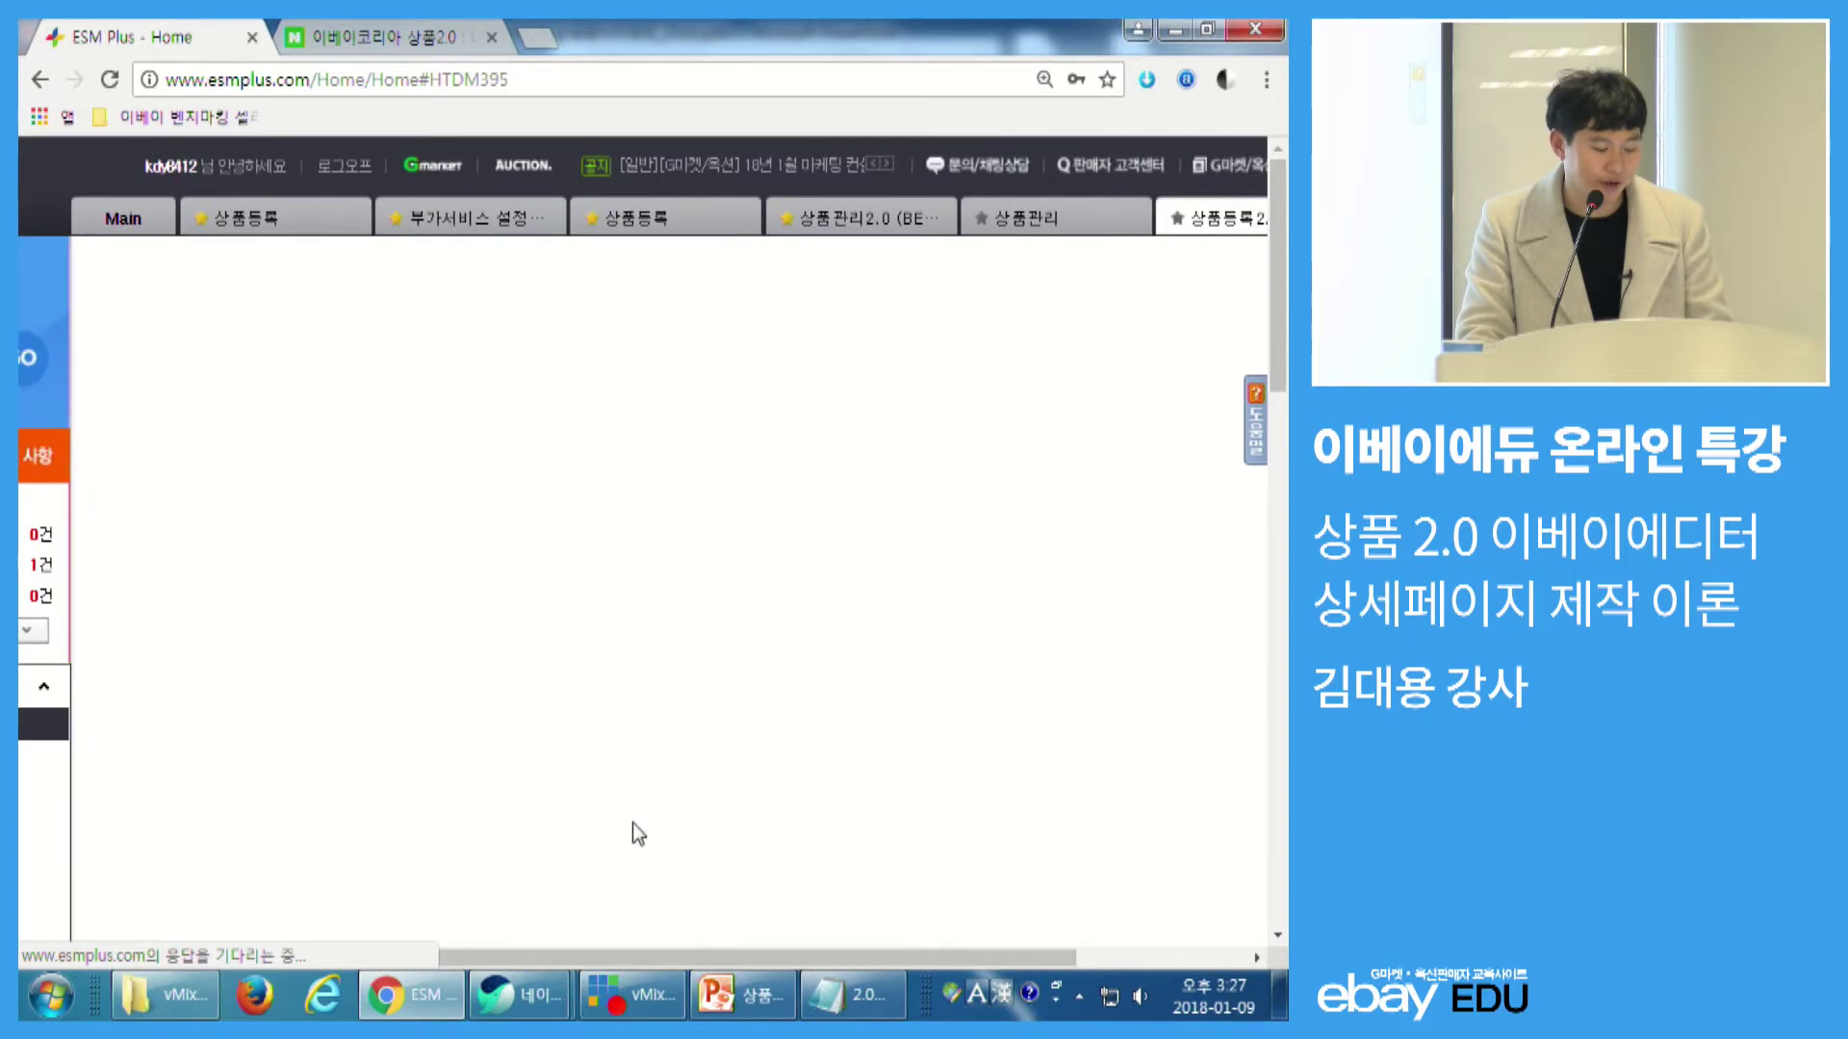
pyautogui.scroll(-1, 494, 570)
pyautogui.press('ctrl')
pyautogui.scroll(1, 186, 227)
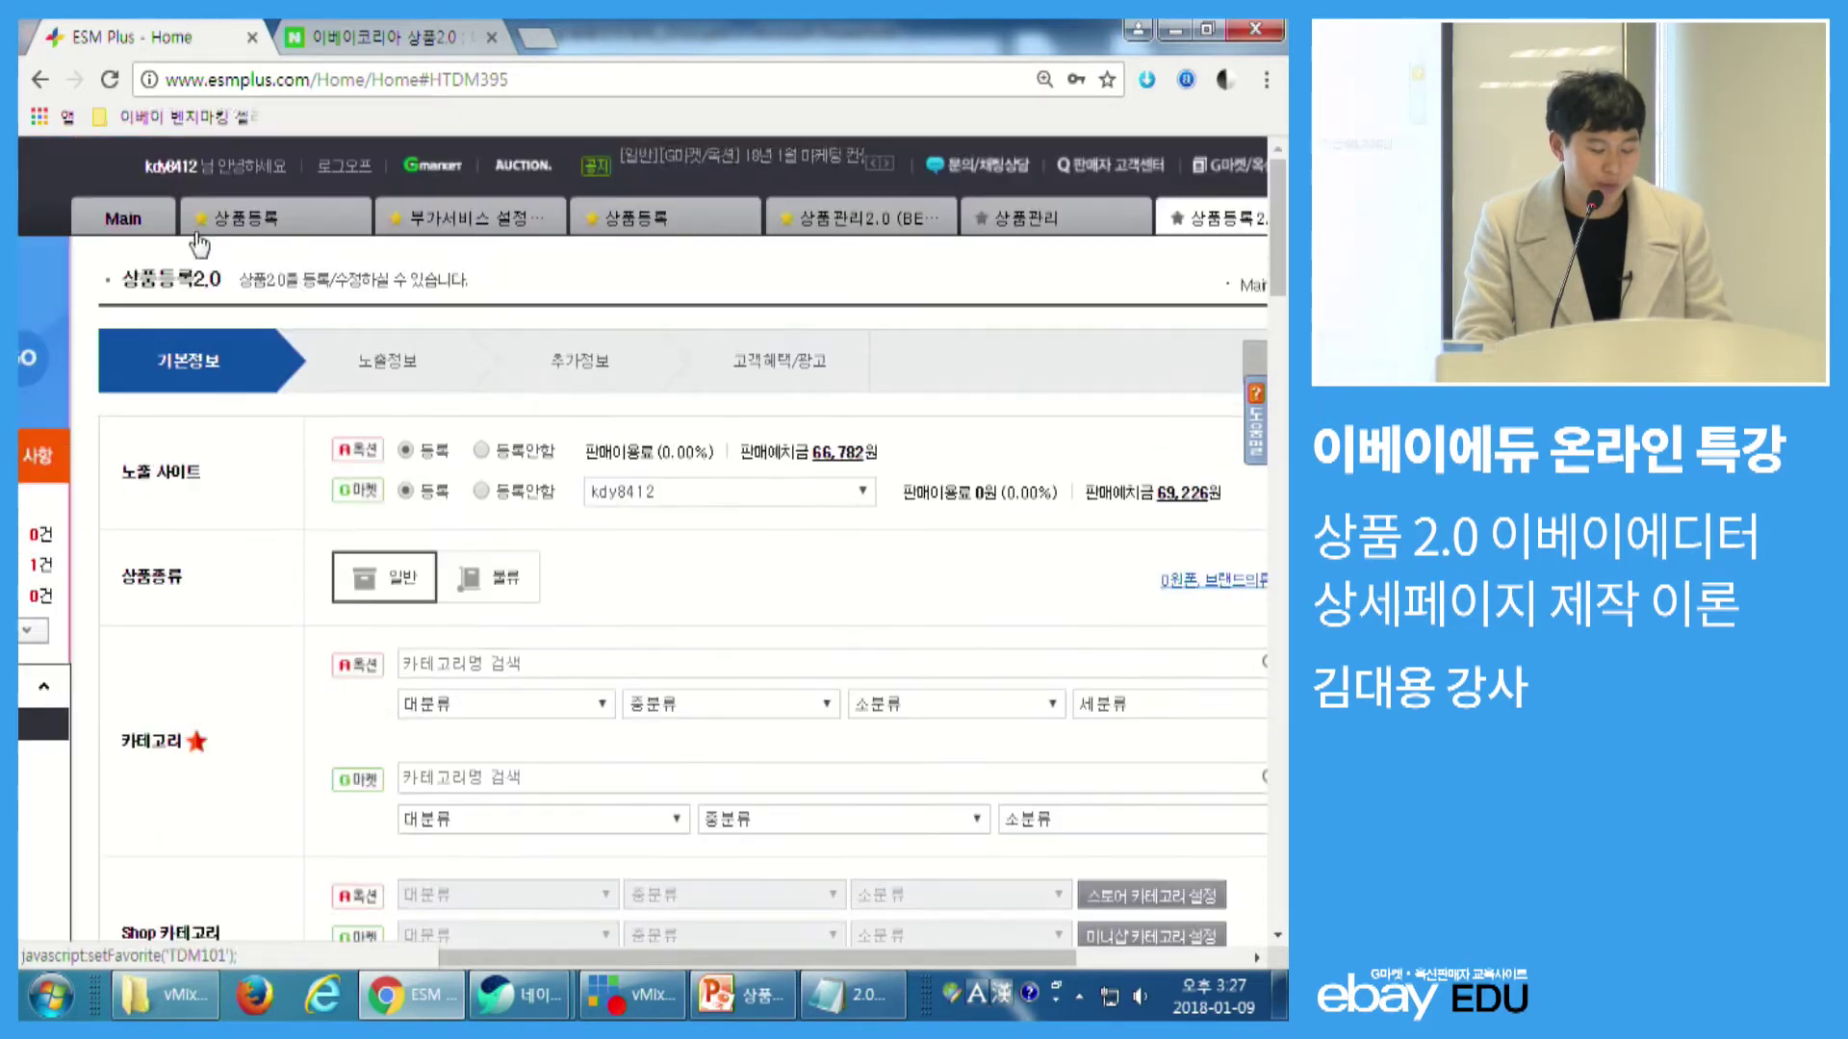
pyautogui.press('ctrl')
pyautogui.moveTo(616, 958); pyautogui.dragTo(809, 955)
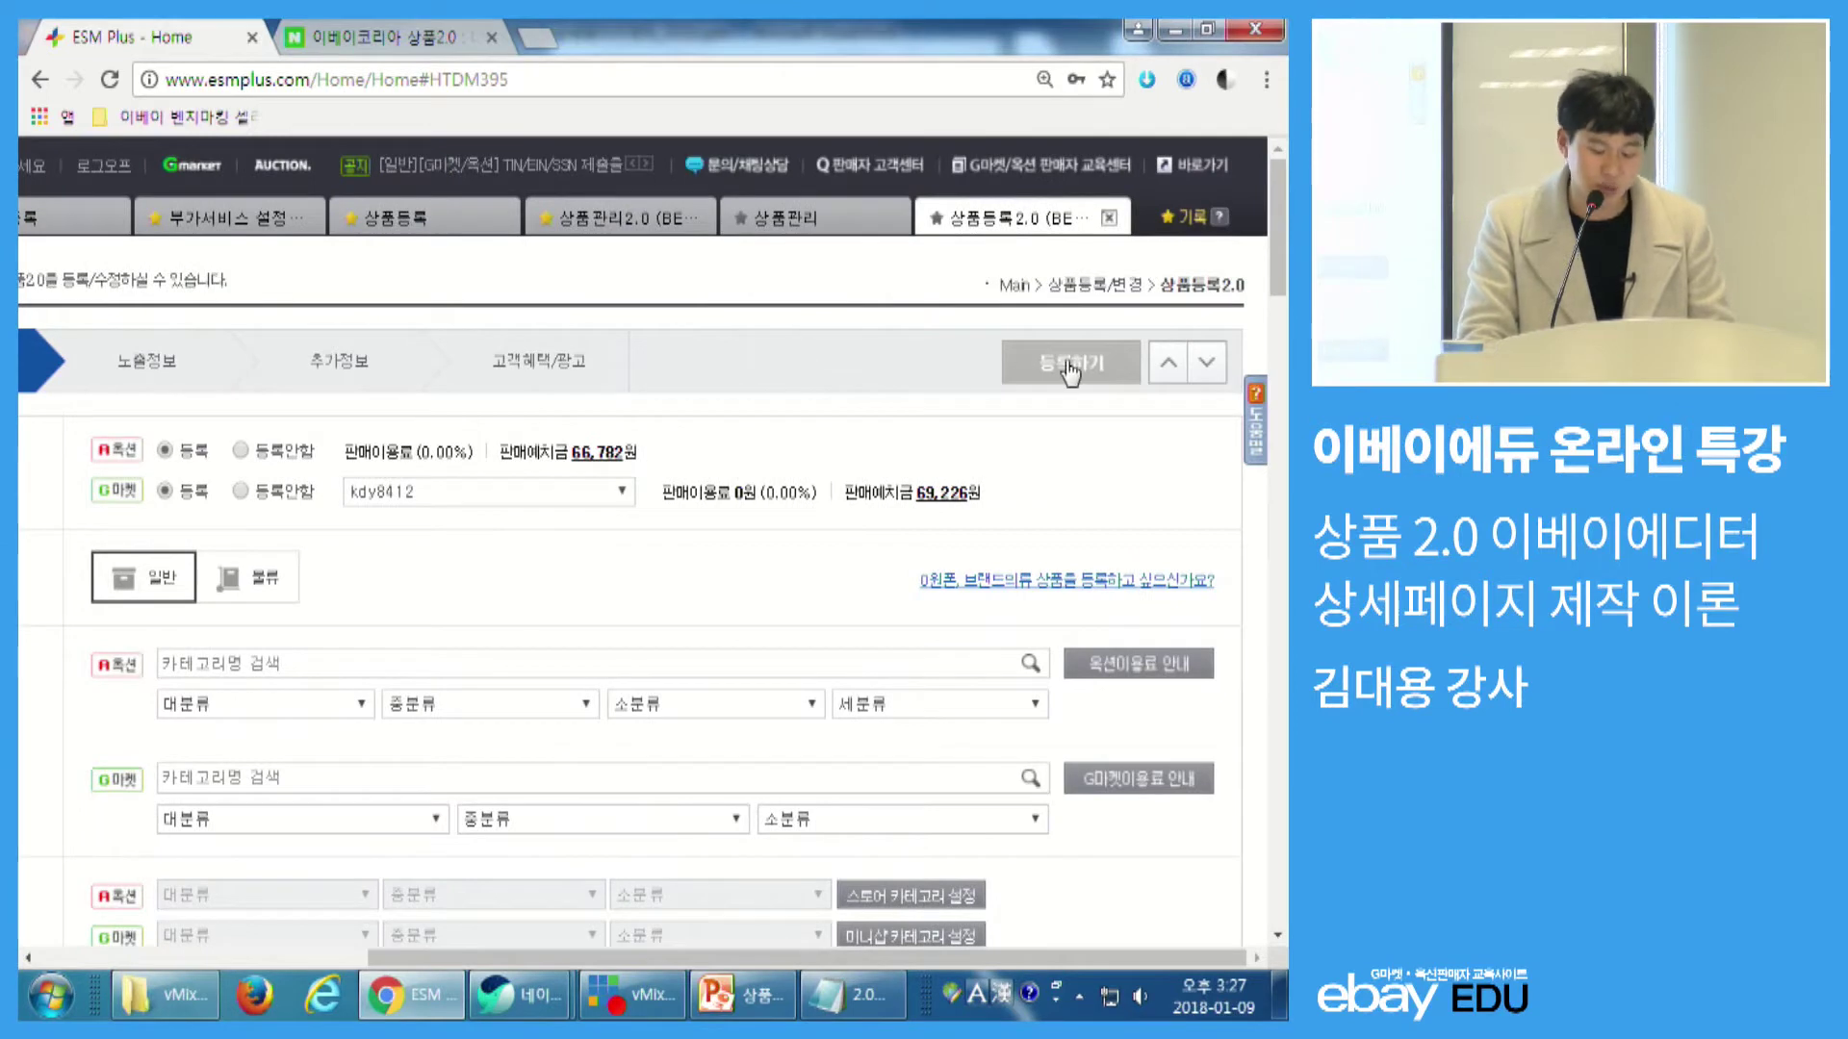
pyautogui.press('ctrl')
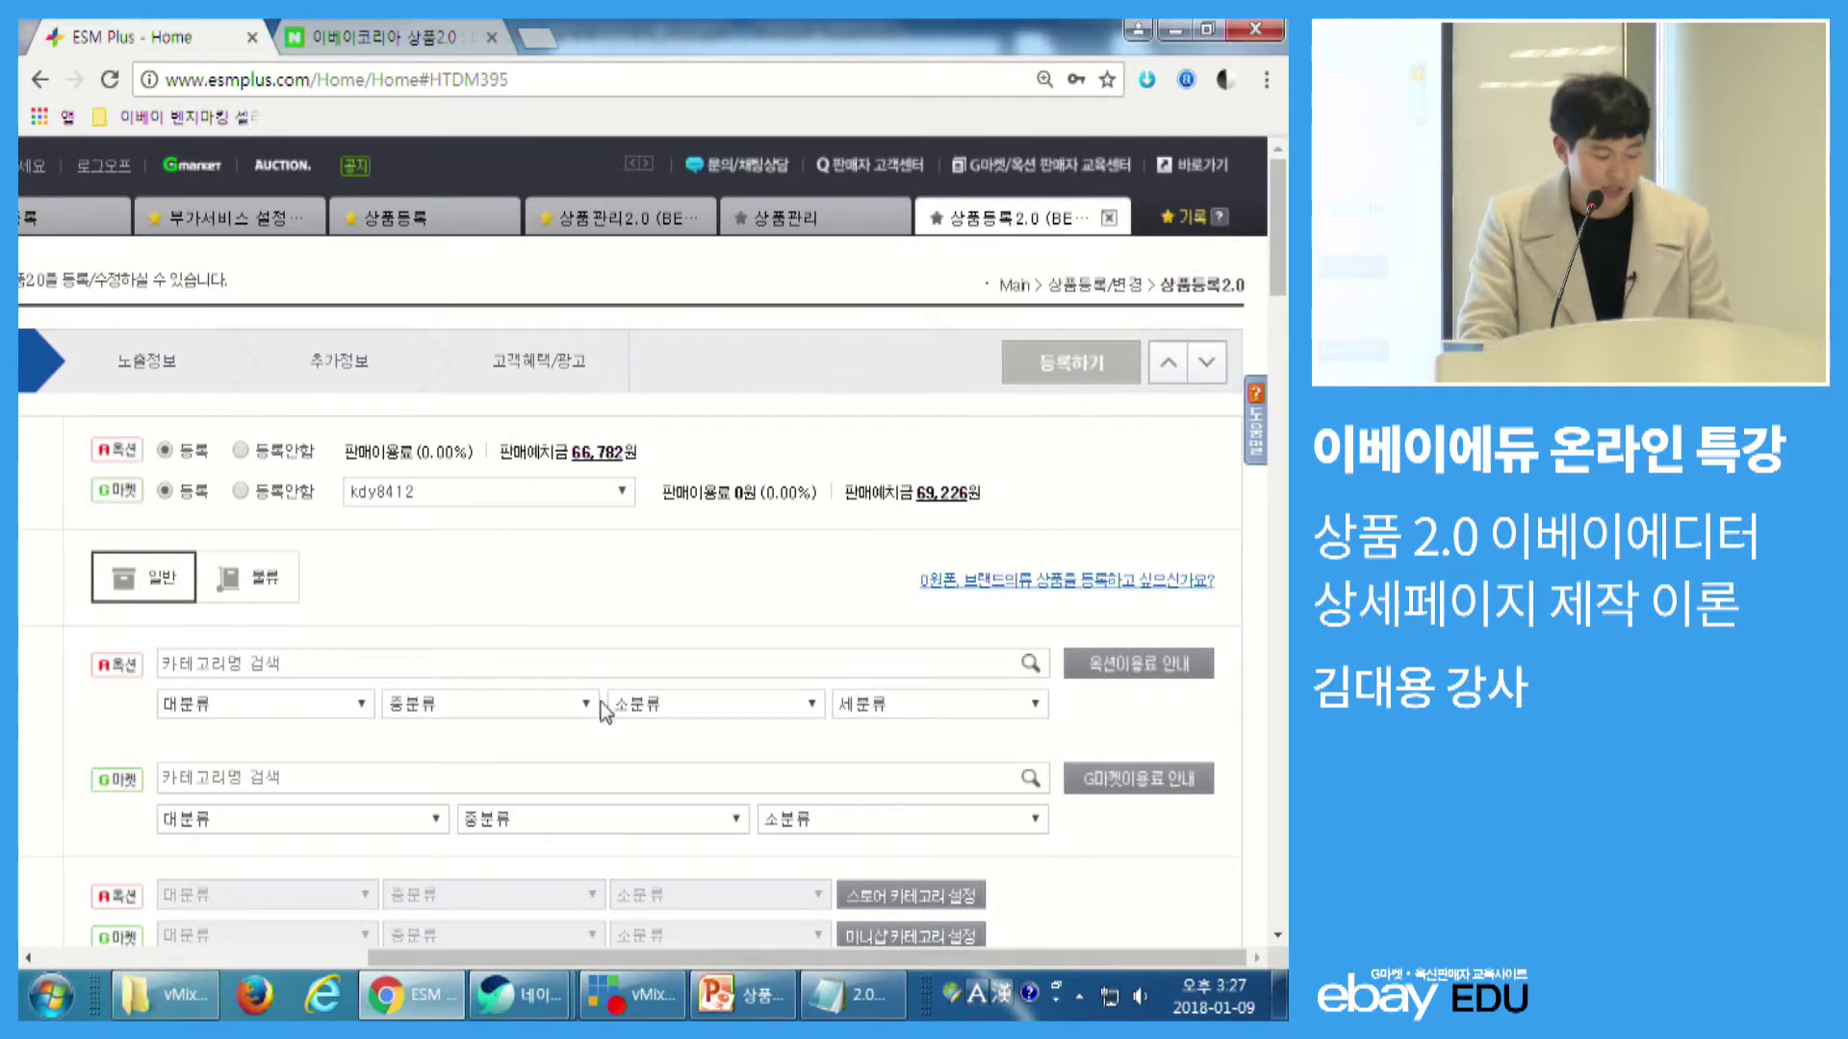
pyautogui.moveTo(608, 952); pyautogui.dragTo(460, 953)
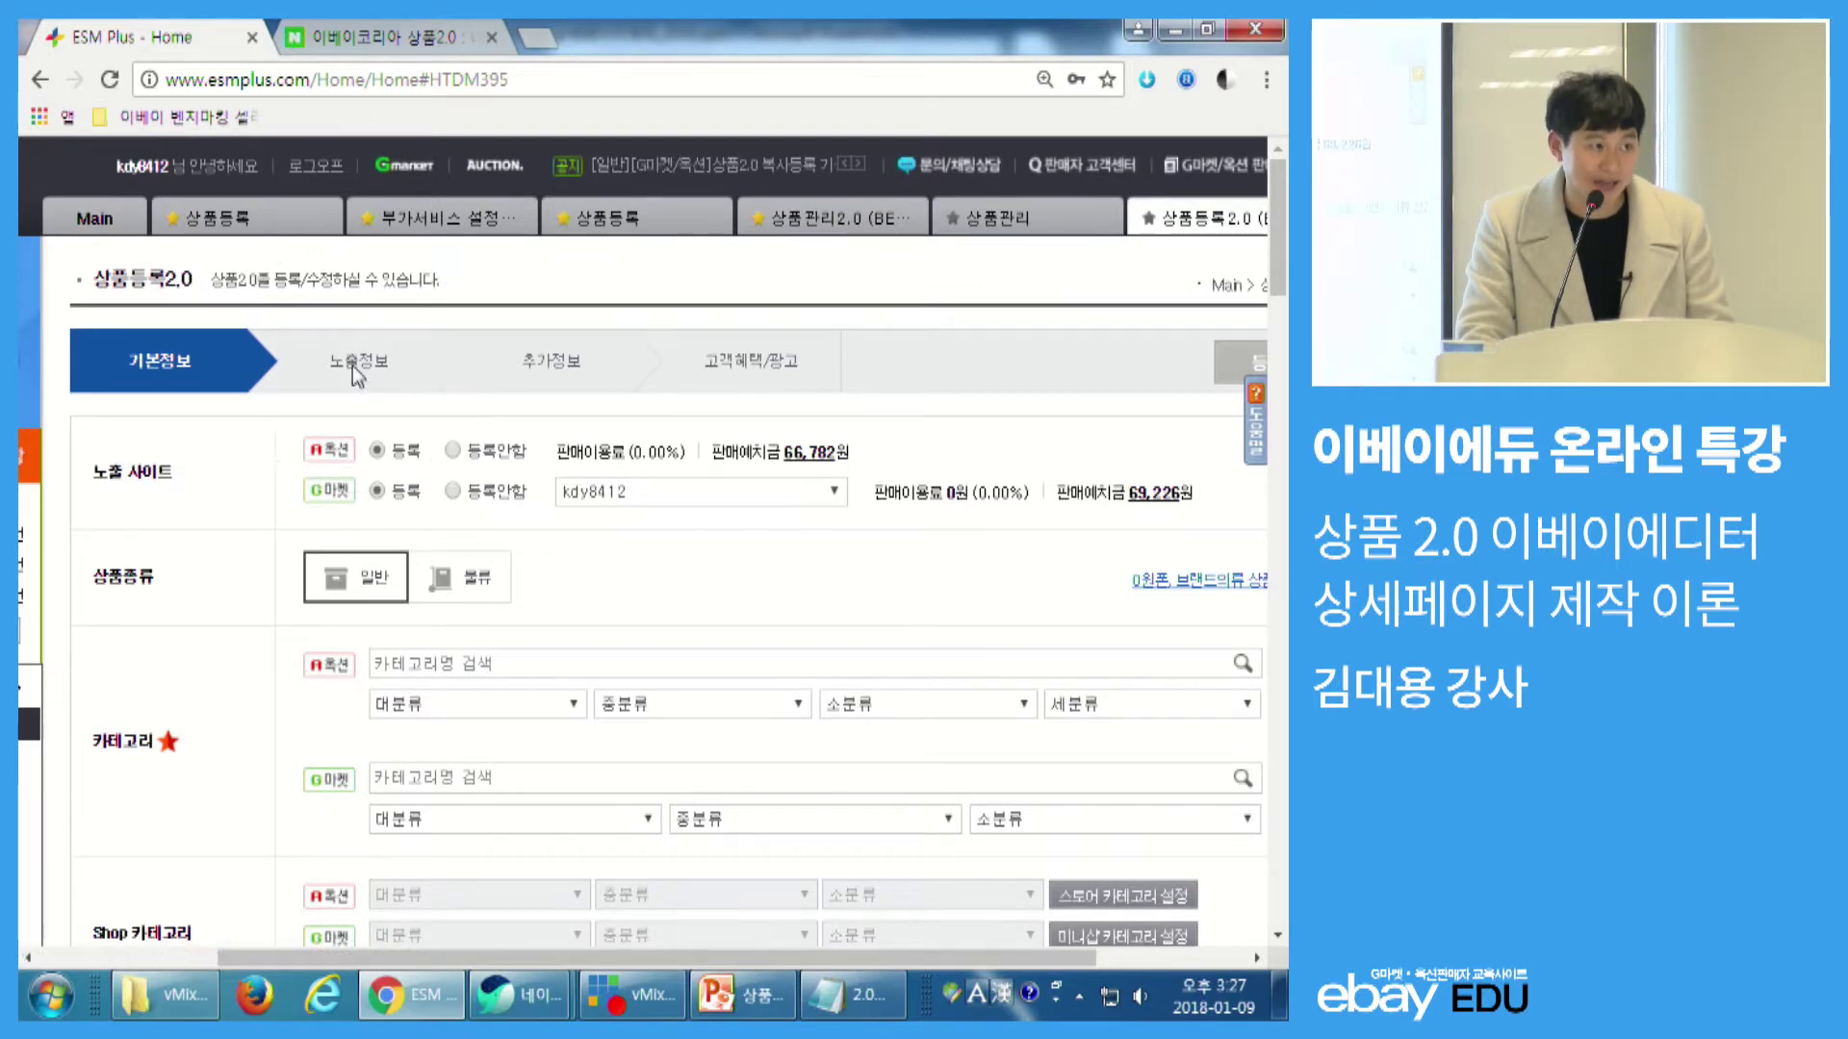
pyautogui.press('ctrl')
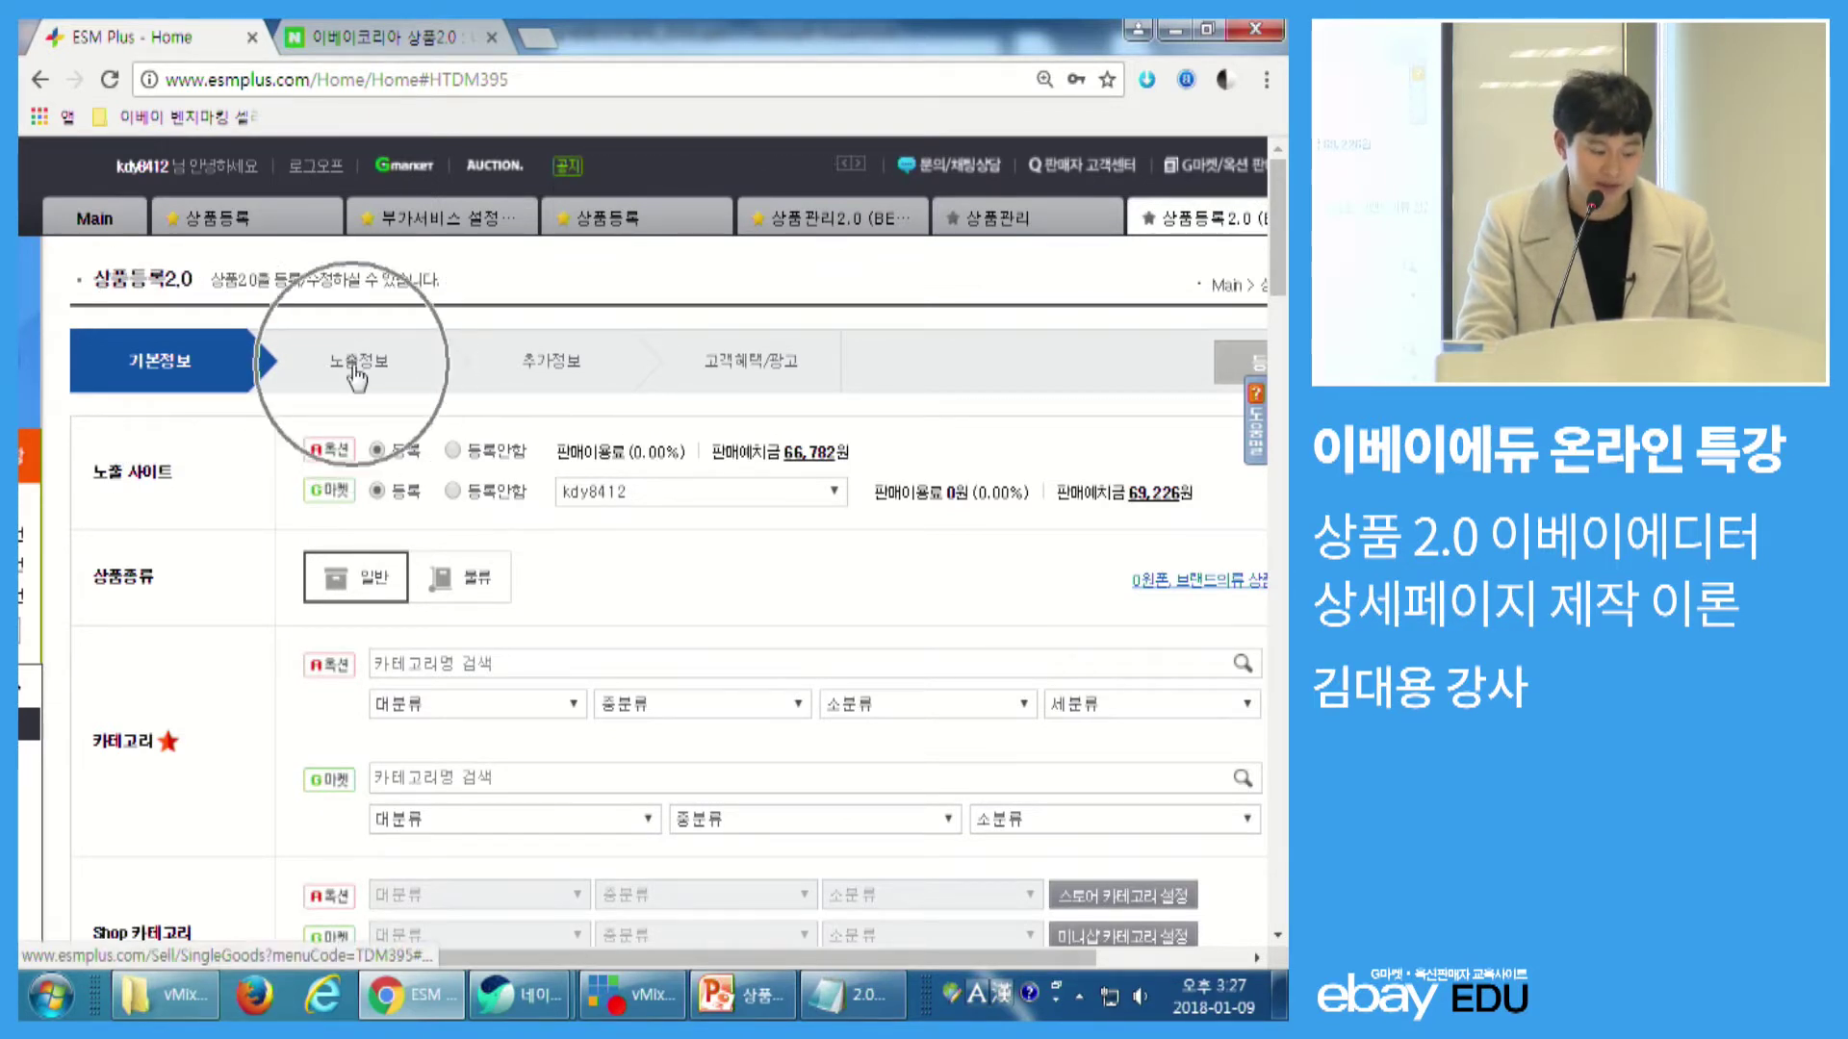
pyautogui.press('ctrl')
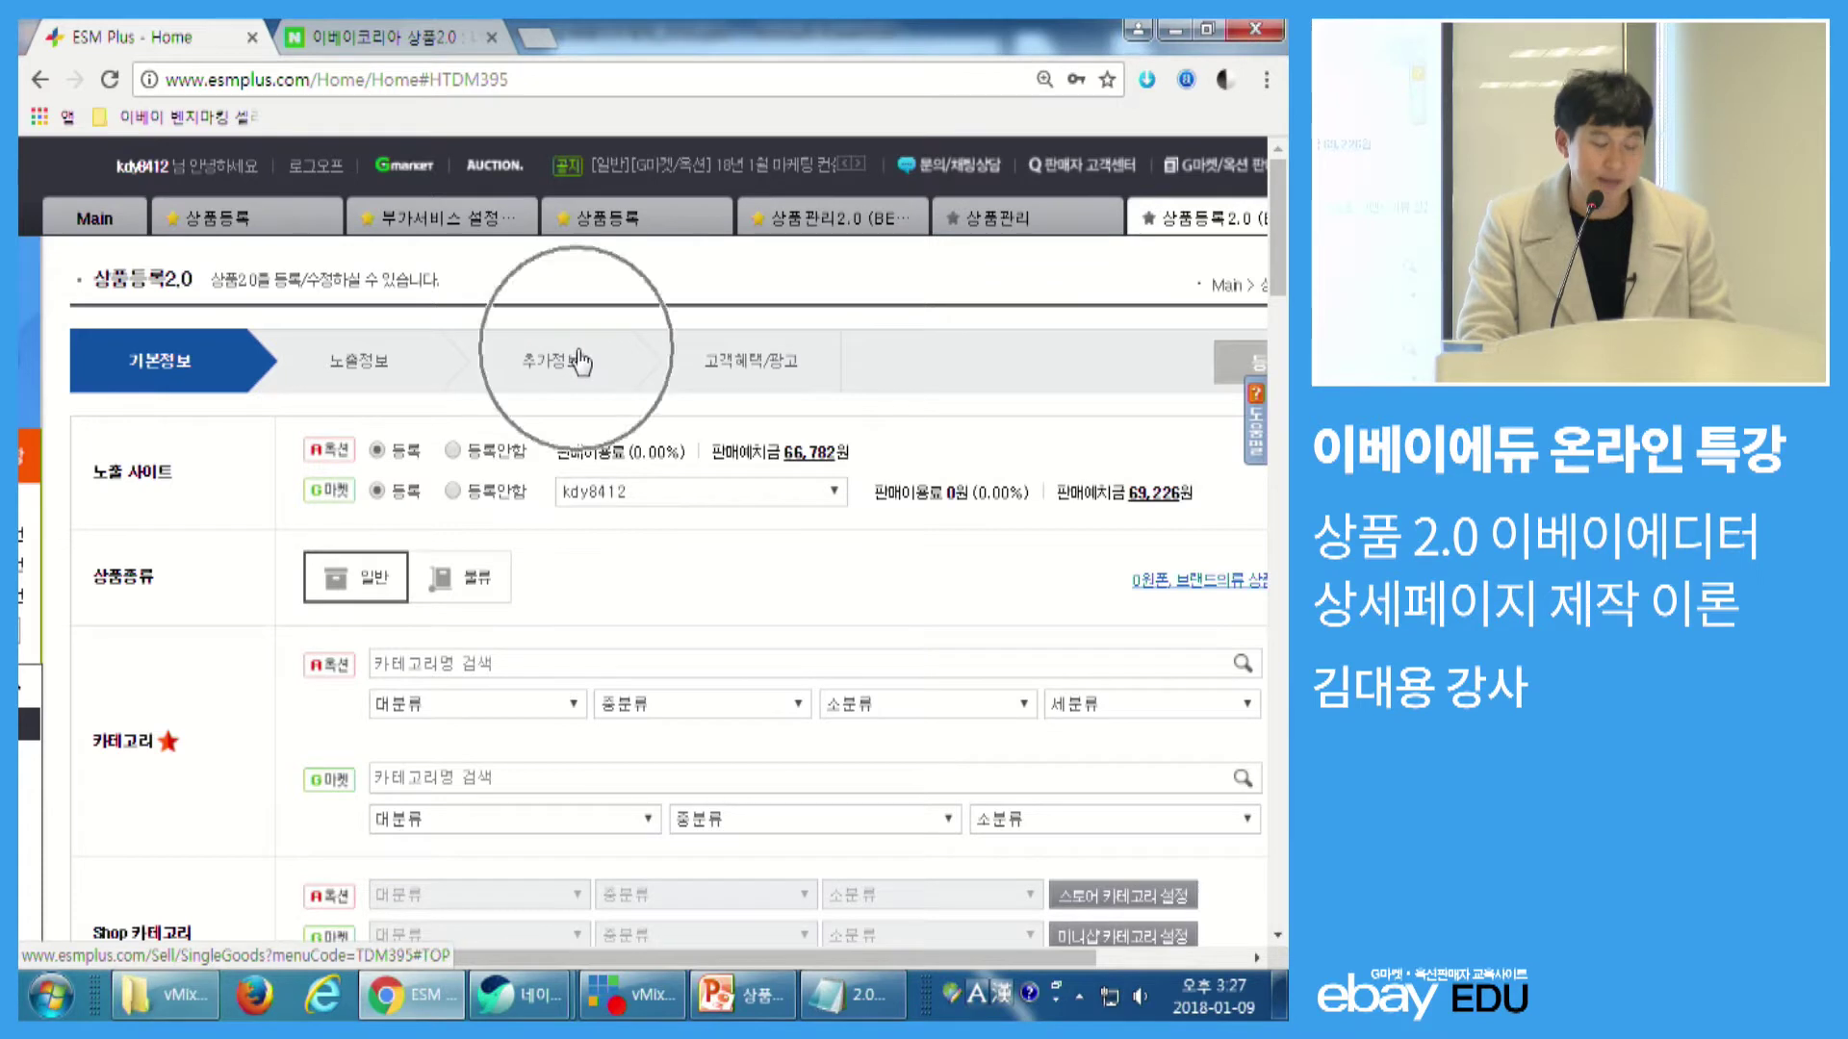
pyautogui.press('ctrl')
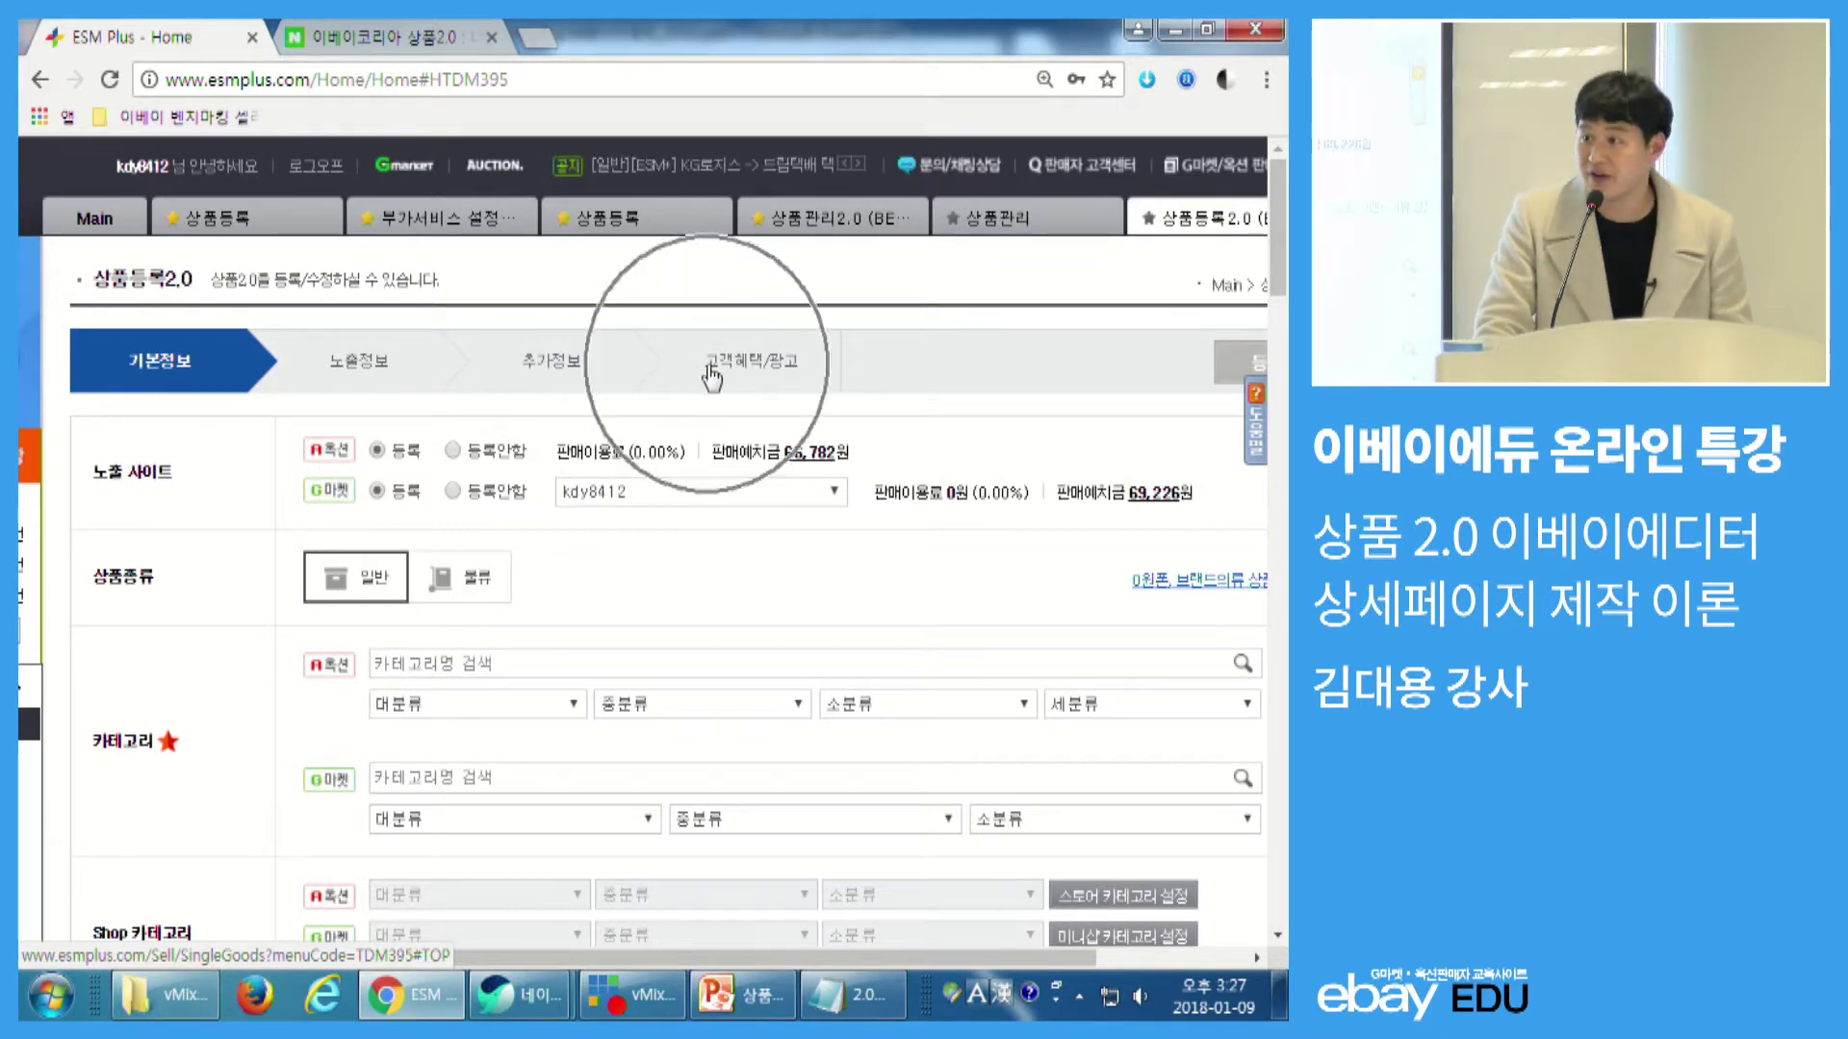
pyautogui.press('ctrl')
pyautogui.press('ctrl')
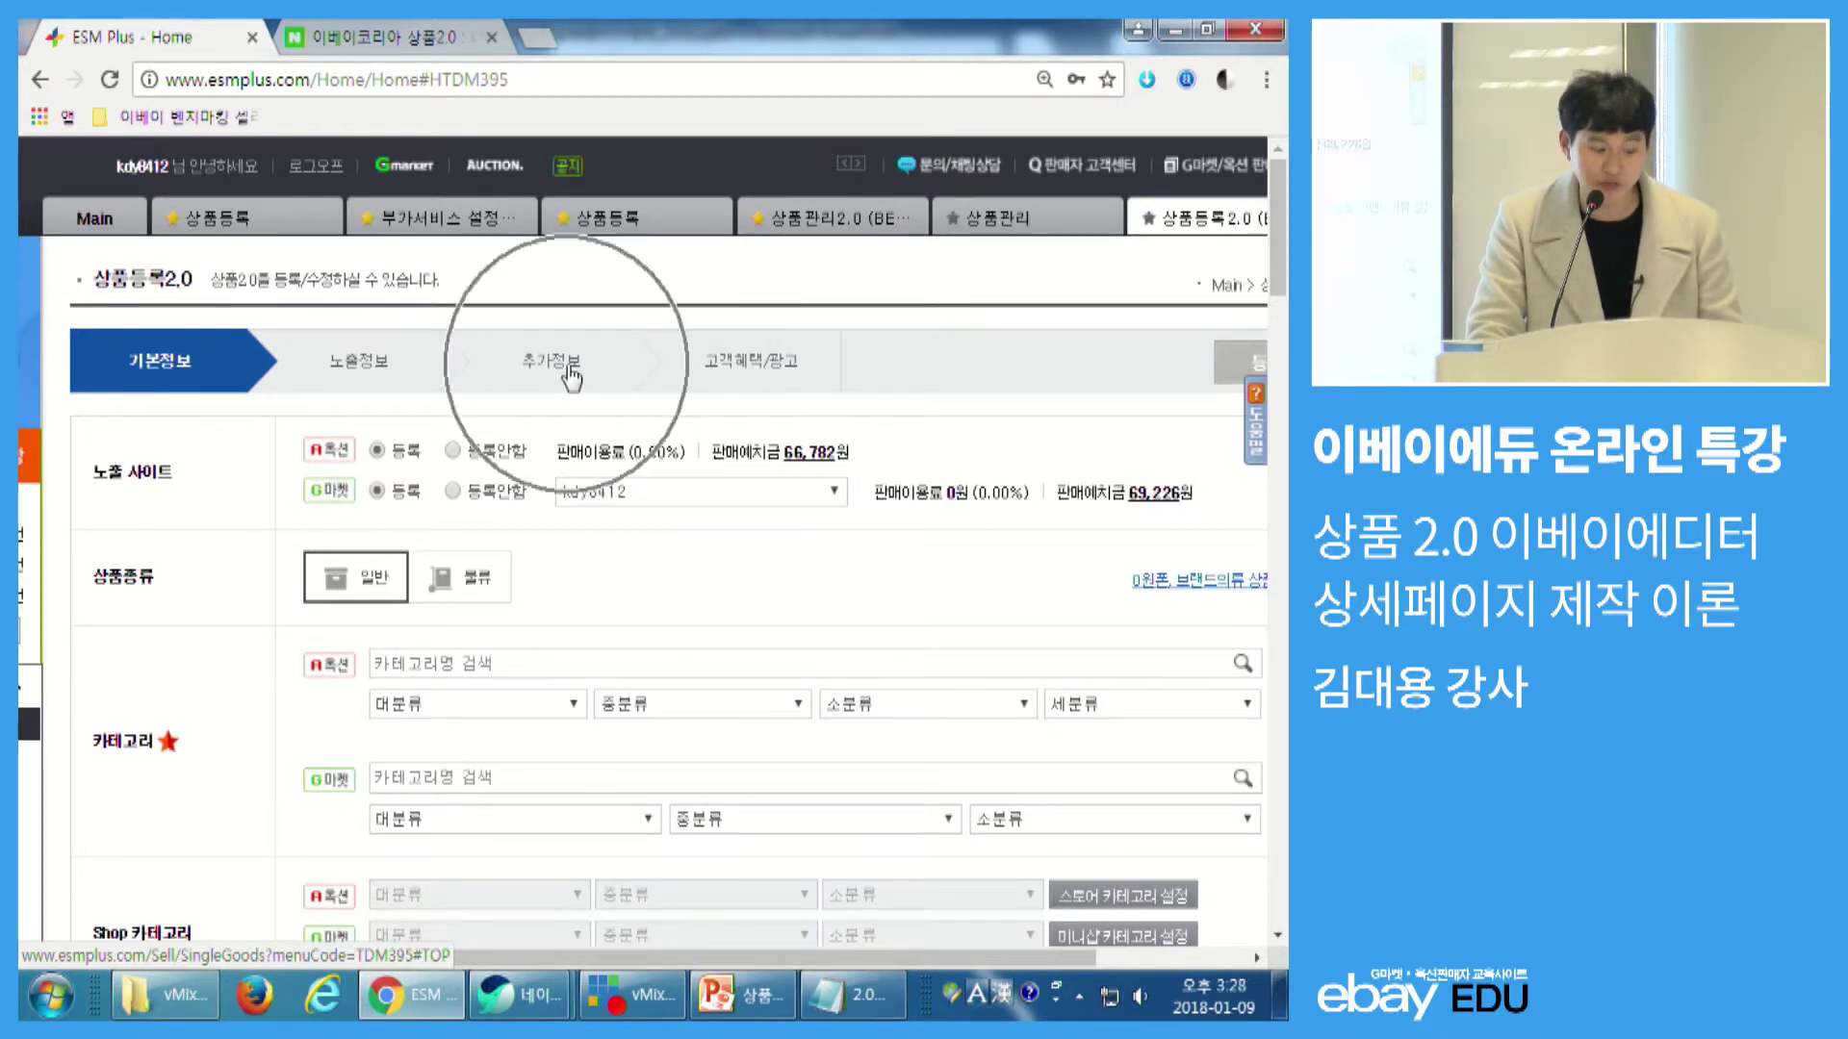
pyautogui.press('ctrl')
pyautogui.press('ctrl')
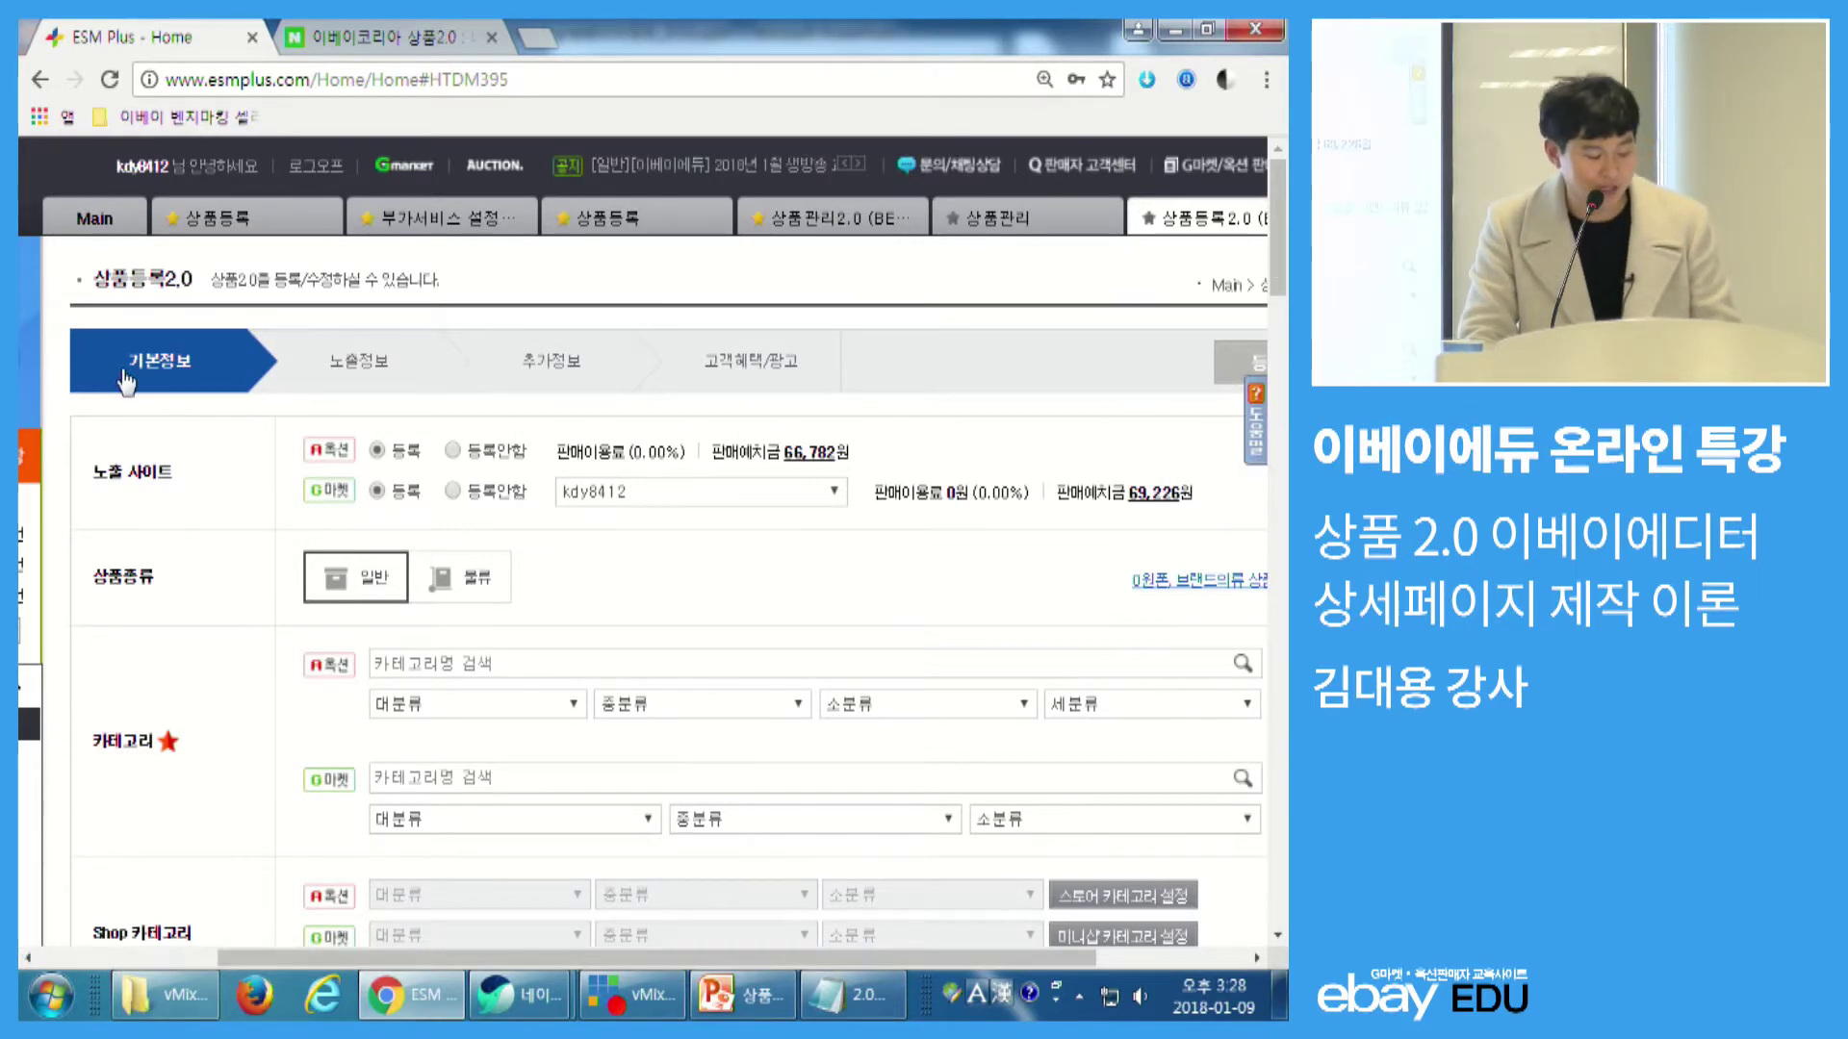
# - Search the 옥션 category for 식초 and choose 건강식품/다이어트 > 홍초/뷰티푸드 > 홍초/흑초/식초음료
pyautogui.scroll(-1, 125, 380)
pyautogui.scroll(-1, 408, 396)
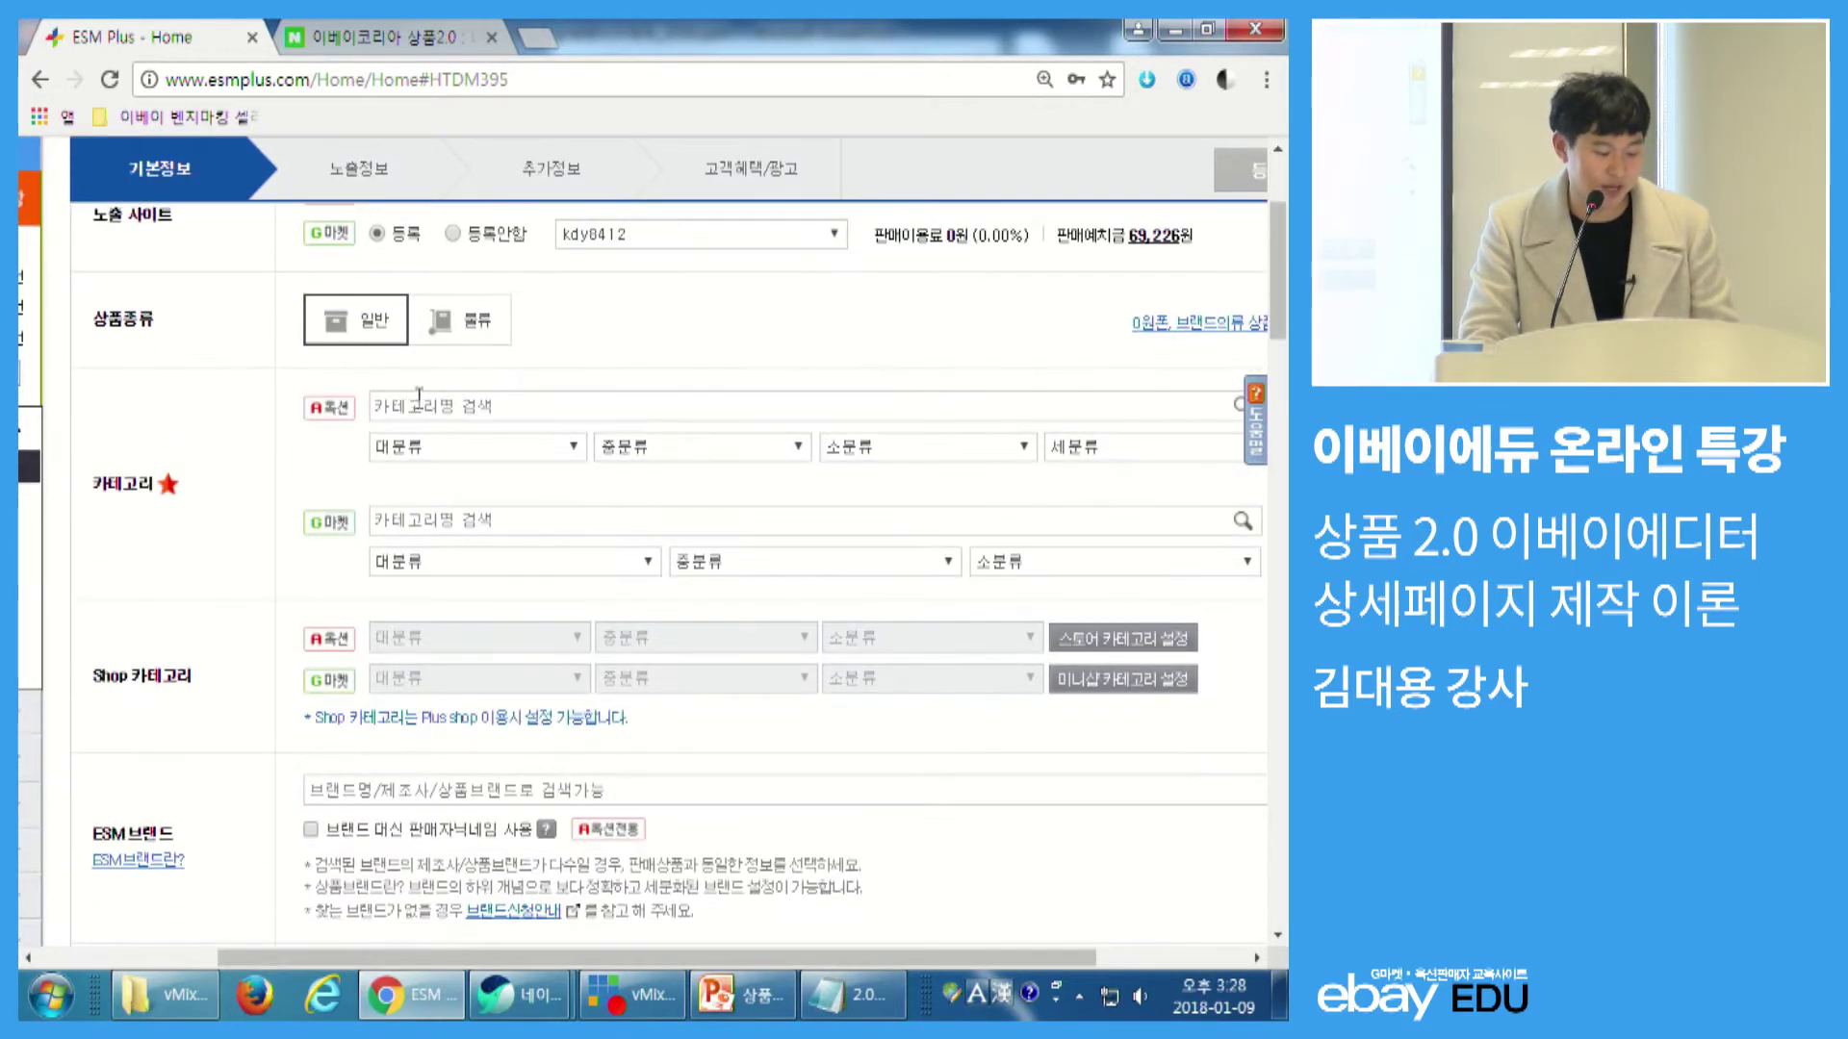
pyautogui.press('Hangul')
pyautogui.write('식')
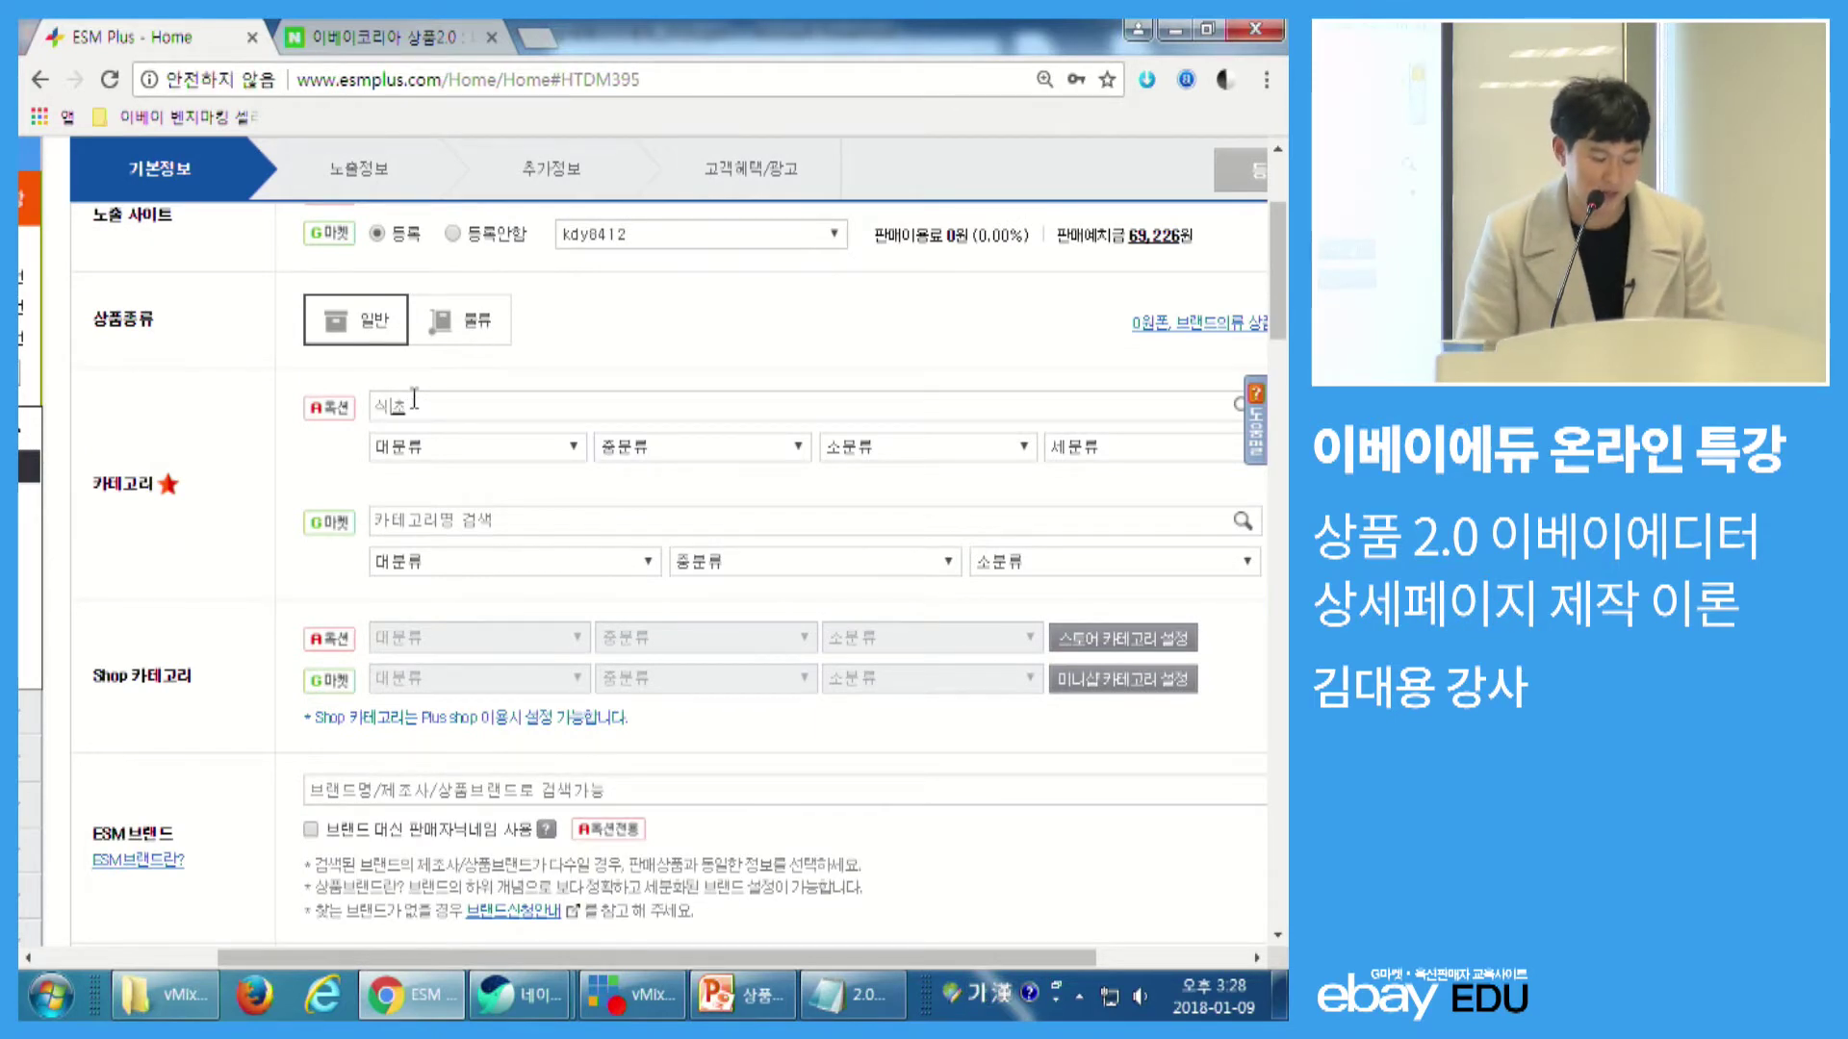
pyautogui.write('초')
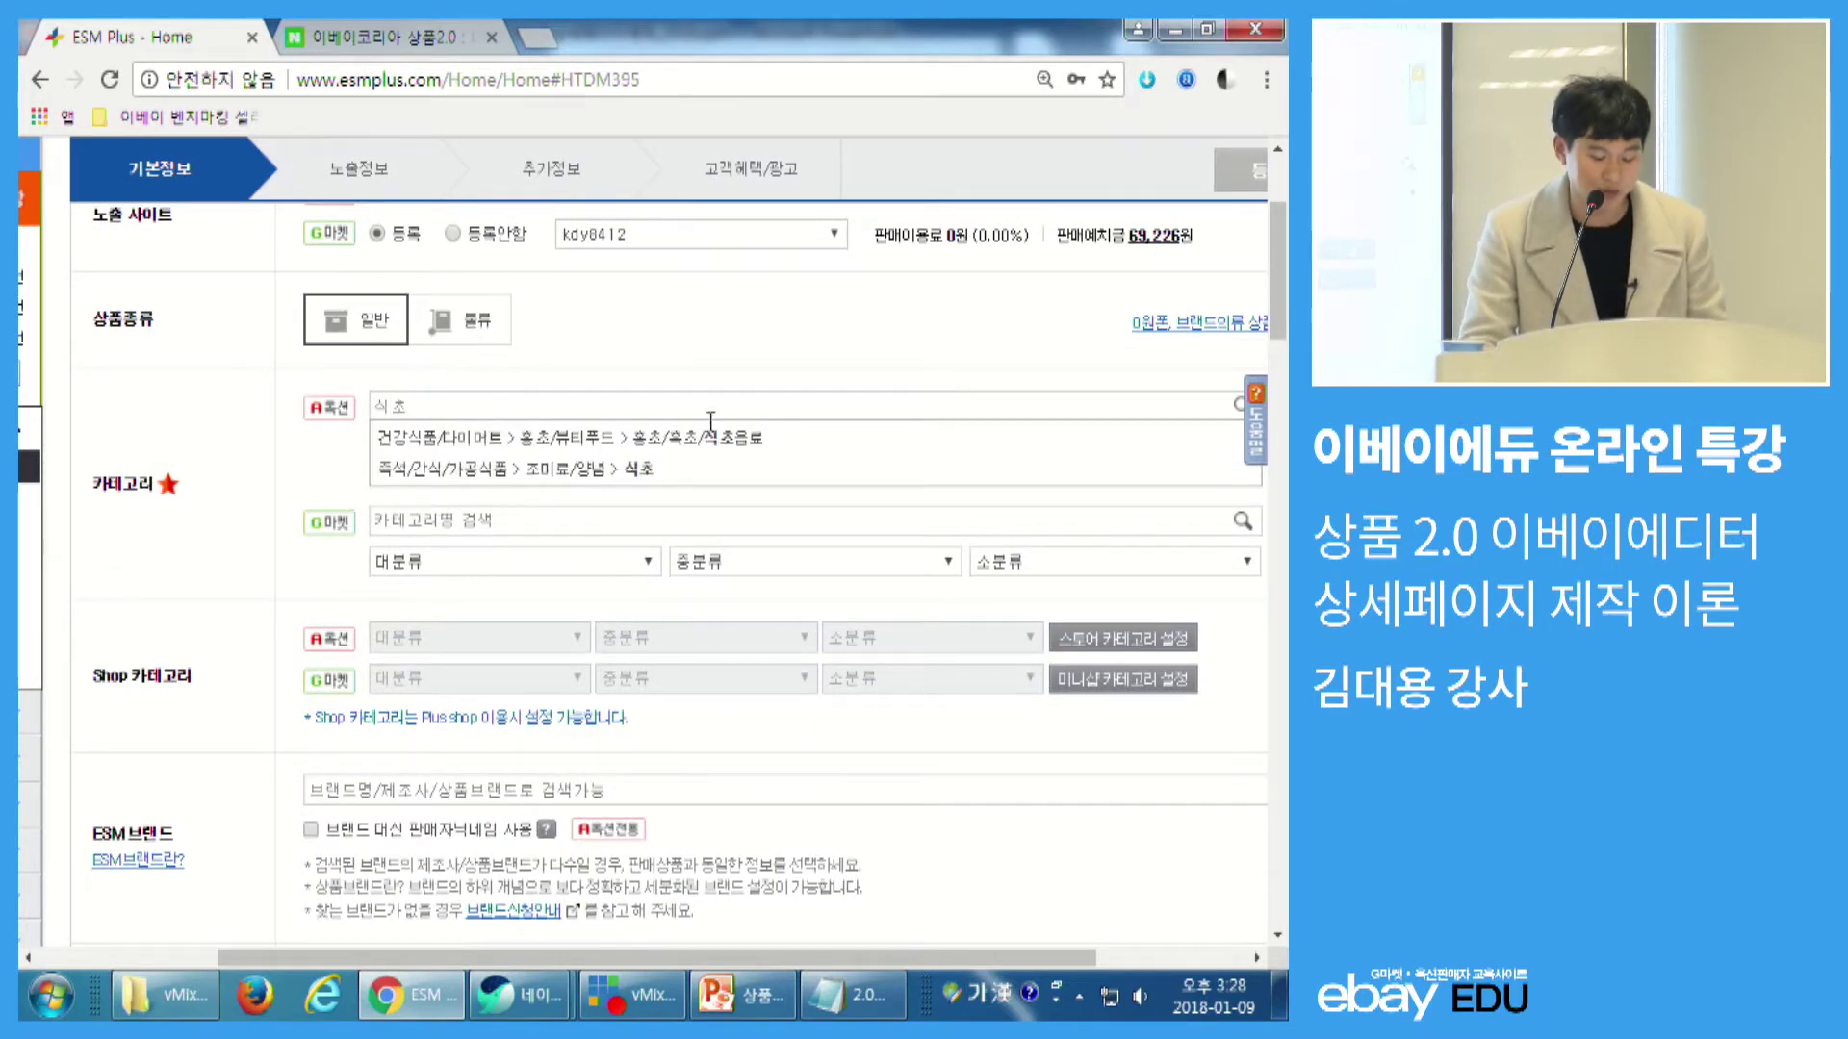
pyautogui.moveTo(927, 958); pyautogui.dragTo(999, 958)
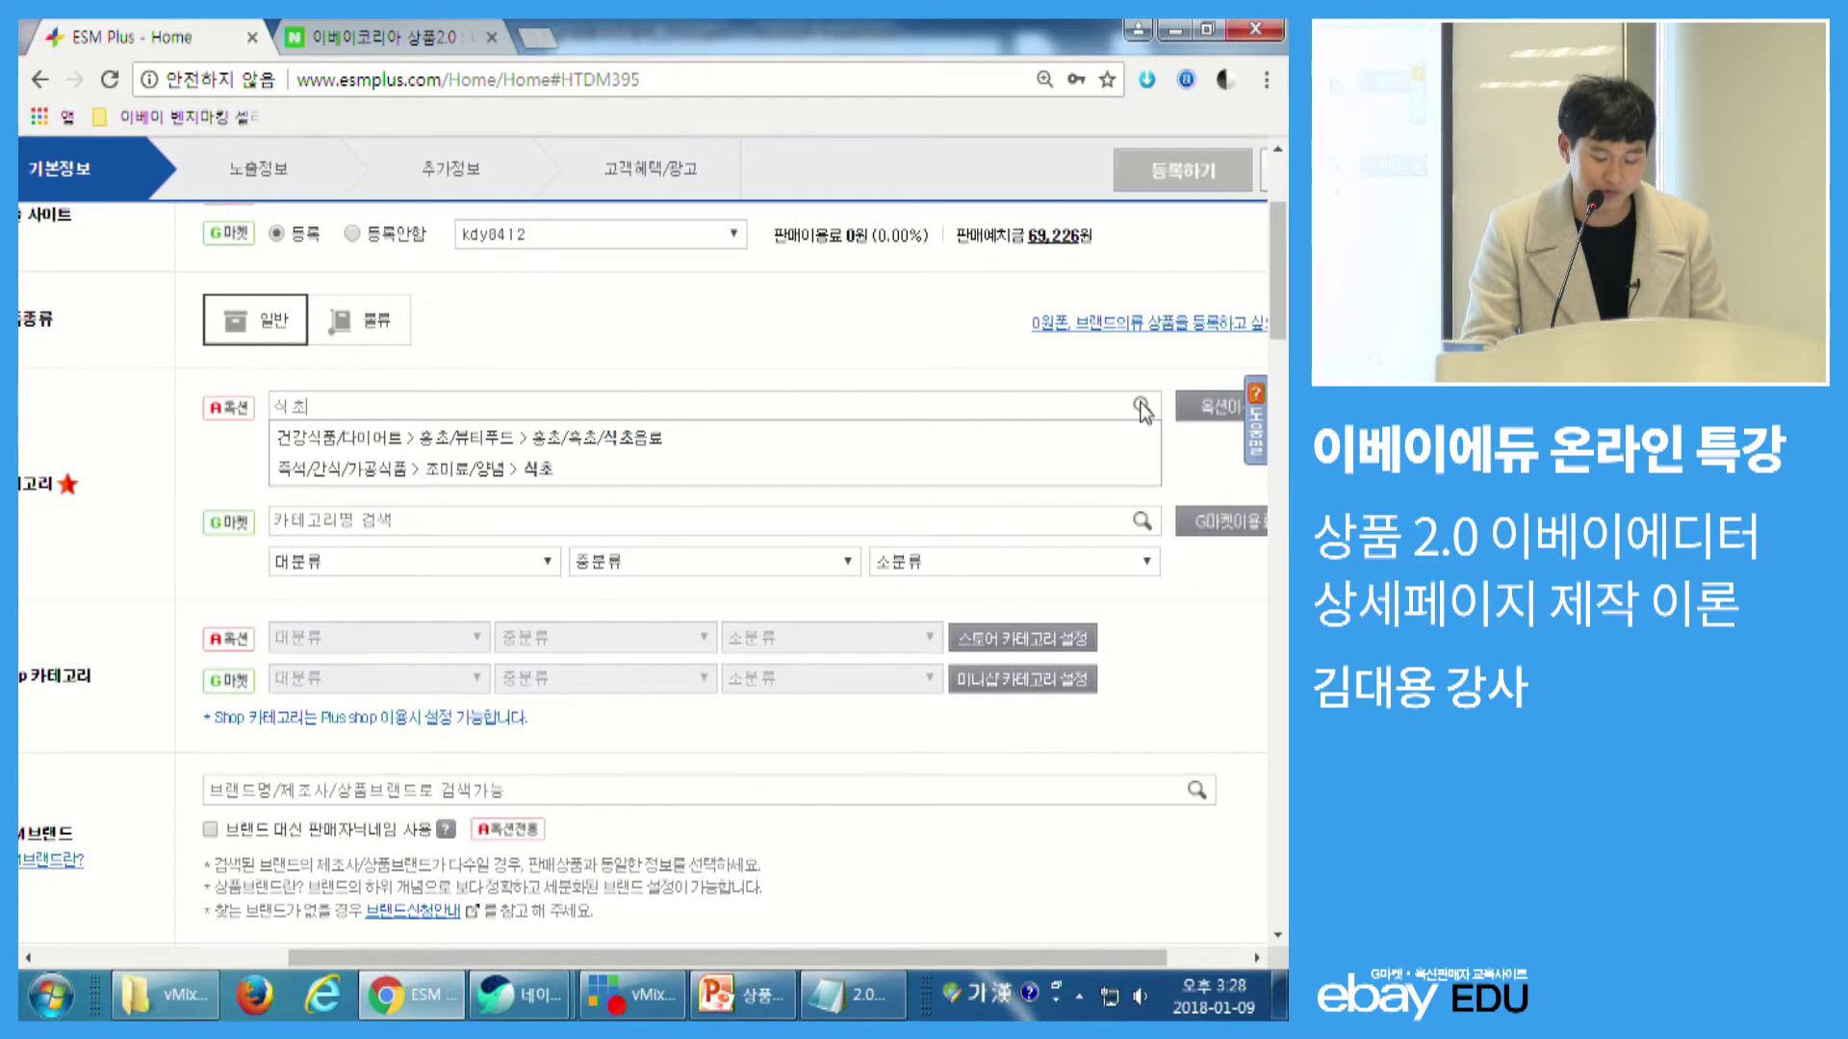
pyautogui.press('Hangul')
pyautogui.click(393, 437)
# - Search the G마켓 category for 식초 and choose 건강식품 > 홍초/푸룬주스 > 감식초
pyautogui.press('Hangul')
pyautogui.write('식초')
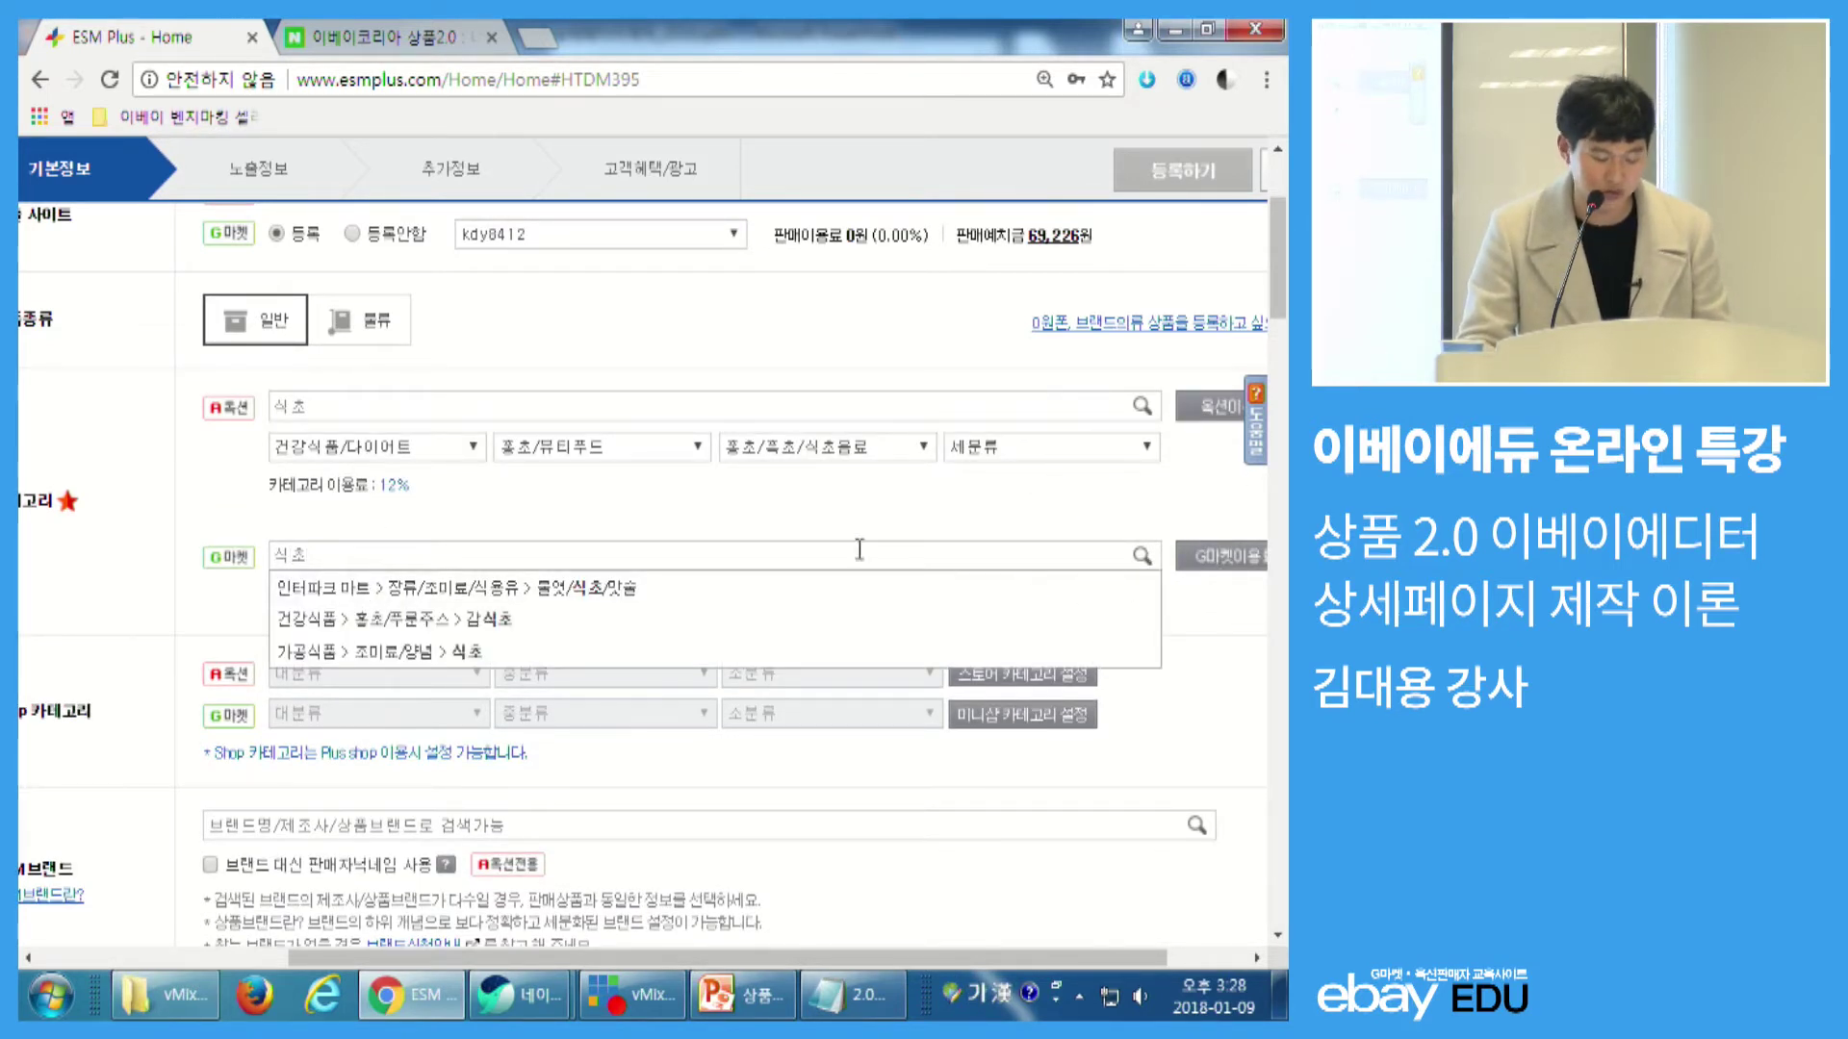
pyautogui.press('Hangul')
pyautogui.click(457, 617)
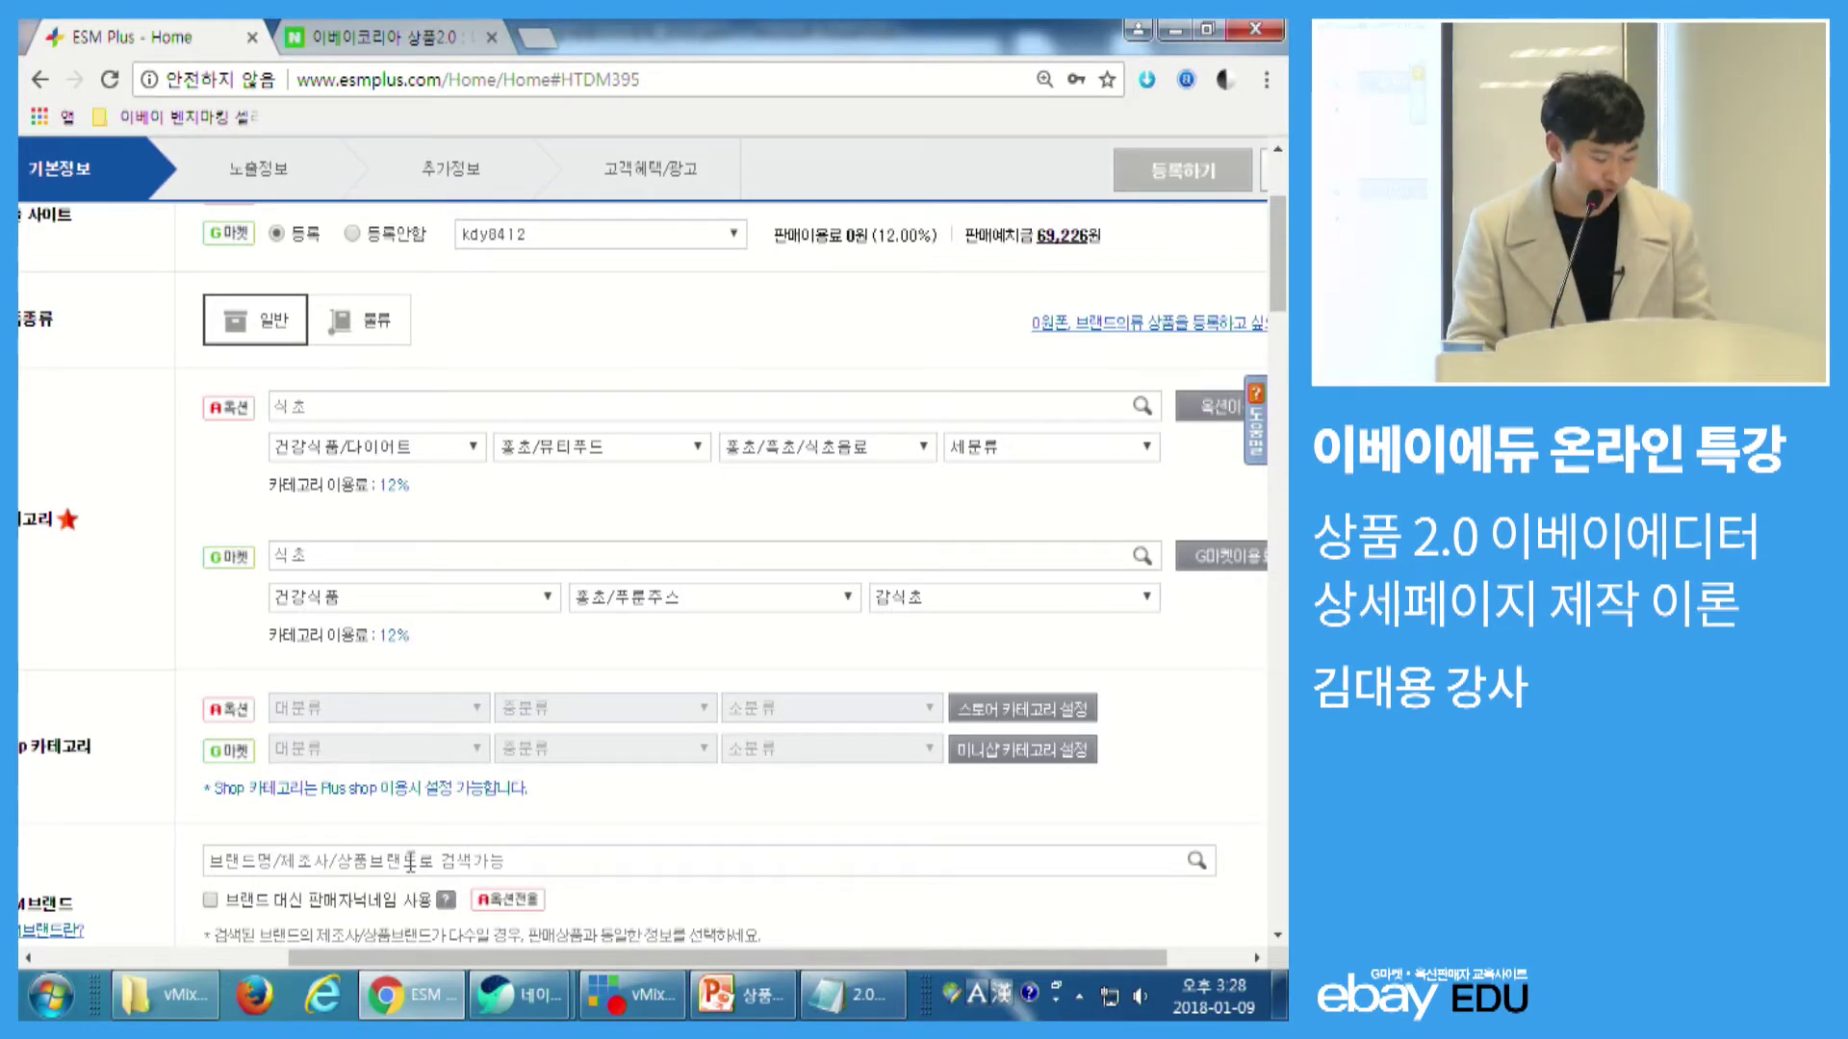
# - Enter 현미 천연발효식초 500ml as the 검색용 상품명
pyautogui.moveTo(382, 960); pyautogui.dragTo(304, 961)
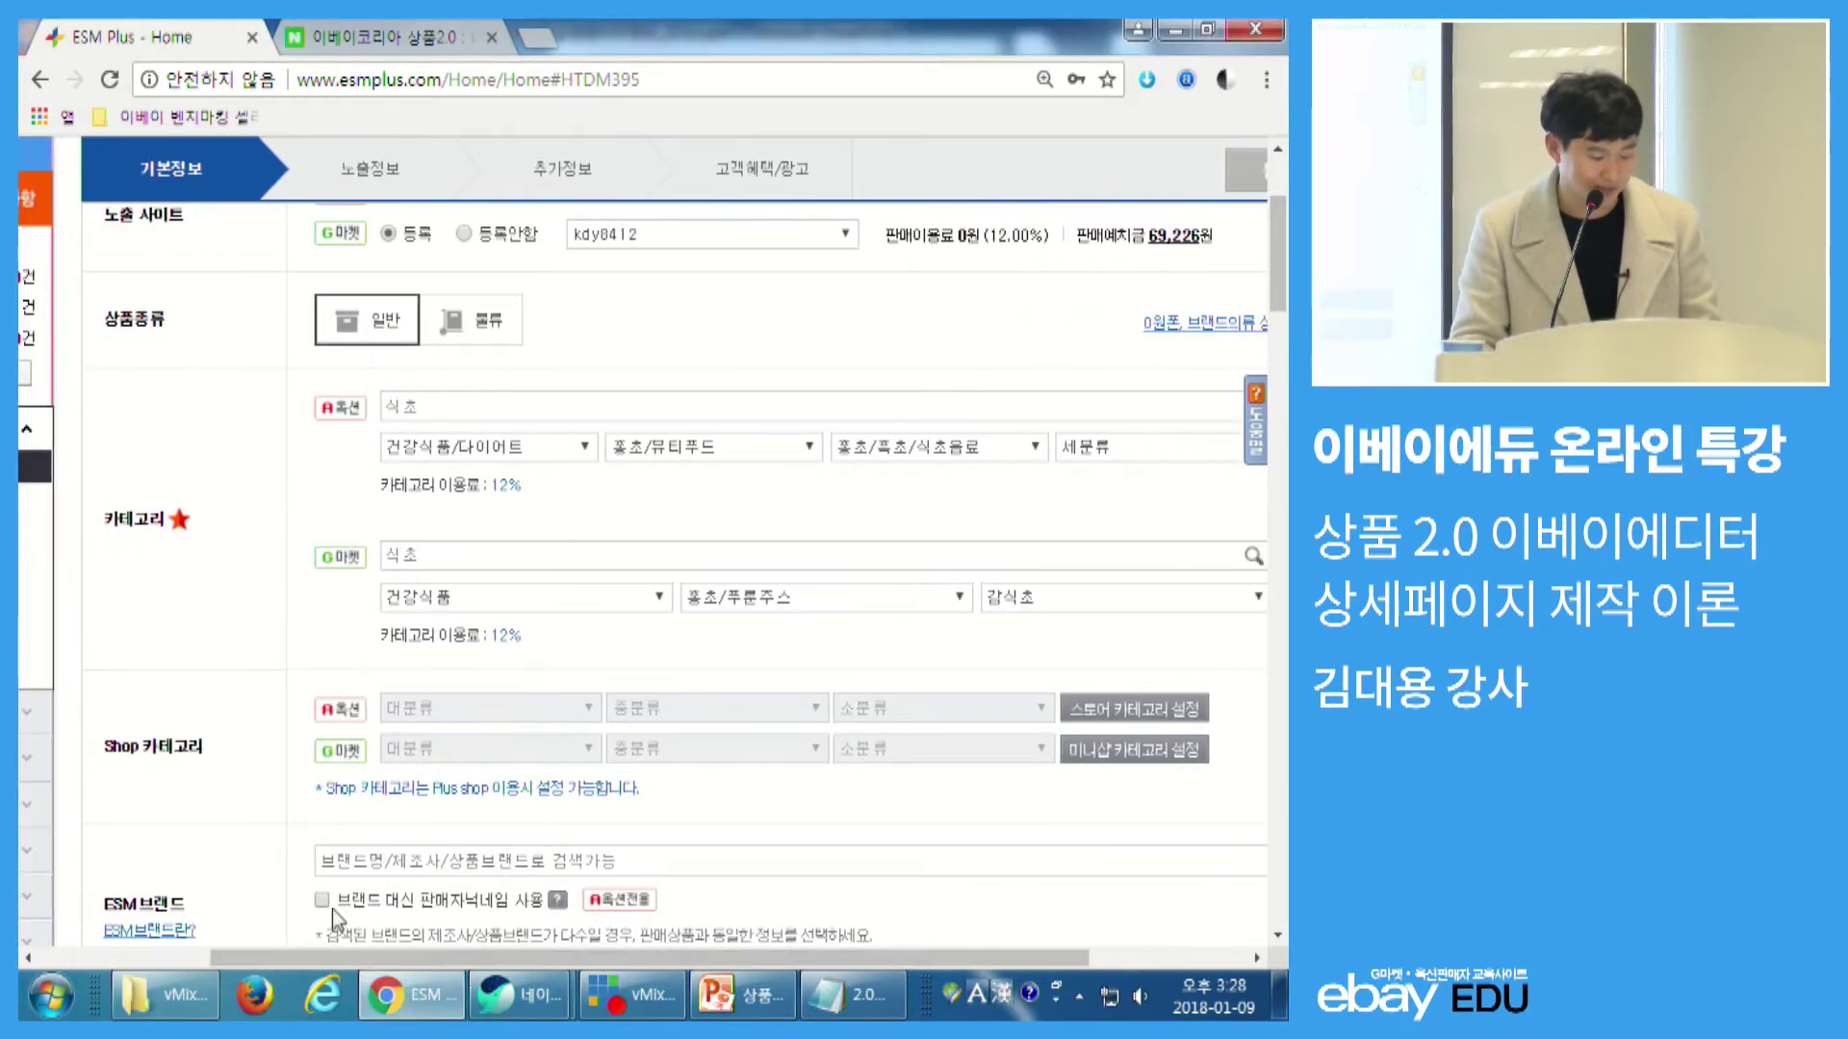
pyautogui.scroll(-5, 332, 909)
pyautogui.scroll(-2, 314, 618)
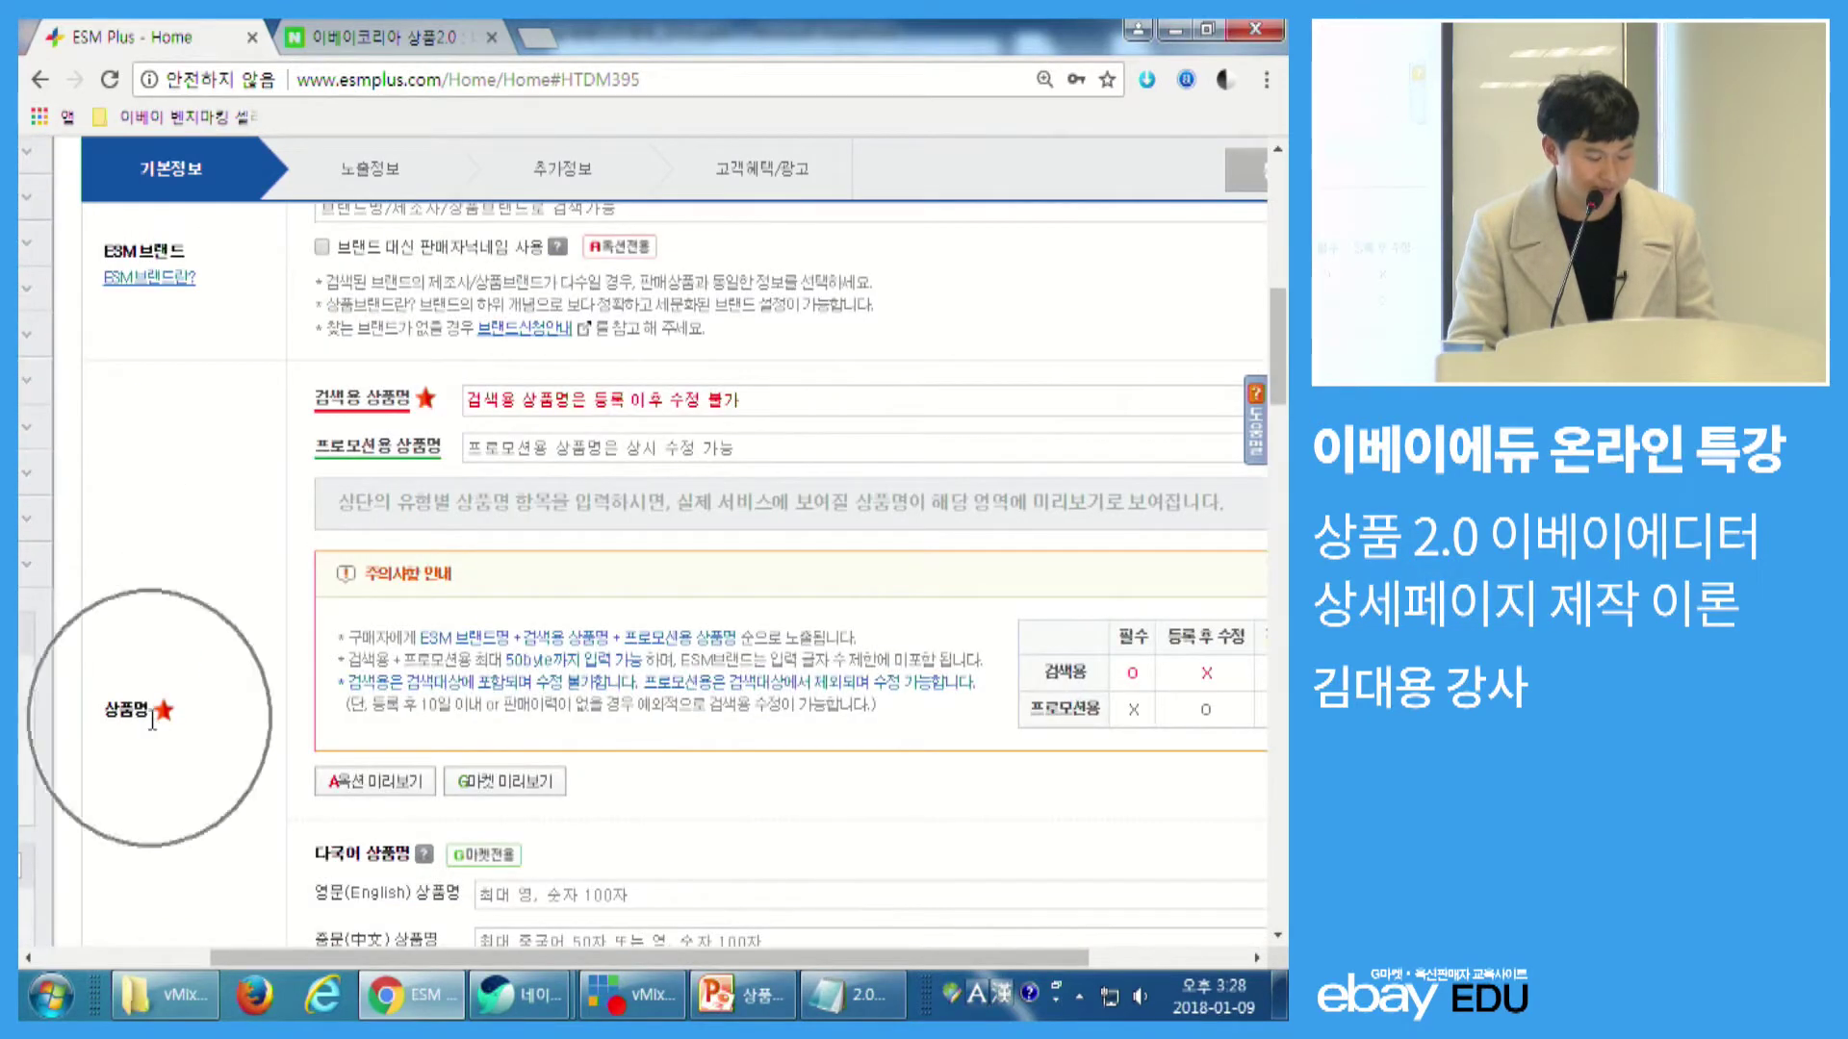
pyautogui.click(500, 402)
pyautogui.press('Hangul')
pyautogui.write('천')
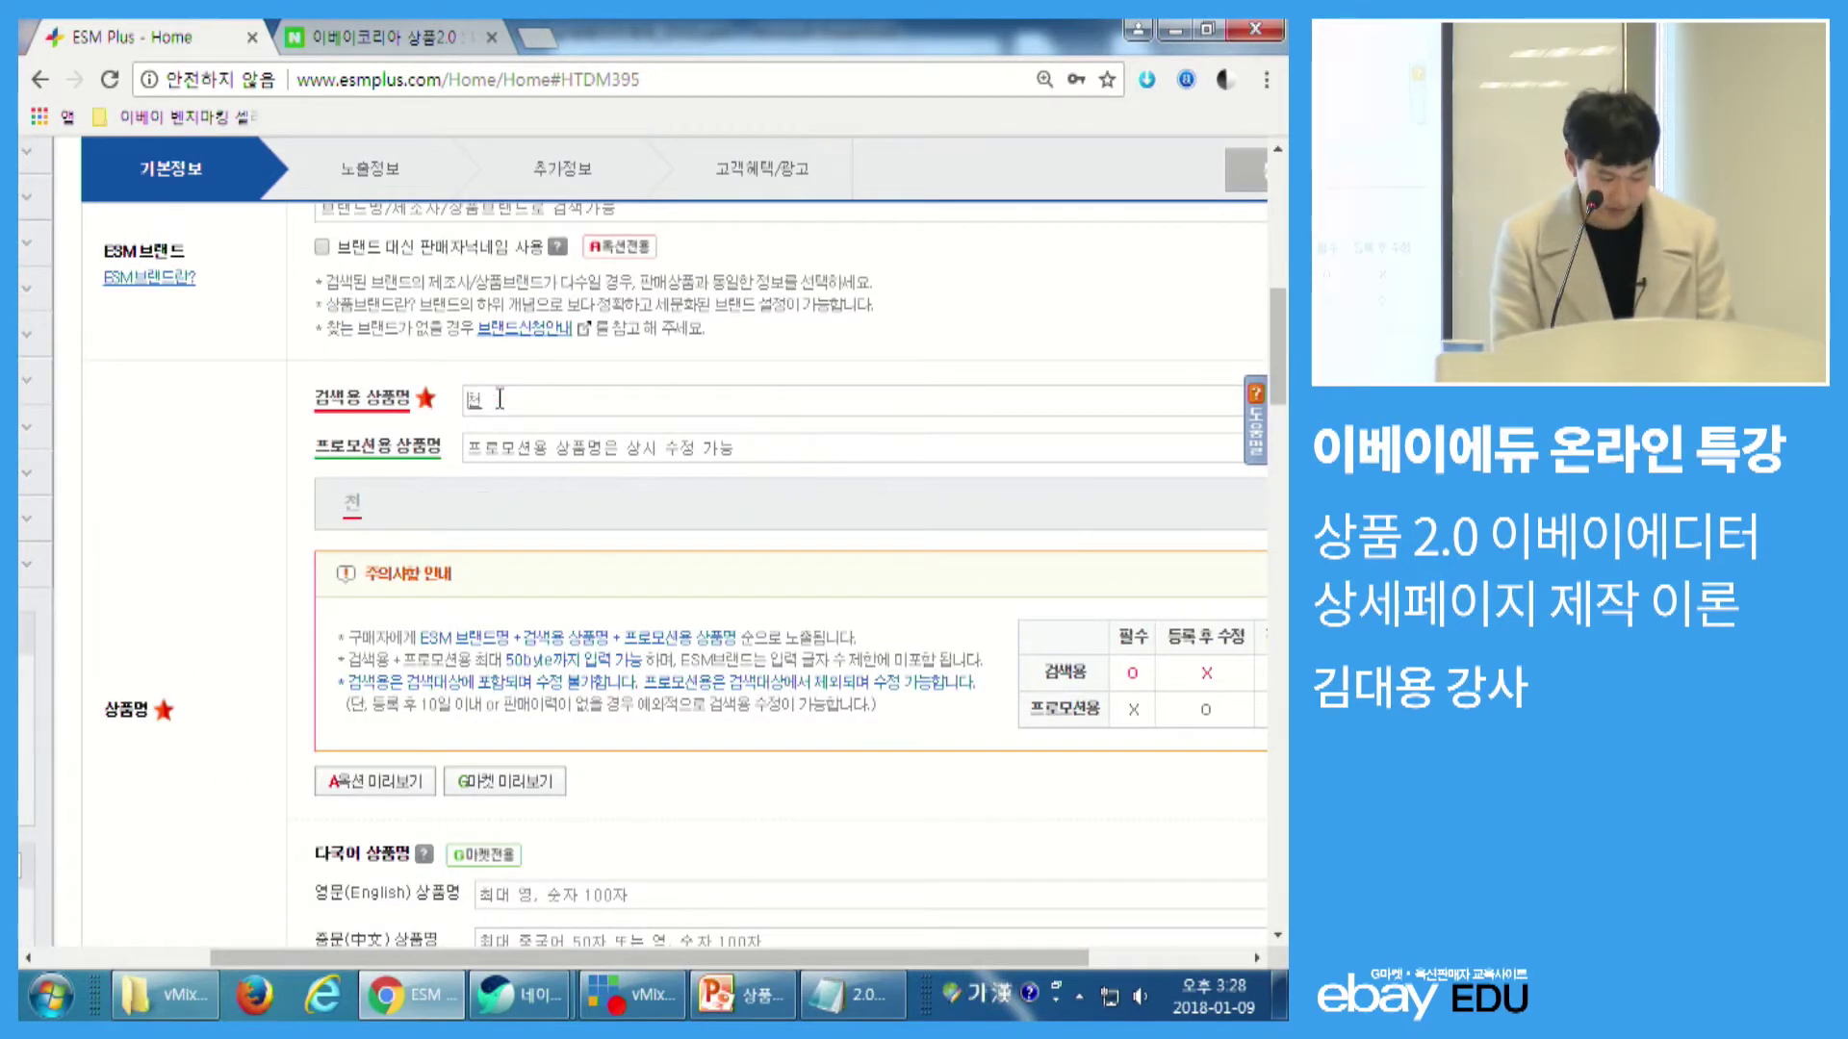
pyautogui.write('연ㅂ발효식초')
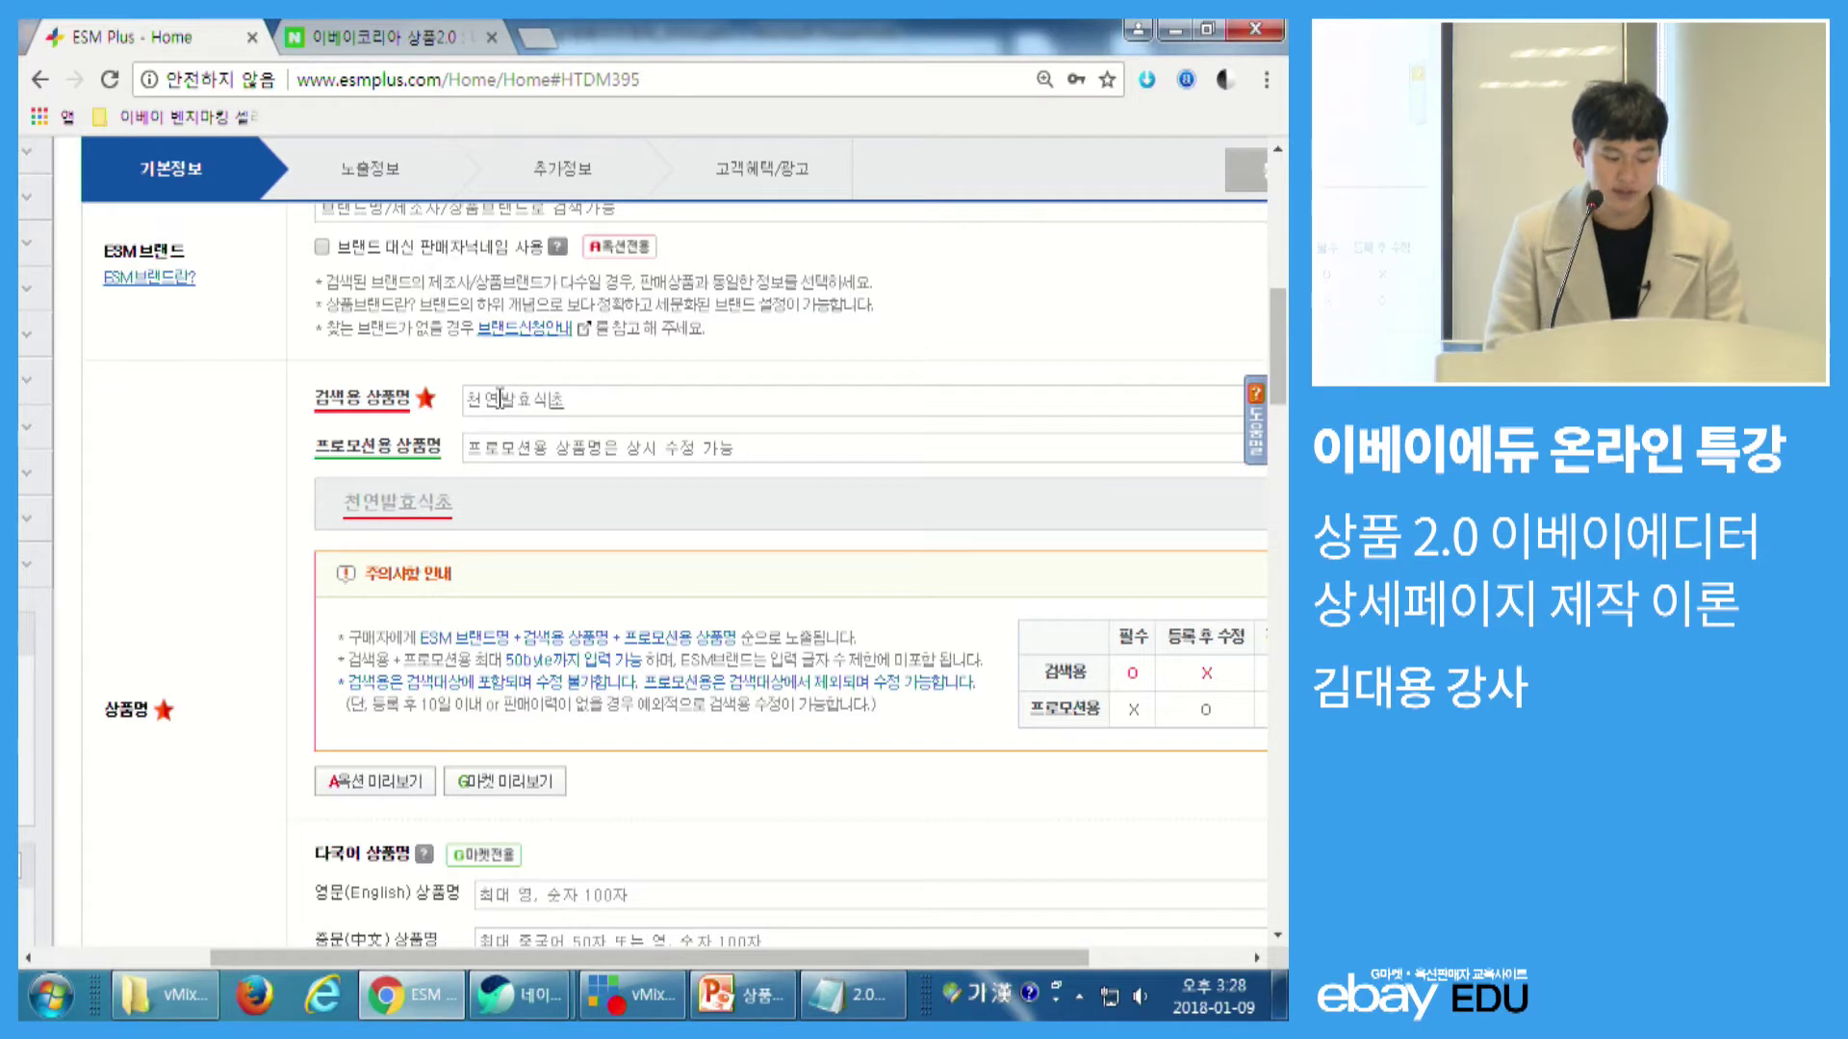
pyautogui.press('Home')
pyautogui.write('현미')
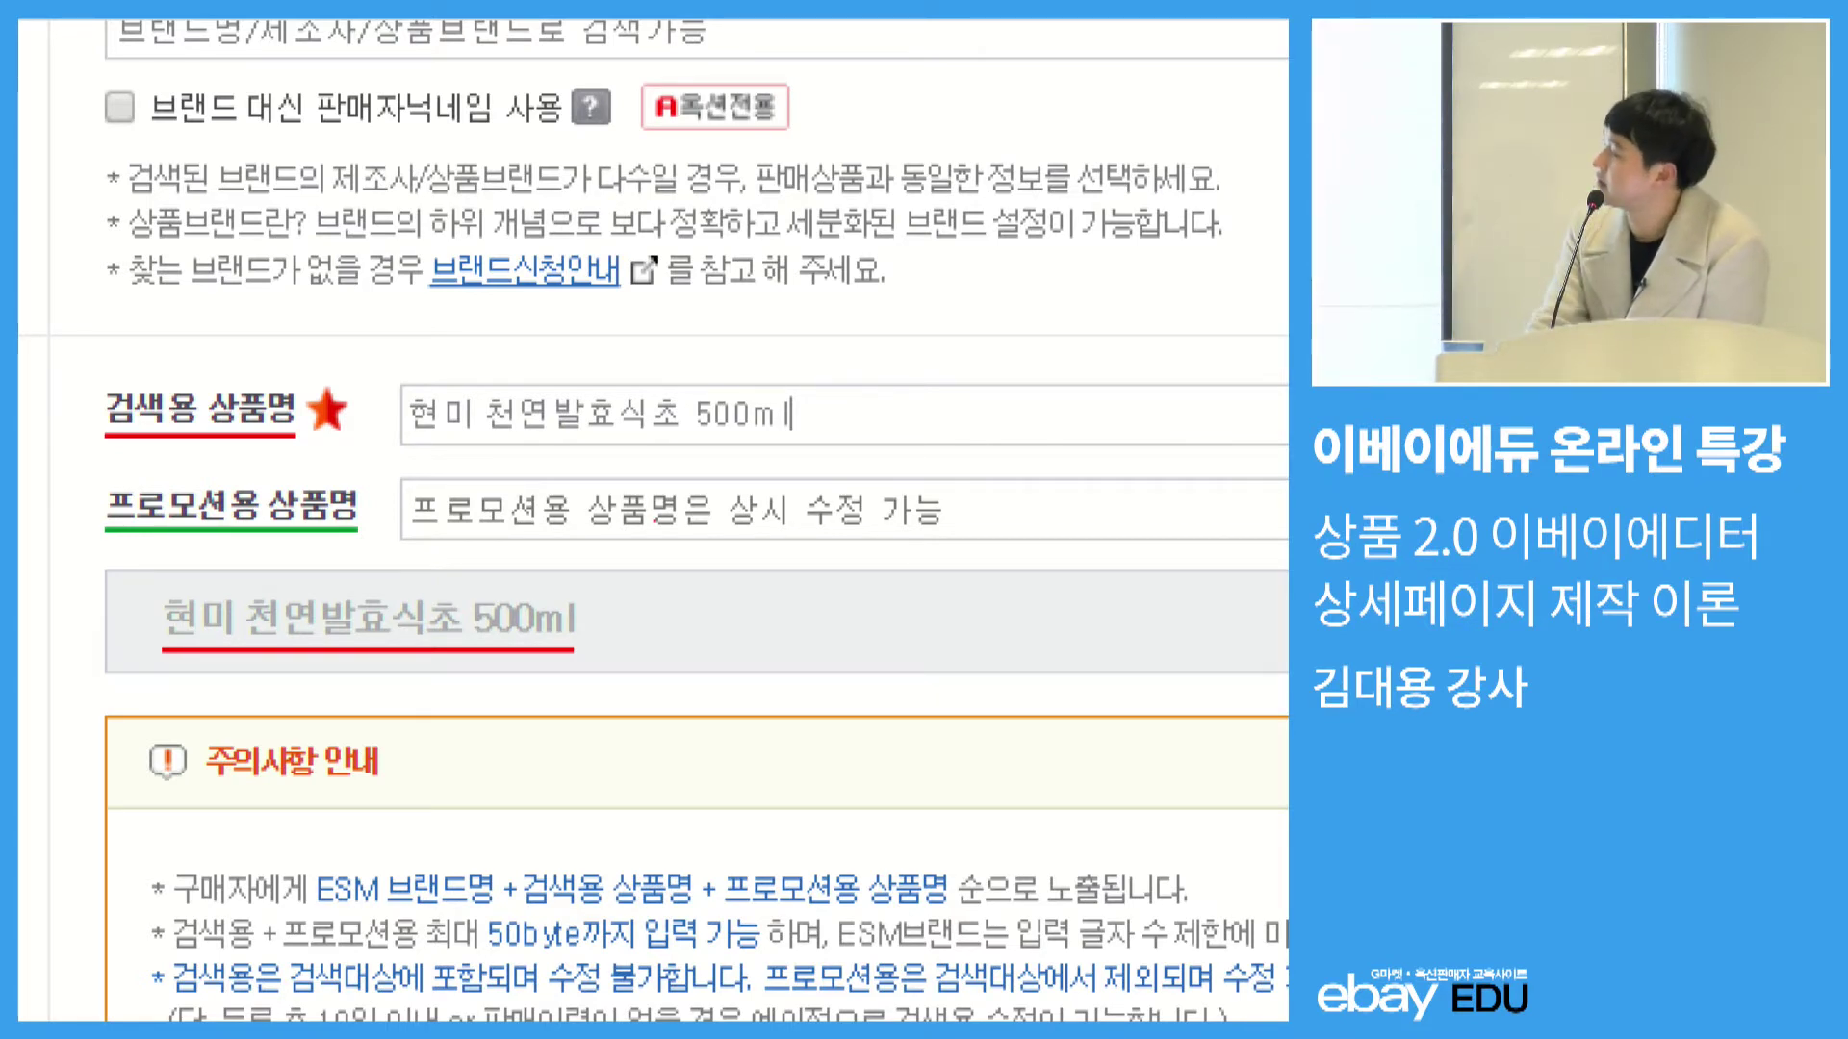
# - Mark up the 검색용 상품명 label and its entered text with red freehand strokes on the magnified screen
pyautogui.moveTo(85, 360); pyautogui.dragTo(90, 447)
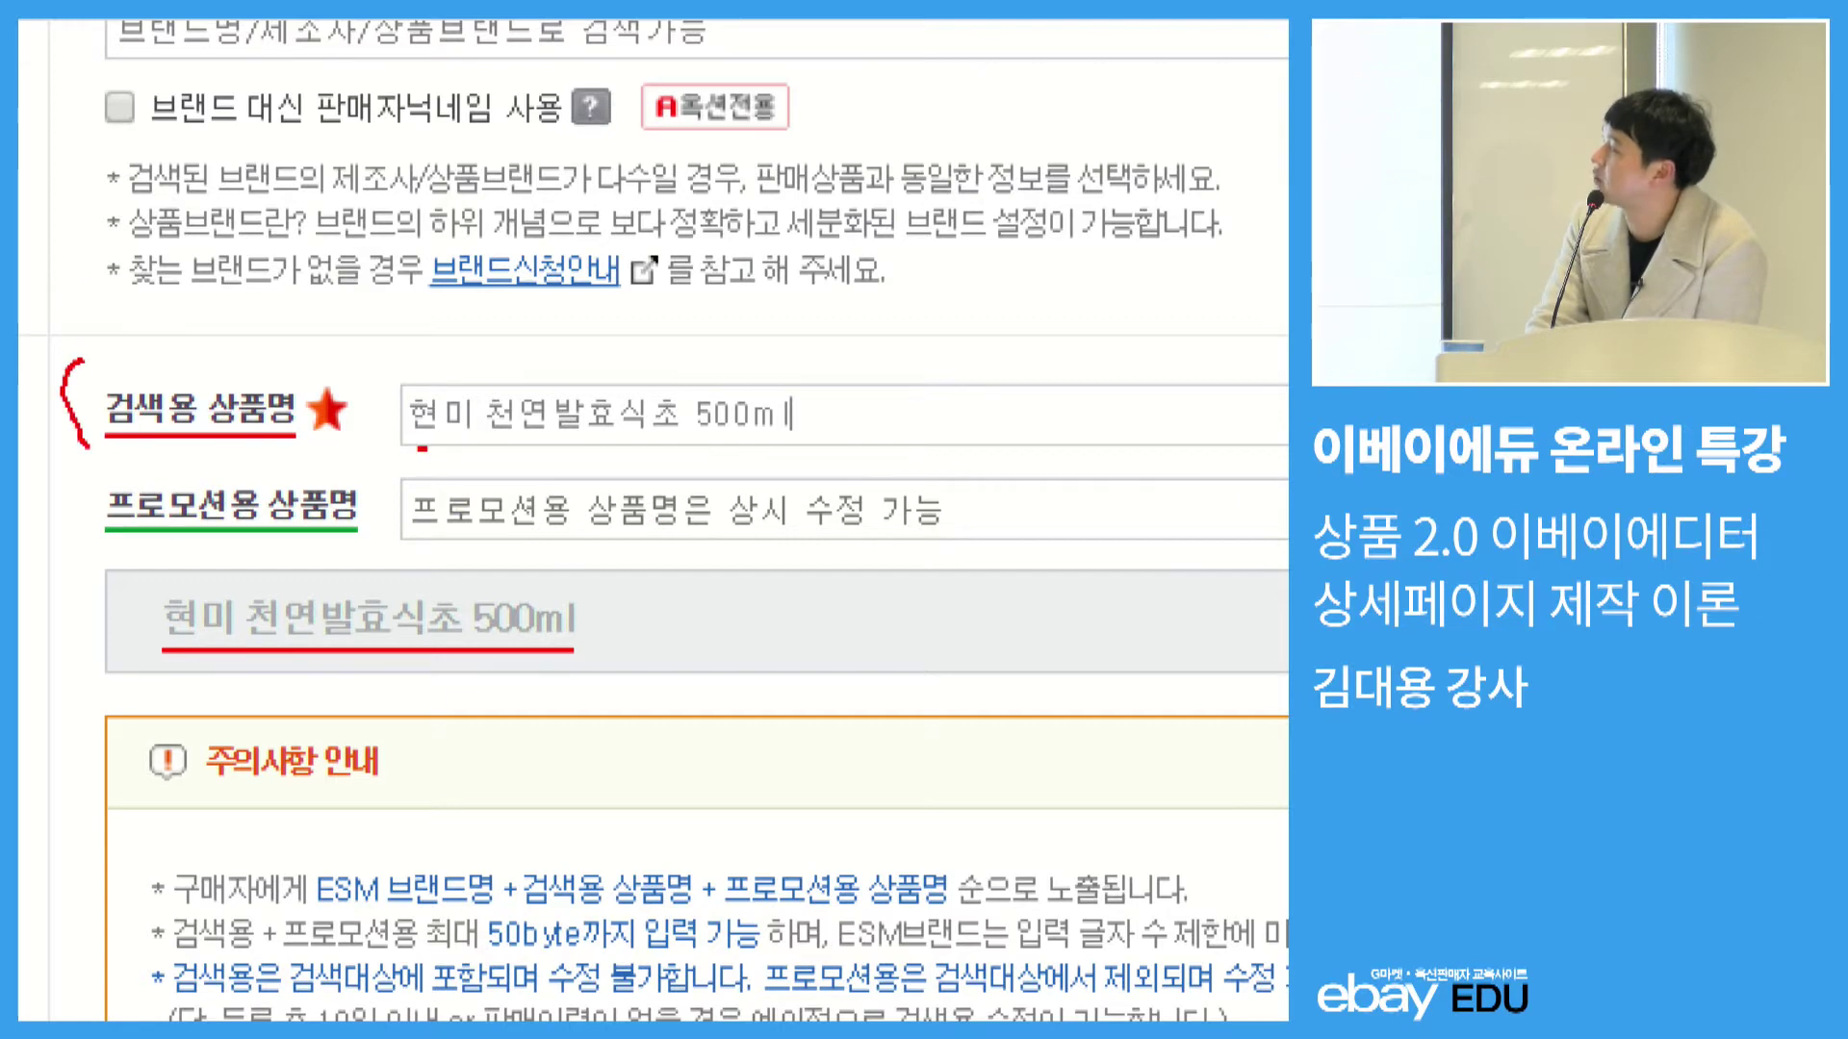
pyautogui.moveTo(422, 449); pyautogui.dragTo(777, 444)
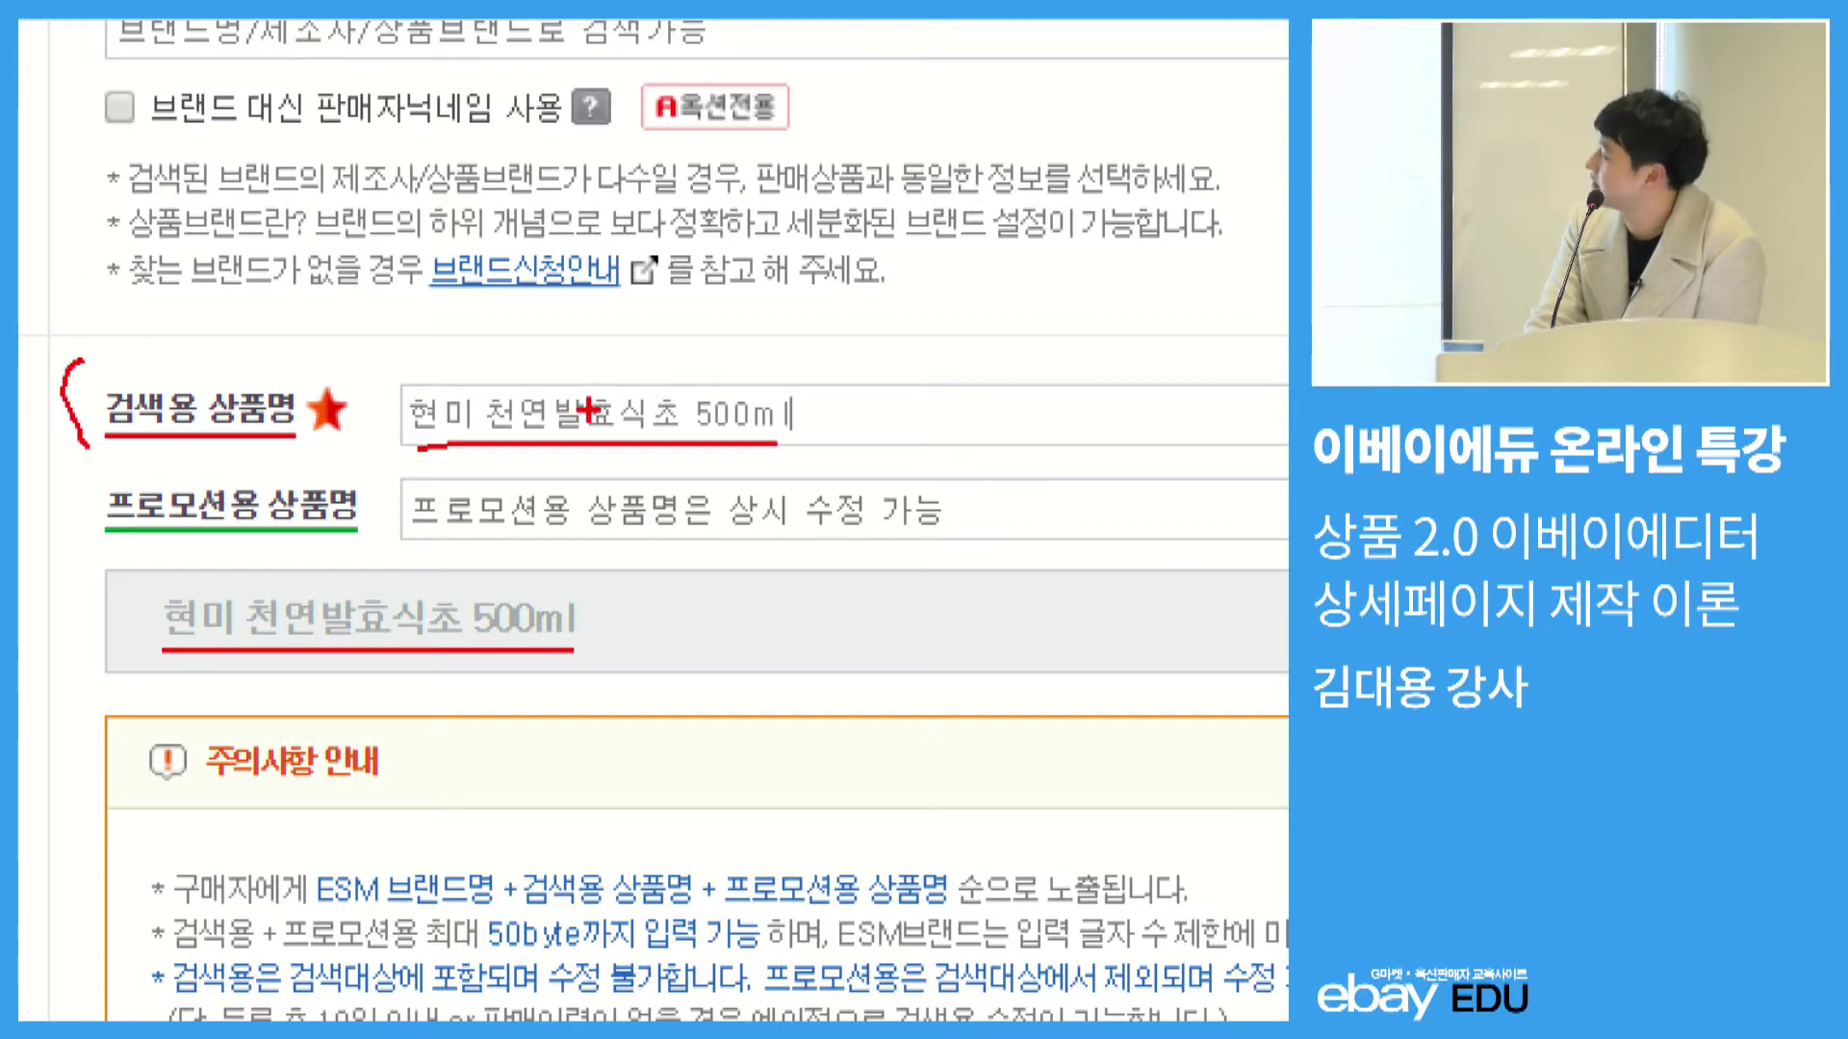
pyautogui.moveTo(570, 428); pyautogui.dragTo(630, 441)
pyautogui.moveTo(423, 426); pyautogui.dragTo(566, 426)
pyautogui.moveTo(485, 377); pyautogui.dragTo(508, 488)
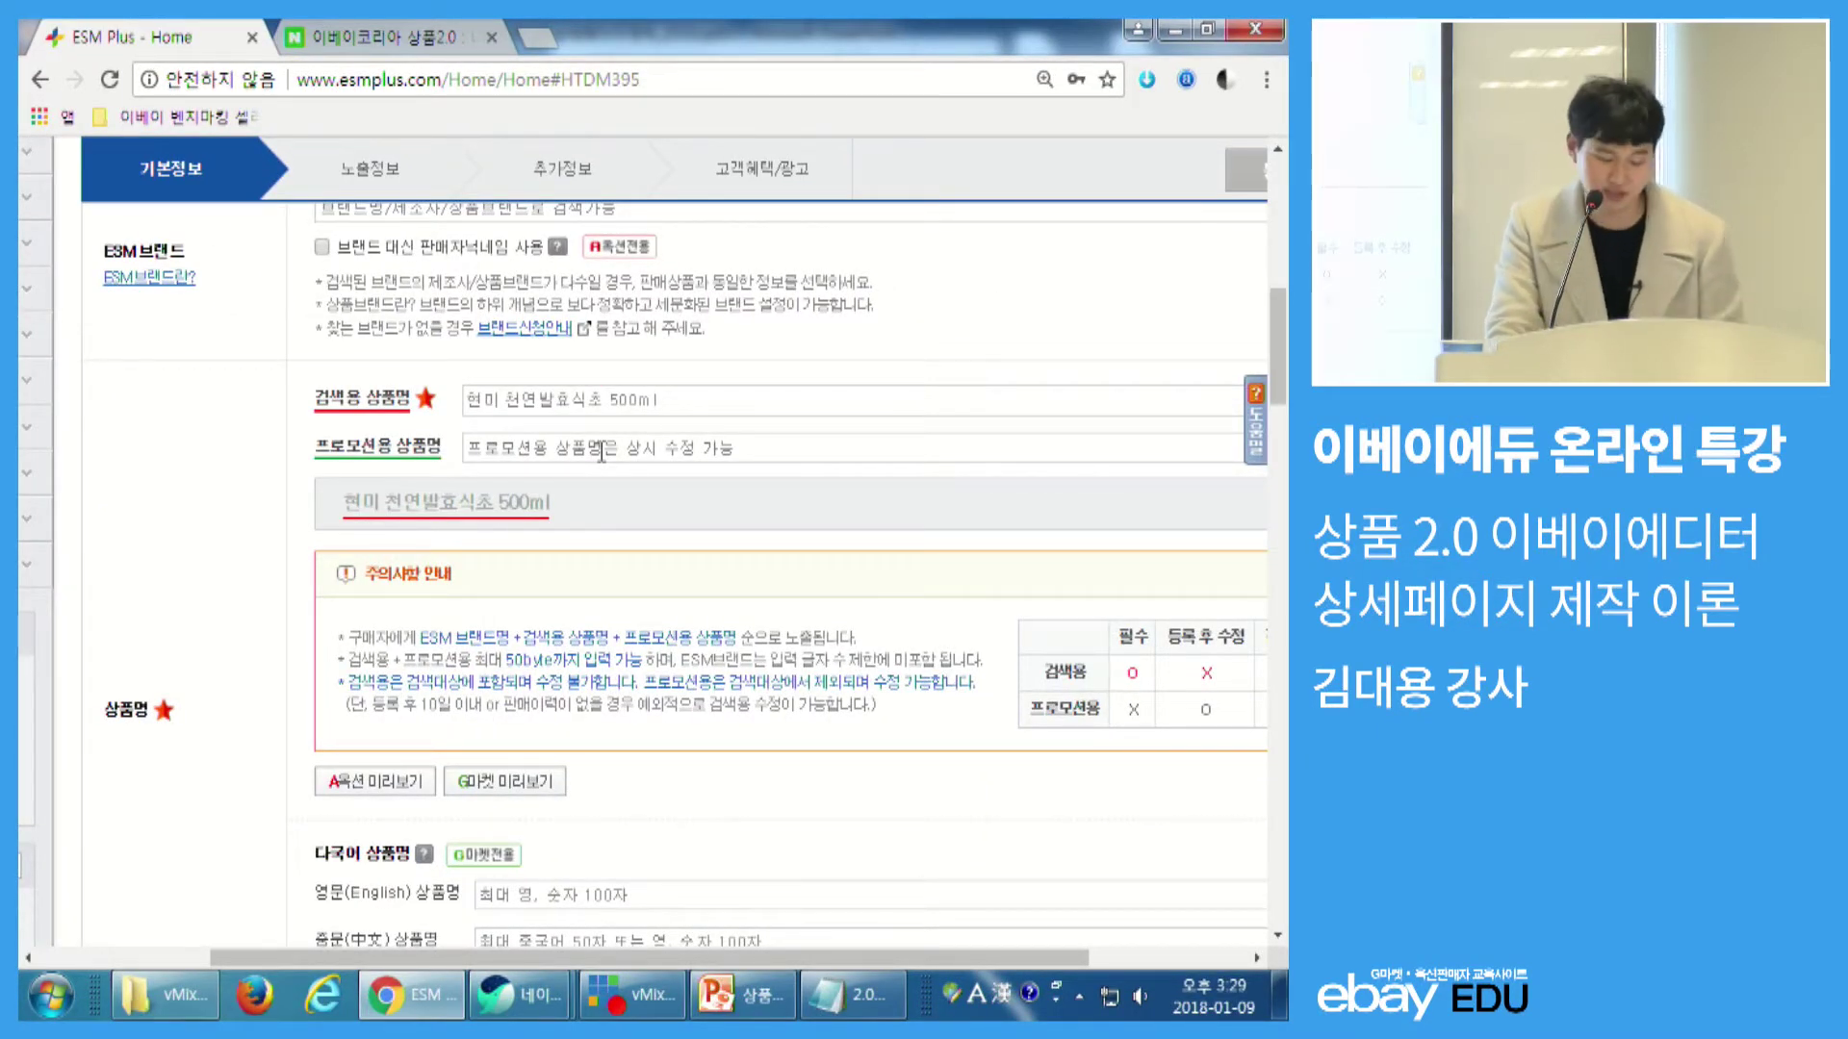
# - Enter 유기가공인증 as the 프로모션용 상품명, replacing the trial text 특가
pyautogui.write('특가')
pyautogui.press('BackSpace')
pyautogui.press('BackSpace')
pyautogui.write('유기가공인증')
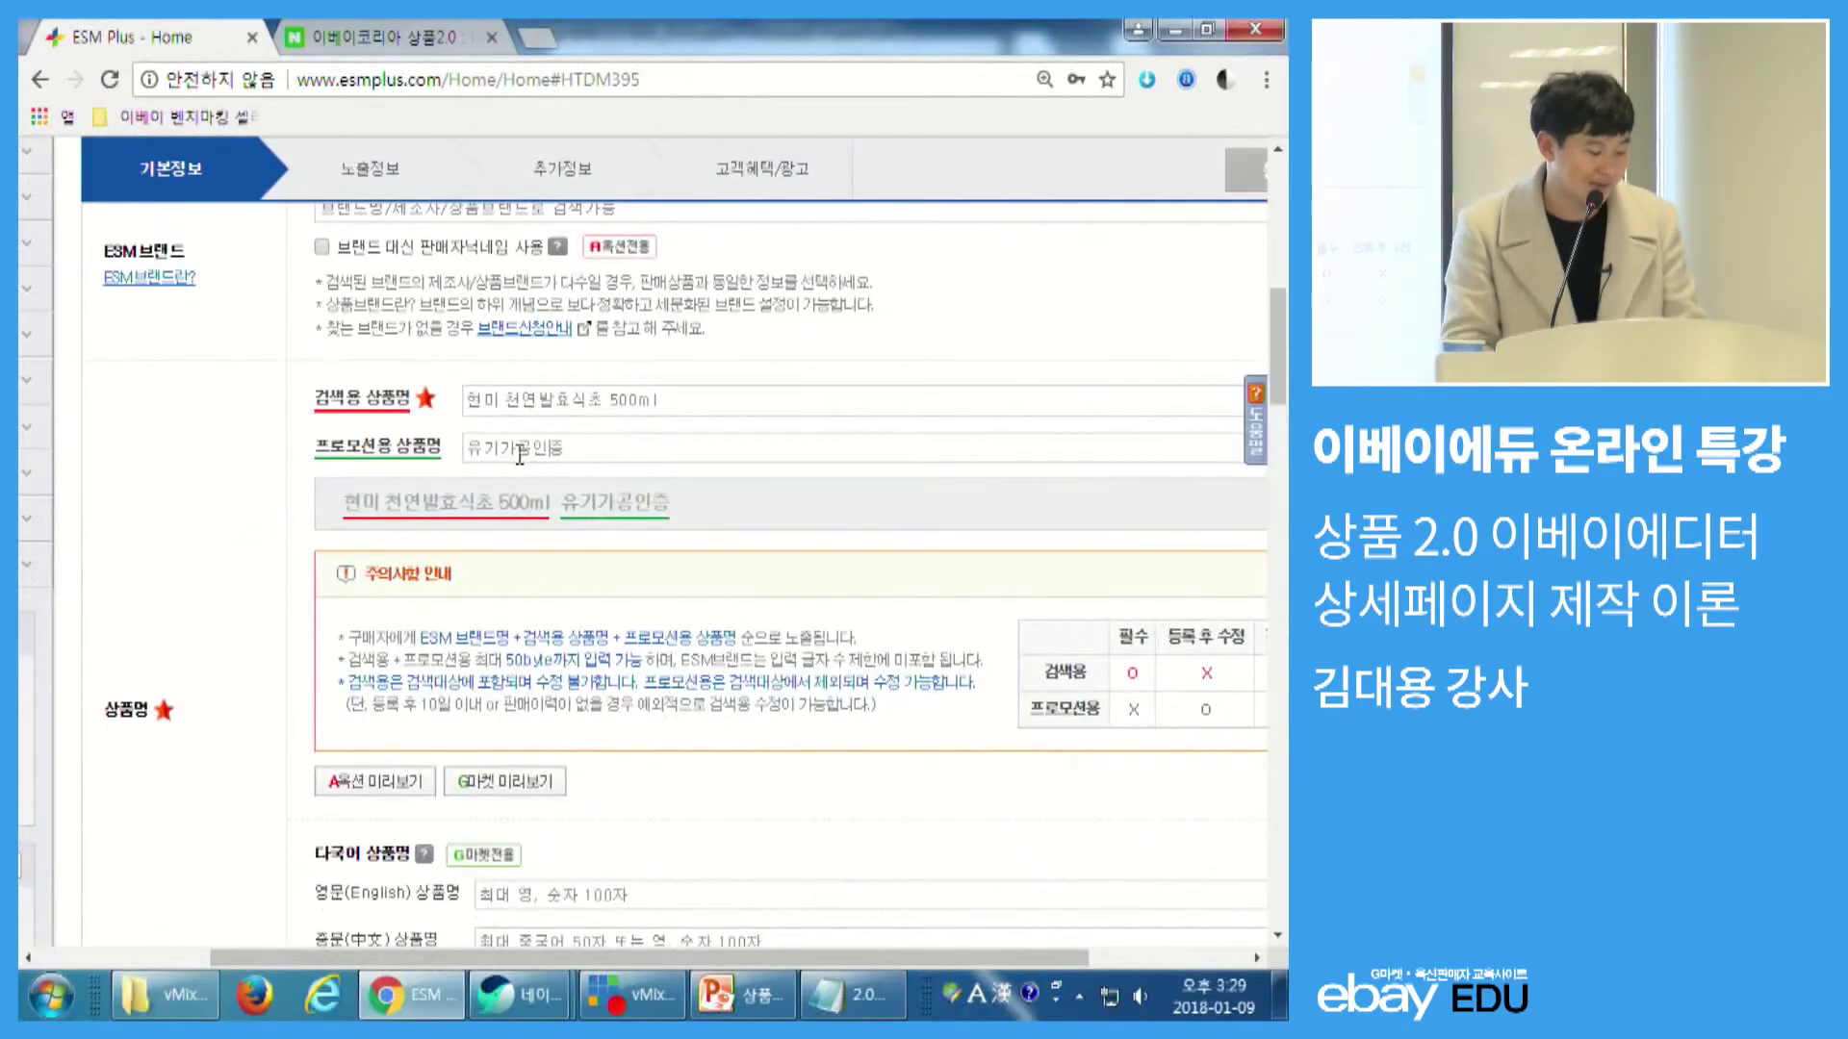
# - Set the 판매가격 to 20,000원
pyautogui.scroll(-8, 494, 486)
pyautogui.scroll(-2, 494, 486)
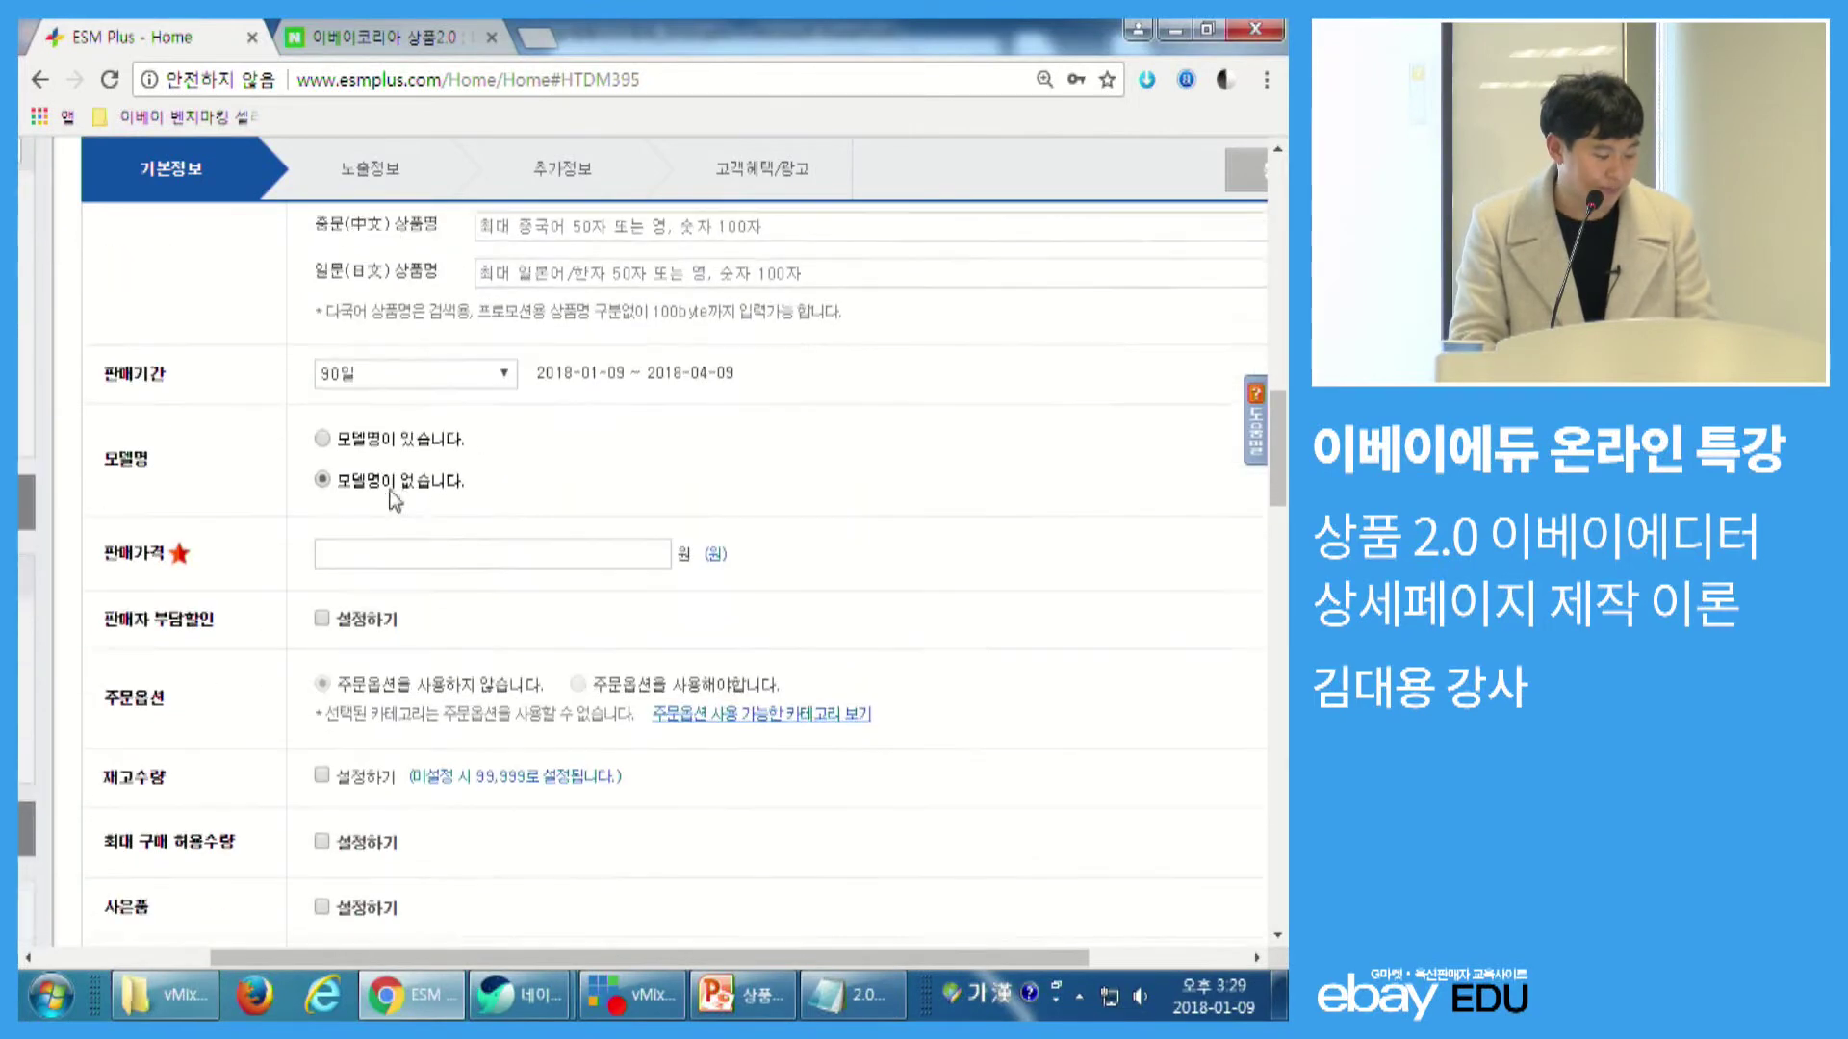
pyautogui.scroll(-1, 367, 319)
pyautogui.scroll(-1, 369, 332)
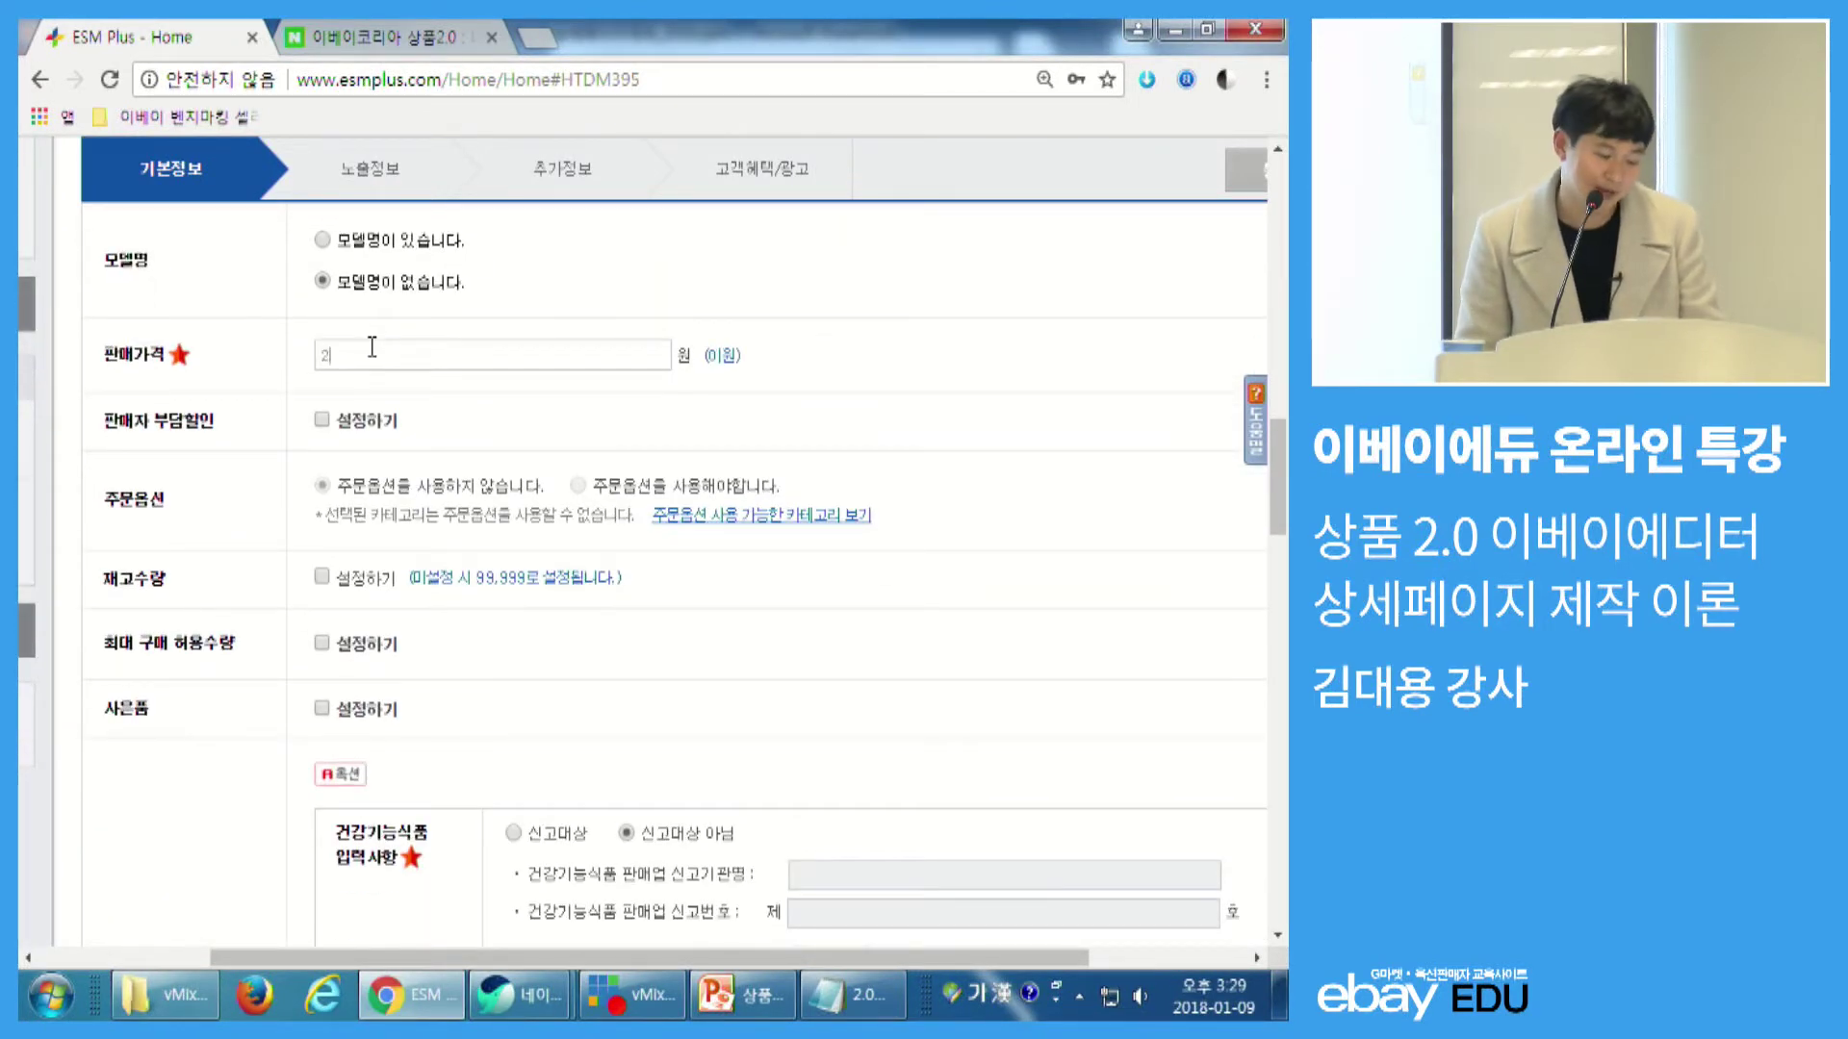
pyautogui.write('000')
pyautogui.scroll(-1, 550, 546)
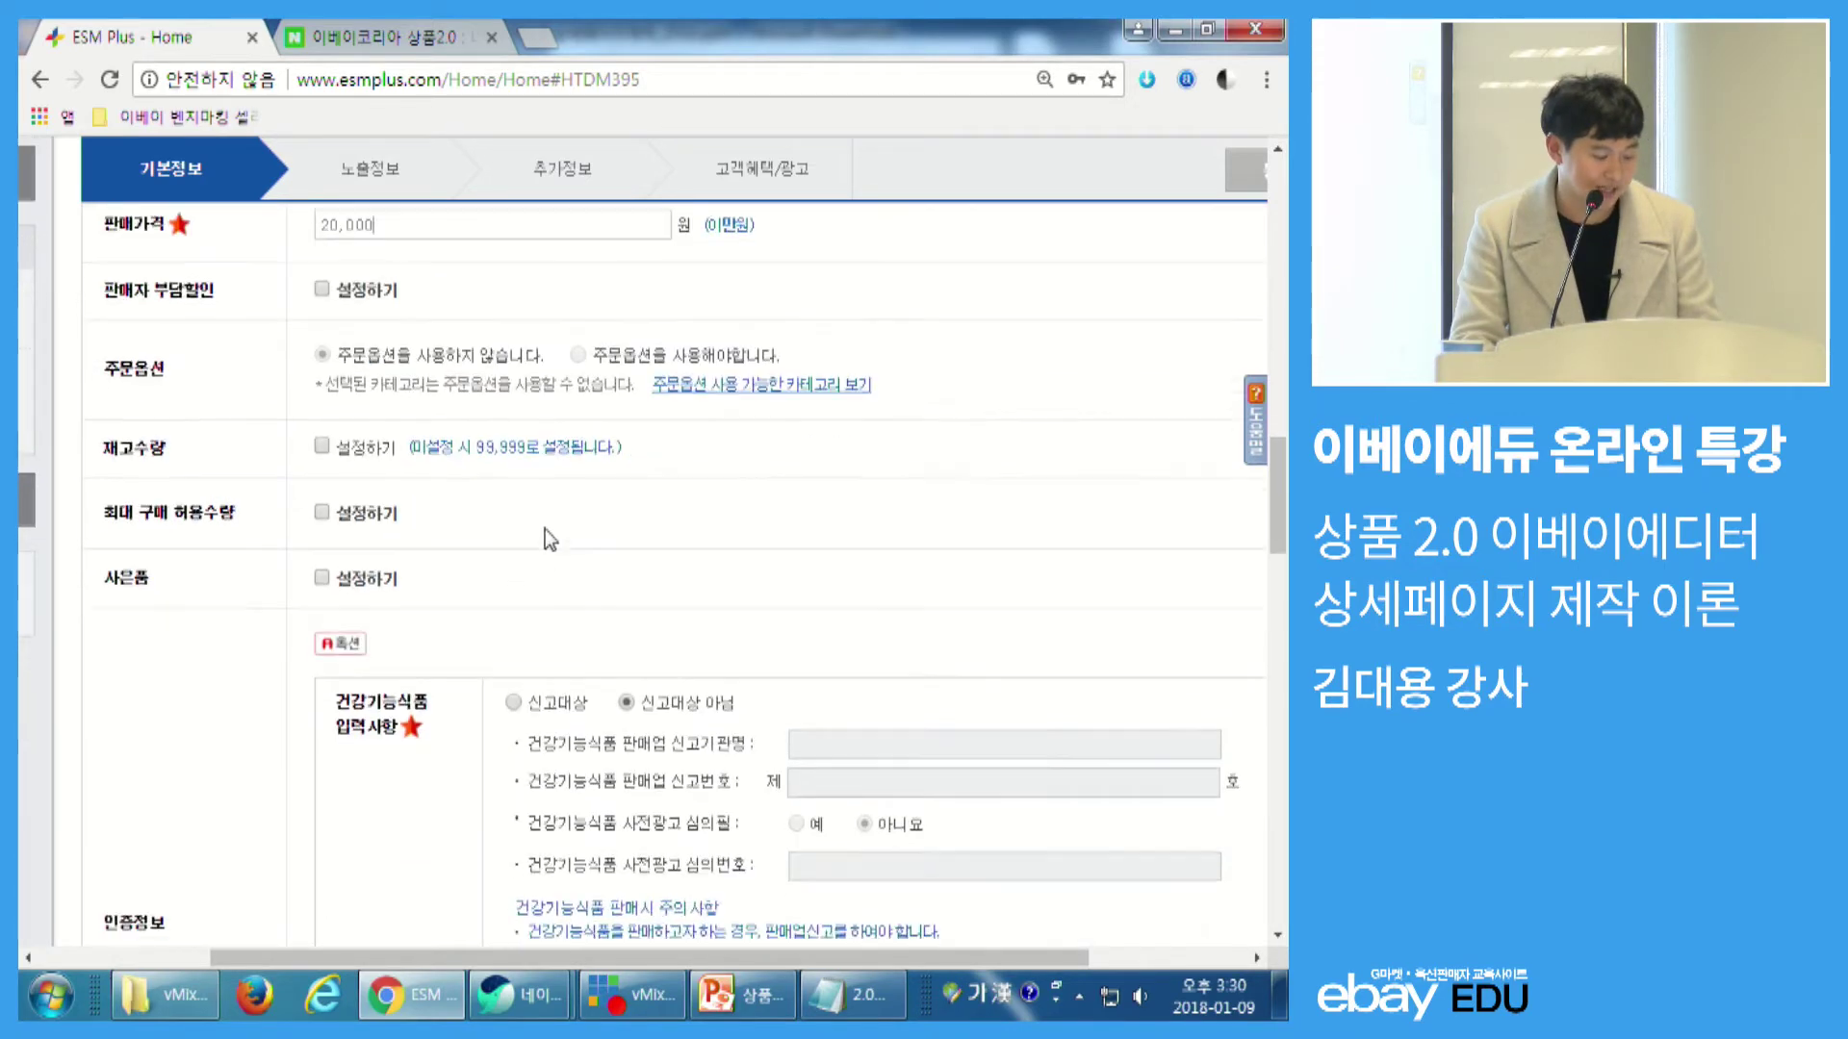
pyautogui.press('Hangul')
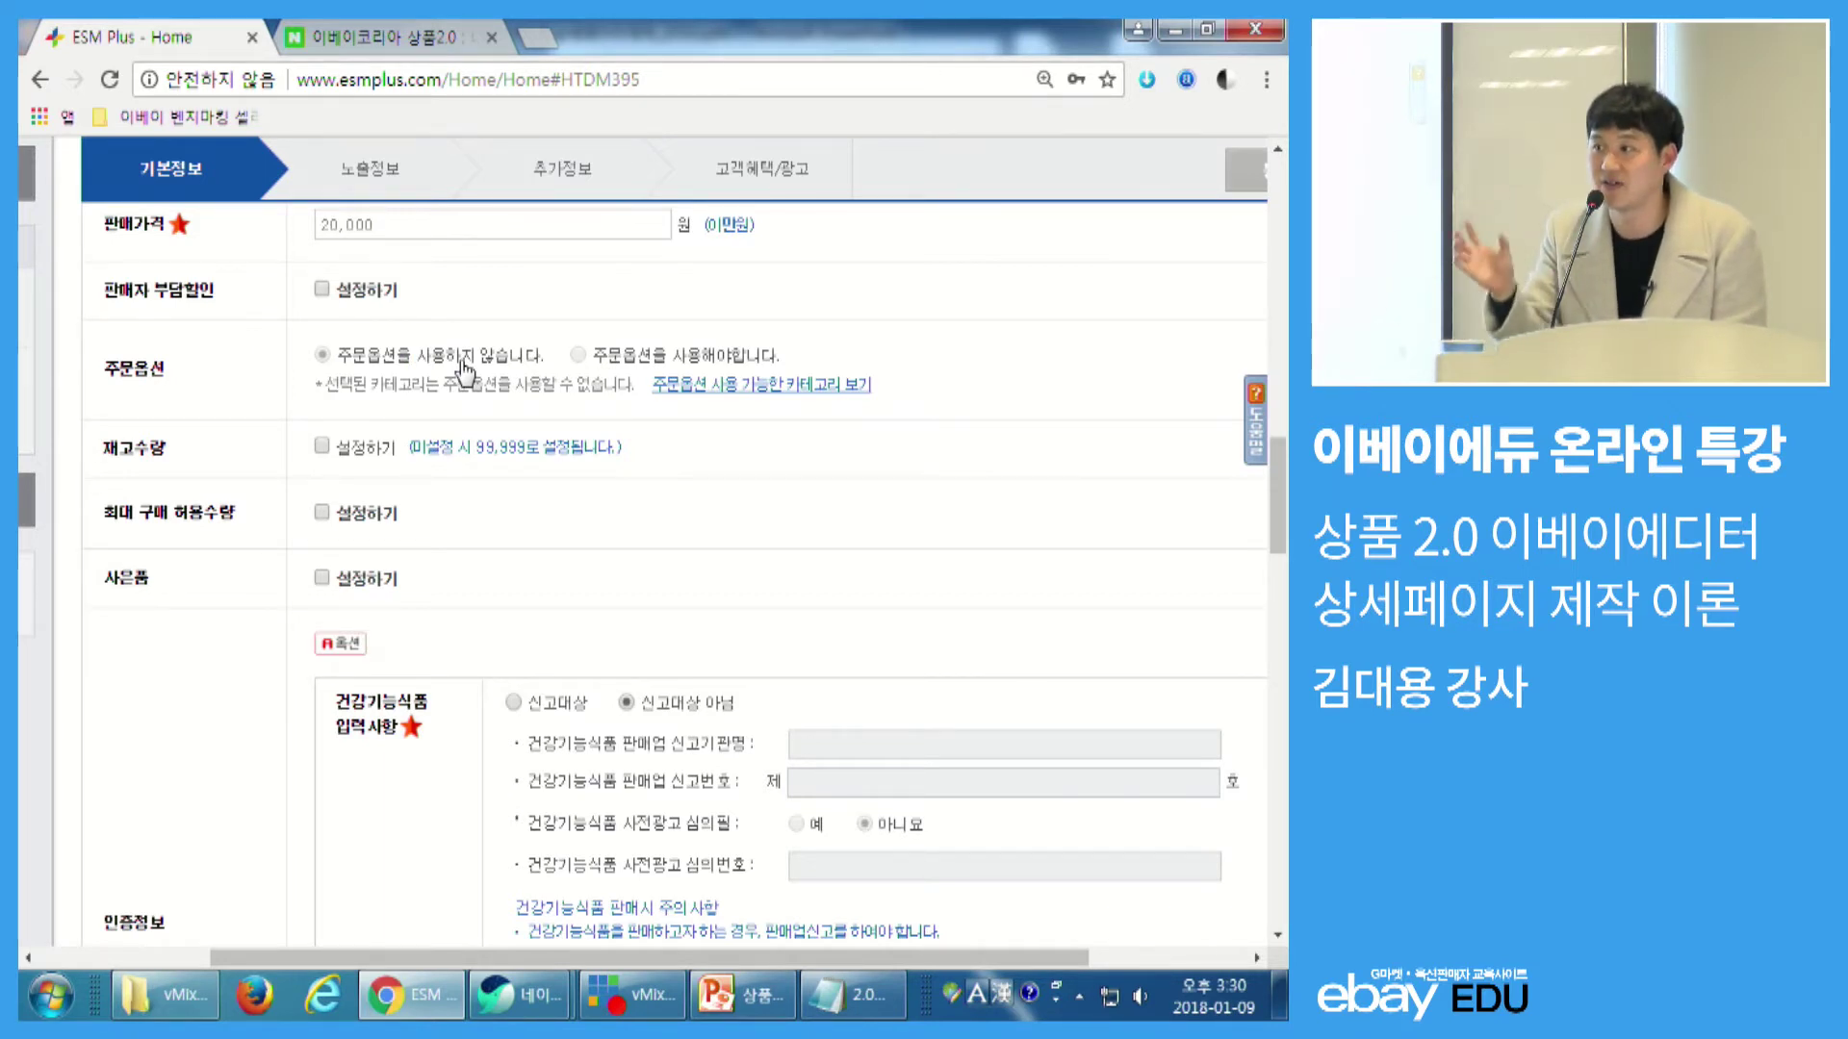
# - Set the 원산지 type to 가공품 and its location to 국산, 충북, 청원군
pyautogui.scroll(-4, 465, 409)
pyautogui.scroll(-7, 467, 419)
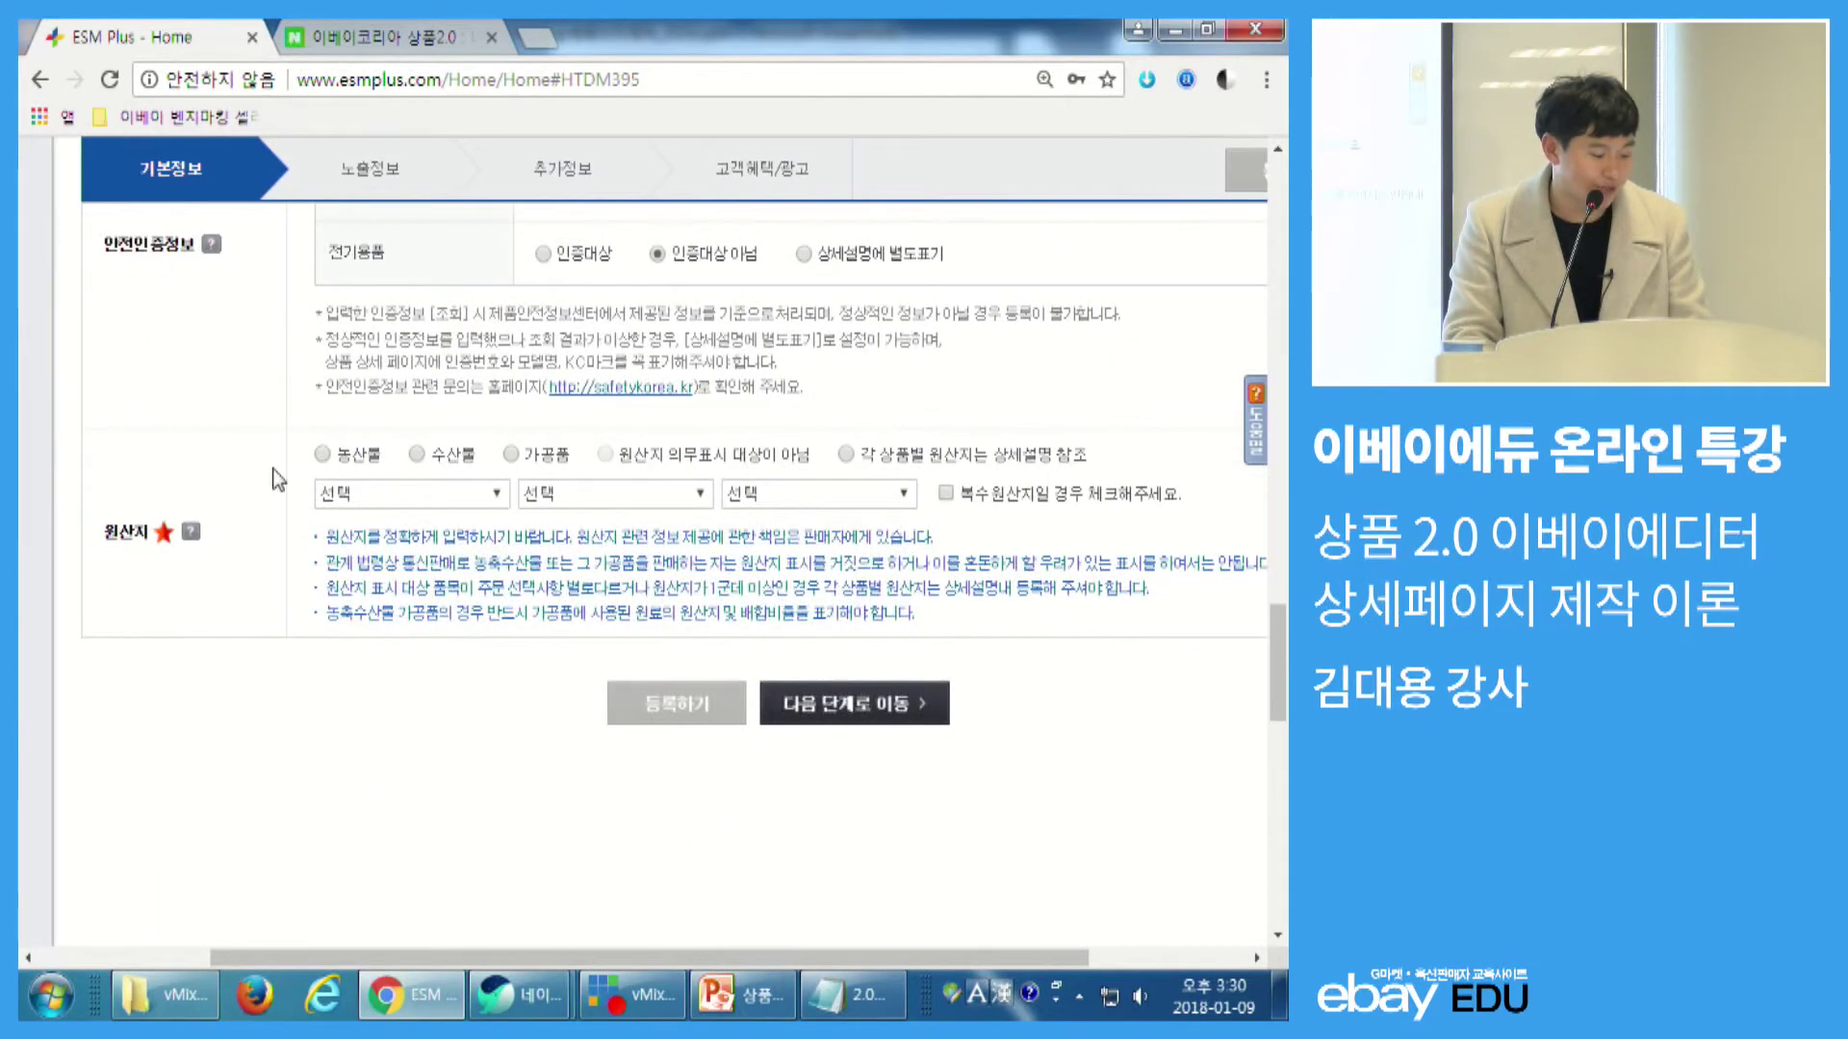
pyautogui.click(368, 496)
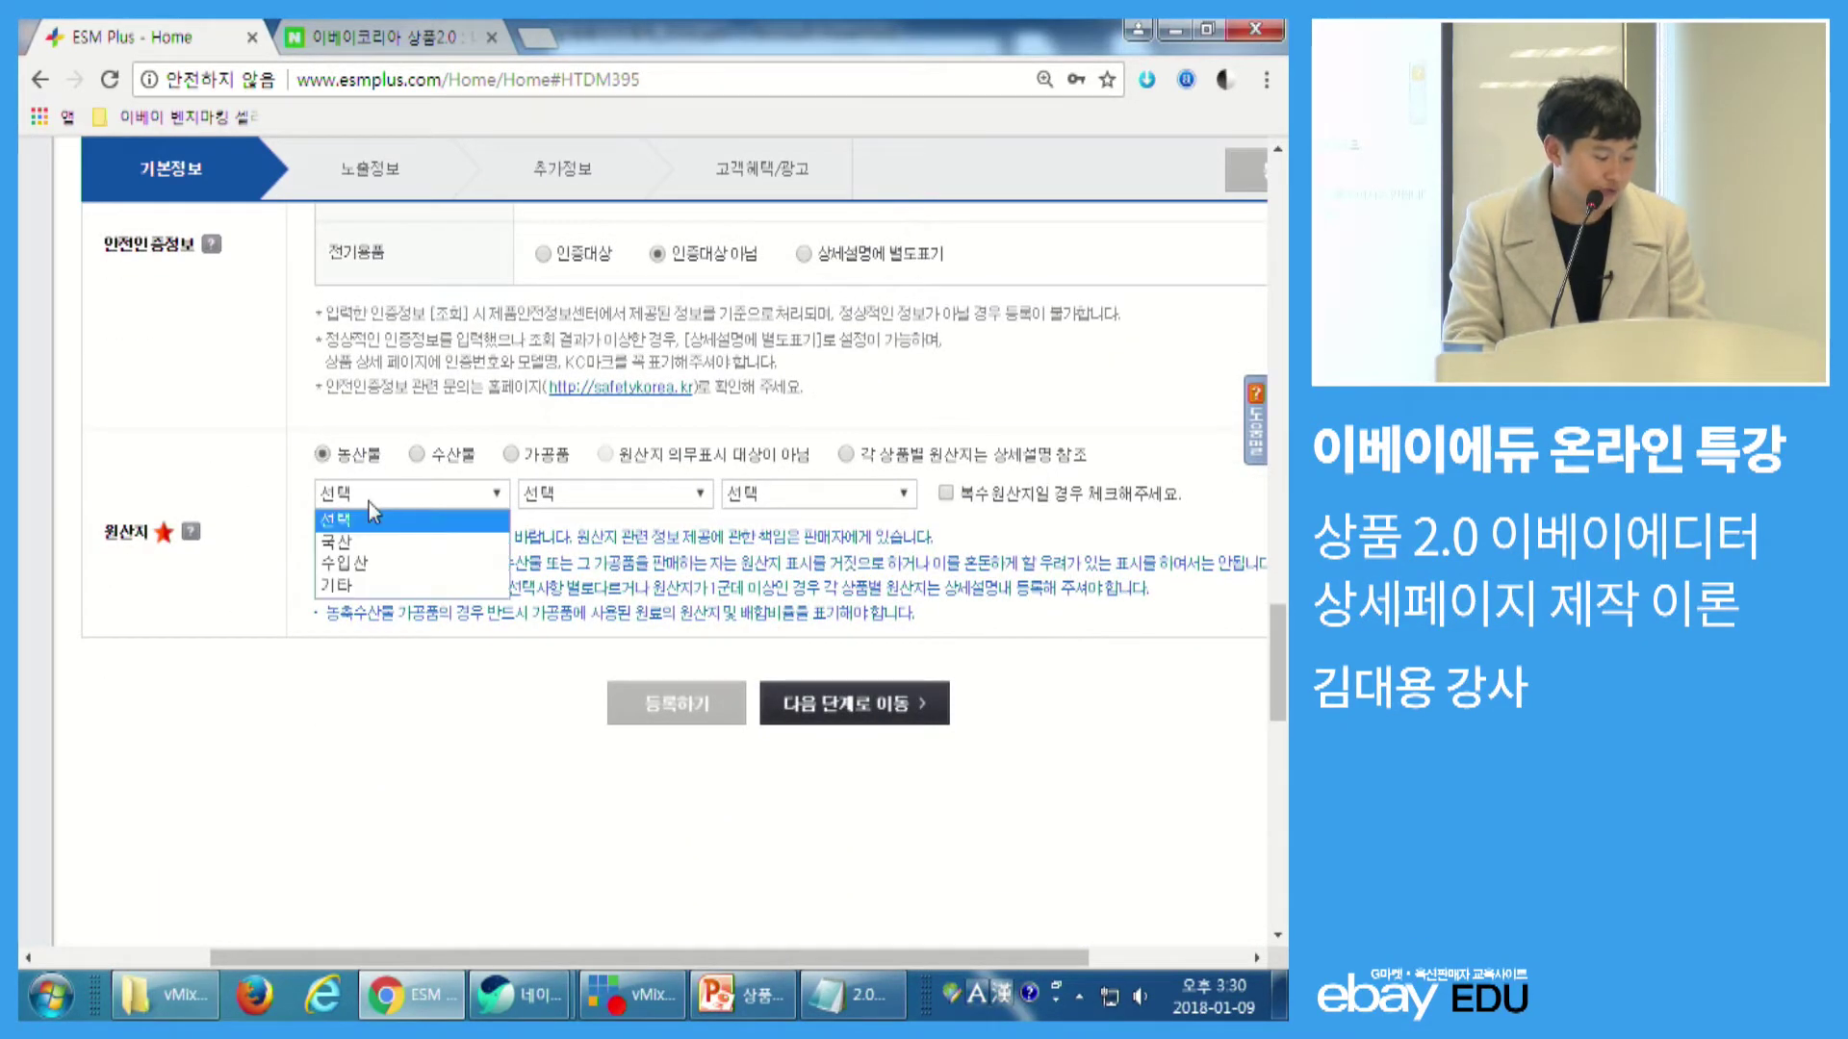
pyautogui.click(516, 457)
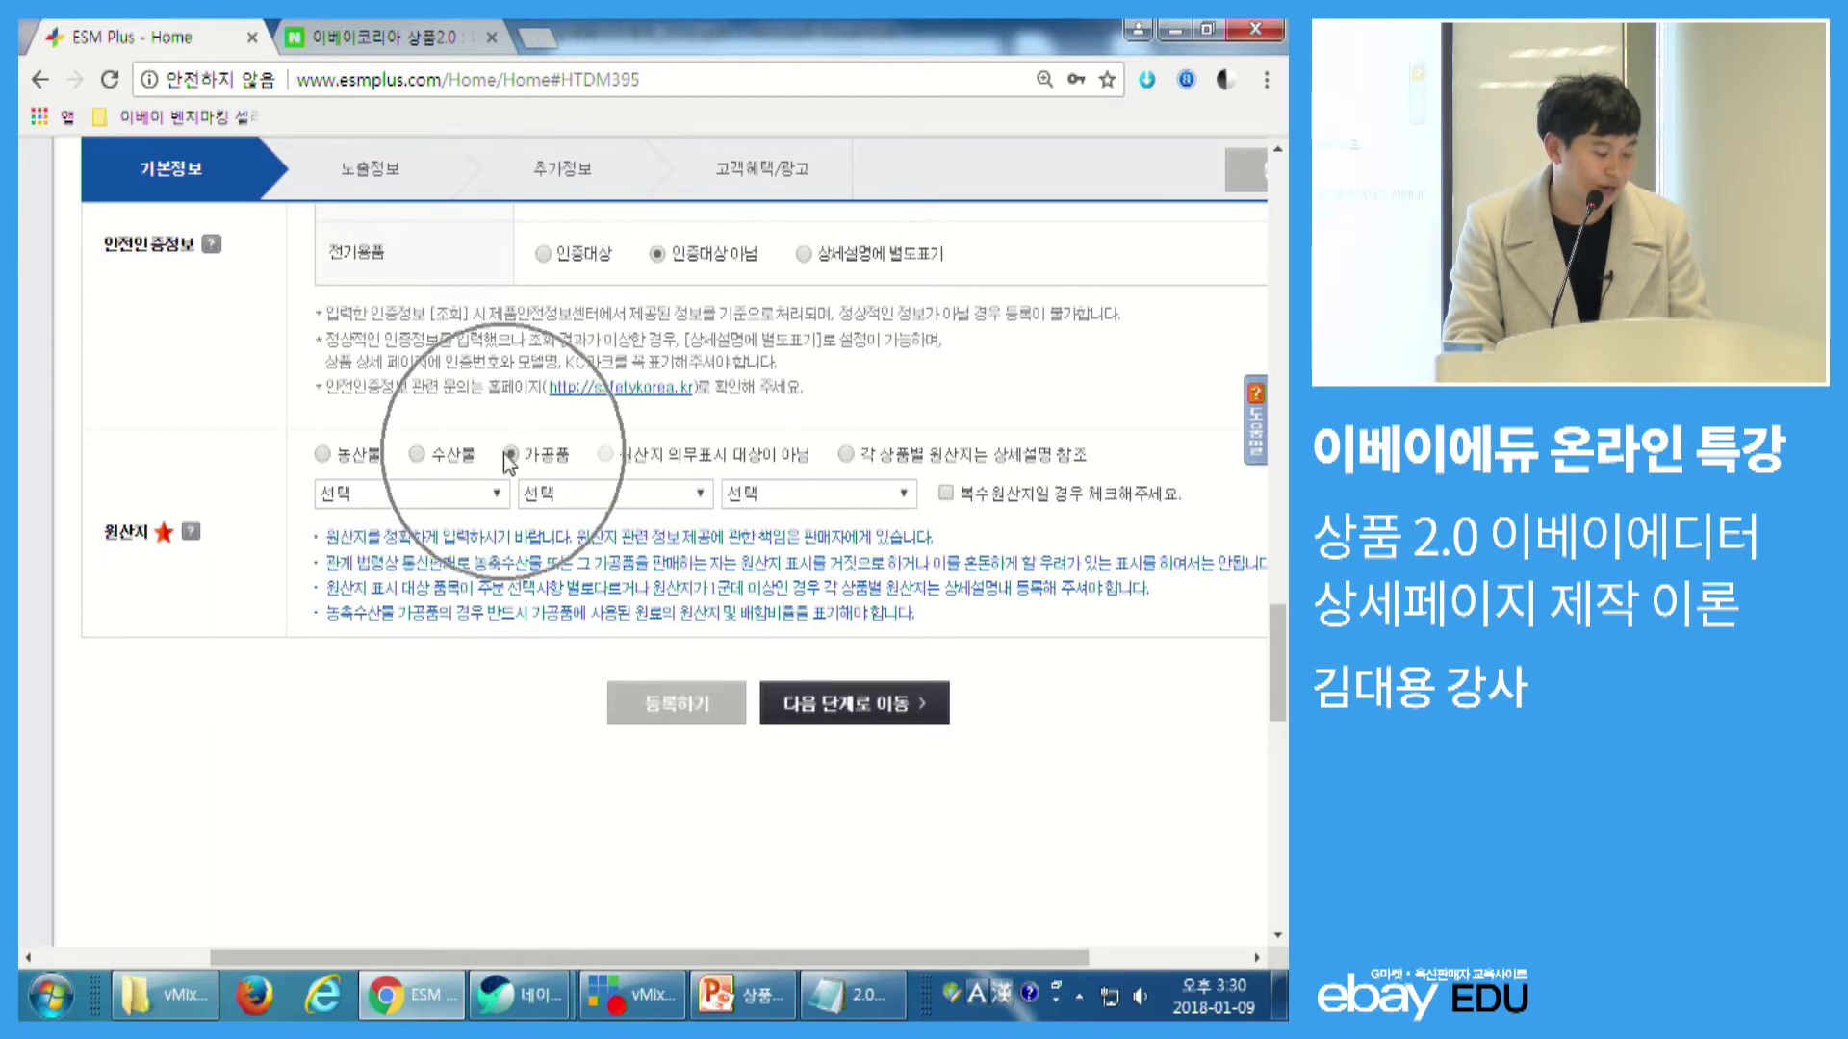
pyautogui.click(413, 496)
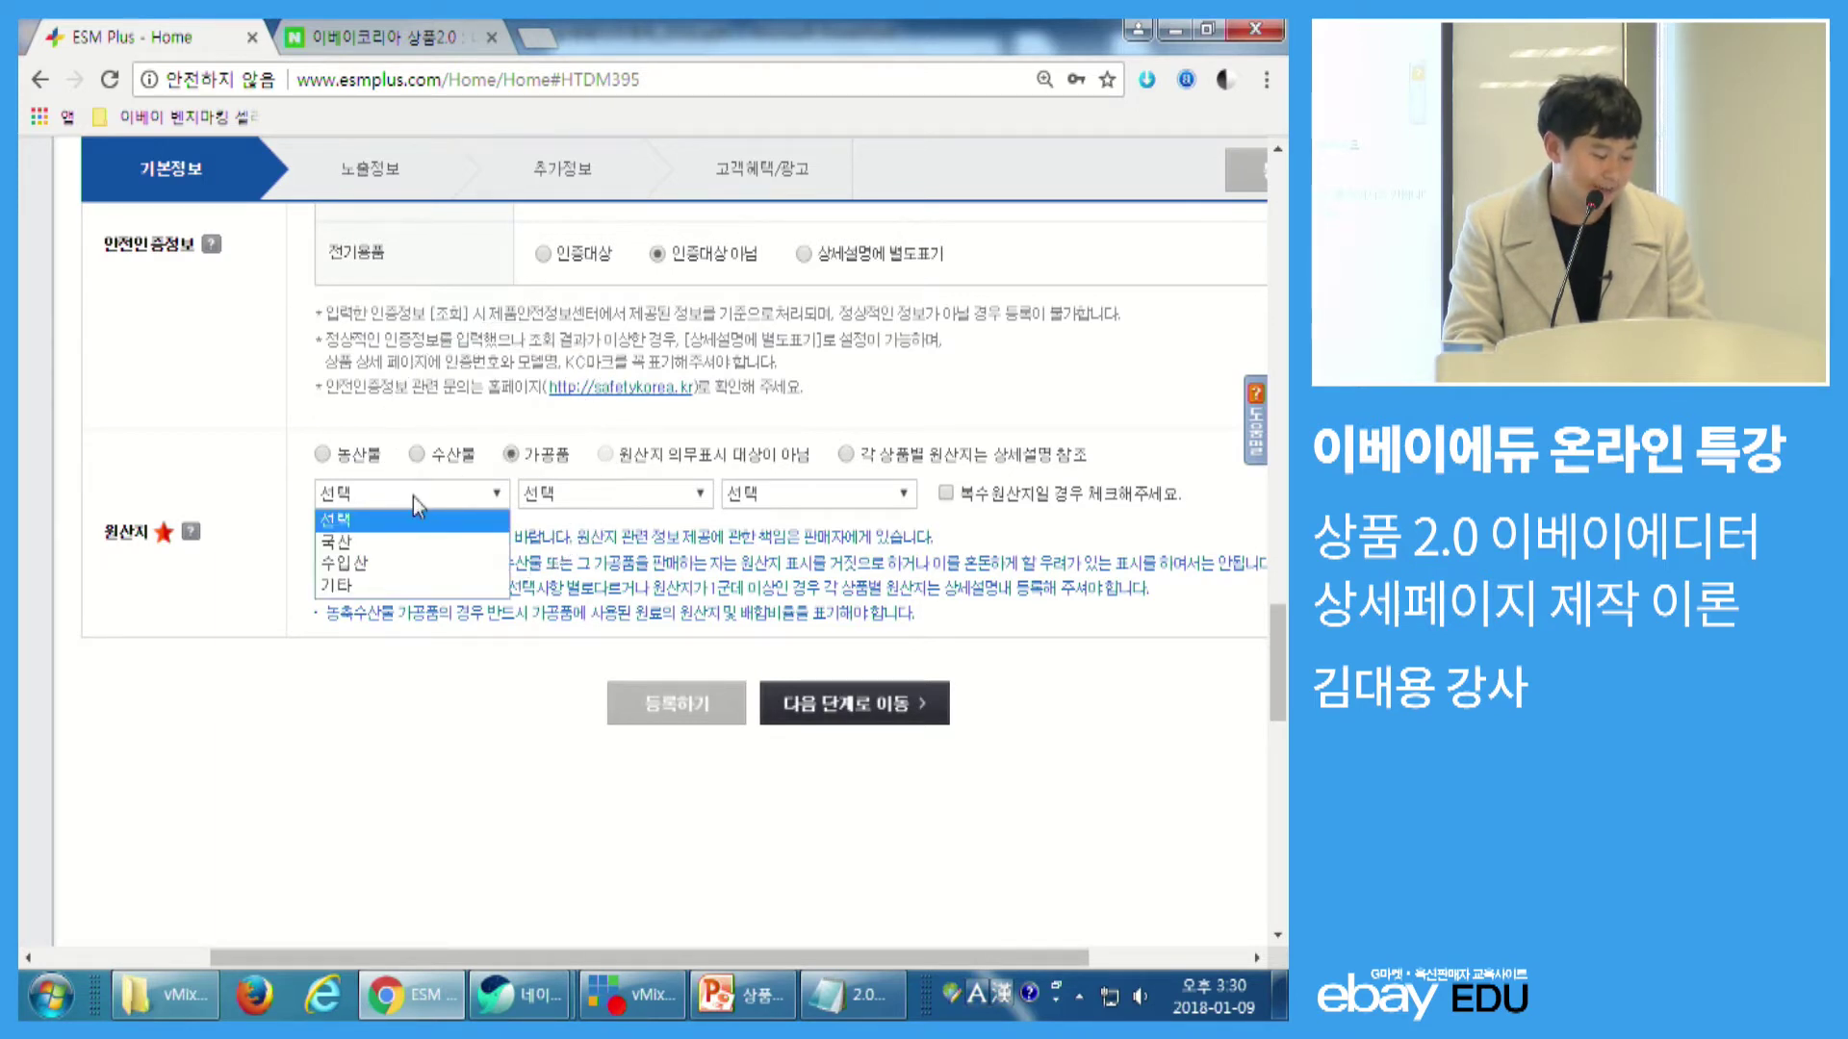
pyautogui.click(383, 545)
pyautogui.click(539, 496)
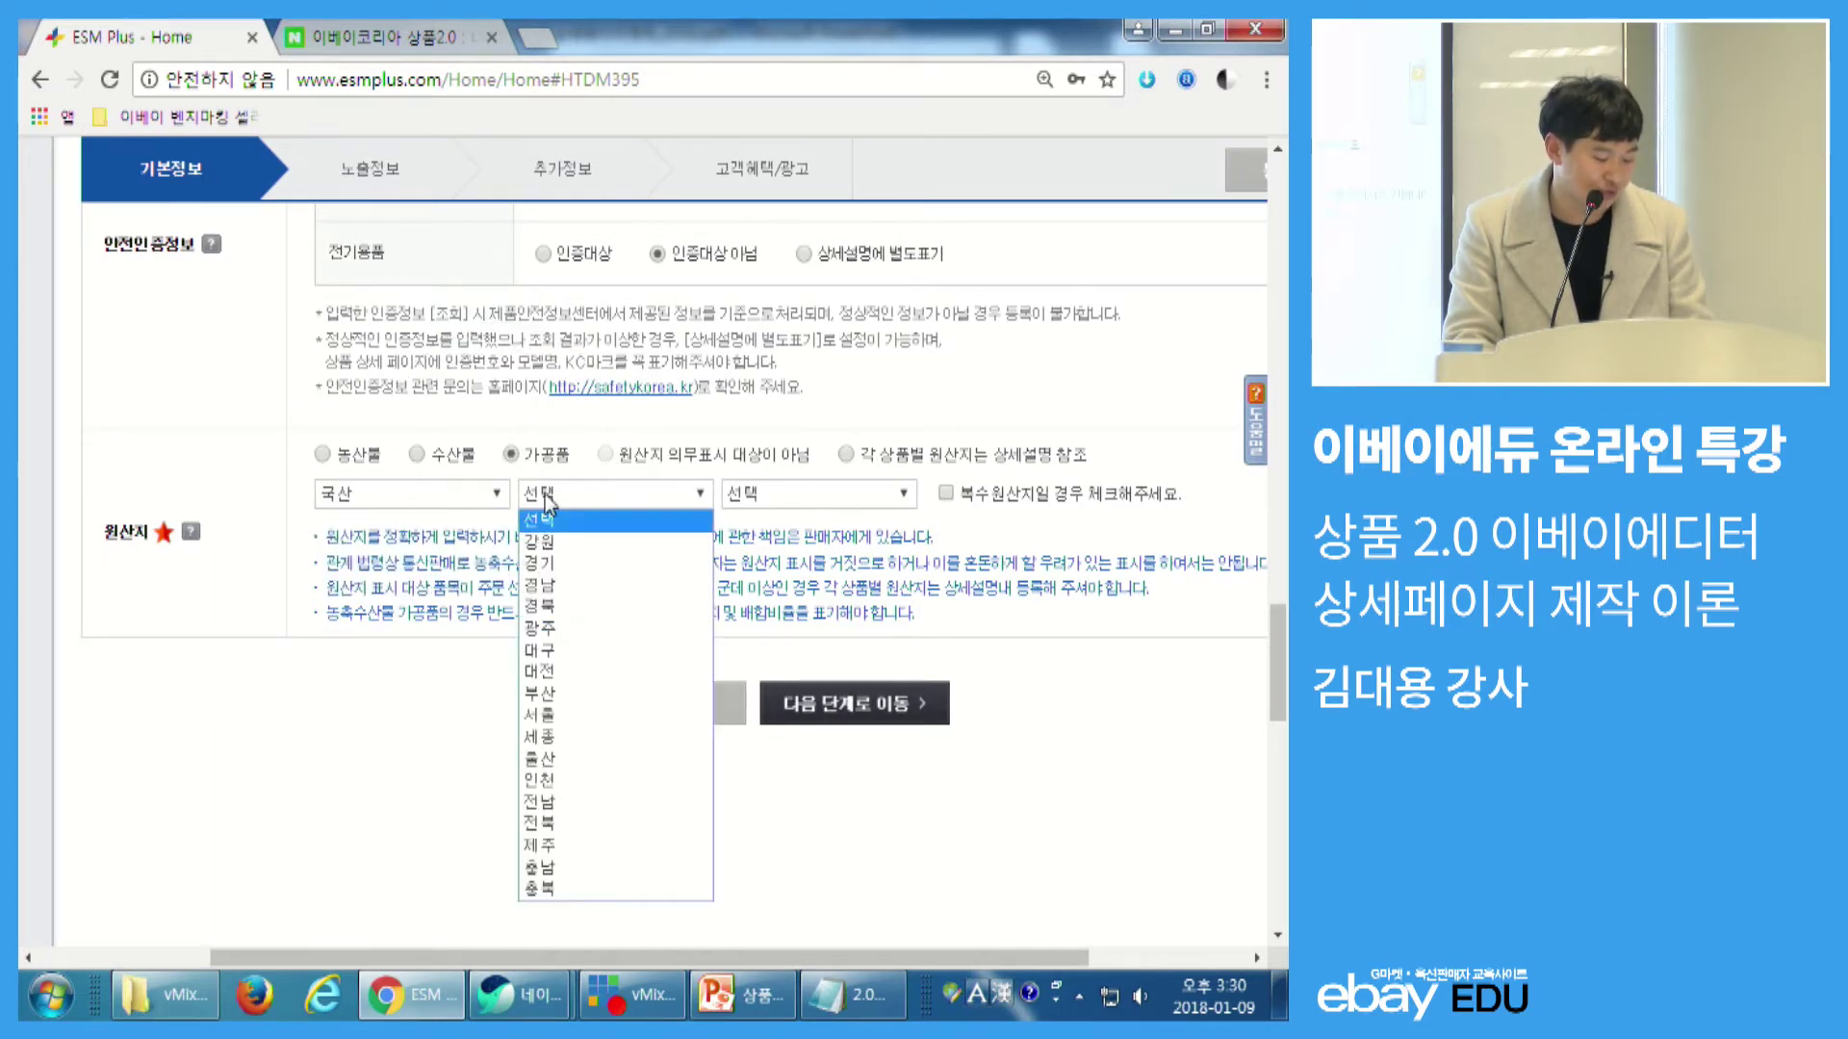
pyautogui.click(576, 886)
pyautogui.click(813, 493)
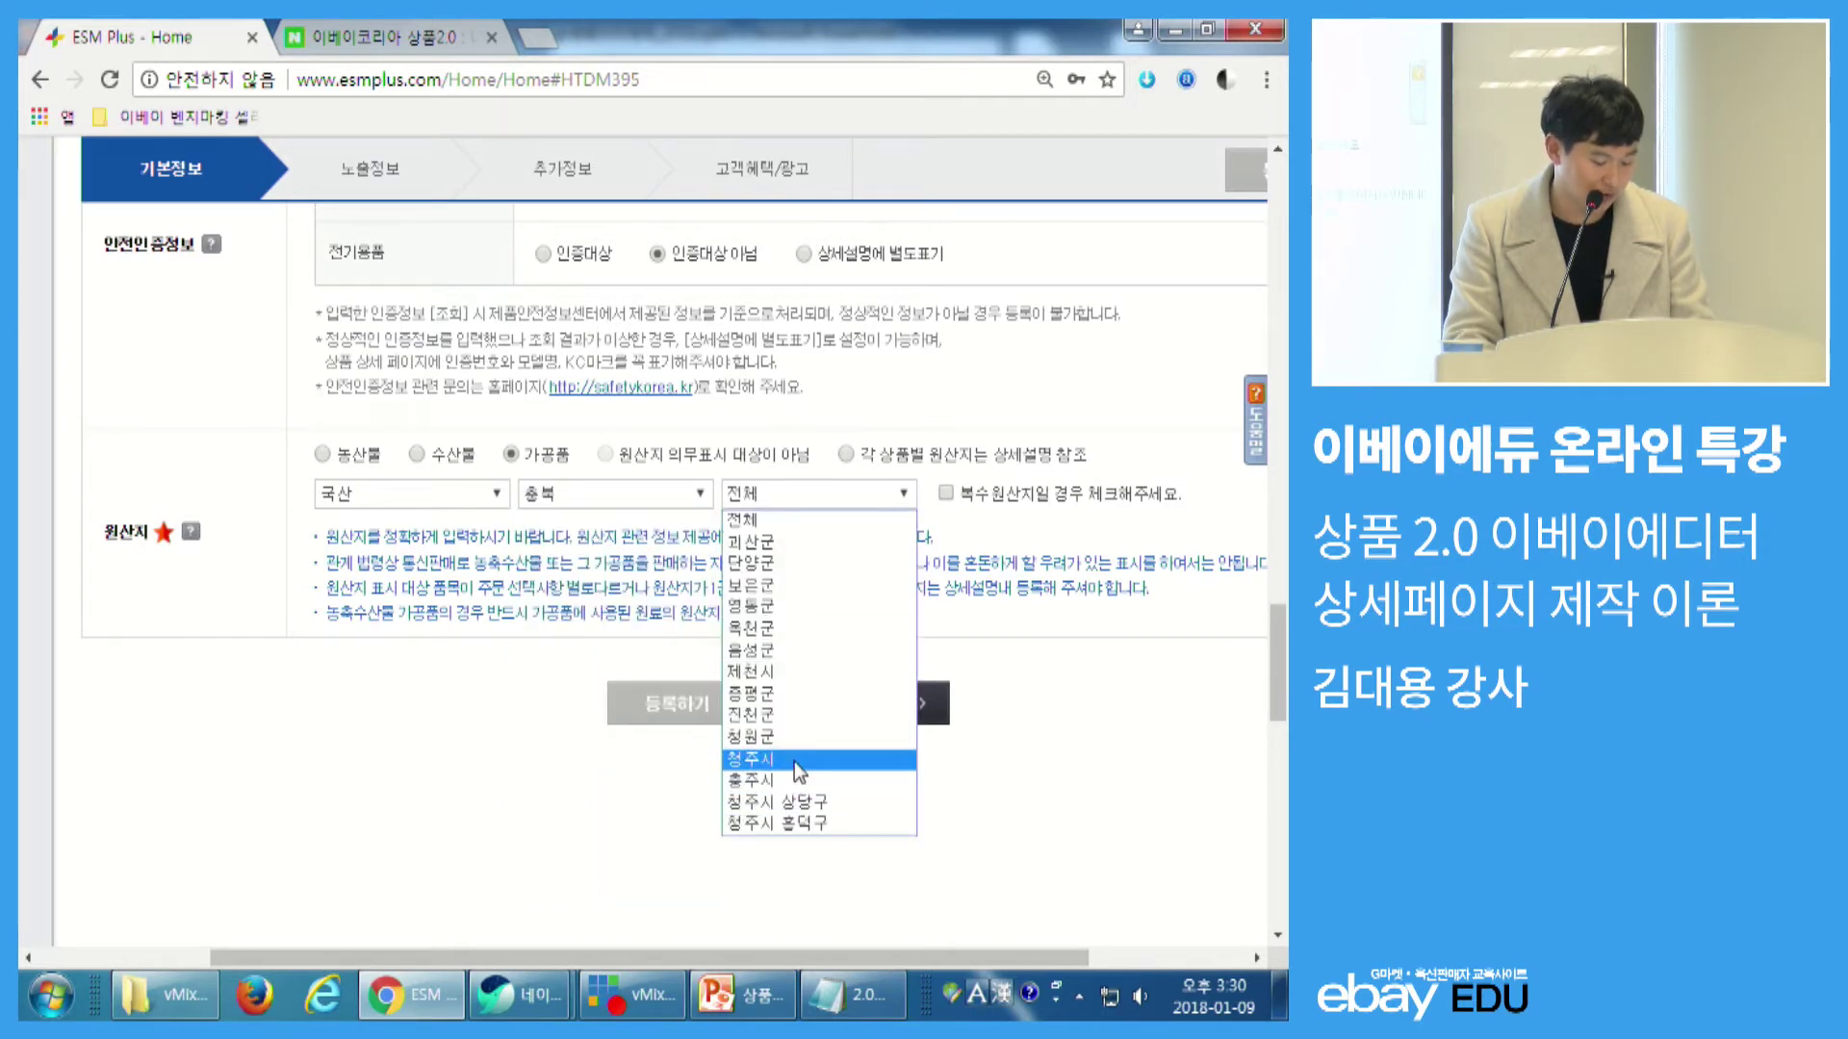
pyautogui.click(791, 737)
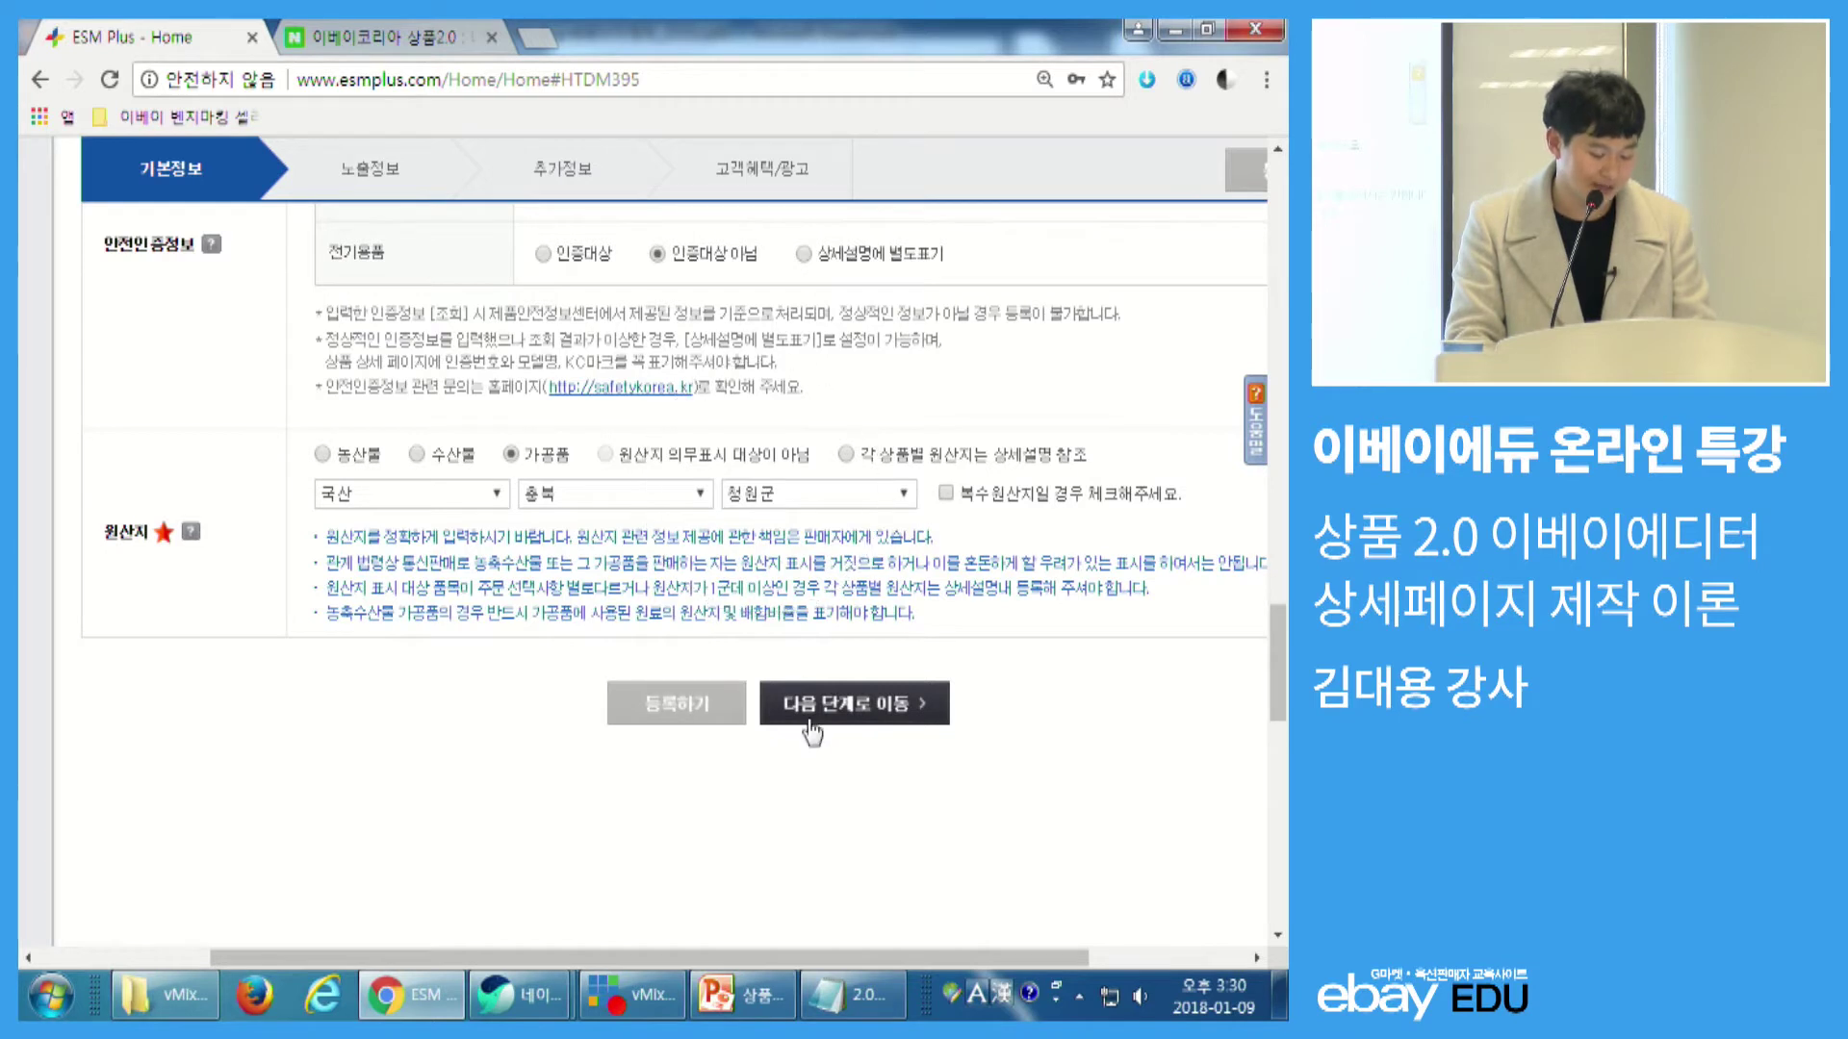
# - Advance to the 노출정보 stage and register 대표이미지1.jpg as the product's 기본이미지
pyautogui.click(815, 705)
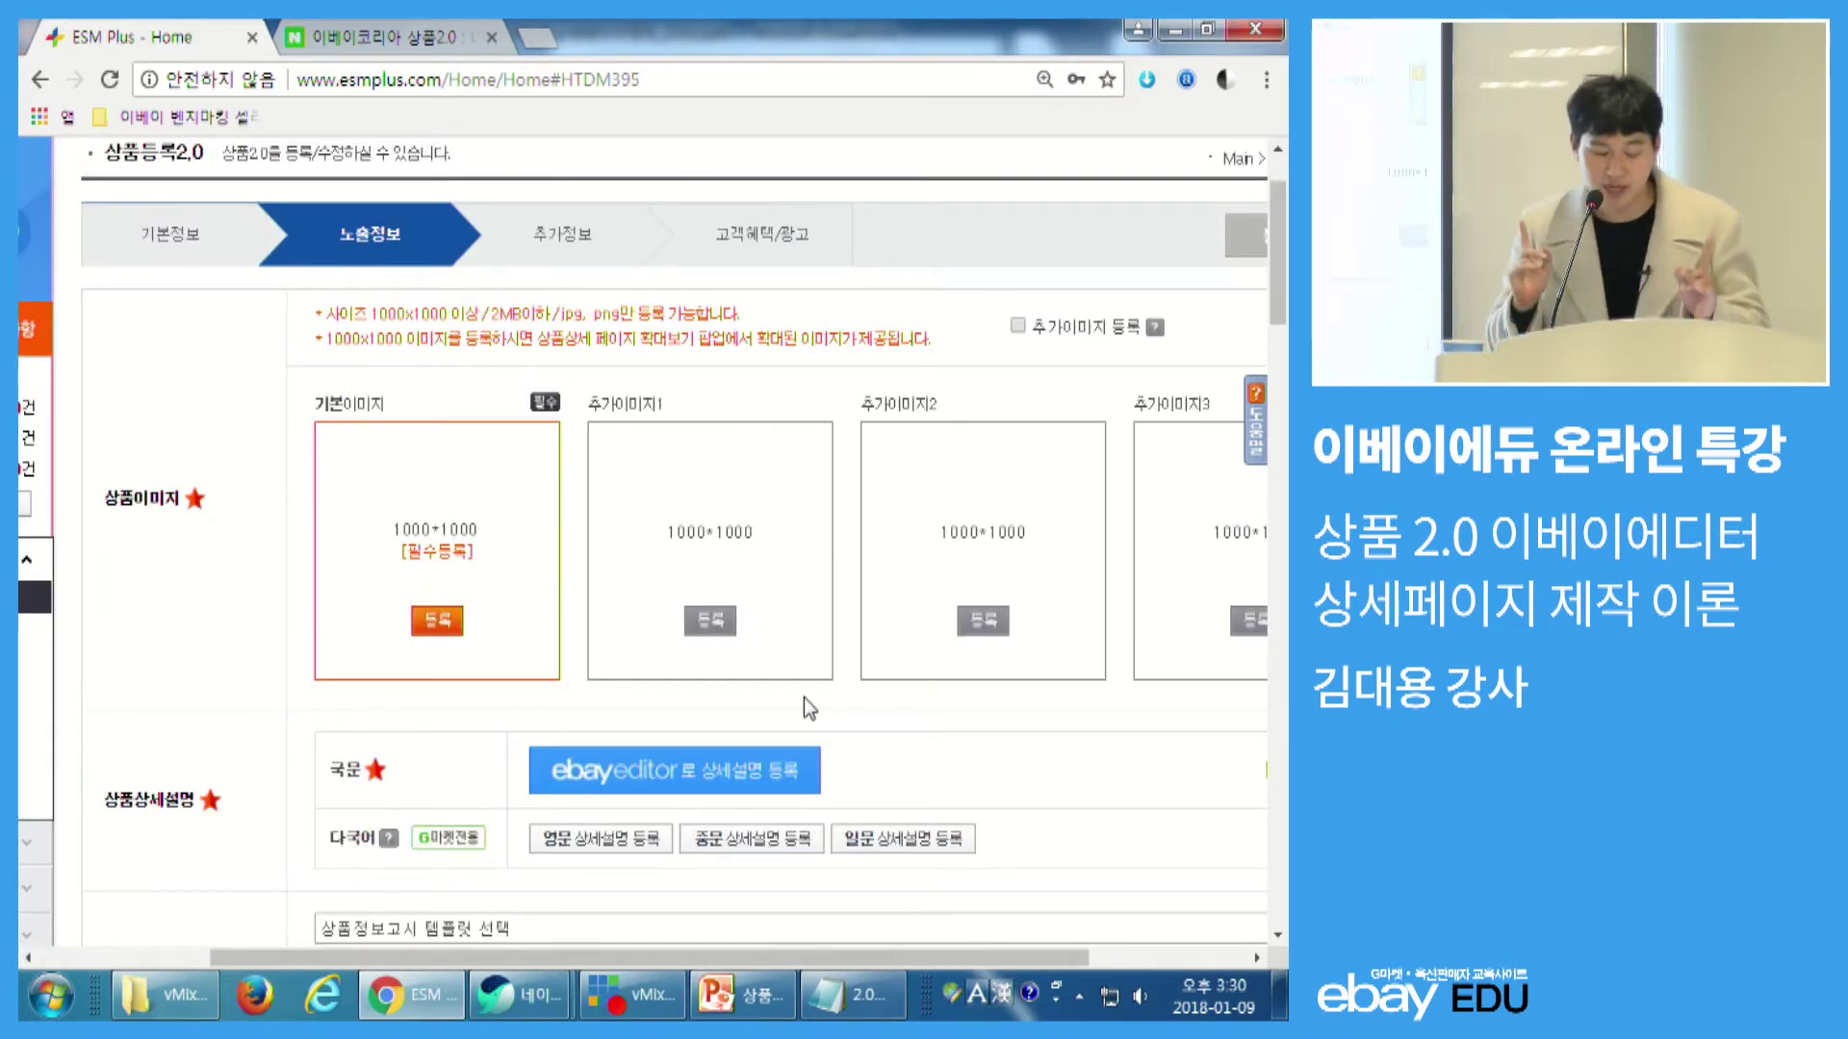
pyautogui.click(438, 627)
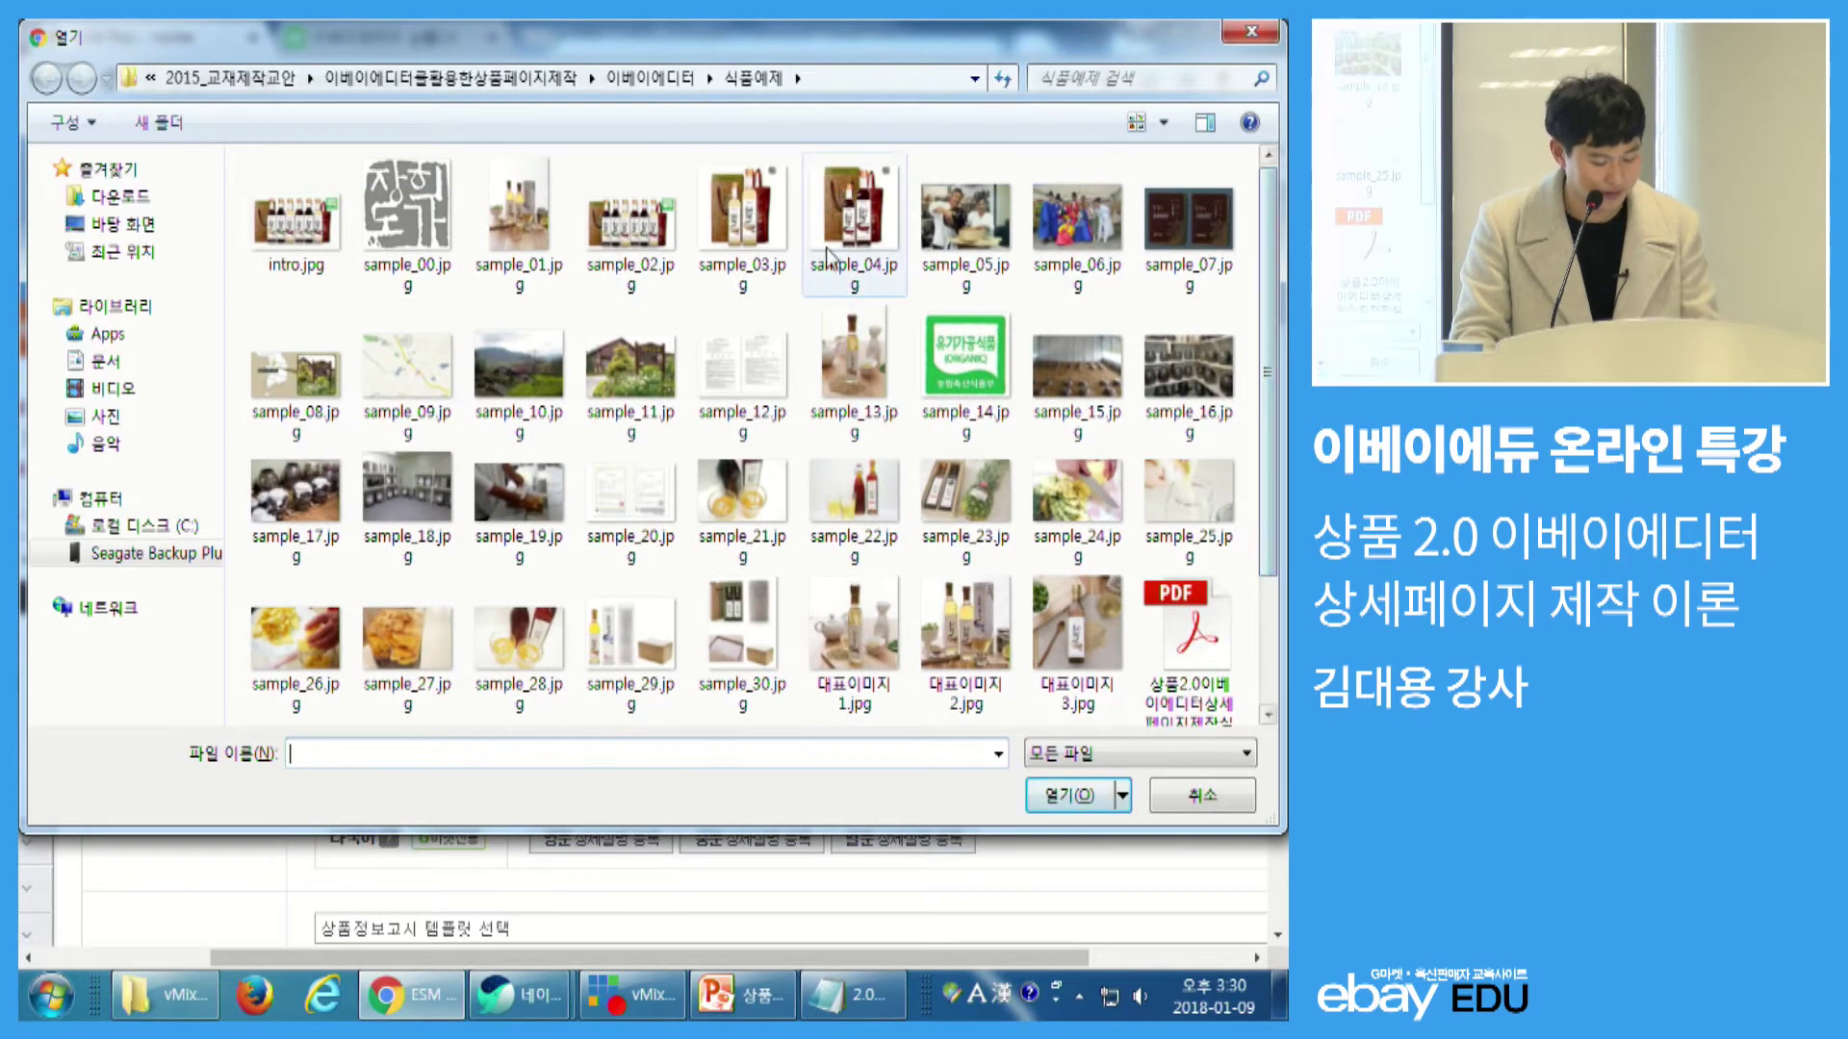
pyautogui.doubleClick(853, 630)
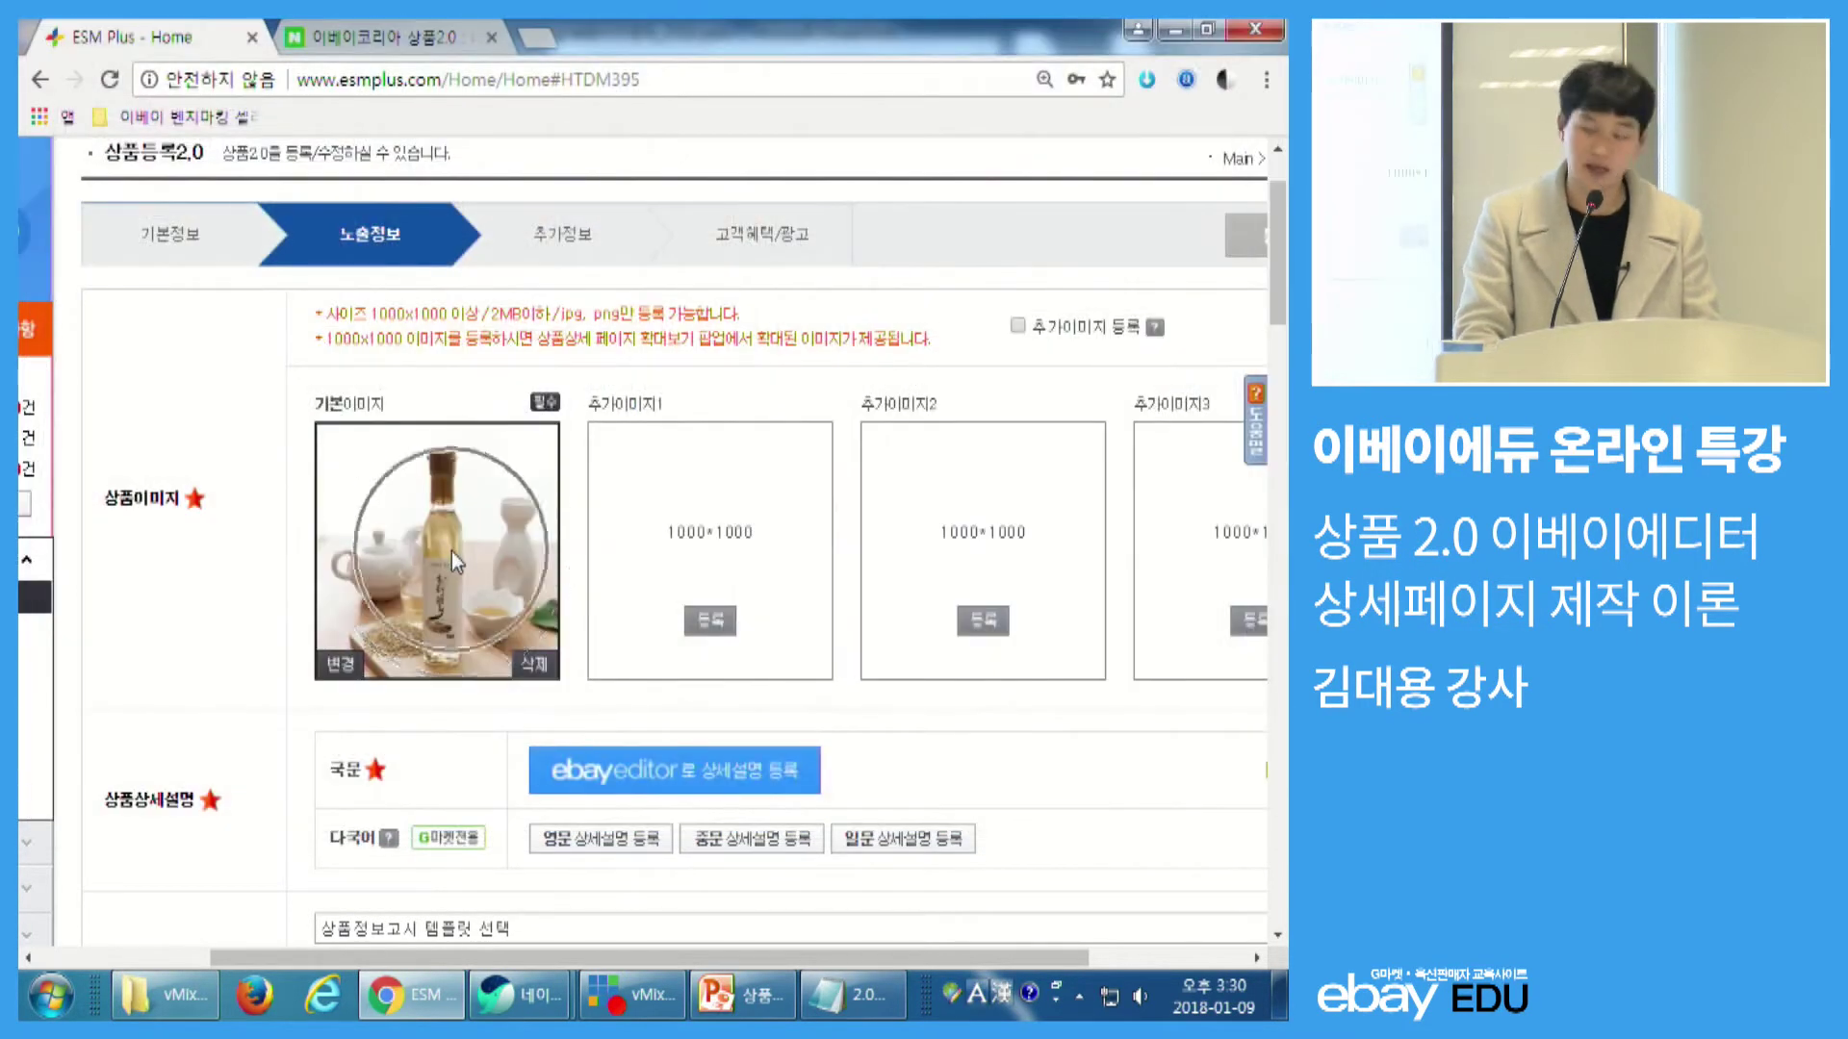
# - Open eBay Editor for the Korean 상품상세설명 and shrink the page until the whole intro pop-up fits
pyautogui.scroll(-1, 639, 462)
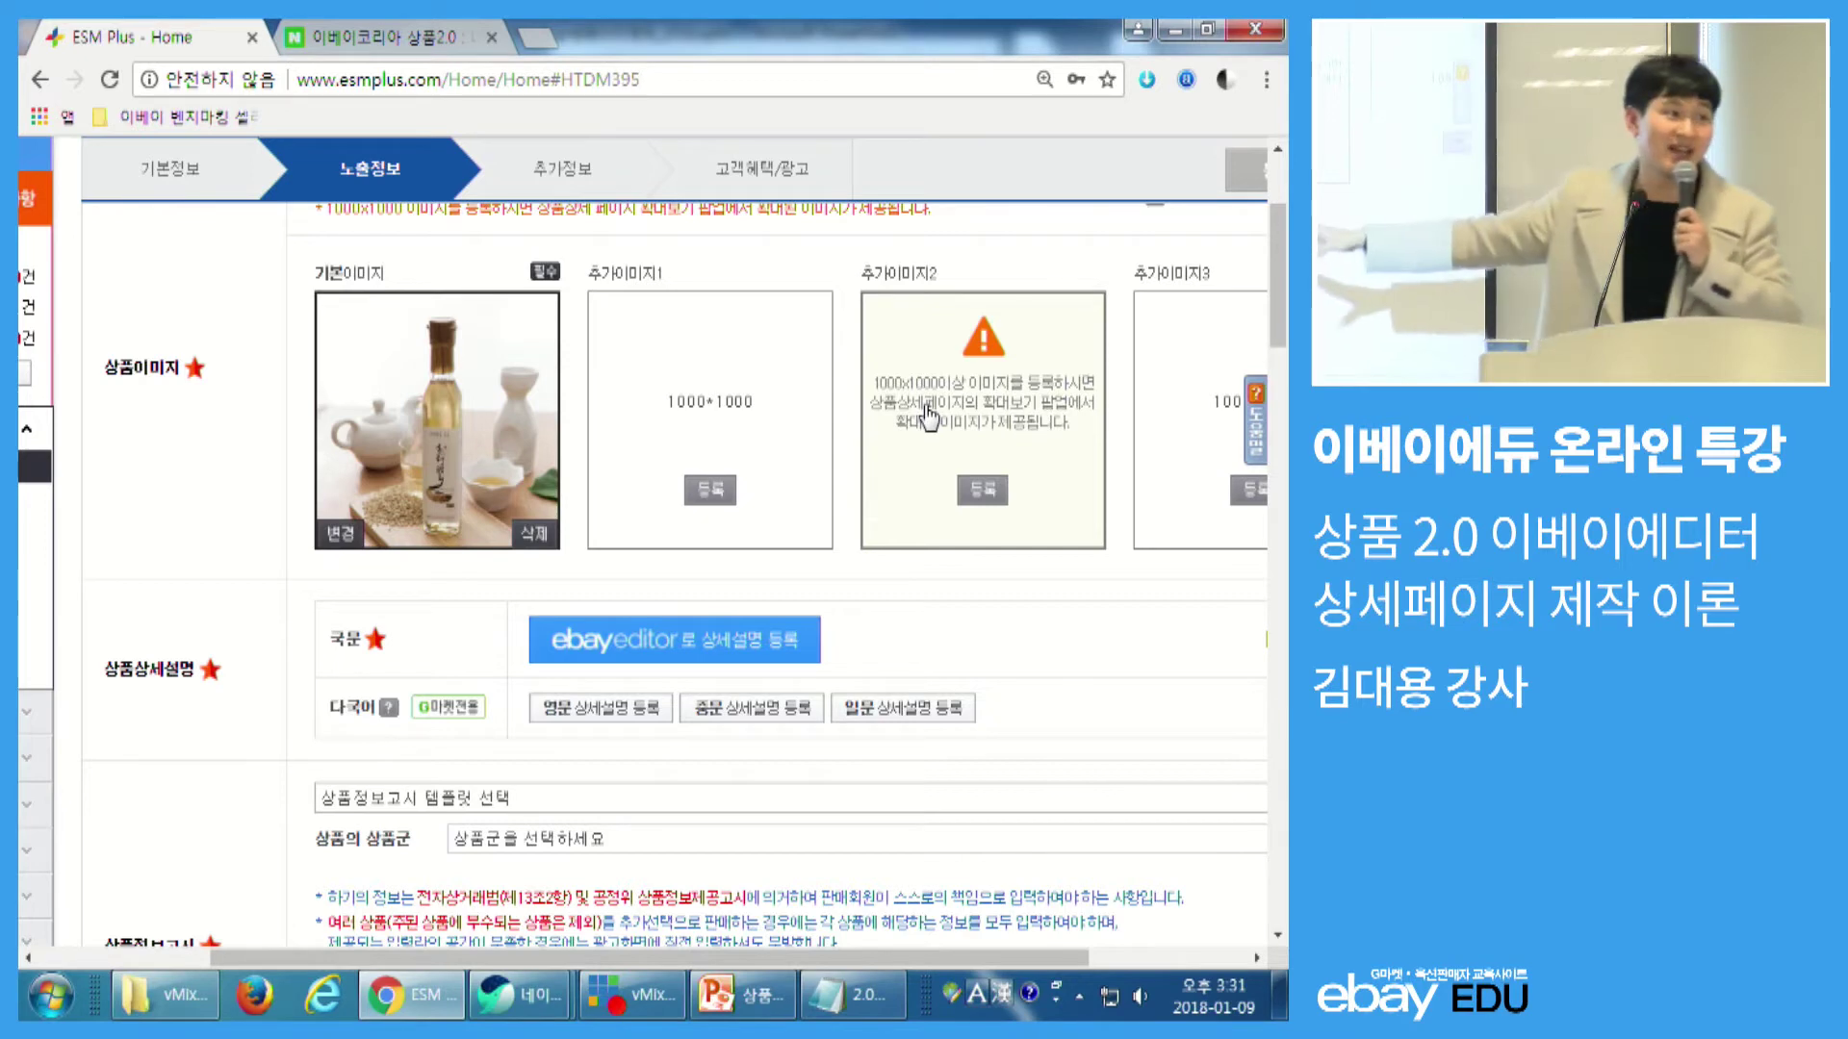
pyautogui.scroll(-1, 839, 495)
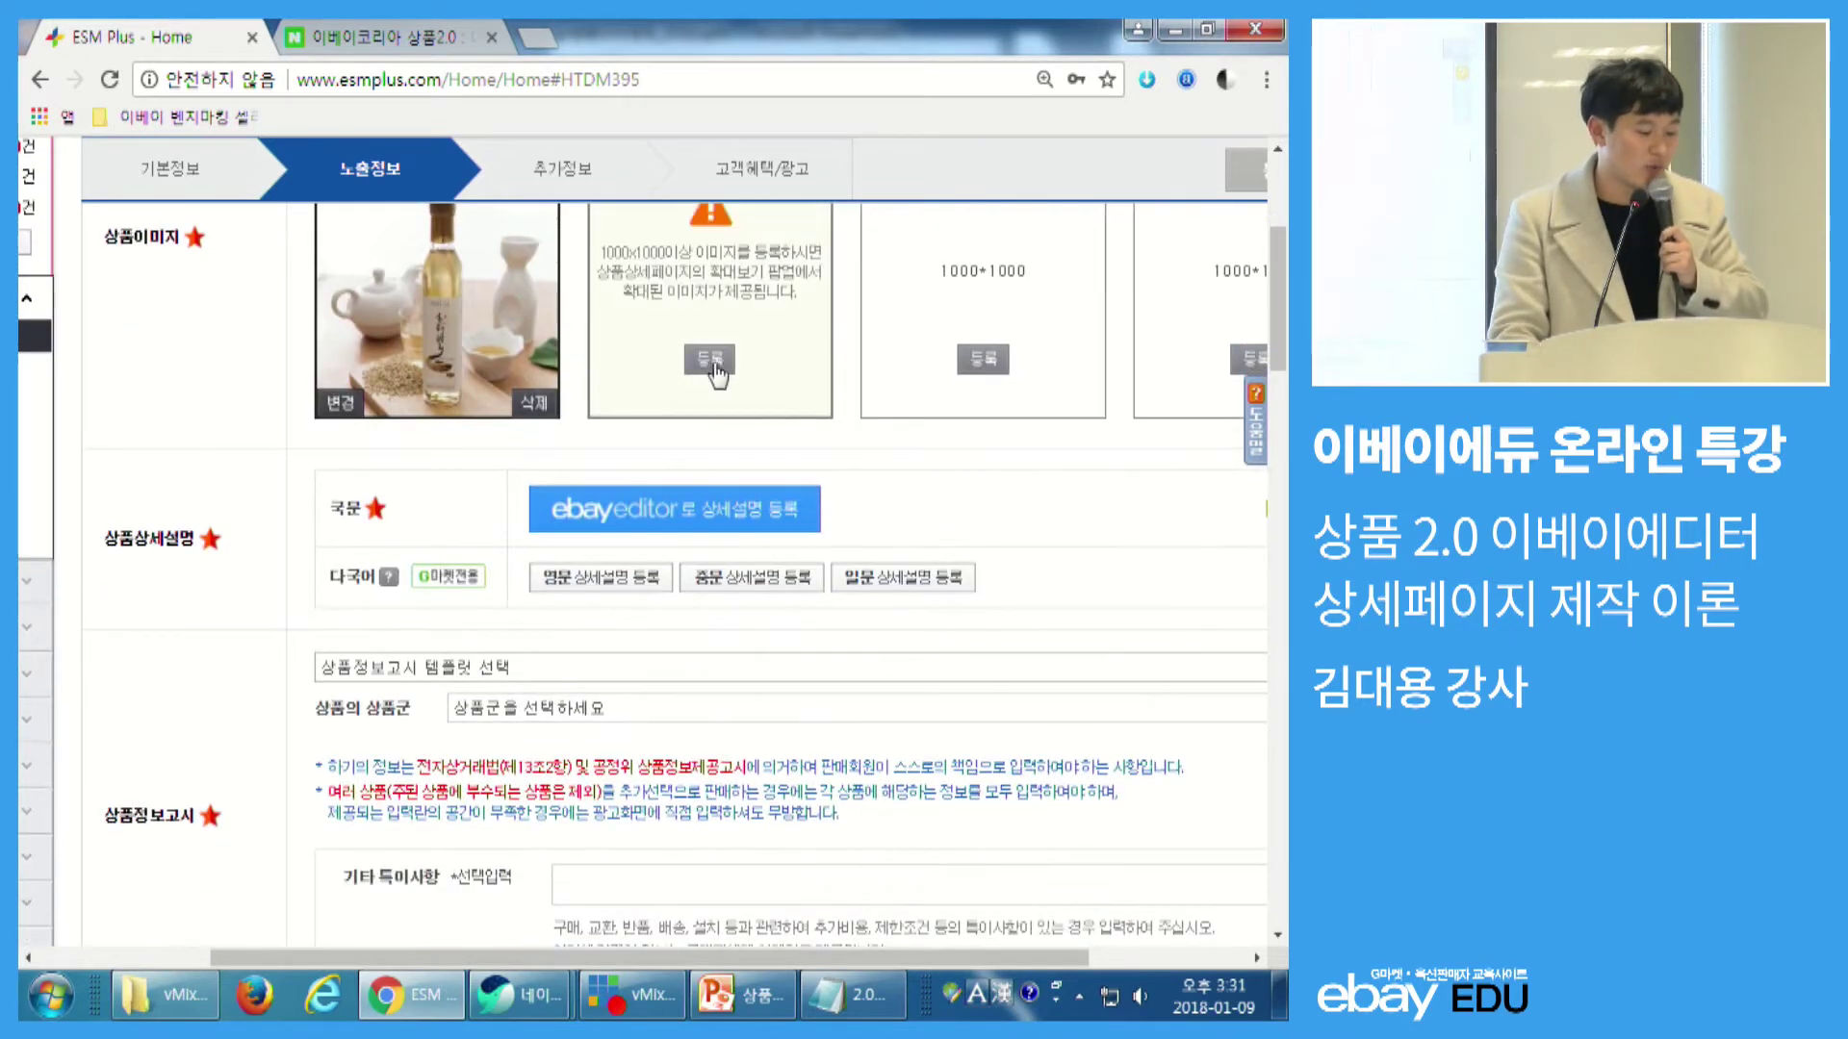
pyautogui.click(688, 532)
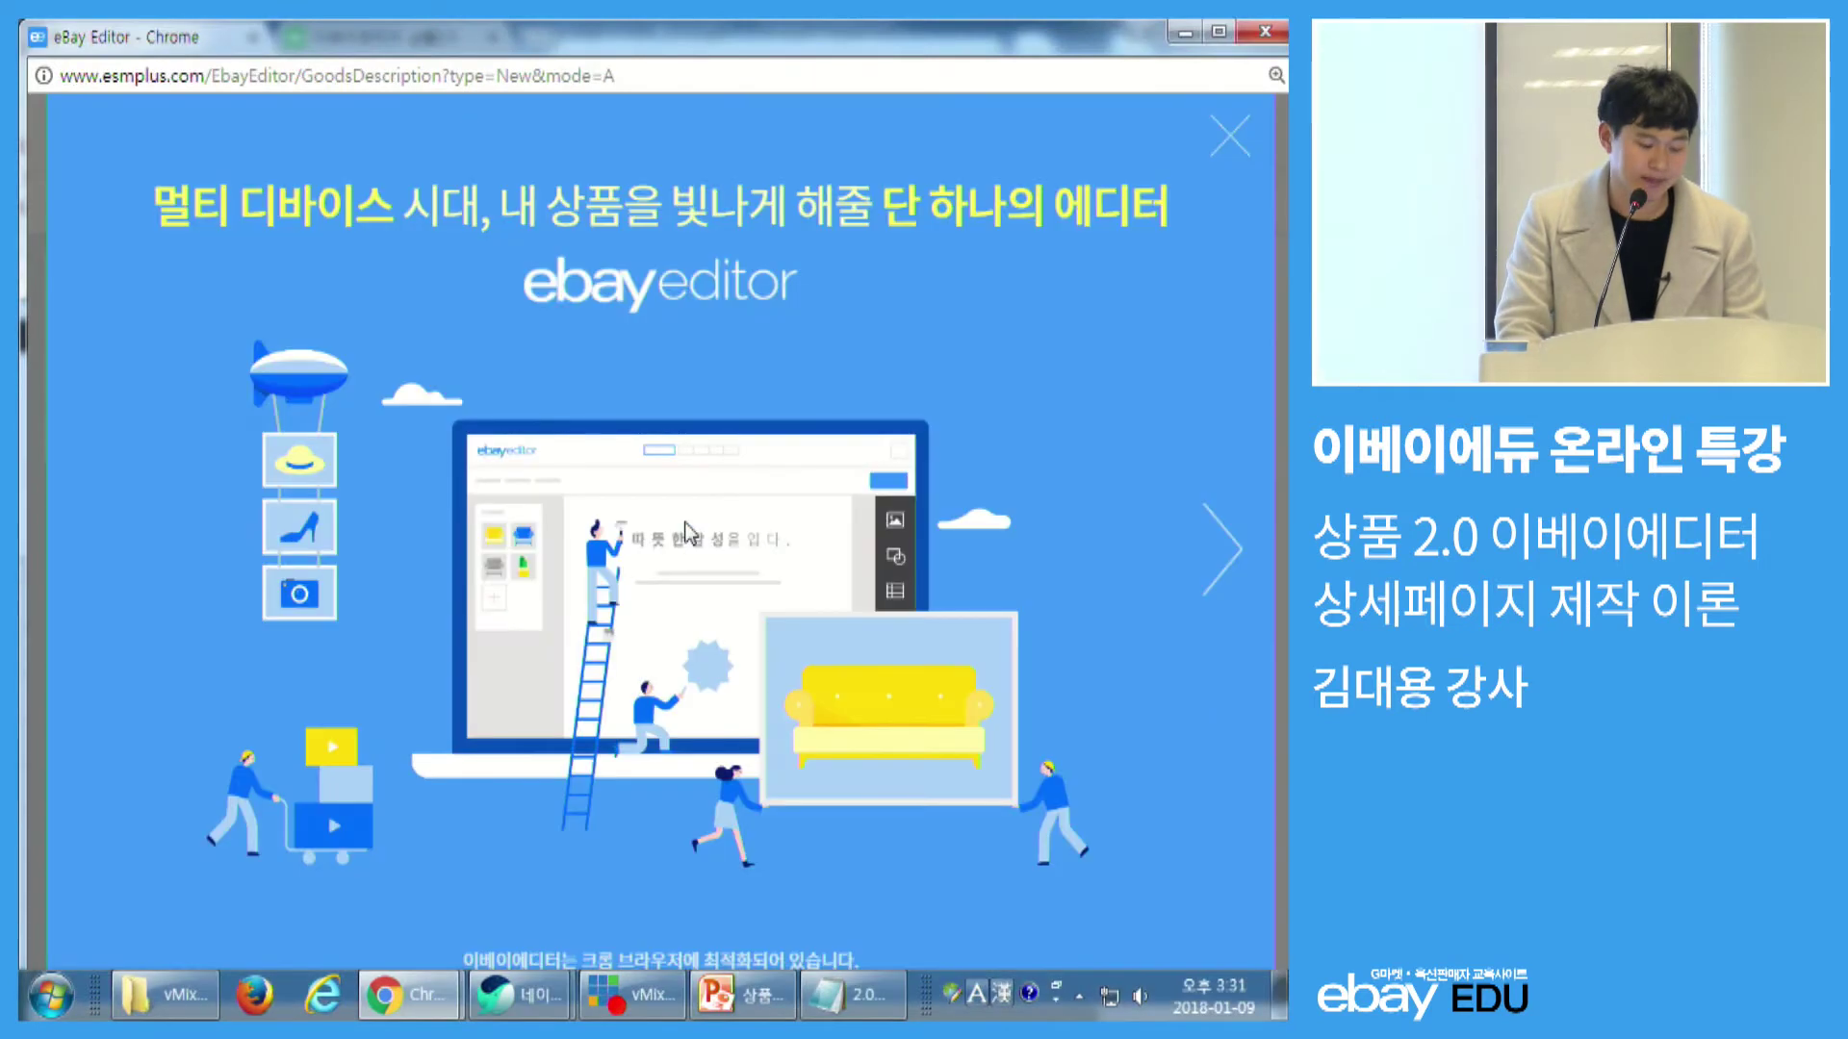
pyautogui.hotkey('ctrl', '-')
pyautogui.hotkey('ctrl', '-')
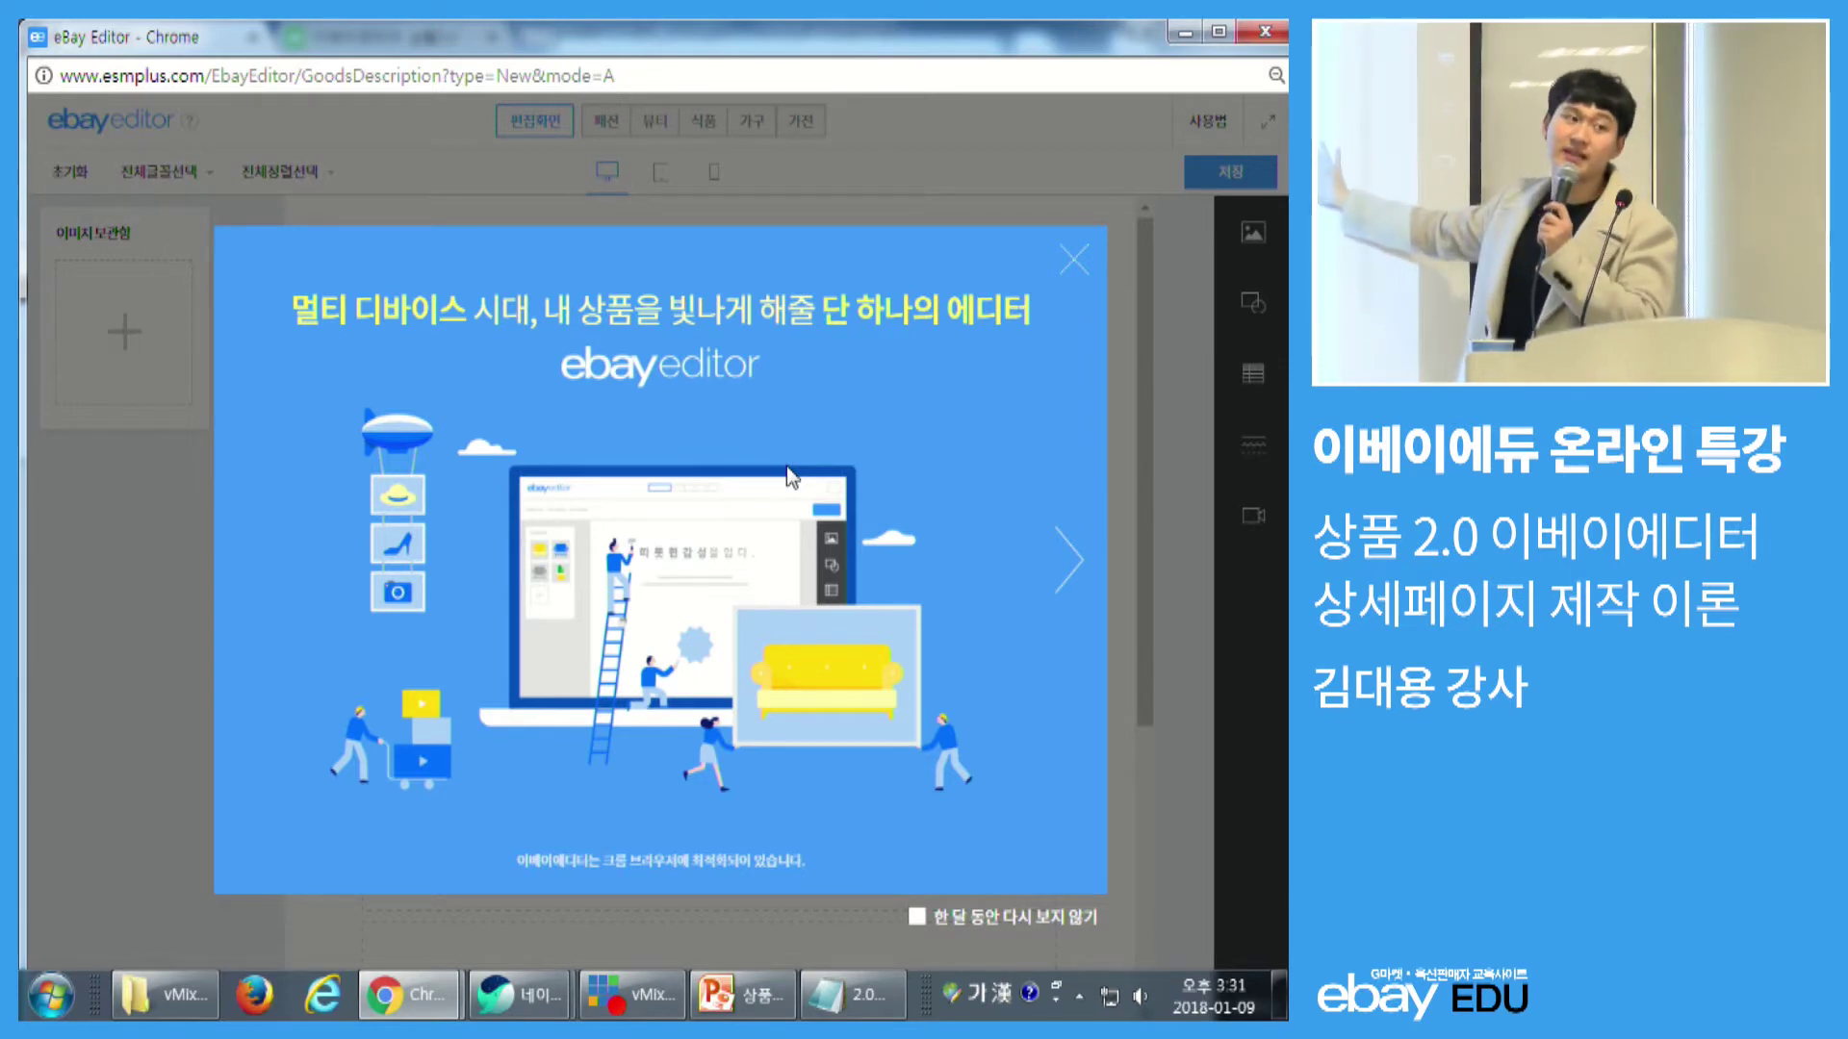
# - Close eBay Editor and reopen it for the Korean 상품상세설명 from the ESM Plus registration form
pyautogui.click(1073, 260)
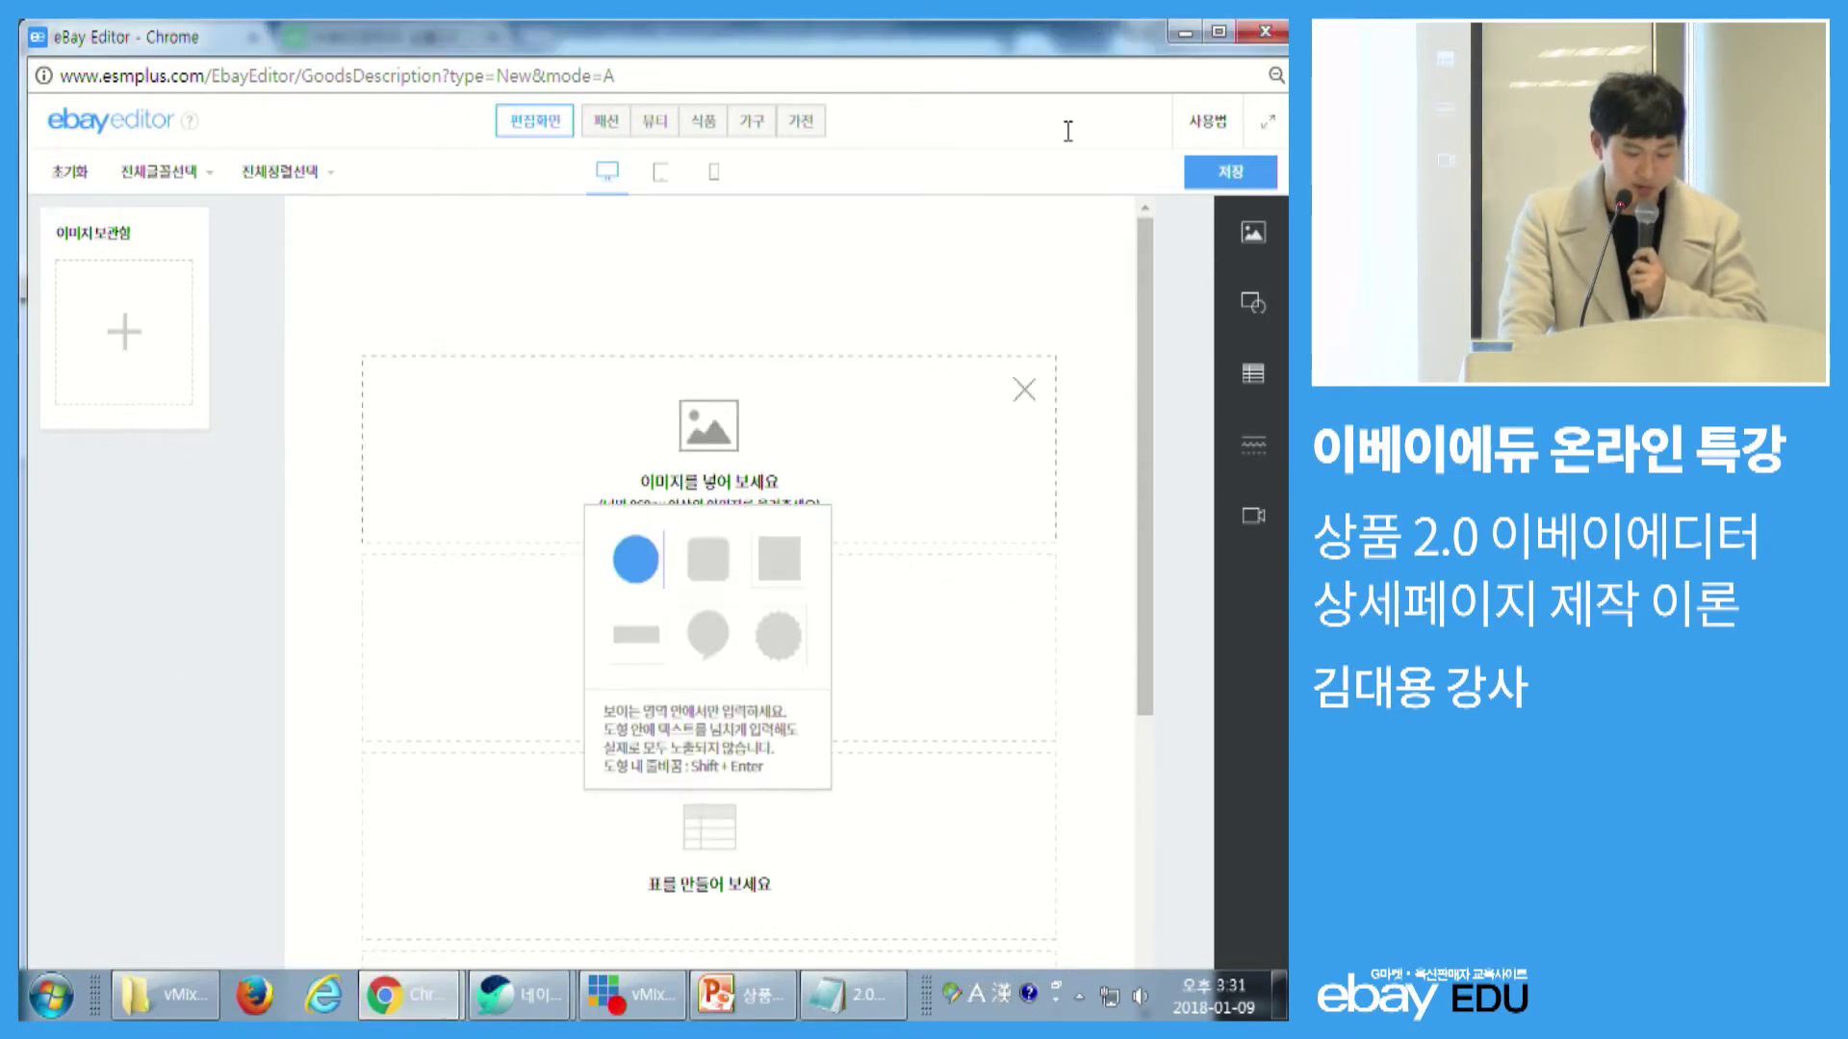
pyautogui.click(1264, 32)
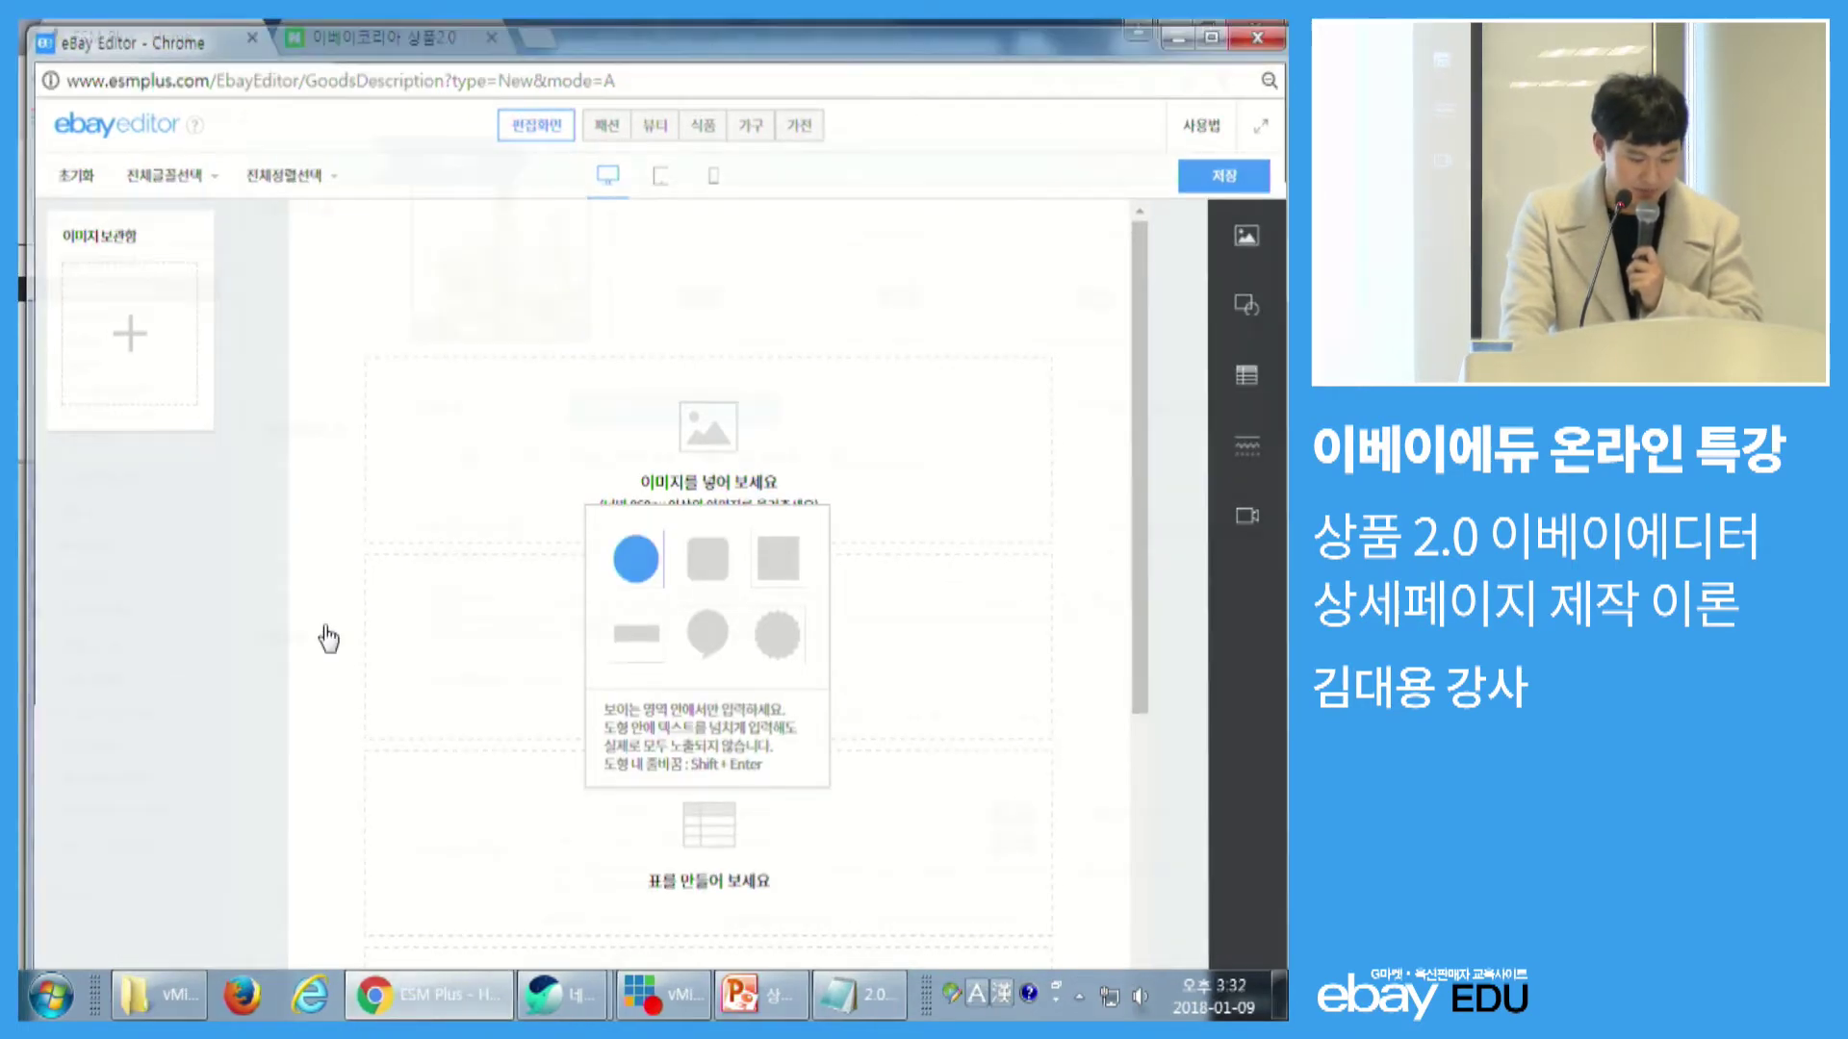
pyautogui.click(400, 1005)
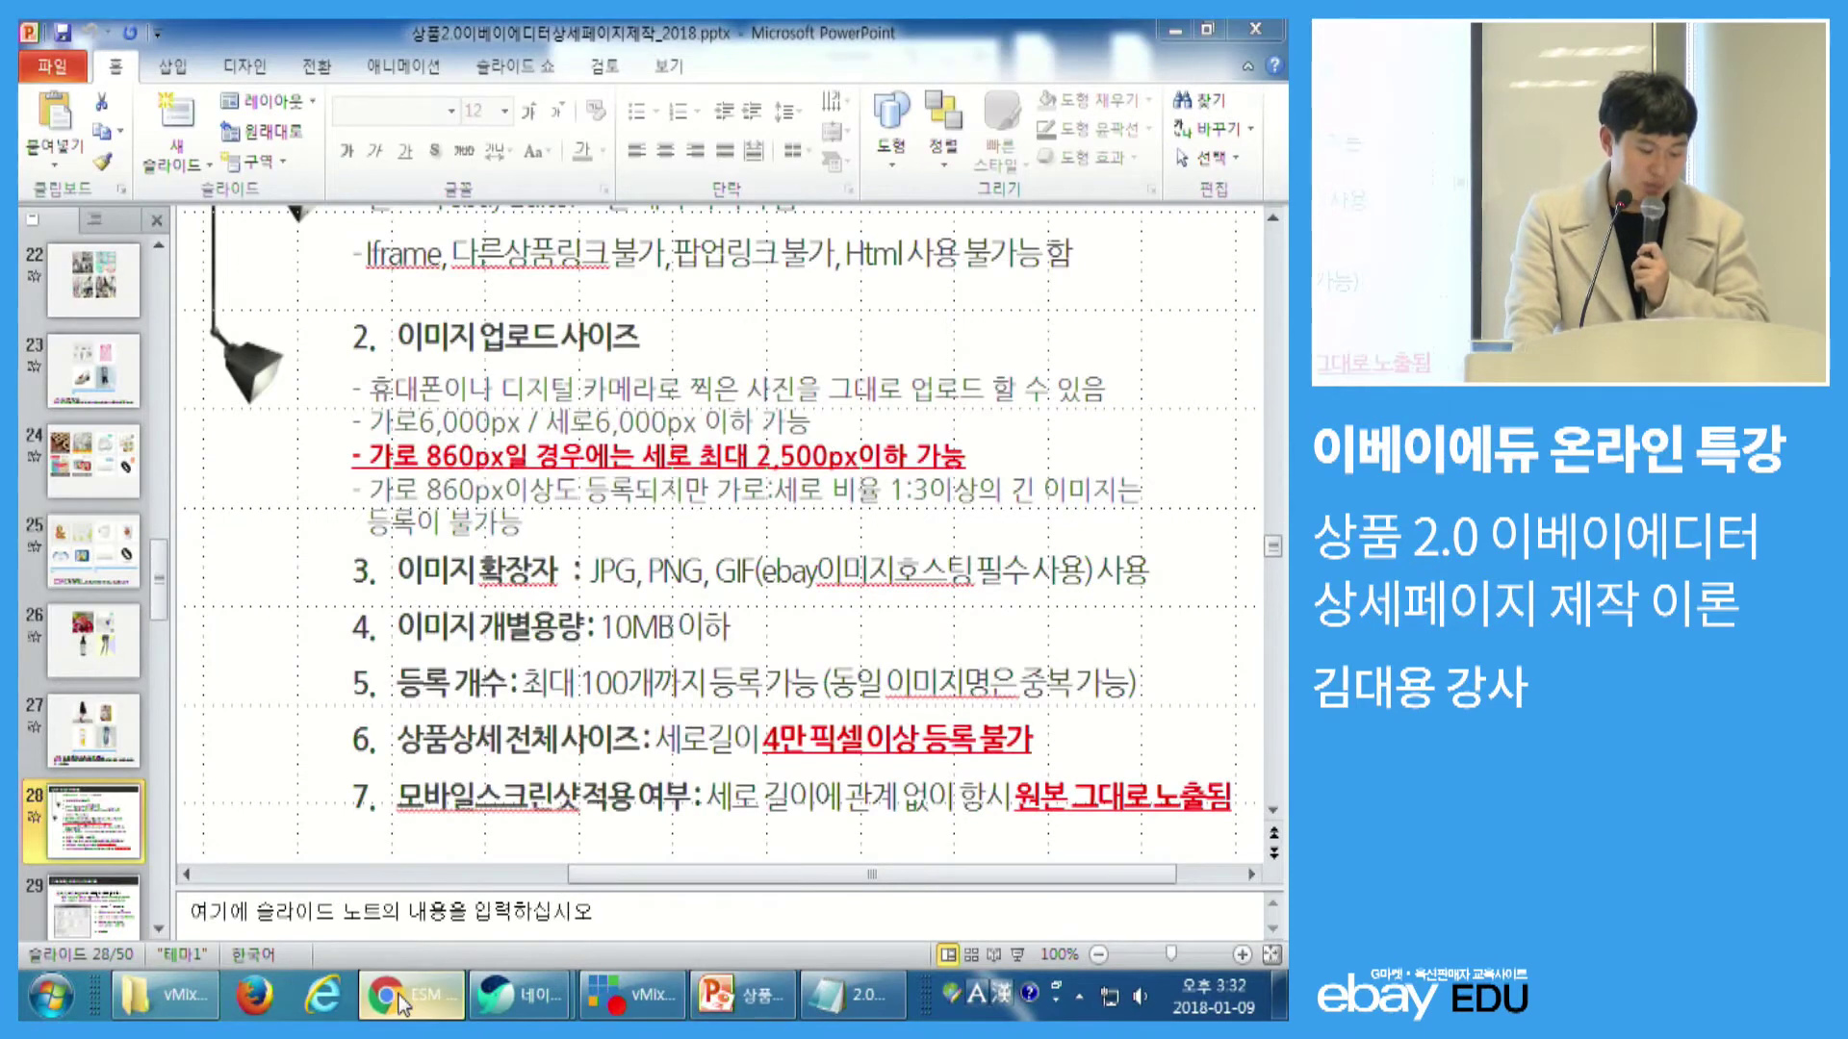
pyautogui.click(400, 1006)
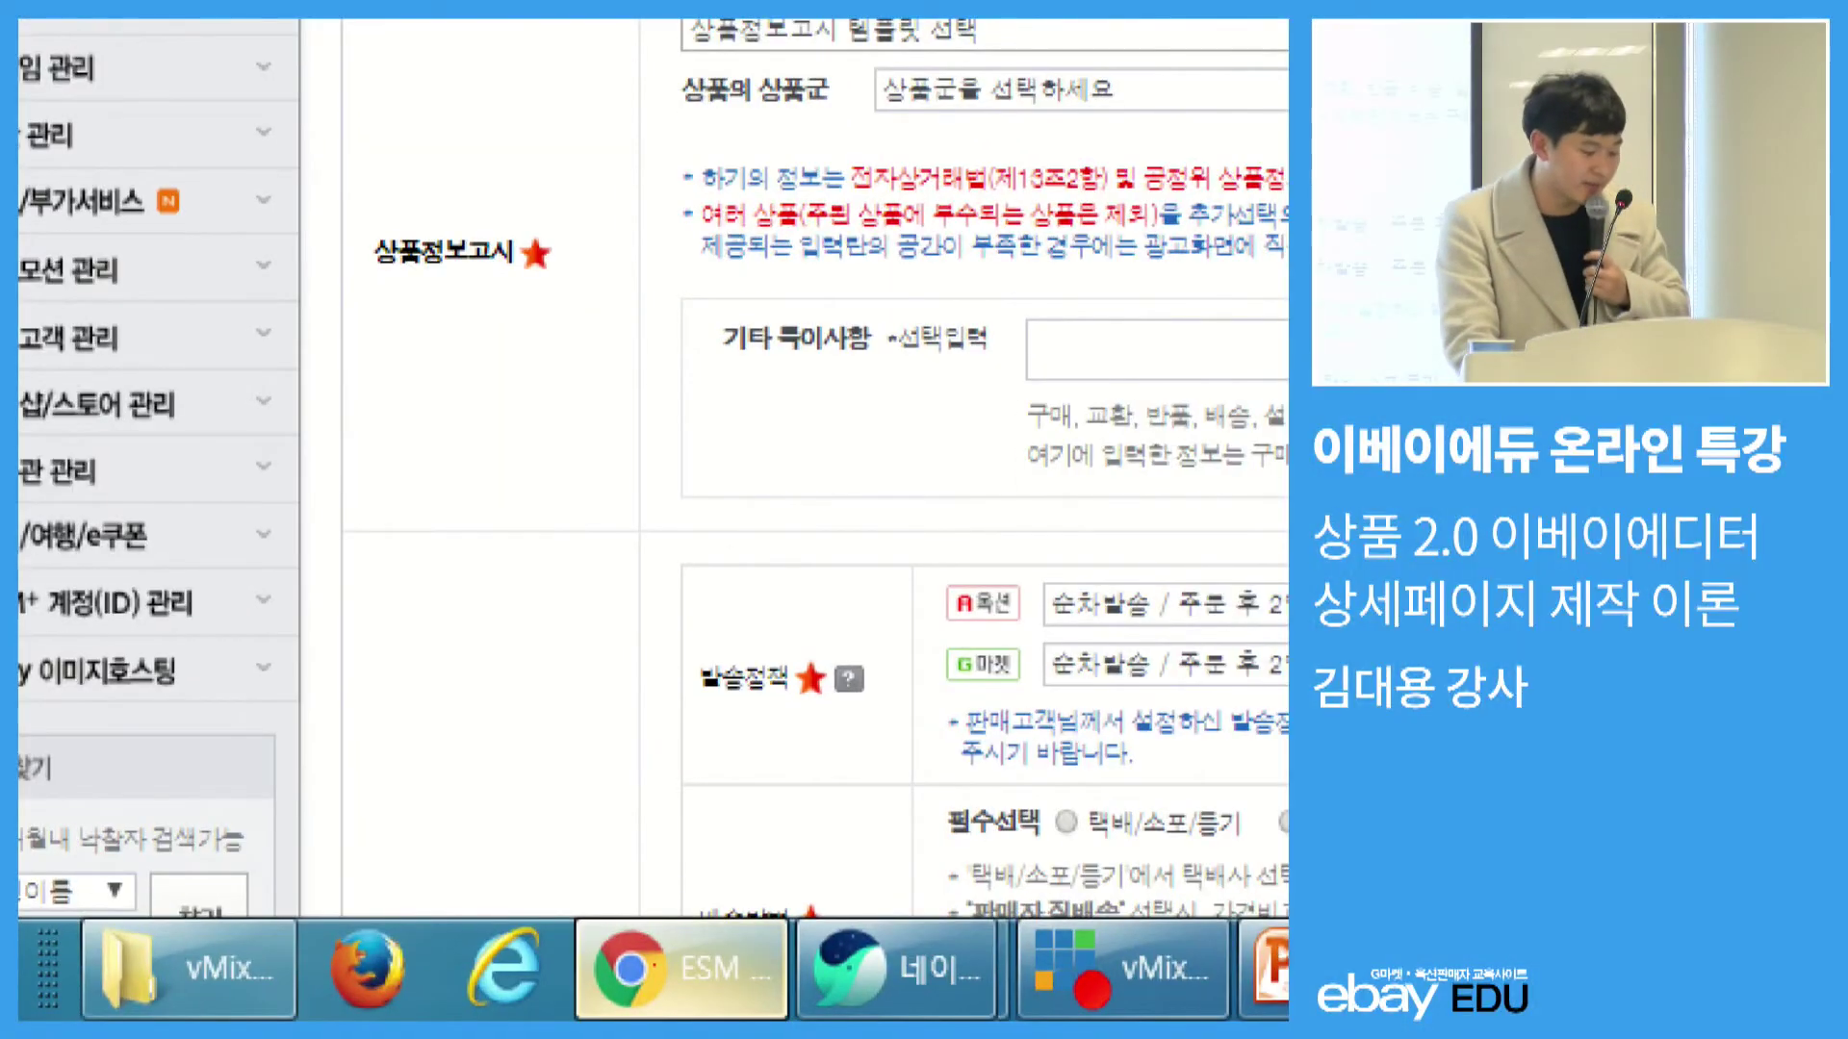
pyautogui.moveTo(589, 860)
pyautogui.mouseDown()
pyautogui.moveTo(550, 1016)
pyautogui.moveTo(799, 1016)
pyautogui.moveTo(760, 789)
pyautogui.moveTo(662, 829)
pyautogui.moveTo(631, 640)
pyautogui.mouseUp()
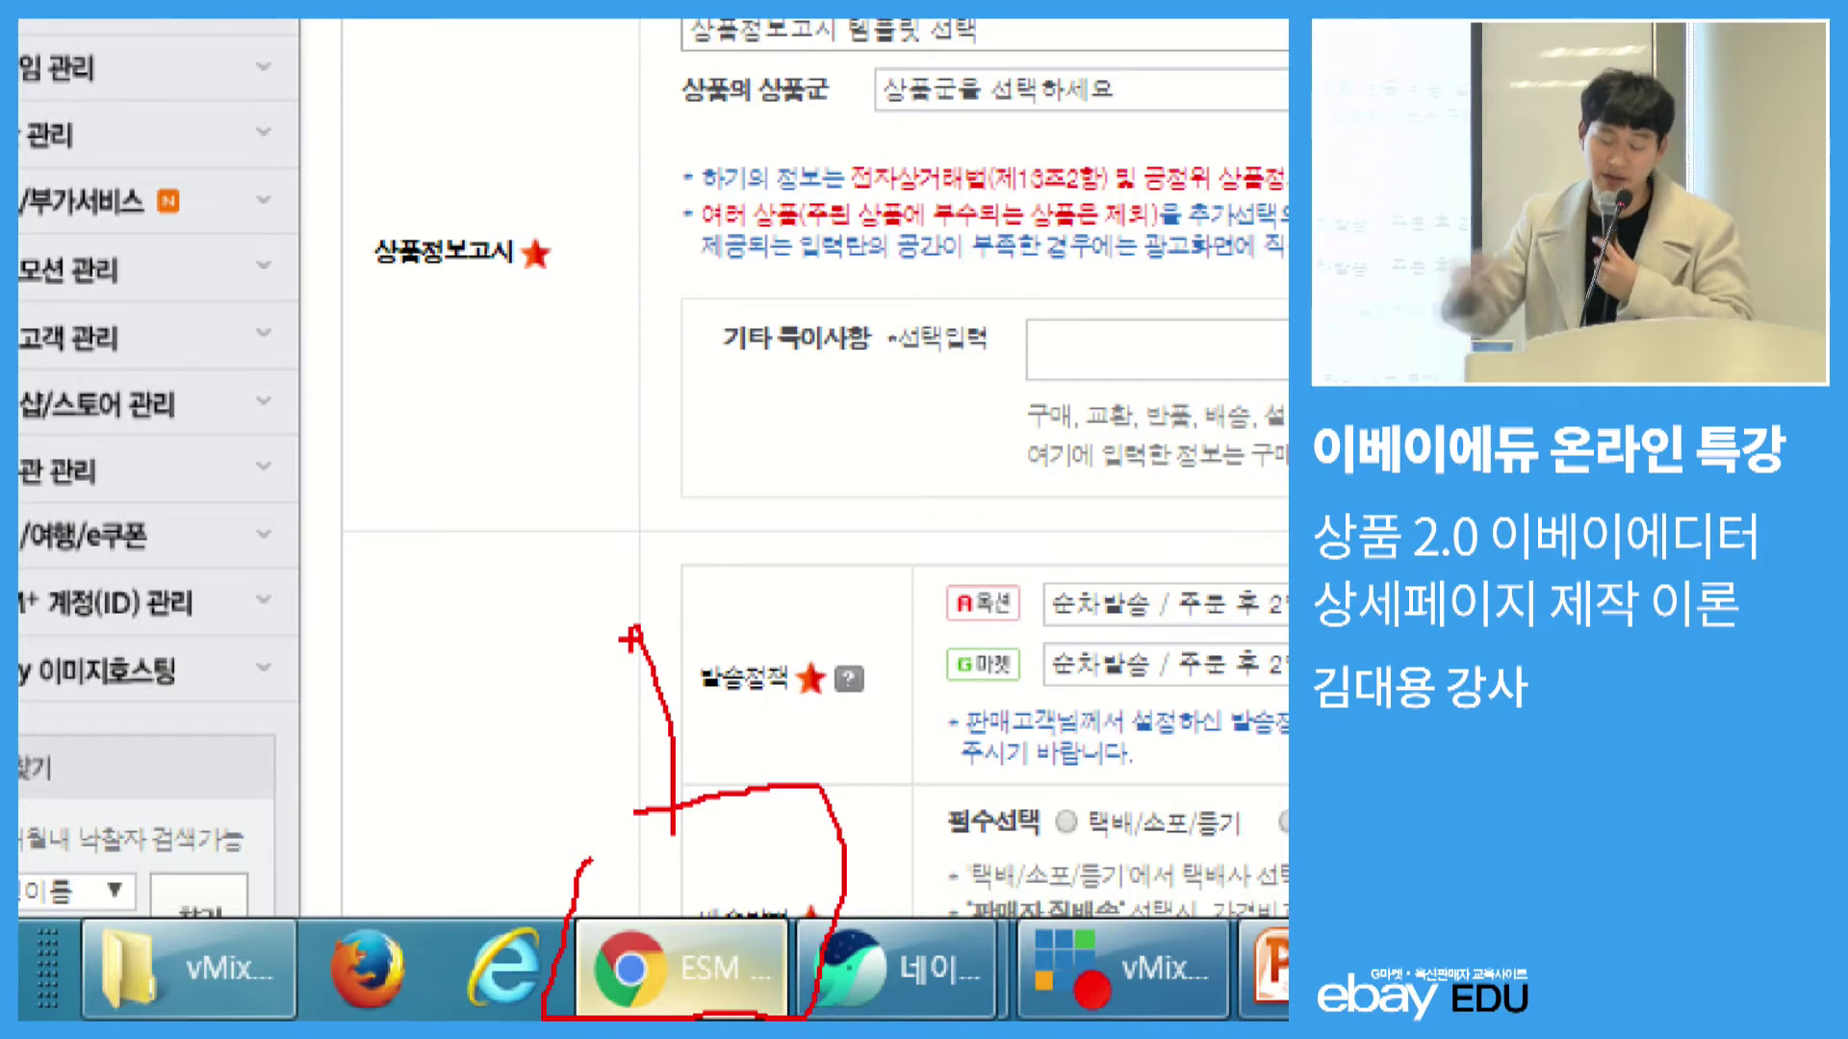
pyautogui.press('Escape')
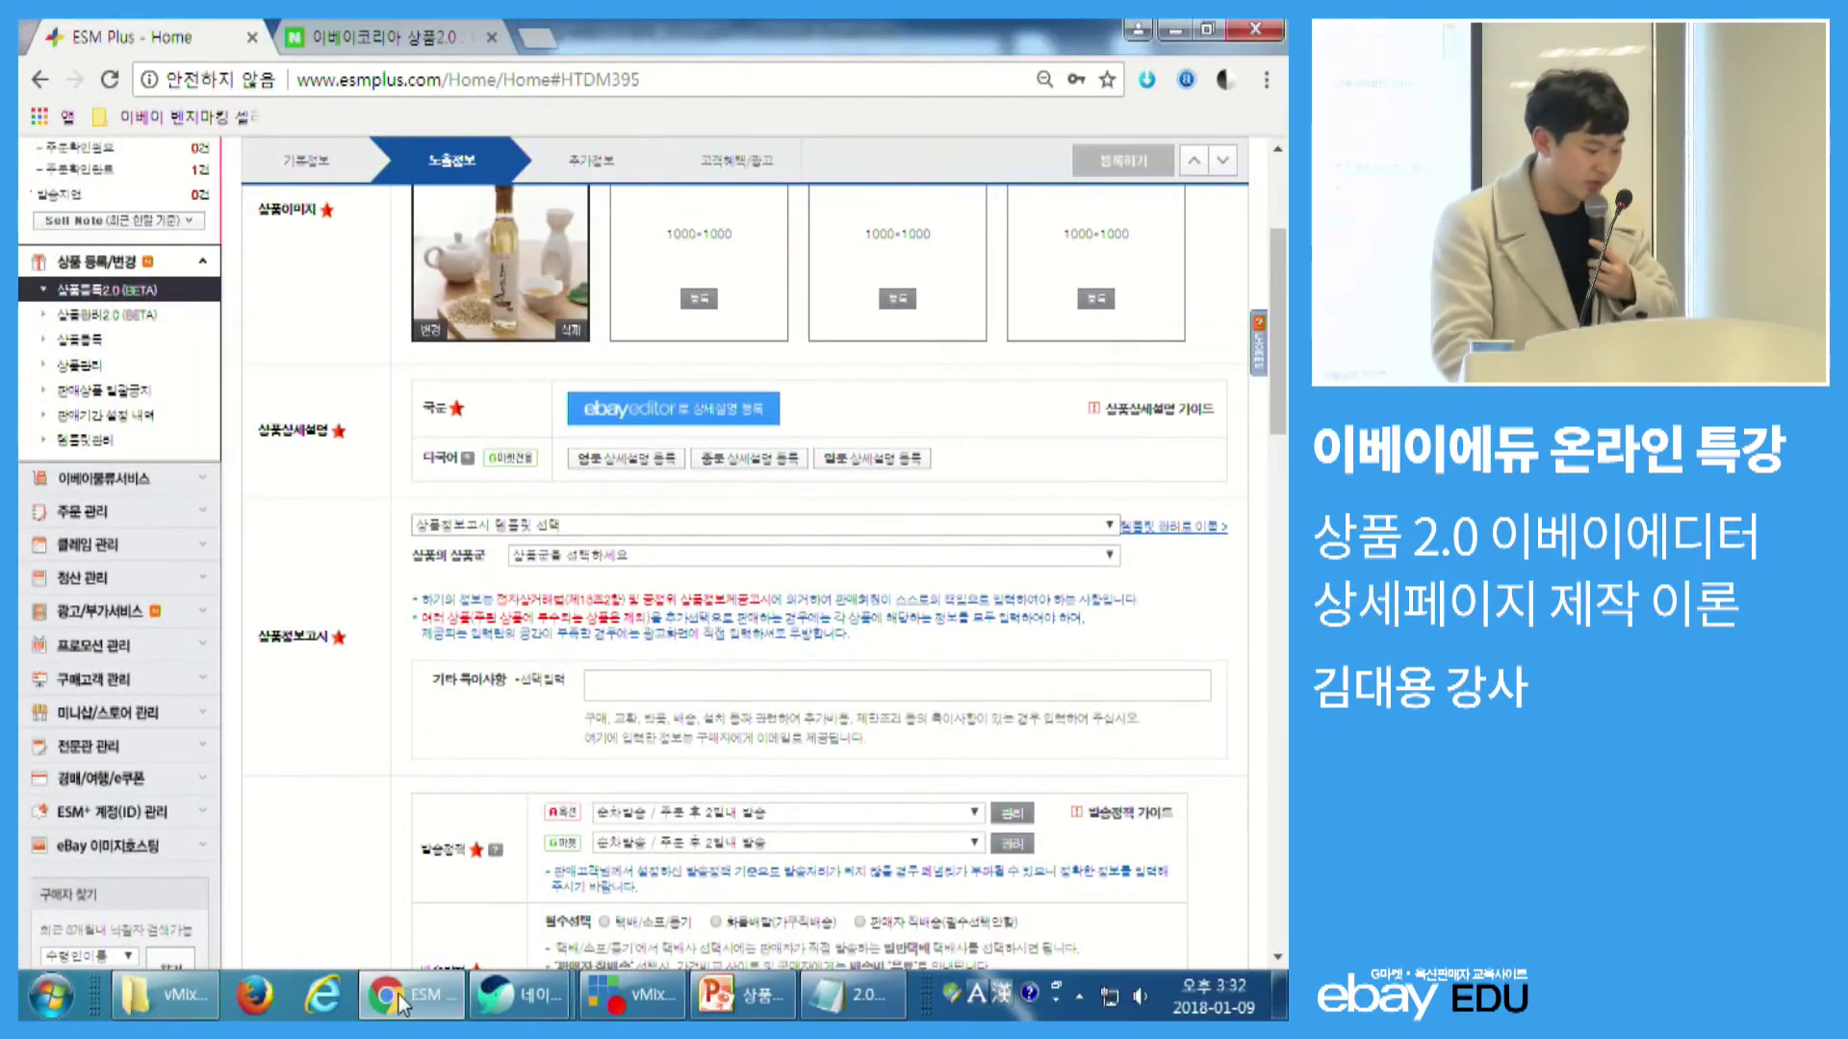
pyautogui.click(683, 423)
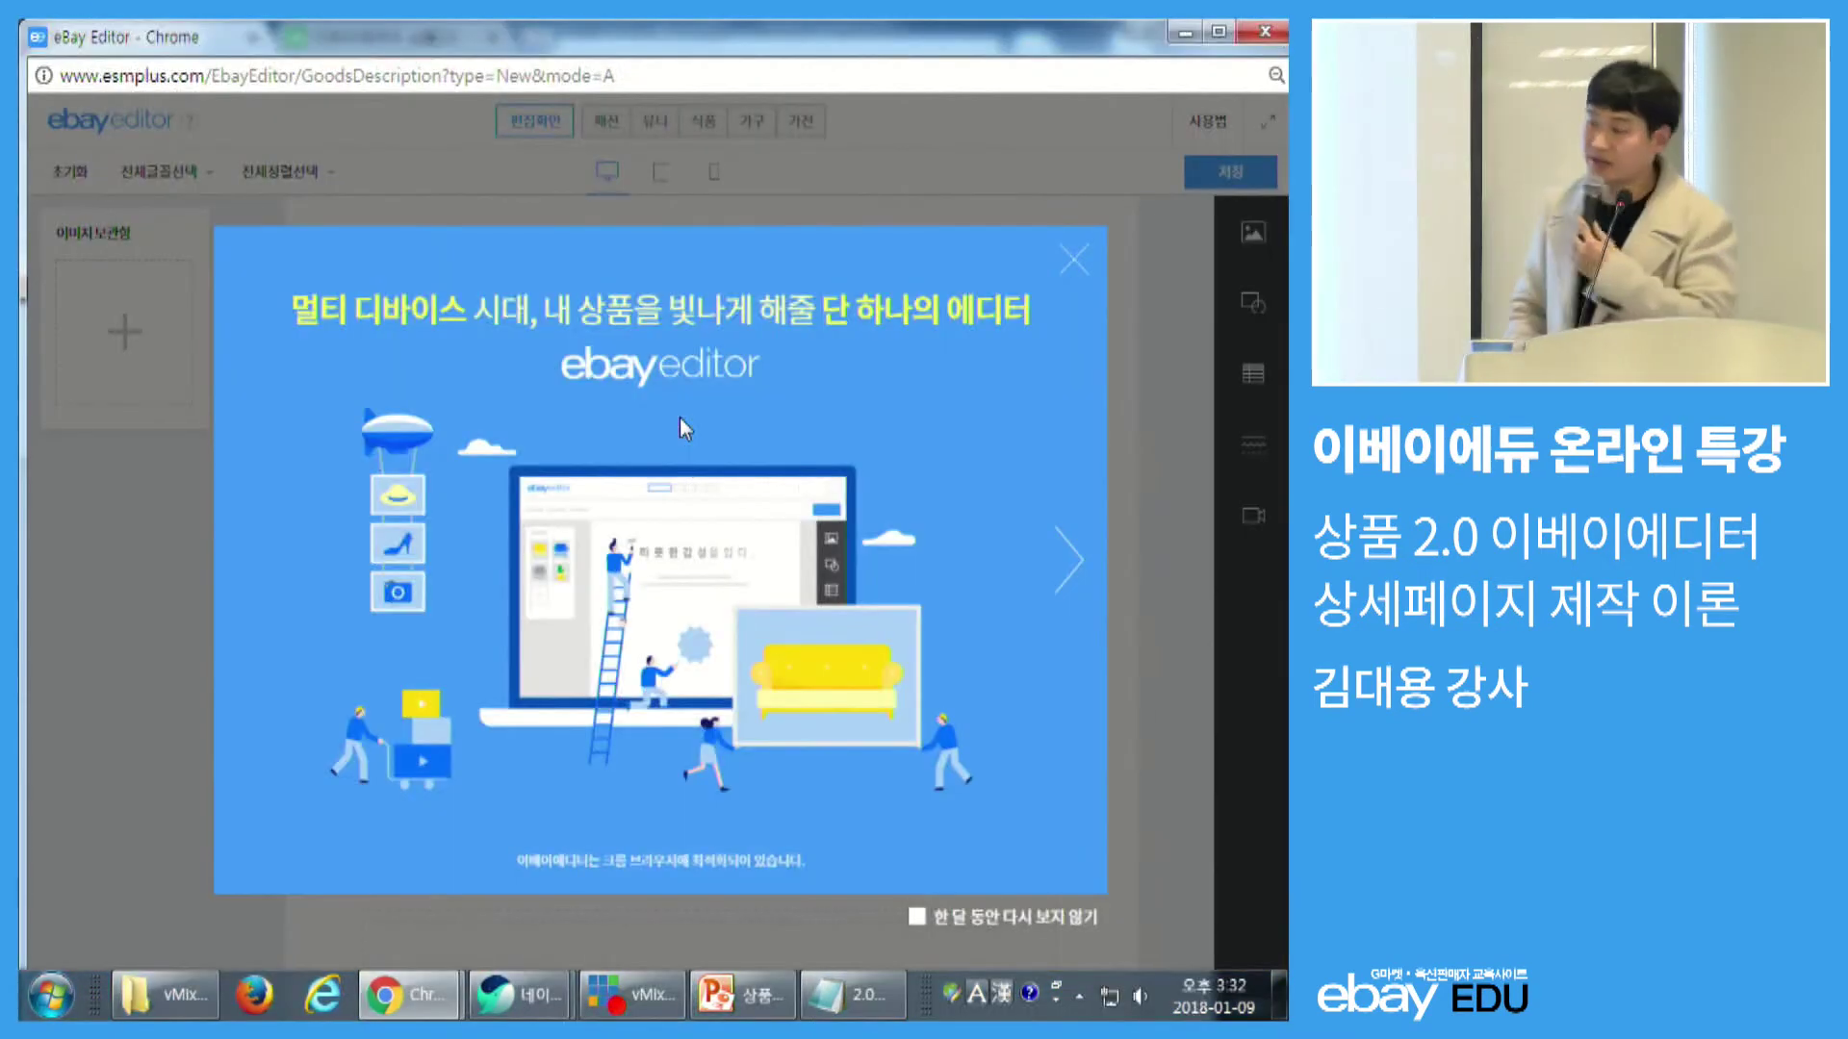
# - Dismiss the intro pop-up and look over the starter page's image, shape, table, line and video placeholder blocks
pyautogui.click(1074, 259)
pyautogui.write('상품 설명 글자를 입력해')
pyautogui.write('고 드래그하면 메뉴를 볼 수 있습니다.')
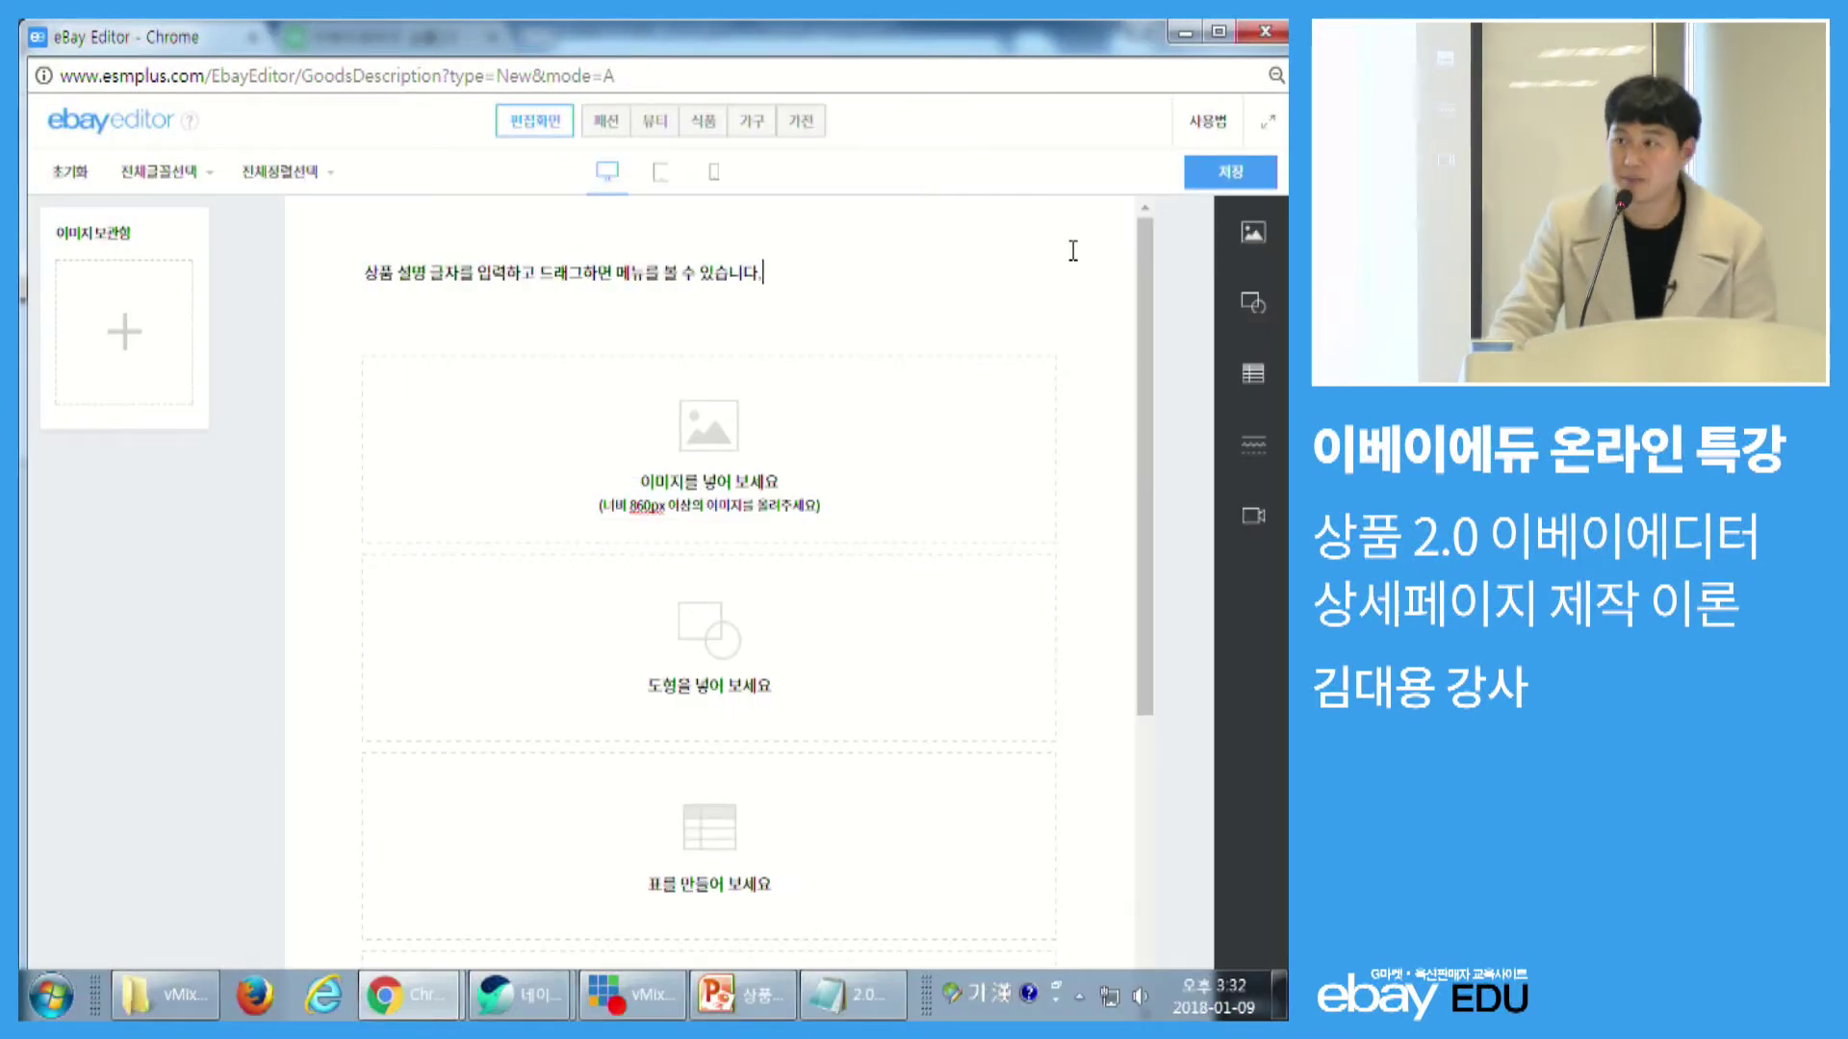
pyautogui.hotkey('ctrl', 'a')
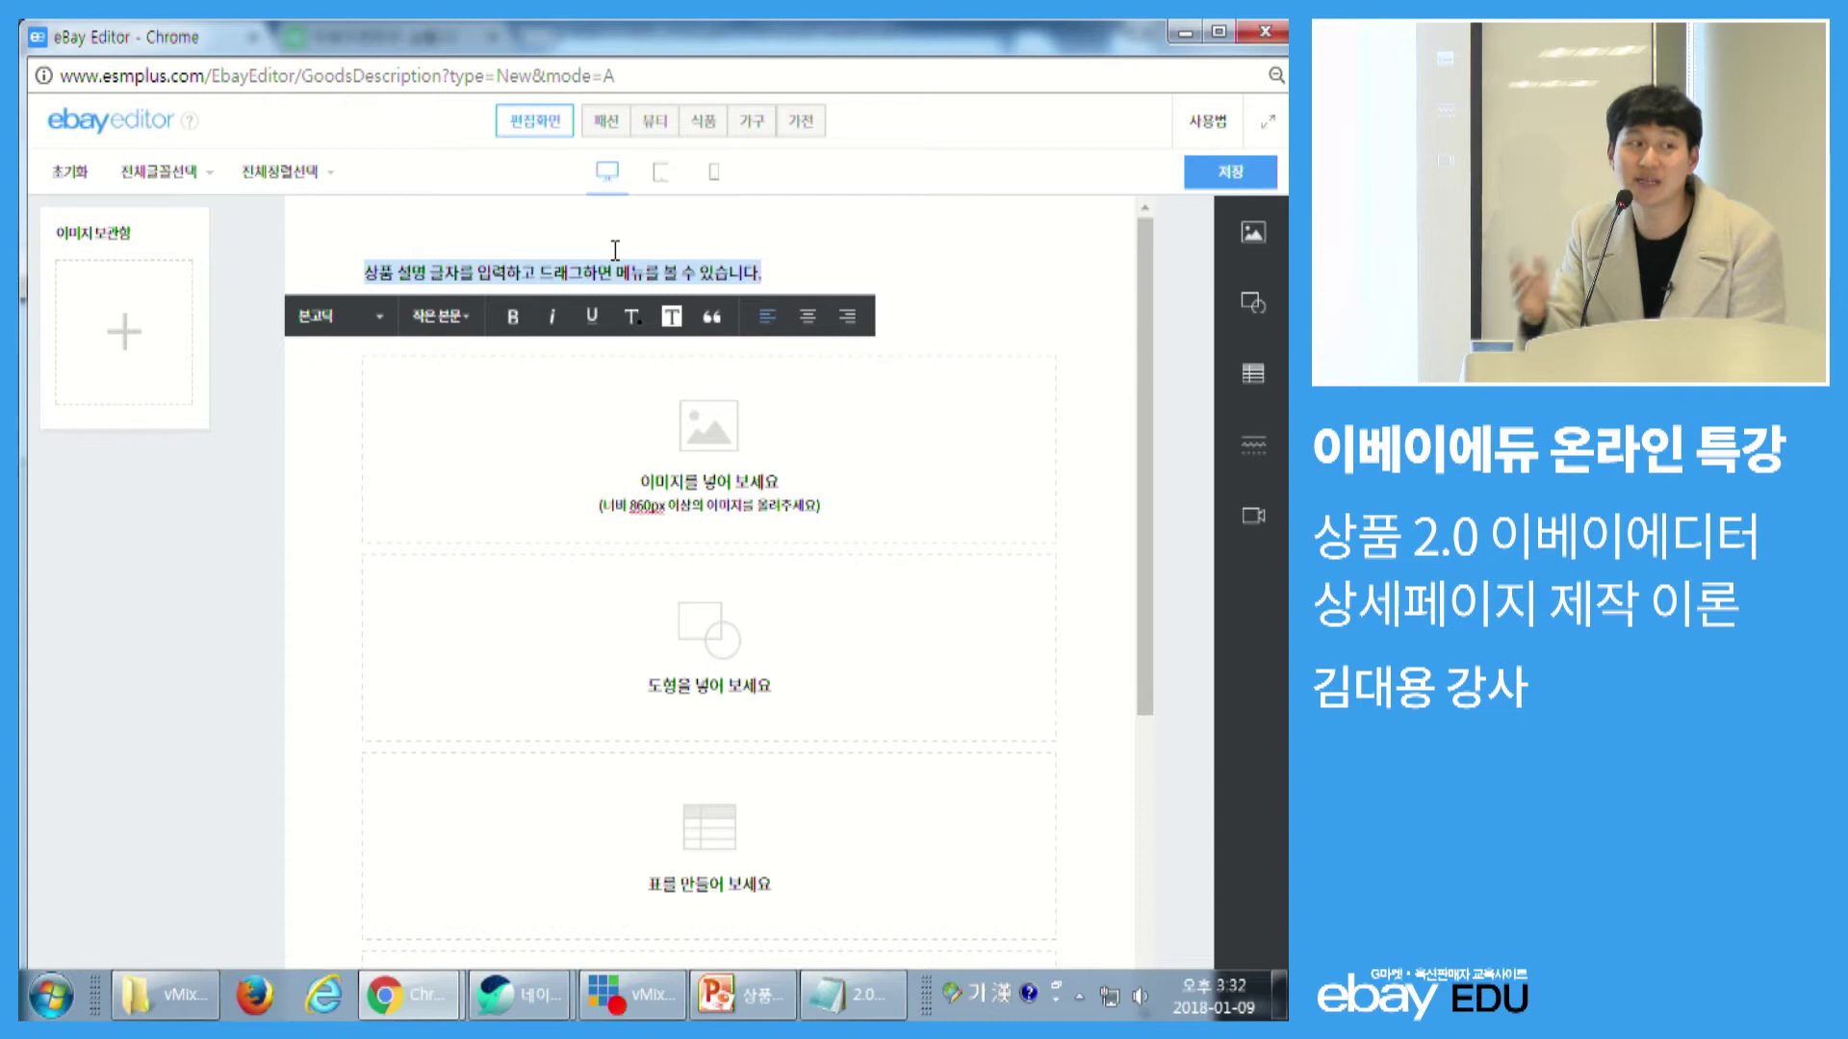
pyautogui.moveTo(1018, 414)
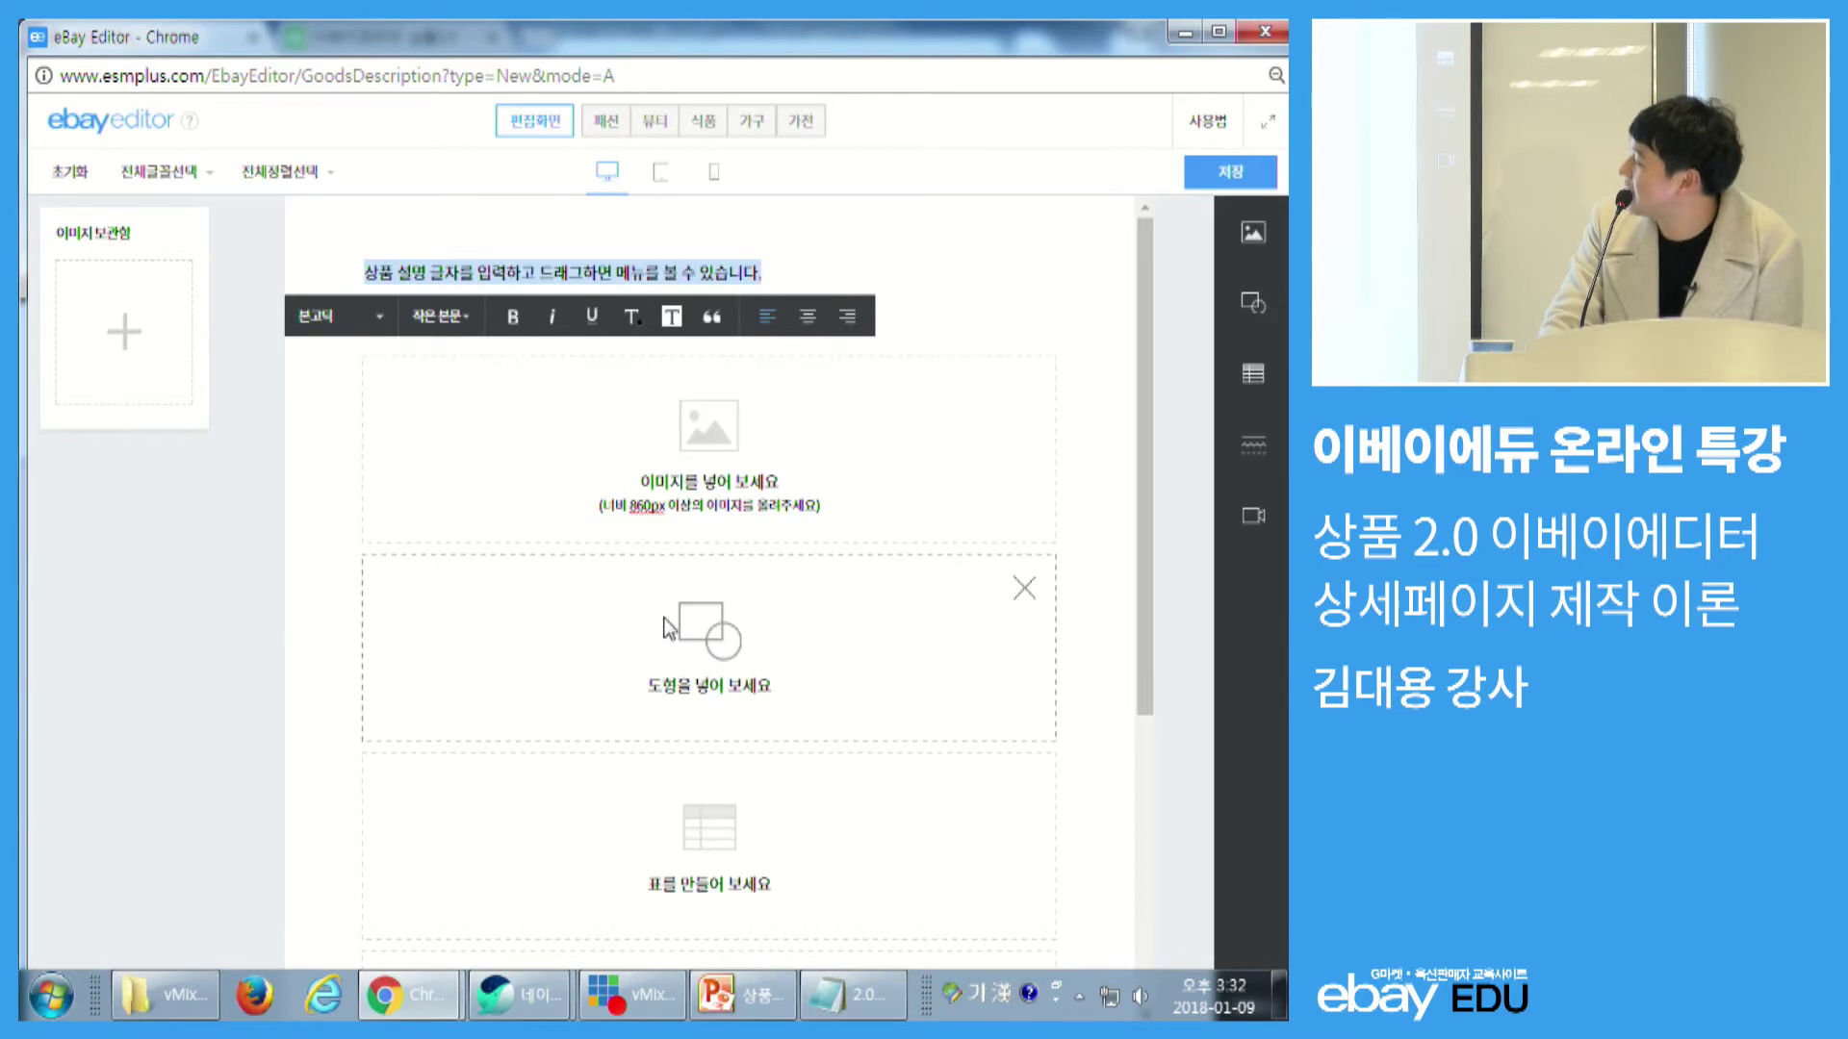
pyautogui.scroll(-1, 669, 618)
pyautogui.scroll(-2, 669, 618)
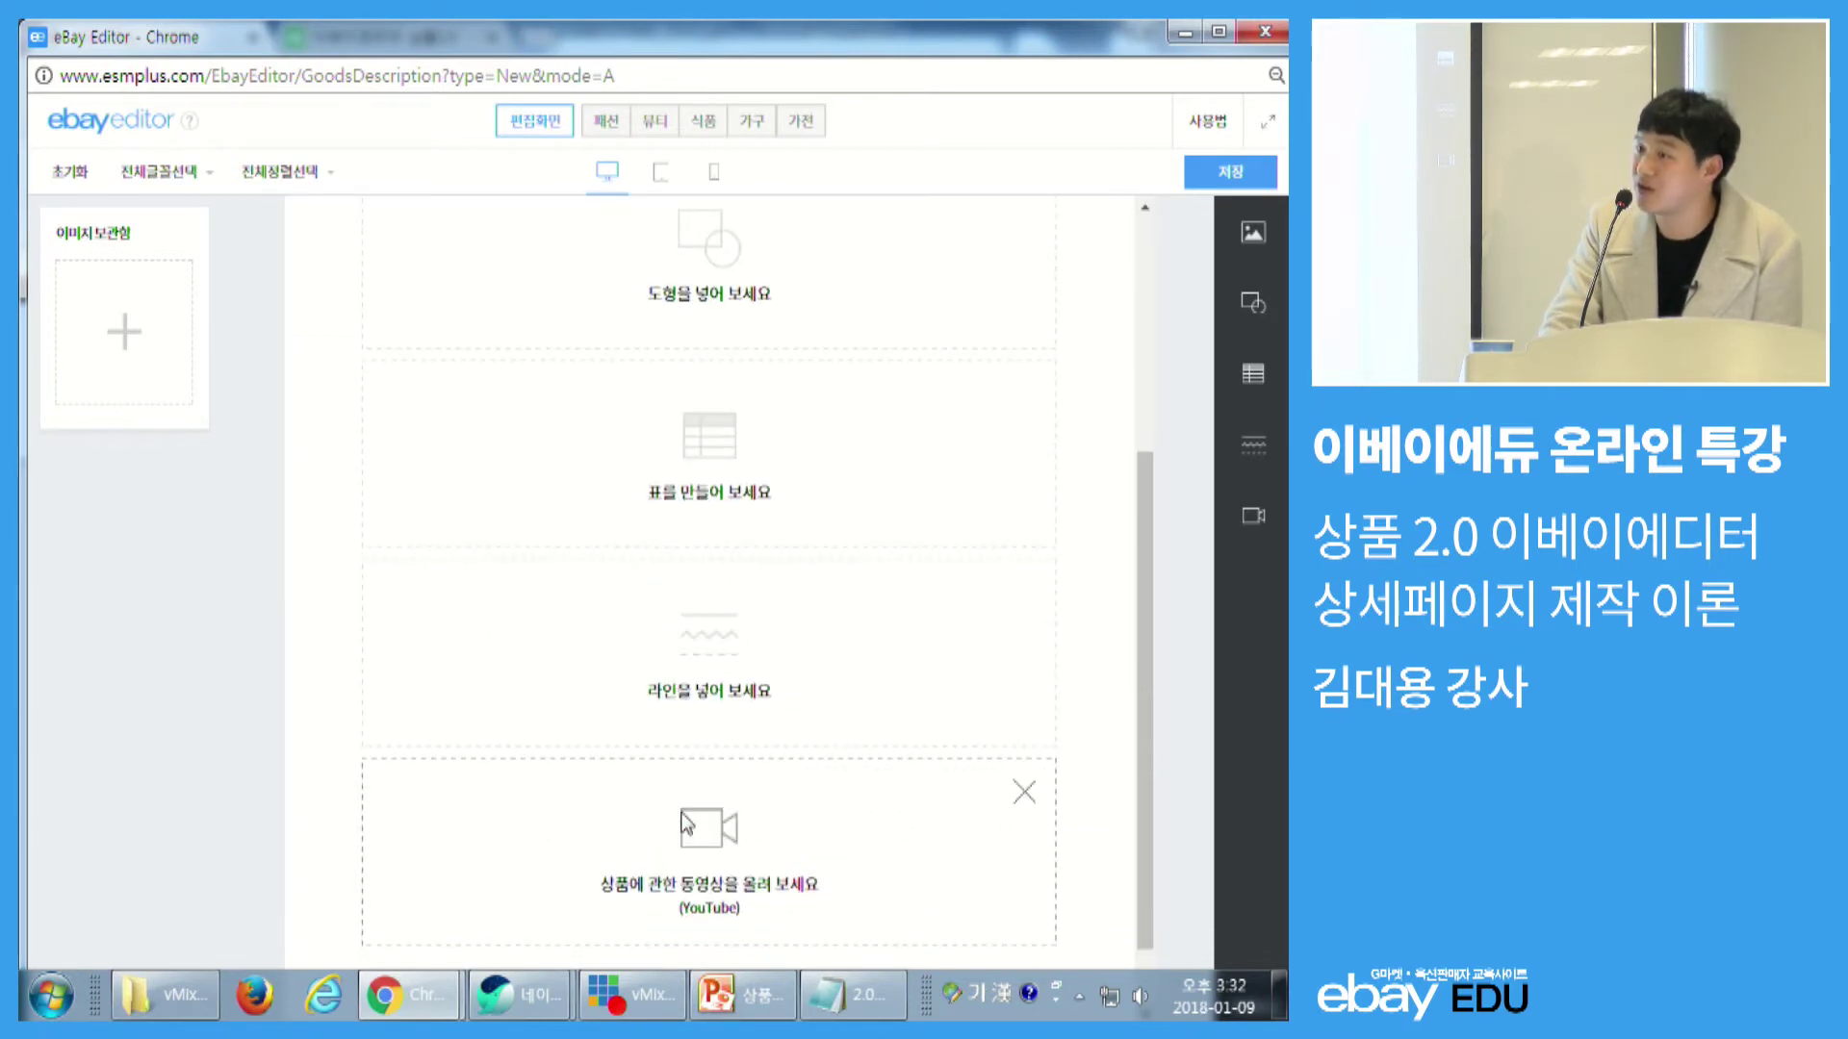
pyautogui.scroll(3, 685, 823)
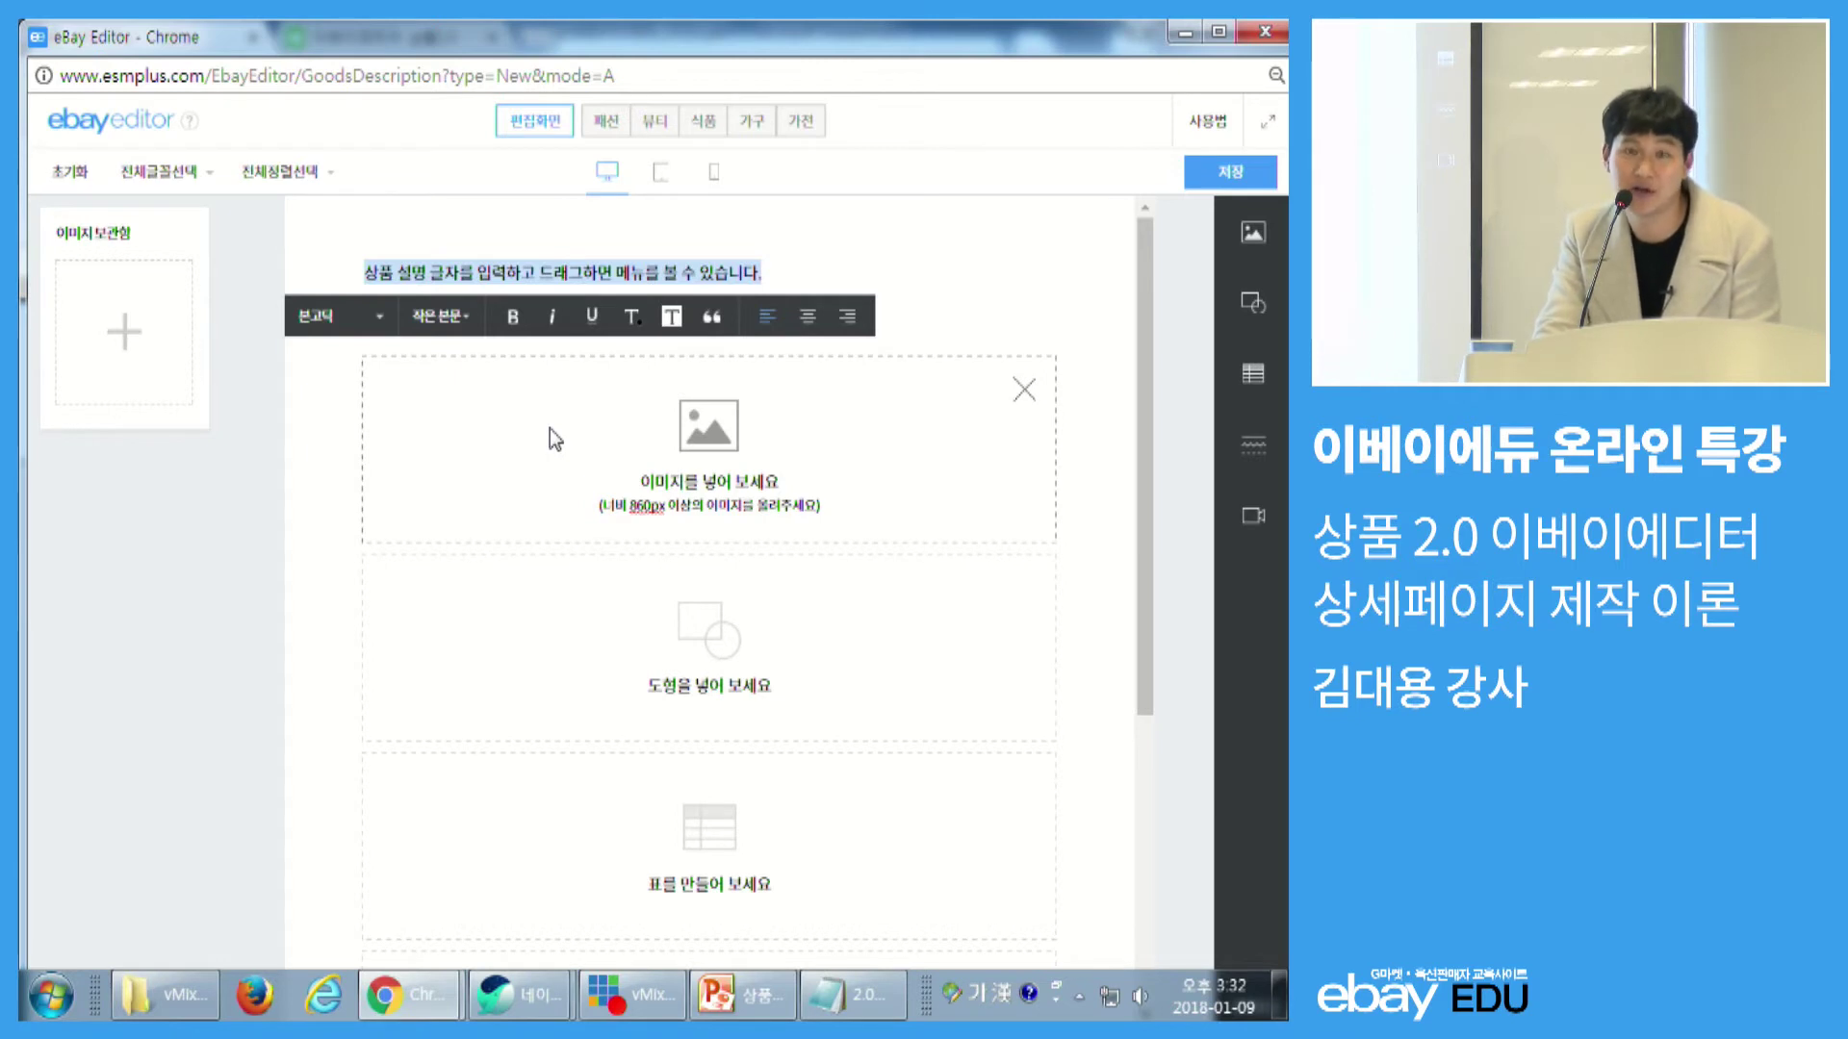
# - Remove the image, shape, table, line and video placeholder blocks and the selected guide sentence from the page
pyautogui.click(1023, 391)
pyautogui.click(1024, 392)
pyautogui.click(1023, 391)
pyautogui.click(1023, 391)
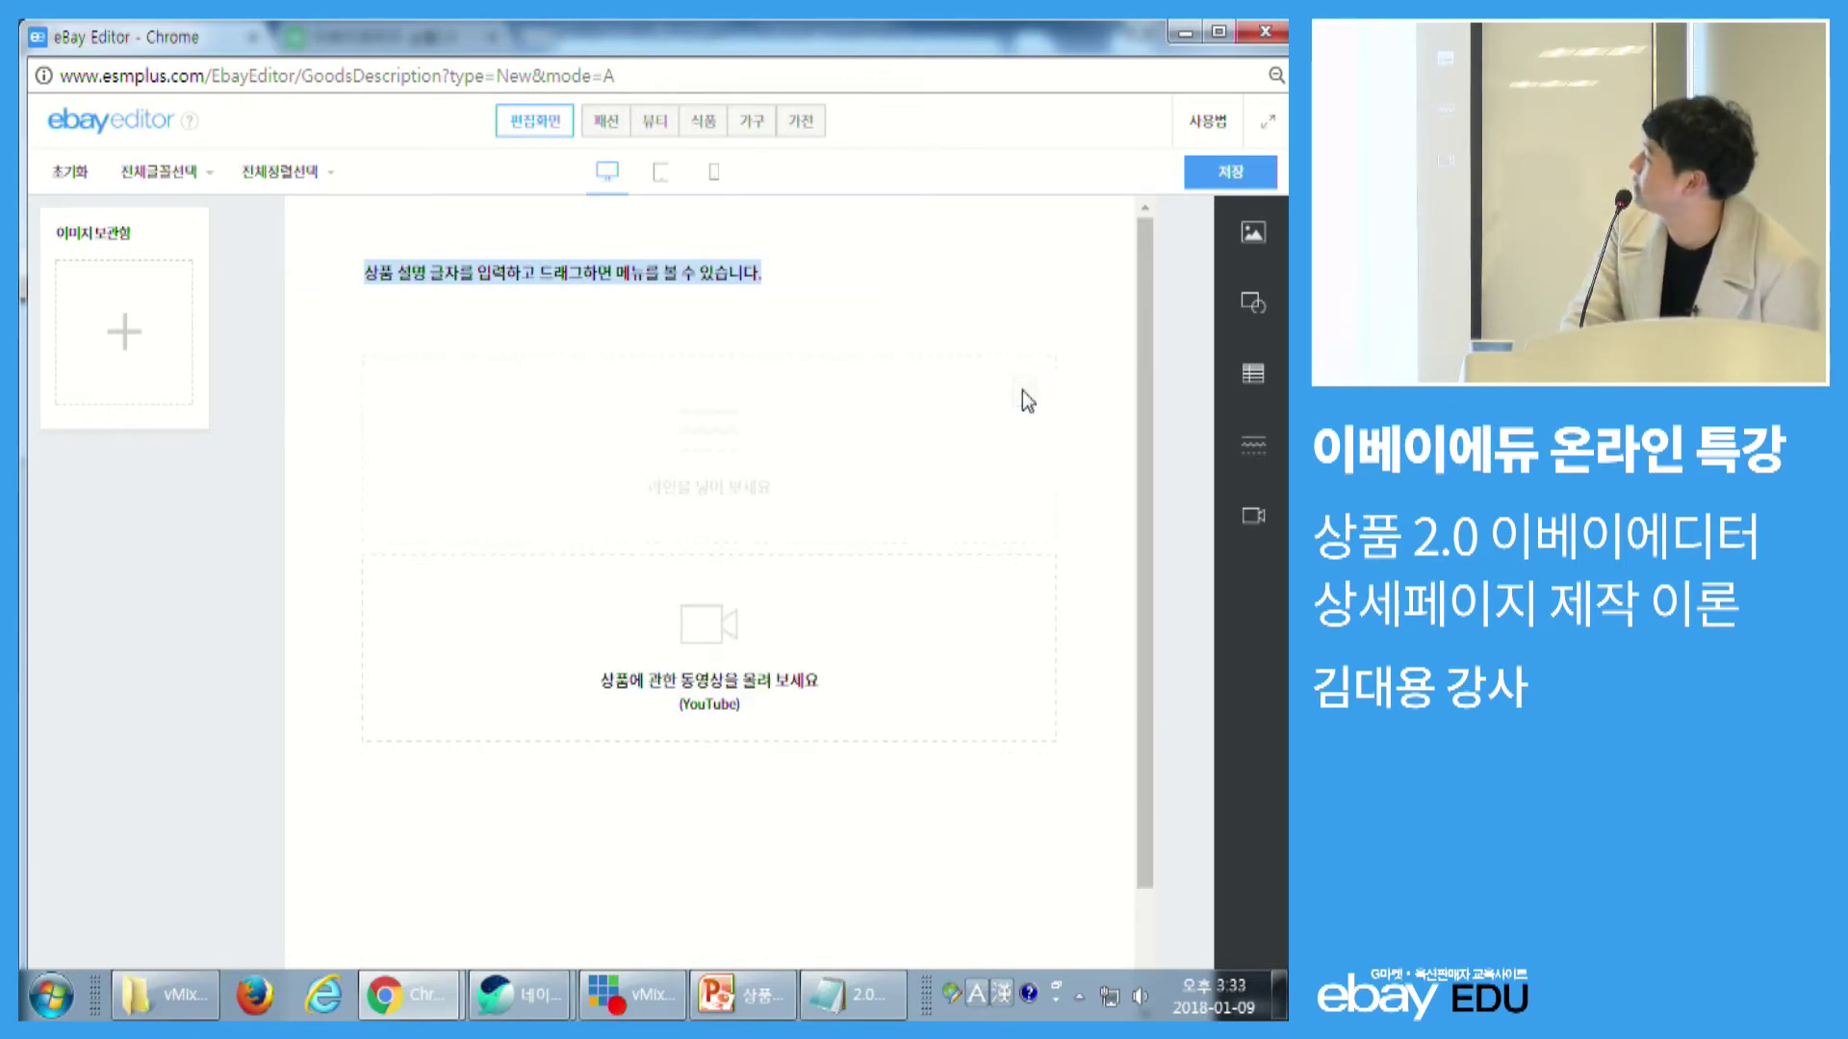
pyautogui.click(1024, 396)
pyautogui.press('Delete')
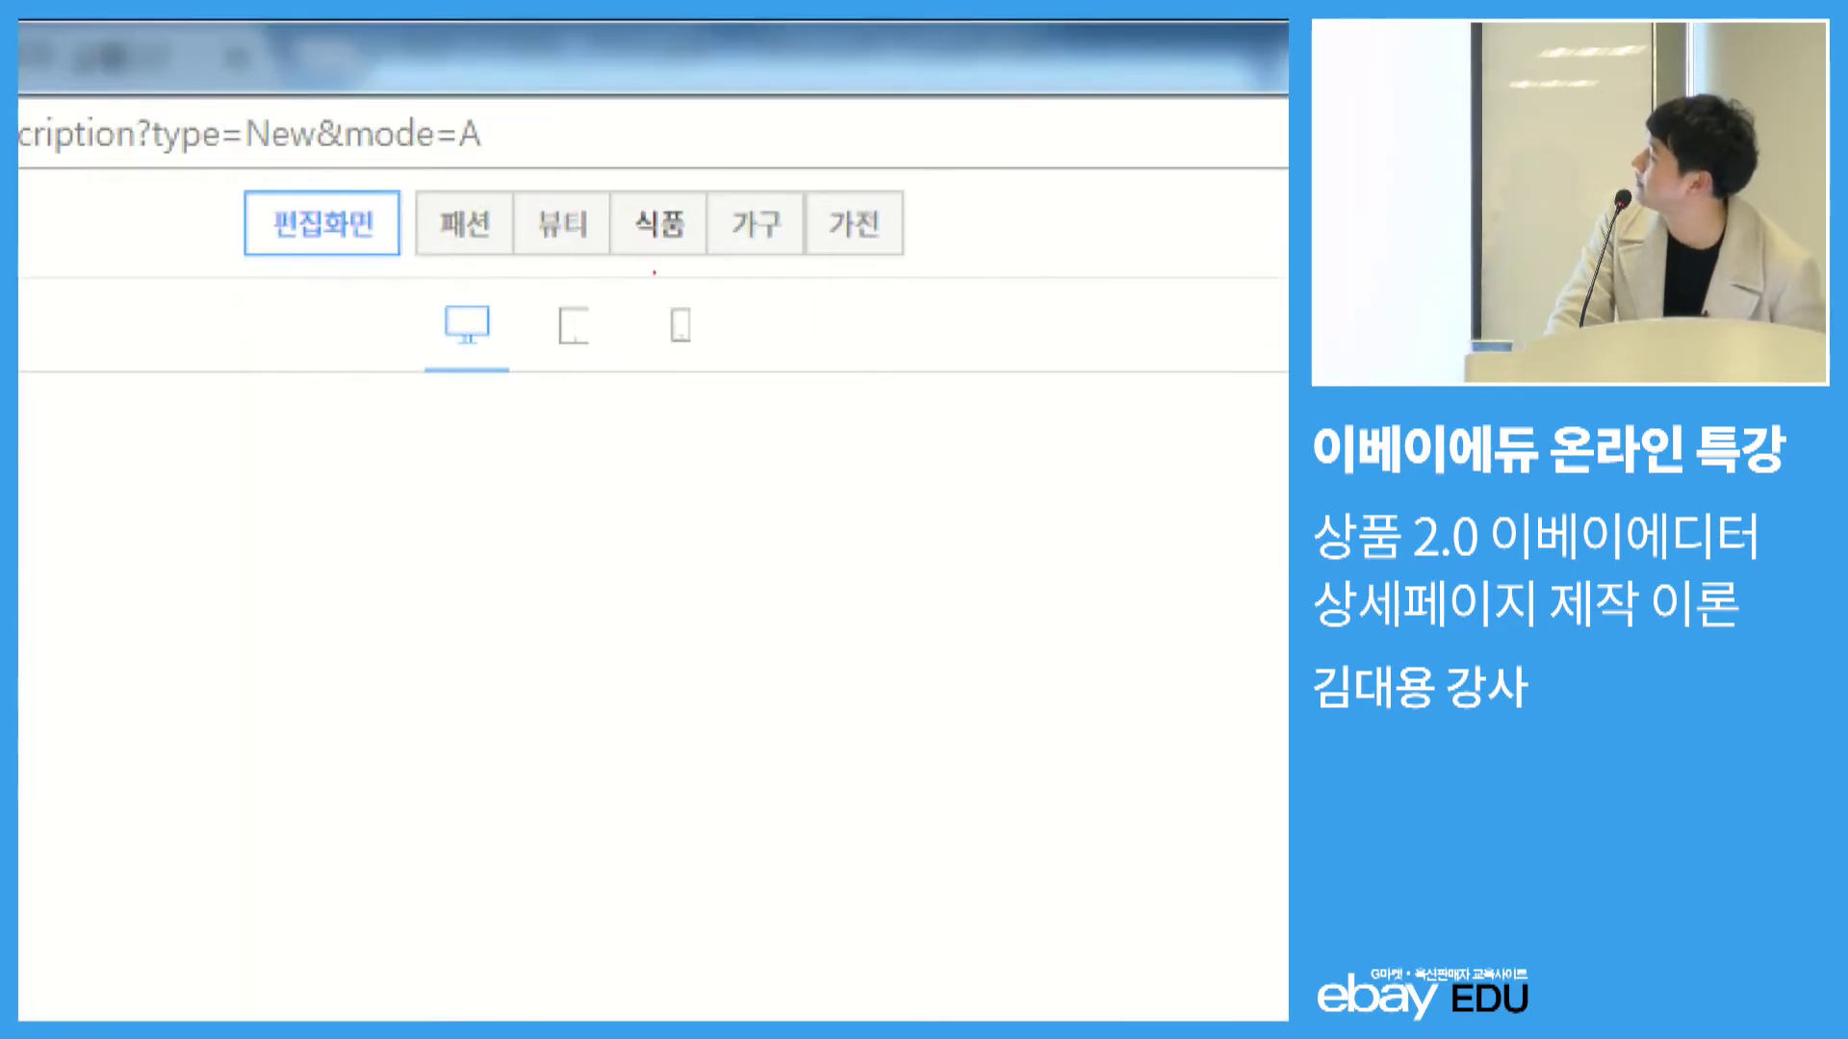
pyautogui.moveTo(382, 159)
pyautogui.mouseDown()
pyautogui.moveTo(904, 322)
pyautogui.moveTo(963, 263)
pyautogui.moveTo(963, 354)
pyautogui.mouseUp()
pyautogui.moveTo(775, 274); pyautogui.dragTo(739, 427)
pyautogui.moveTo(667, 282); pyautogui.dragTo(602, 413)
pyautogui.moveTo(500, 300)
pyautogui.mouseDown()
pyautogui.moveTo(470, 393)
pyautogui.moveTo(394, 449)
pyautogui.mouseUp()
pyautogui.moveTo(347, 317); pyautogui.dragTo(134, 385)
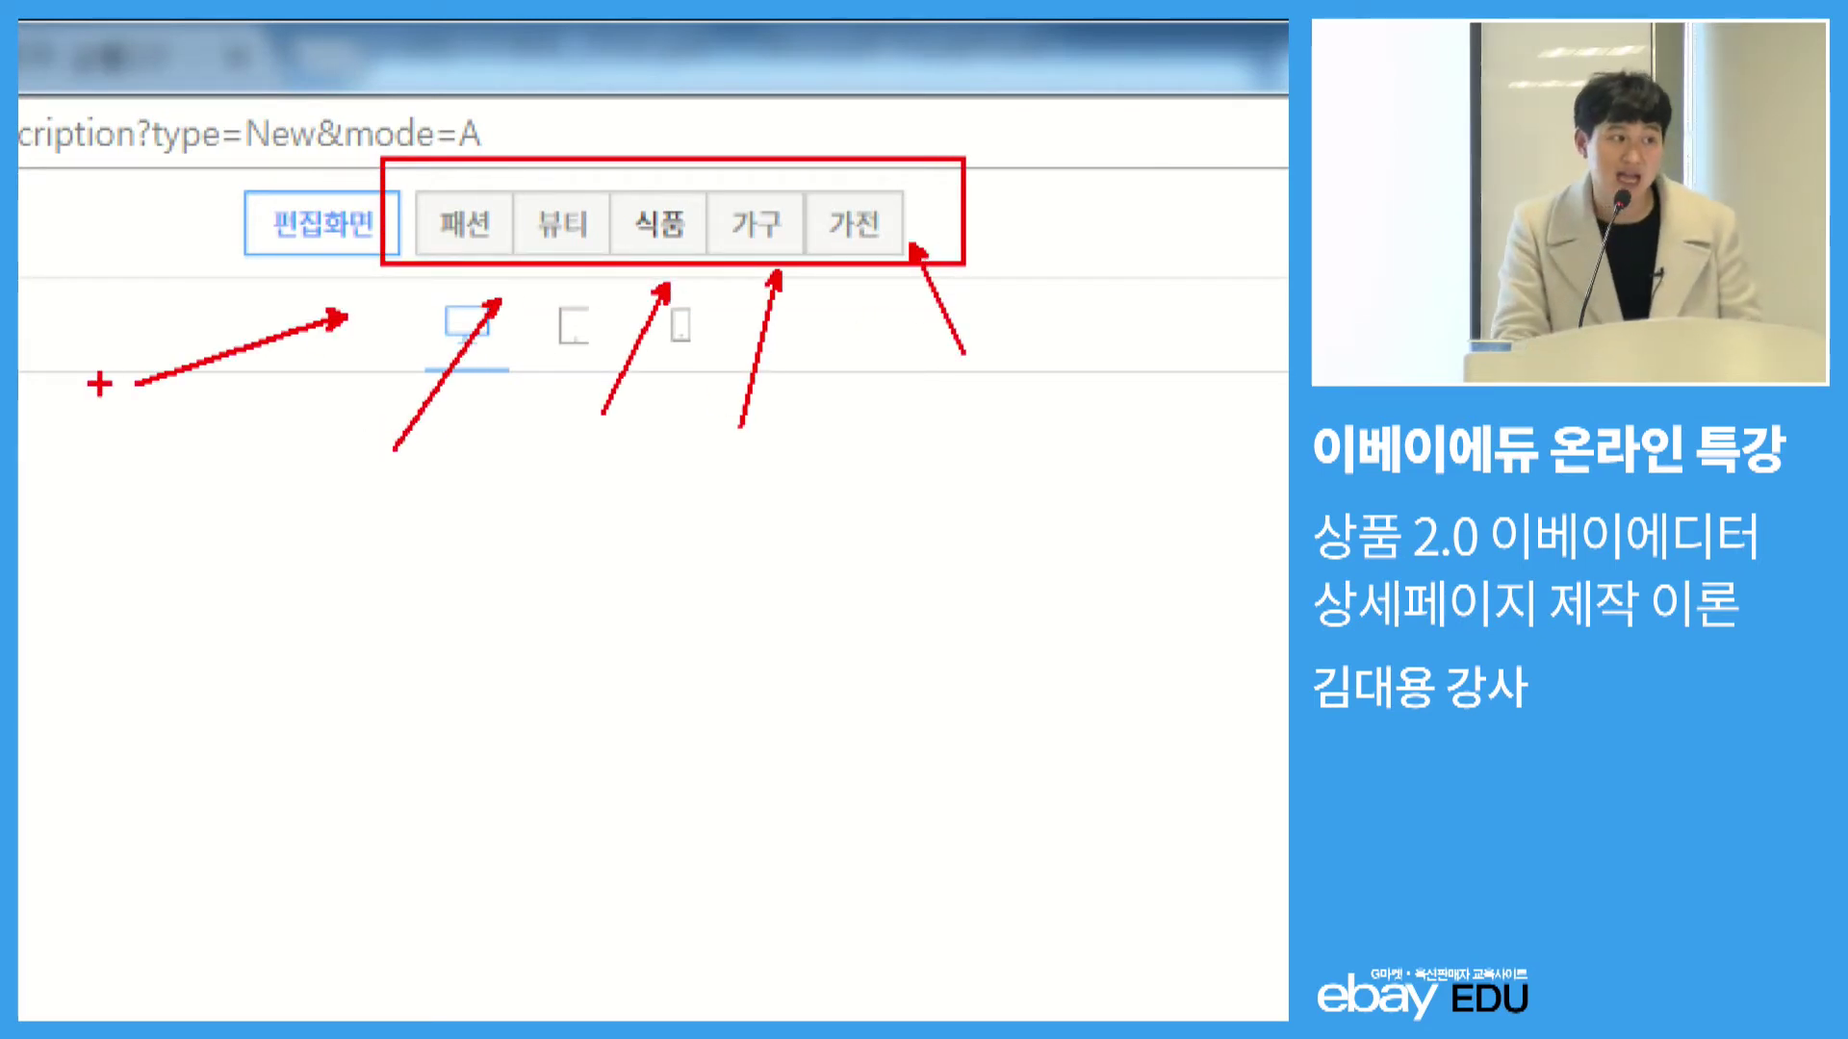
pyautogui.press('Escape')
# - Browse the 패션, 뷰티, 식품, 가구 and 가전 sample detail pages to examine their layouts
pyautogui.click(612, 123)
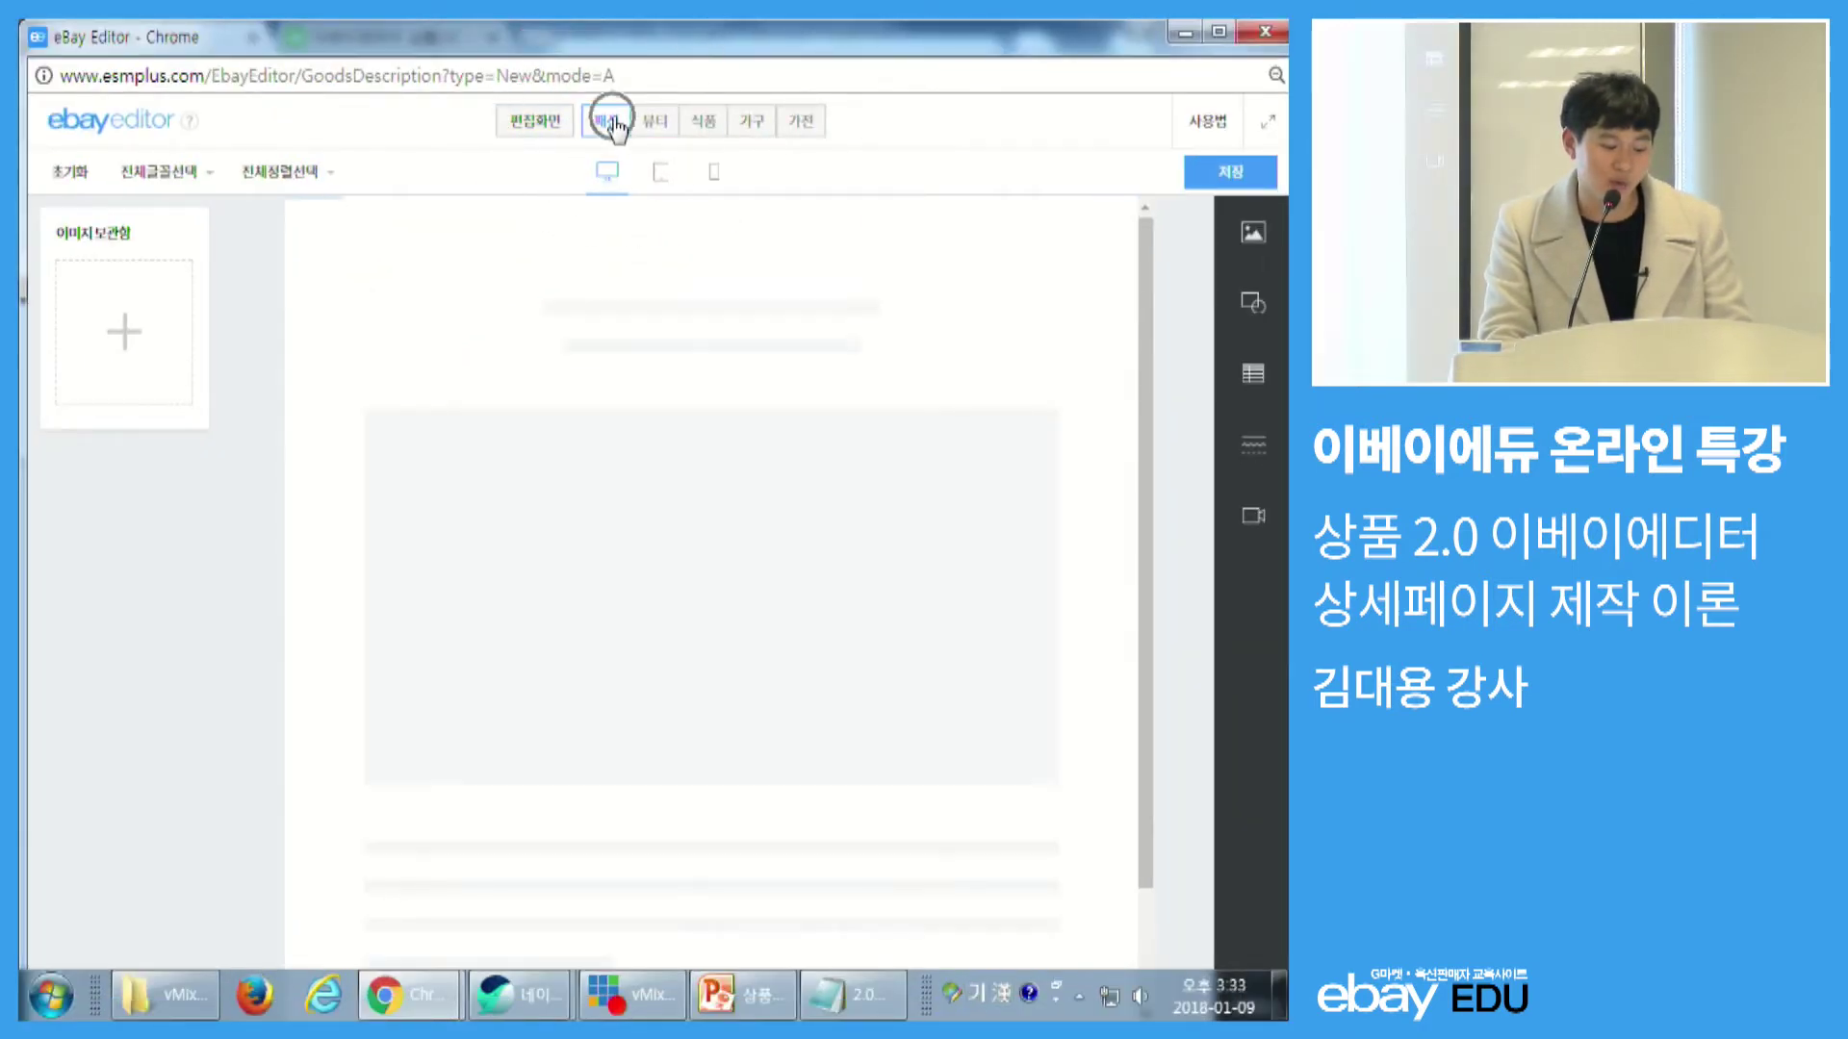
pyautogui.scroll(-7, 871, 395)
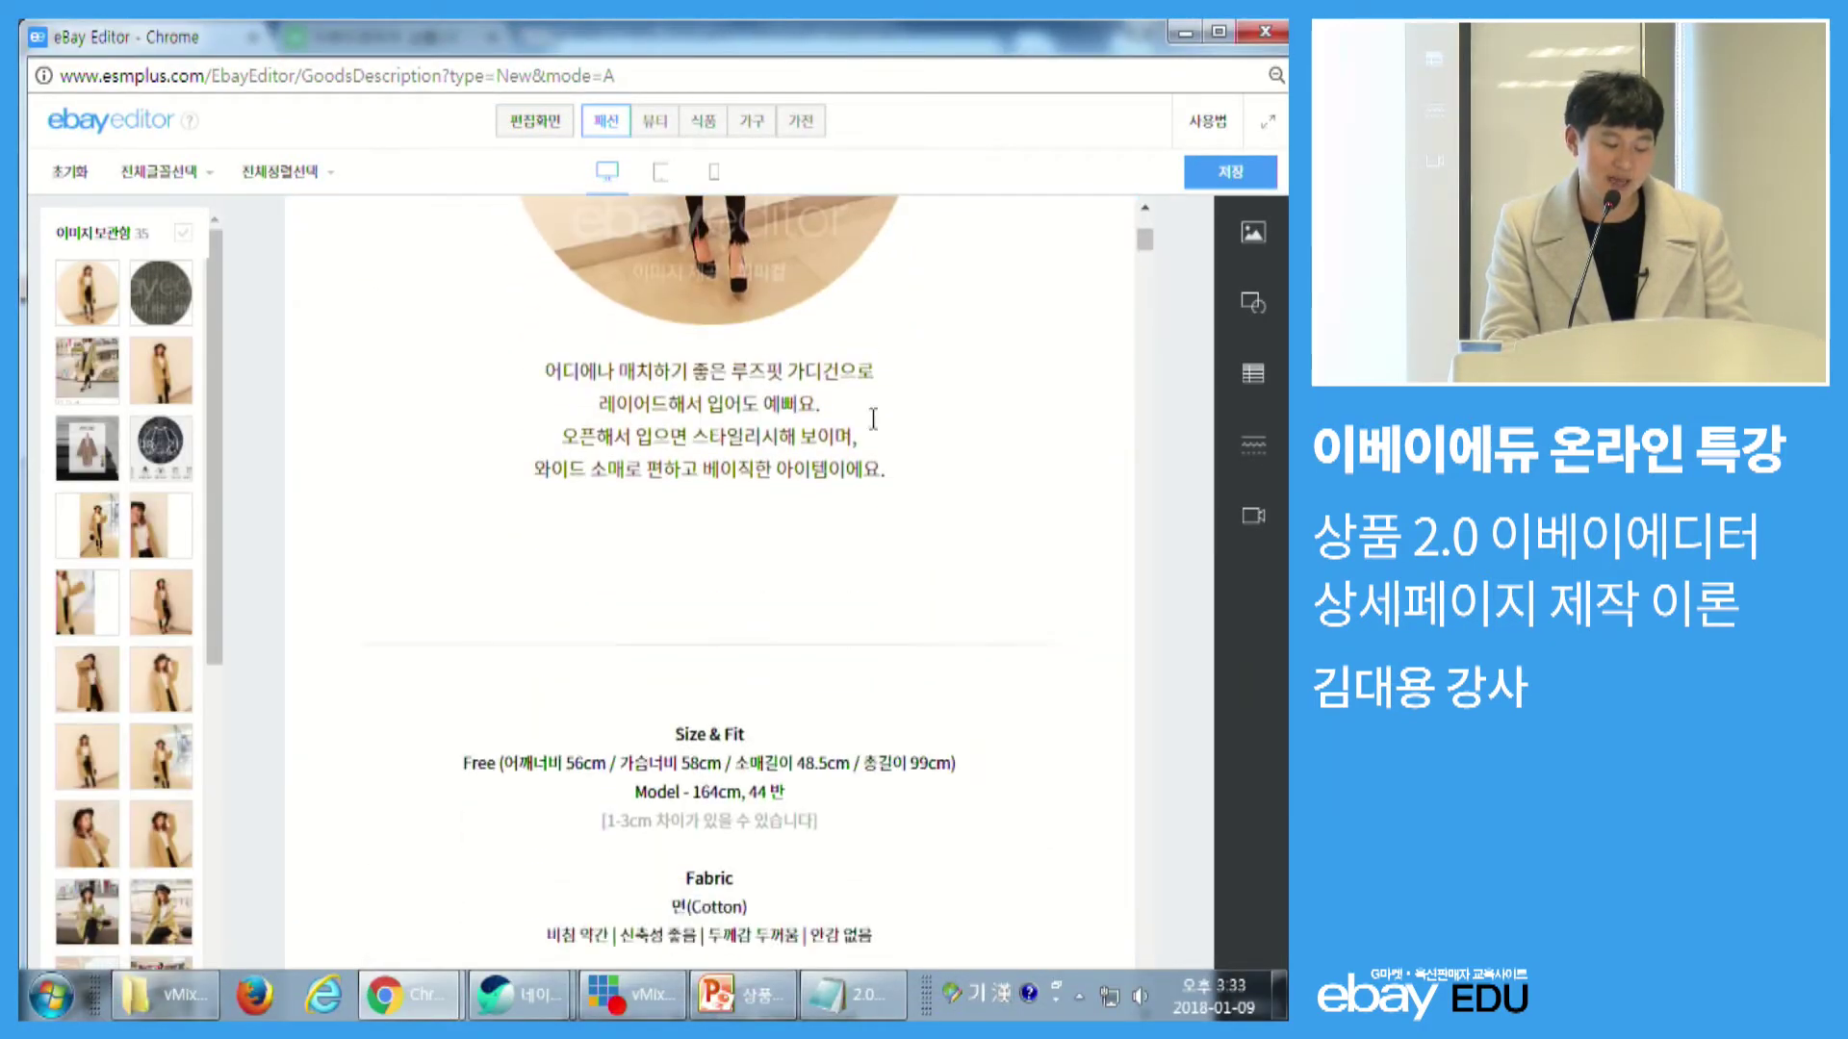
pyautogui.scroll(-5, 873, 420)
pyautogui.scroll(12, 874, 420)
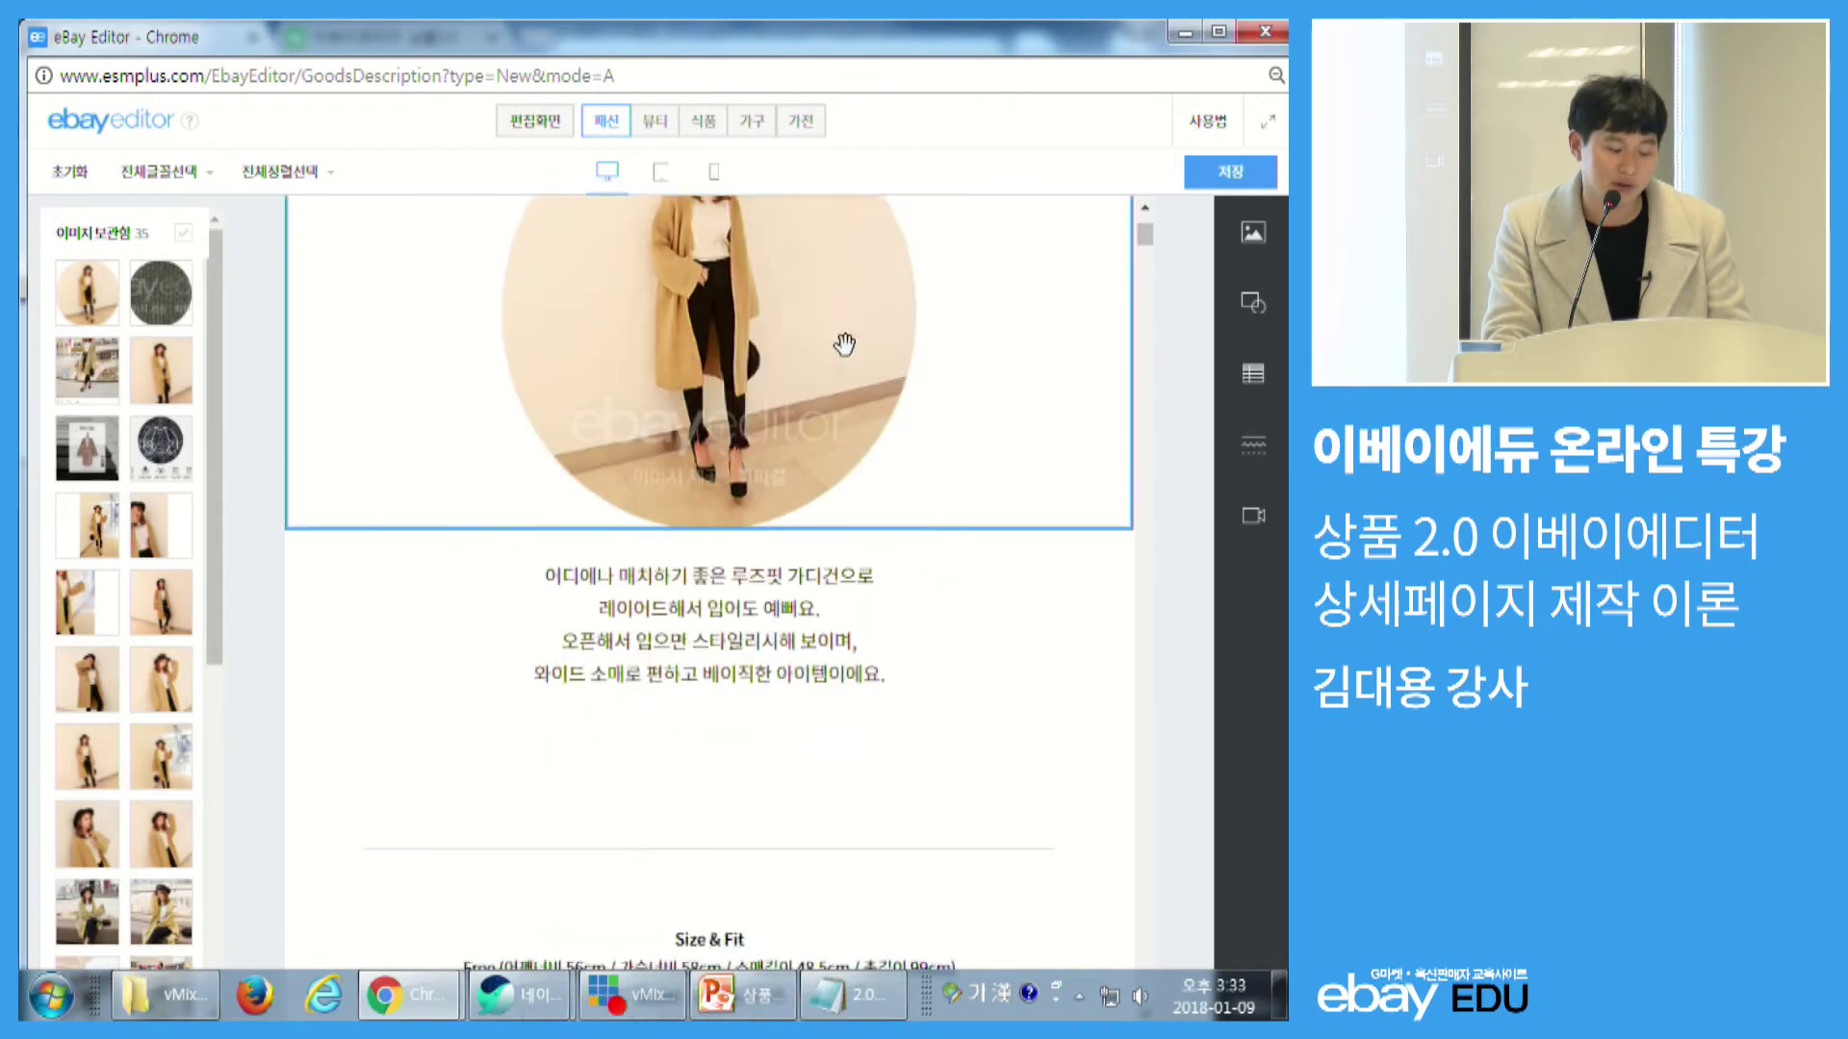
pyautogui.click(658, 121)
pyautogui.scroll(-5, 733, 419)
pyautogui.scroll(-8, 733, 418)
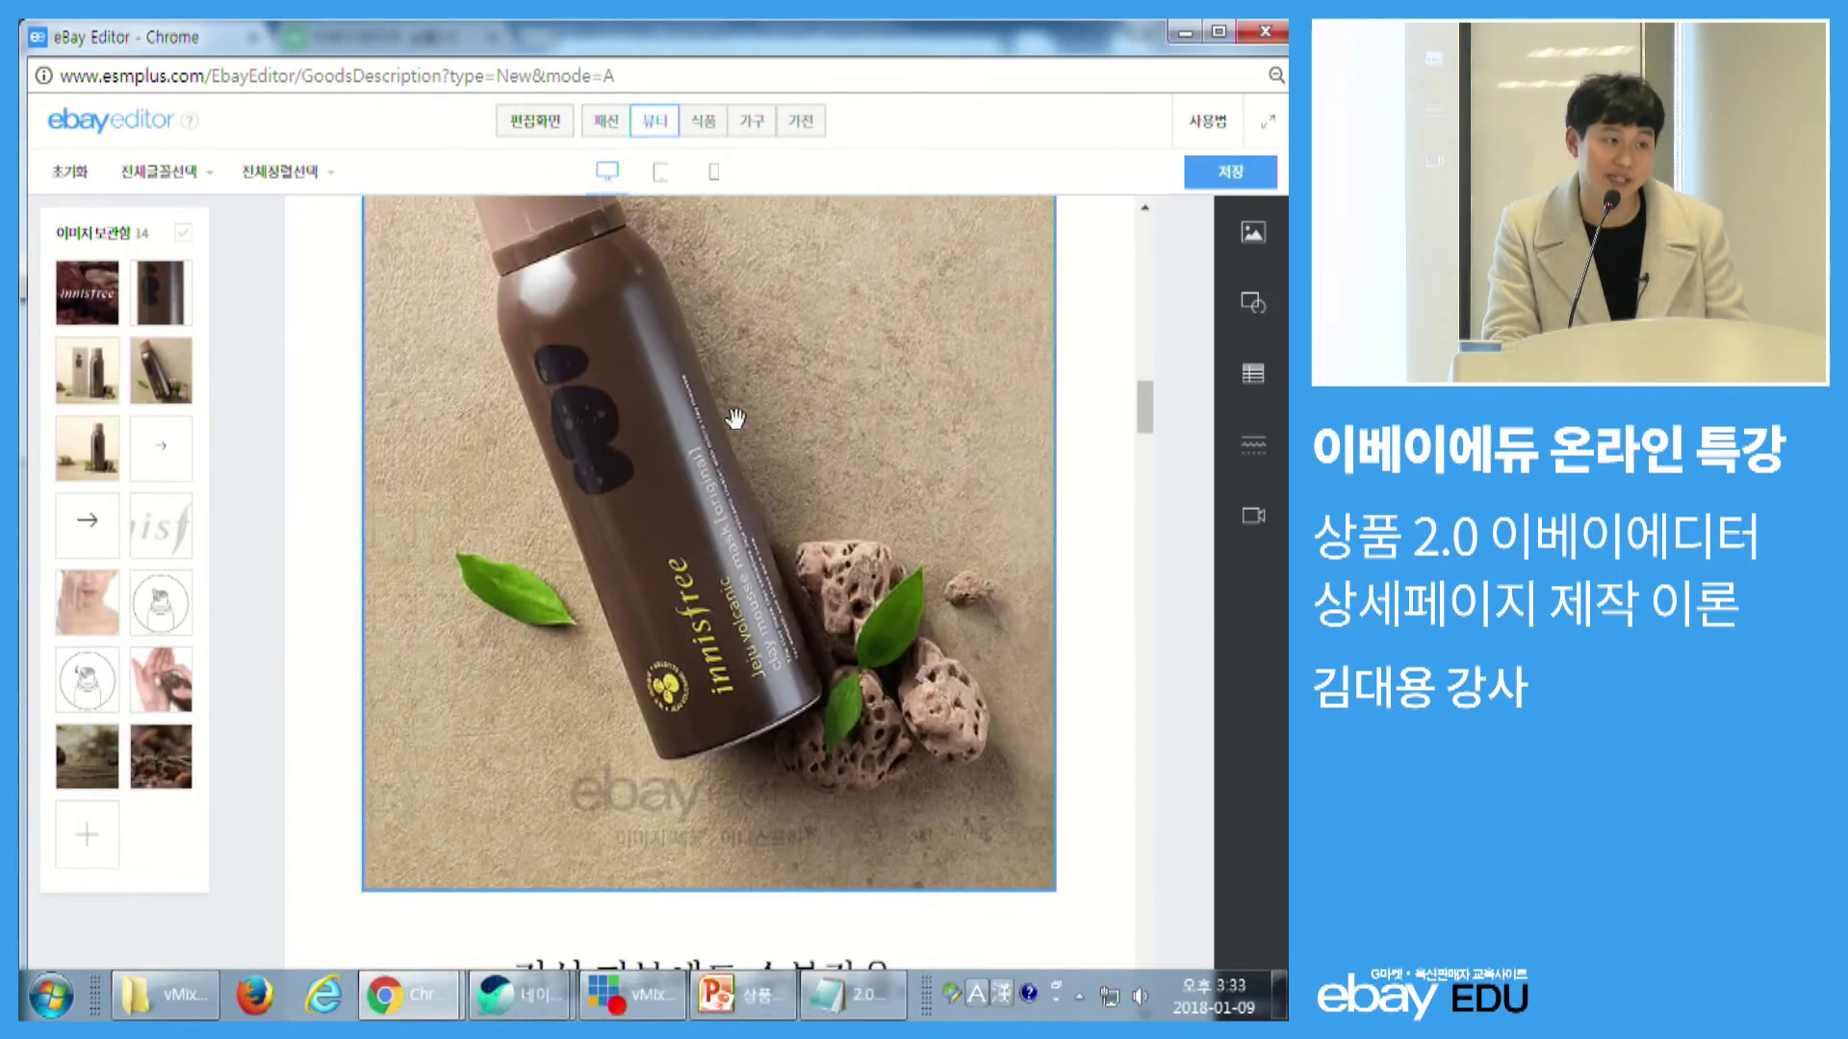
pyautogui.scroll(13, 737, 402)
pyautogui.click(704, 120)
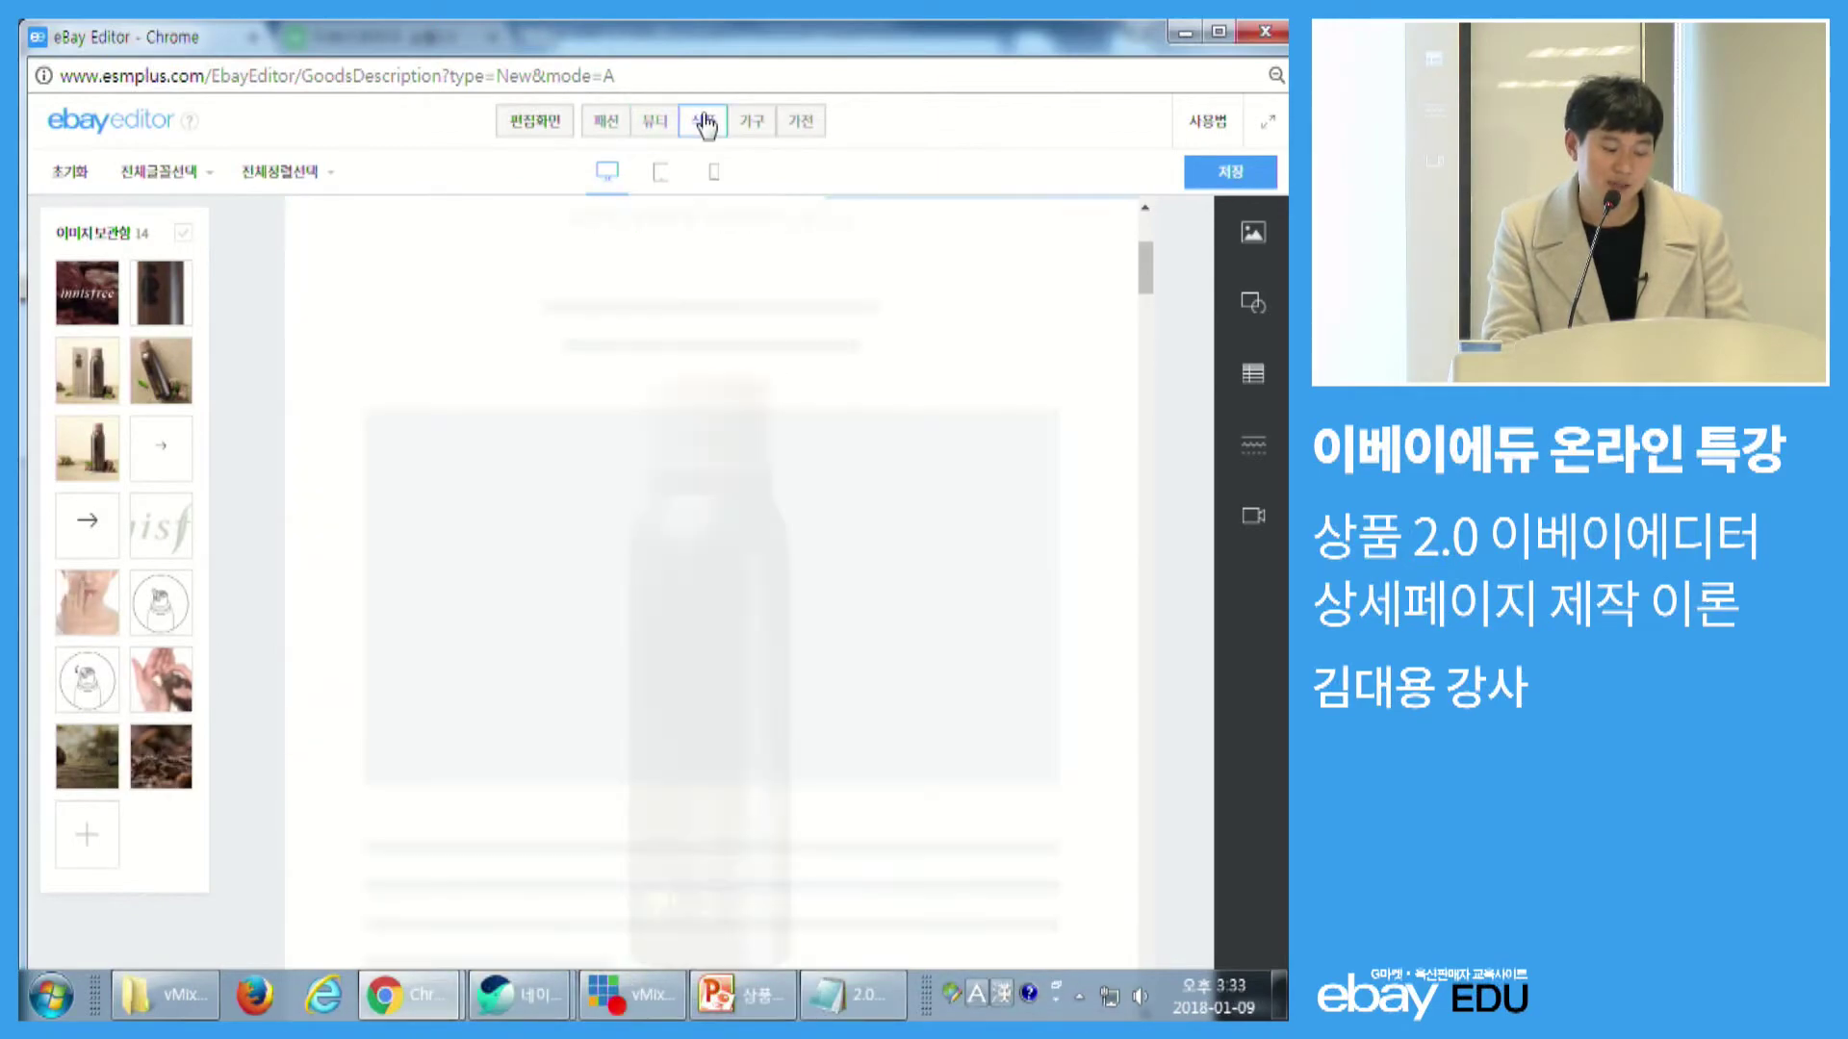
pyautogui.scroll(-7, 775, 366)
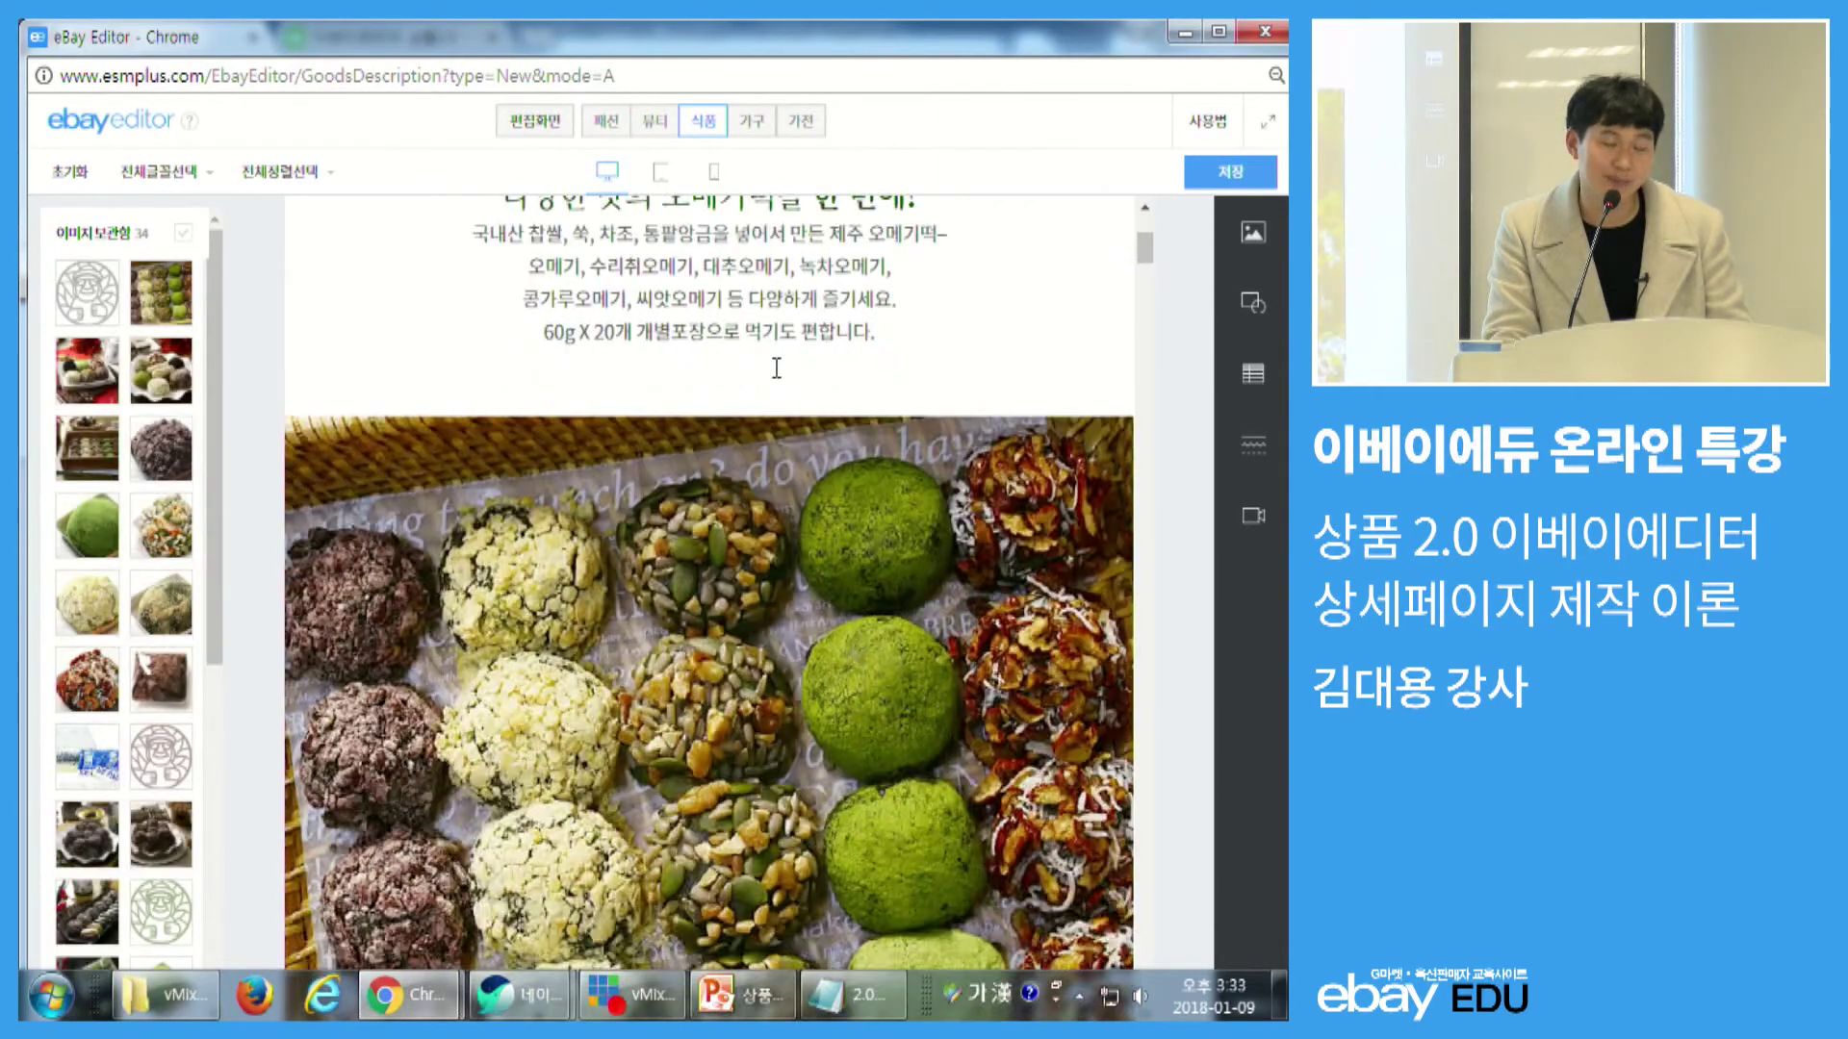
pyautogui.scroll(-7, 774, 366)
pyautogui.scroll(9, 774, 366)
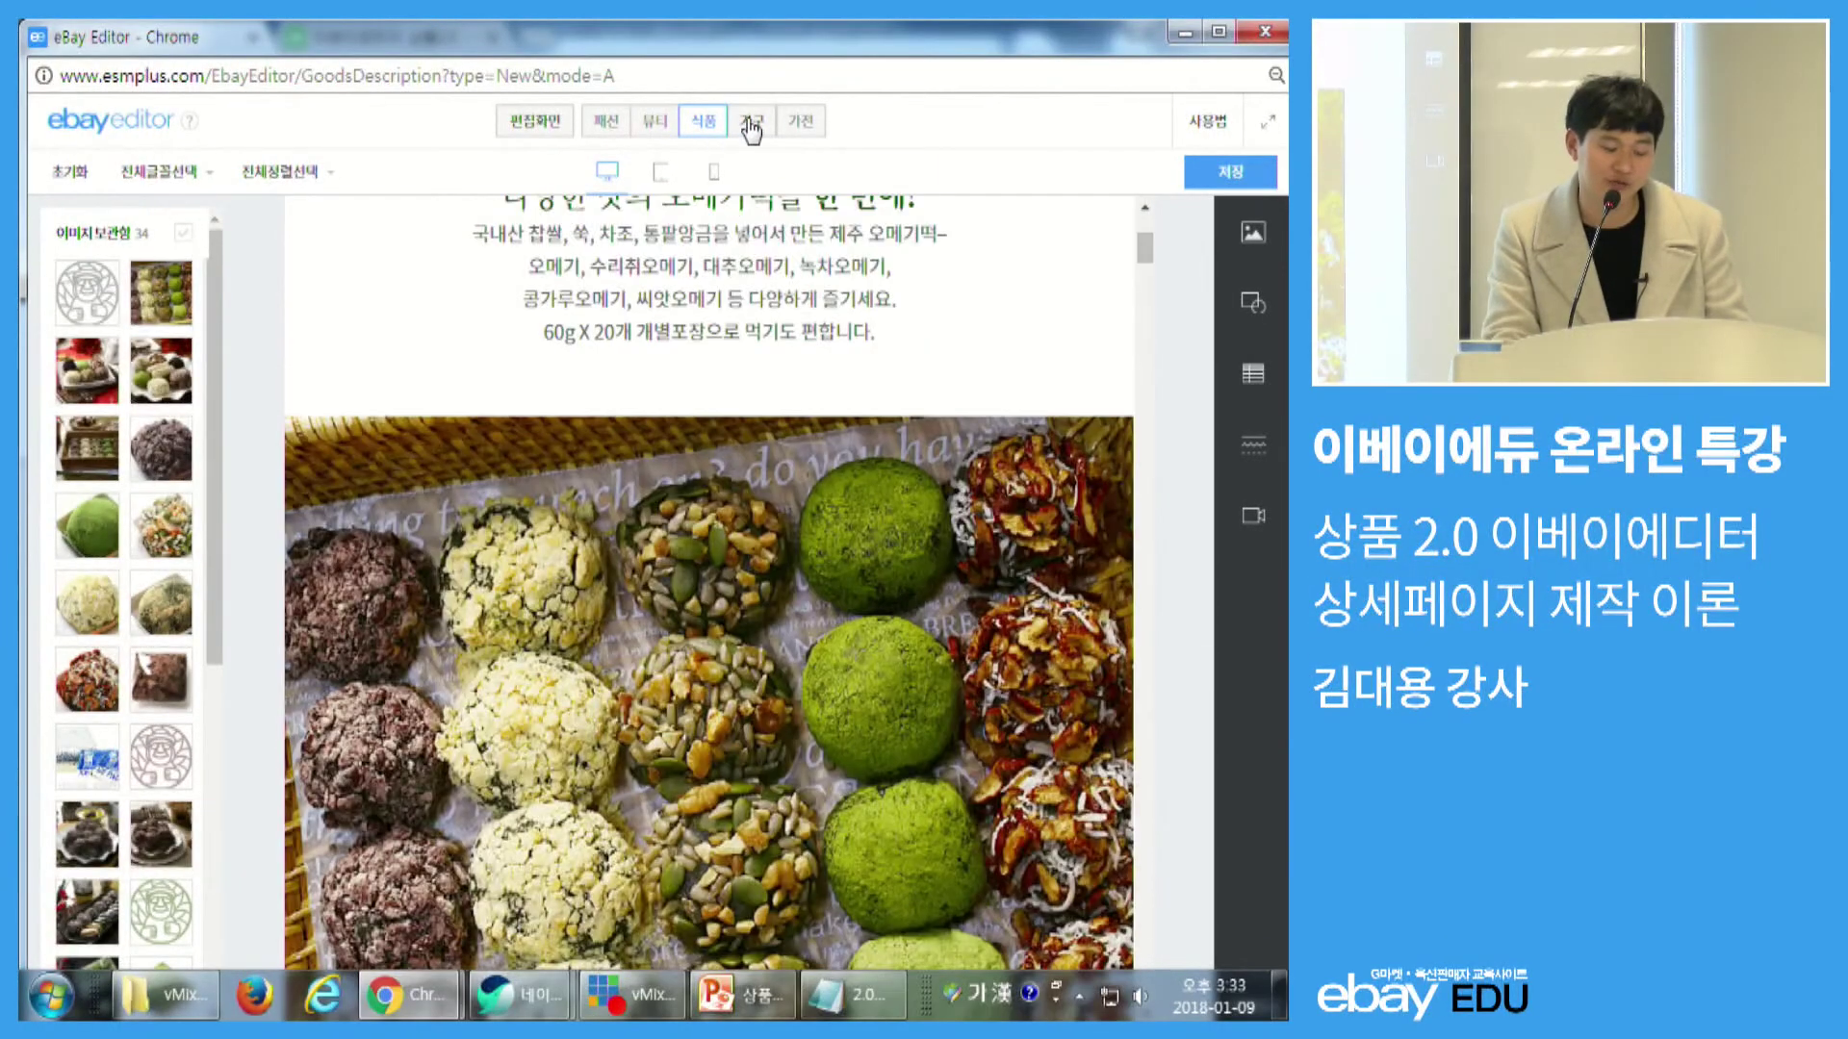
pyautogui.click(752, 121)
pyautogui.click(798, 125)
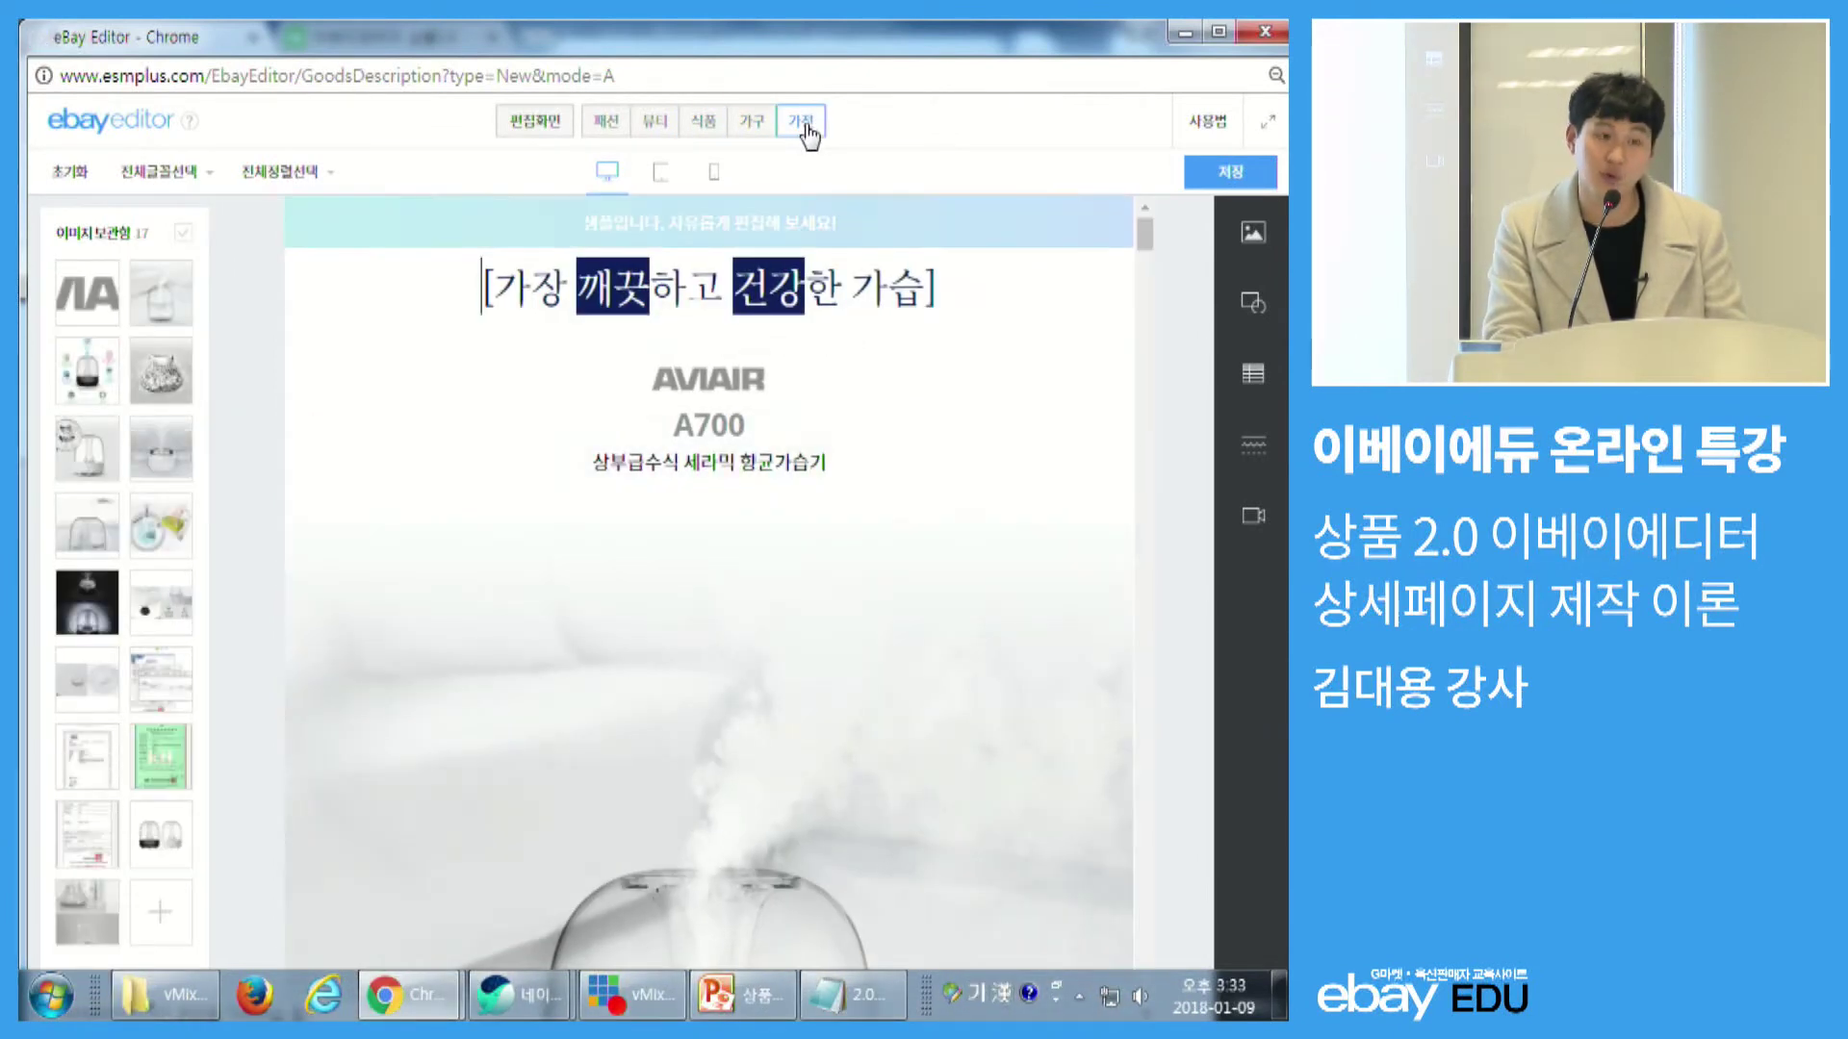
# - Load the 식품 sample detail page for 혼합 오메기떡
pyautogui.click(704, 123)
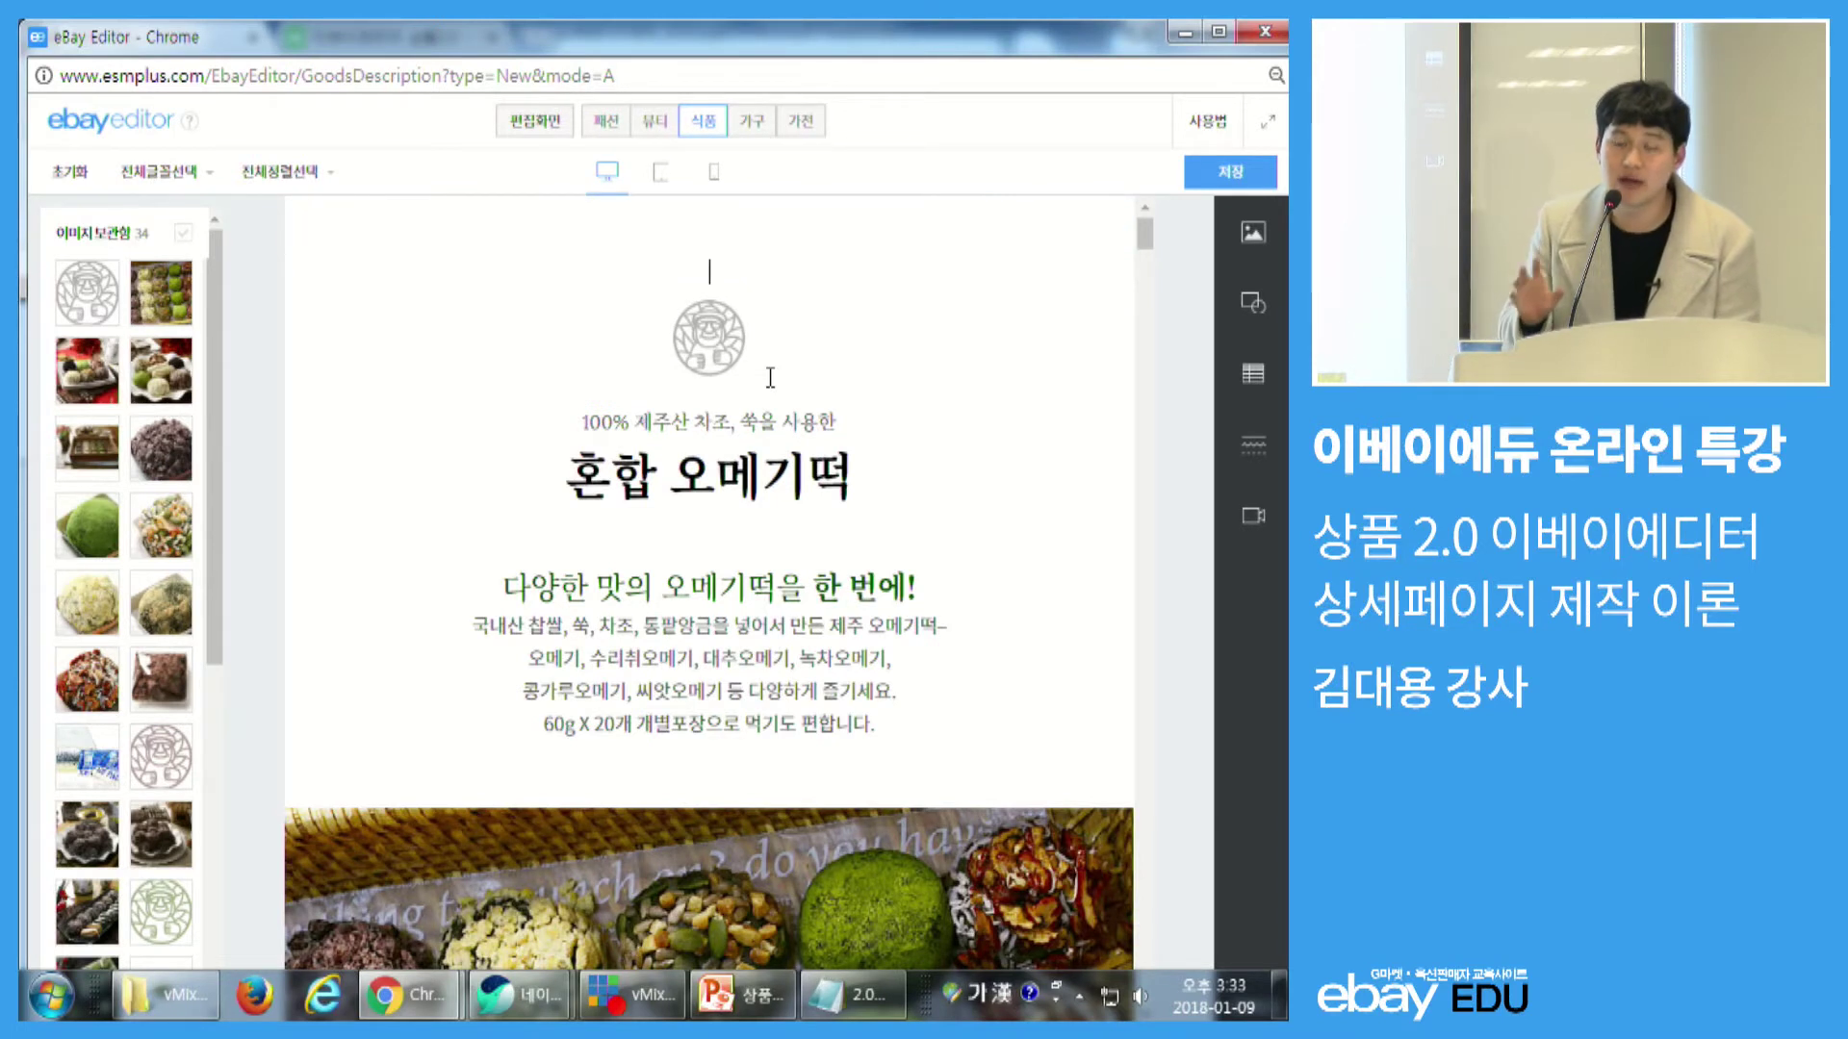
pyautogui.click(708, 131)
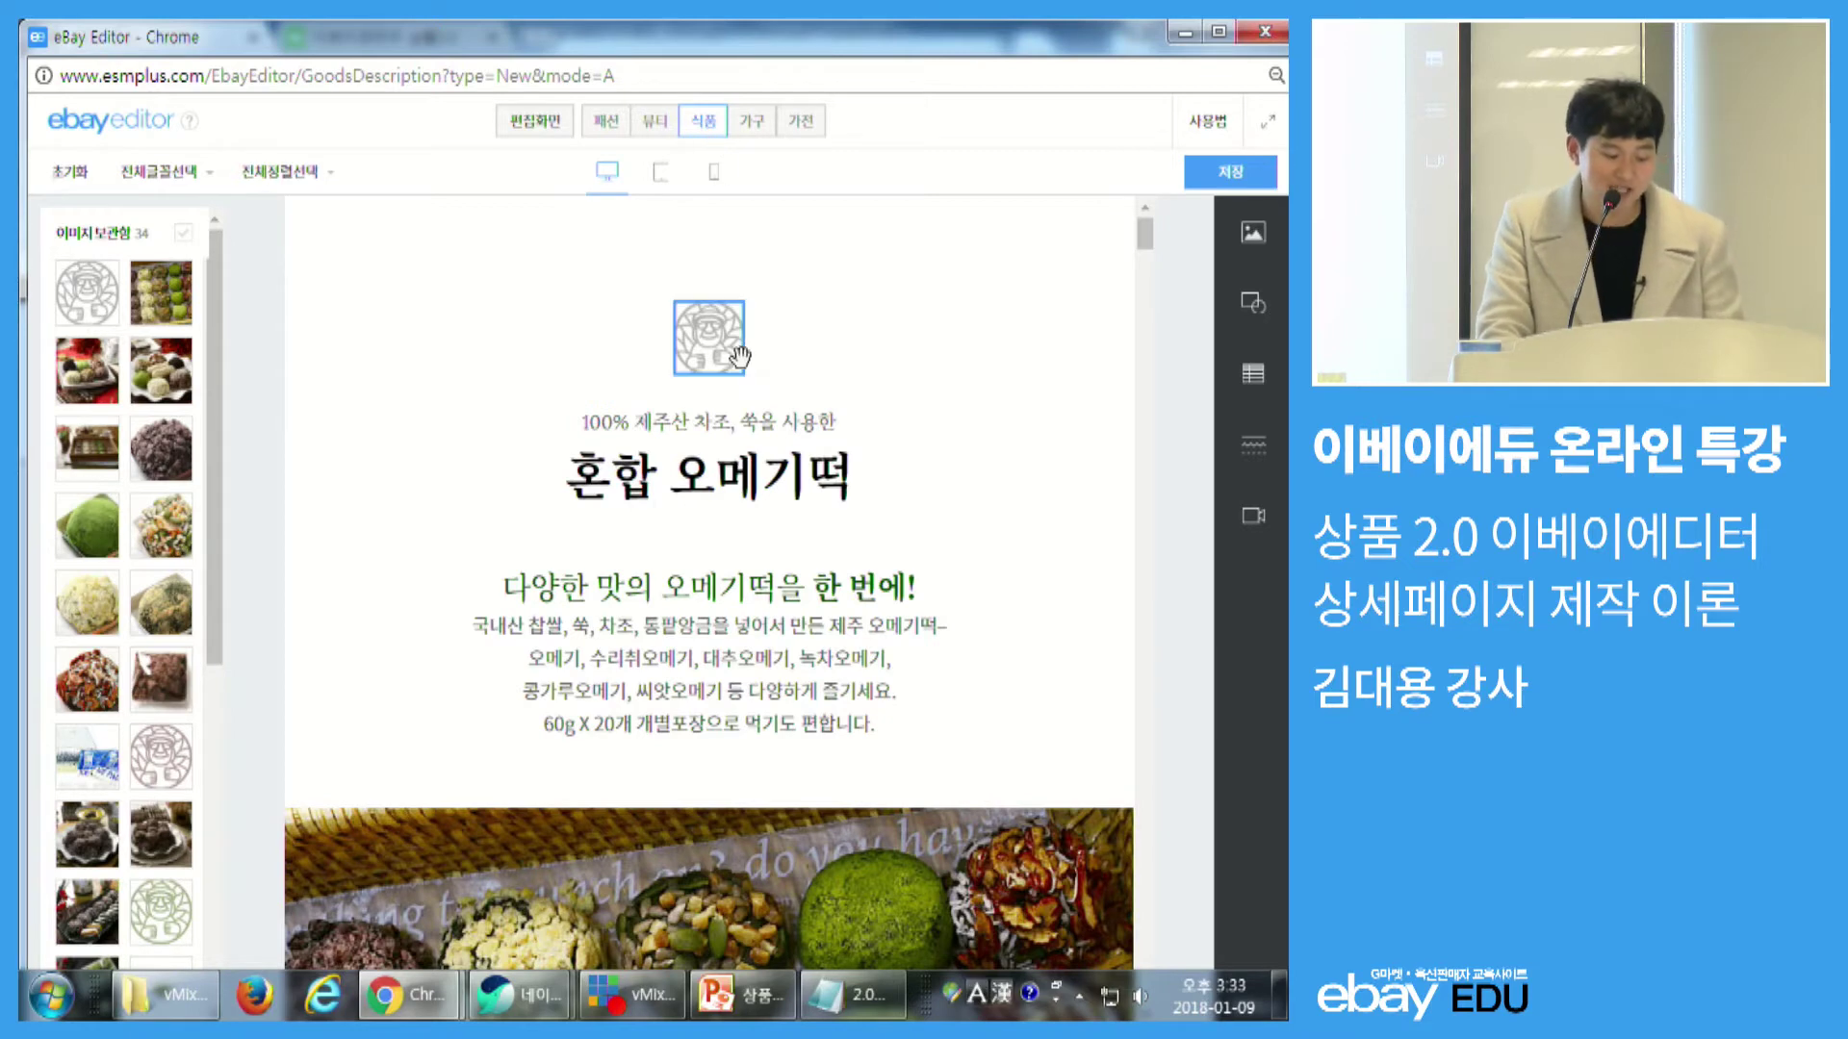
pyautogui.rightClick(561, 851)
pyautogui.click(961, 408)
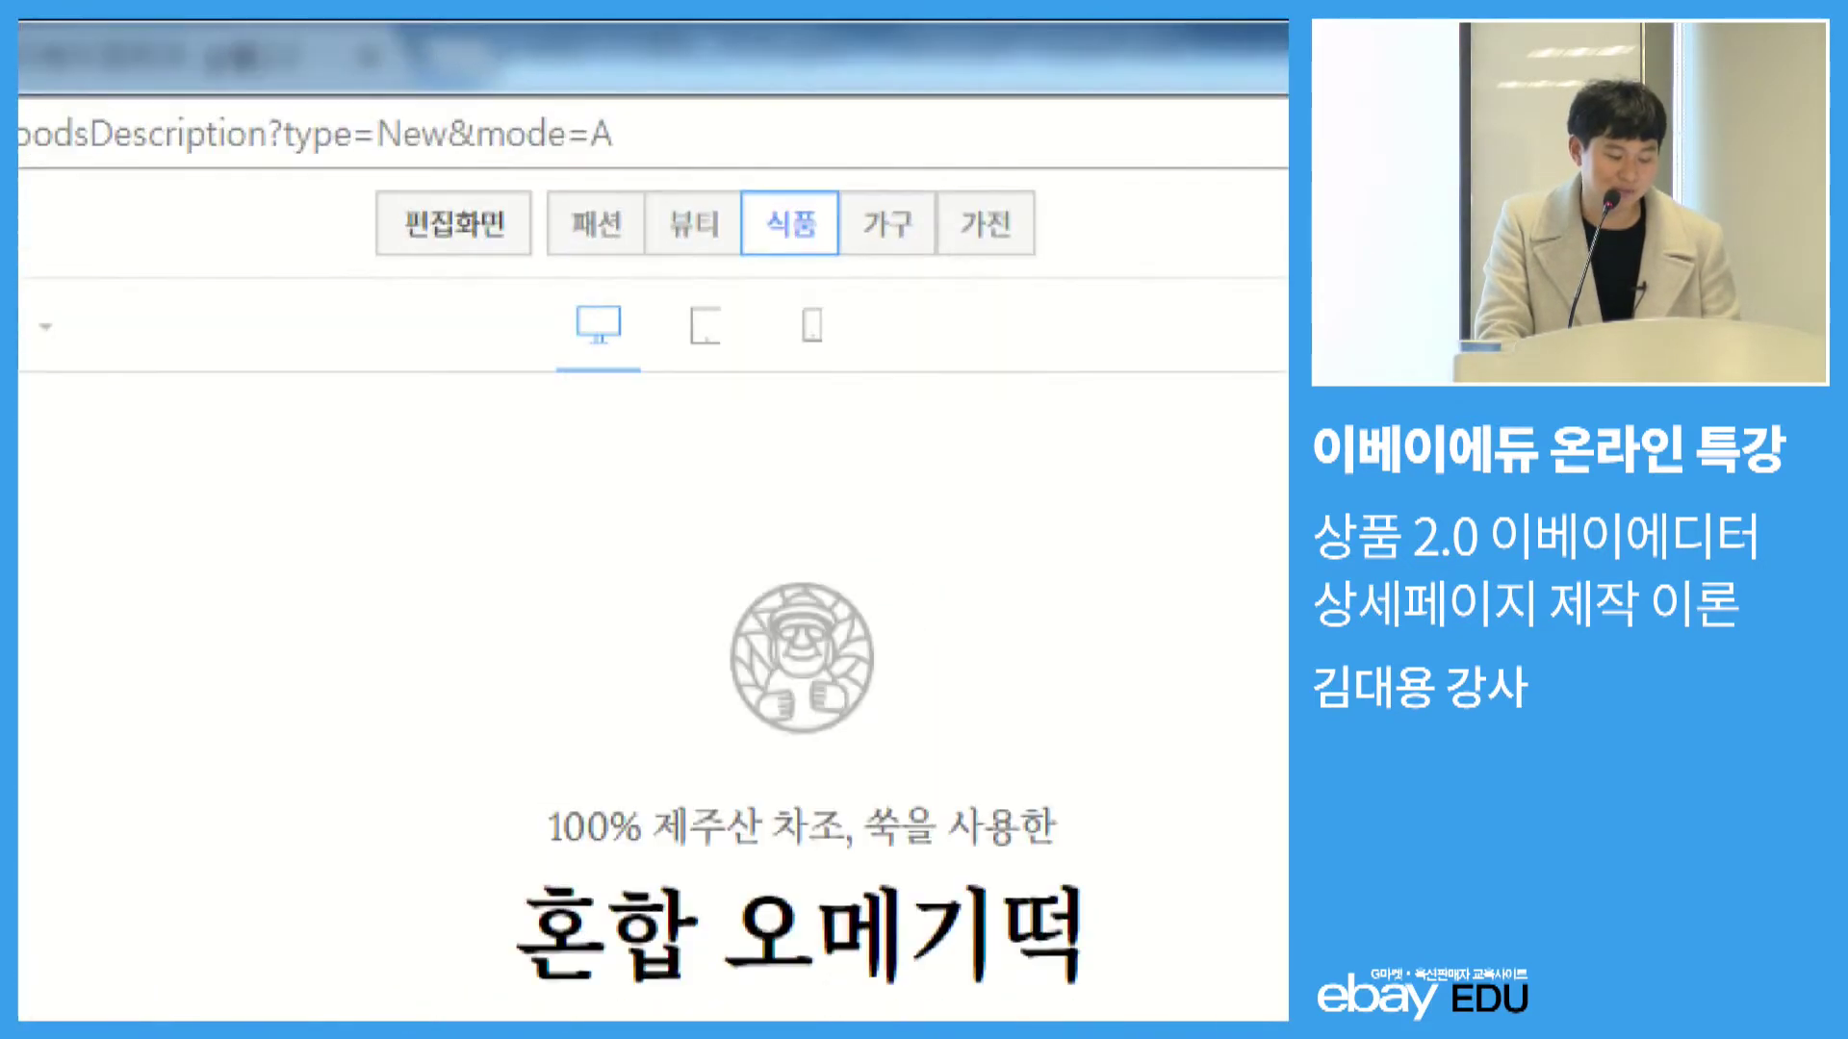
pyautogui.moveTo(552, 151); pyautogui.dragTo(827, 204)
pyautogui.moveTo(1037, 390); pyautogui.dragTo(960, 379)
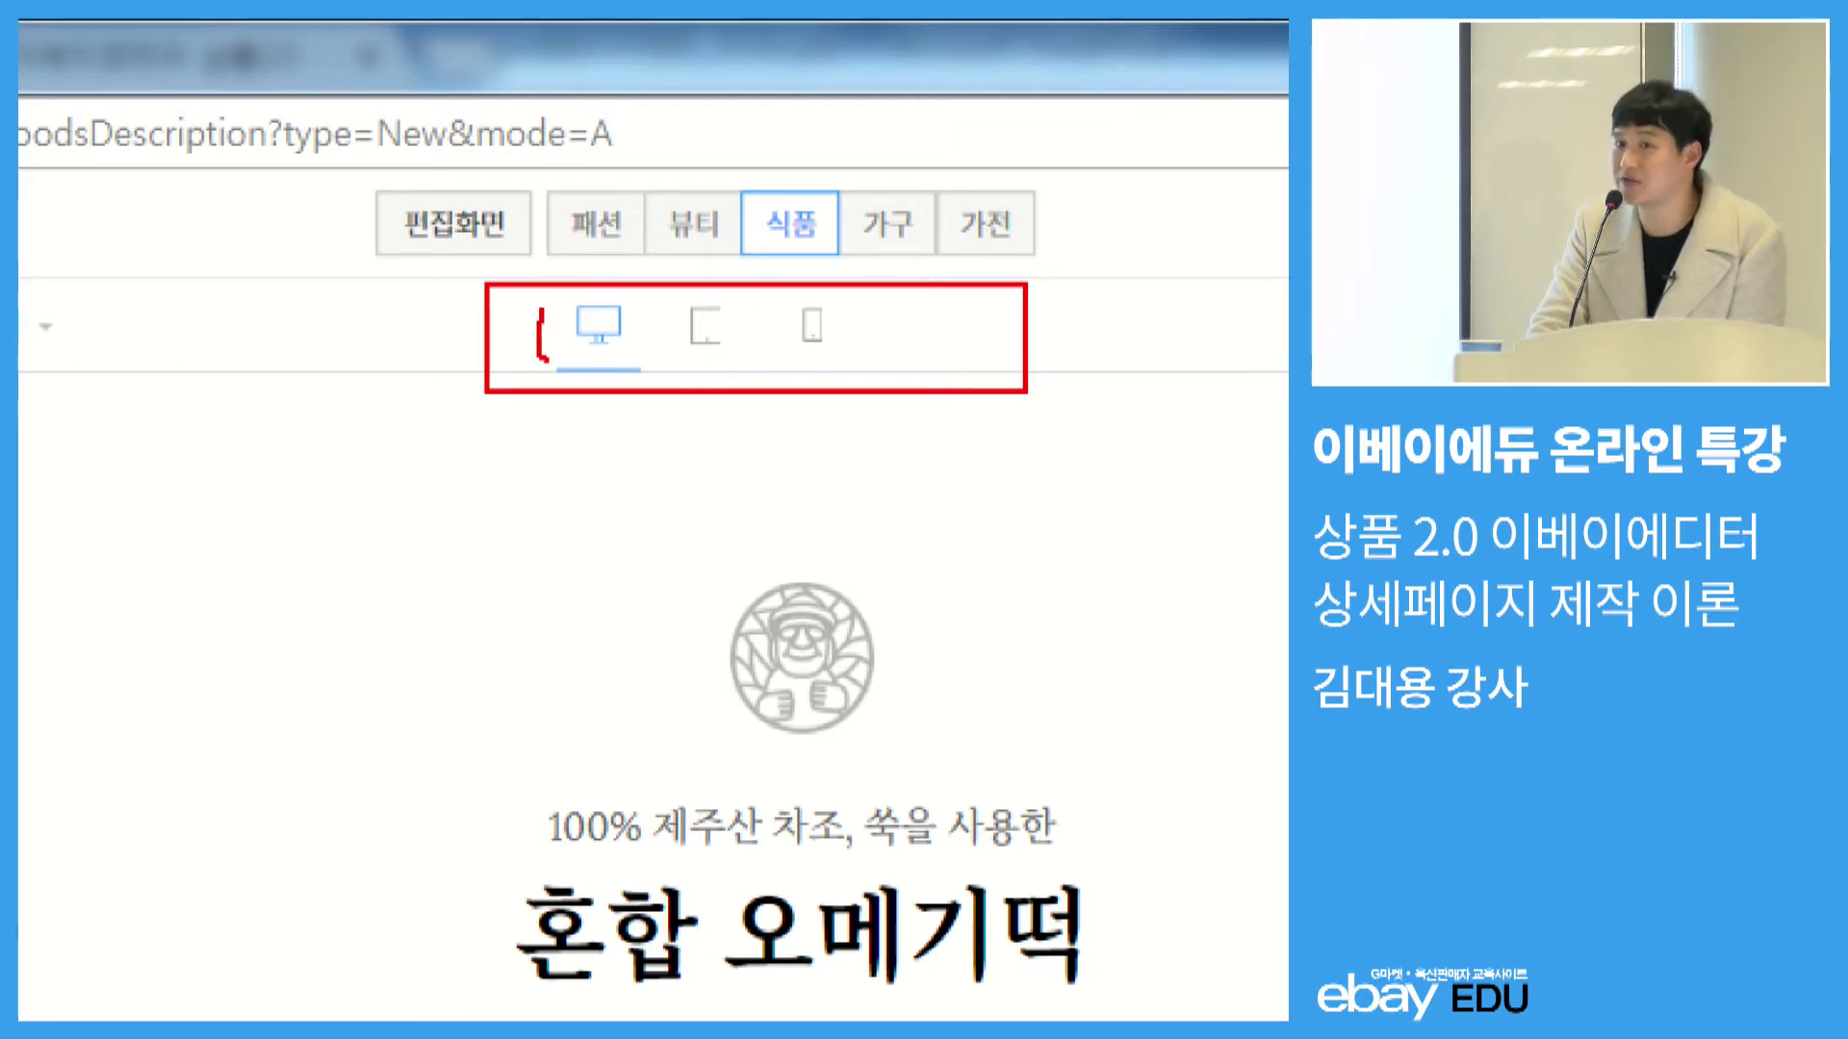
pyautogui.moveTo(668, 302); pyautogui.dragTo(661, 363)
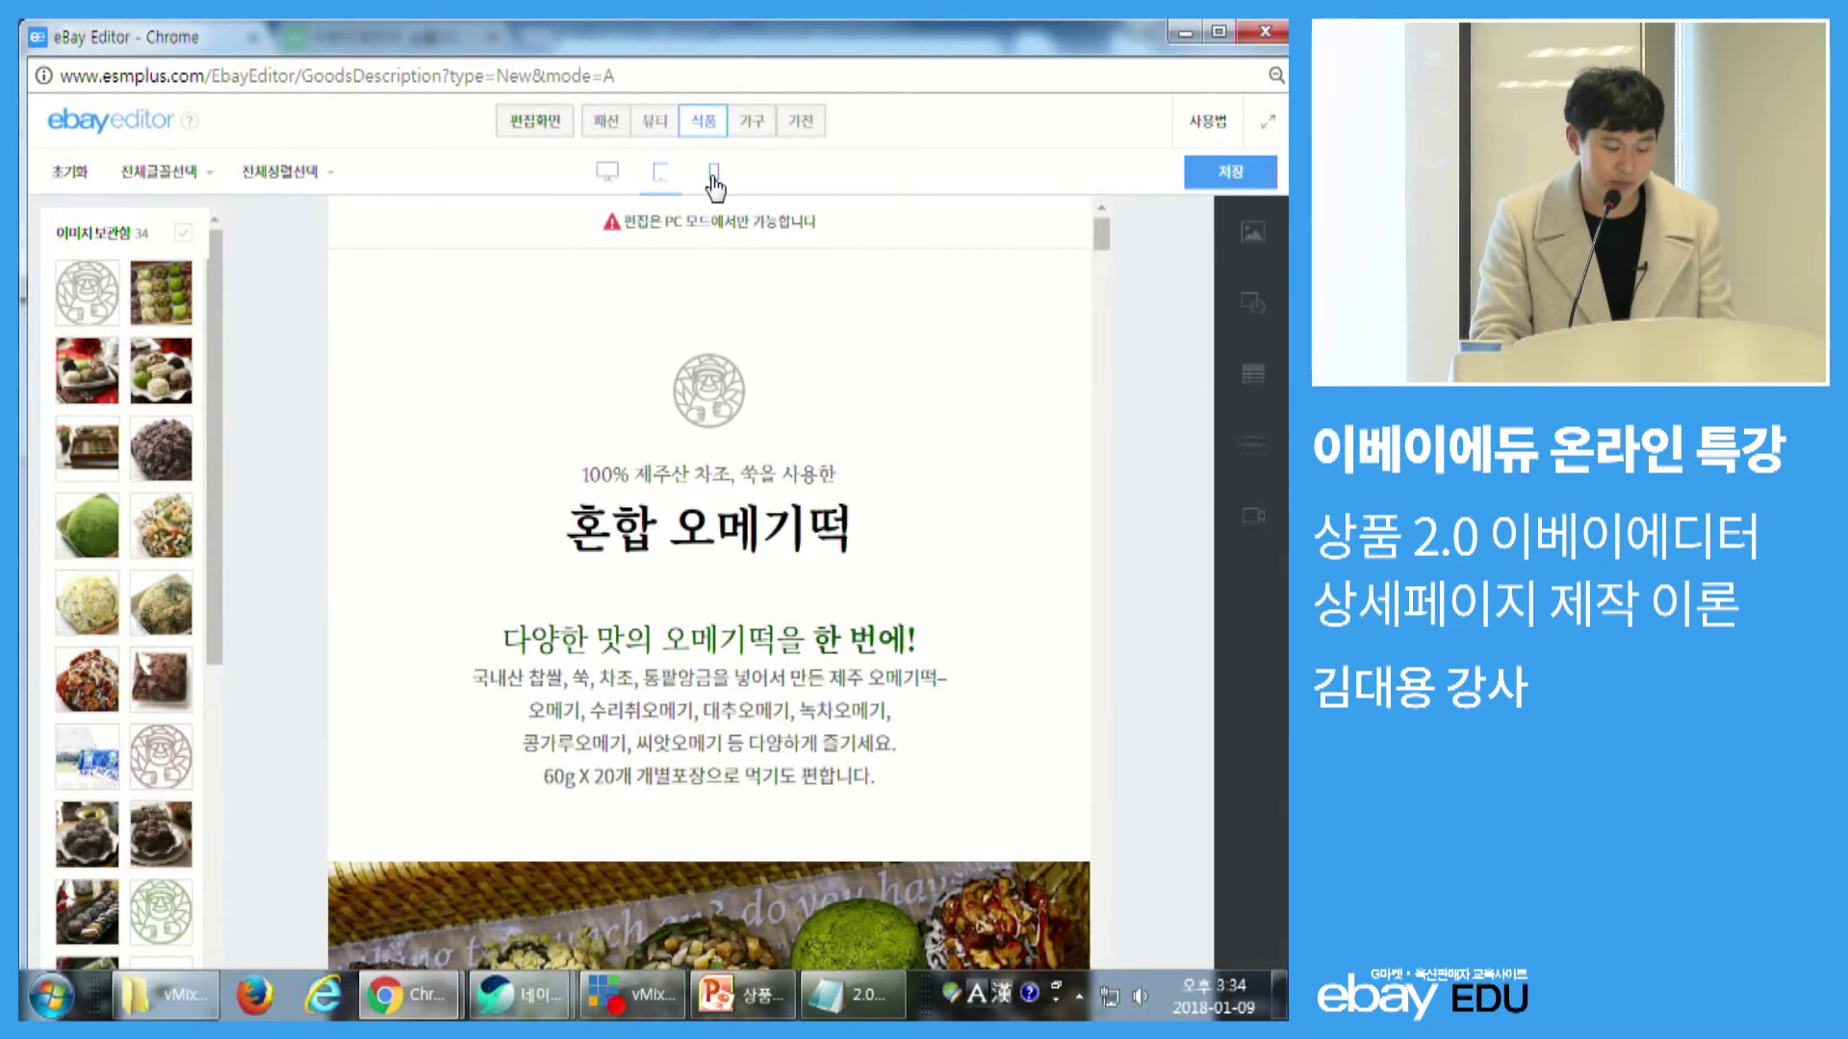
# - Preview the 식품 sample page in the mobile and tablet layouts, and return to the PC layout
pyautogui.click(713, 179)
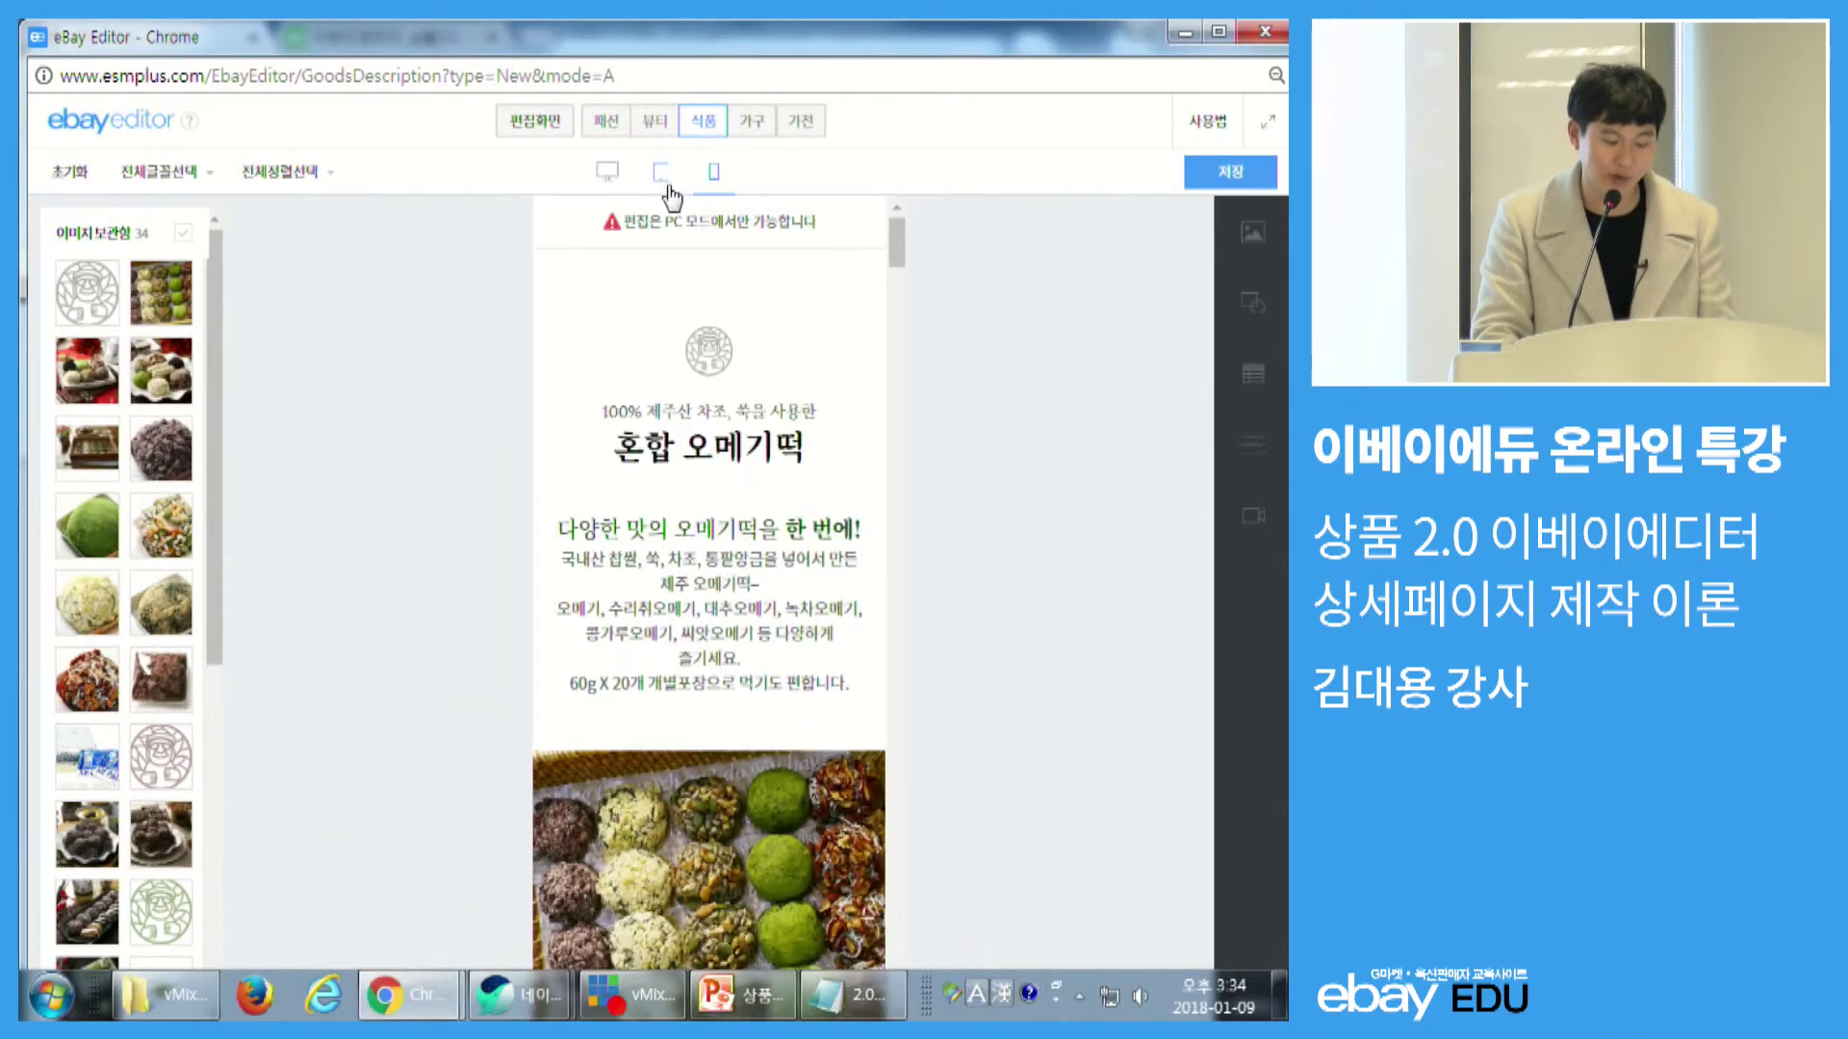
pyautogui.click(664, 179)
pyautogui.click(615, 179)
pyautogui.click(660, 179)
pyautogui.click(709, 177)
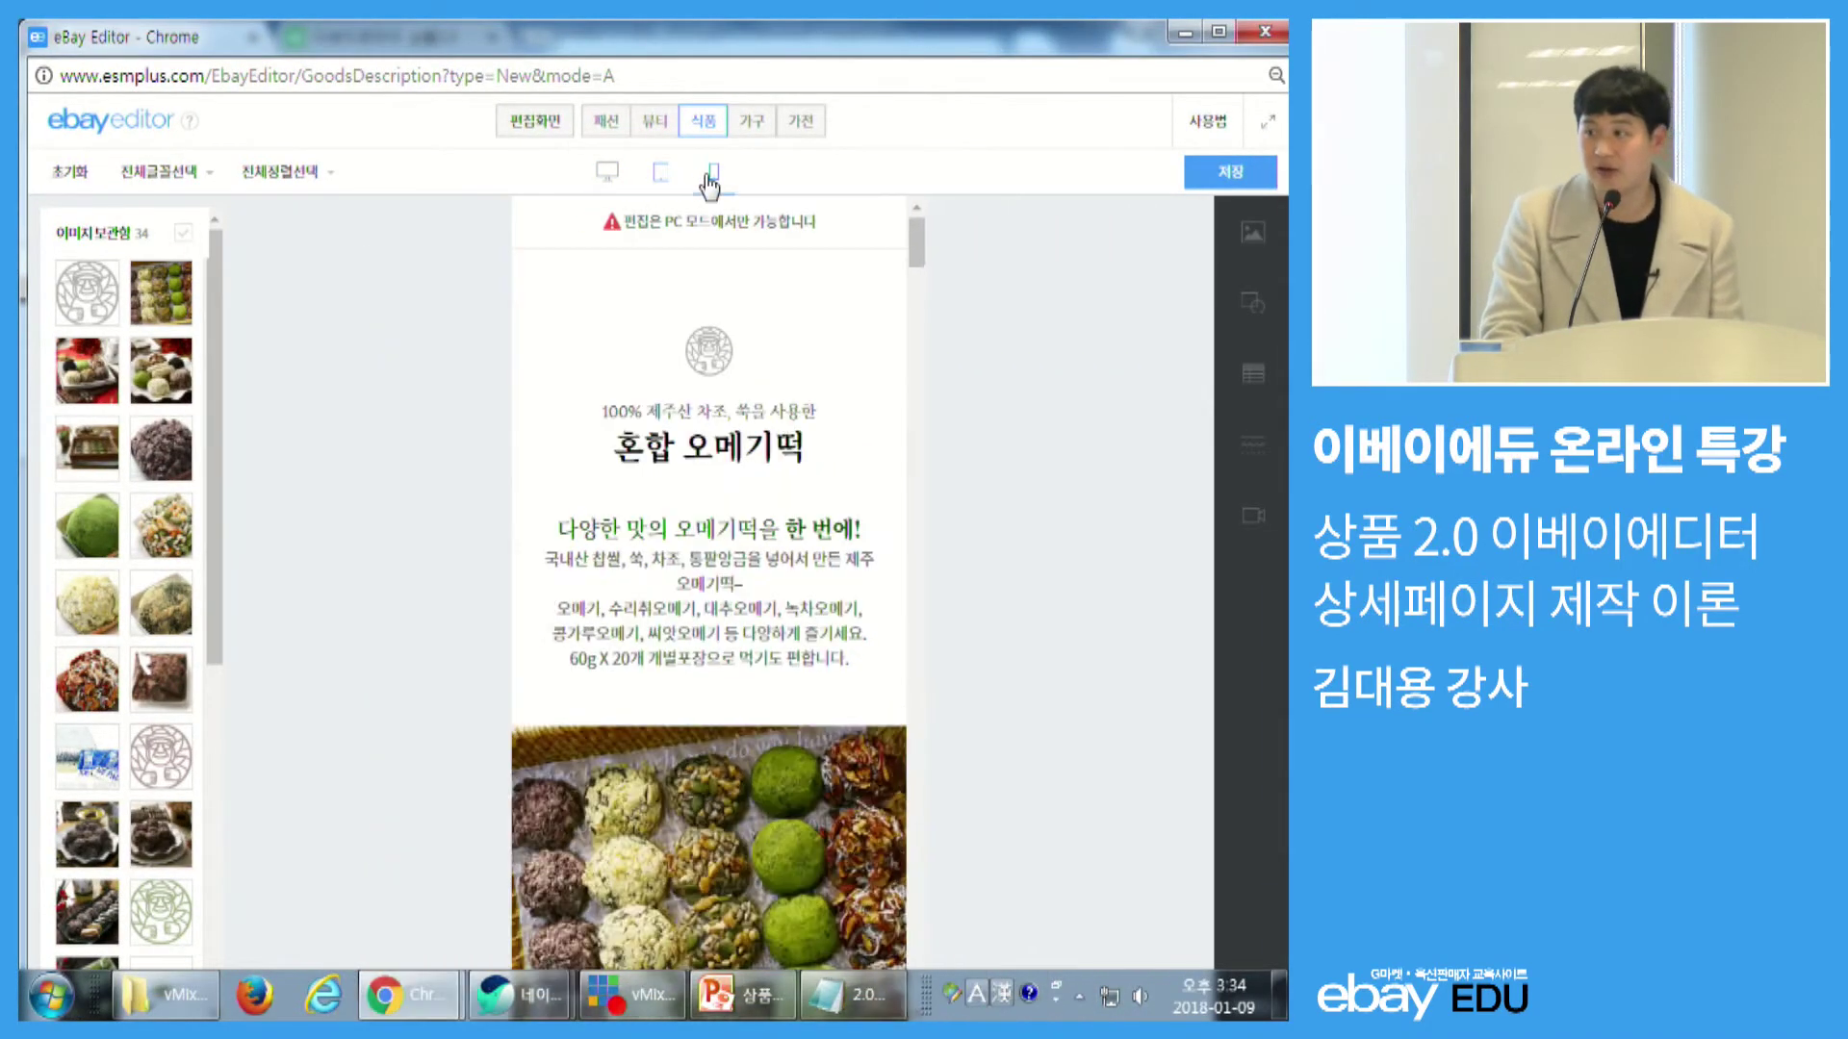
pyautogui.click(664, 178)
pyautogui.click(616, 175)
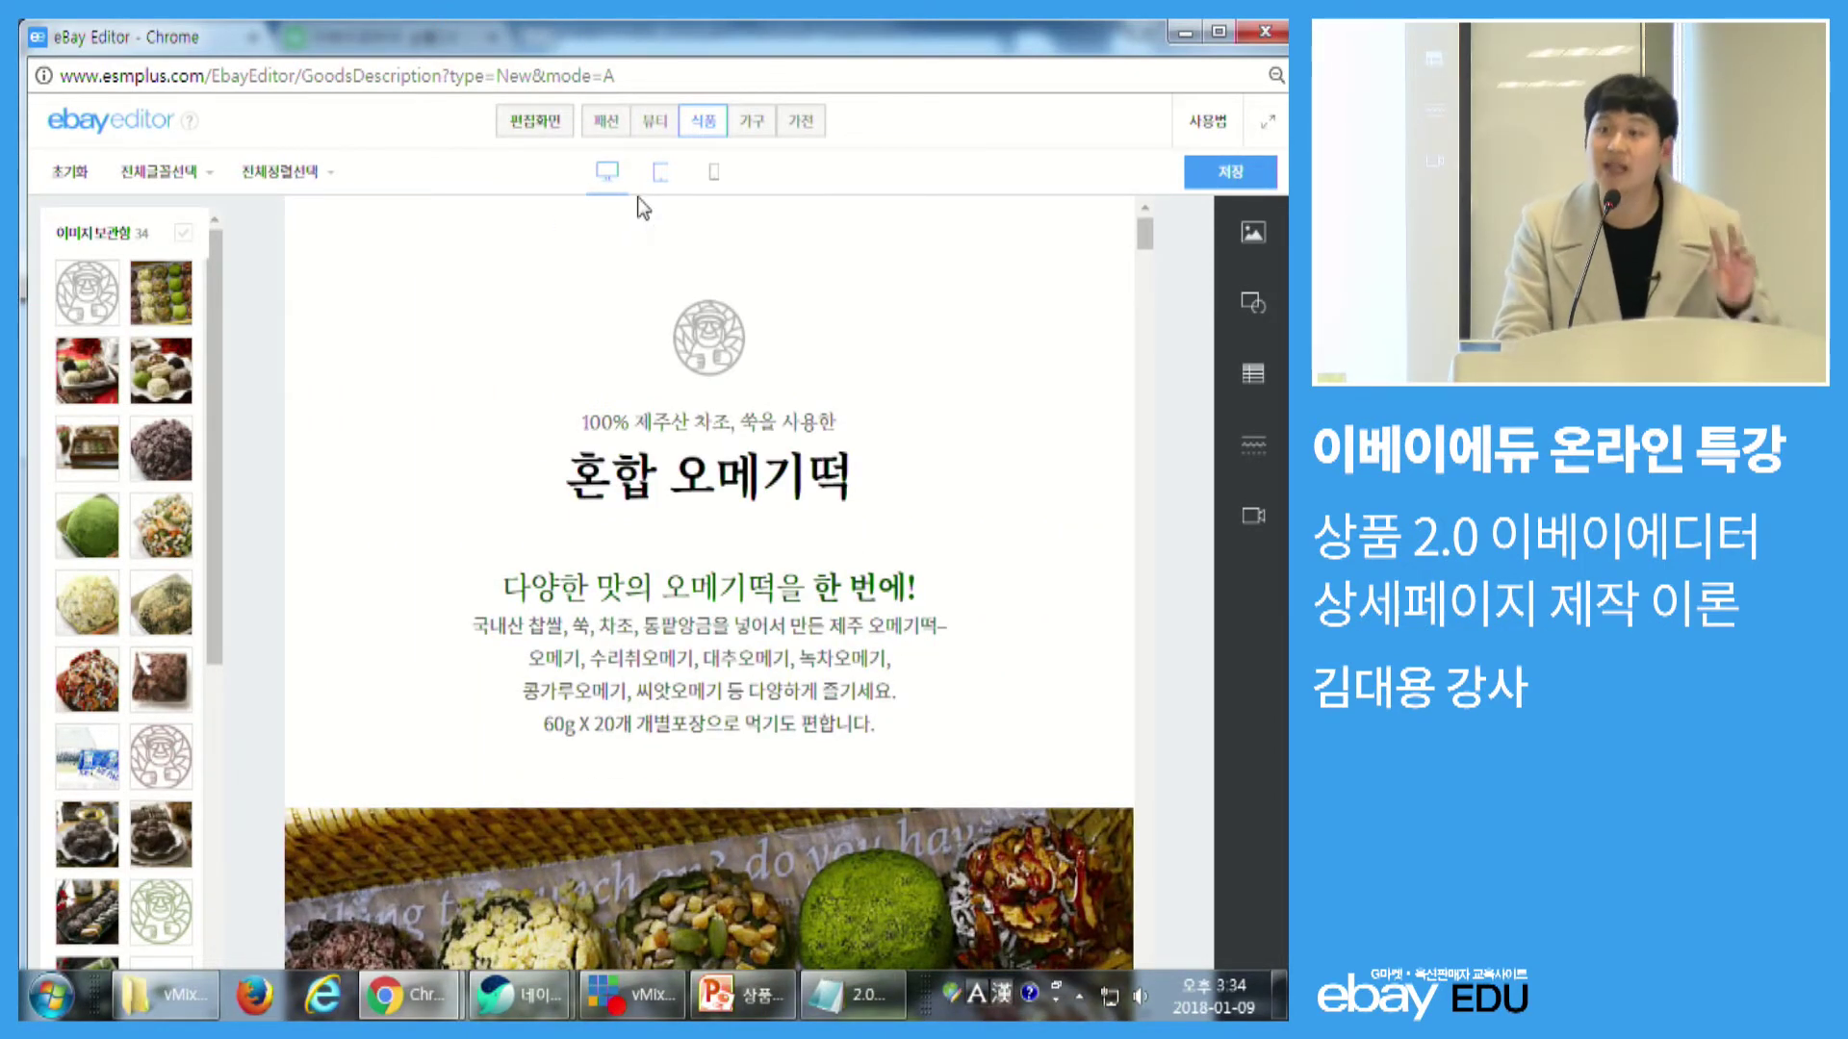
pyautogui.click(601, 177)
pyautogui.press('ctrl')
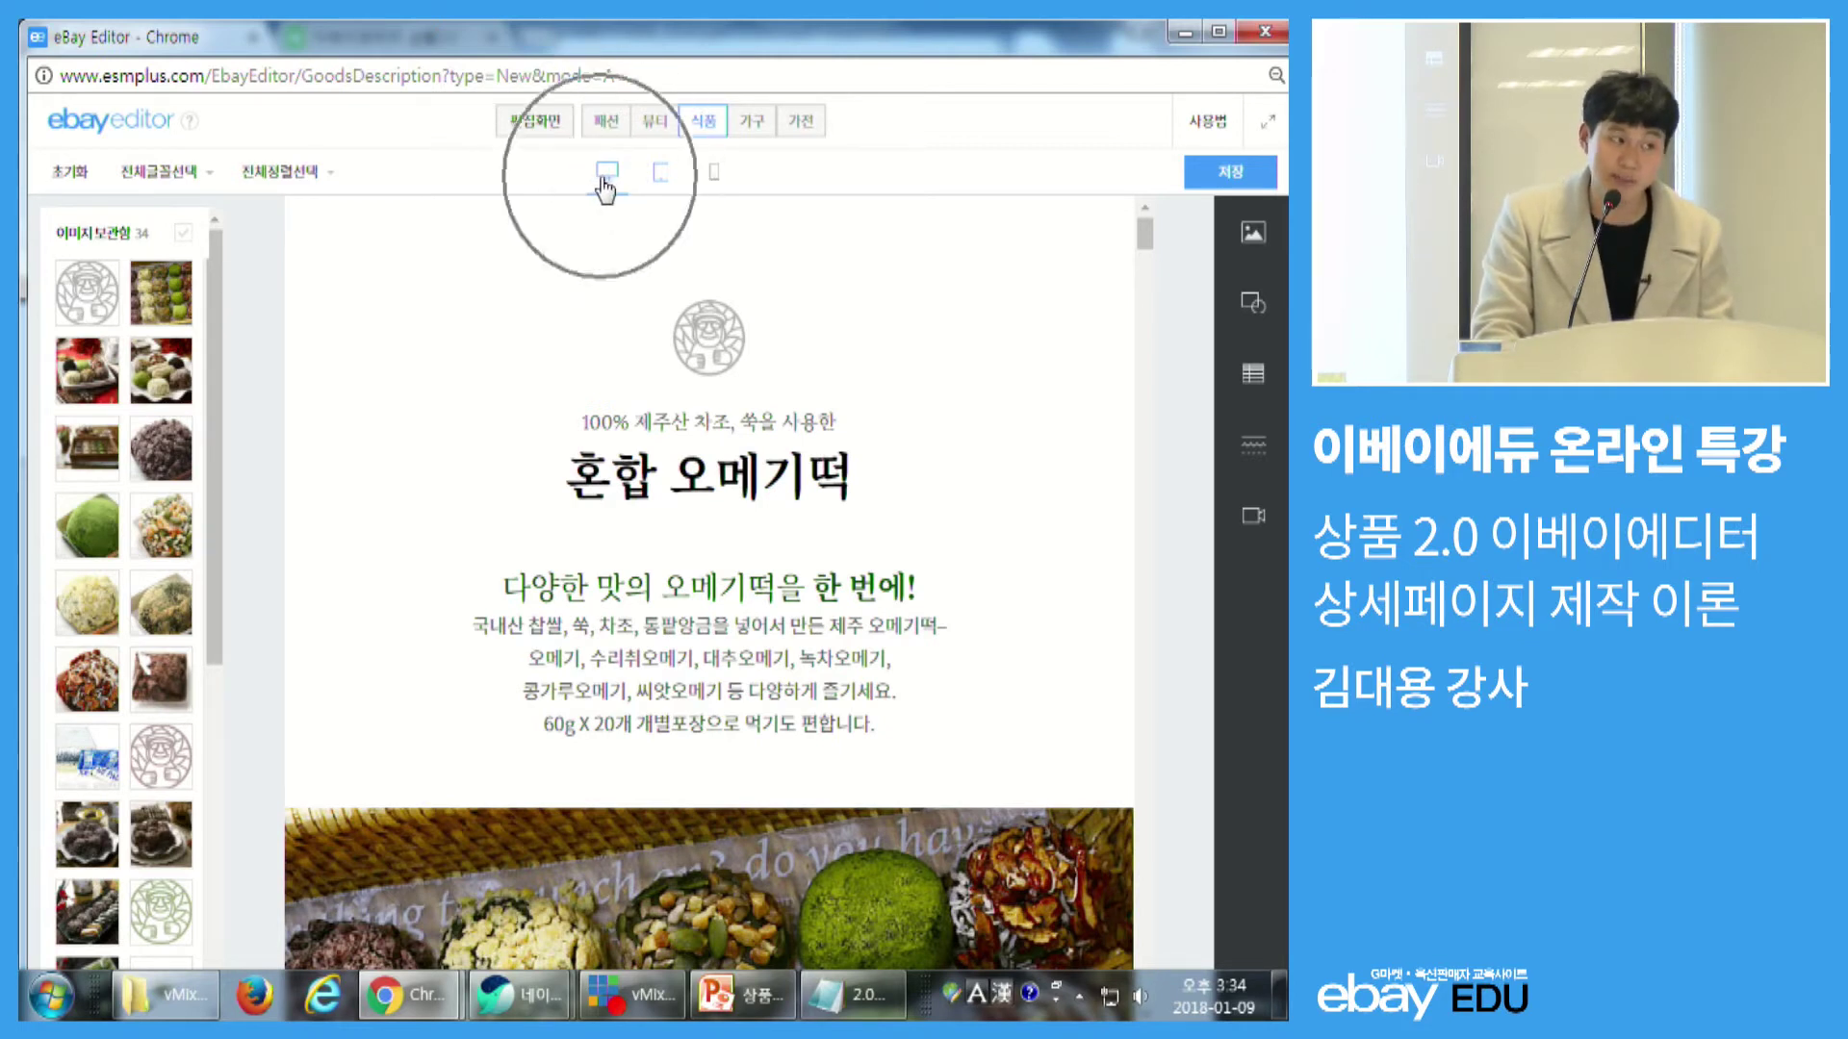
pyautogui.press('ctrl')
pyautogui.press('ctrl')
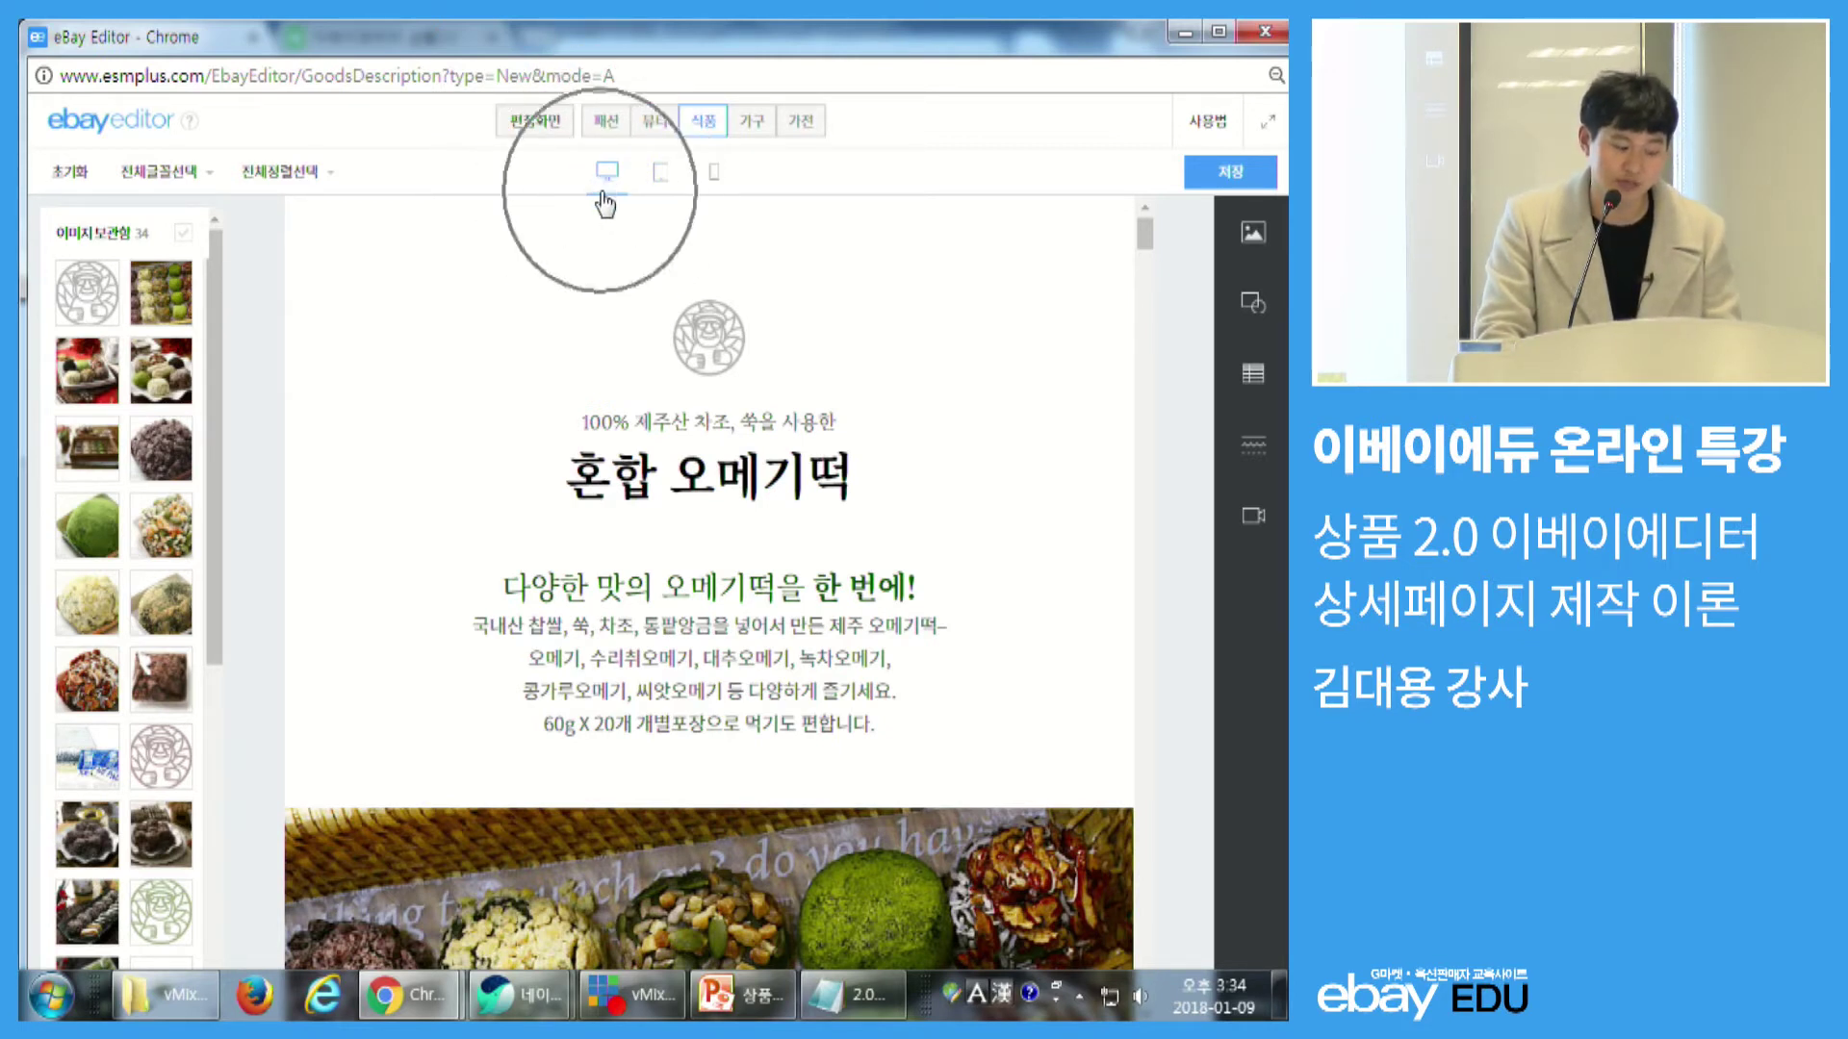
# - Replace the logo image at the head of the page with sample_00.jpg from the computer
pyautogui.scroll(-1, 712, 337)
pyautogui.scroll(1, 712, 337)
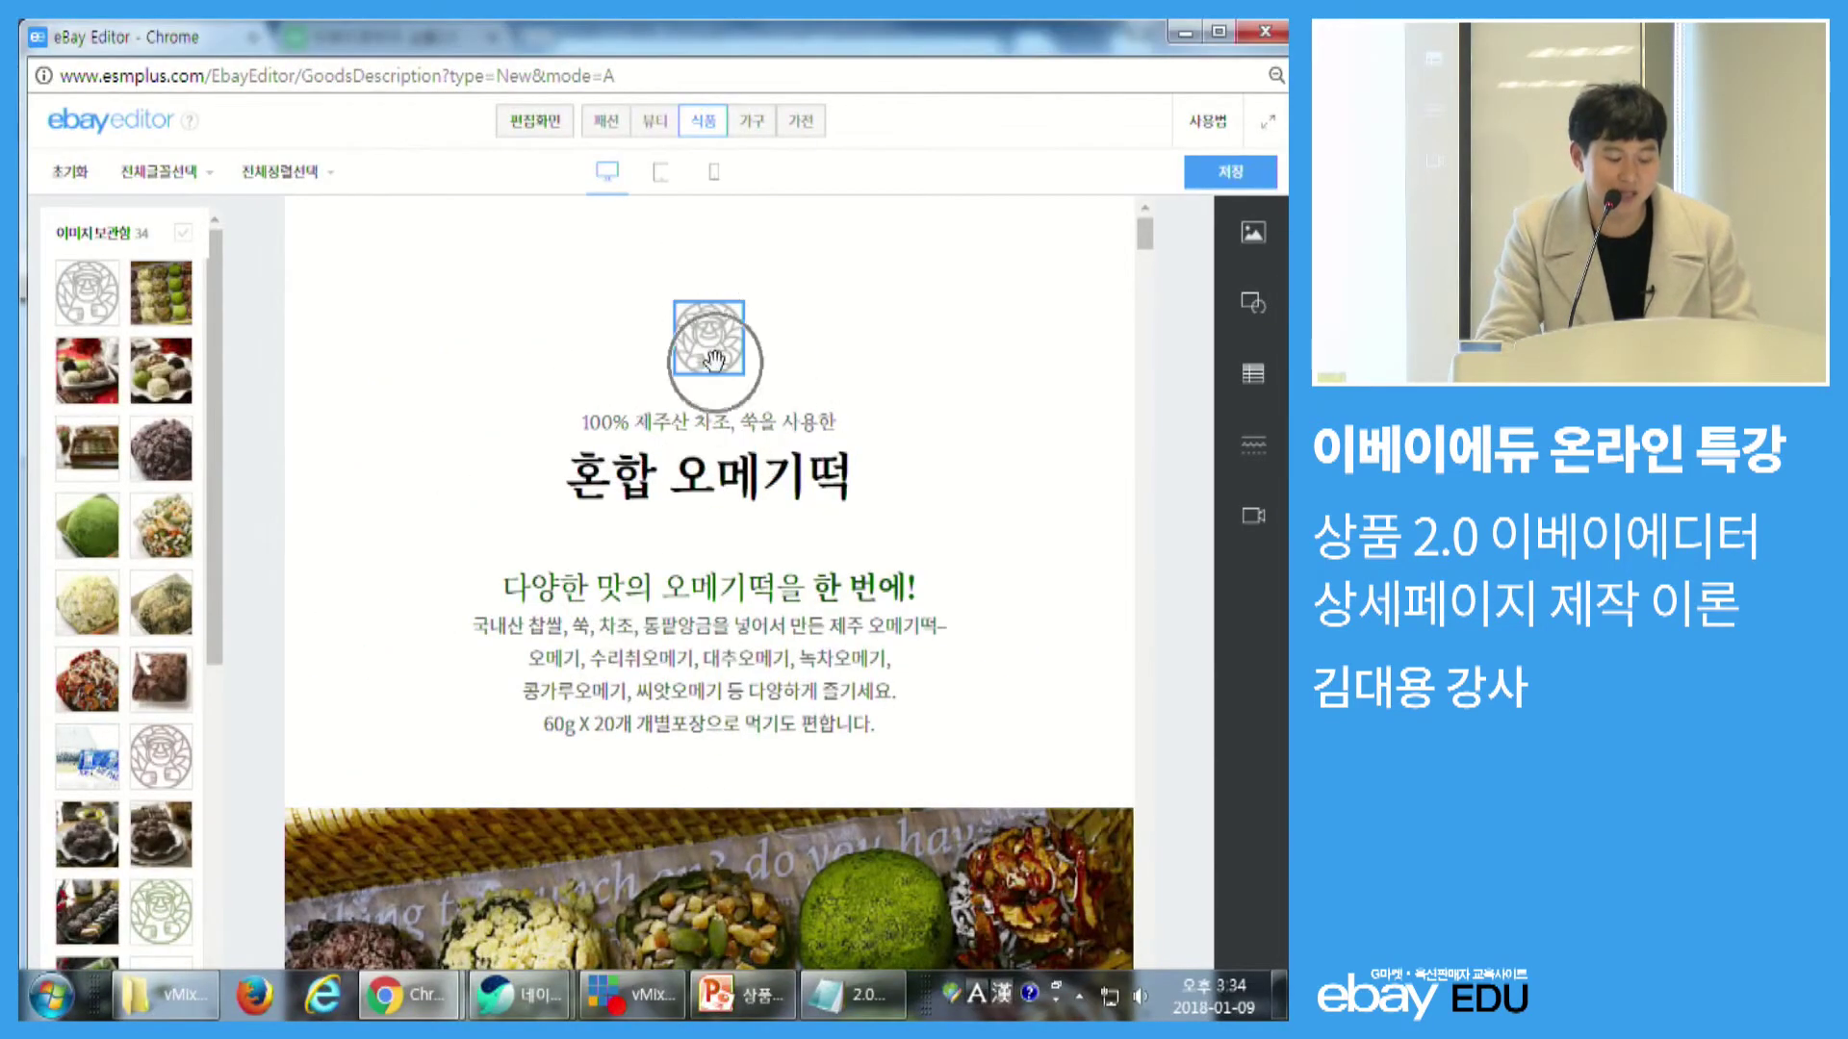
pyautogui.click(628, 207)
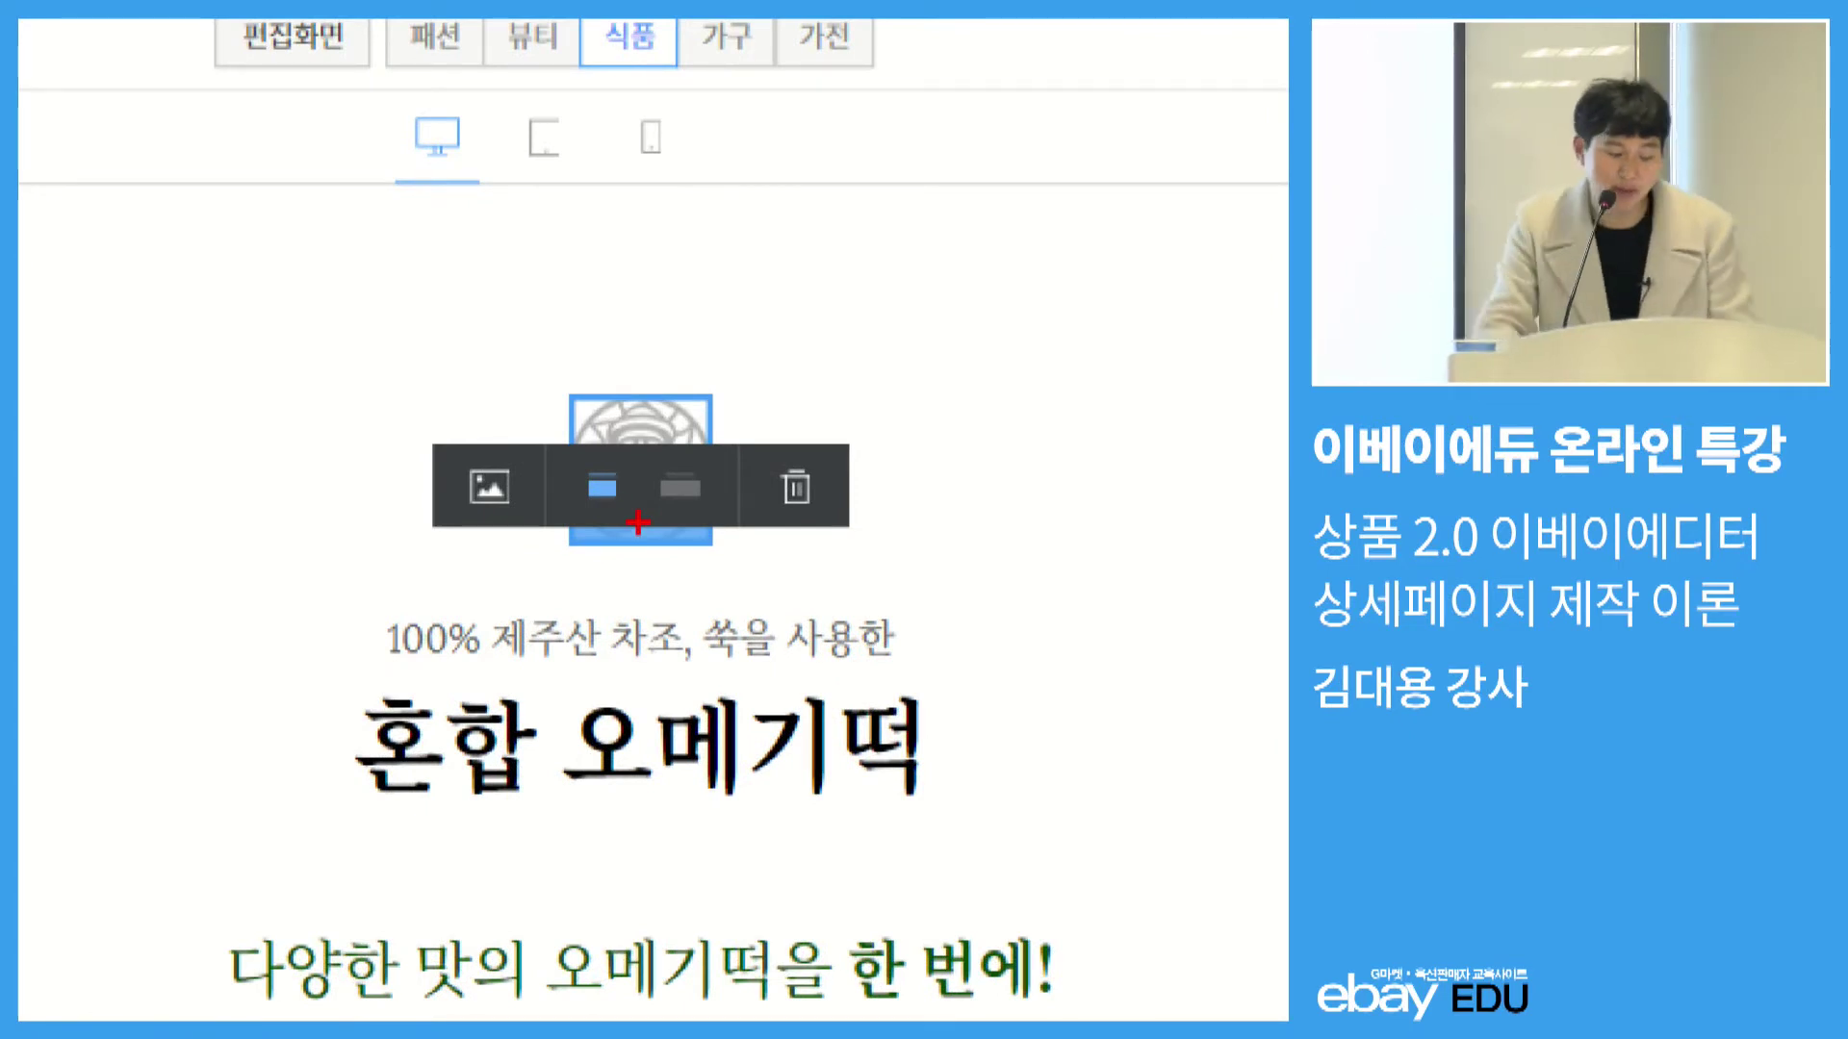
pyautogui.moveTo(414, 433); pyautogui.dragTo(564, 537)
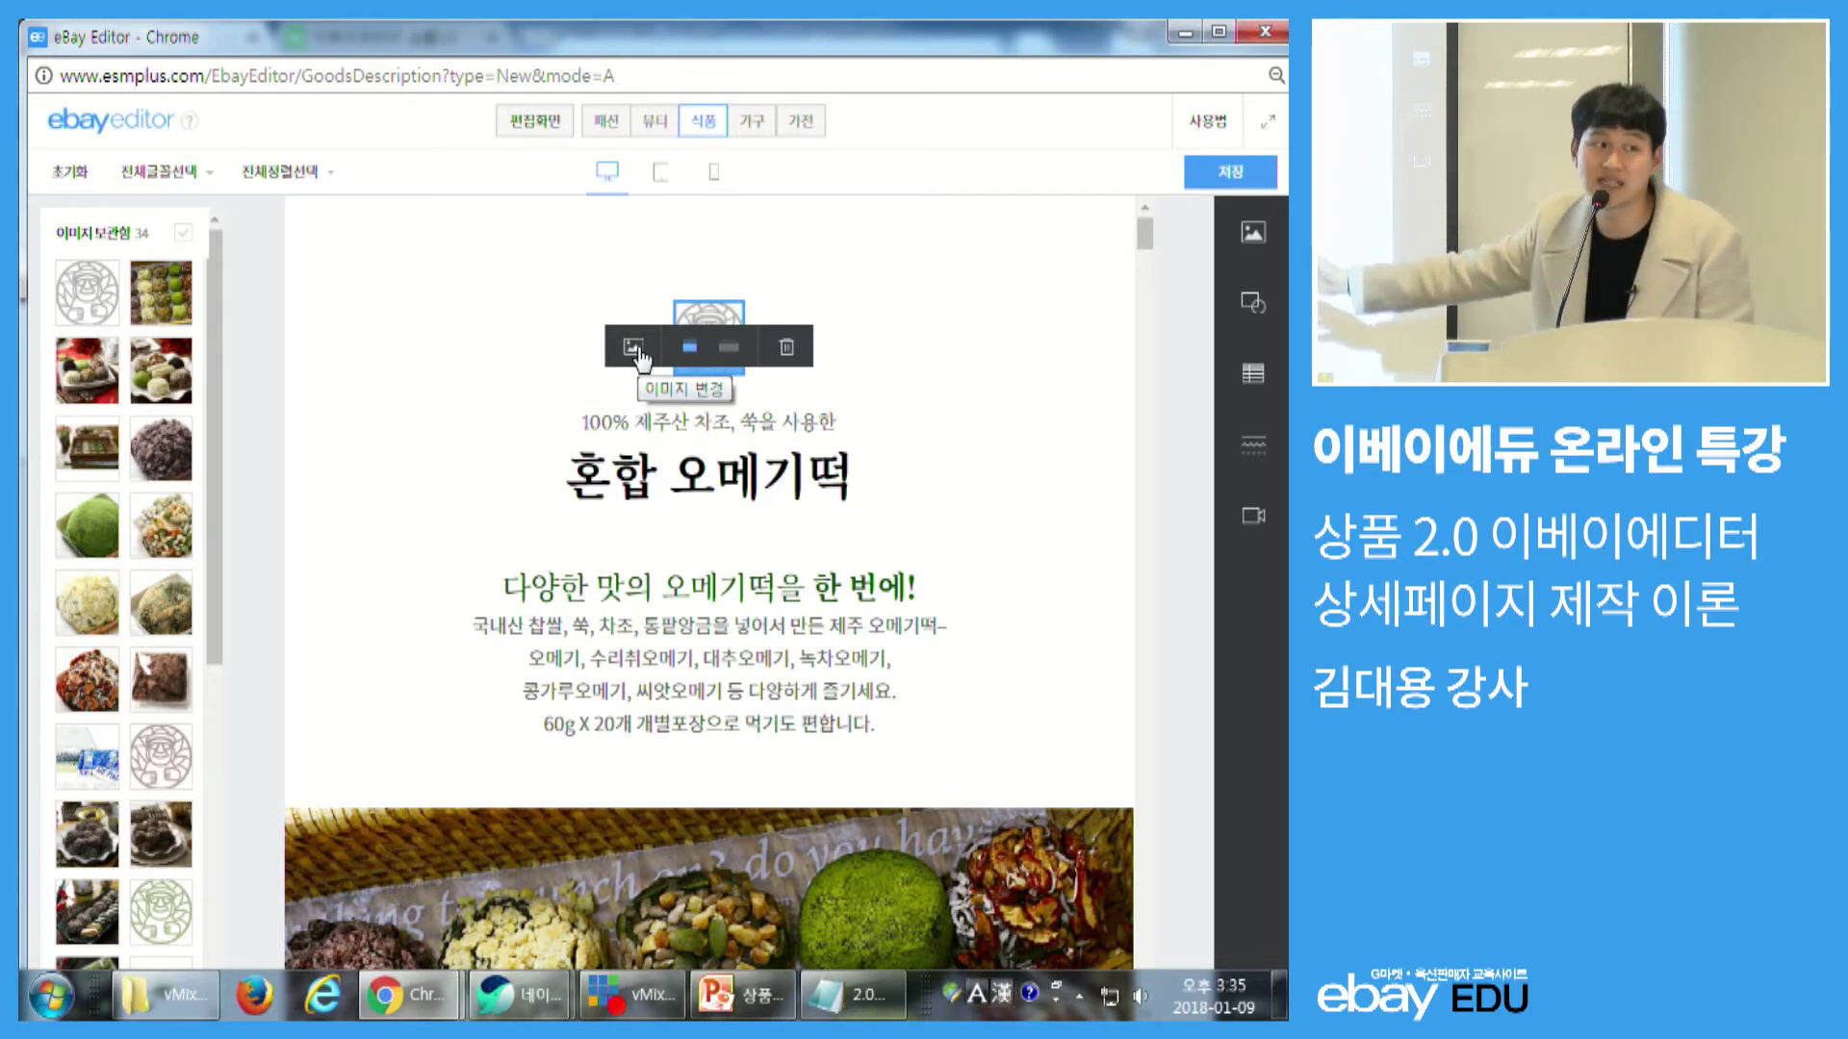
pyautogui.click(632, 348)
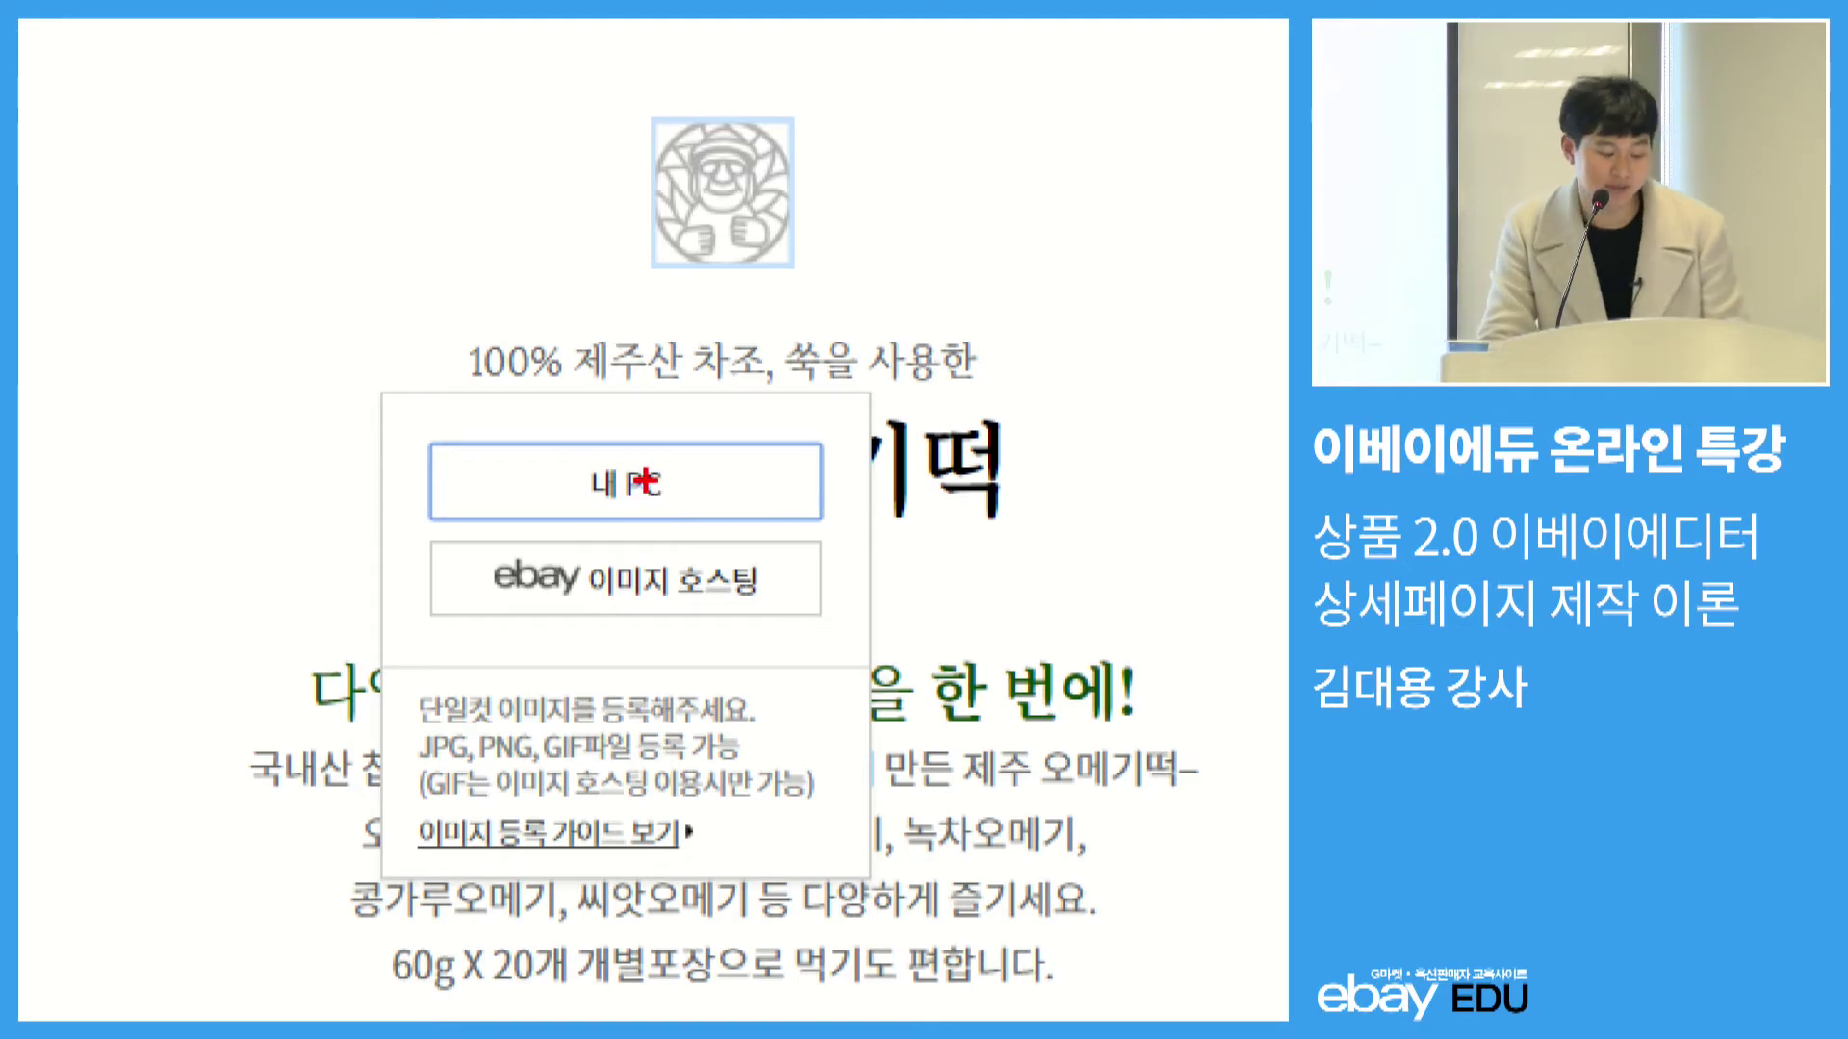
pyautogui.moveTo(562, 445); pyautogui.dragTo(653, 513)
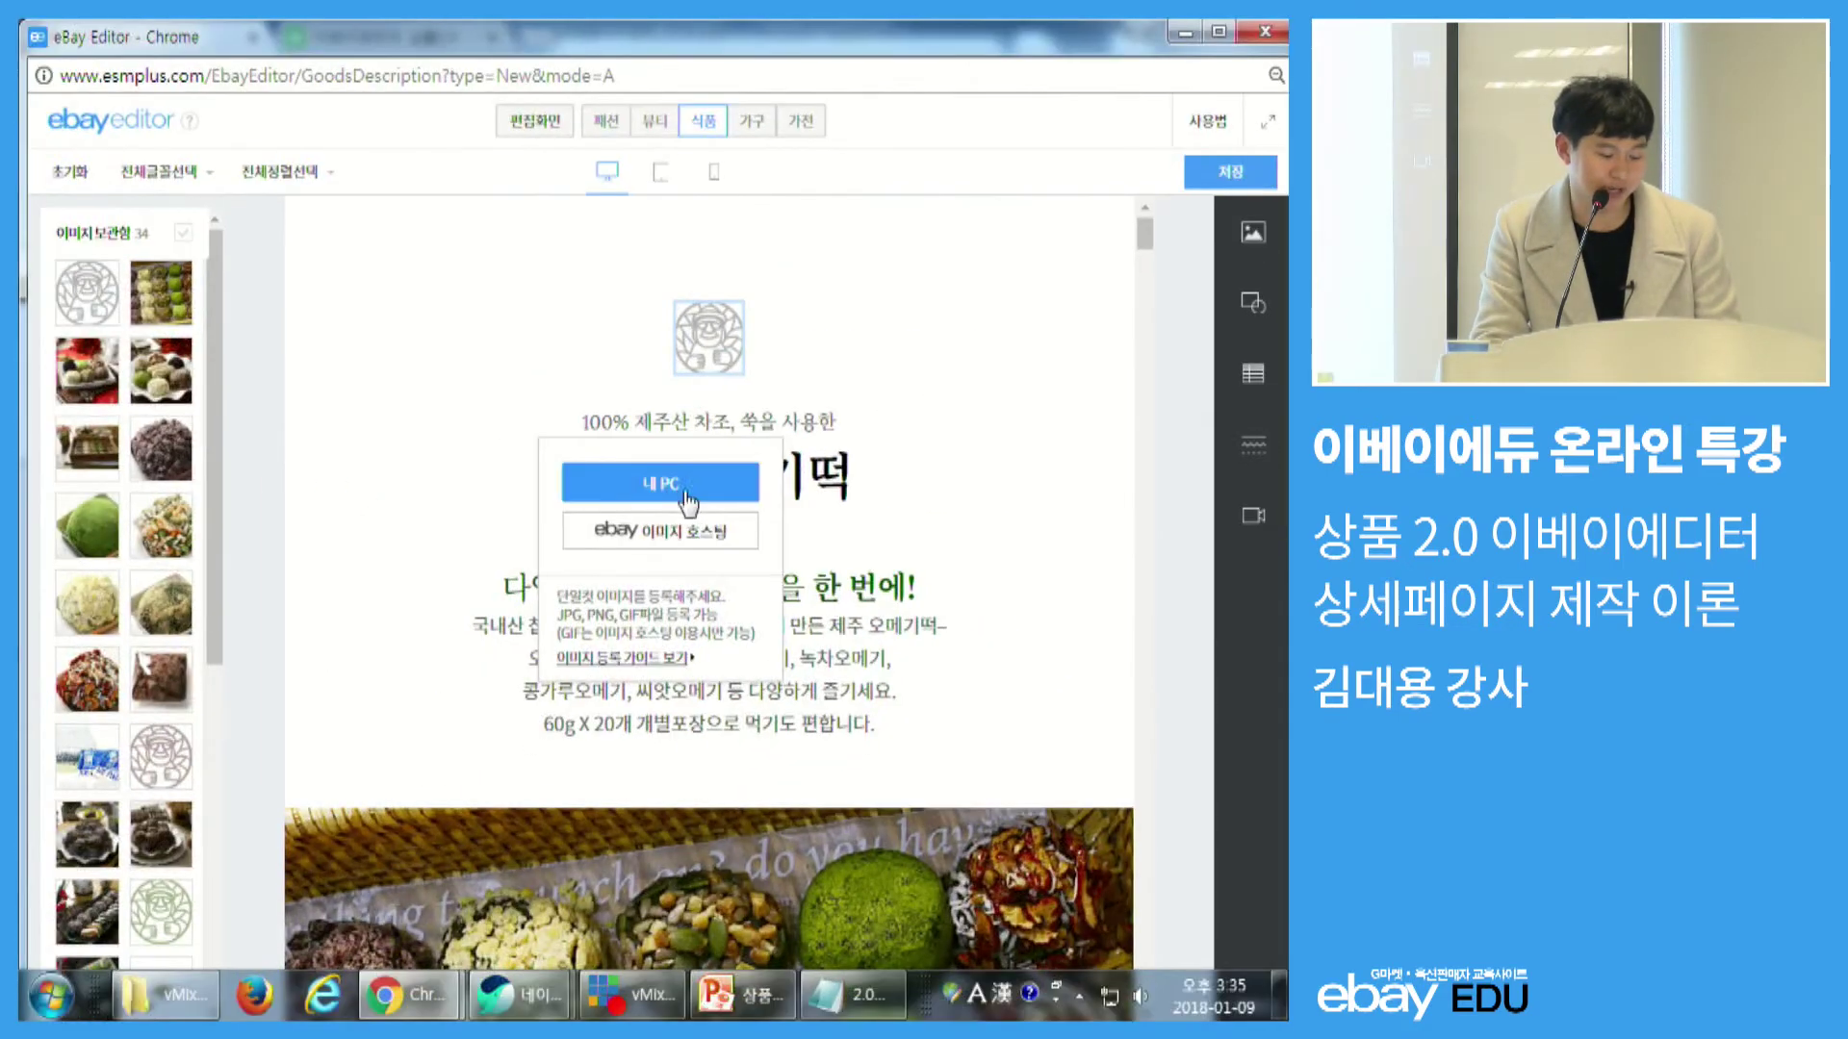
pyautogui.click(674, 500)
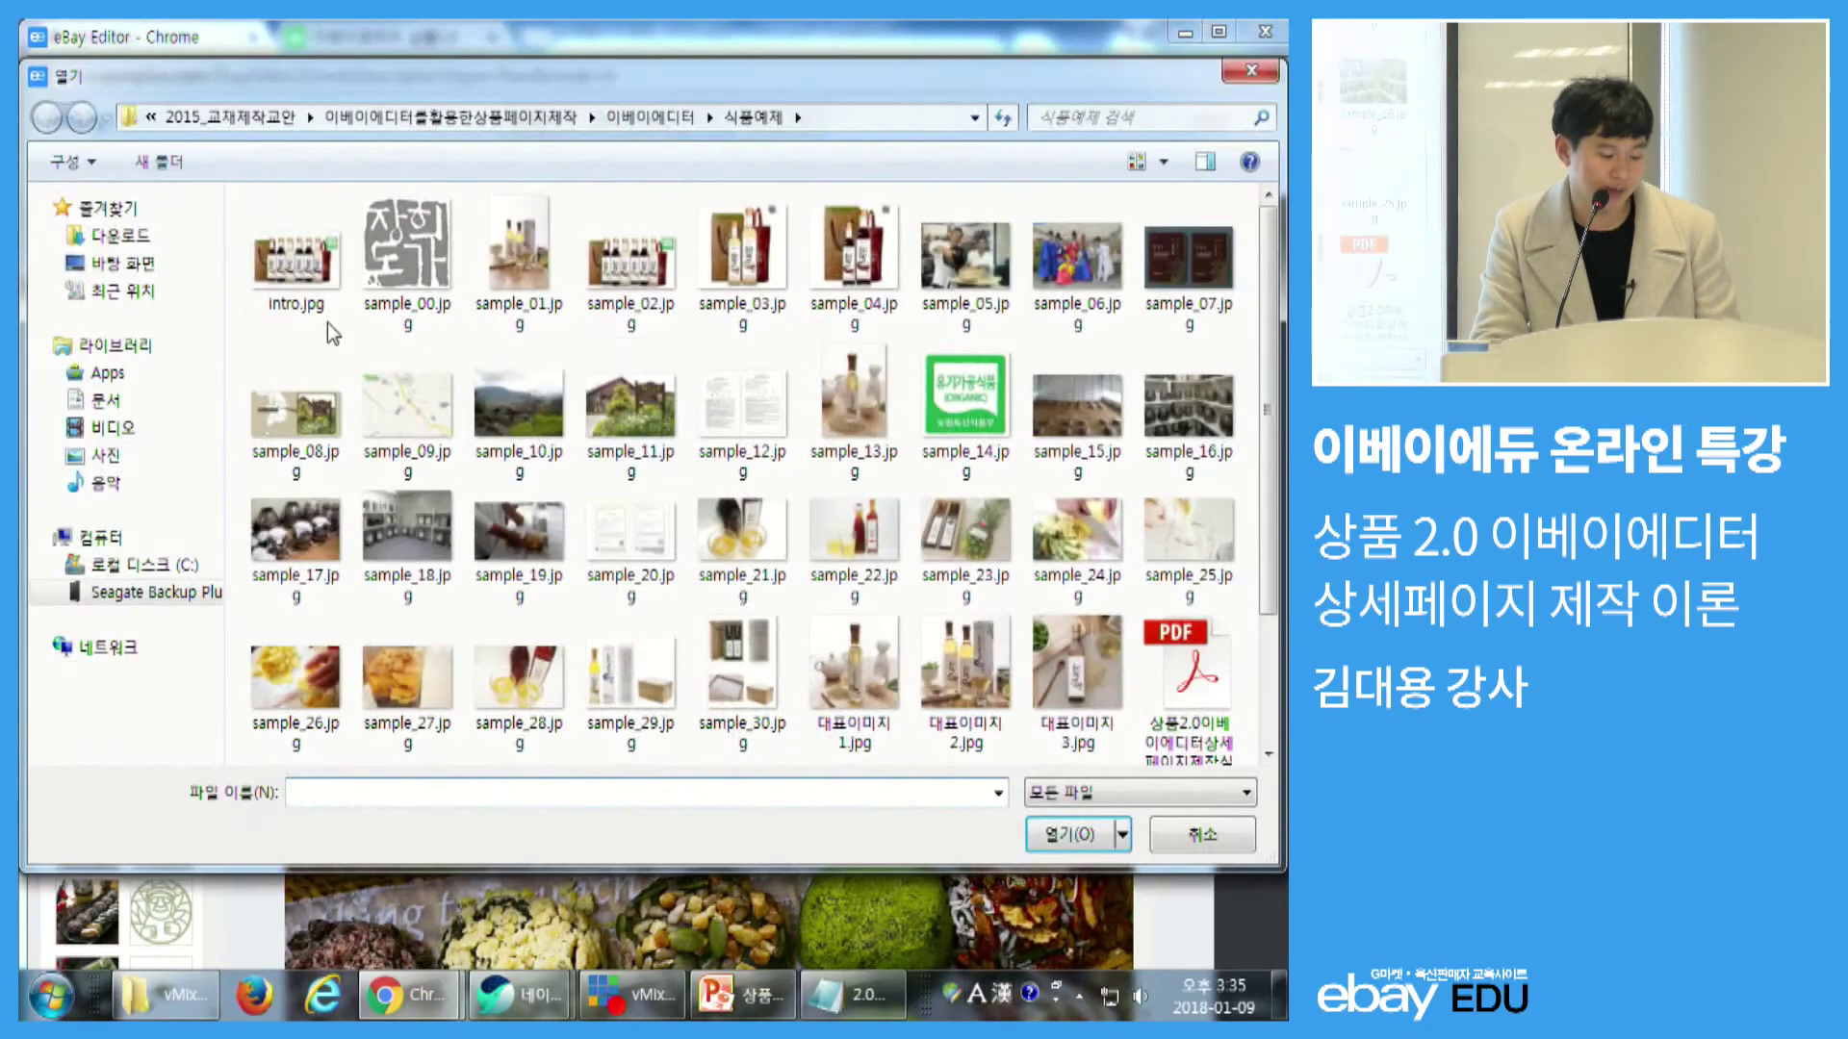
pyautogui.click(398, 276)
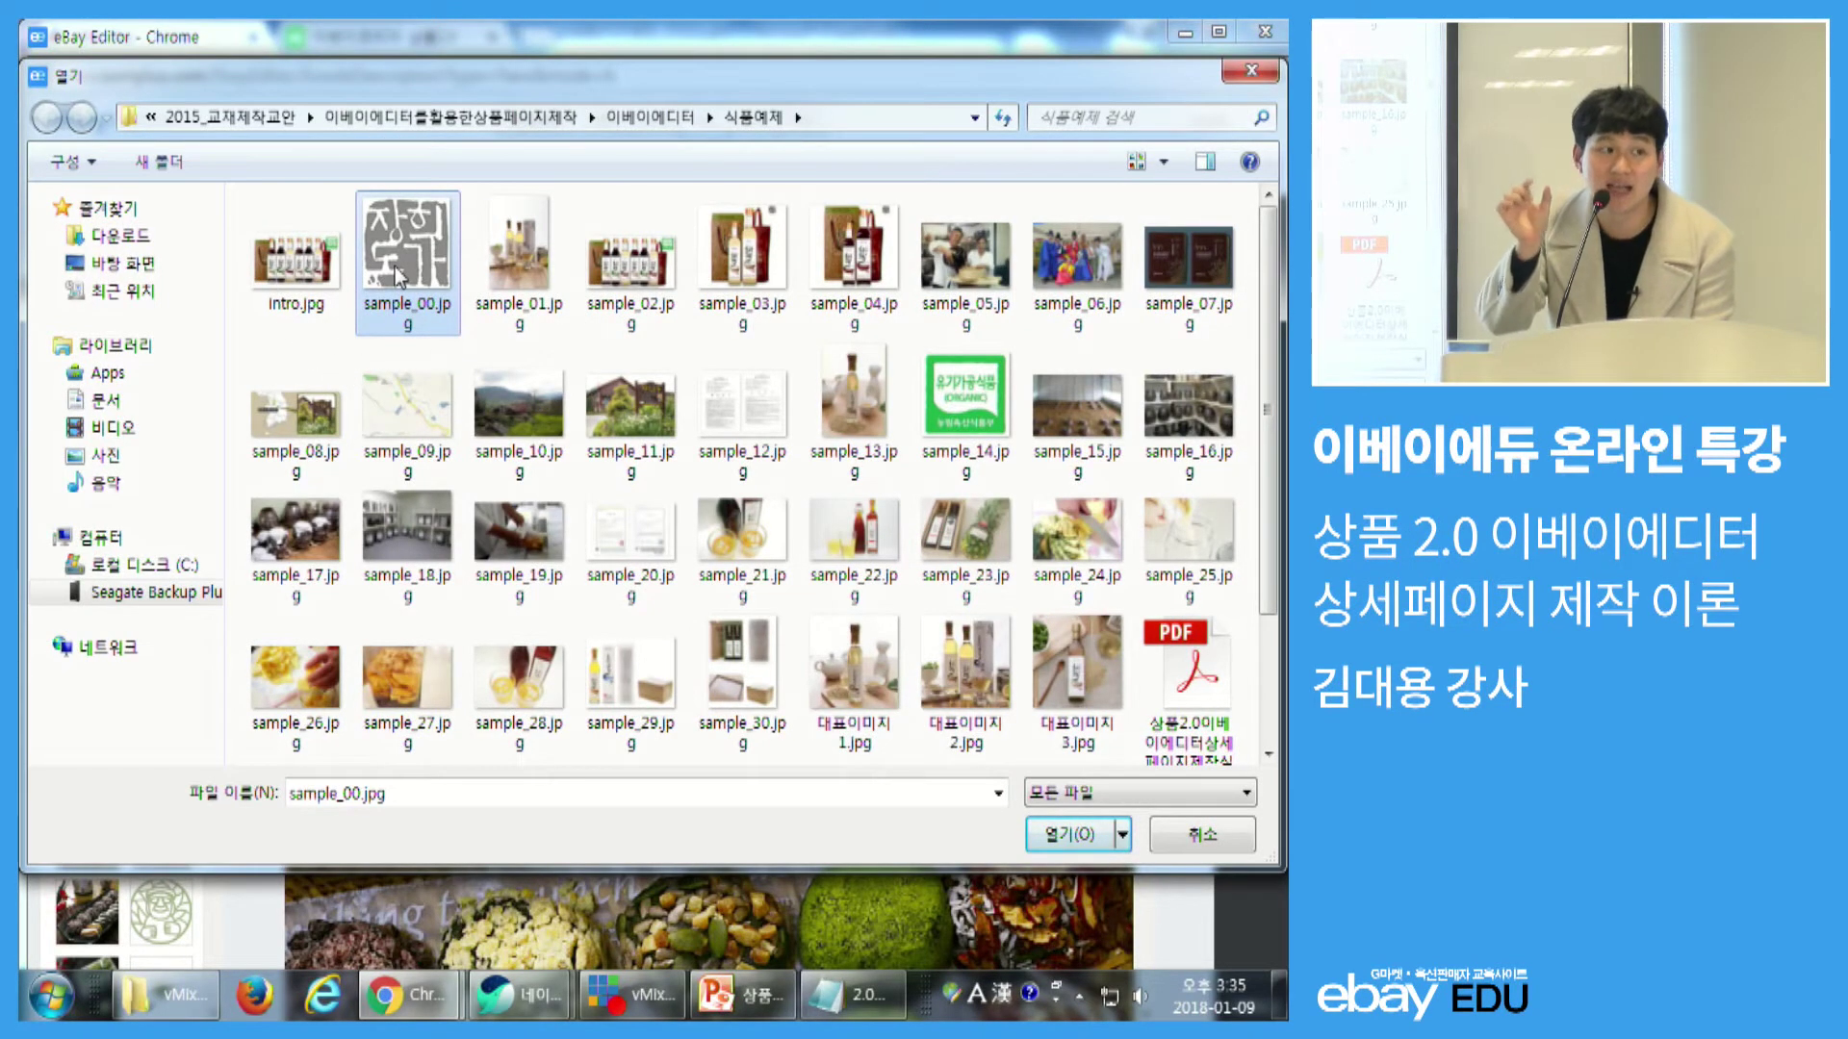
pyautogui.click(1068, 833)
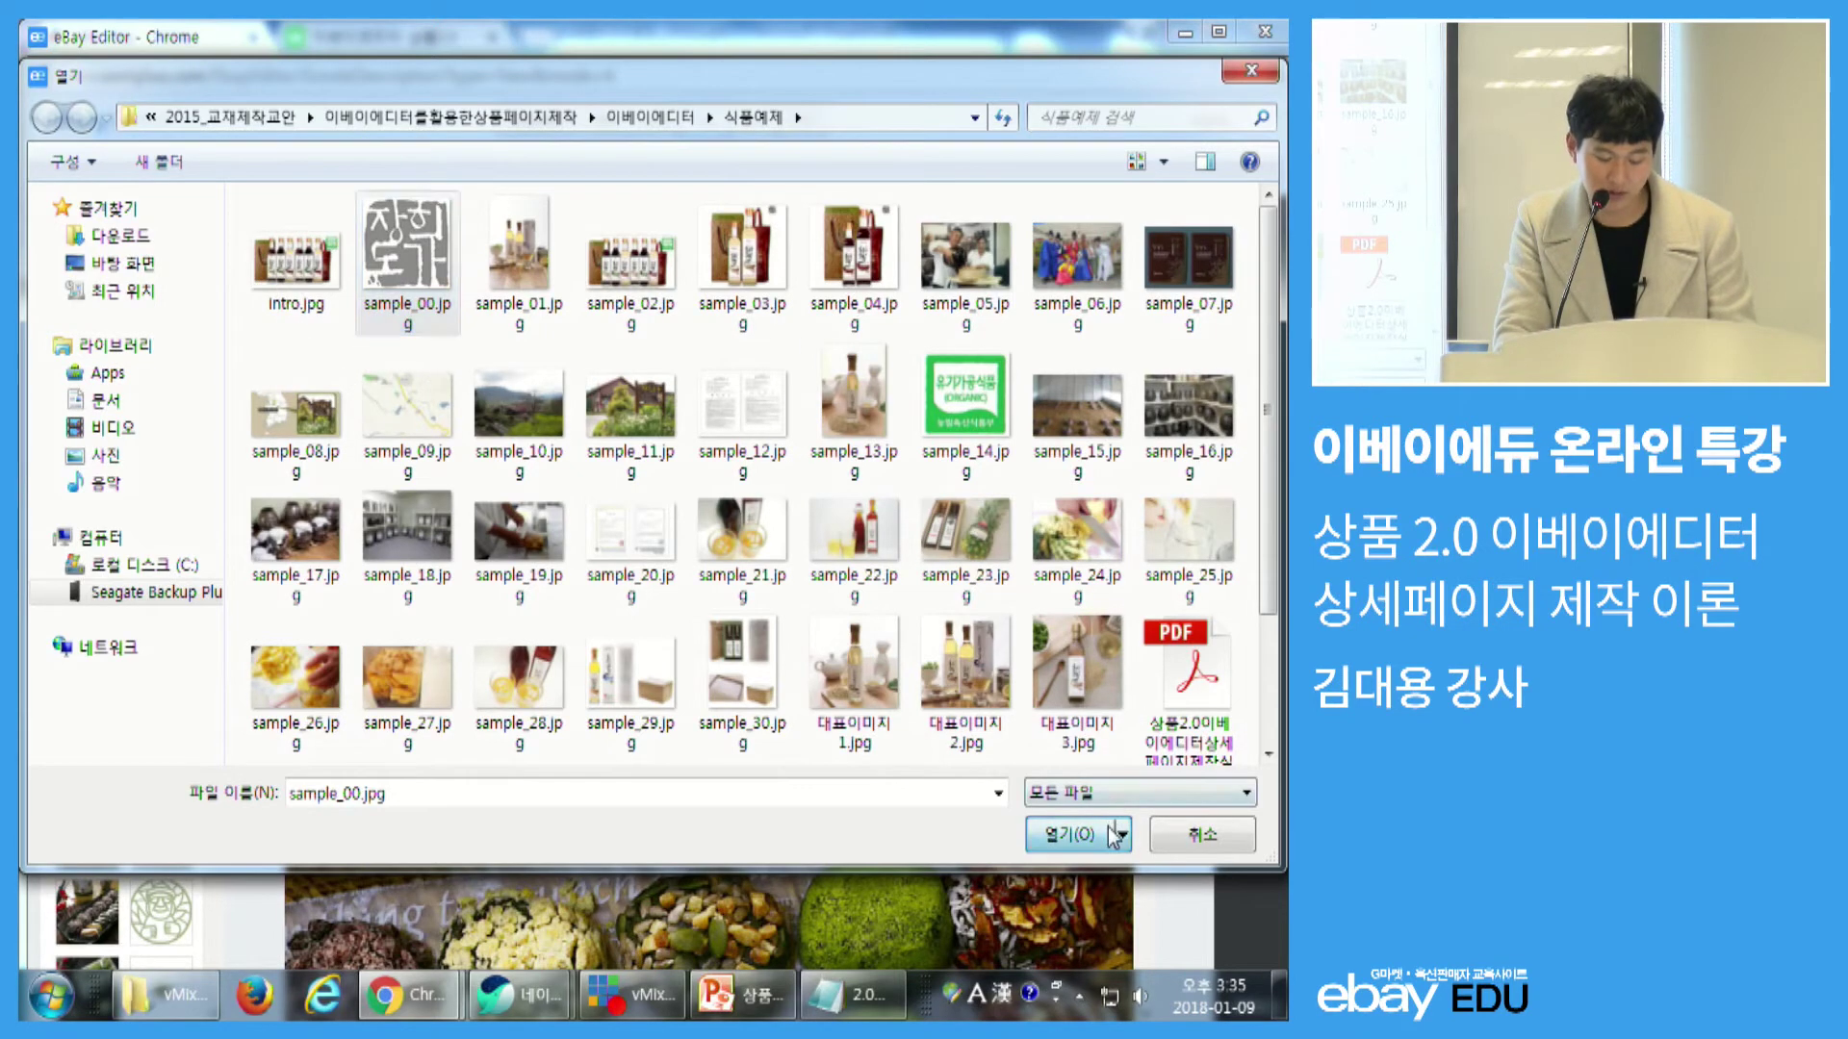
pyautogui.click(1068, 439)
# - Rewrite the small line above the product title as "100% 국내산 현미만을 사용한"
pyautogui.press('Hangul')
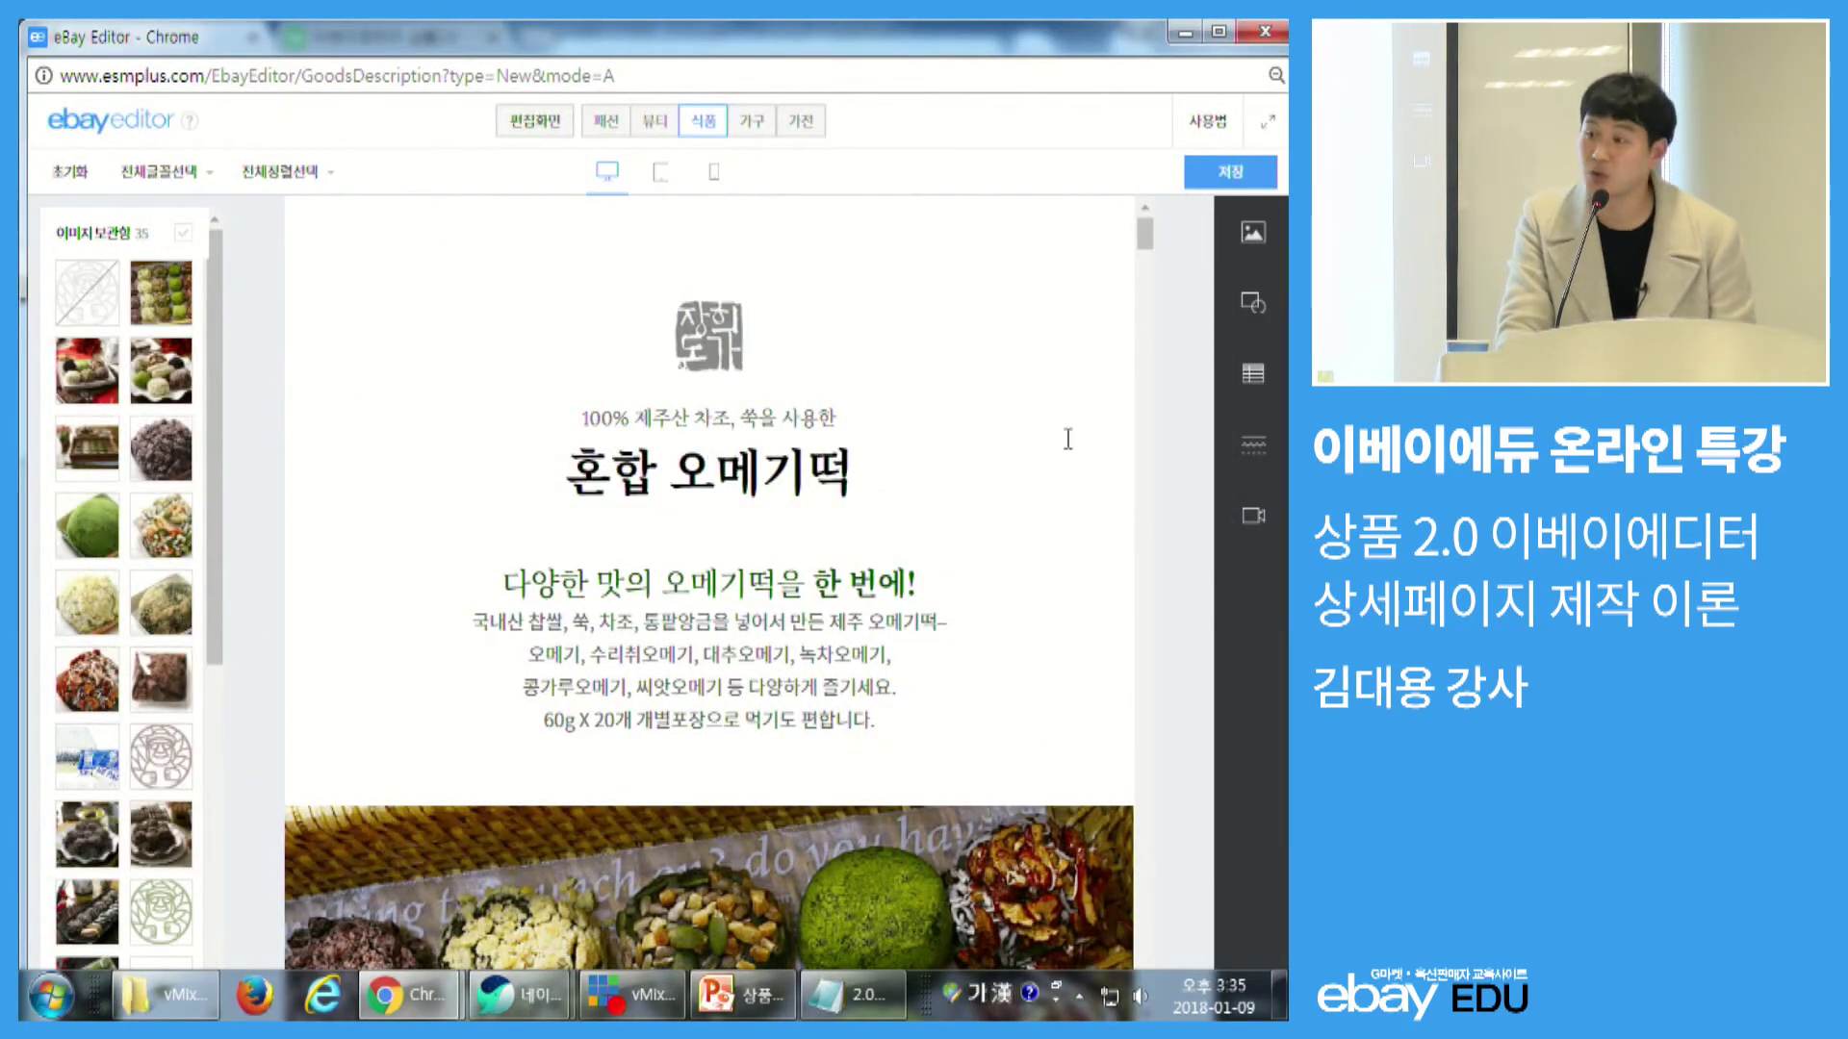
pyautogui.scroll(-2, 1068, 439)
pyautogui.hotkey('ctrl', '+')
pyautogui.hotkey('ctrl', '+')
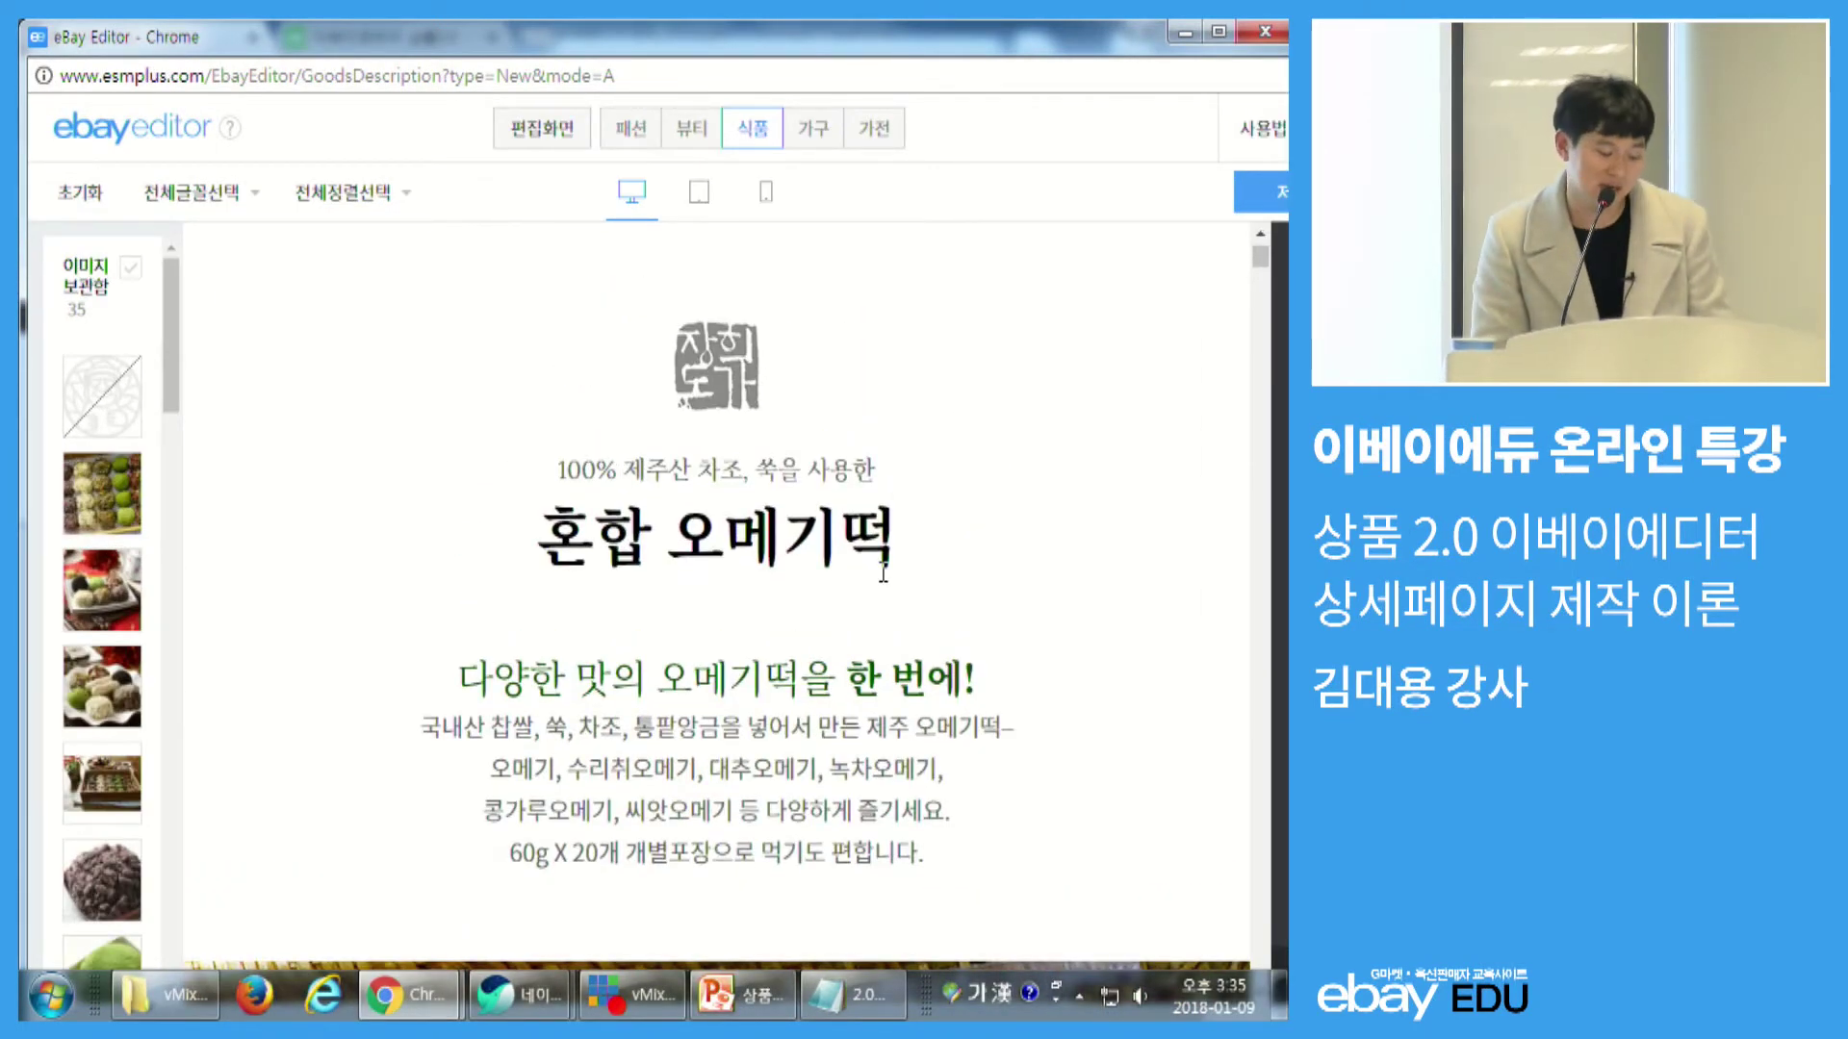
pyautogui.moveTo(621, 472); pyautogui.dragTo(871, 458)
pyautogui.write('헌')
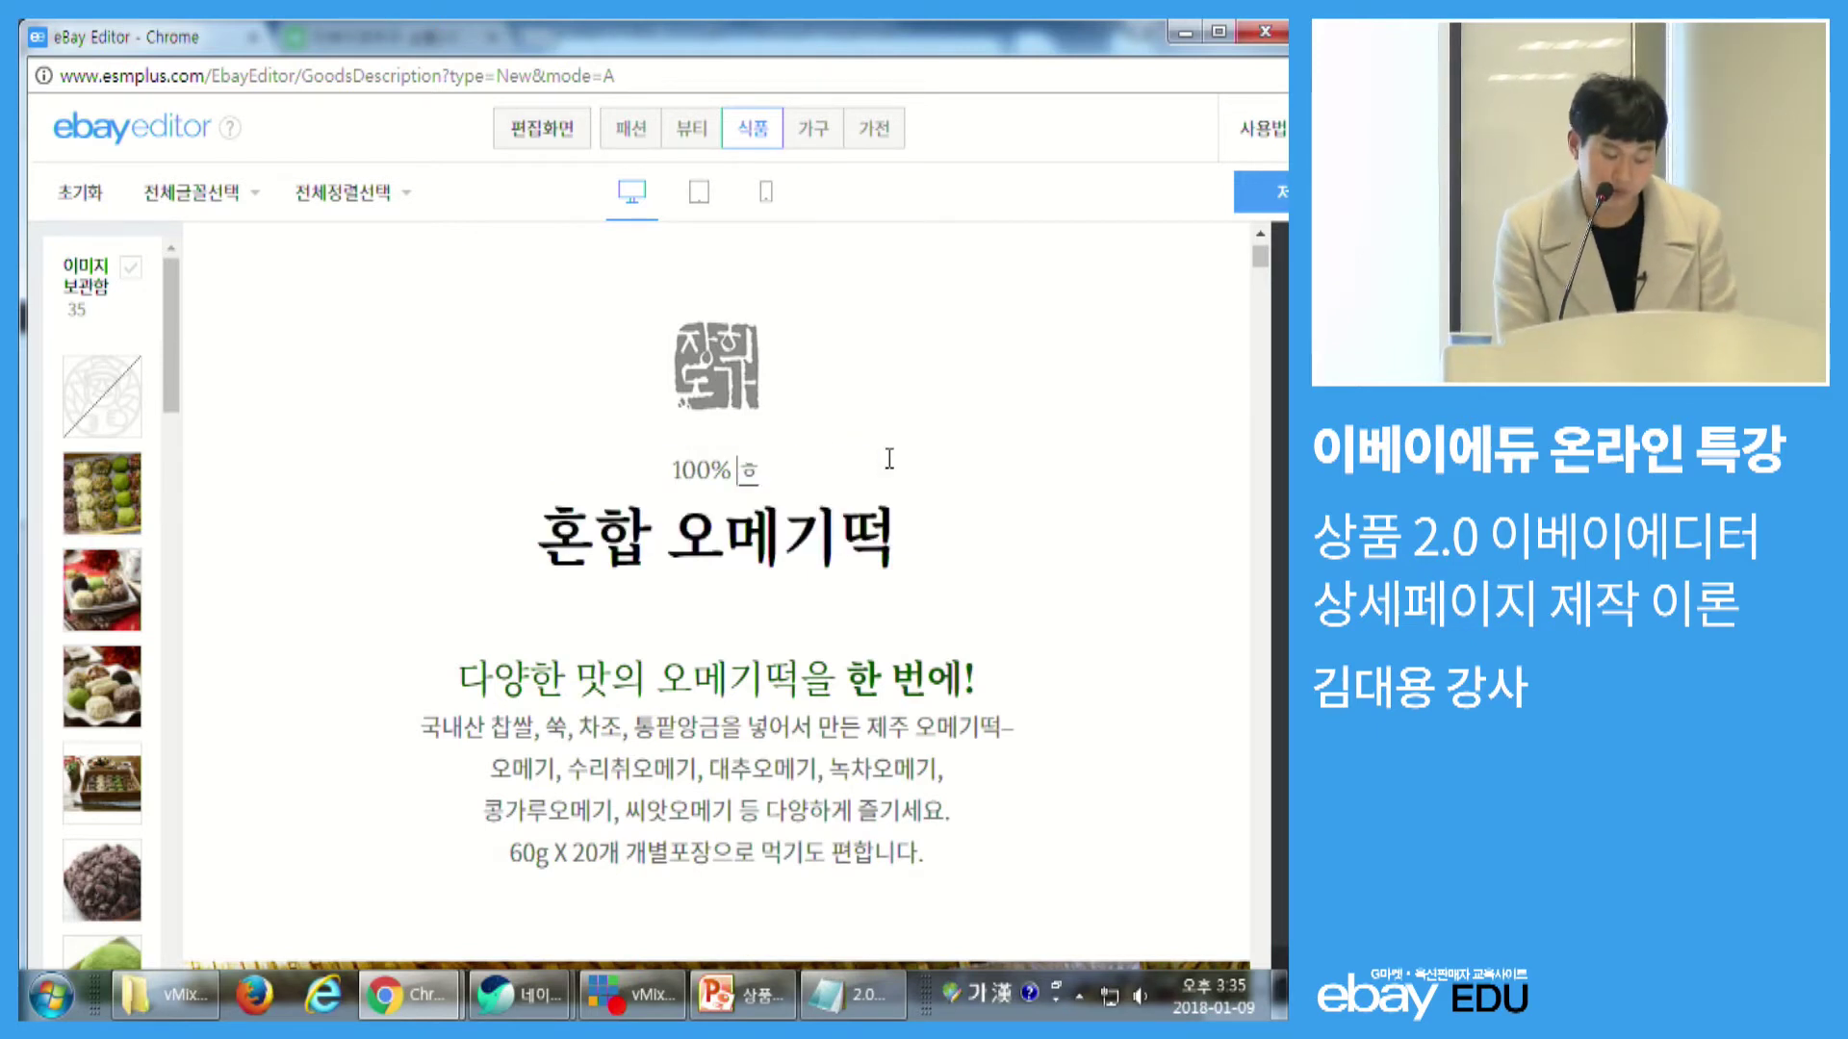
pyautogui.press('BackSpace')
pyautogui.write('국')
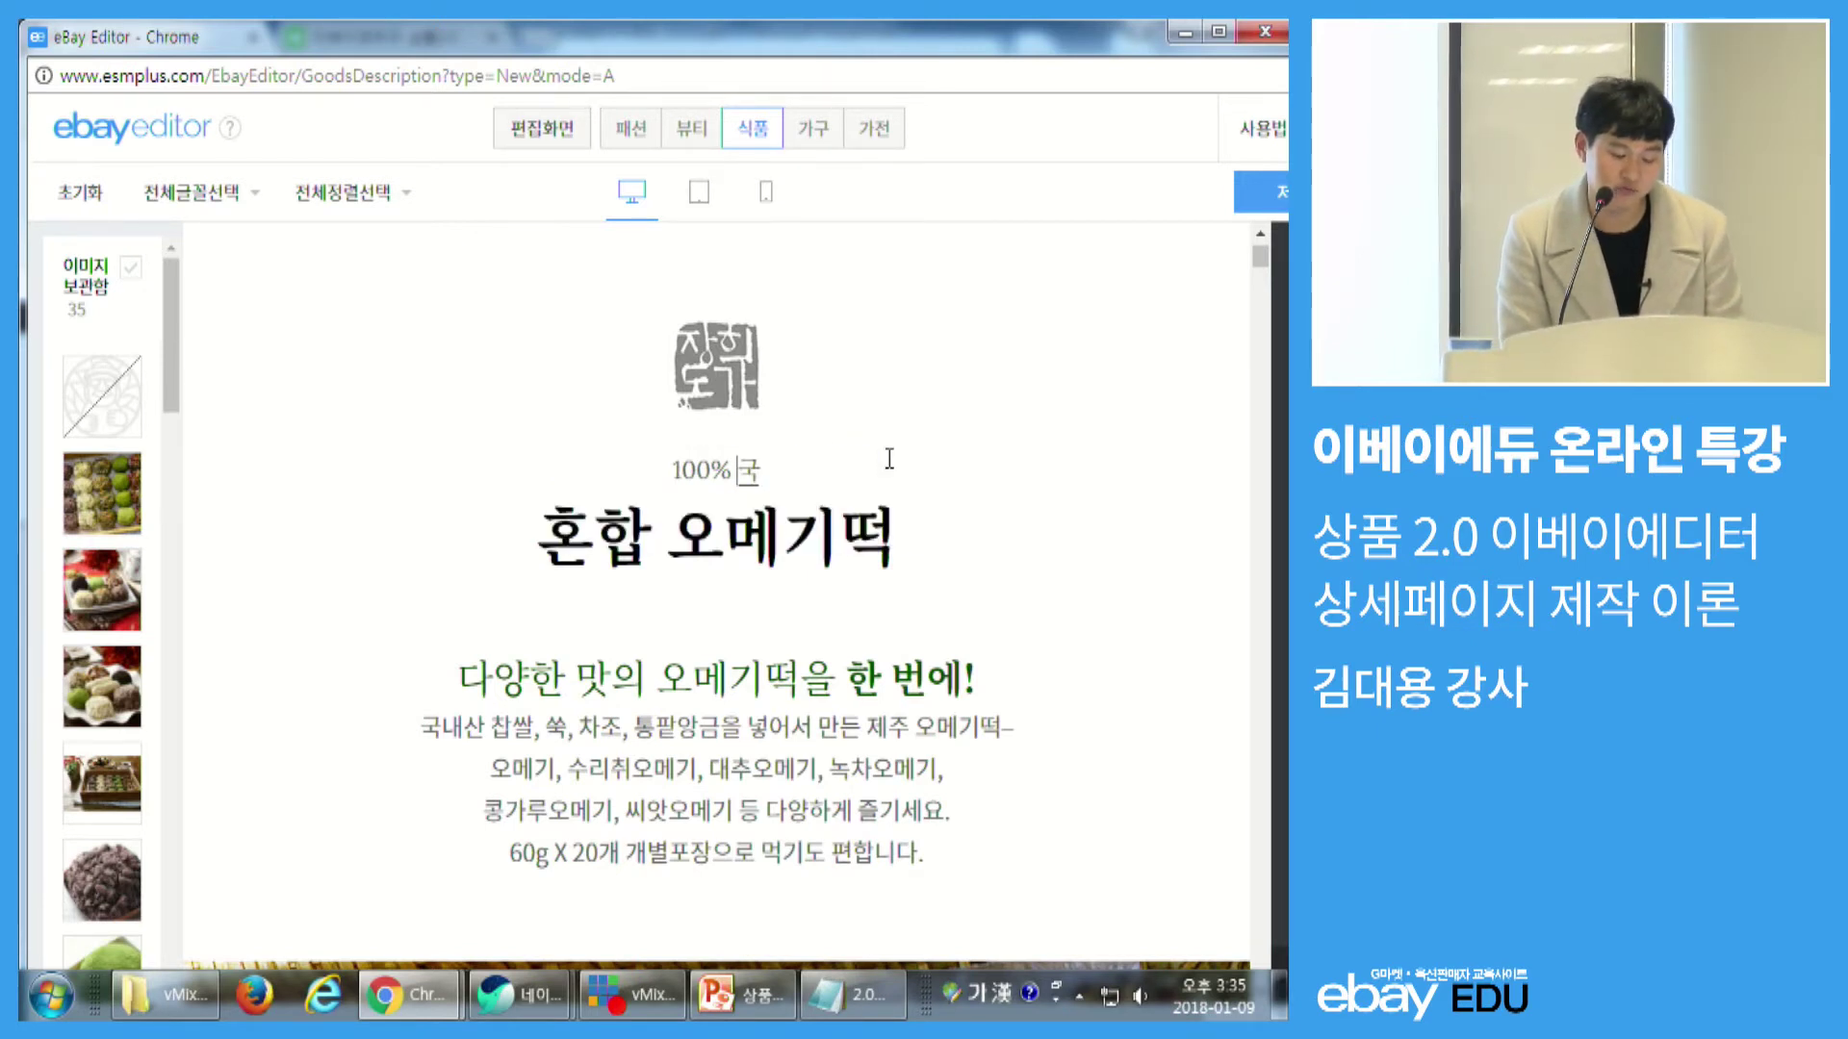
pyautogui.write('내산 현미만을 상')
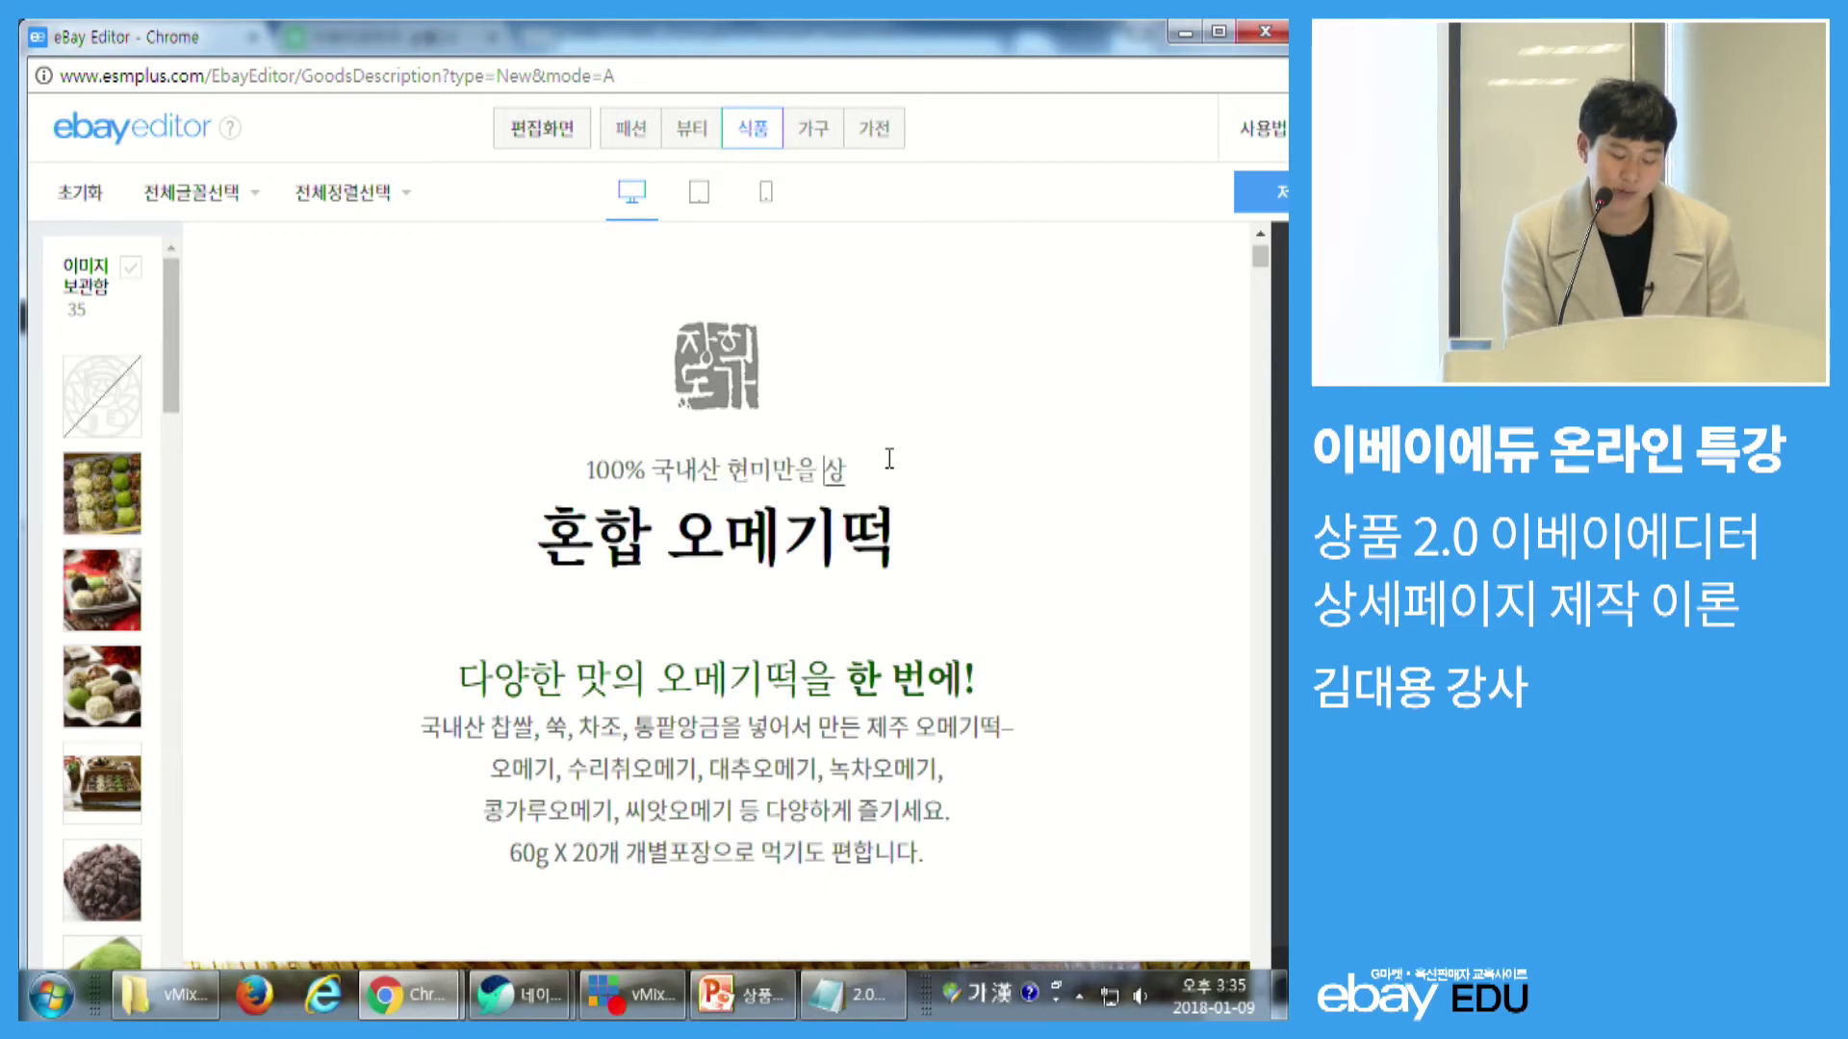
pyautogui.press('BackSpace')
pyautogui.write('생')
pyautogui.write('용한')
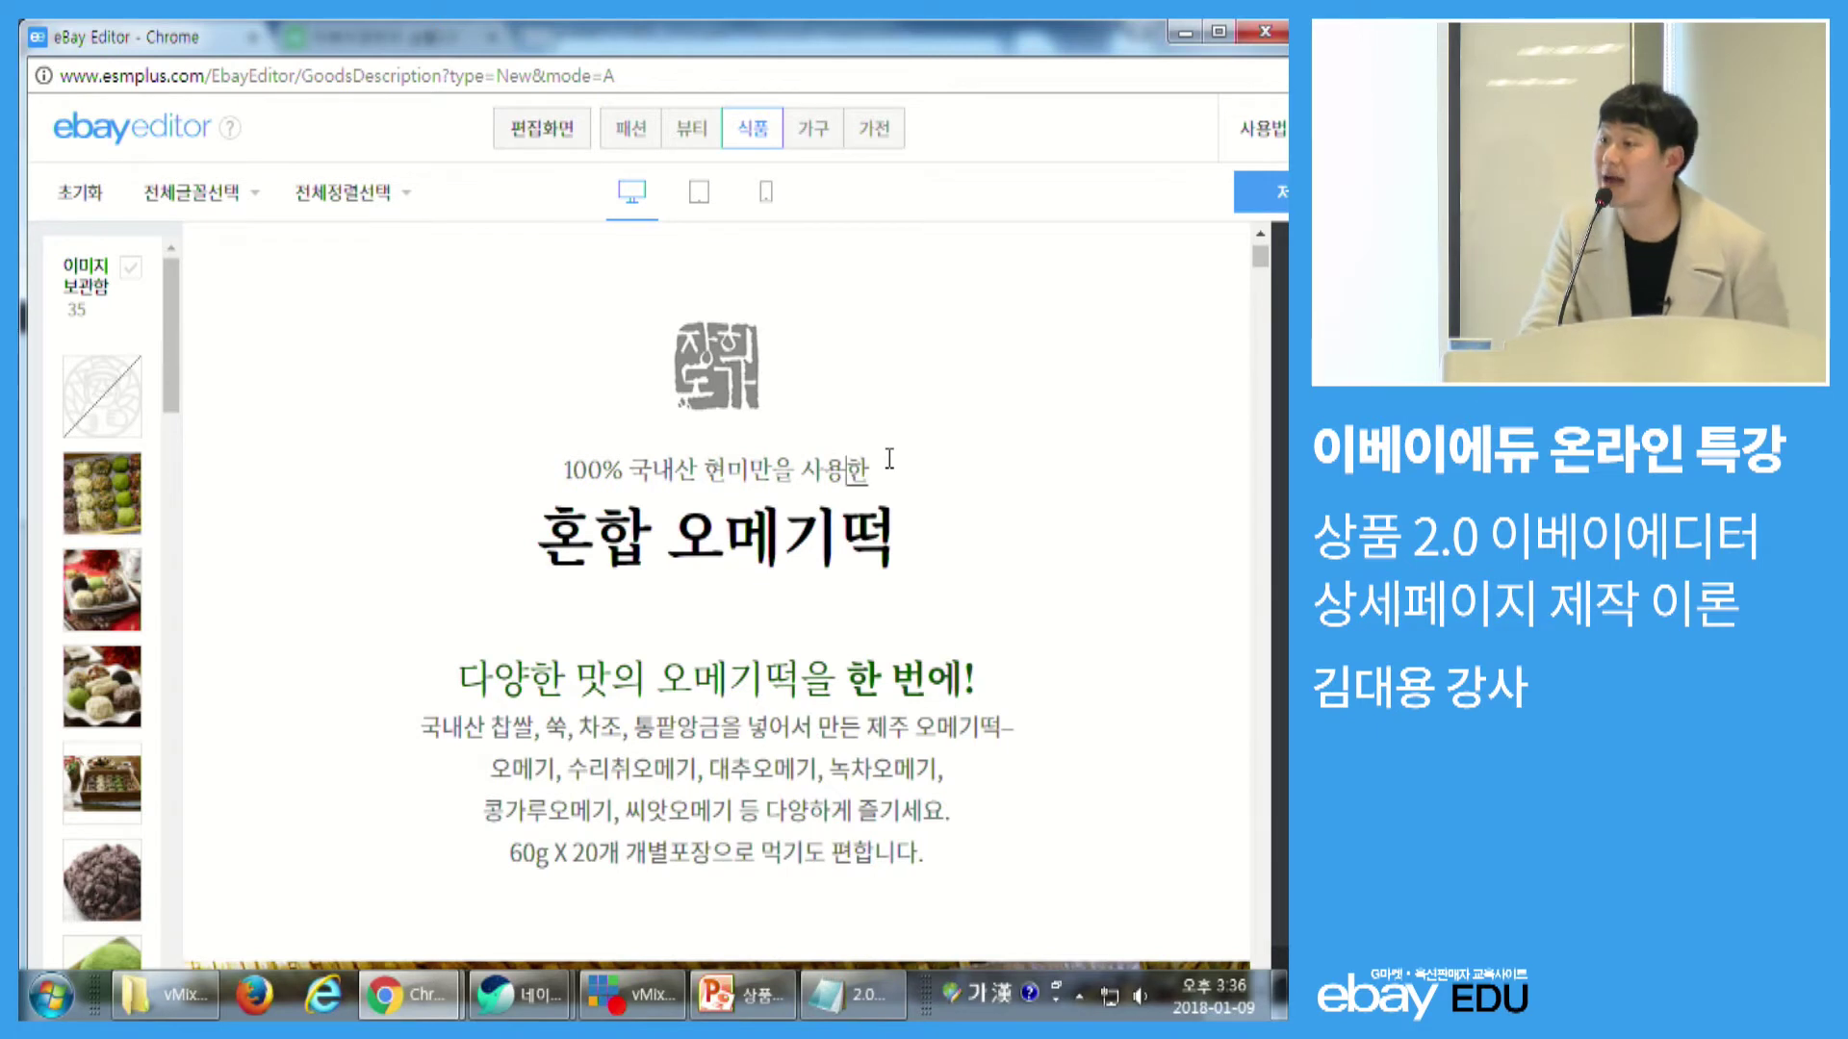
# - Set the font of the line "100% 국내산 현미만을 사용한" to 본고딕
pyautogui.moveTo(565, 469); pyautogui.dragTo(866, 469)
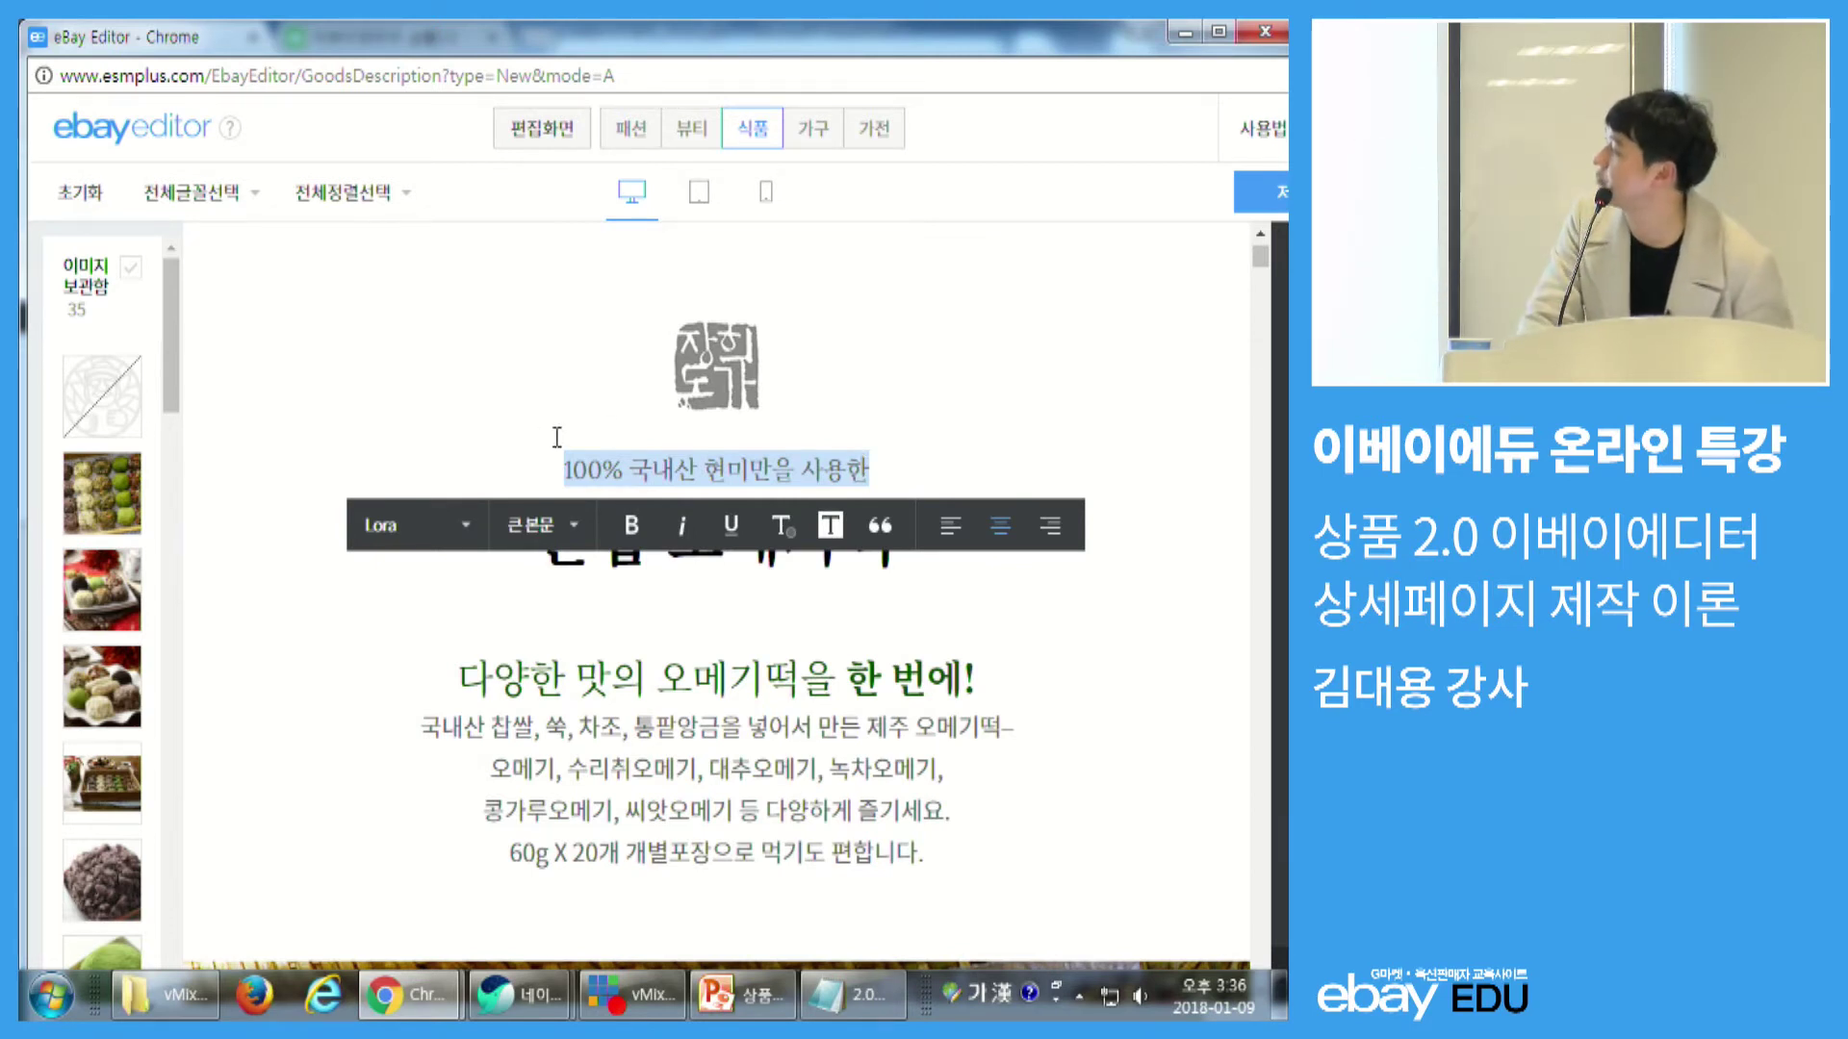
pyautogui.click(392, 549)
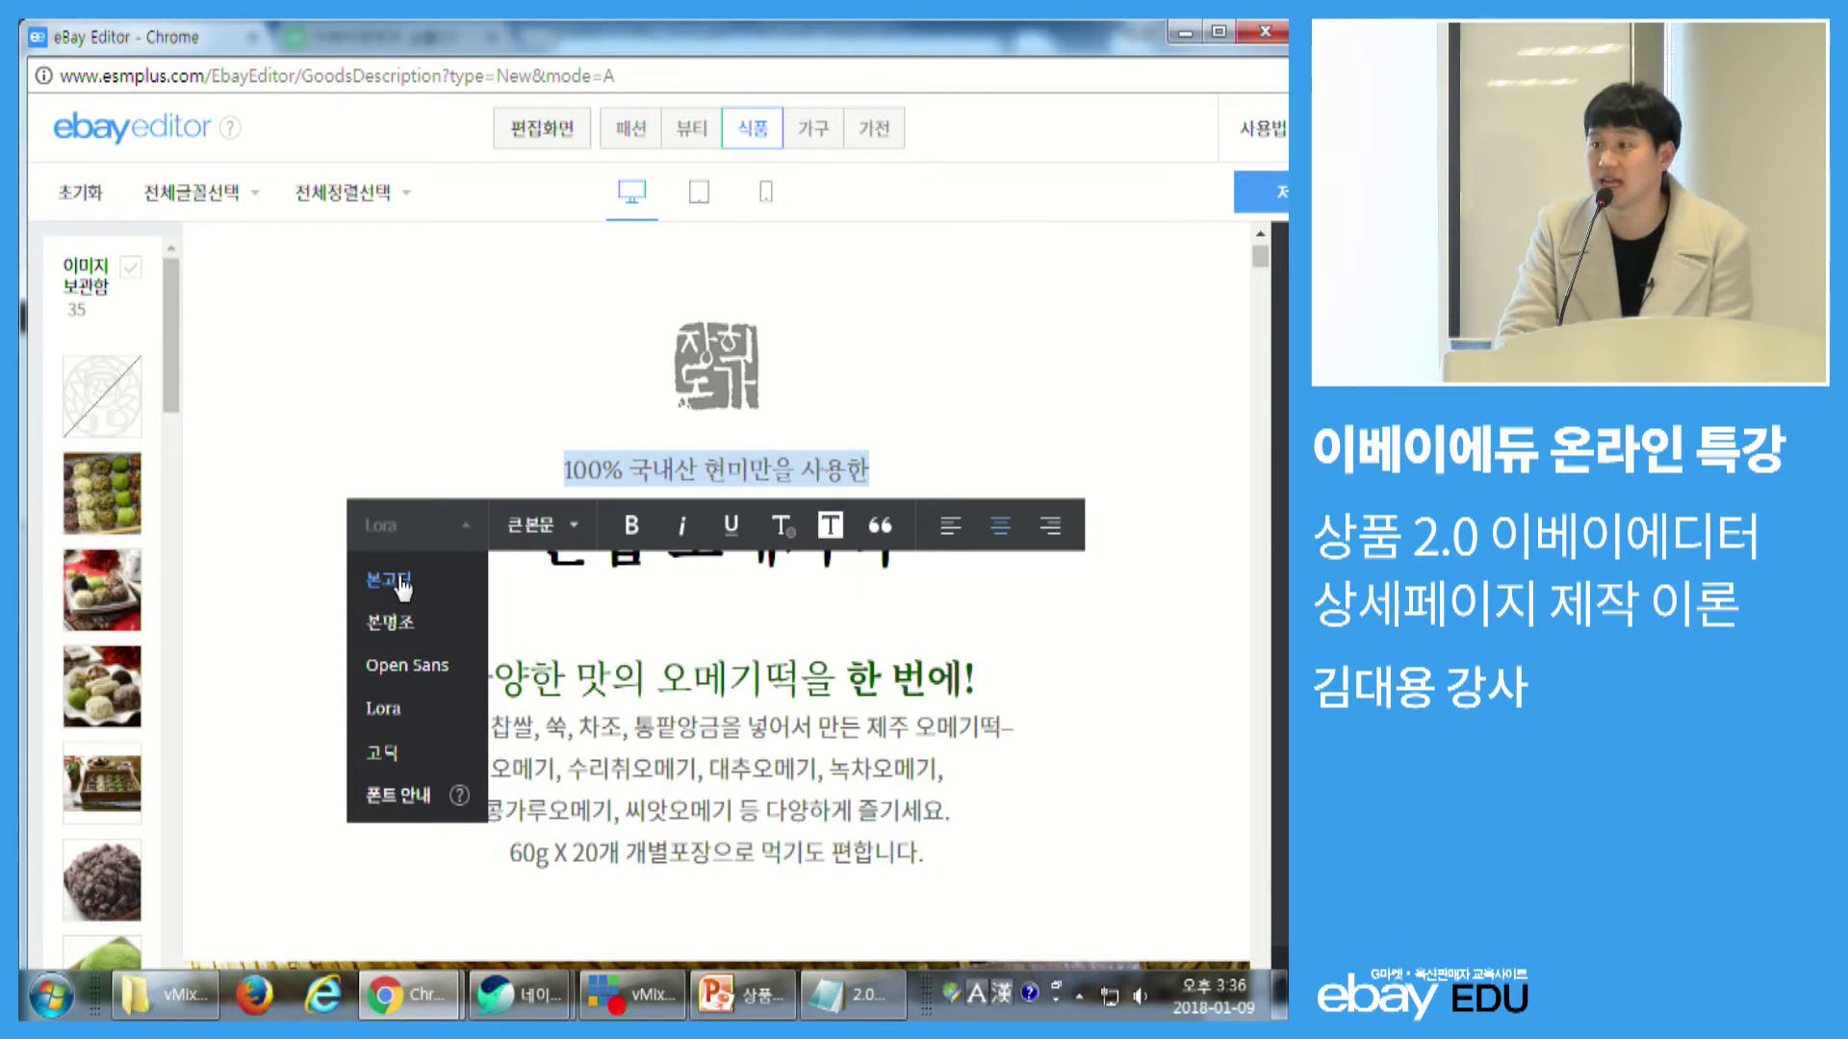
pyautogui.click(412, 584)
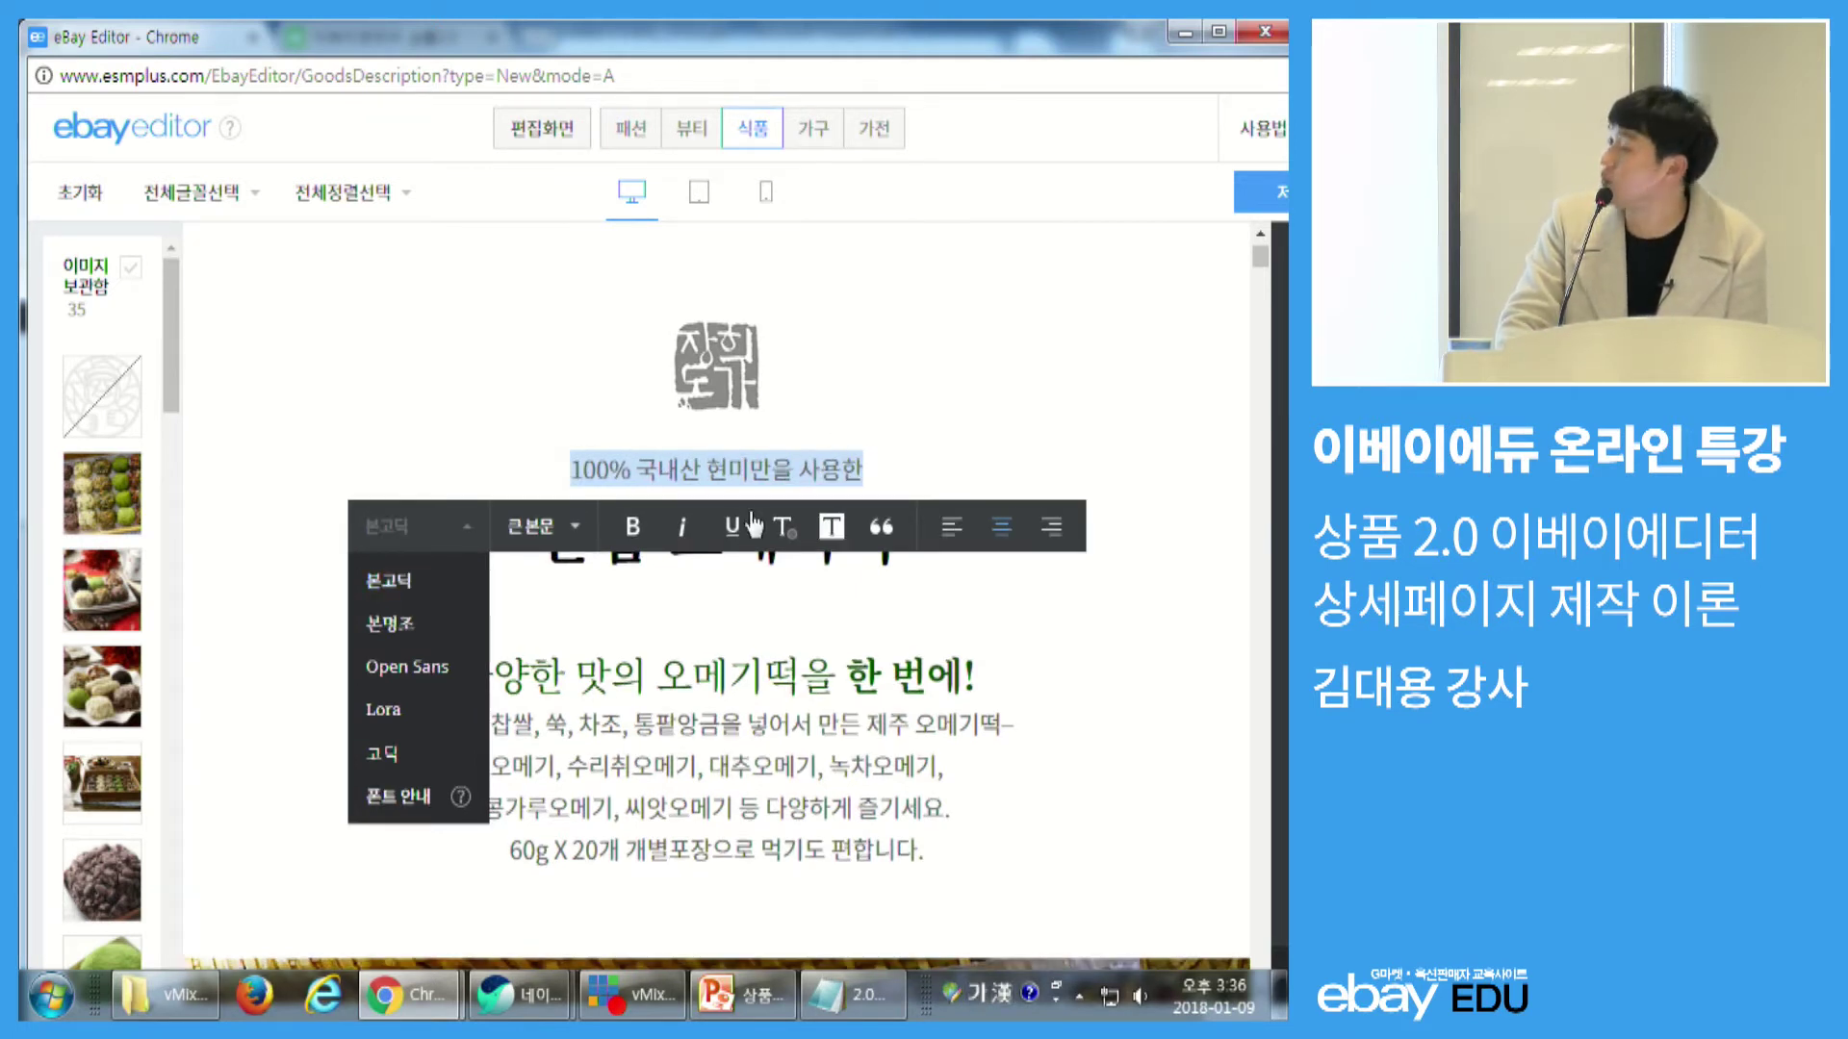
# - Try the 제목2 and 제목3 text sizes on the line above the title, and return it to 큰 본문
pyautogui.click(556, 537)
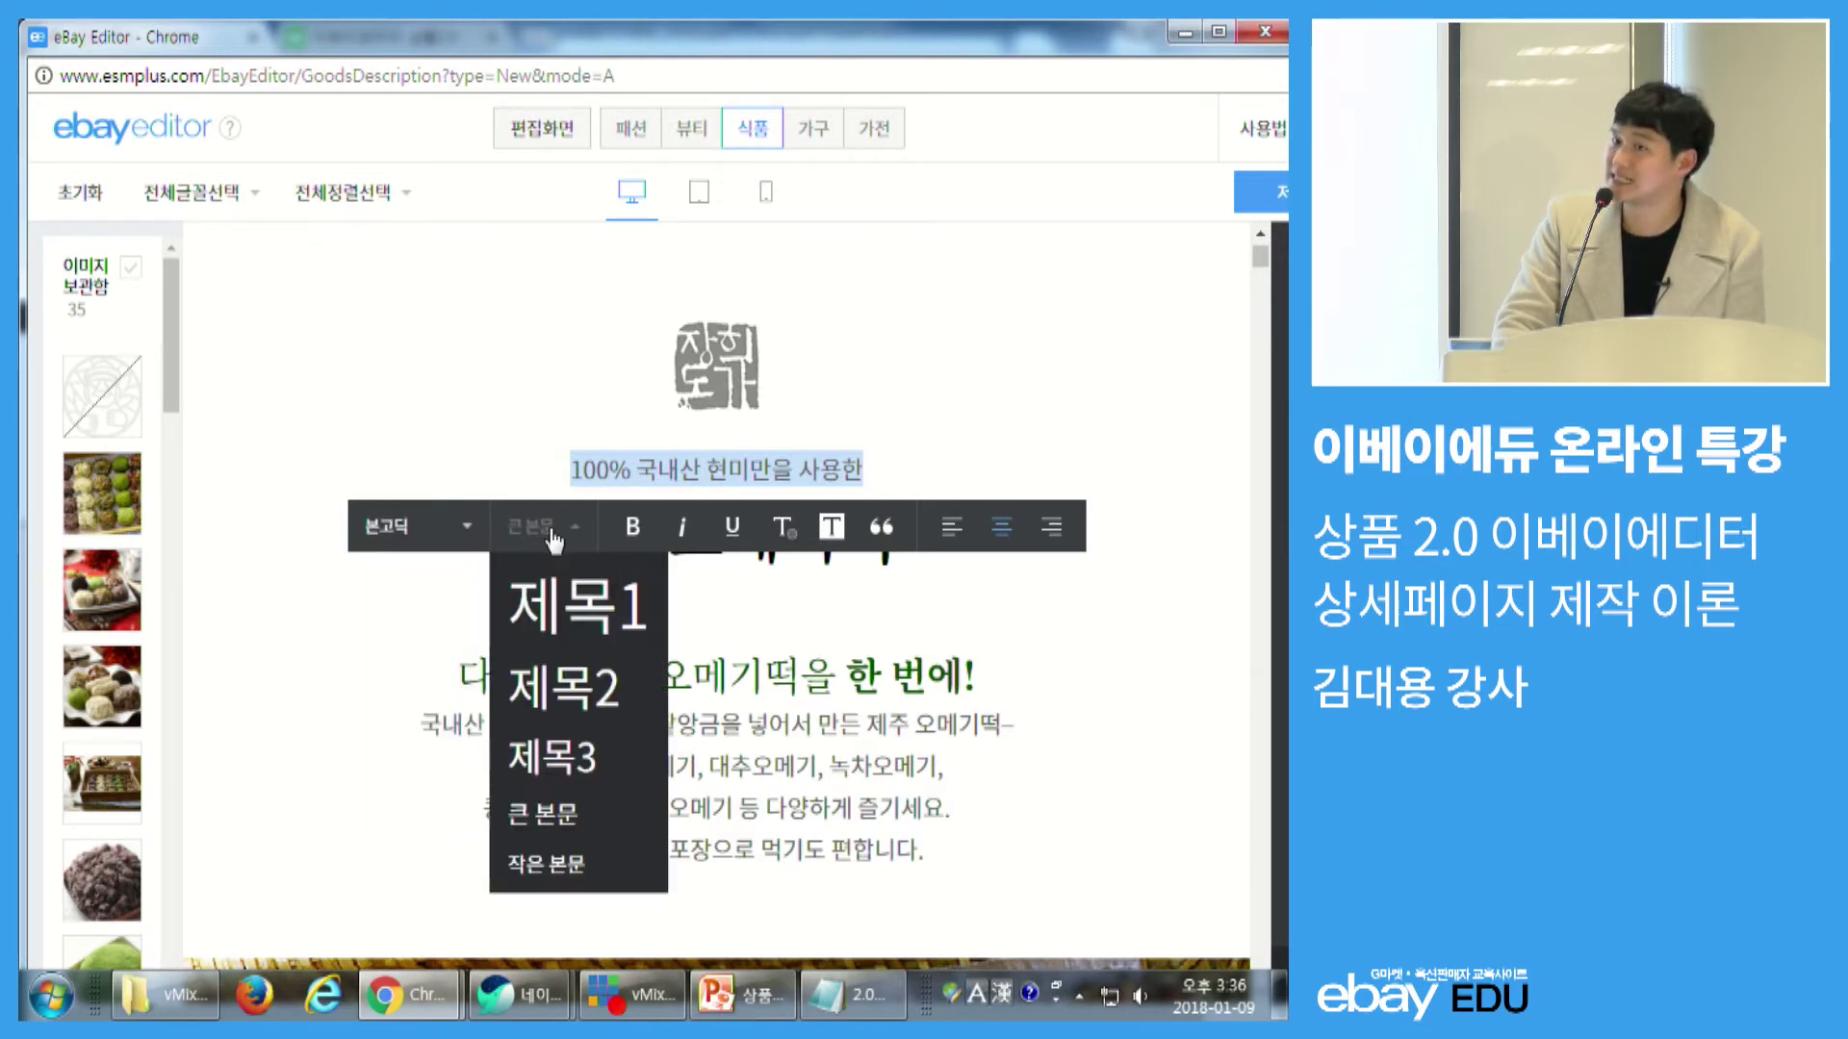
pyautogui.click(576, 689)
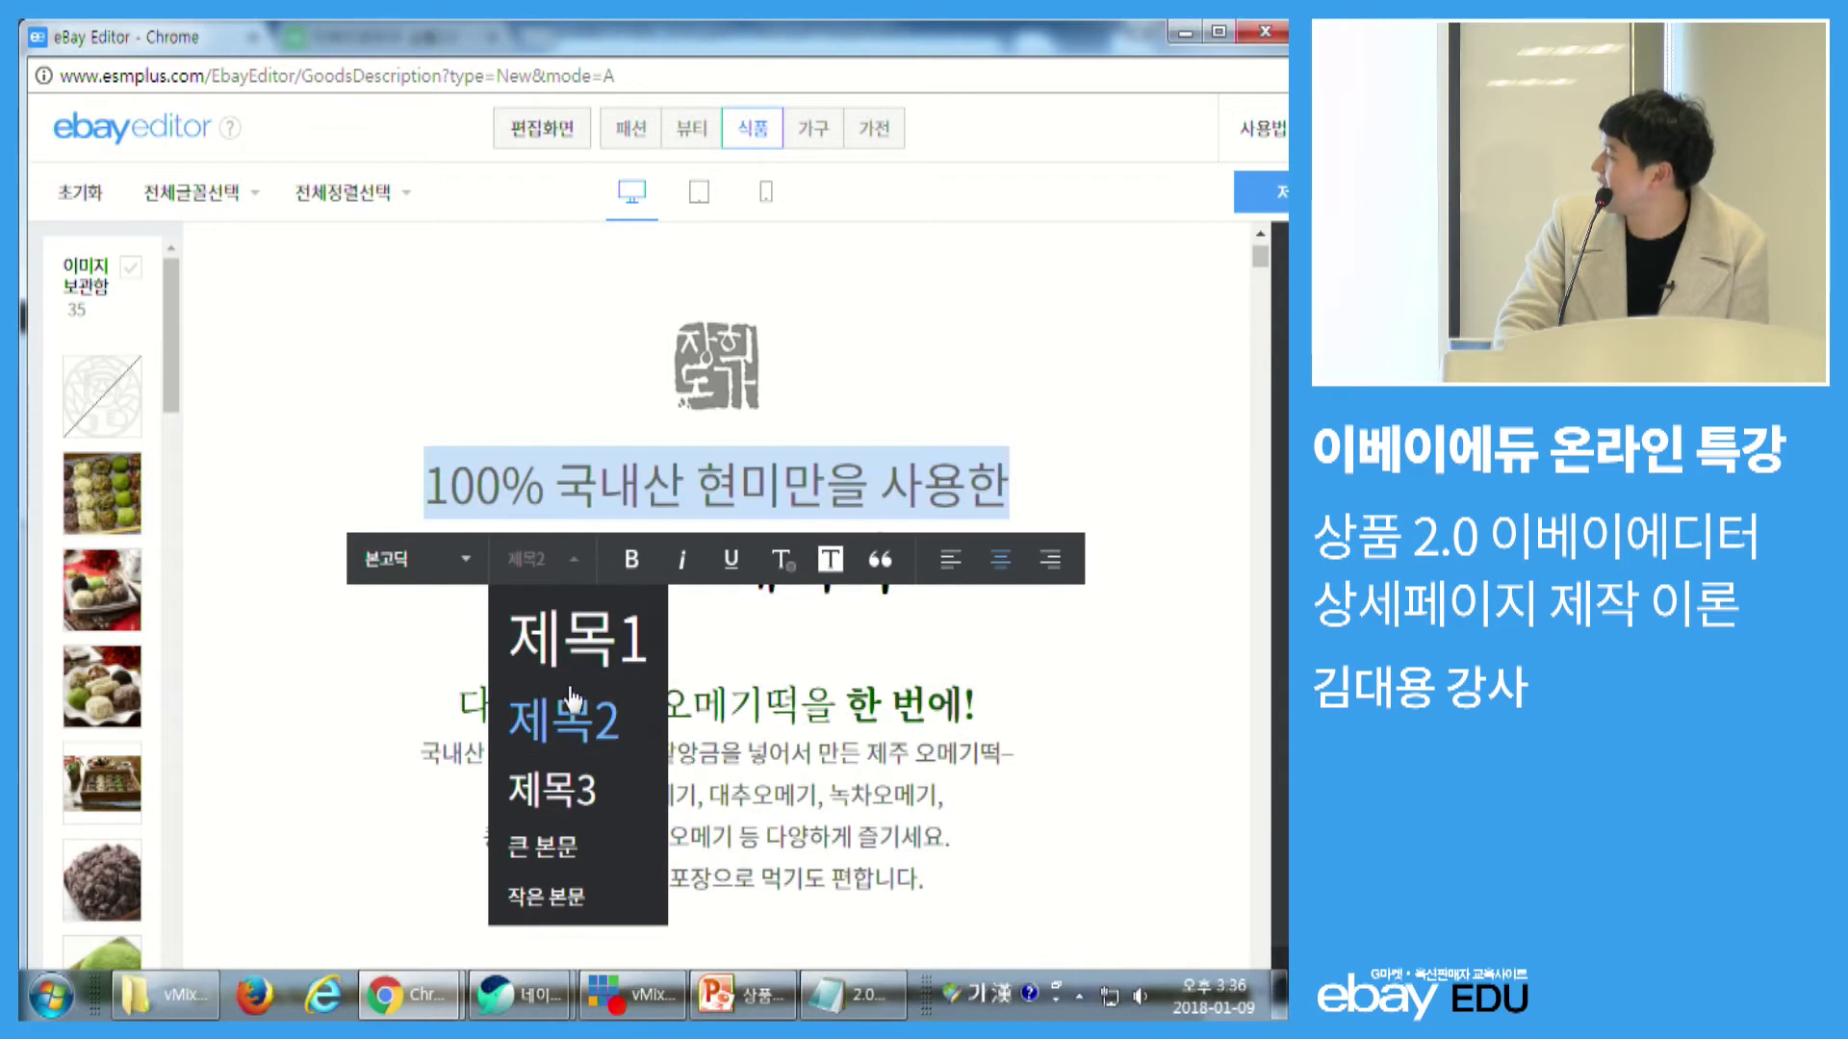
pyautogui.click(576, 790)
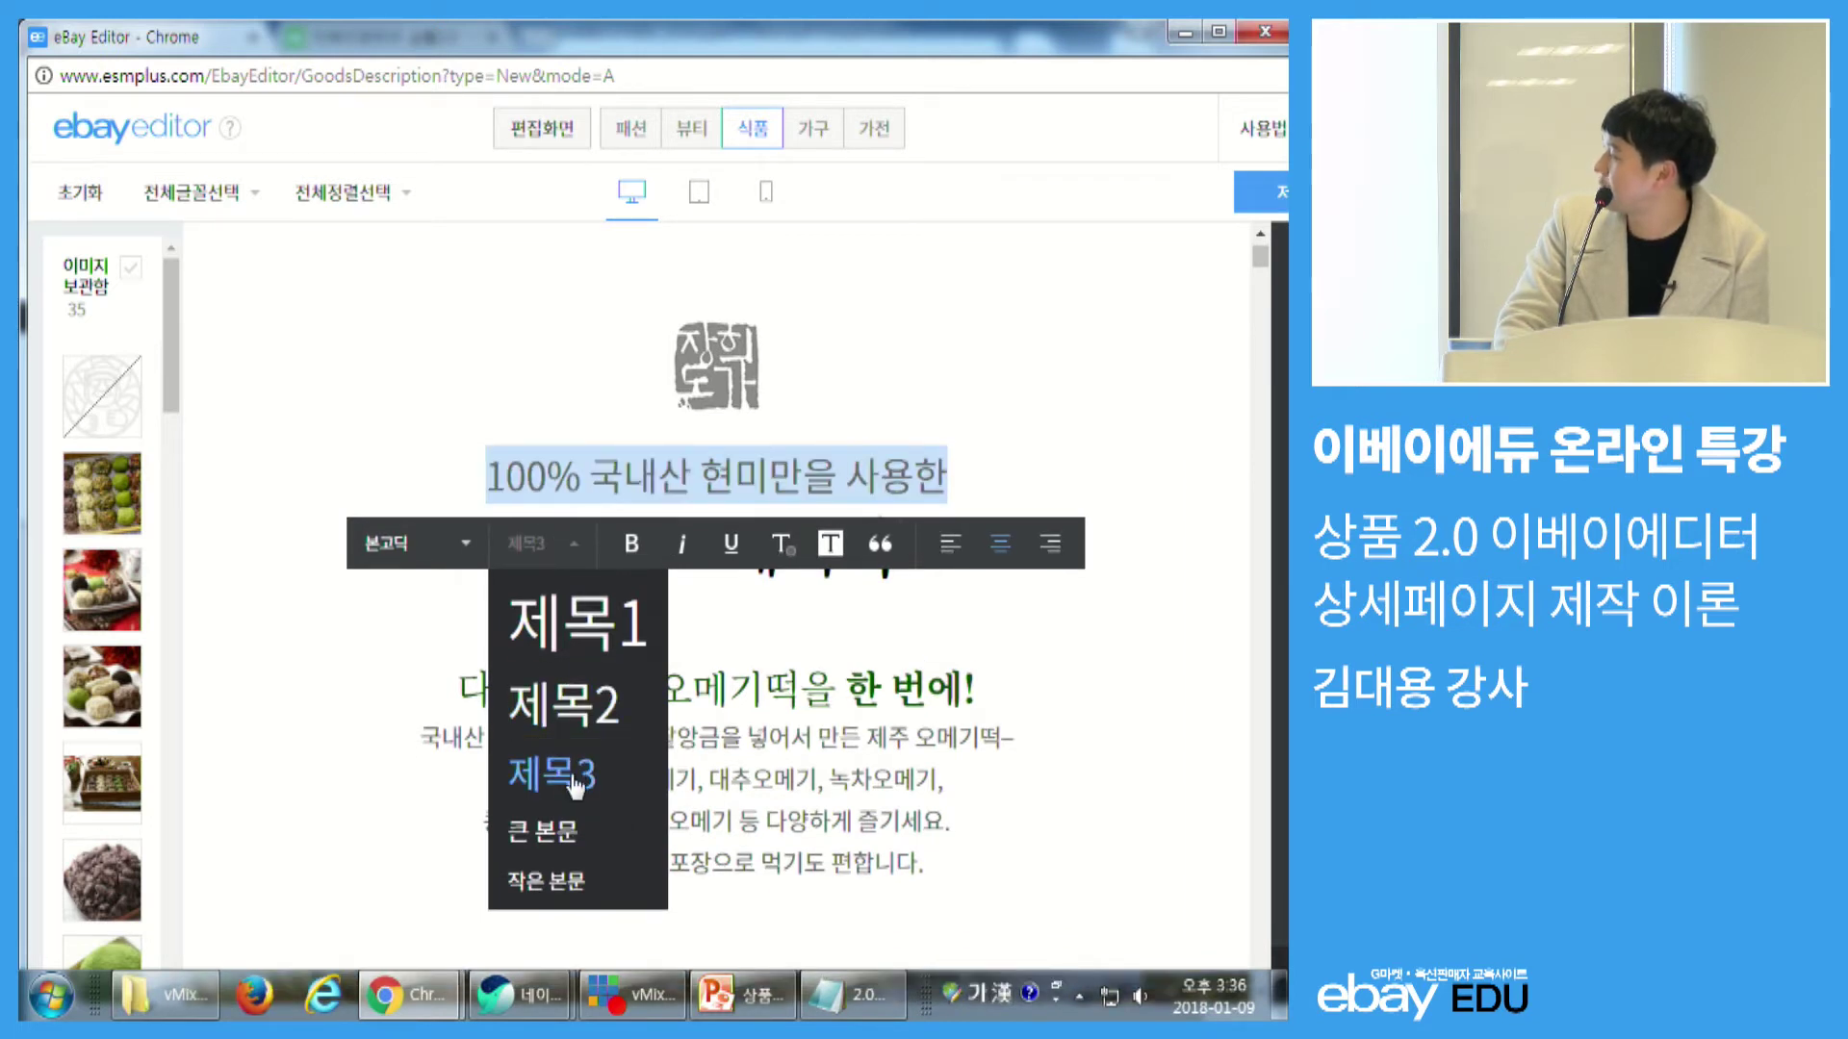
pyautogui.click(576, 829)
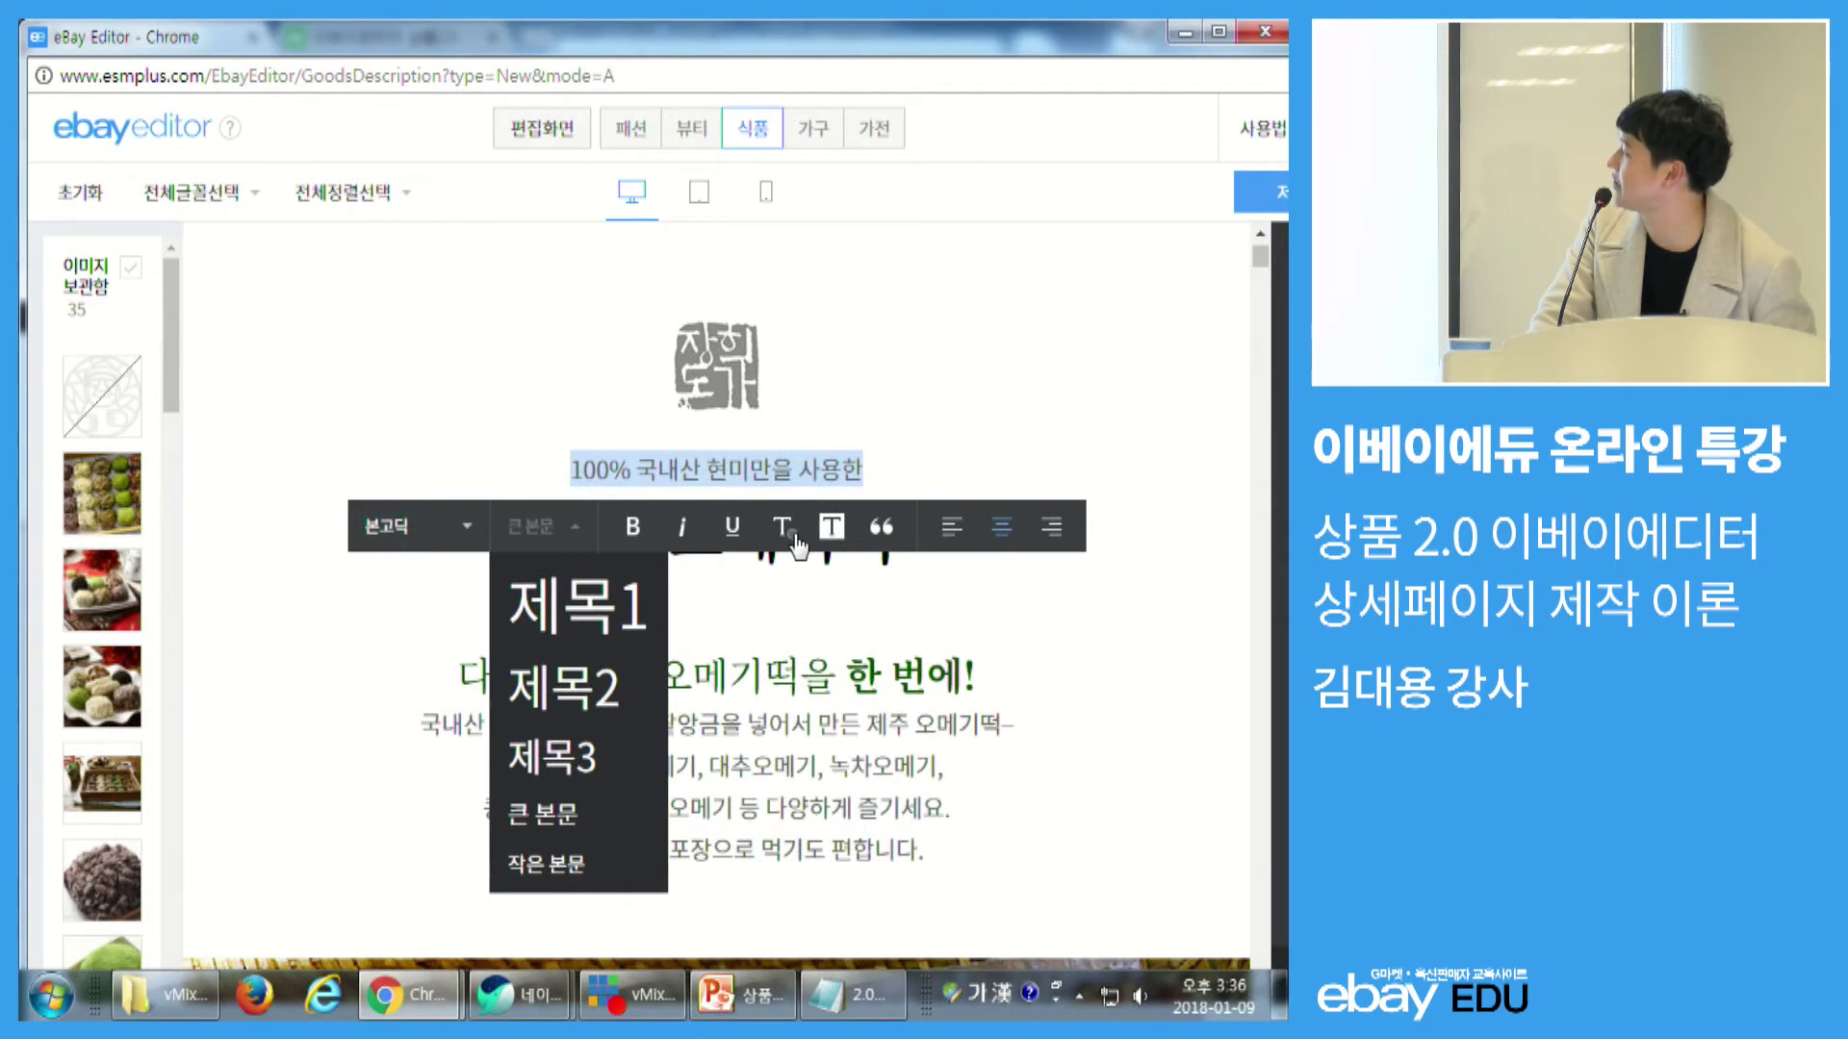
# - Color the line above the title brown (#6b4700) and view the custom color picker
pyautogui.click(785, 529)
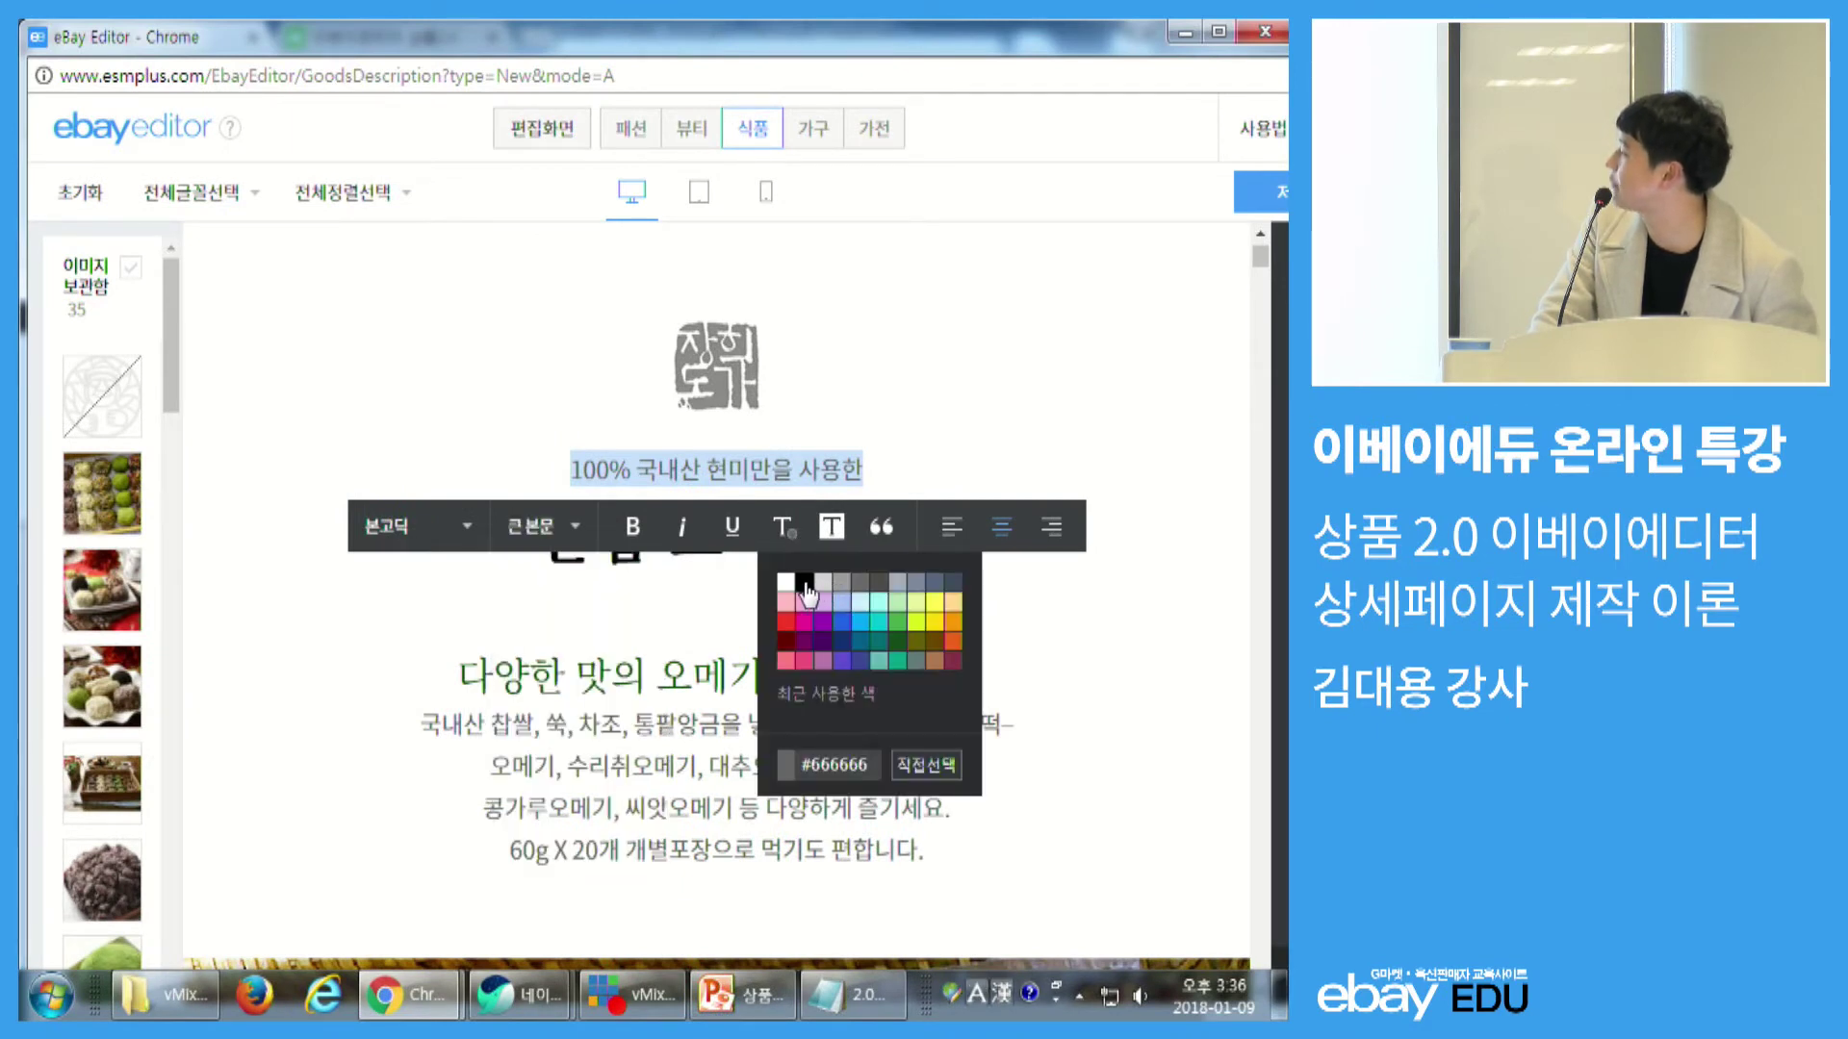
pyautogui.click(932, 643)
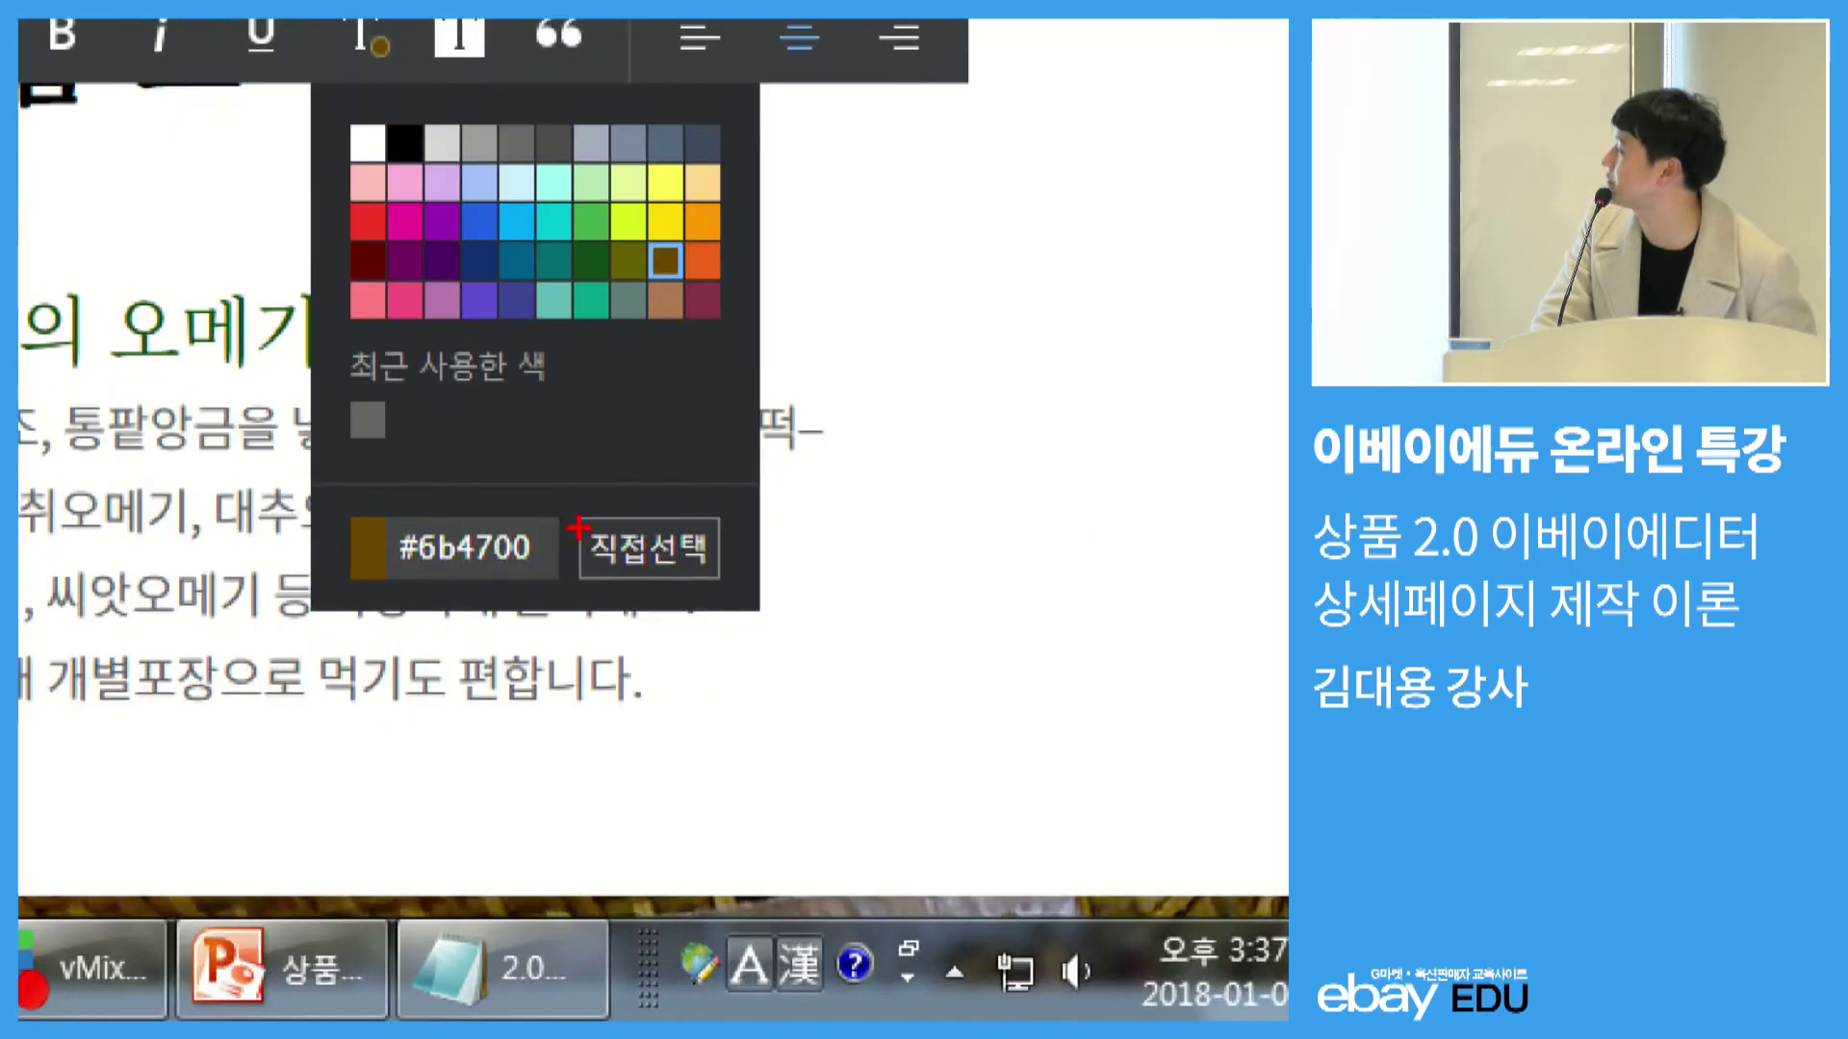
pyautogui.moveTo(574, 510); pyautogui.dragTo(732, 597)
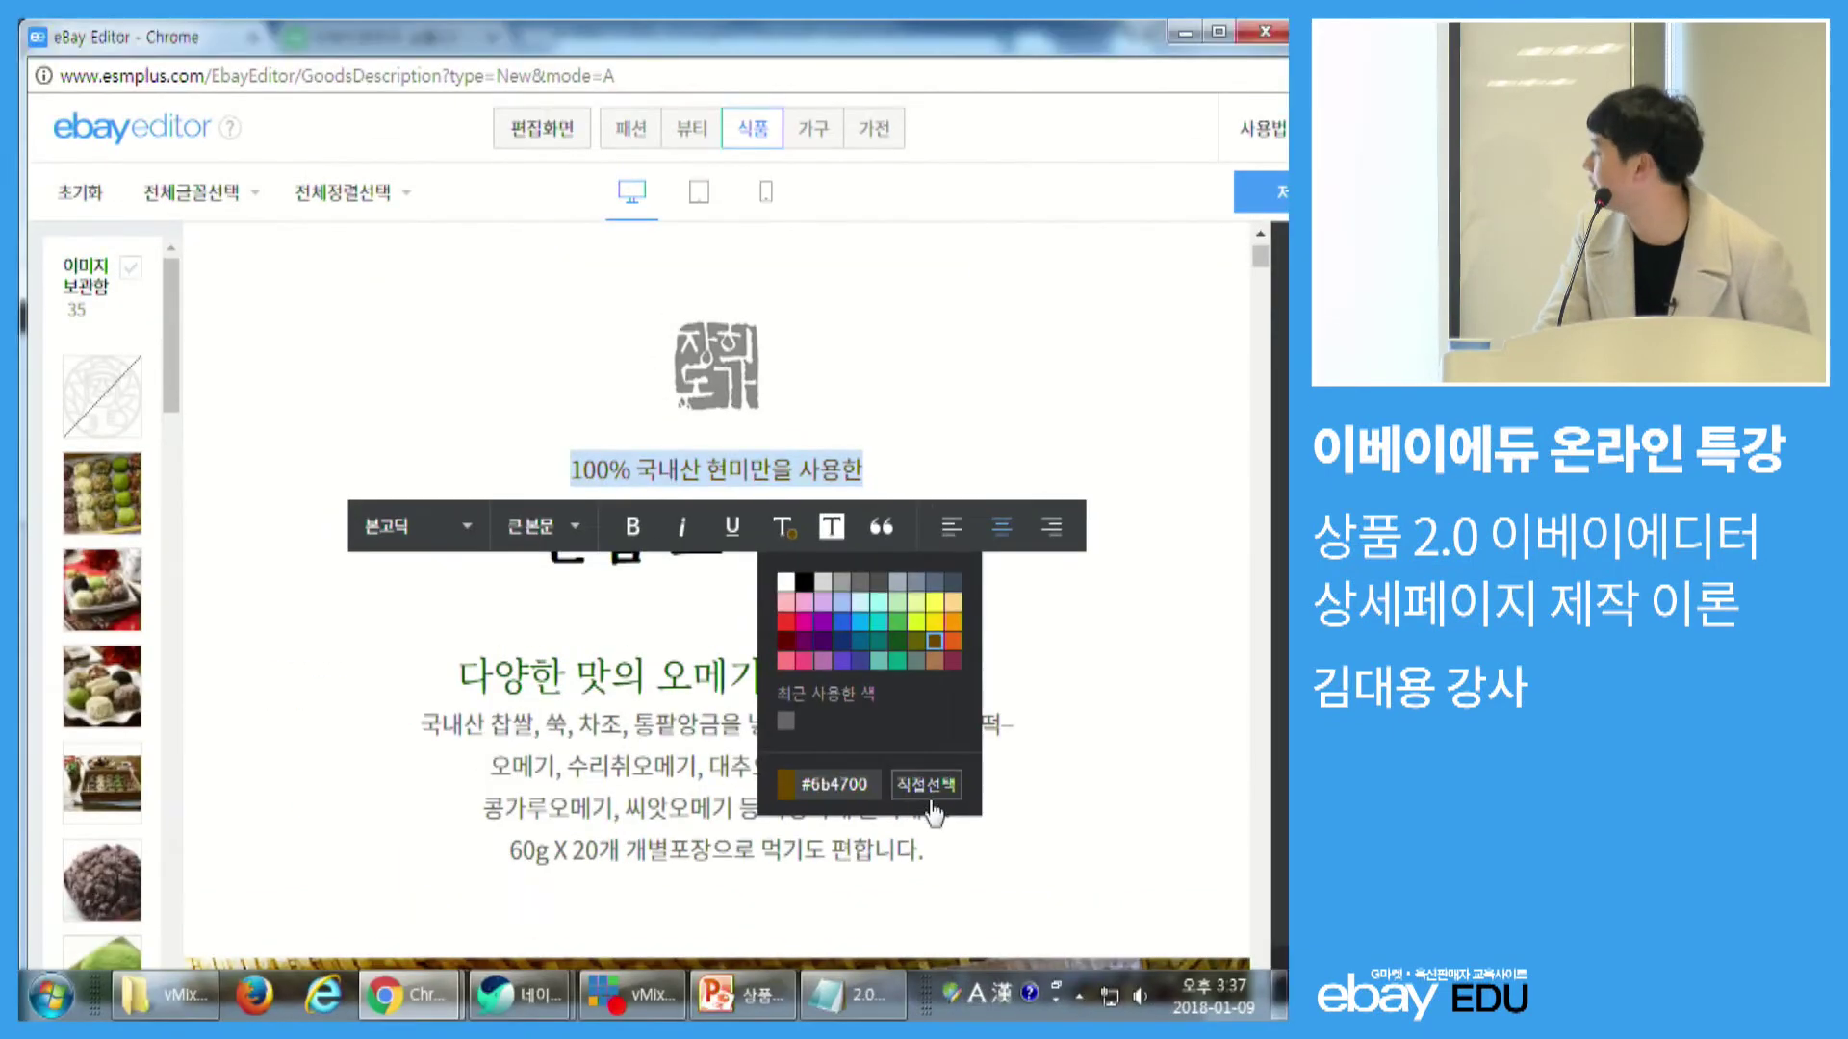
pyautogui.click(649, 549)
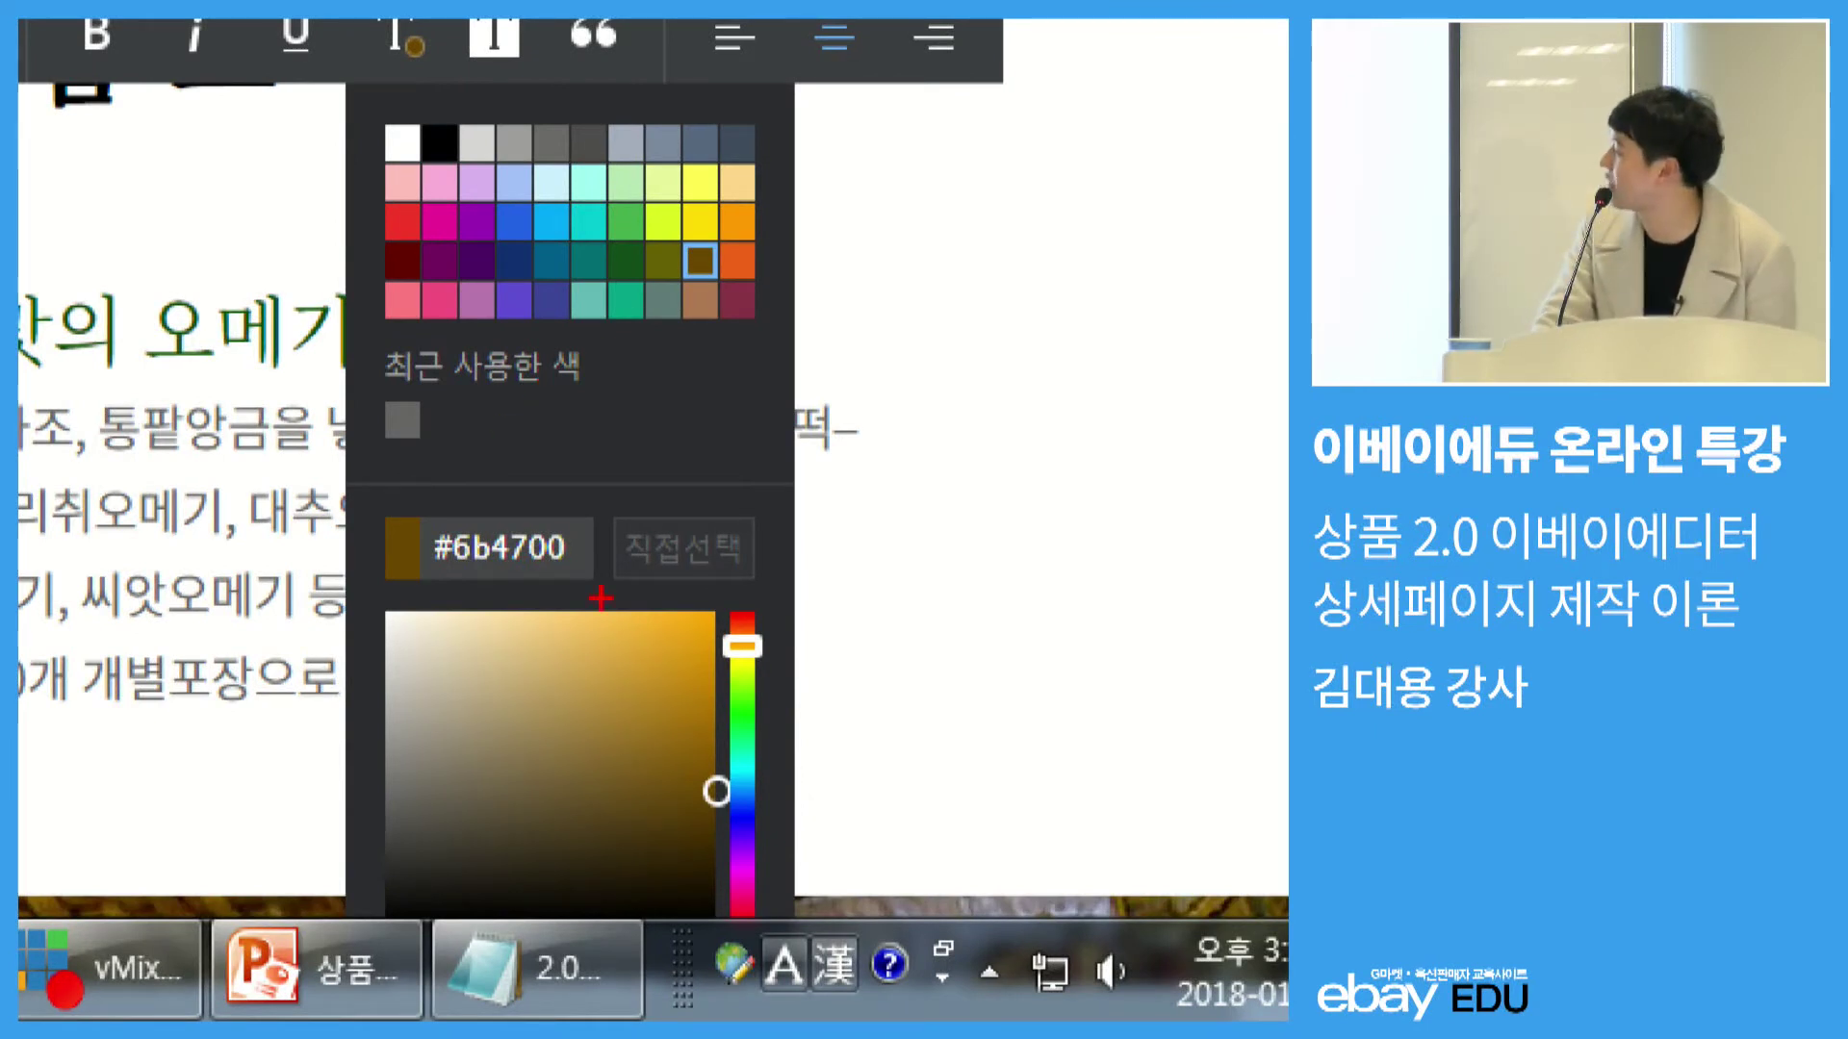
pyautogui.moveTo(647, 712); pyautogui.dragTo(704, 712)
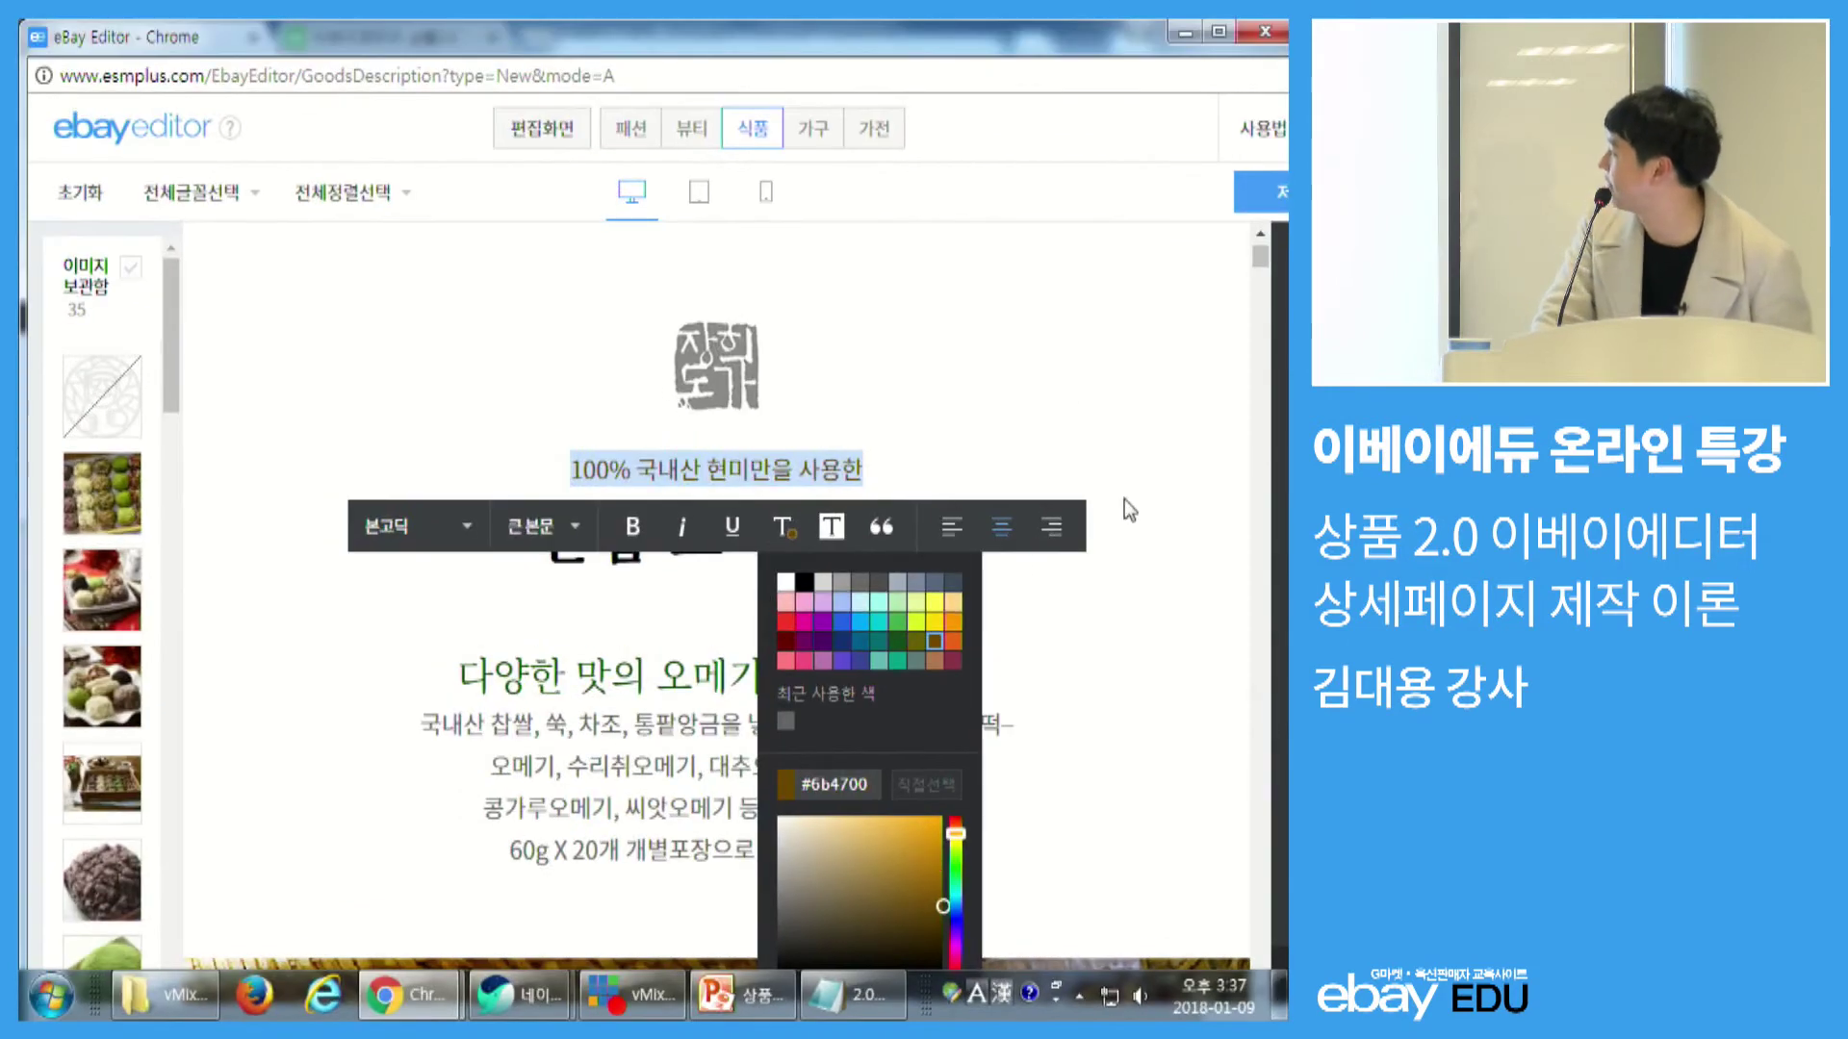
pyautogui.click(1067, 402)
pyautogui.click(1021, 466)
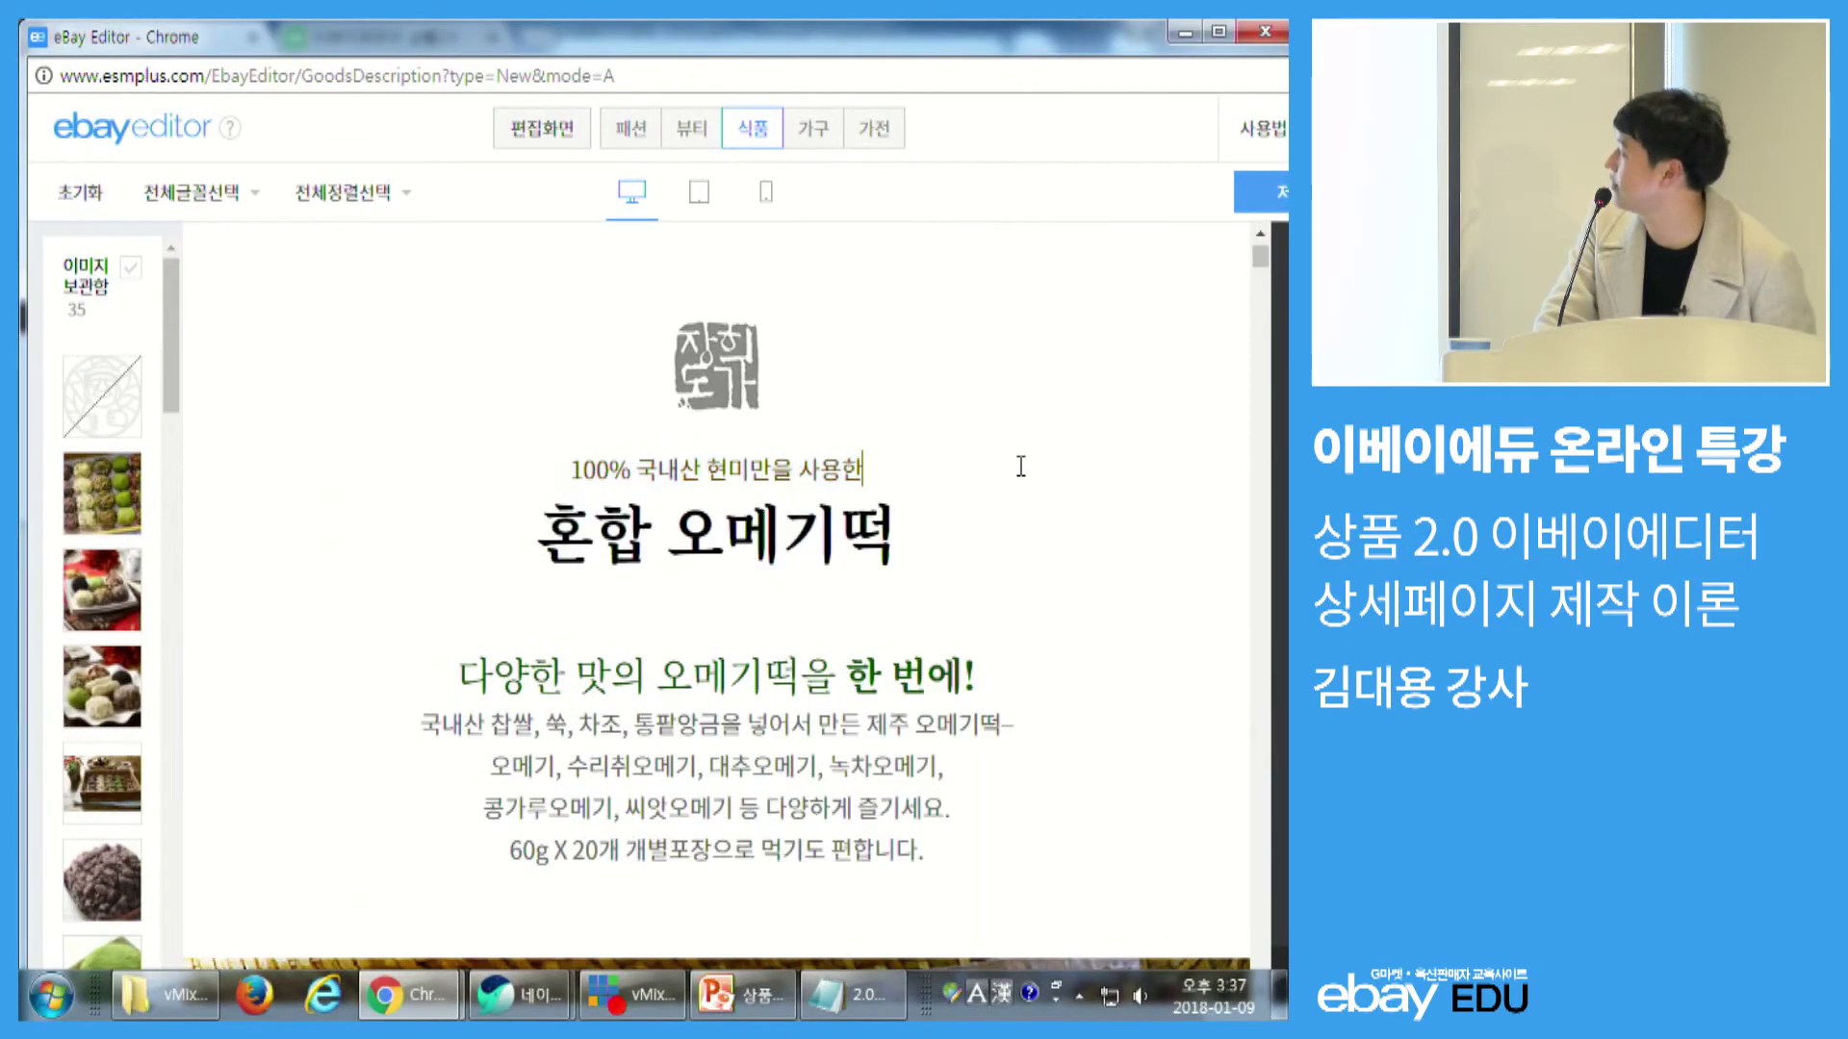
# - Replace the product title "혼합 오메기떡" with "현미 천연발효식초"
pyautogui.moveTo(536, 534); pyautogui.dragTo(900, 534)
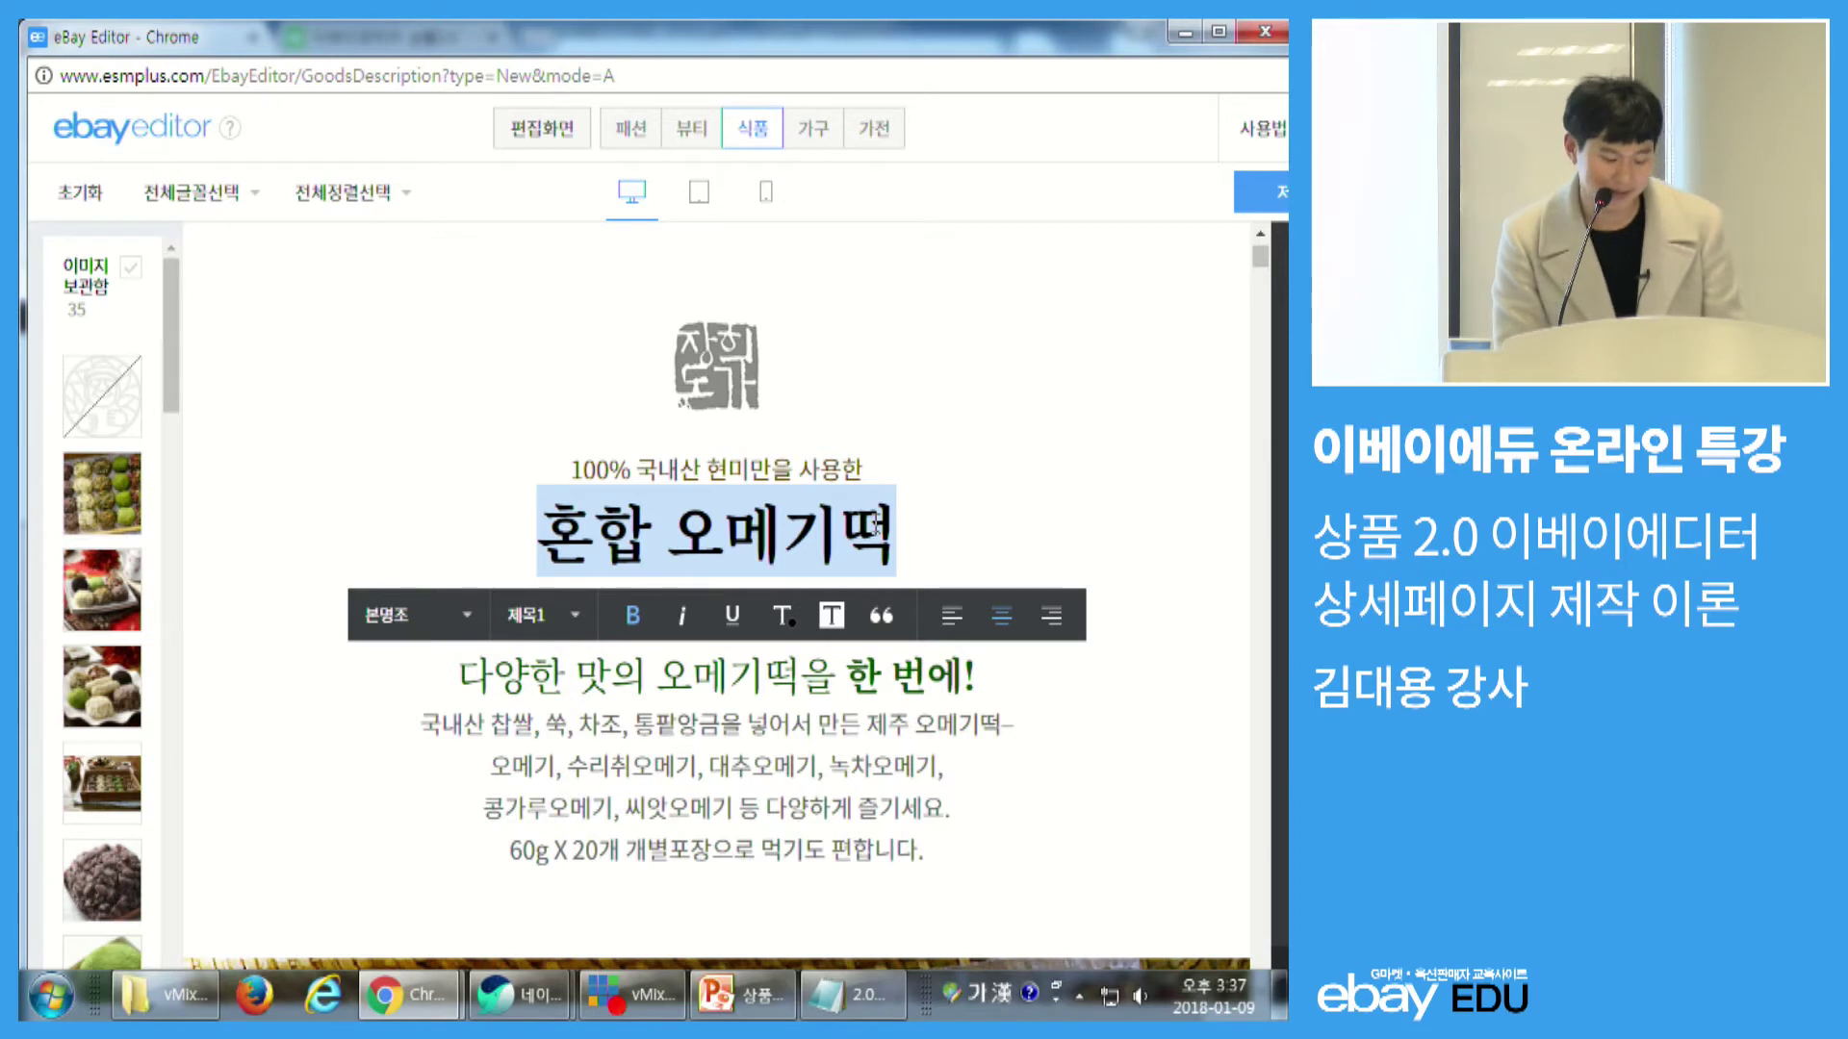
pyautogui.write('현')
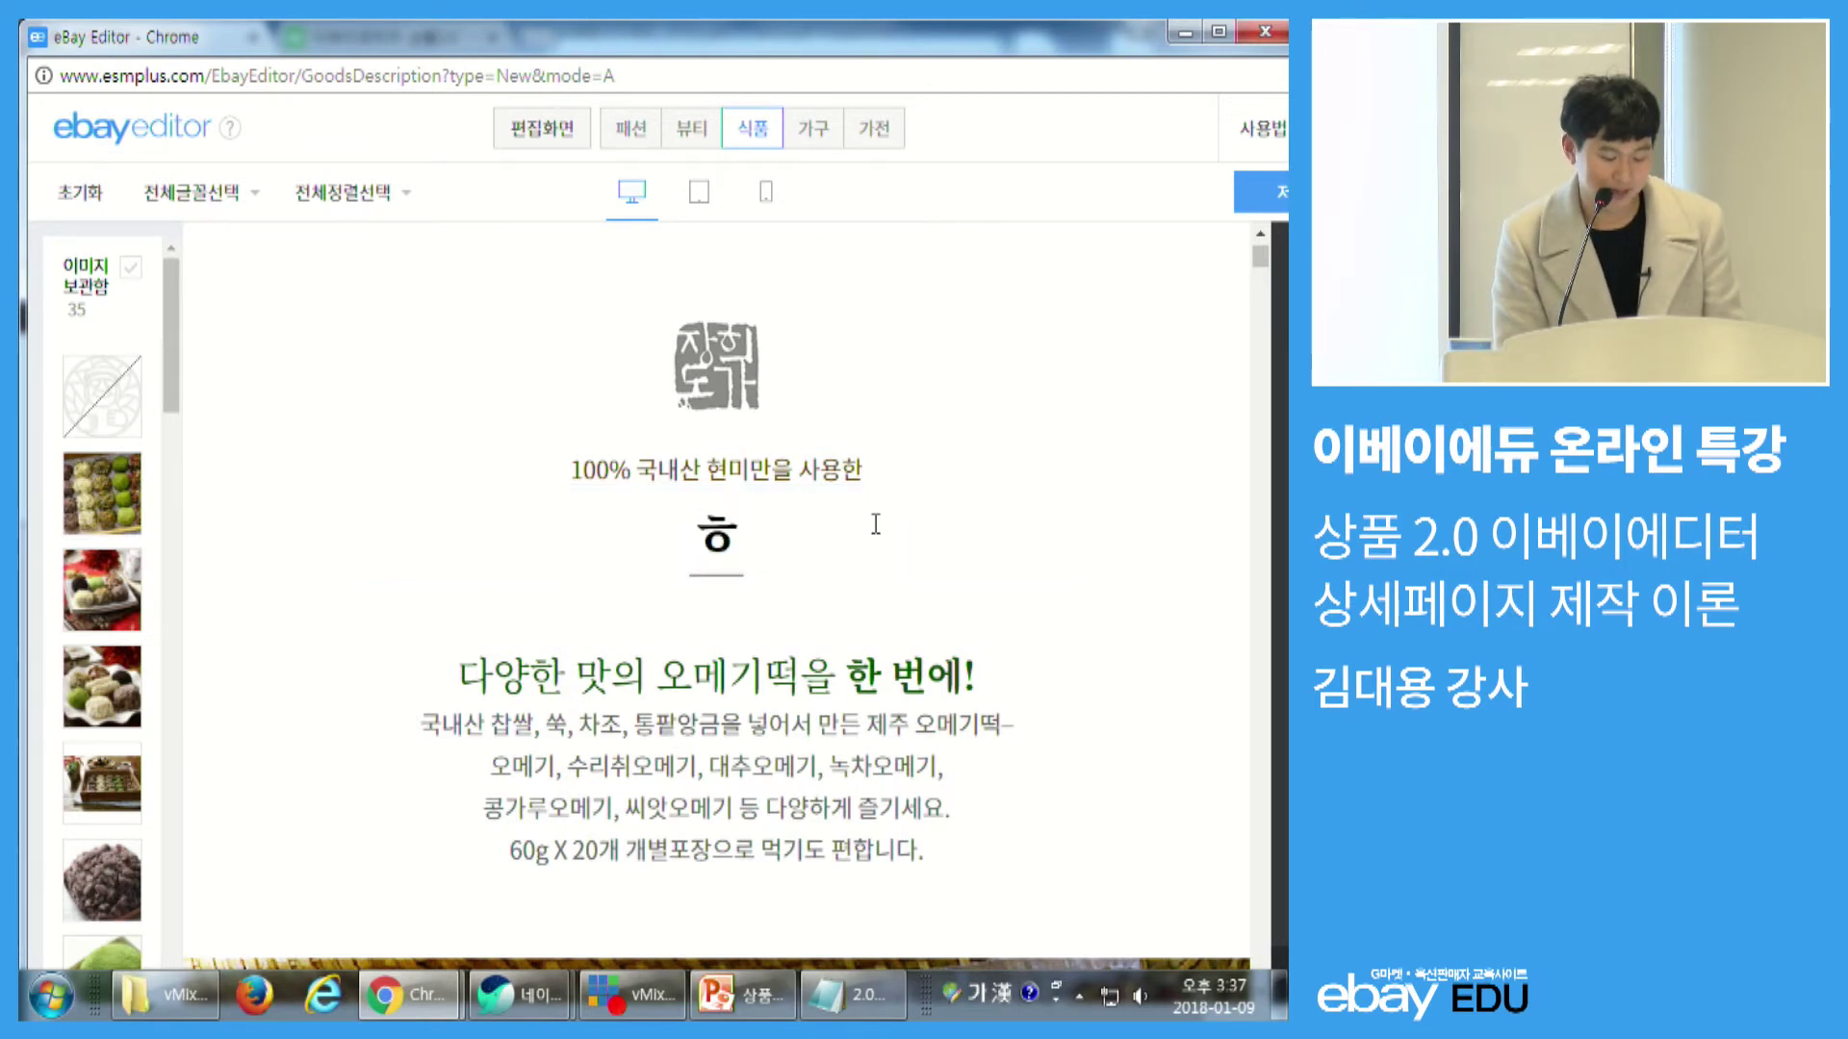
pyautogui.write('미 ')
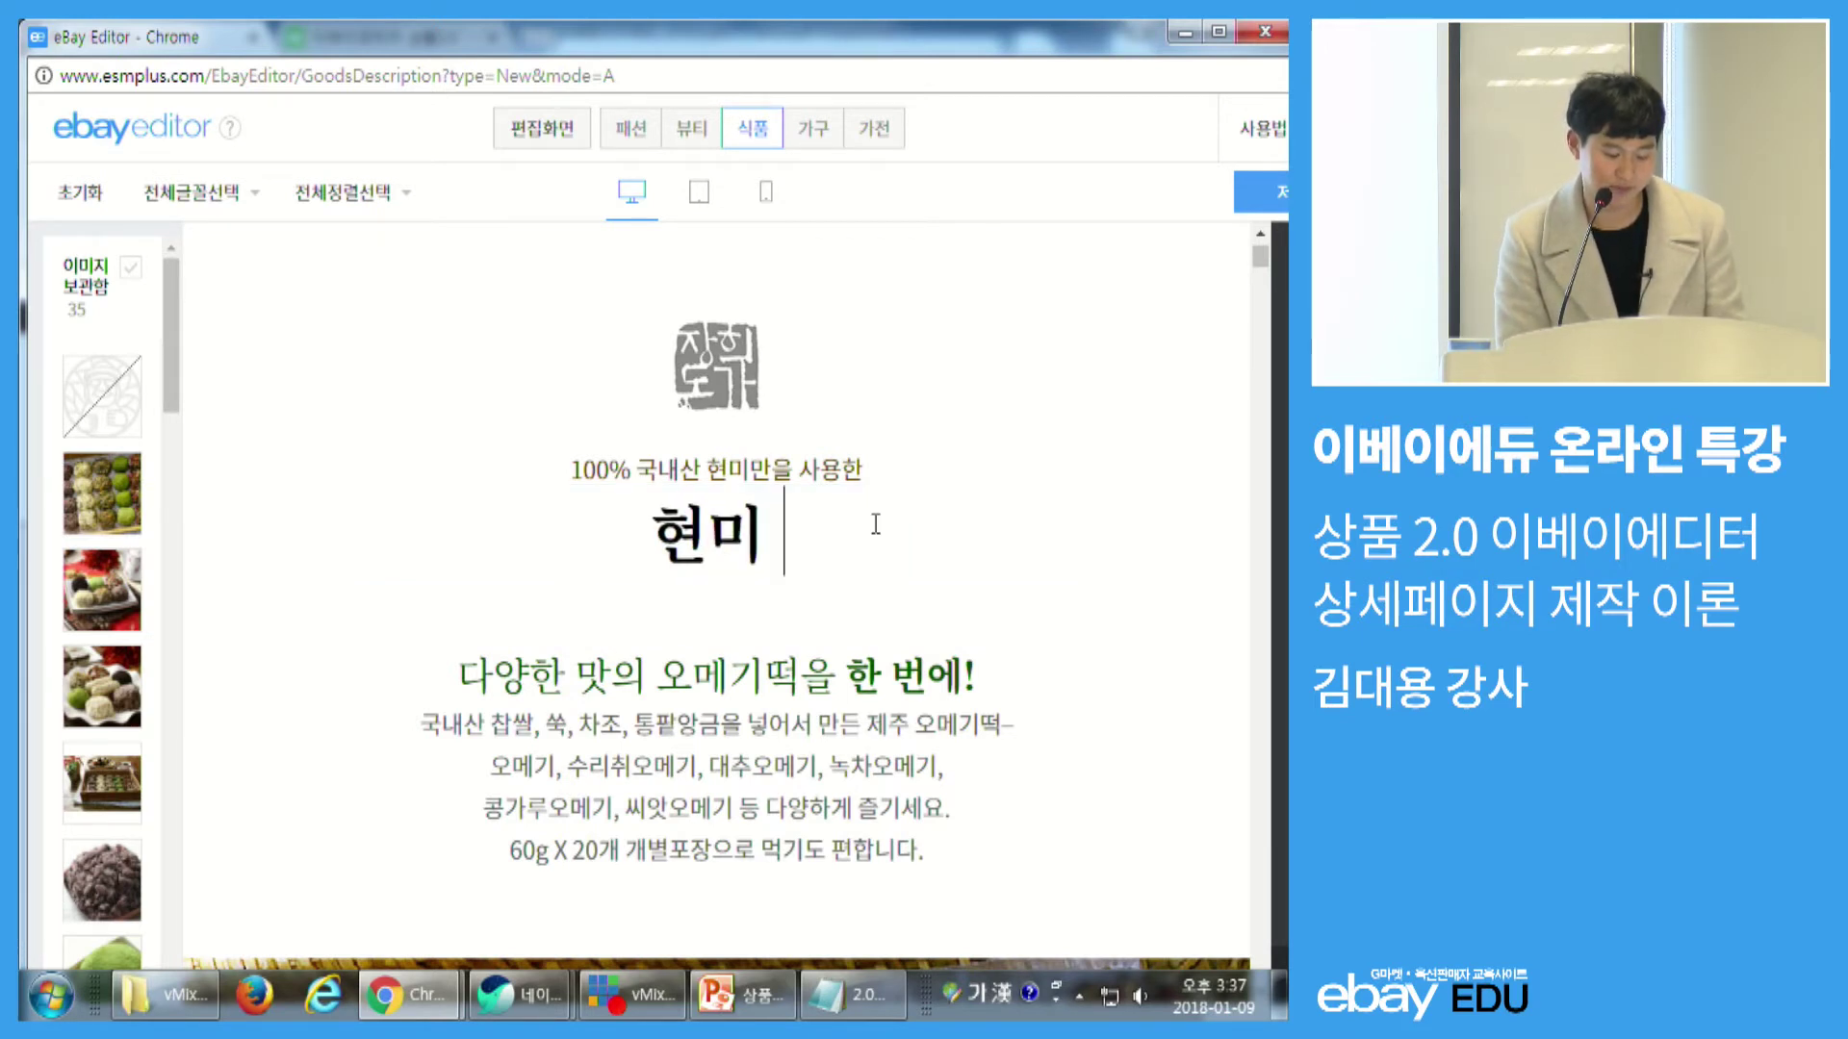
pyautogui.write('천연발효식초')
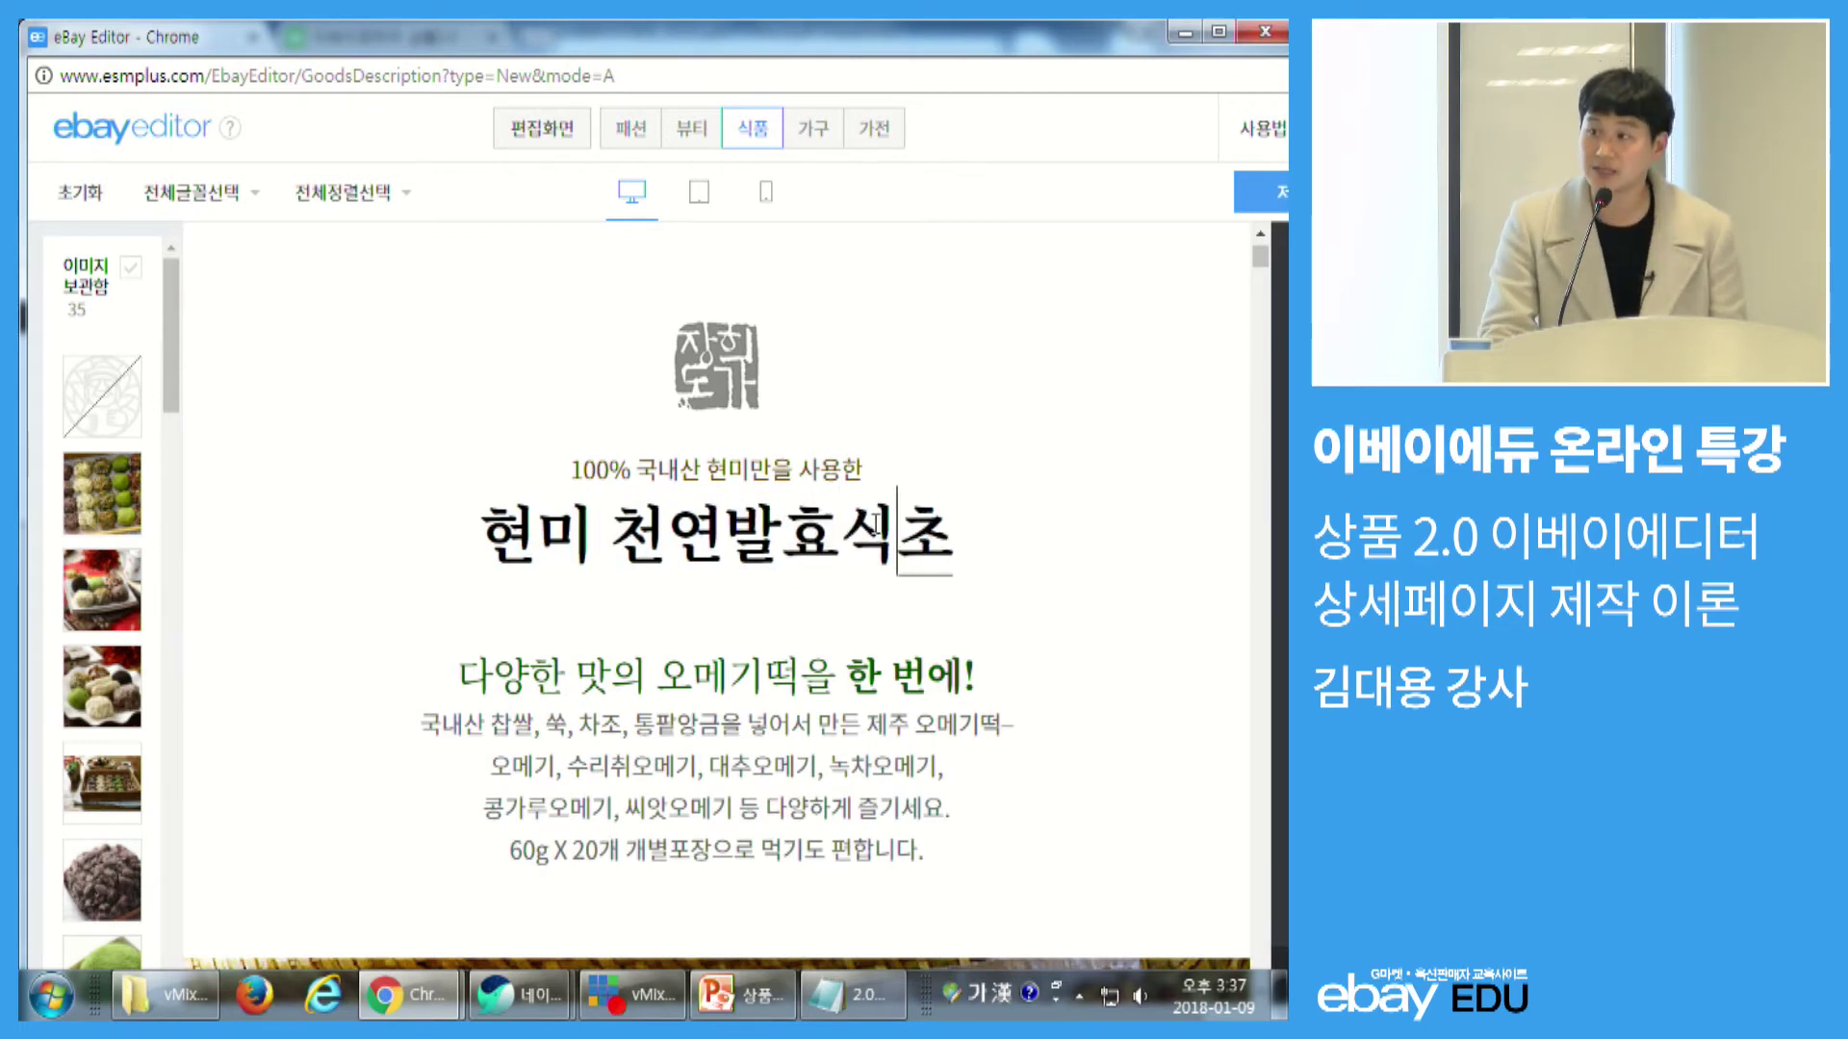
# - Open eBay image hosting to replace the large rice cake photo below the intro text
pyautogui.scroll(-5, 895, 520)
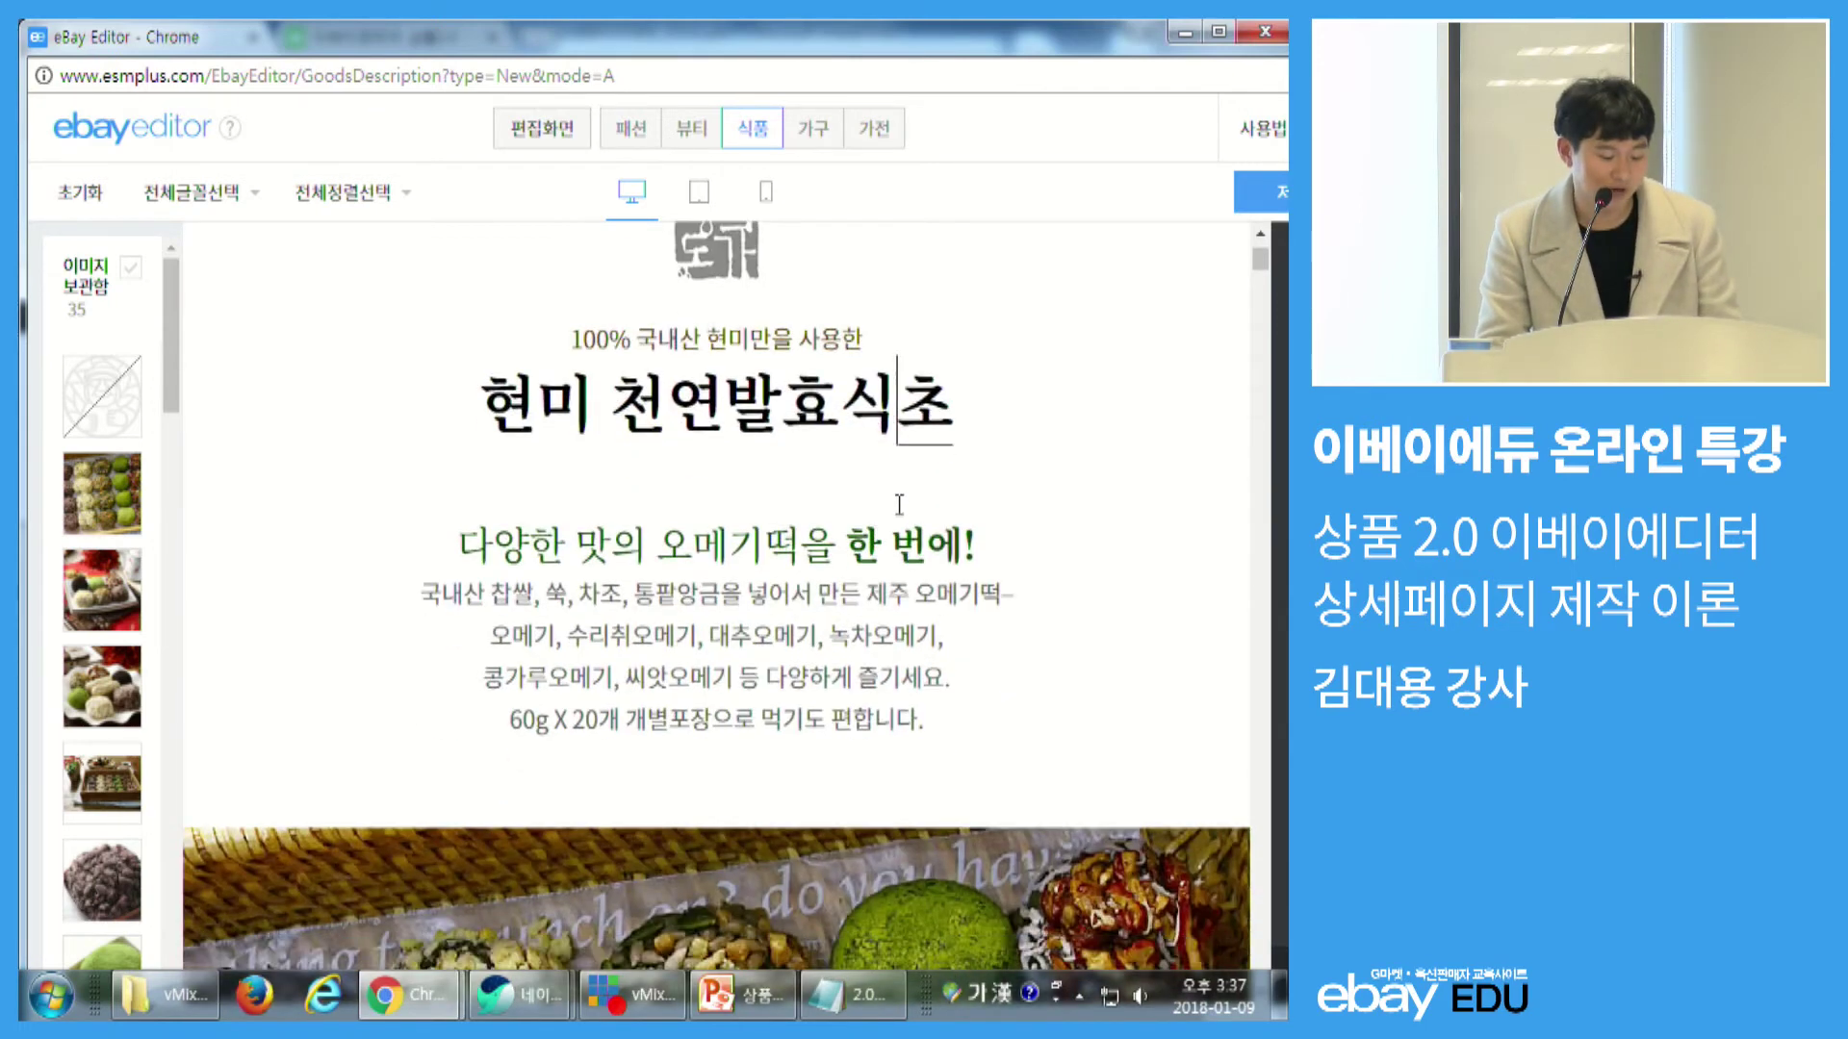
pyautogui.click(819, 608)
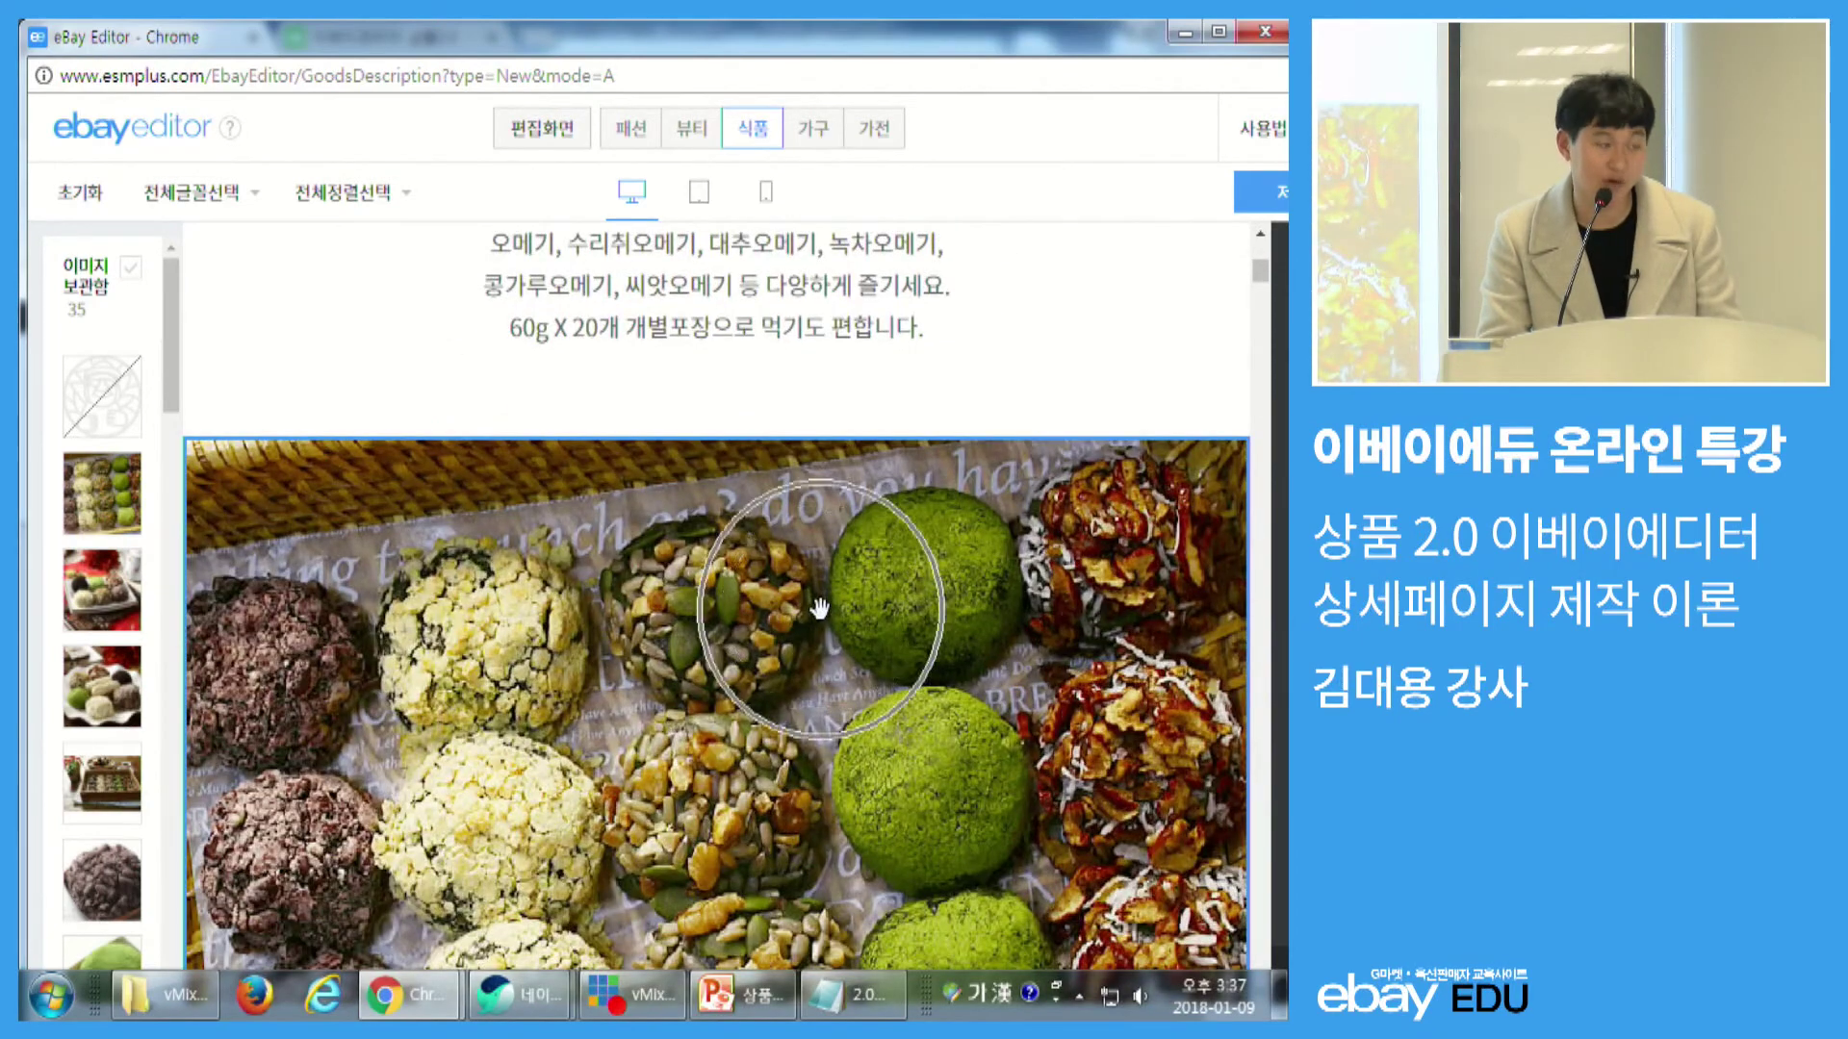
pyautogui.scroll(3, 813, 577)
pyautogui.click(785, 628)
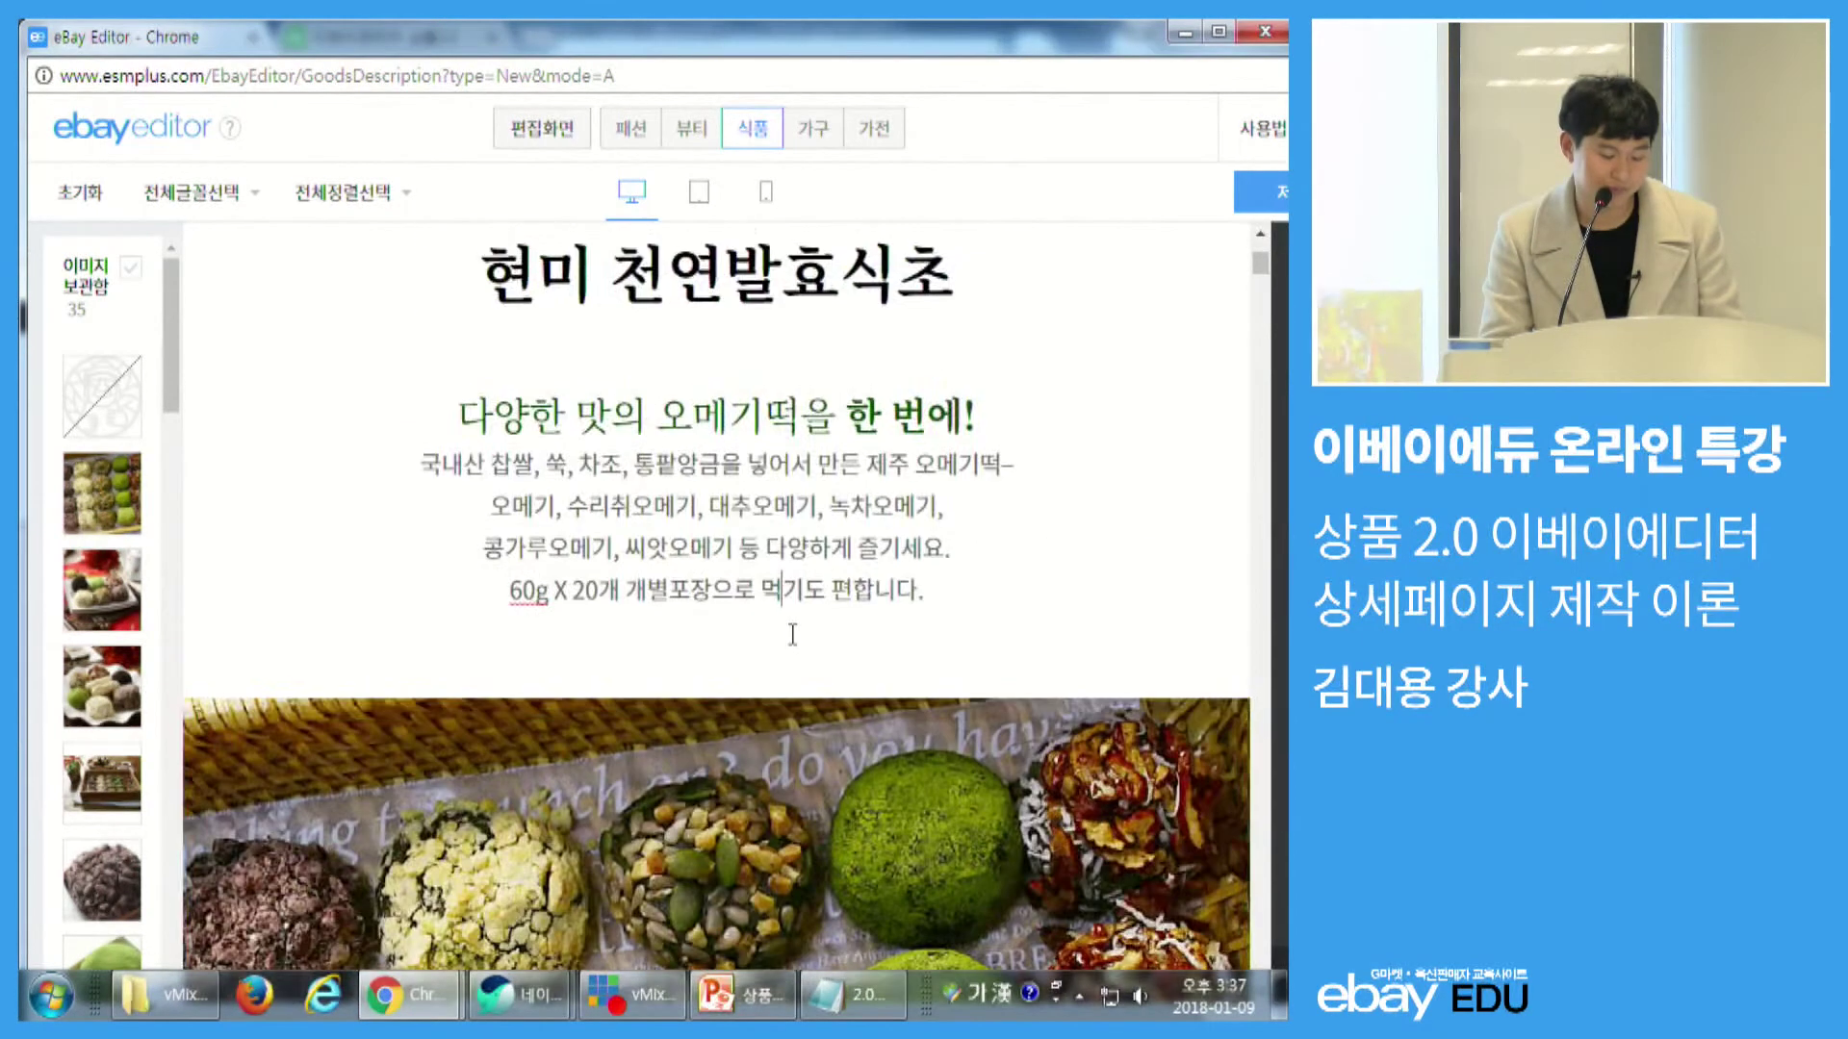
pyautogui.scroll(-3, 792, 635)
pyautogui.click(789, 686)
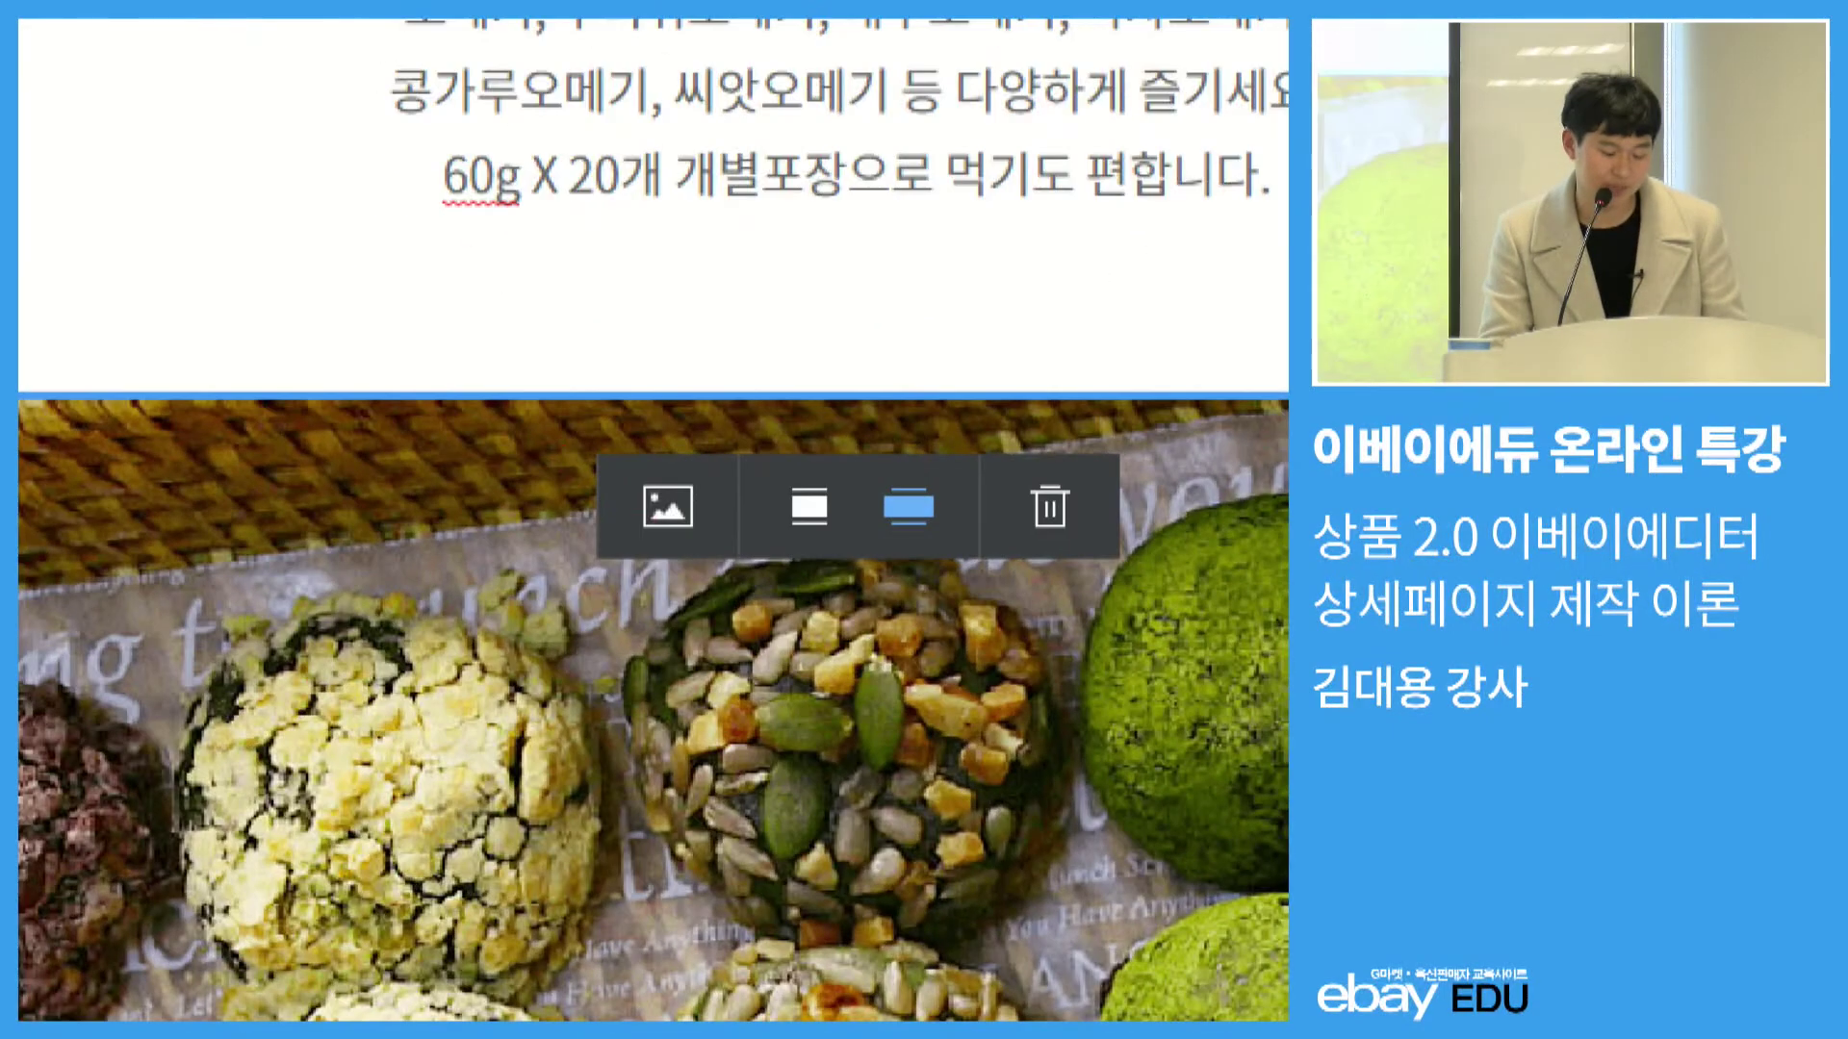
pyautogui.click(667, 505)
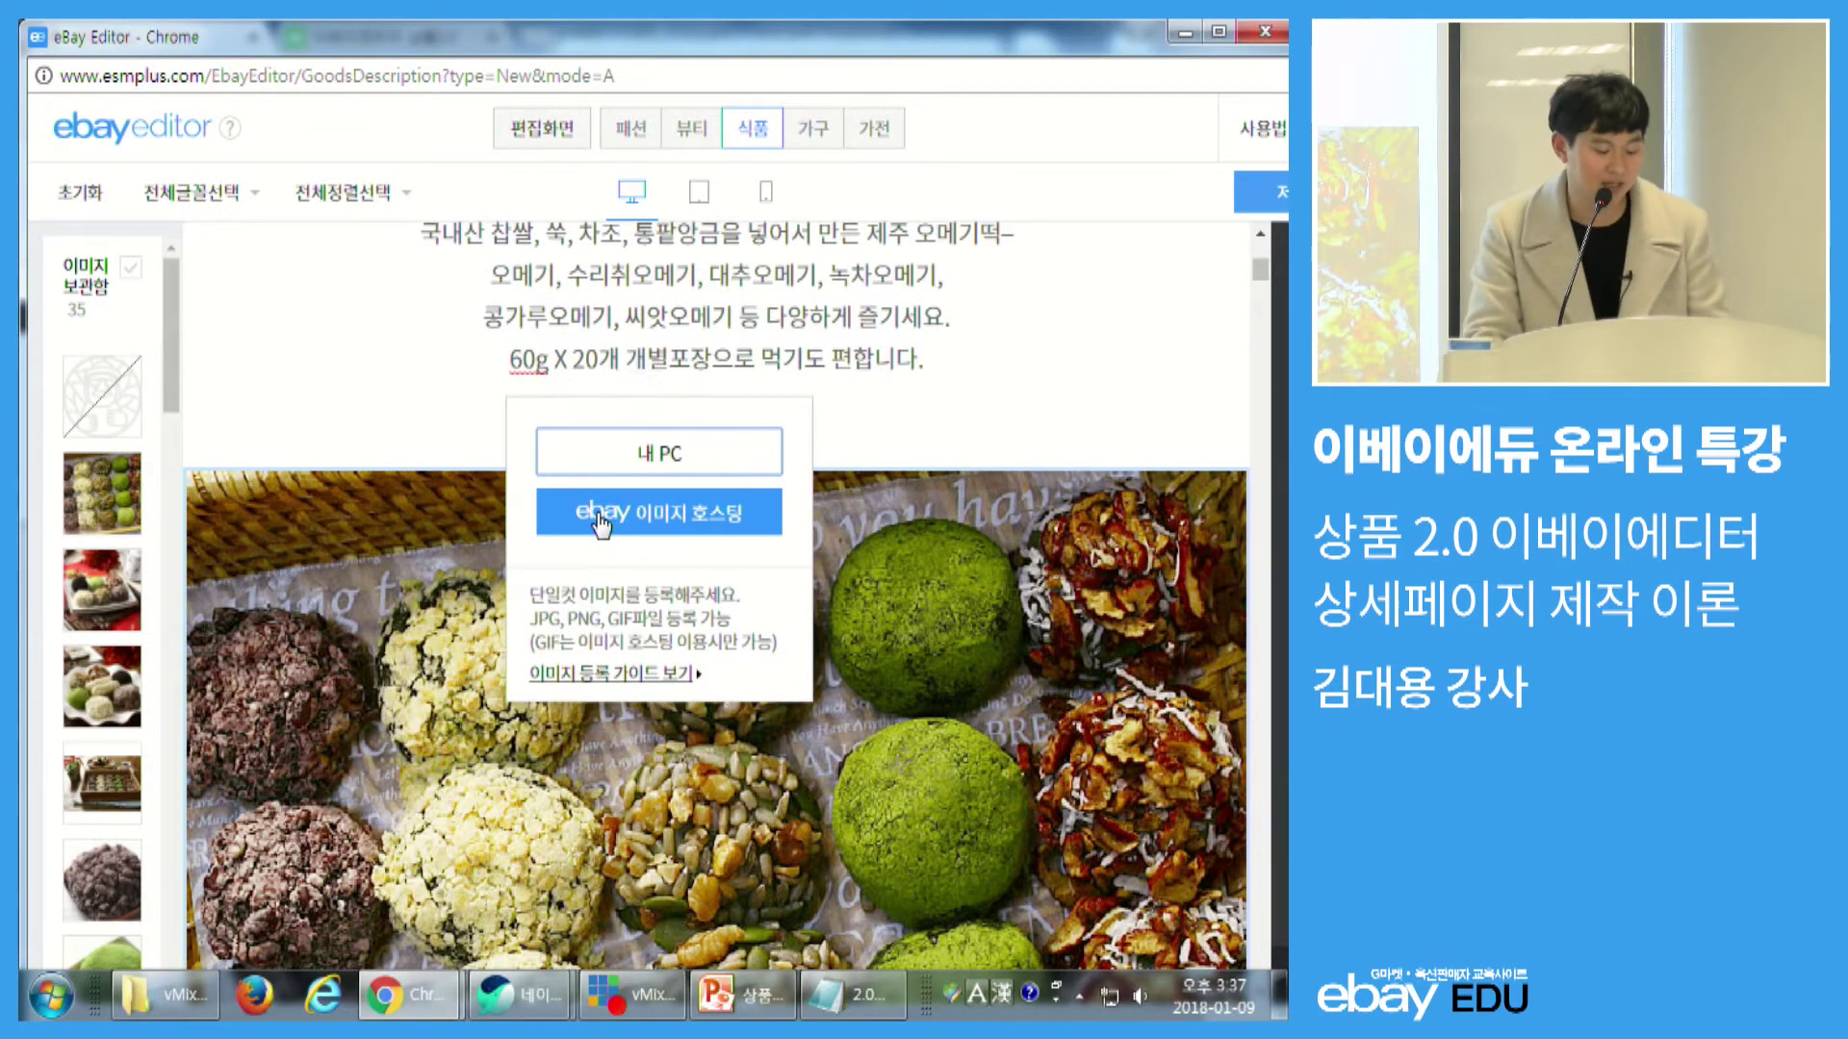
pyautogui.click(595, 520)
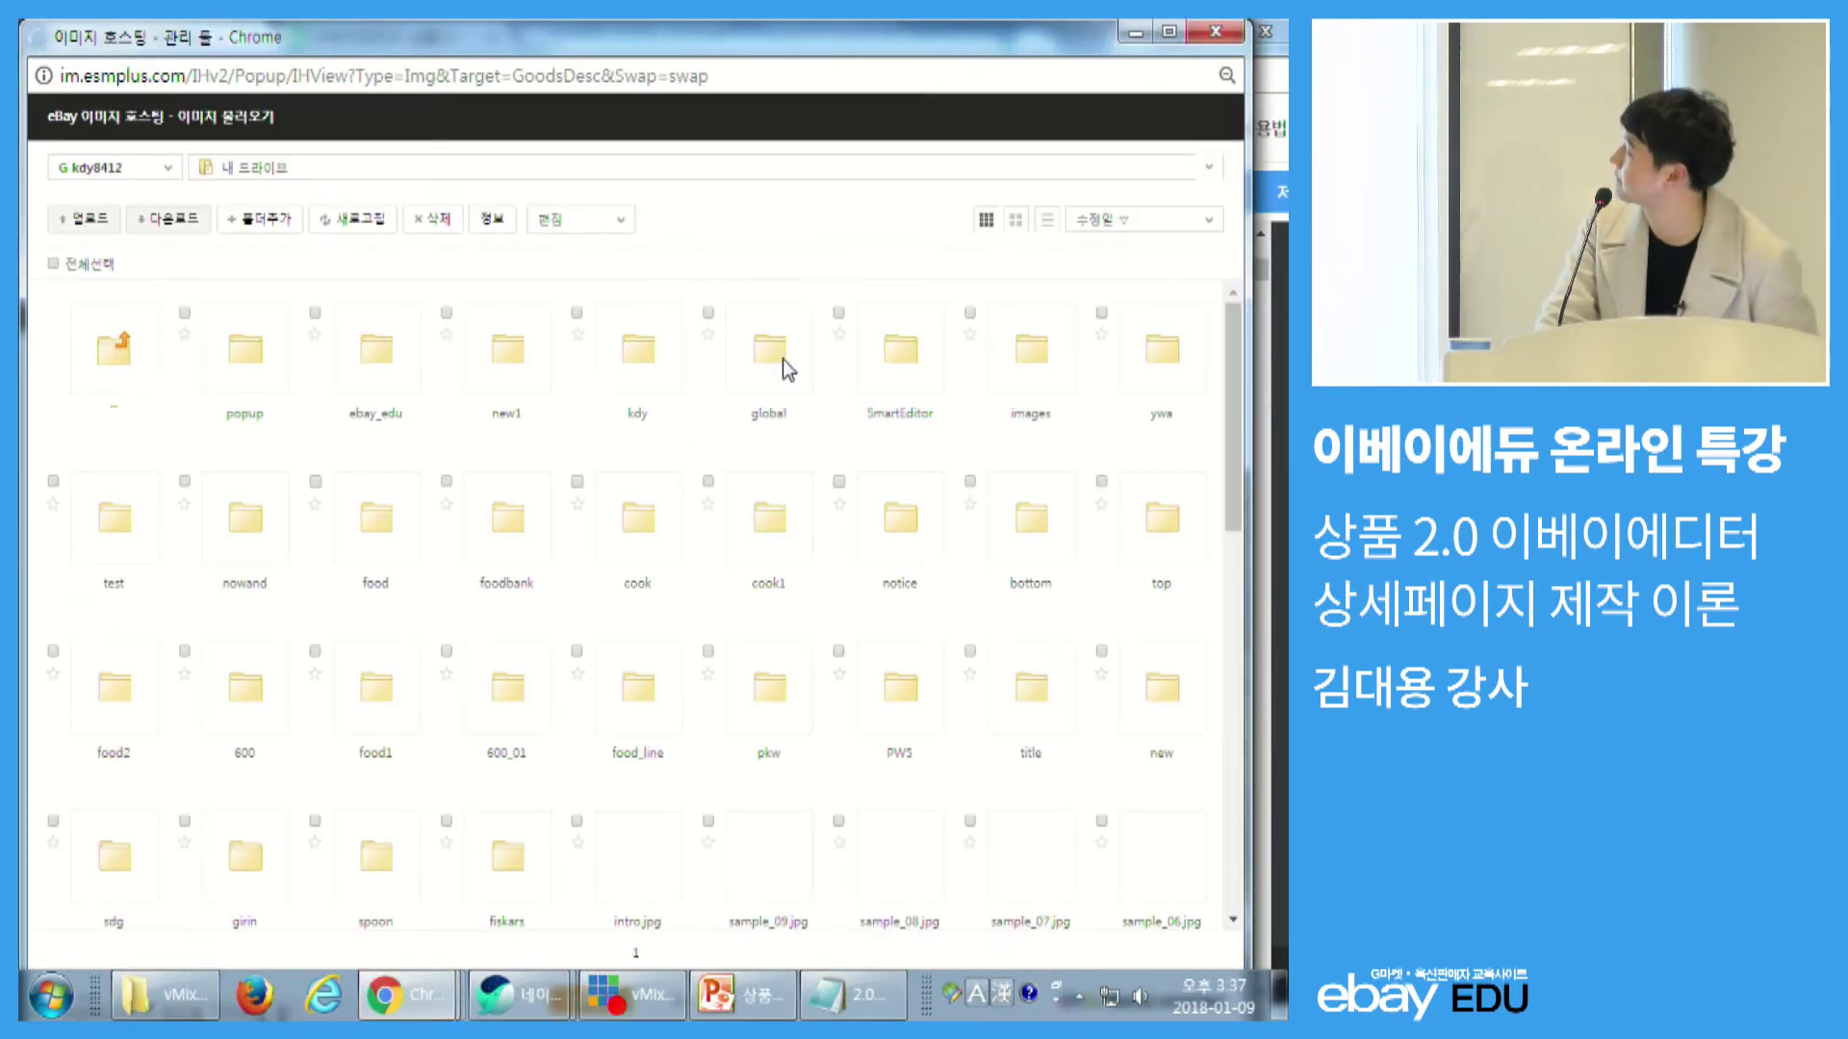
# - Start an upload to image hosting and bring up the local 식품예제 folder for choosing files
pyautogui.click(91, 235)
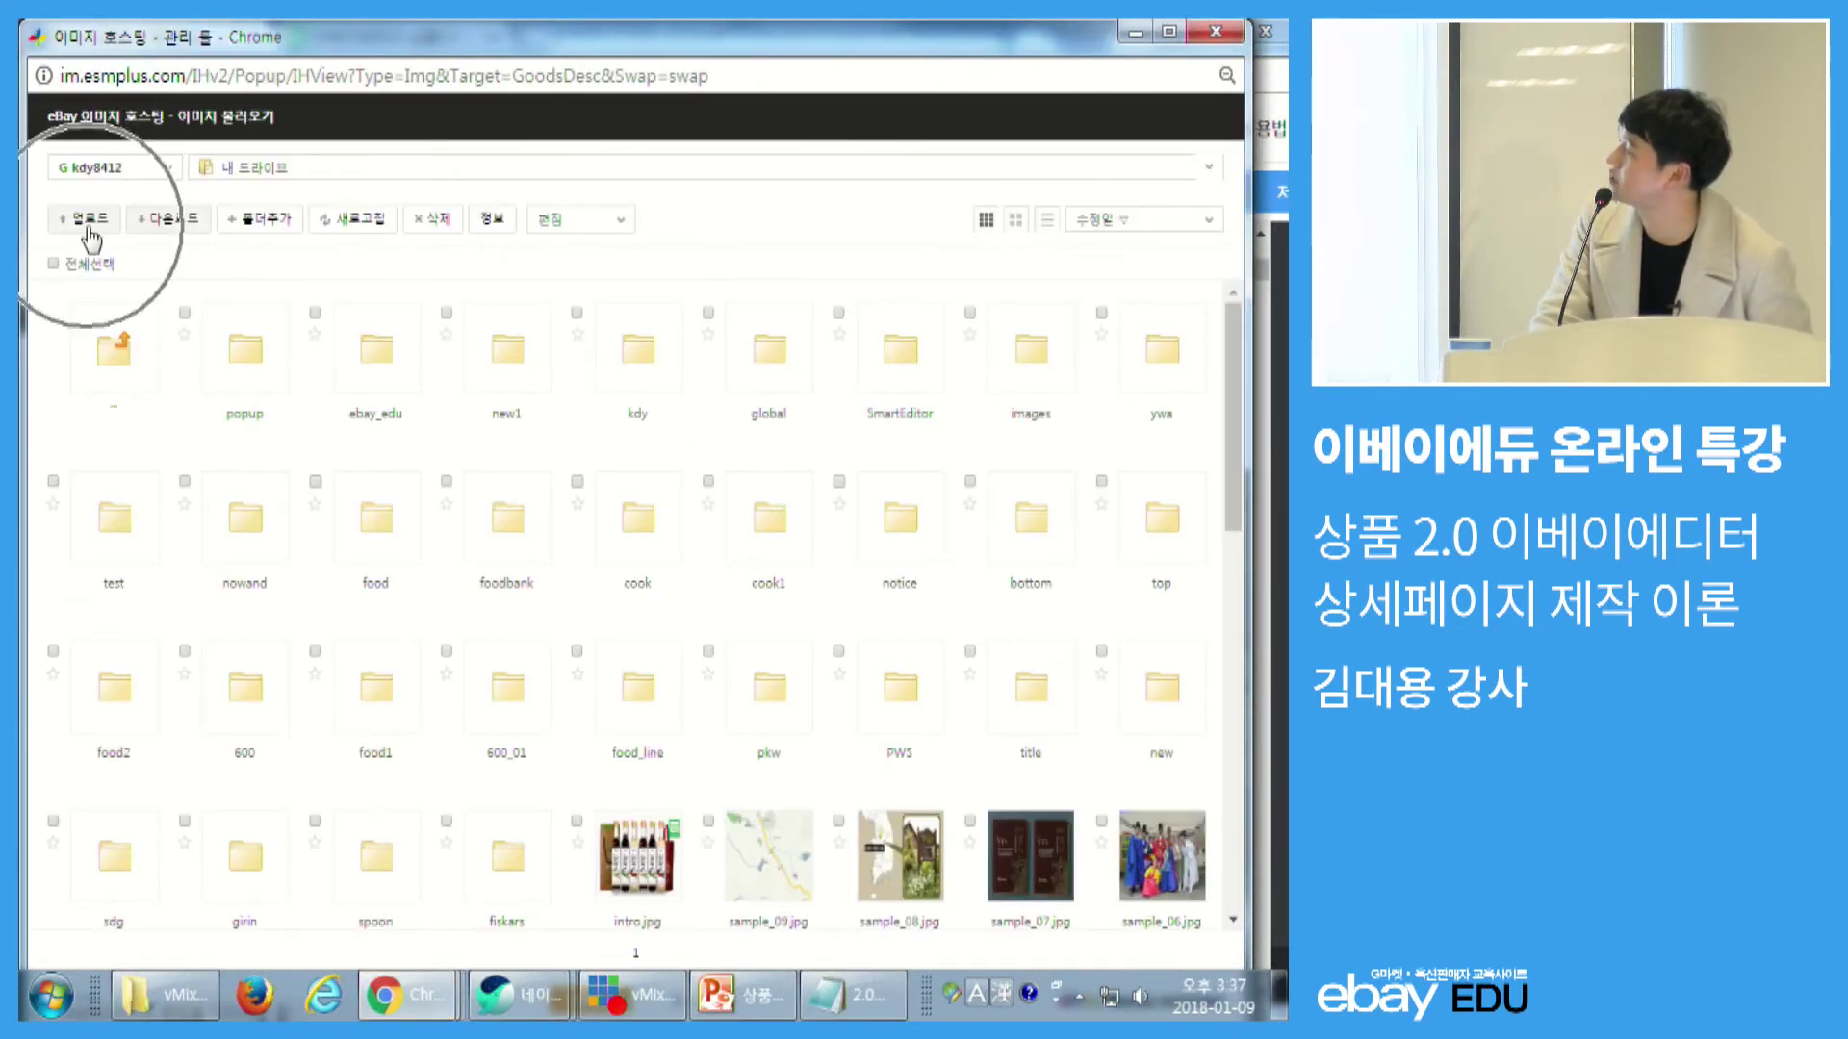
pyautogui.click(92, 235)
pyautogui.click(98, 255)
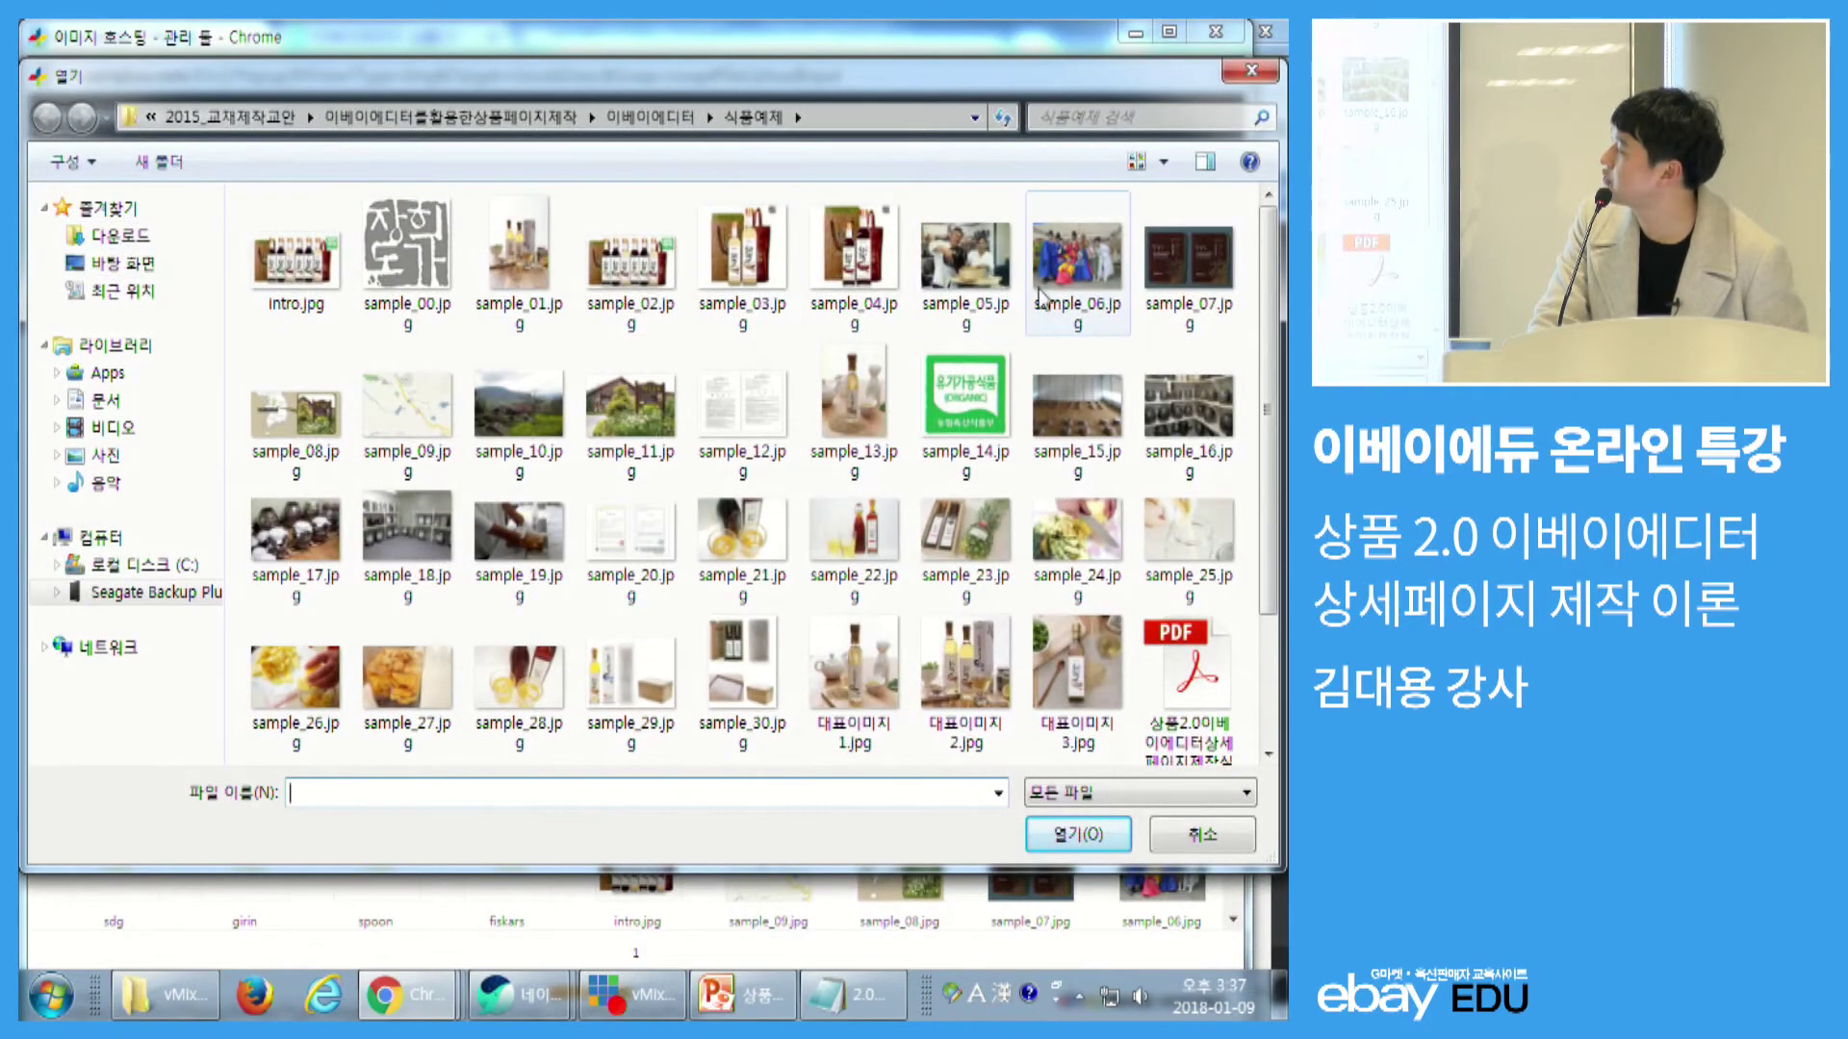
pyautogui.moveTo(279, 65); pyautogui.dragTo(279, 151)
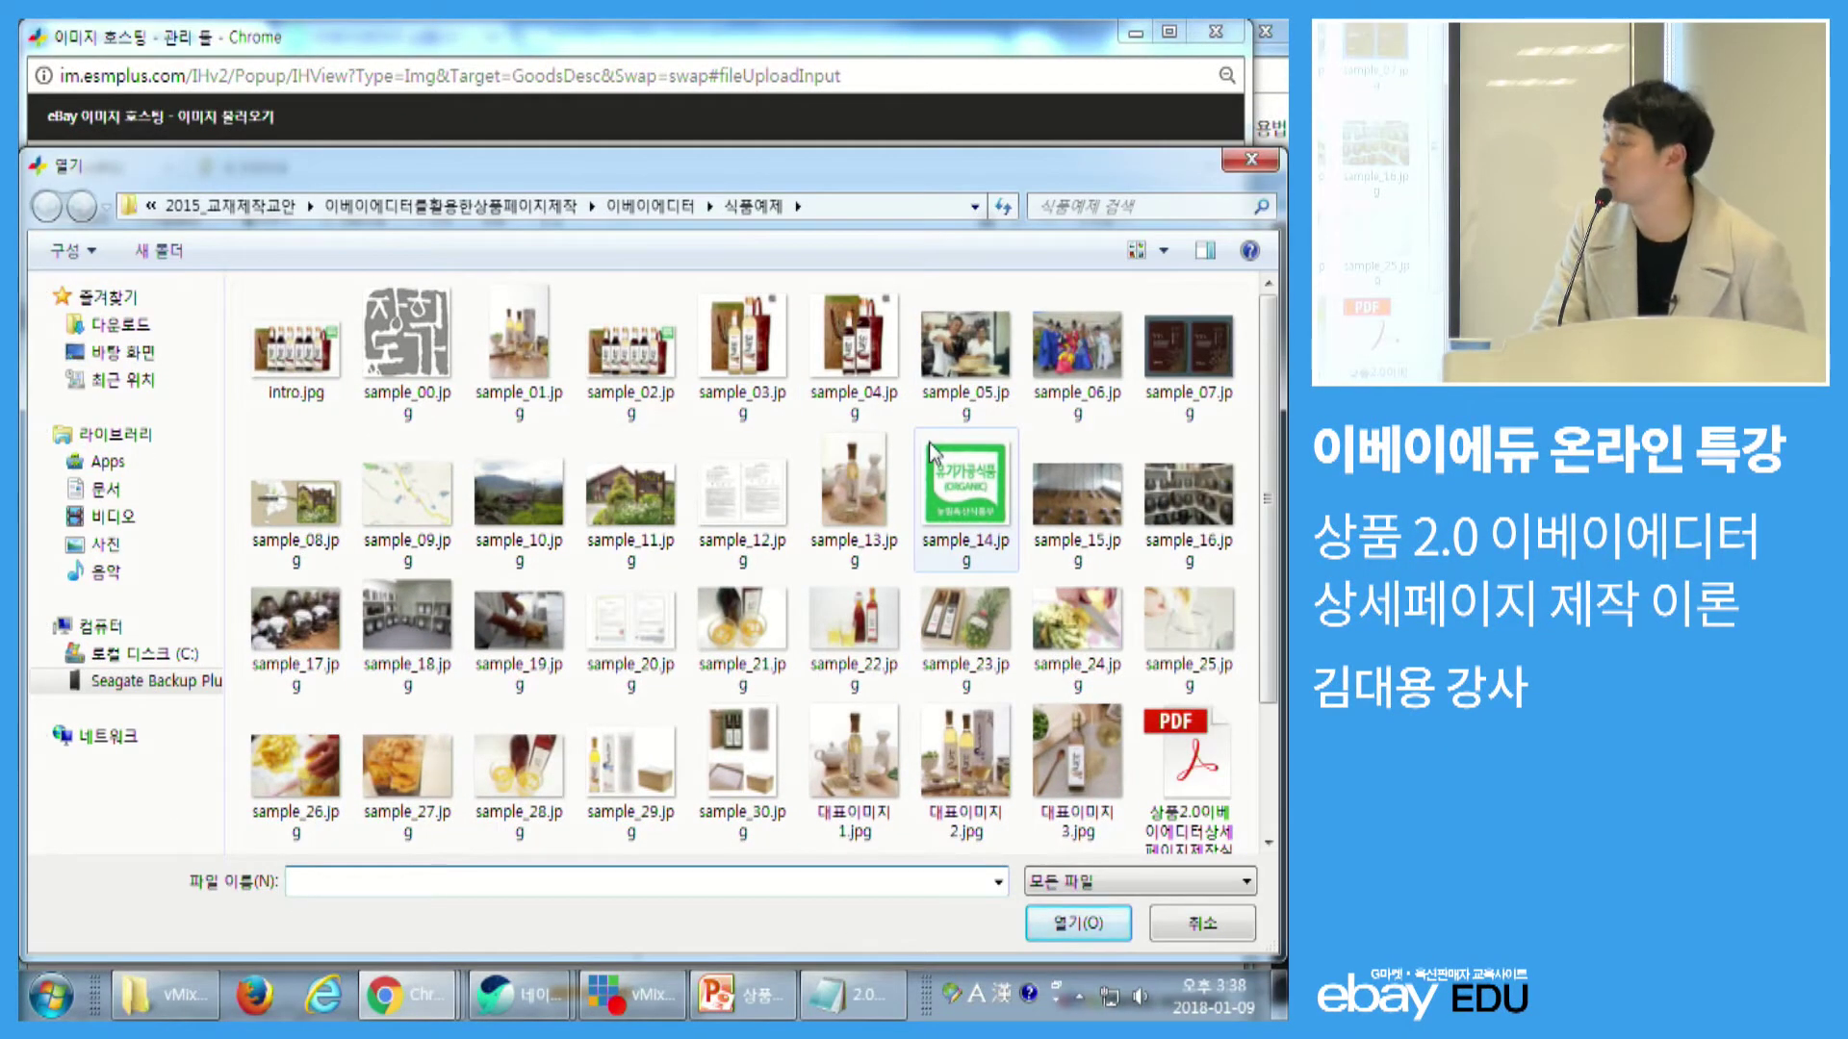
pyautogui.click(321, 366)
pyautogui.keyDown('shift'); pyautogui.click(1064, 753); pyautogui.keyUp('shift')
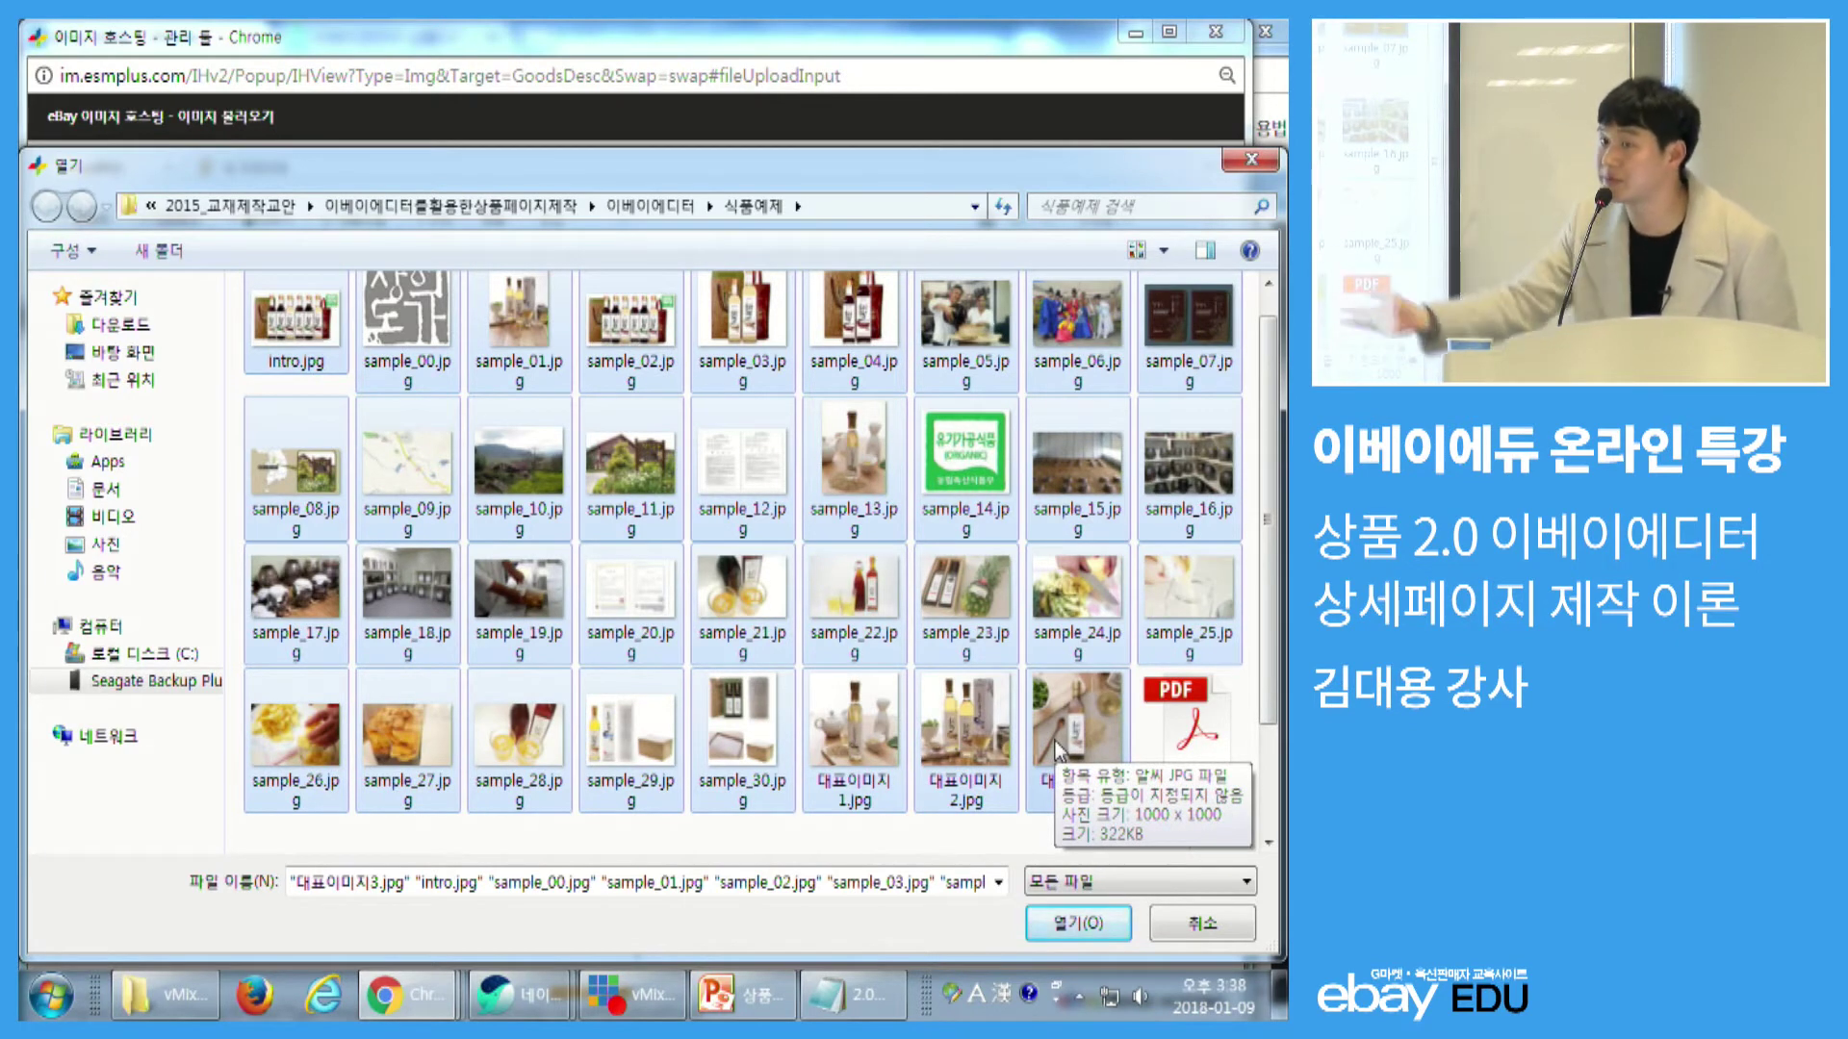
pyautogui.click(630, 462)
pyautogui.click(260, 346)
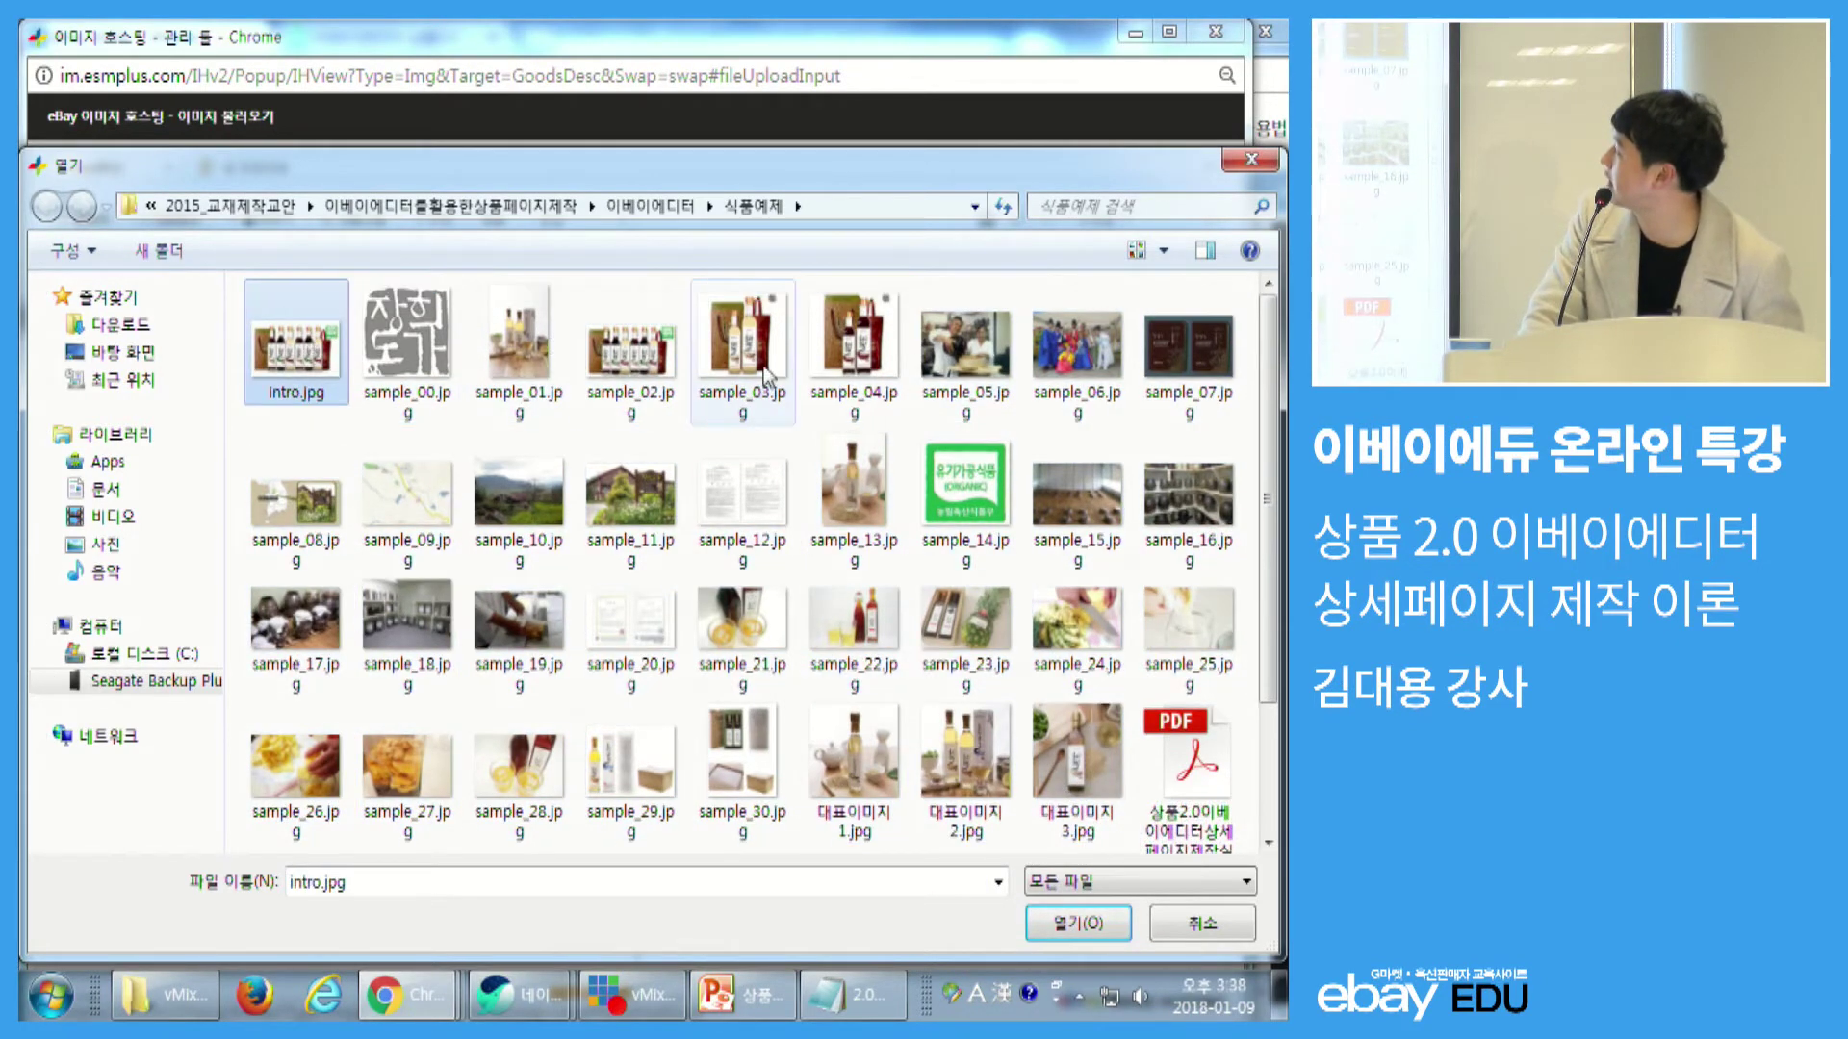
pyautogui.keyDown('shift'); pyautogui.click(765, 376); pyautogui.keyUp('shift')
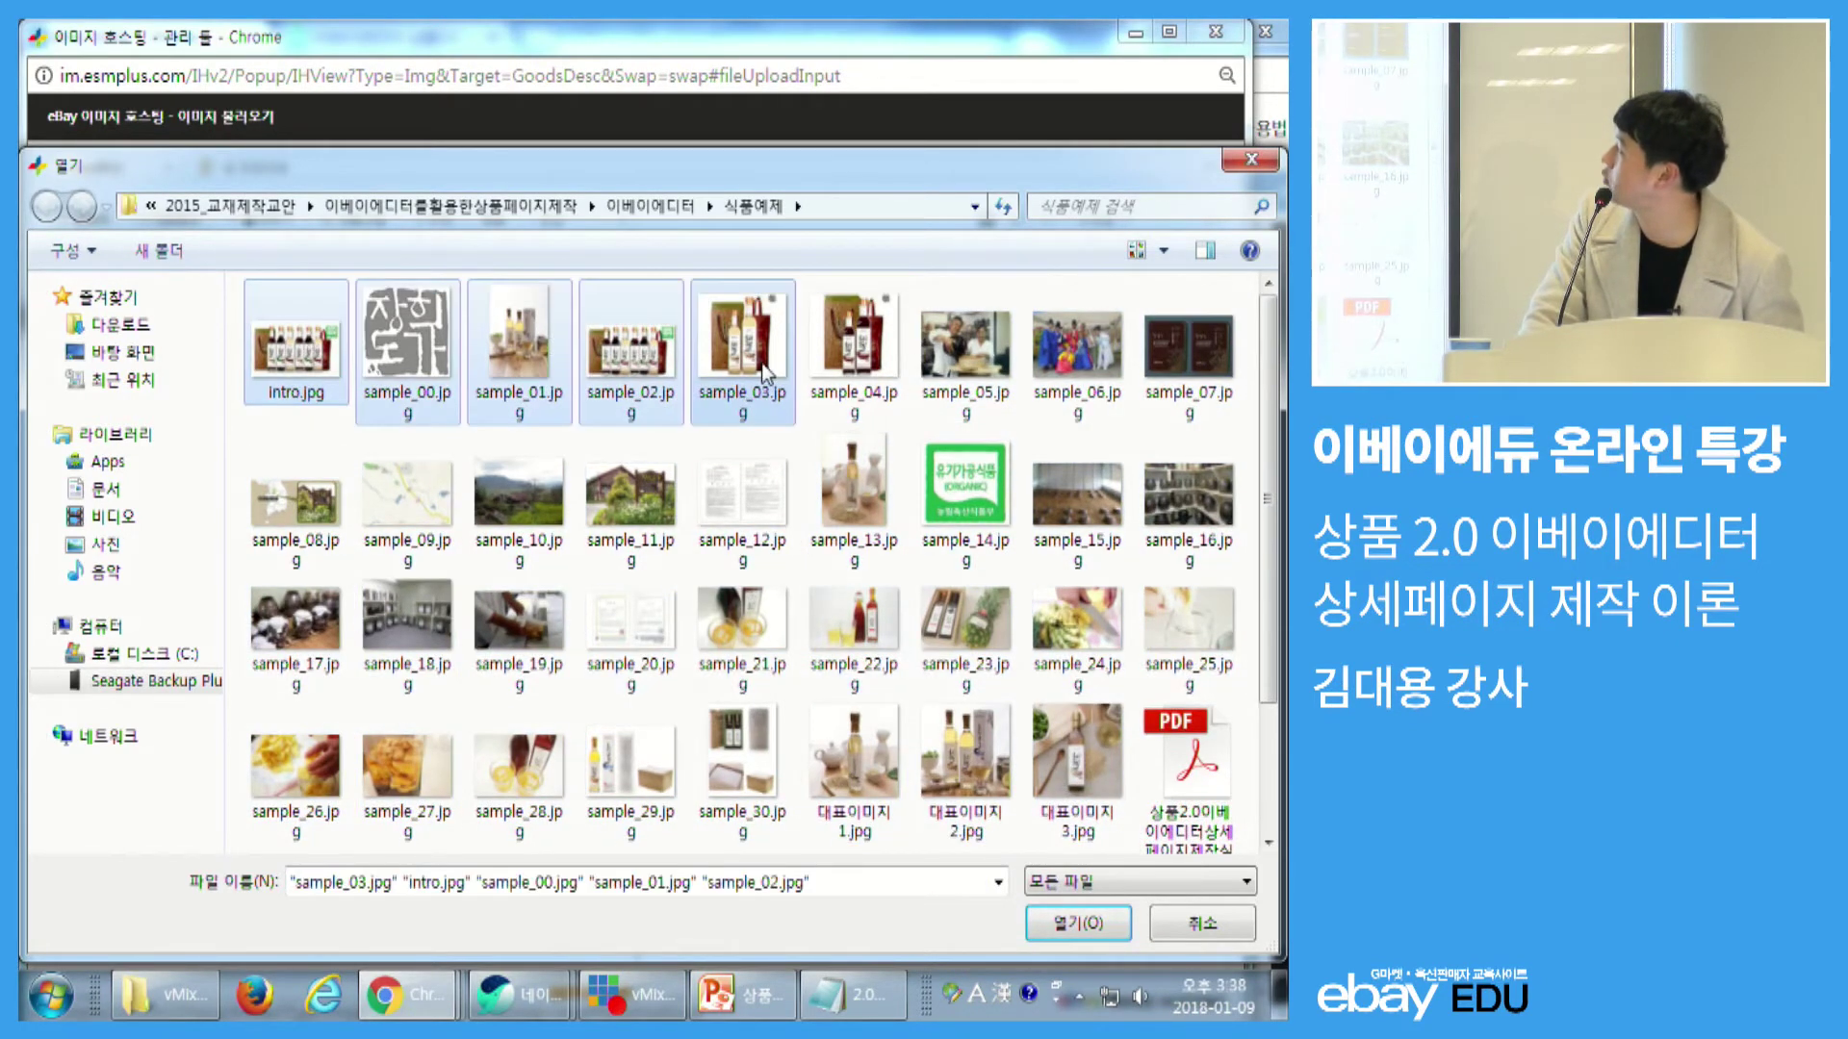
pyautogui.click(399, 361)
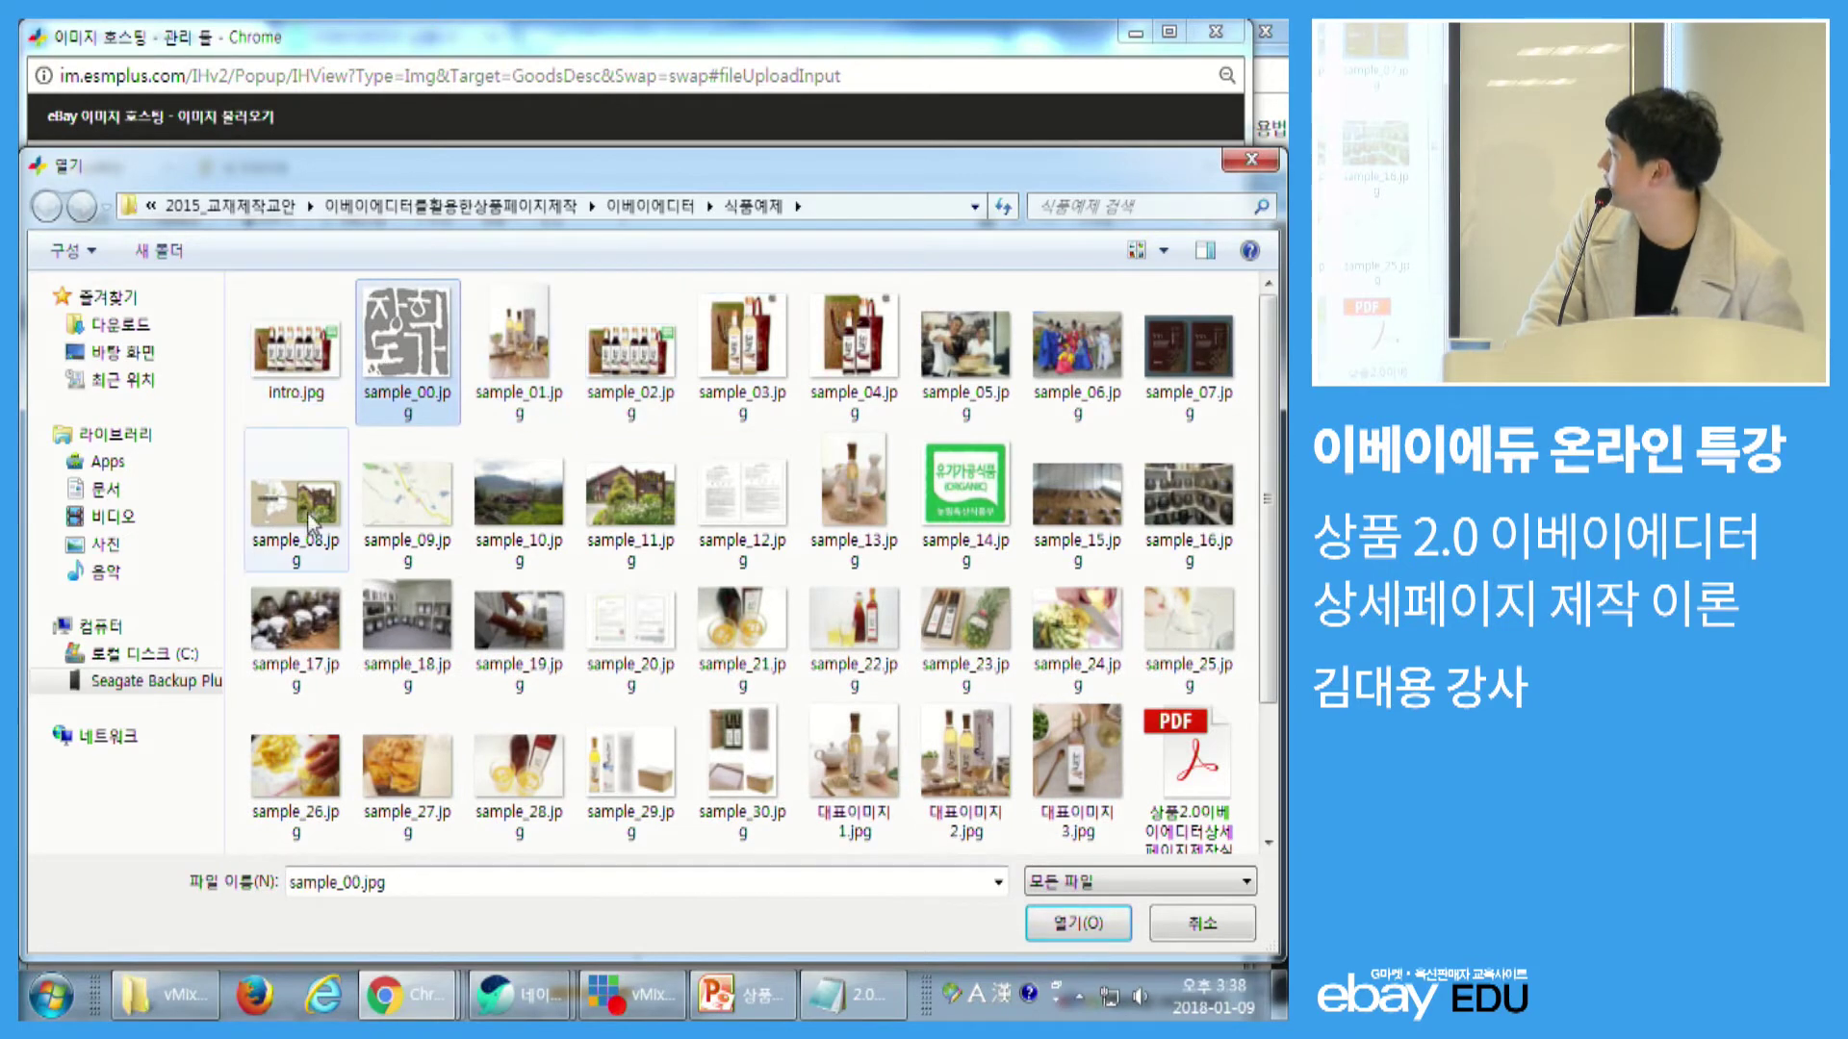
pyautogui.click(520, 347)
pyautogui.keyDown('shift'); pyautogui.click(519, 510); pyautogui.keyUp('shift')
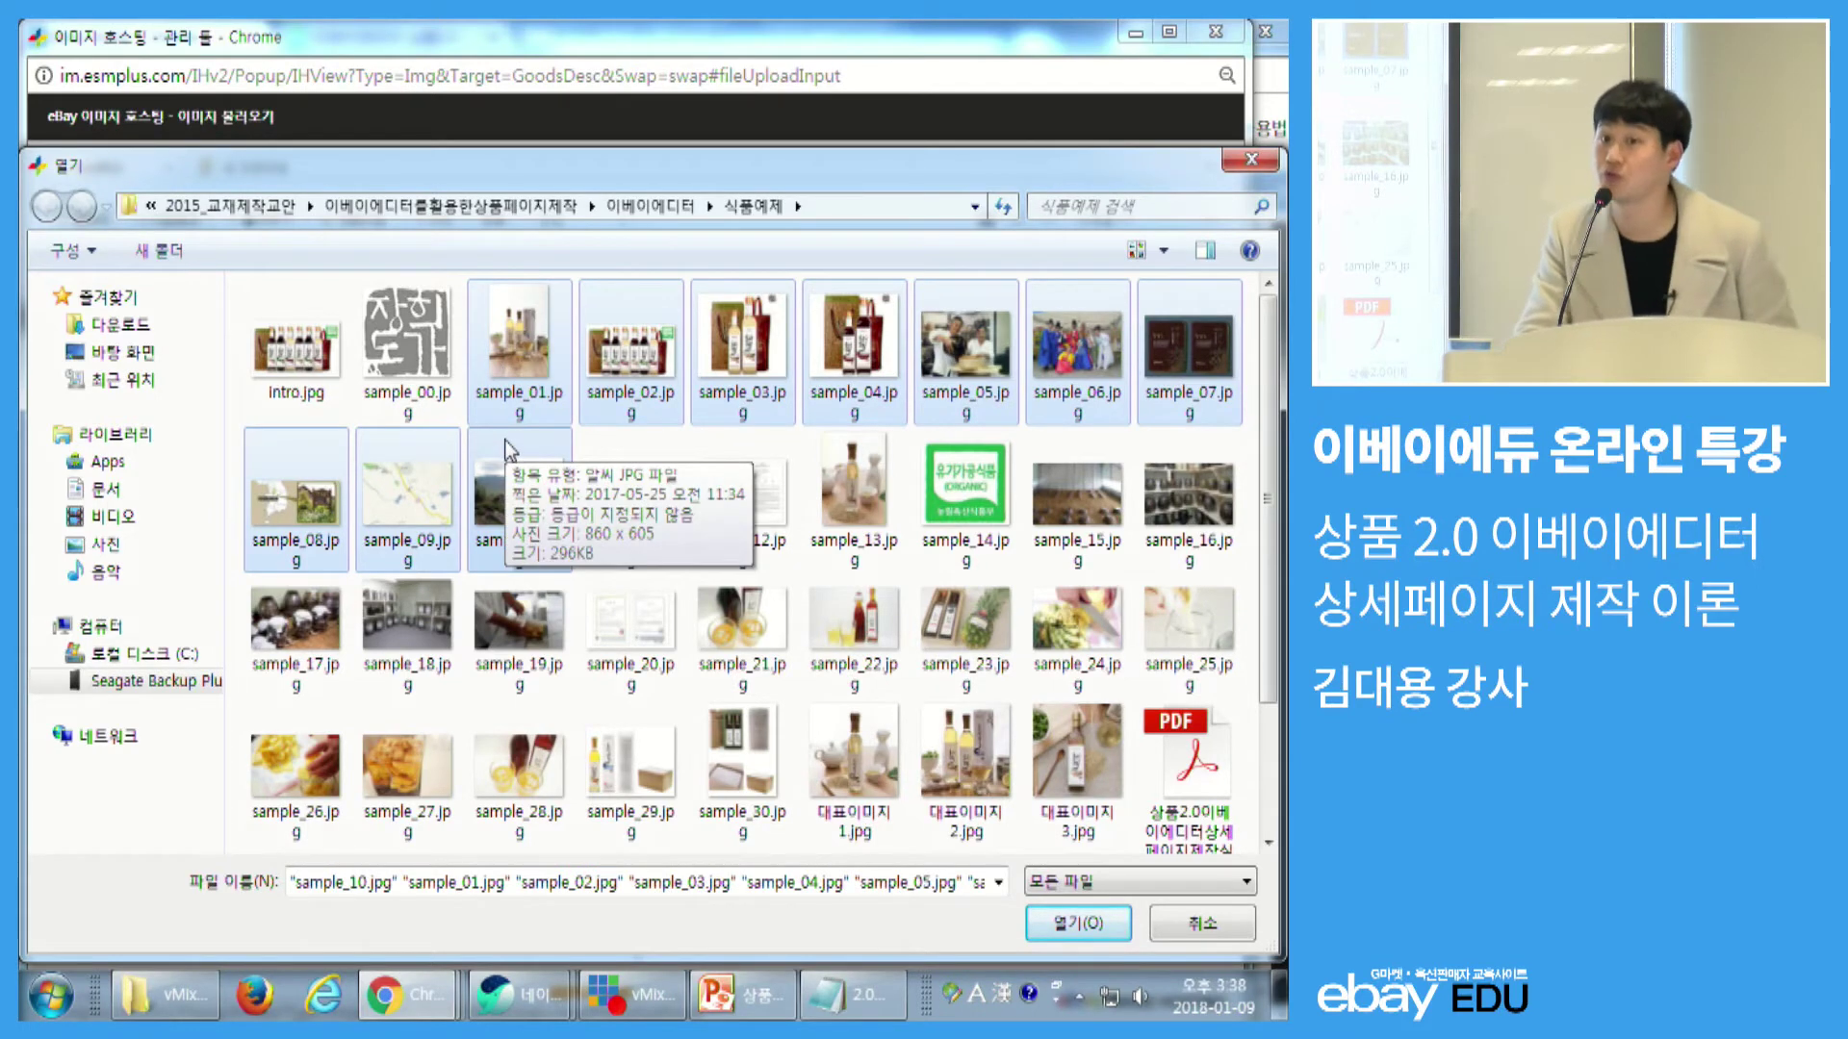
# - Choose the files sample_01.jpg through sample_10.jpg for the upload
pyautogui.click(517, 378)
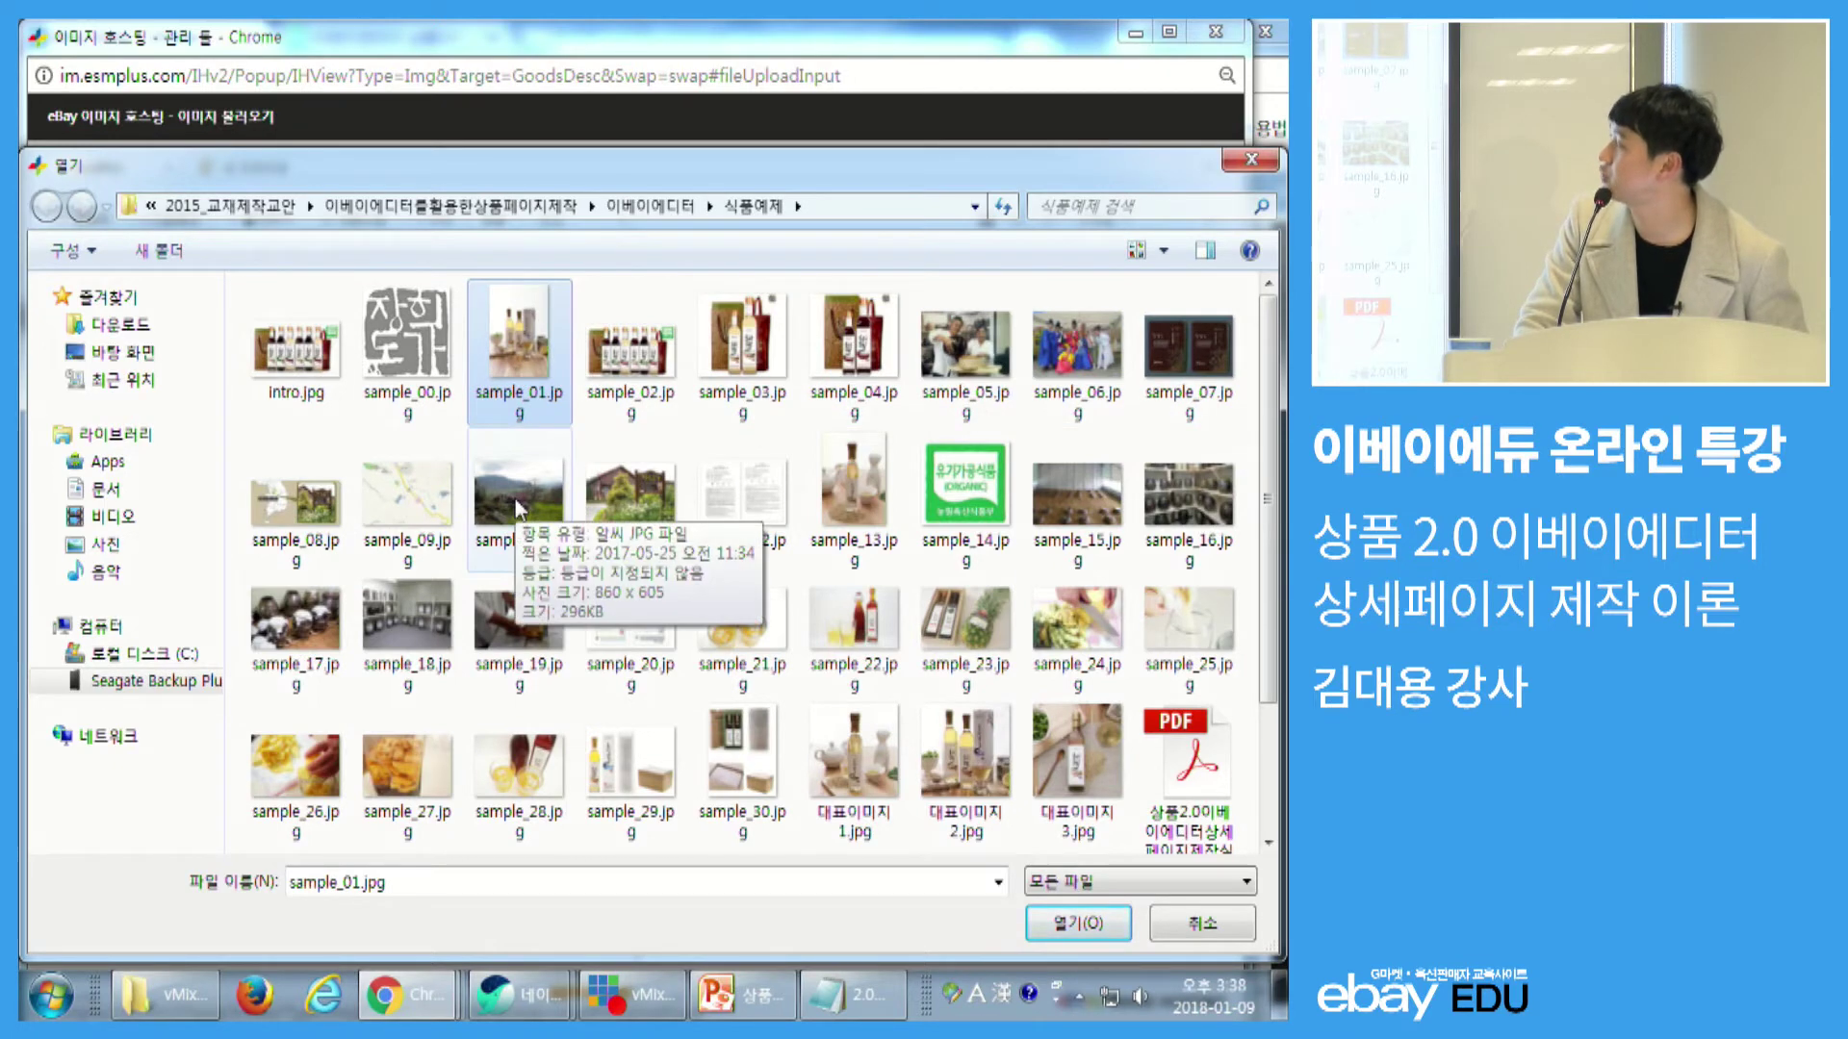
pyautogui.keyDown('shift'); pyautogui.click(517, 507); pyautogui.keyUp('shift')
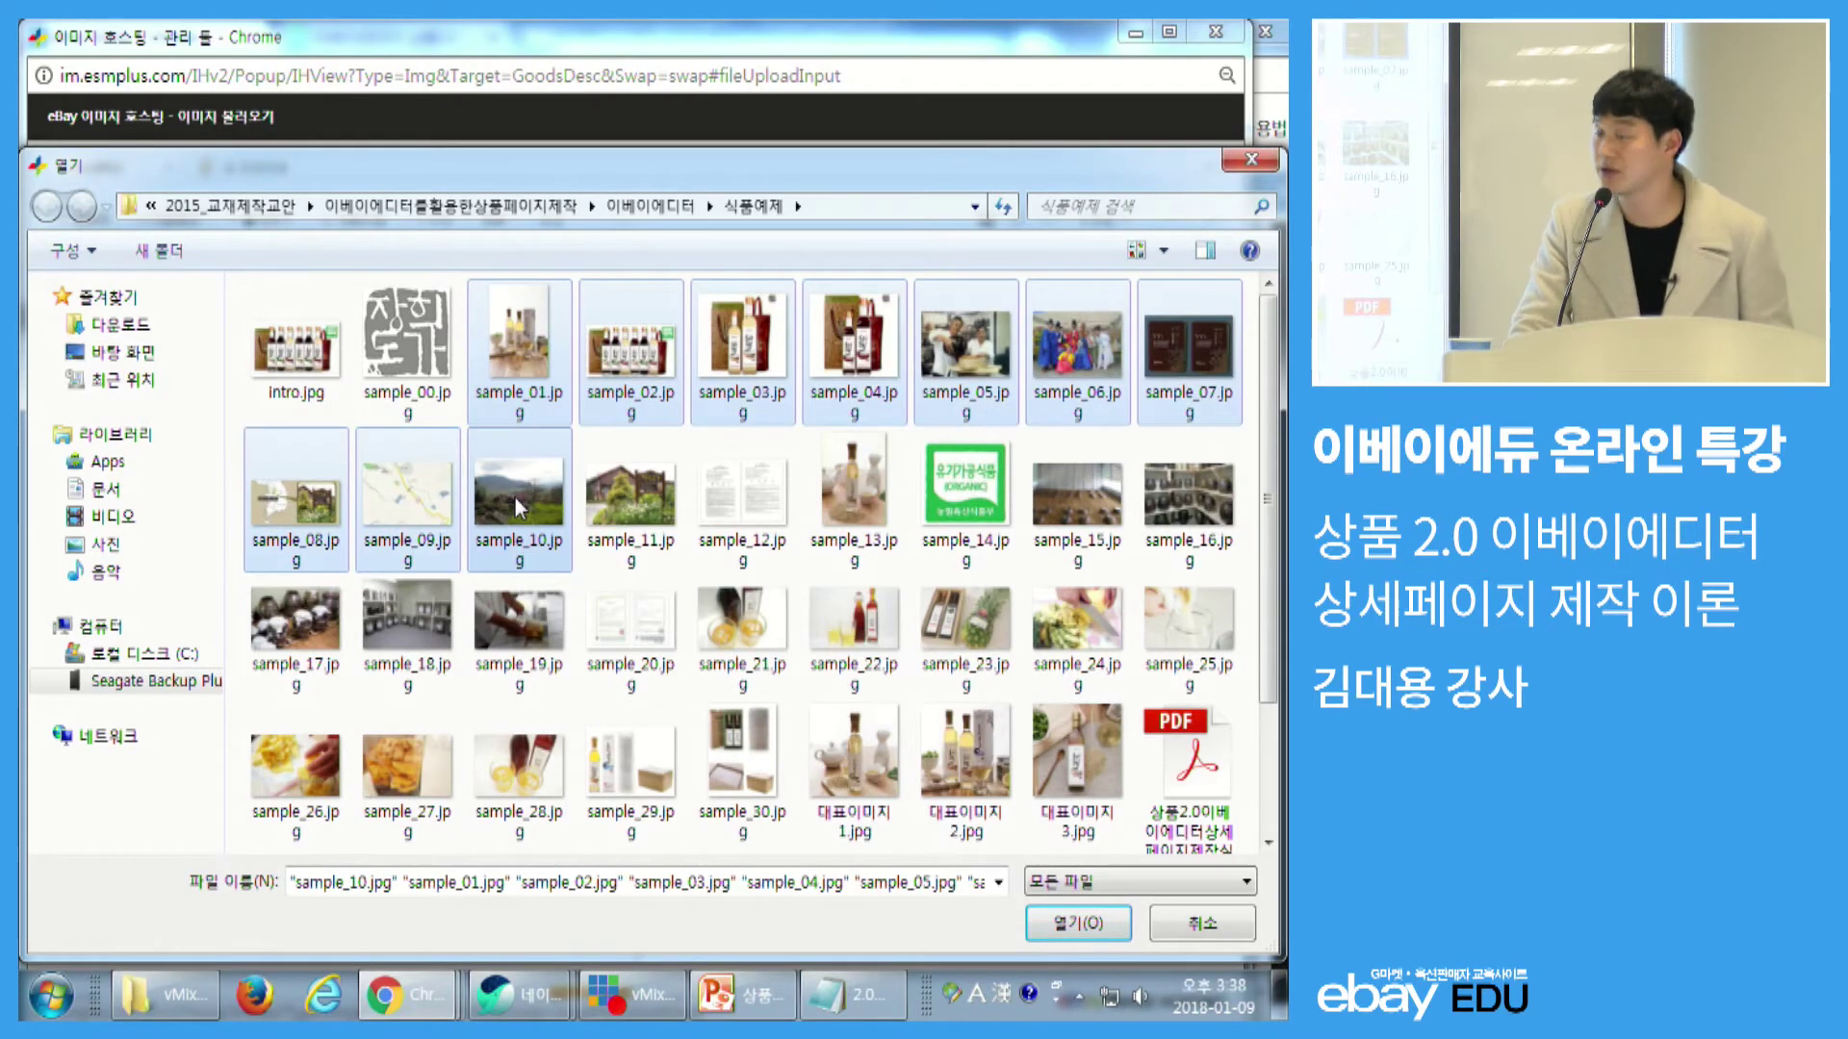
pyautogui.click(1088, 924)
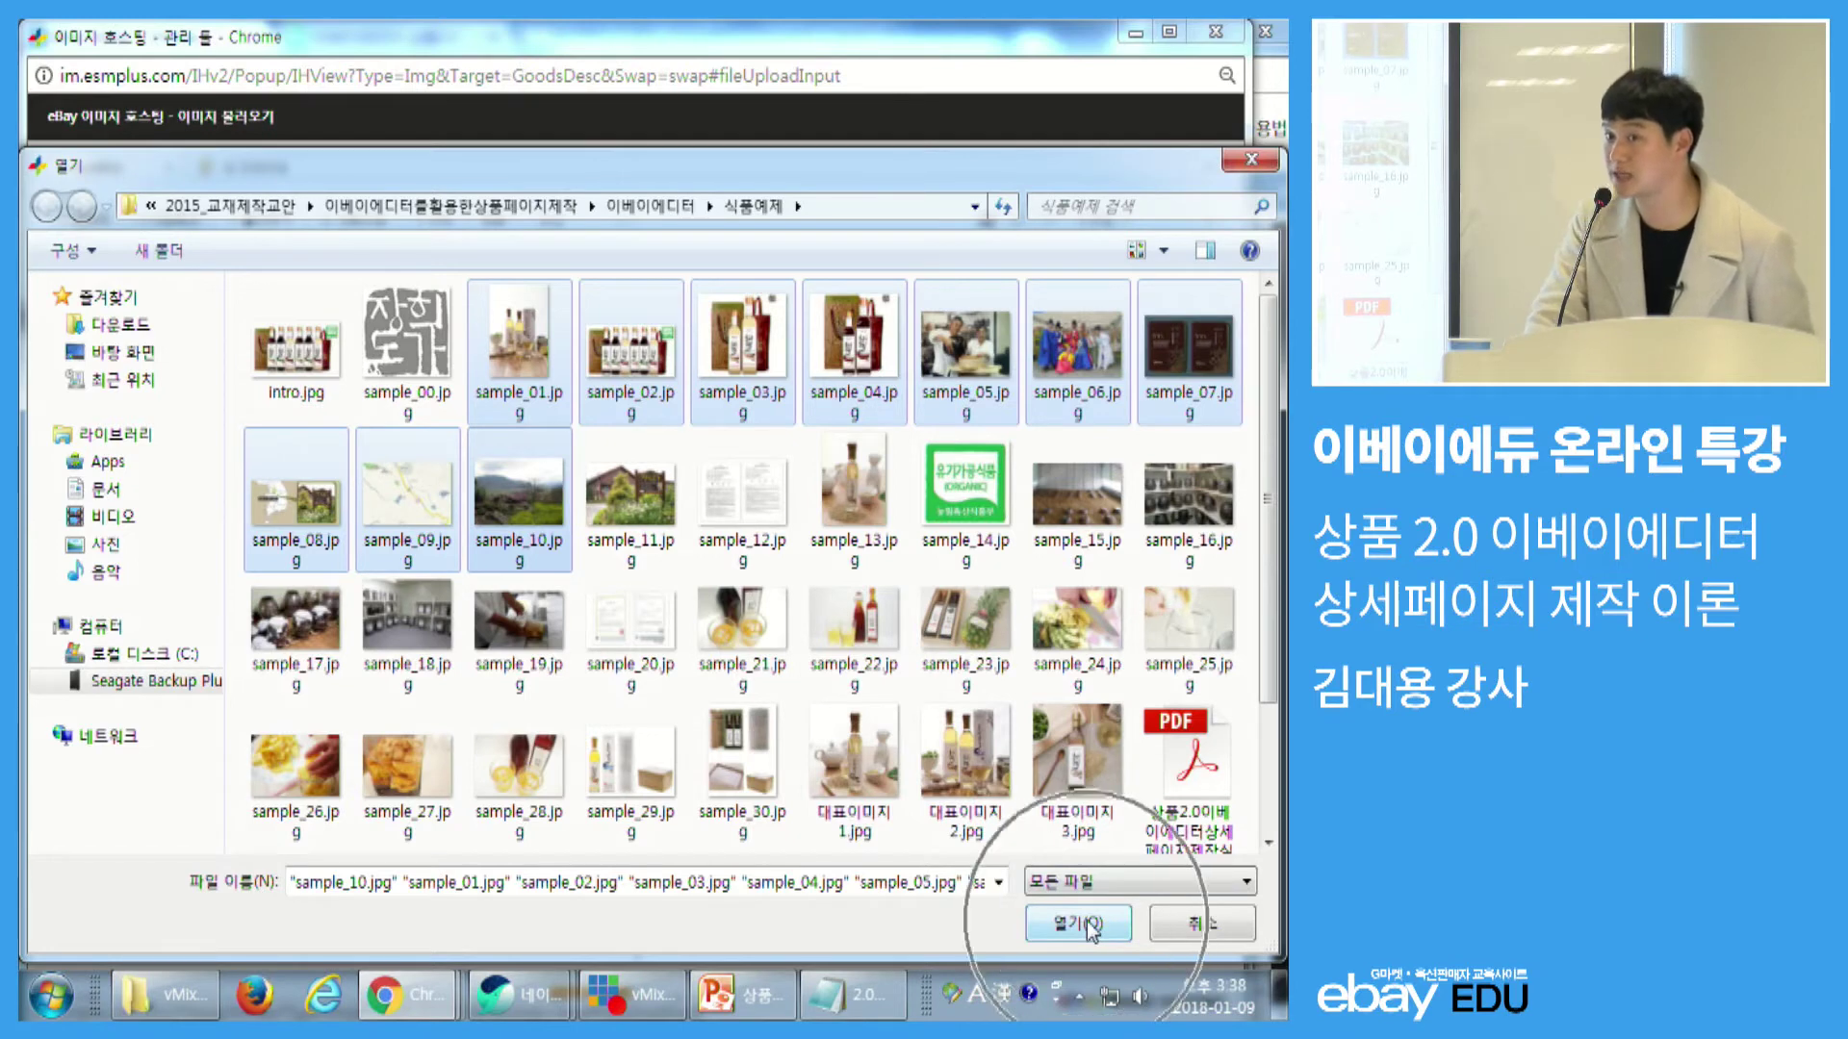
pyautogui.click(1088, 924)
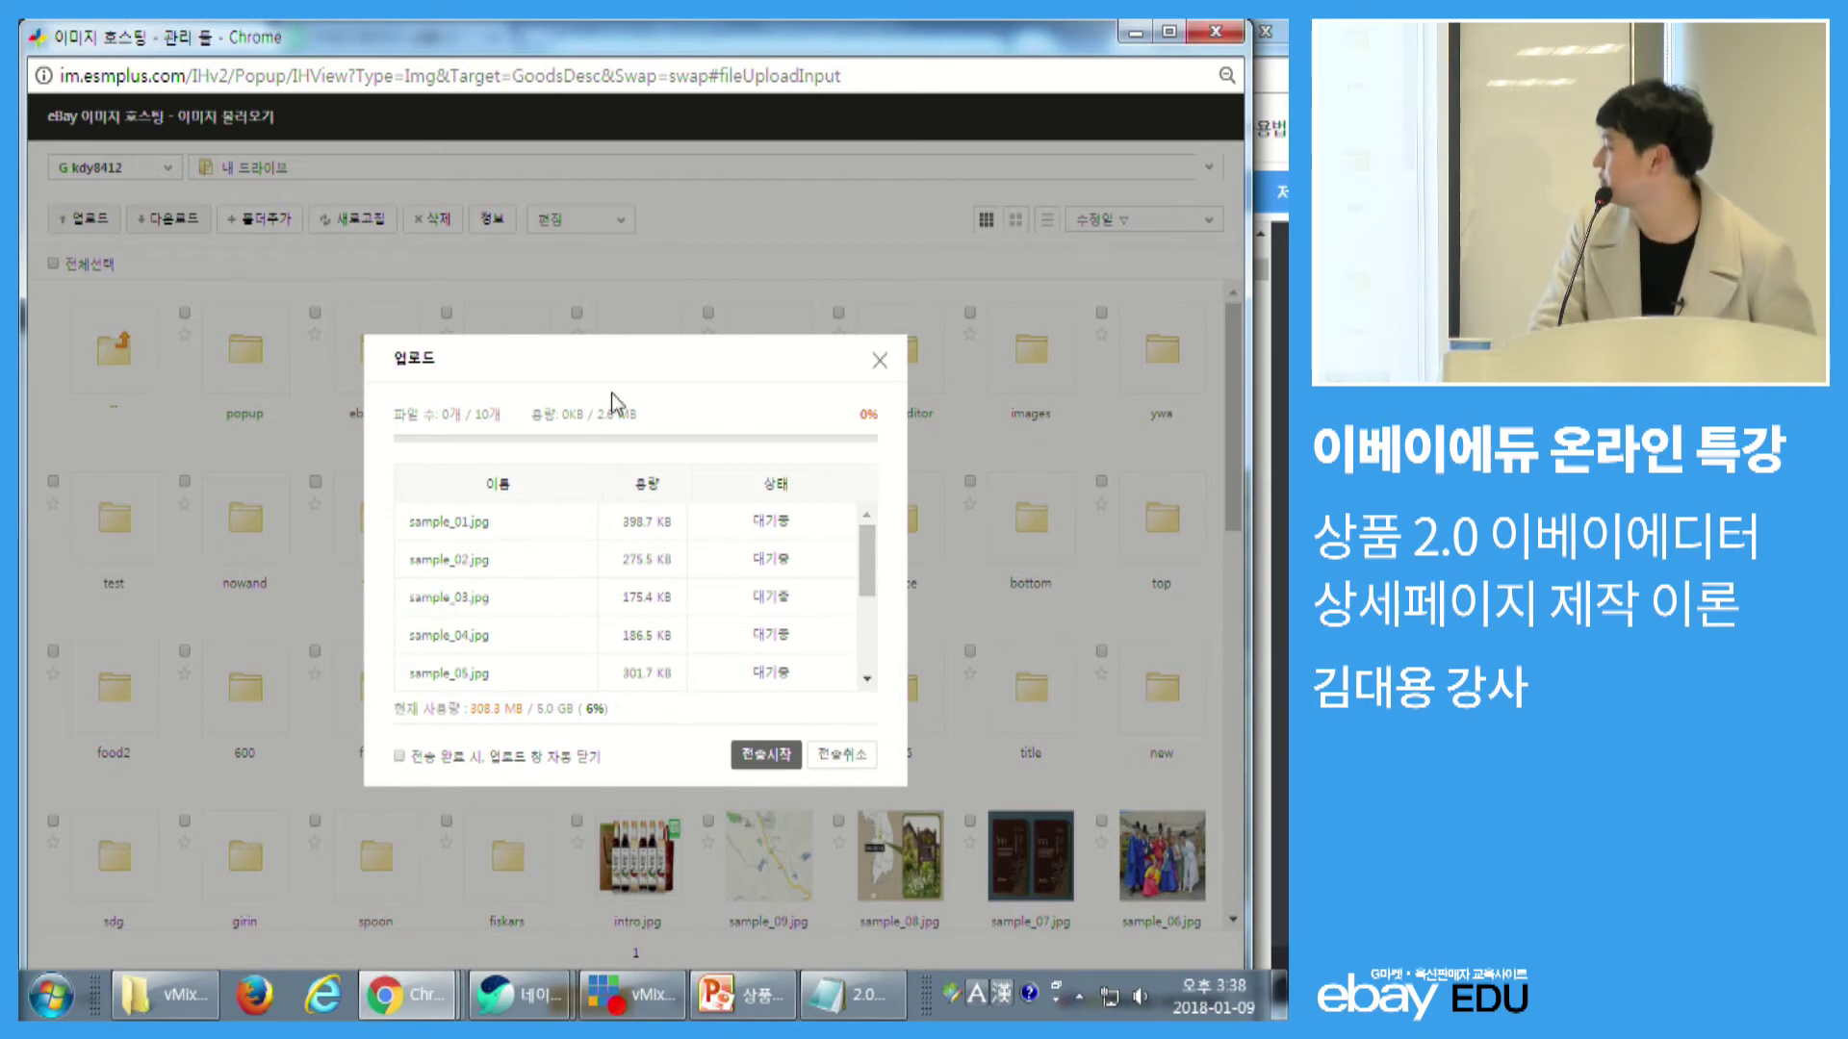
# - Start the transfer, overwrite all files with duplicate names, and close the upload window
pyautogui.click(766, 754)
pyautogui.click(524, 599)
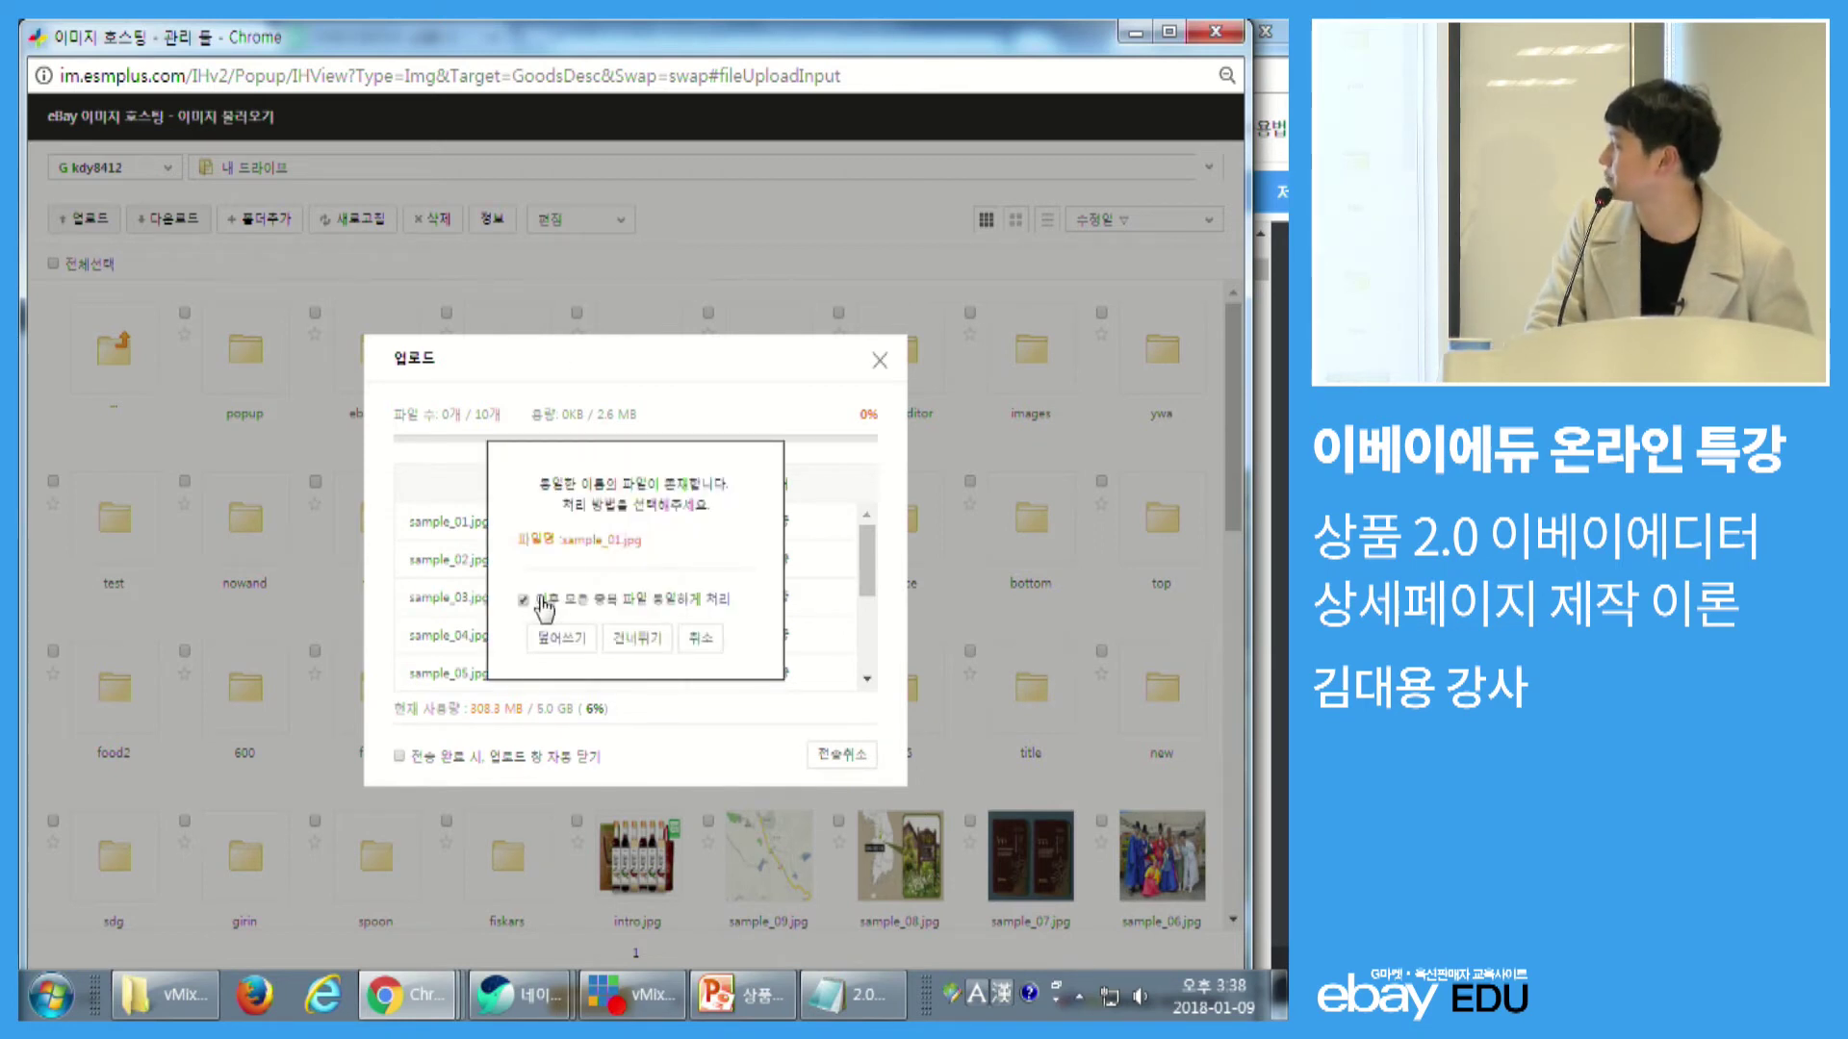
pyautogui.click(562, 640)
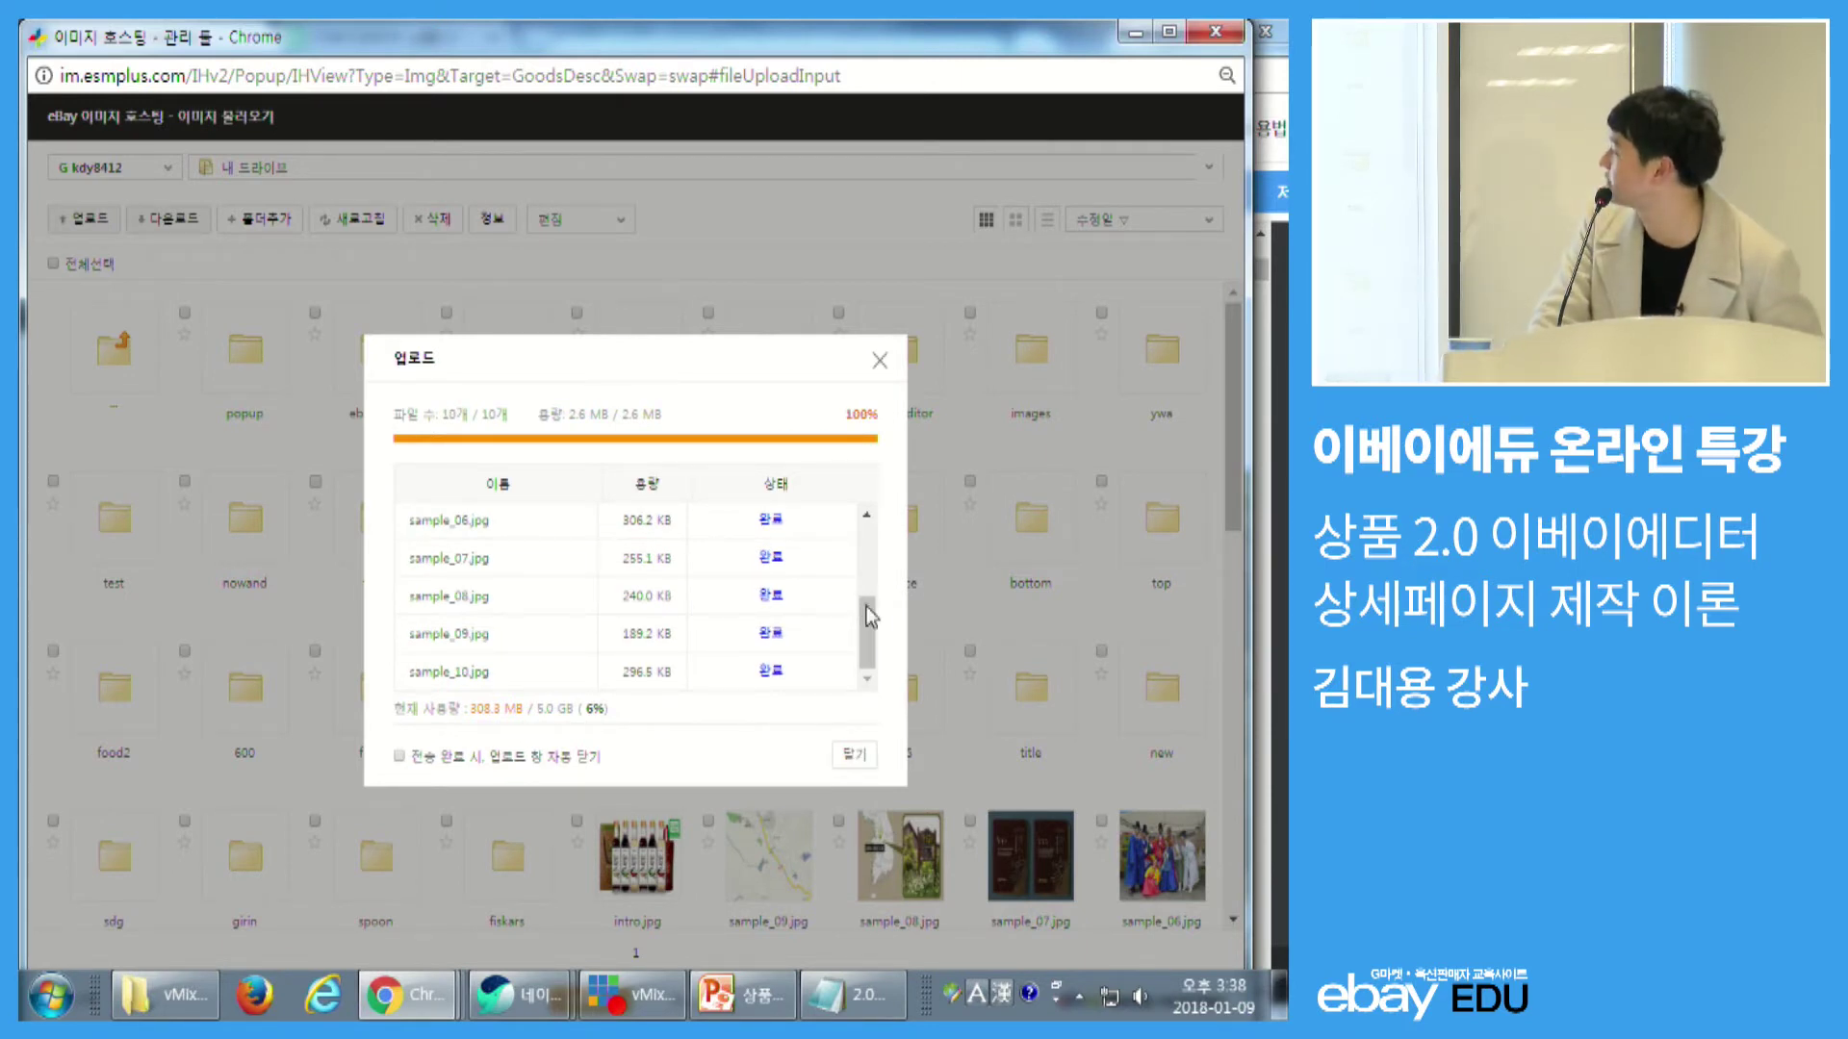
pyautogui.click(878, 360)
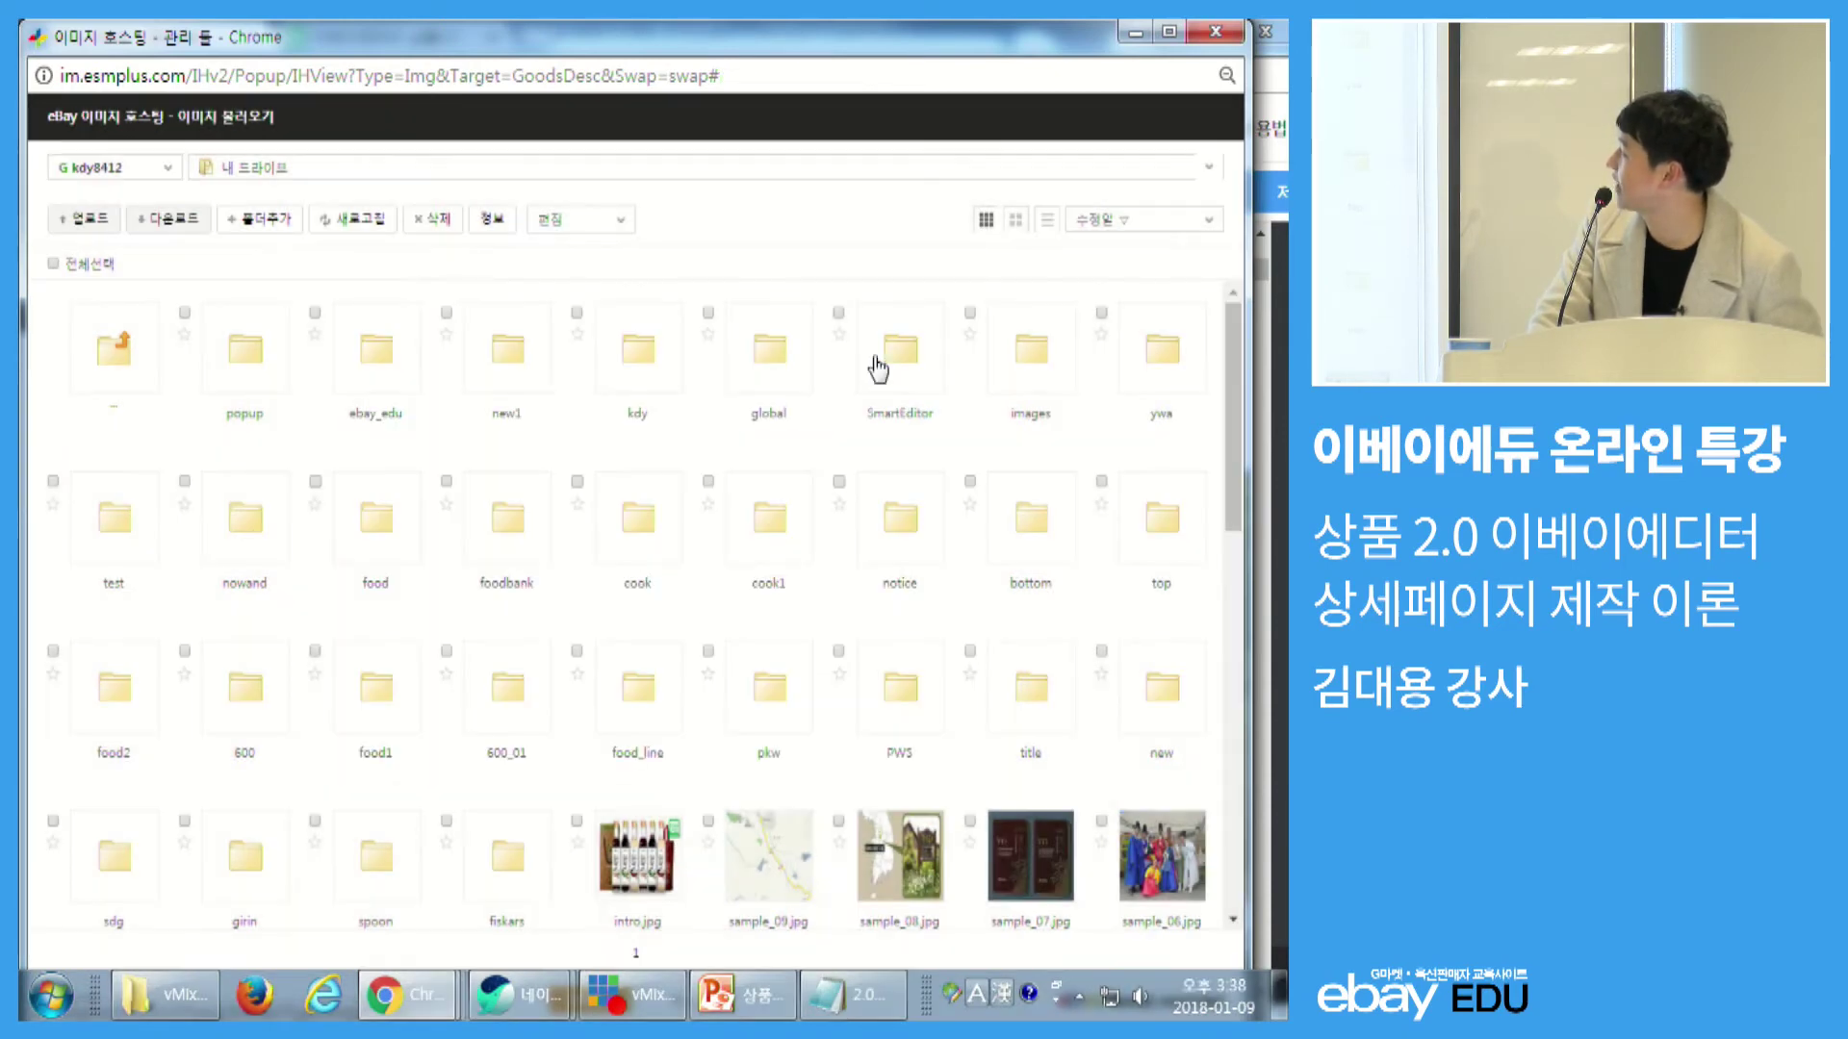
# - Select sample_01.jpg in image hosting and apply it as the replacement for the large photo
pyautogui.scroll(-5, 876, 377)
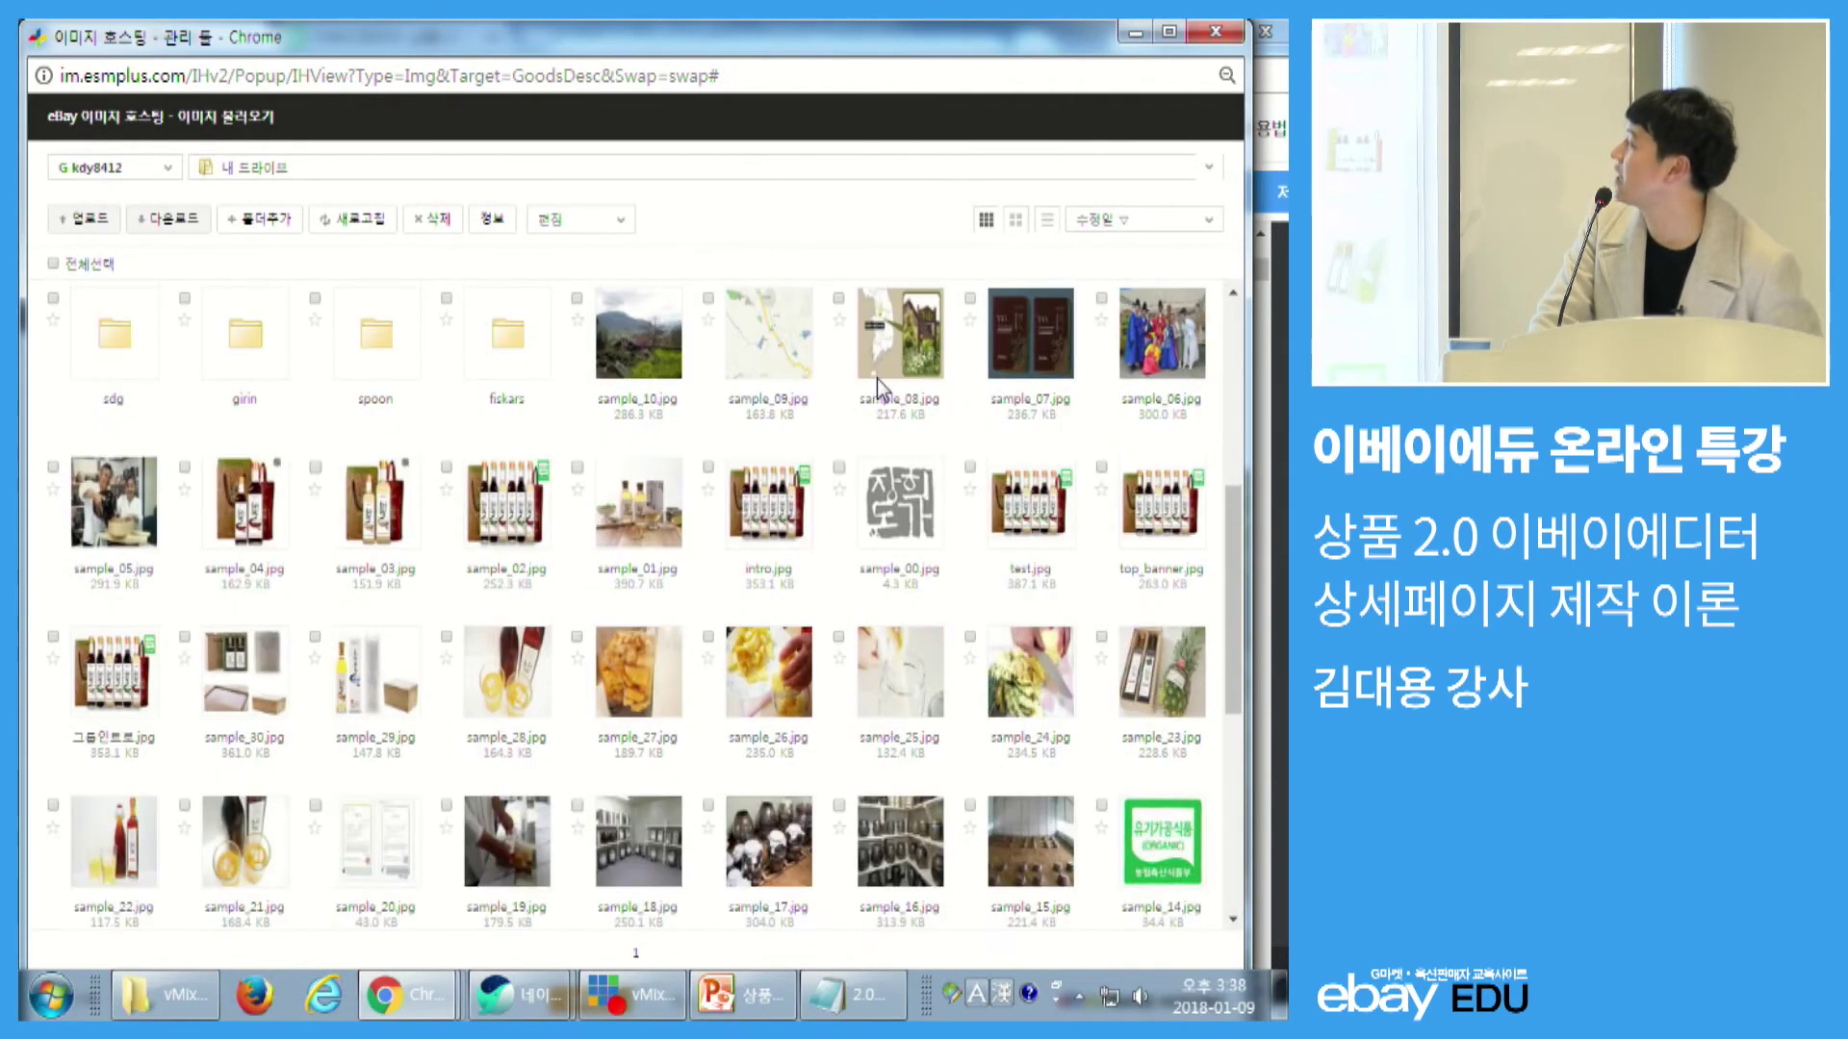
pyautogui.scroll(-1, 603, 470)
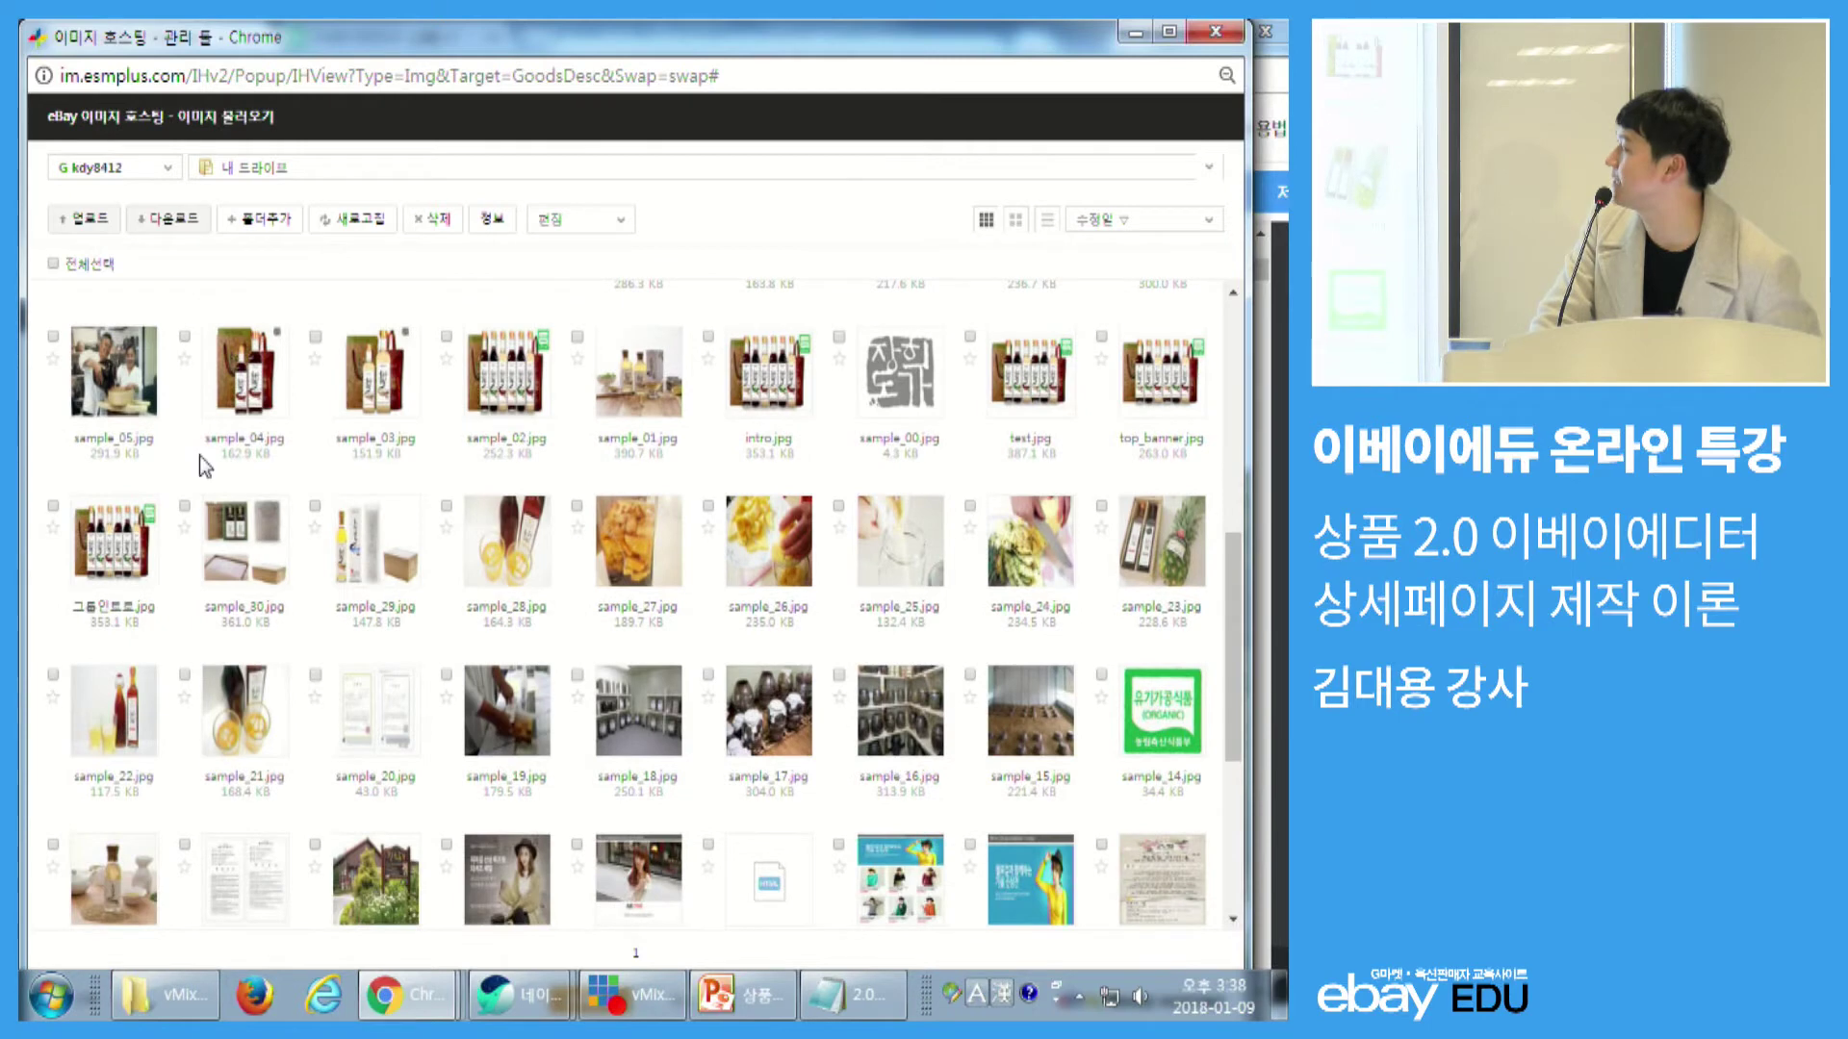
pyautogui.click(663, 386)
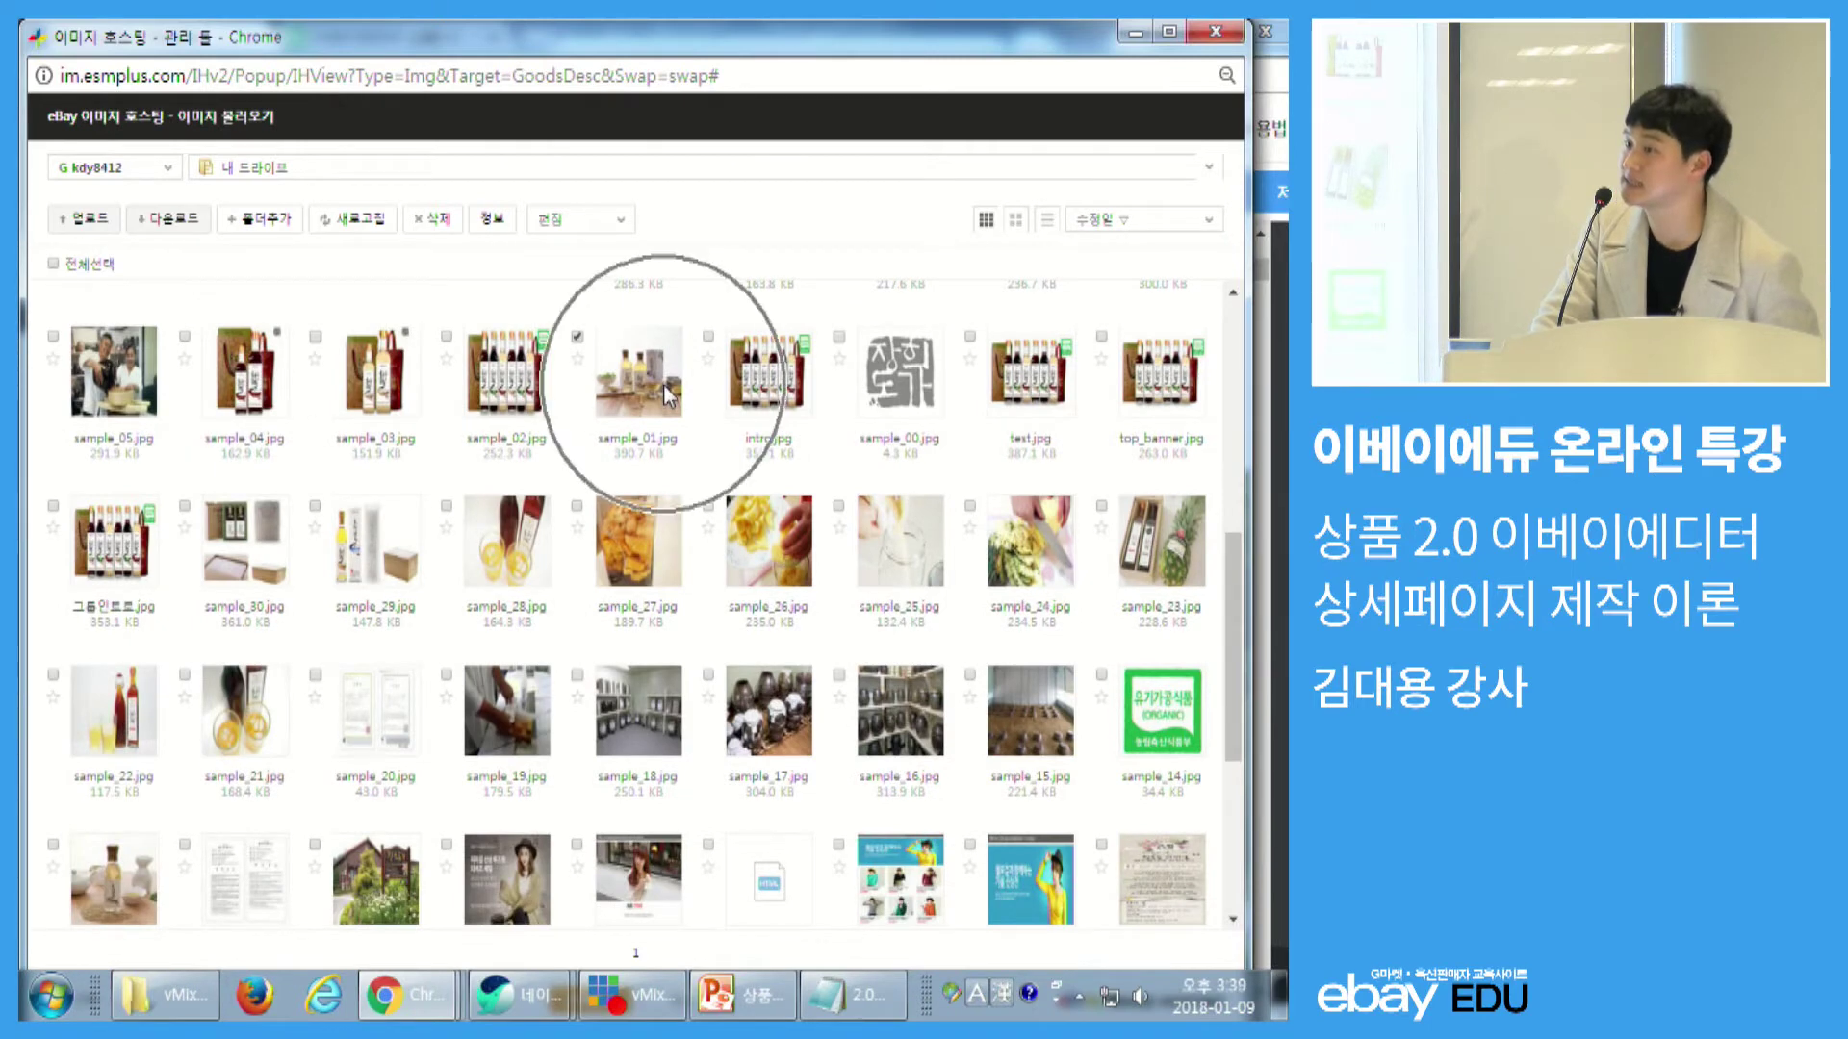
pyautogui.moveTo(562, 26); pyautogui.dragTo(566, 400)
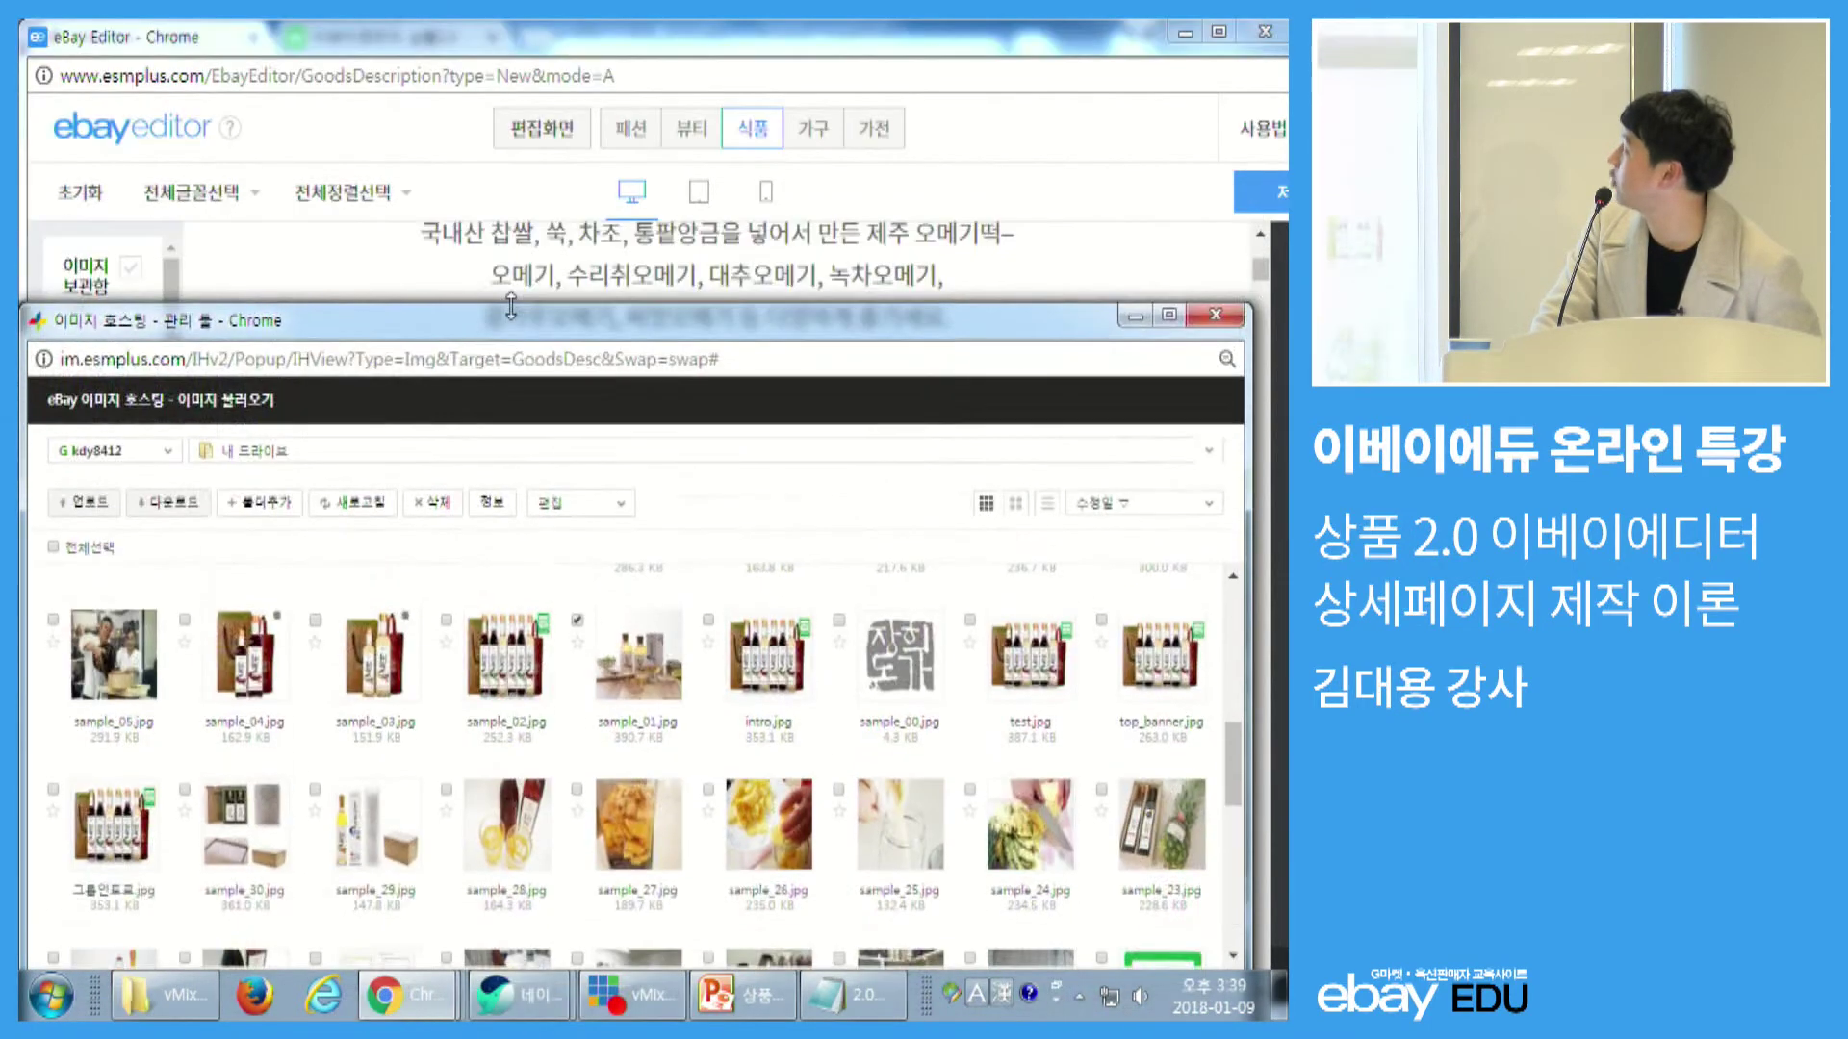
pyautogui.doubleClick(565, 400)
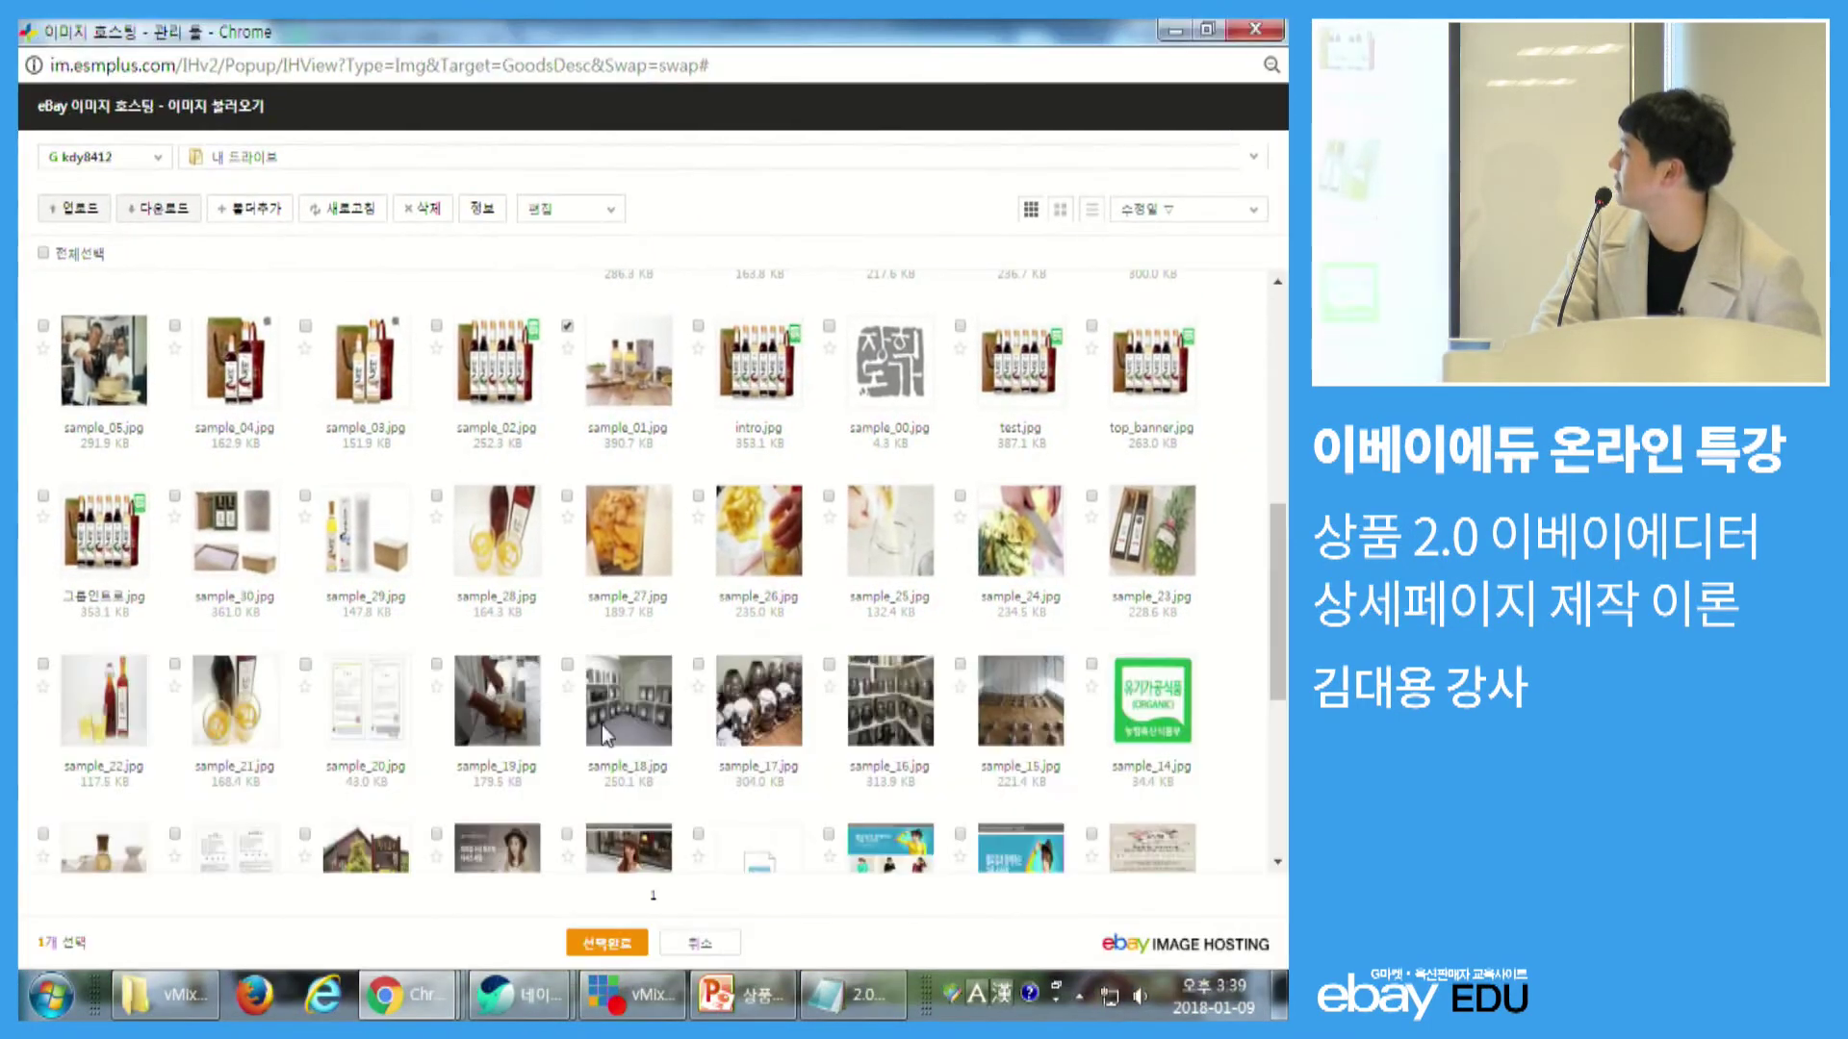
pyautogui.click(607, 945)
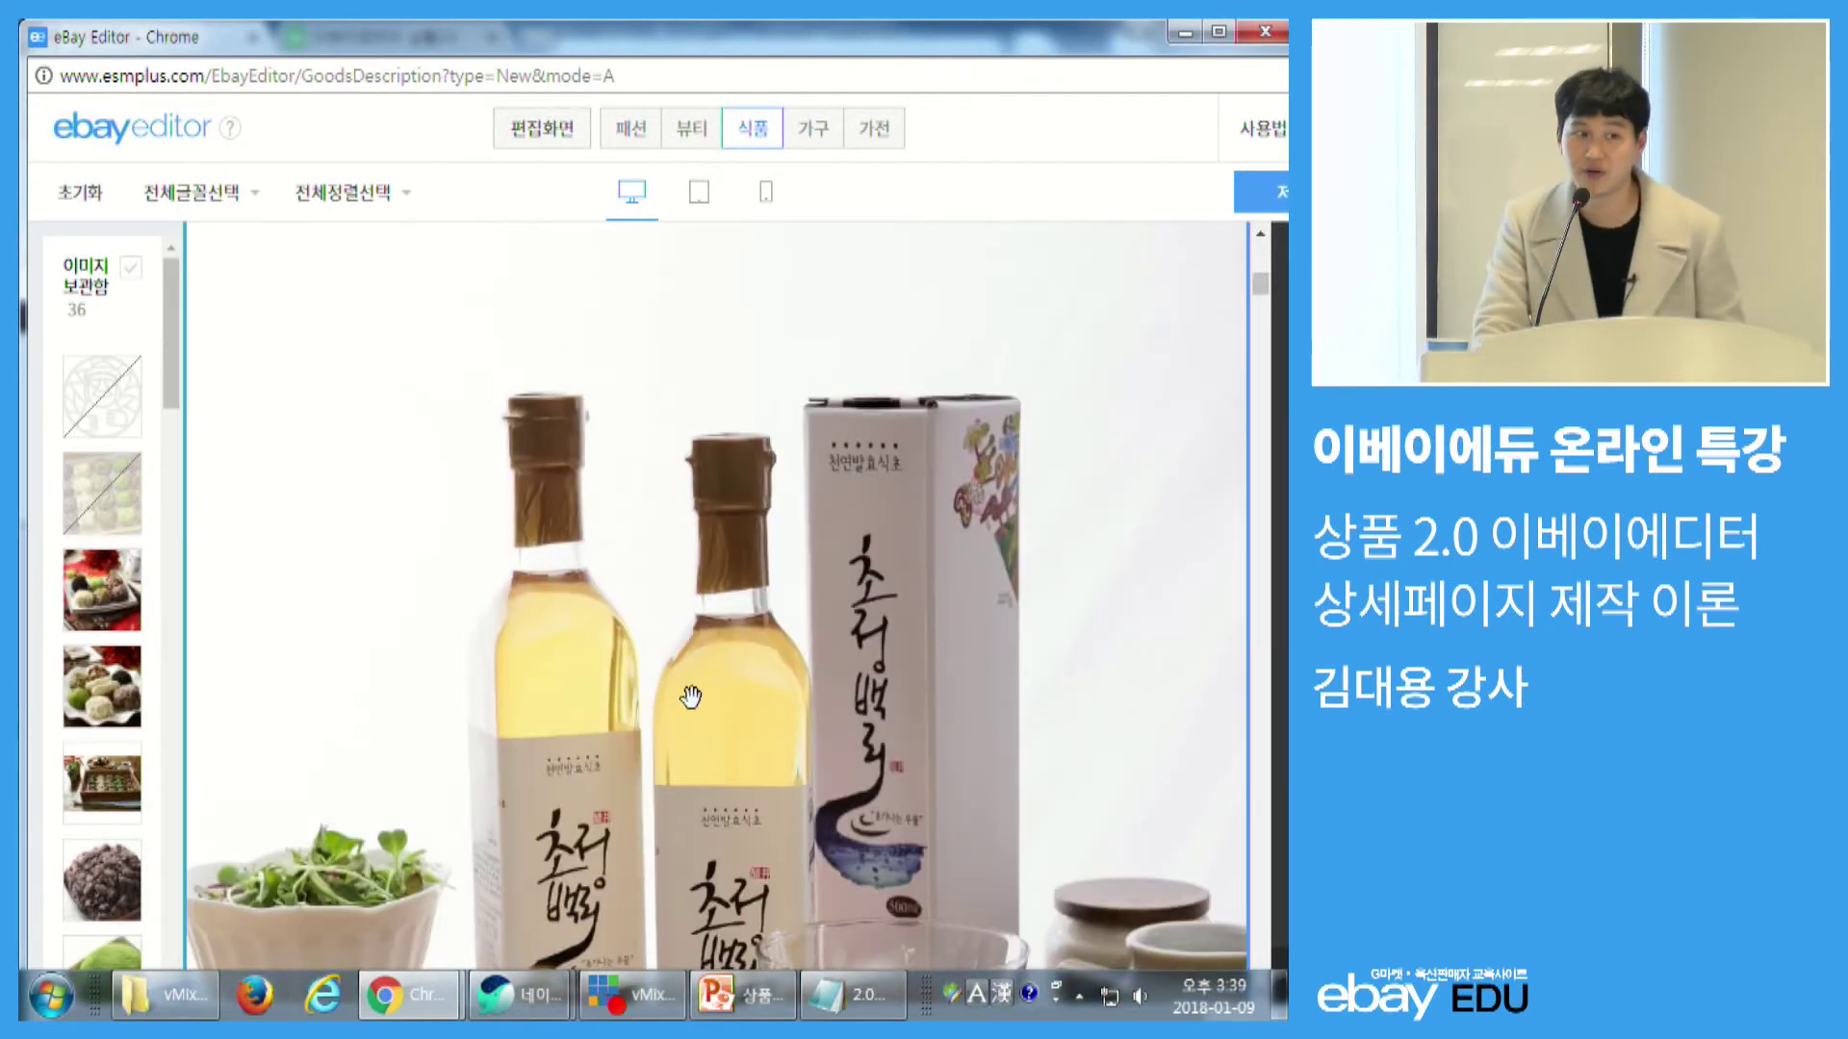
# - Zoom the page out to 90% and place the text cursor on the blank line between the large photo and "이렇게 드세요"
pyautogui.scroll(-10, 691, 696)
pyautogui.click(606, 622)
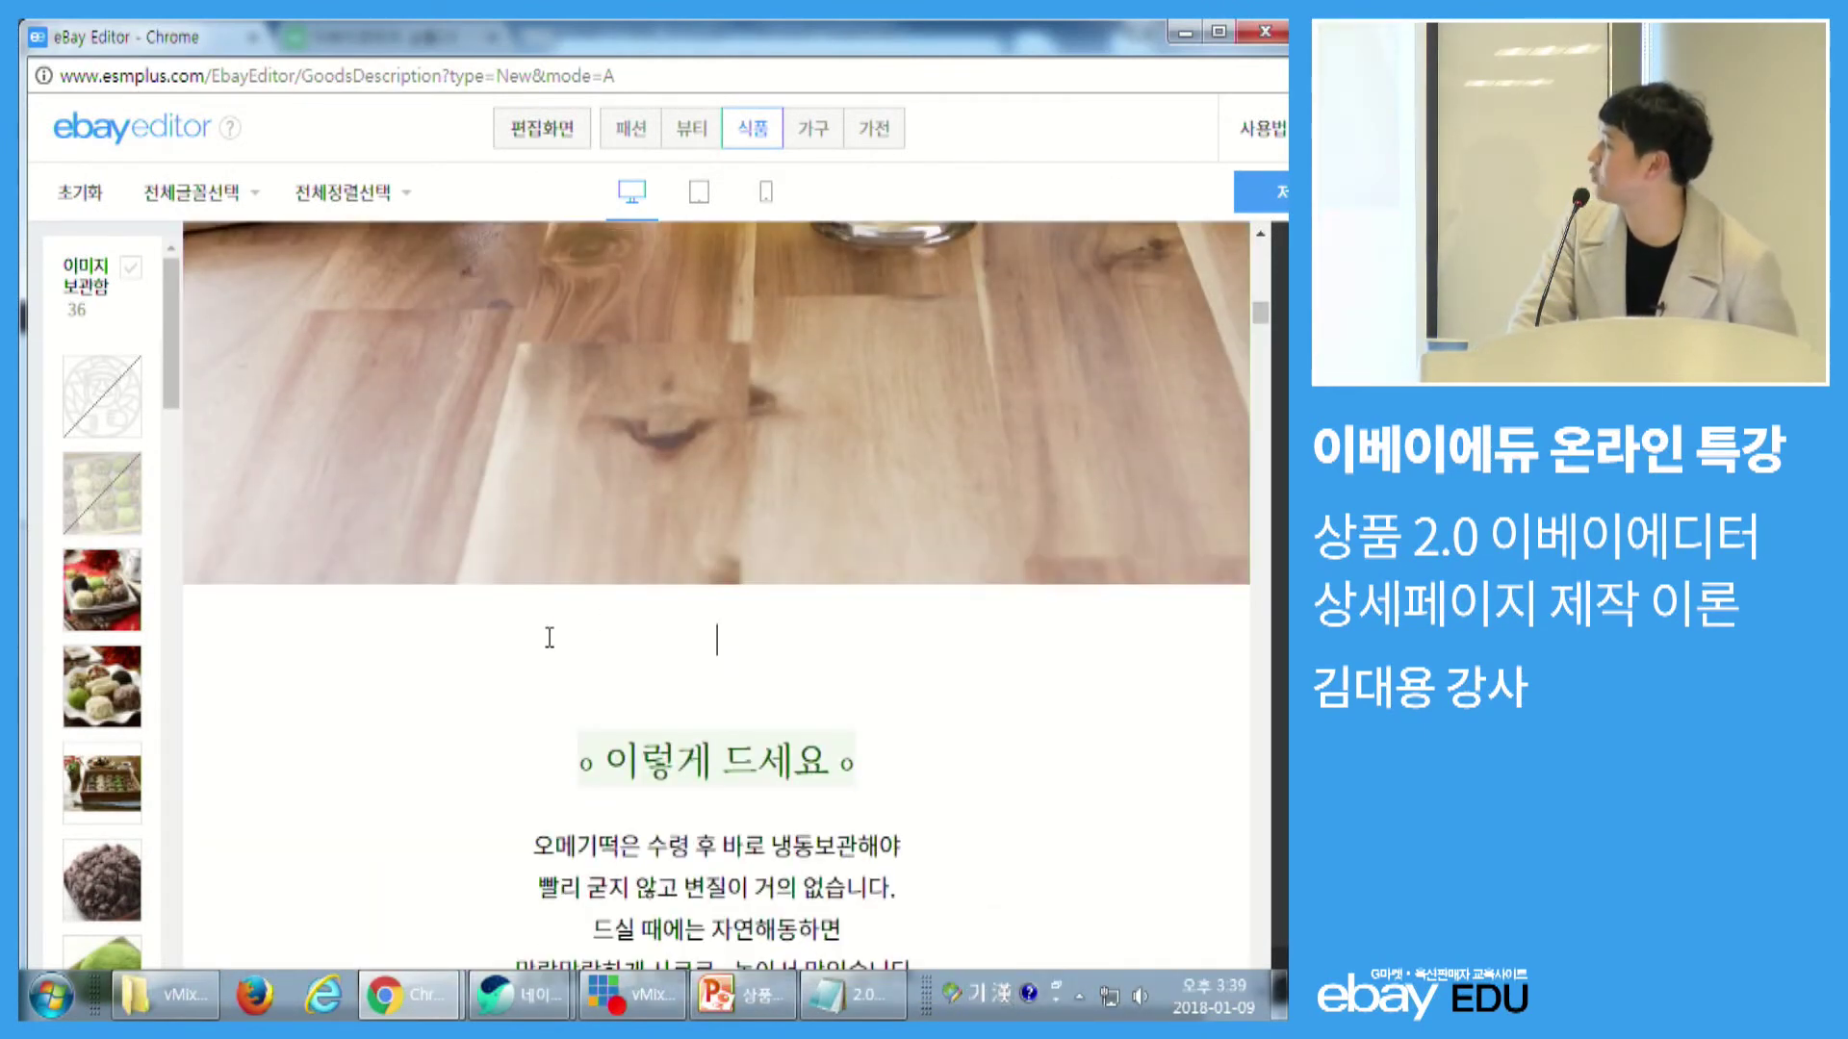
pyautogui.hotkey('ctrl', '-')
pyautogui.hotkey('ctrl', '-')
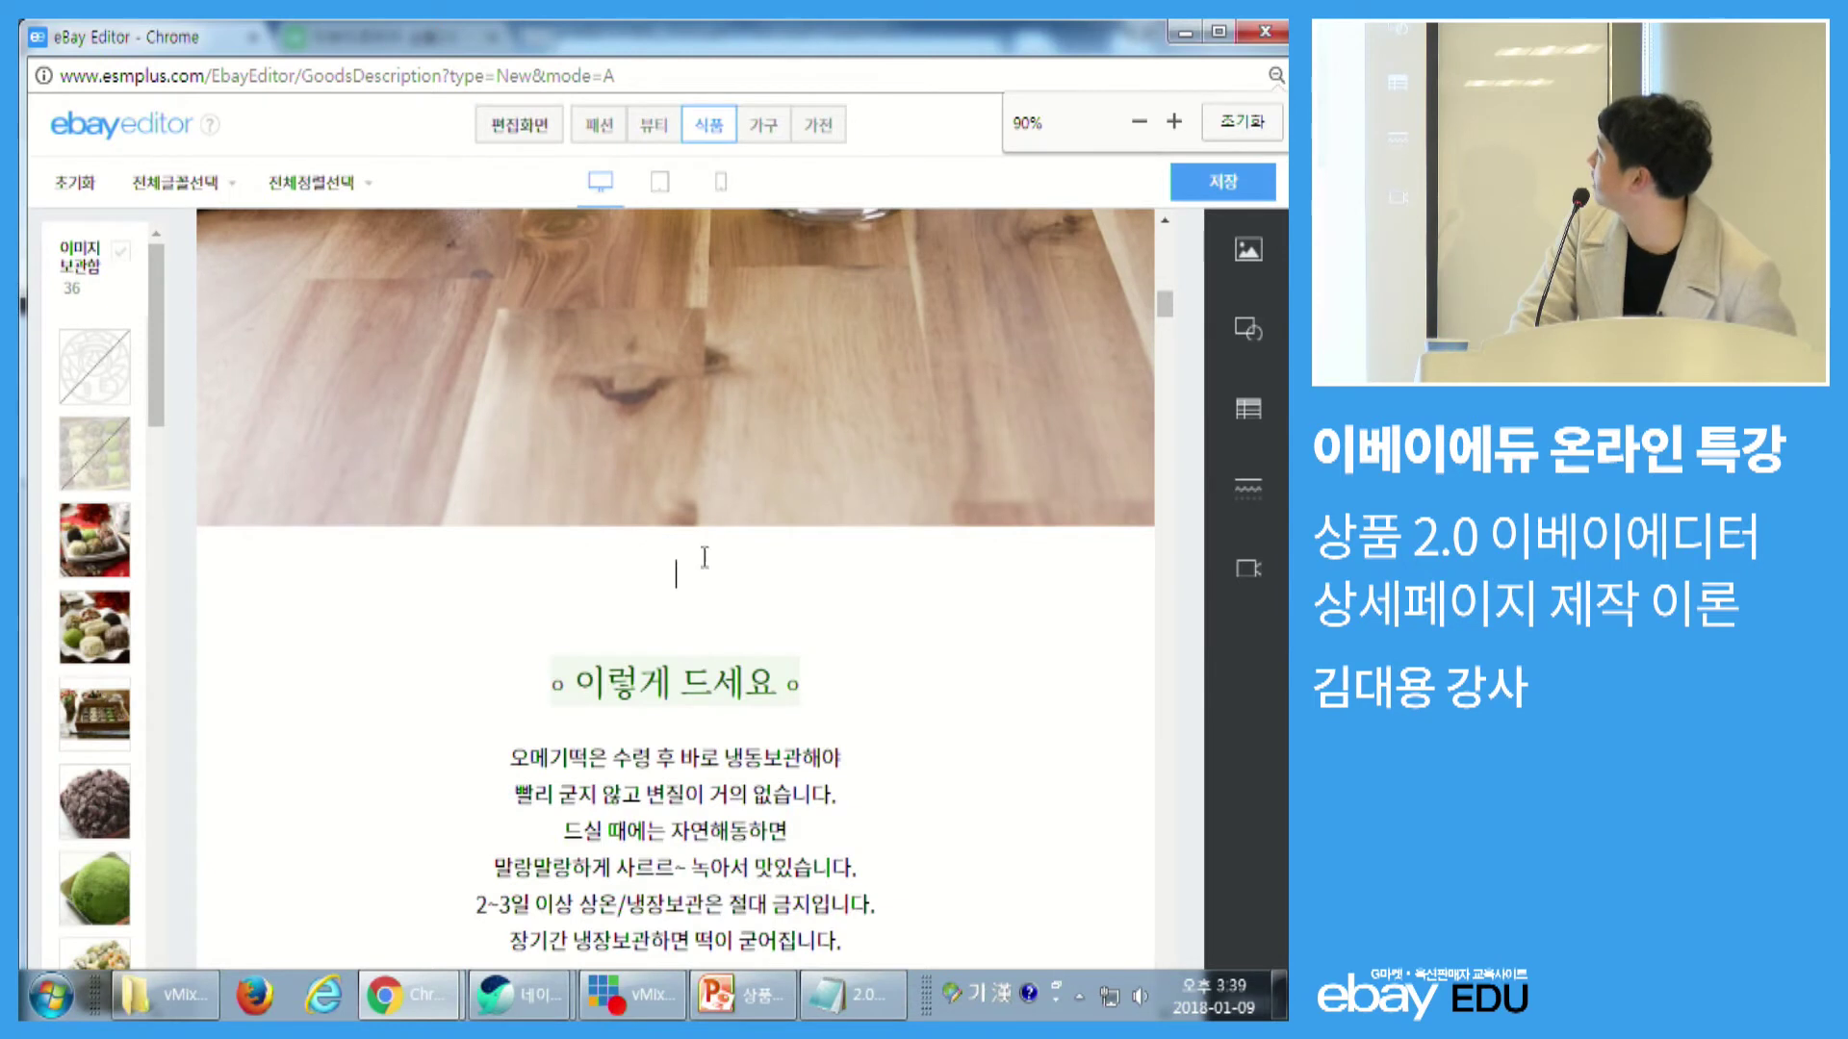
pyautogui.click(677, 573)
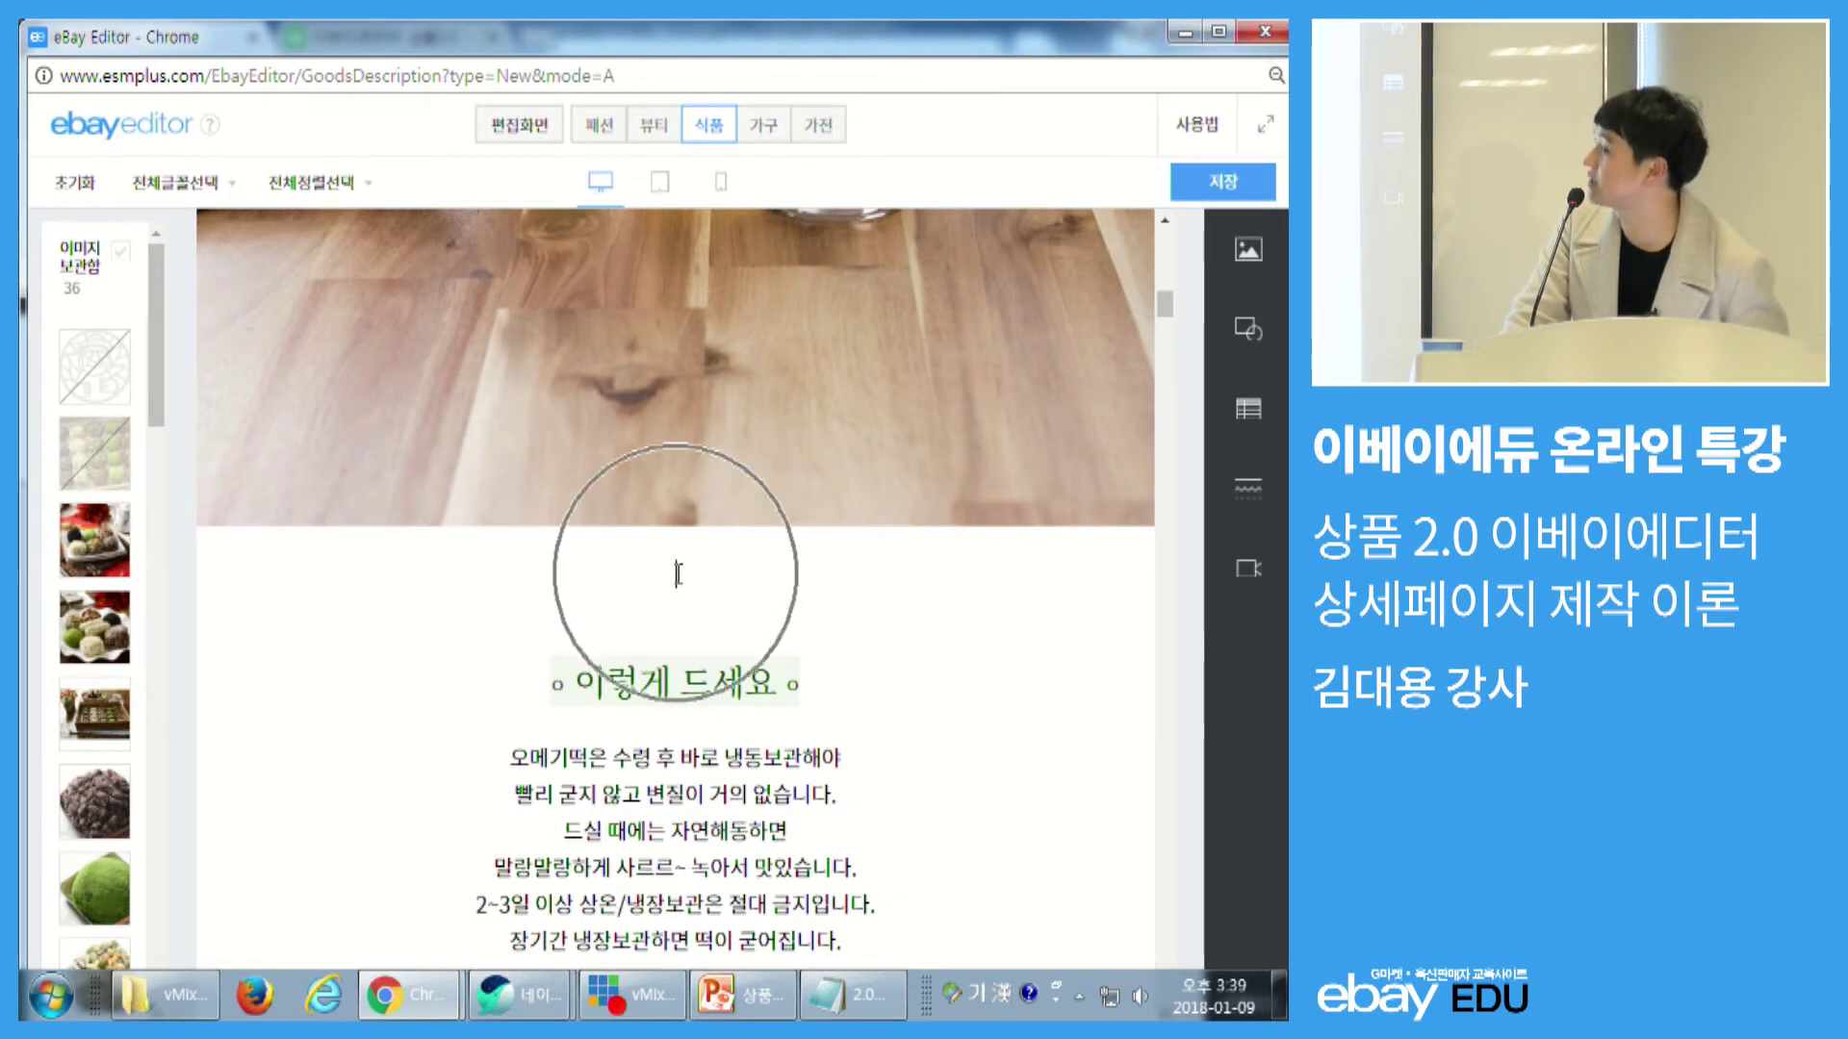
# - Insert sample_02.jpg from eBay image hosting on the blank line below the large photo
pyautogui.click(1254, 271)
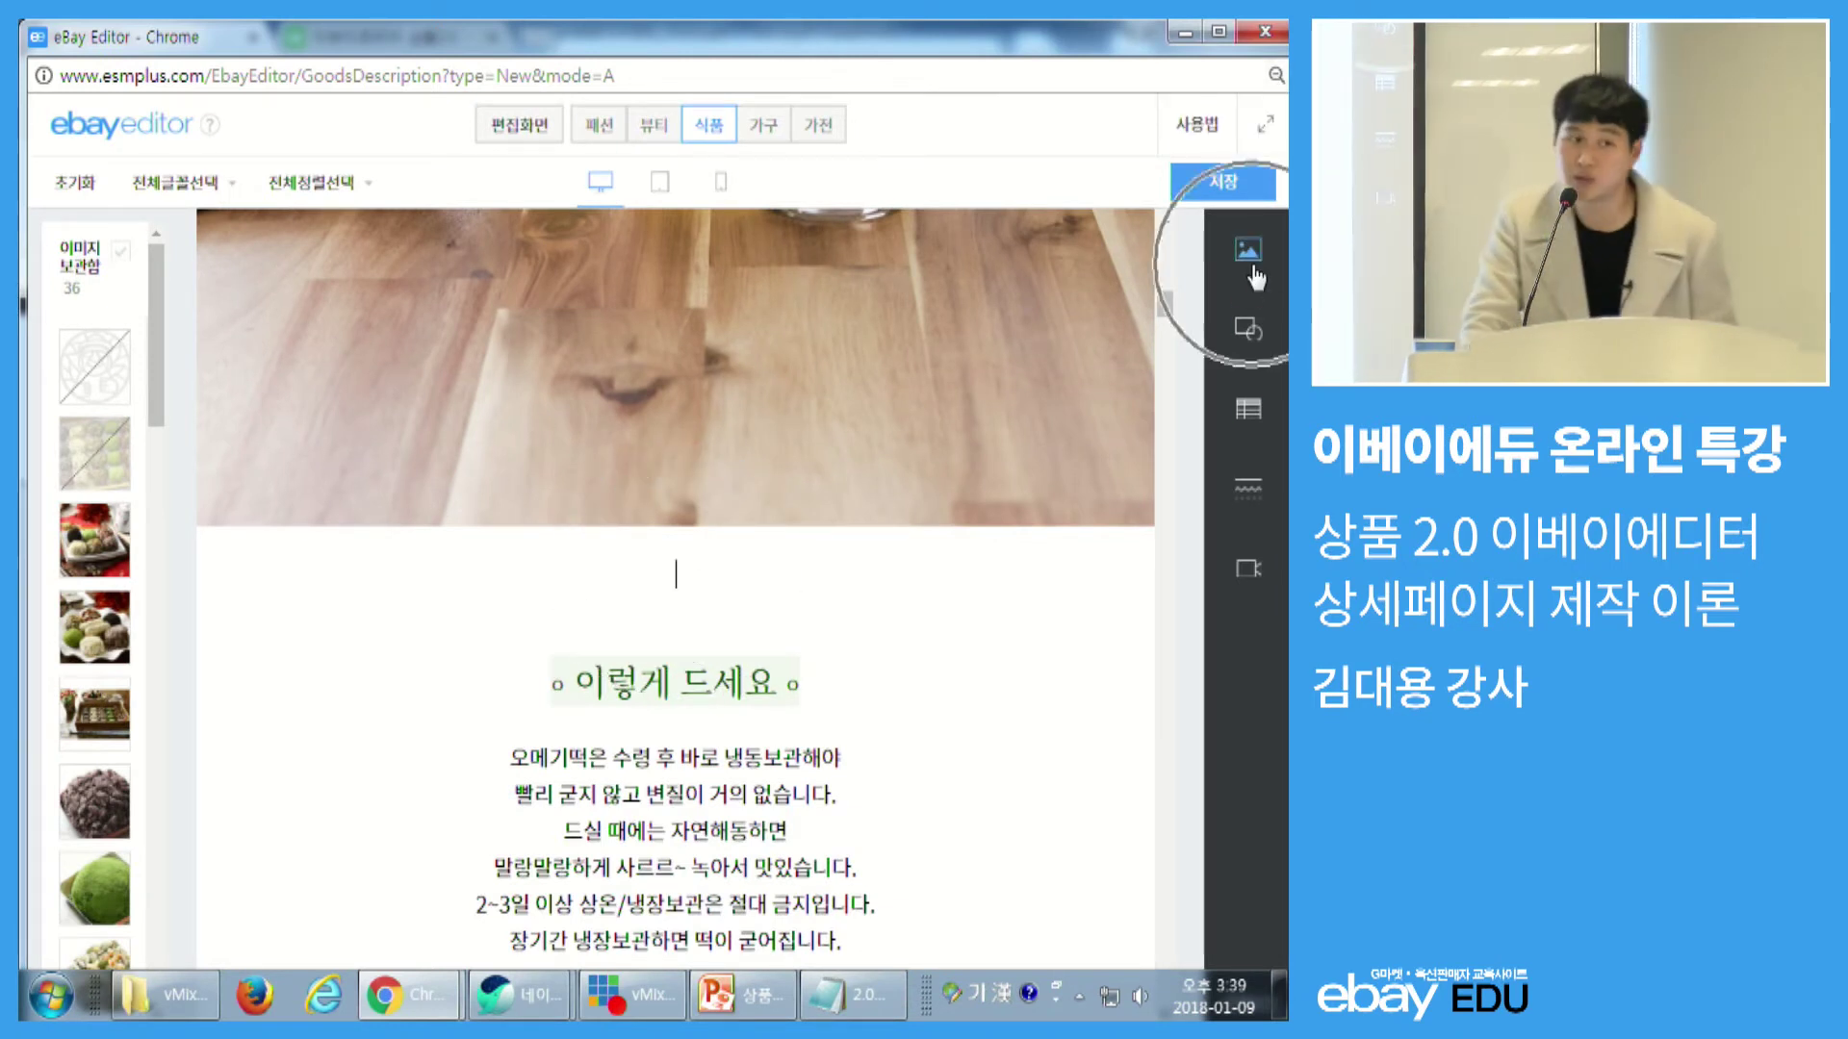
pyautogui.click(1252, 272)
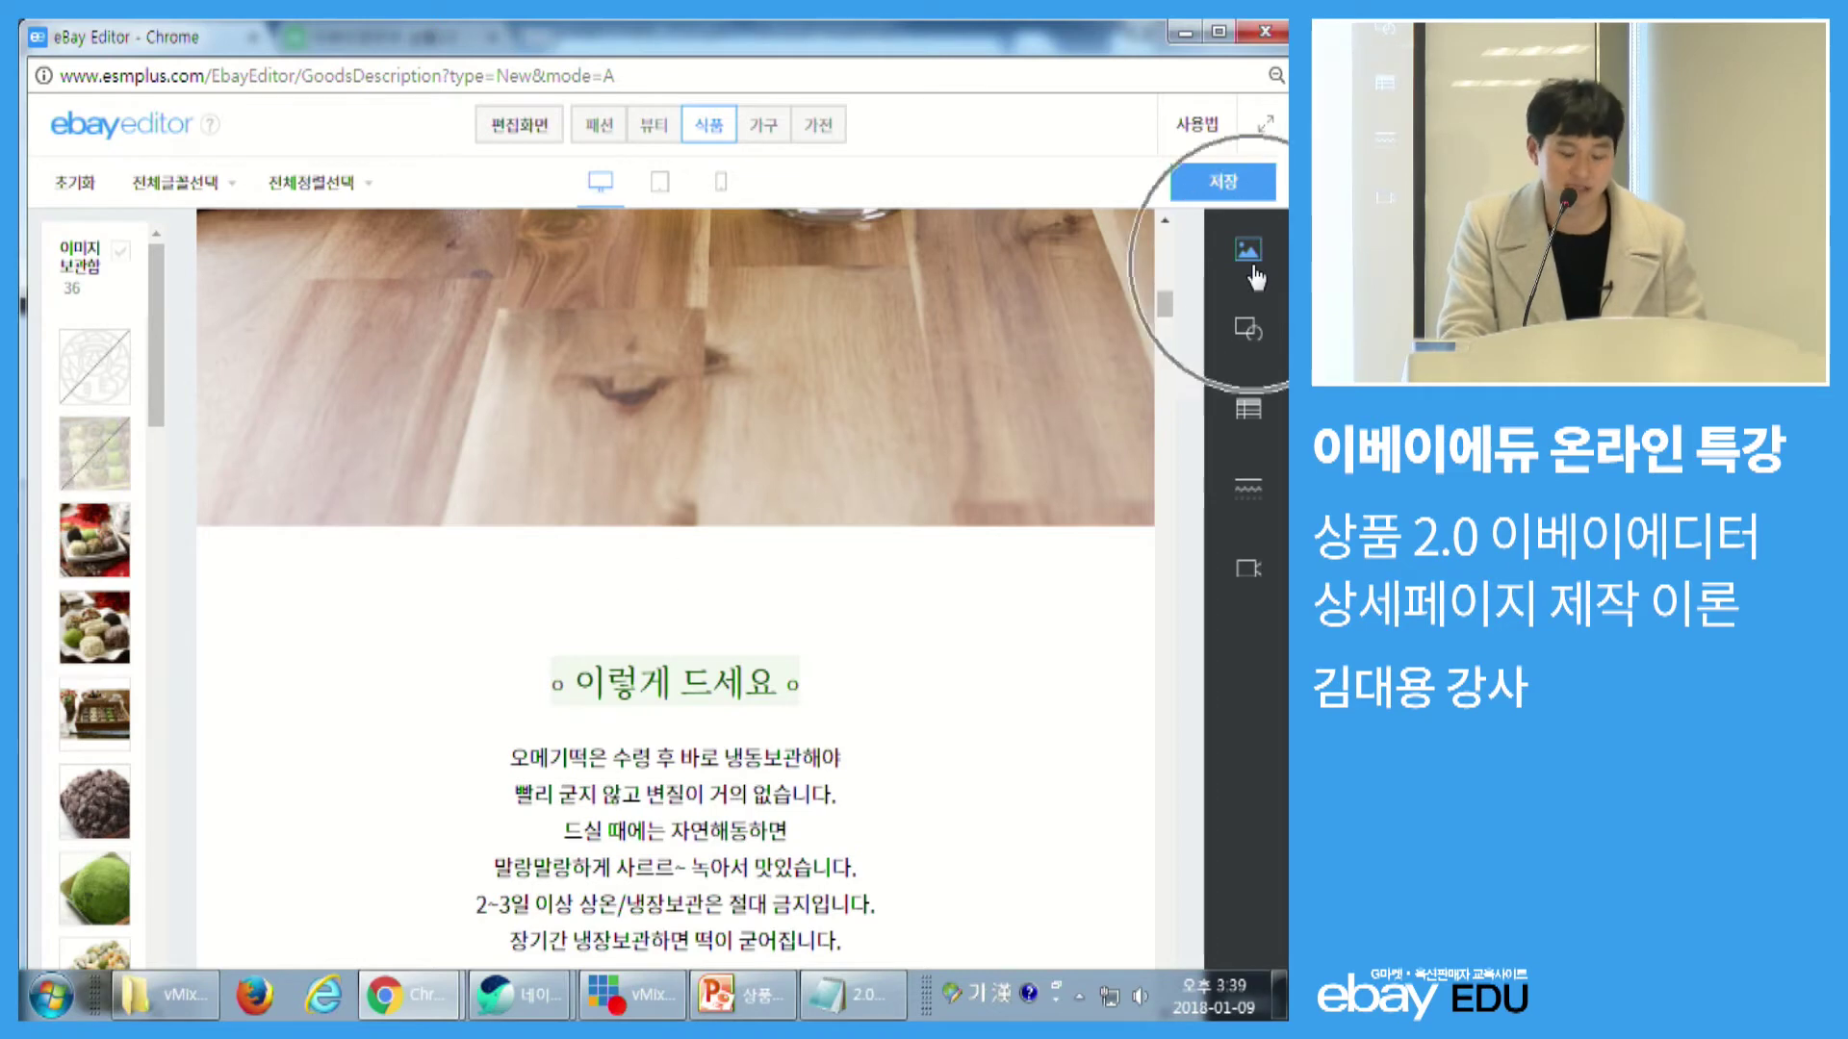
pyautogui.click(1080, 327)
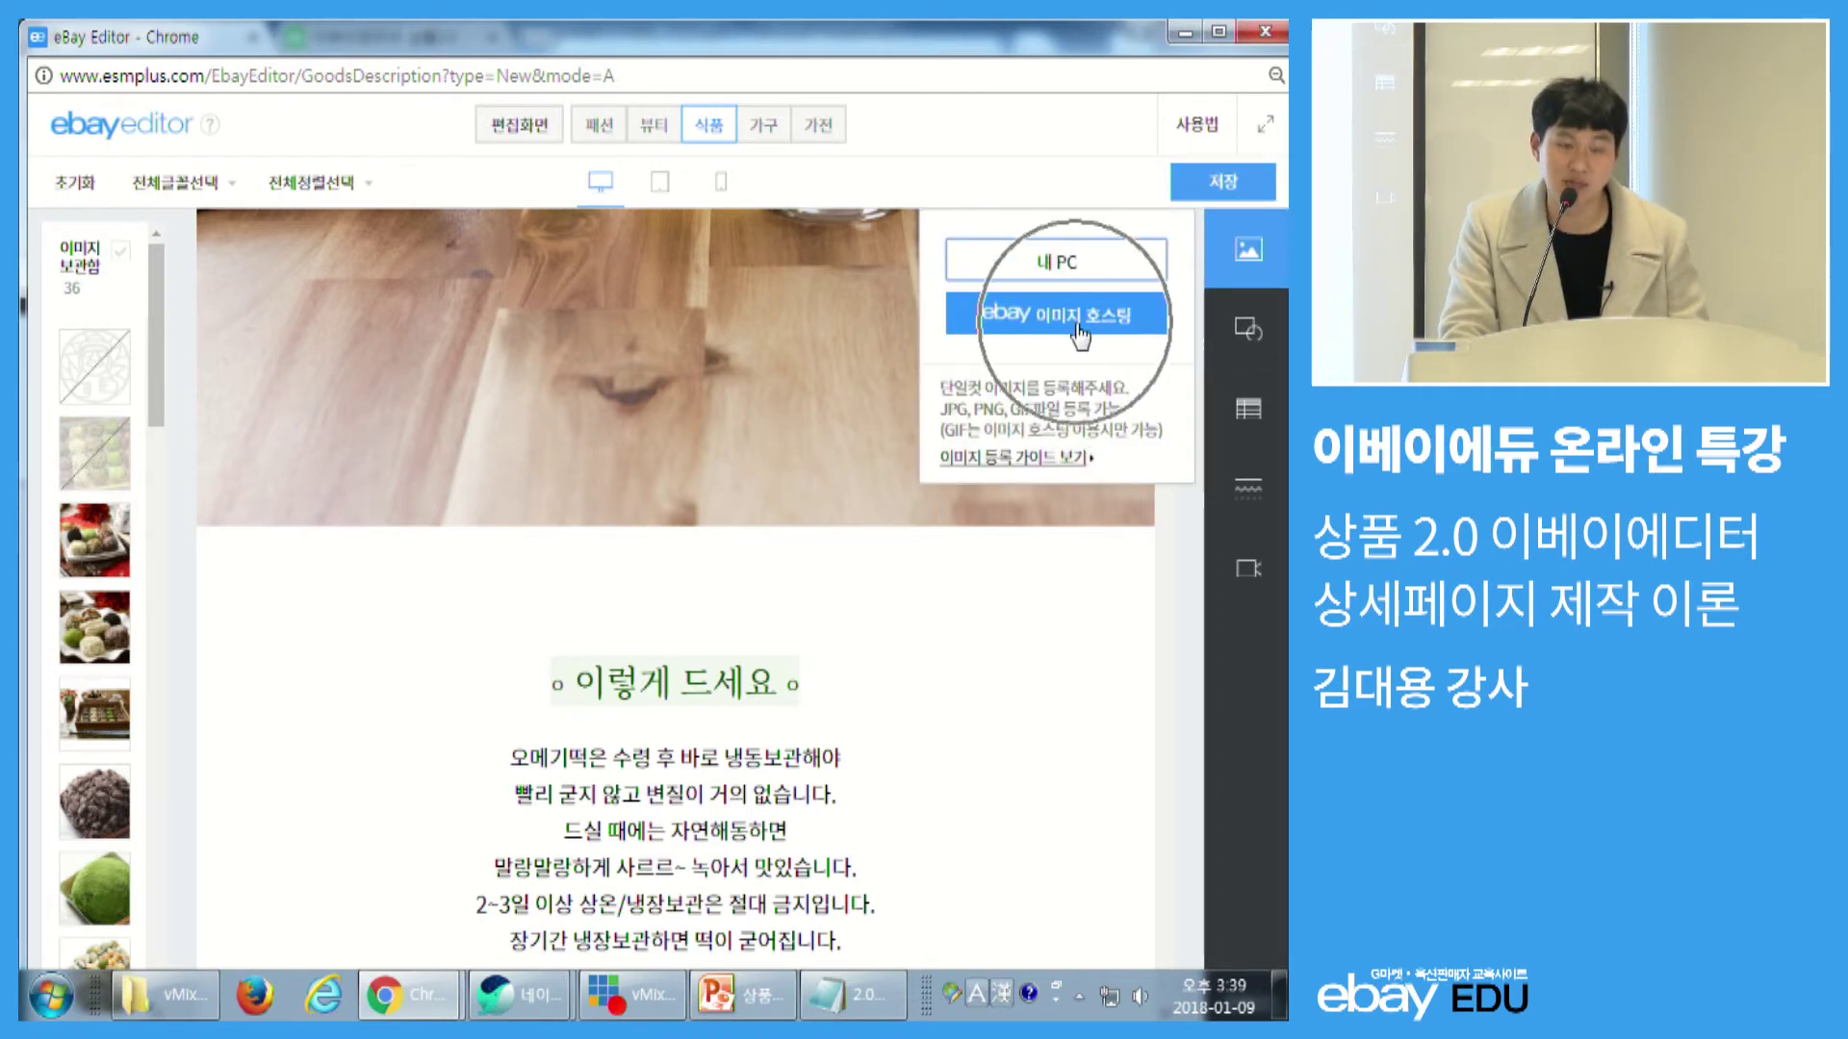
pyautogui.scroll(-6, 1018, 384)
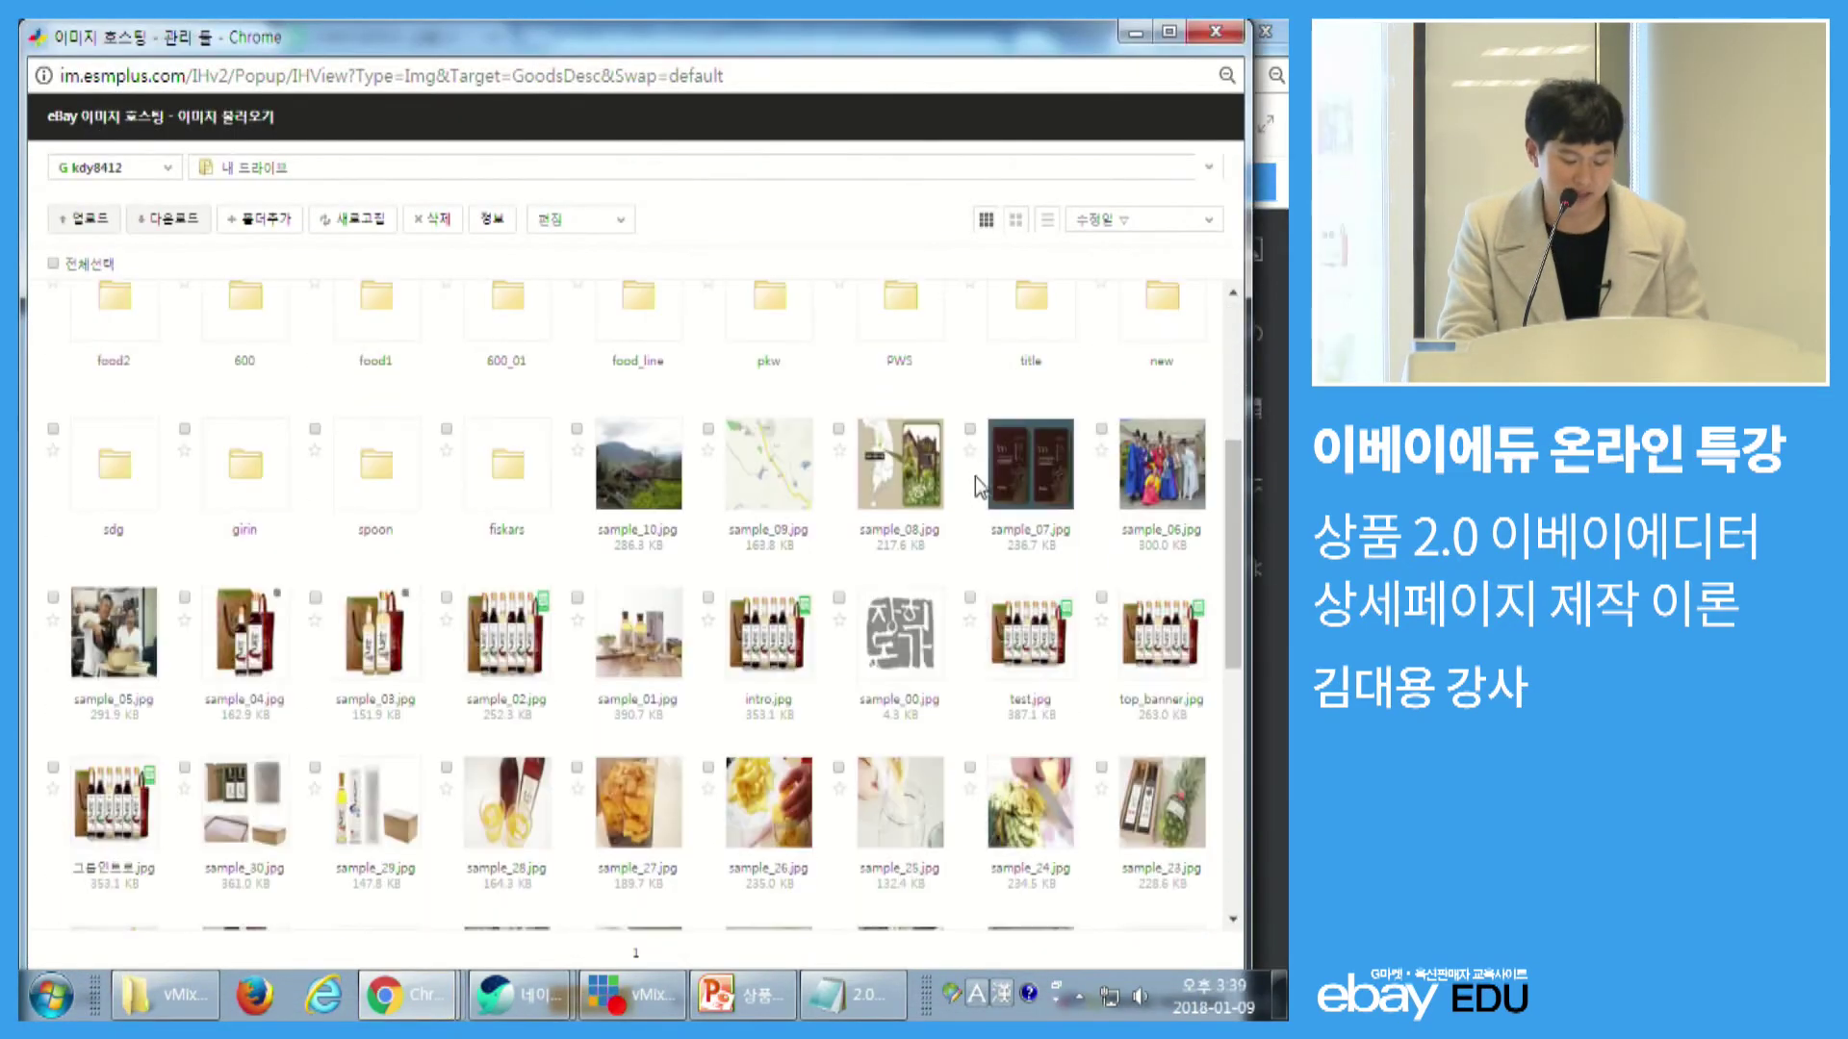
pyautogui.click(506, 380)
pyautogui.moveTo(555, 20); pyautogui.dragTo(555, 168)
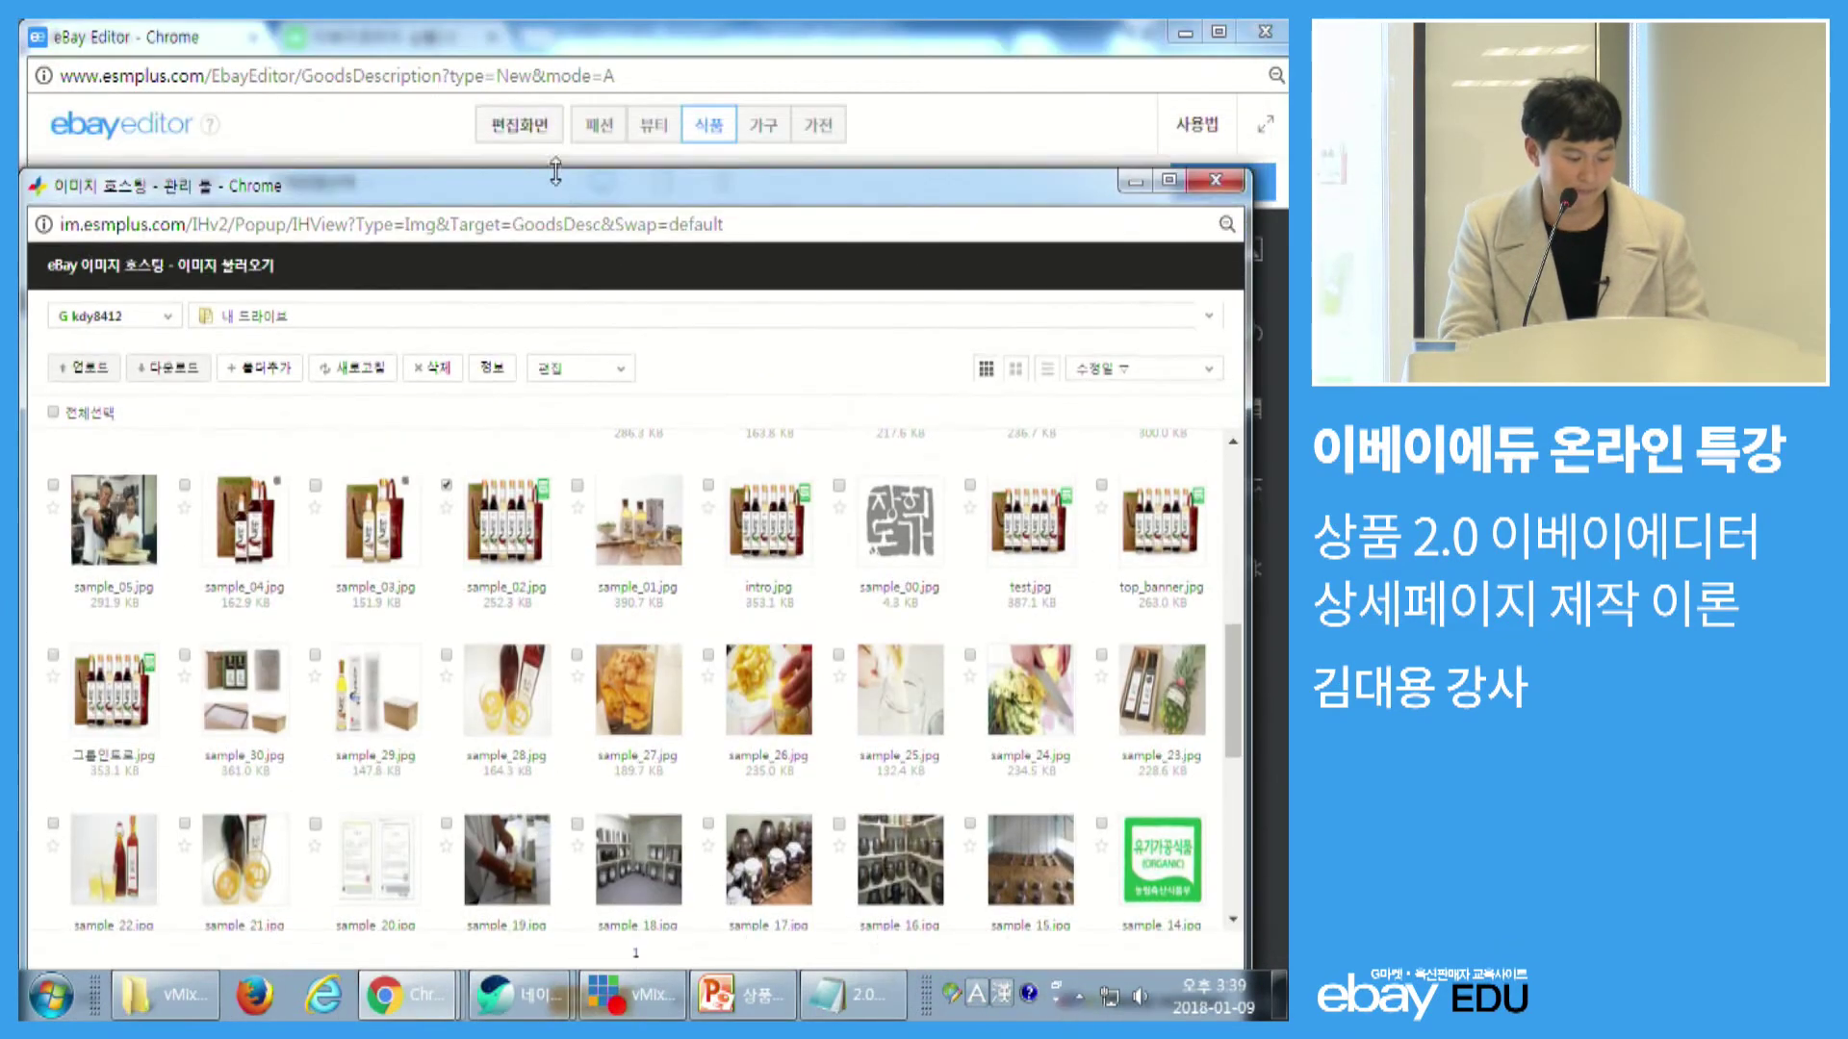
pyautogui.doubleClick(555, 168)
pyautogui.click(610, 940)
pyautogui.scroll(-5, 675, 746)
pyautogui.scroll(5, 677, 739)
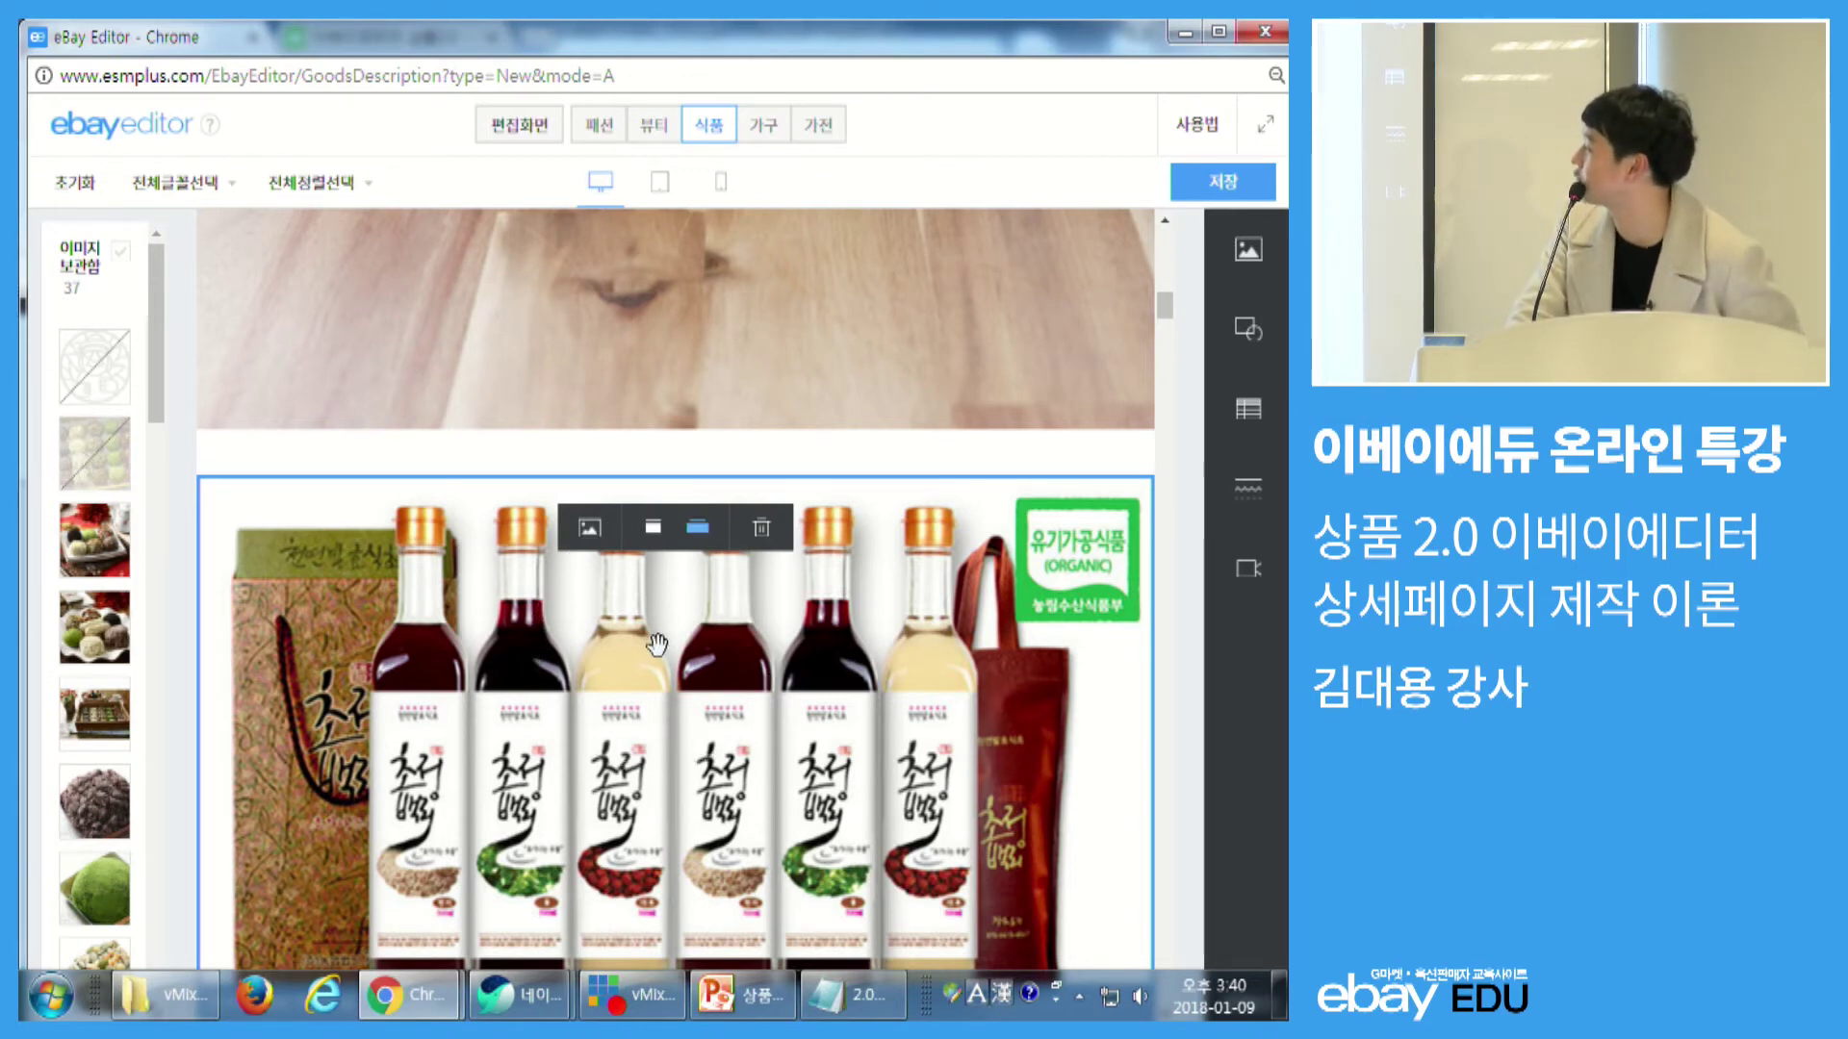
pyautogui.scroll(-8, 657, 643)
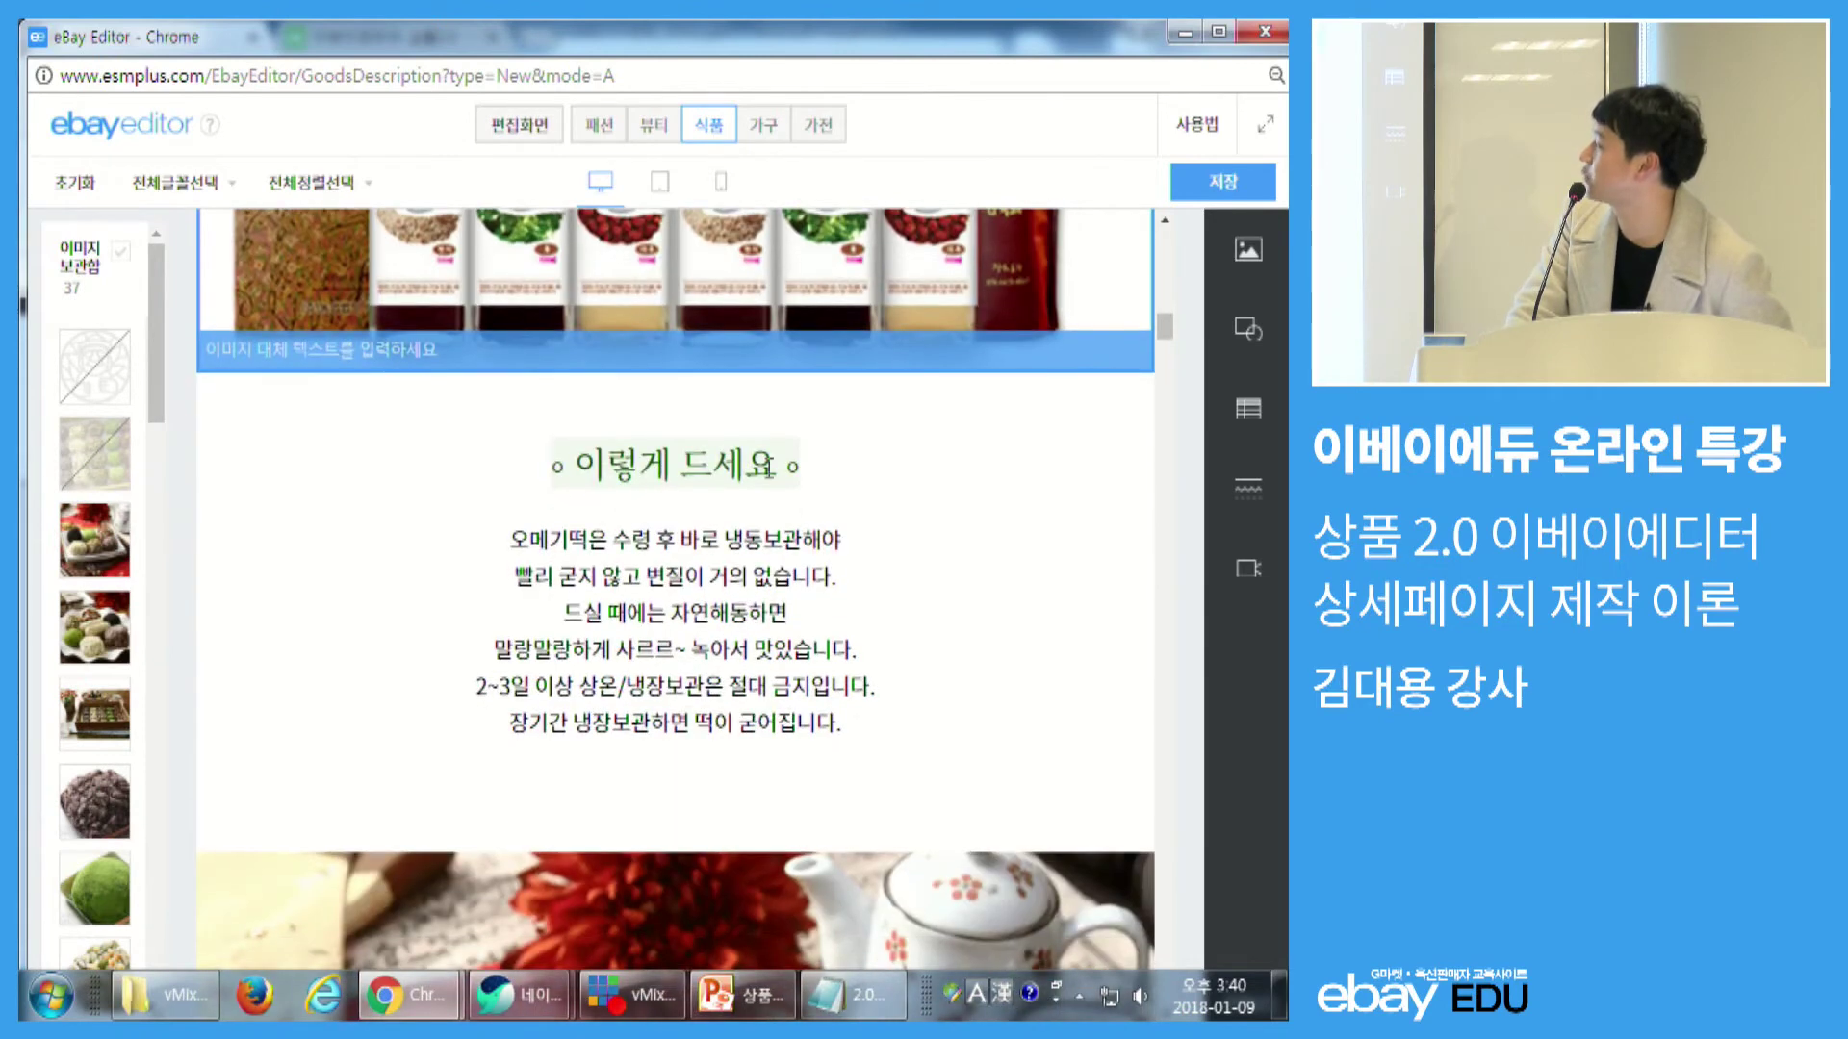
pyautogui.scroll(1, 670, 558)
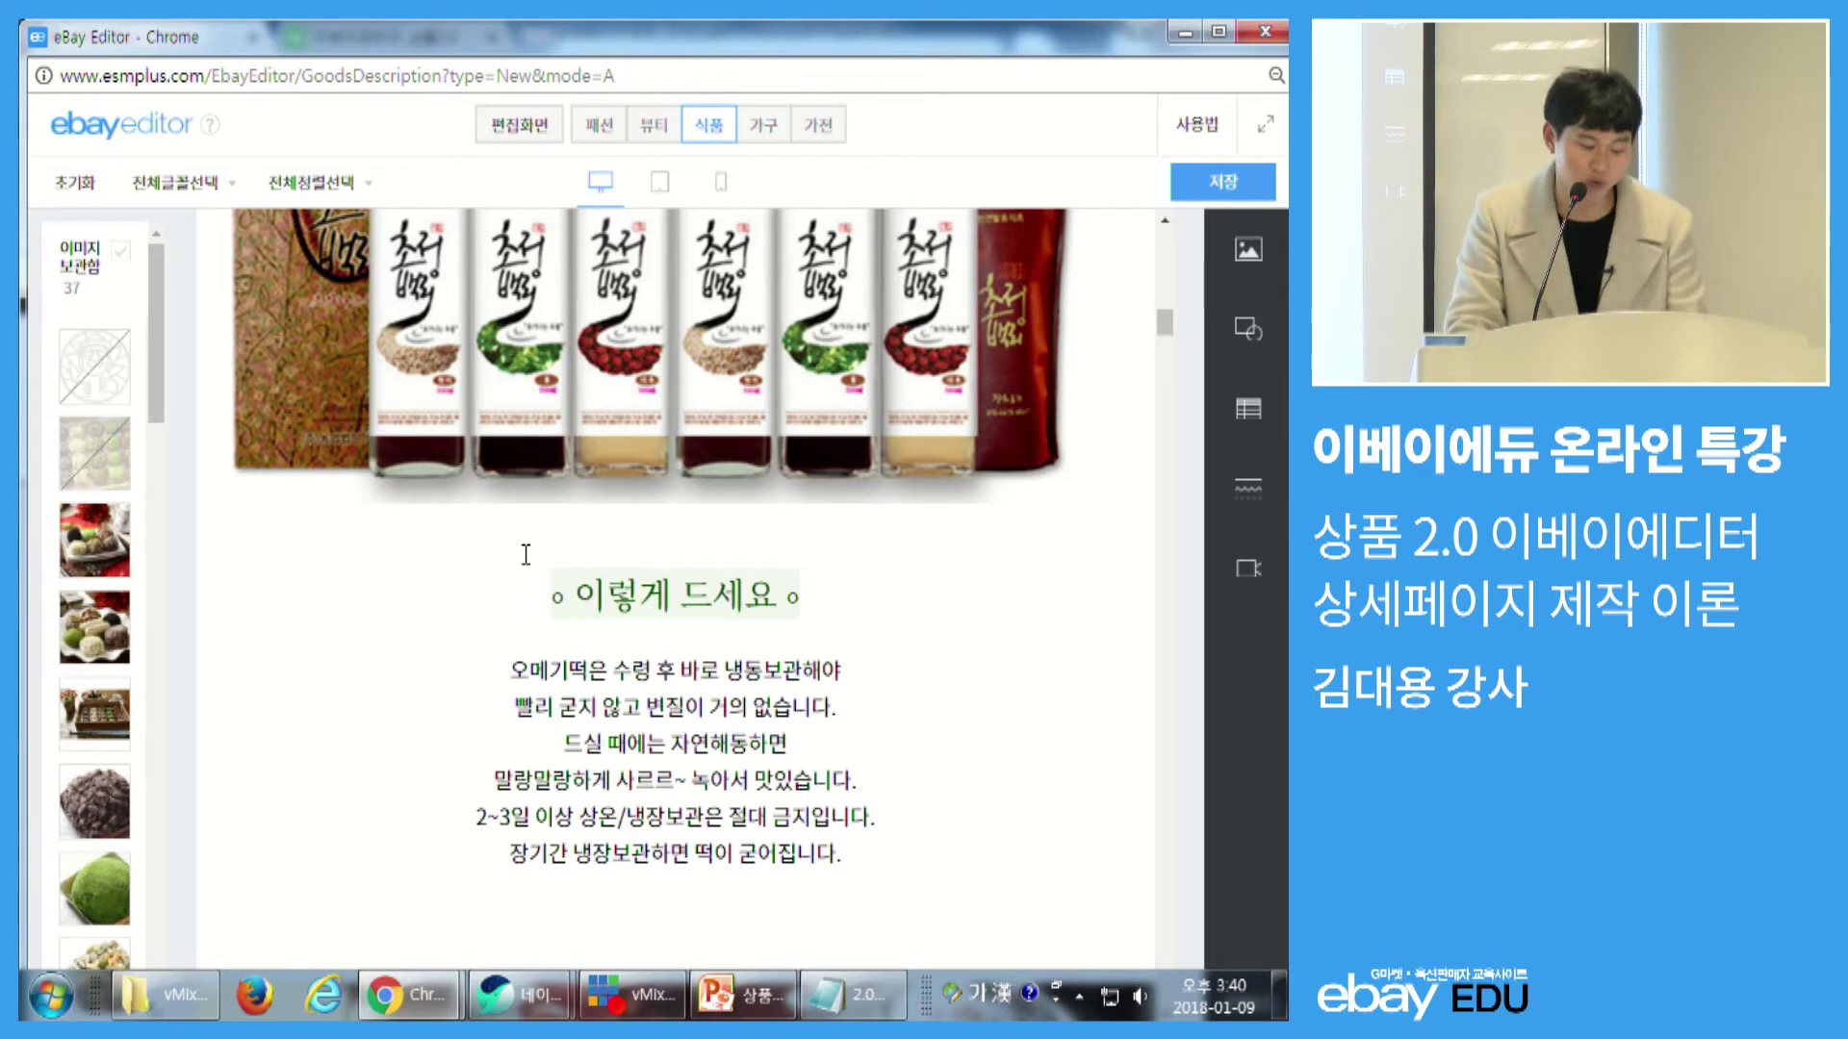
# - Switch to the Whale browser and open the 이베이에듀 YouTube channel page in place of the 막걸리 search results
pyautogui.moveTo(522, 992)
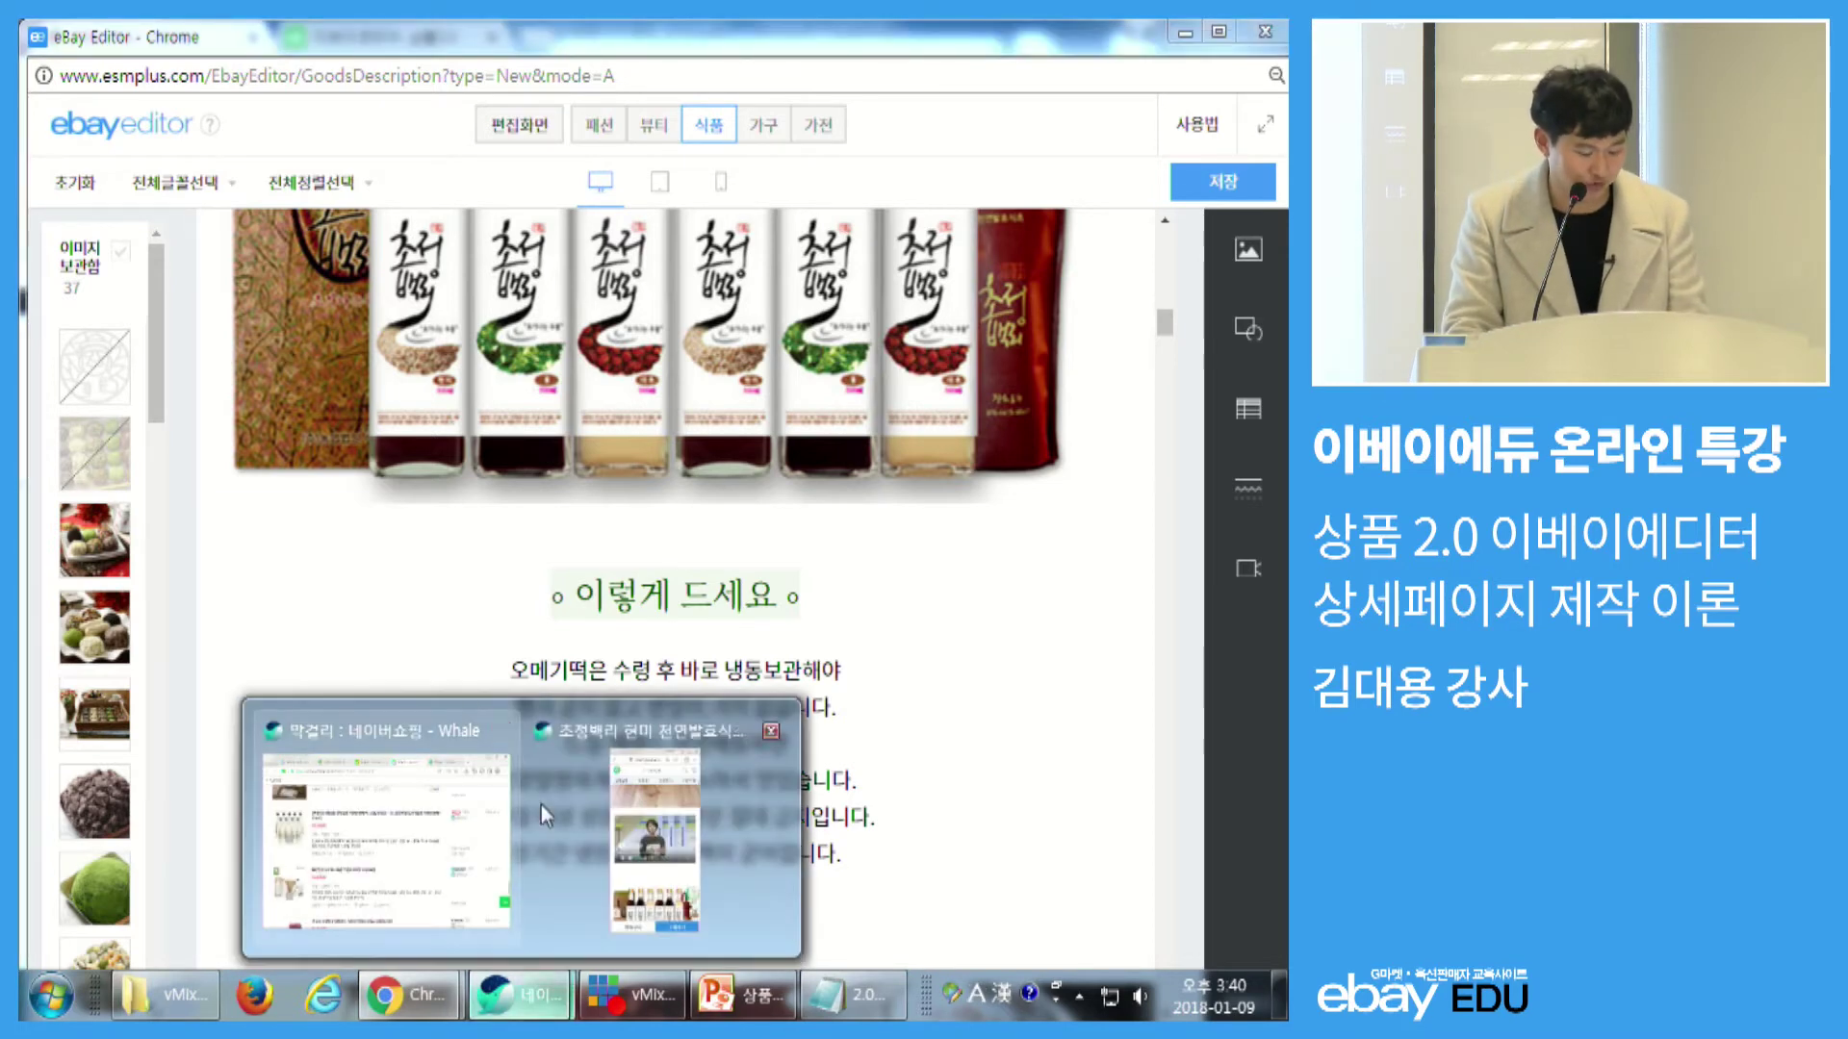
pyautogui.click(429, 890)
pyautogui.click(491, 68)
pyautogui.click(456, 106)
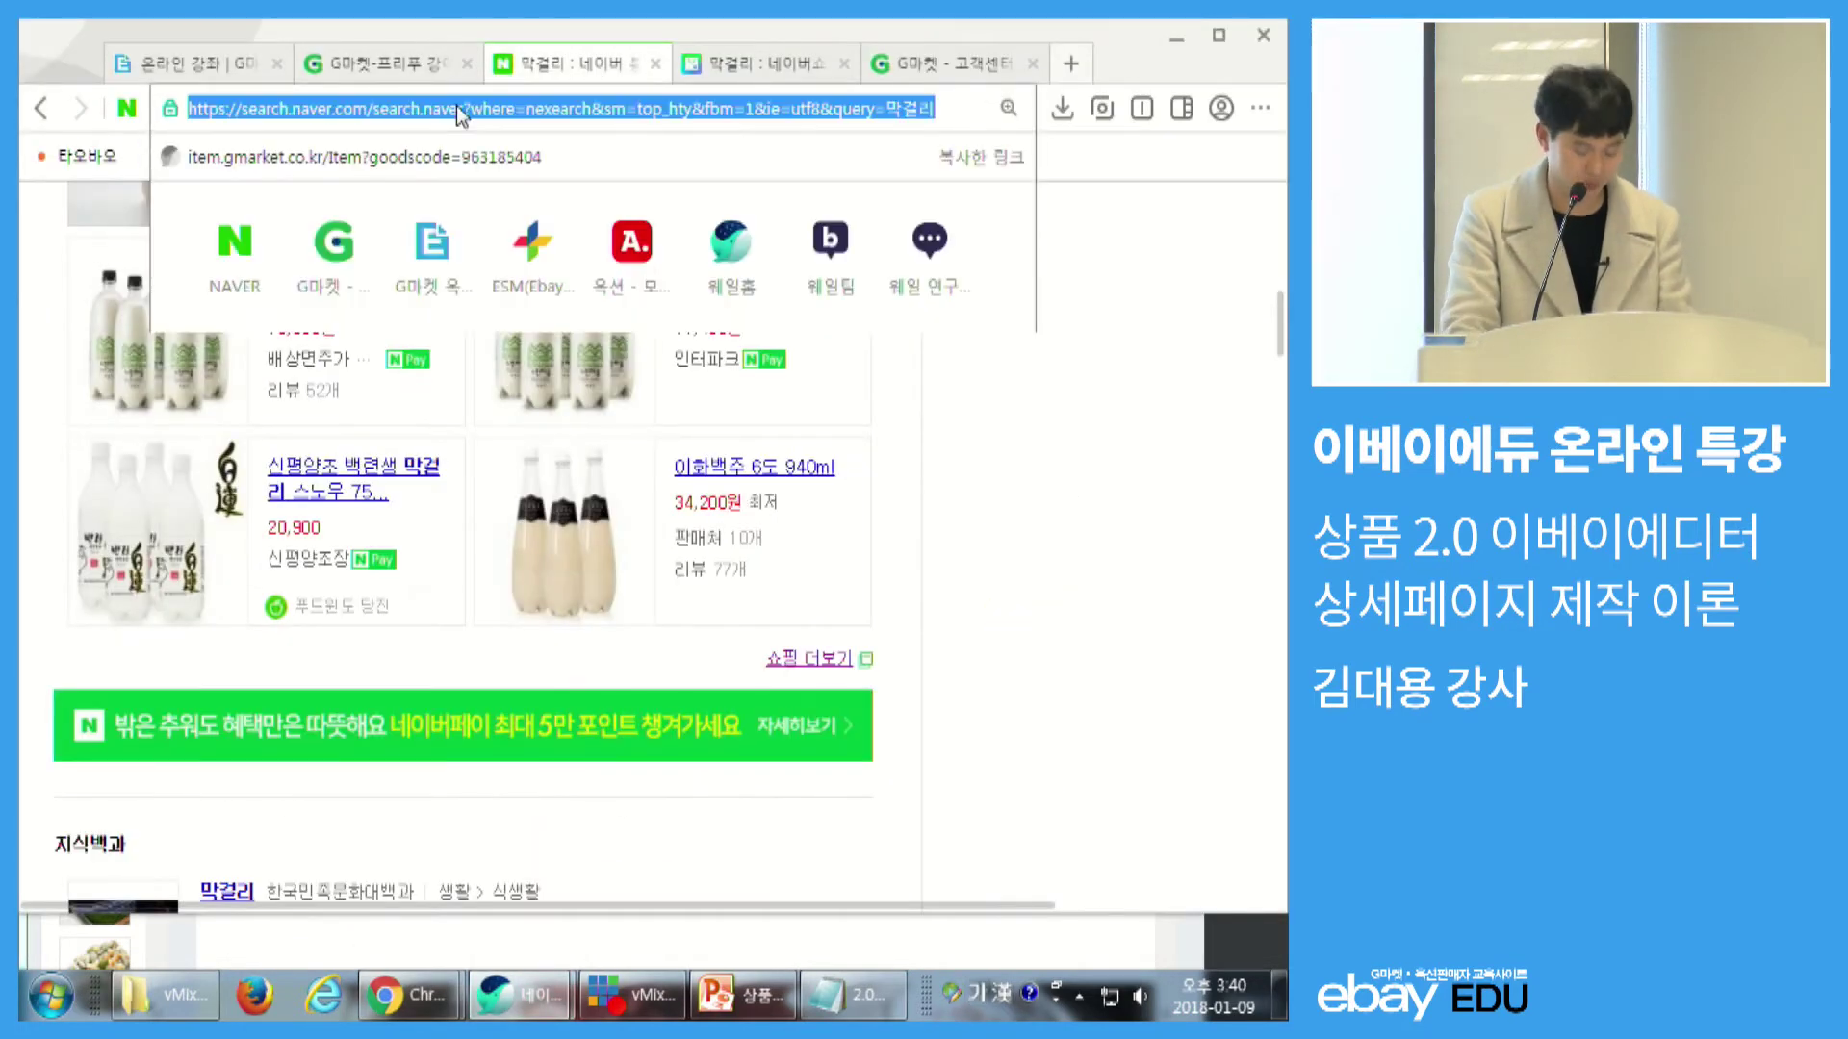
pyautogui.write('ㅛㅐㅕ')
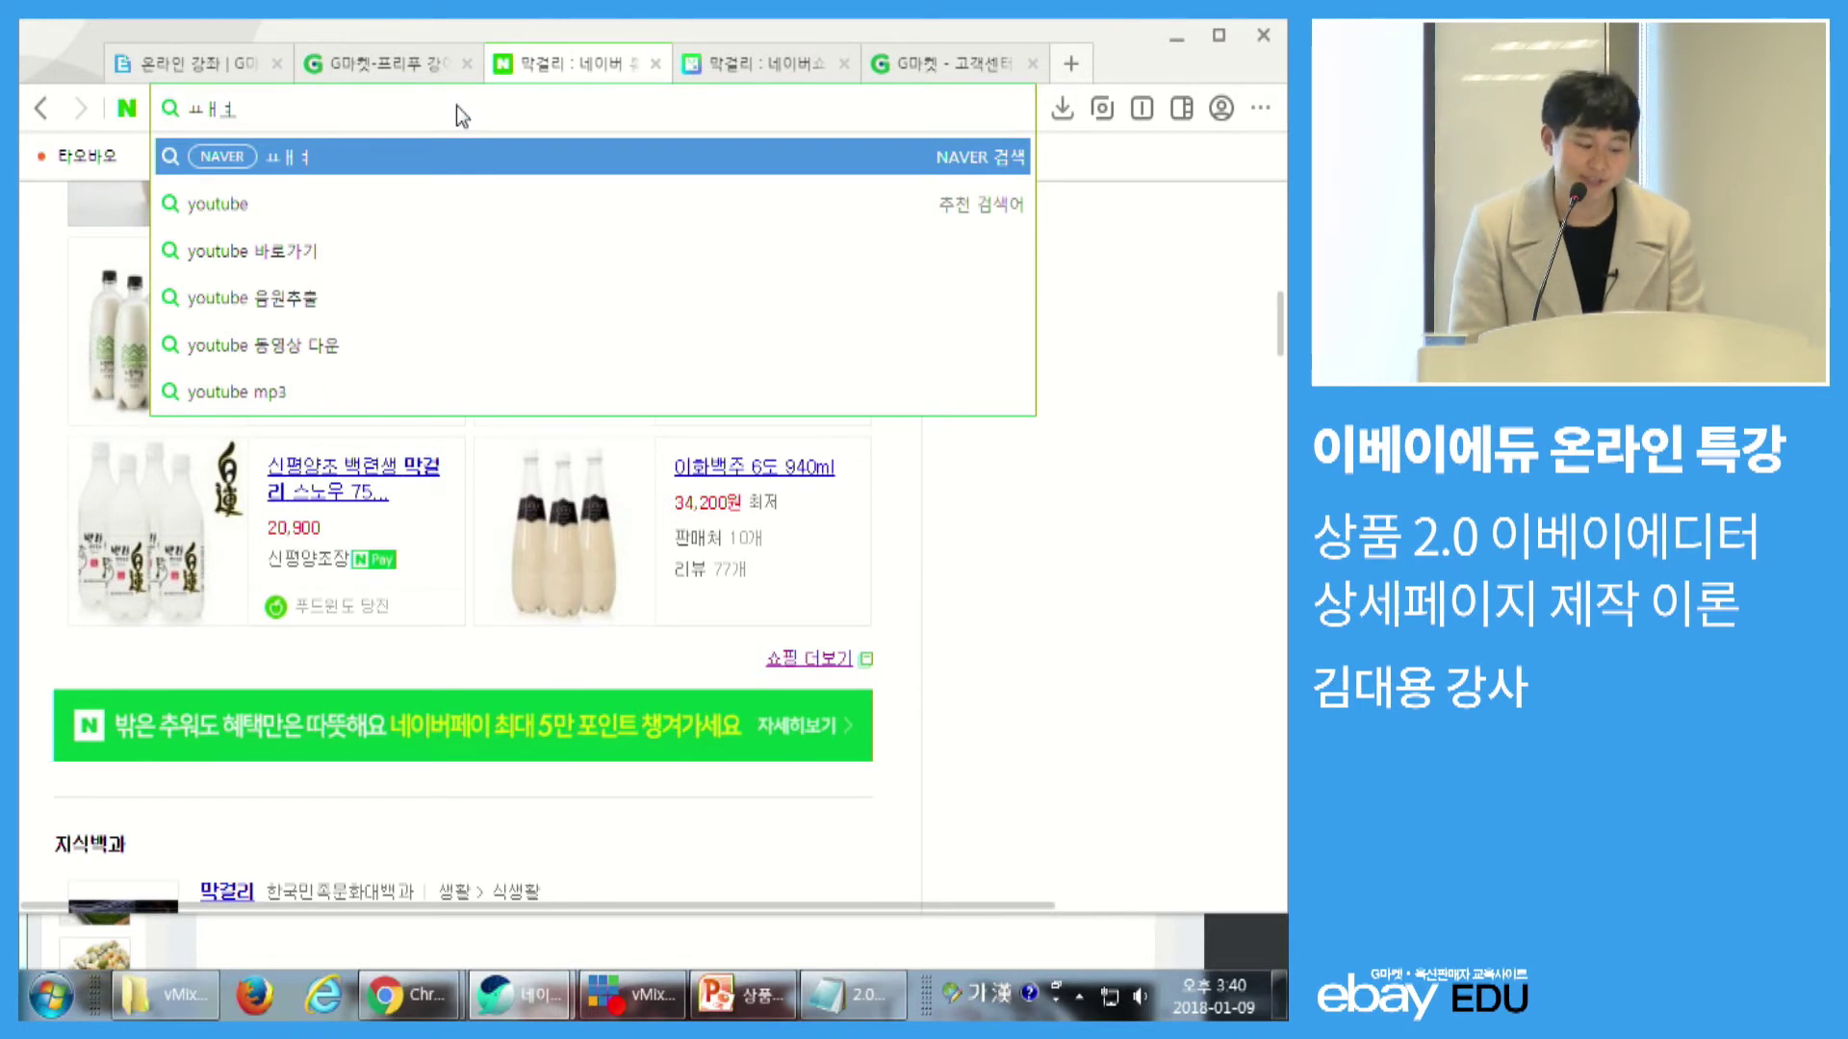
pyautogui.press('BackSpace')
pyautogui.press('BackSpace')
pyautogui.press('Hangul')
pyautogui.write('you')
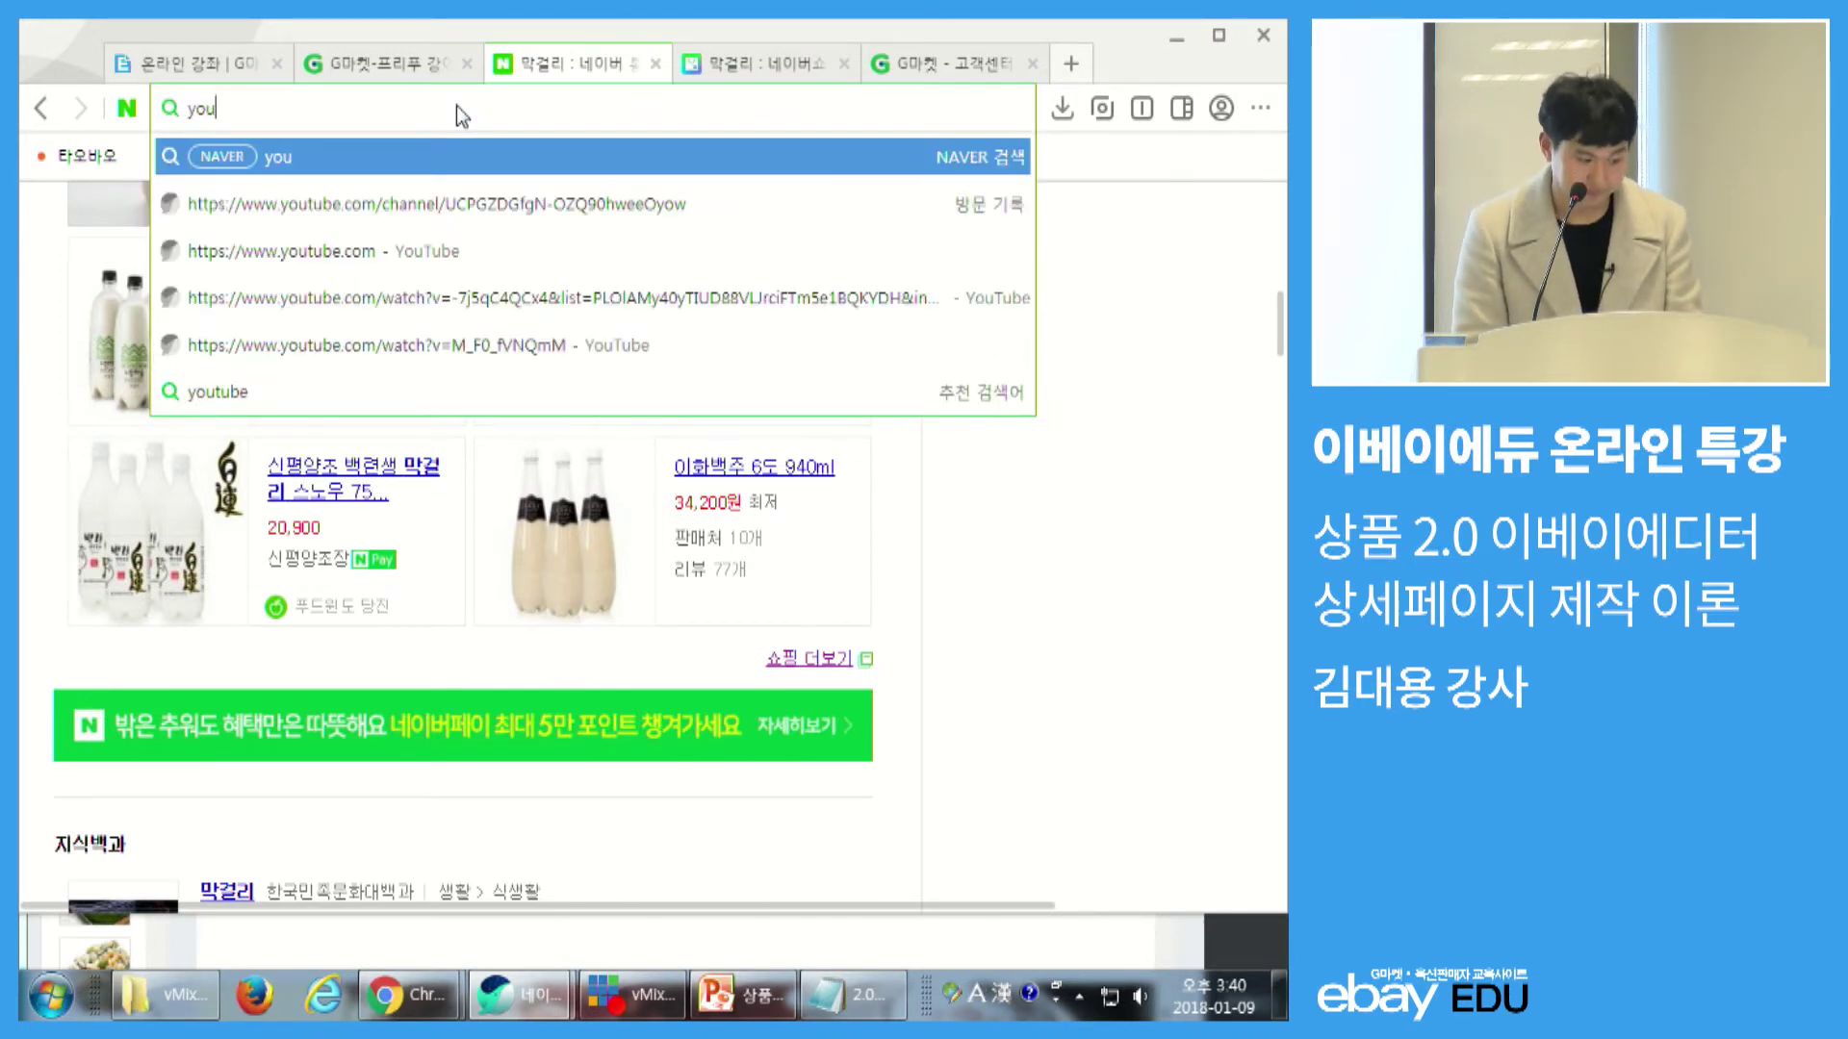
pyautogui.press('Down')
pyautogui.press('Down')
pyautogui.press('Return')
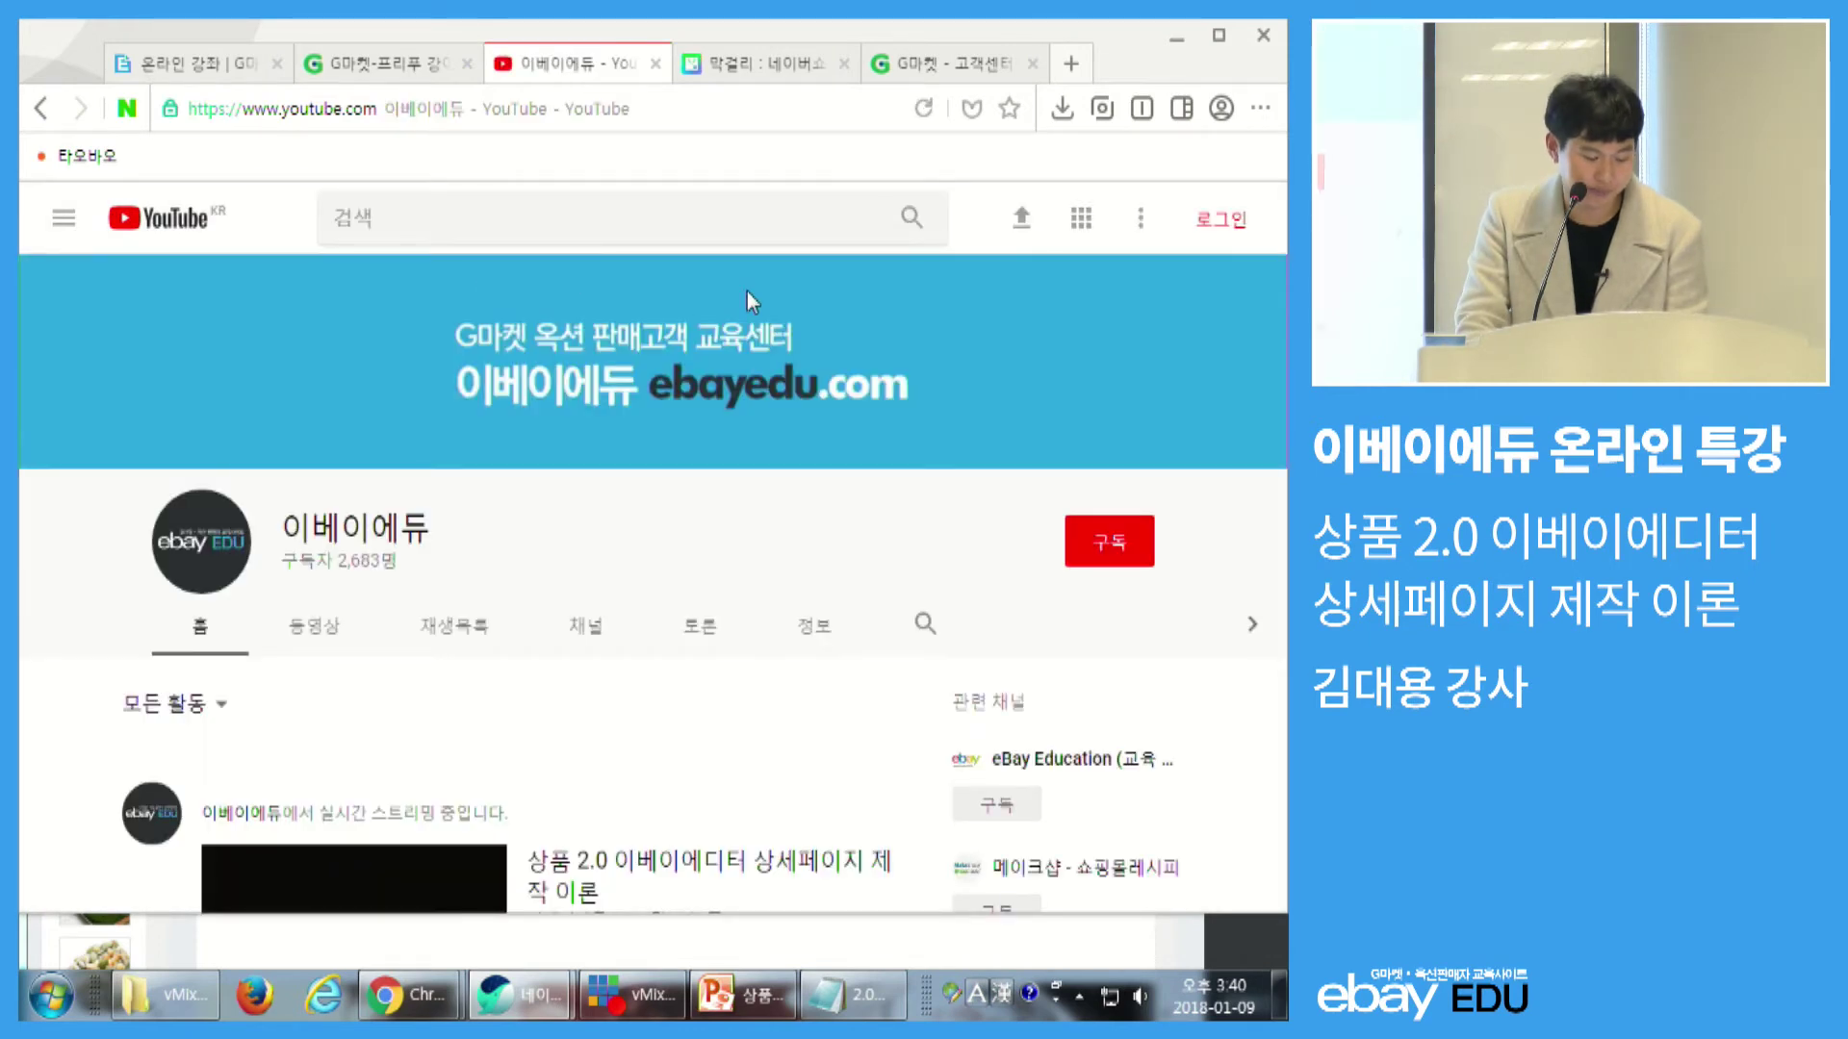
# - Search YouTube for "초정백리"
pyautogui.click(399, 223)
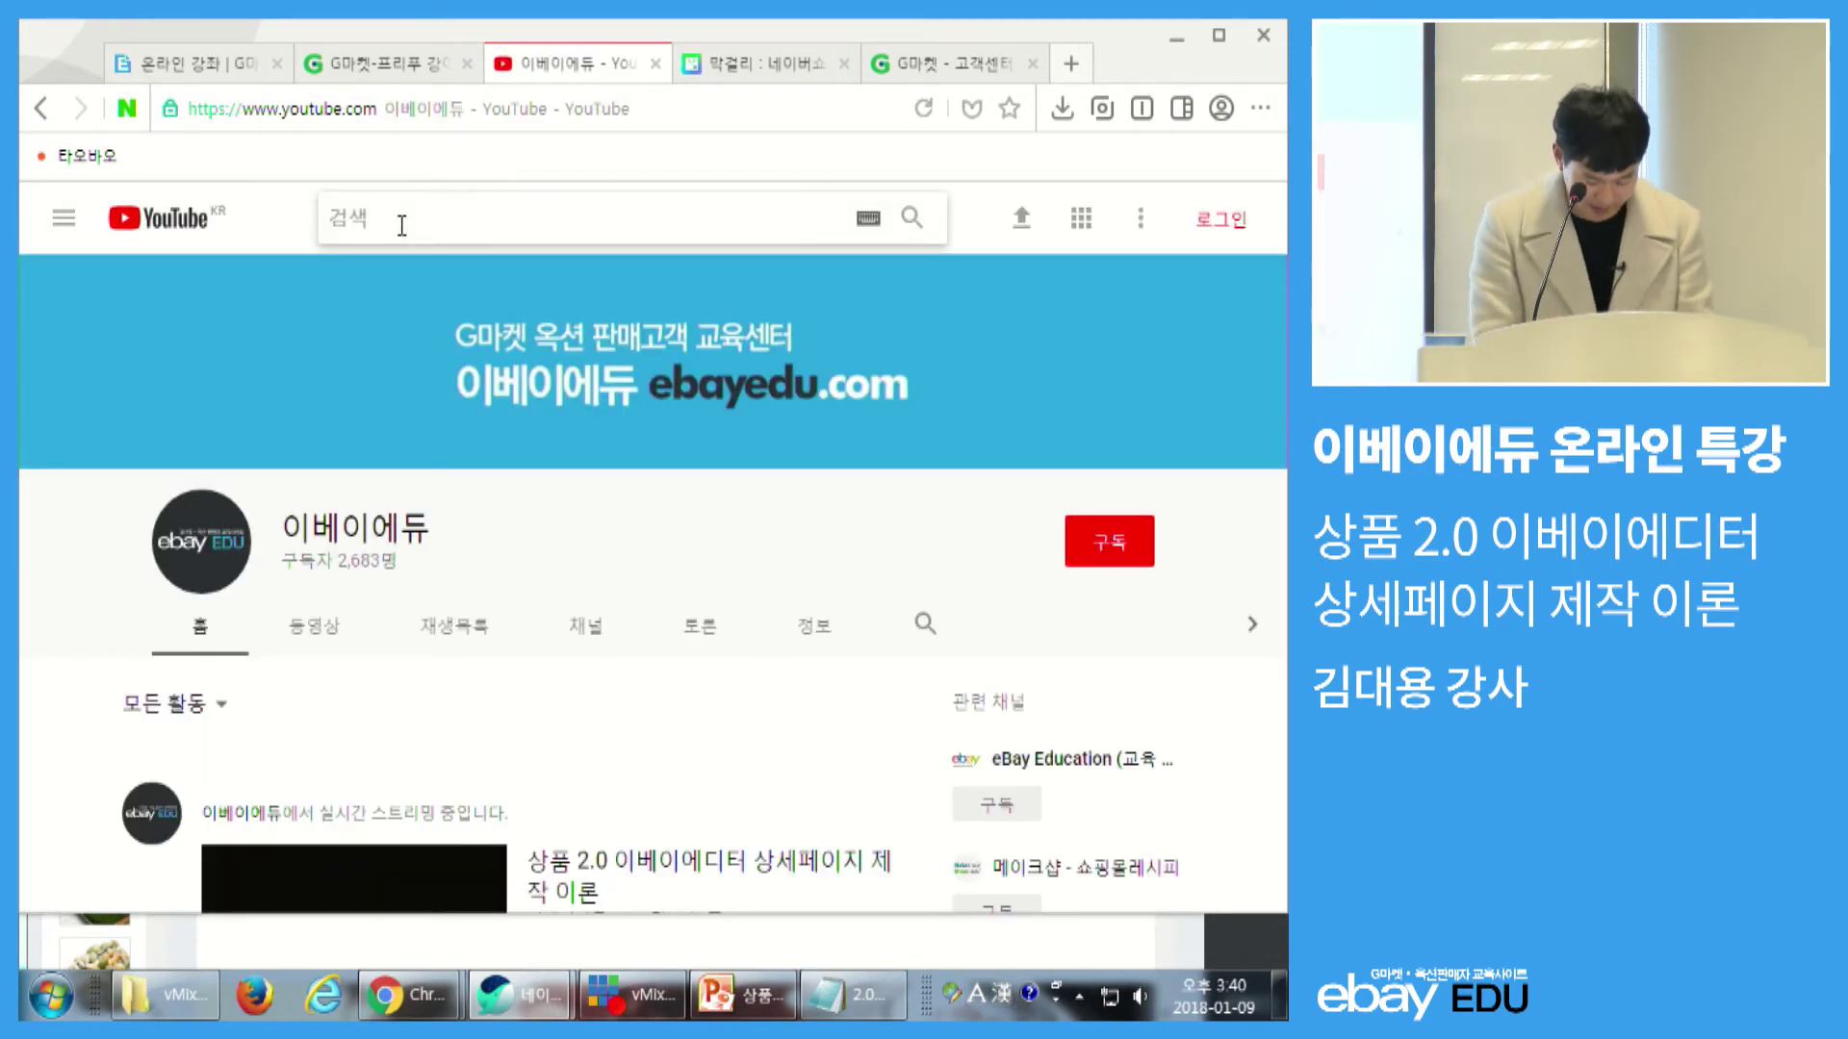
pyautogui.write('ch')
pyautogui.press('BackSpace')
pyautogui.press('BackSpace')
pyautogui.press('Hangul')
pyautogui.write('초저')
pyautogui.write('리')
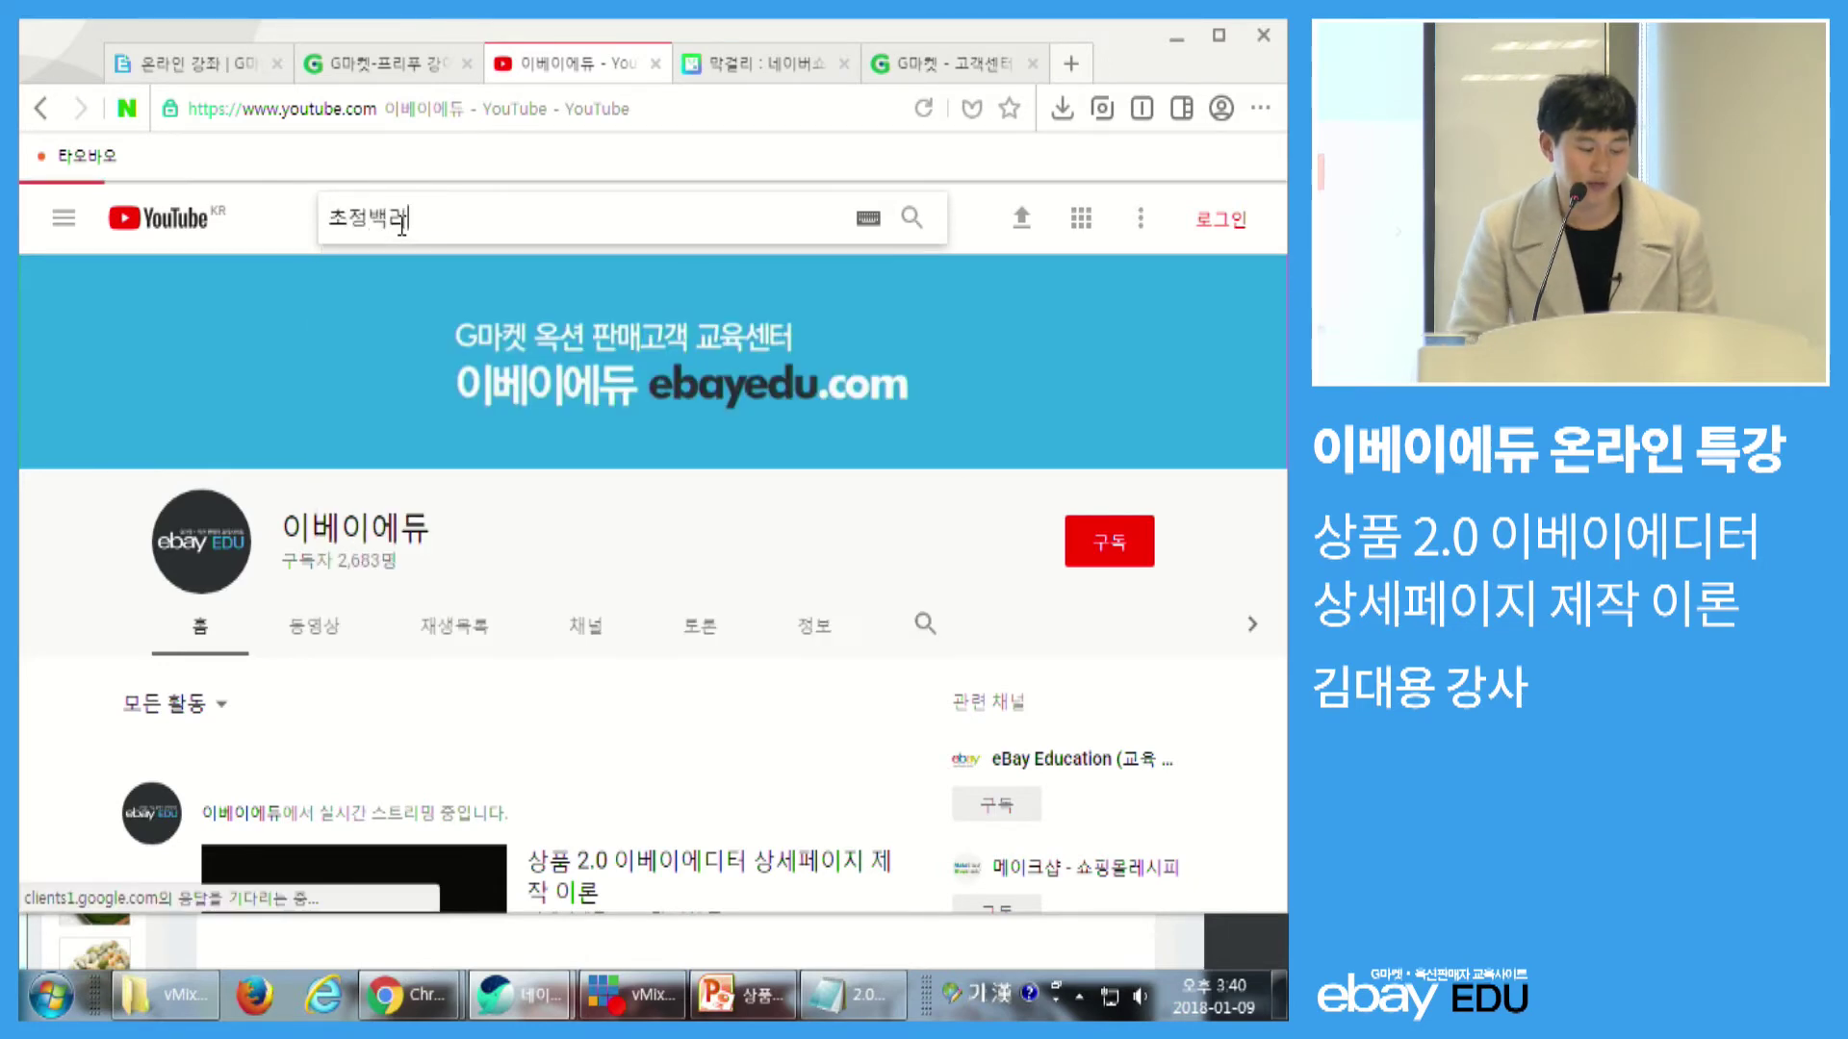
pyautogui.press('Return')
pyautogui.scroll(-2, 432, 354)
# - Open the video "초정백리 천연발효식초 장희도가" from the results and pause its playback
pyautogui.click(470, 308)
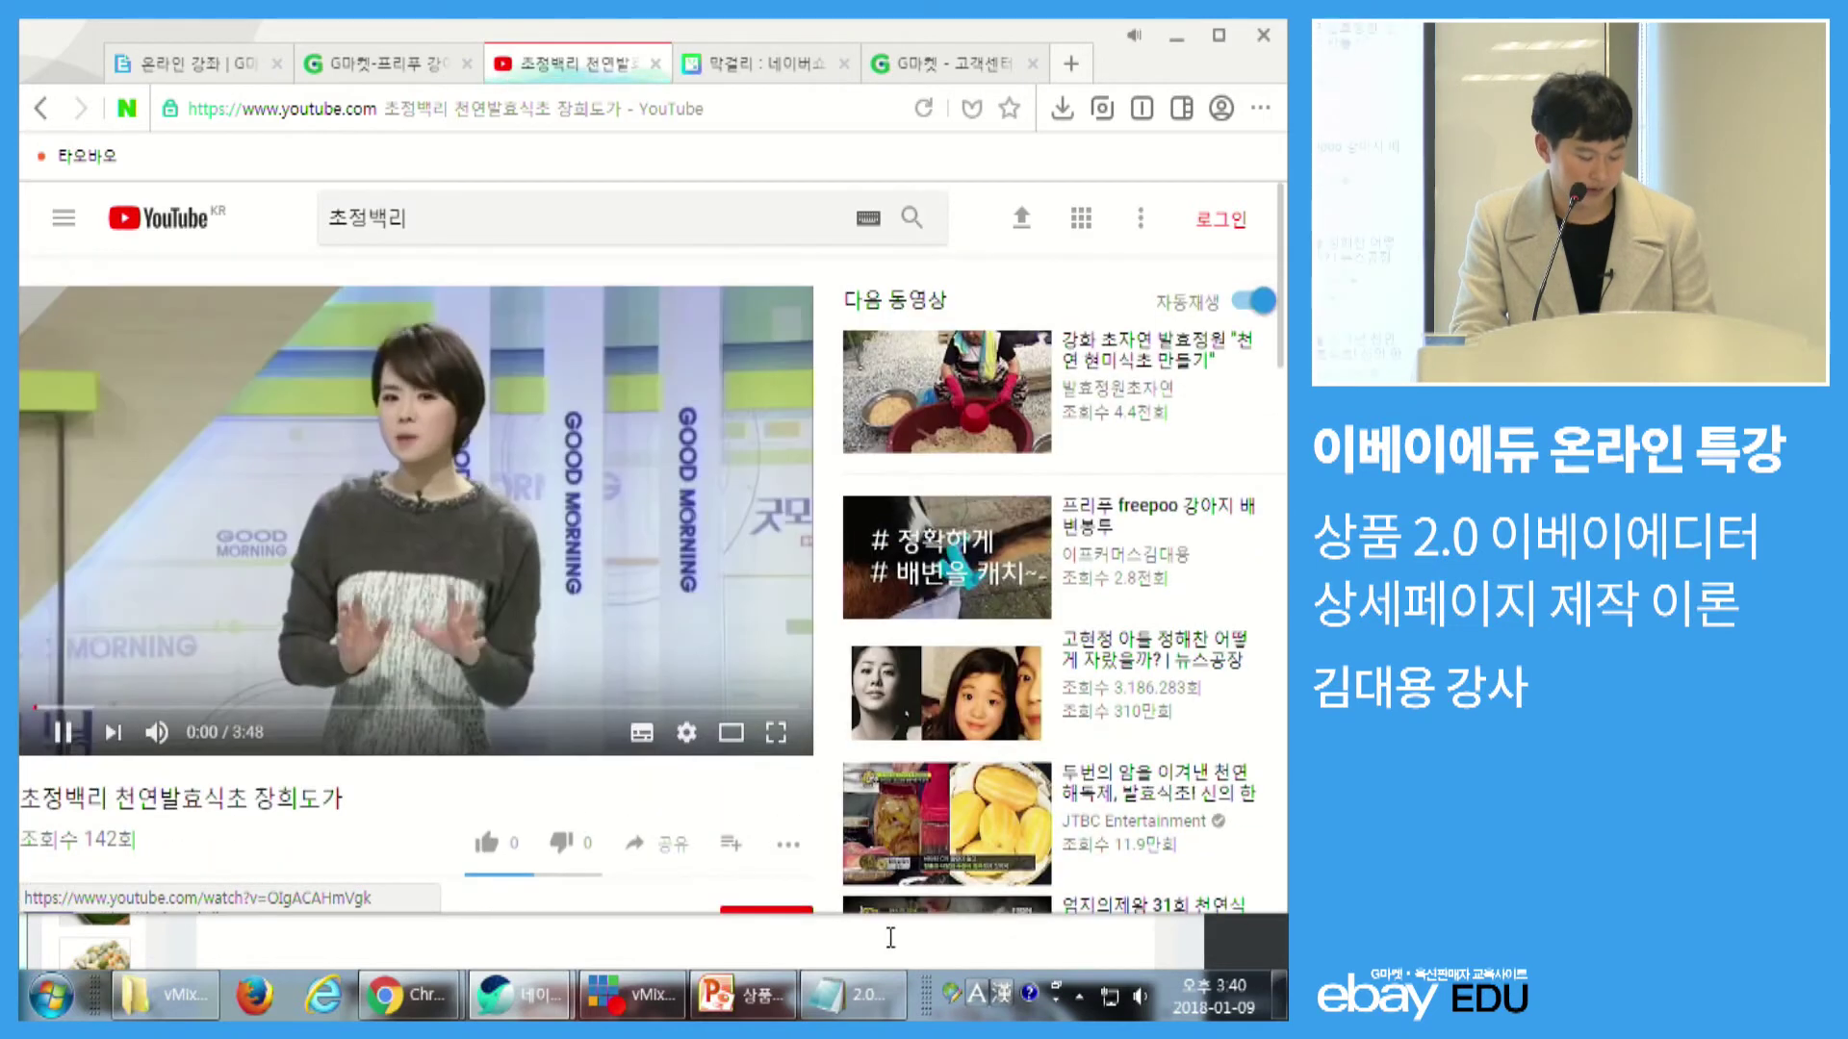
pyautogui.click(556, 566)
pyautogui.scroll(-1, 556, 566)
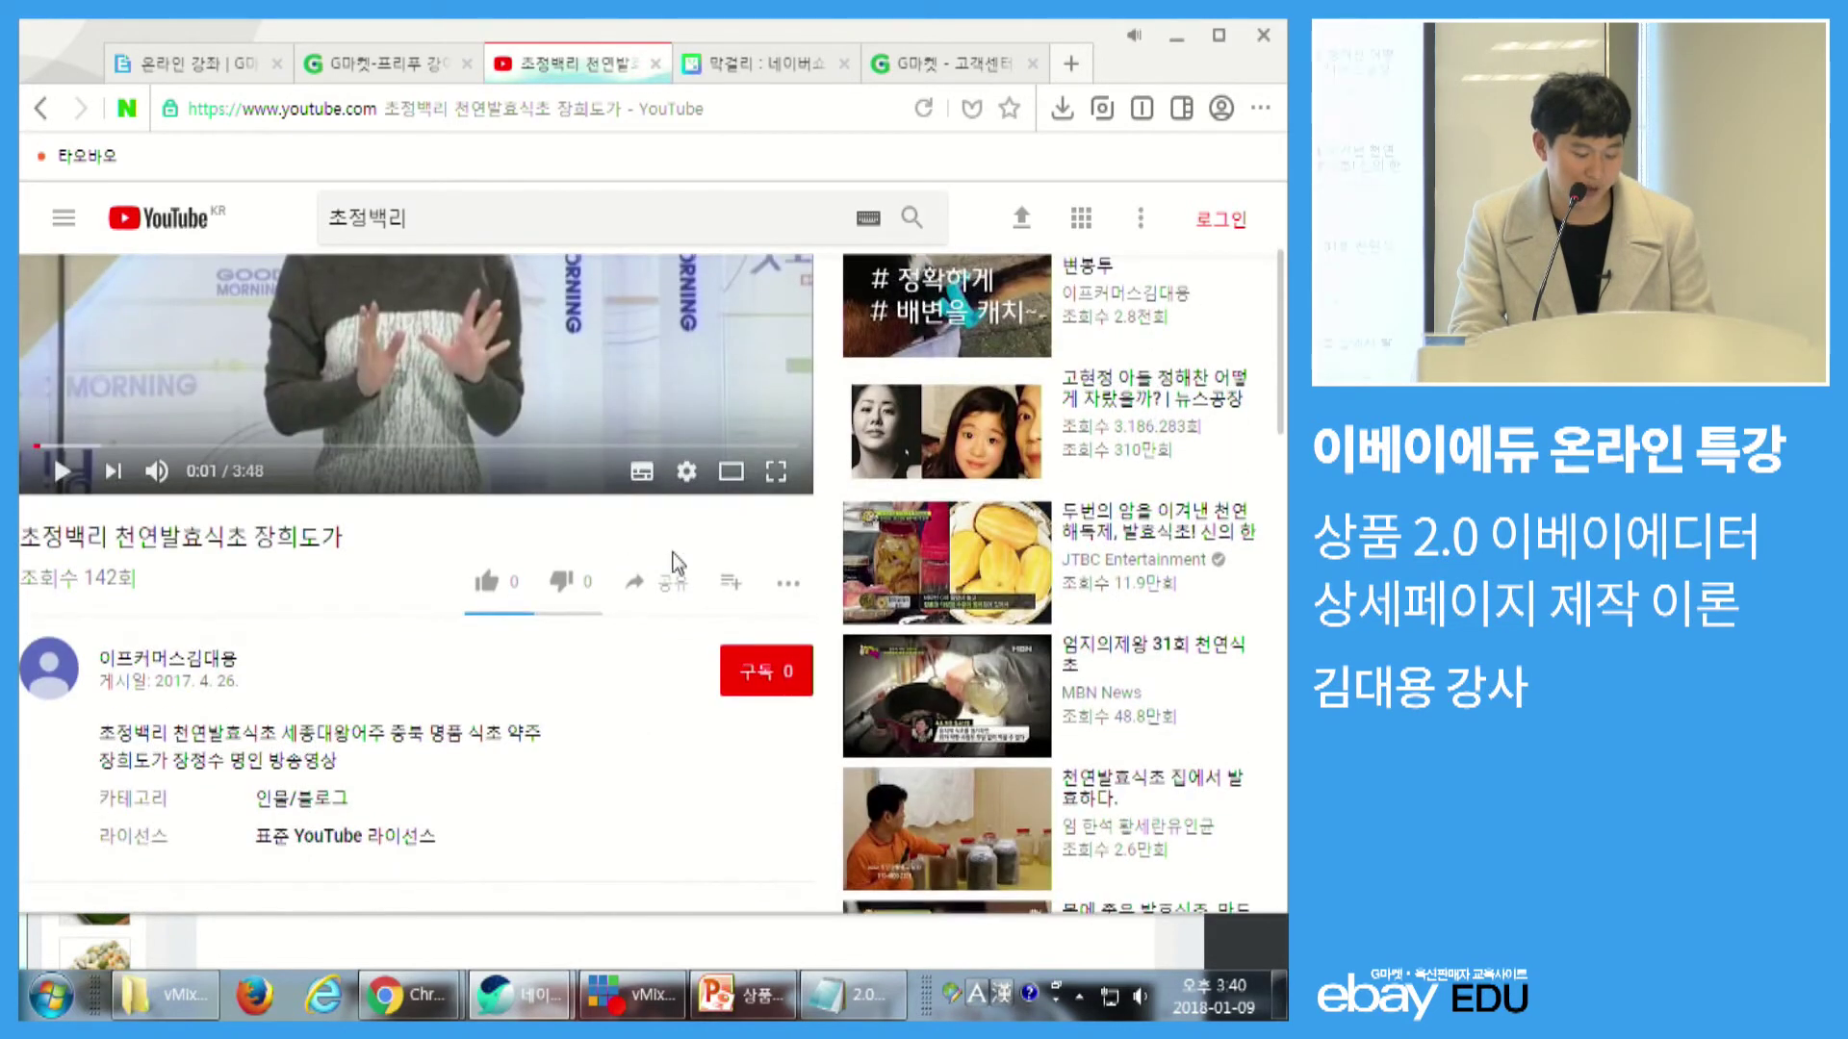
# - Open the sharing options of the "초정백리 천연발효식초 장희도가" video and copy its short link
pyautogui.click(666, 595)
pyautogui.click(666, 594)
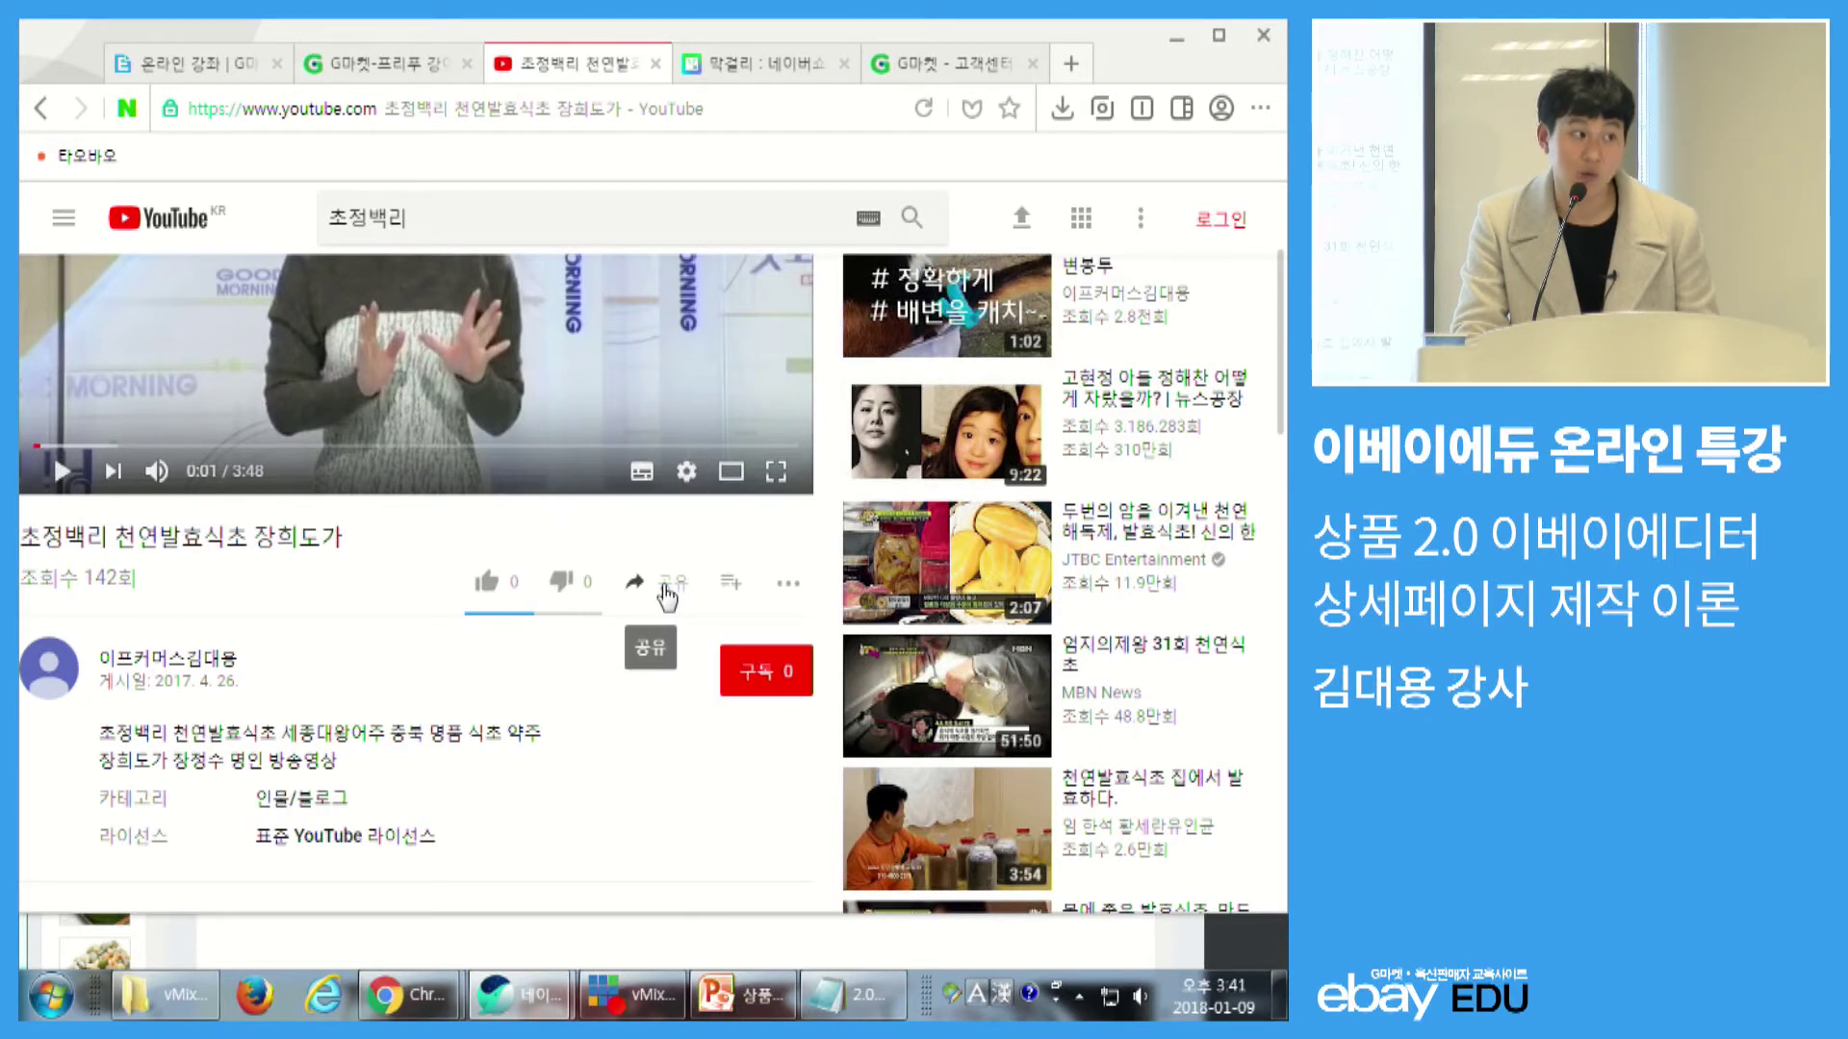
pyautogui.click(666, 595)
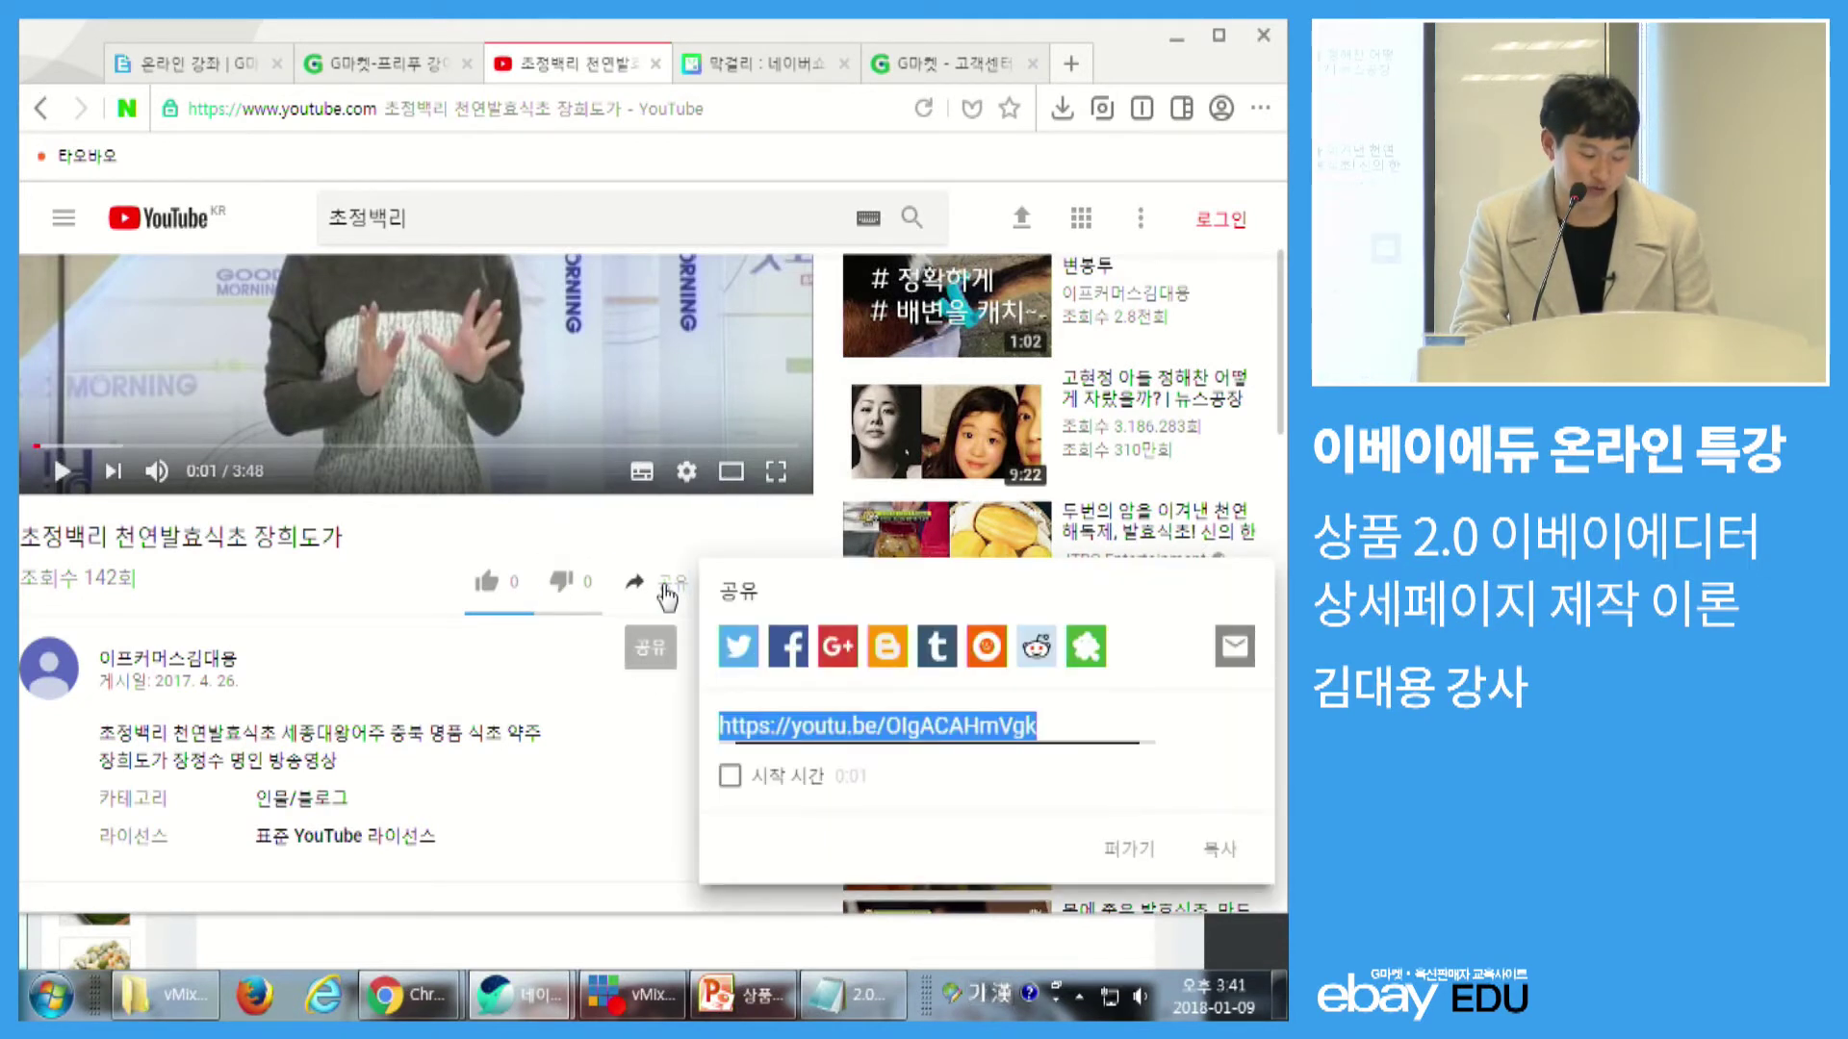
pyautogui.click(804, 727)
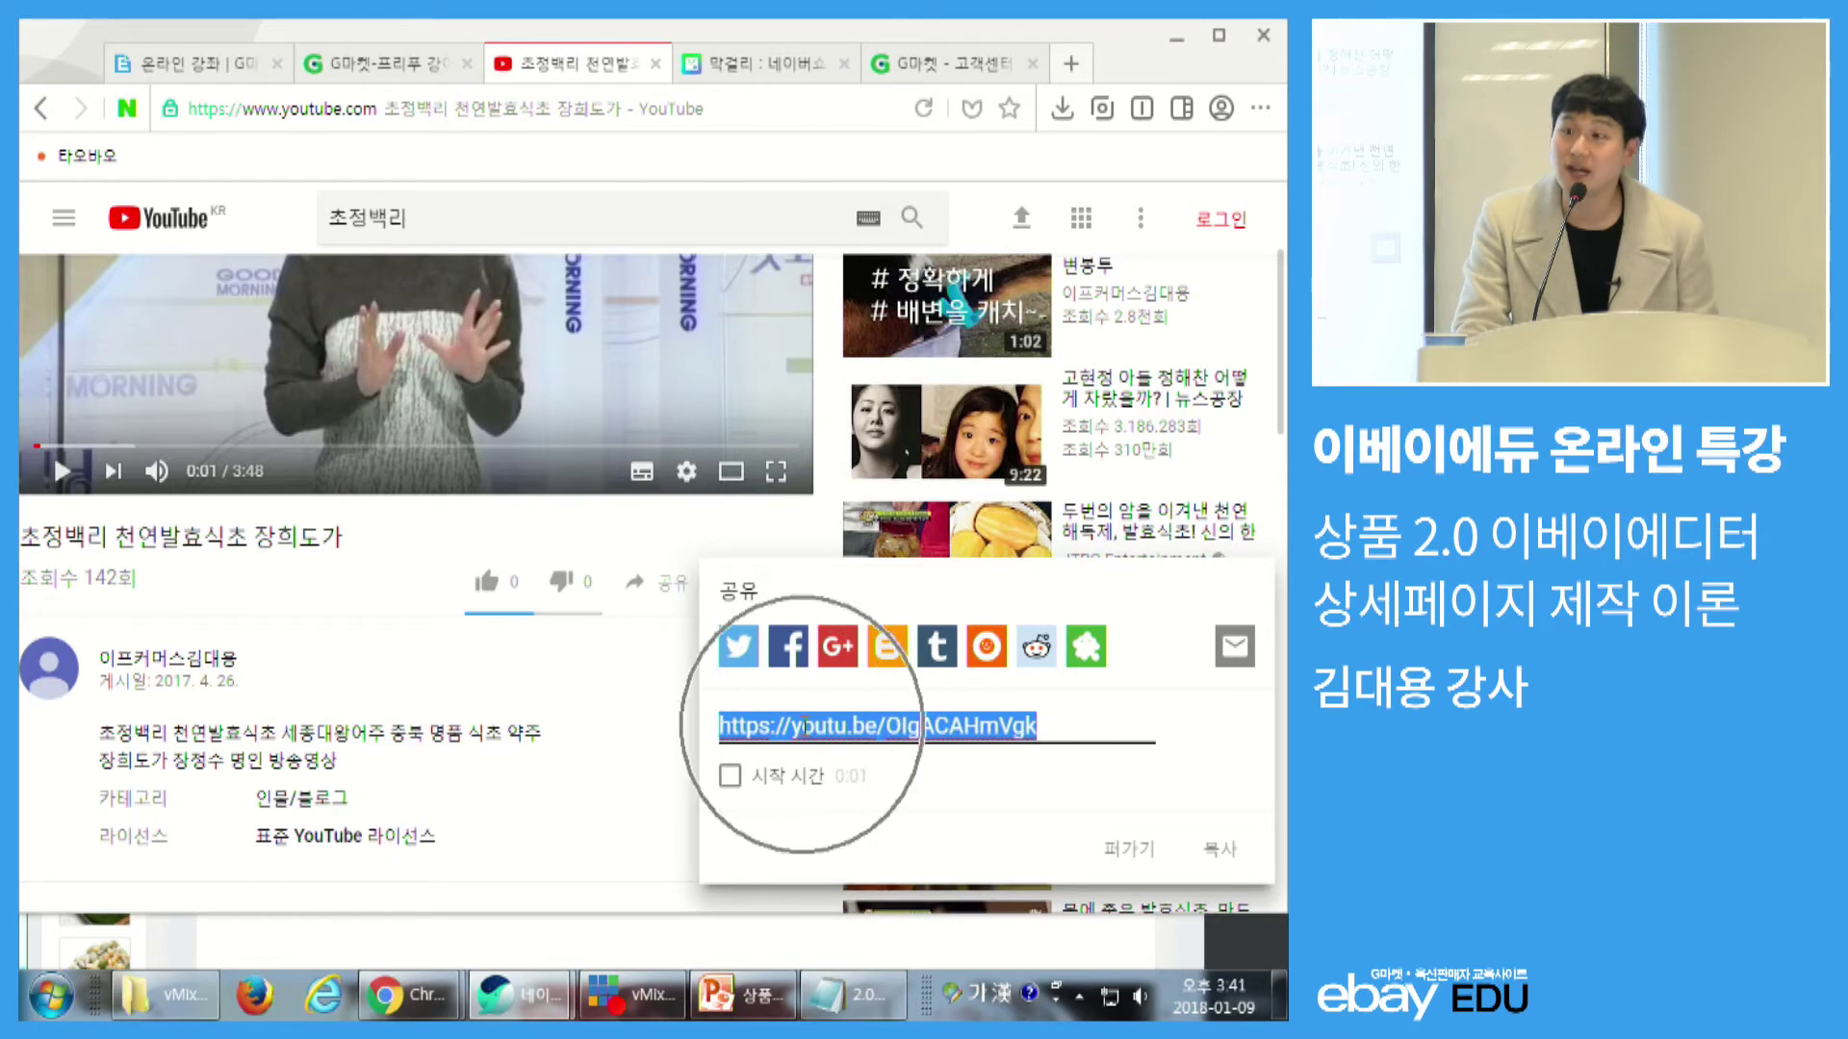
pyautogui.rightClick(804, 726)
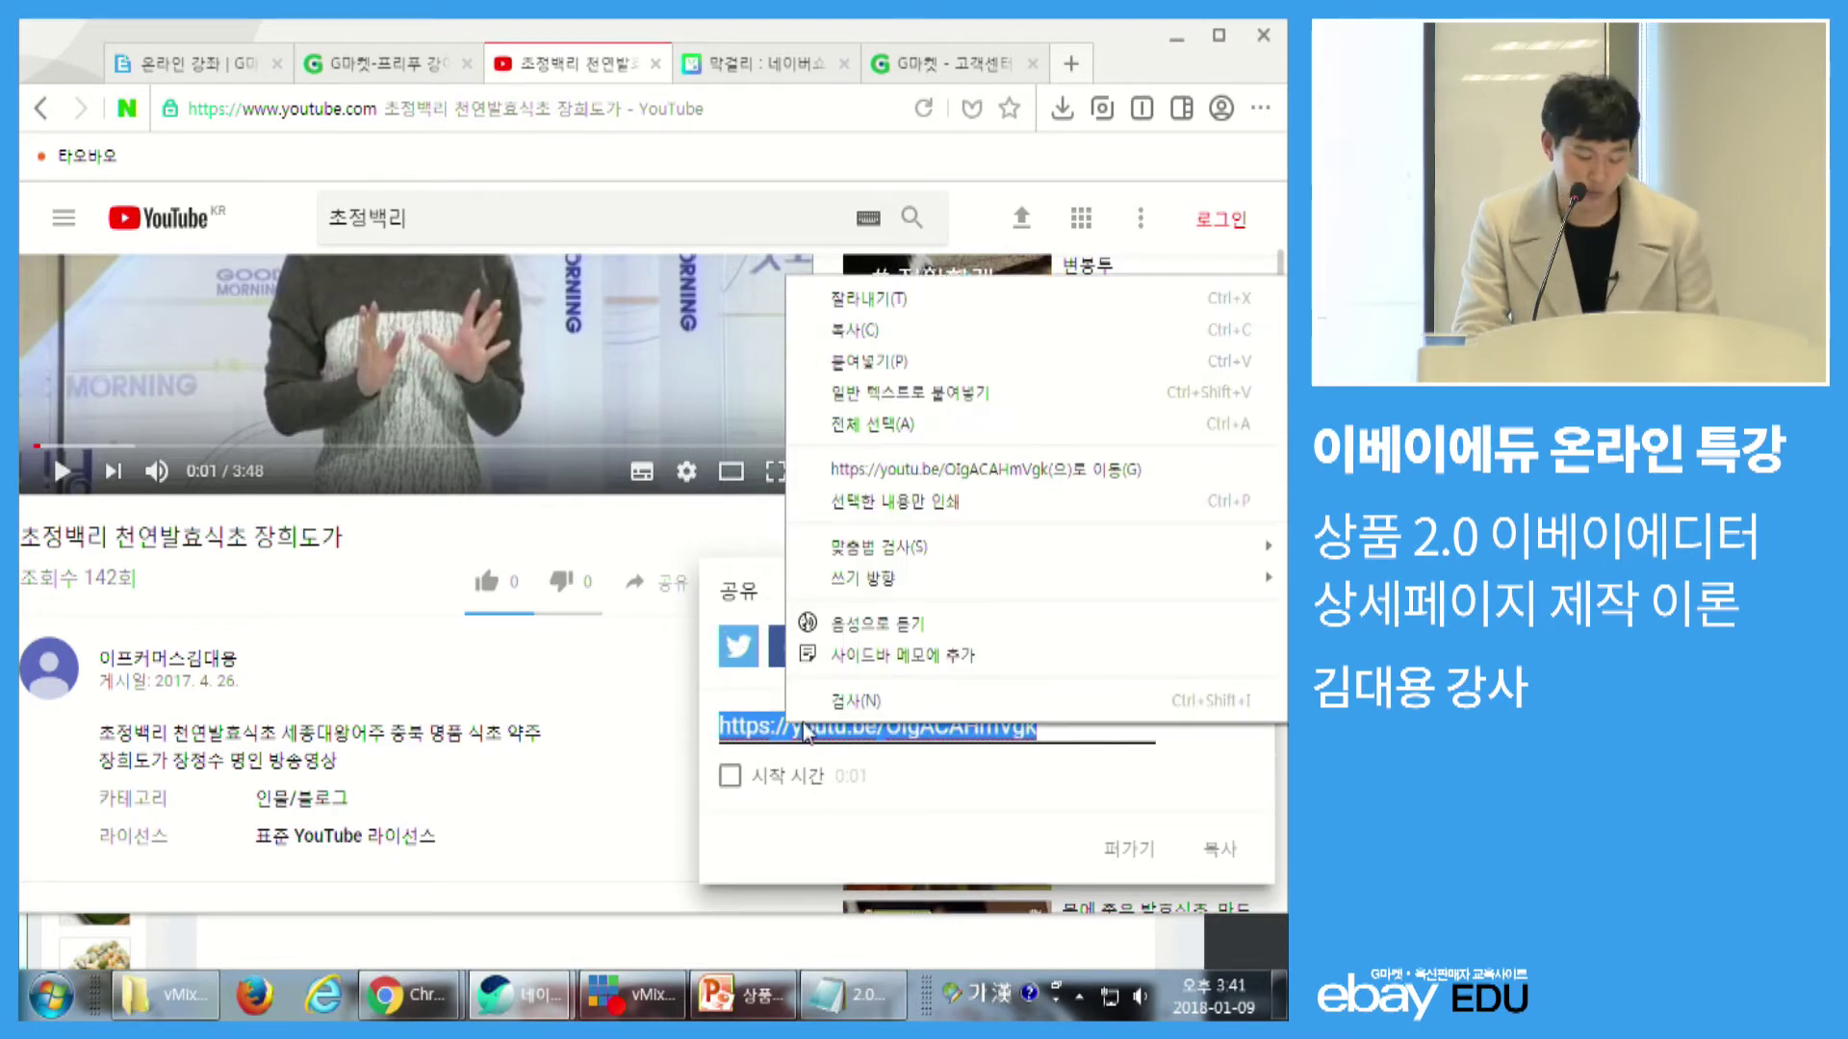
pyautogui.click(854, 332)
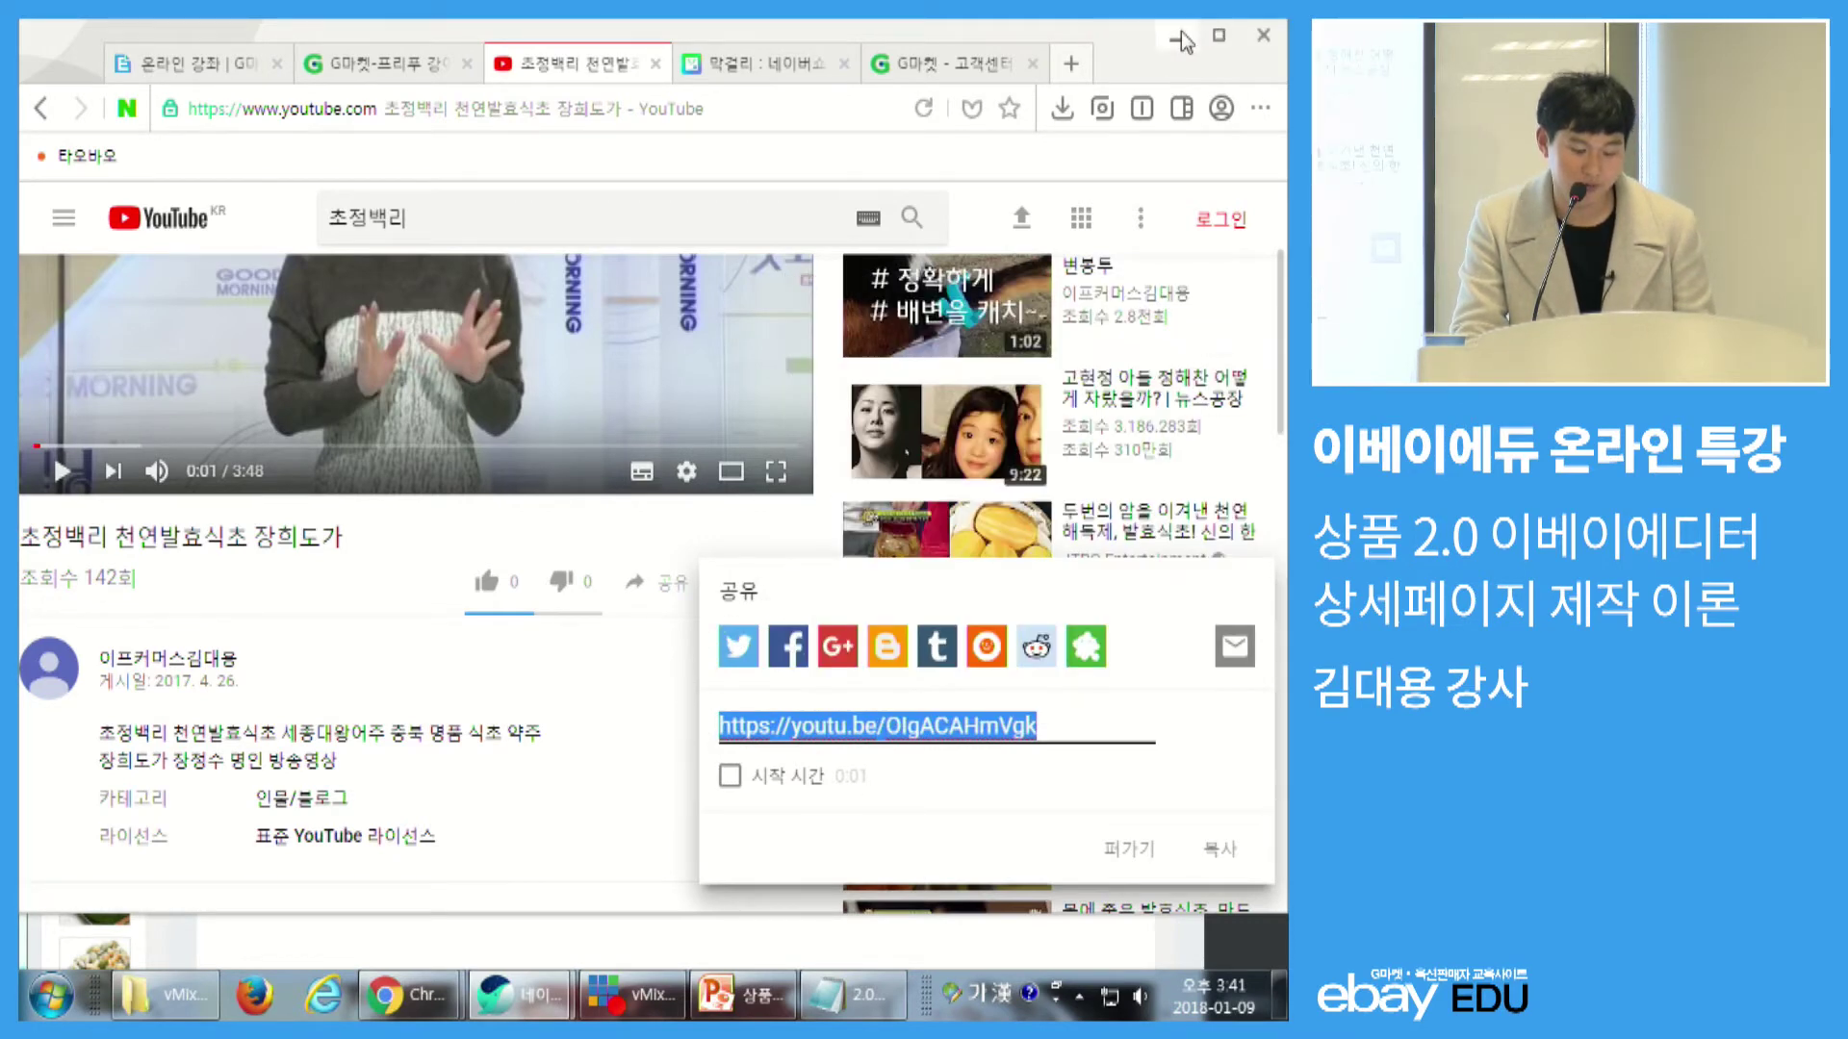
# - Return to eBay Editor and place the text cursor on the blank line between the bottle photo and "이렇게 드세요"
pyautogui.click(1176, 40)
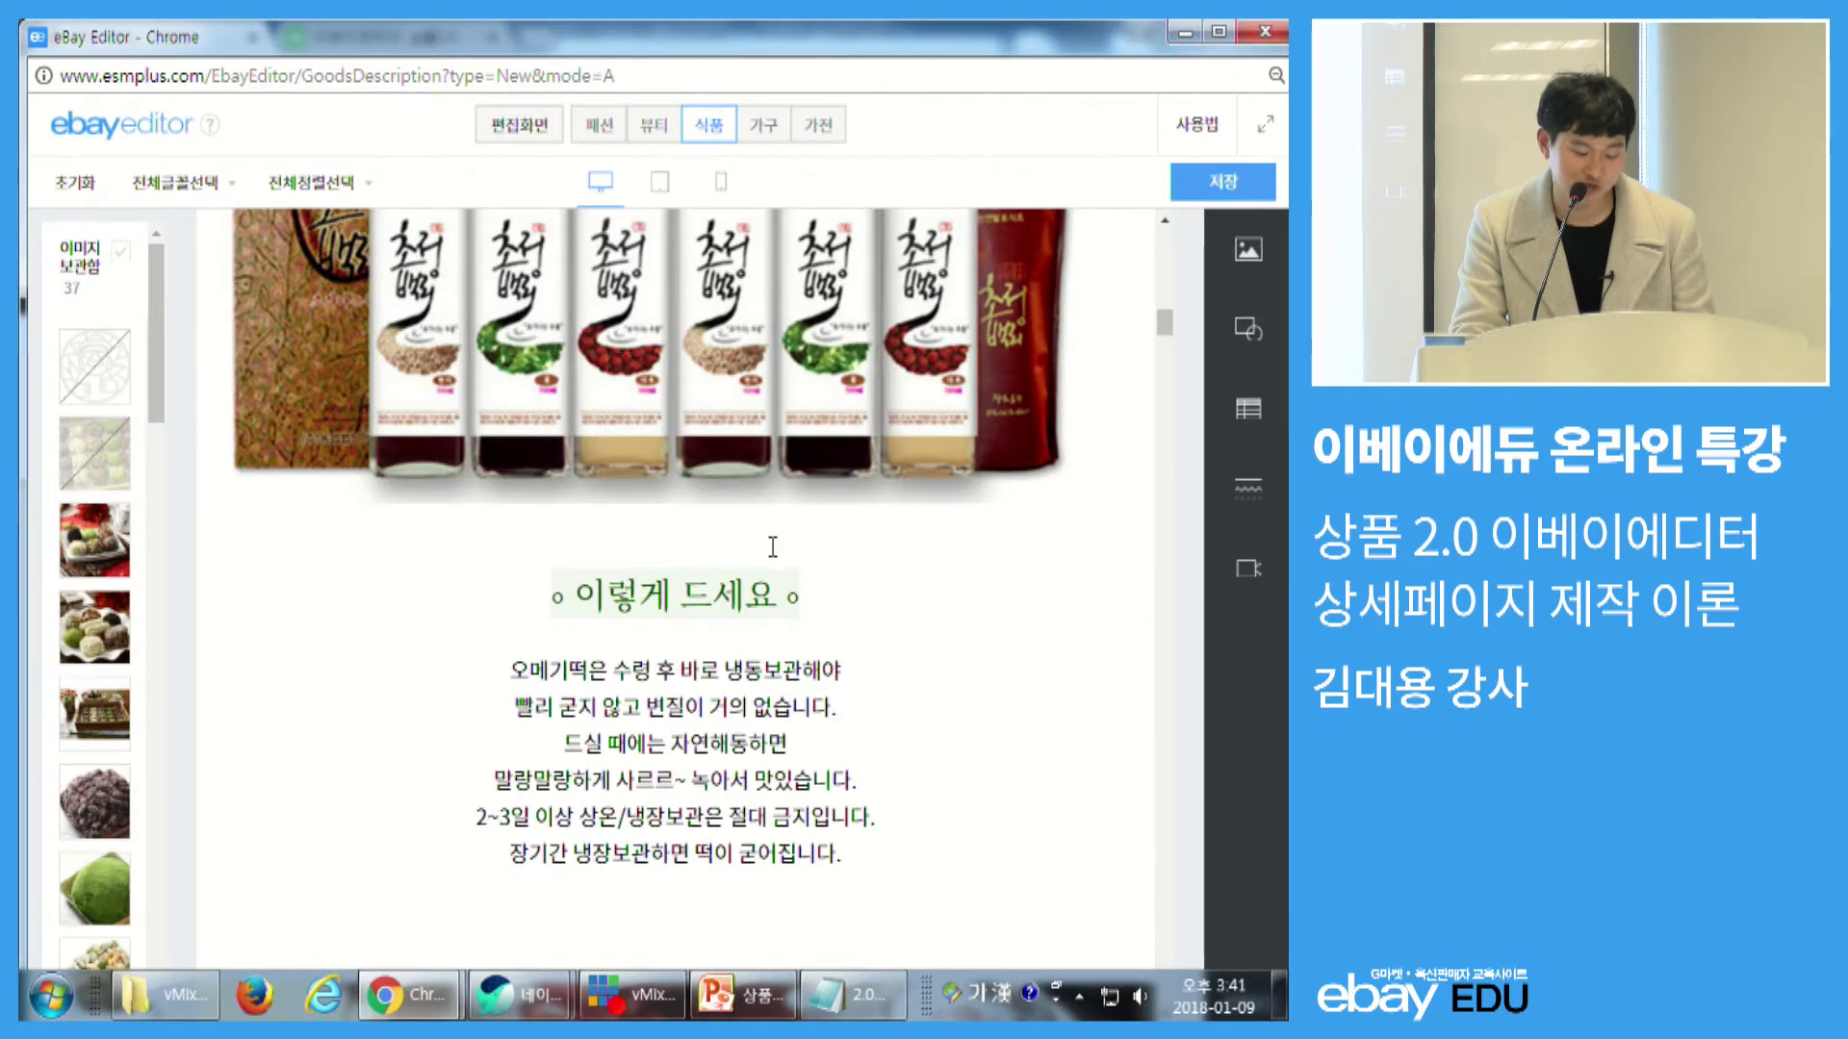
pyautogui.press('ctrl')
pyautogui.press('ctrl')
pyautogui.press('ctrl')
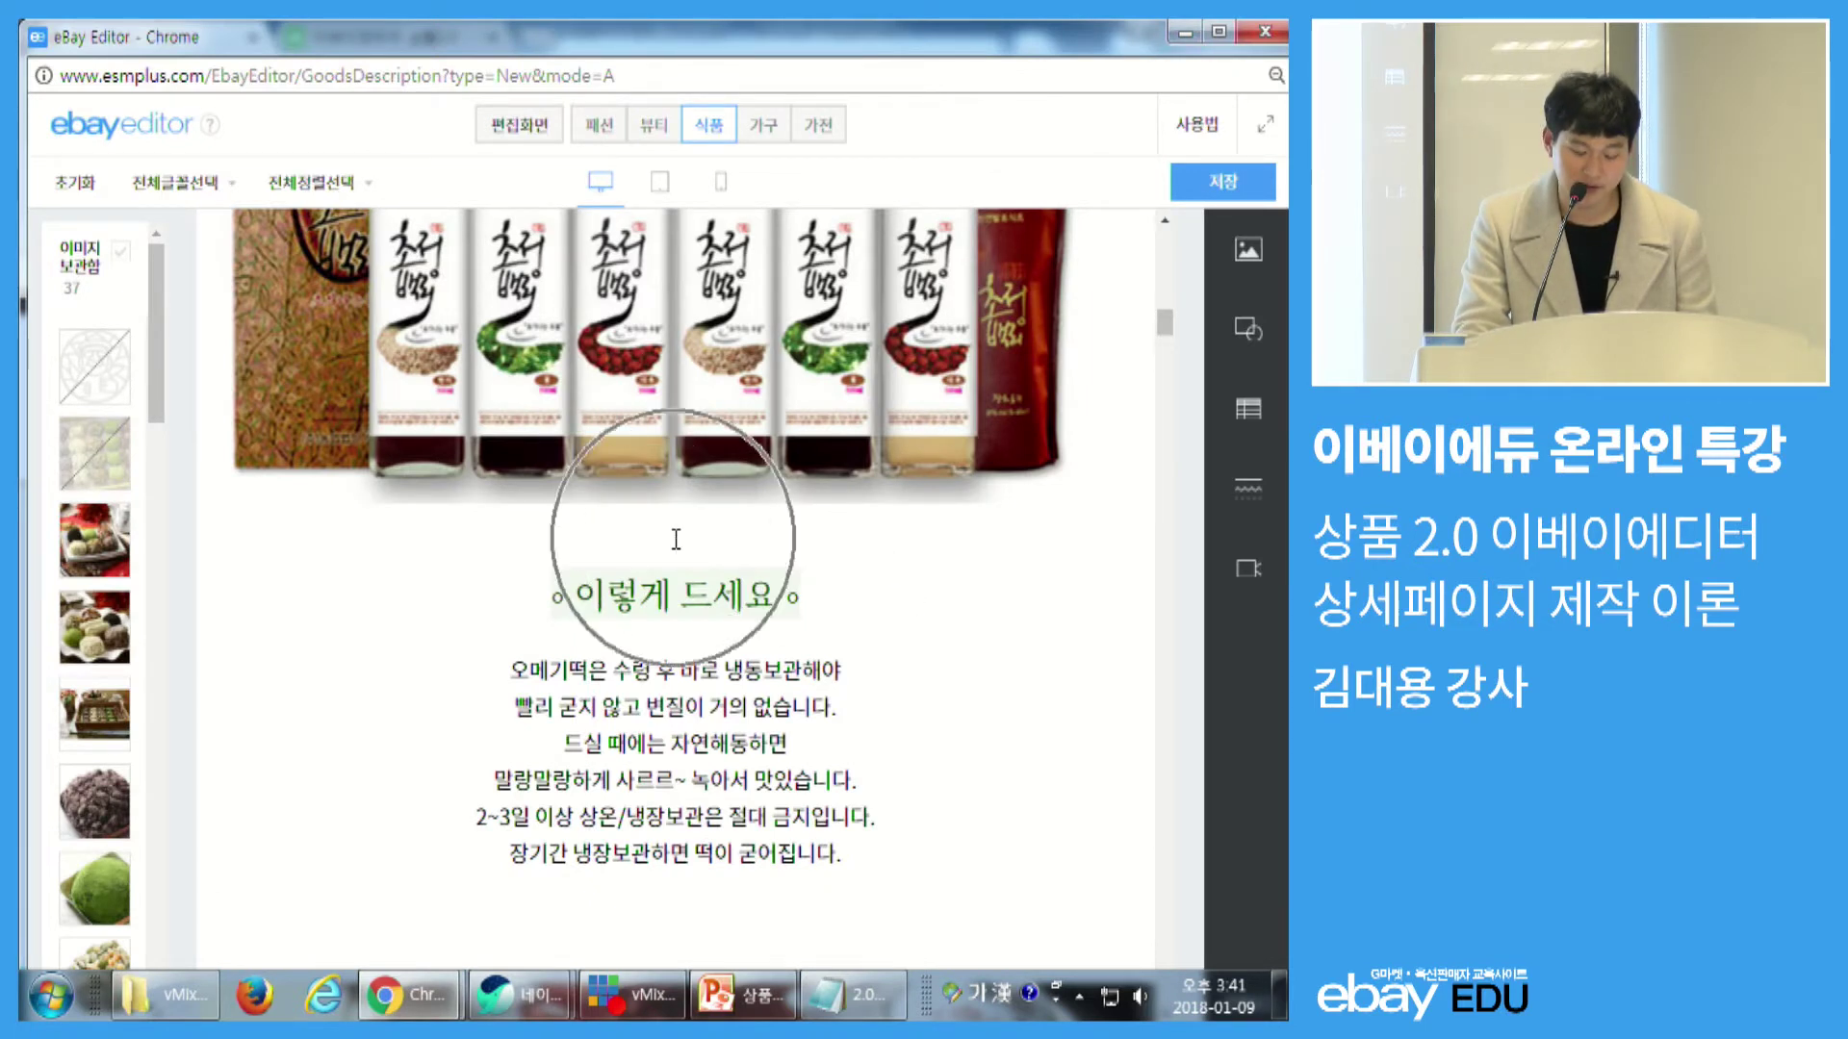
pyautogui.press('ctrl')
pyautogui.press('ctrl')
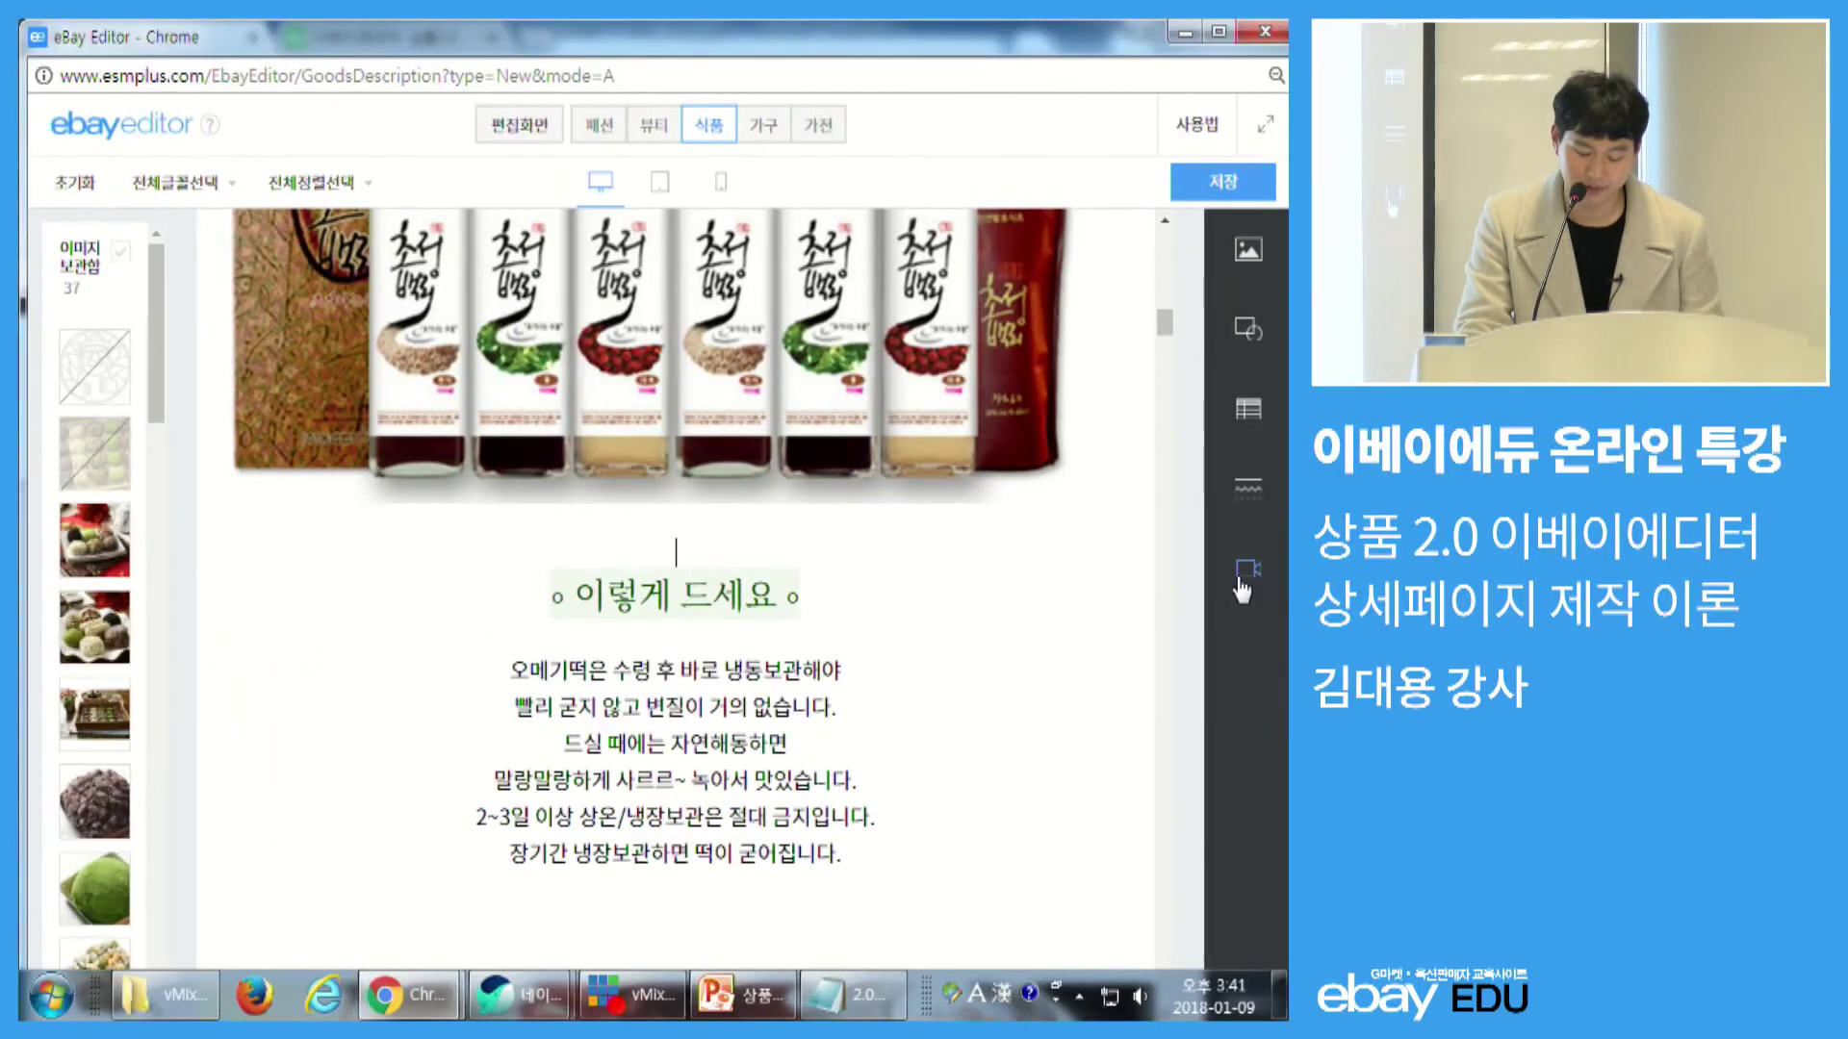
# - Insert a YouTube video at the cursor using the copied link and check its placement on the page
pyautogui.click(1209, 495)
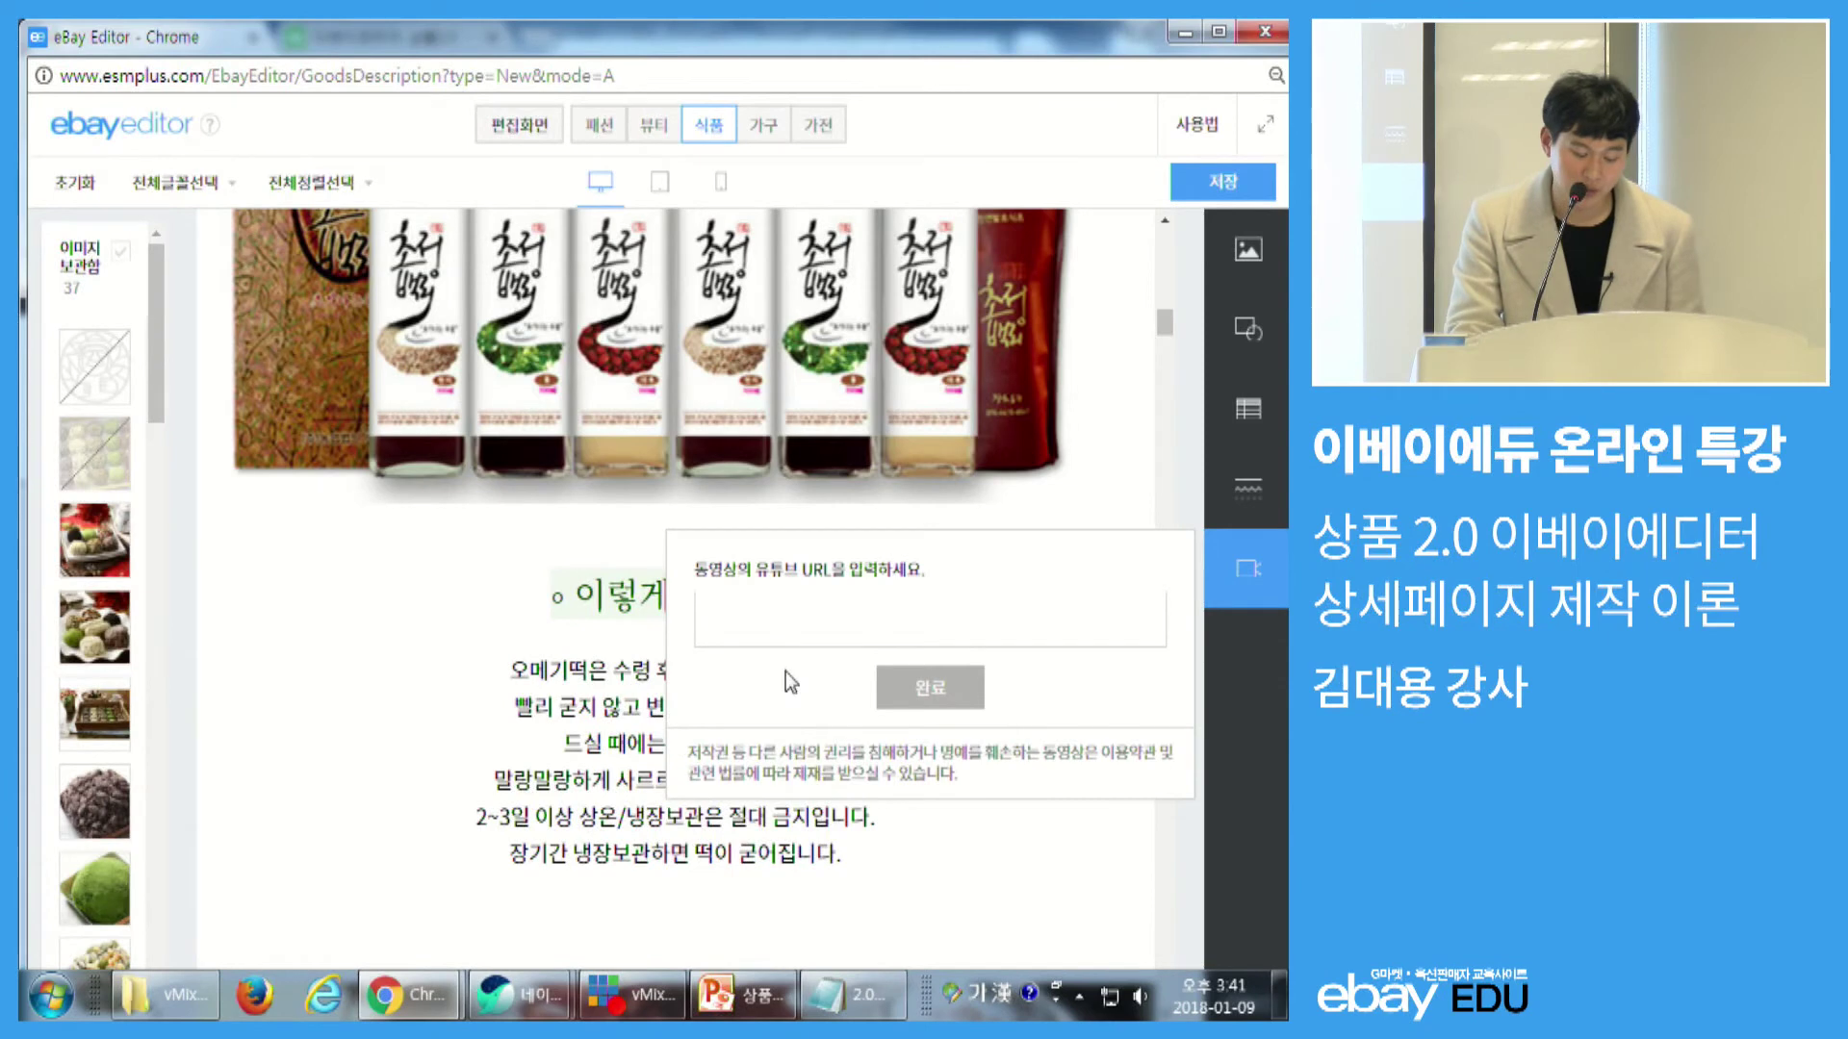
pyautogui.click(837, 625)
pyautogui.hotkey('ctrl', 'v')
pyautogui.press('ctrl')
pyautogui.press('ctrl')
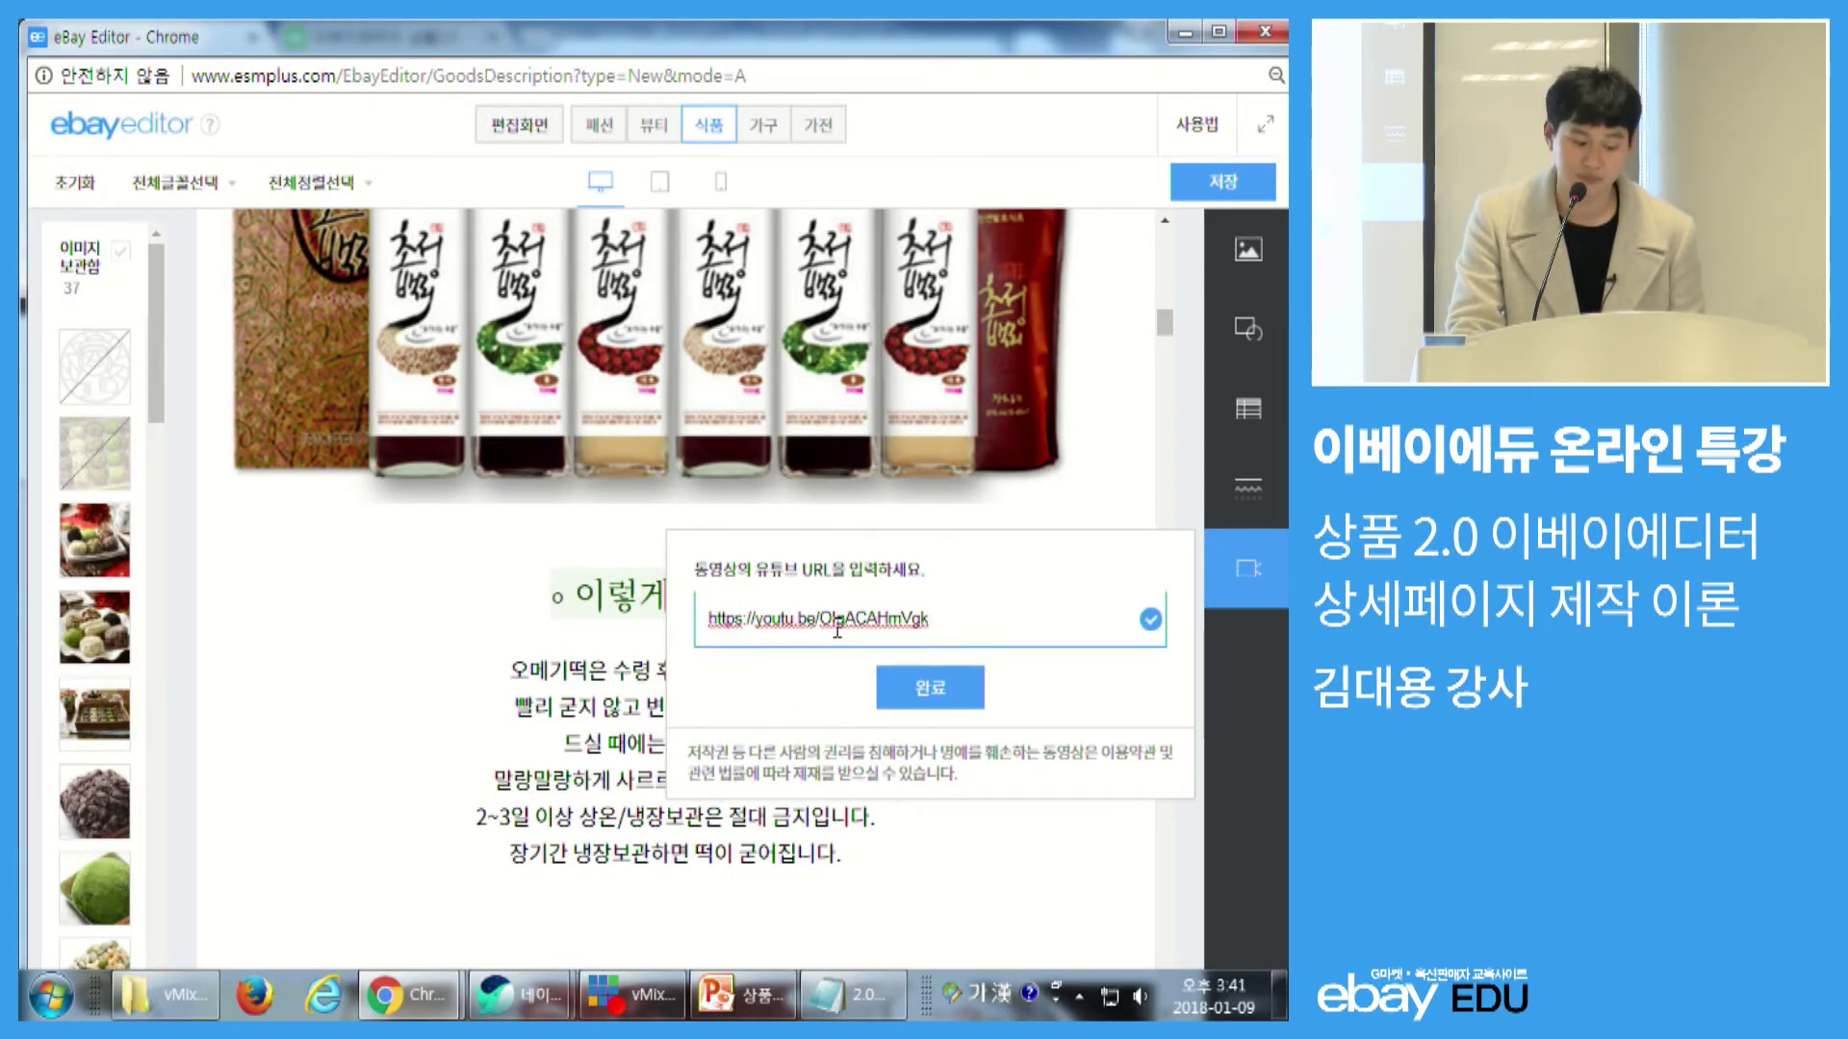
pyautogui.click(905, 685)
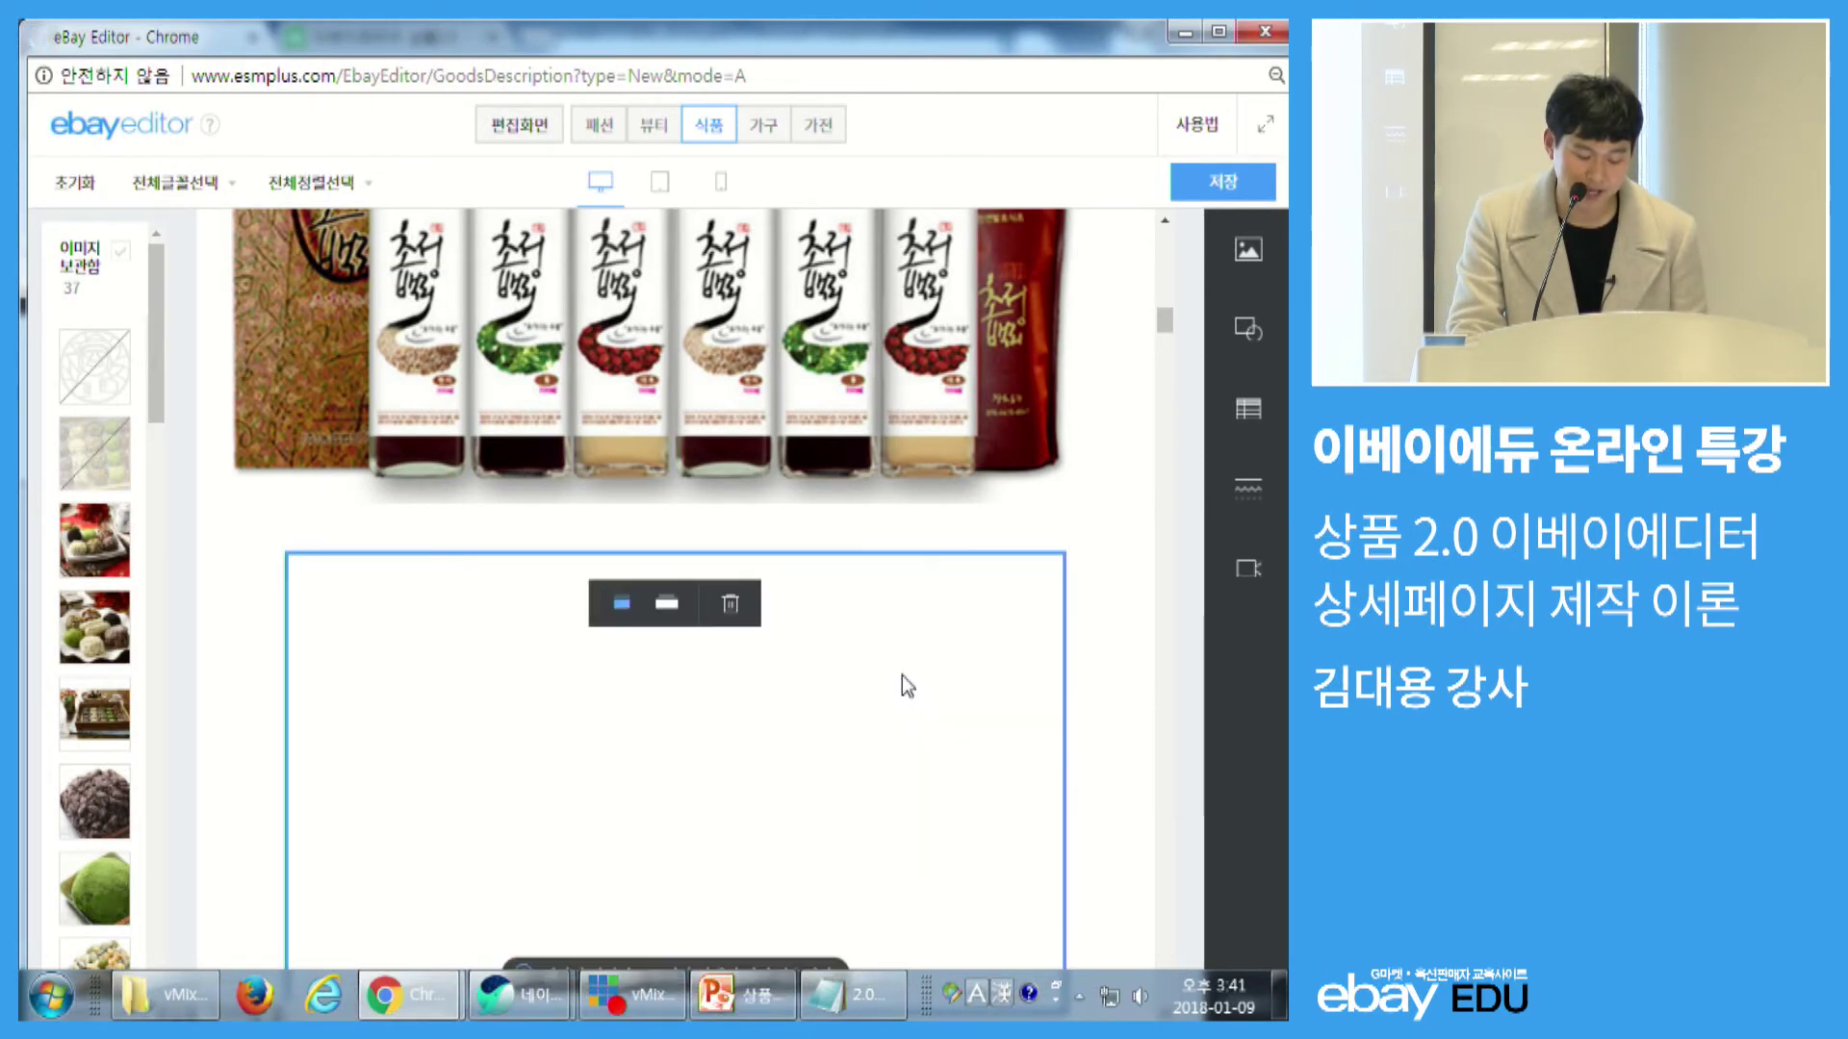
pyautogui.scroll(-2, 1081, 672)
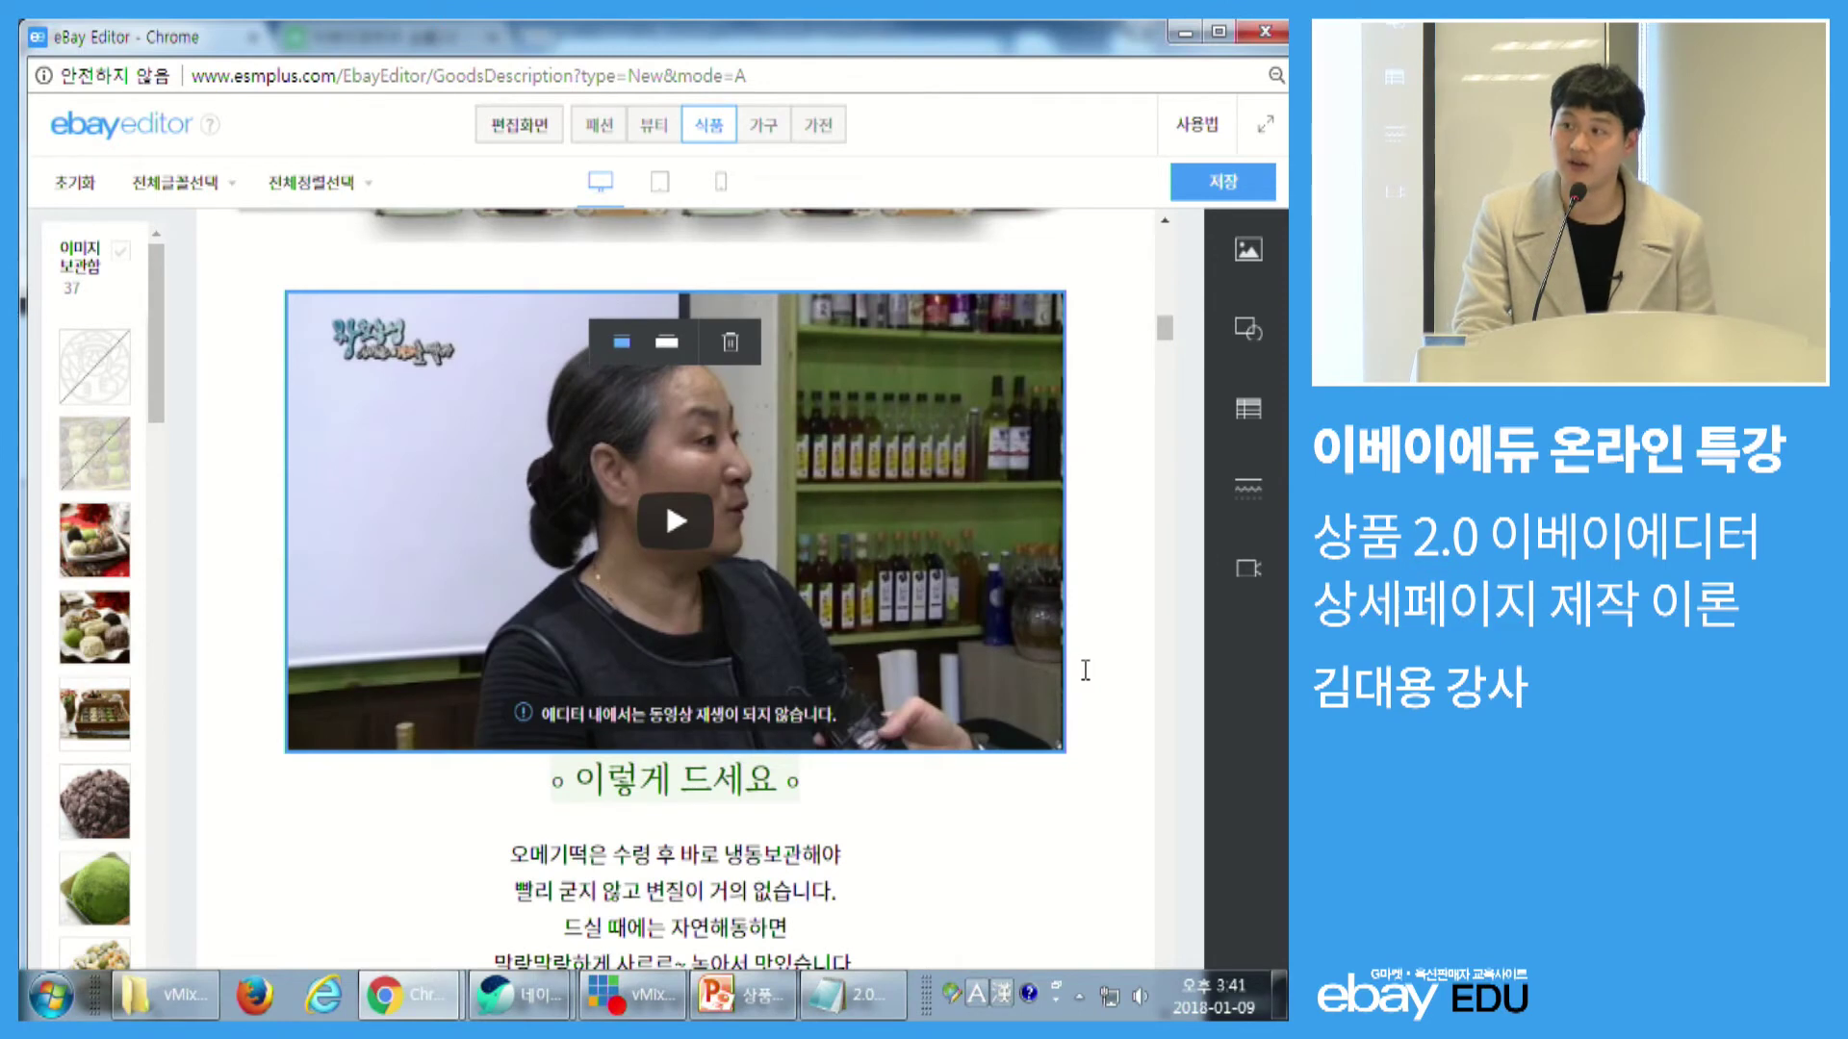
pyautogui.scroll(2, 1086, 671)
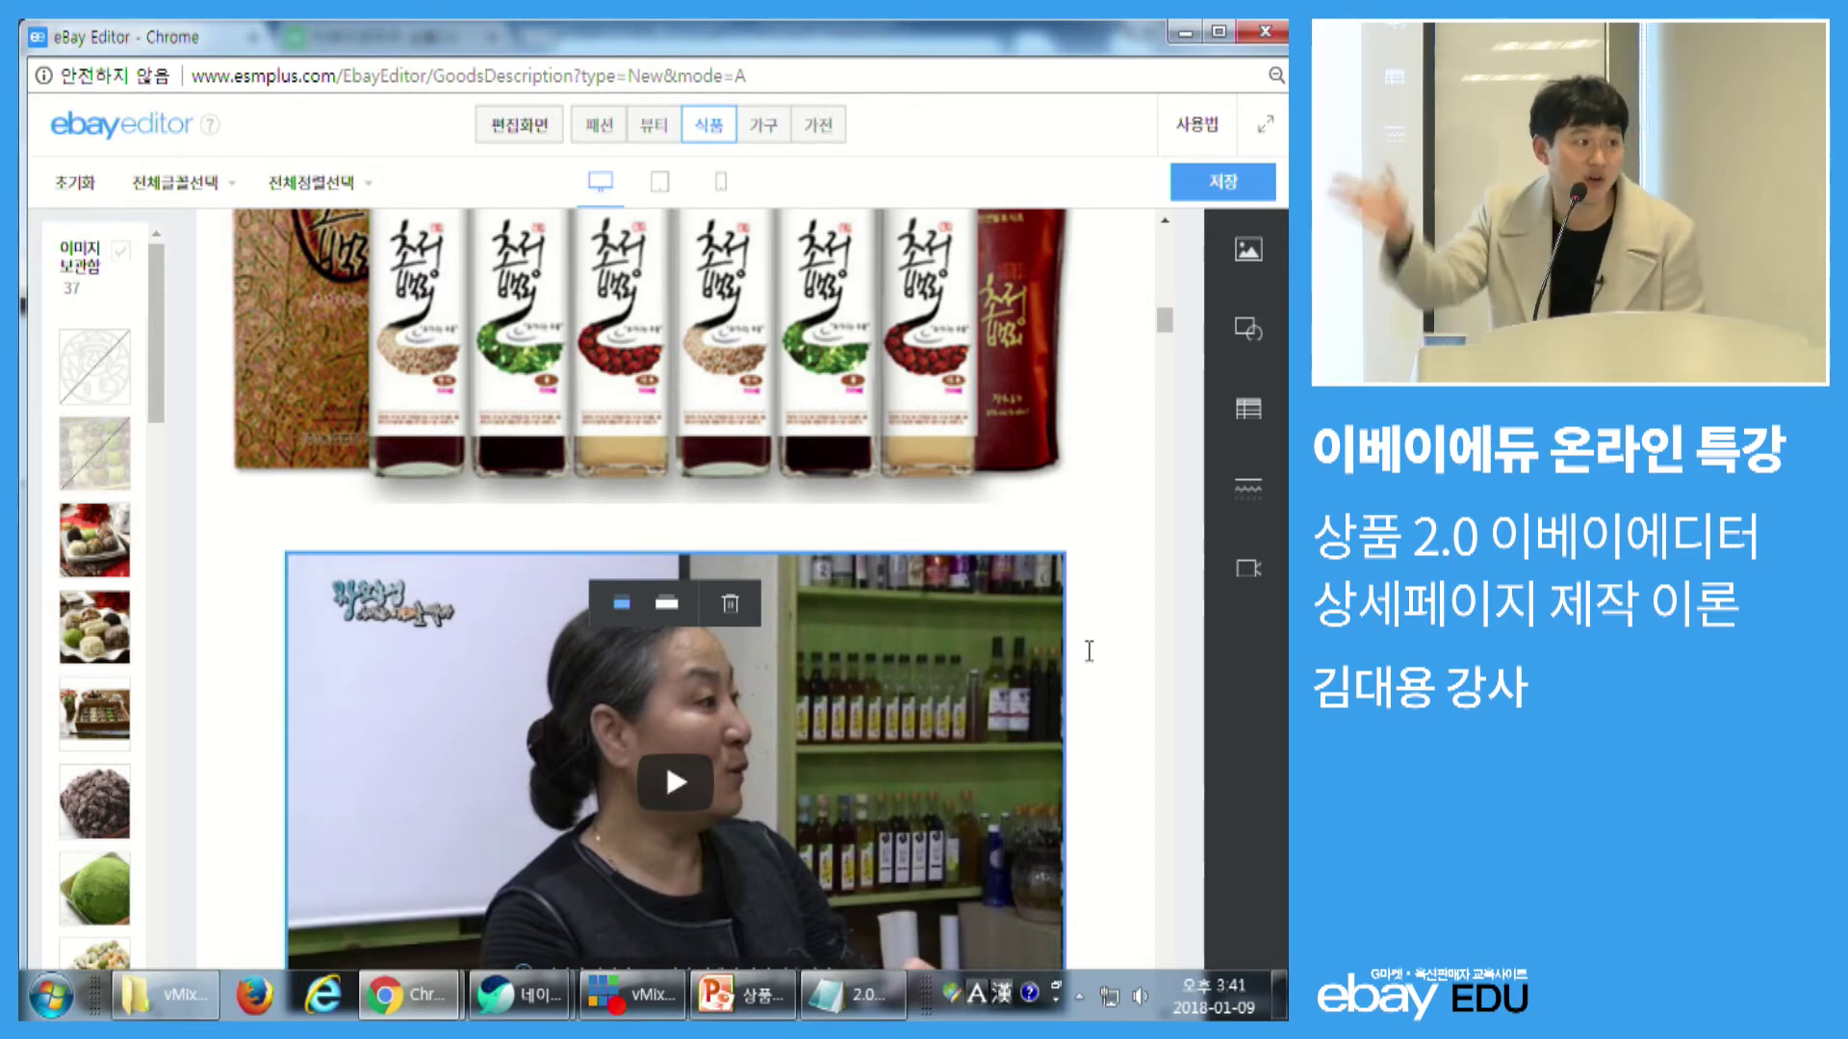
pyautogui.scroll(-5, 577, 577)
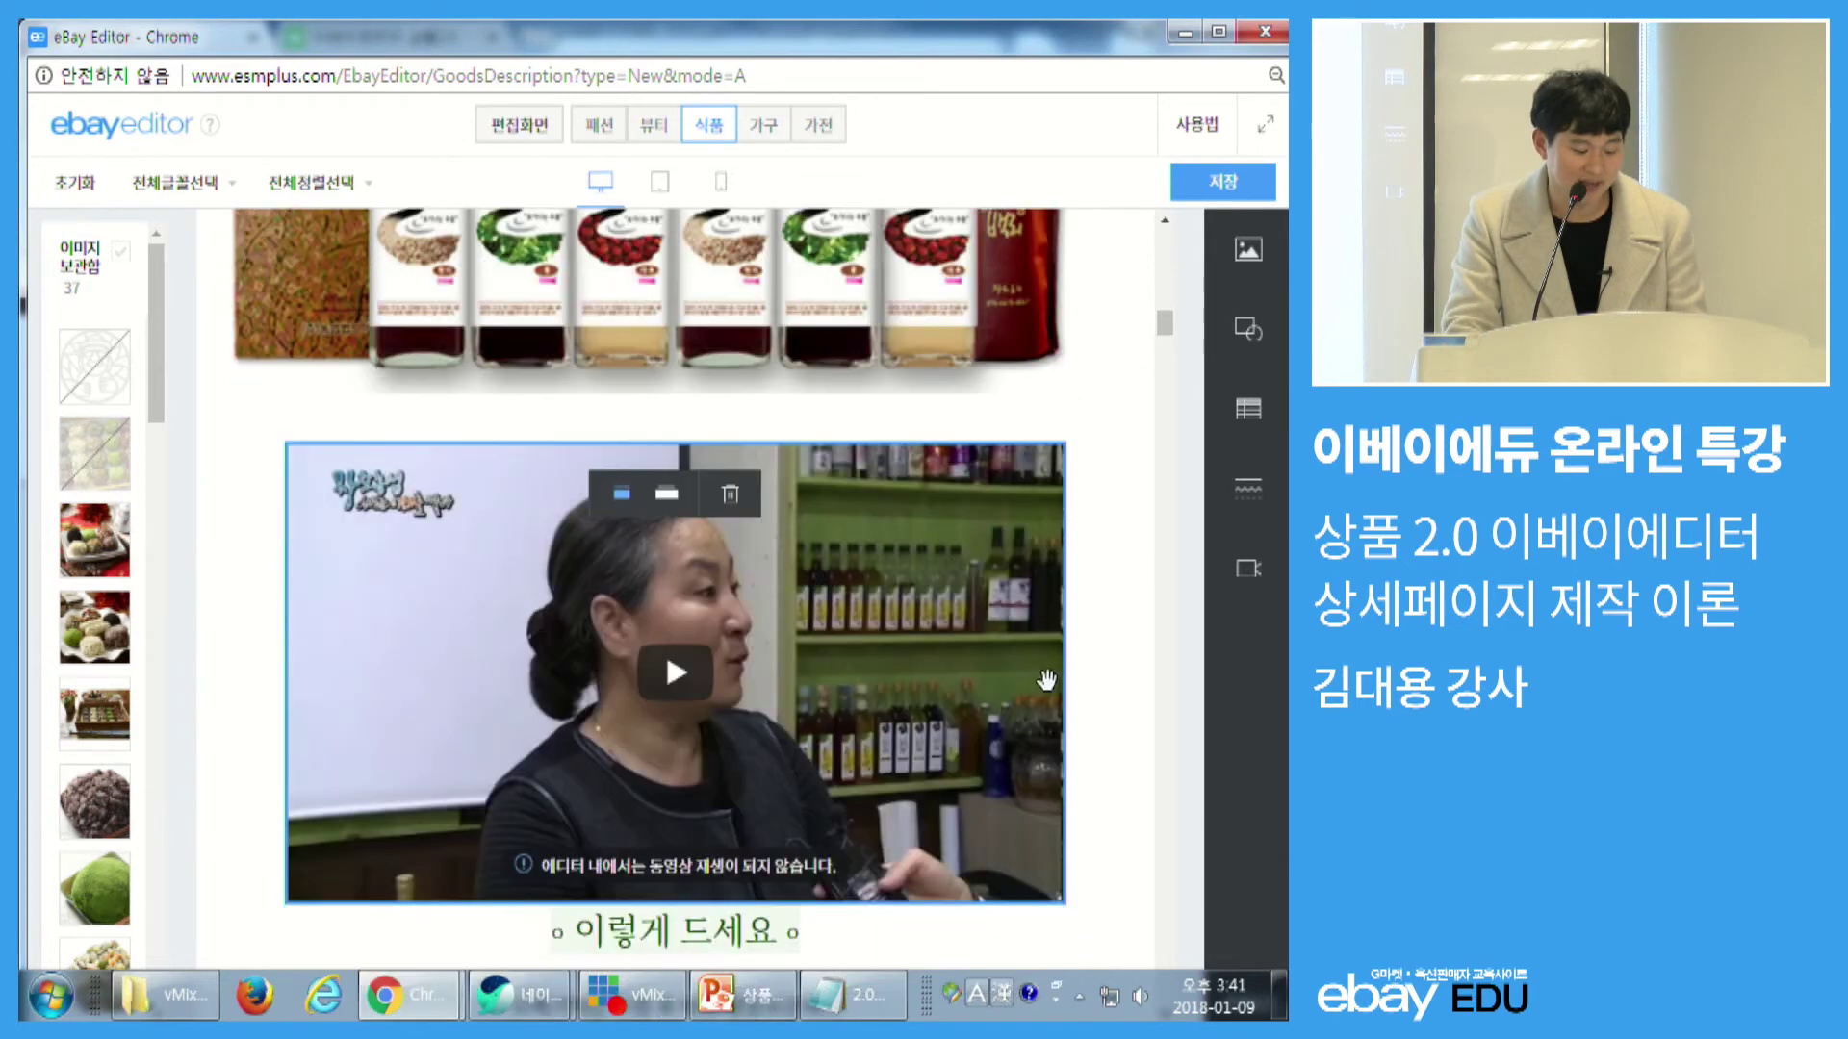
# - Add several blank lines between the inserted video and the "이렇게 드세요" heading
pyautogui.click(544, 524)
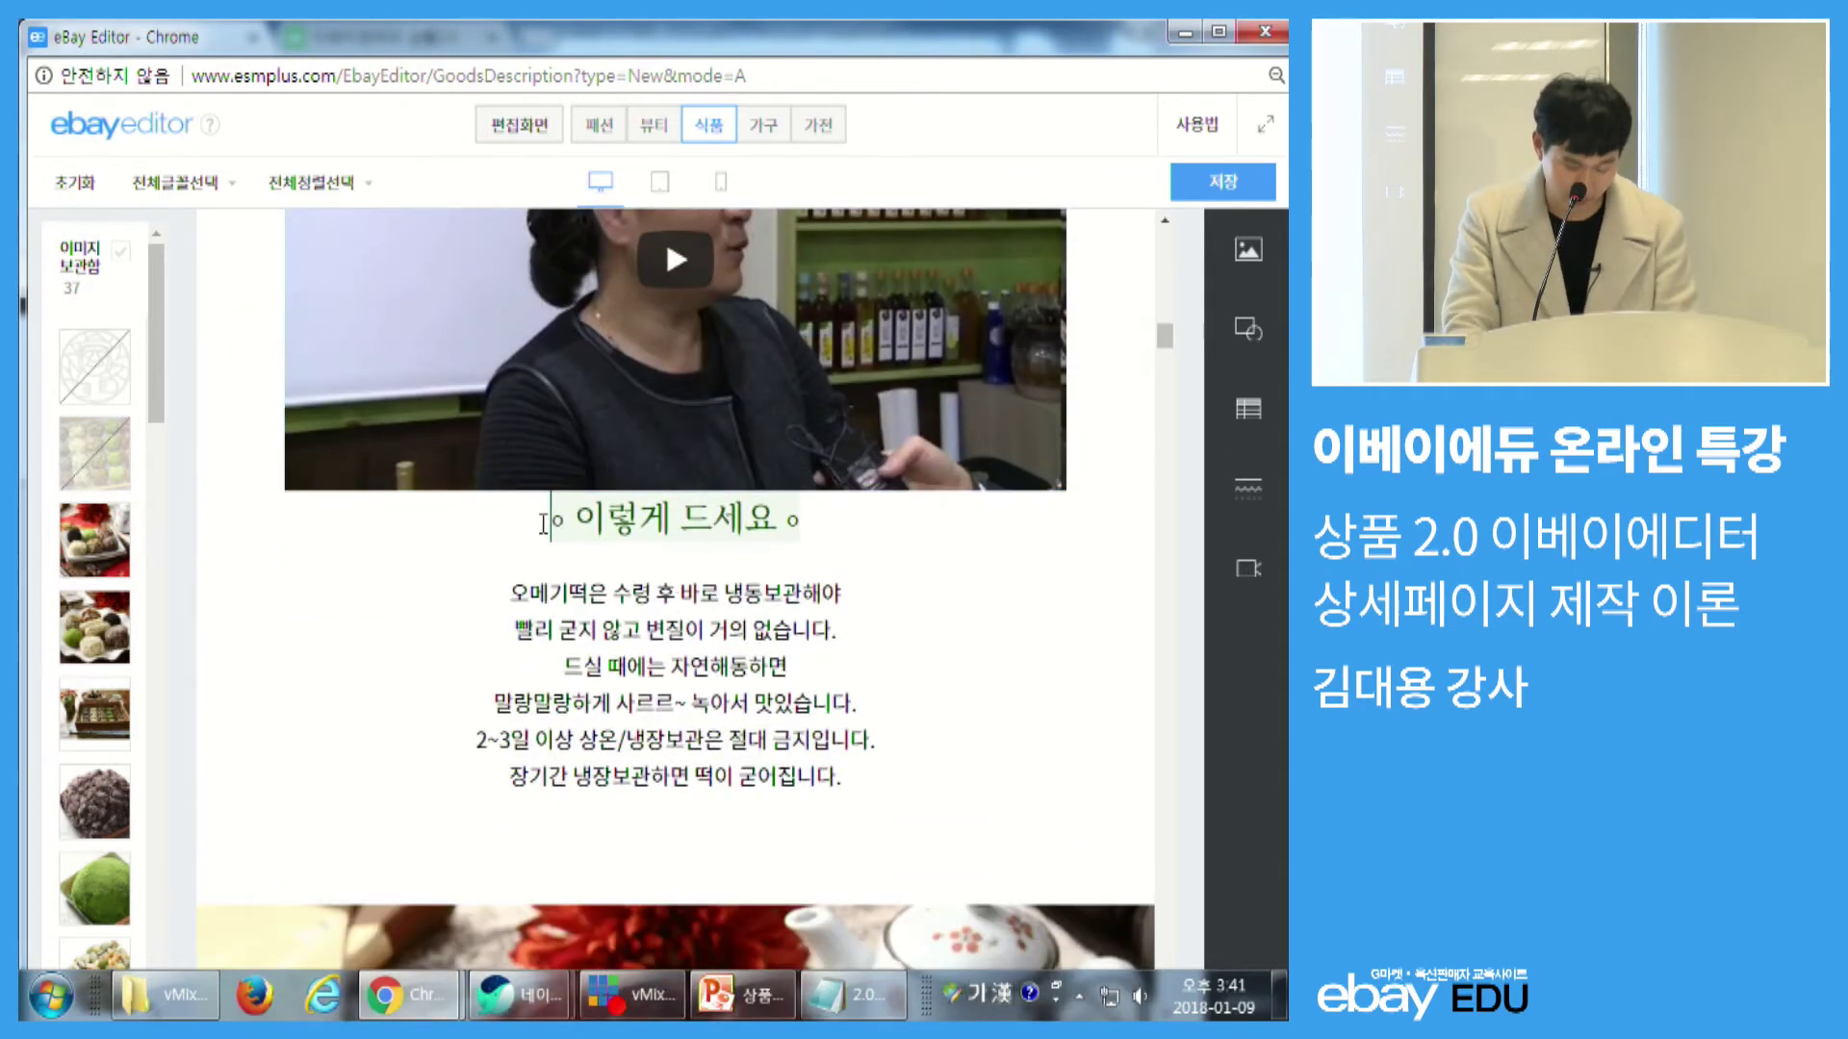
pyautogui.press('Return')
pyautogui.press('Return')
pyautogui.press('Return')
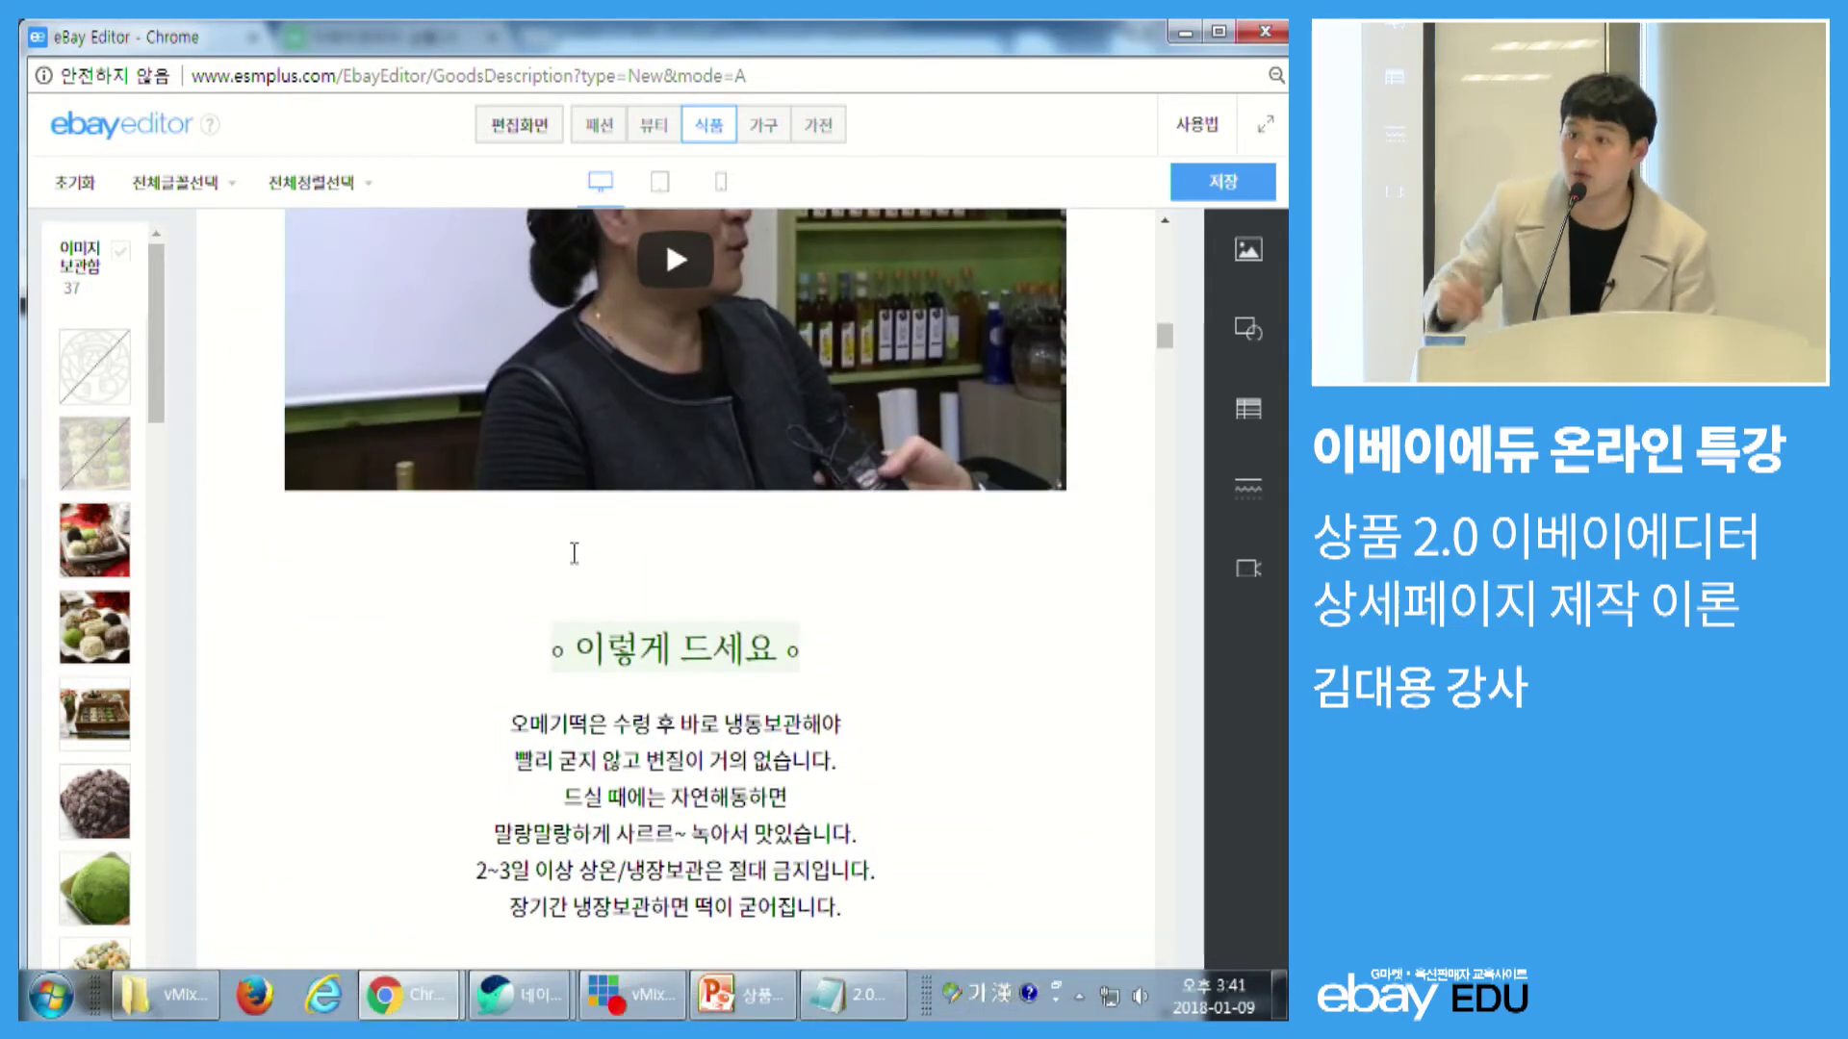
pyautogui.press('Return')
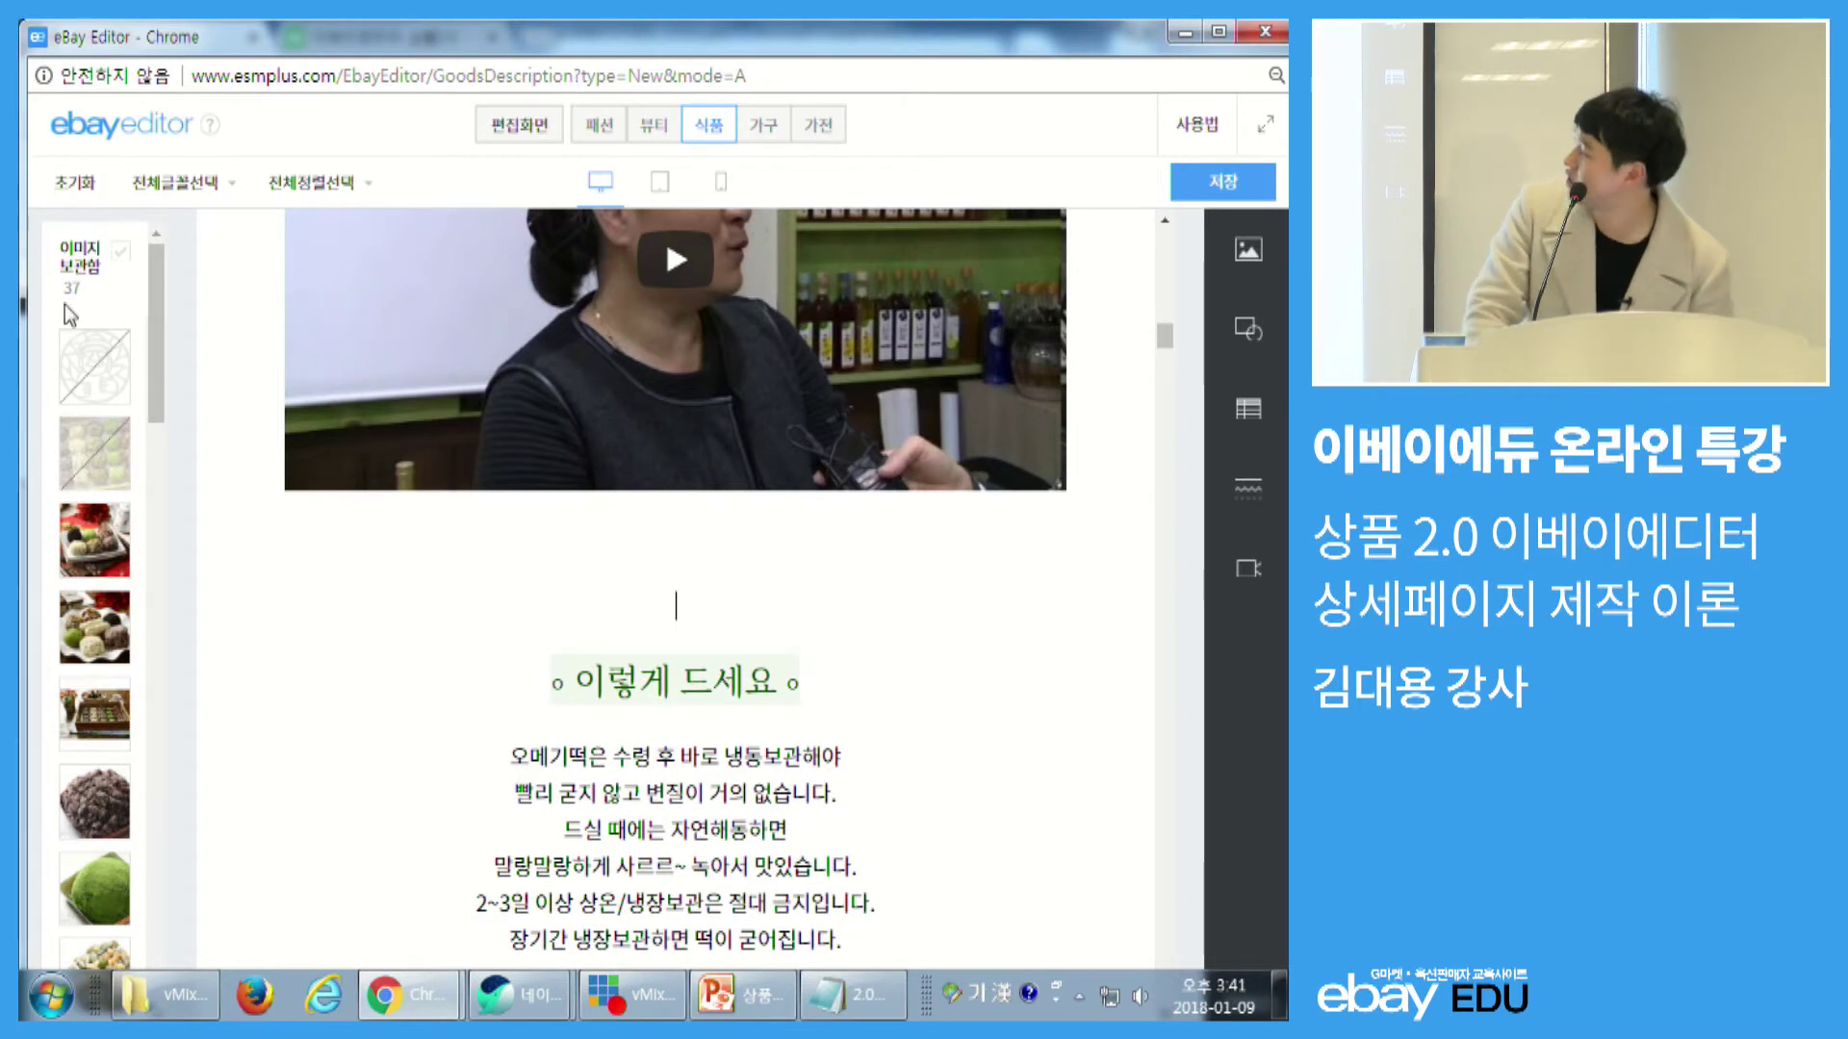
pyautogui.press('Return')
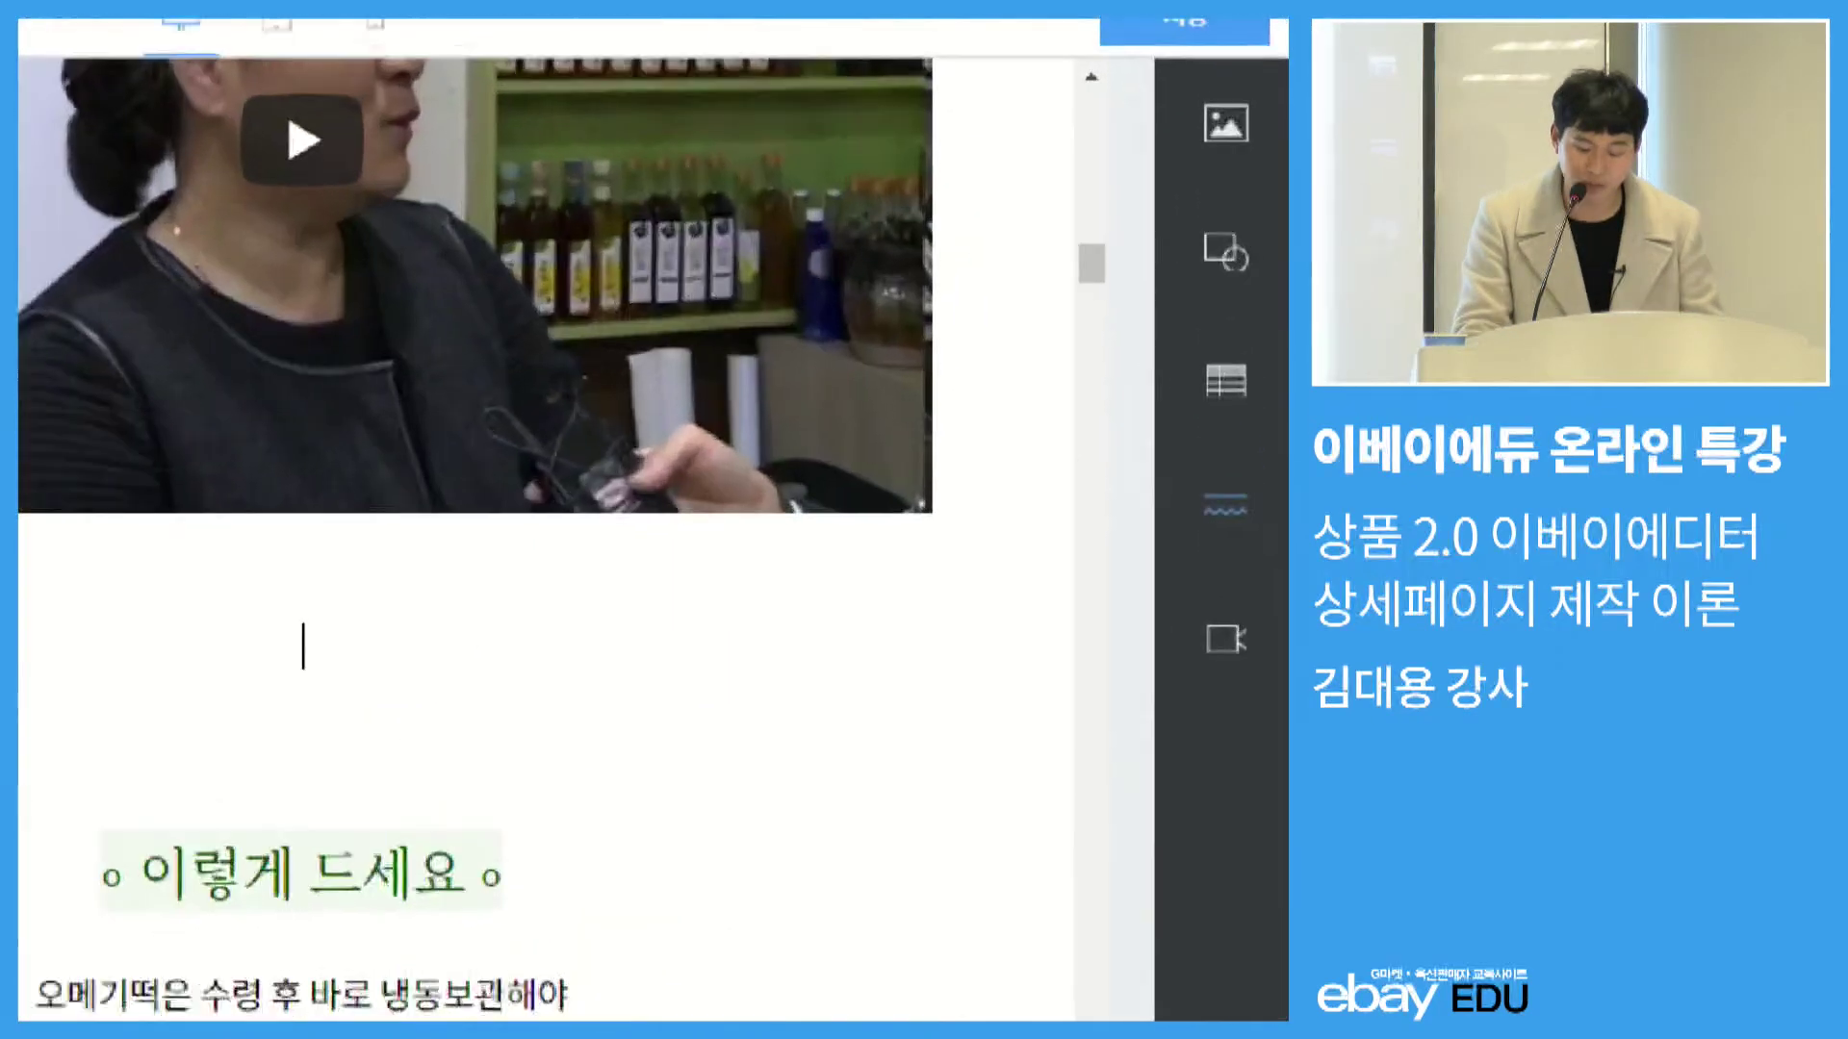
# - Insert a dotted divider line on the blank line between the video and the "이렇게 드세요" heading
pyautogui.moveTo(1231, 455); pyautogui.dragTo(1278, 532)
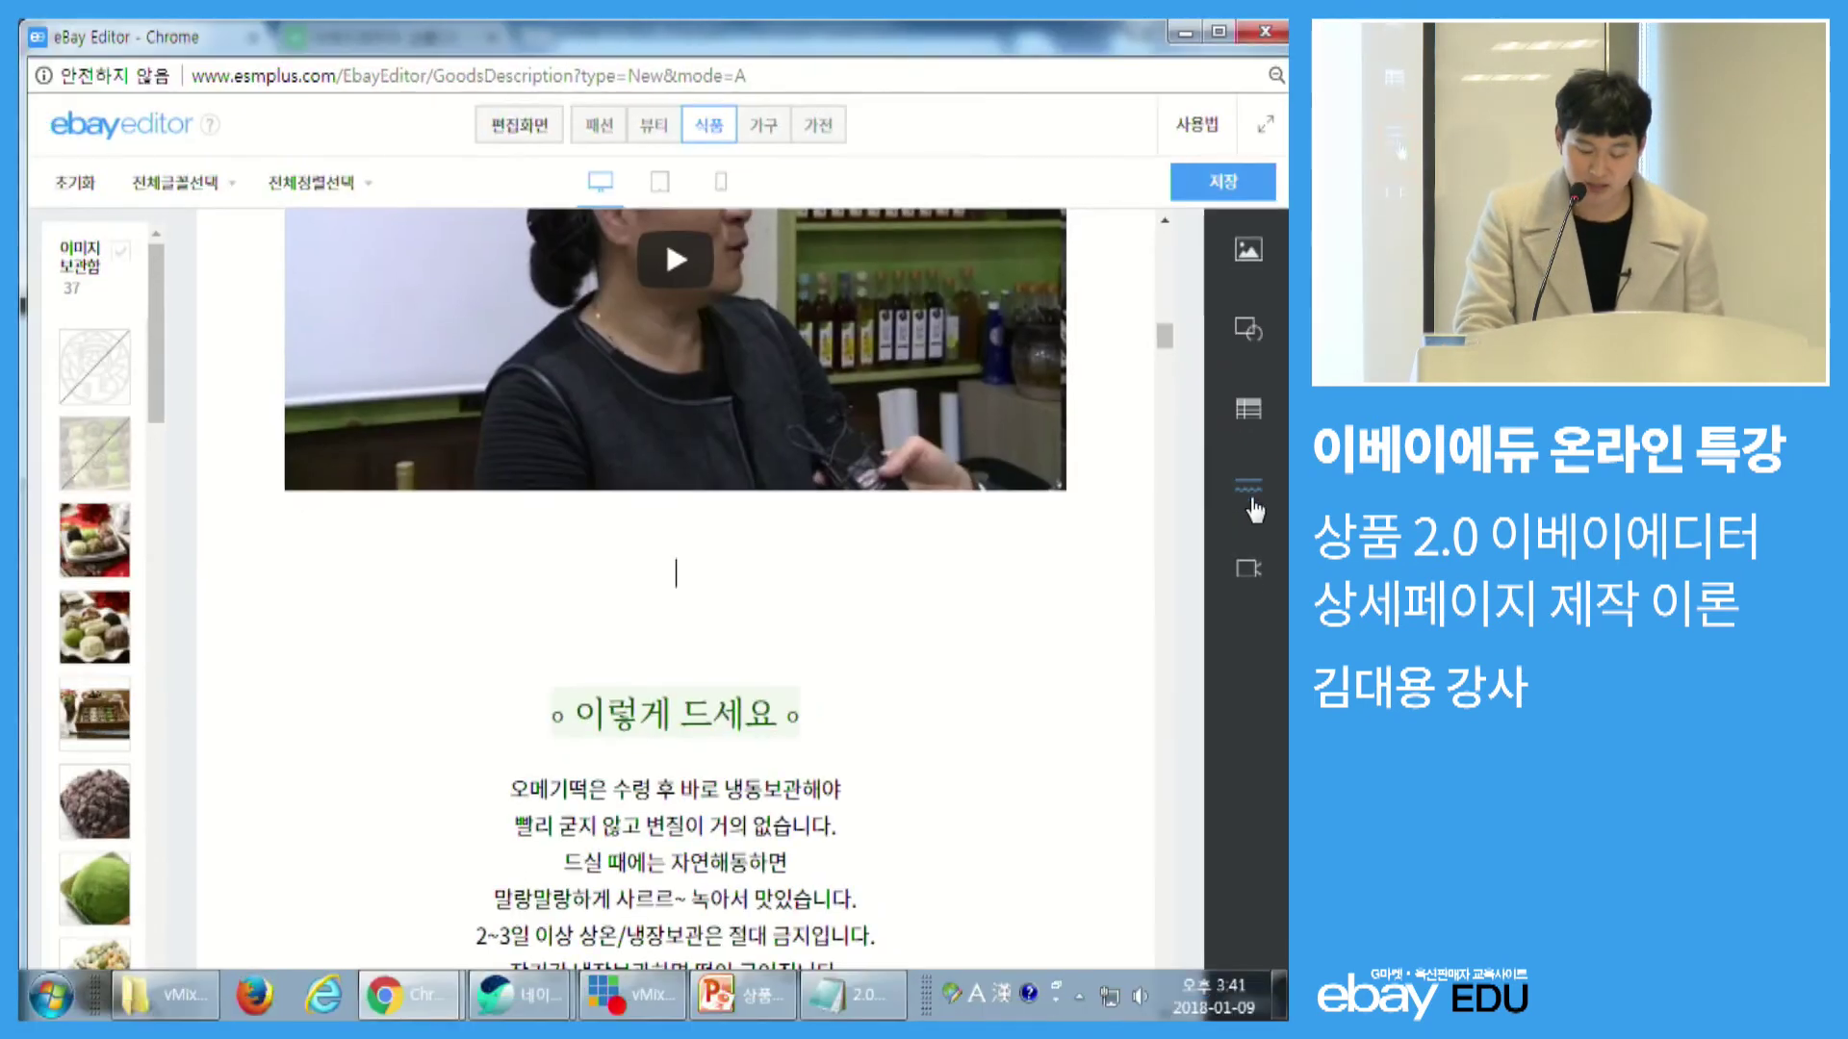
pyautogui.click(1209, 502)
pyautogui.moveTo(782, 190); pyautogui.dragTo(599, 191)
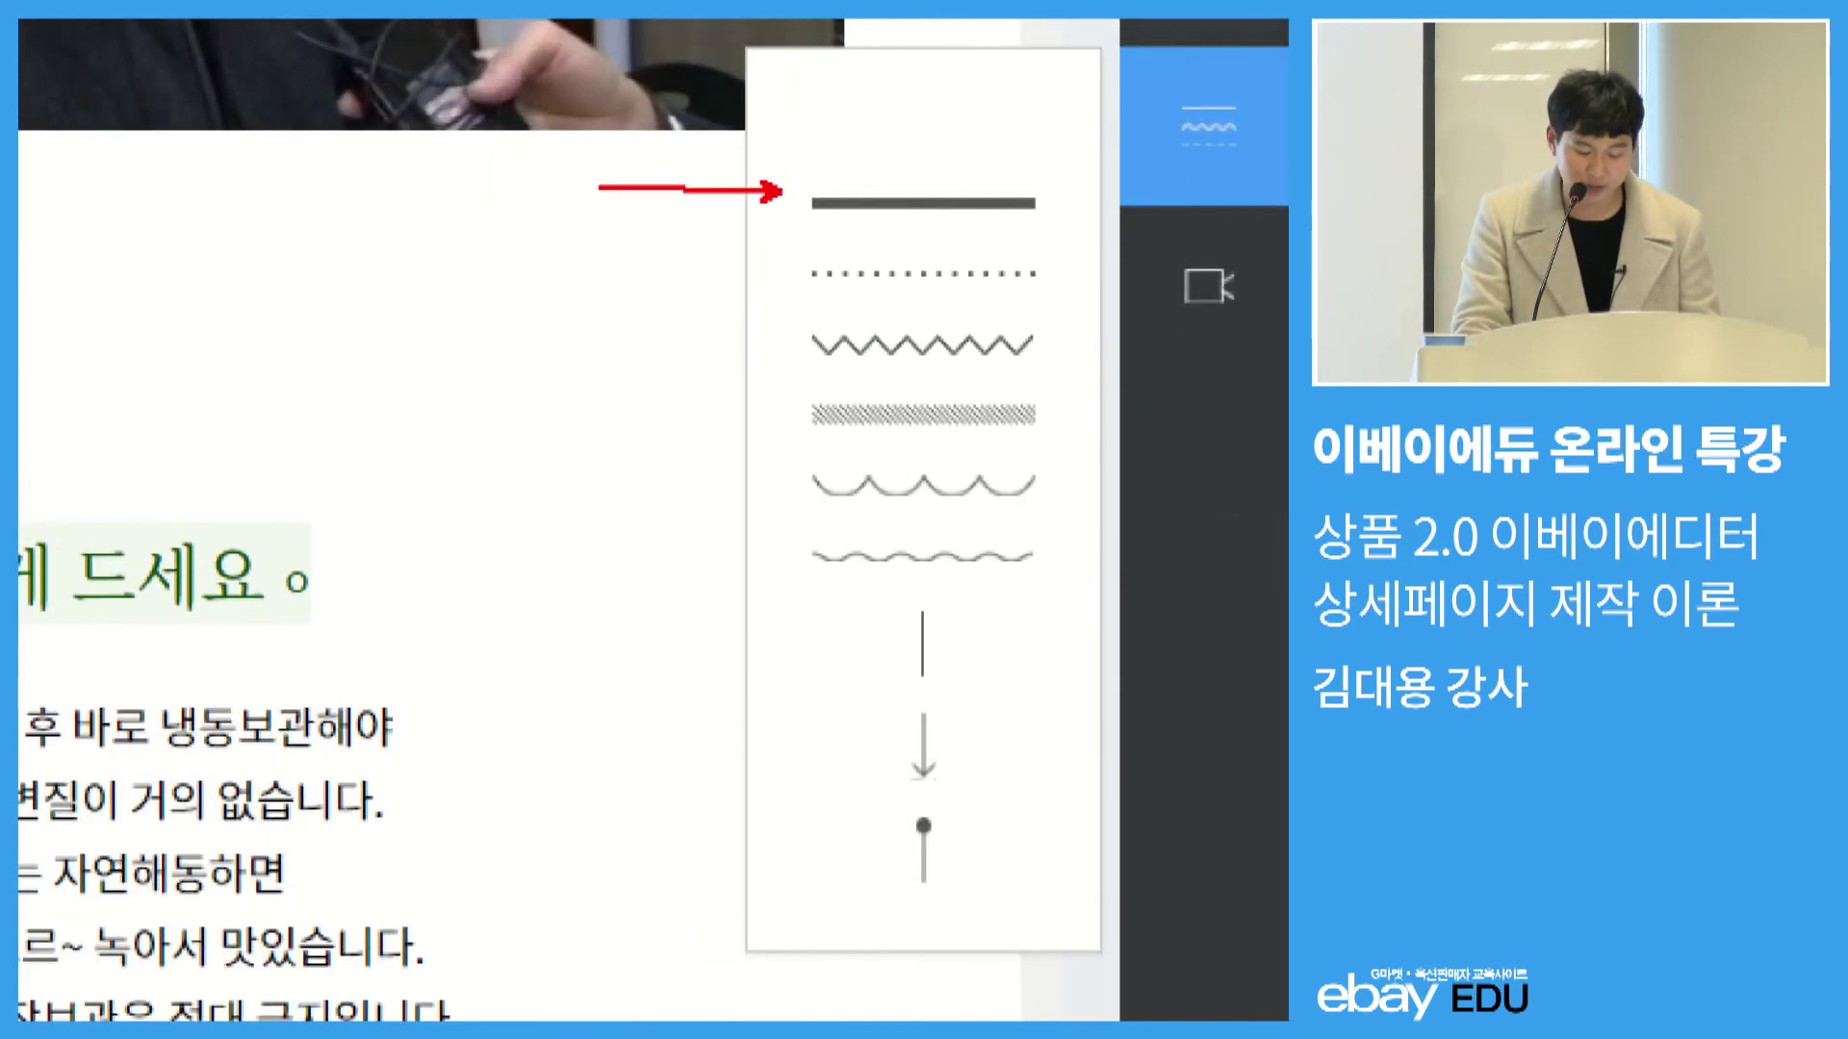
pyautogui.moveTo(740, 564); pyautogui.dragTo(603, 566)
pyautogui.moveTo(781, 857); pyautogui.dragTo(558, 877)
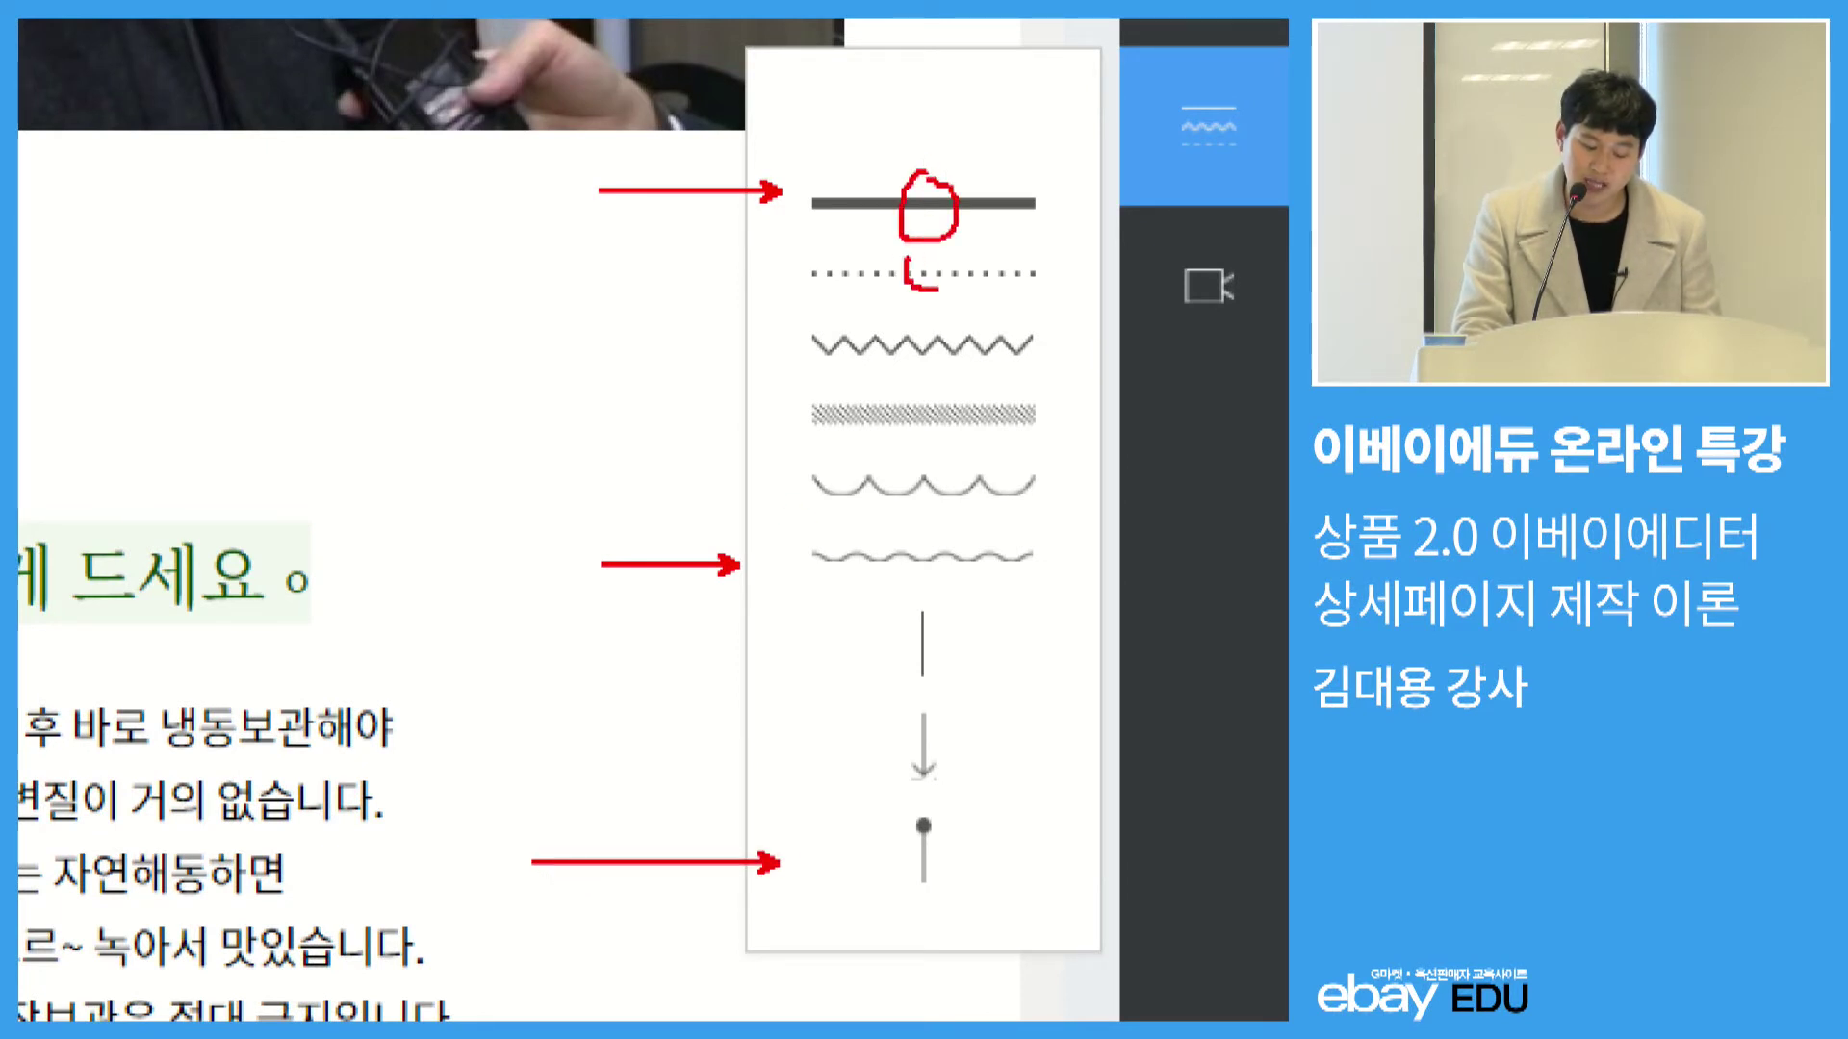
pyautogui.press('Escape')
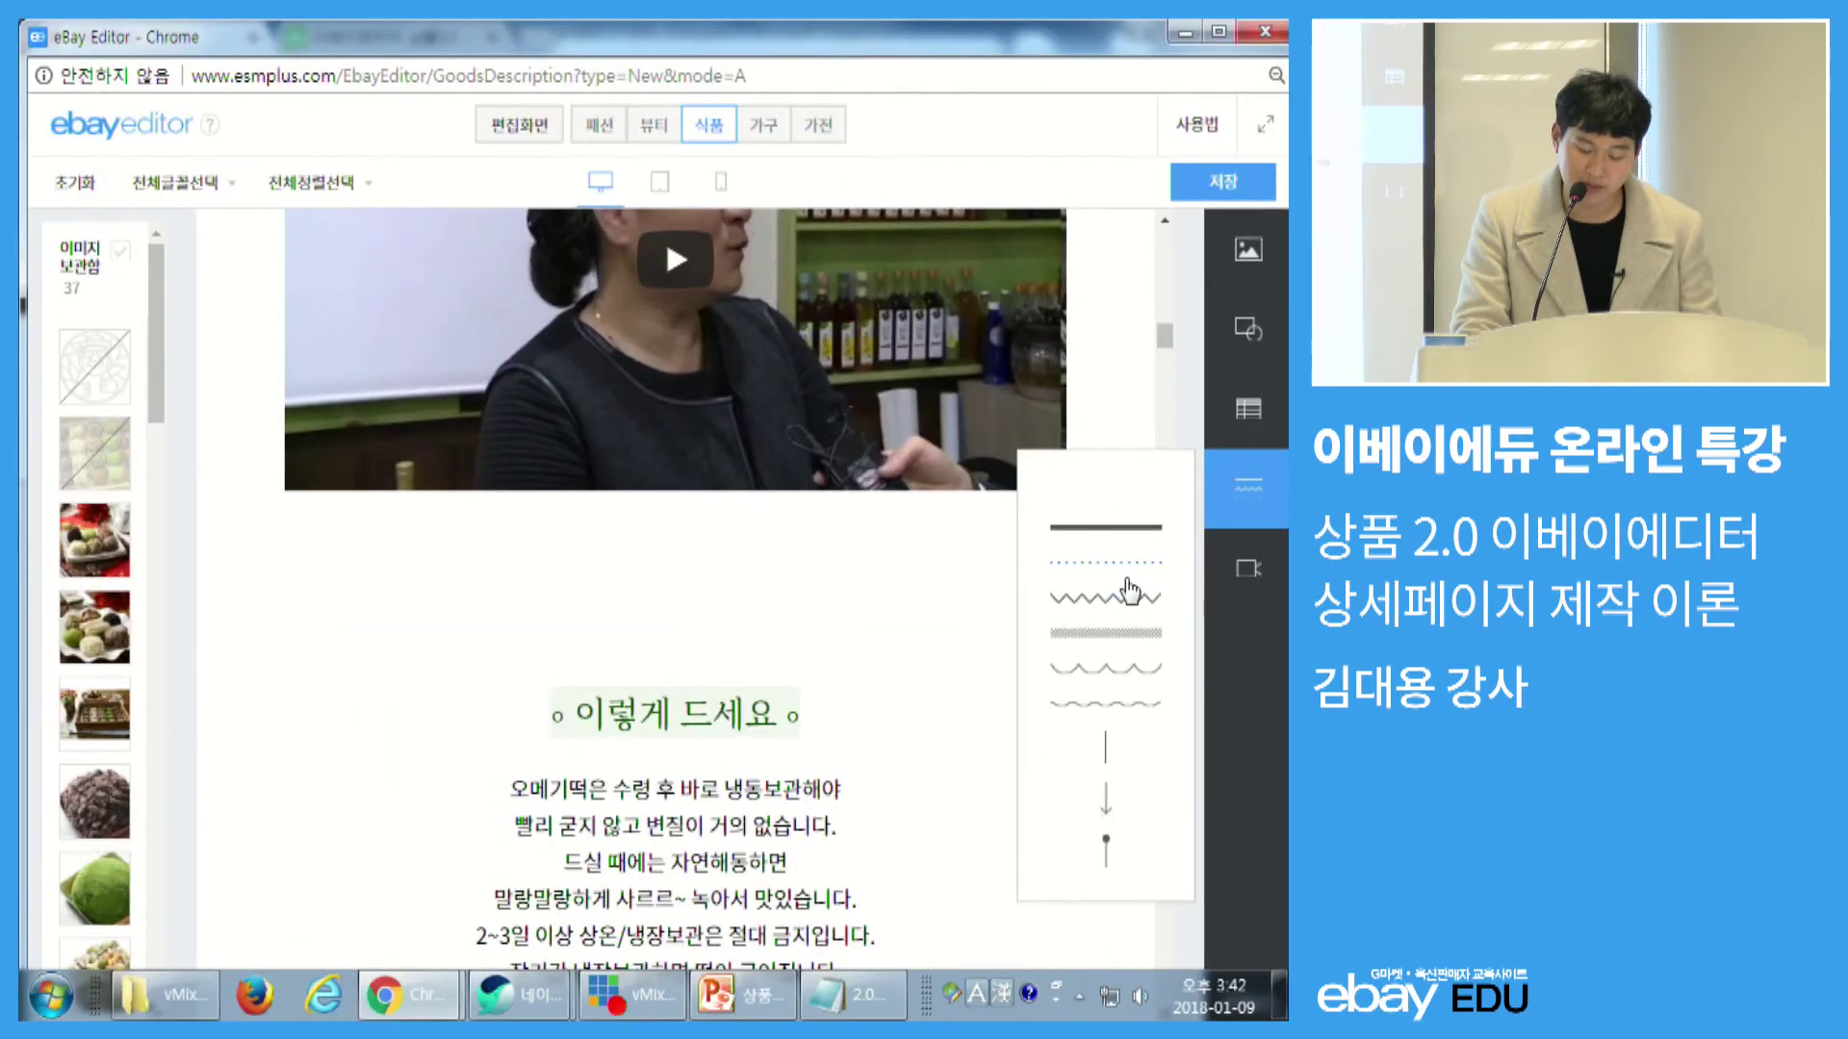
pyautogui.click(1124, 568)
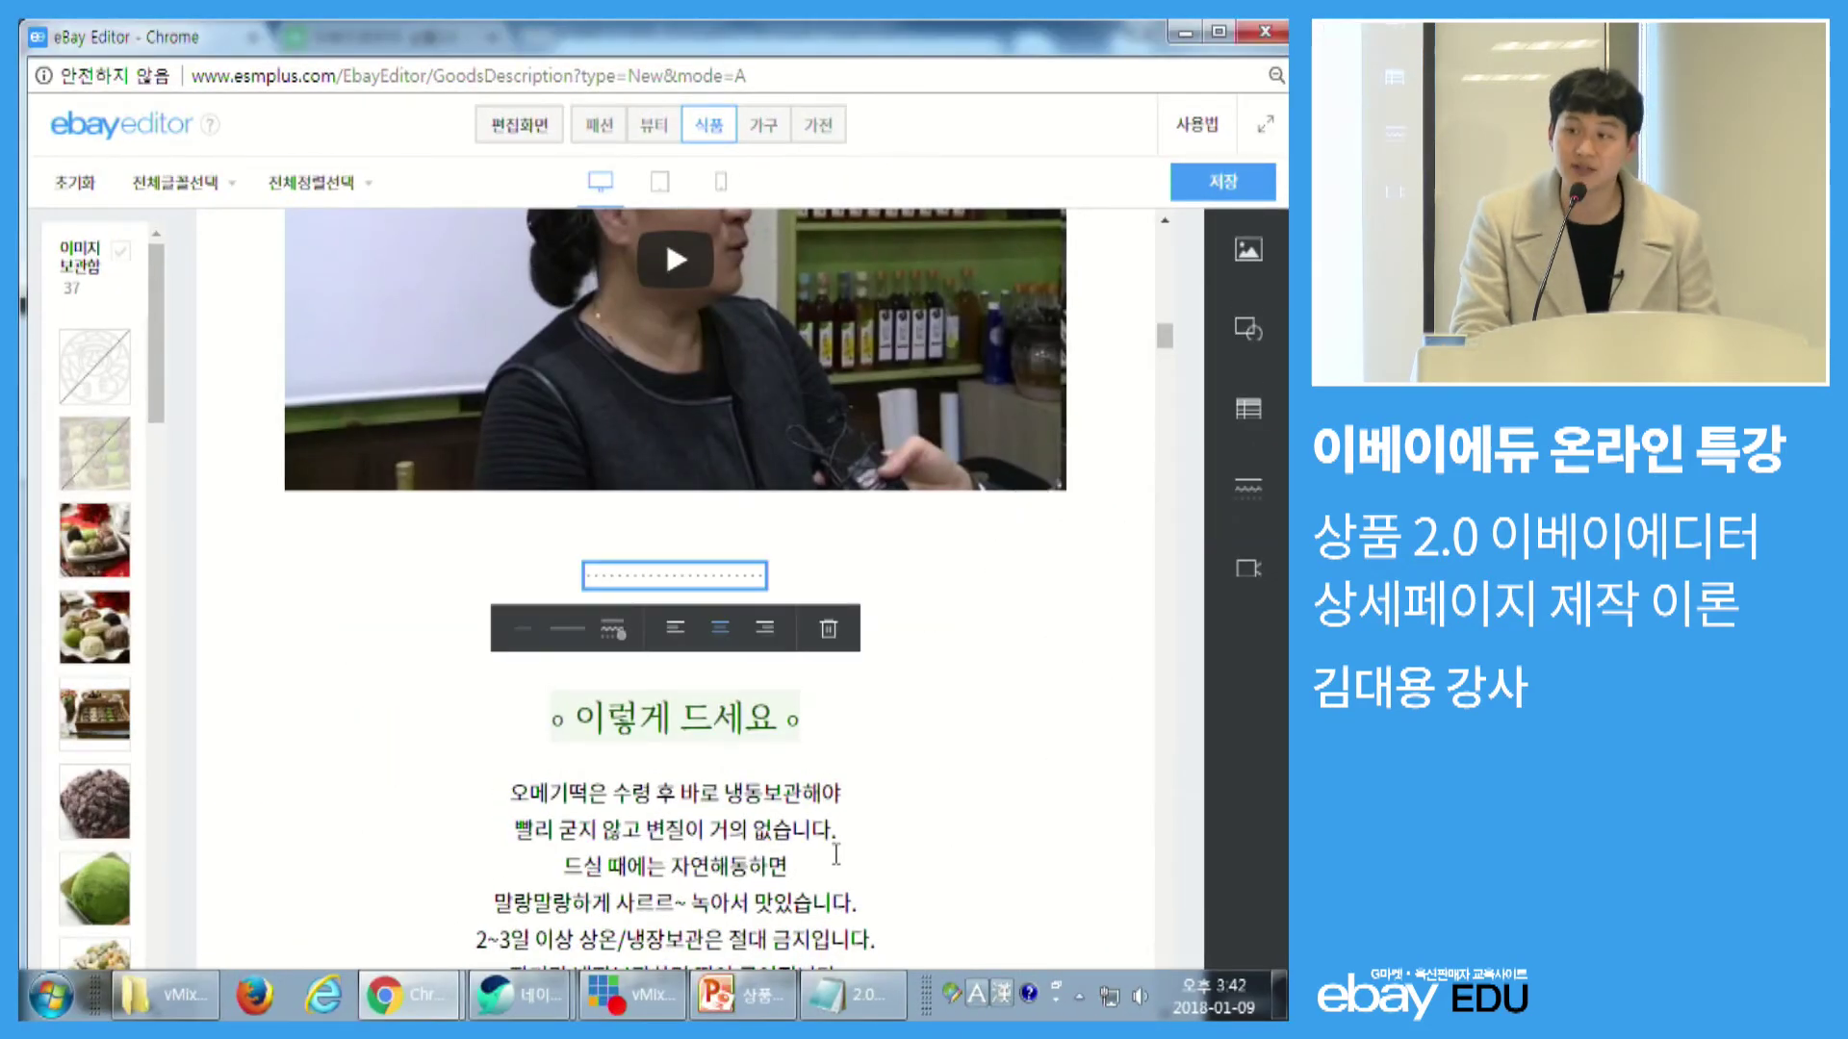
pyautogui.scroll(-1, 836, 854)
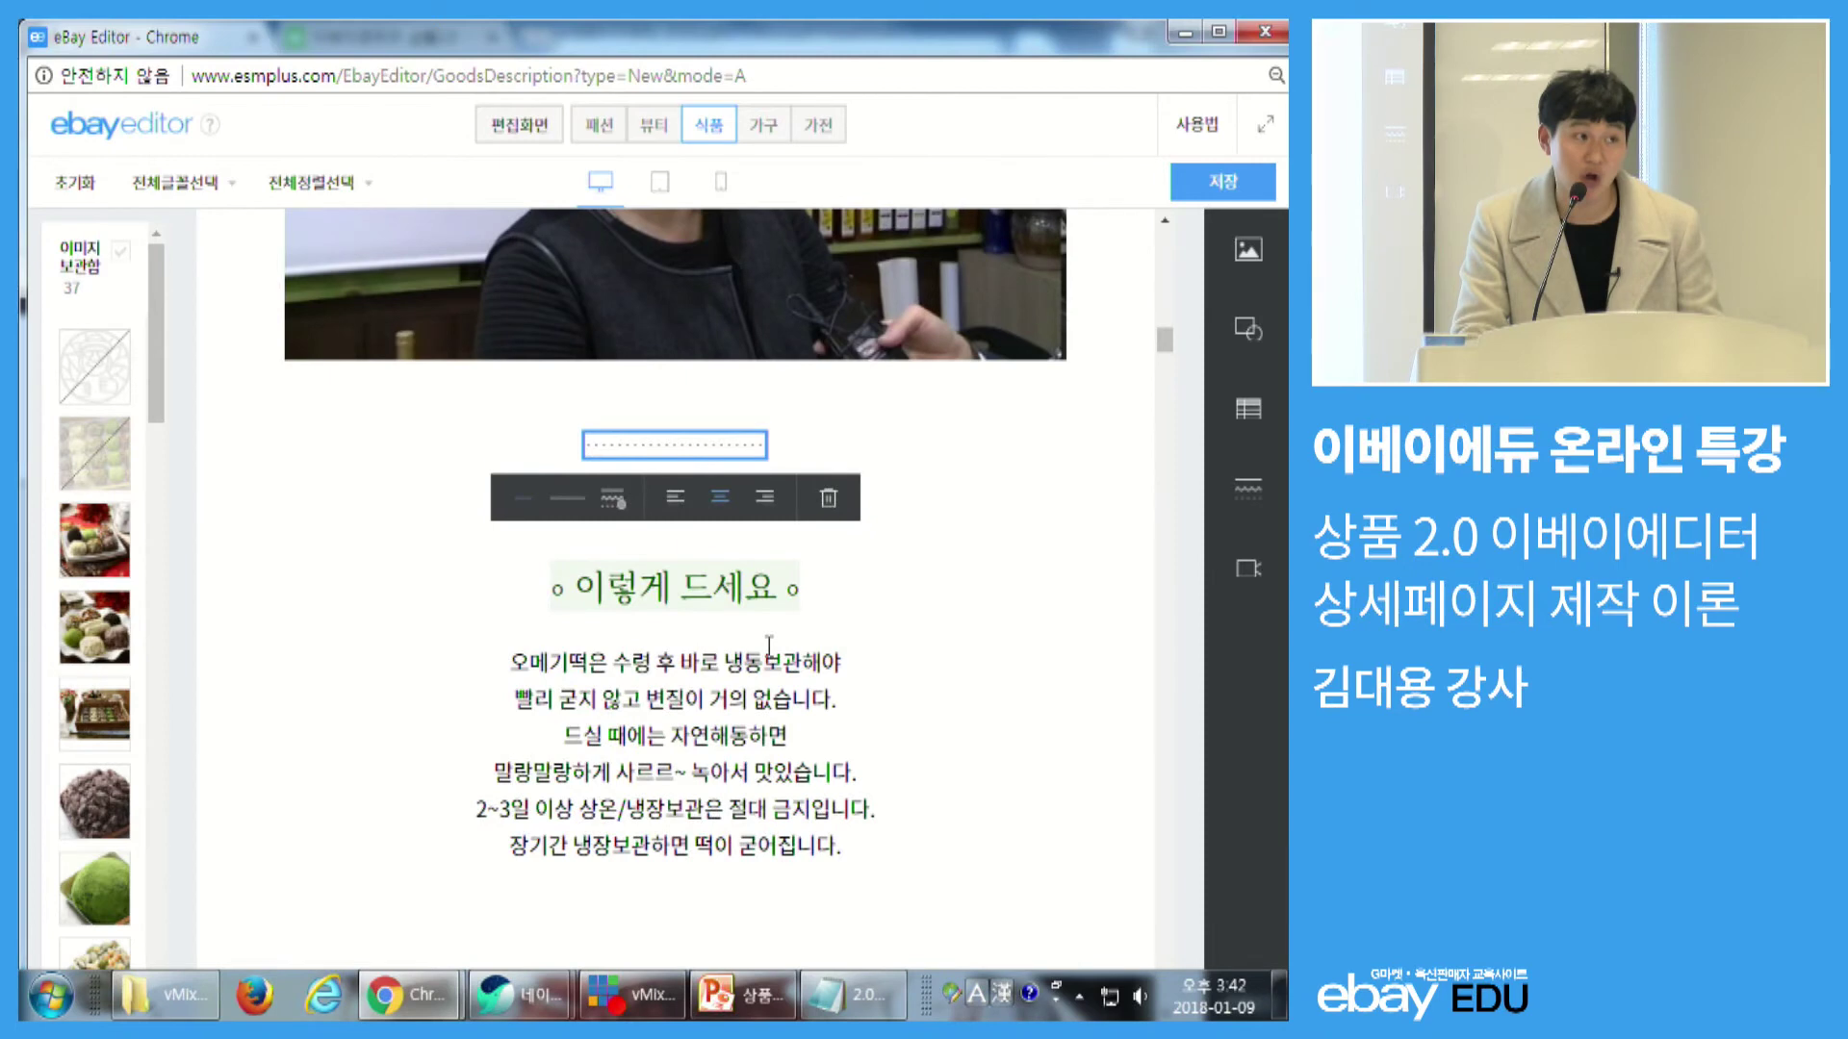
# - Extend the dotted divider below the video to the full width of the content
pyautogui.hotkey('ctrl', '1')
pyautogui.moveTo(469, 258)
pyautogui.mouseDown()
pyautogui.moveTo(572, 377)
pyautogui.moveTo(671, 687)
pyautogui.mouseUp()
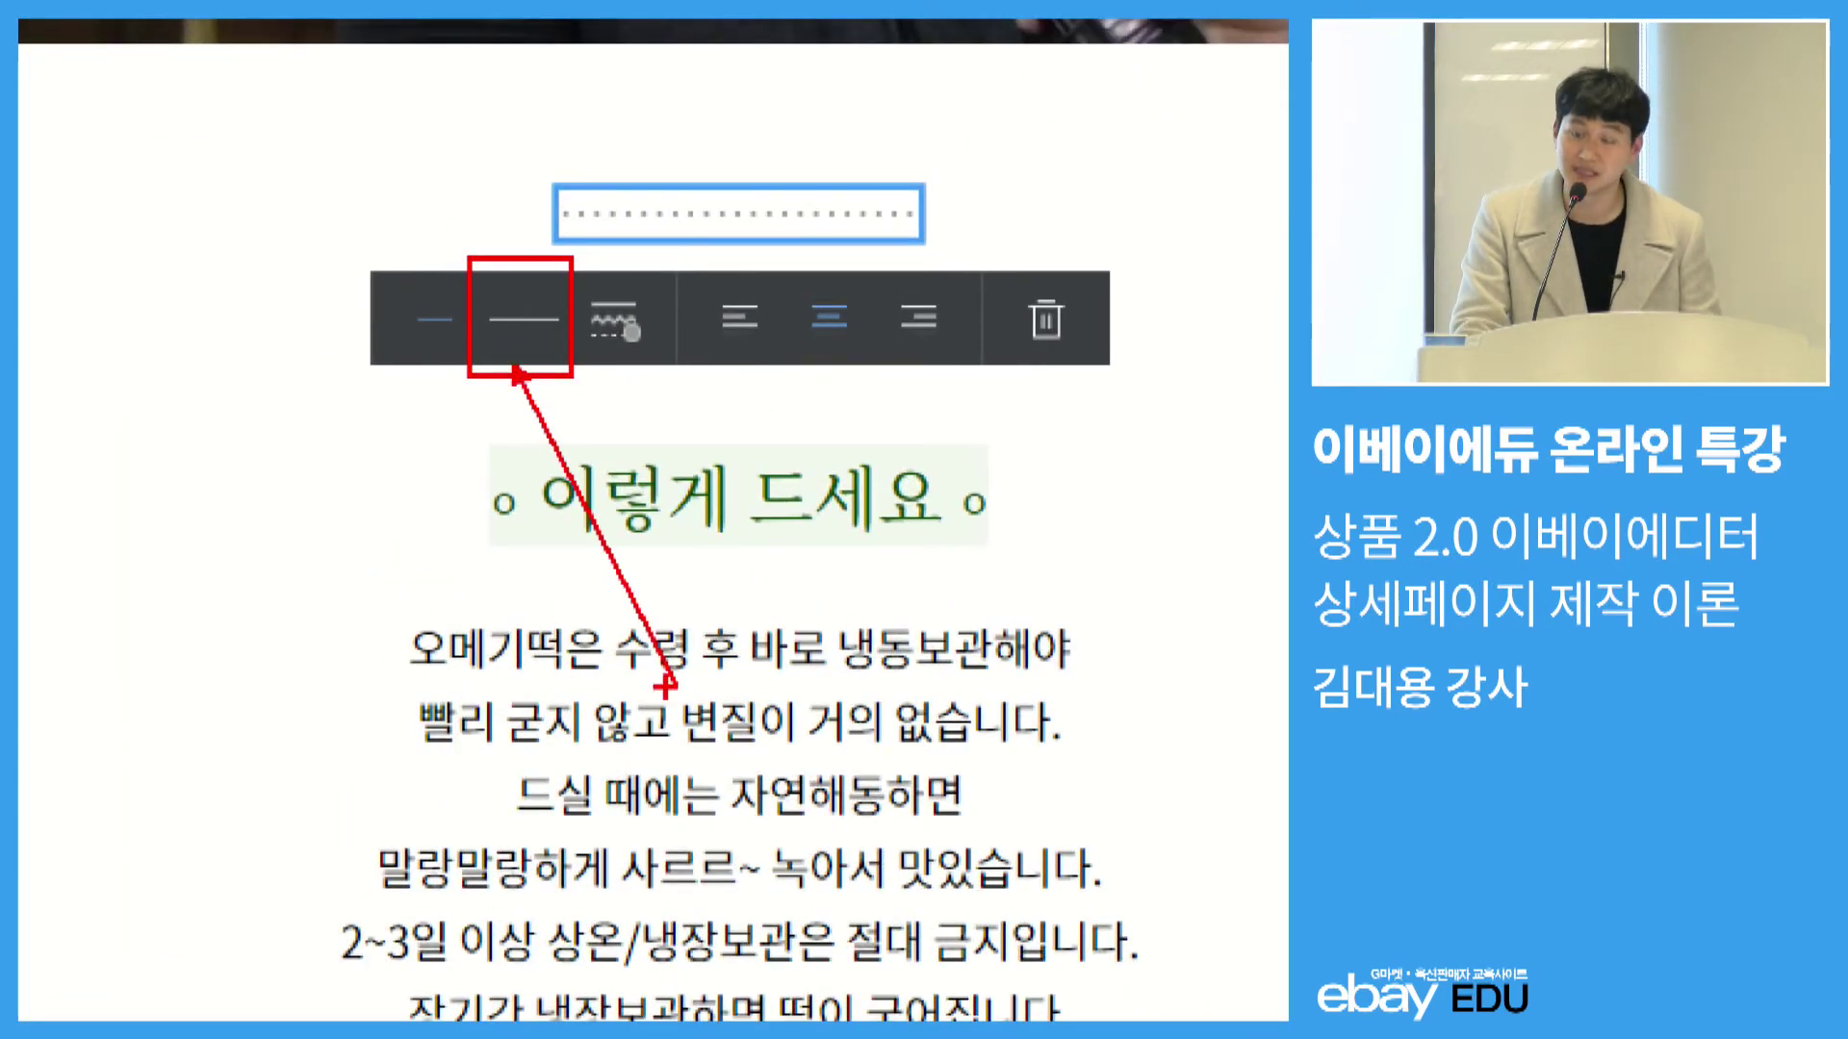
pyautogui.press('Escape')
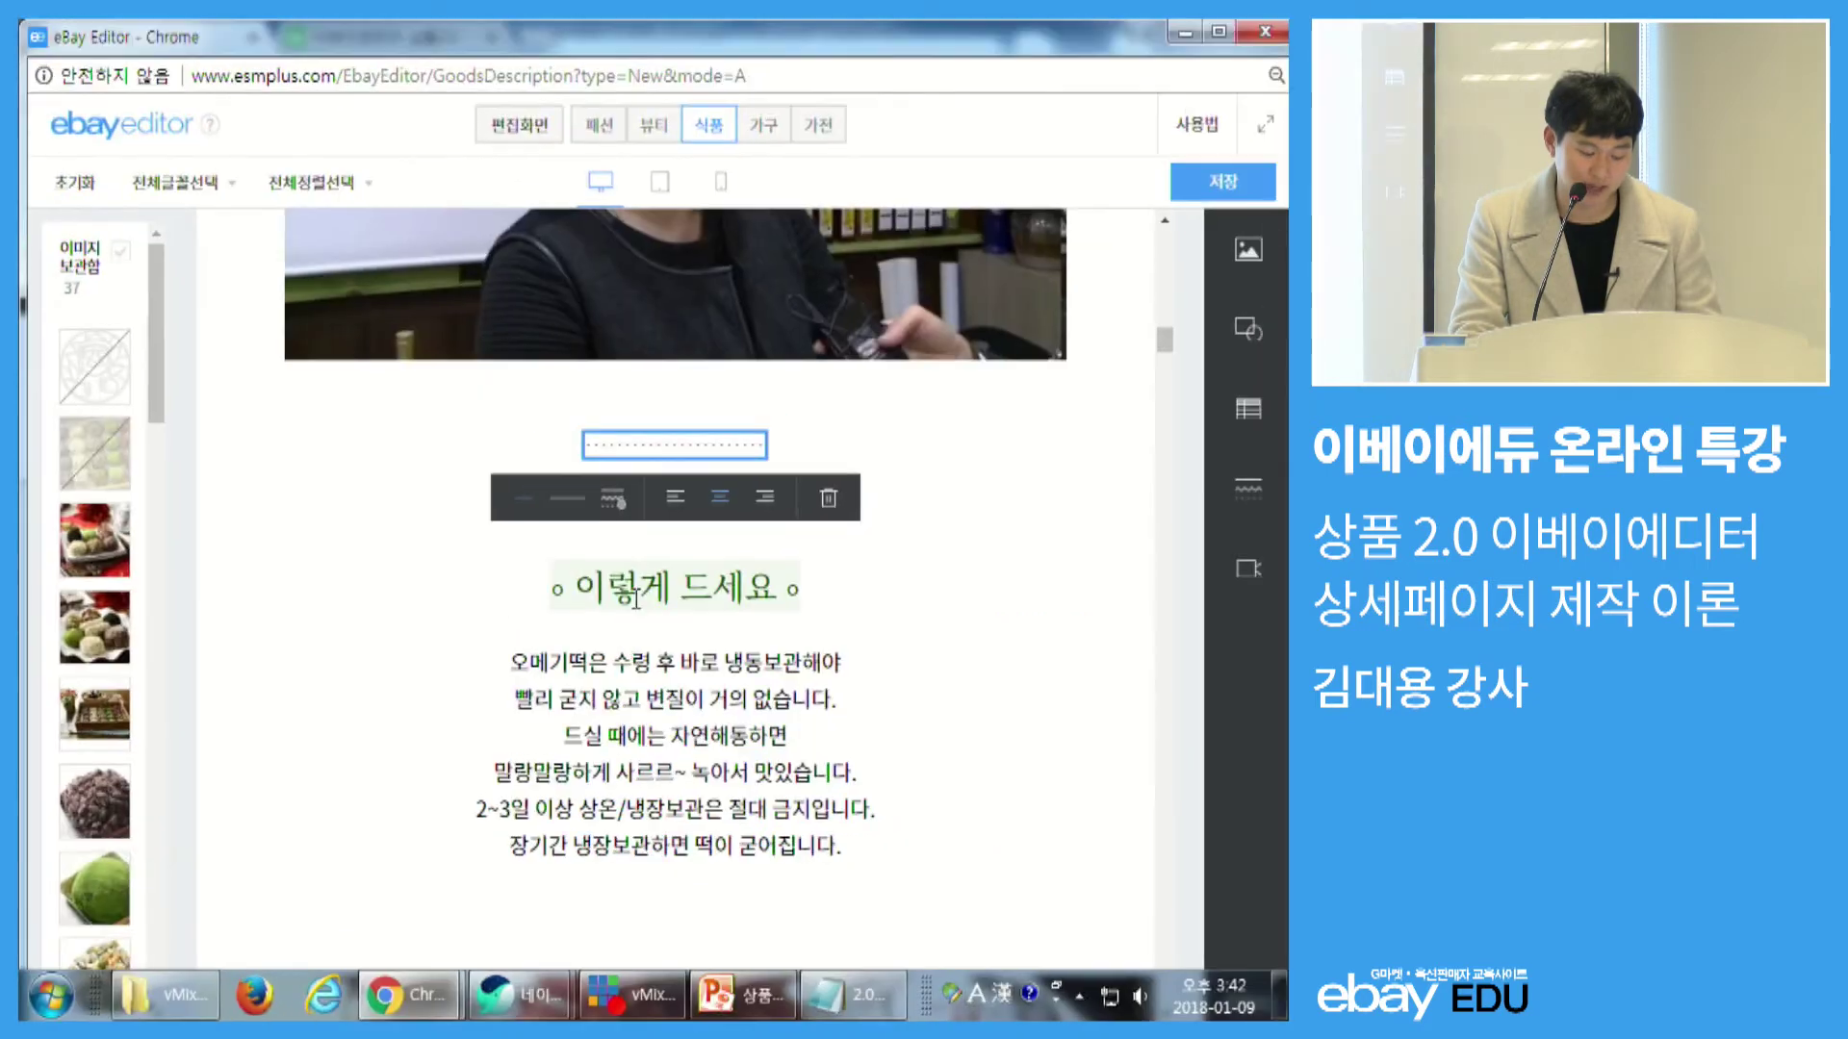
pyautogui.click(568, 498)
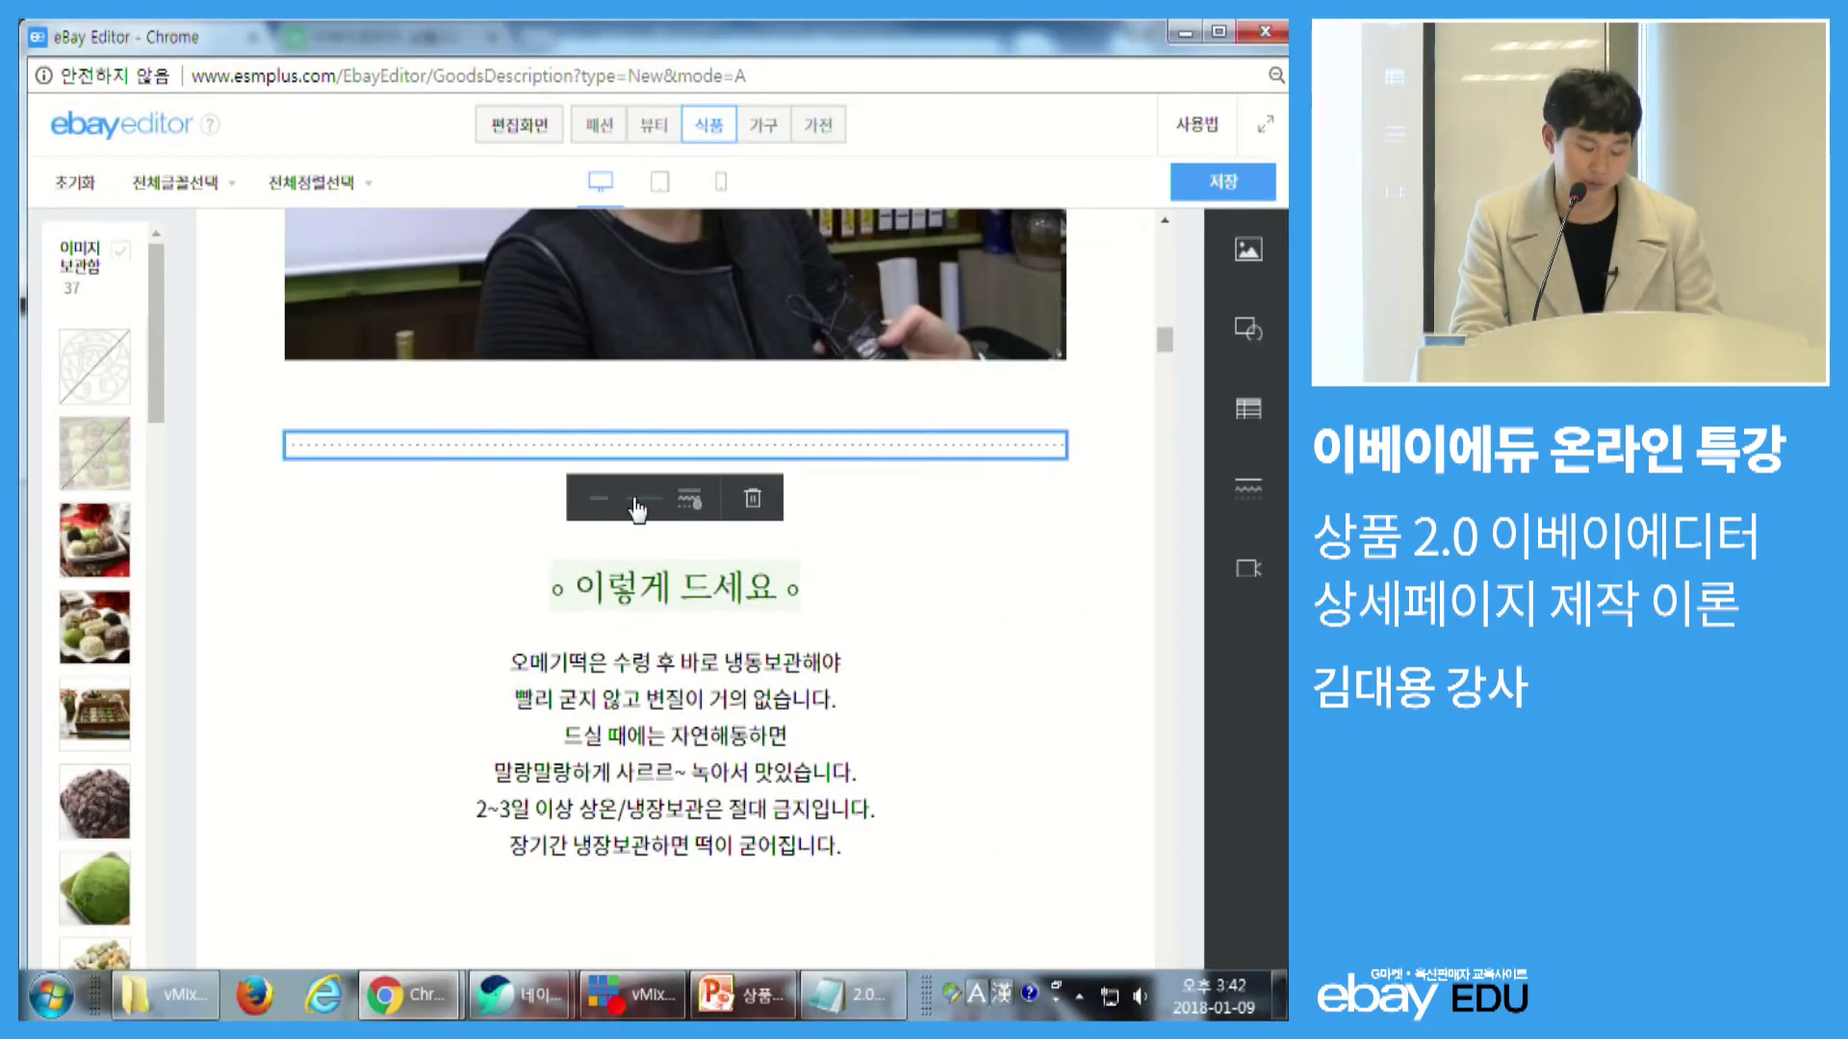
# - Recolour the dotted divider with a blue-grey from the preset colours and deselect it
pyautogui.hotkey('ctrl', '1')
pyautogui.moveTo(584, 461); pyautogui.dragTo(669, 529)
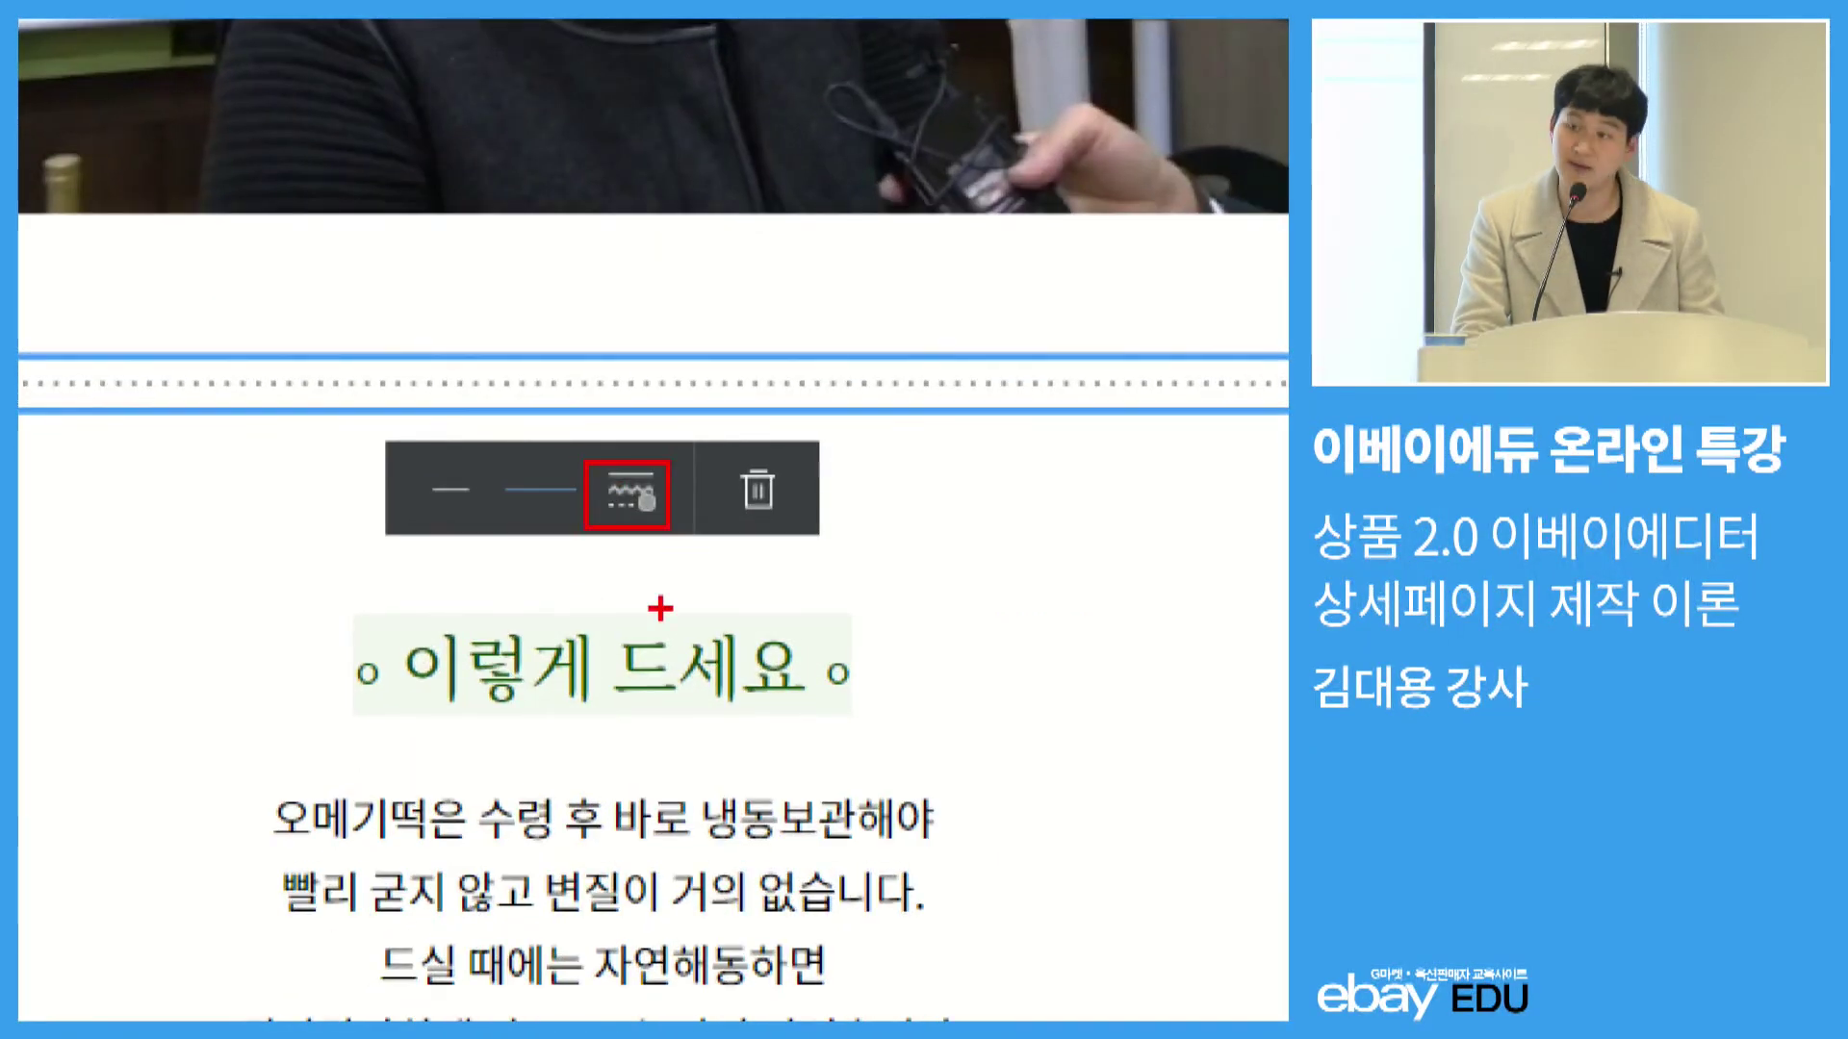
pyautogui.press('Escape')
pyautogui.click(626, 496)
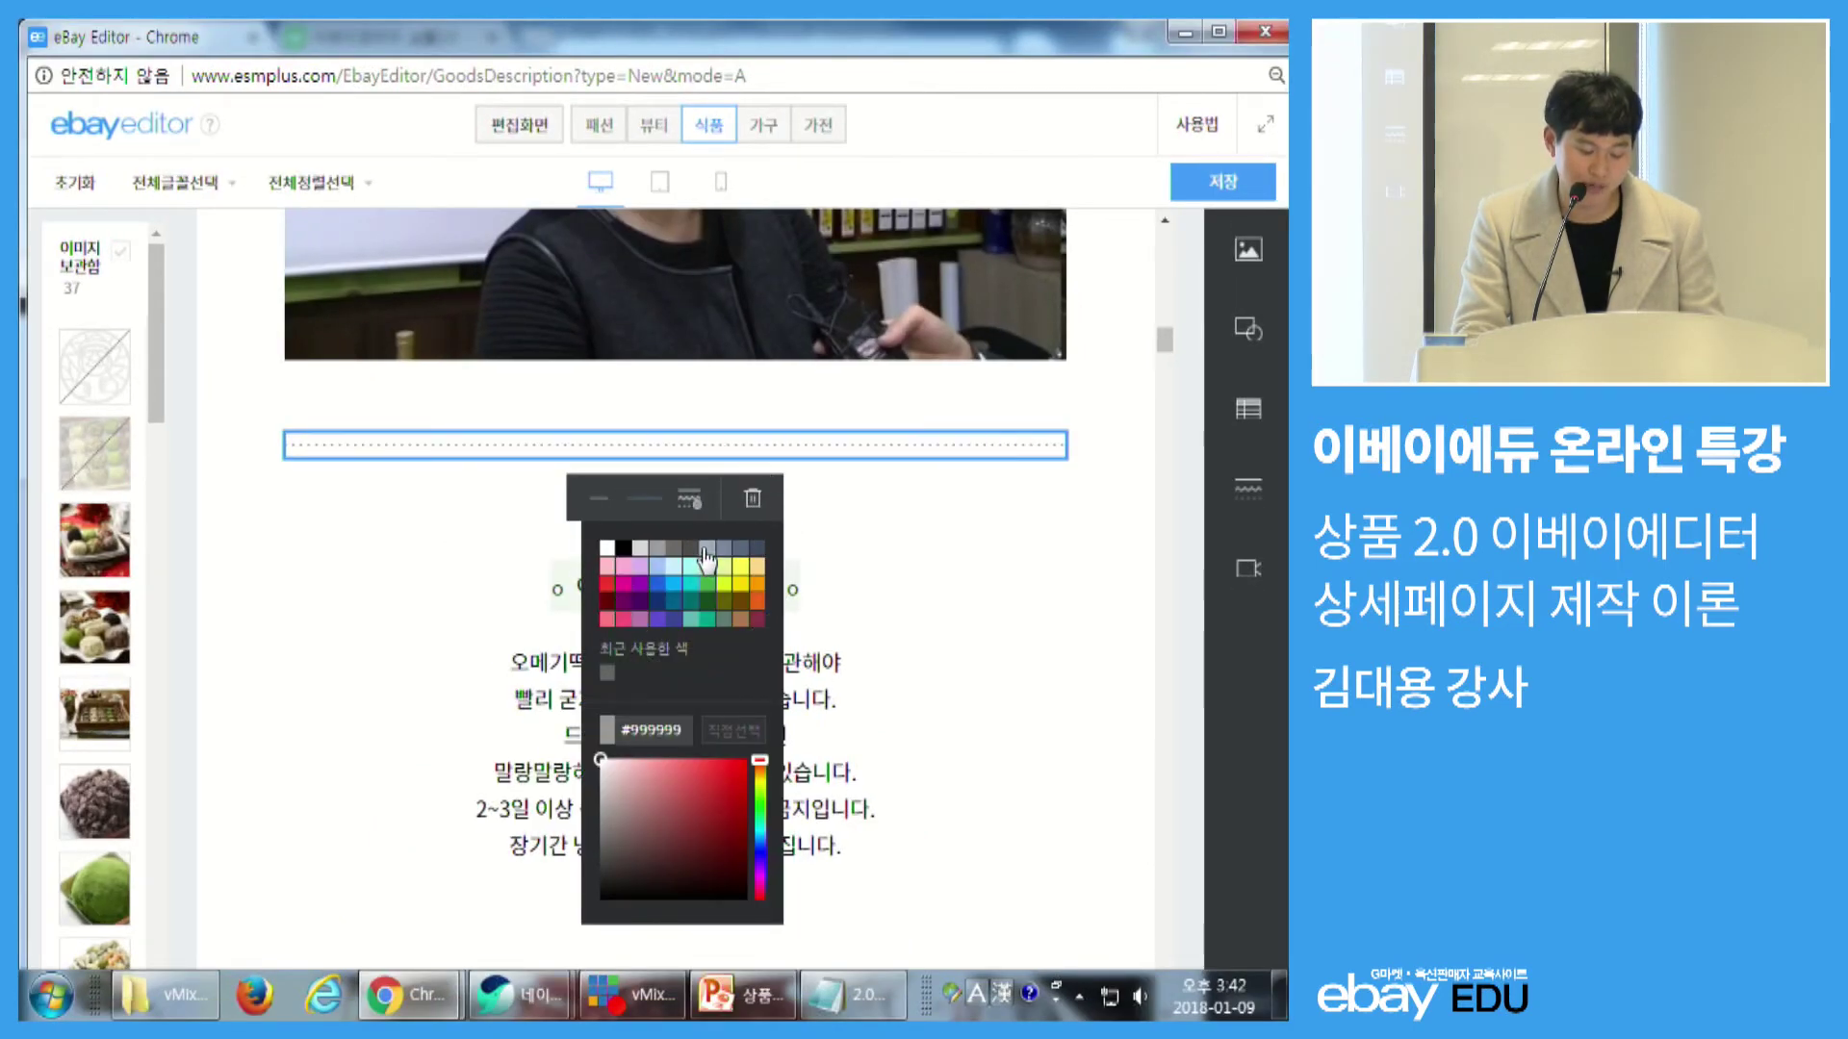
pyautogui.click(706, 548)
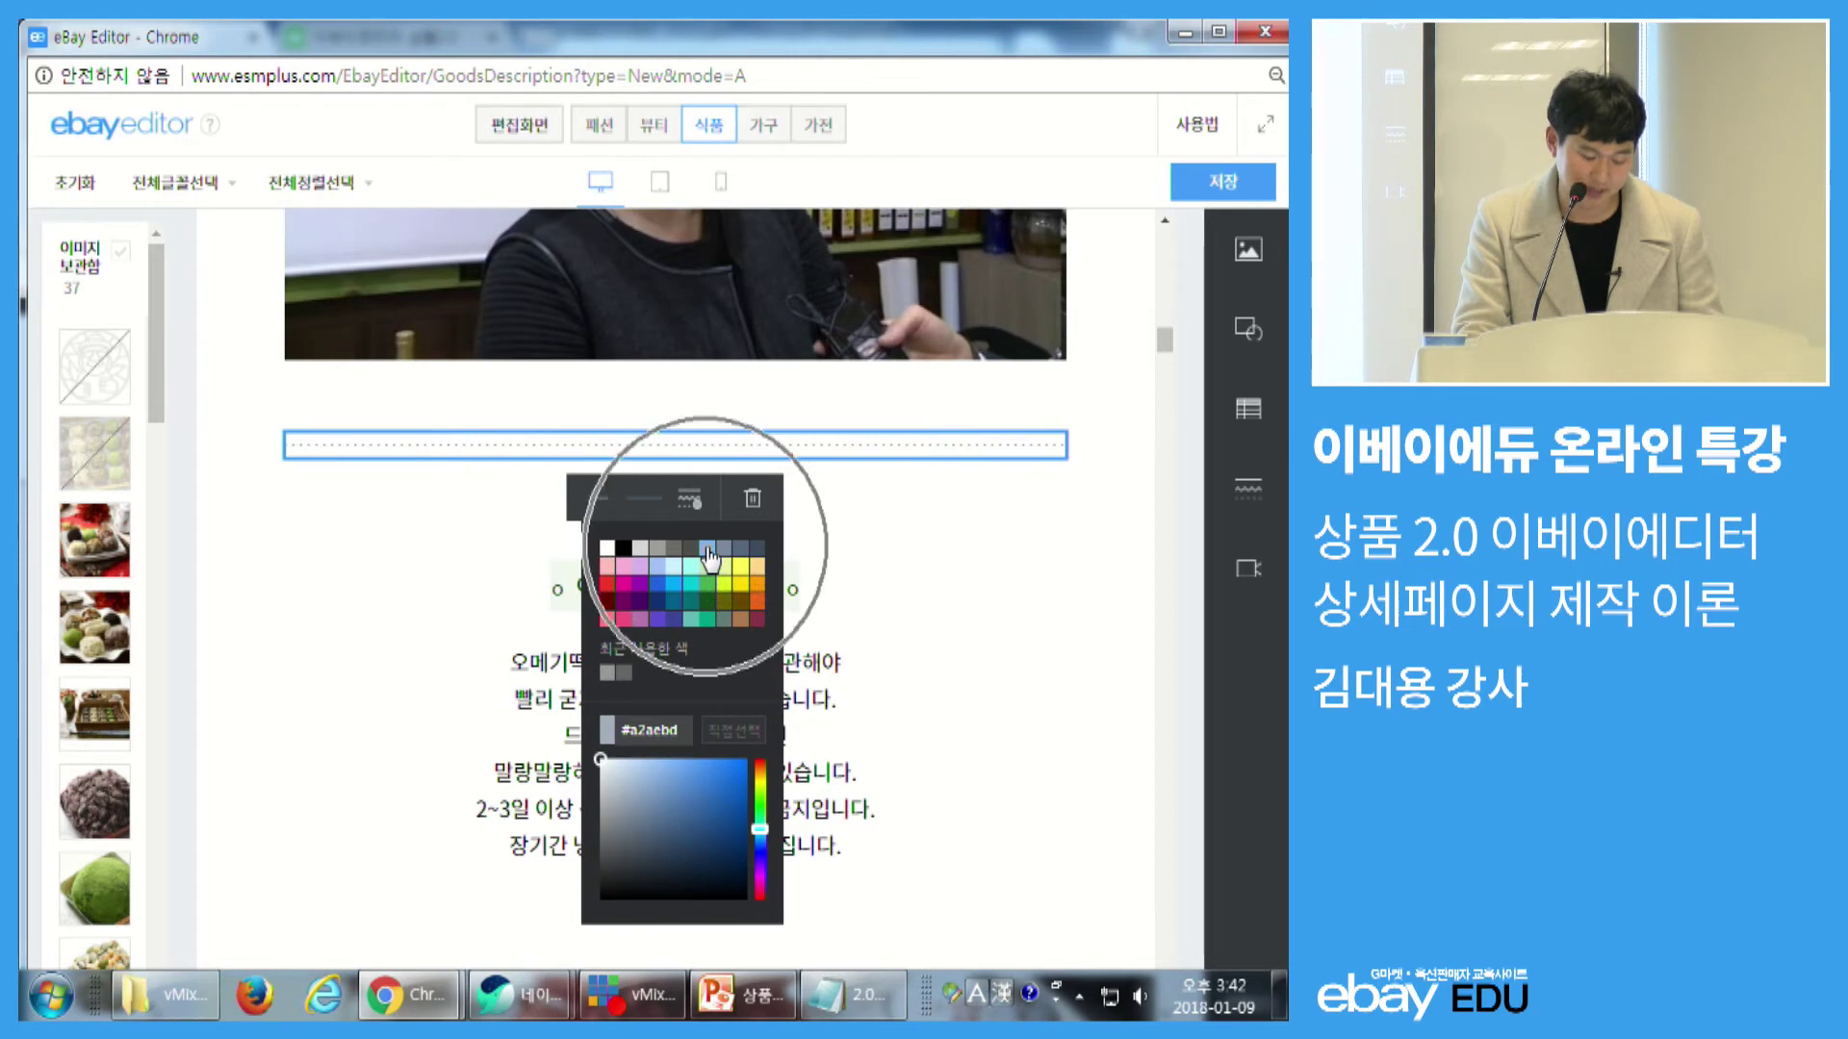
pyautogui.click(726, 556)
pyautogui.click(887, 545)
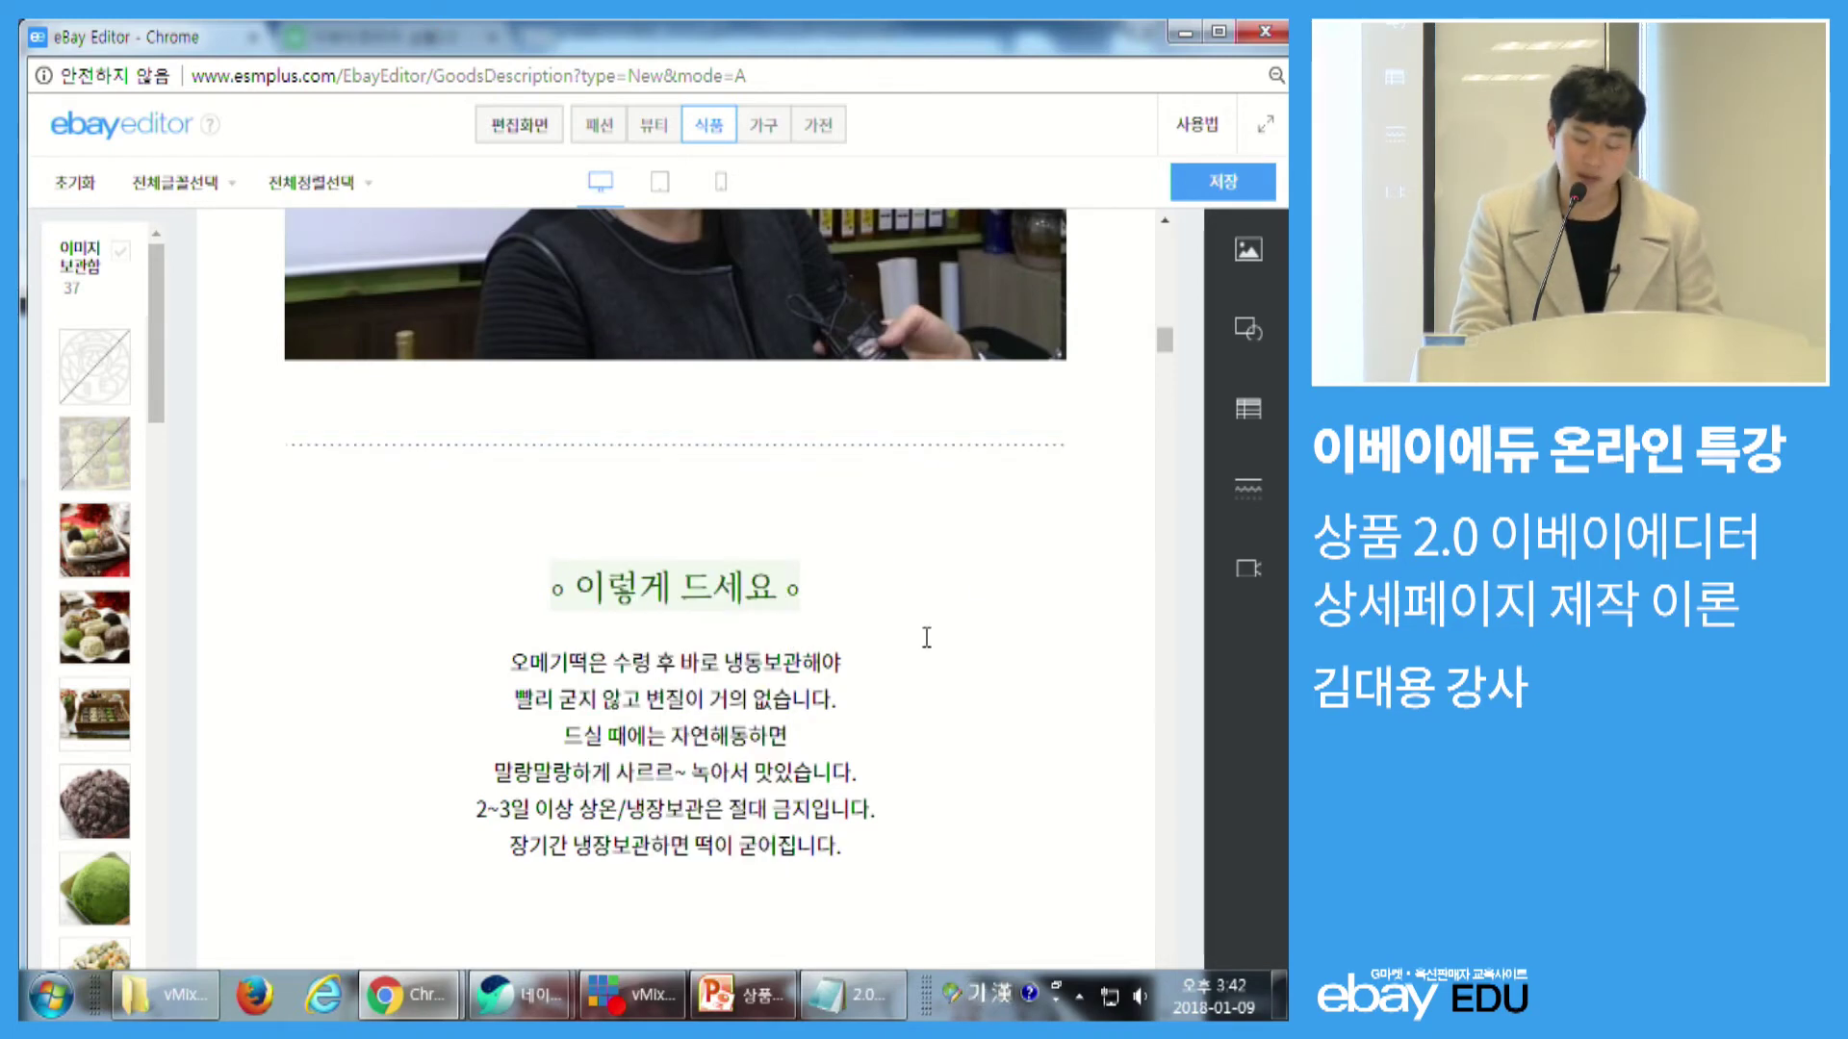
# - Examine the section title bars on the Gmarket mobile product page as a reference, and return to eBay Editor
pyautogui.scroll(-1, 866, 539)
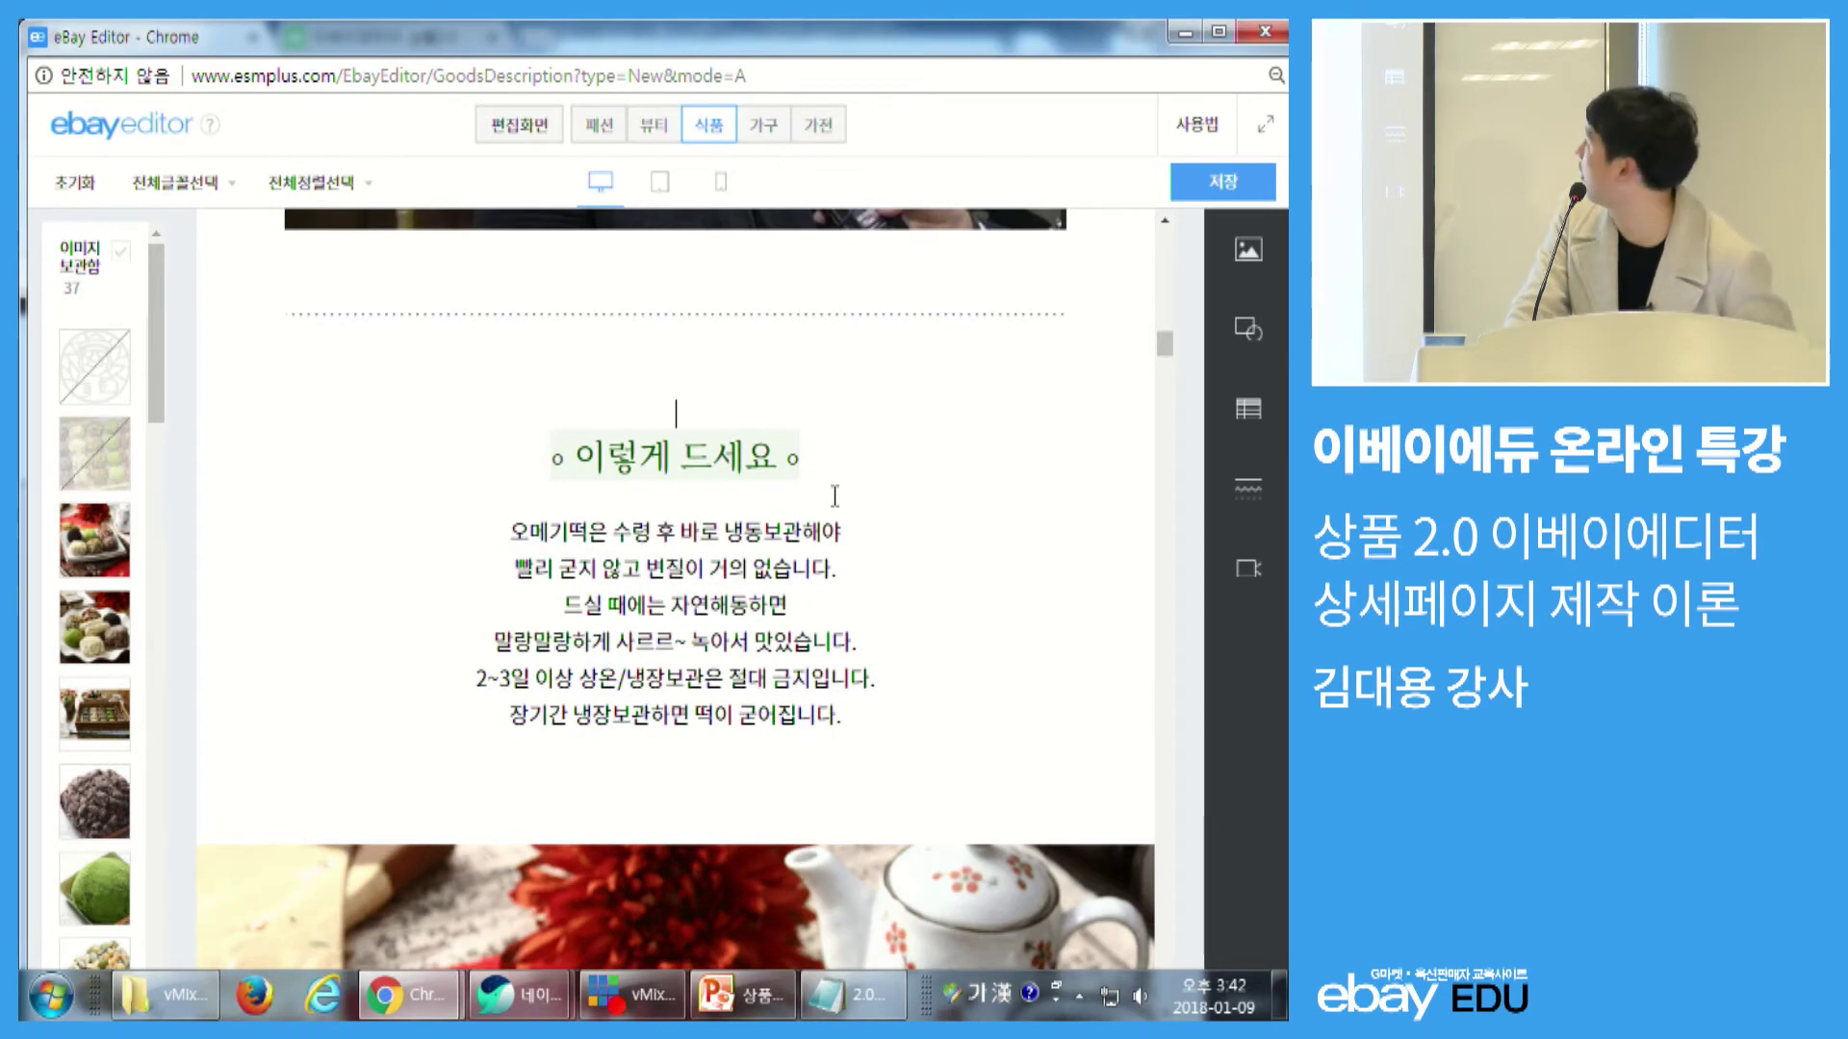
pyautogui.scroll(-1, 840, 406)
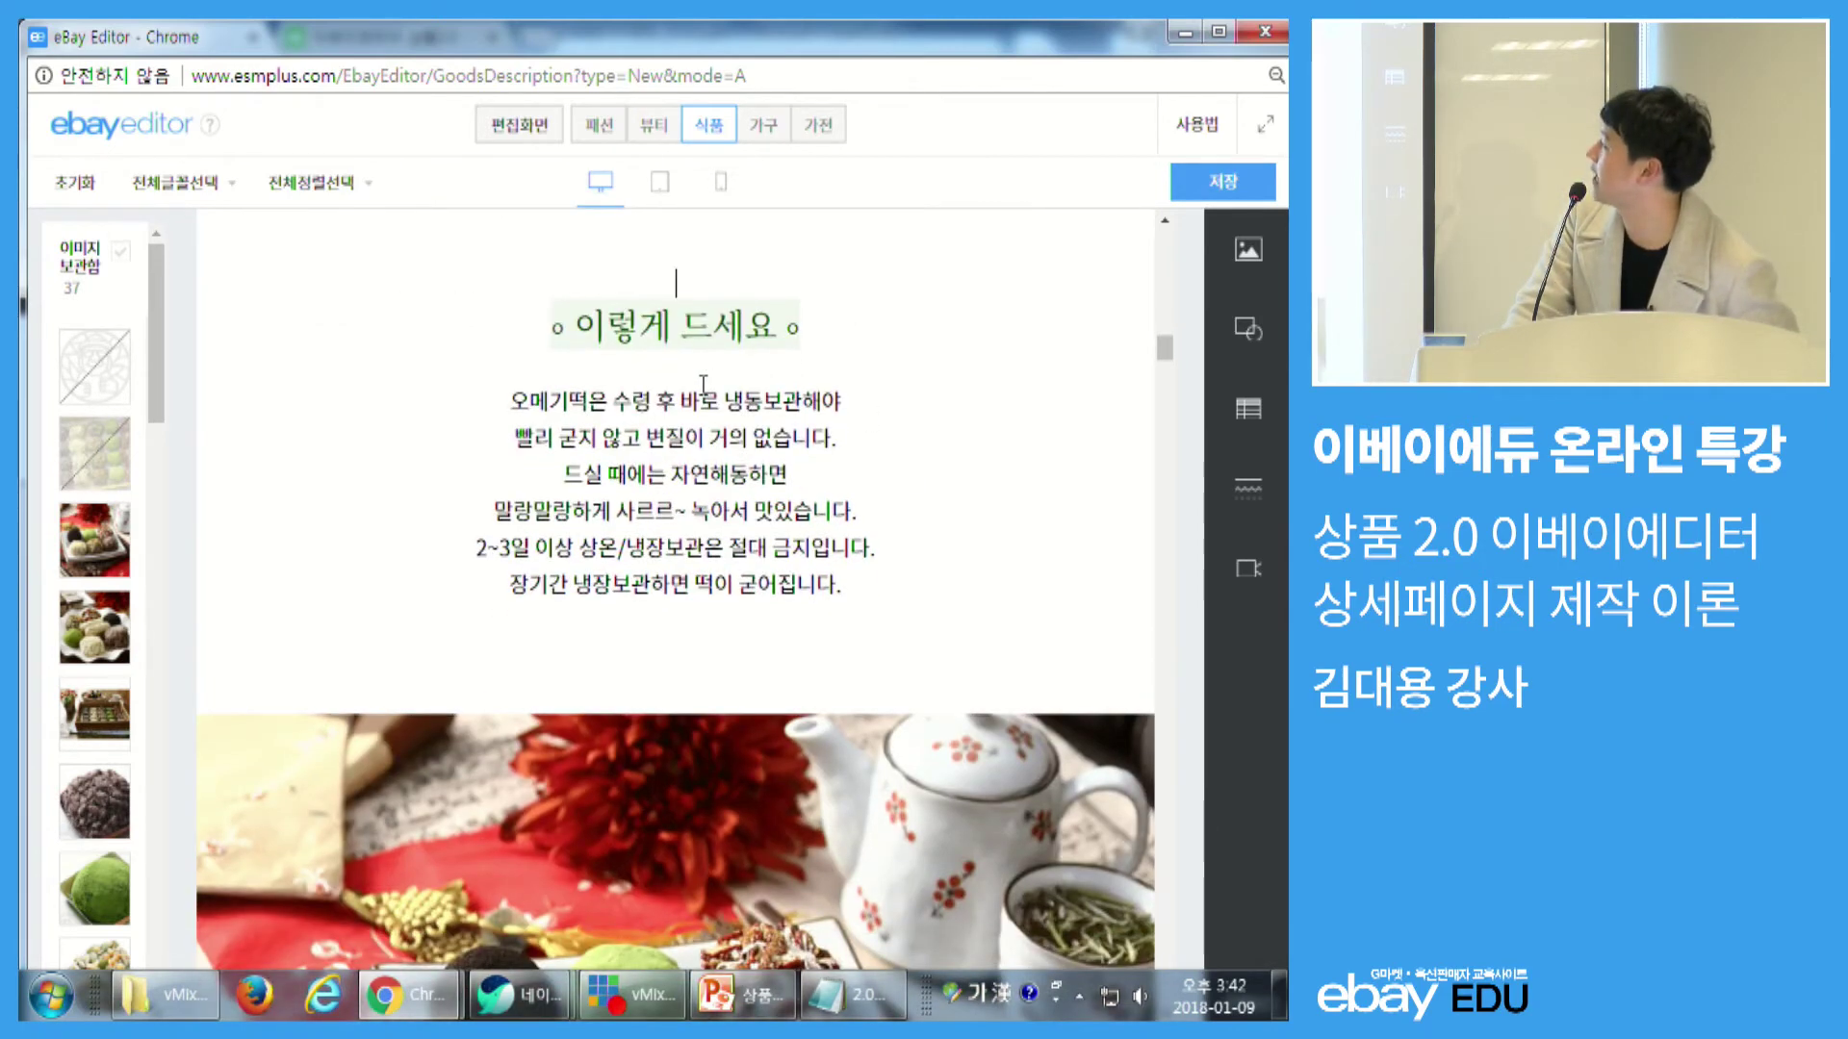
pyautogui.moveTo(476, 1000)
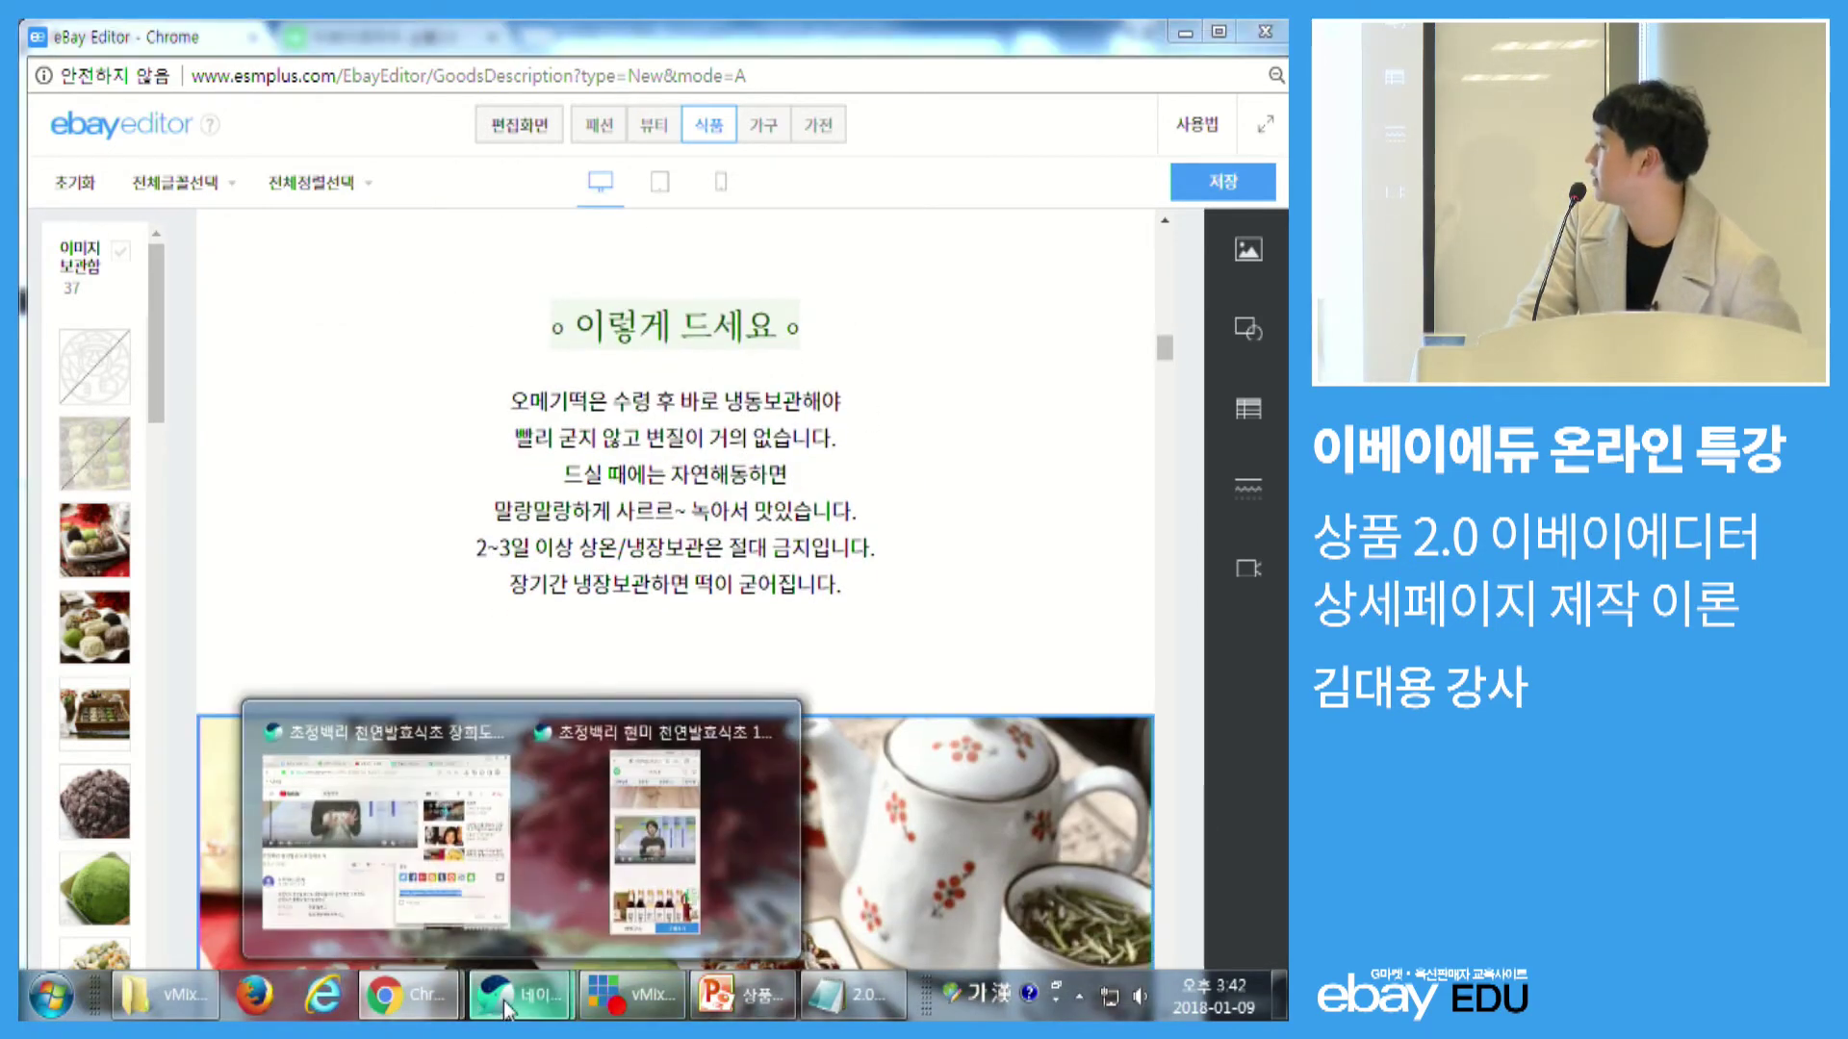
pyautogui.click(578, 857)
pyautogui.scroll(-10, 786, 452)
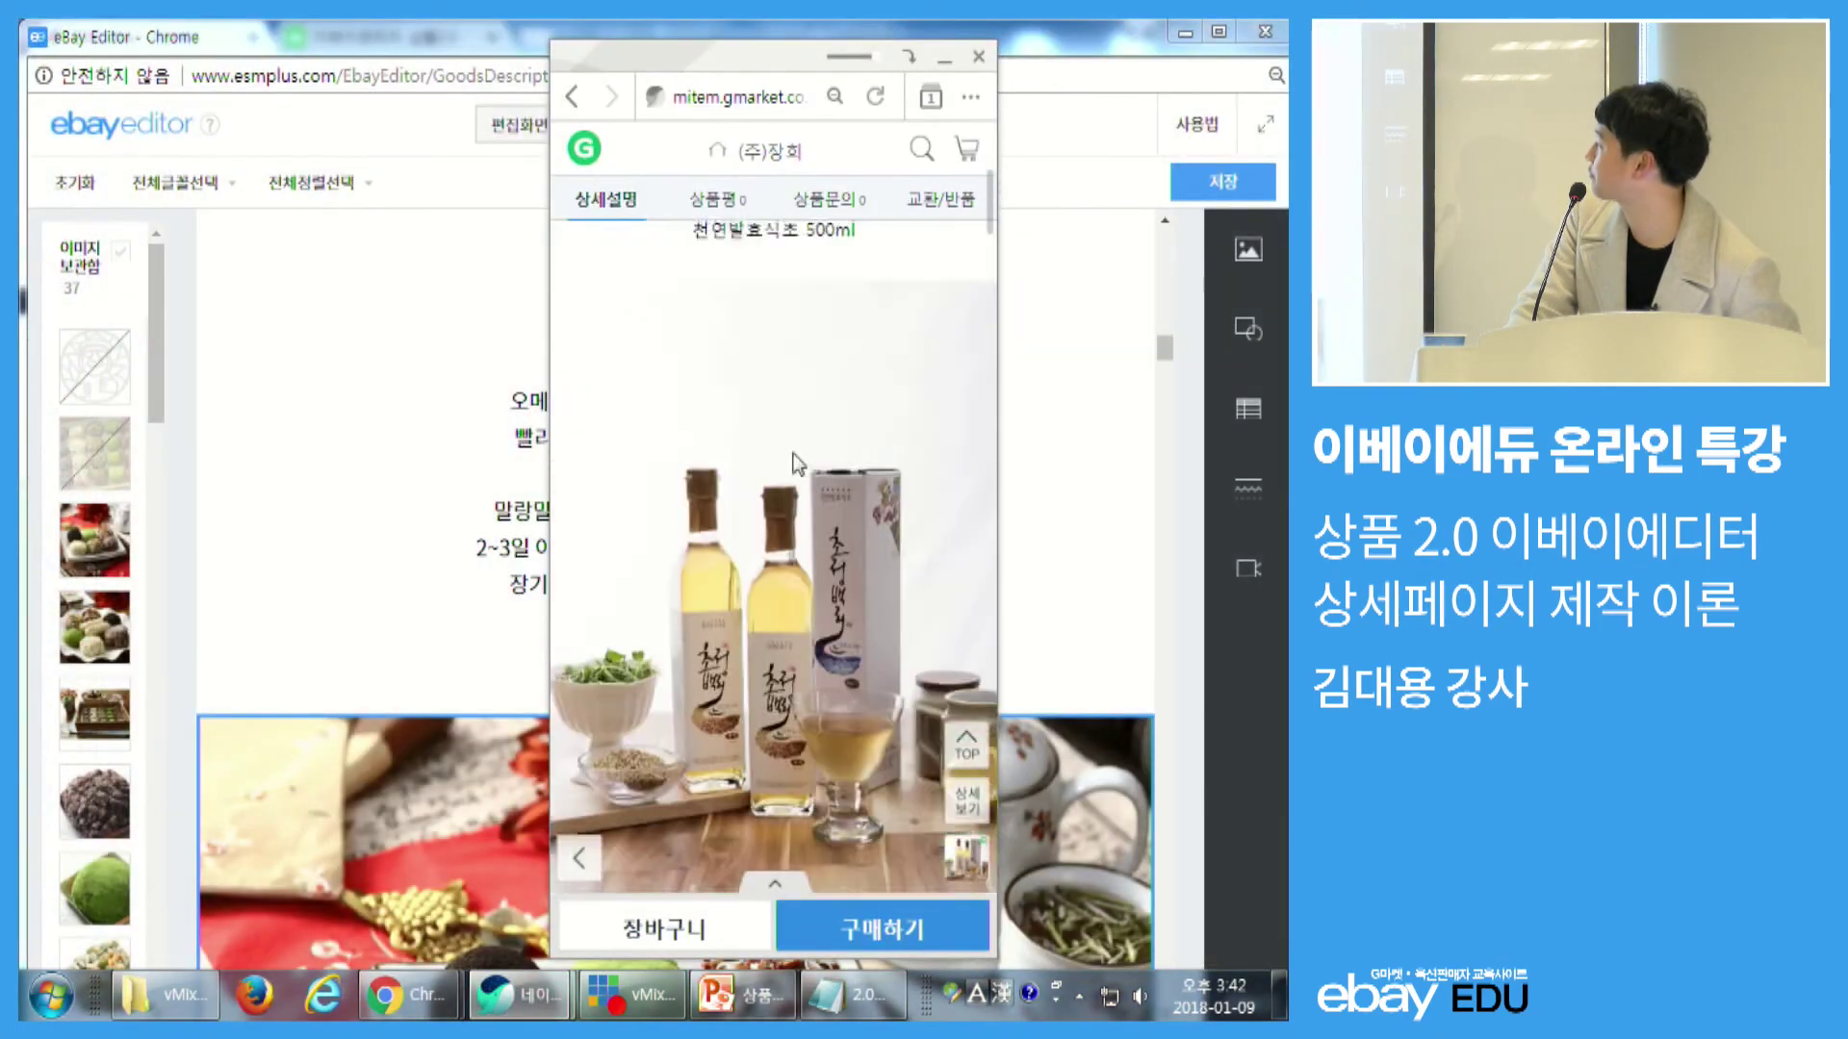
pyautogui.scroll(-6, 796, 493)
pyautogui.scroll(2, 795, 497)
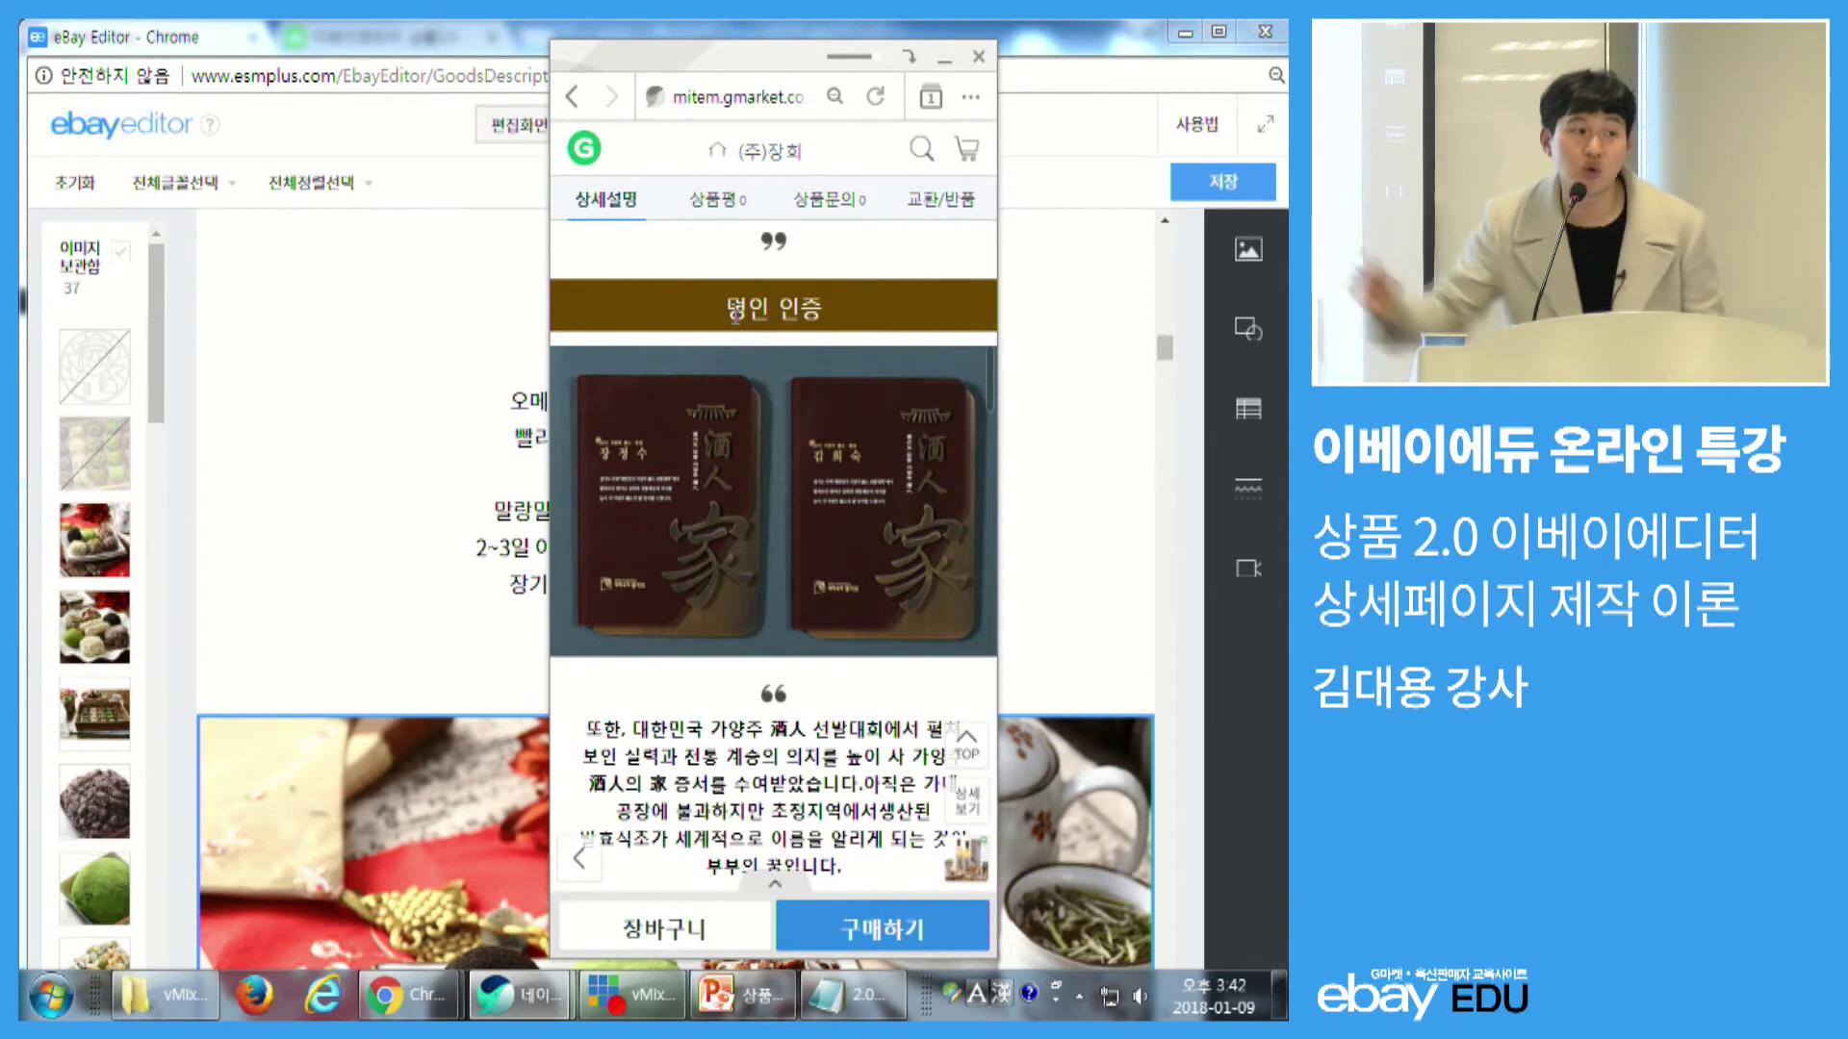
pyautogui.press('ctrl')
pyautogui.click(399, 512)
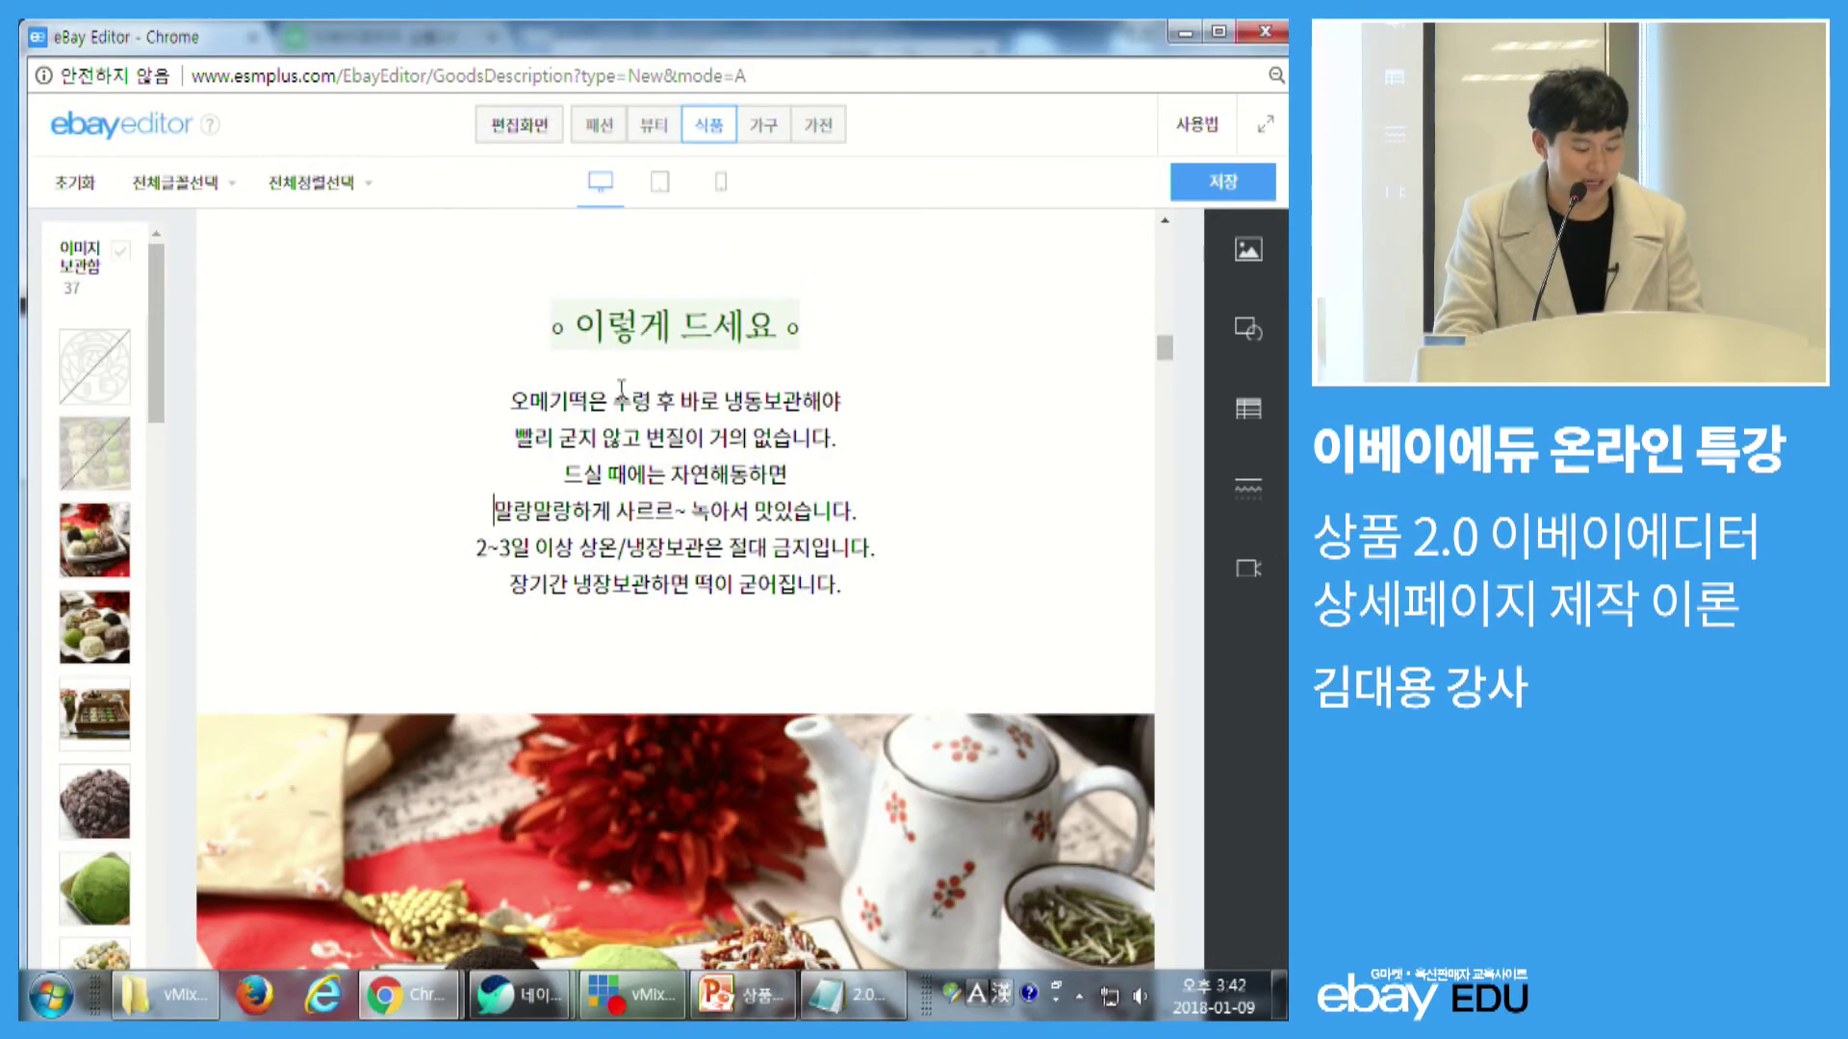
# - Insert a long rectangular bar shape between the dotted divider and the "이렇게 드세요" heading, with the text "이렇게 드세요!"
pyautogui.scroll(3, 606, 498)
pyautogui.click(602, 533)
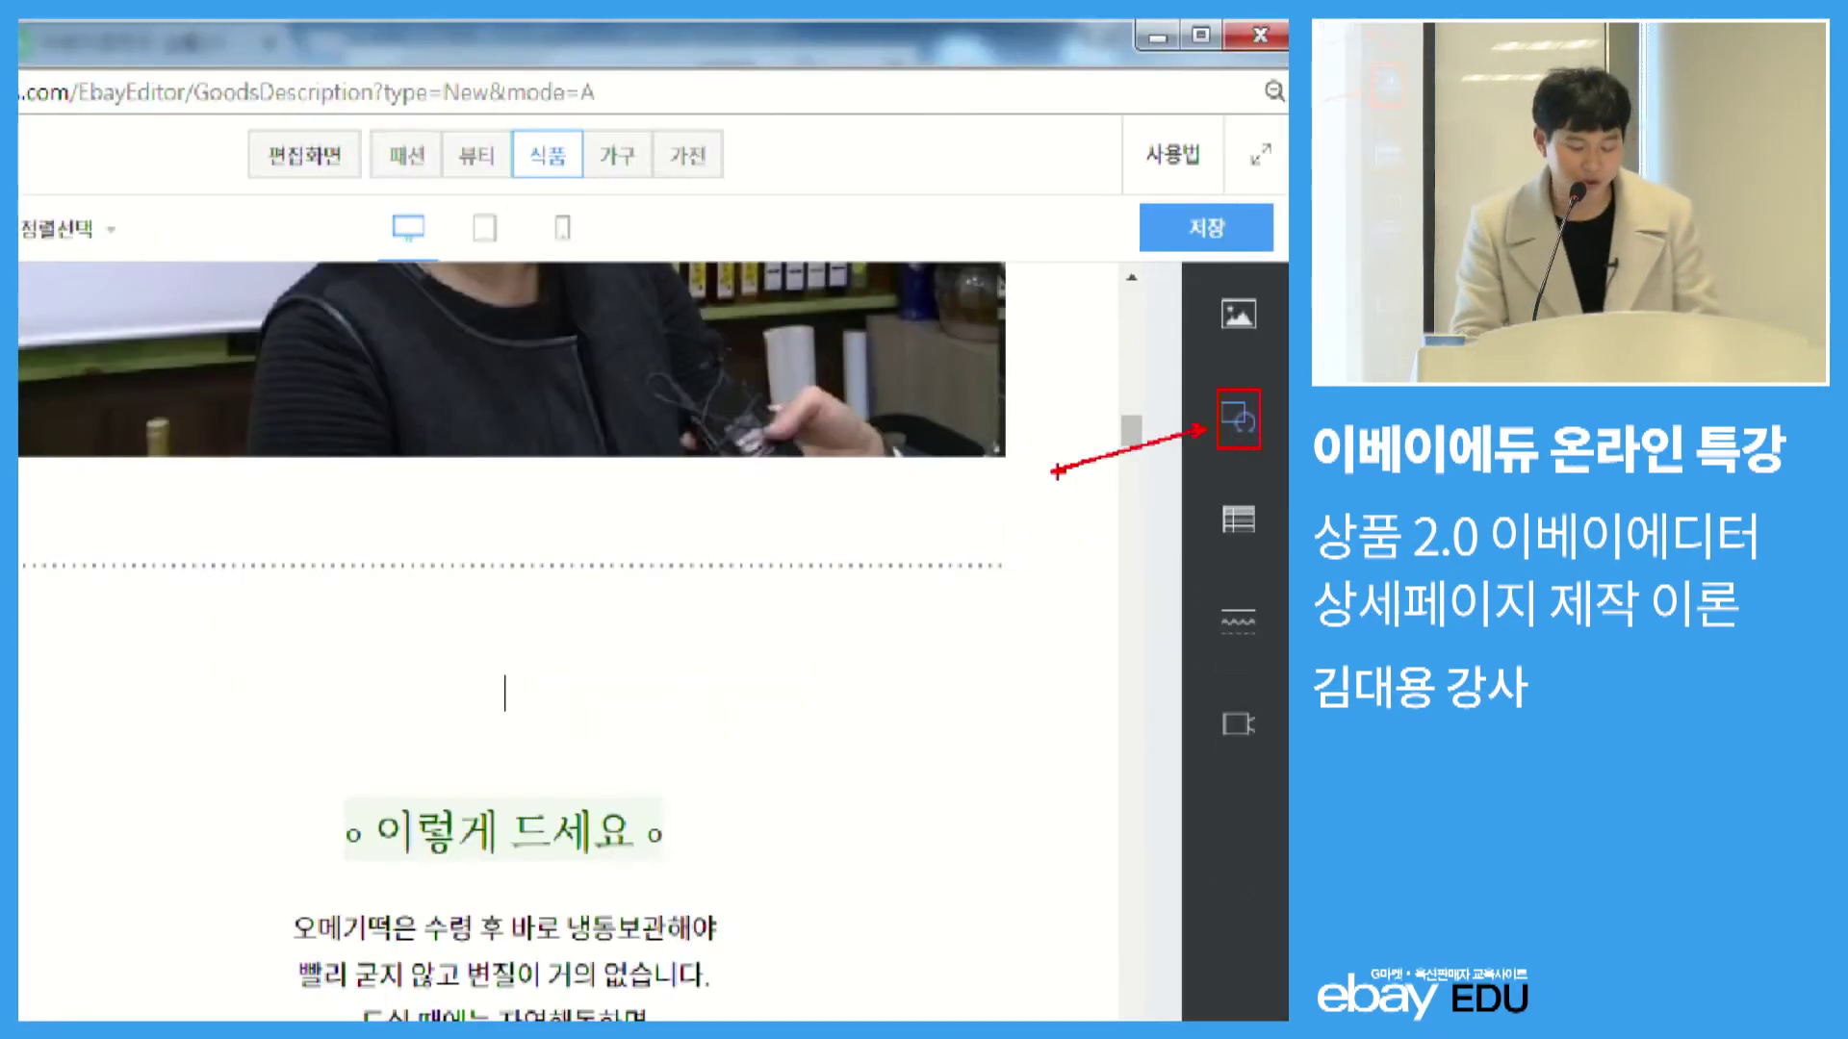
pyautogui.click(1239, 420)
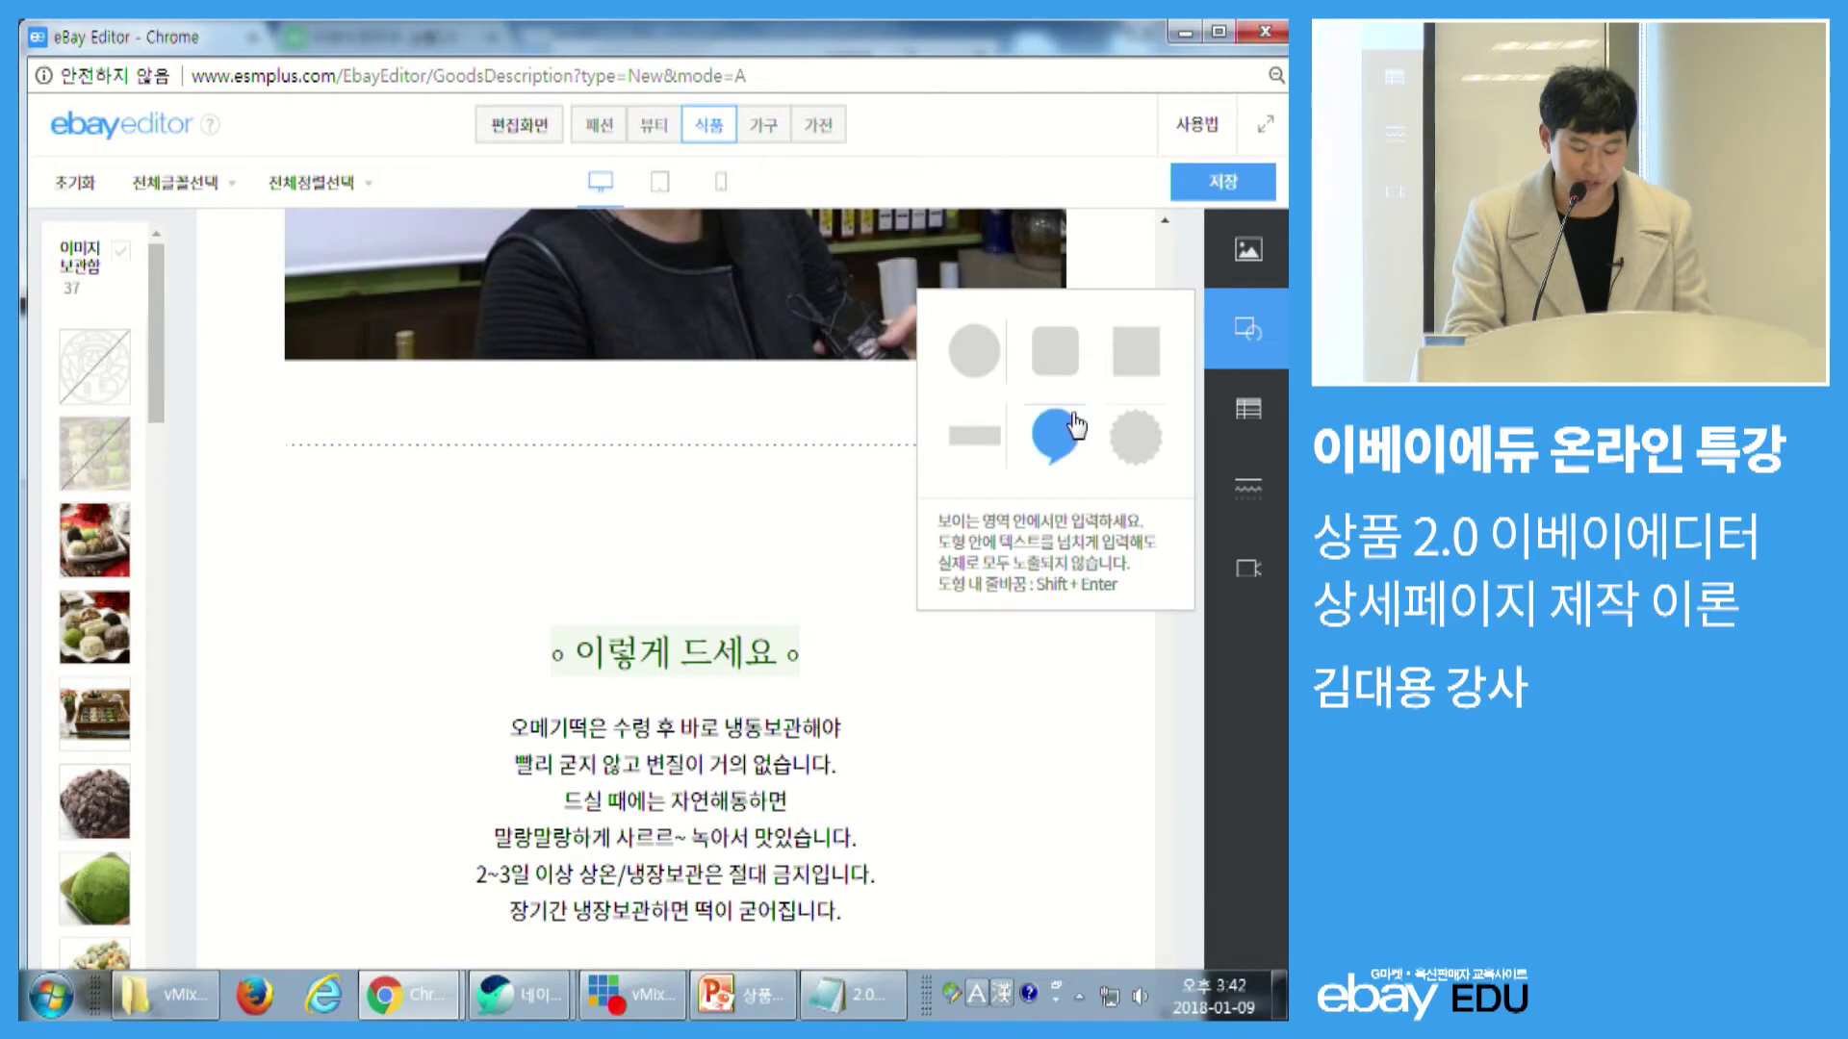
pyautogui.click(985, 449)
pyautogui.click(986, 449)
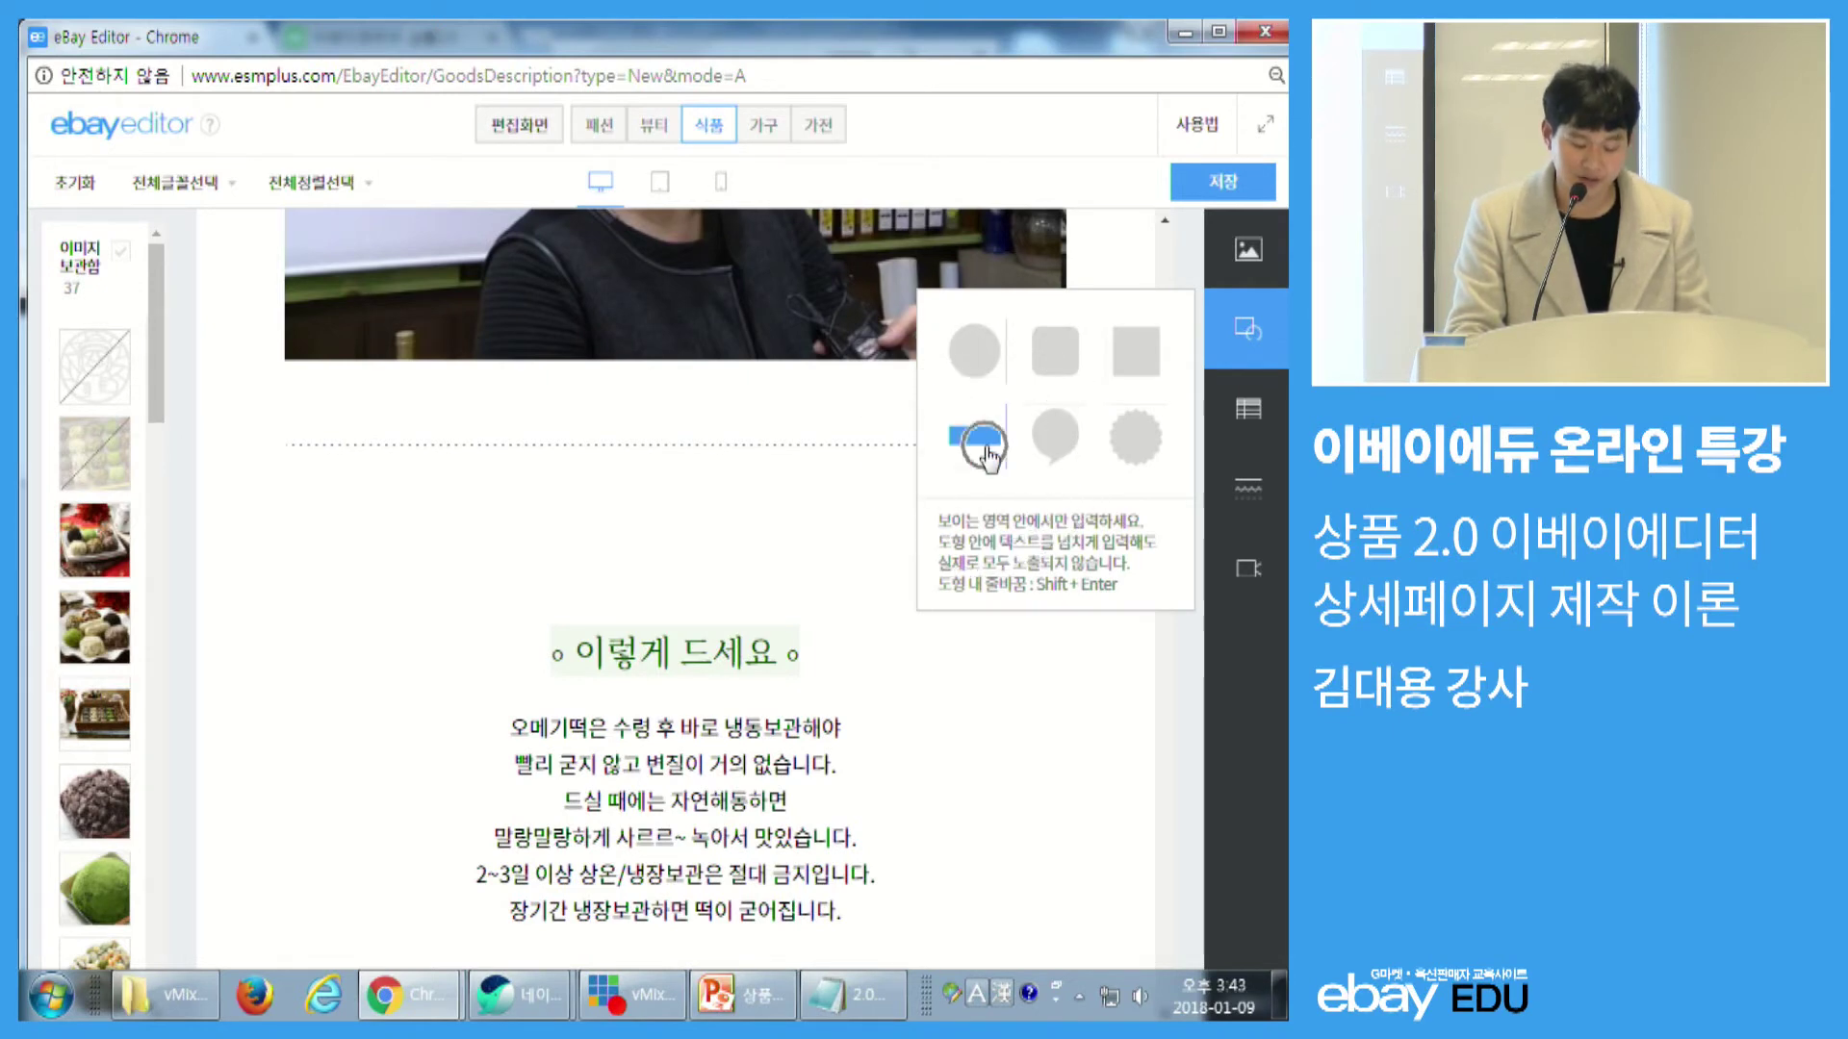
pyautogui.scroll(-2, 981, 443)
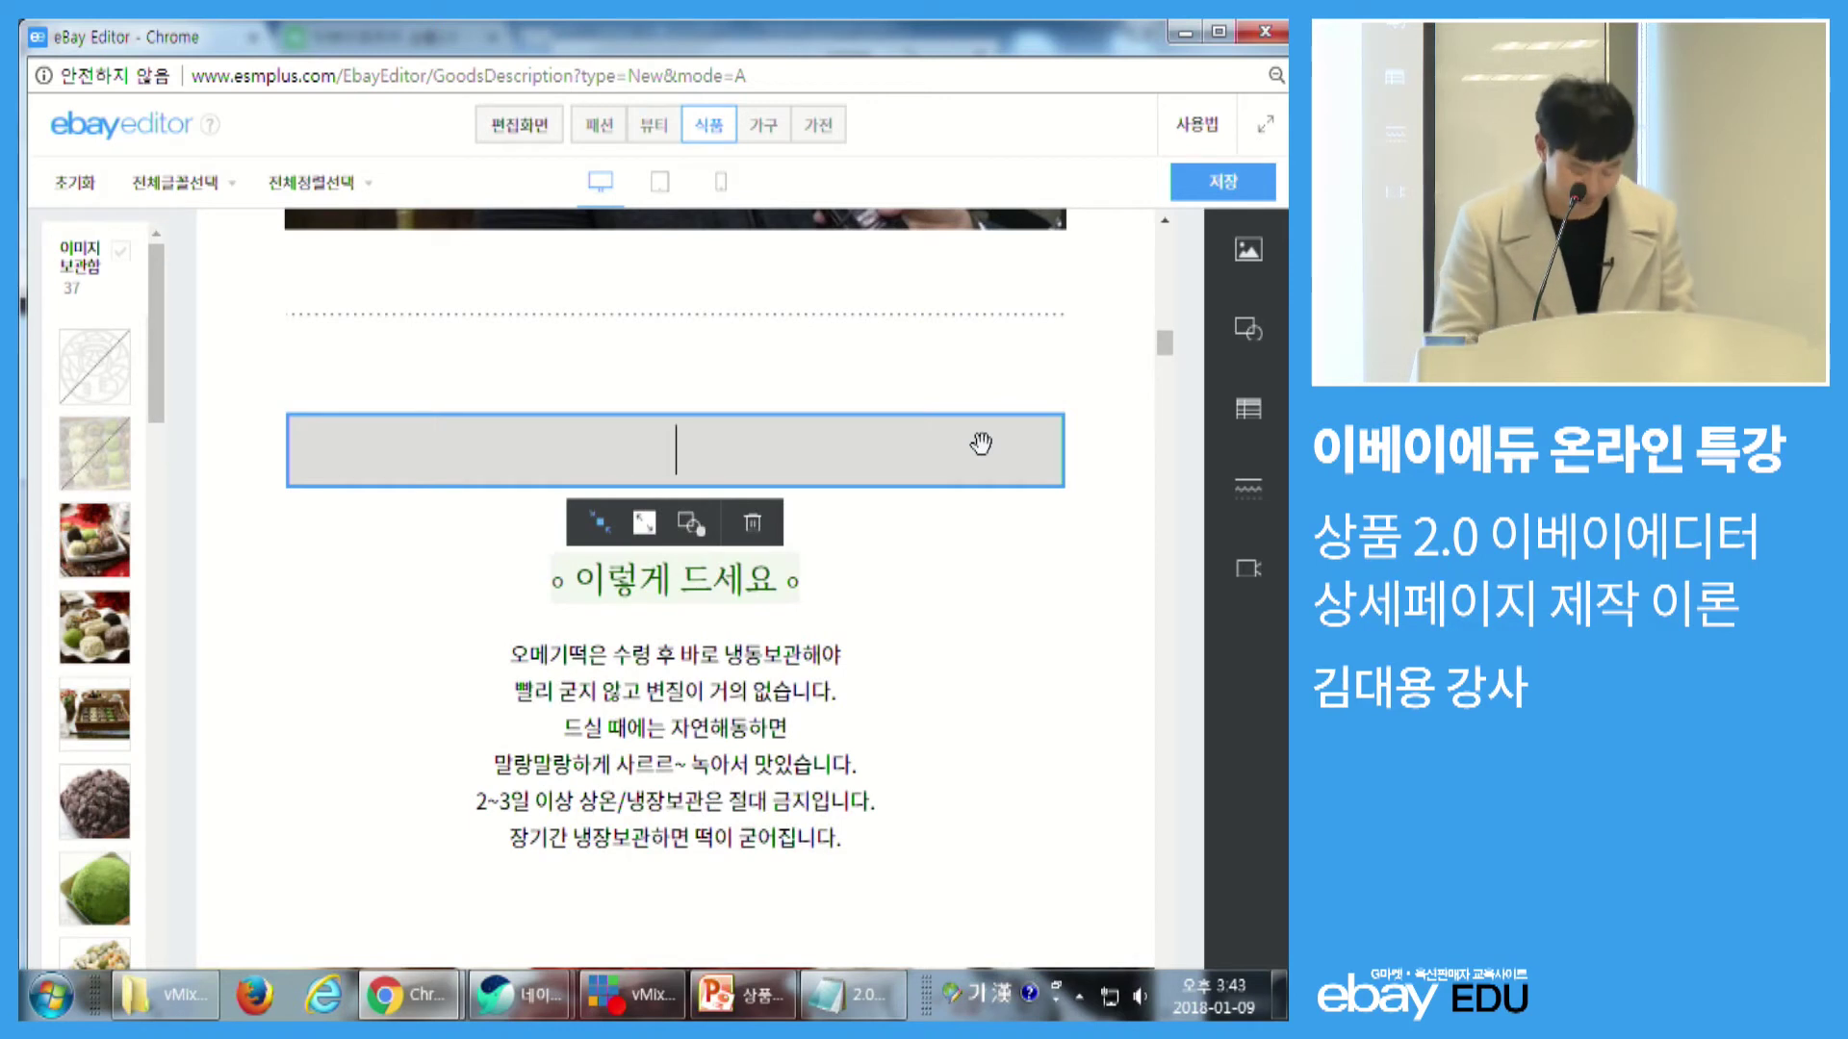
pyautogui.write('이렇게 드세요!')
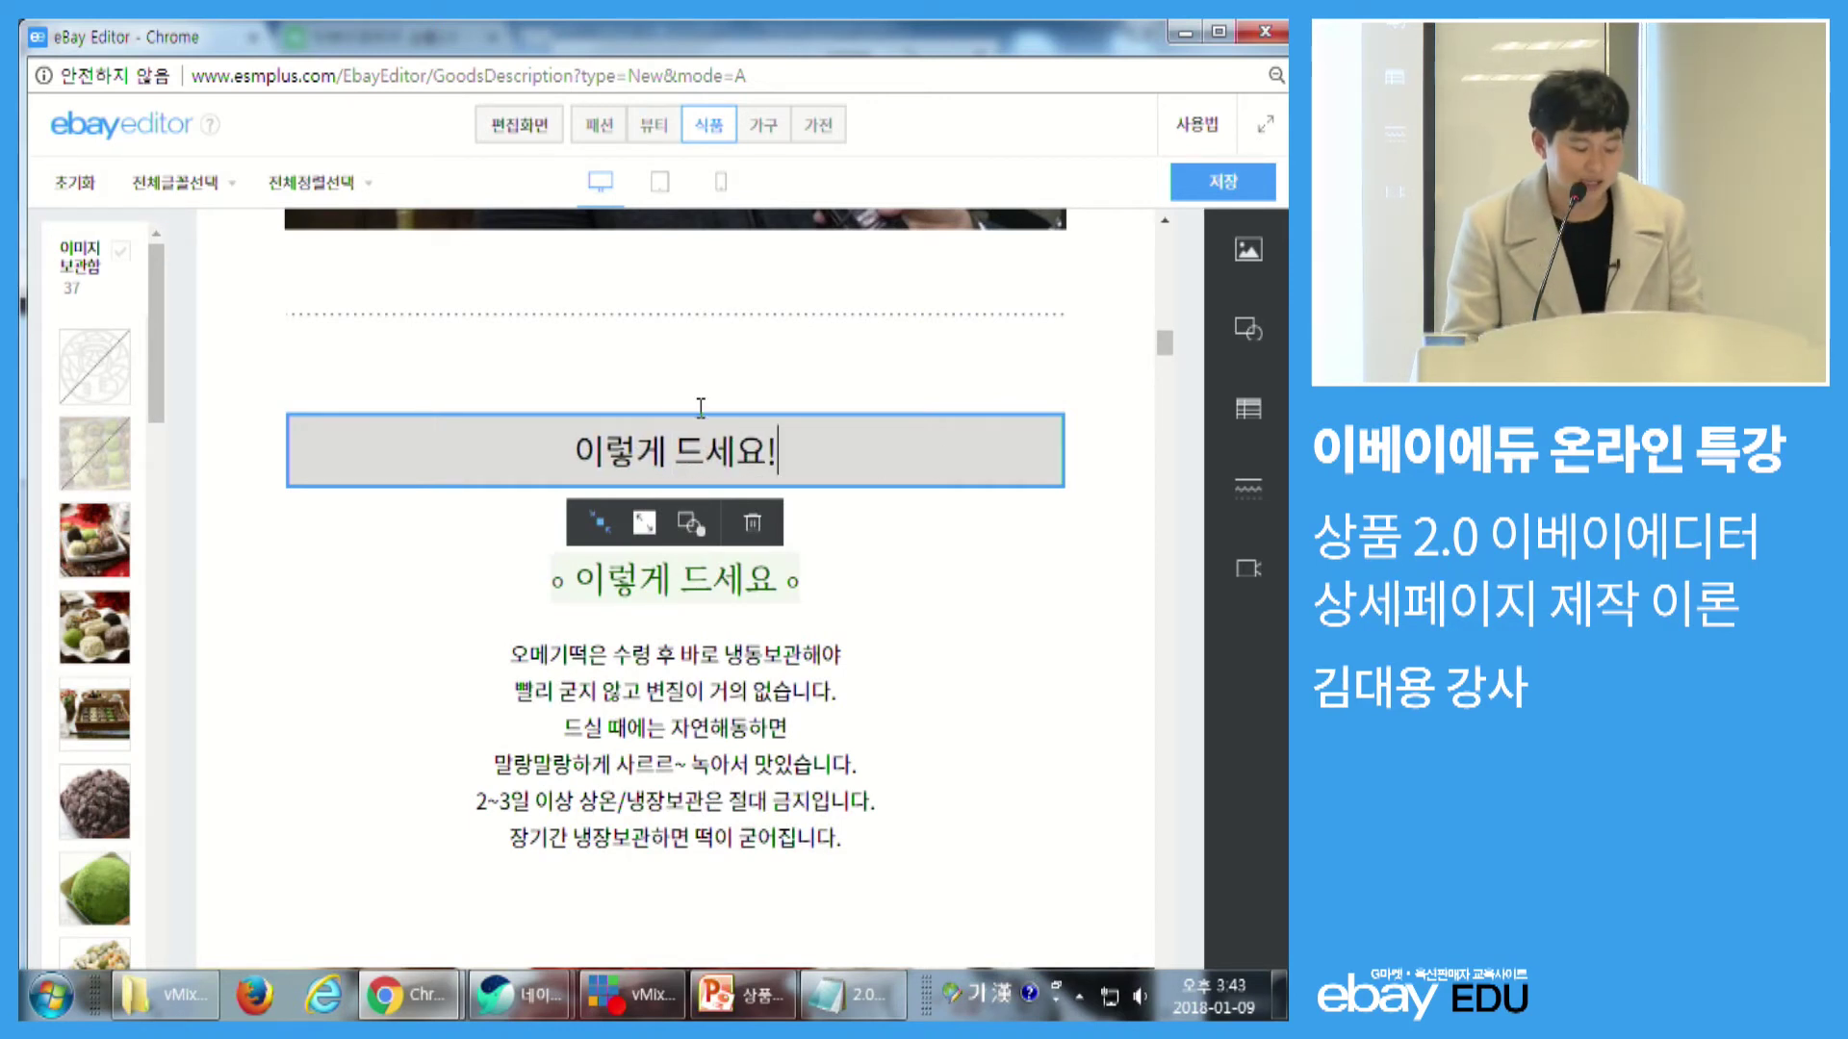
# - Change the colour of the "이렇게 드세요!" text inside the bar to white (#ffffff)
pyautogui.moveTo(575, 450); pyautogui.dragTo(780, 450)
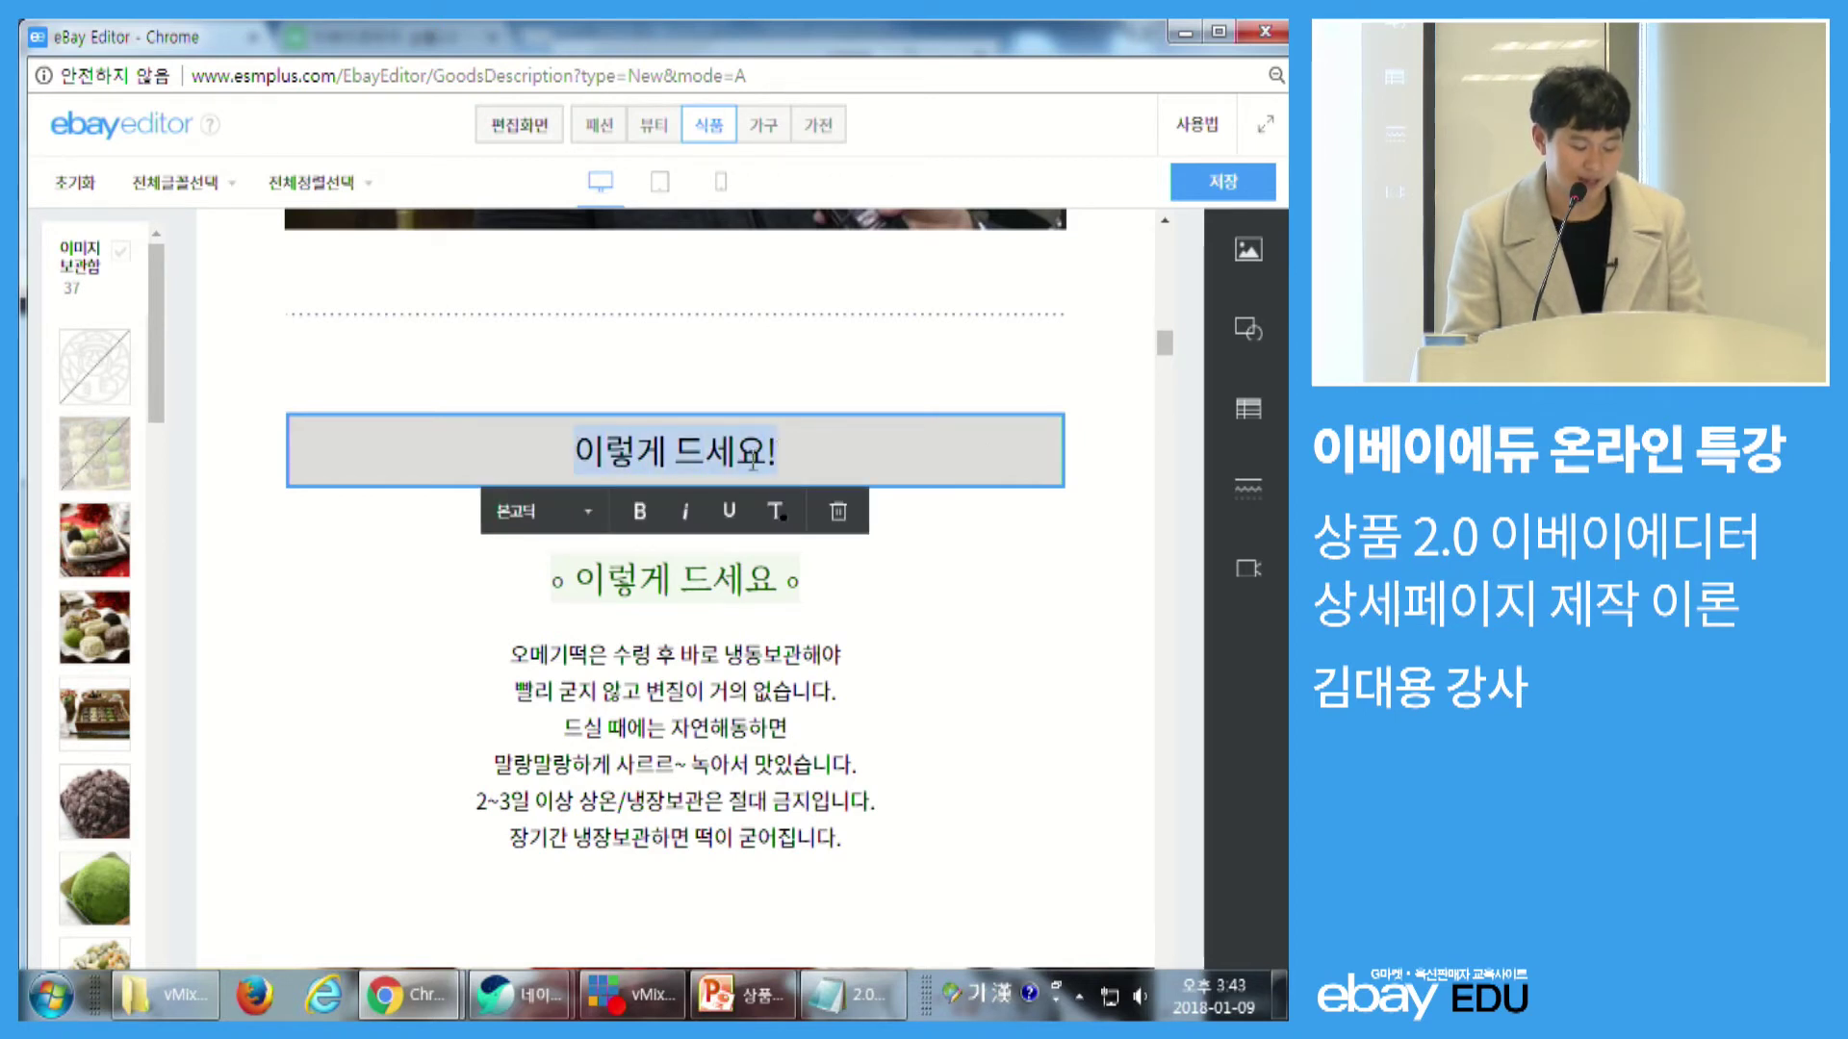
pyautogui.click(776, 515)
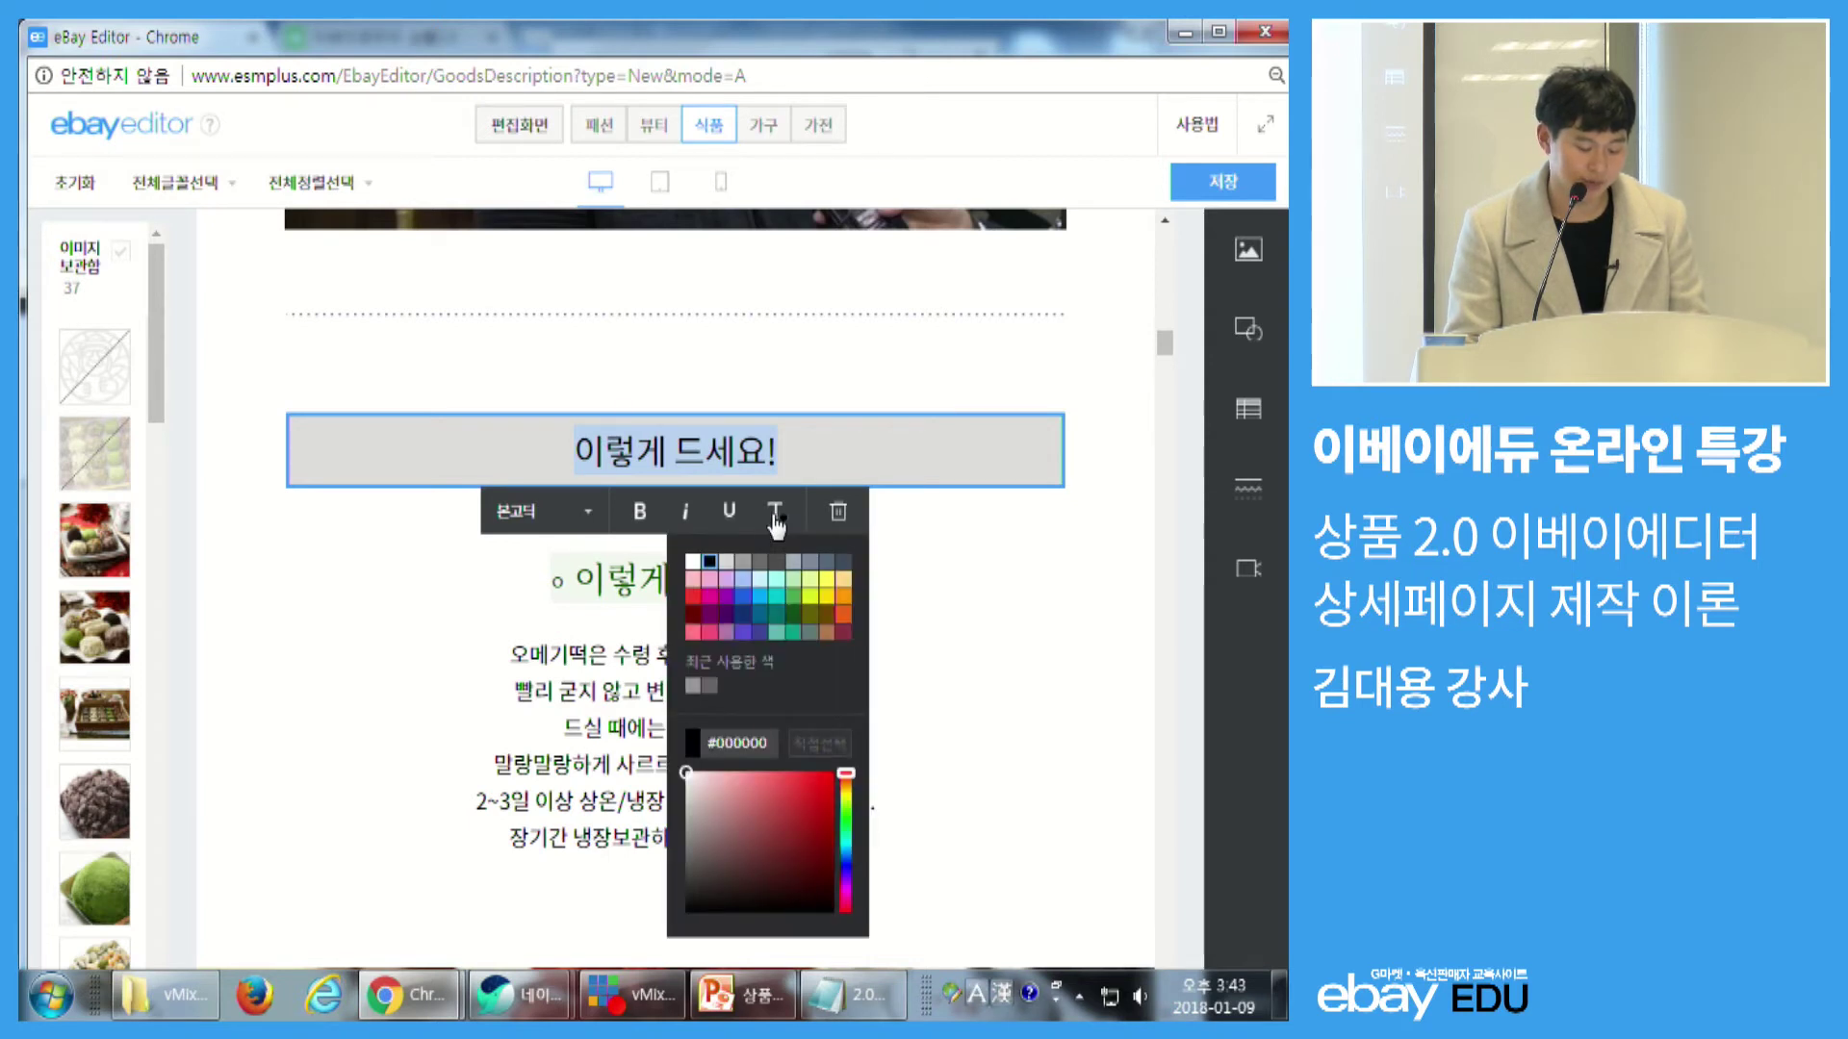
pyautogui.click(693, 563)
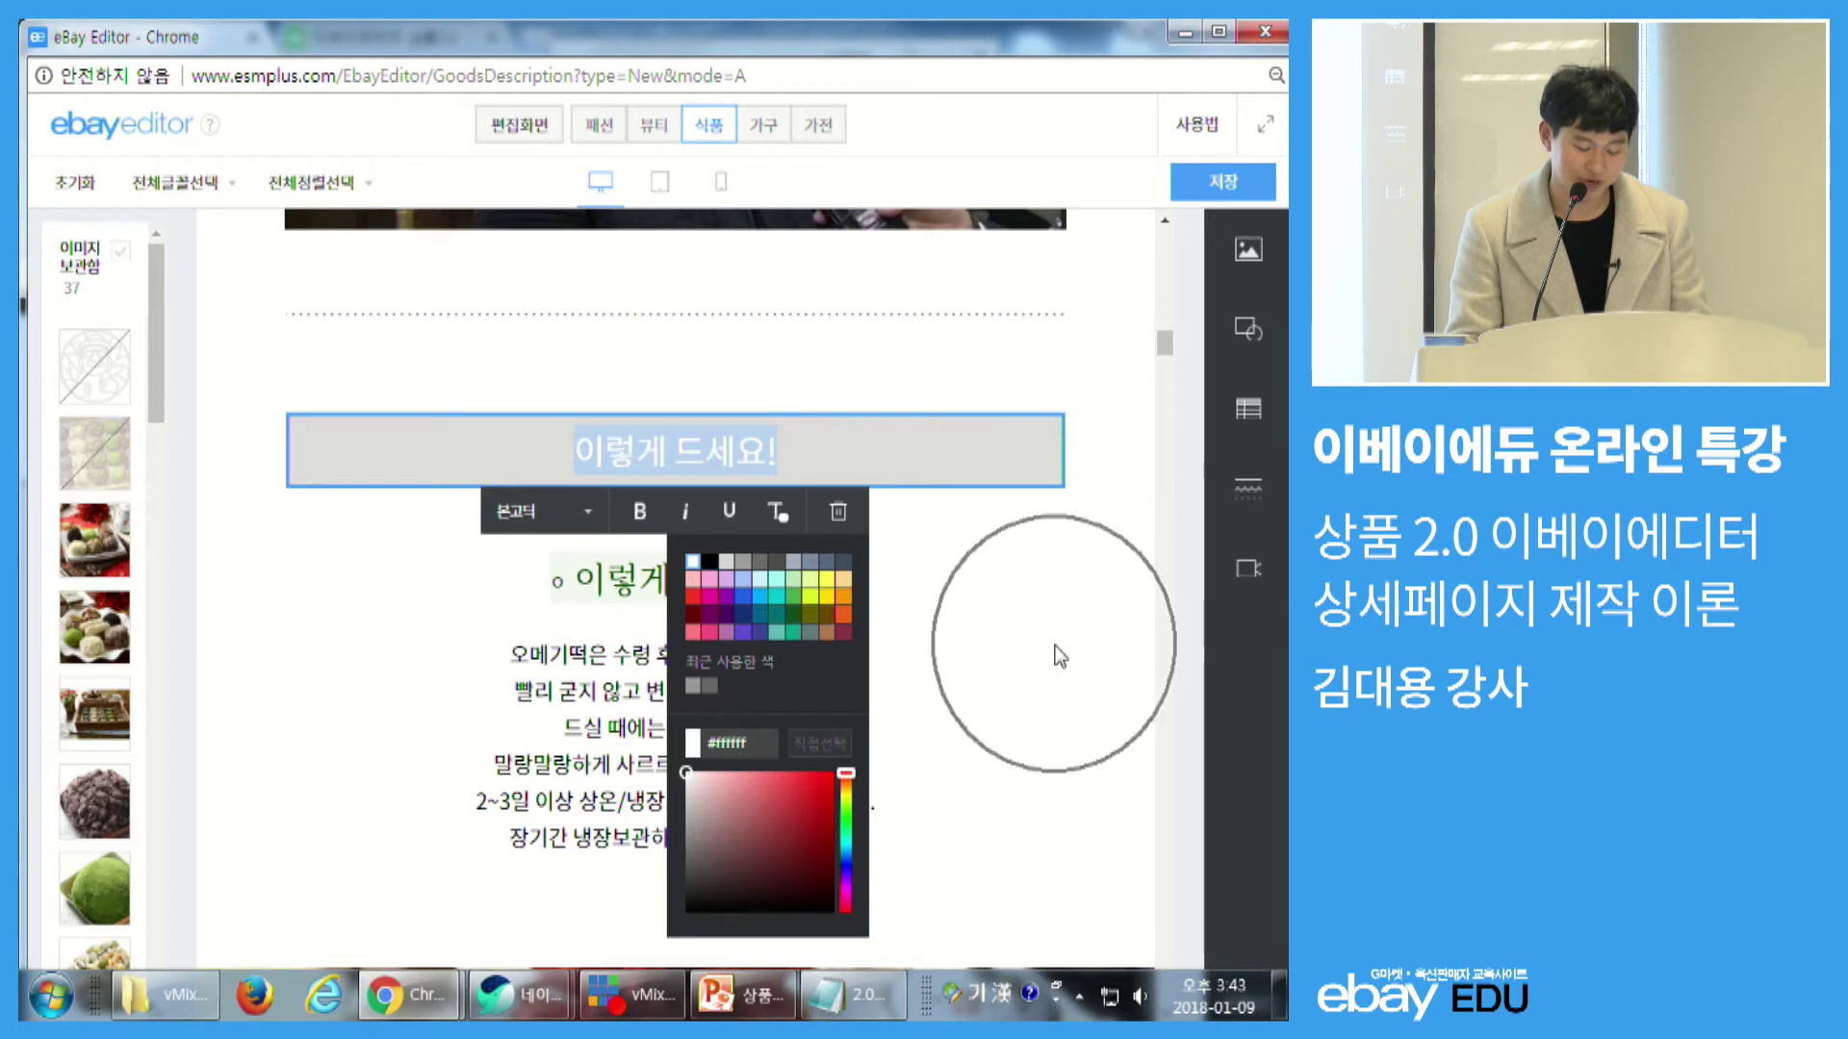
pyautogui.click(1060, 650)
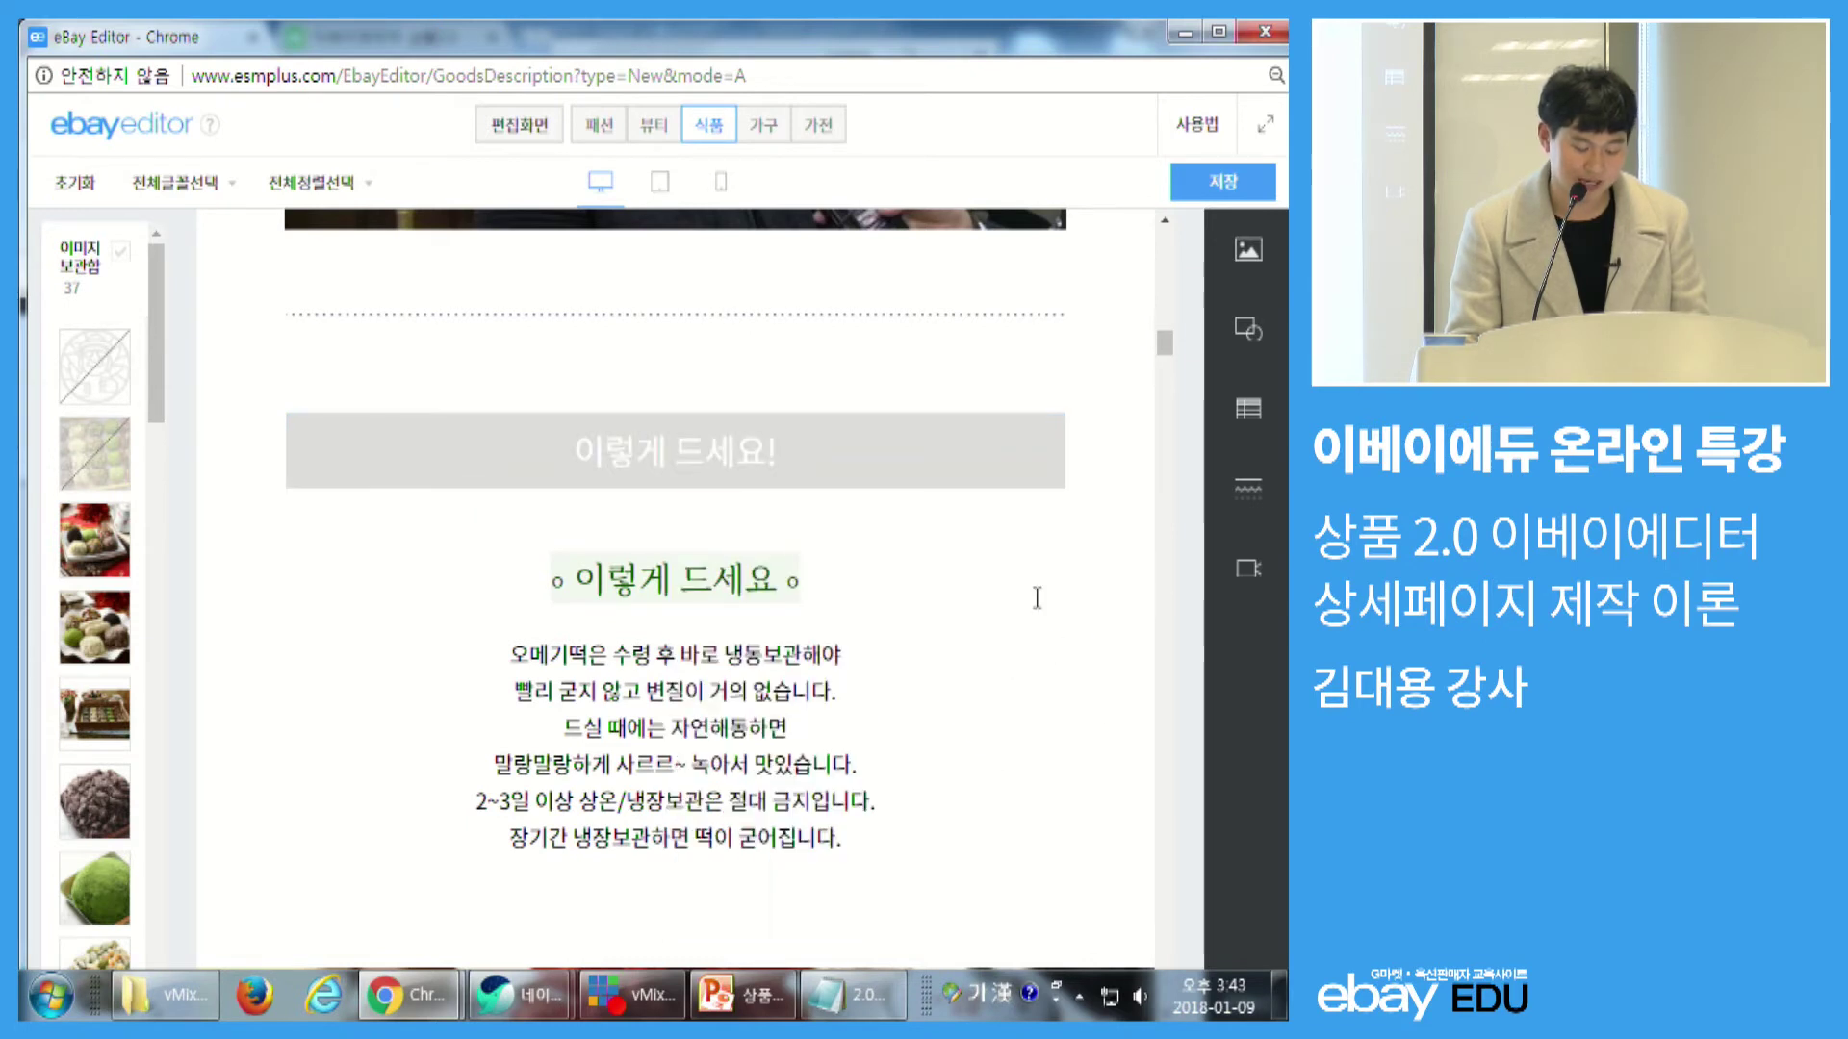
# - Try black as the fill of the "이렇게 드세요!" bar and settle on brown #6b4700
pyautogui.click(953, 456)
pyautogui.click(953, 456)
pyautogui.click(952, 456)
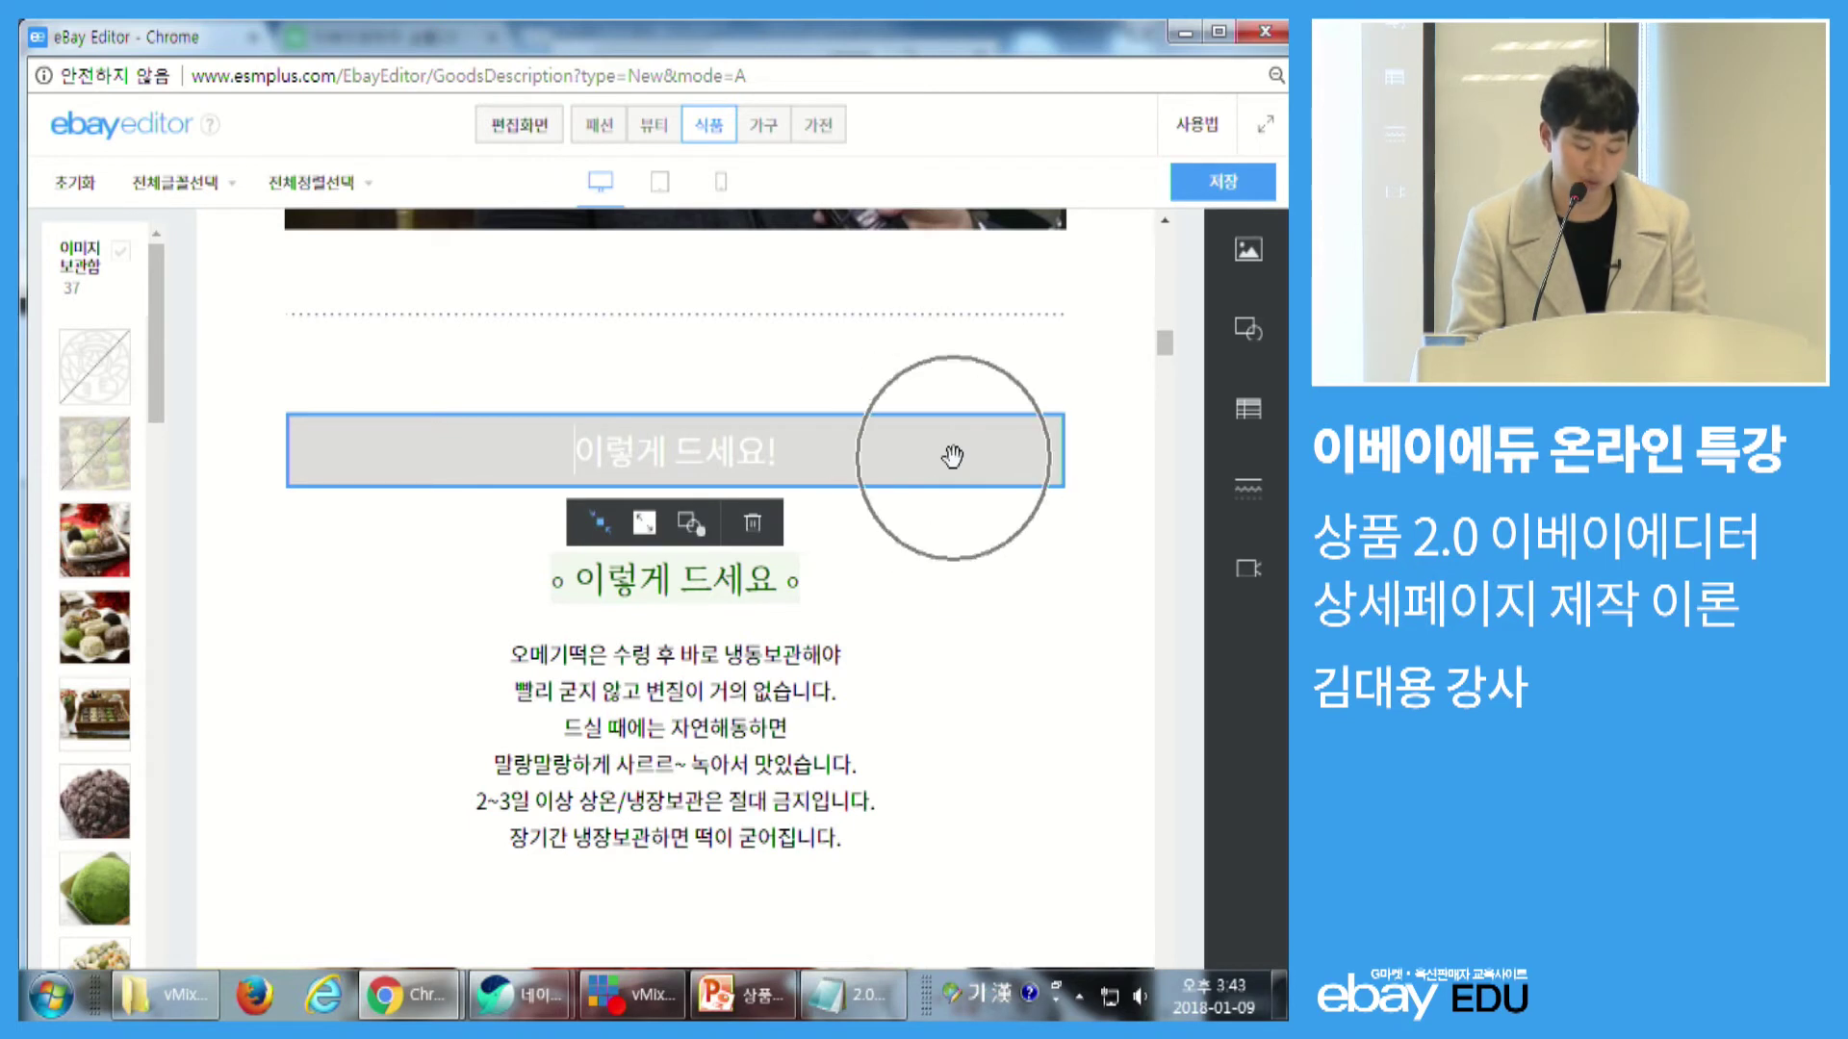
pyautogui.click(689, 523)
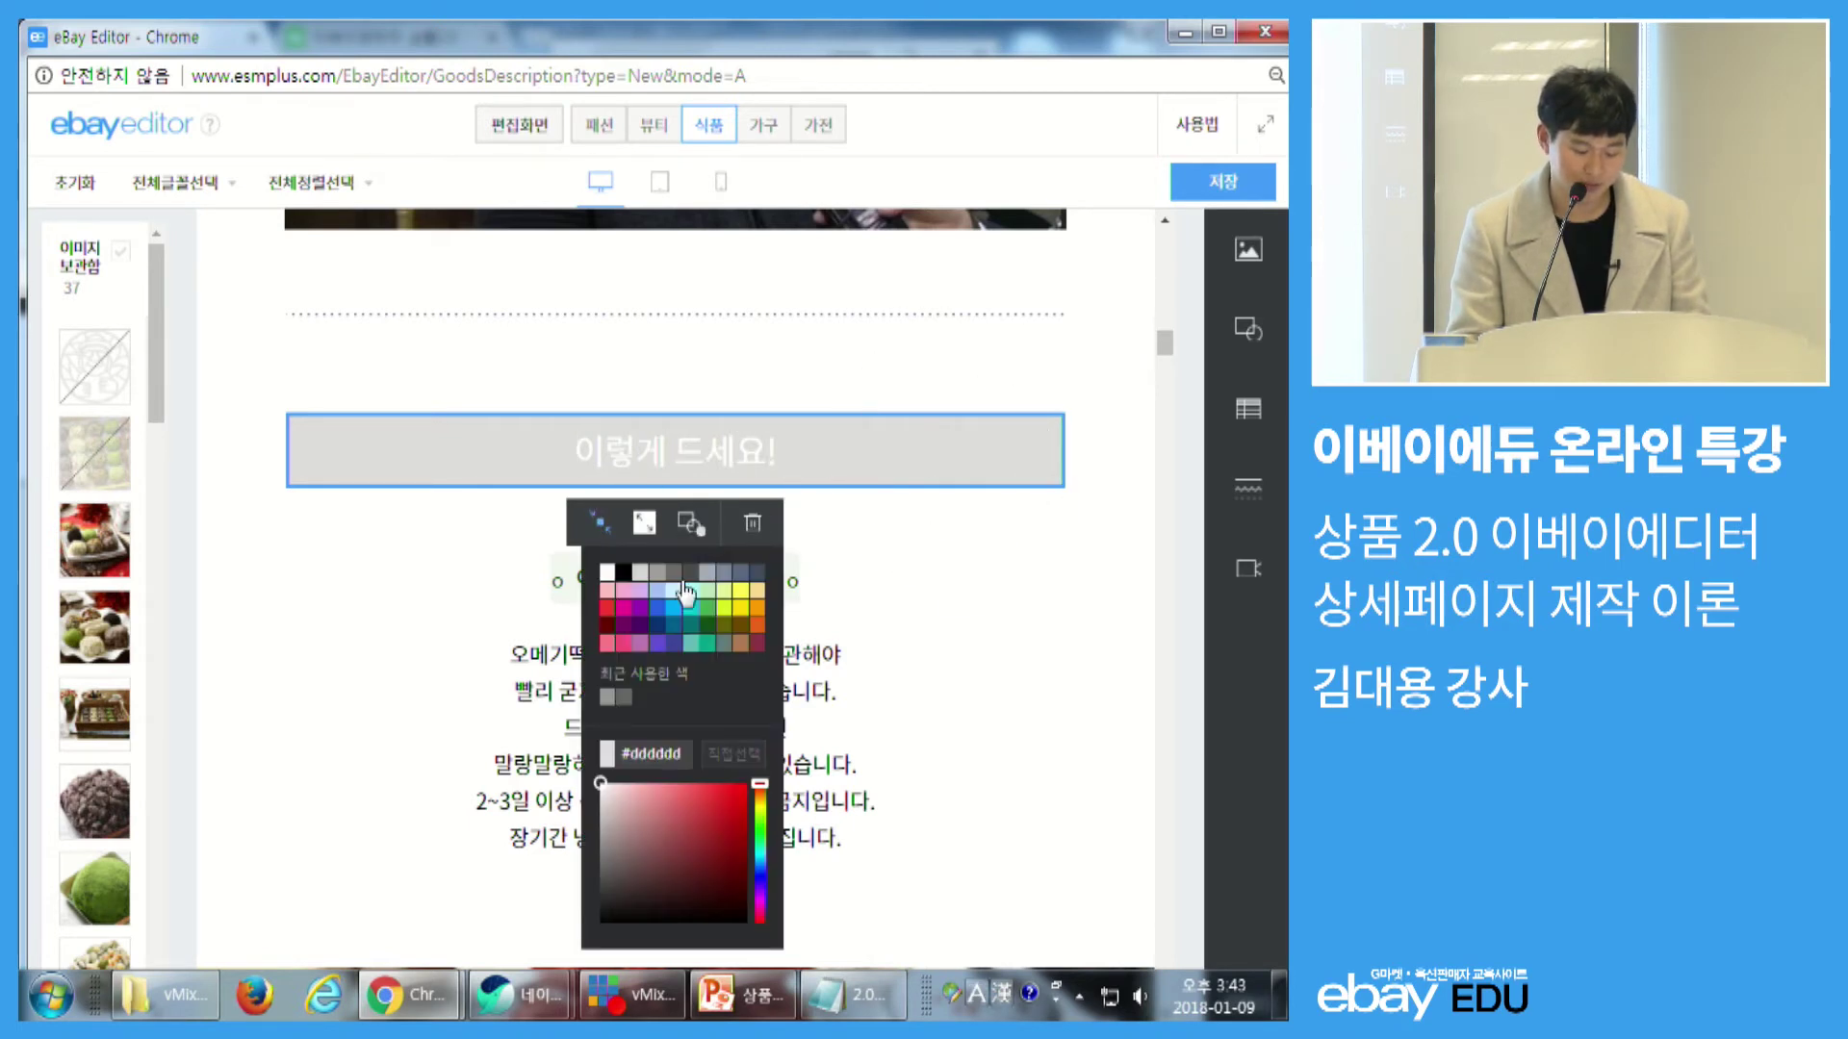
pyautogui.click(624, 573)
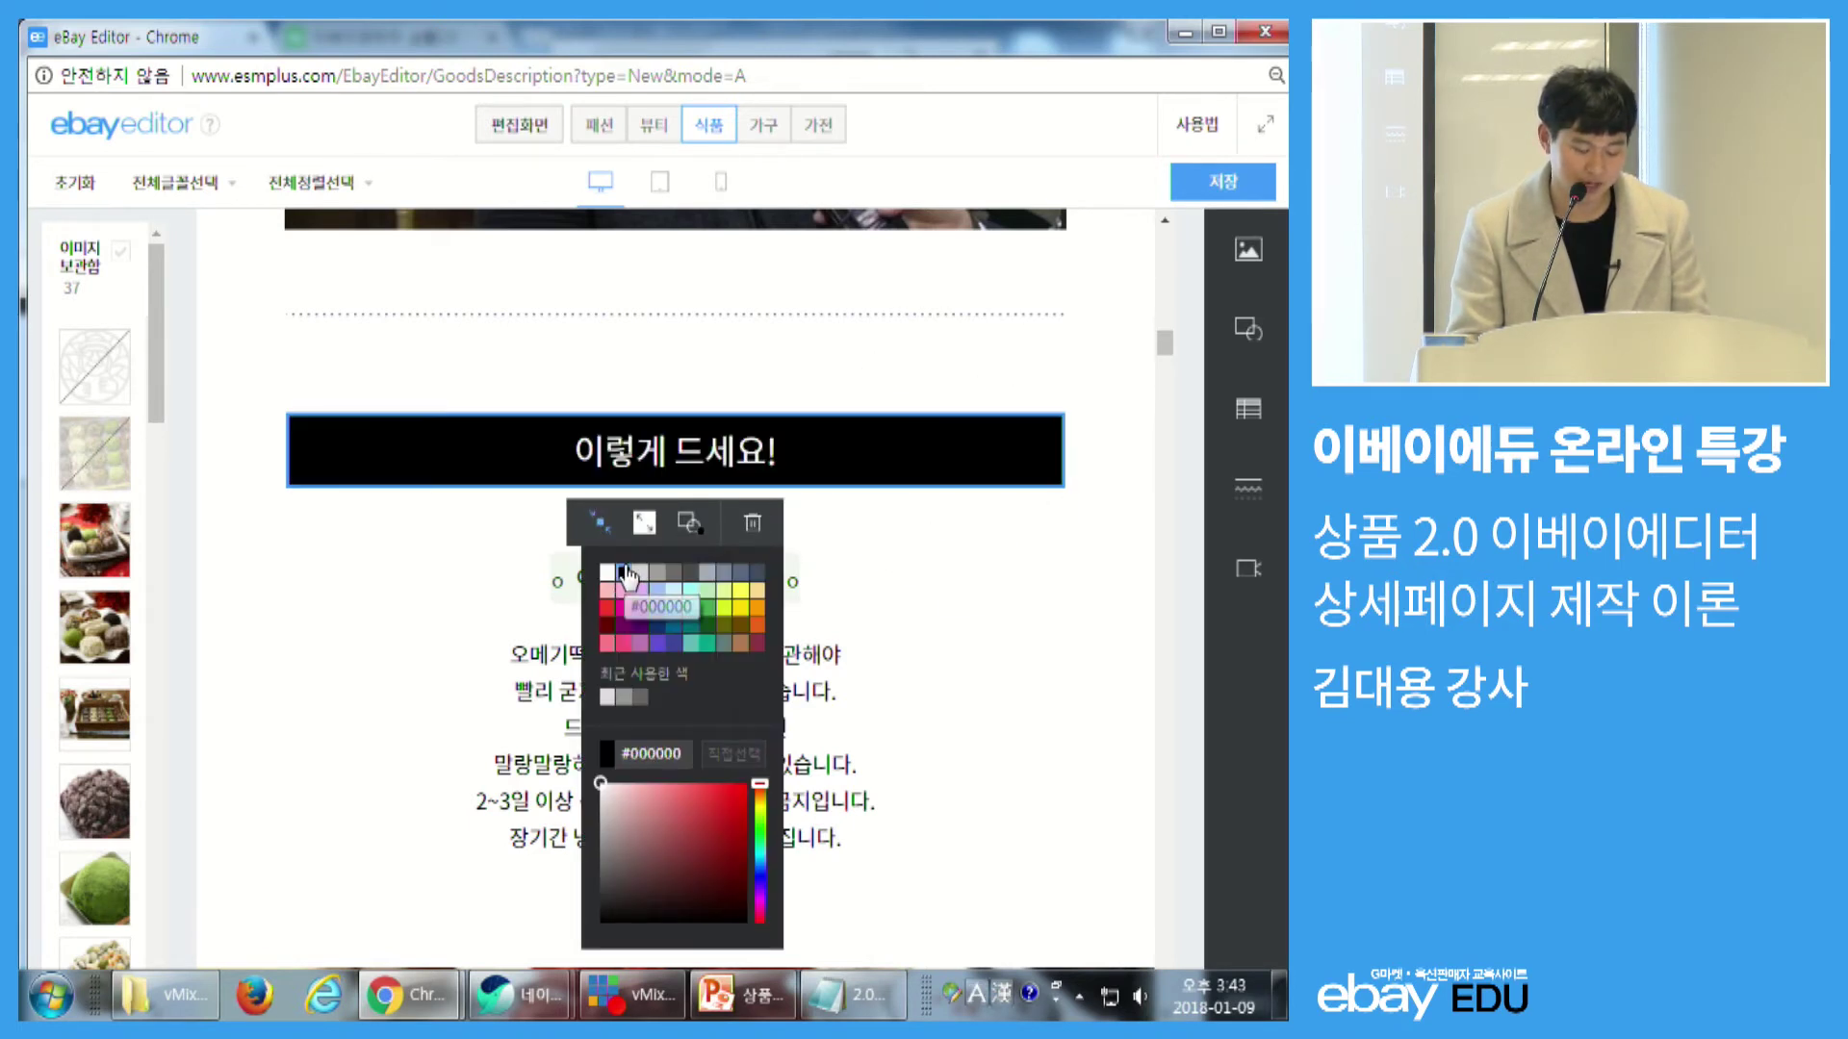
pyautogui.click(742, 627)
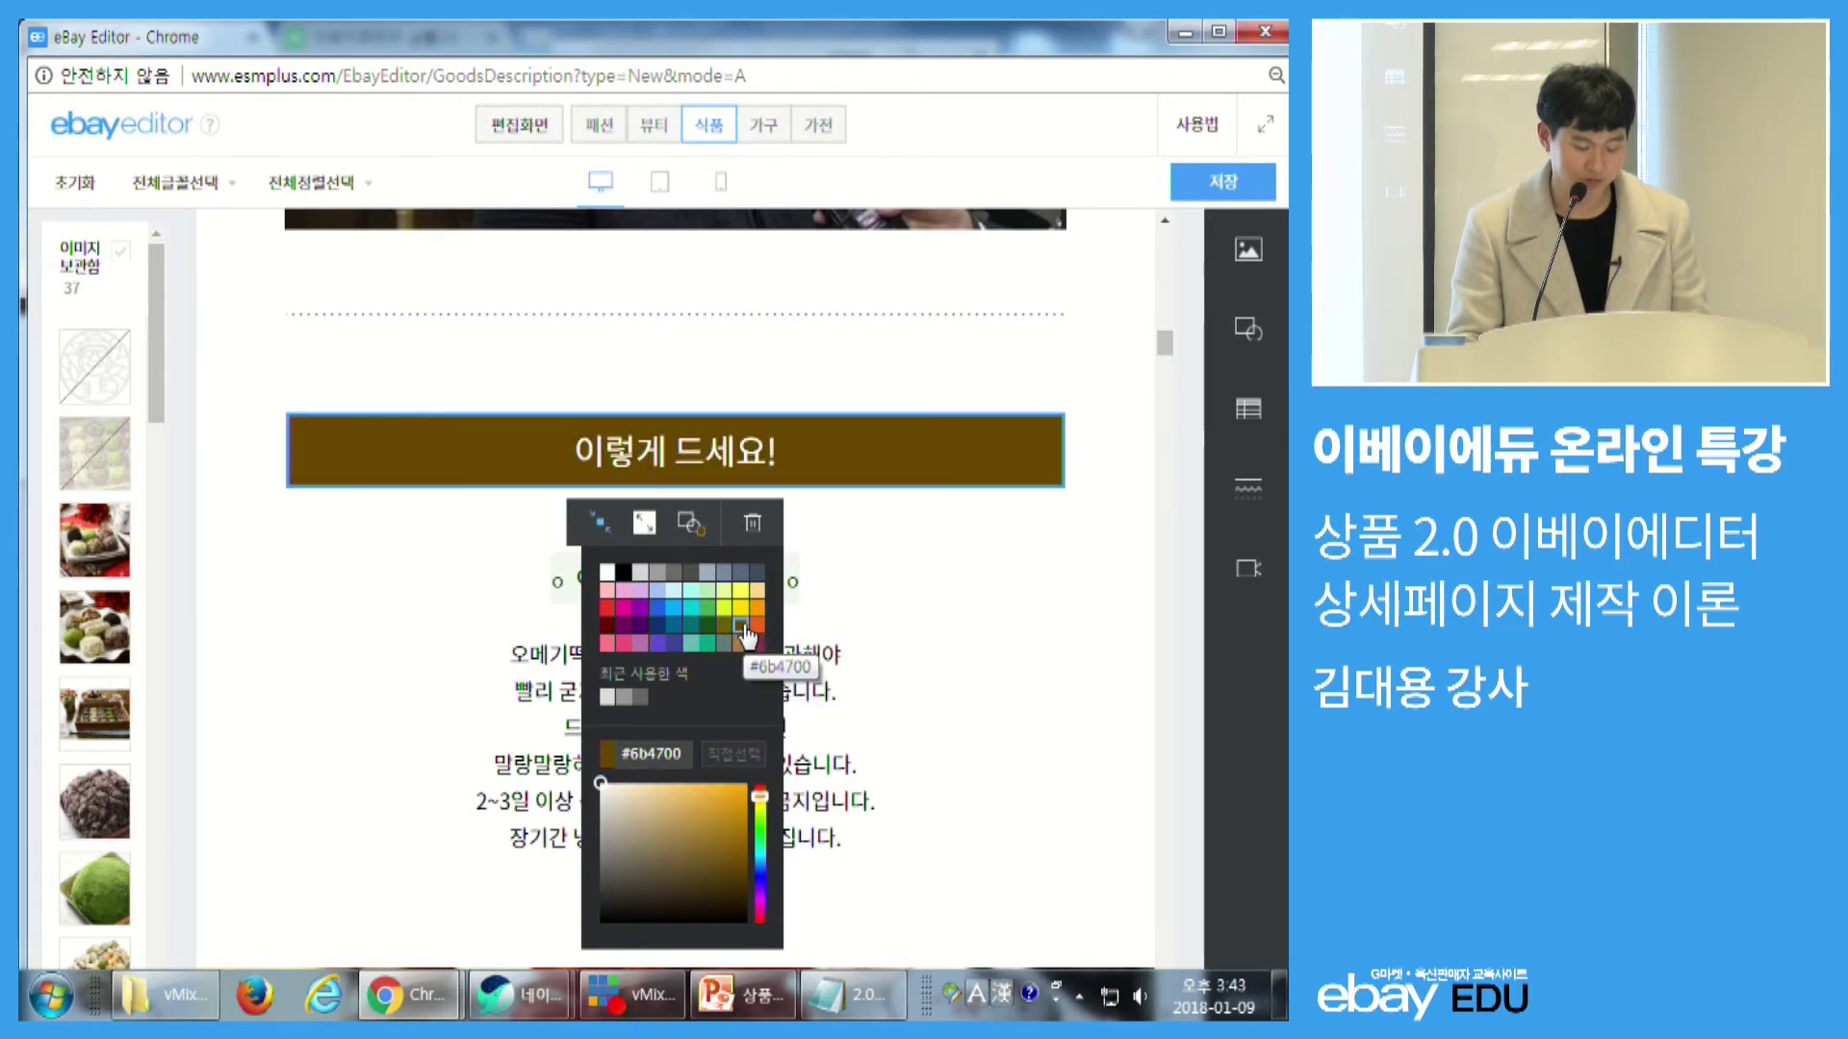
pyautogui.click(920, 616)
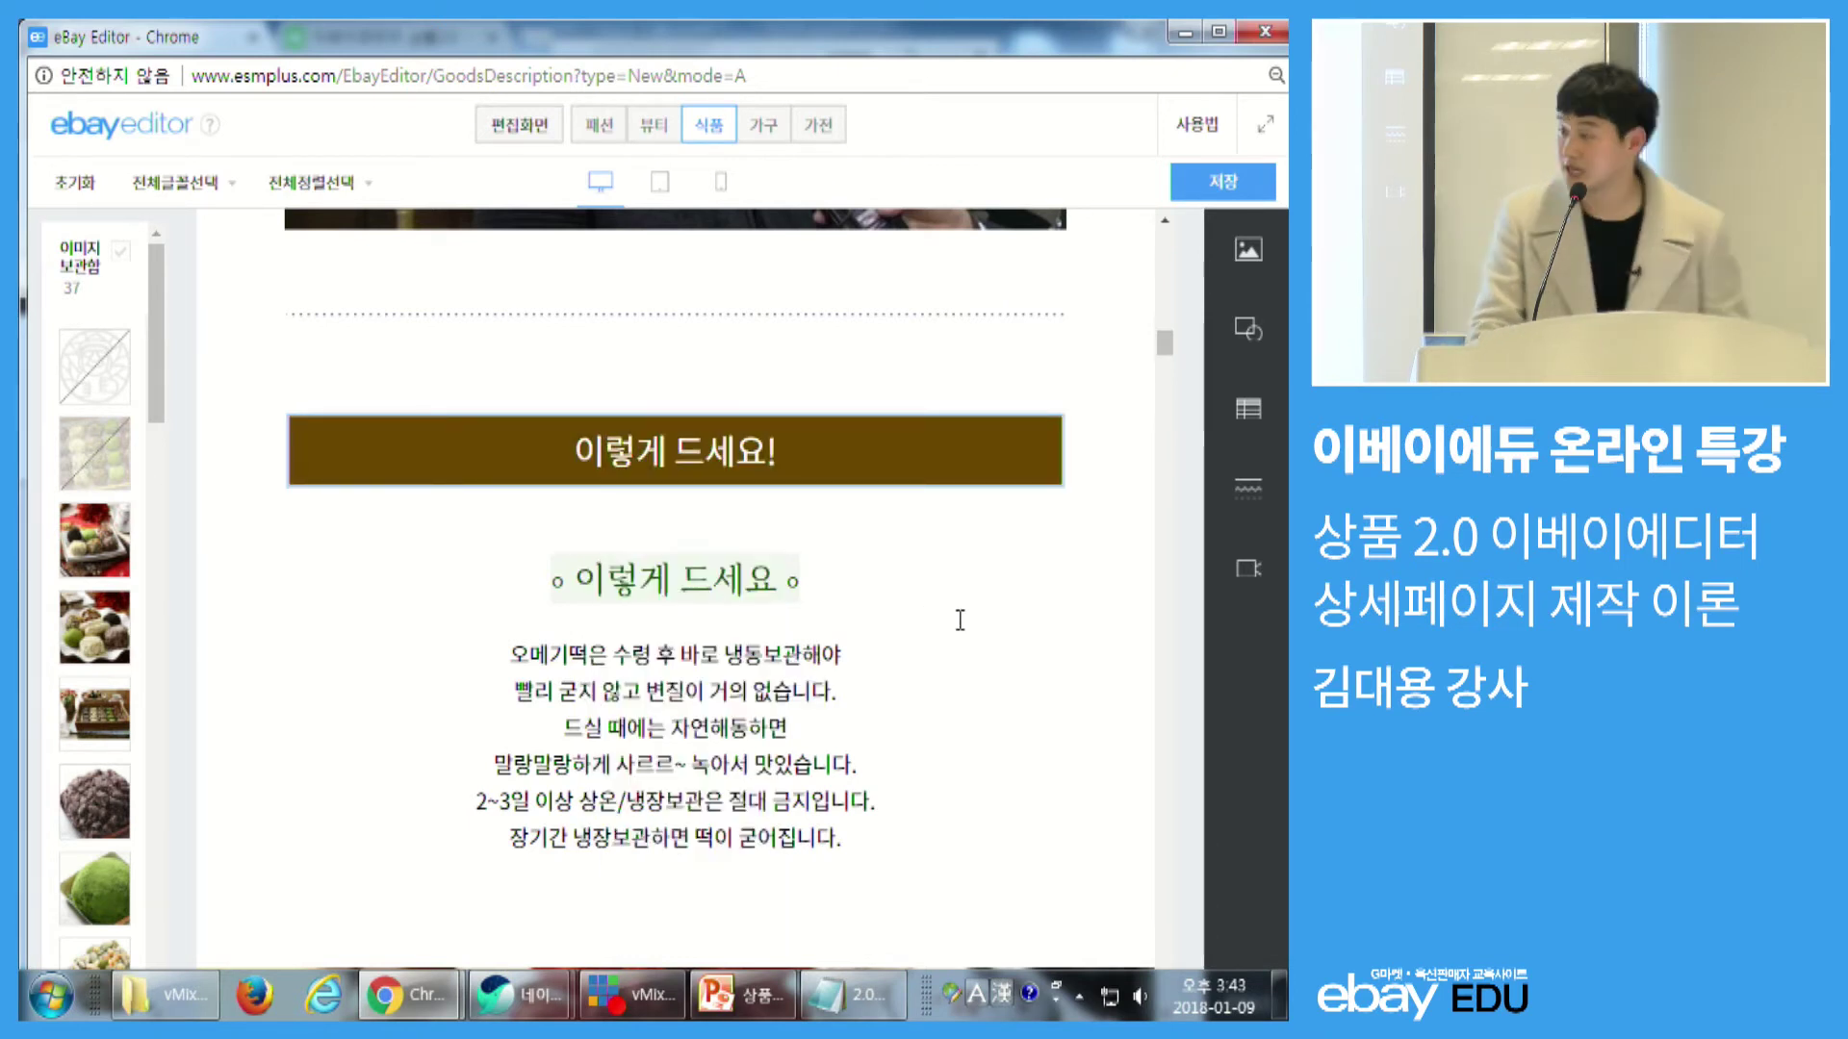
pyautogui.scroll(-1, 974, 614)
pyautogui.scroll(-2, 974, 613)
pyautogui.click(914, 323)
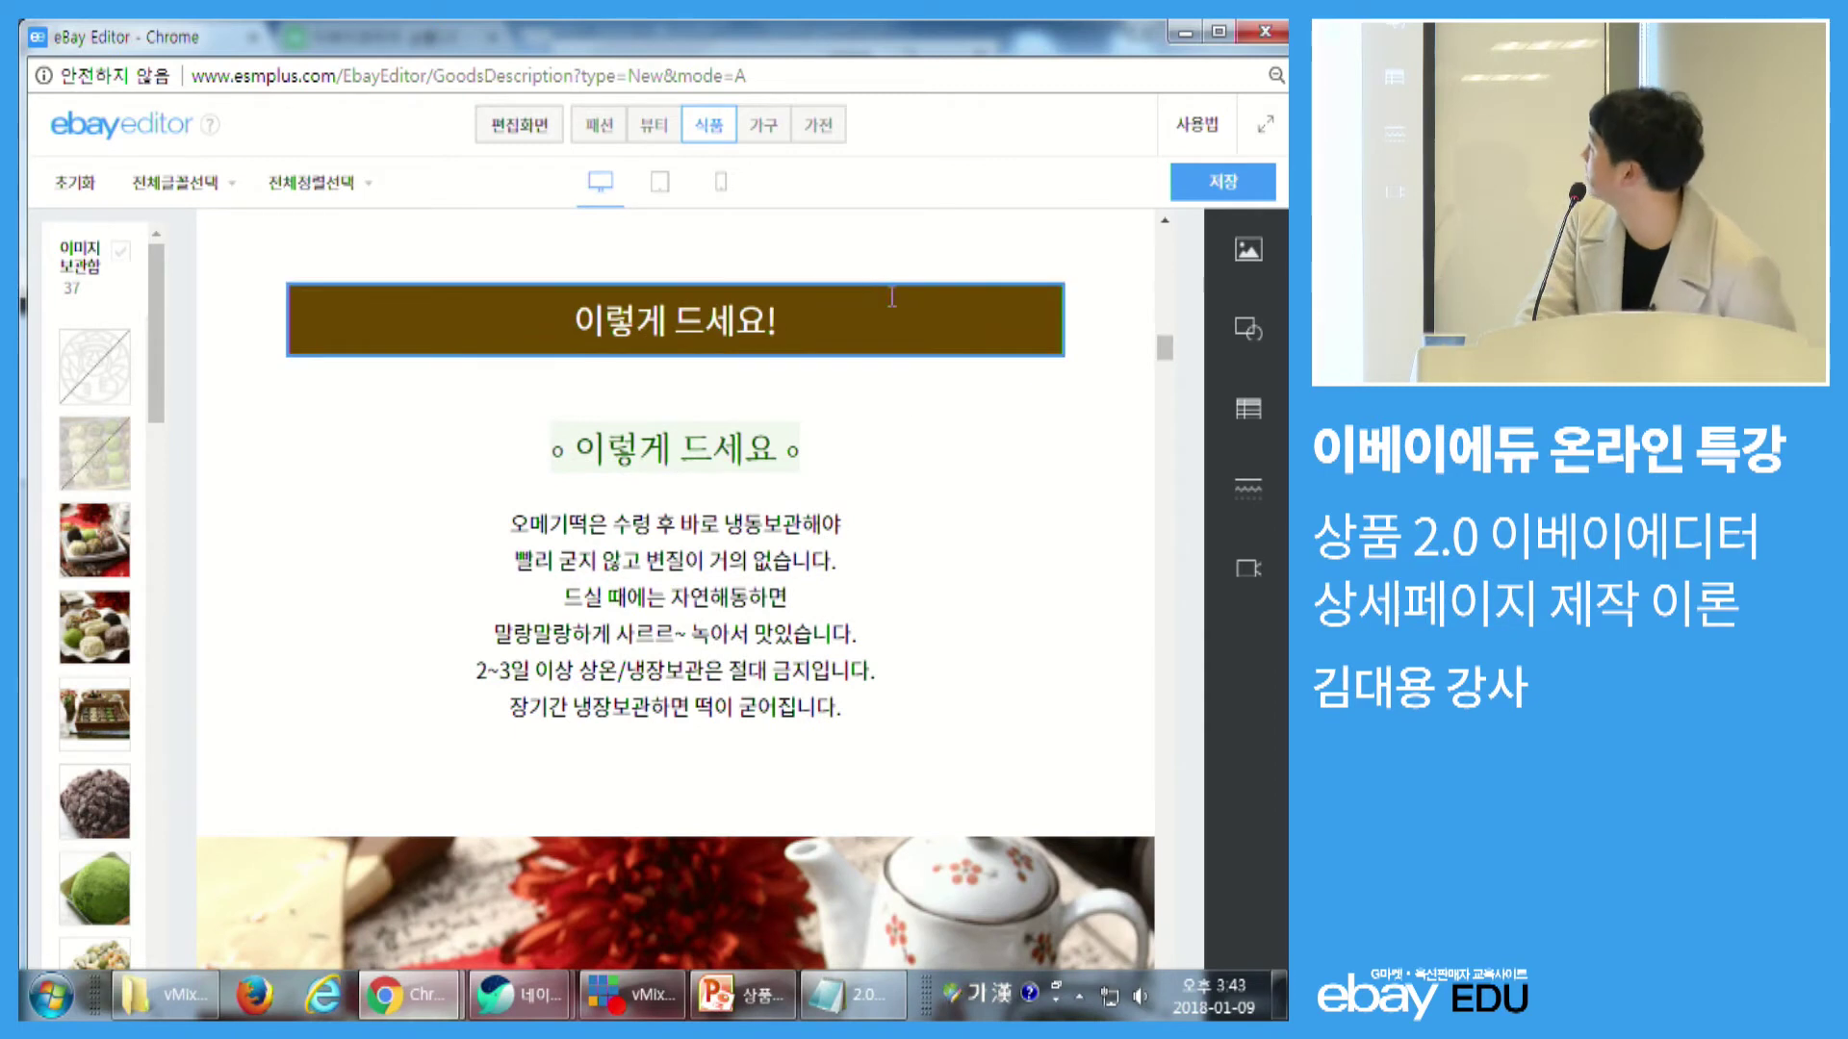
pyautogui.click(1251, 299)
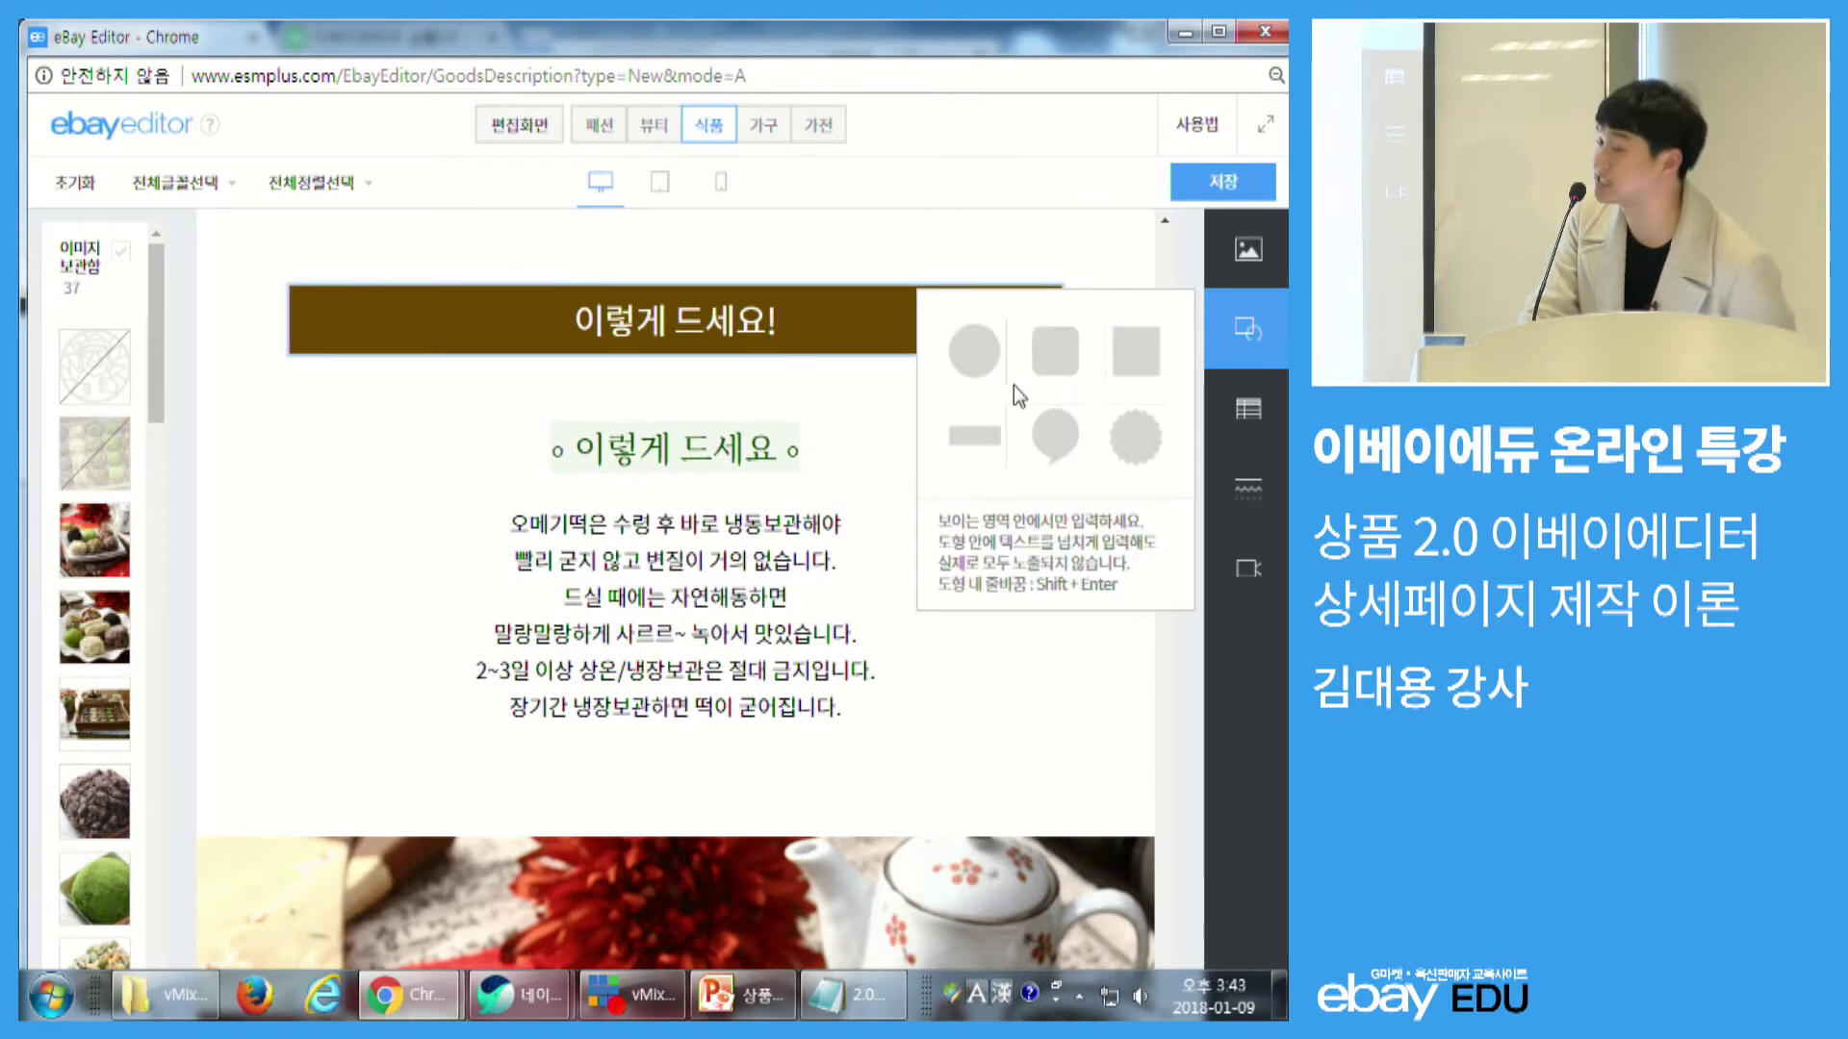
pyautogui.click(1052, 673)
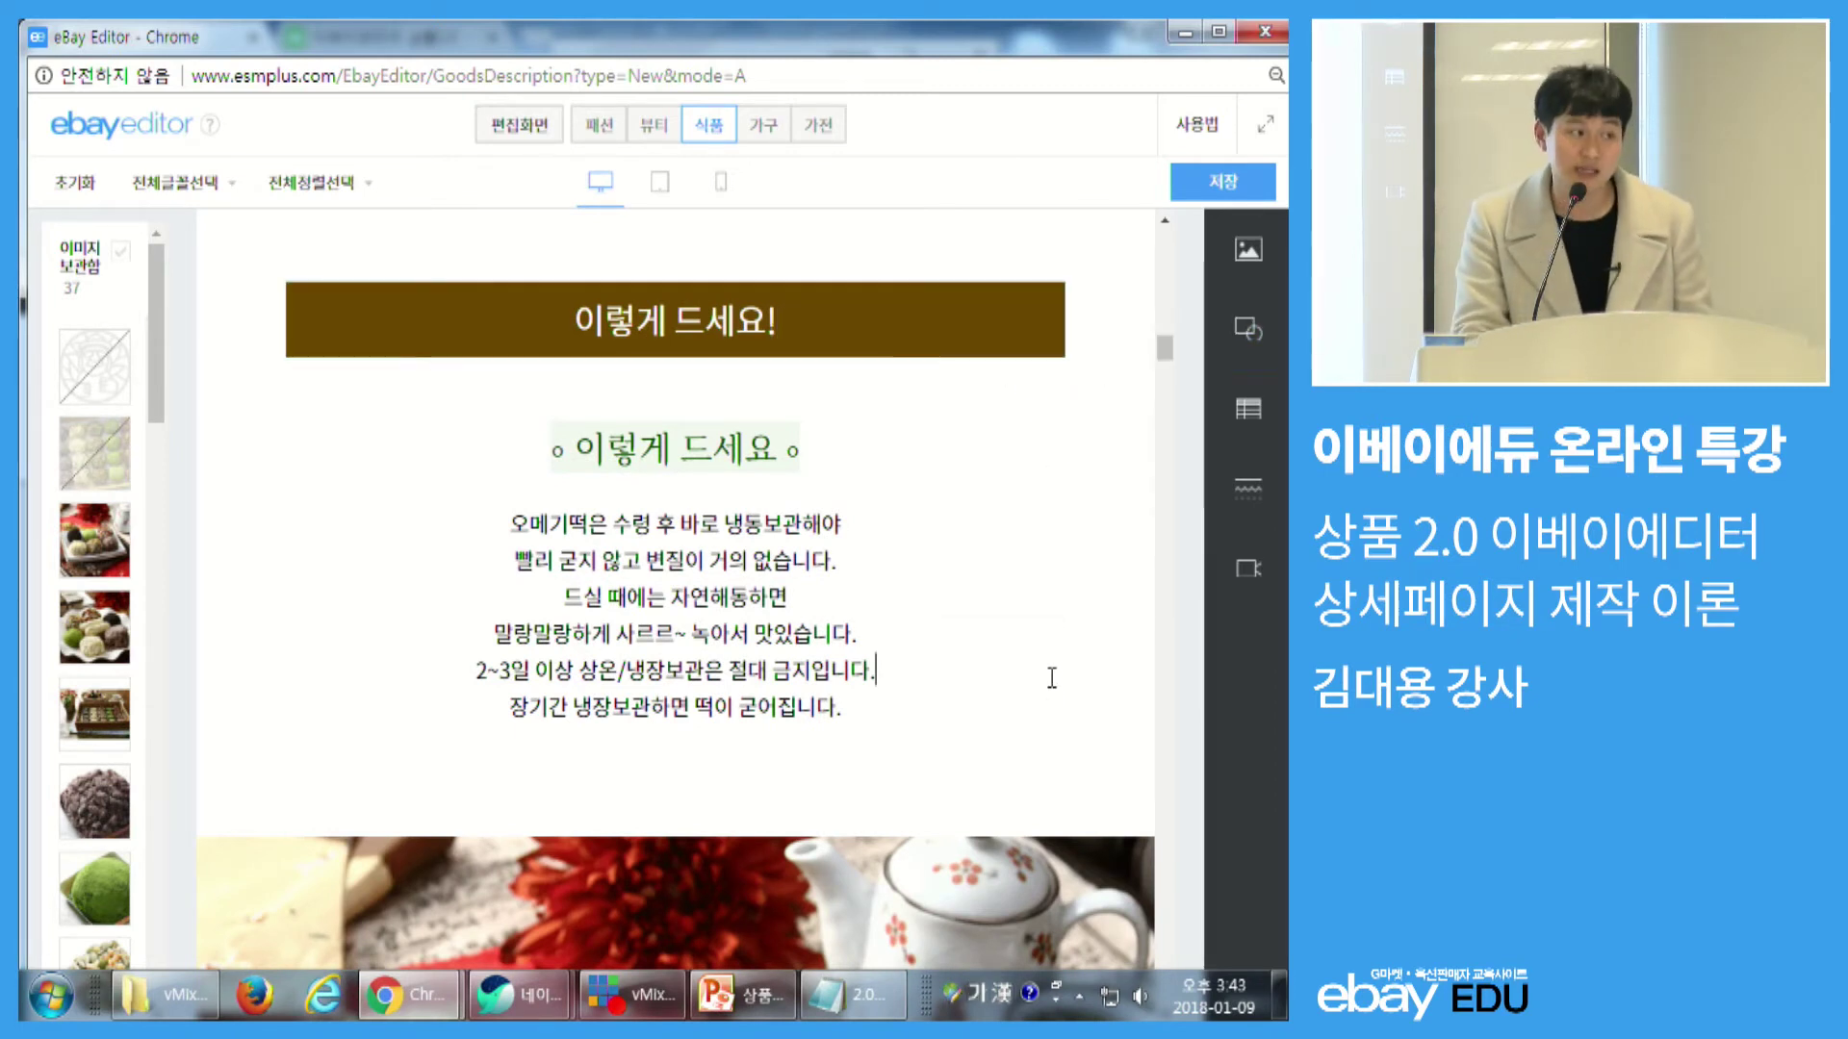
# - Move the wicker basket rice cake photo beside the white plate rice cake photo, placing the two side by side
pyautogui.scroll(-10, 789, 710)
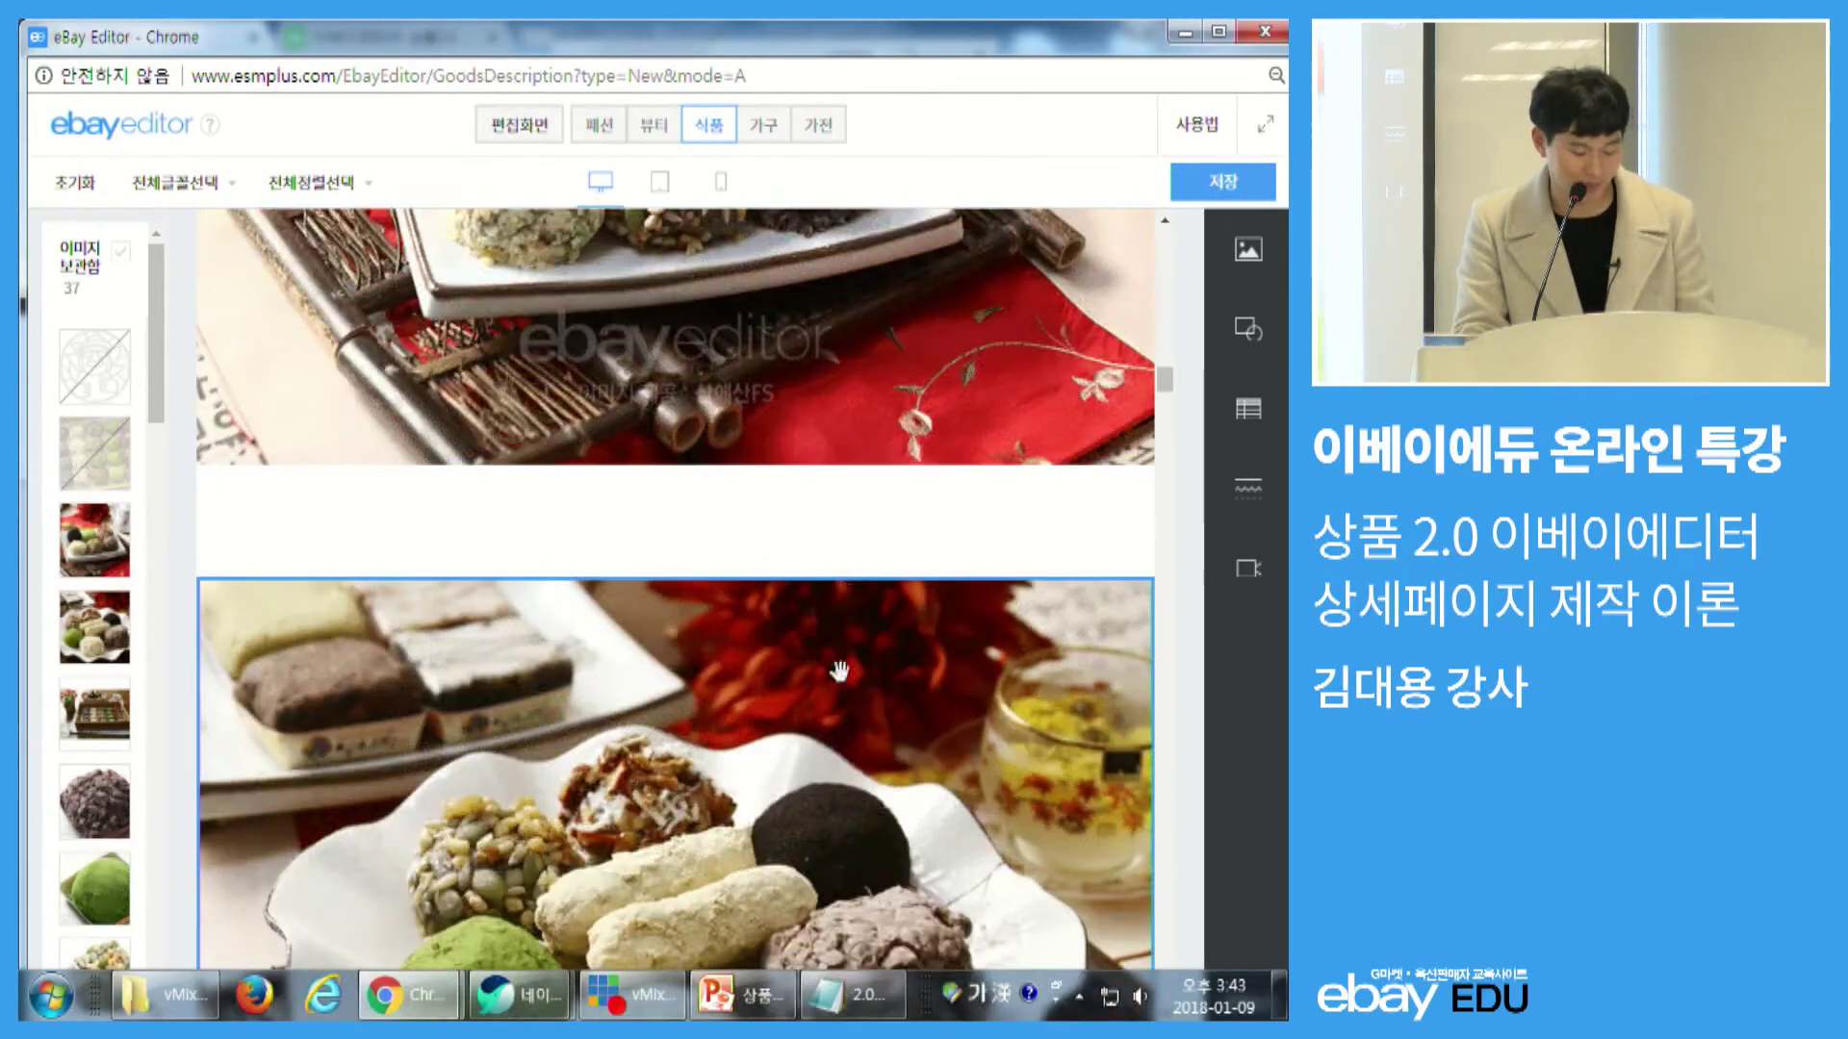
pyautogui.scroll(-5, 789, 709)
pyautogui.scroll(2, 780, 674)
pyautogui.scroll(-5, 770, 625)
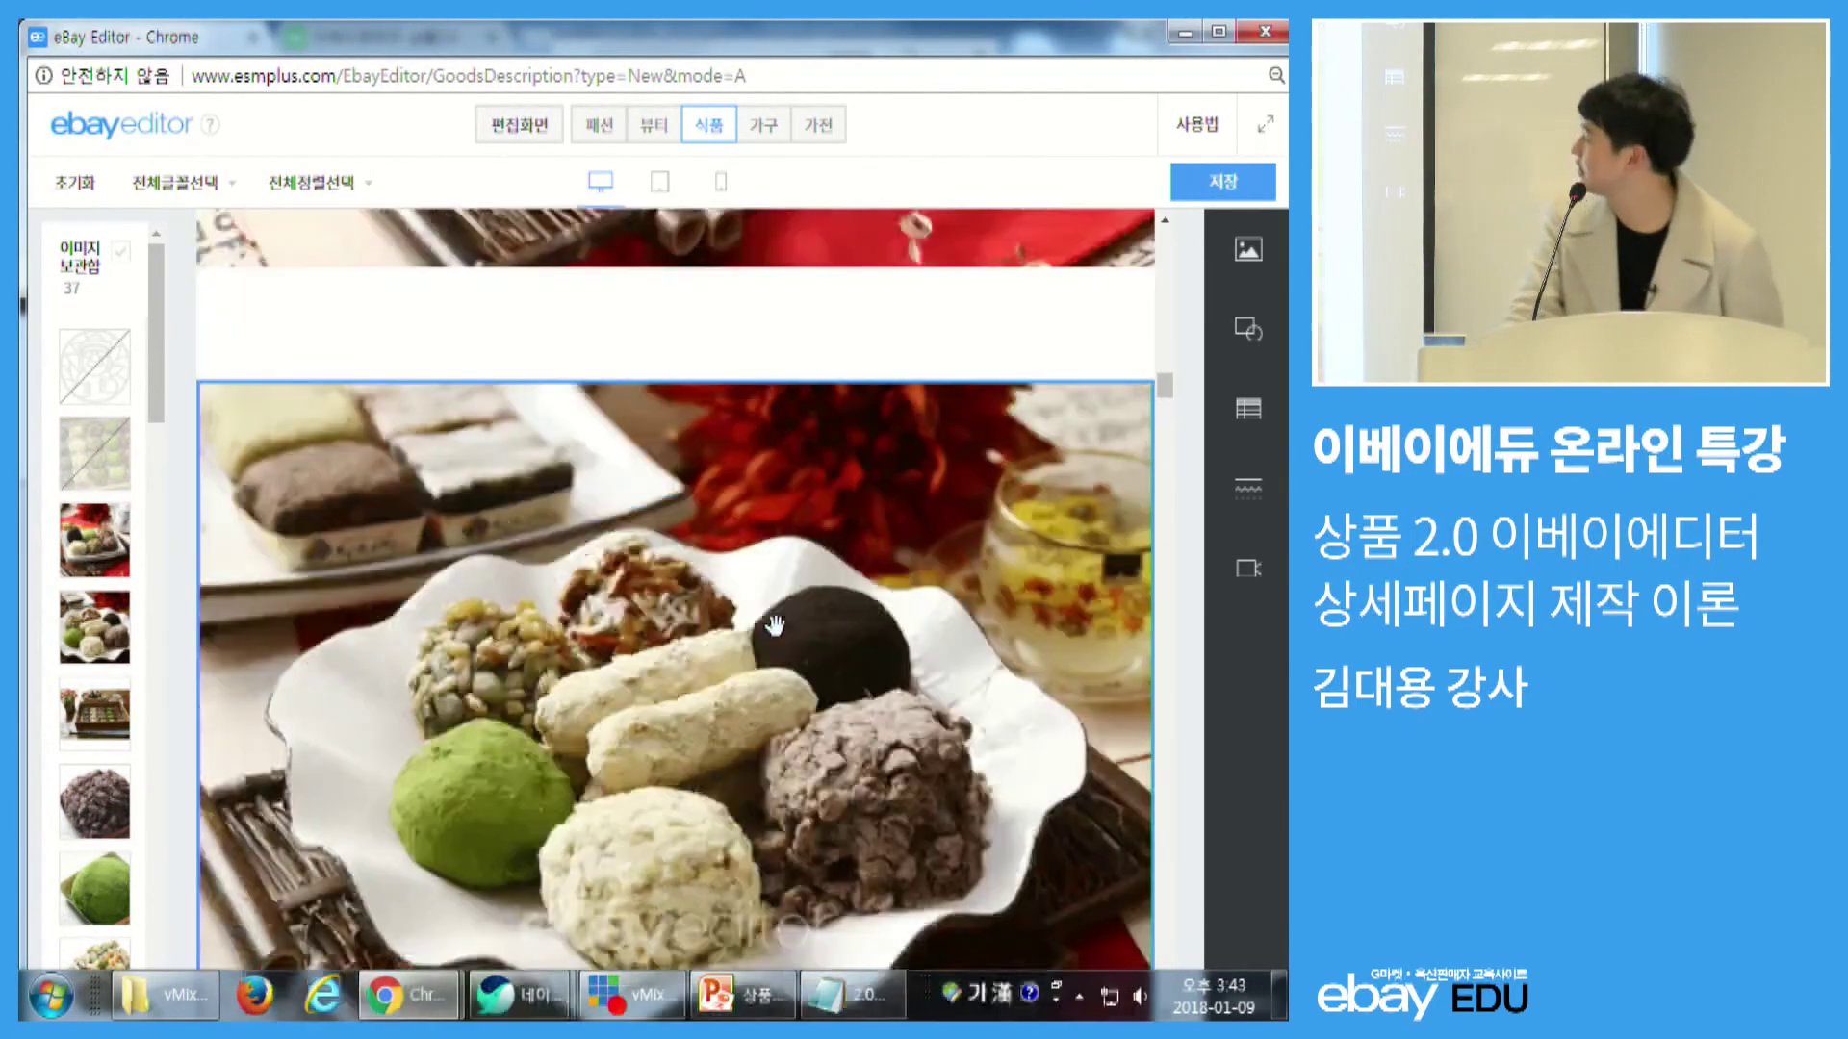
pyautogui.scroll(-10, 765, 605)
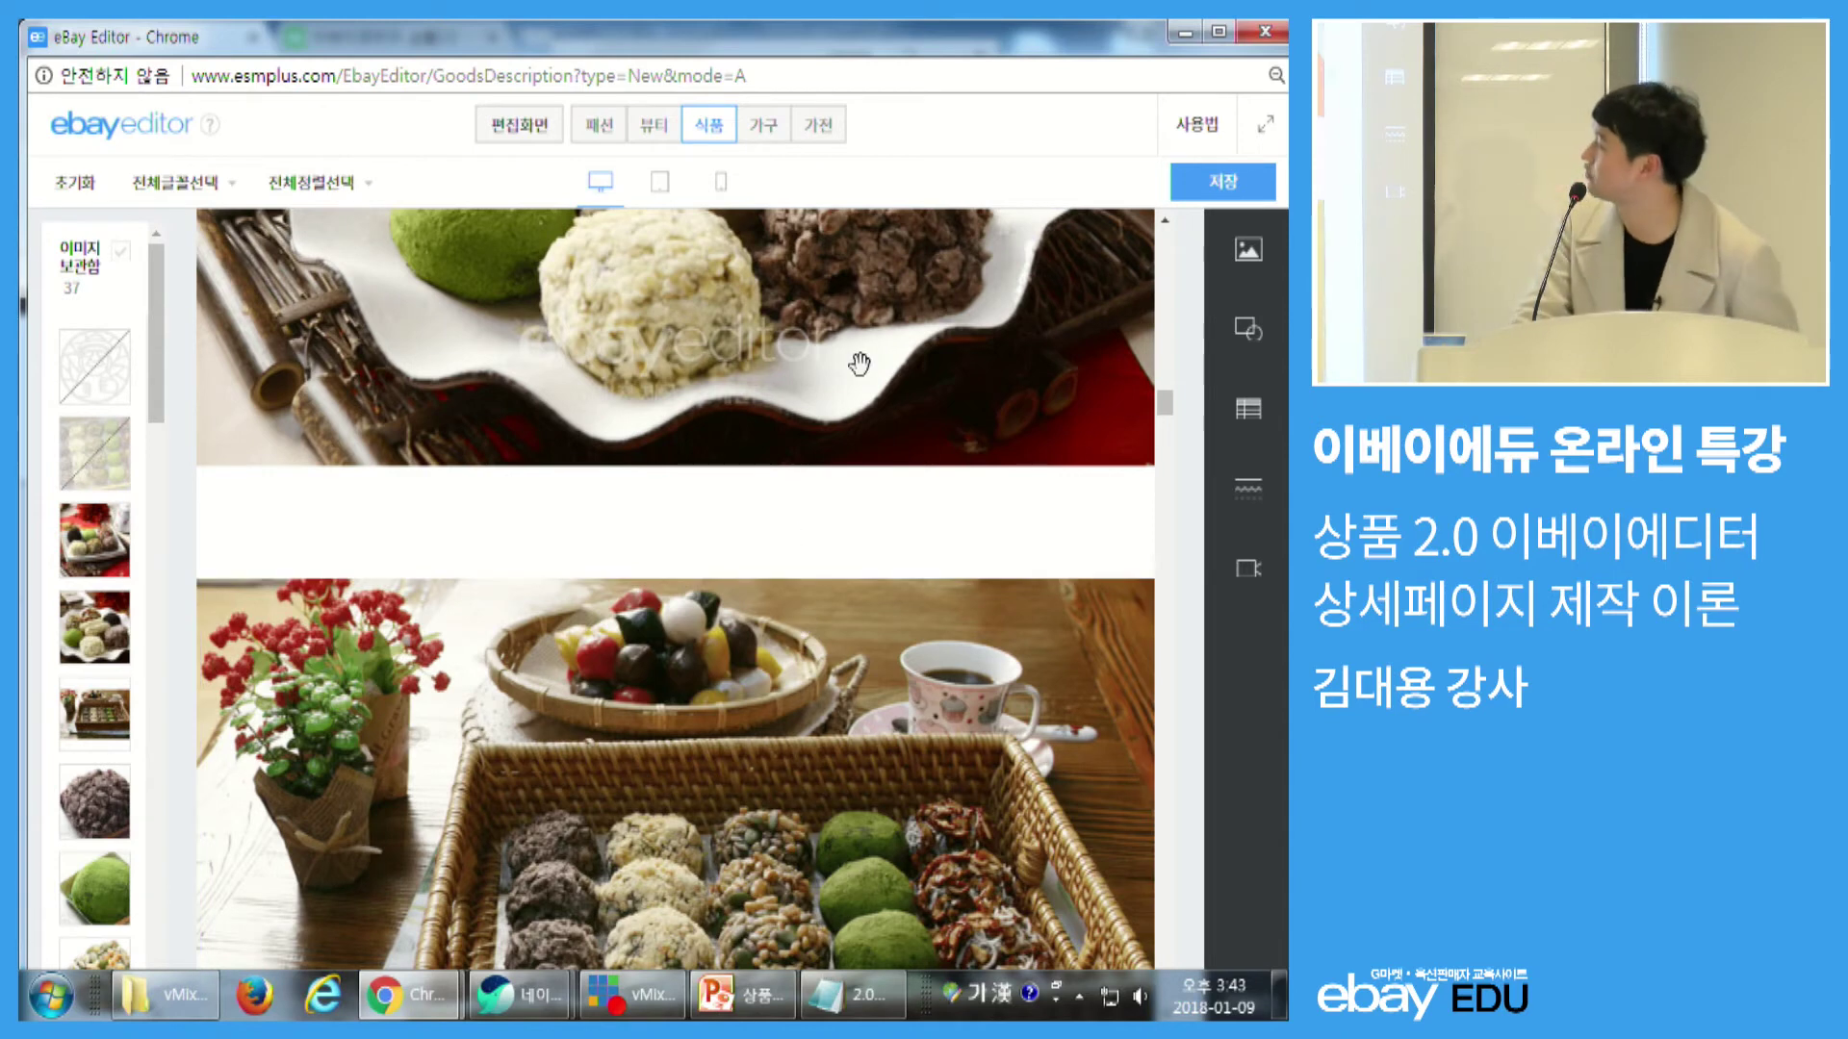
pyautogui.click(842, 310)
pyautogui.scroll(-1, 842, 309)
pyautogui.click(749, 676)
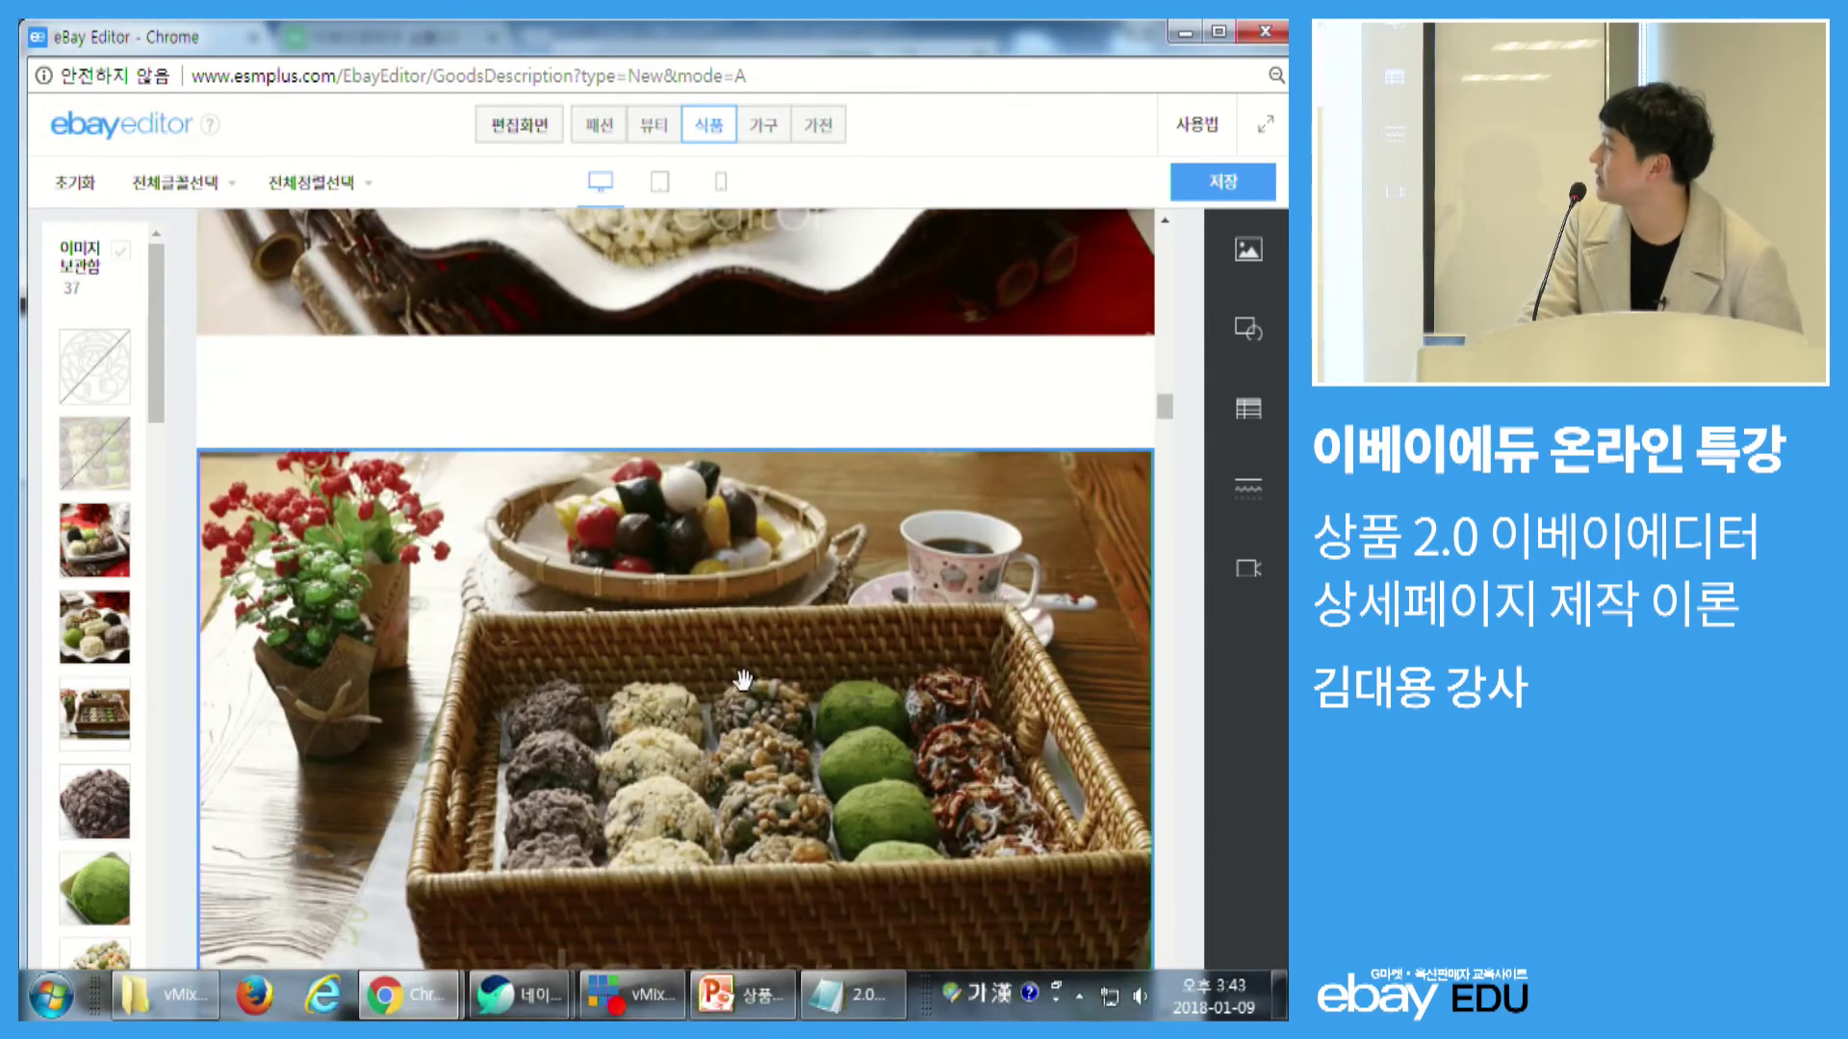
pyautogui.moveTo(785, 680); pyautogui.dragTo(904, 383)
pyautogui.scroll(2, 853, 469)
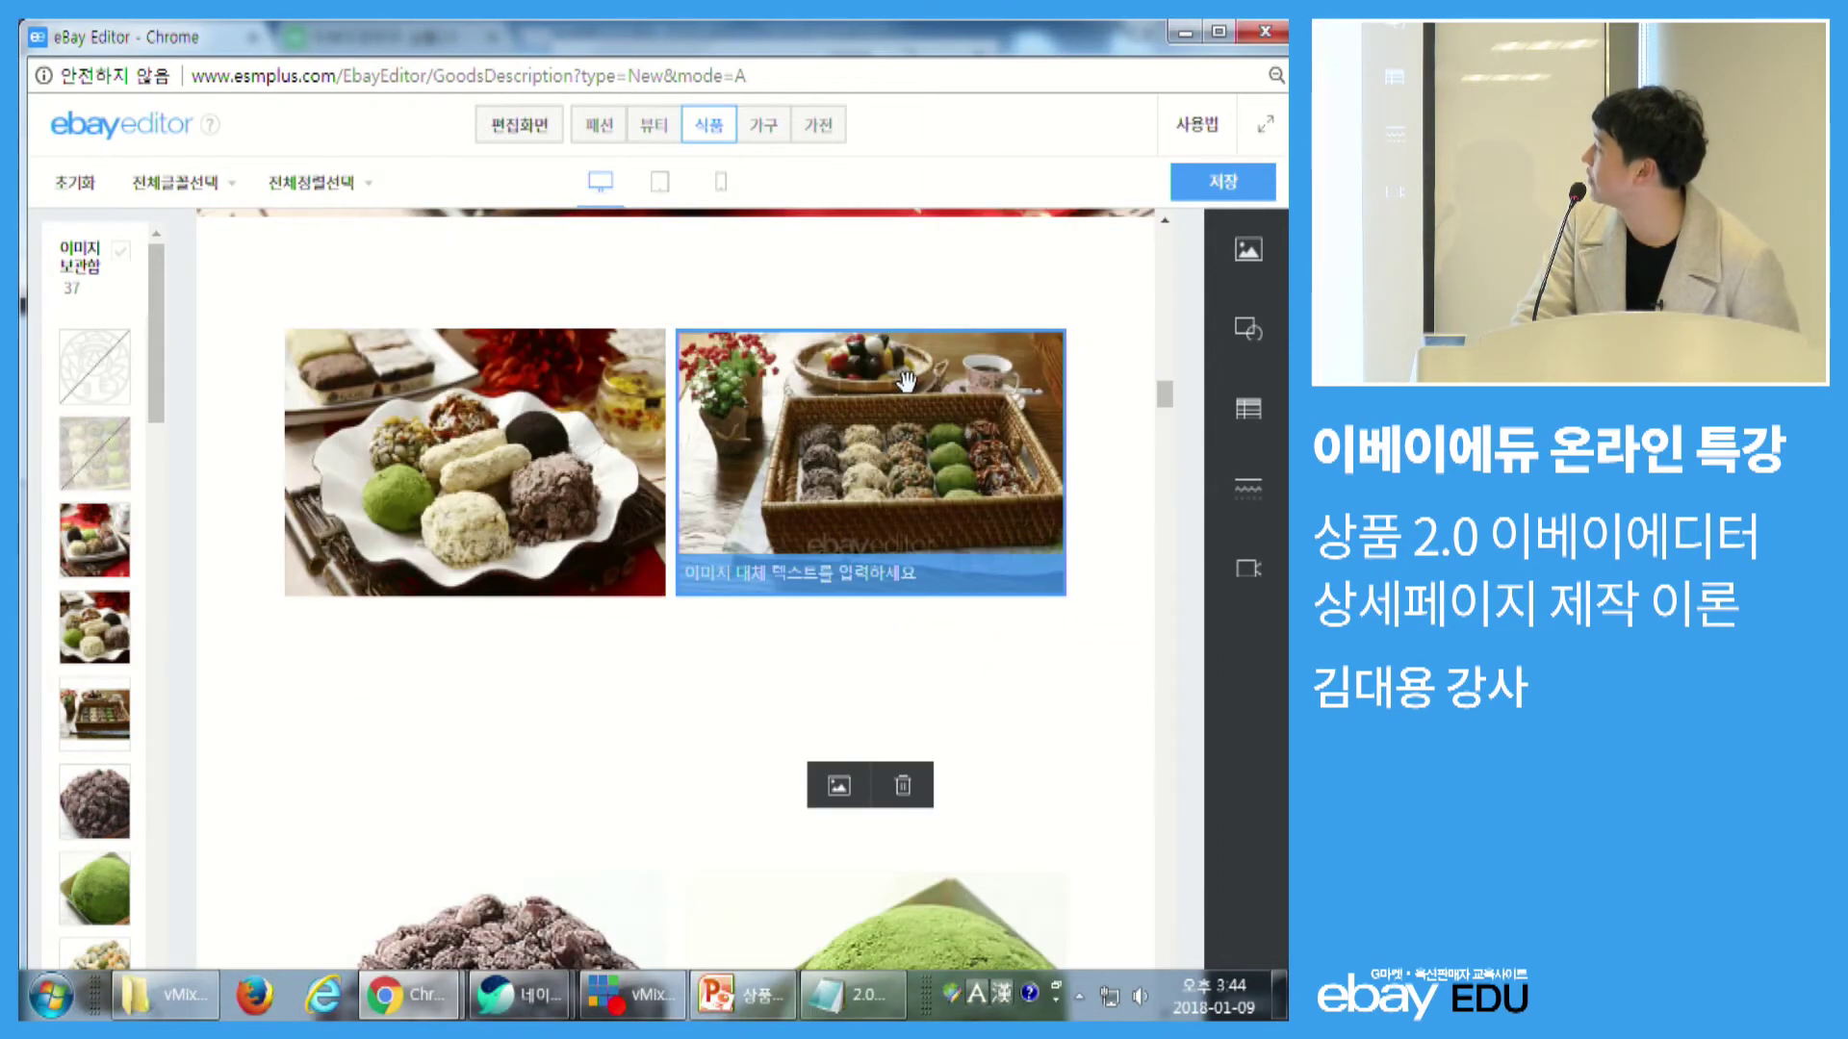
pyautogui.click(1043, 717)
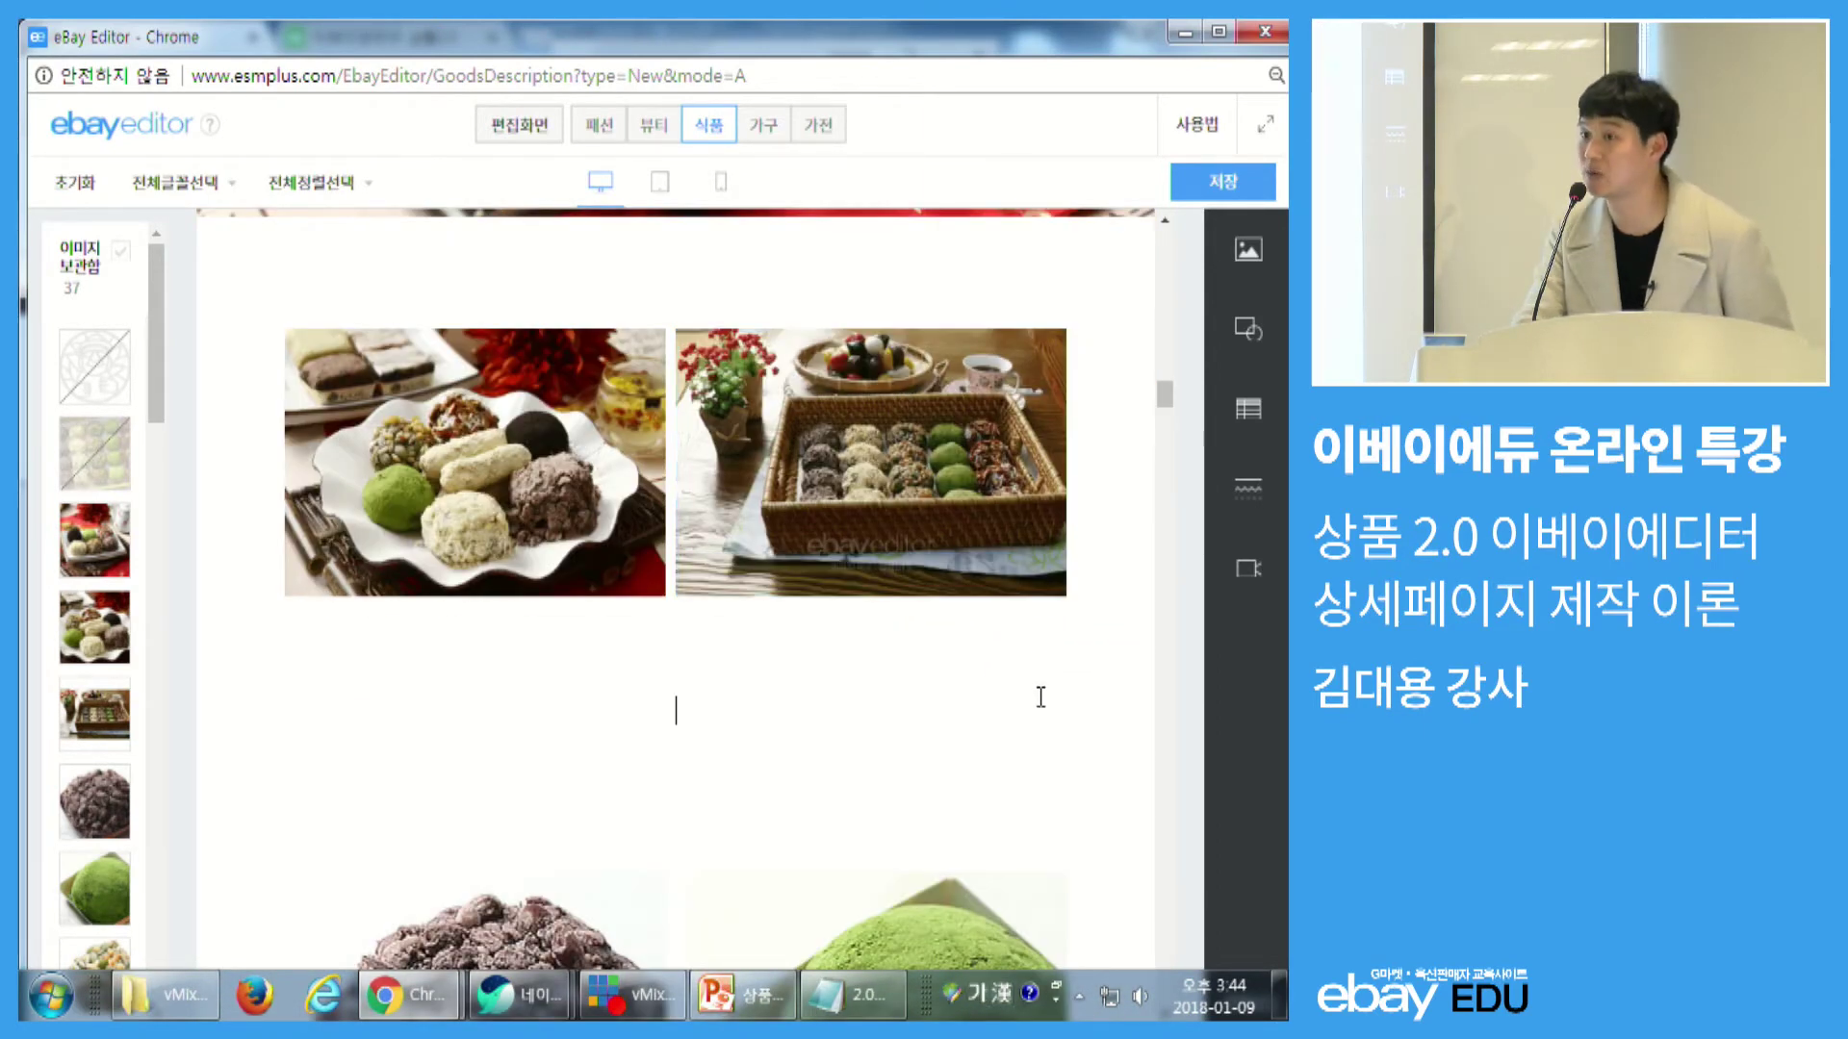
# - Examine the captioned rice cake image pairs below and the blank space under the two side-by-side photos
pyautogui.scroll(-4, 1041, 697)
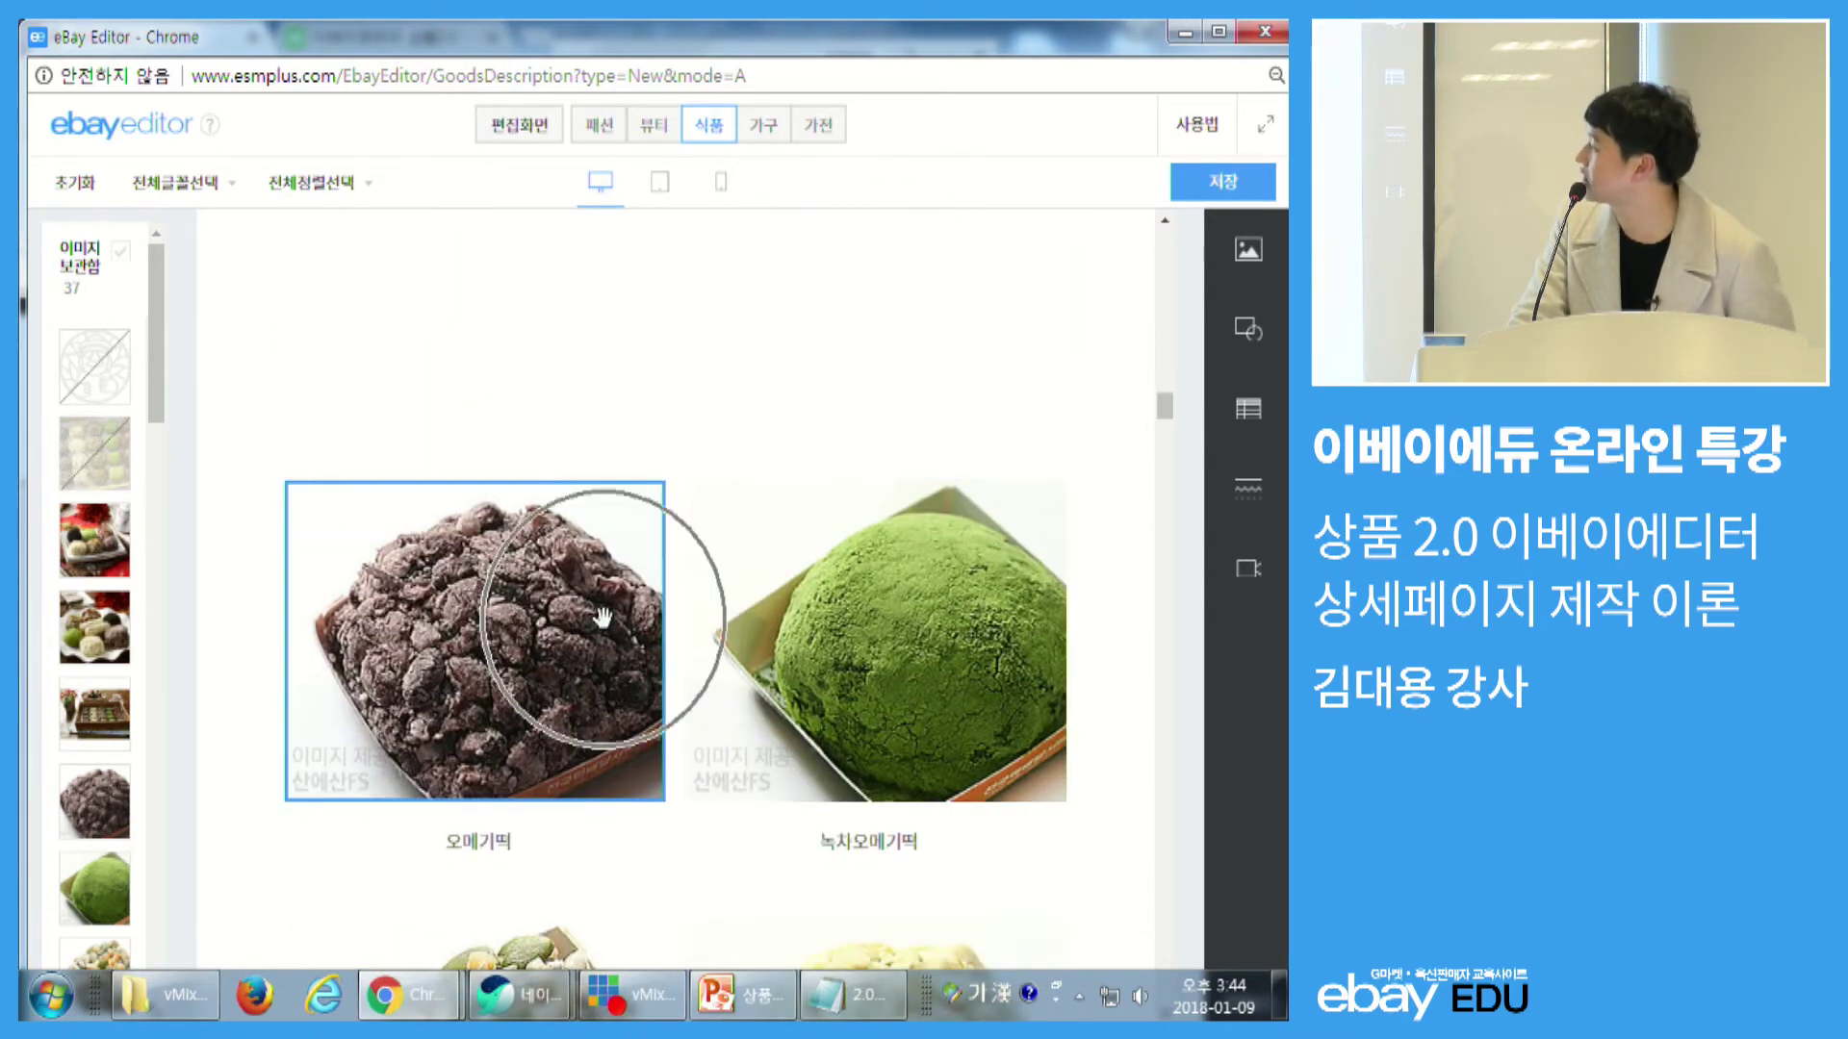
pyautogui.scroll(5, 873, 653)
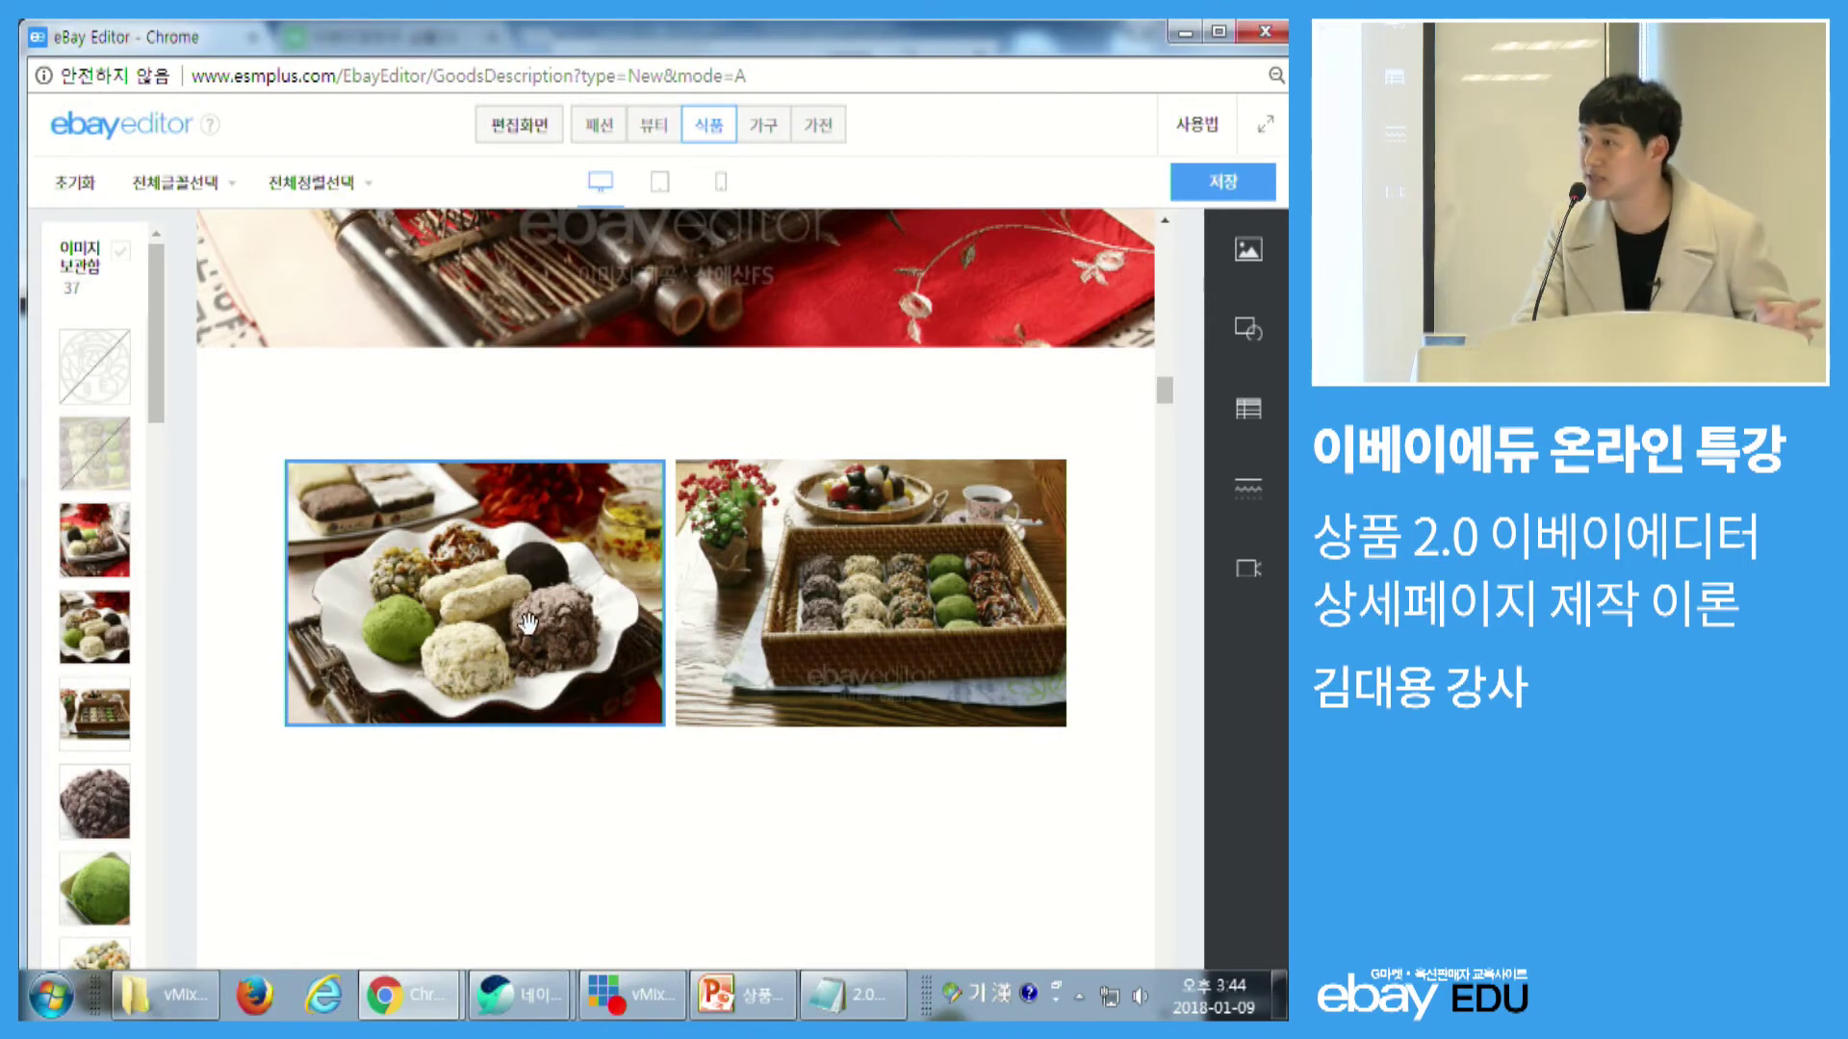
pyautogui.scroll(-1, 628, 535)
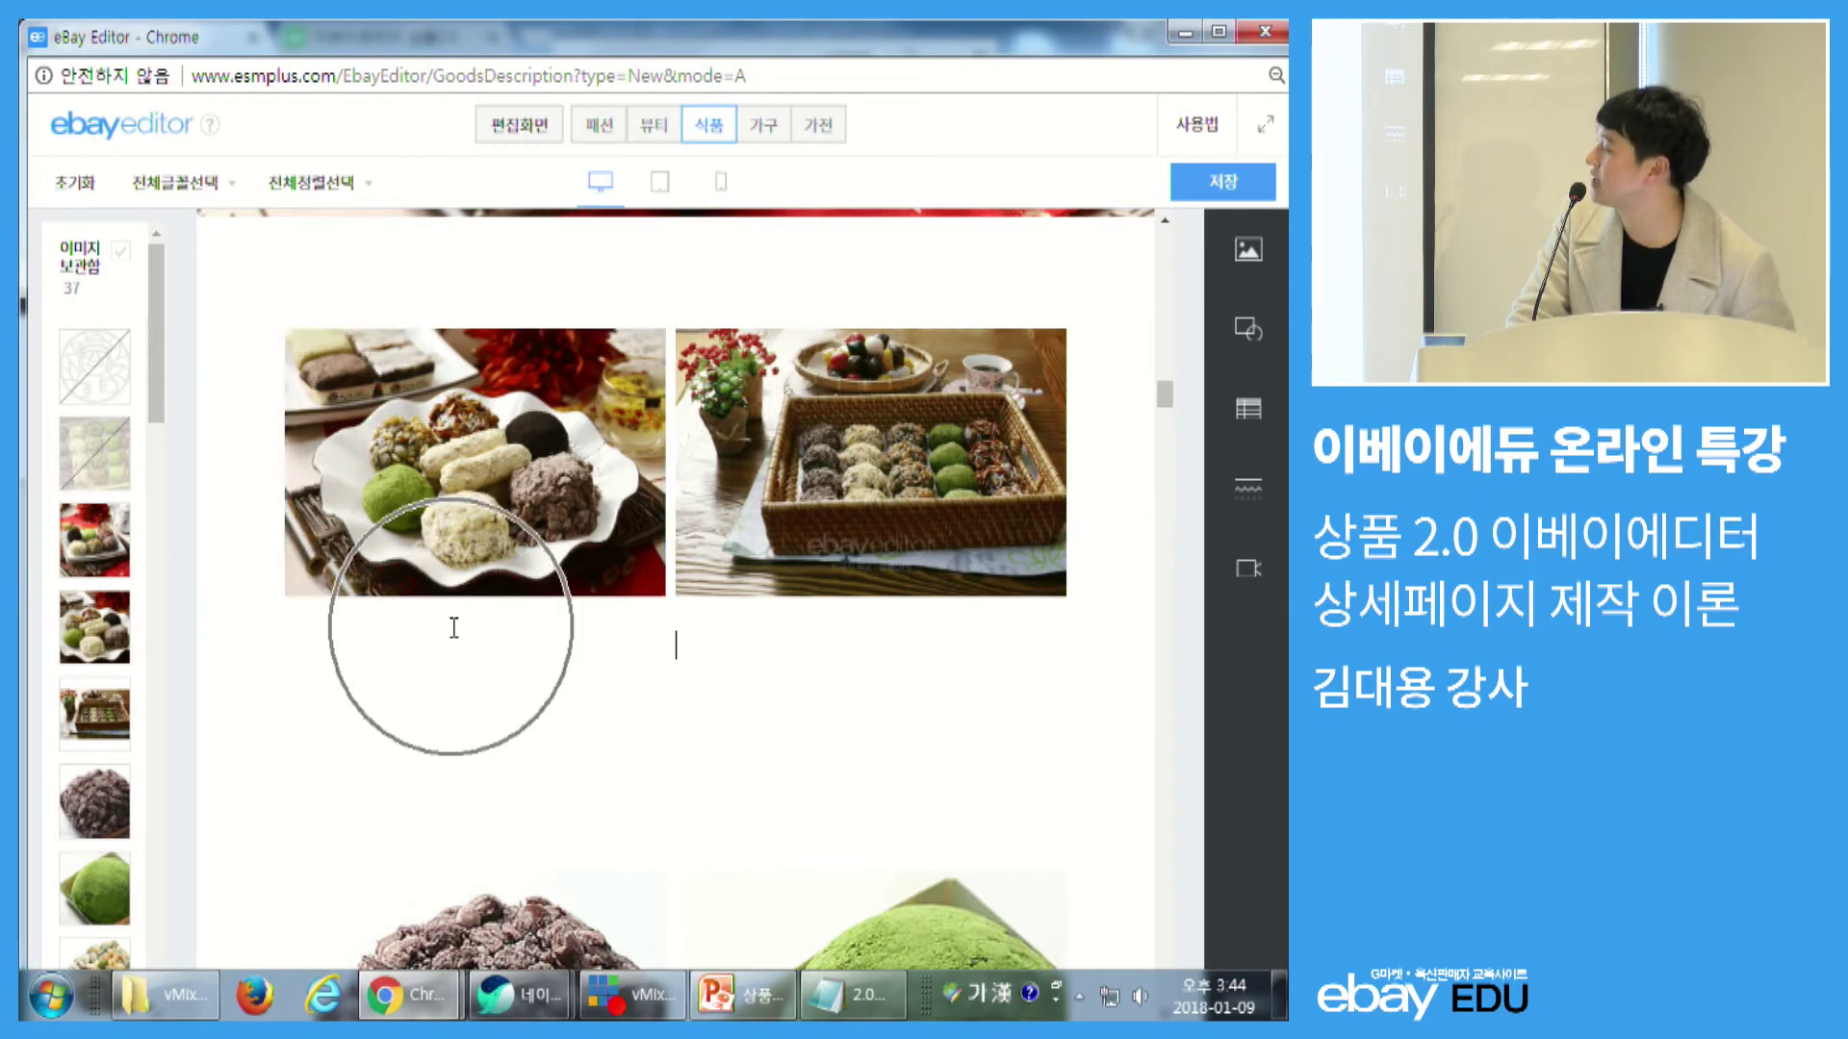
pyautogui.press('ctrl')
pyautogui.press('ctrl')
pyautogui.scroll(-1, 763, 664)
pyautogui.press('ctrl')
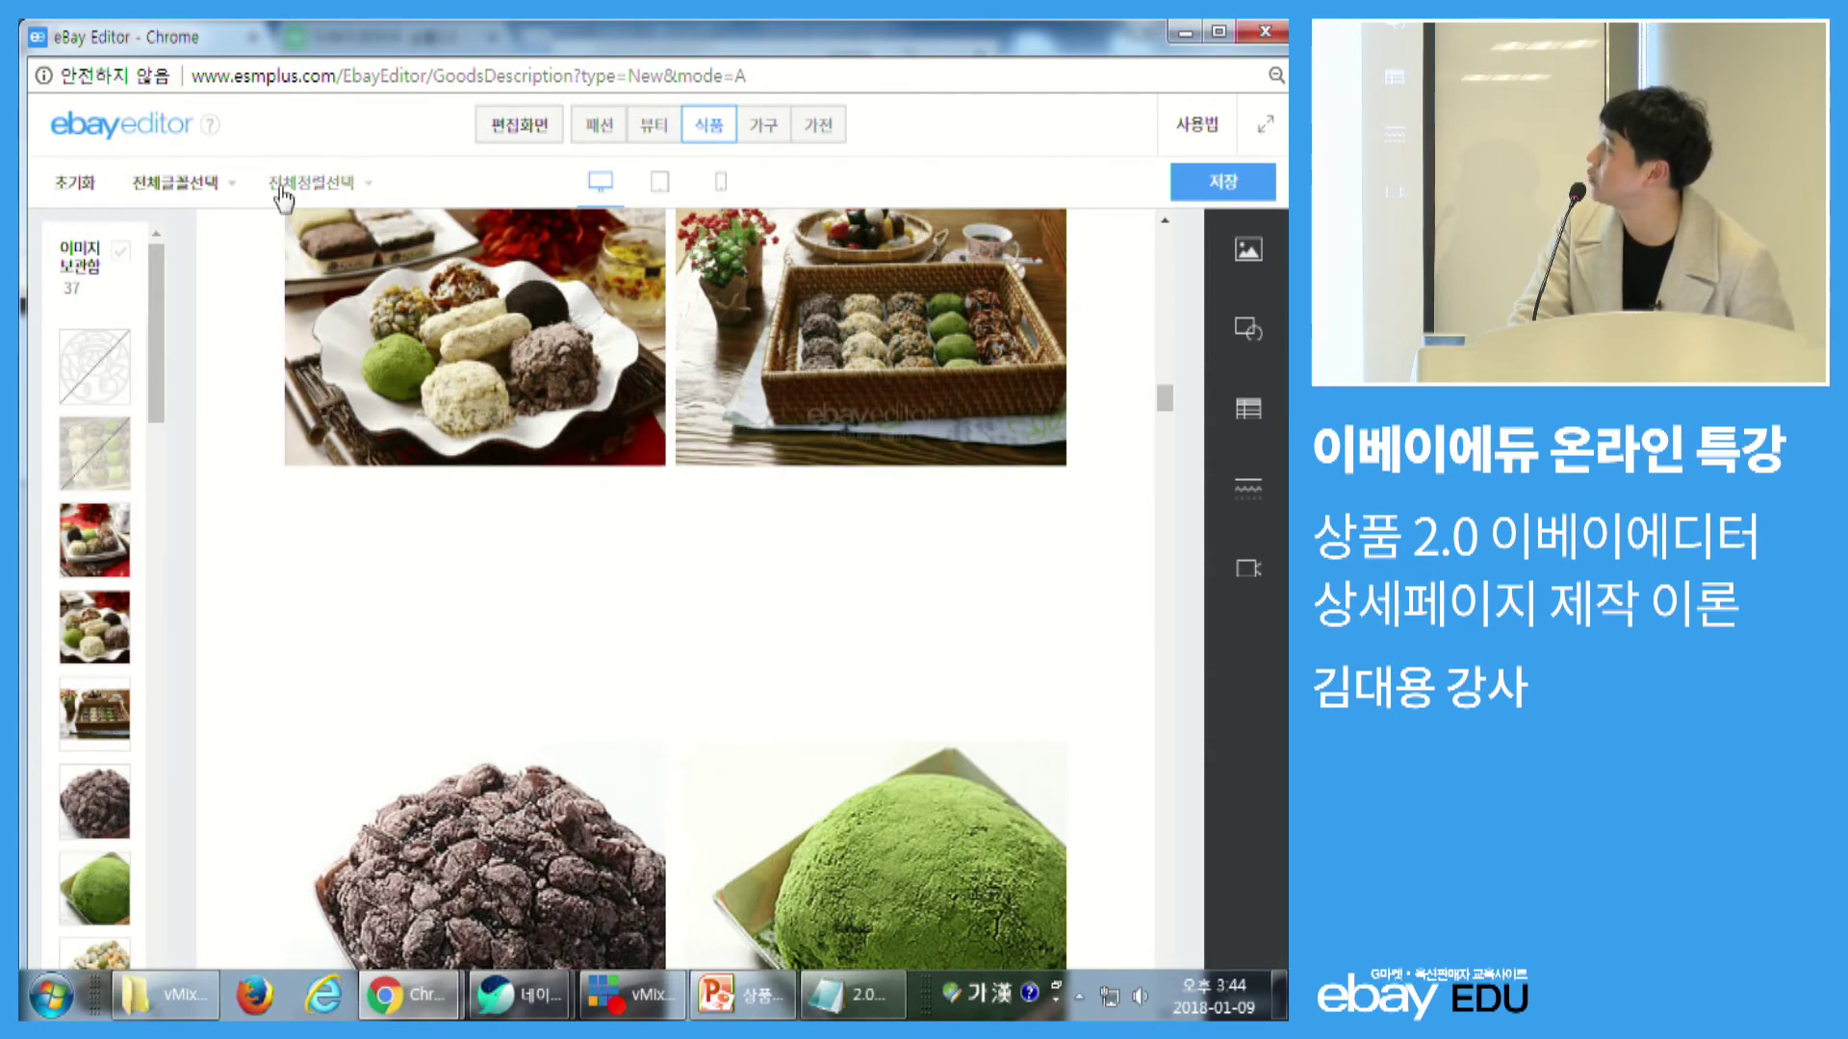
pyautogui.click(318, 183)
pyautogui.press('ctrl')
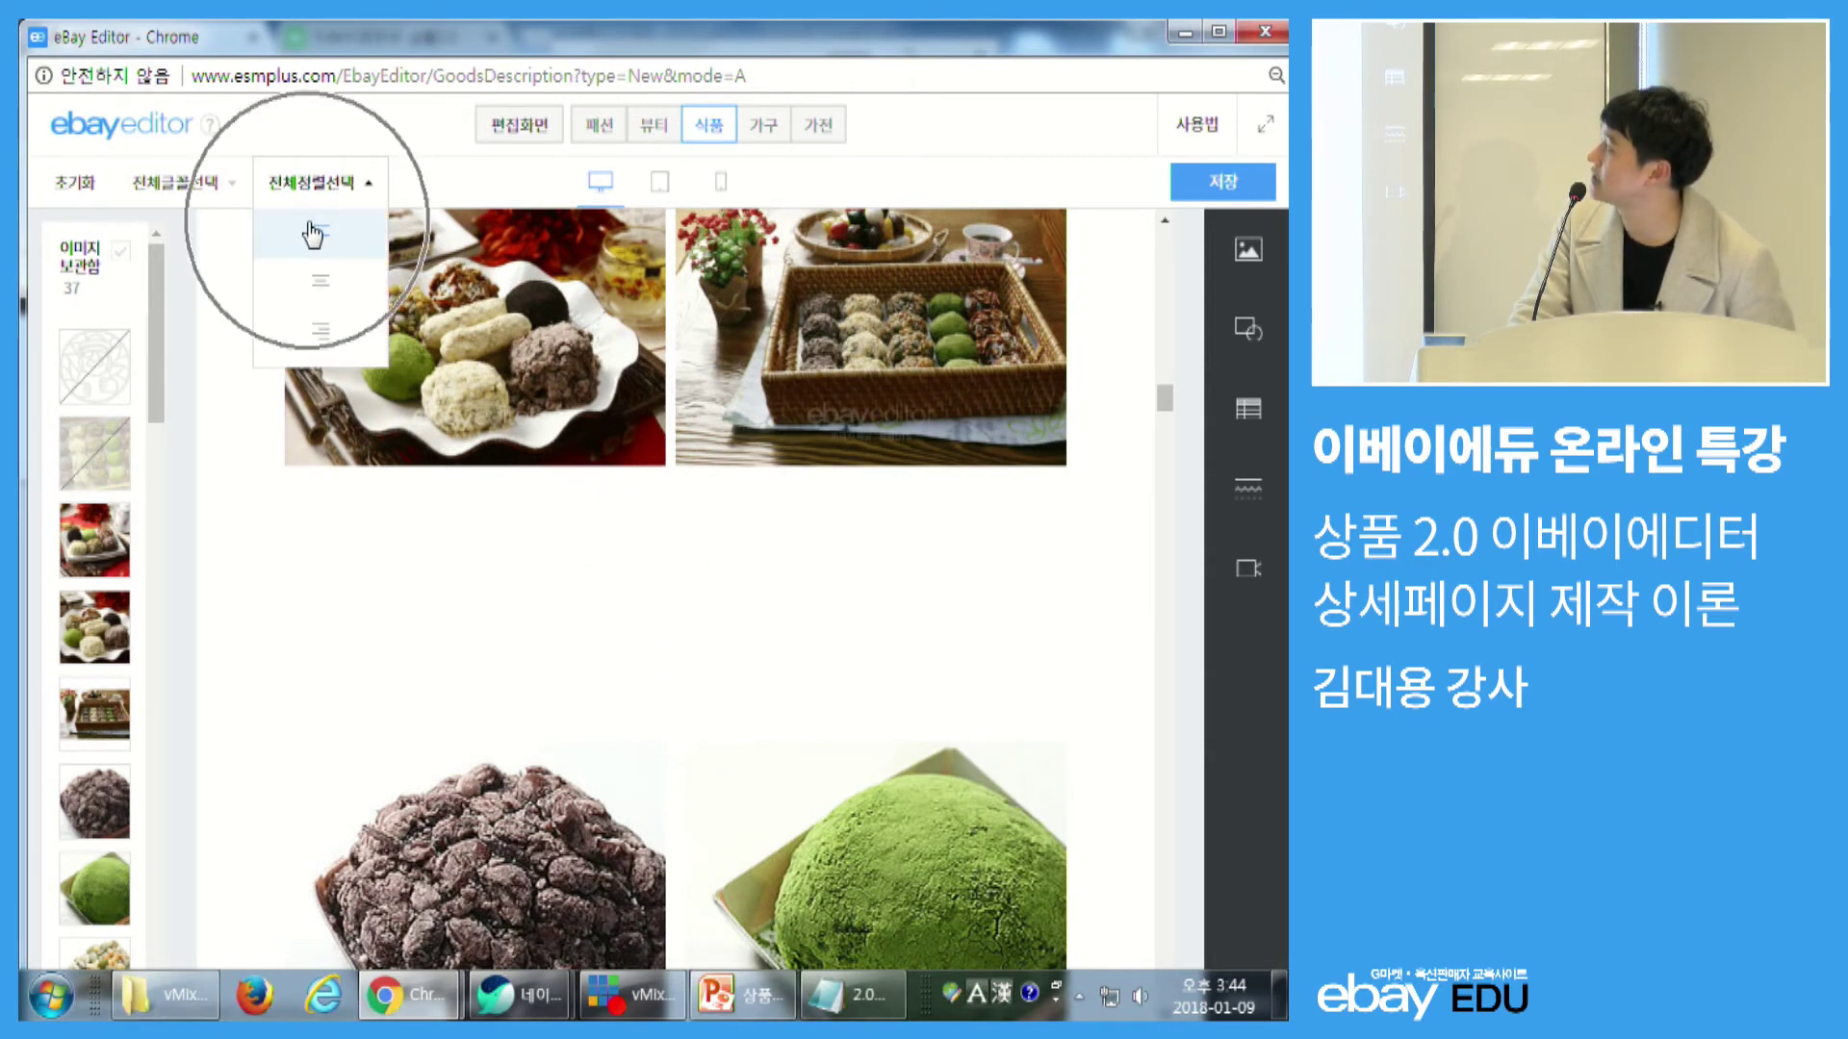
pyautogui.press('ctrl')
pyautogui.click(211, 186)
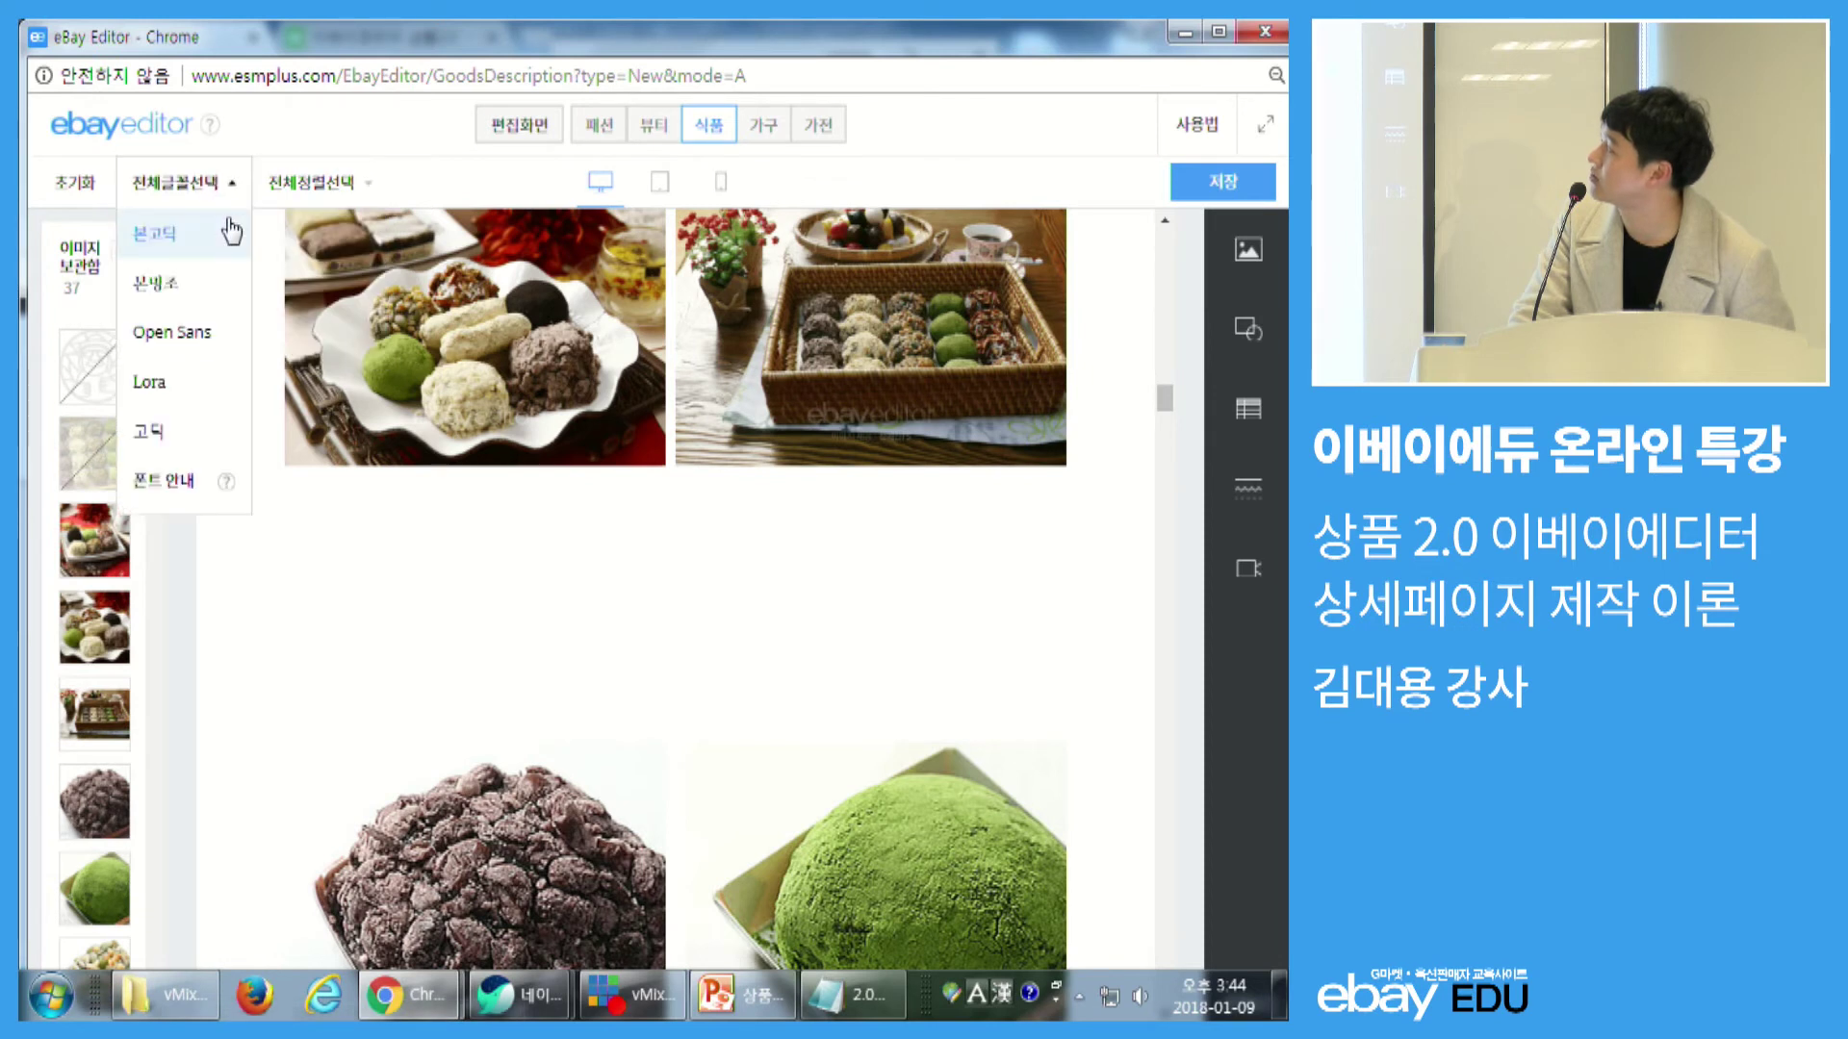
pyautogui.click(322, 183)
pyautogui.press('ctrl')
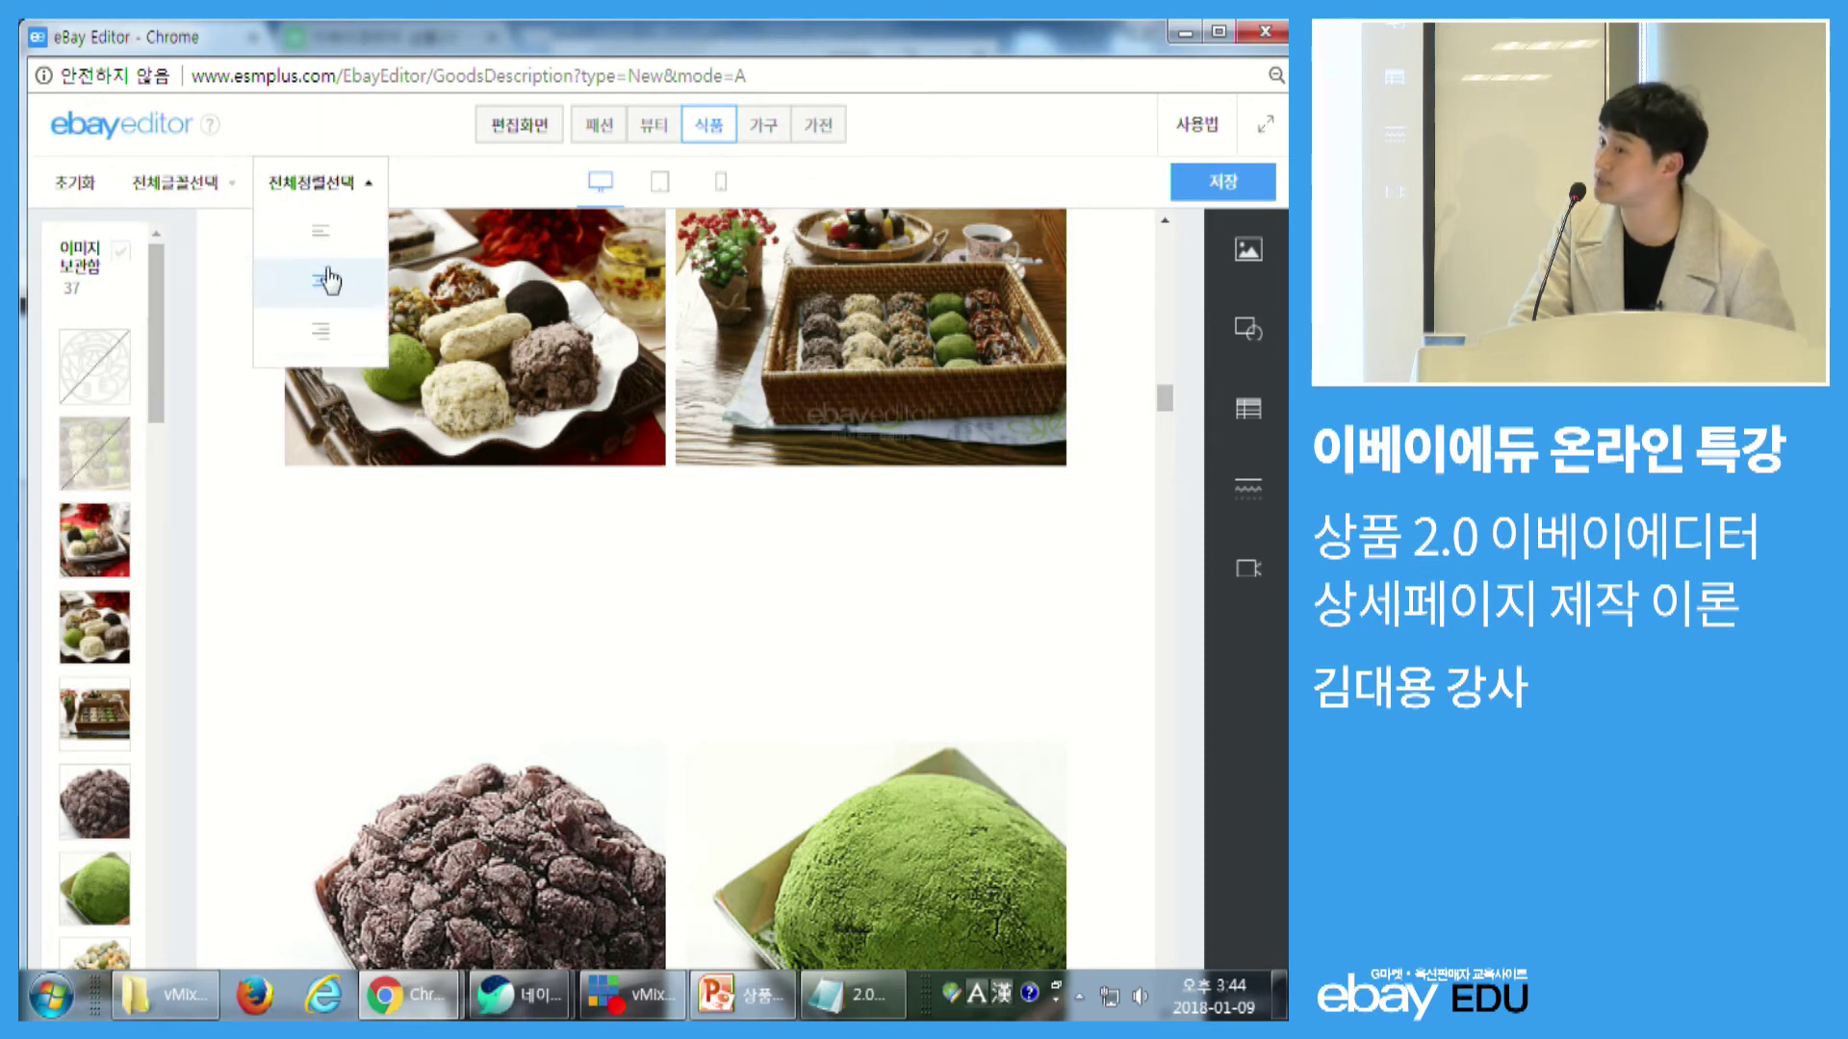
pyautogui.click(942, 568)
pyautogui.press('ctrl')
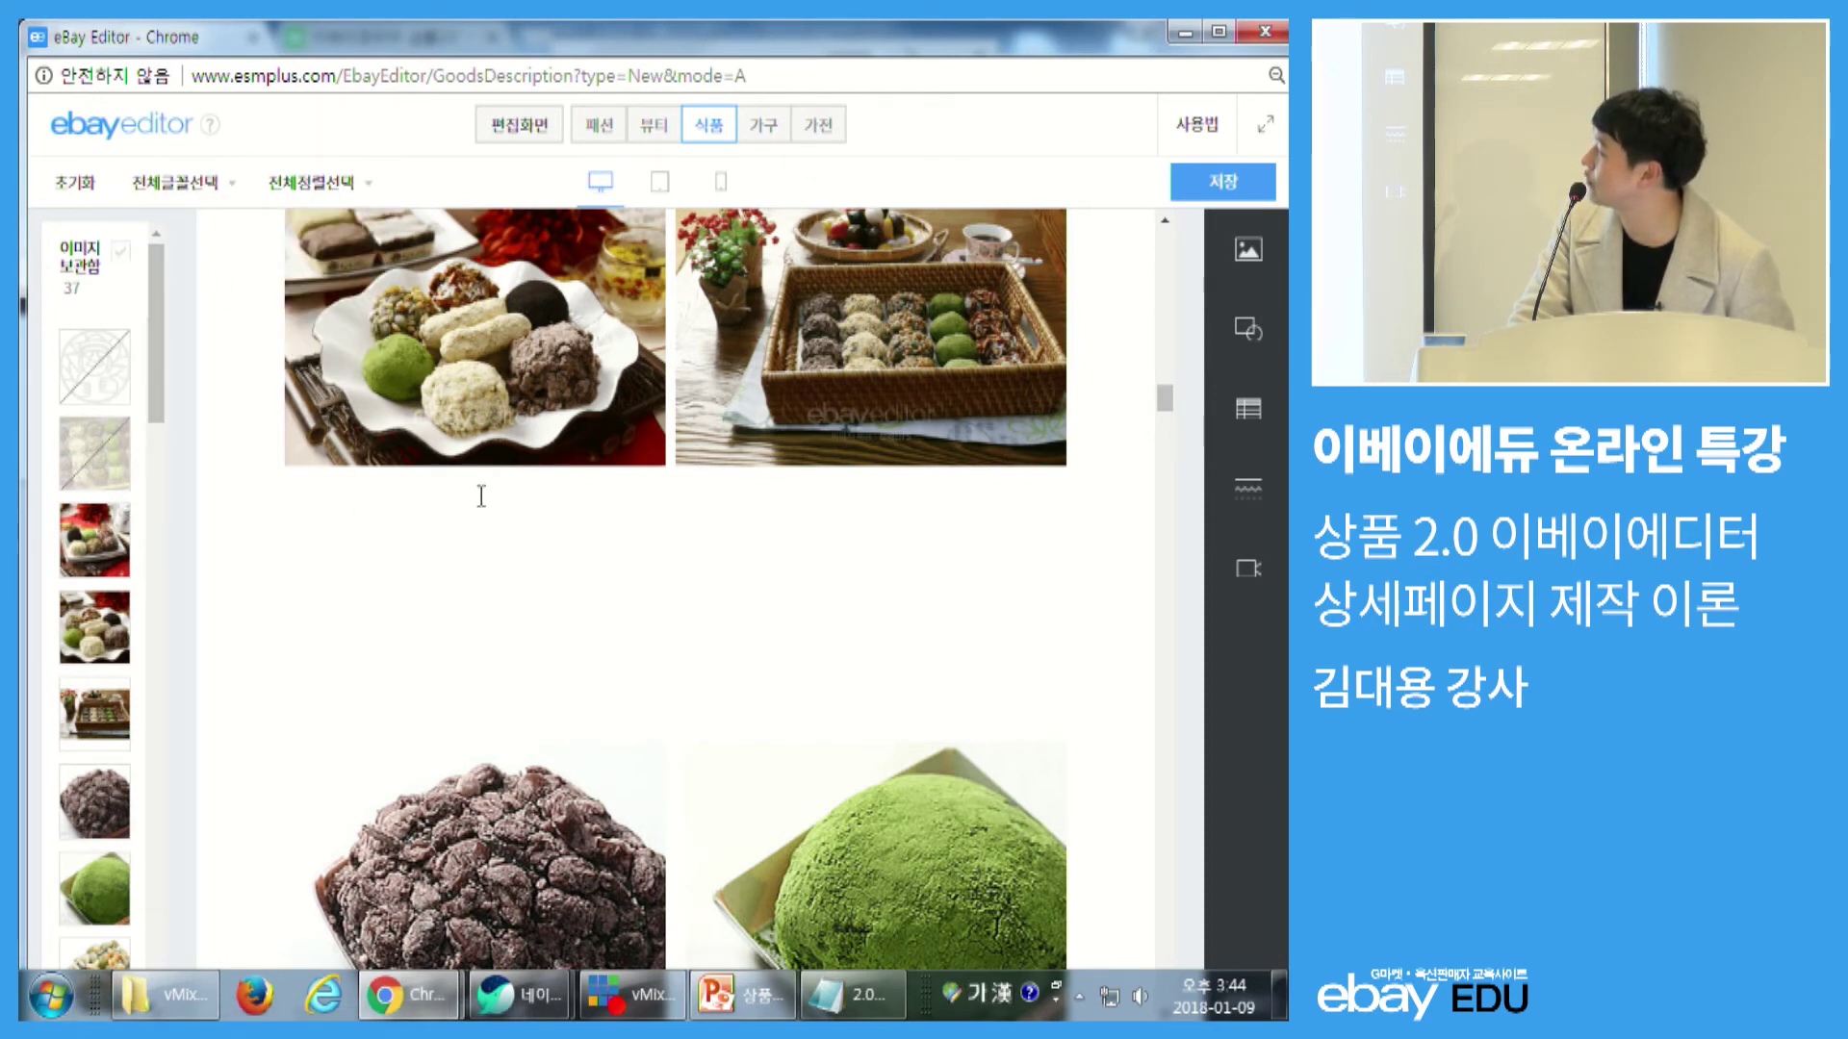
# - Insert a table of two columns and one row directly below the two side-by-side rice cake photos
pyautogui.press('ctrl')
pyautogui.press('ctrl')
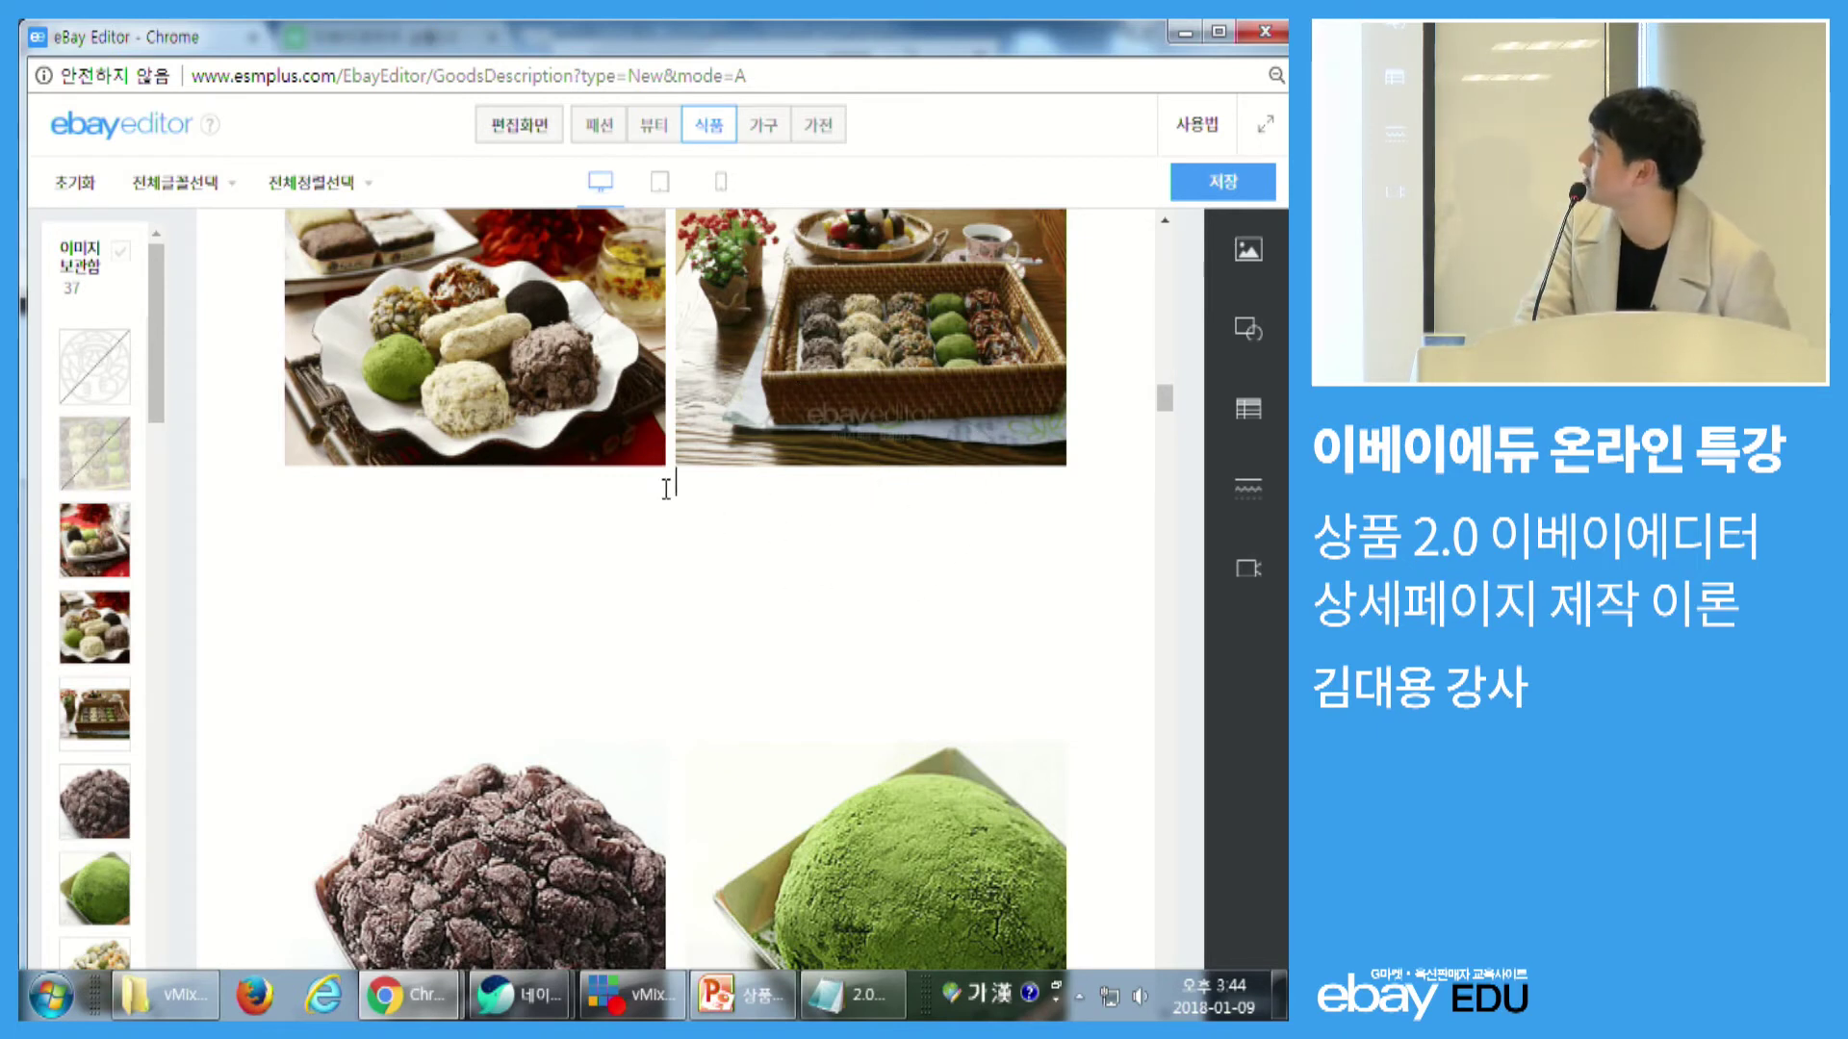
pyautogui.press('ctrl')
pyautogui.press('ctrl')
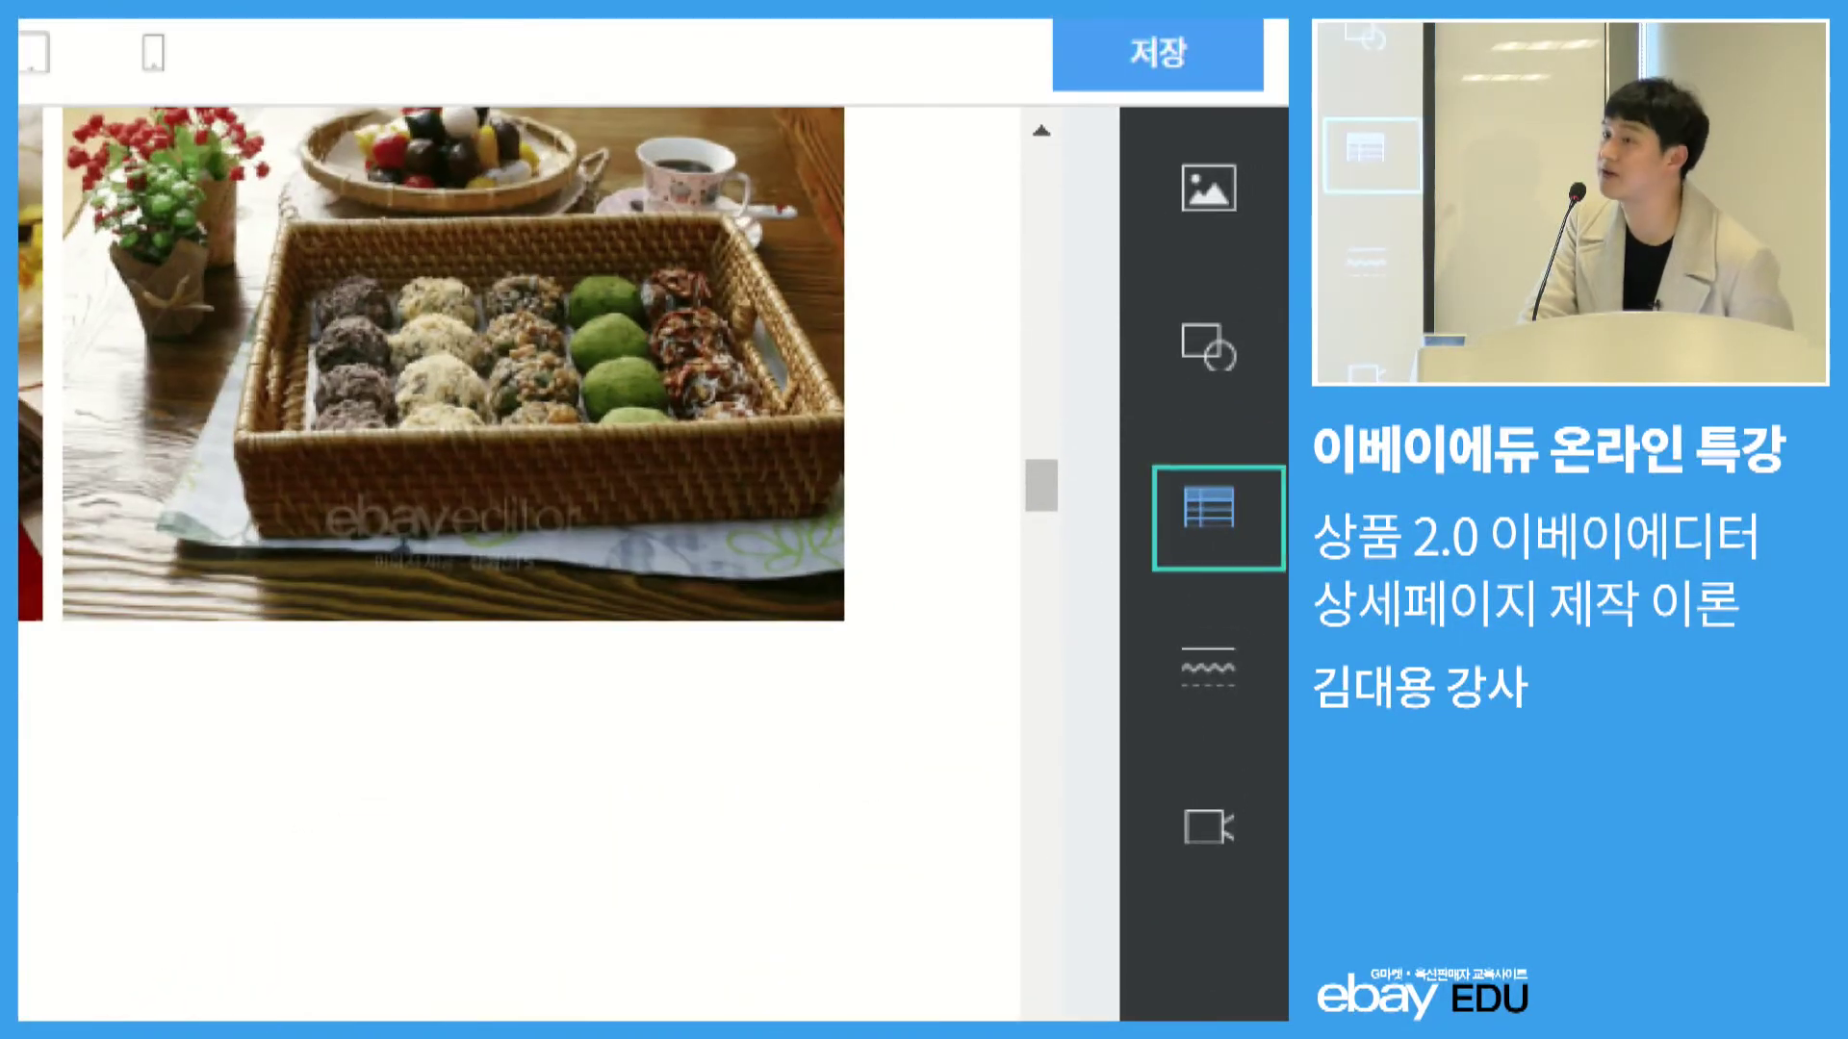
pyautogui.press('ctrl')
pyautogui.click(1145, 525)
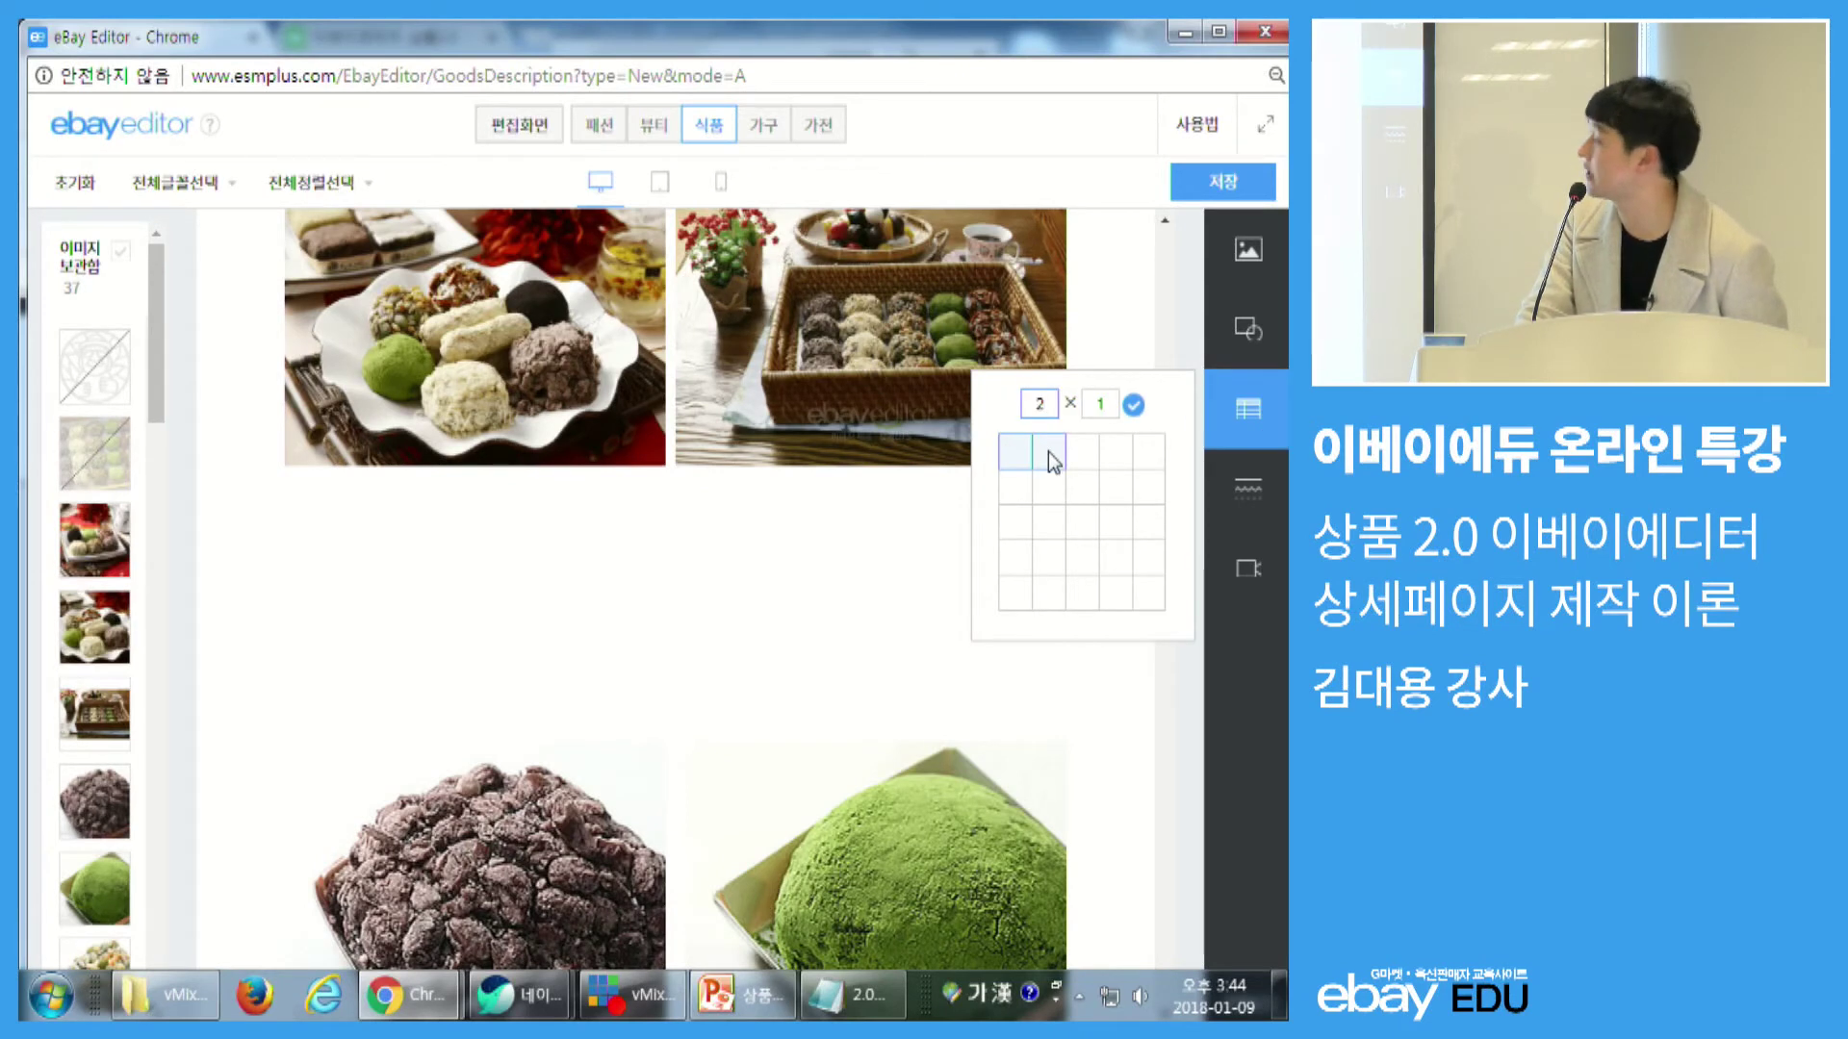
pyautogui.press('ctrl')
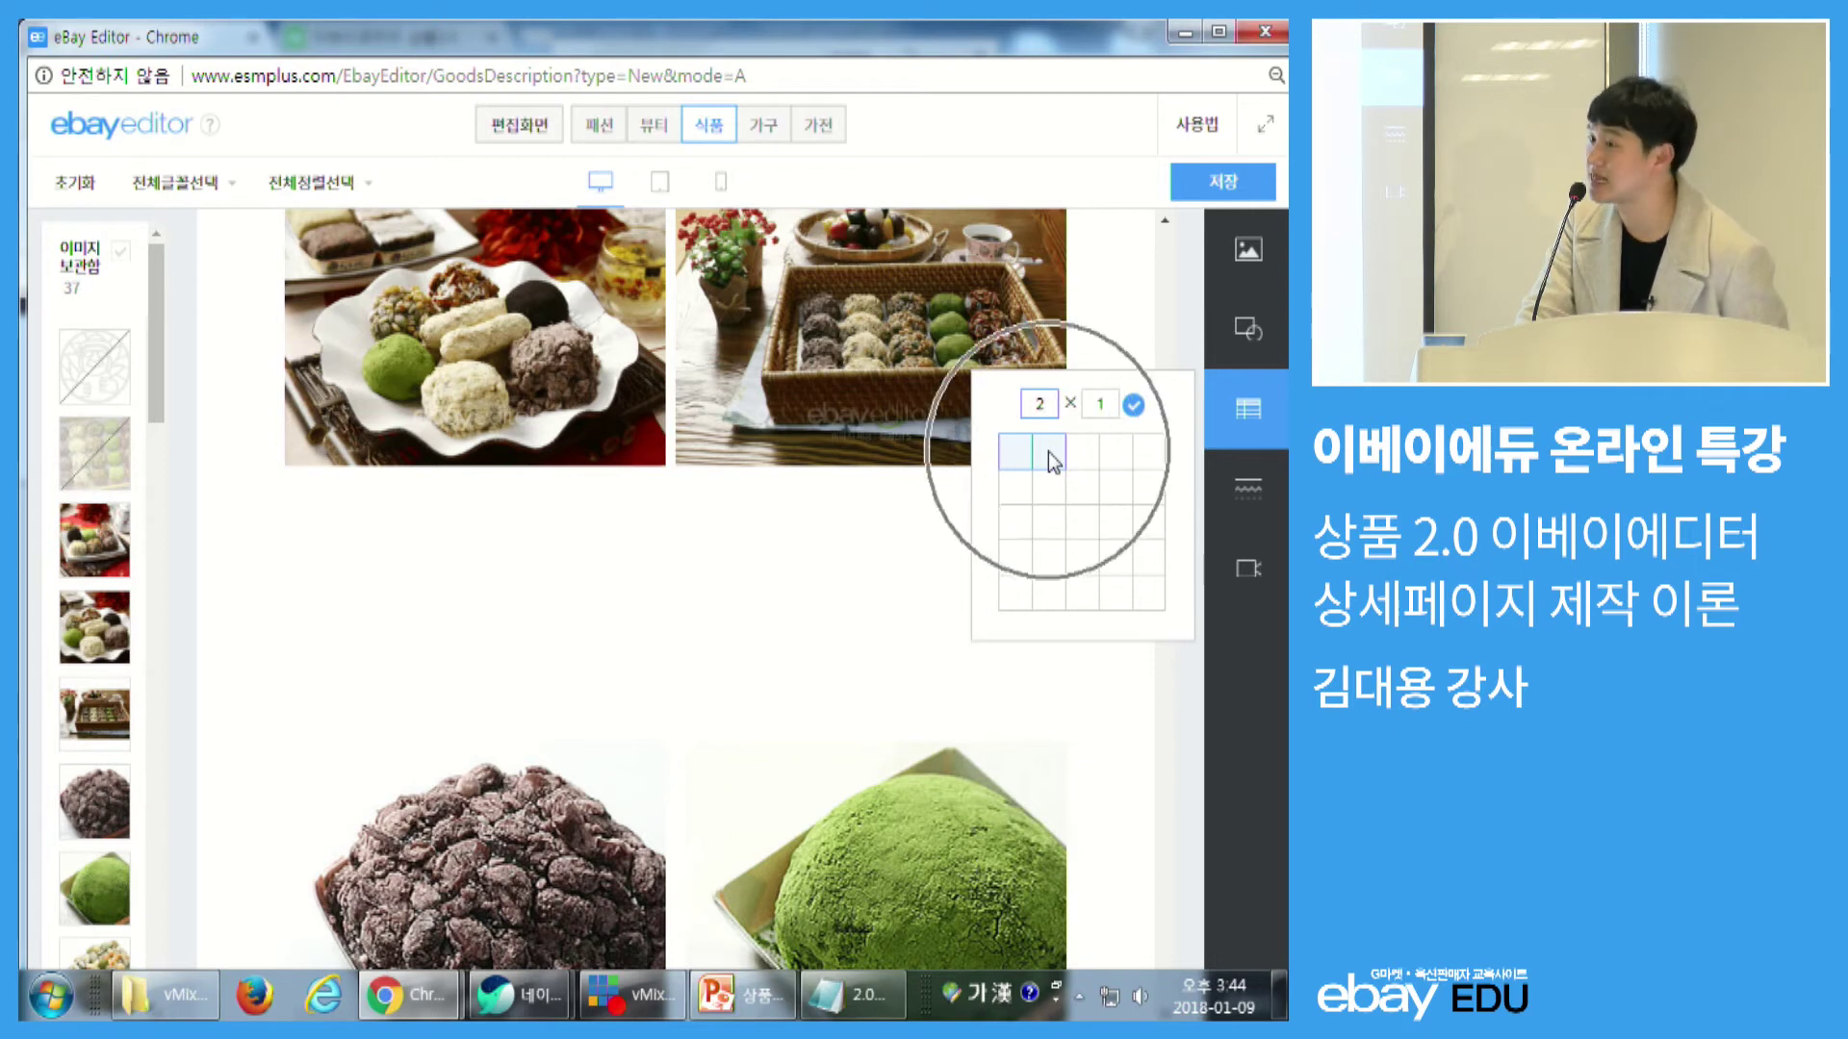
pyautogui.click(1048, 453)
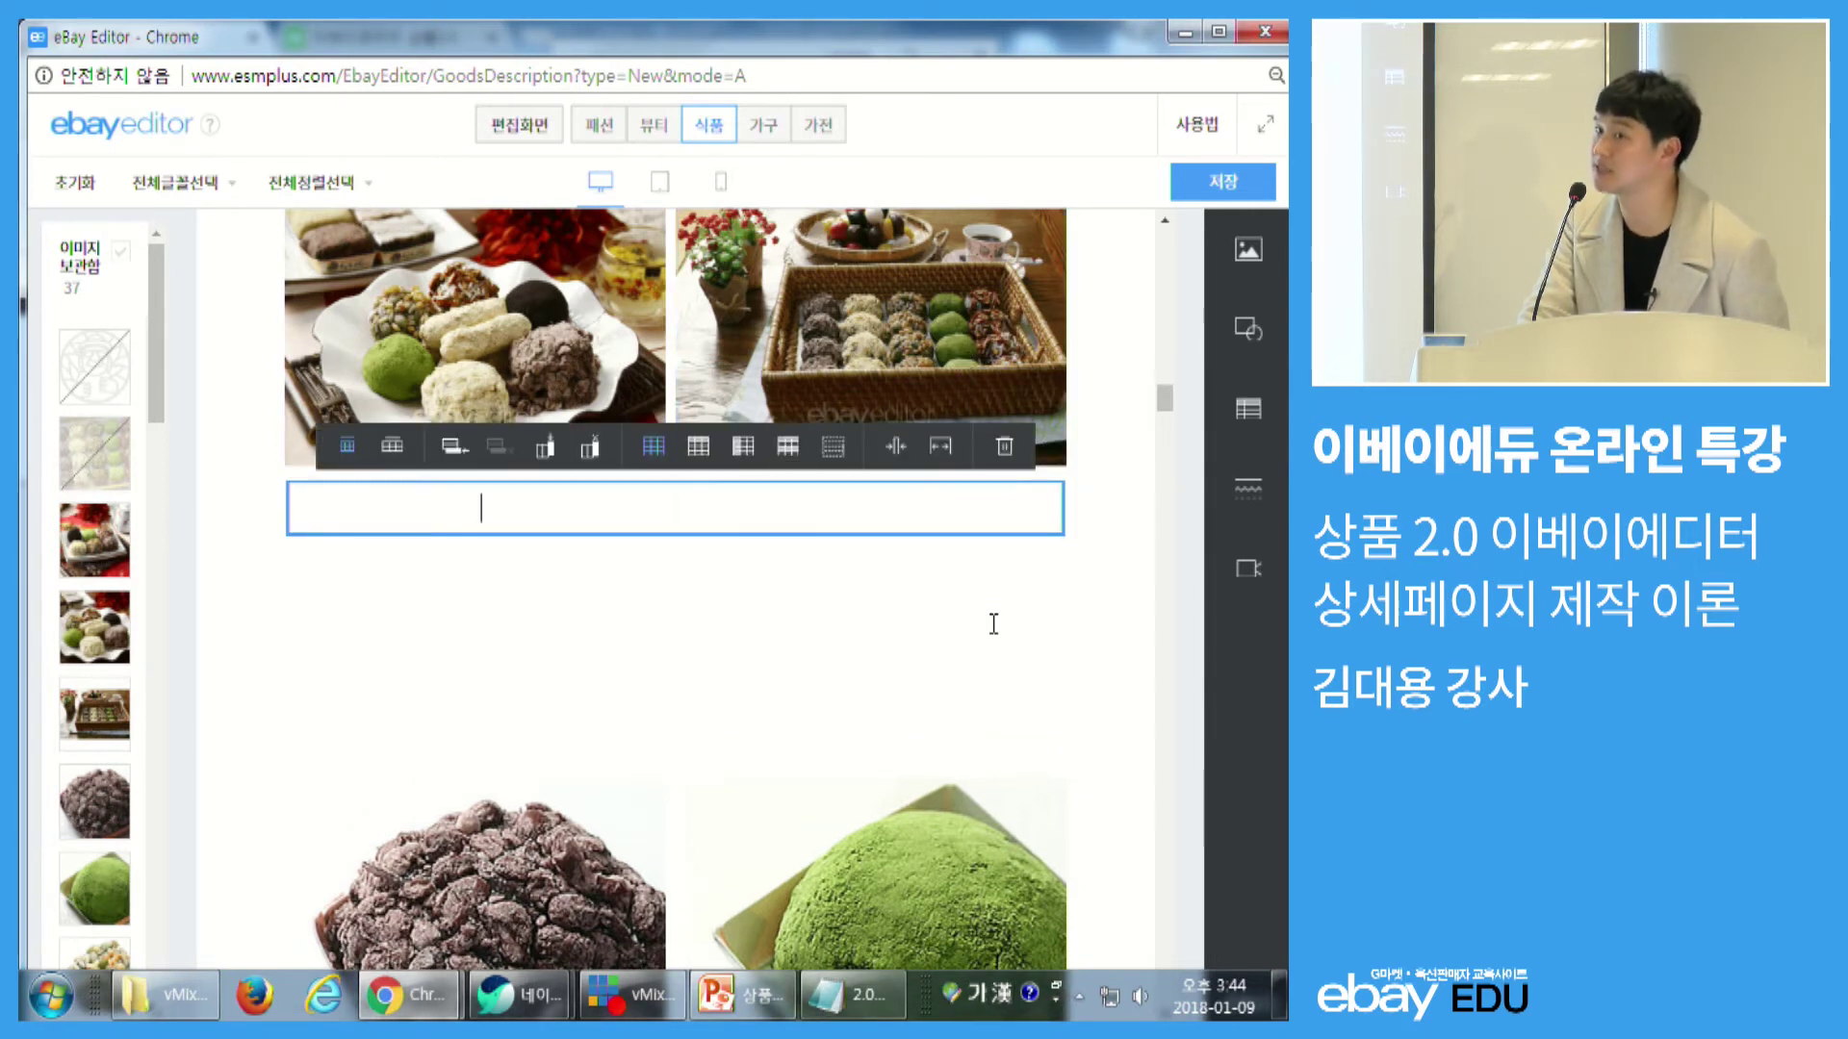
# - Enter "특징01" and "특징02" in the two table cells as captions for the photos above
pyautogui.write('특징01')
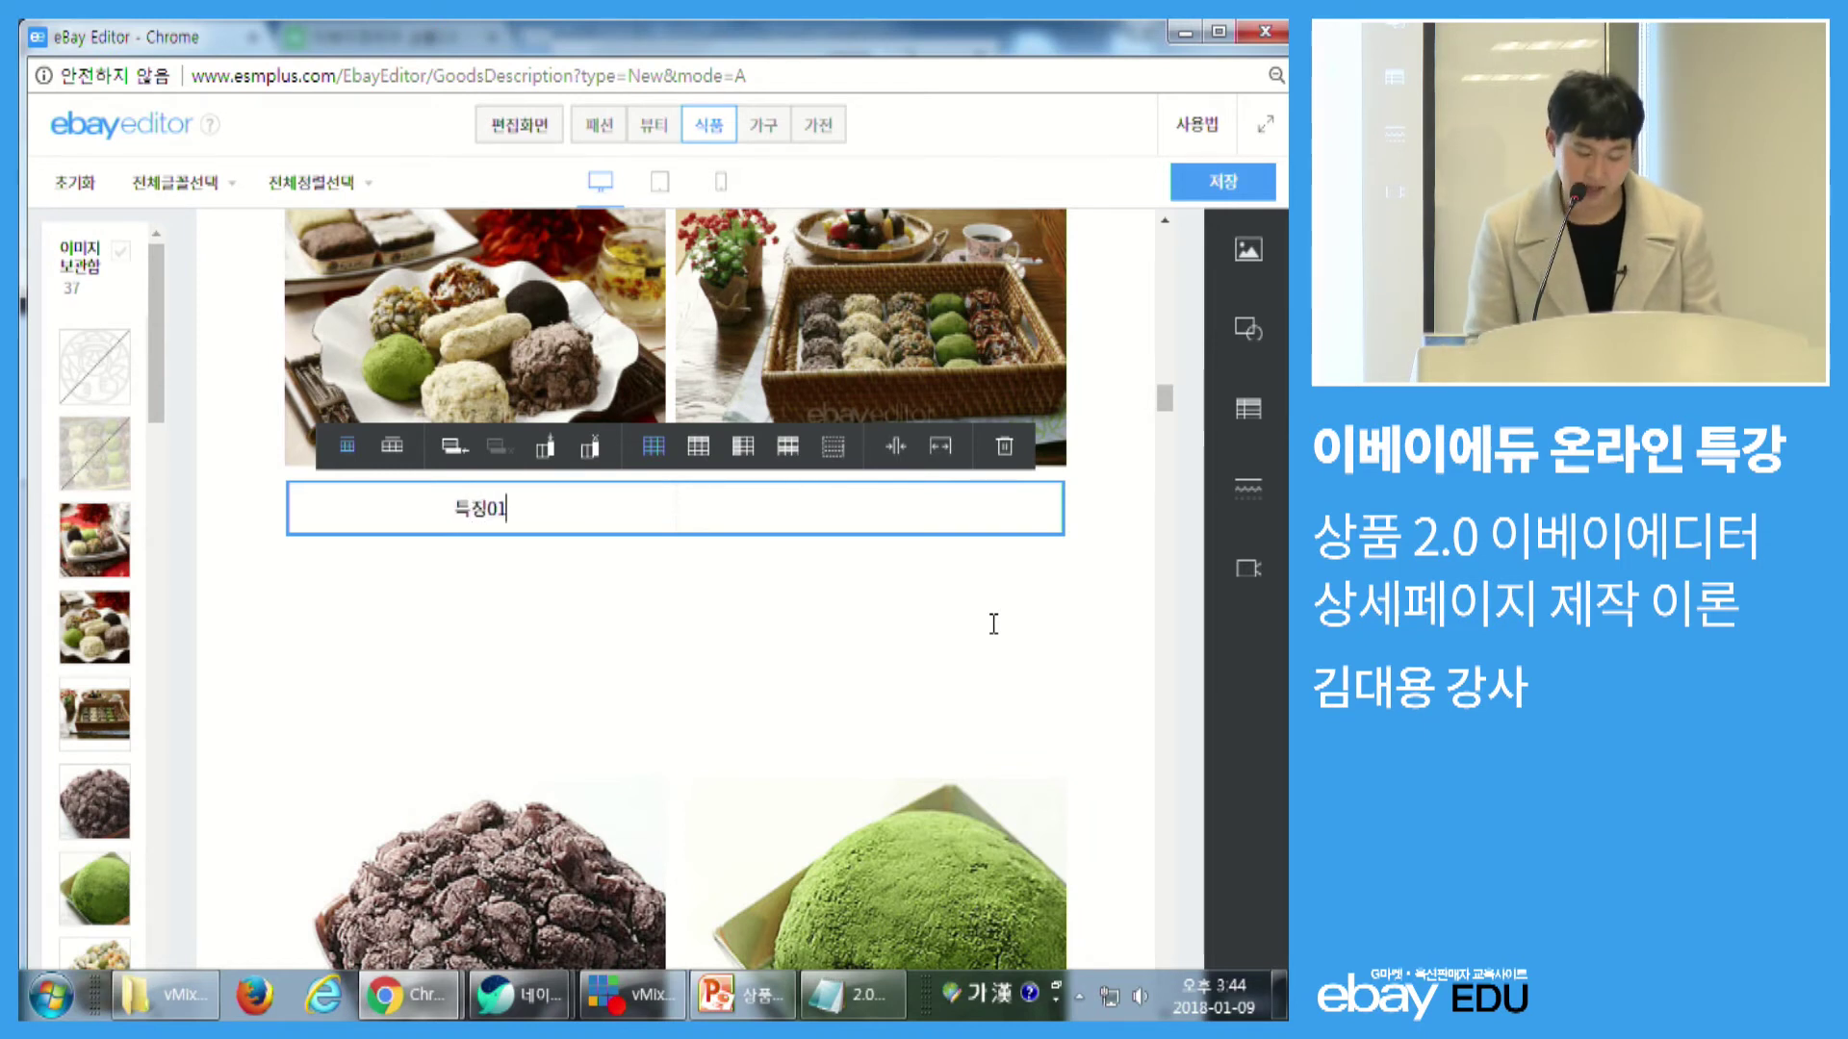
pyautogui.click(874, 508)
pyautogui.write('특징02')
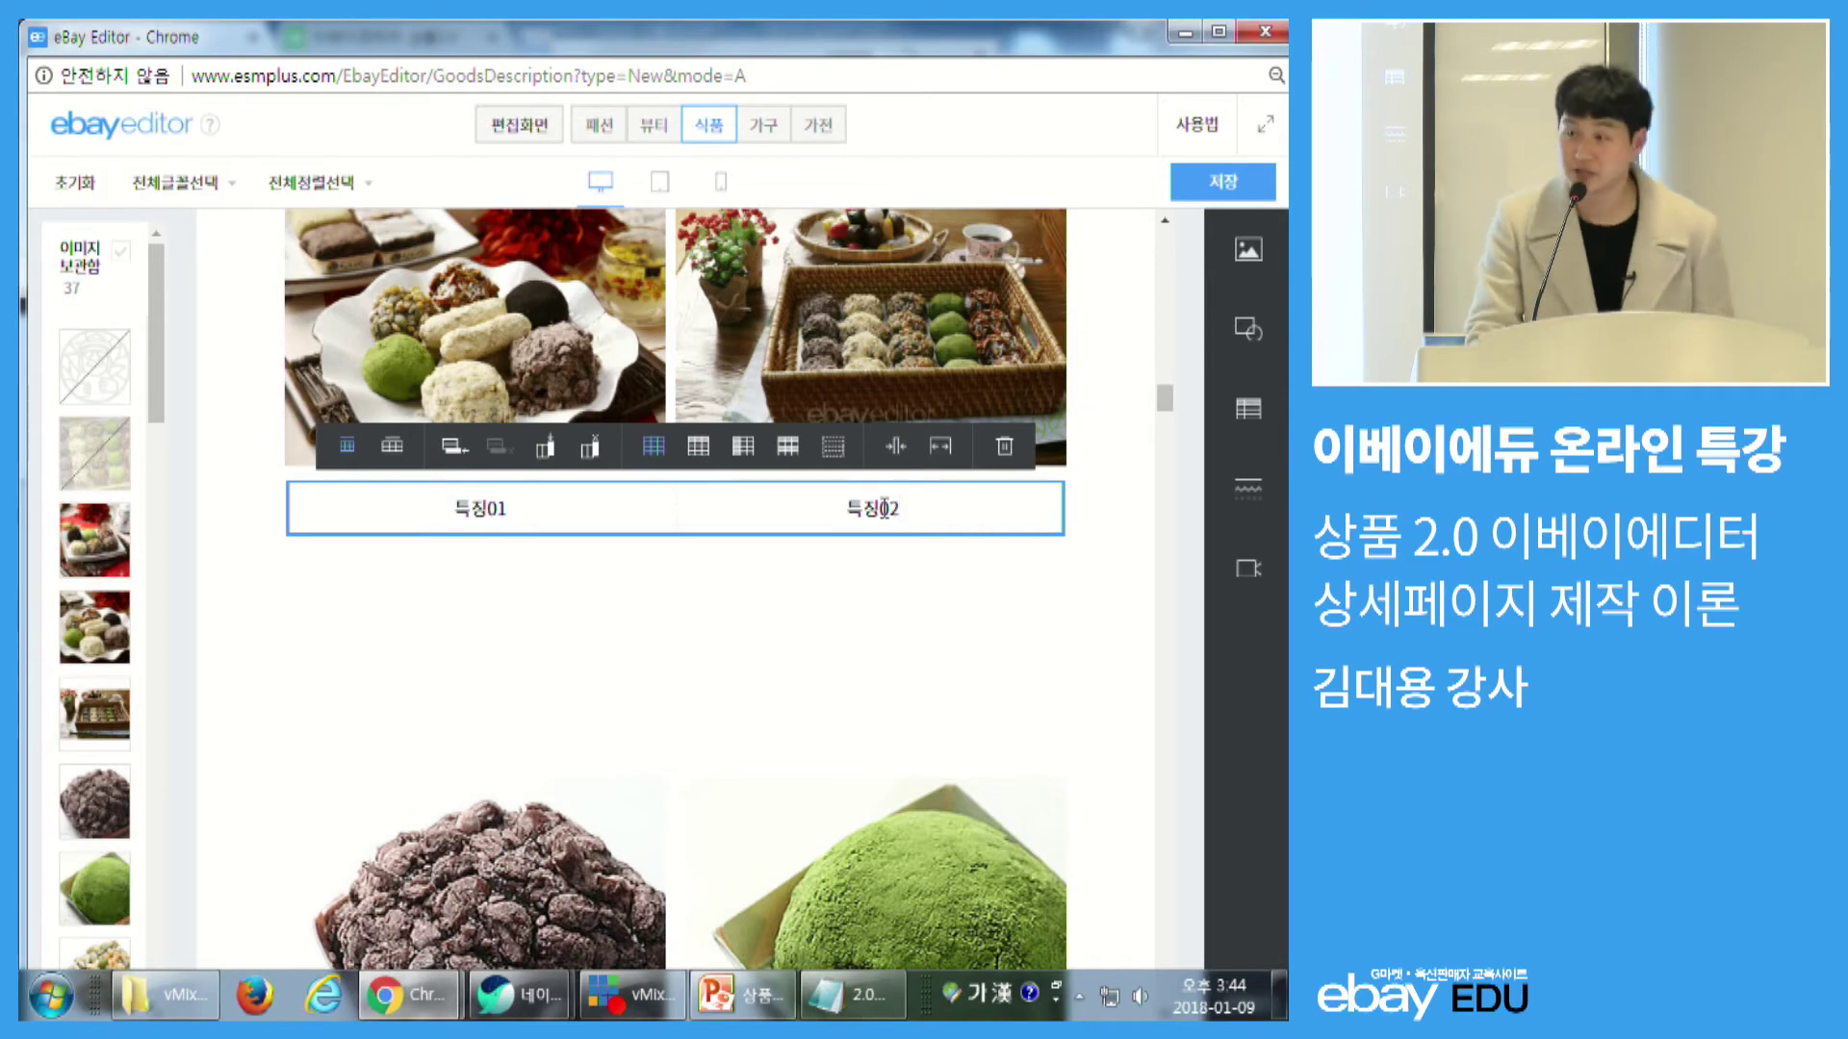
pyautogui.click(817, 585)
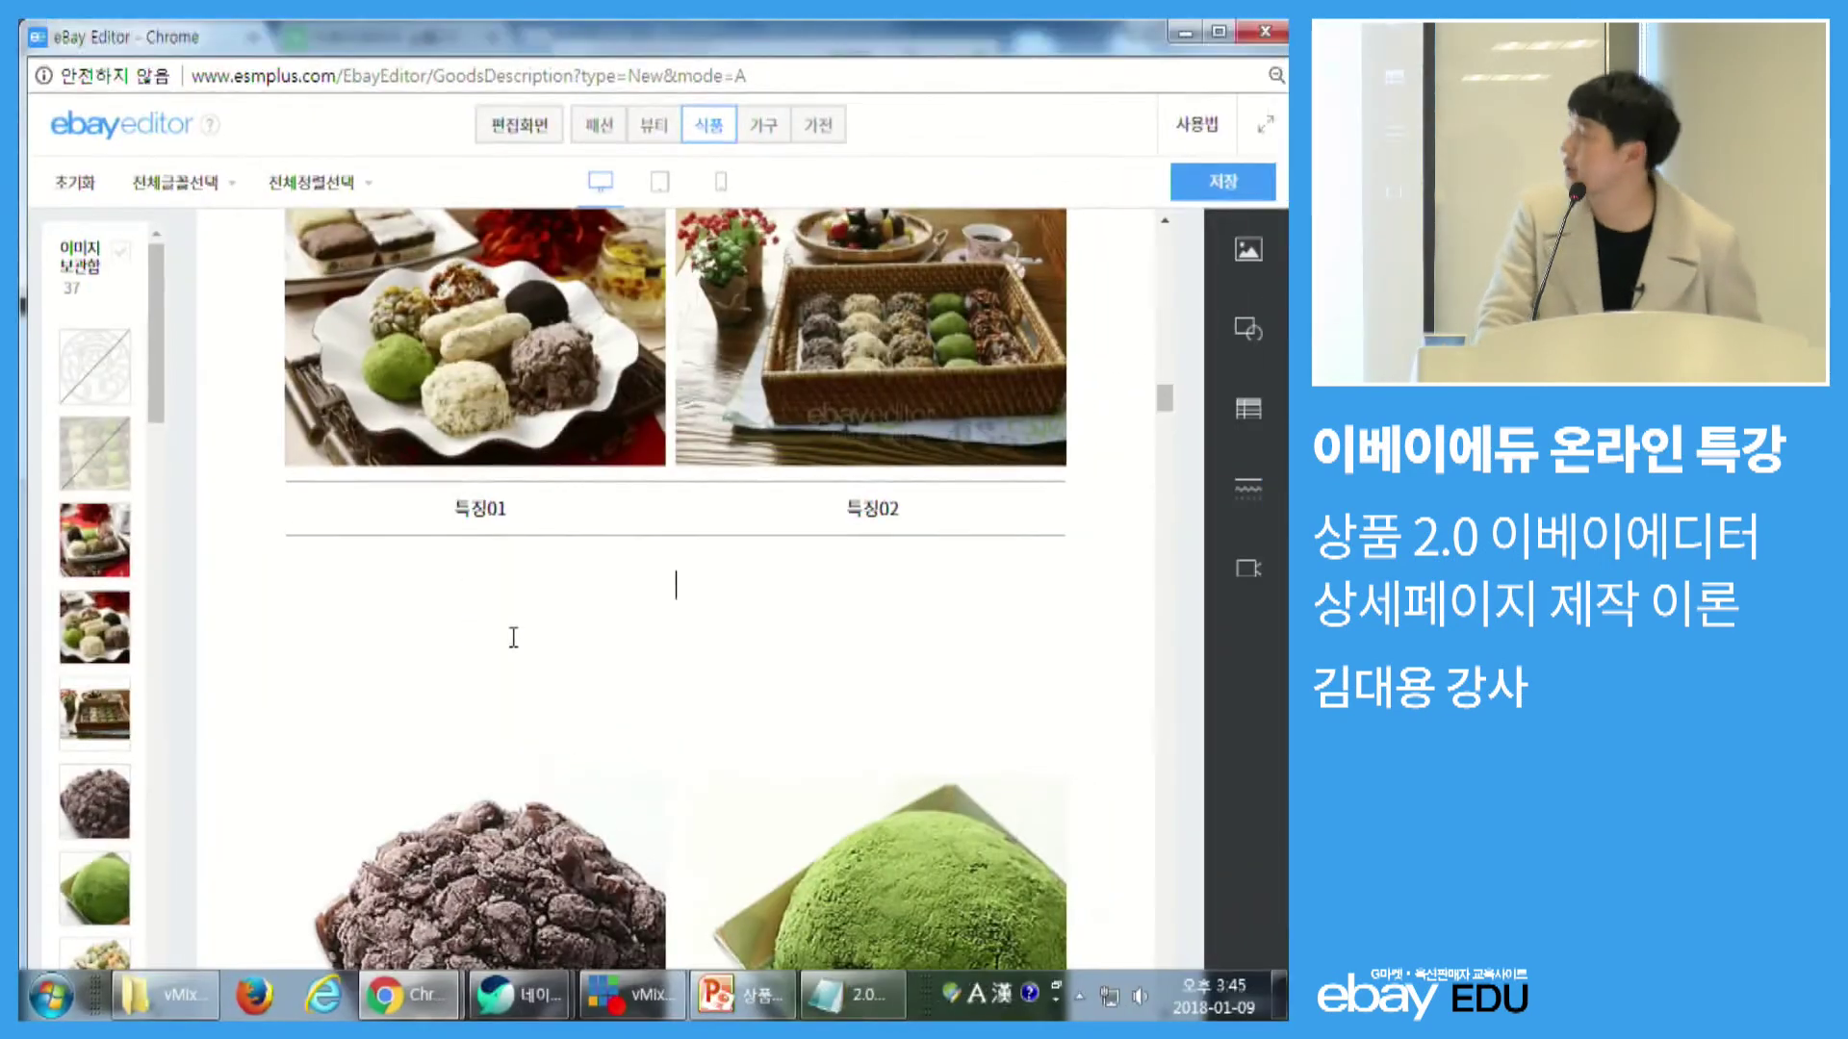
# - Change the 특징01/특징02 caption table to the borderless style
pyautogui.click(1001, 512)
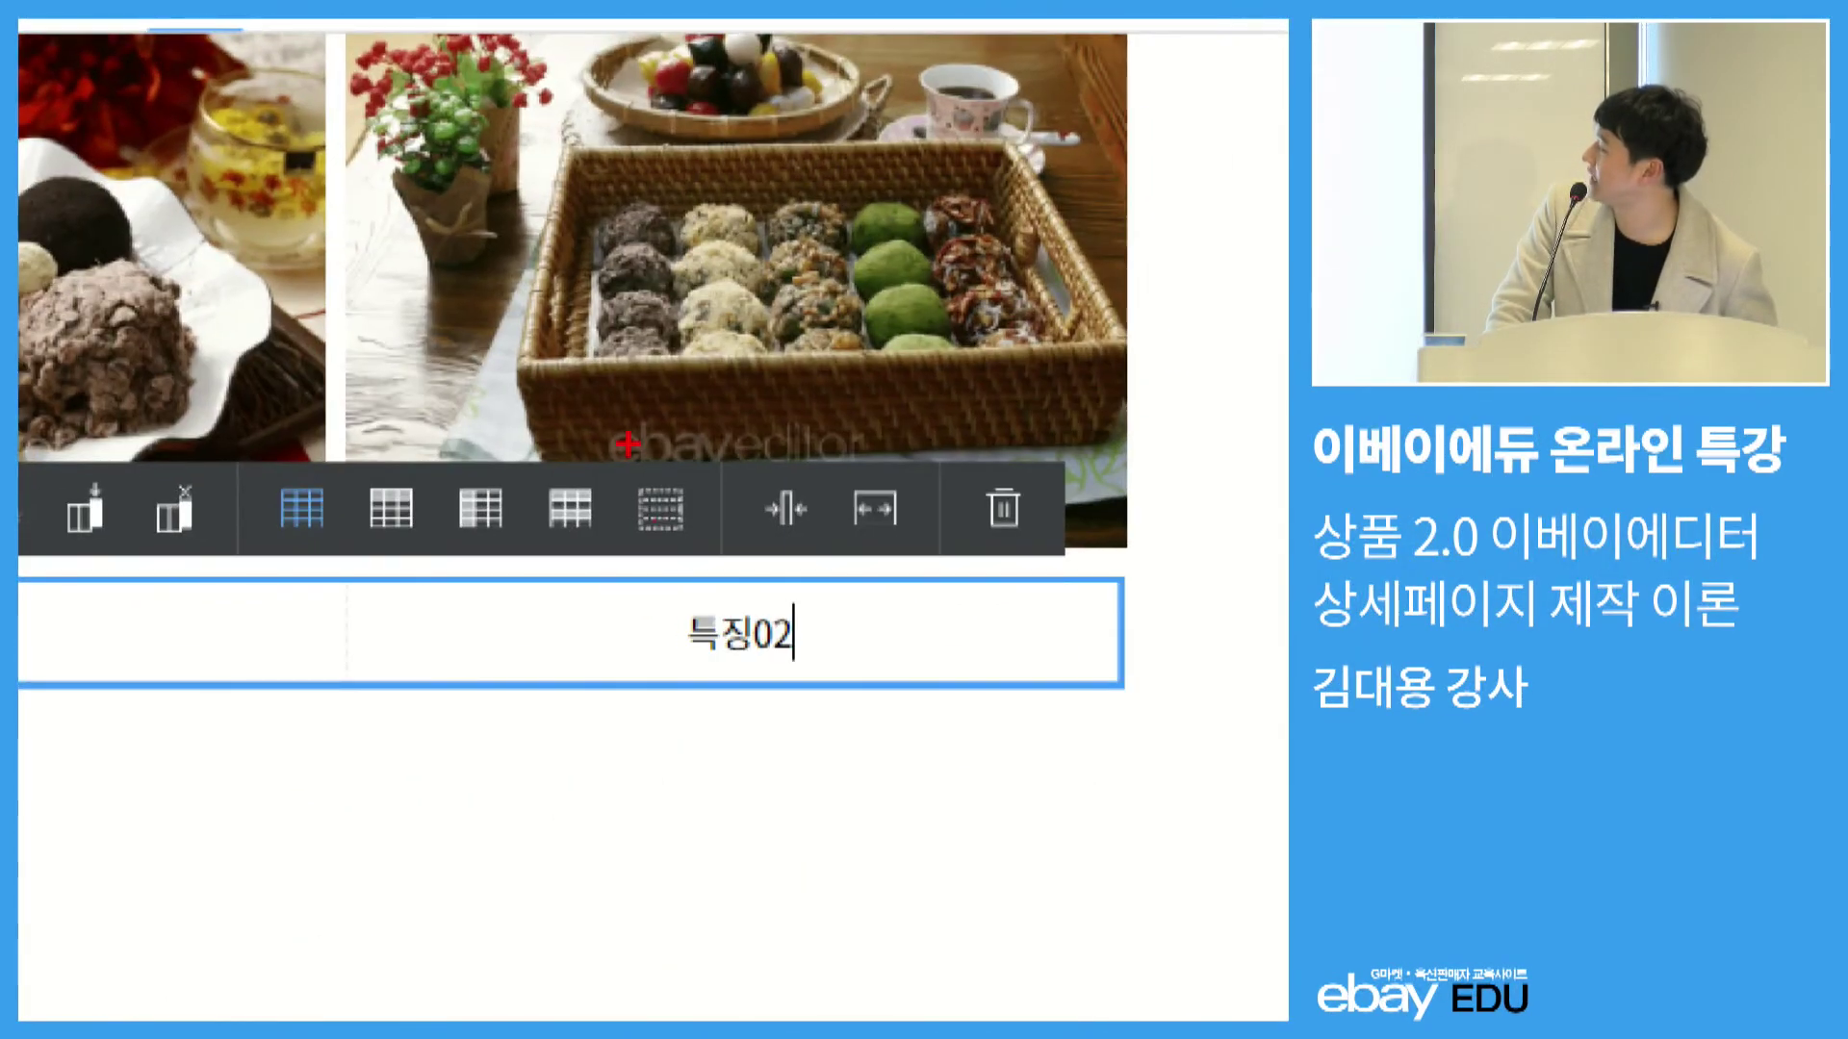
pyautogui.click(661, 508)
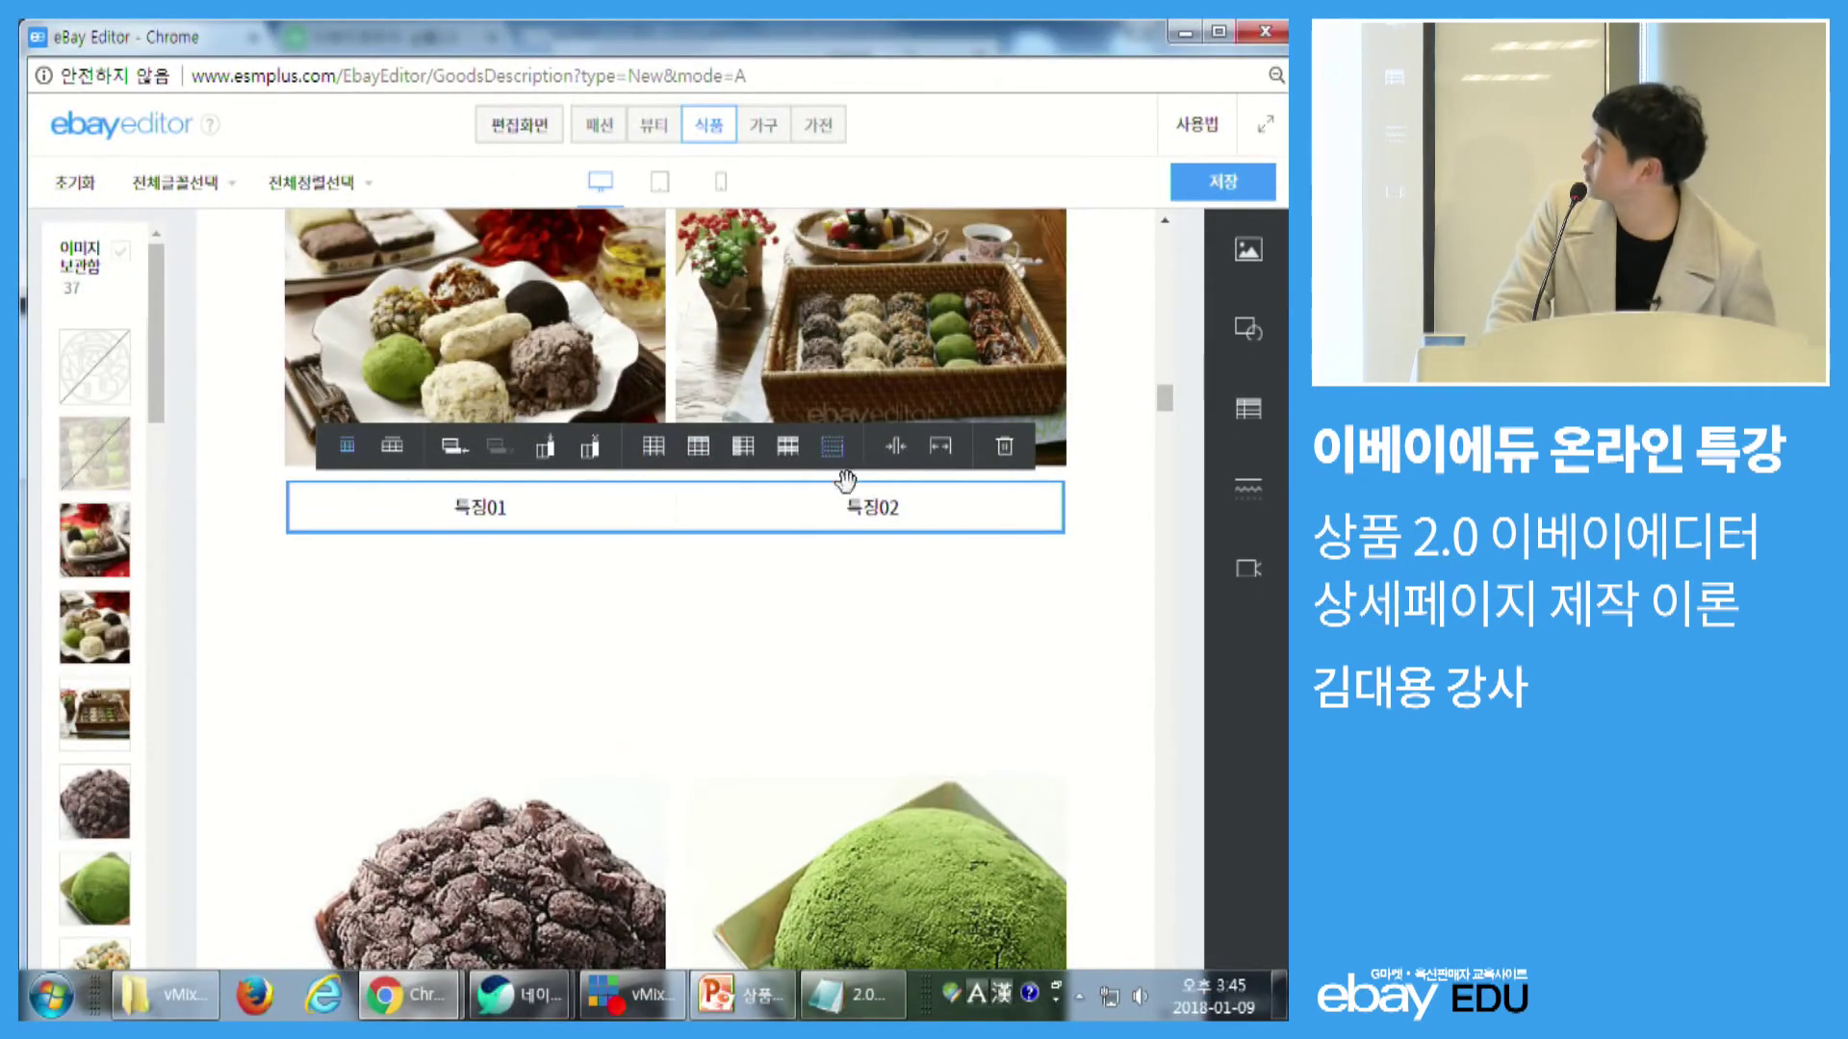
pyautogui.click(863, 663)
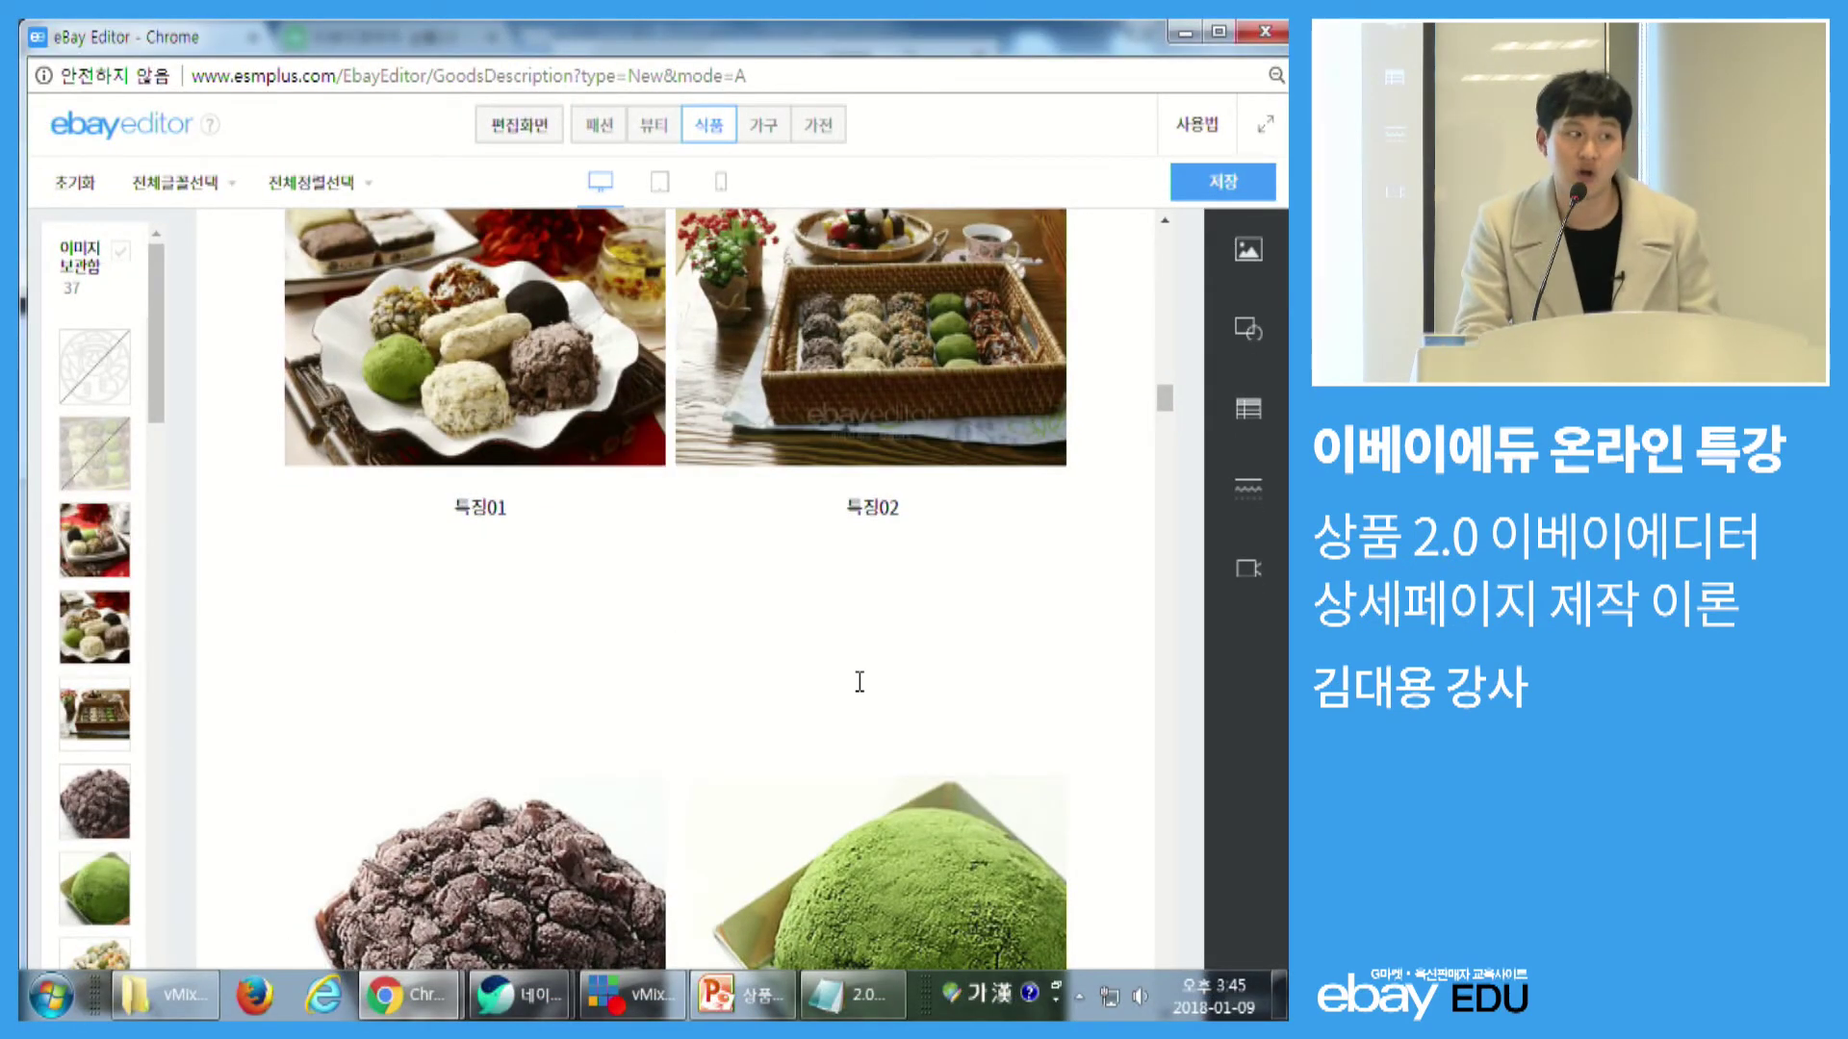
# - Examine the options for adding and deleting rows and columns in the 특징01/특징02 table
pyautogui.click(981, 502)
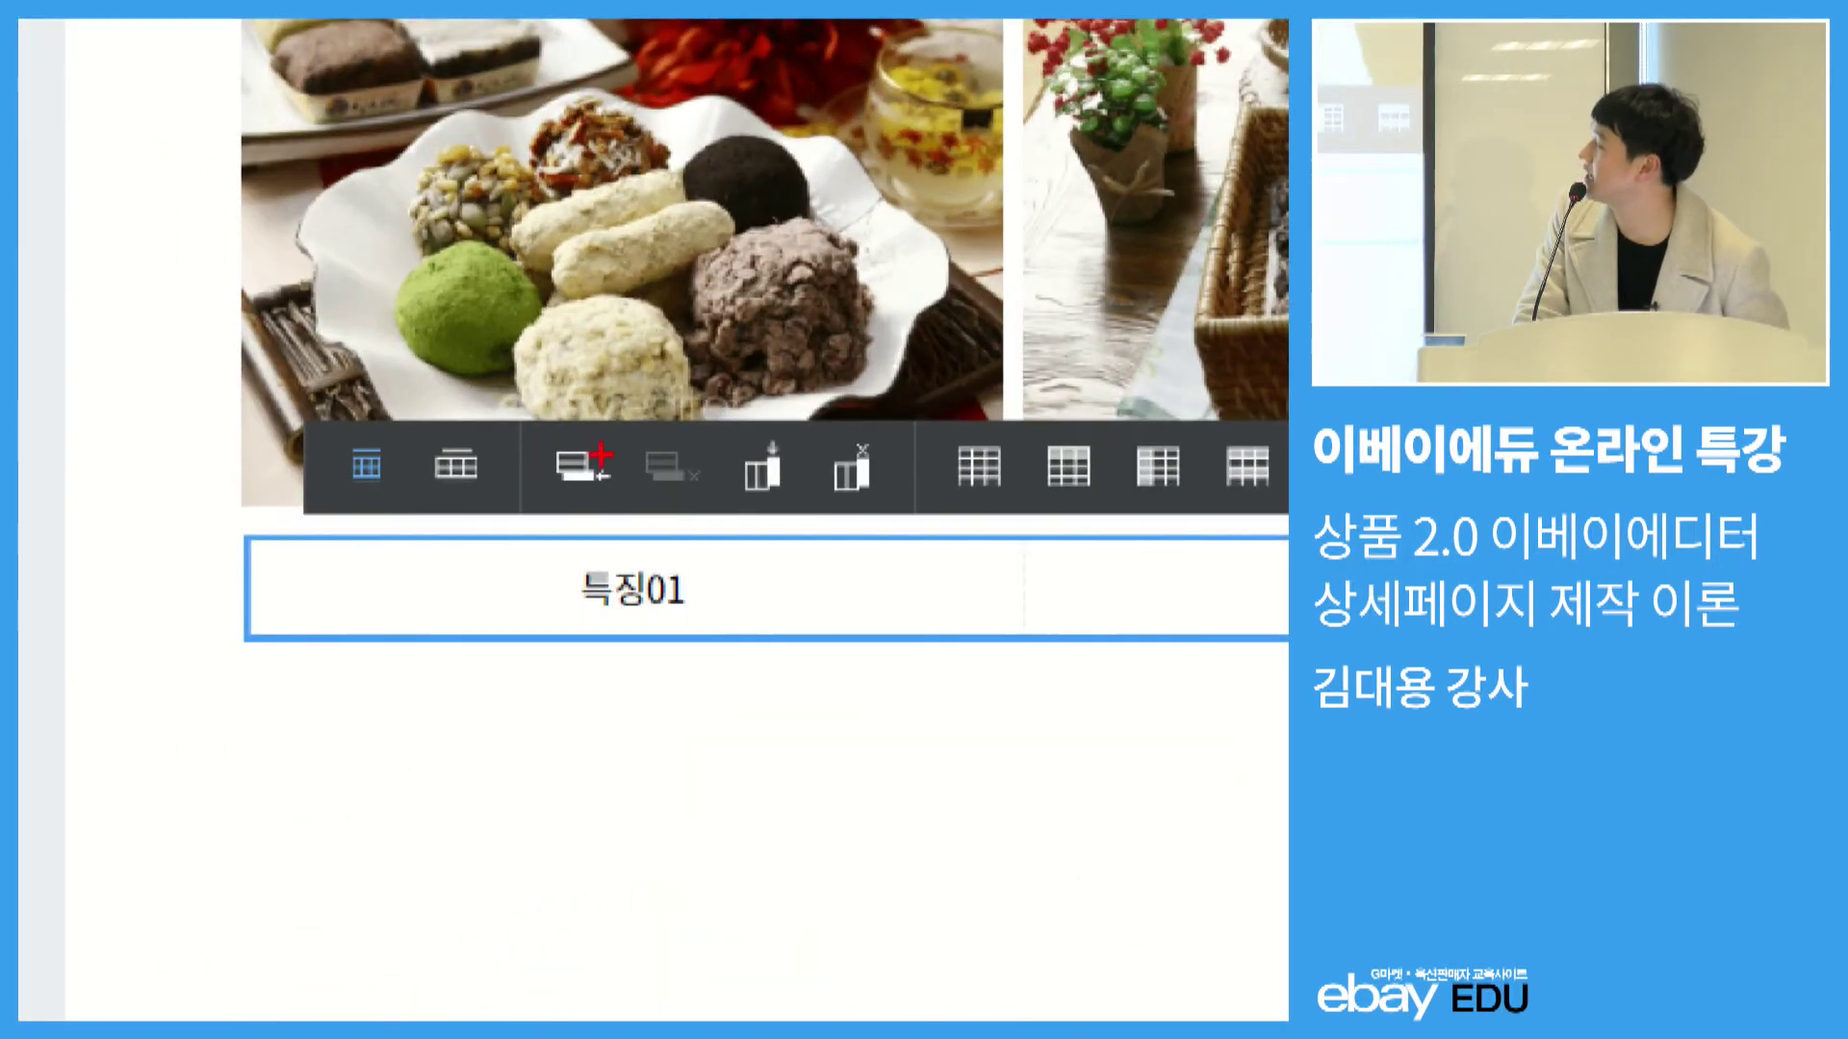
pyautogui.moveTo(515, 403); pyautogui.dragTo(933, 520)
pyautogui.moveTo(555, 427); pyautogui.dragTo(414, 336)
pyautogui.moveTo(662, 427)
pyautogui.mouseDown()
pyautogui.moveTo(708, 375)
pyautogui.moveTo(773, 346)
pyautogui.mouseUp()
pyautogui.moveTo(828, 438); pyautogui.dragTo(859, 342)
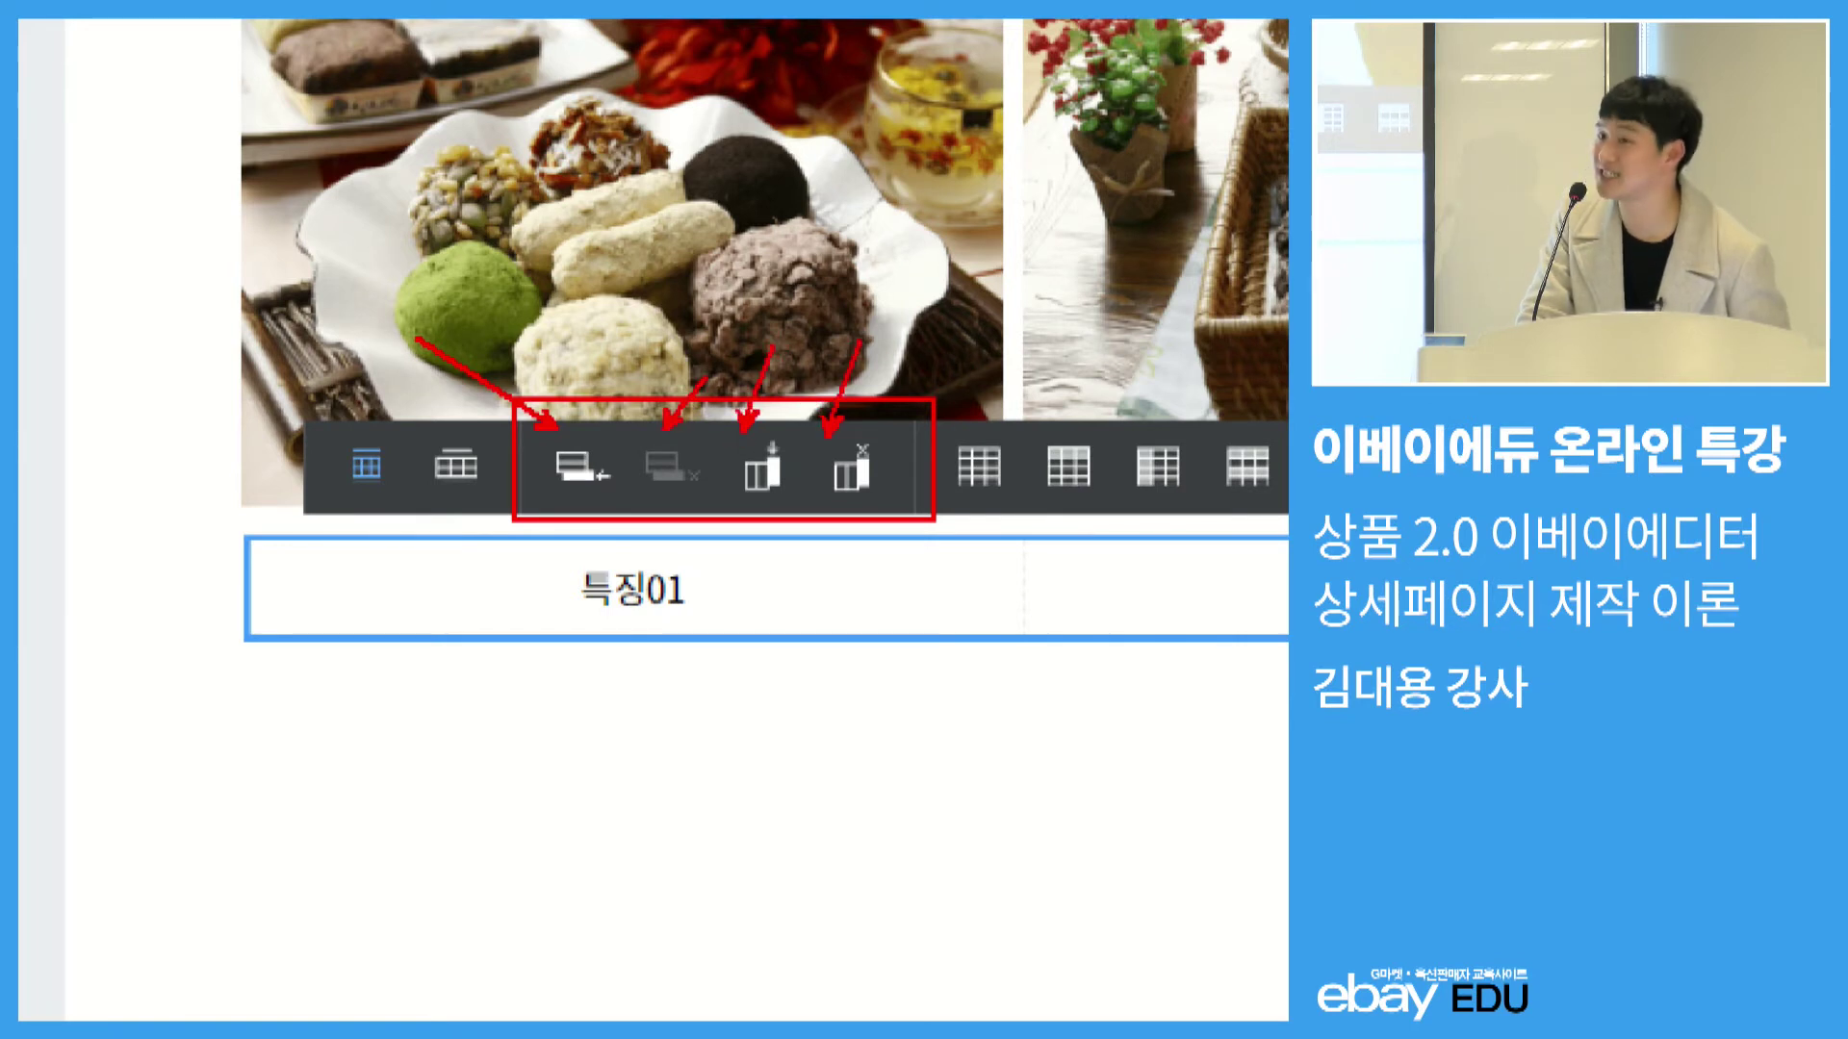
pyautogui.moveTo(534, 428); pyautogui.dragTo(643, 507)
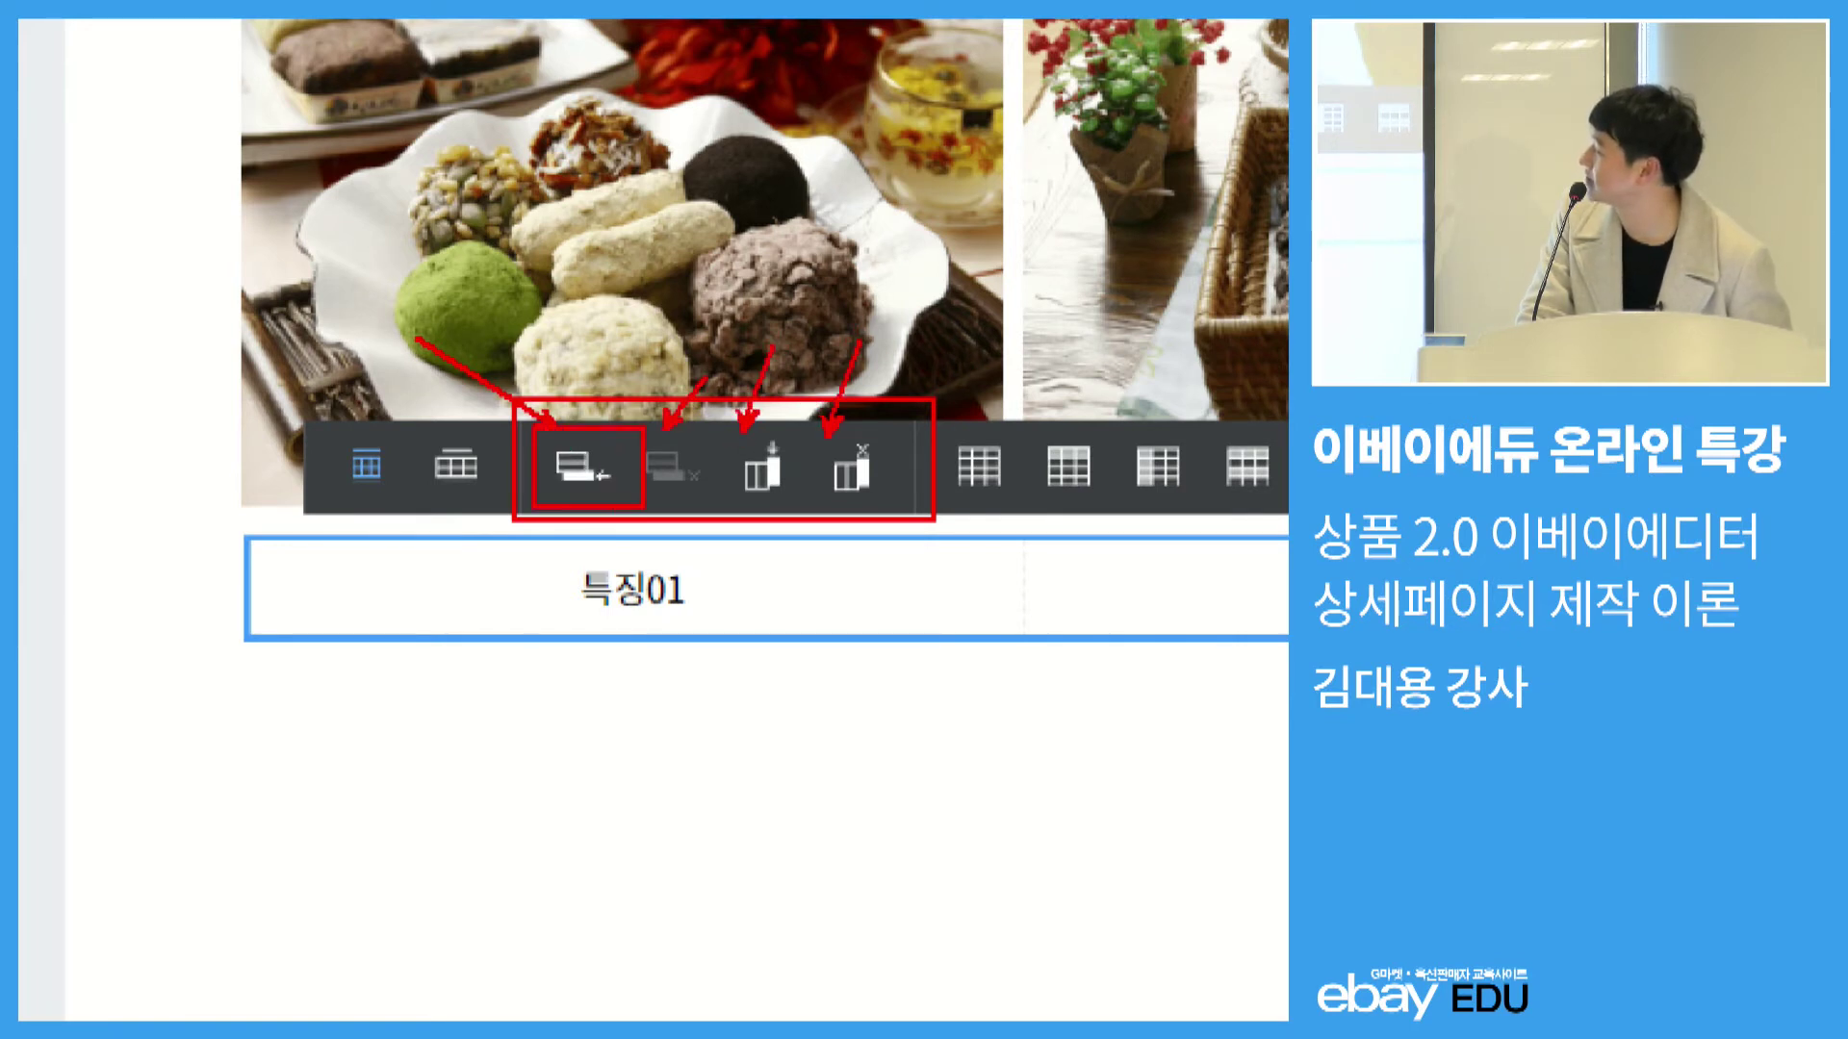
pyautogui.press('Escape')
# - Add five empty rows below the 특징01/특징02 row of the table
pyautogui.click(569, 476)
pyautogui.click(570, 476)
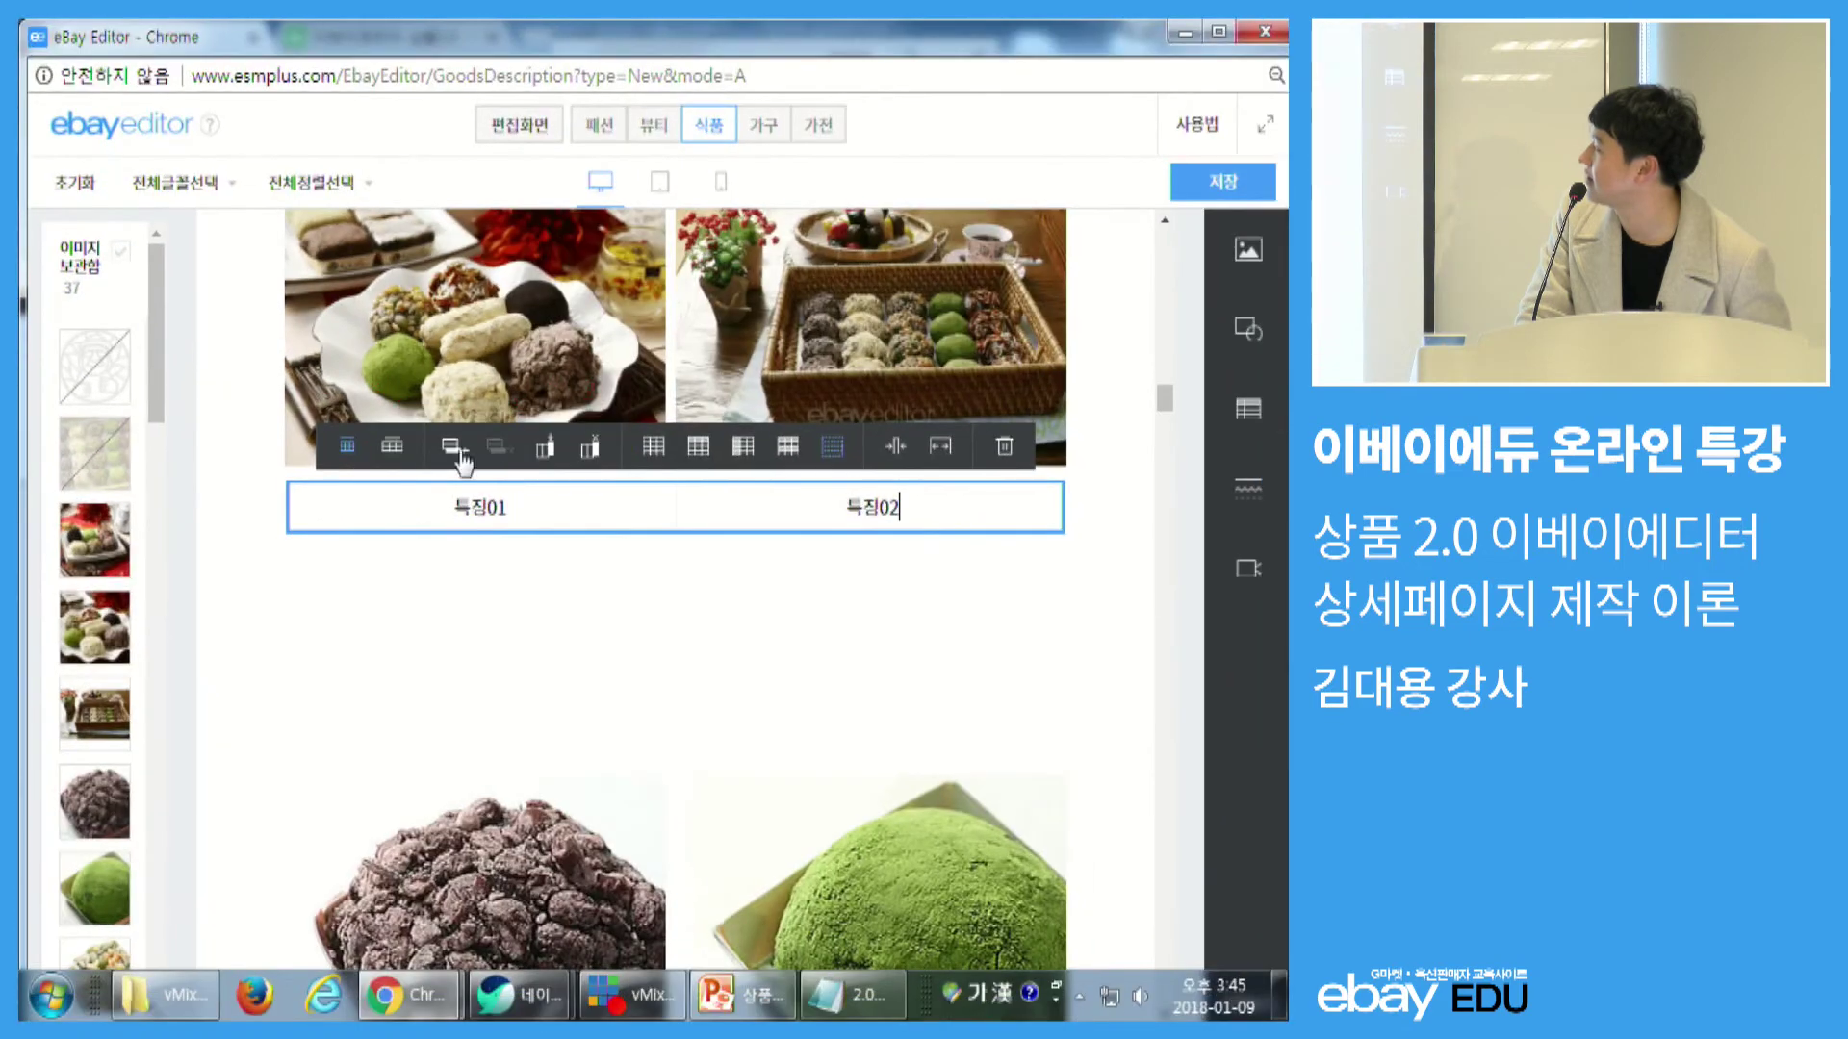
pyautogui.click(450, 449)
pyautogui.click(450, 448)
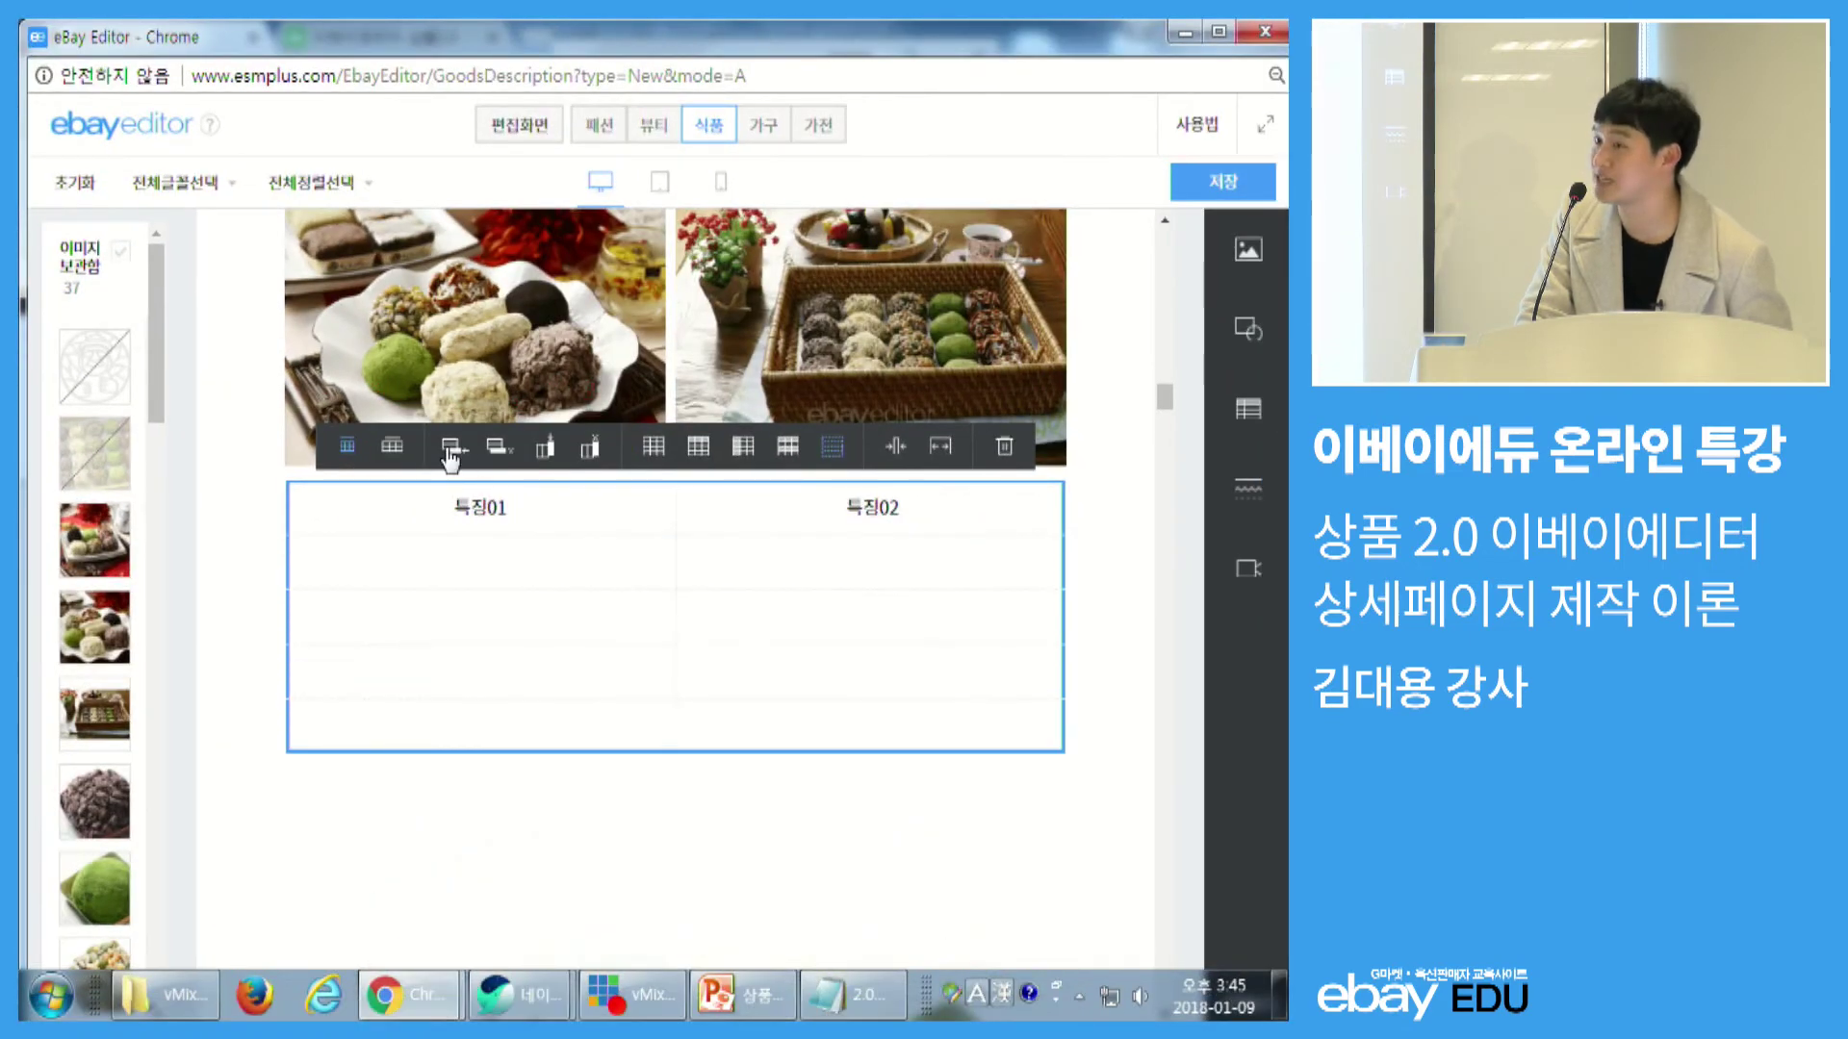
pyautogui.click(450, 449)
pyautogui.click(607, 912)
# - Fill the empty table rows with 1, 2, 34, 4, 5 under 특징01 and `, 2, 3 under 특징02
pyautogui.click(555, 645)
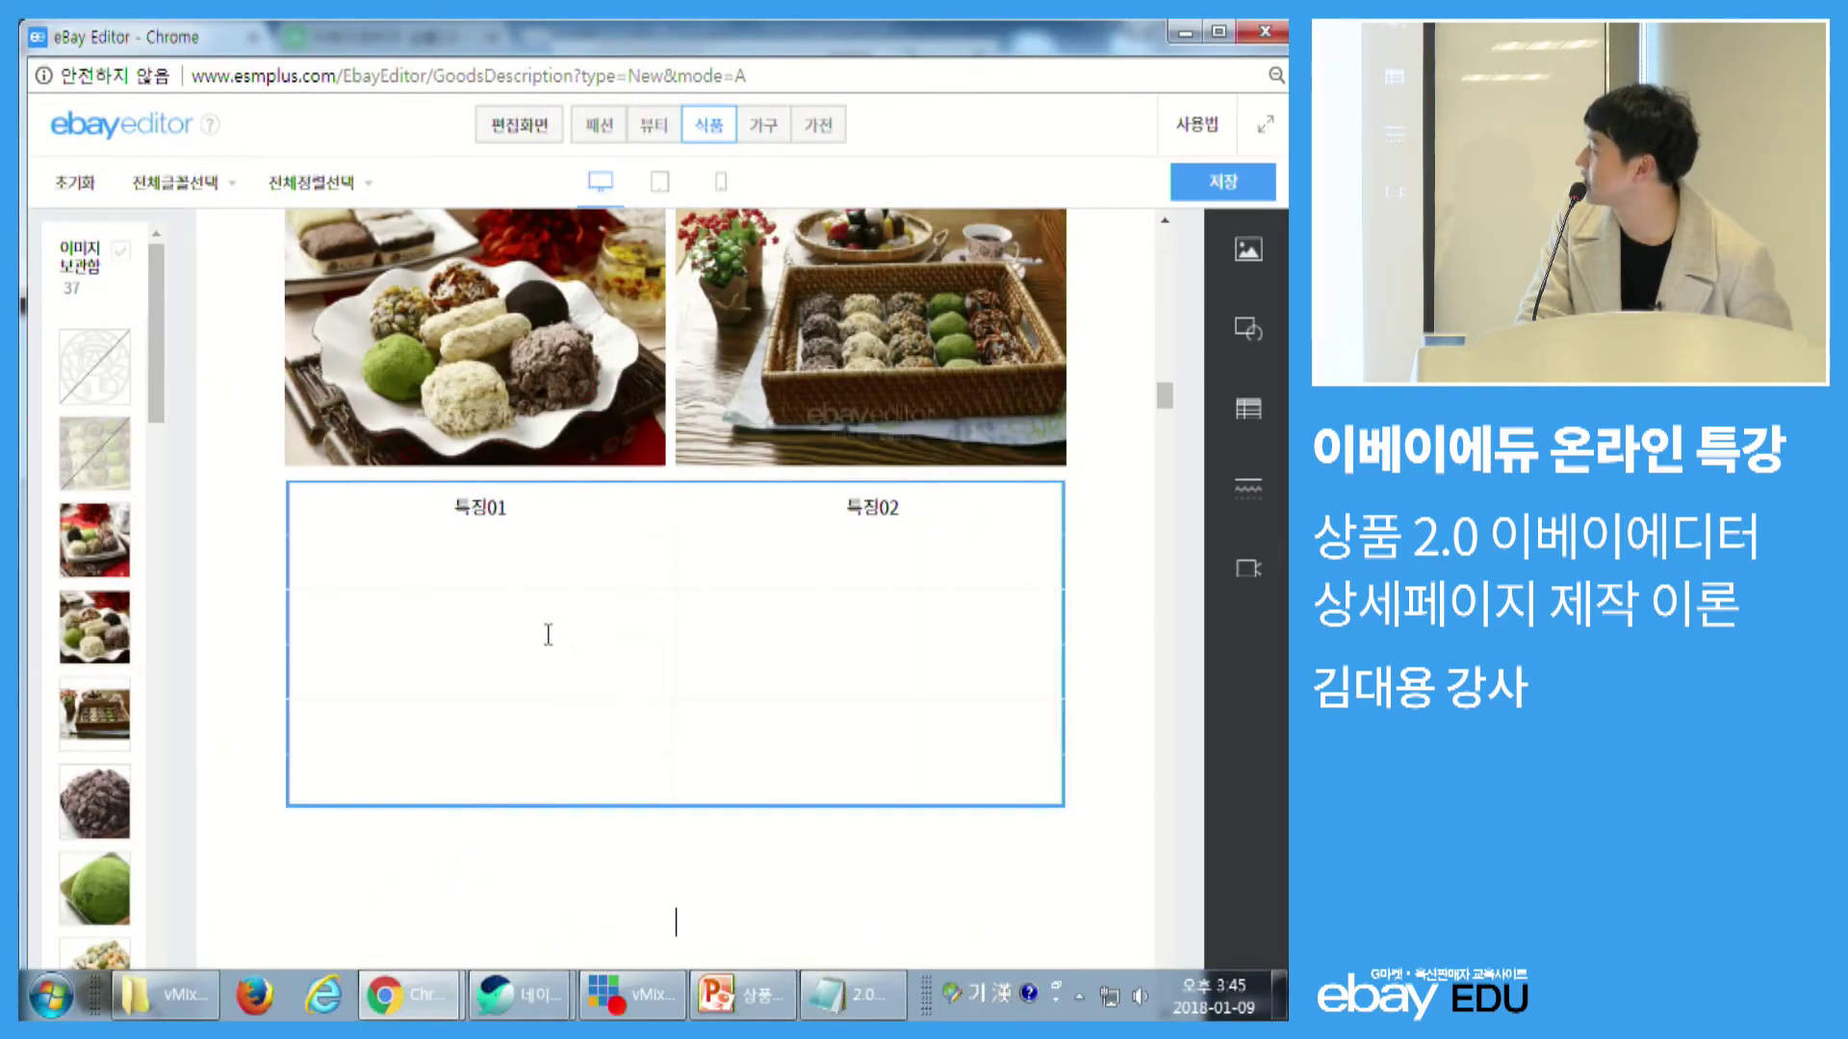
pyautogui.click(495, 577)
pyautogui.click(500, 618)
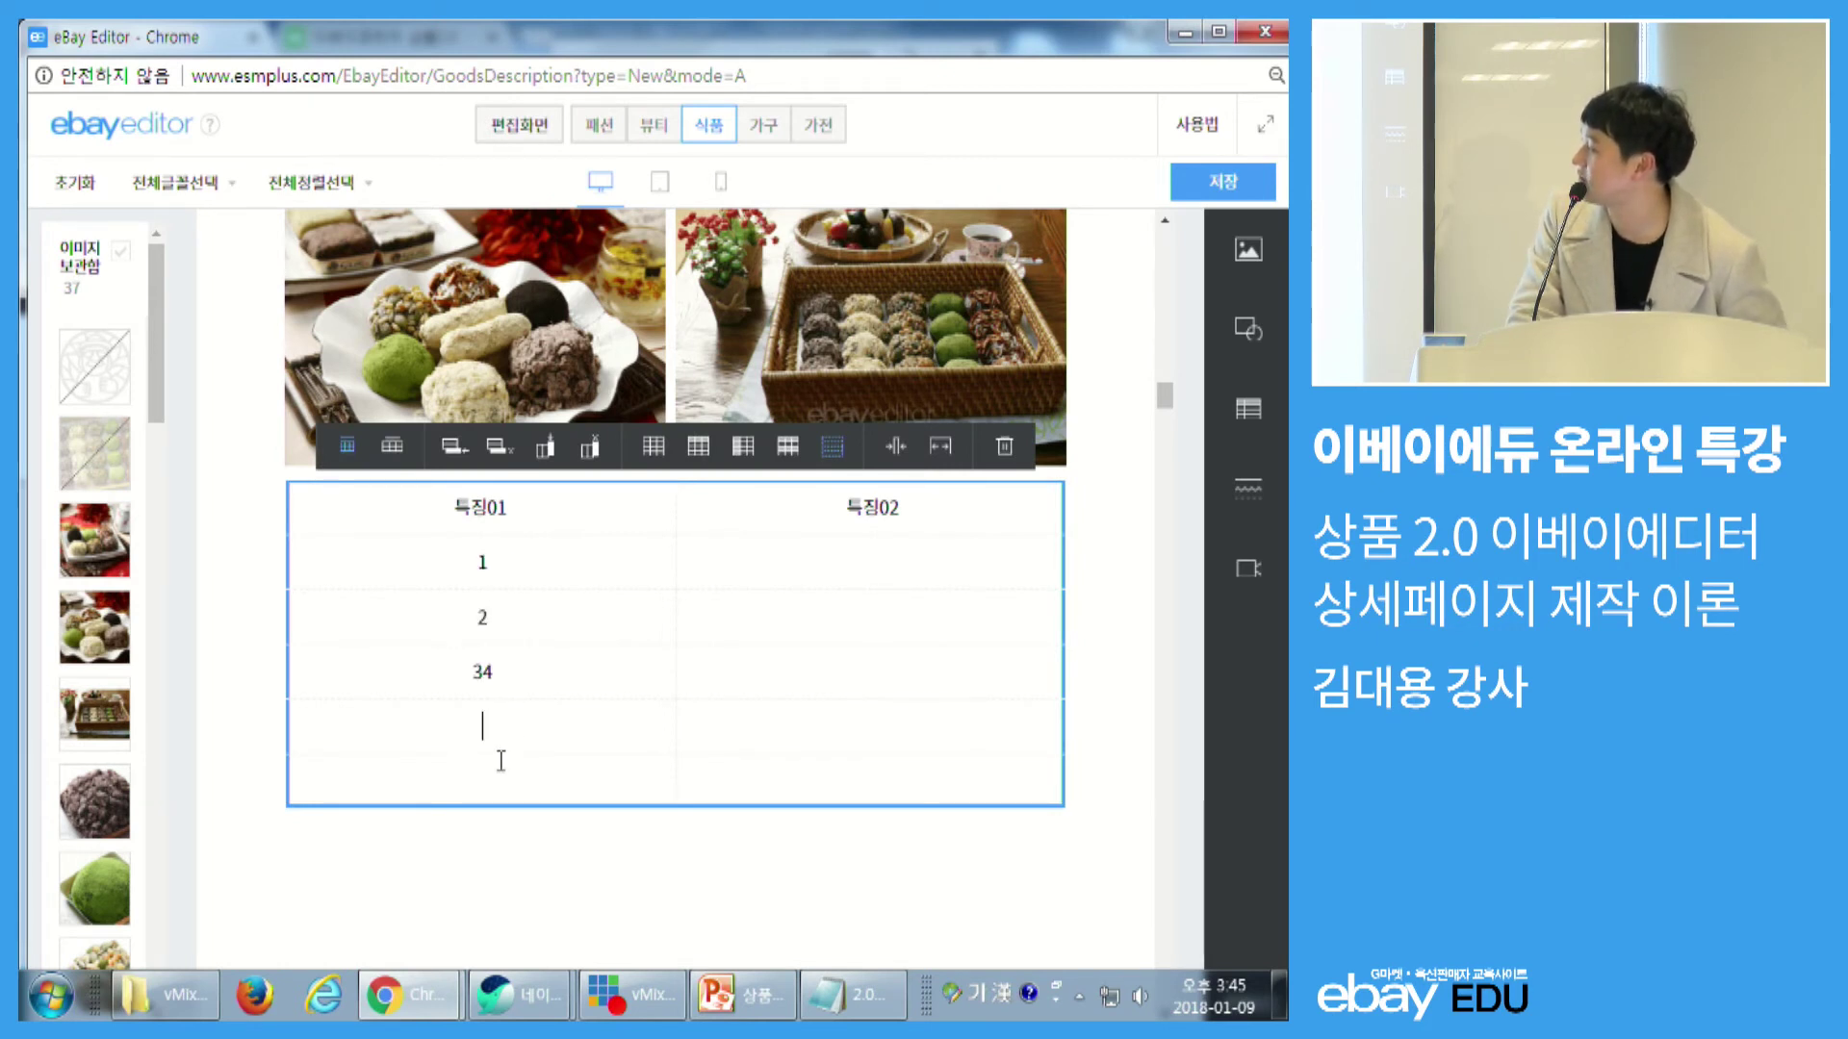
pyautogui.click(807, 568)
pyautogui.write('`')
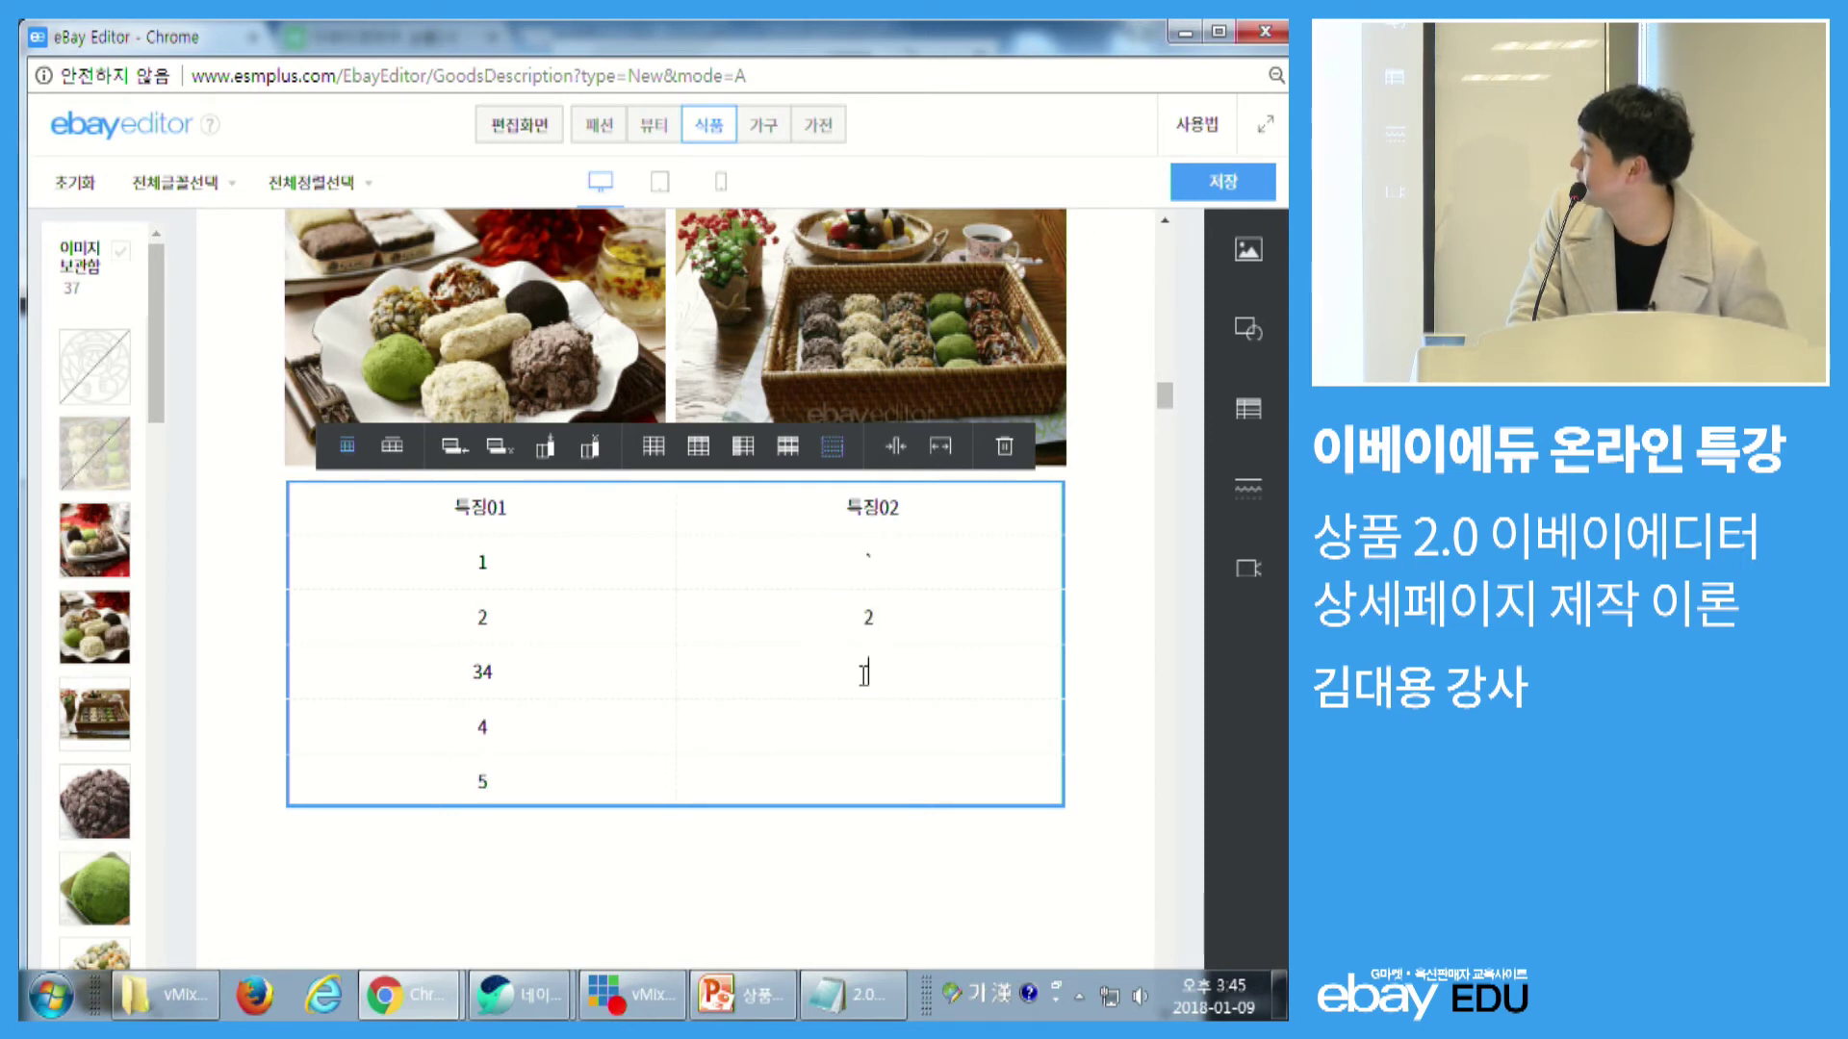
pyautogui.click(751, 857)
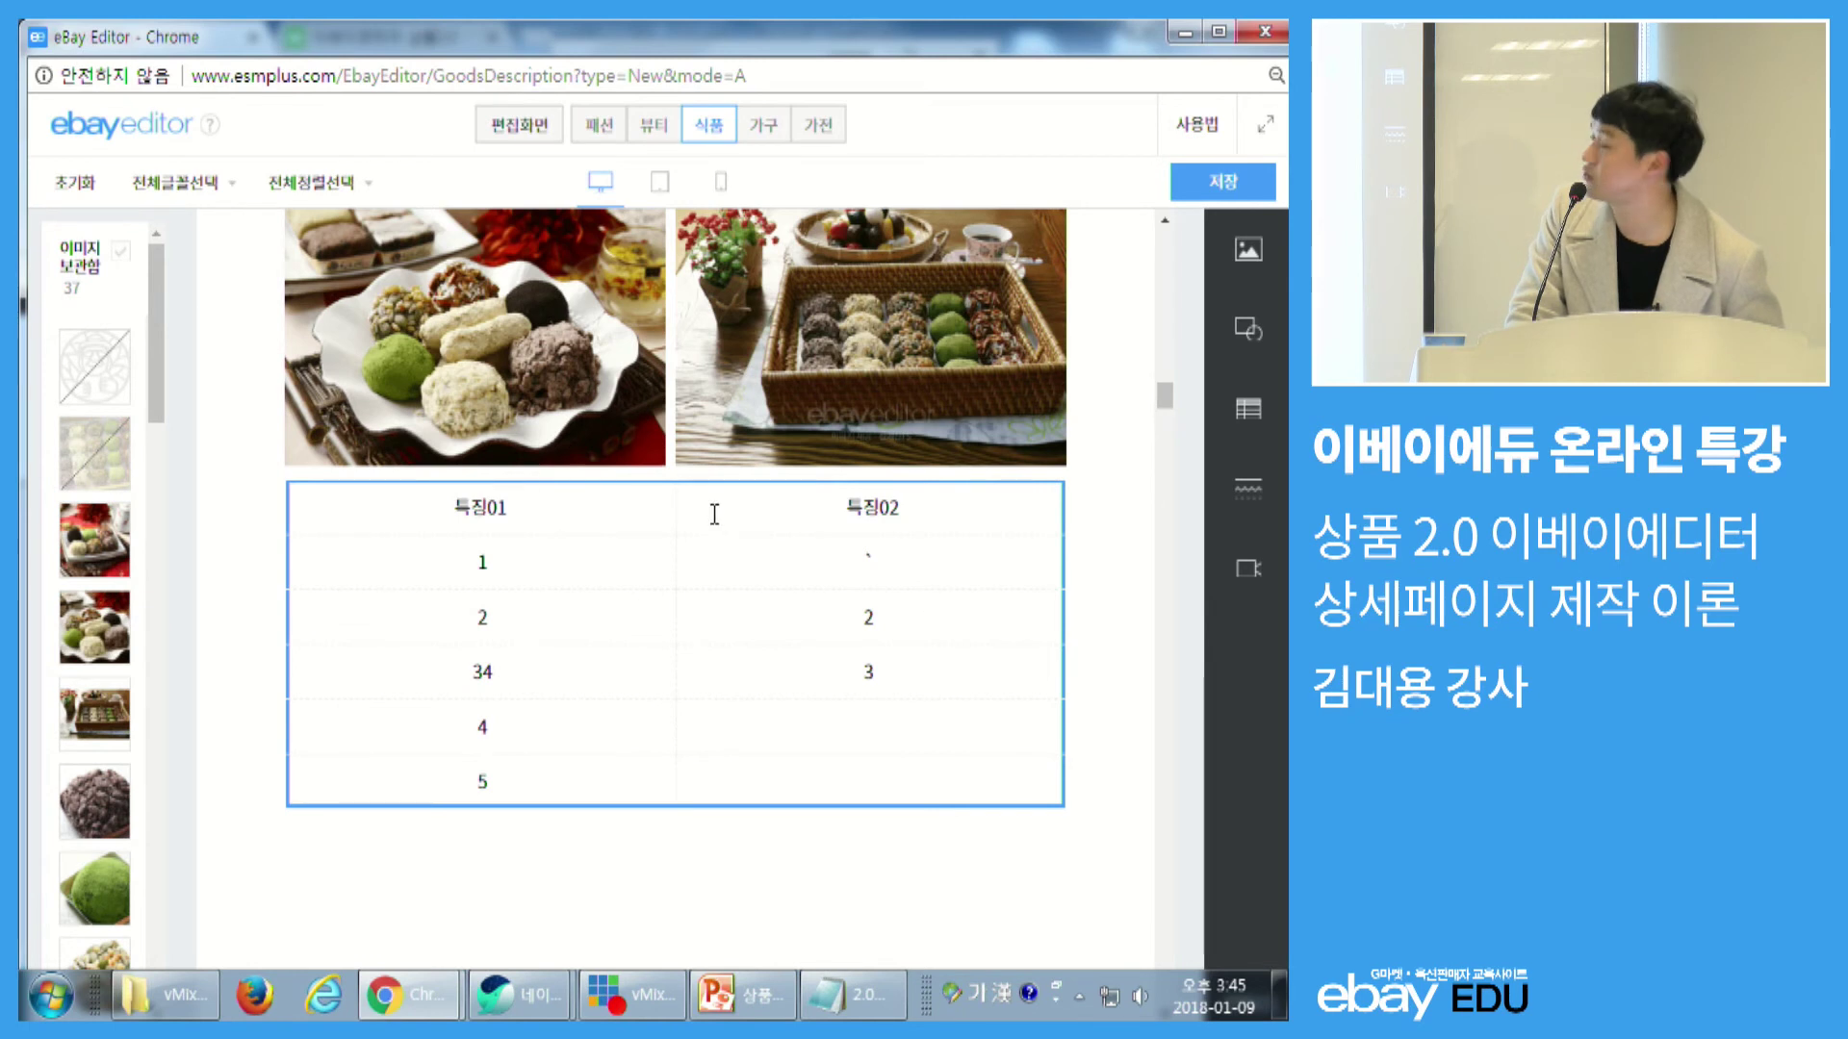
# - Change the 특징01/특징02 table to the style with a shaded header row and horizontal rules
pyautogui.click(578, 531)
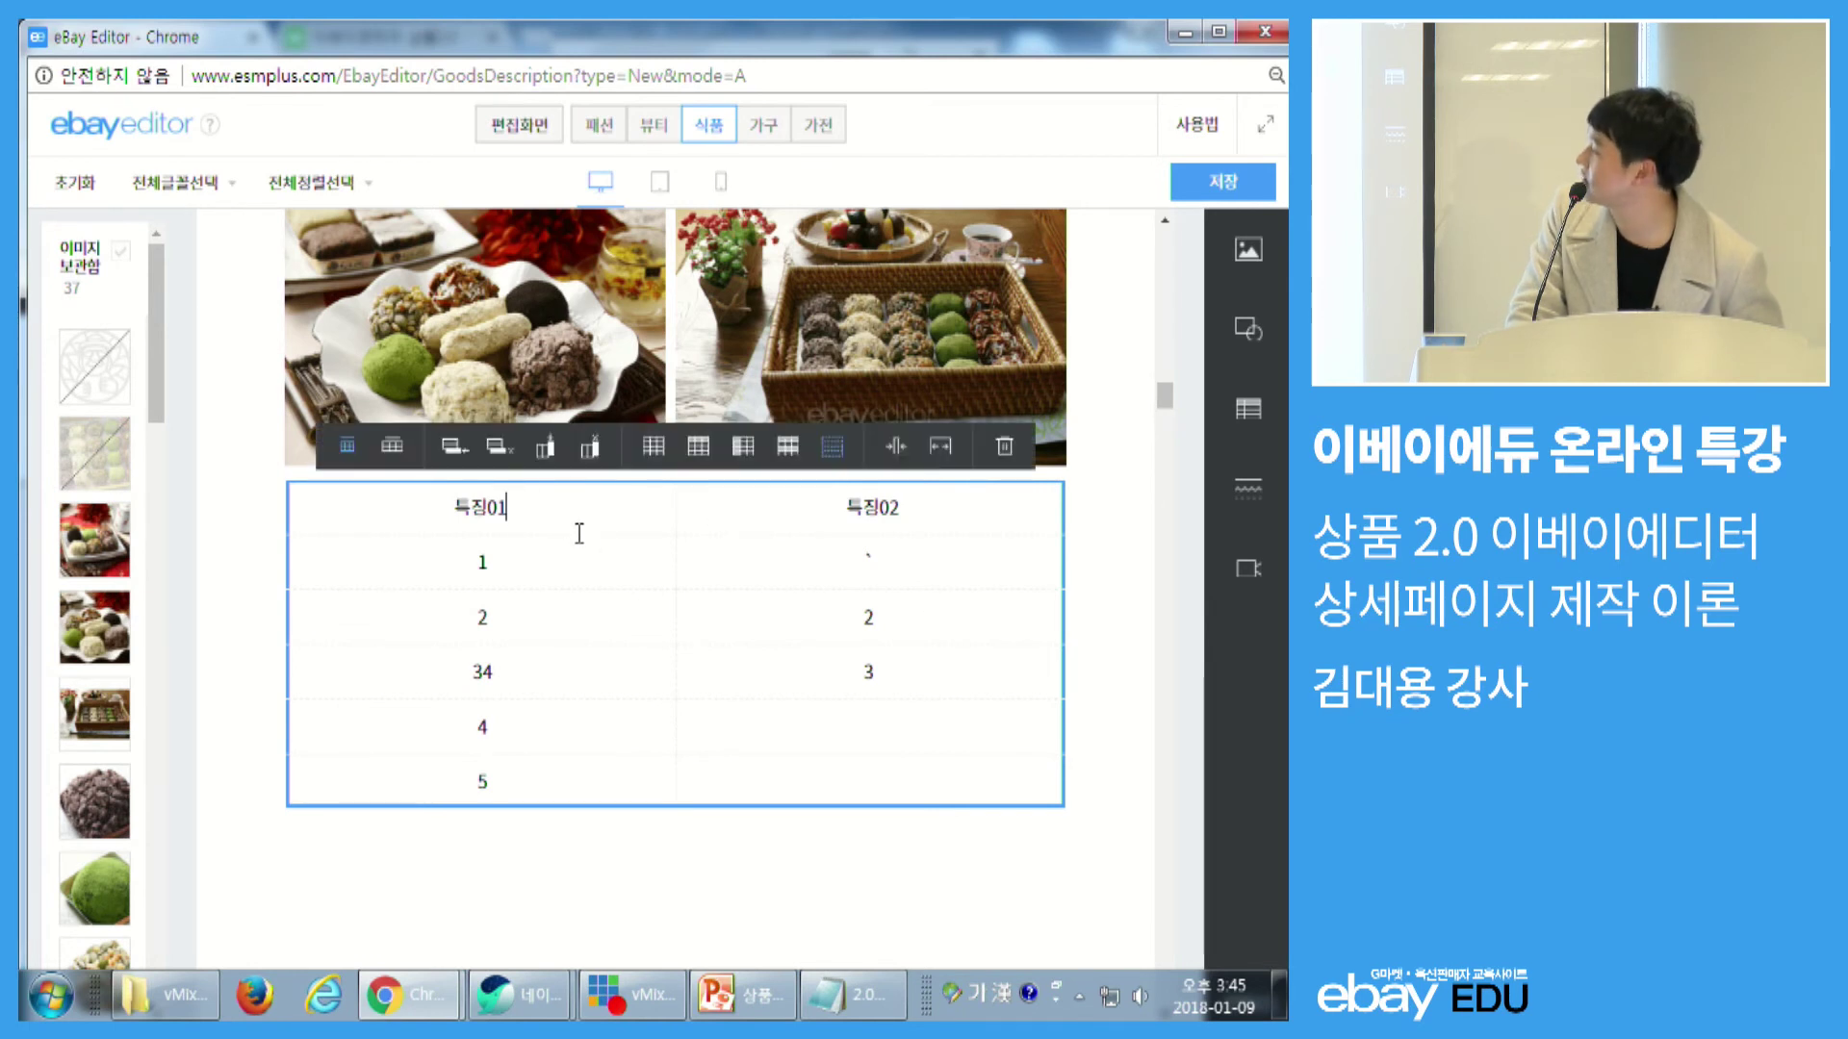
pyautogui.click(698, 448)
pyautogui.click(661, 849)
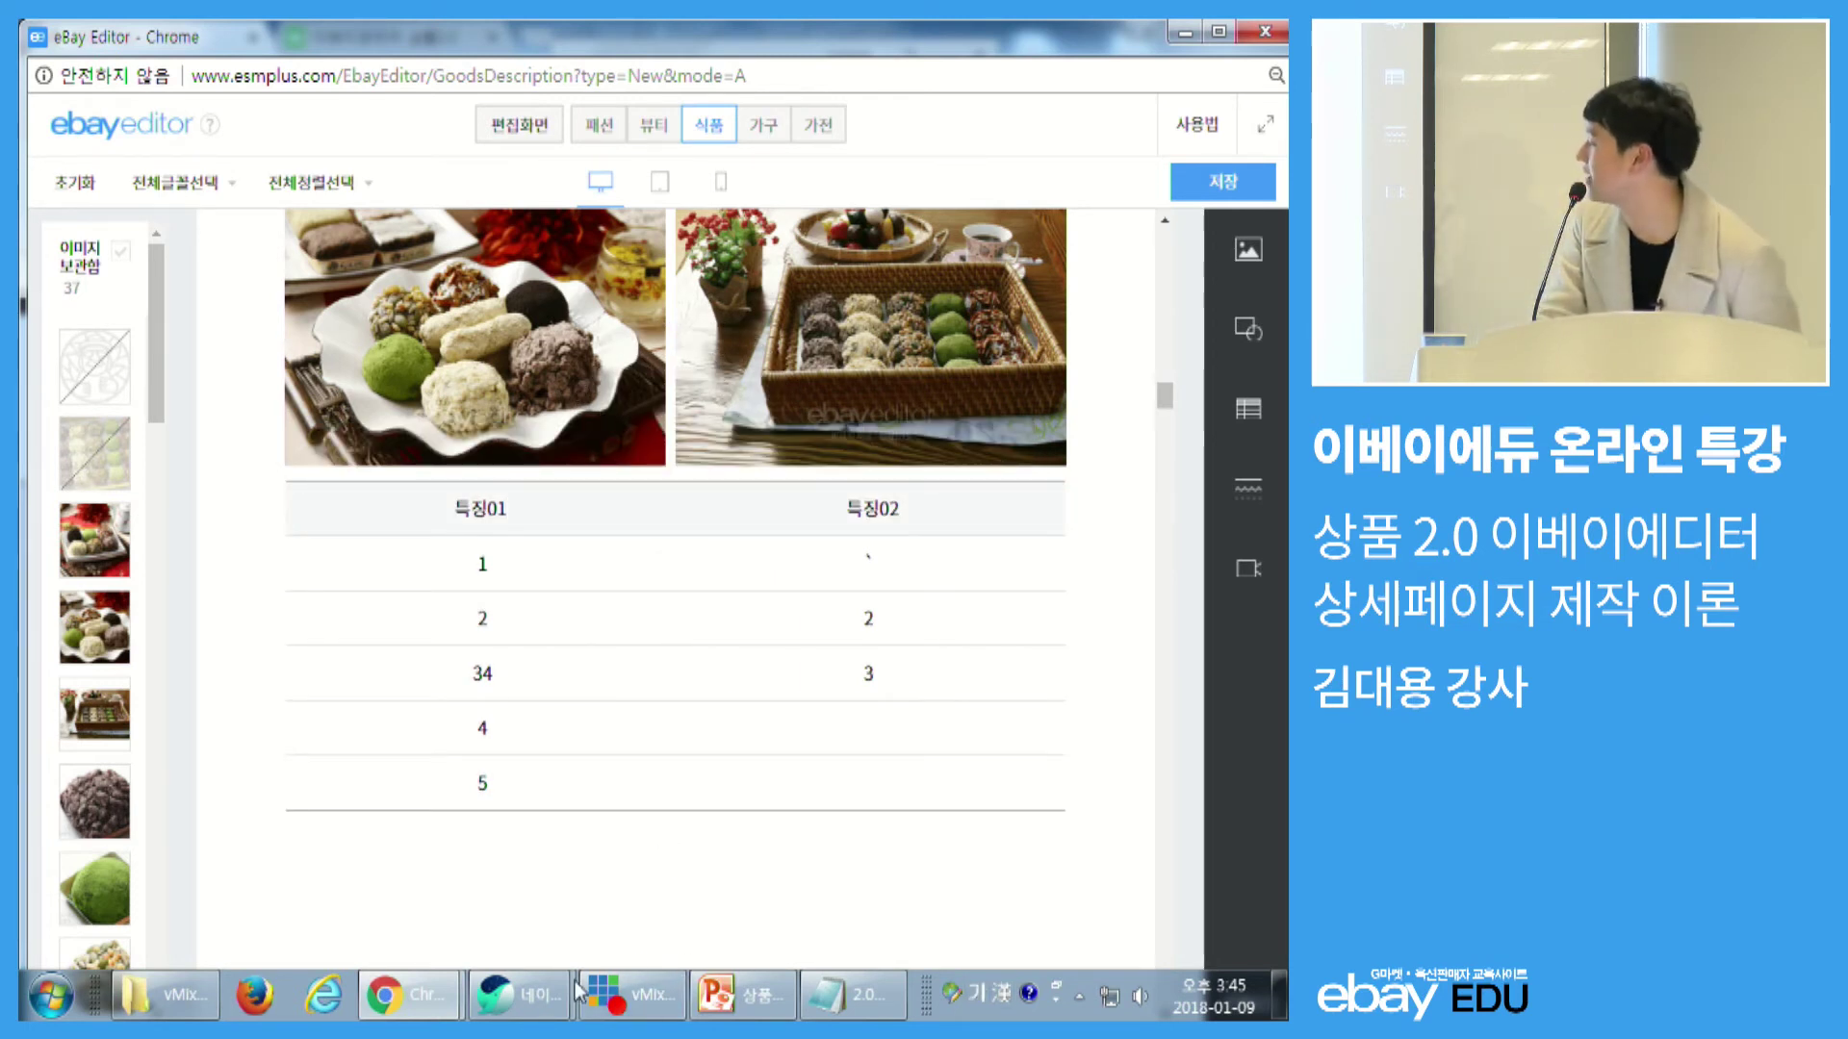
# - Switch to the Gmarket mobile product page, examine its 인증/유기농/무농약/GAP comparison table, and return to the editor
pyautogui.moveTo(535, 995)
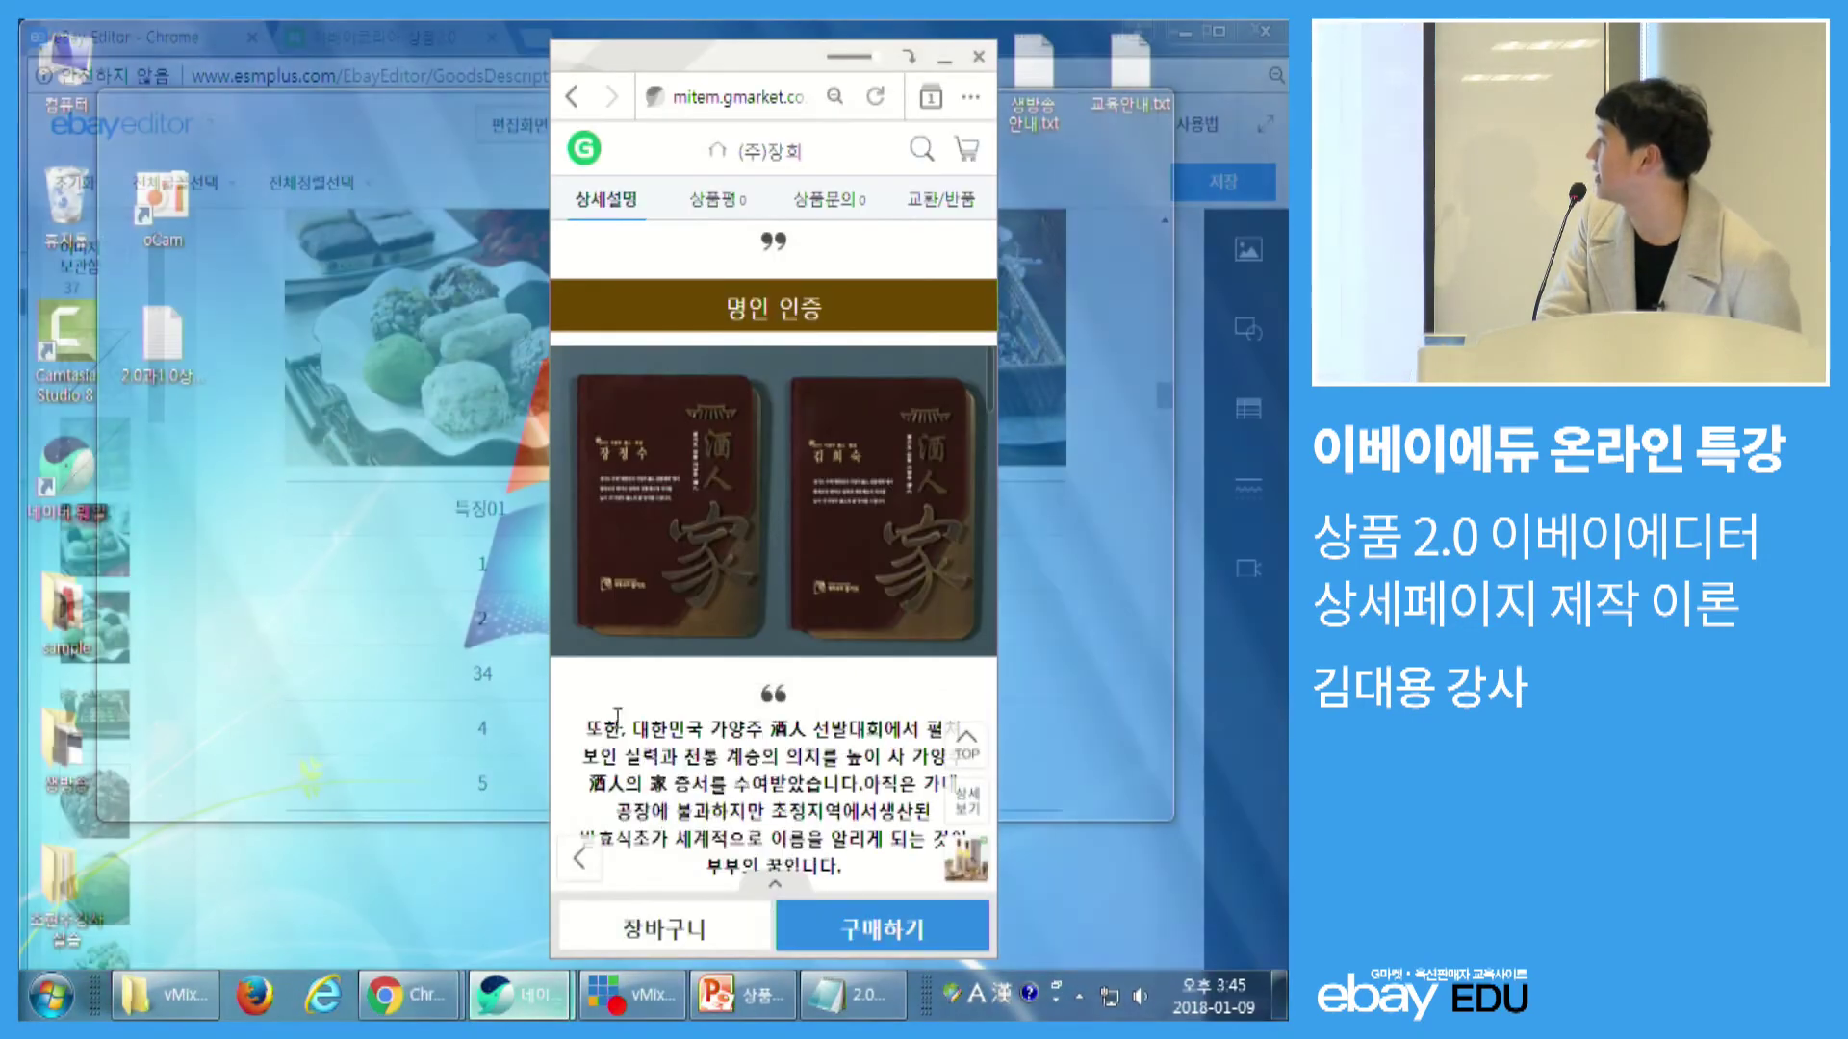
pyautogui.click(642, 833)
pyautogui.scroll(-5, 782, 612)
pyautogui.scroll(-15, 782, 613)
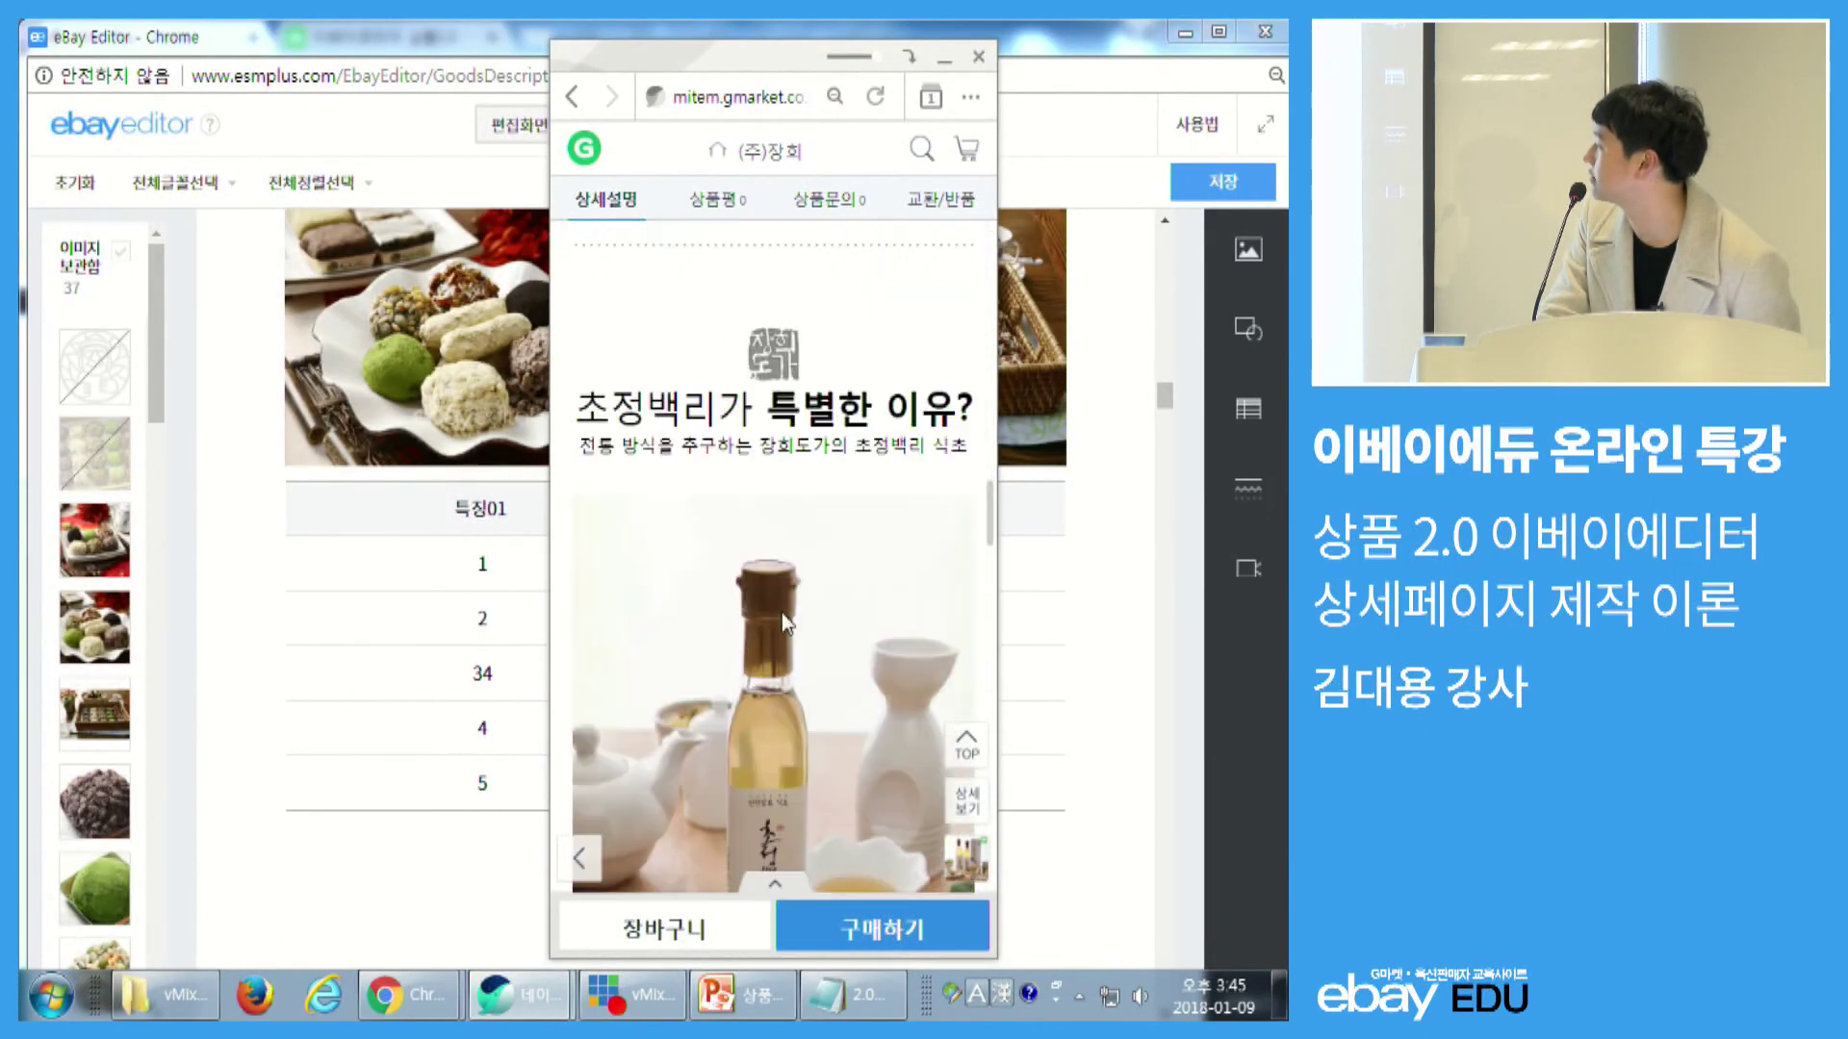
pyautogui.scroll(3, 785, 624)
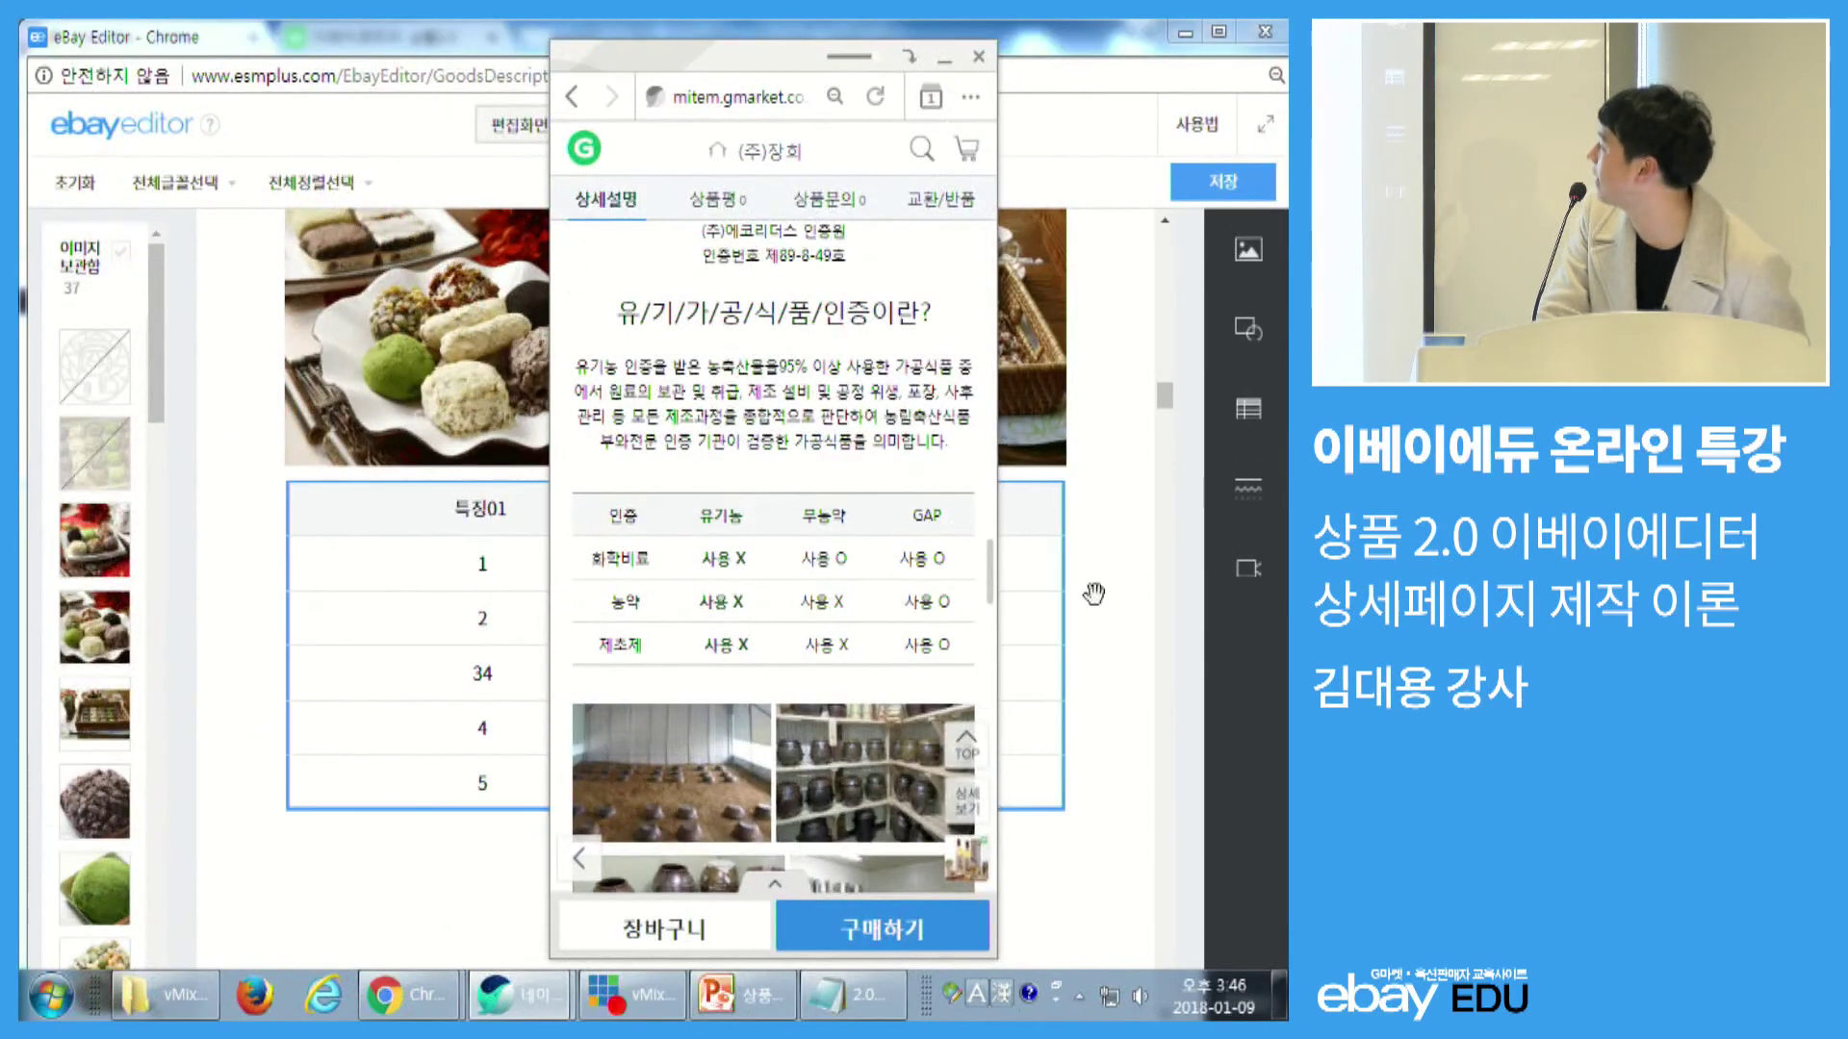
pyautogui.click(1051, 277)
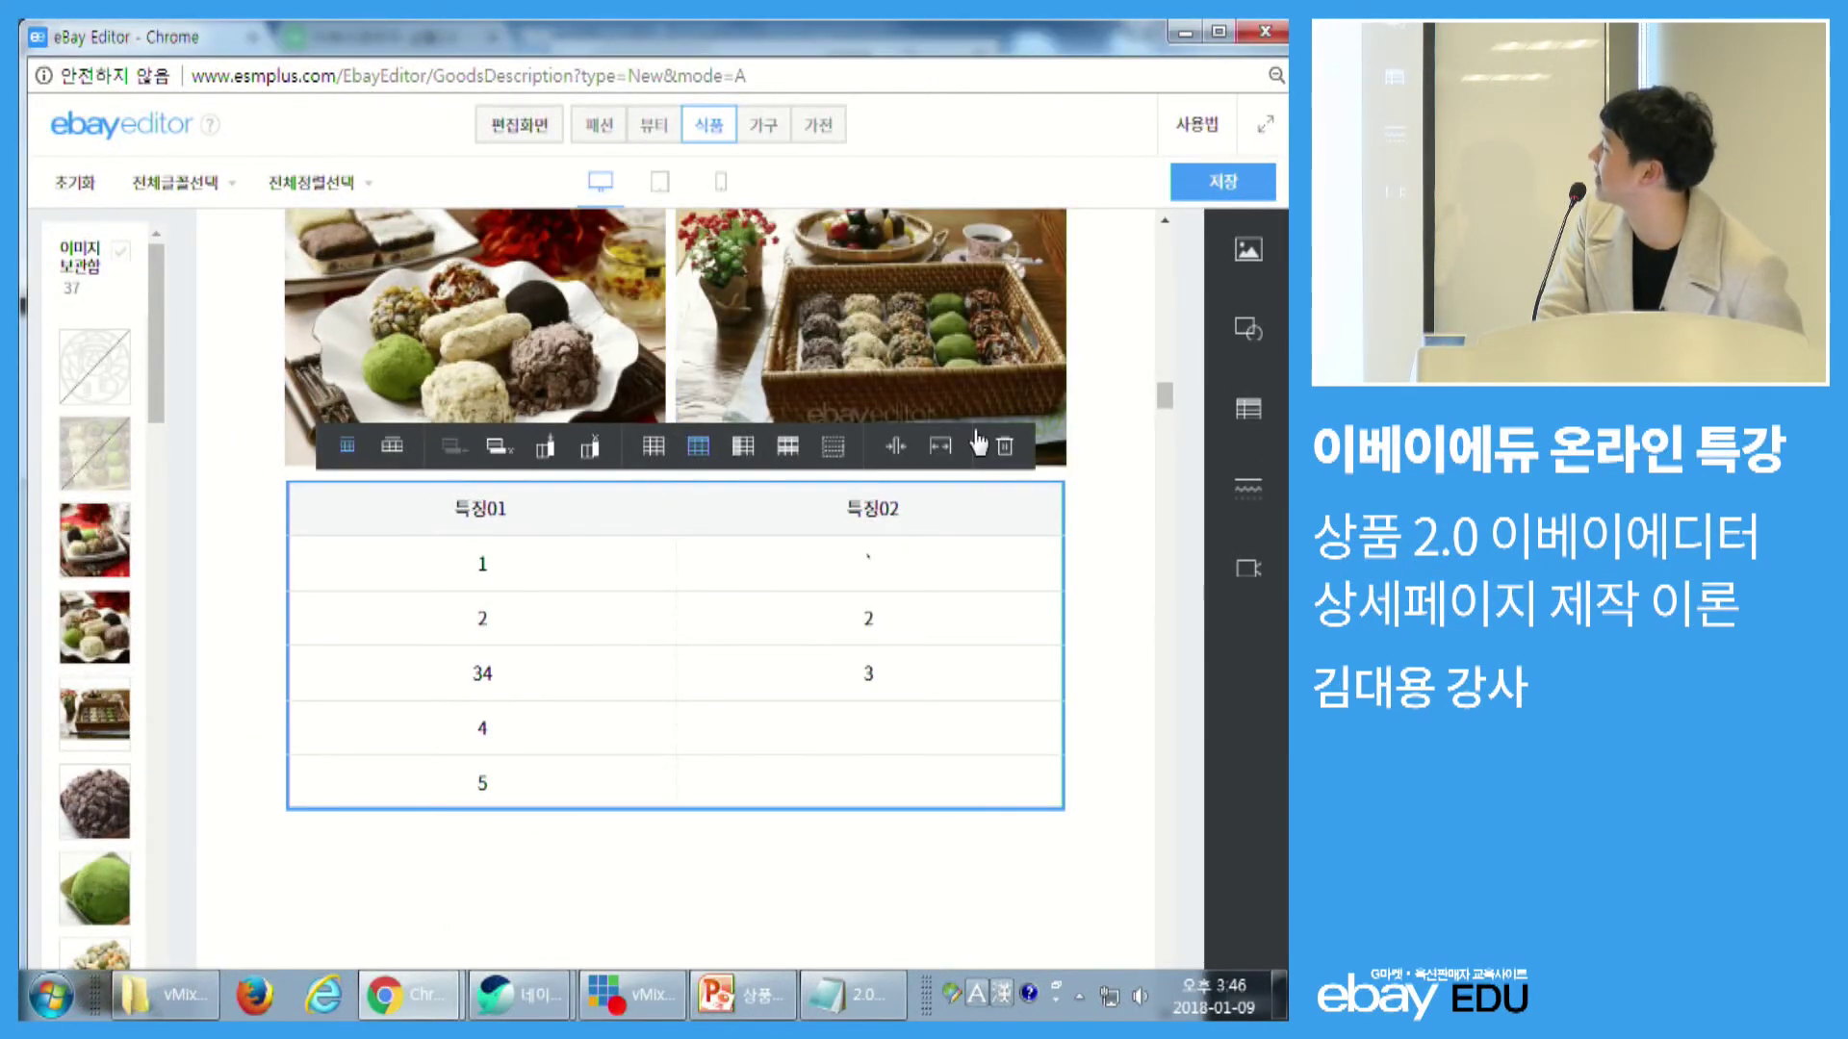
# - Preview the detail page in the mobile layout, examining the feature table and the sections above it
pyautogui.click(720, 184)
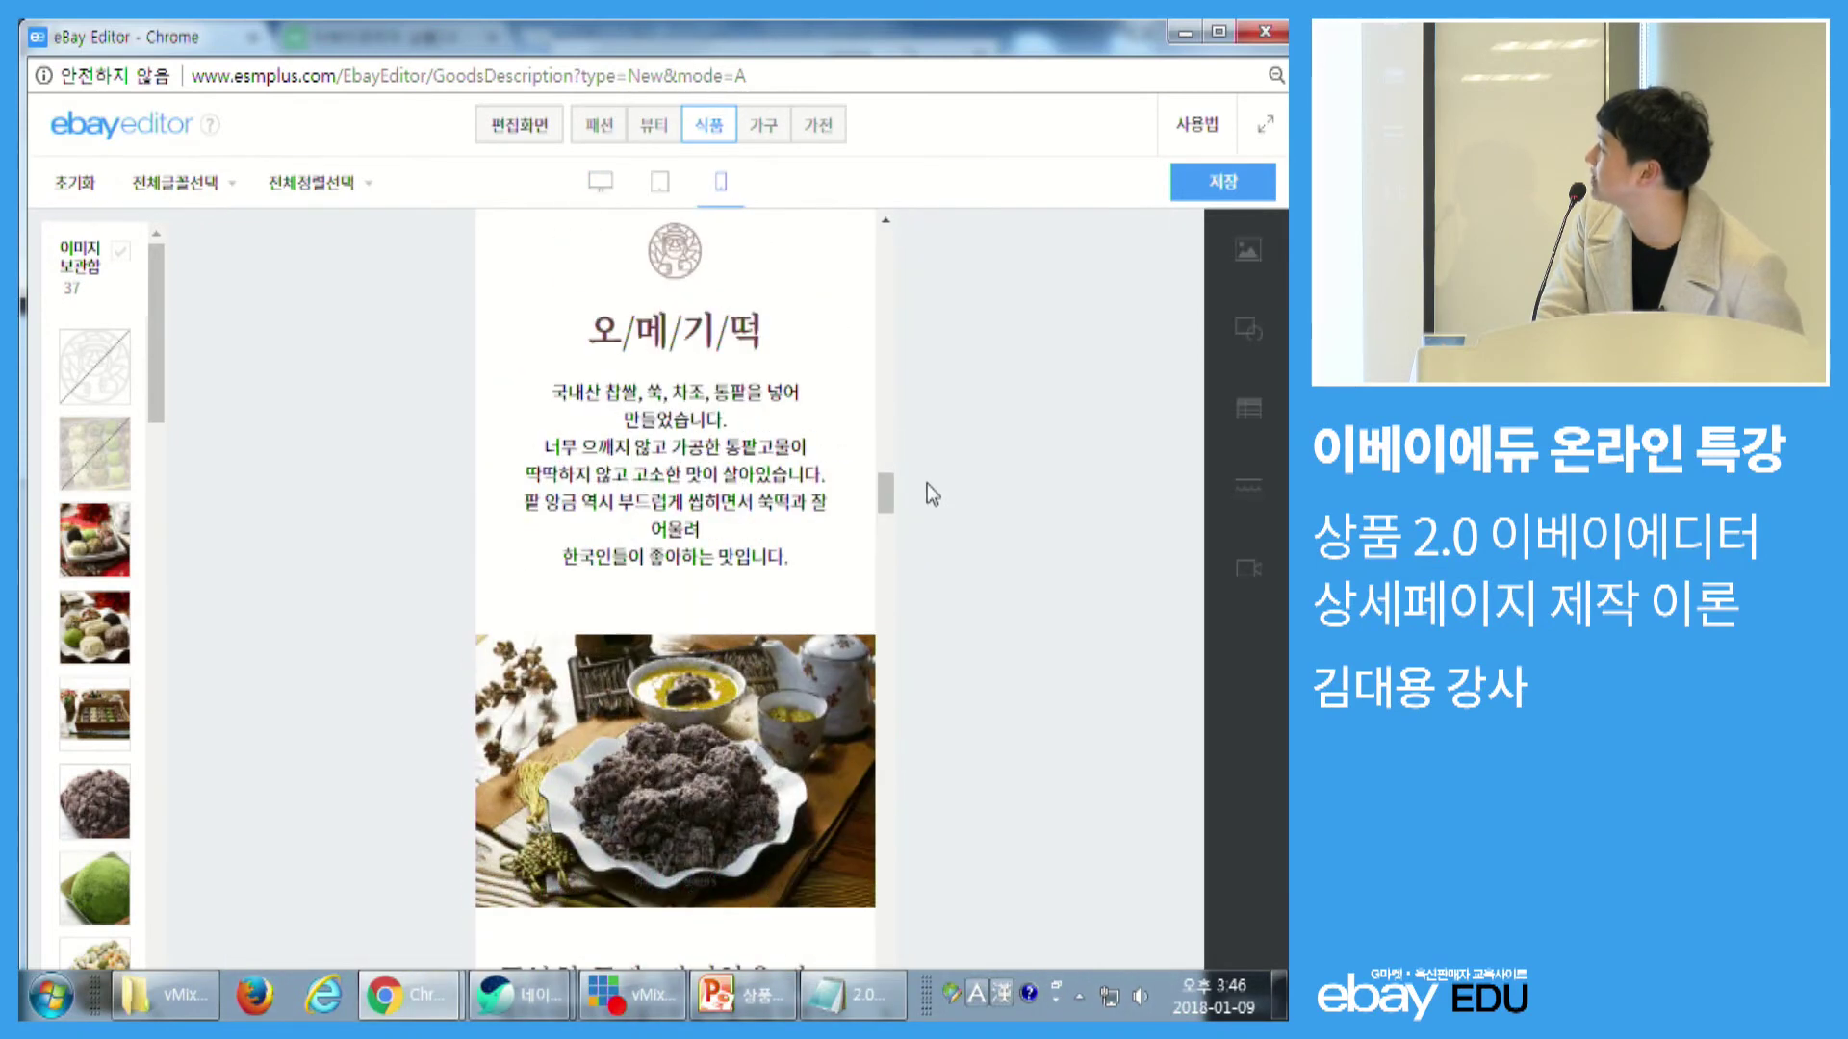
pyautogui.scroll(10, 765, 450)
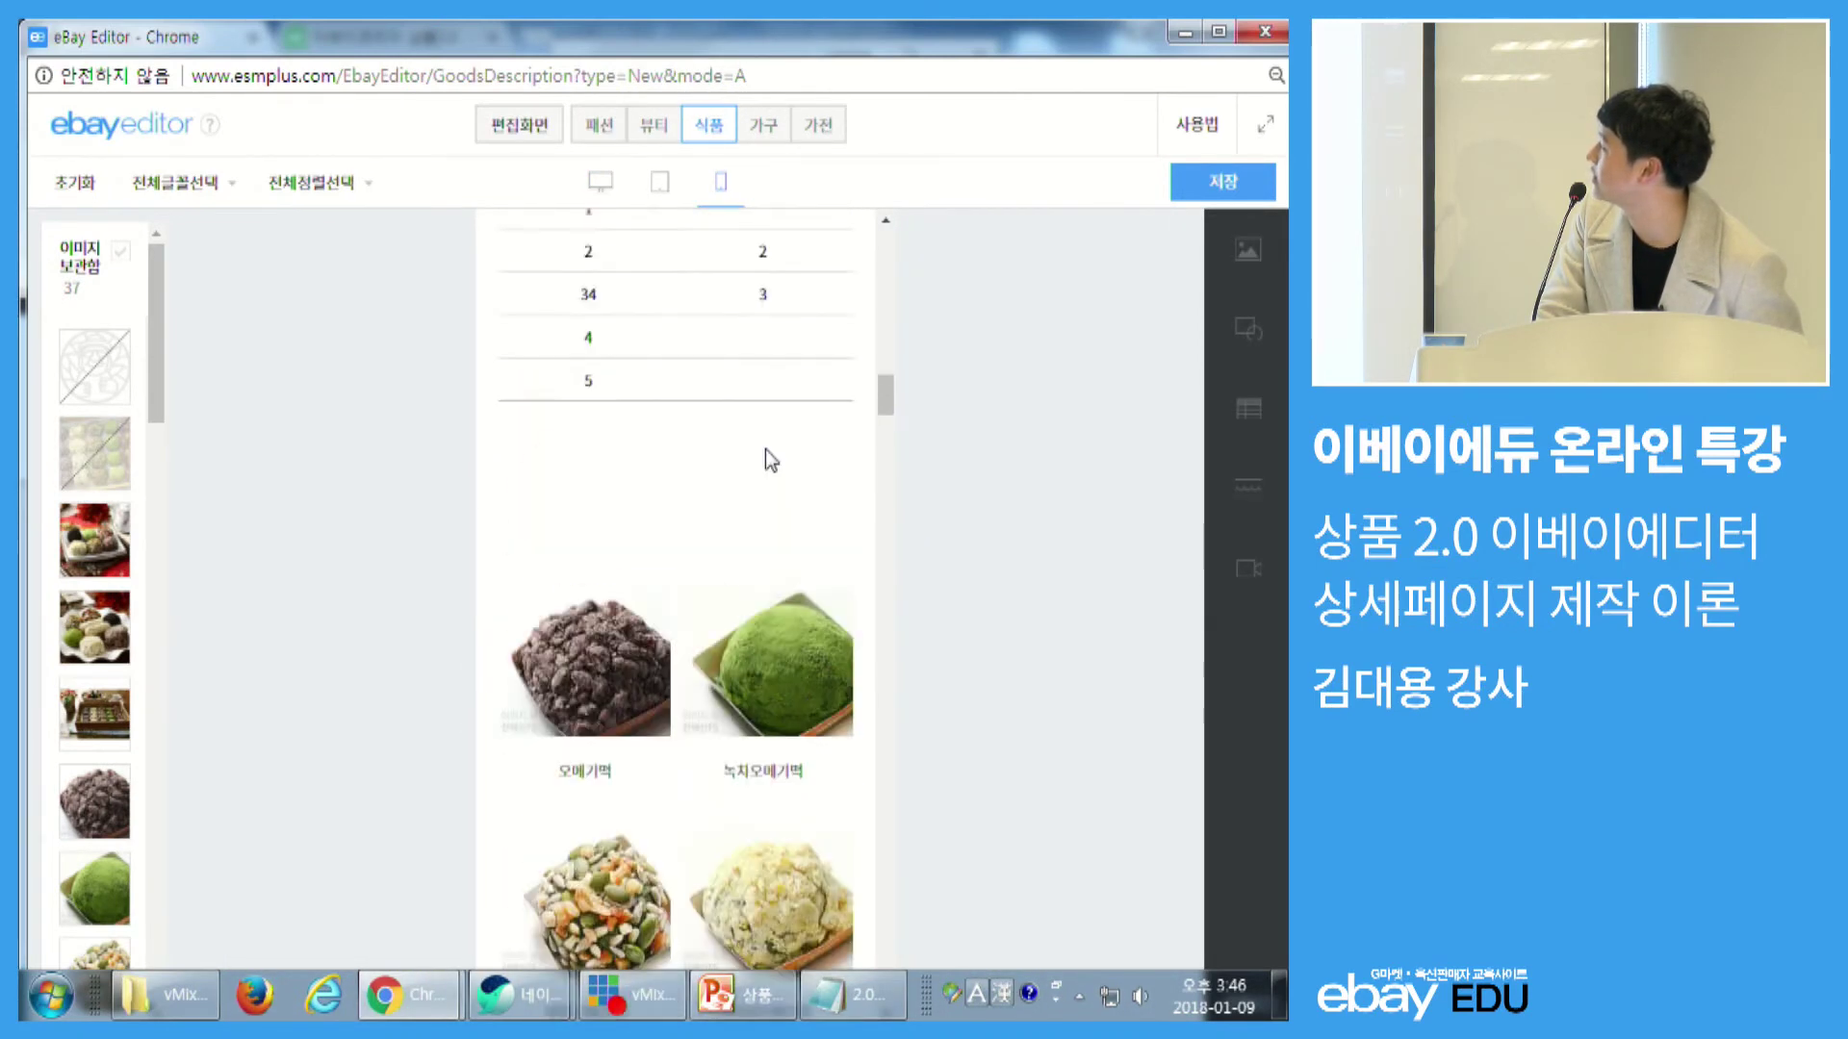
pyautogui.scroll(-1, 776, 462)
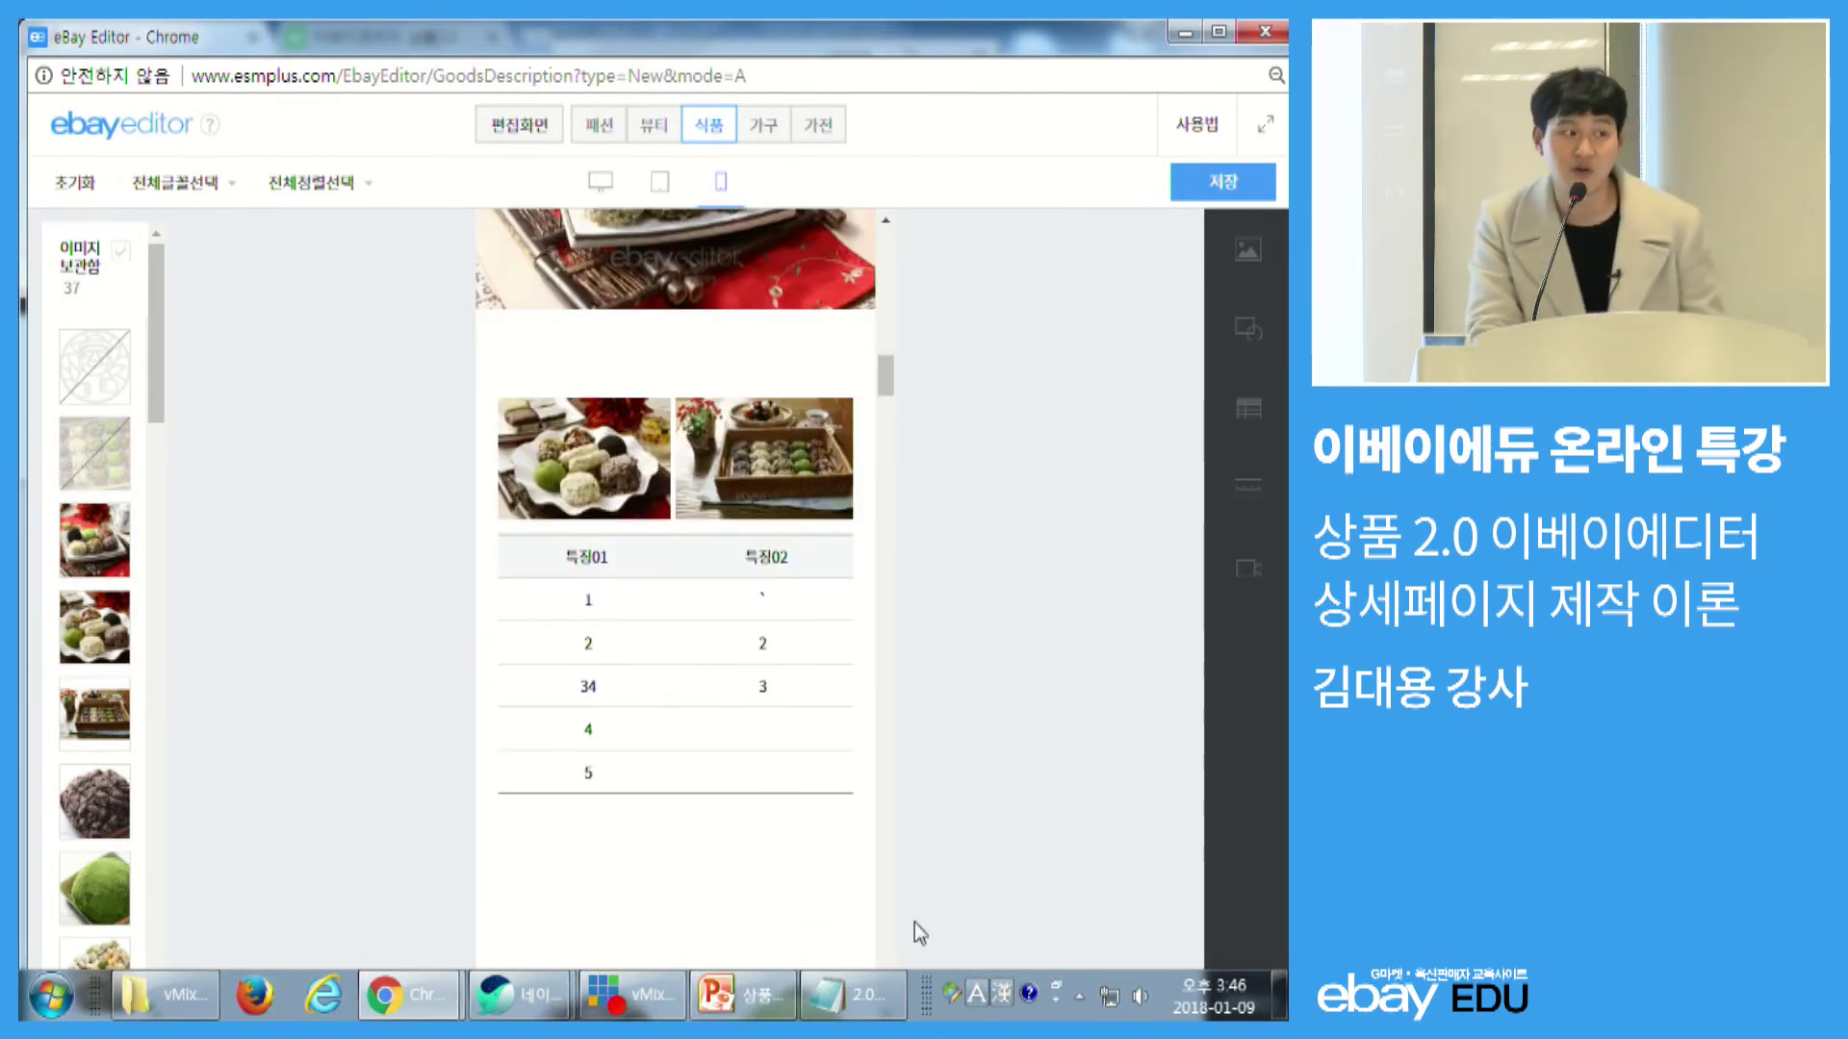
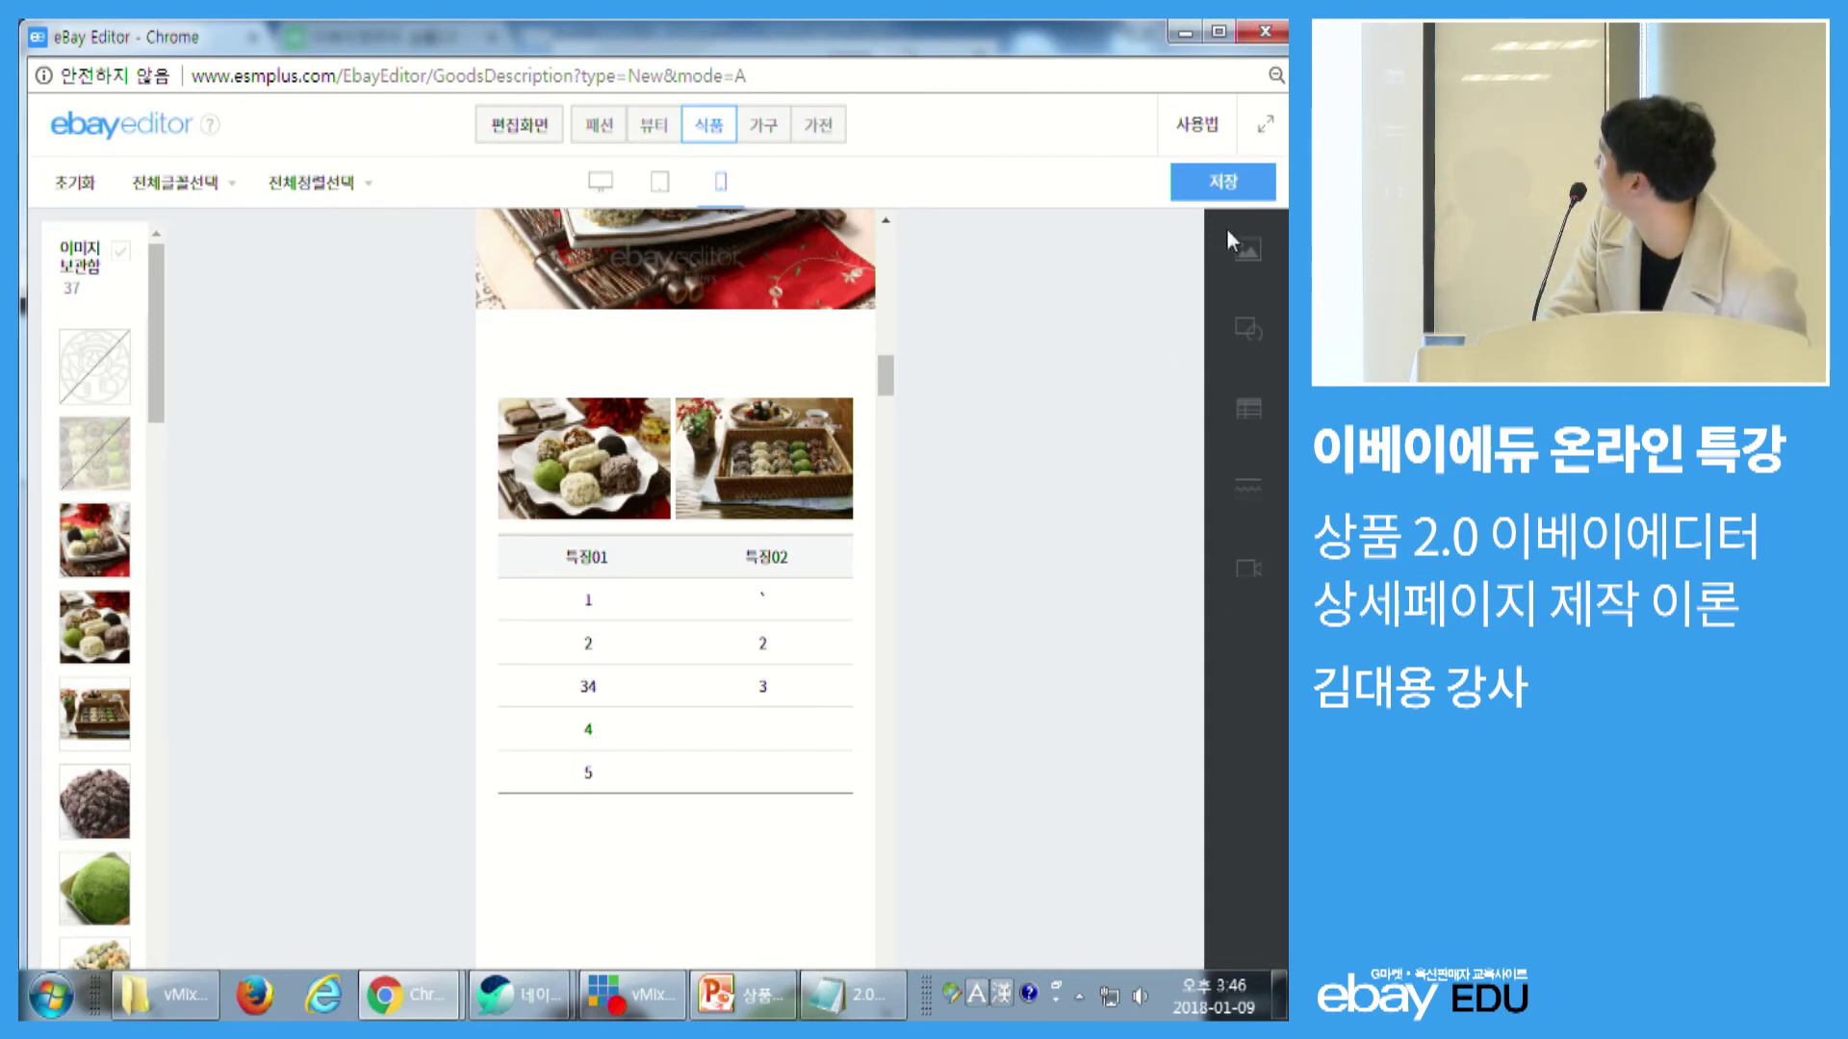
pyautogui.scroll(10, 622, 437)
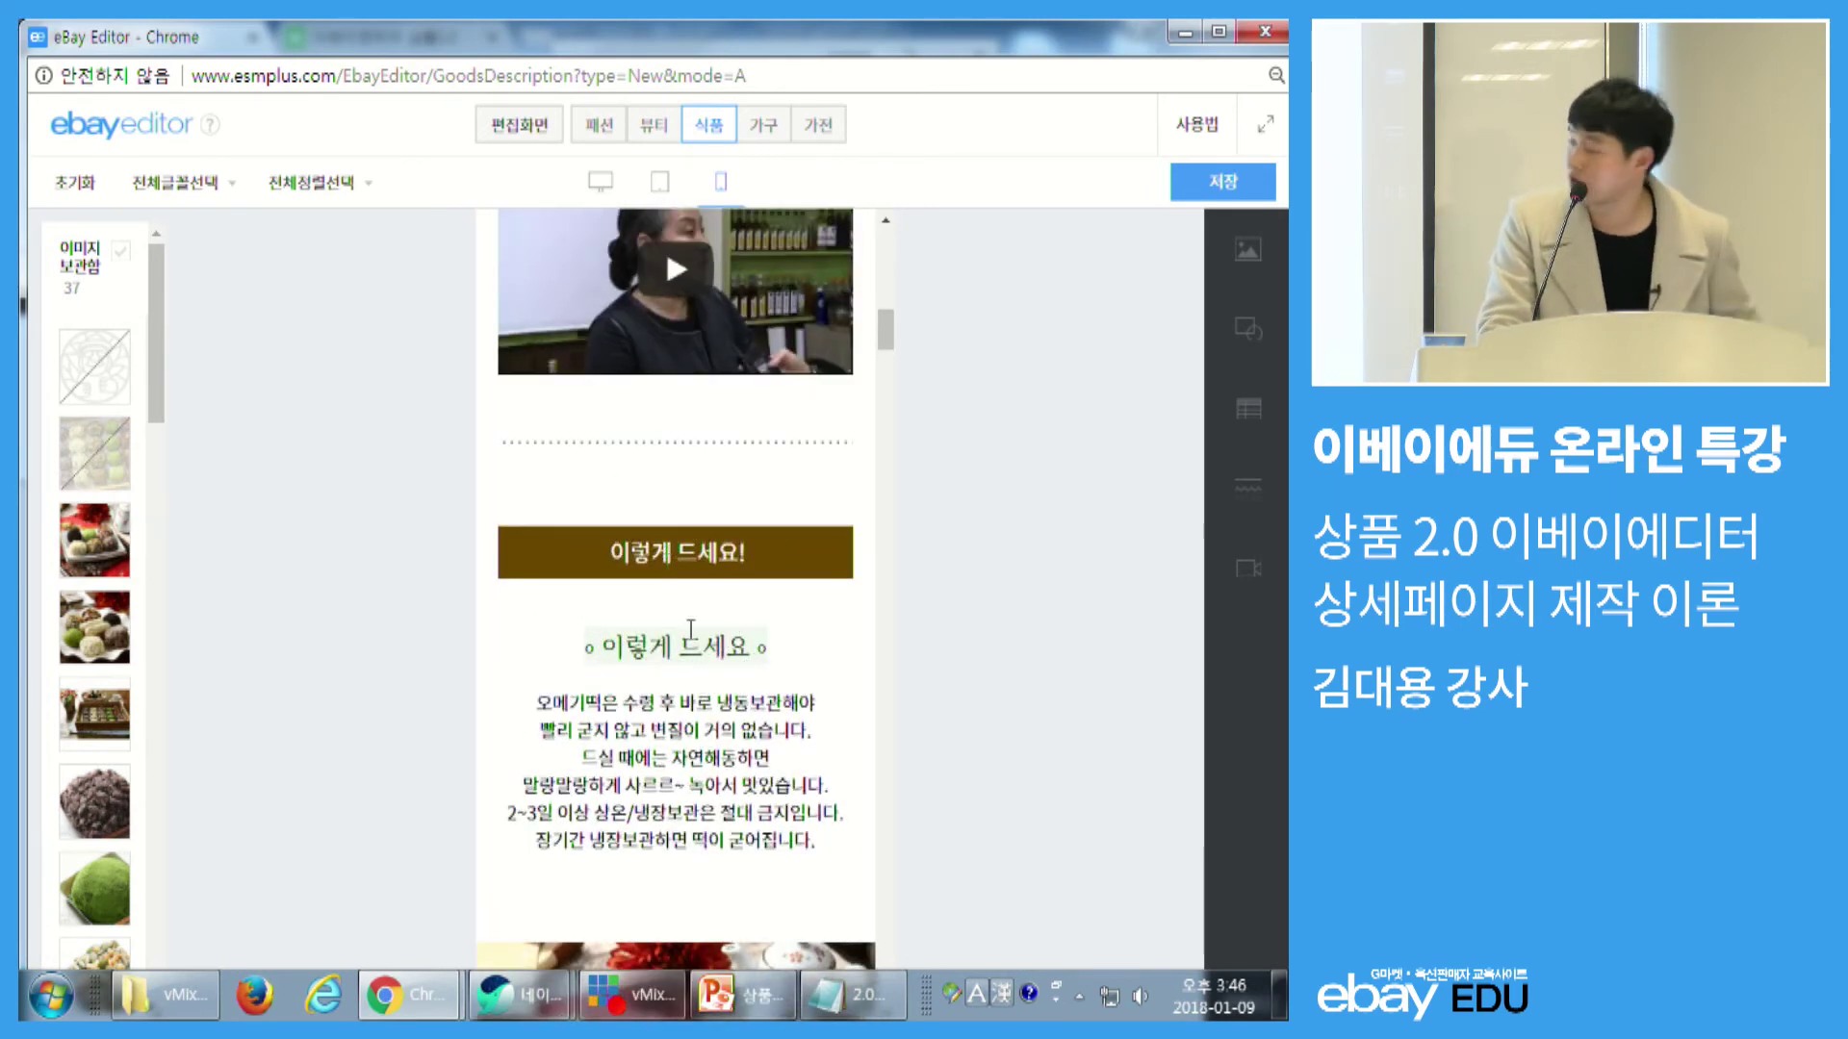
# - Return the editor to the desktop layout and zoom the browser page out four levels
pyautogui.click(601, 181)
pyautogui.scroll(-5, 674, 530)
pyautogui.hotkey('ctrl', '-')
pyautogui.hotkey('ctrl', '-')
pyautogui.hotkey('ctrl', '-')
pyautogui.hotkey('ctrl', '-')
pyautogui.scroll(-4, 539, 481)
# - Copy the large rice cake plate photo below the 이렇게 드세요 text and paste it under the 2중포장 delivery text
pyautogui.click(506, 489)
pyautogui.moveTo(506, 489); pyautogui.dragTo(784, 861)
pyautogui.scroll(-4, 830, 684)
pyautogui.click(830, 684)
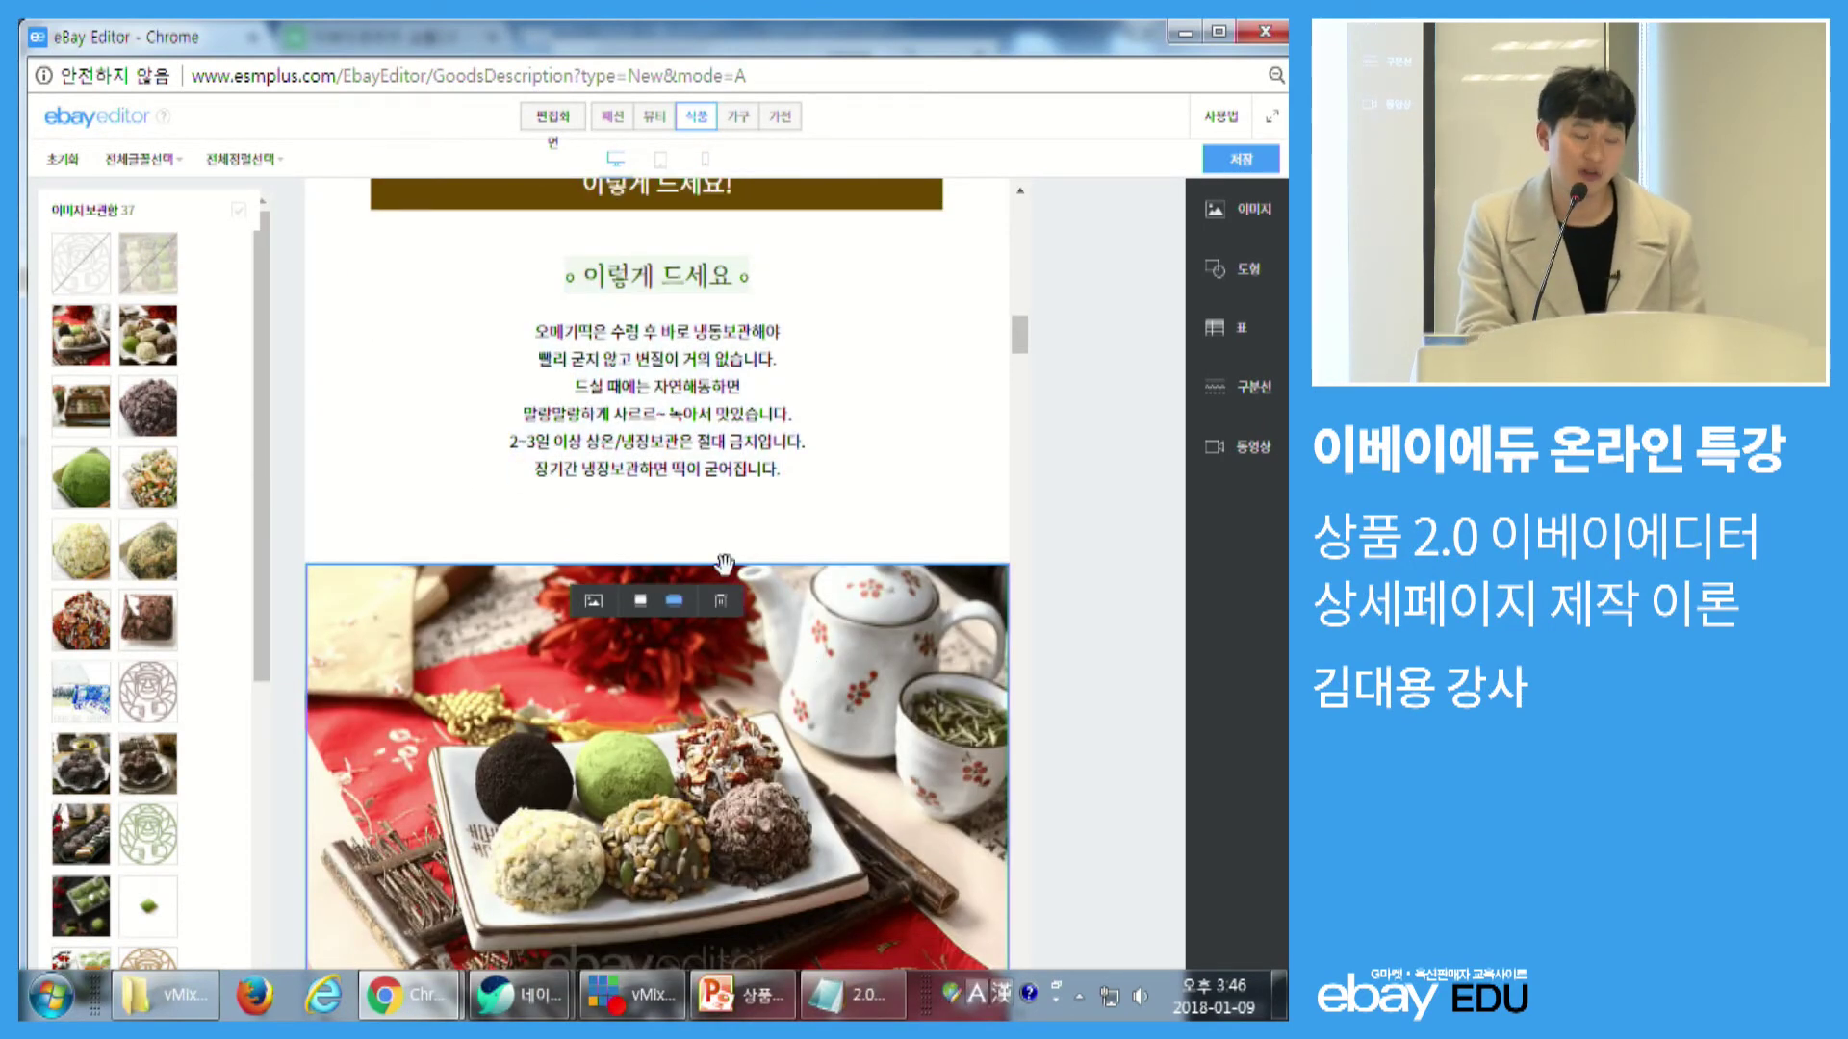
pyautogui.scroll(-10, 808, 664)
pyautogui.scroll(-10, 545, 398)
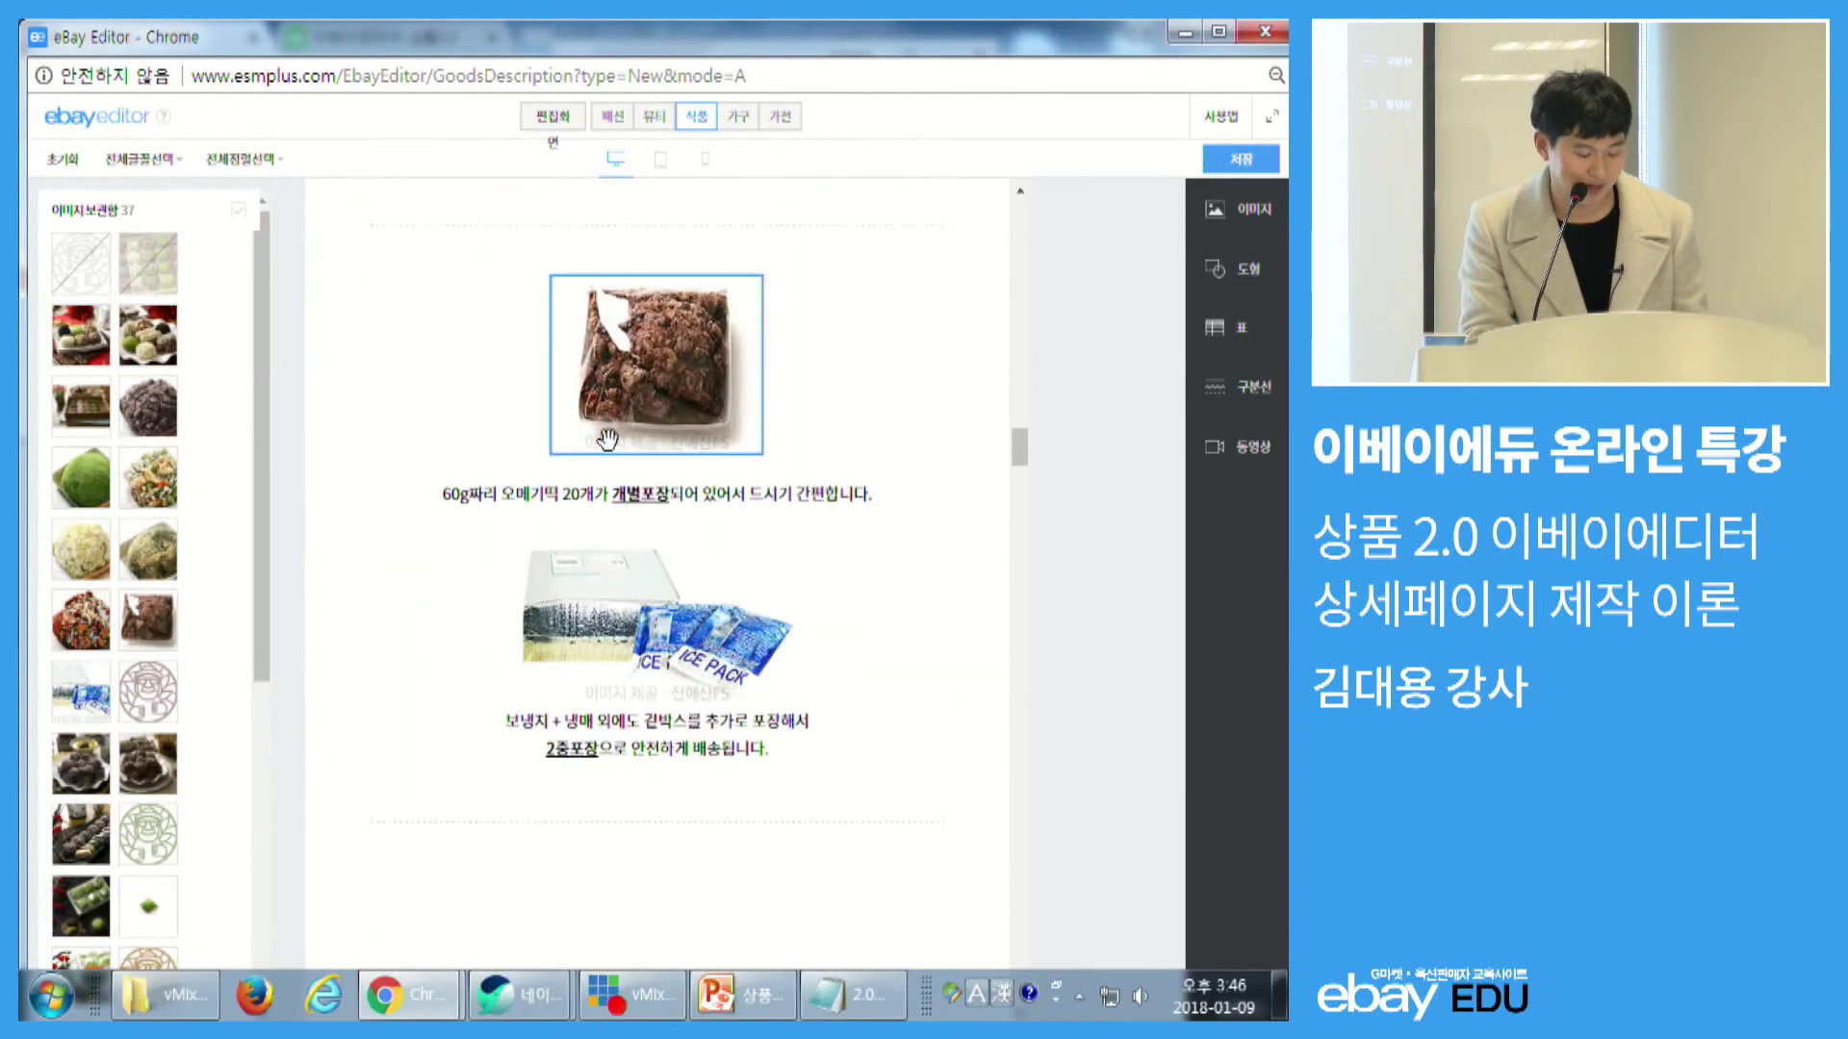
pyautogui.moveTo(631, 667); pyautogui.dragTo(652, 707)
pyautogui.click(805, 671)
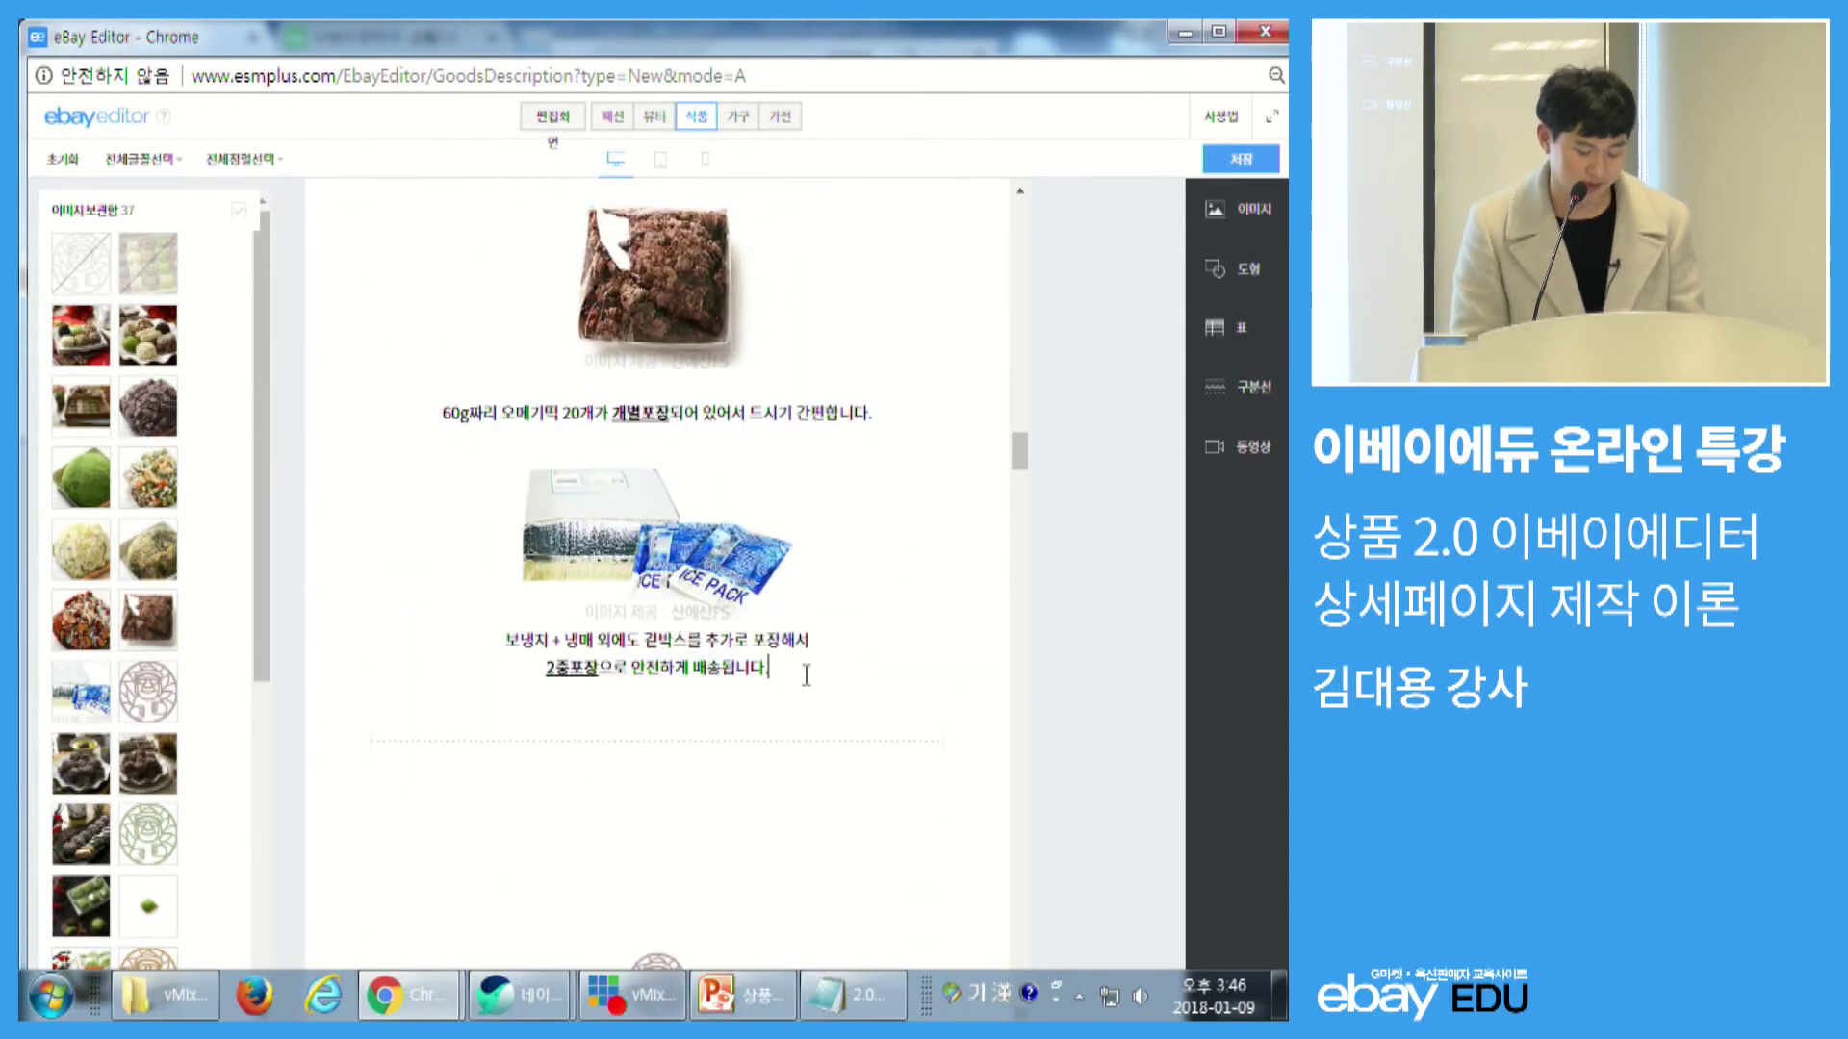
pyautogui.scroll(-15, 907, 655)
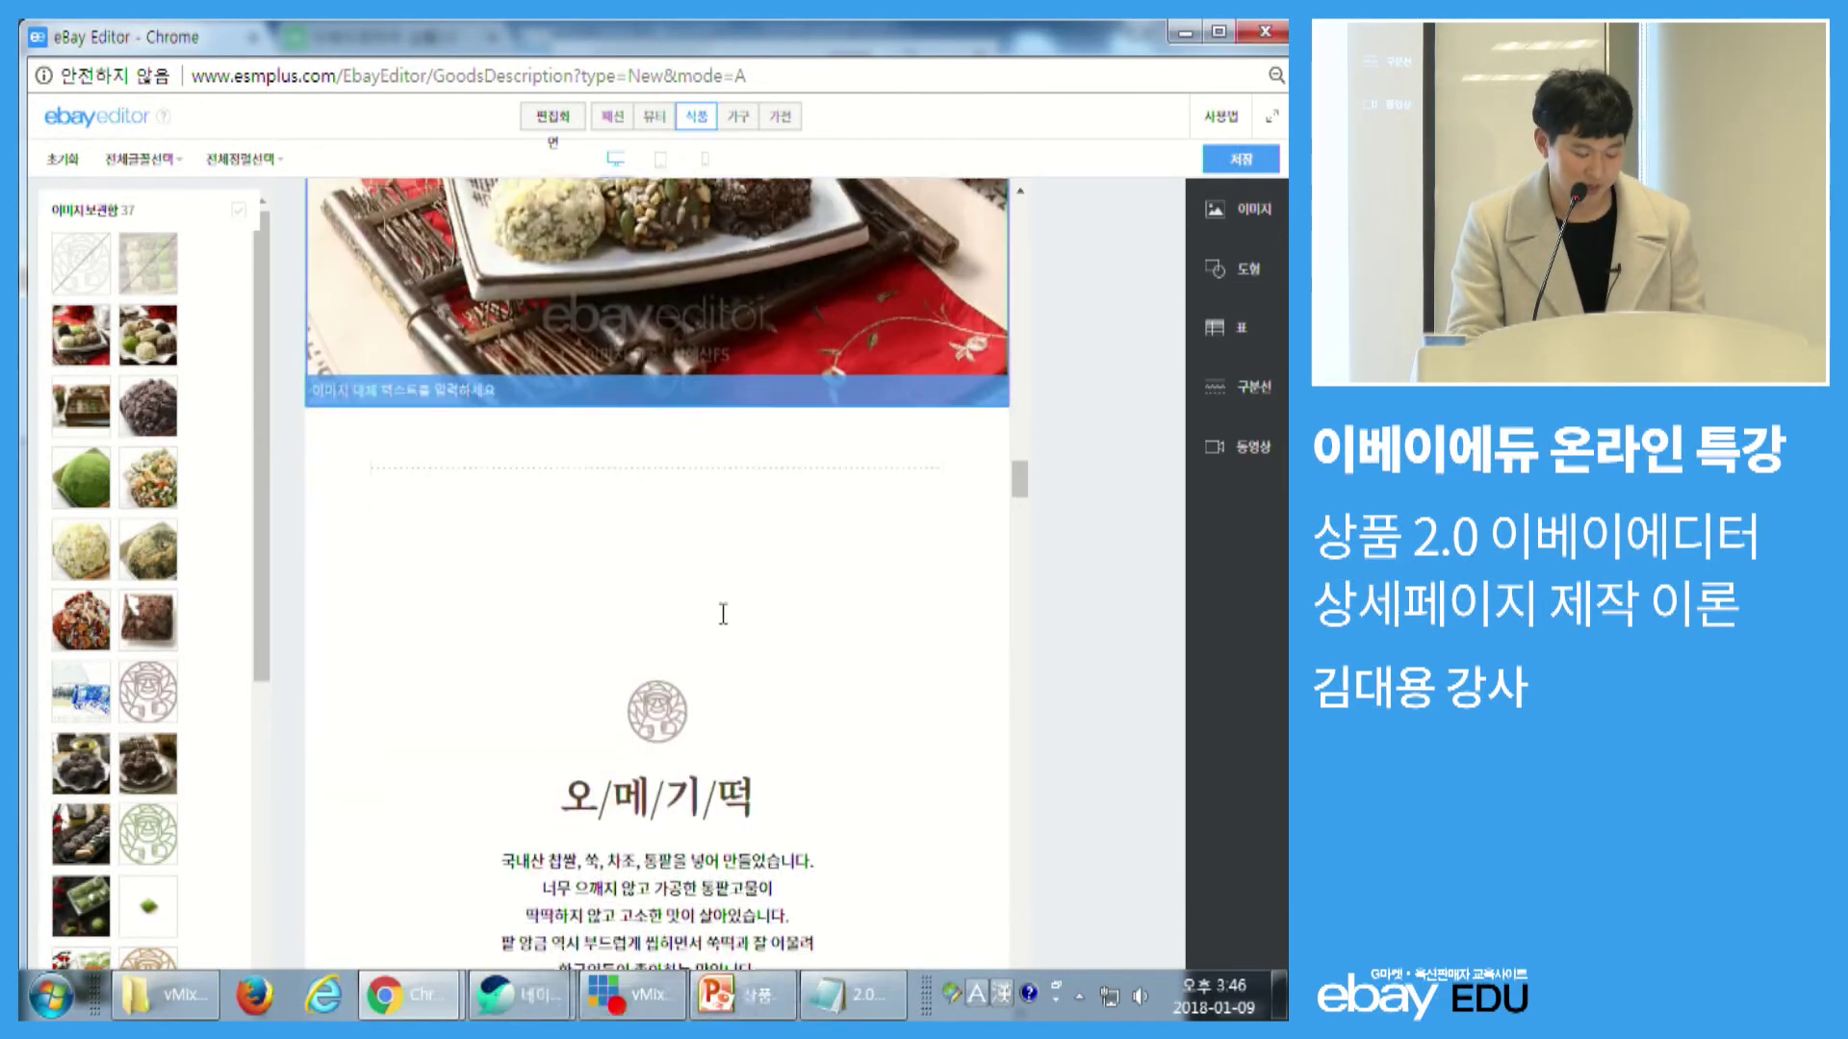
pyautogui.scroll(10, 787, 428)
pyautogui.scroll(5, 760, 520)
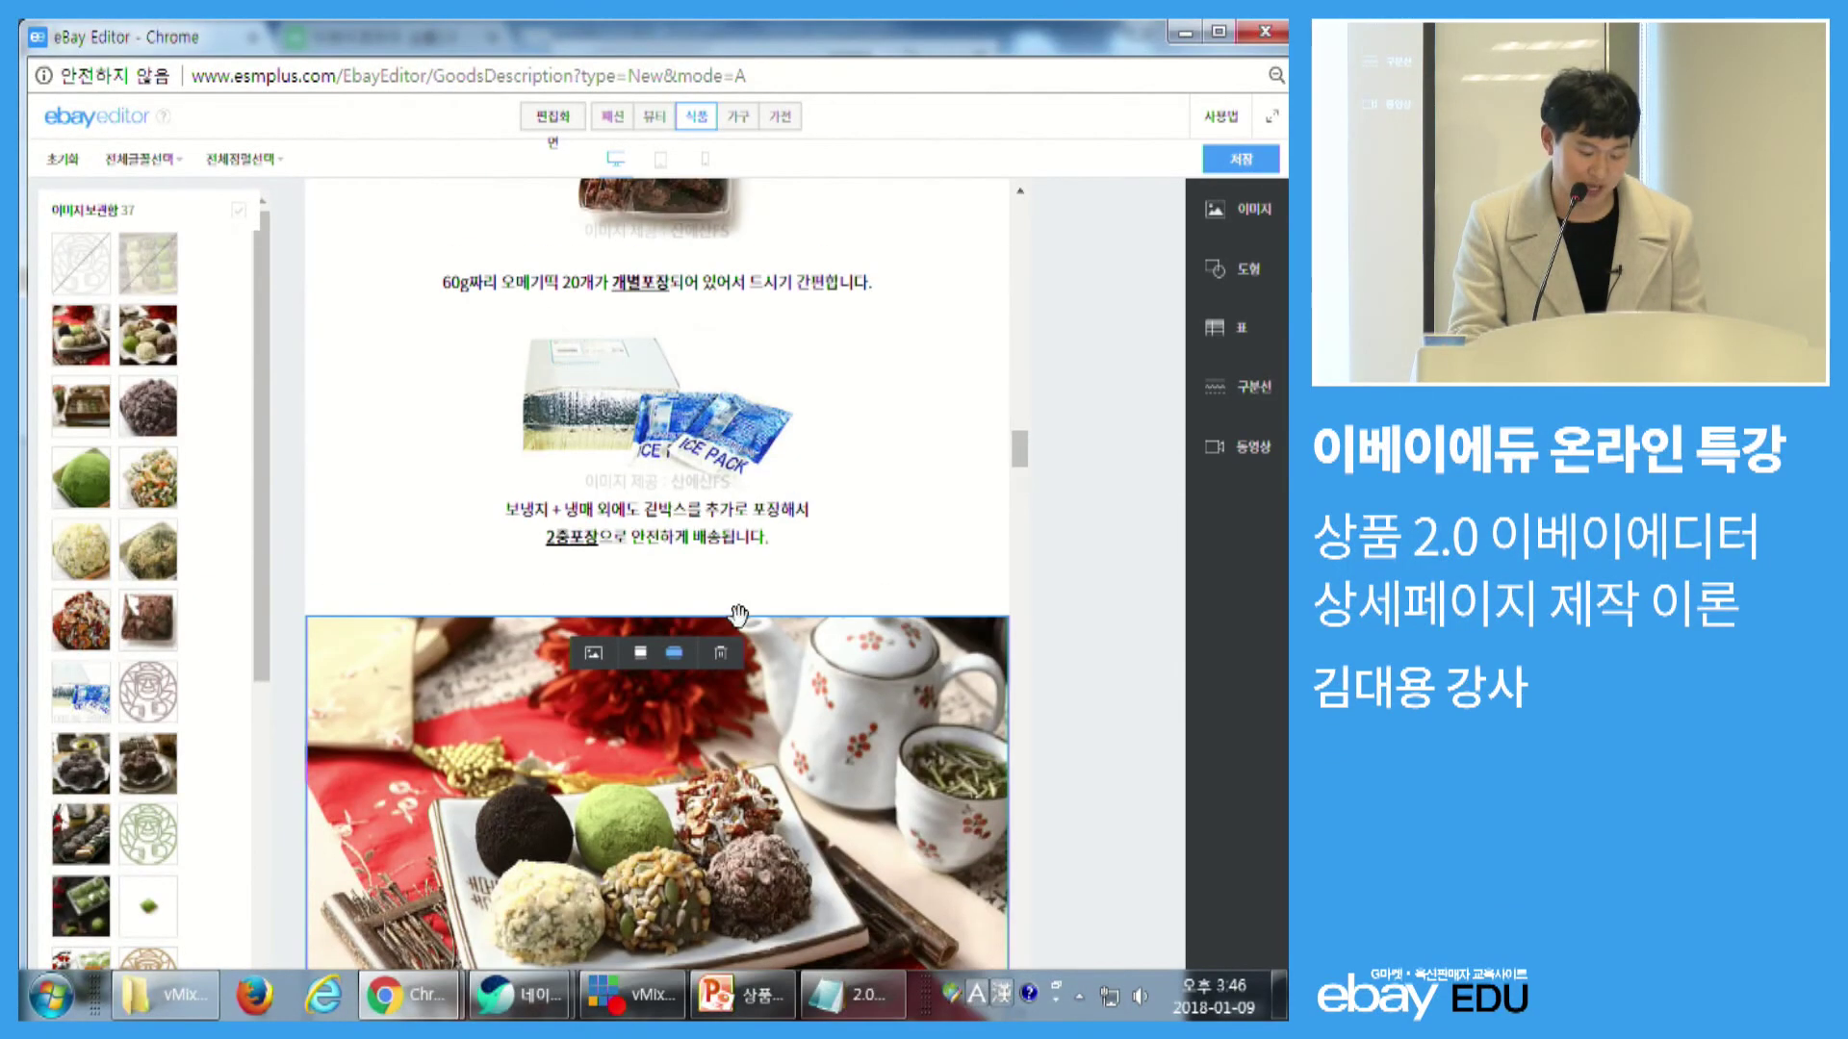
pyautogui.scroll(5, 712, 664)
pyautogui.scroll(8, 698, 703)
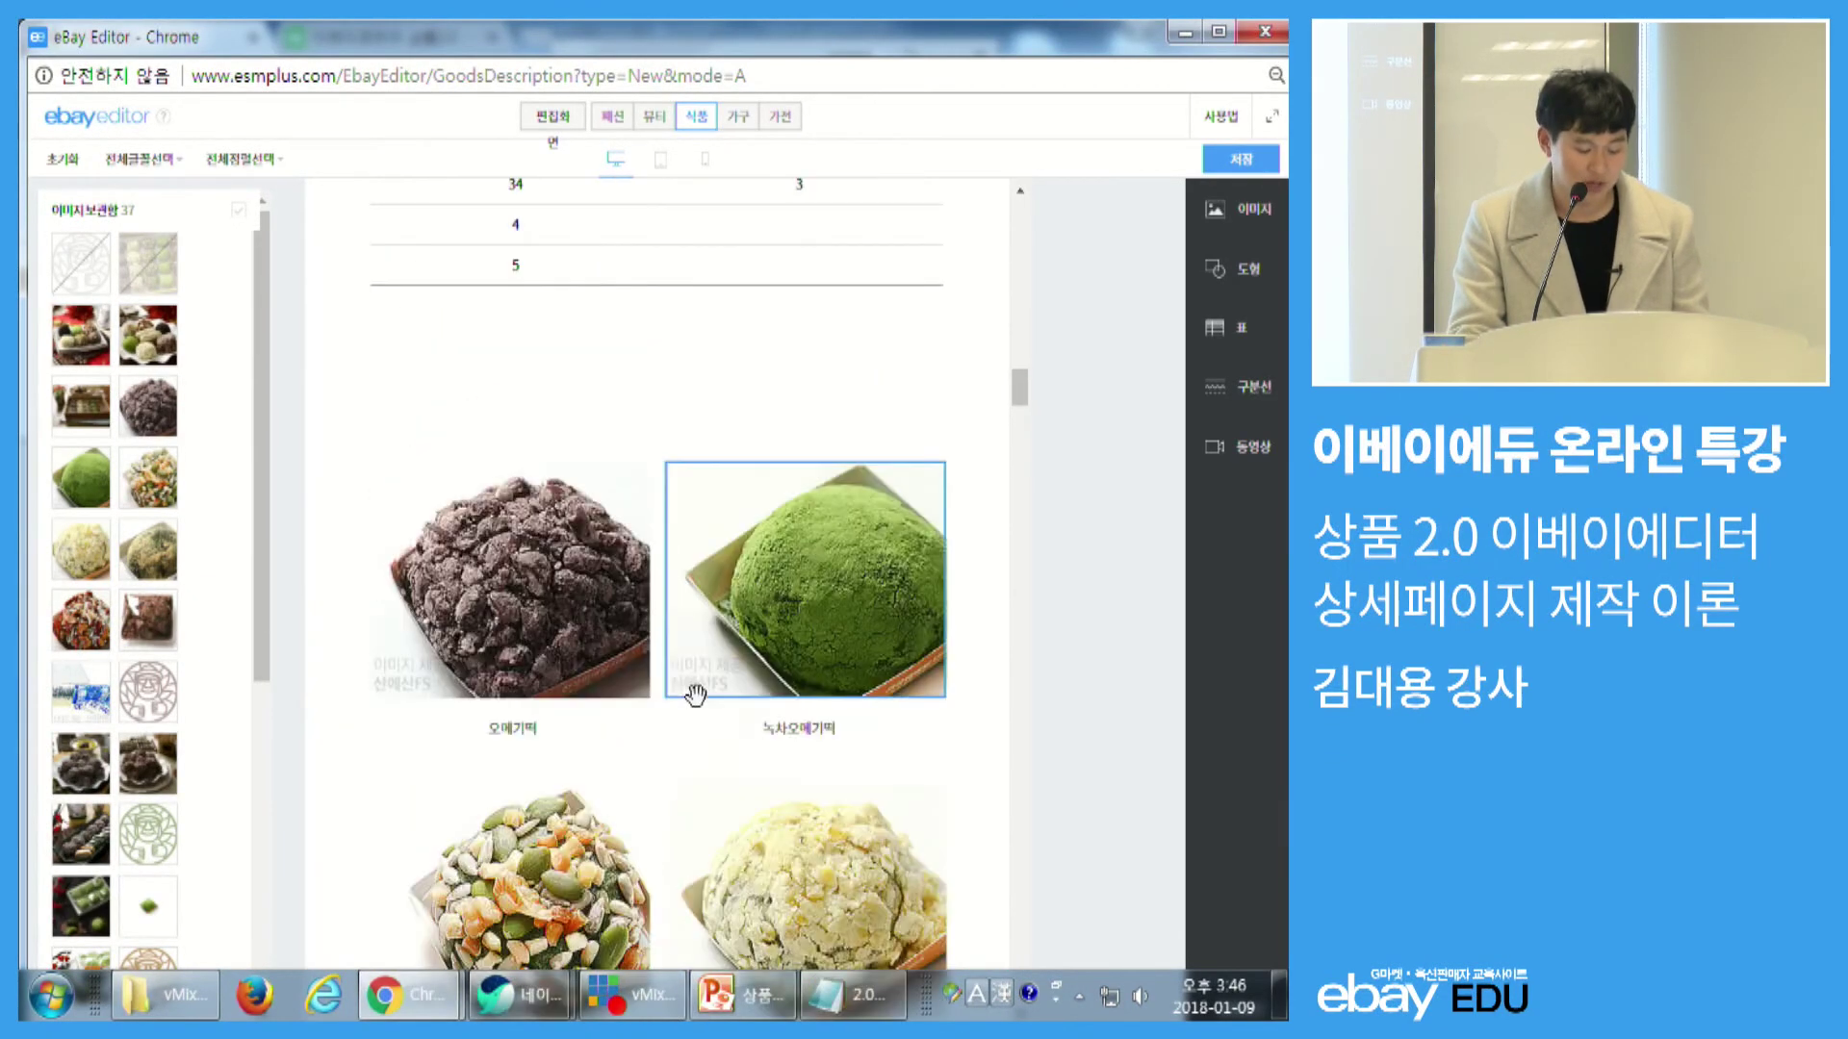
pyautogui.scroll(-4, 712, 693)
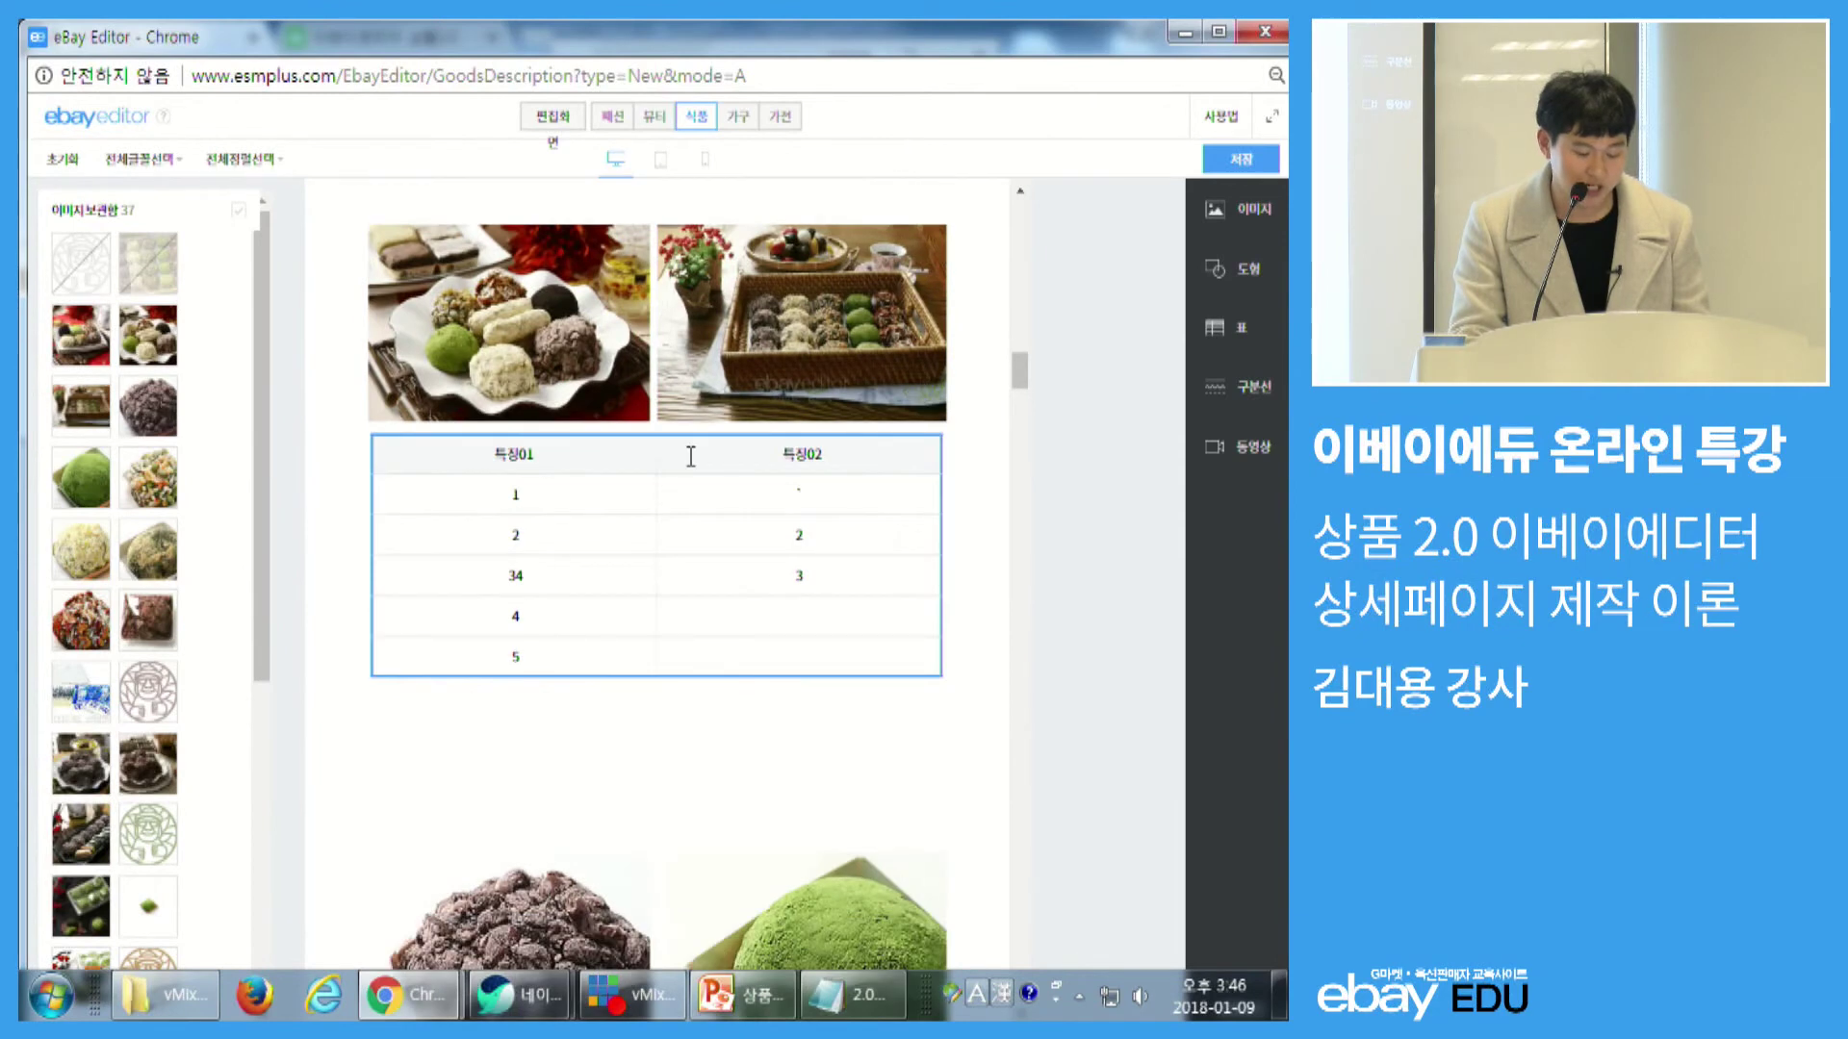
pyautogui.scroll(5, 693, 454)
pyautogui.click(749, 256)
pyautogui.moveTo(727, 249); pyautogui.dragTo(887, 746)
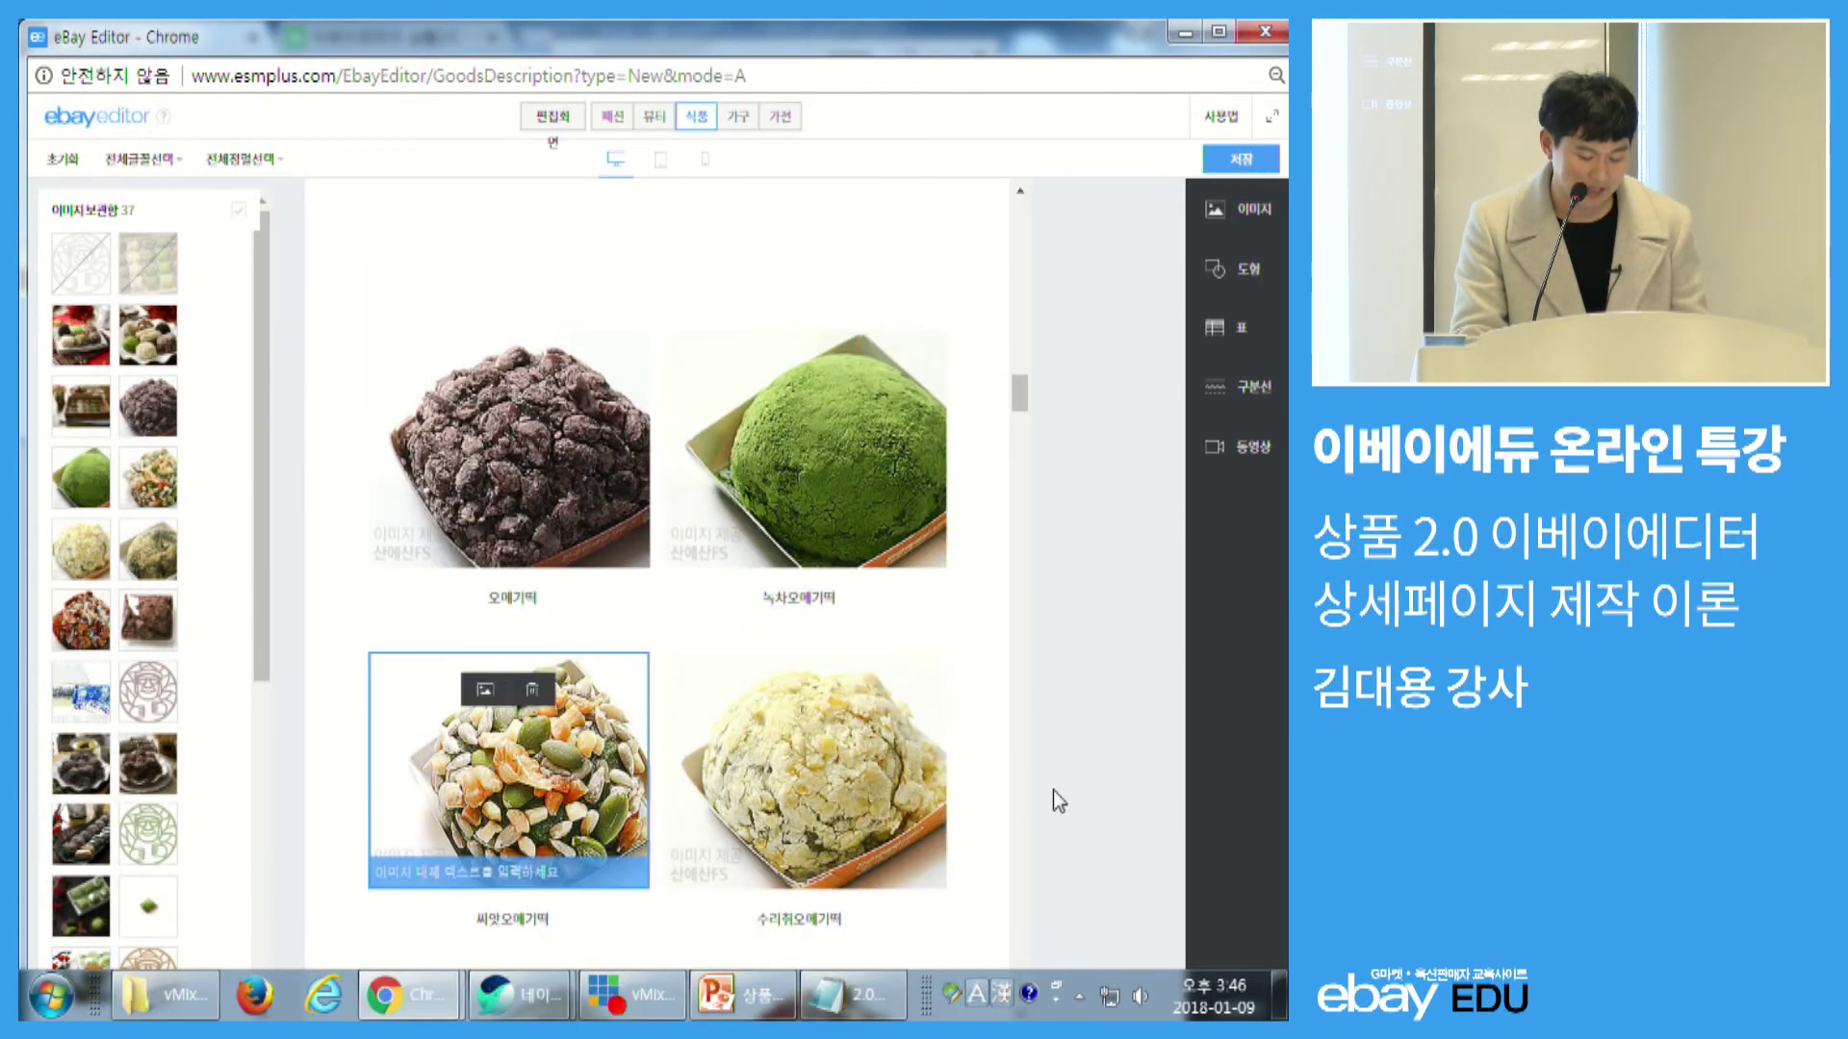
pyautogui.click(866, 588)
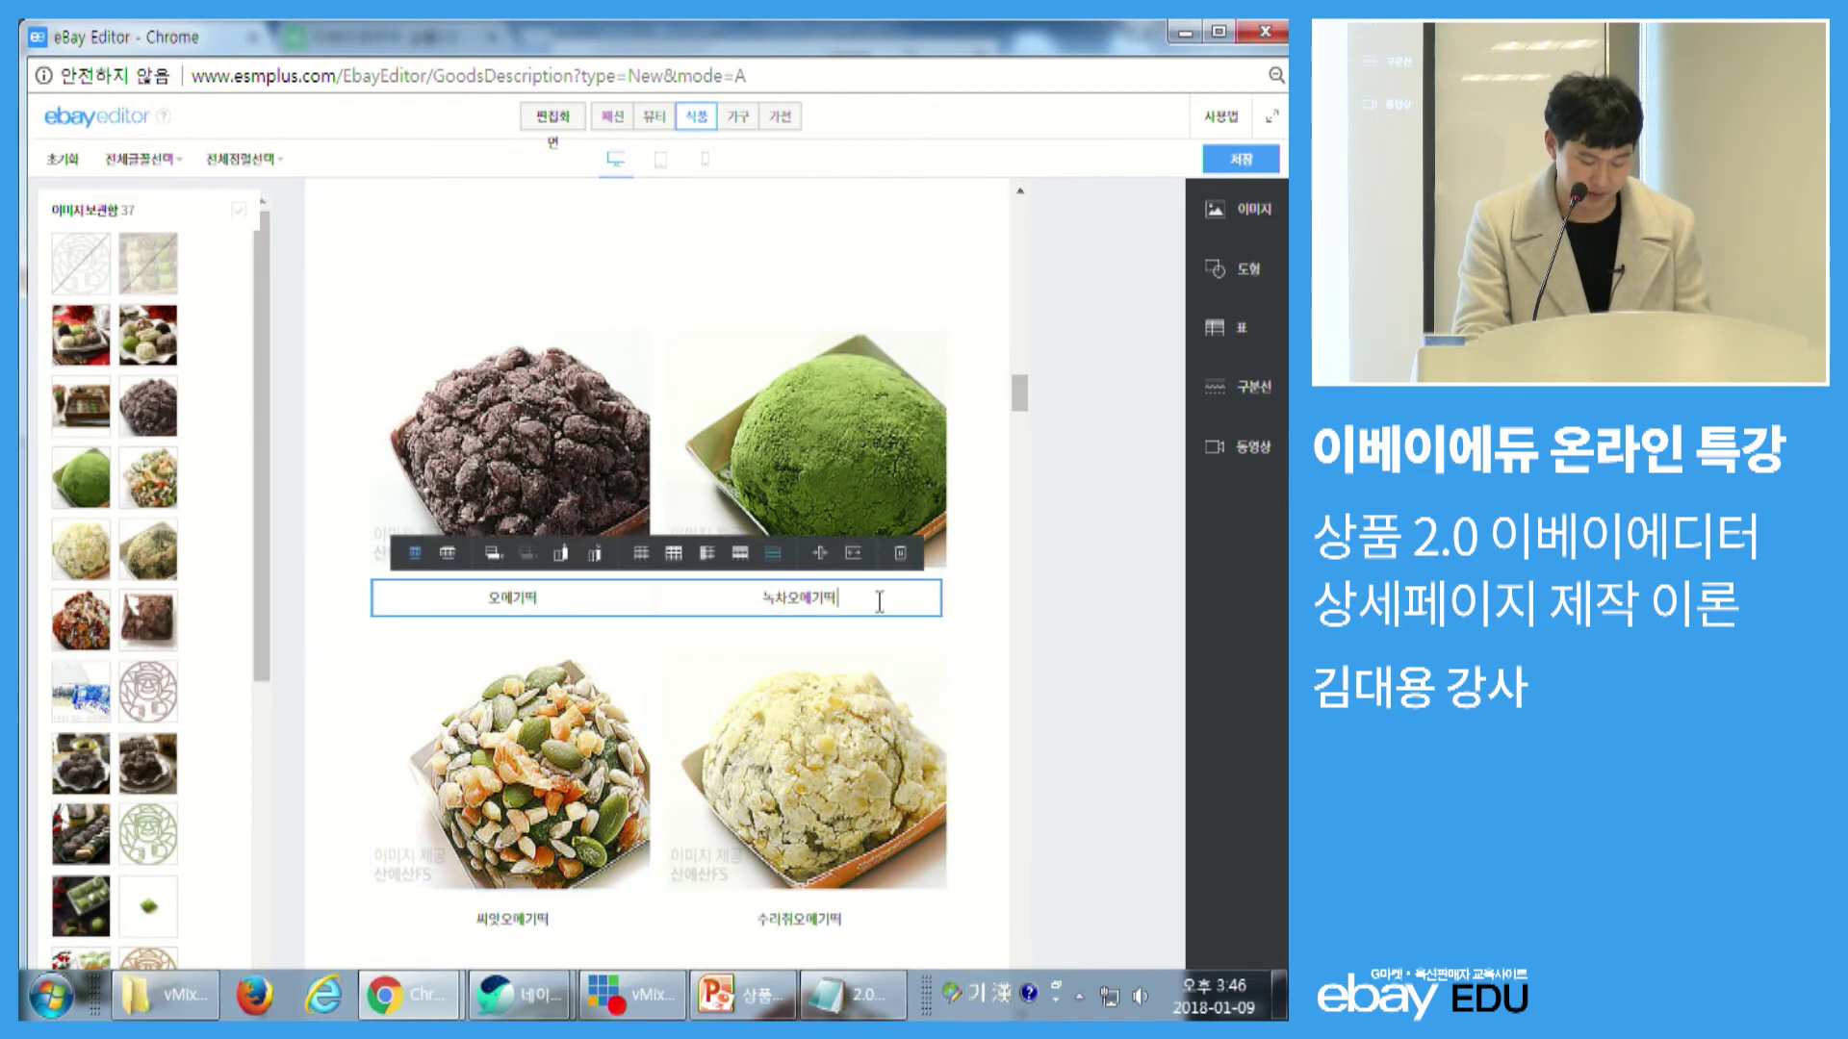
pyautogui.press('Up')
pyautogui.press('Up')
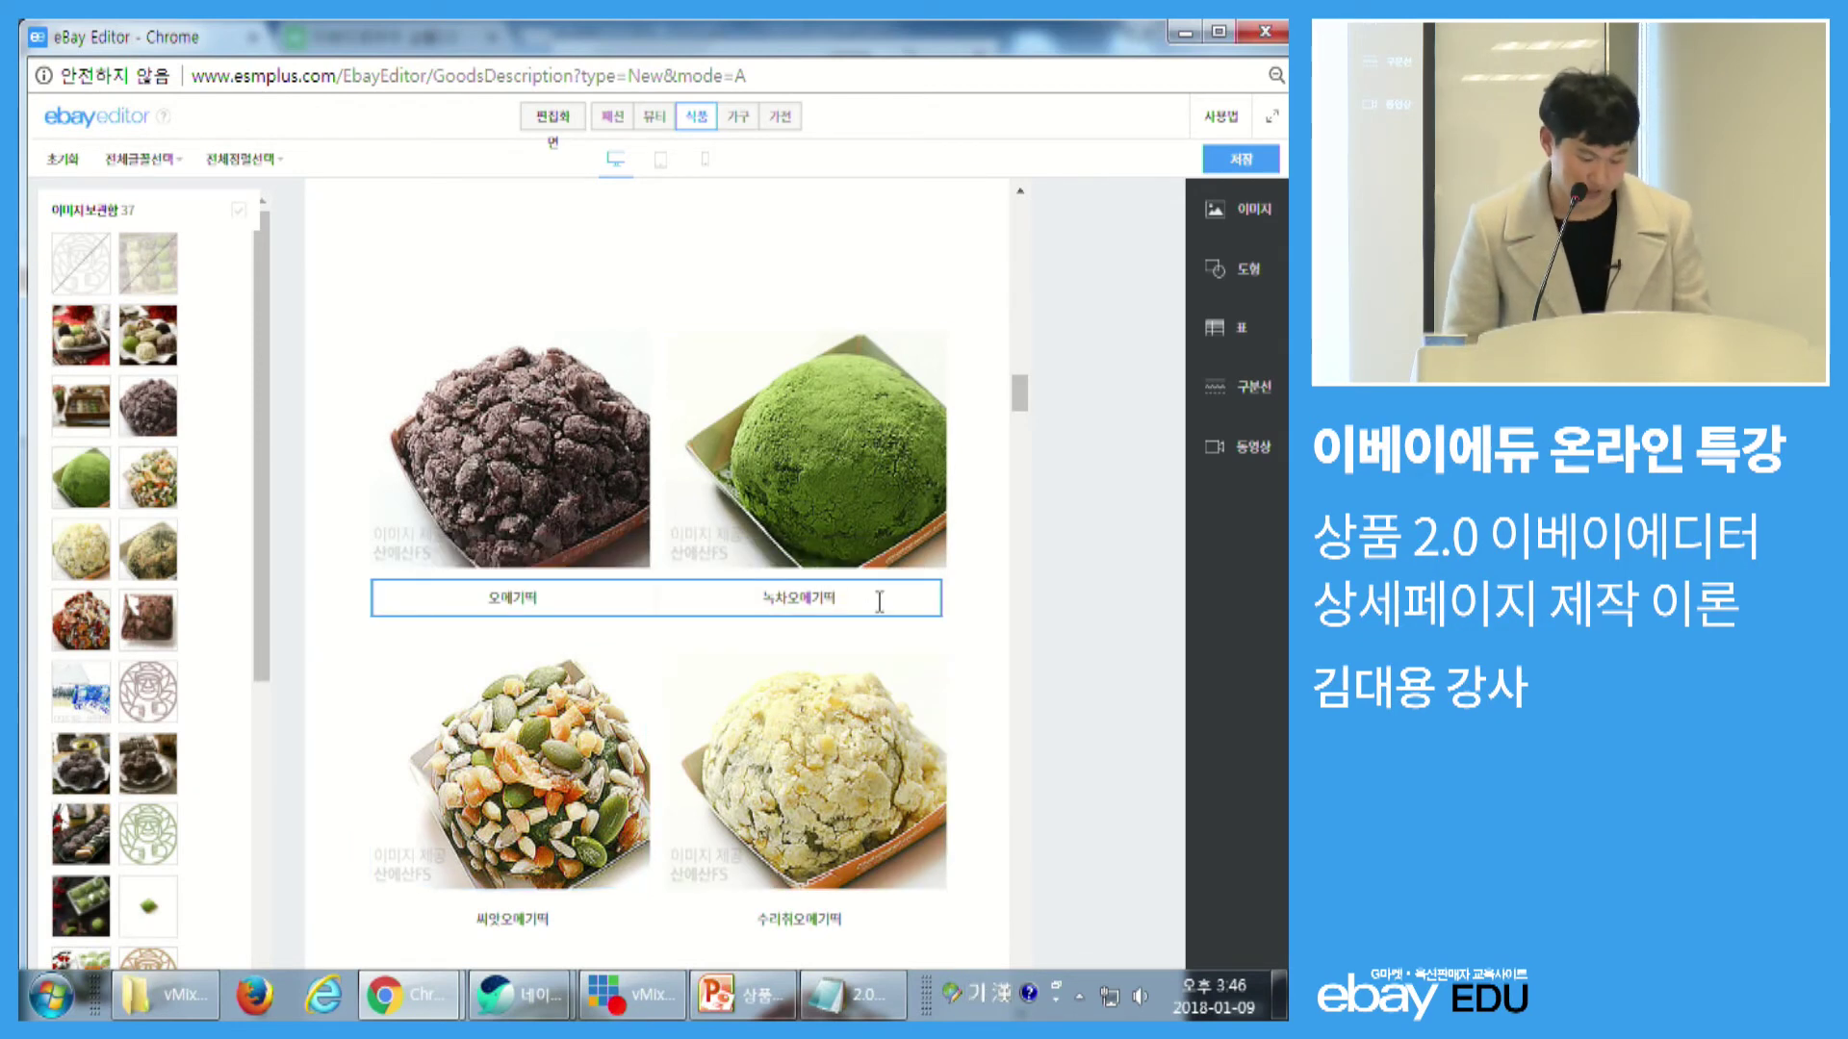
pyautogui.scroll(-3, 705, 691)
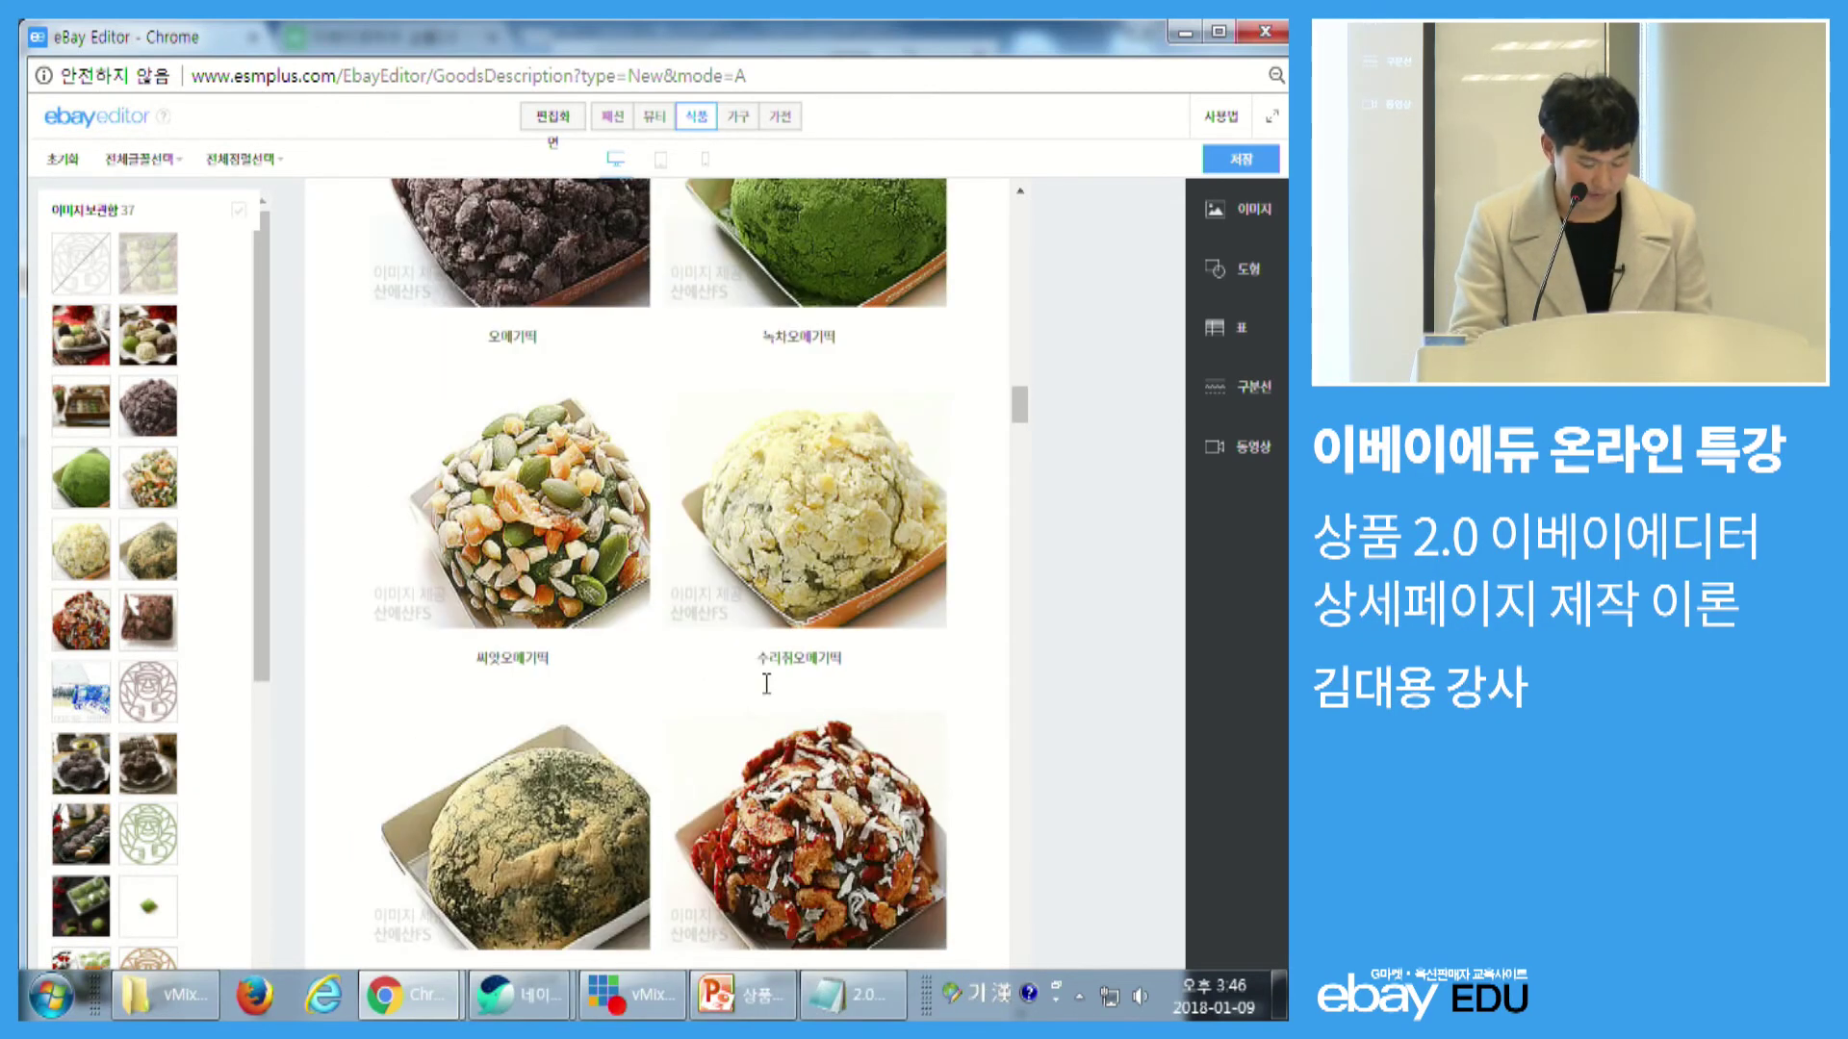
# - Select and copy the section from the dotted divider under the video through the 특징01/특징02 table
pyautogui.scroll(-10, 767, 684)
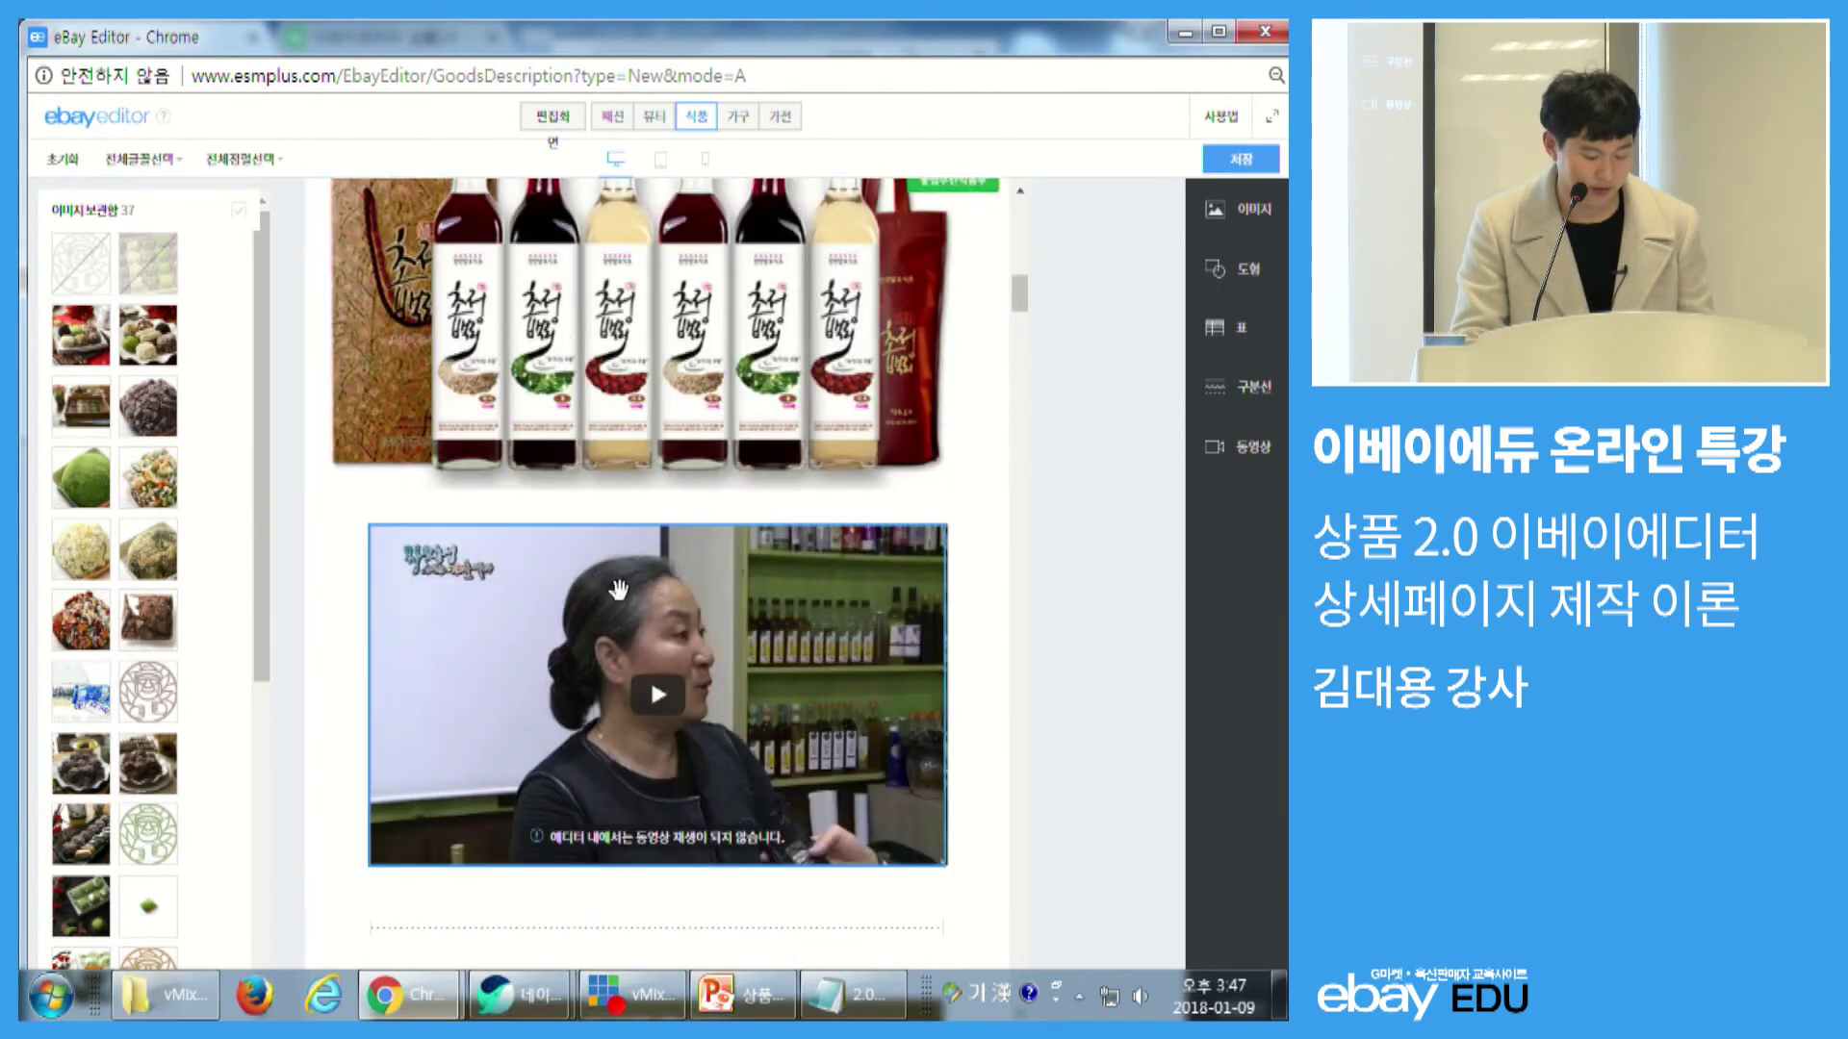
pyautogui.scroll(-7, 626, 578)
pyautogui.click(489, 298)
pyautogui.click(396, 271)
pyautogui.hotkey('shift', 'Down')
pyautogui.hotkey('shift', 'Down')
pyautogui.hotkey('shift', 'Down')
pyautogui.hotkey('shift', 'Down')
pyautogui.hotkey('shift', 'Down')
pyautogui.hotkey('shift', 'Down')
pyautogui.hotkey('shift', 'Down')
pyautogui.hotkey('shift', 'Down')
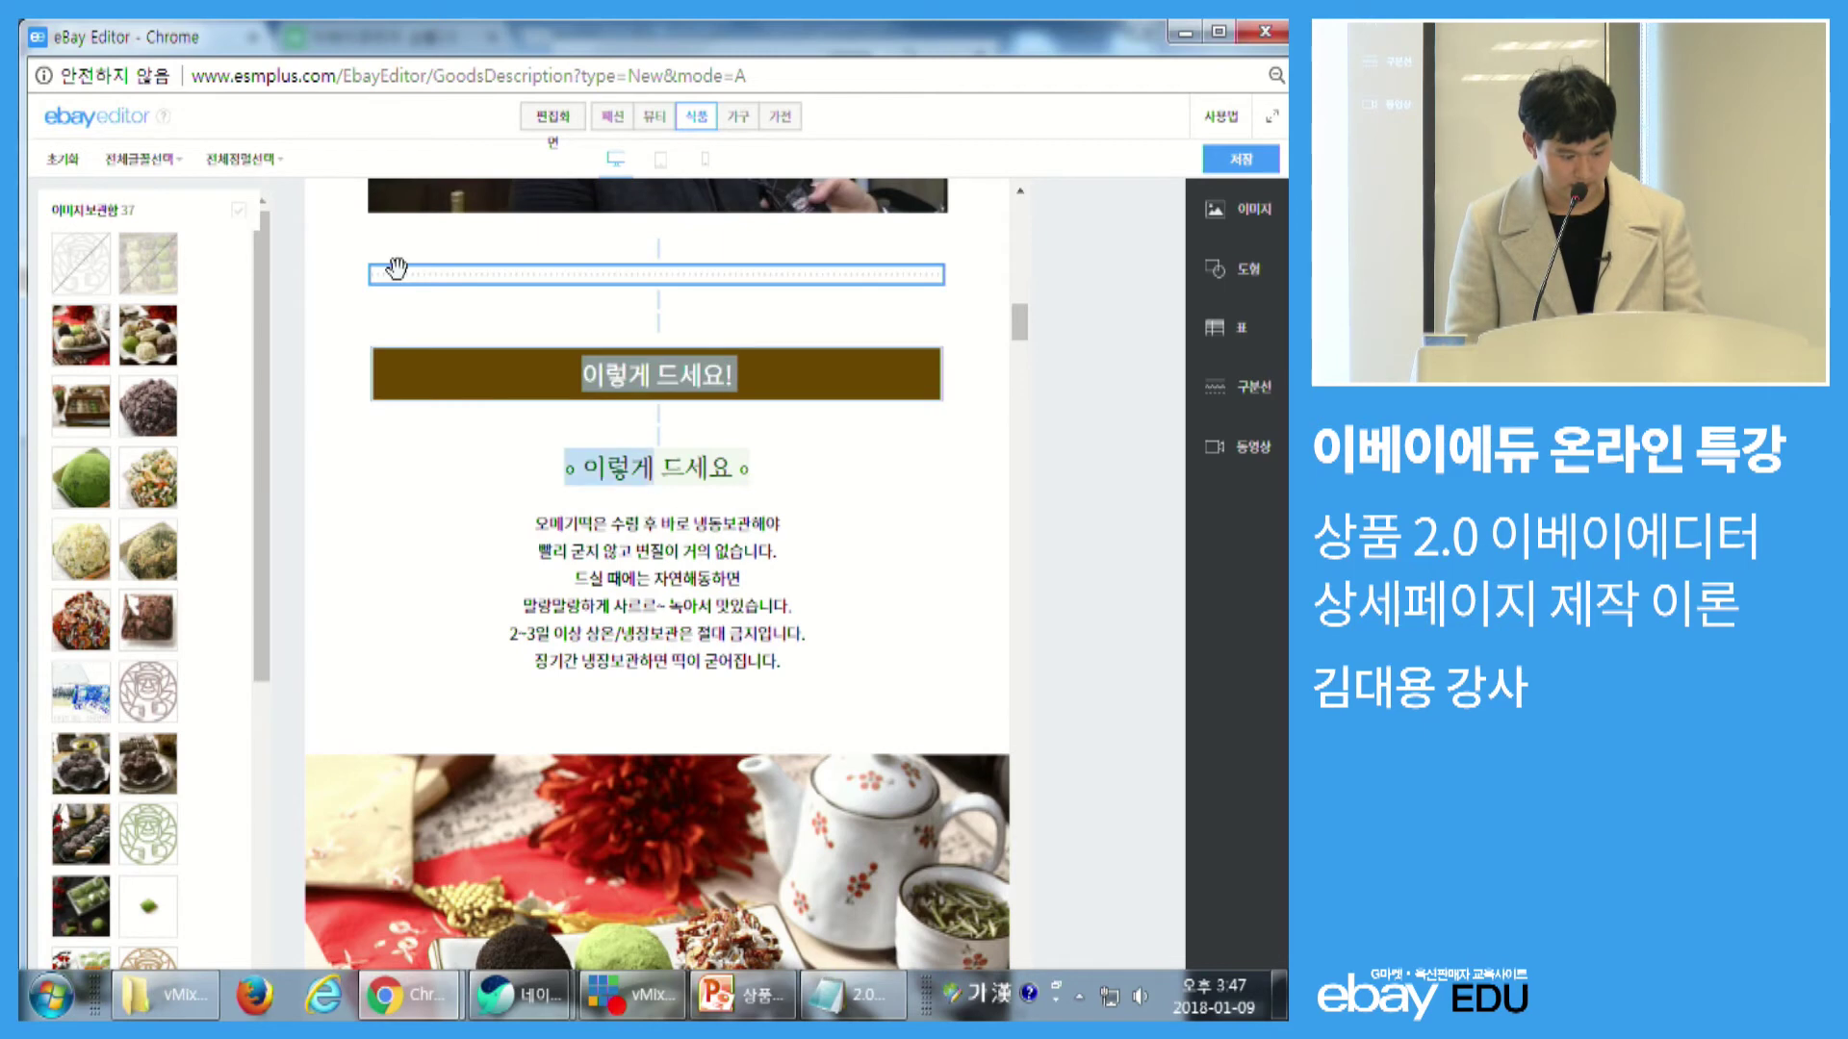
pyautogui.press('Delete')
pyautogui.scroll(-2, 396, 267)
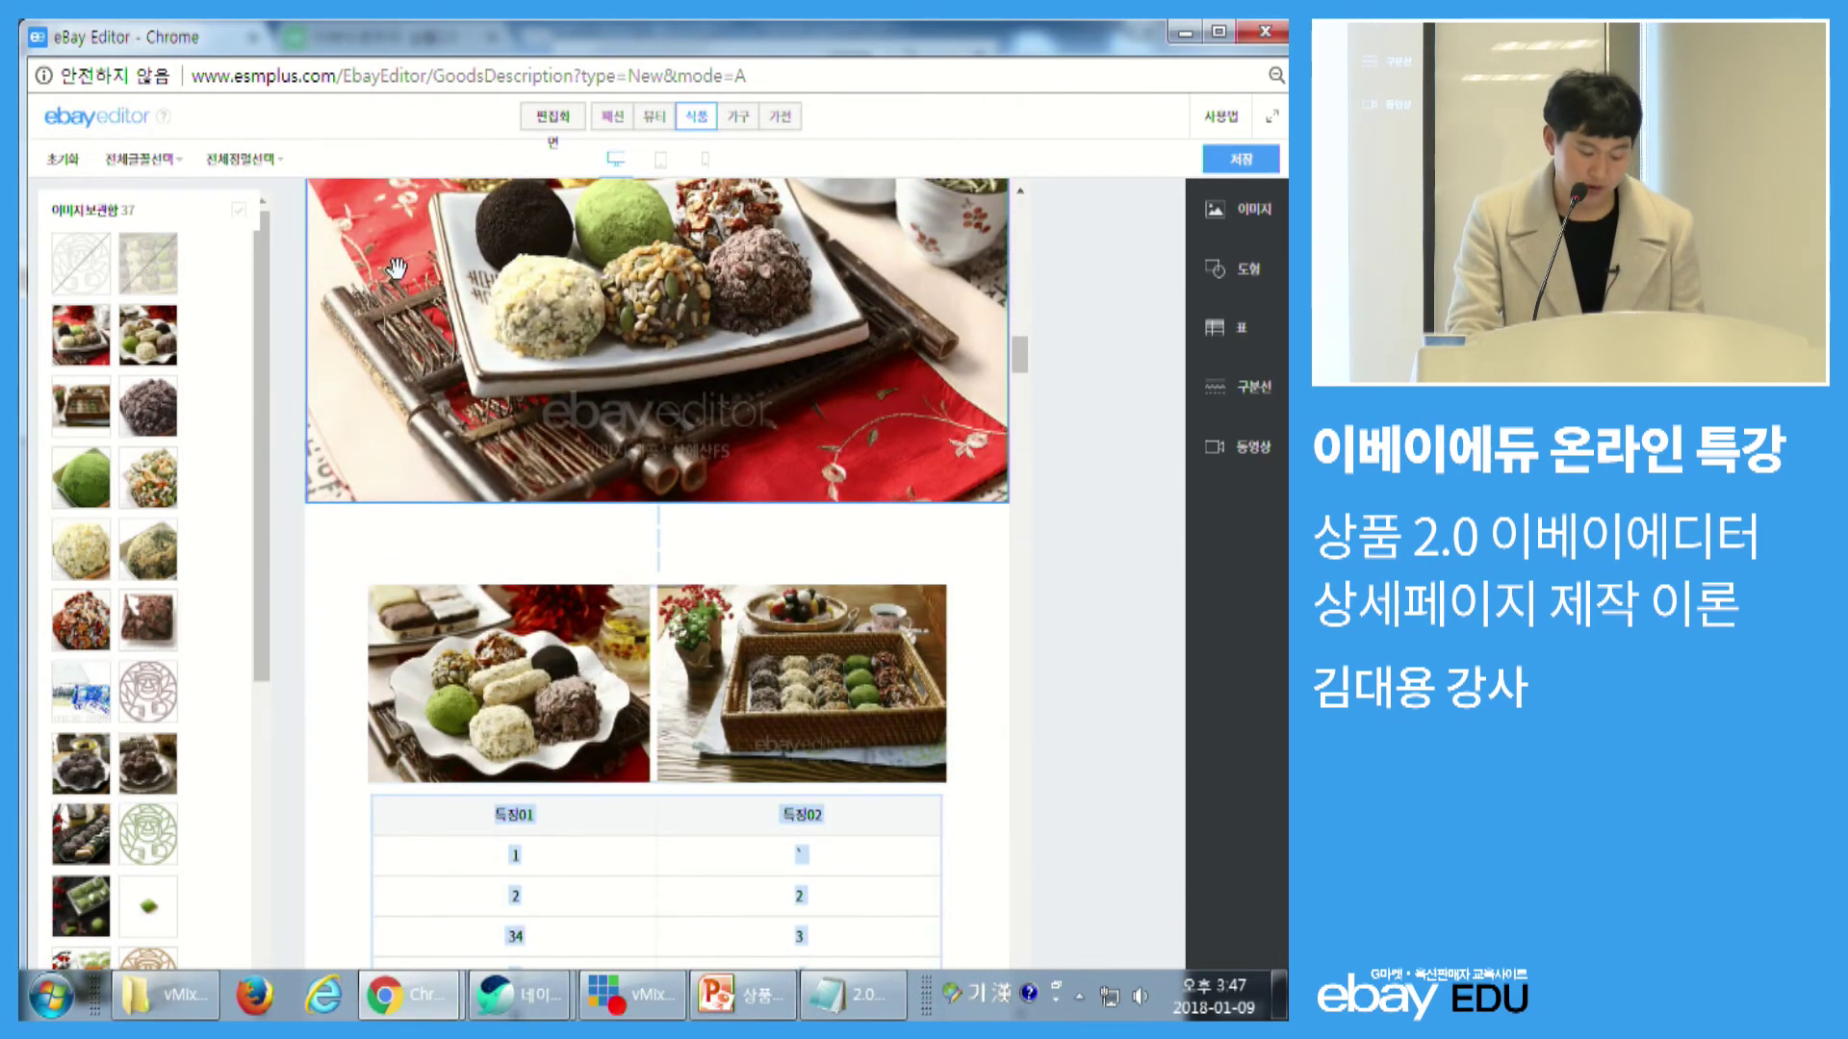
# - Paste the copied section below the duplicated plate photo, above the 오/메/기/떡 emblem and heading
pyautogui.scroll(-10, 834, 466)
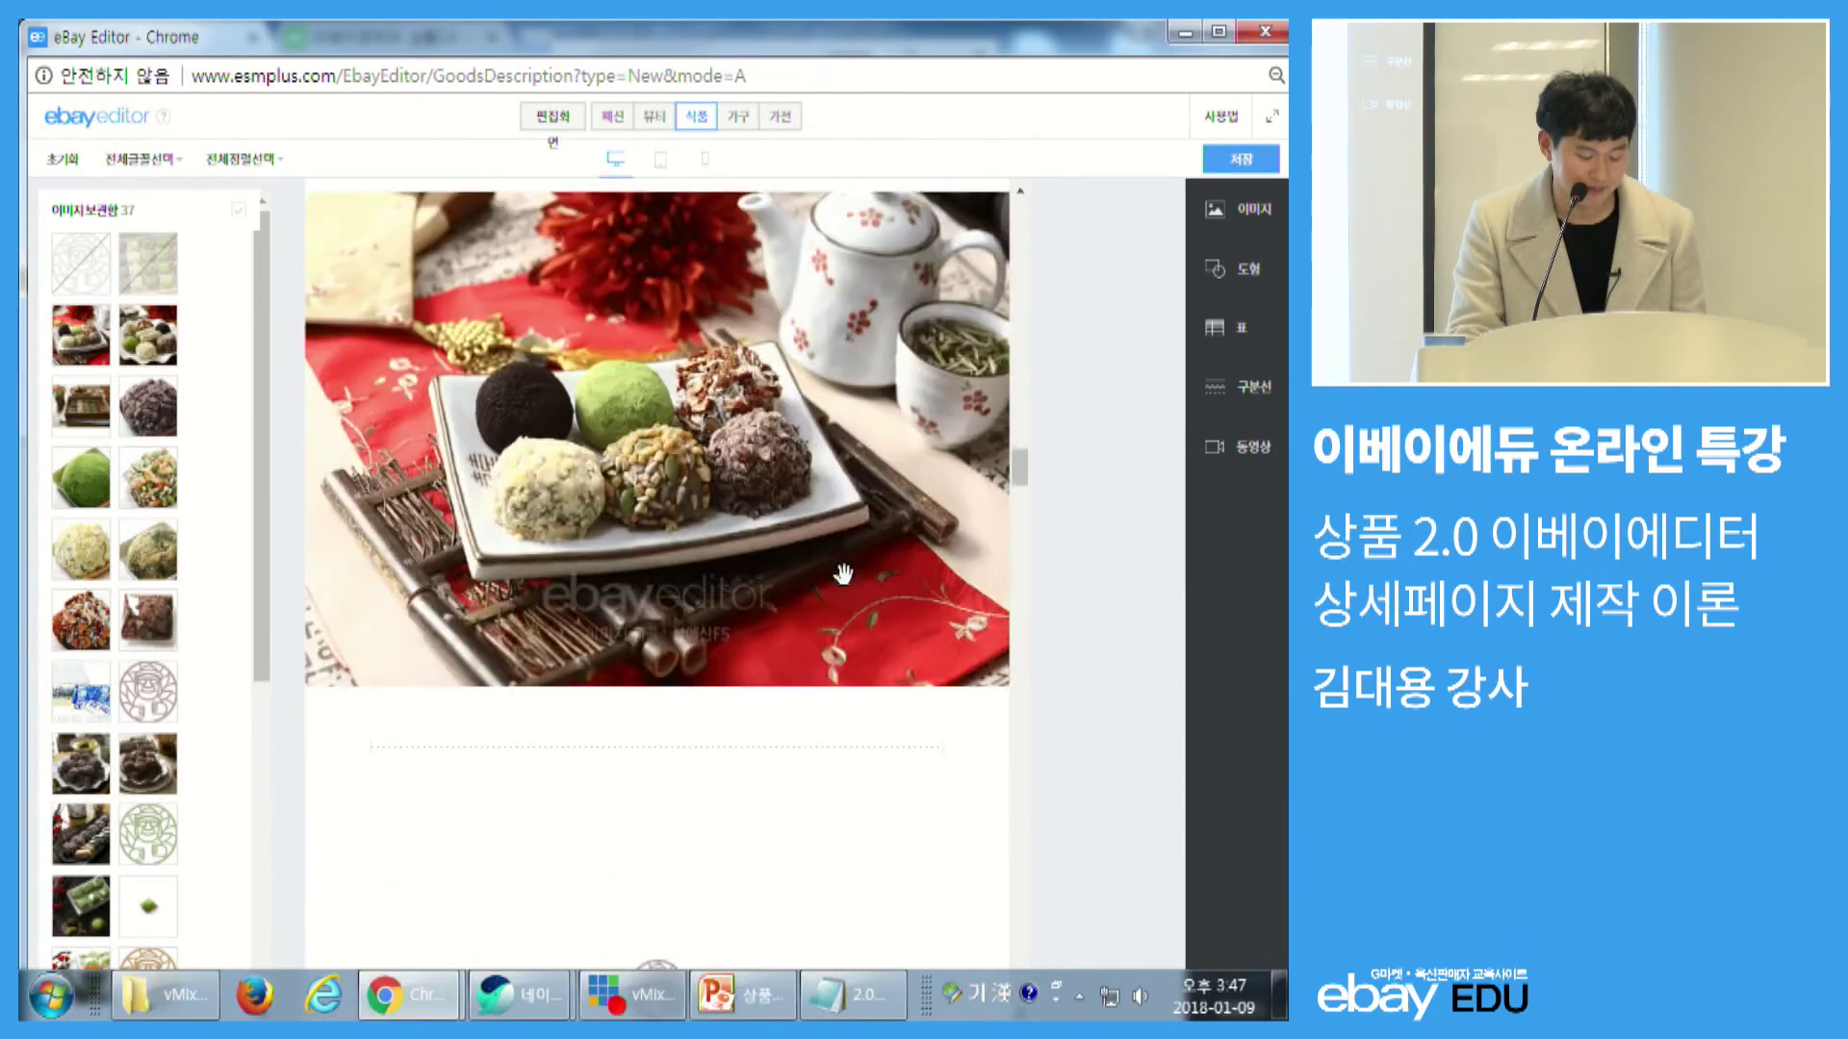
pyautogui.scroll(-5, 696, 397)
pyautogui.scroll(6, 688, 368)
pyautogui.scroll(-4, 781, 577)
pyautogui.click(781, 541)
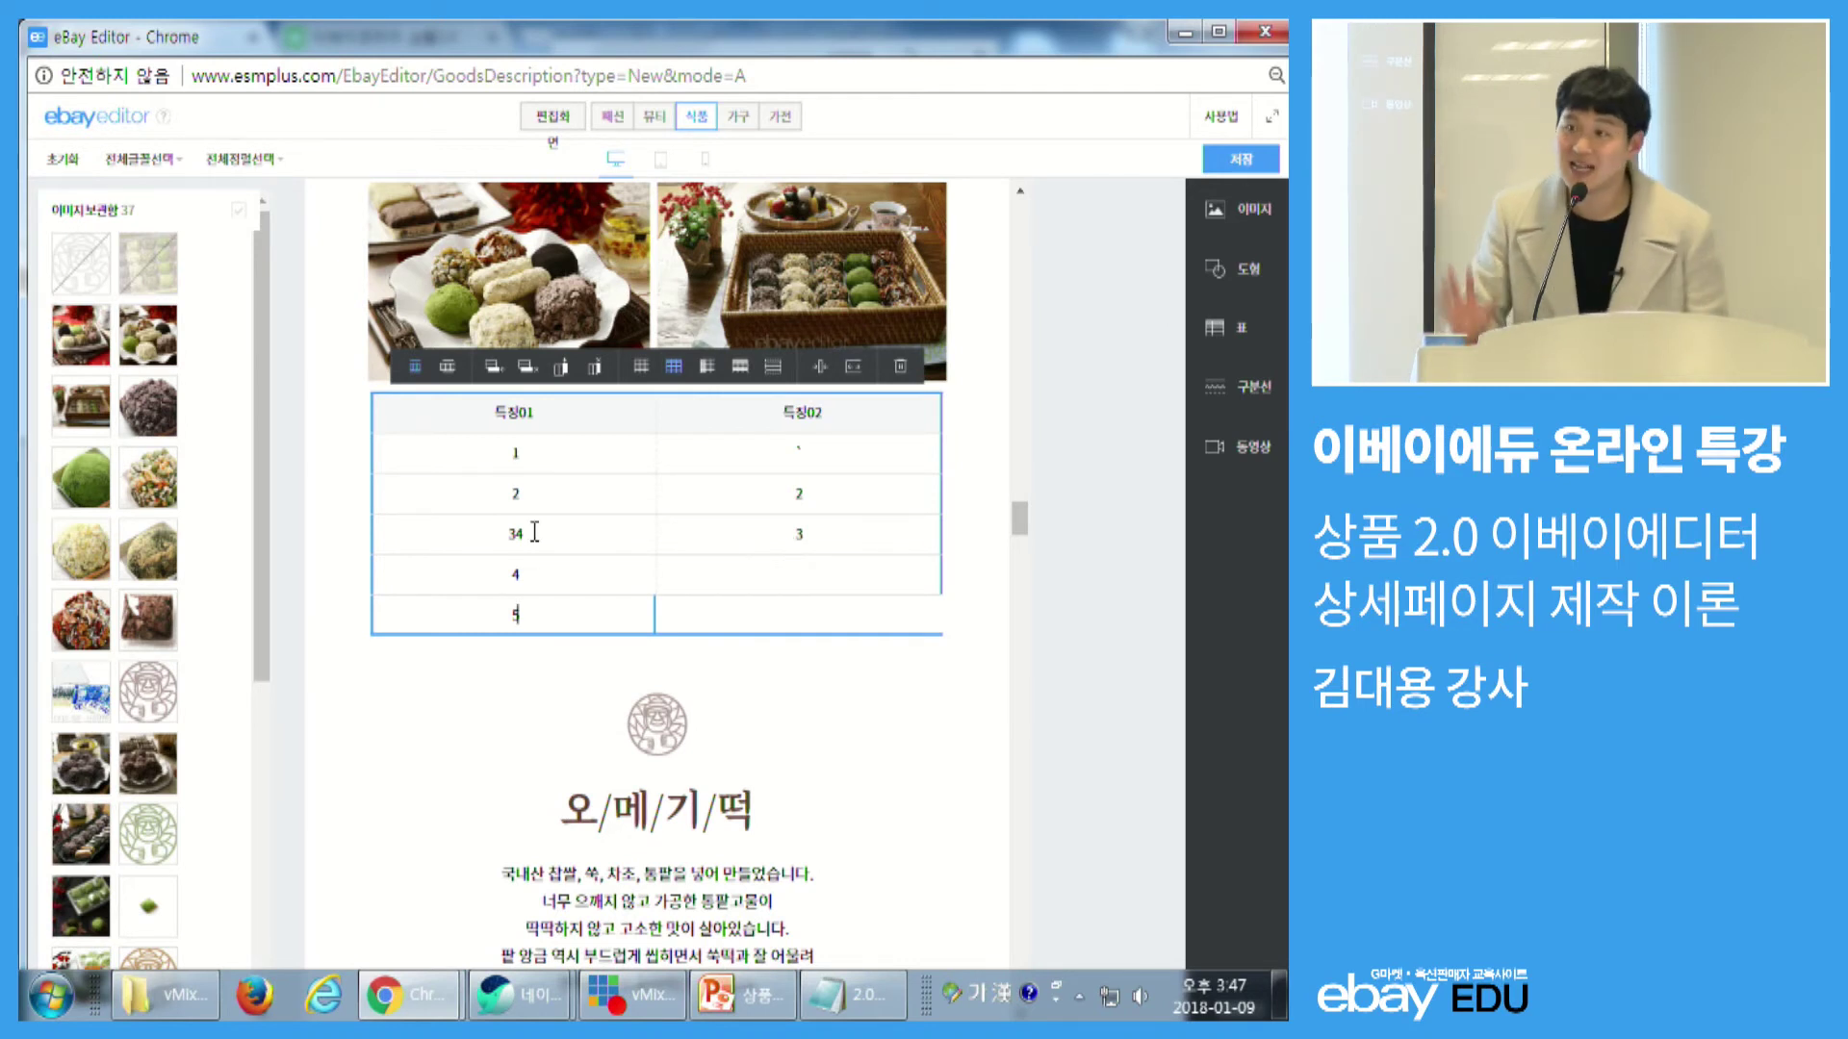
# - Save the detail page to 편집화면, confirm the save, and close the editor window
pyautogui.scroll(10, 980, 572)
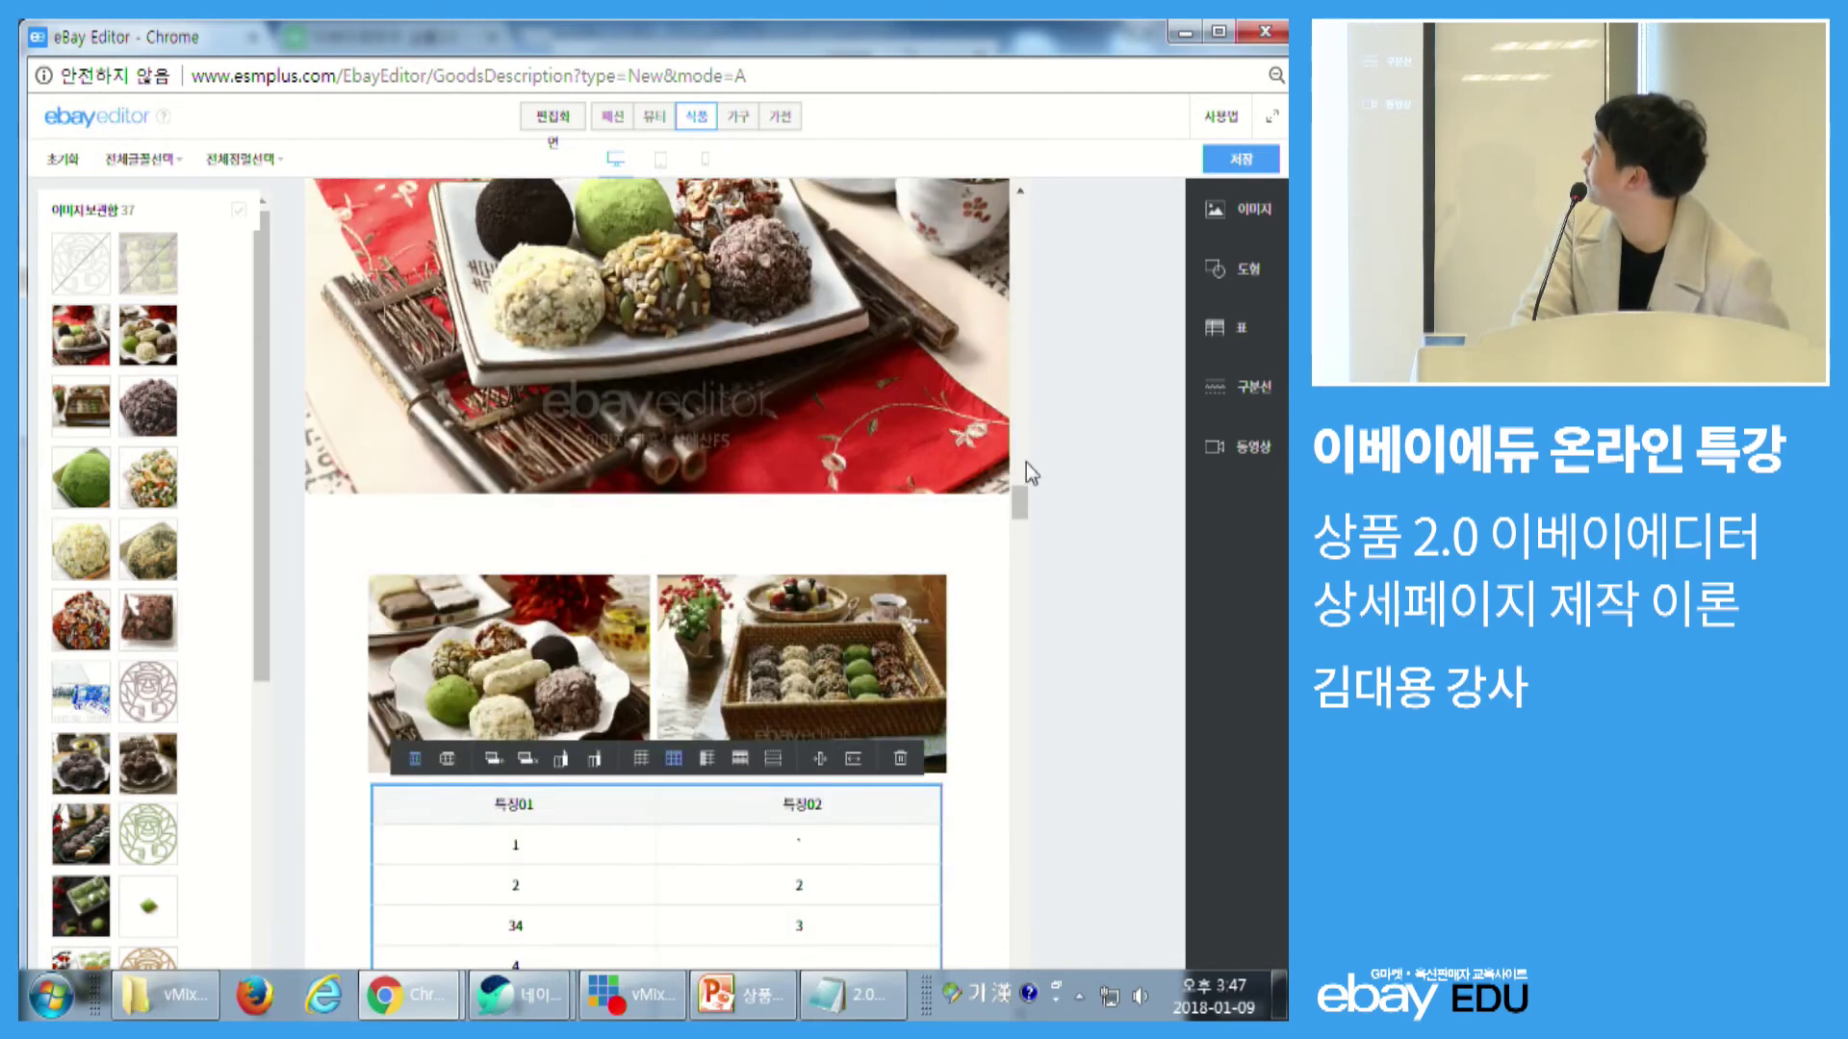
pyautogui.click(1229, 166)
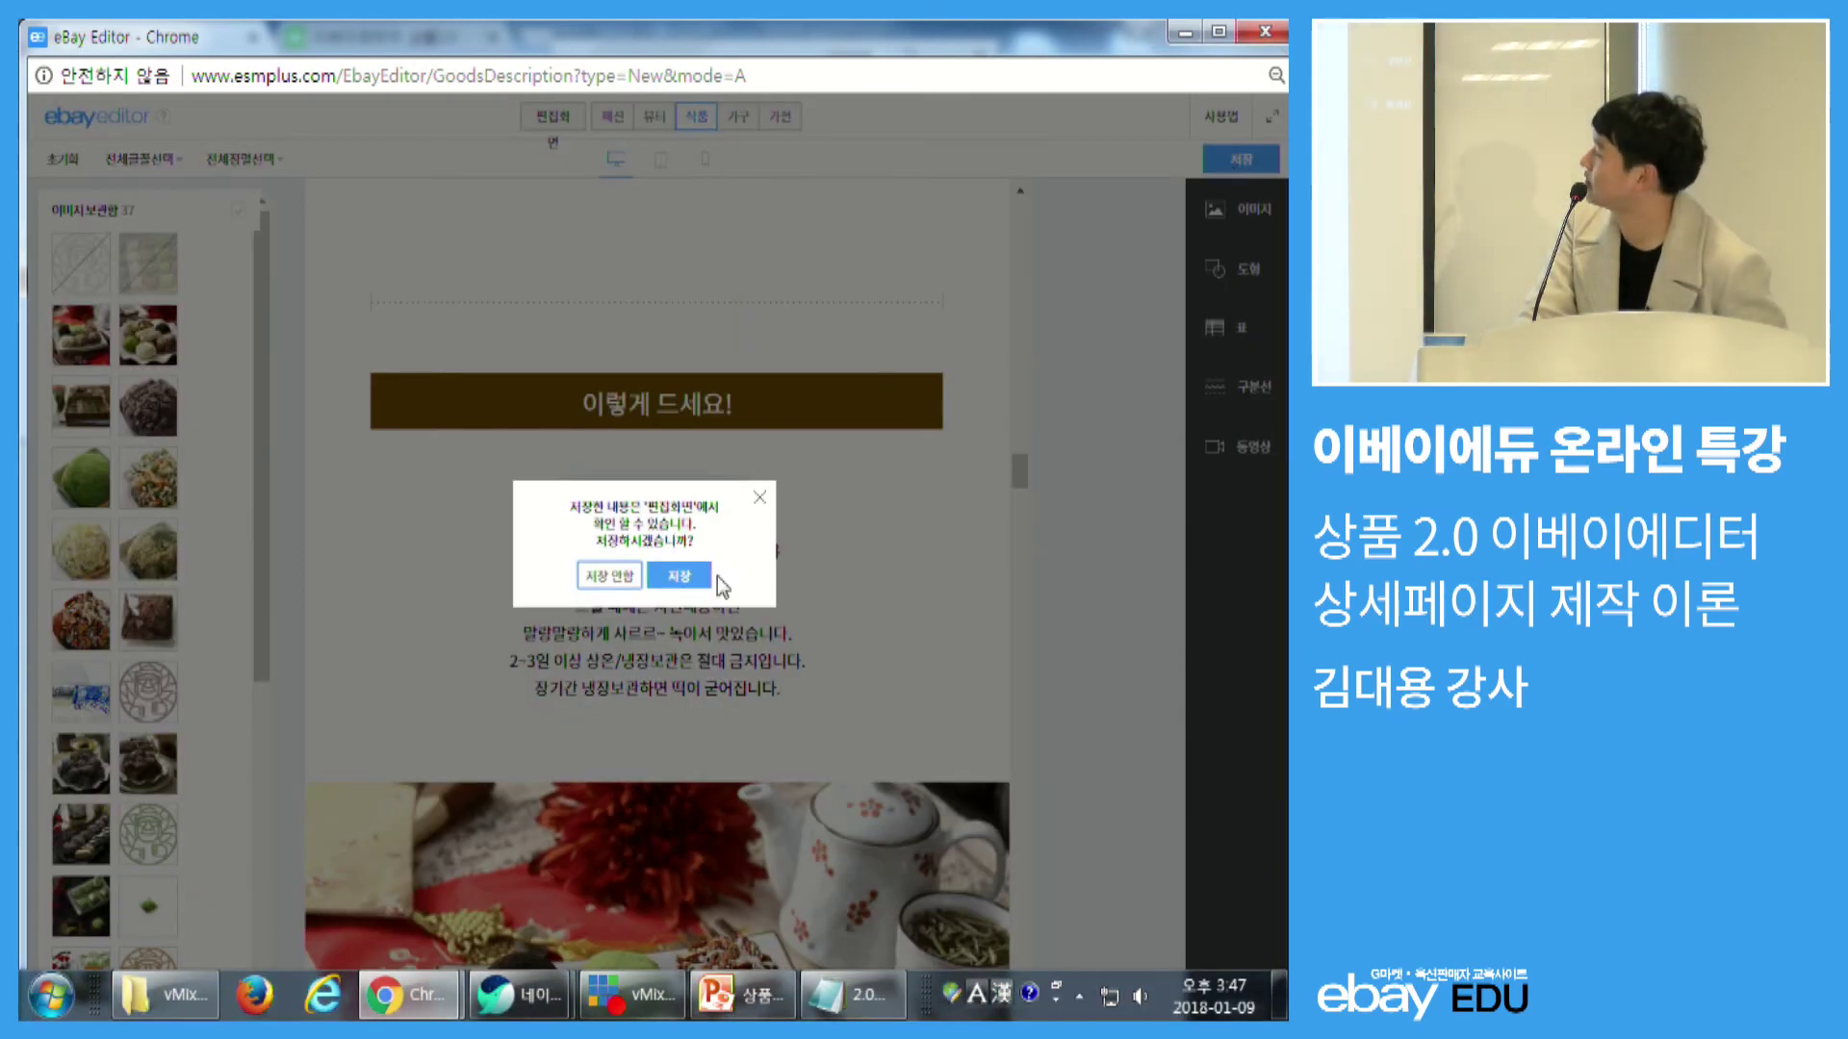
pyautogui.click(680, 576)
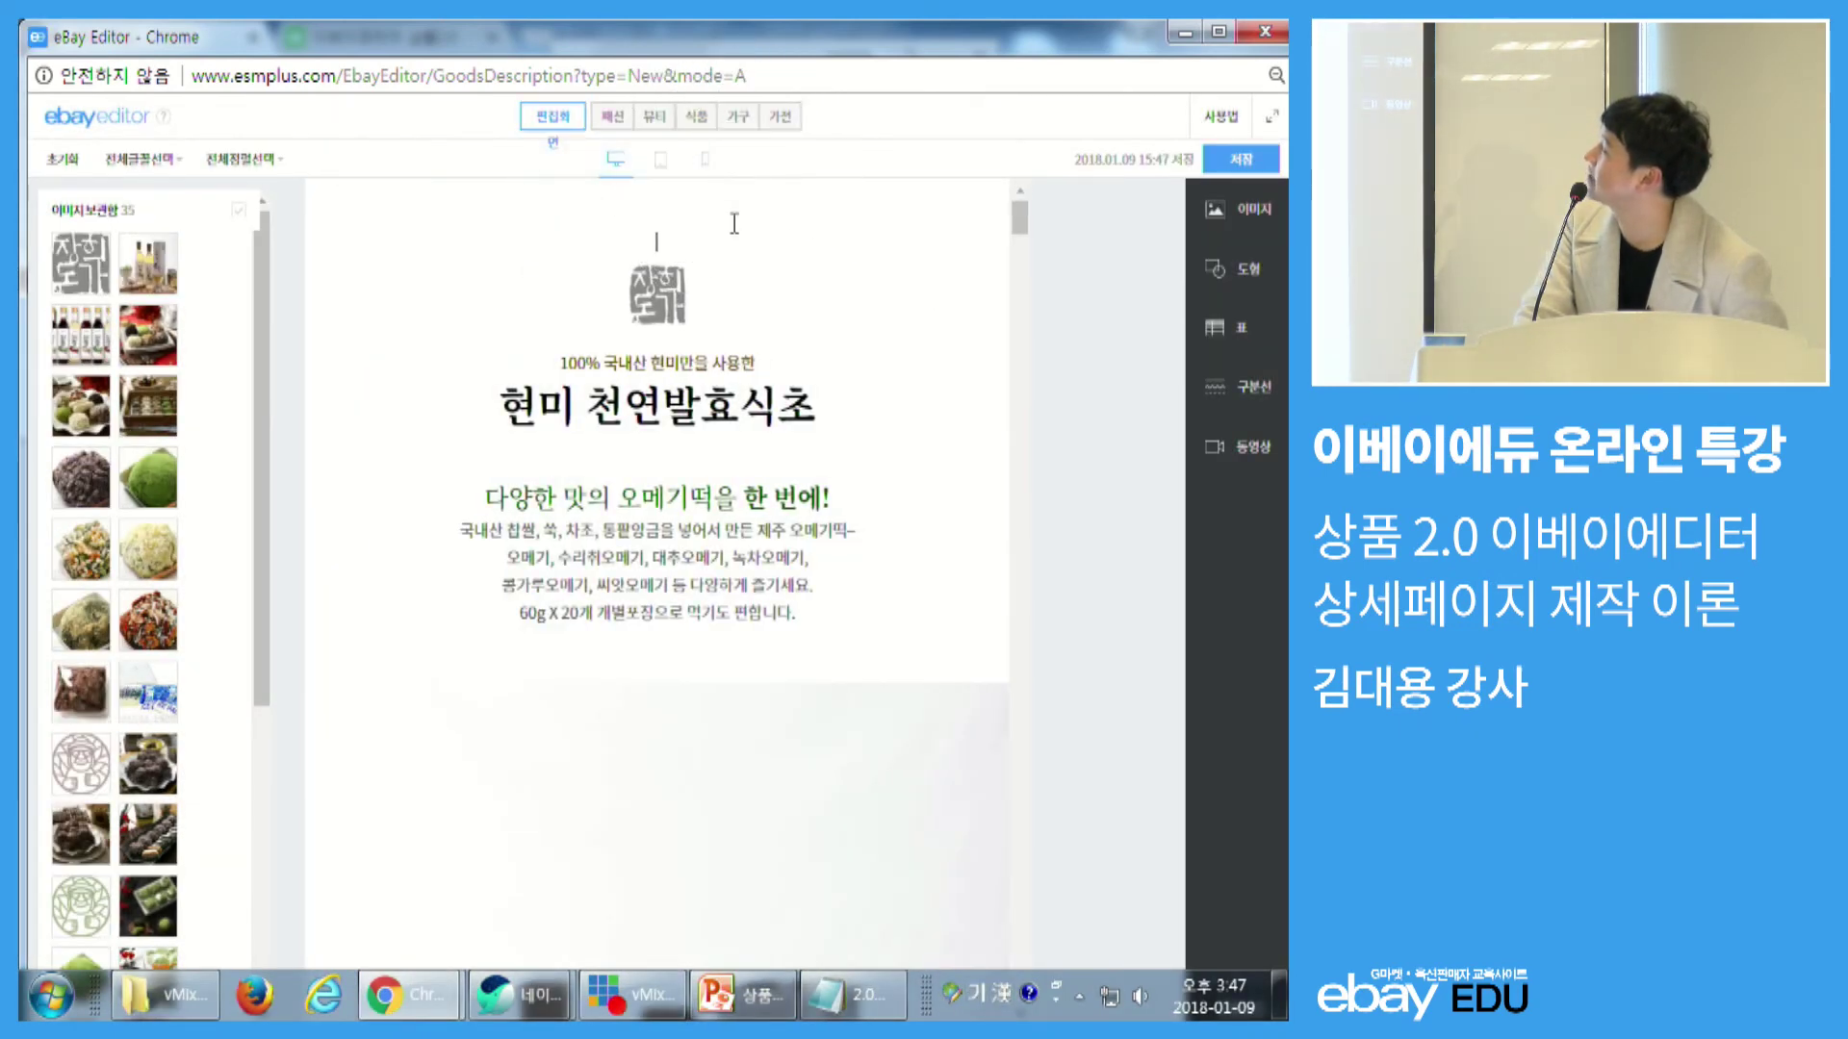
pyautogui.click(1264, 35)
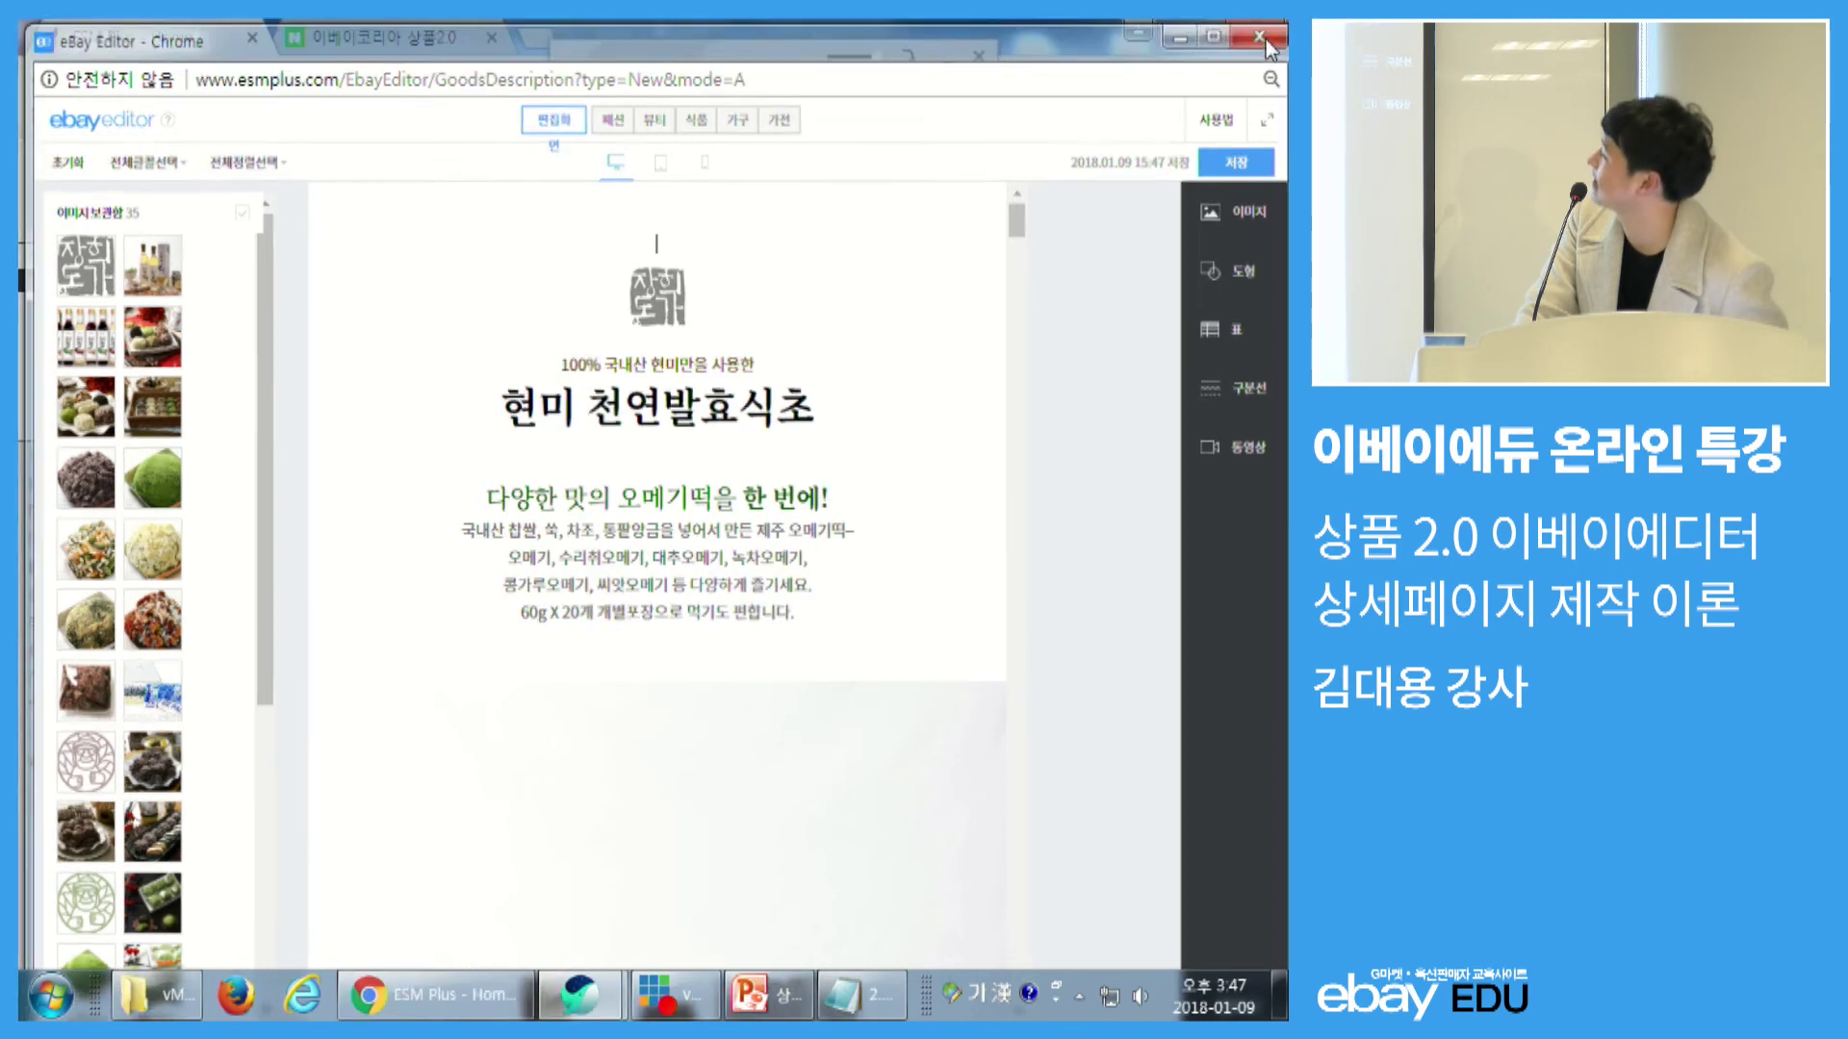
pyautogui.scroll(2, 703, 389)
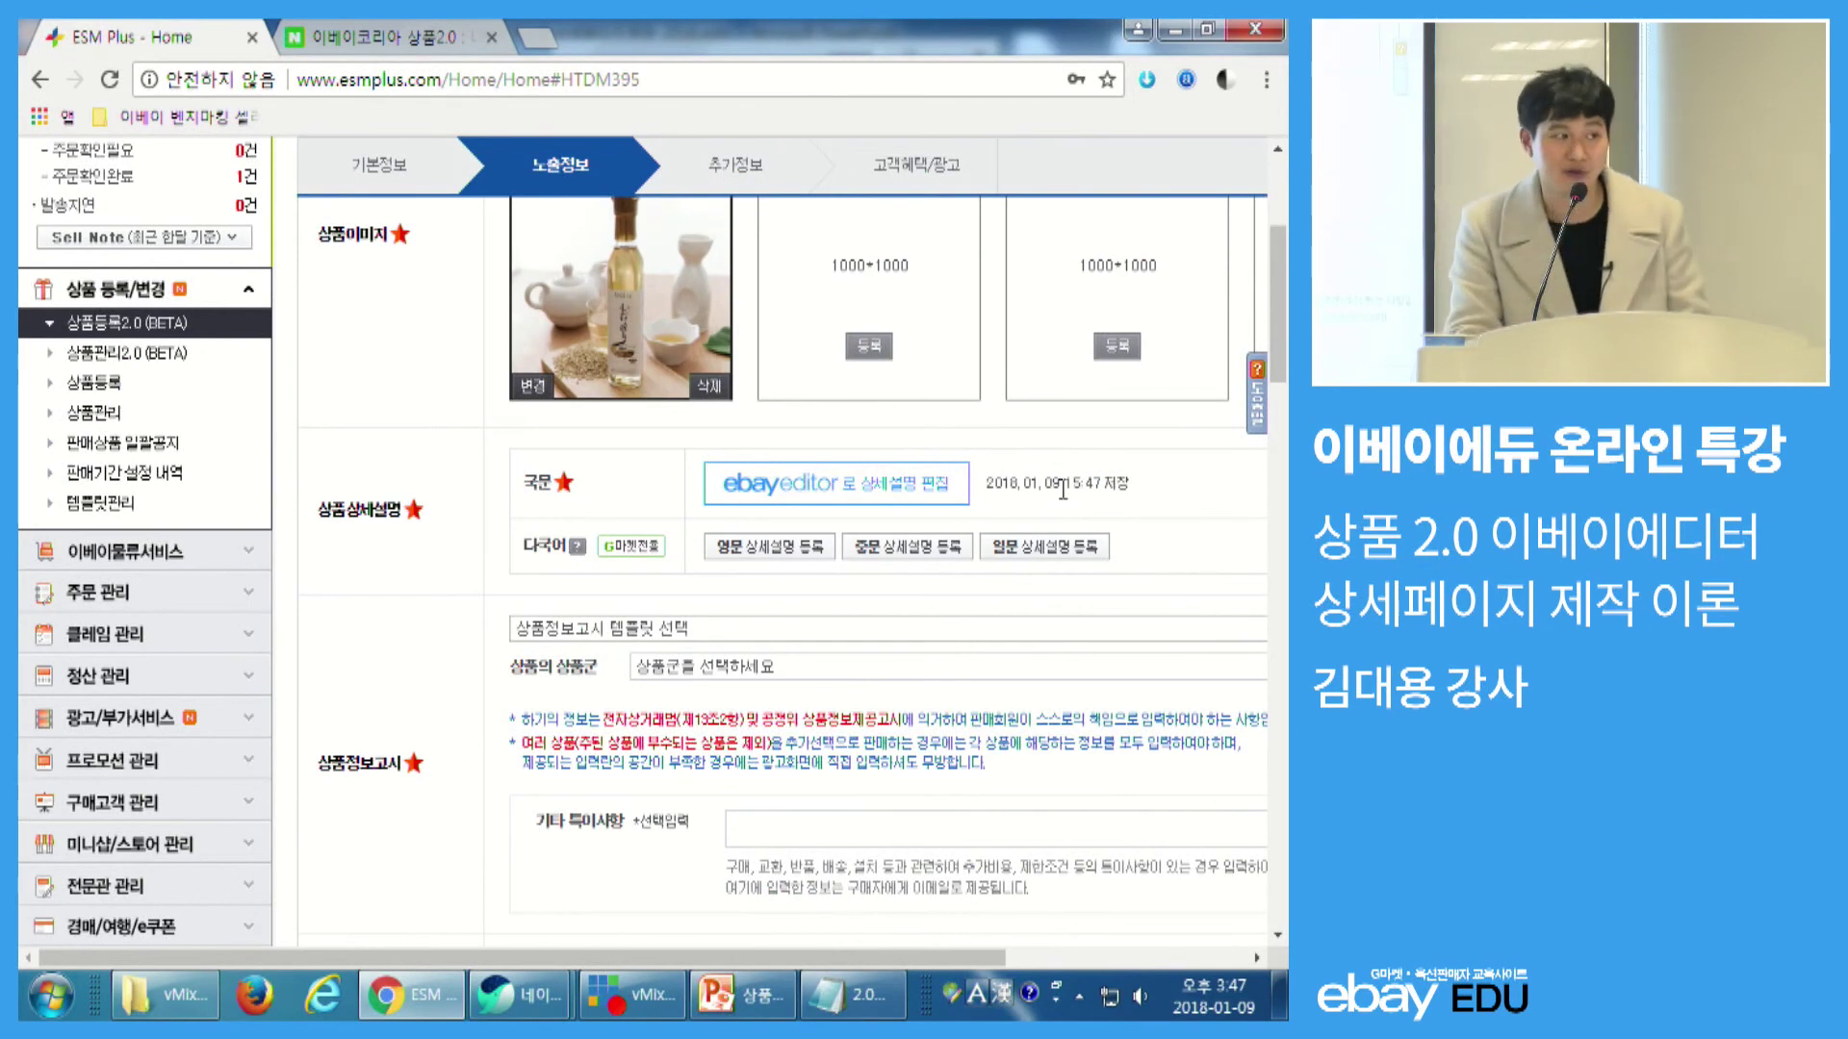
pyautogui.scroll(-12, 828, 637)
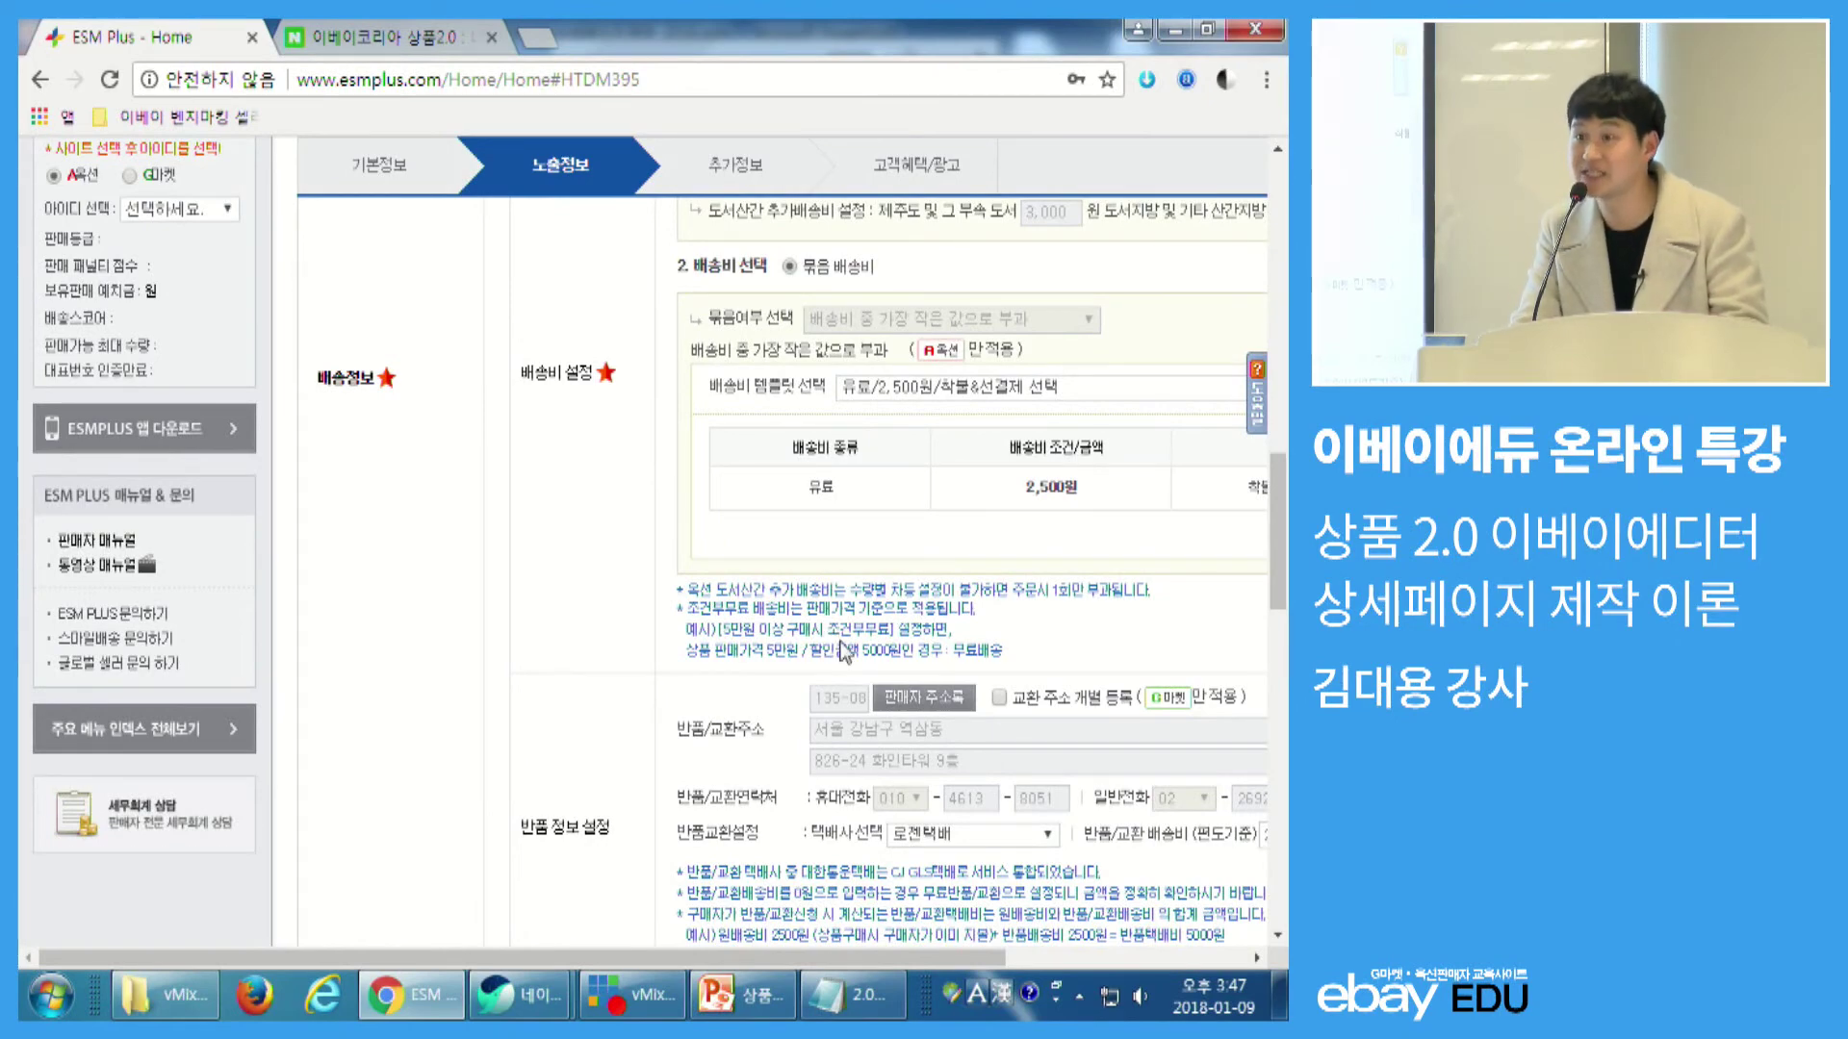
pyautogui.scroll(15, 844, 653)
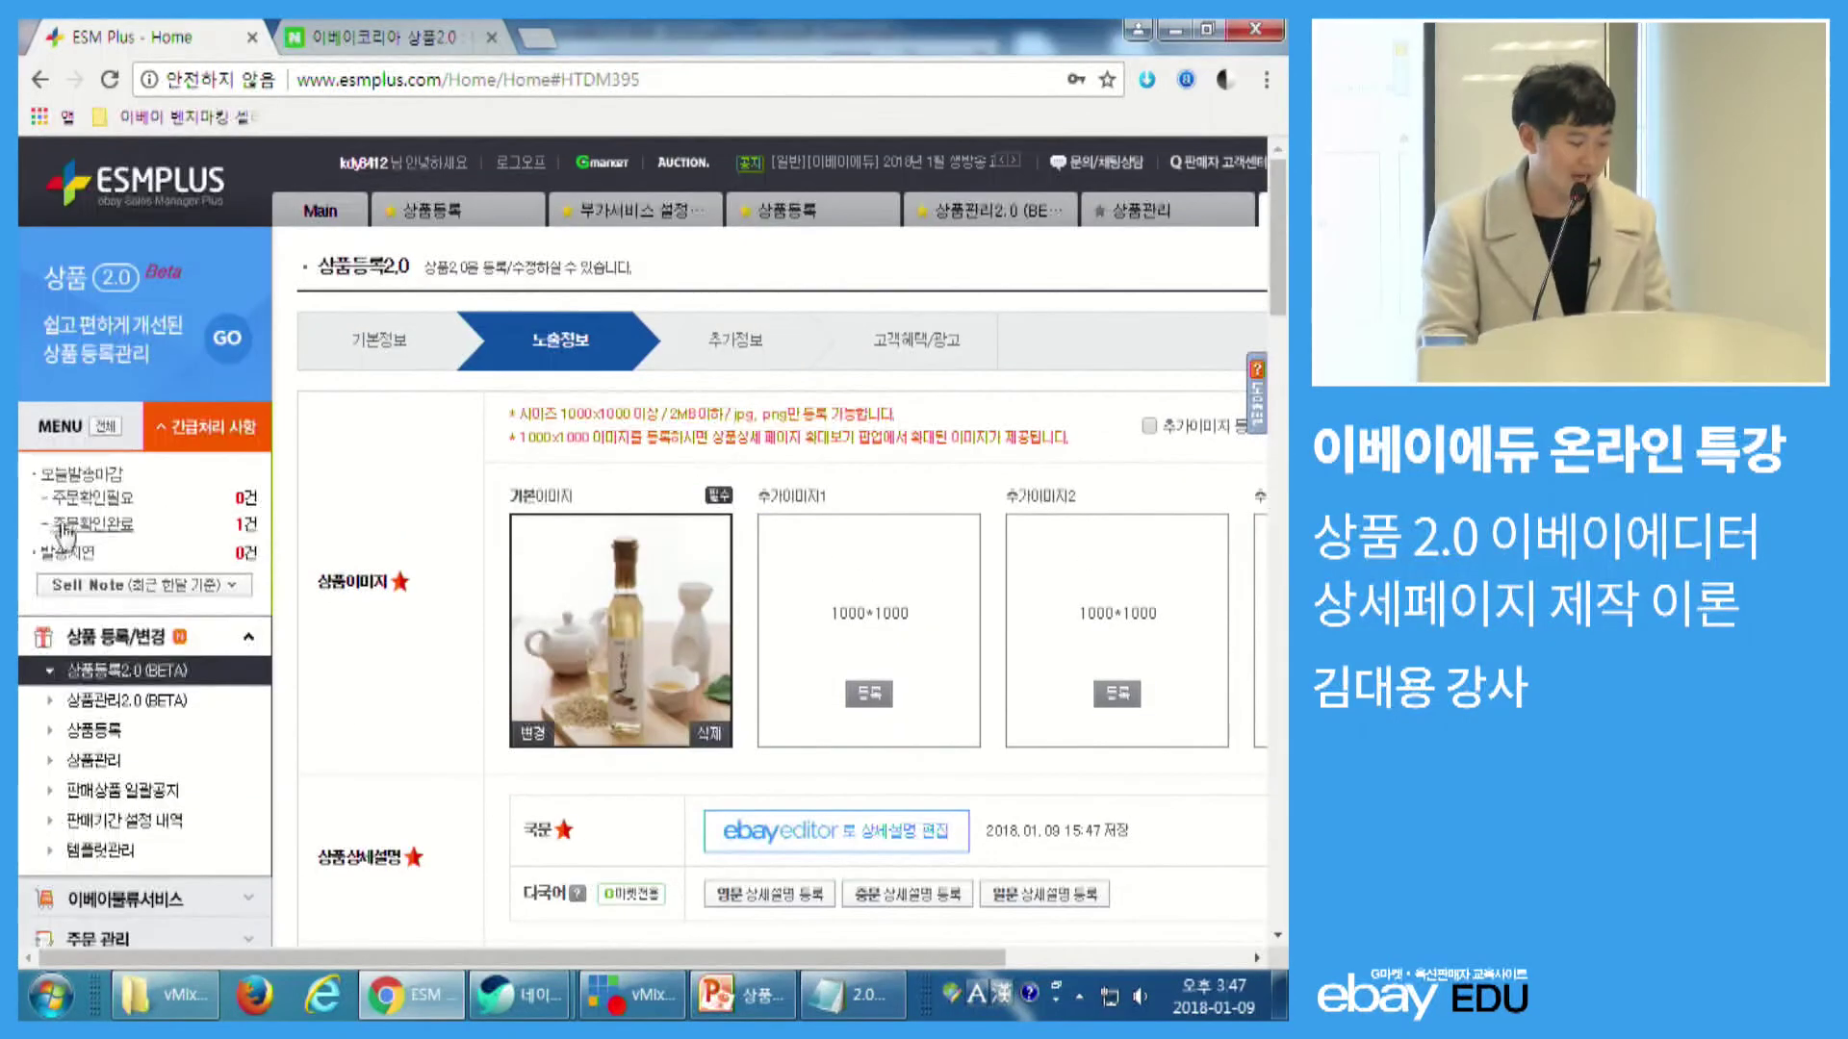
pyautogui.scroll(-2, 173, 209)
pyautogui.scroll(3, 182, 204)
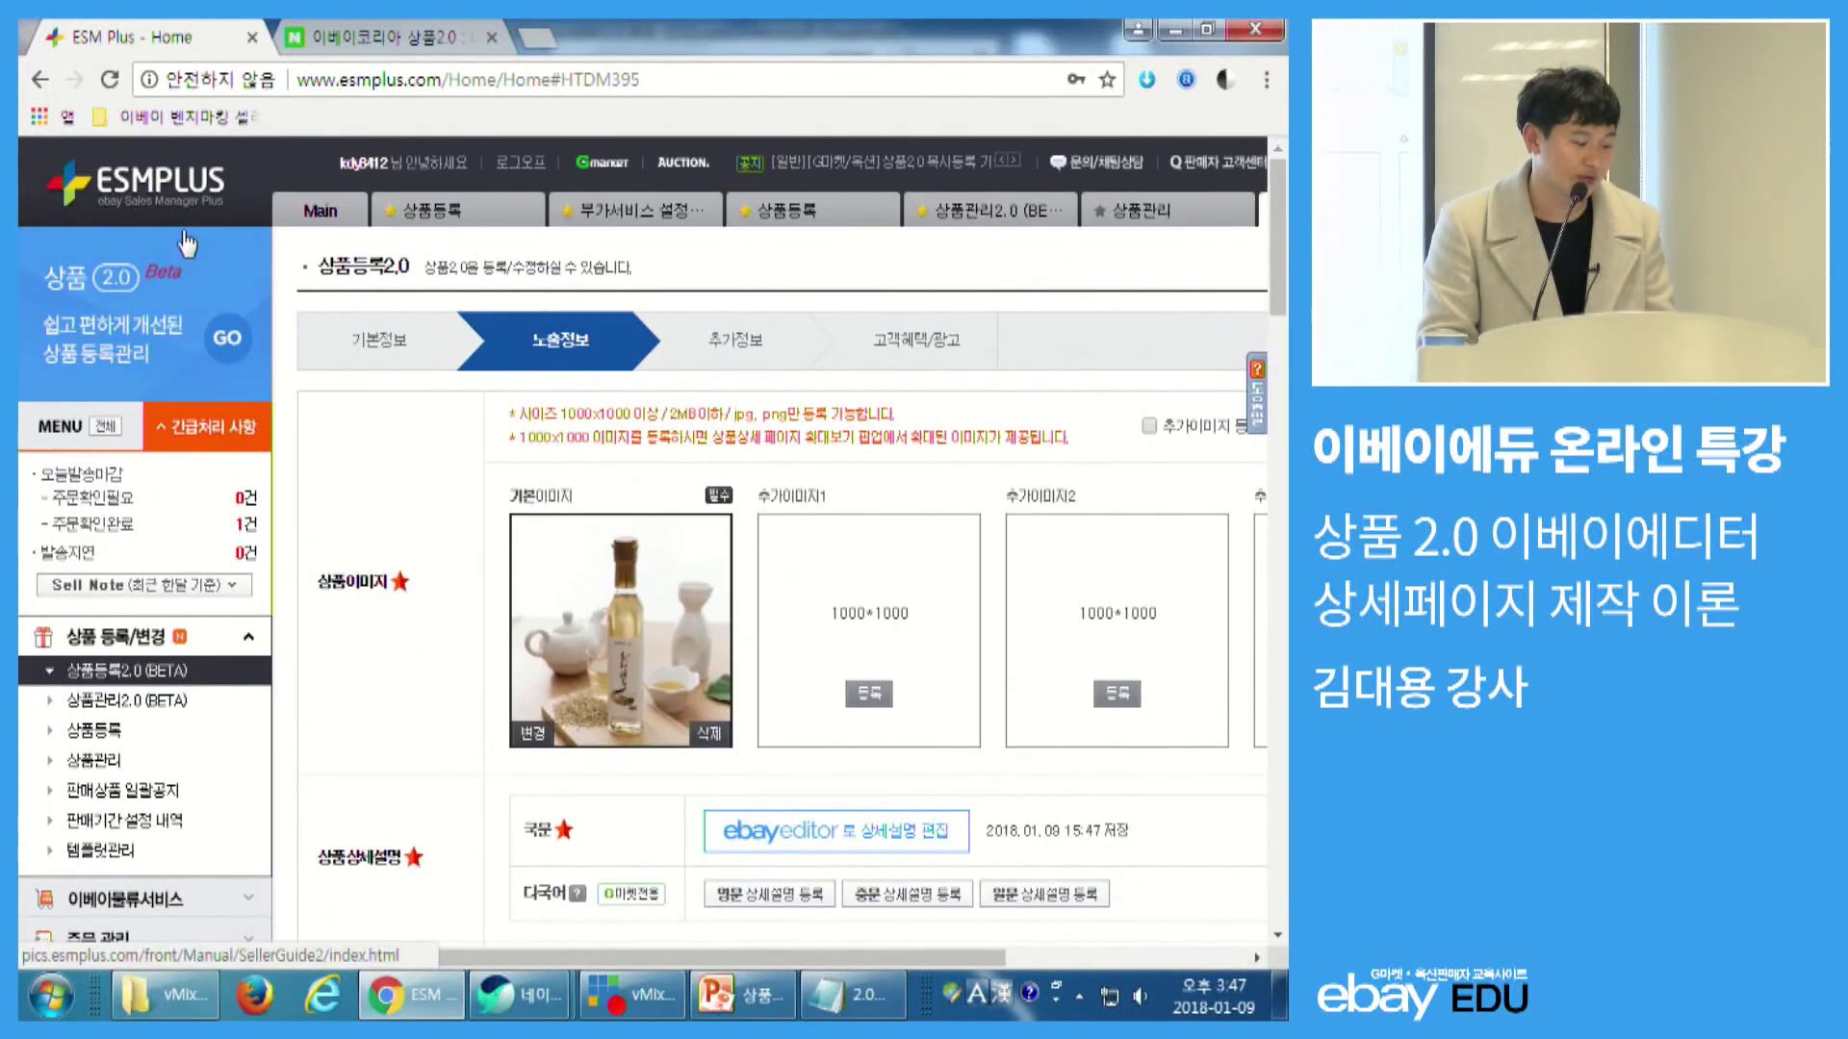
# - Open the 상품관리2.0 (BETA) page and list the G마켓 products with the status 판매가능
pyautogui.click(199, 196)
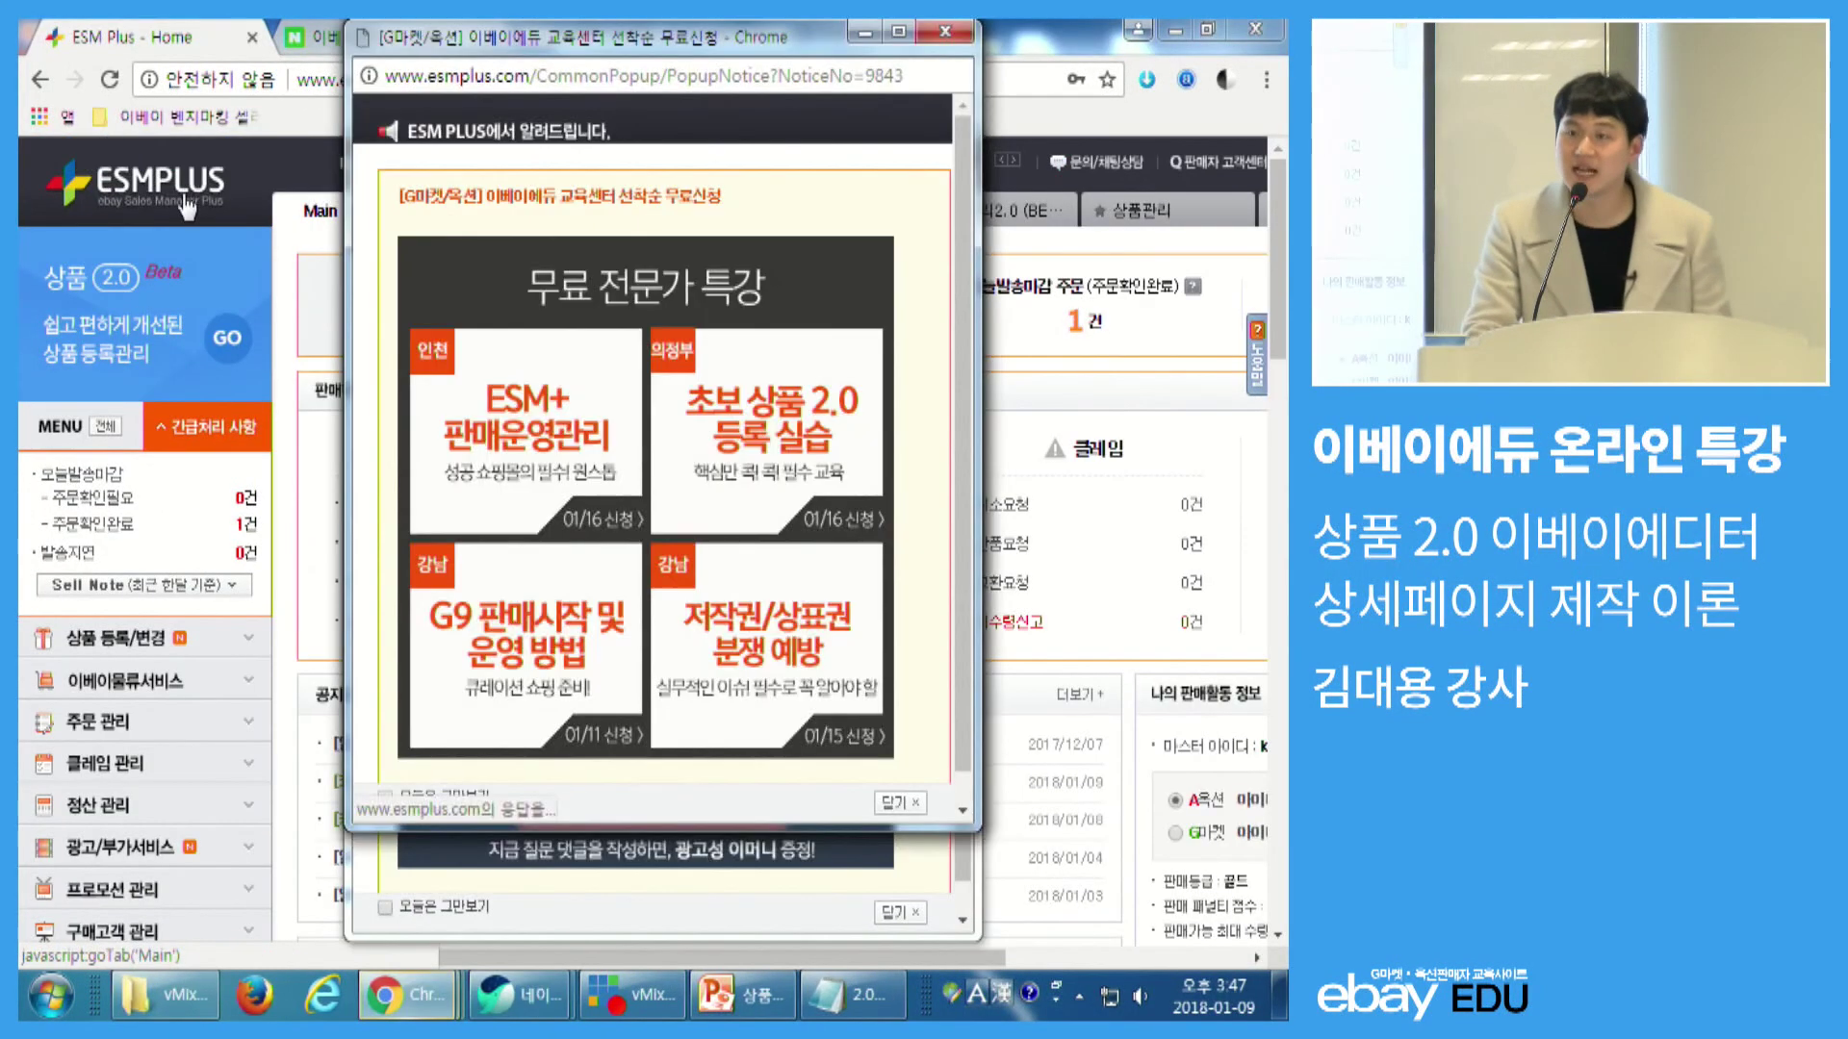
pyautogui.scroll(-2, 130, 346)
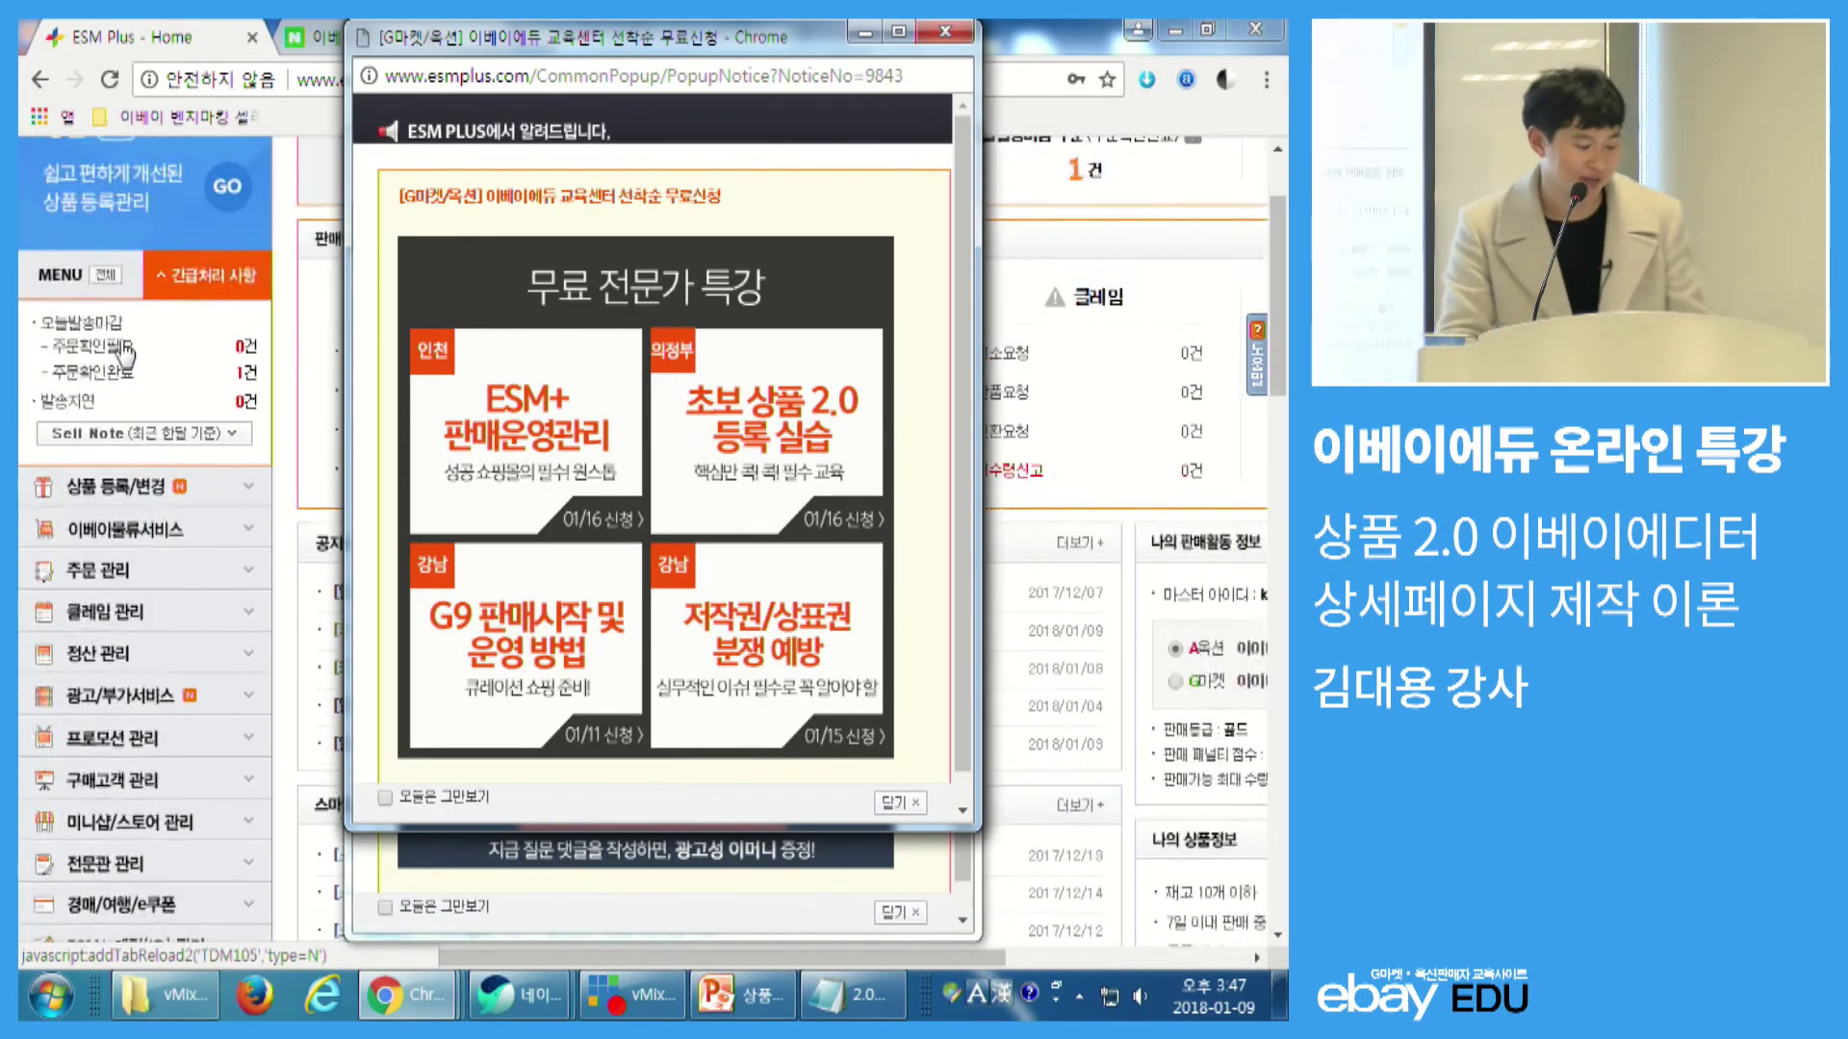
pyautogui.click(154, 377)
pyautogui.click(148, 438)
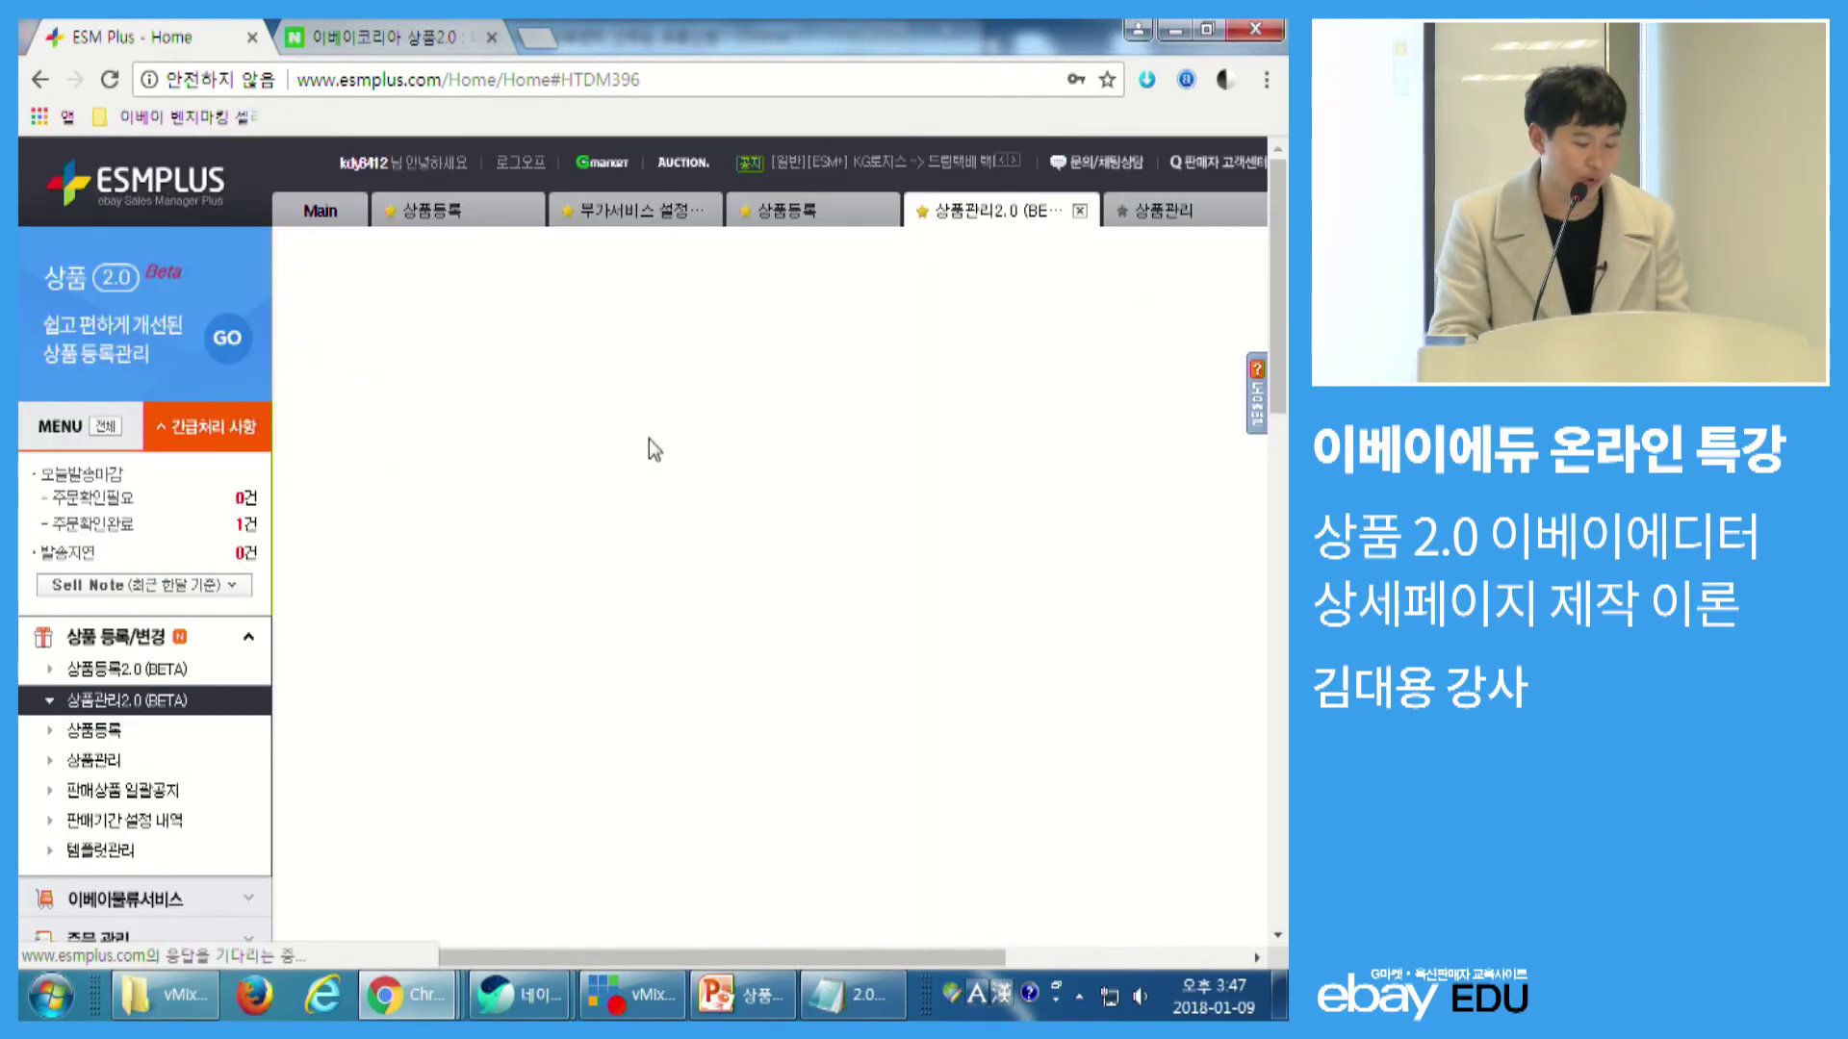
pyautogui.scroll(-3, 400, 298)
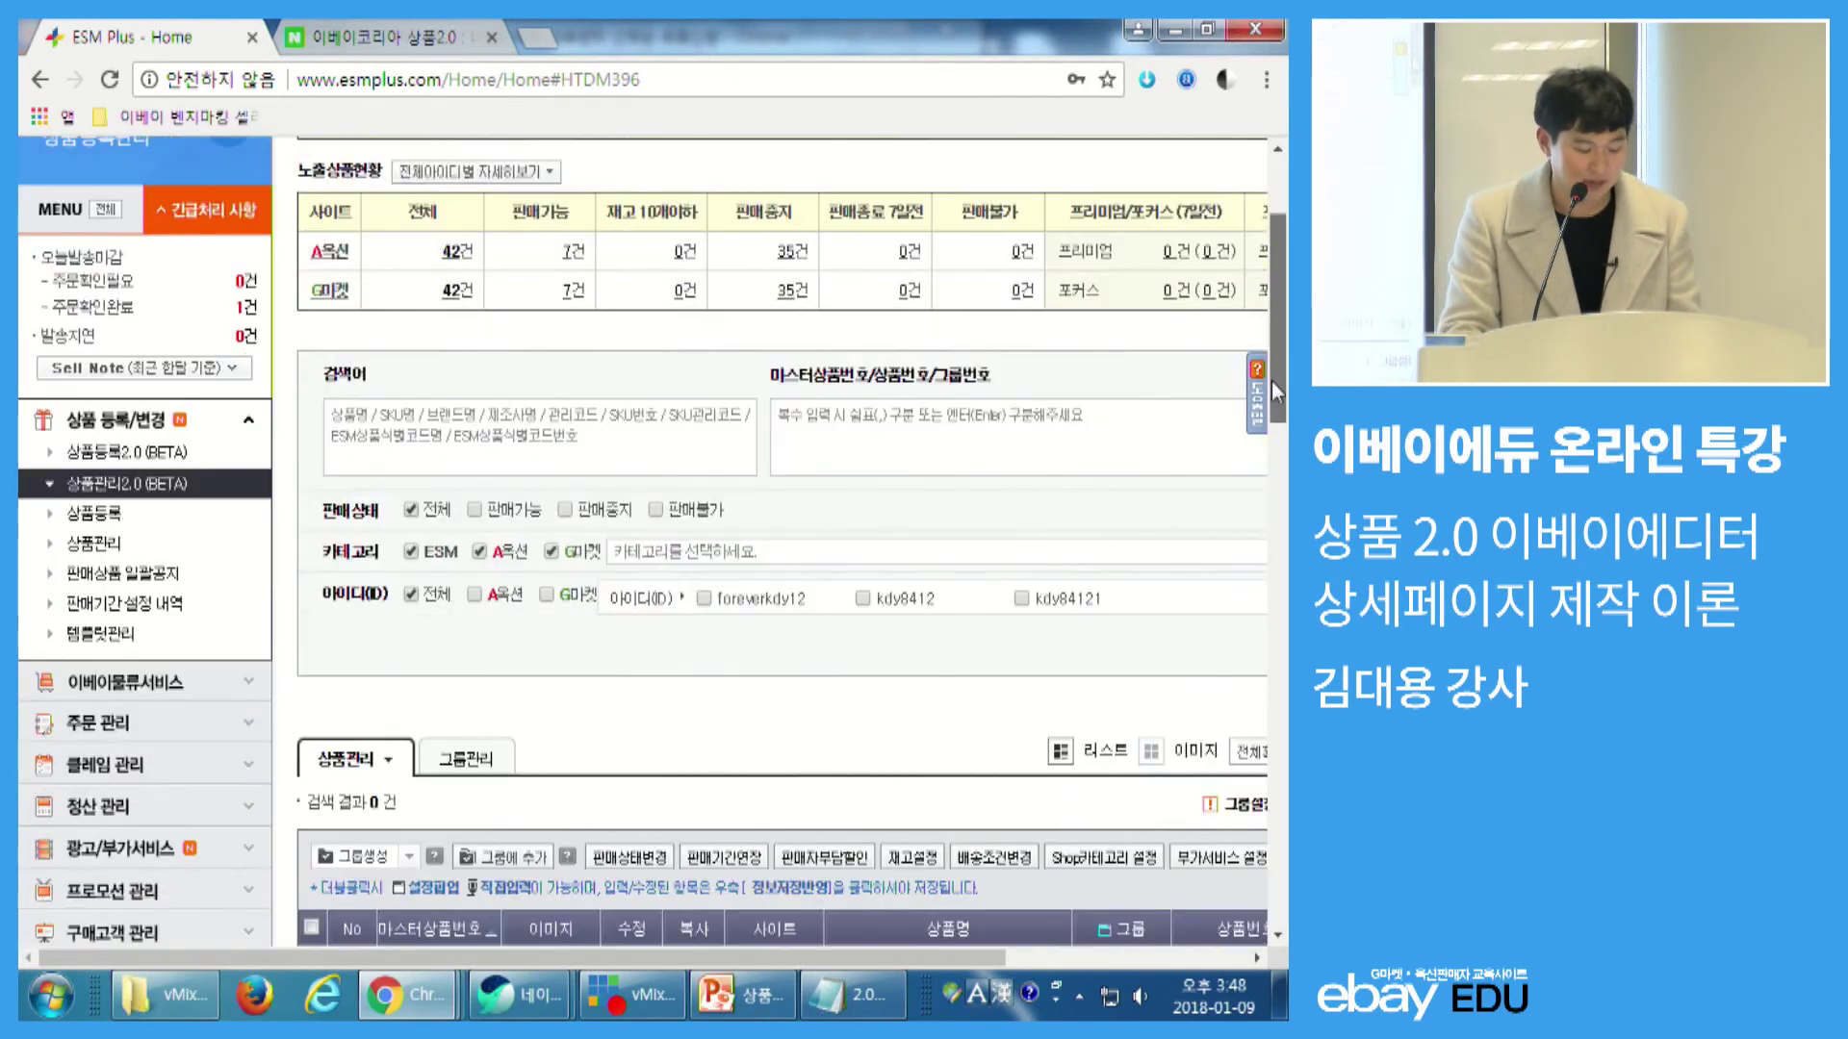
pyautogui.click(575, 290)
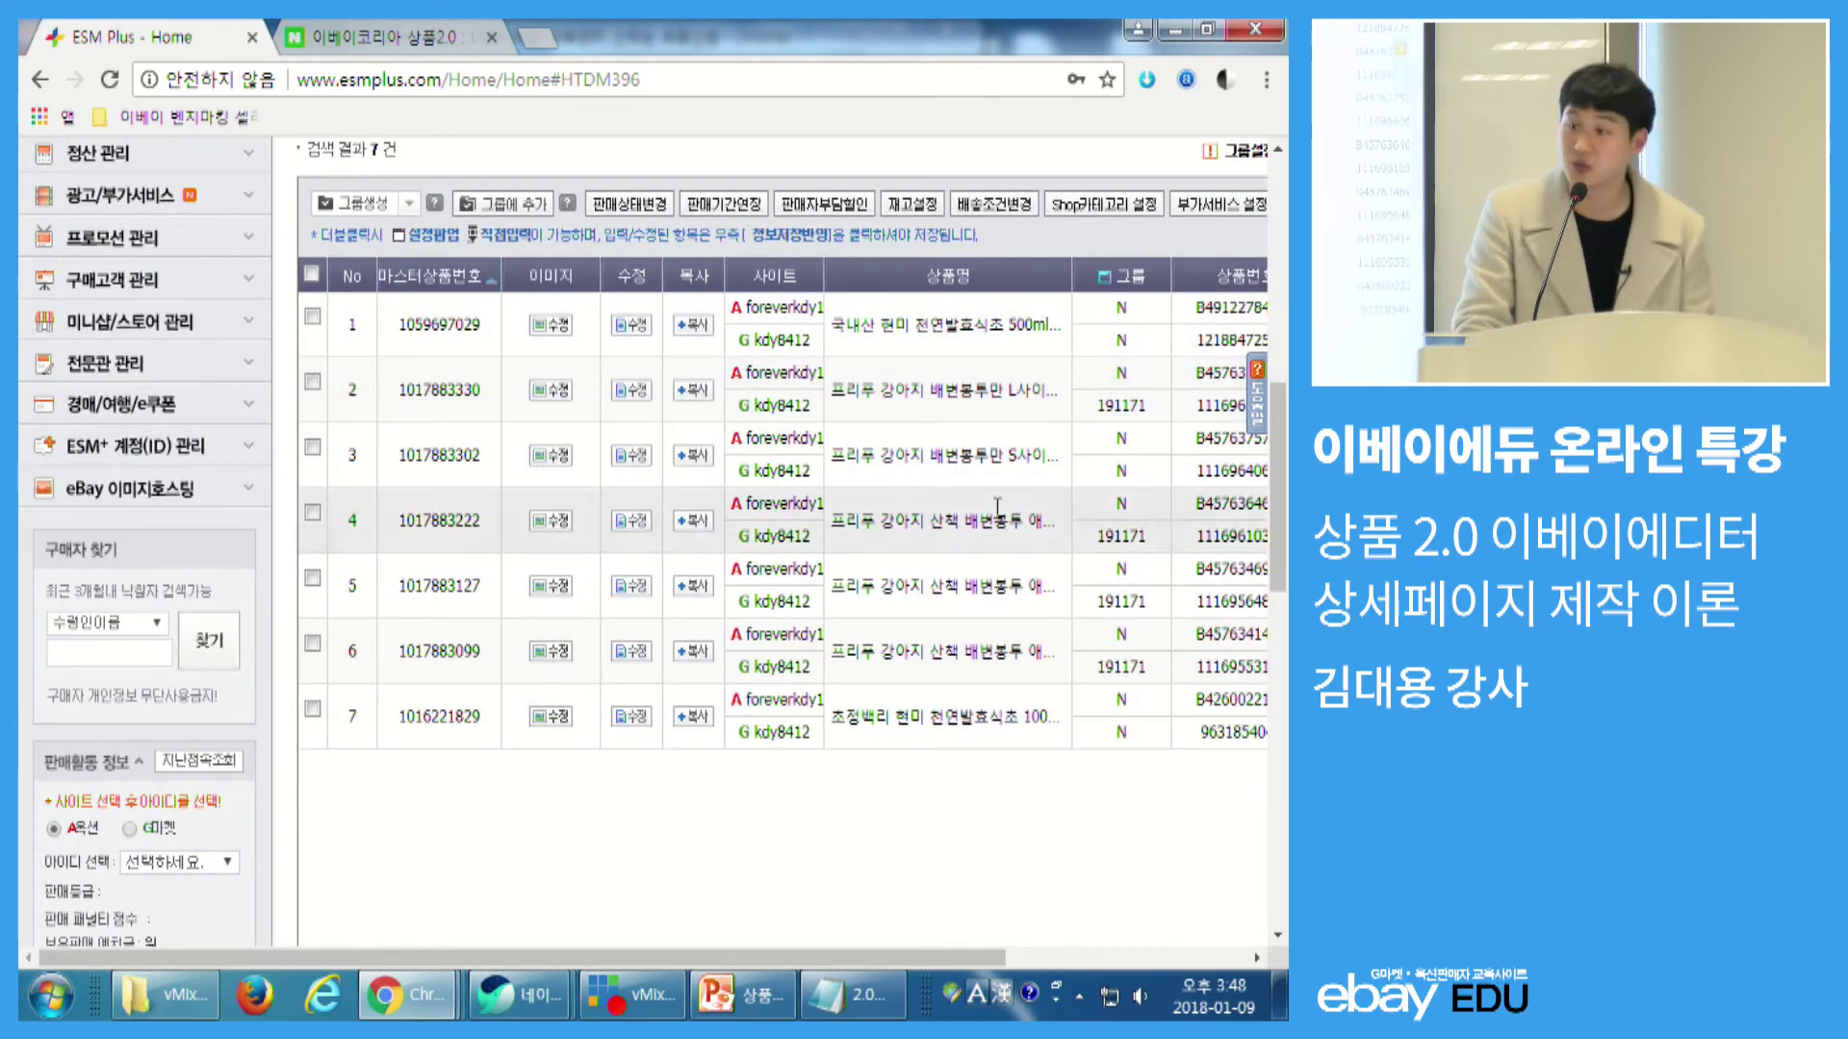
# - Widen the 상품명 column and examine the full names of the five 프리푸 dog waste bag products
pyautogui.moveTo(1072, 276); pyautogui.dragTo(1232, 276)
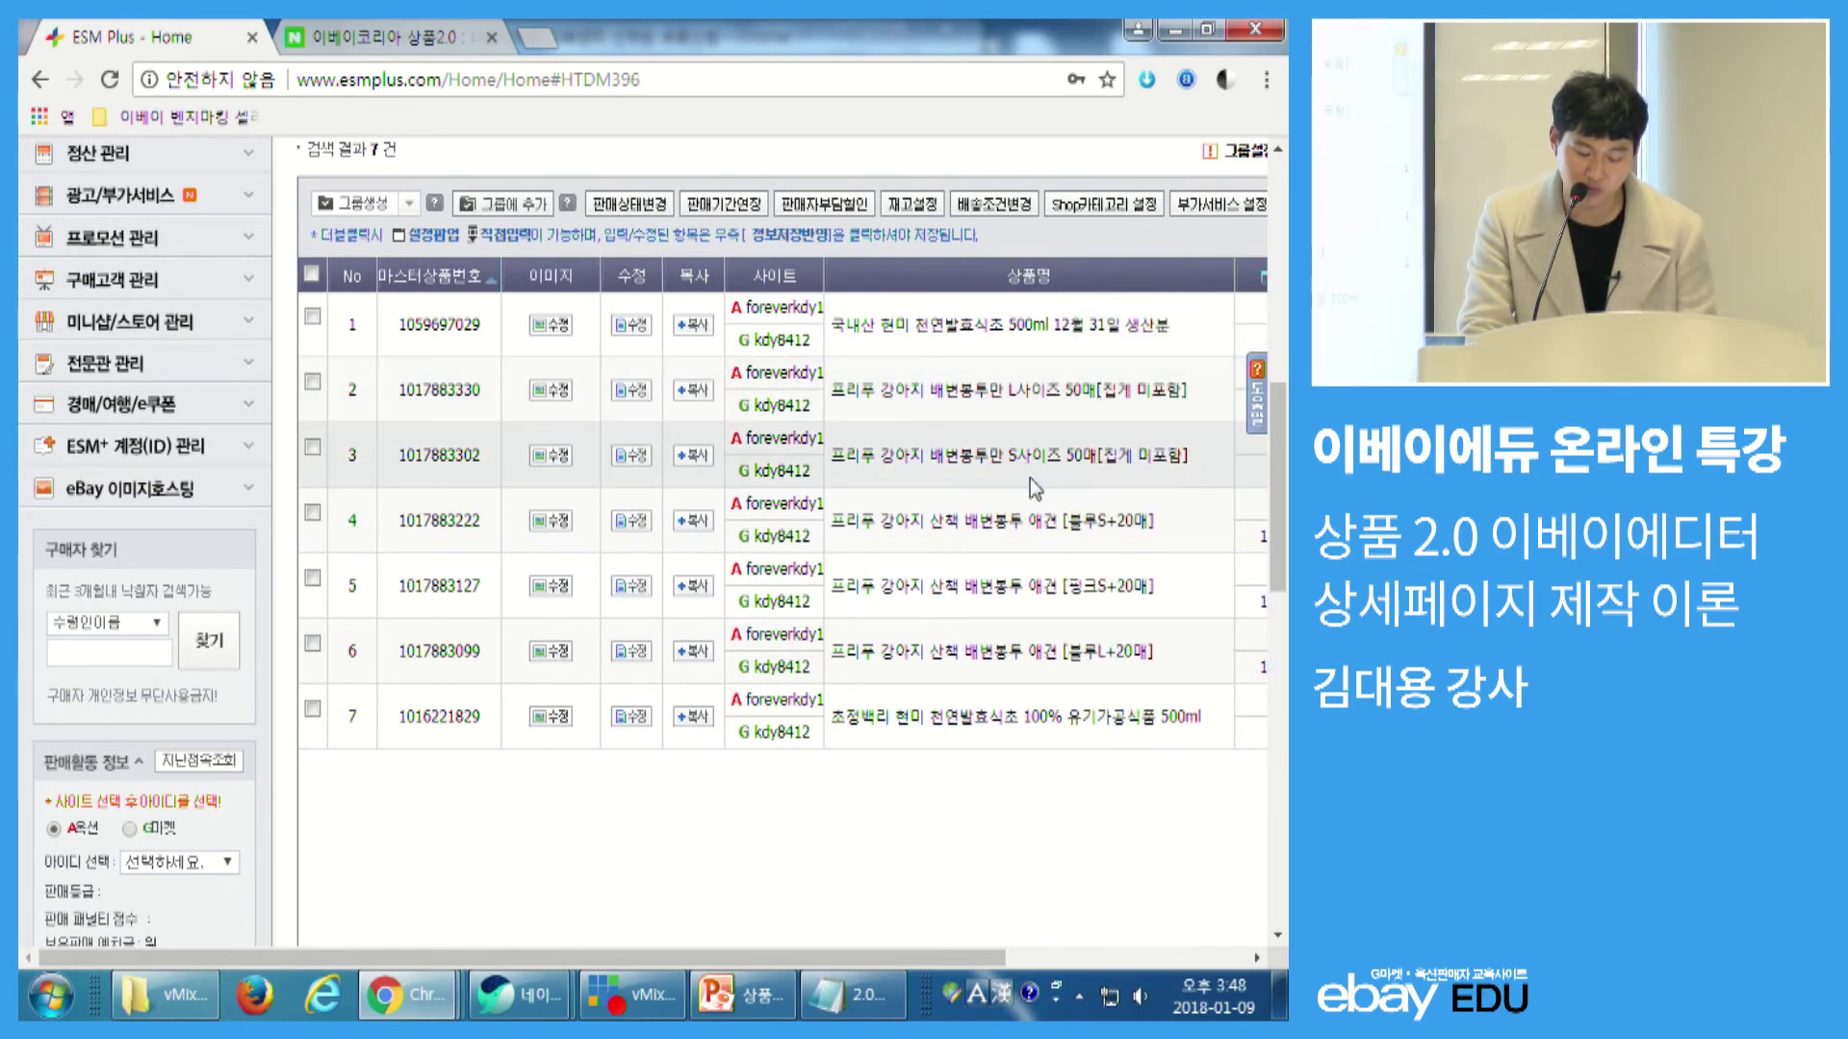
pyautogui.hotkey('ctrl', '1')
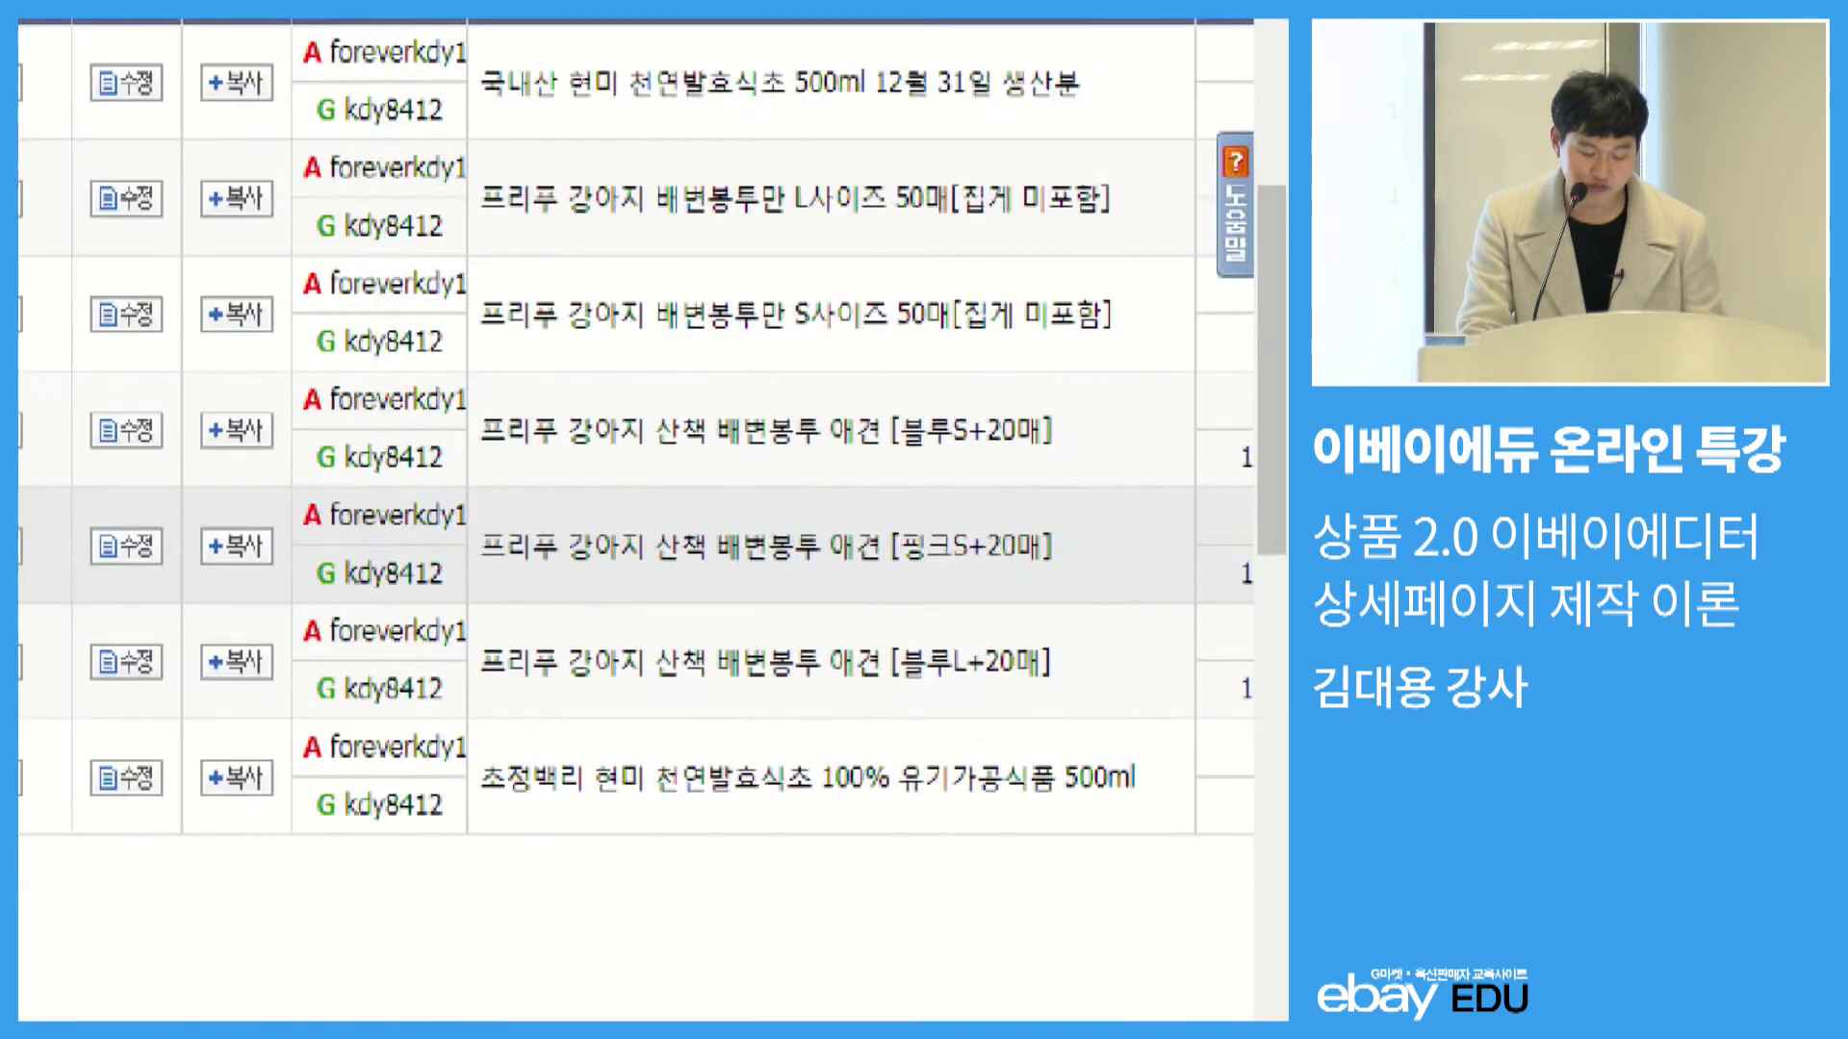
pyautogui.click(459, 227)
pyautogui.moveTo(189, 94); pyautogui.dragTo(1229, 773)
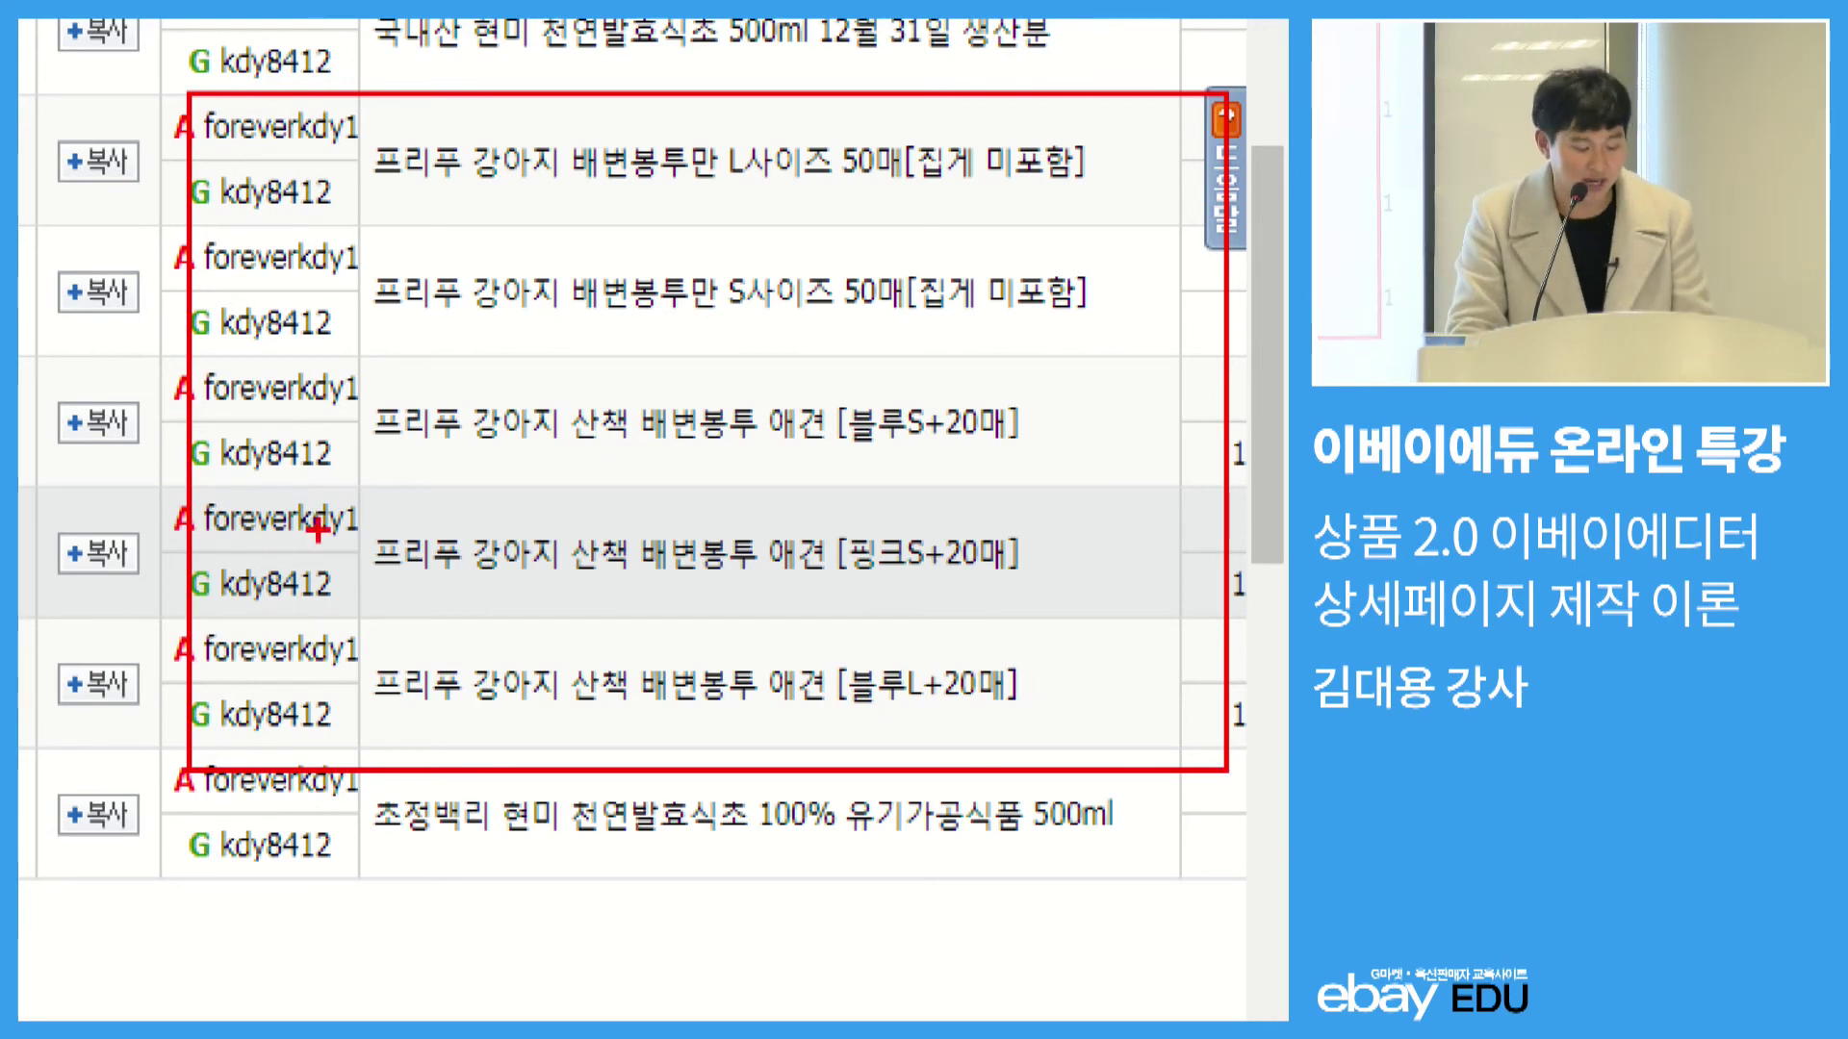
pyautogui.press('Escape')
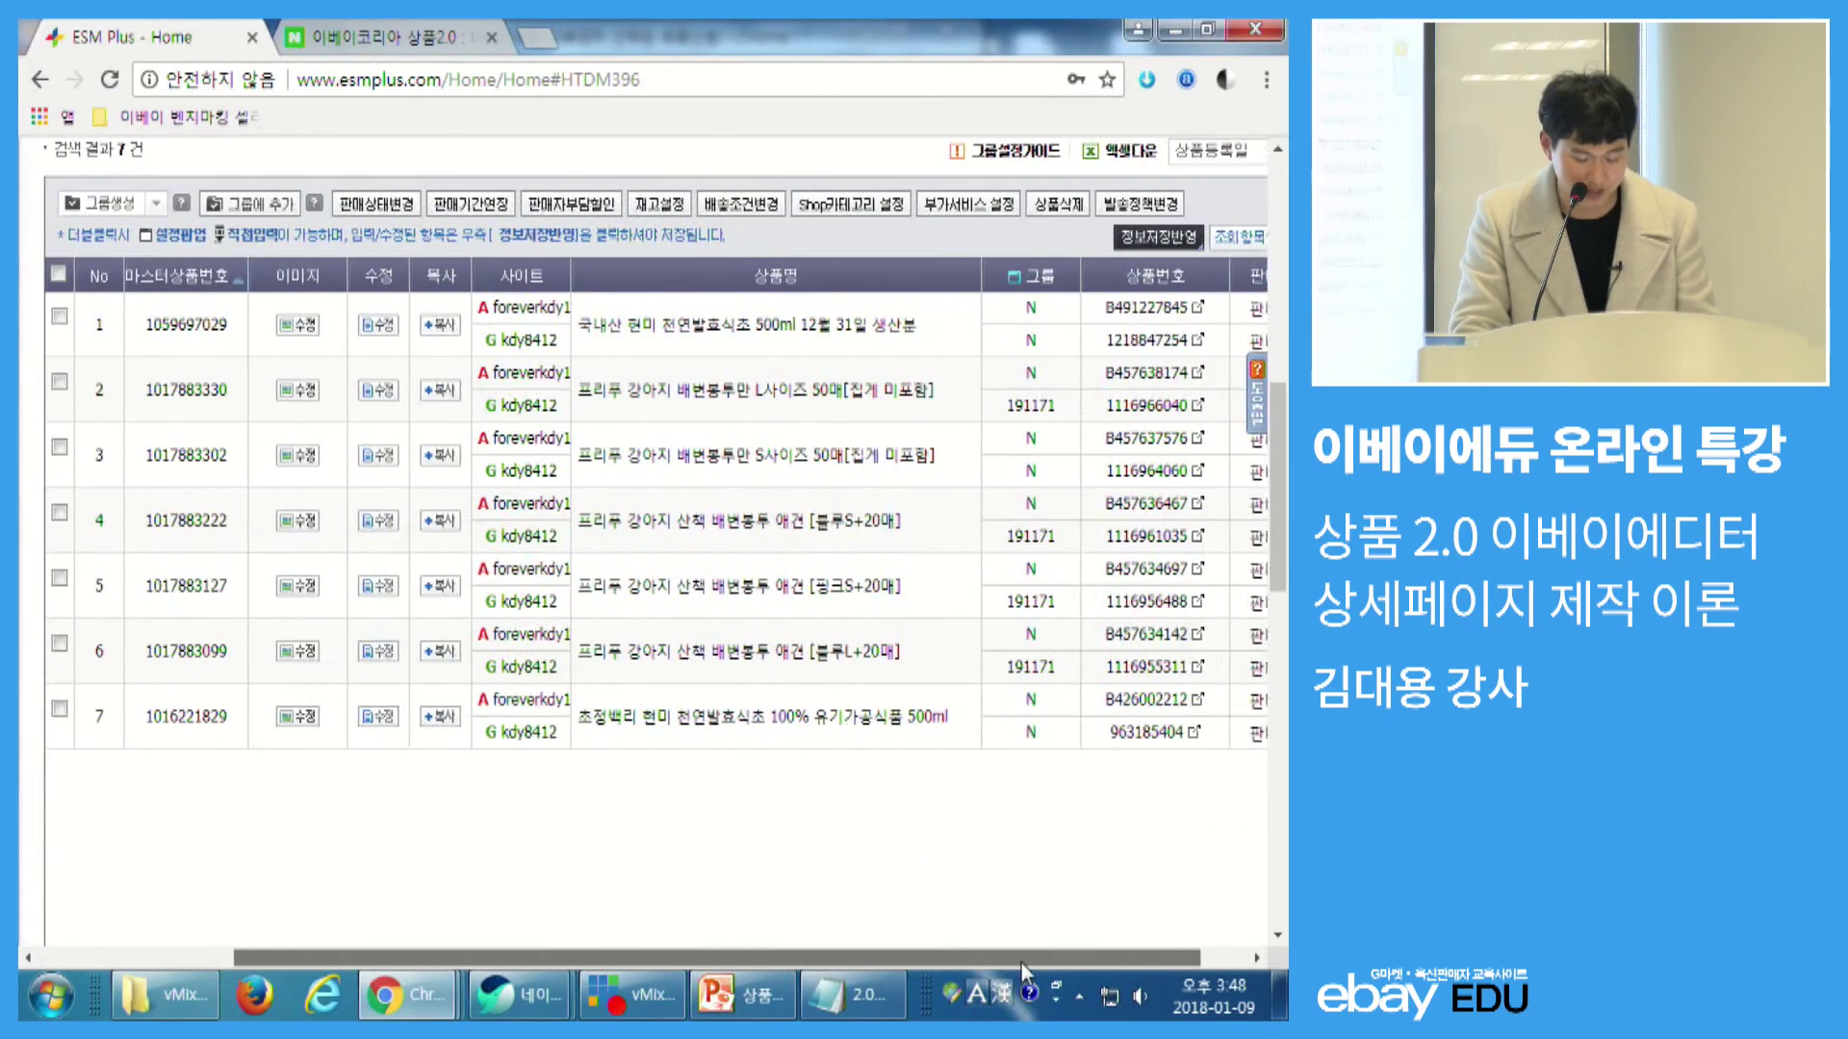
# - Open the G마켓 sales page of the 블루L+20매 product and examine its list of grouped products
pyautogui.click(1172, 667)
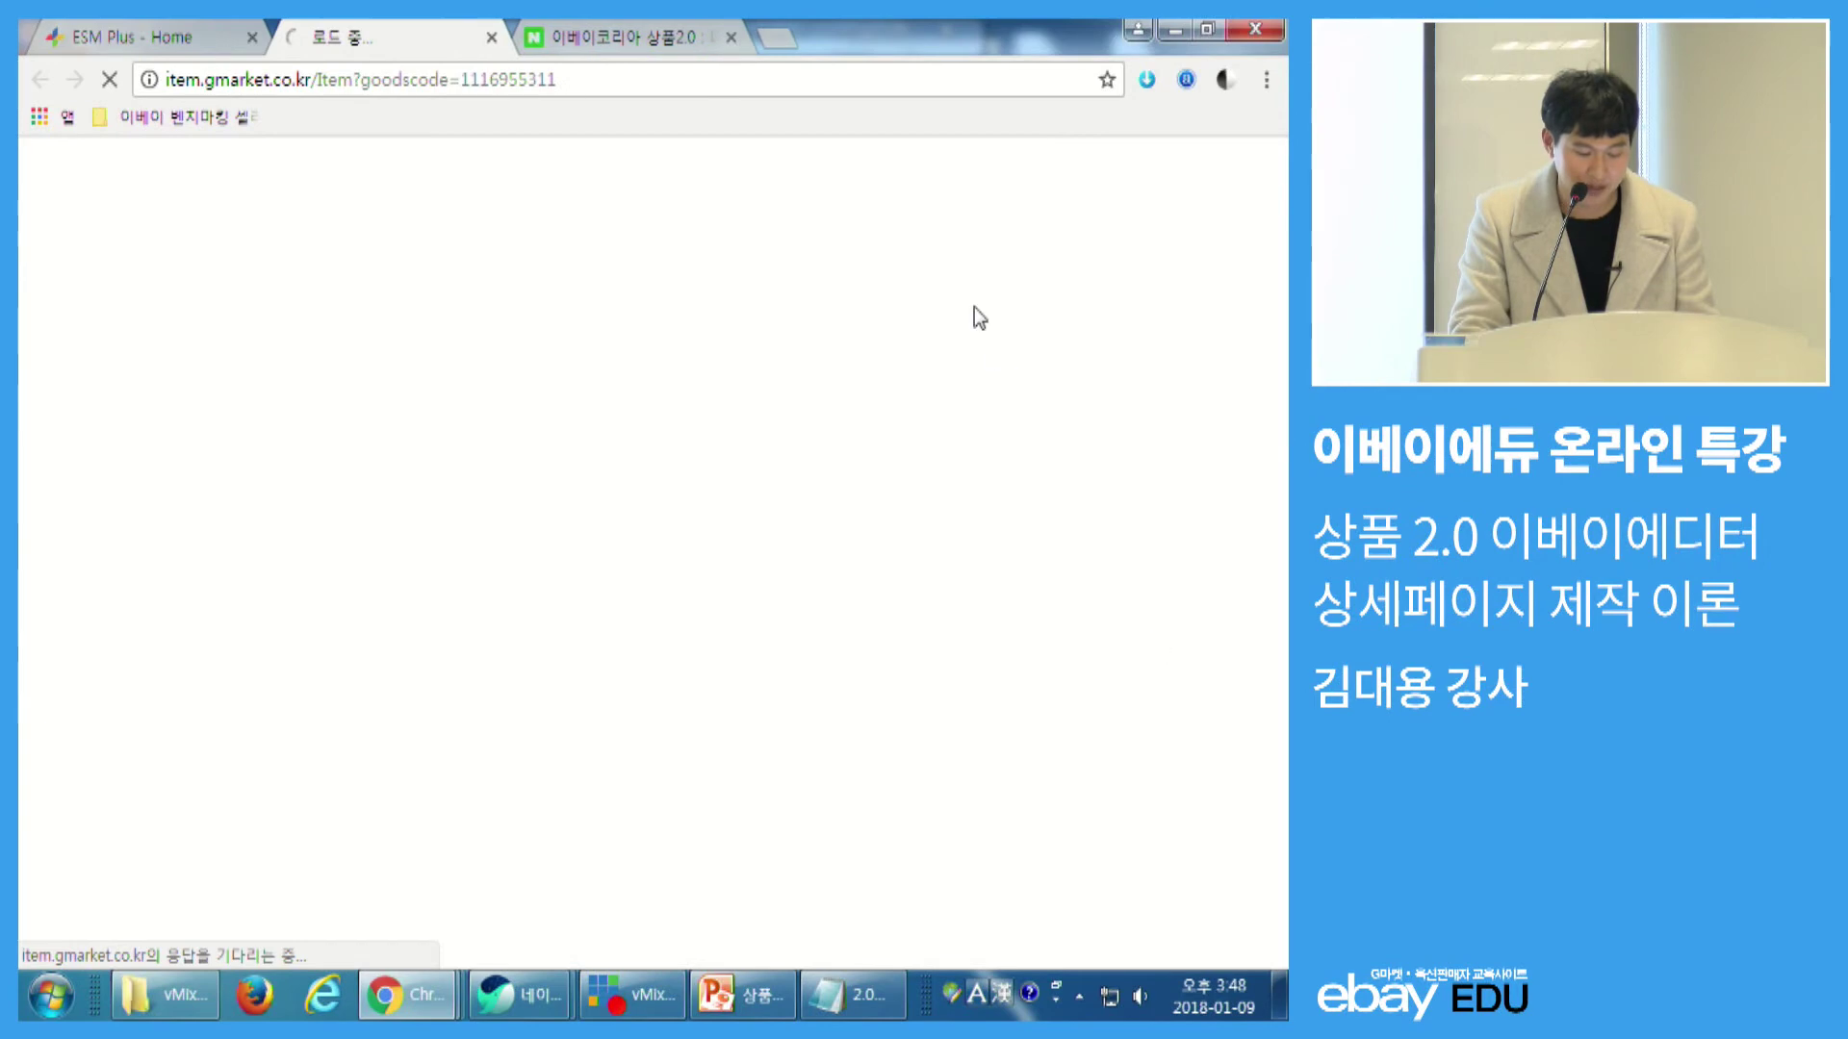
pyautogui.scroll(-6, 991, 364)
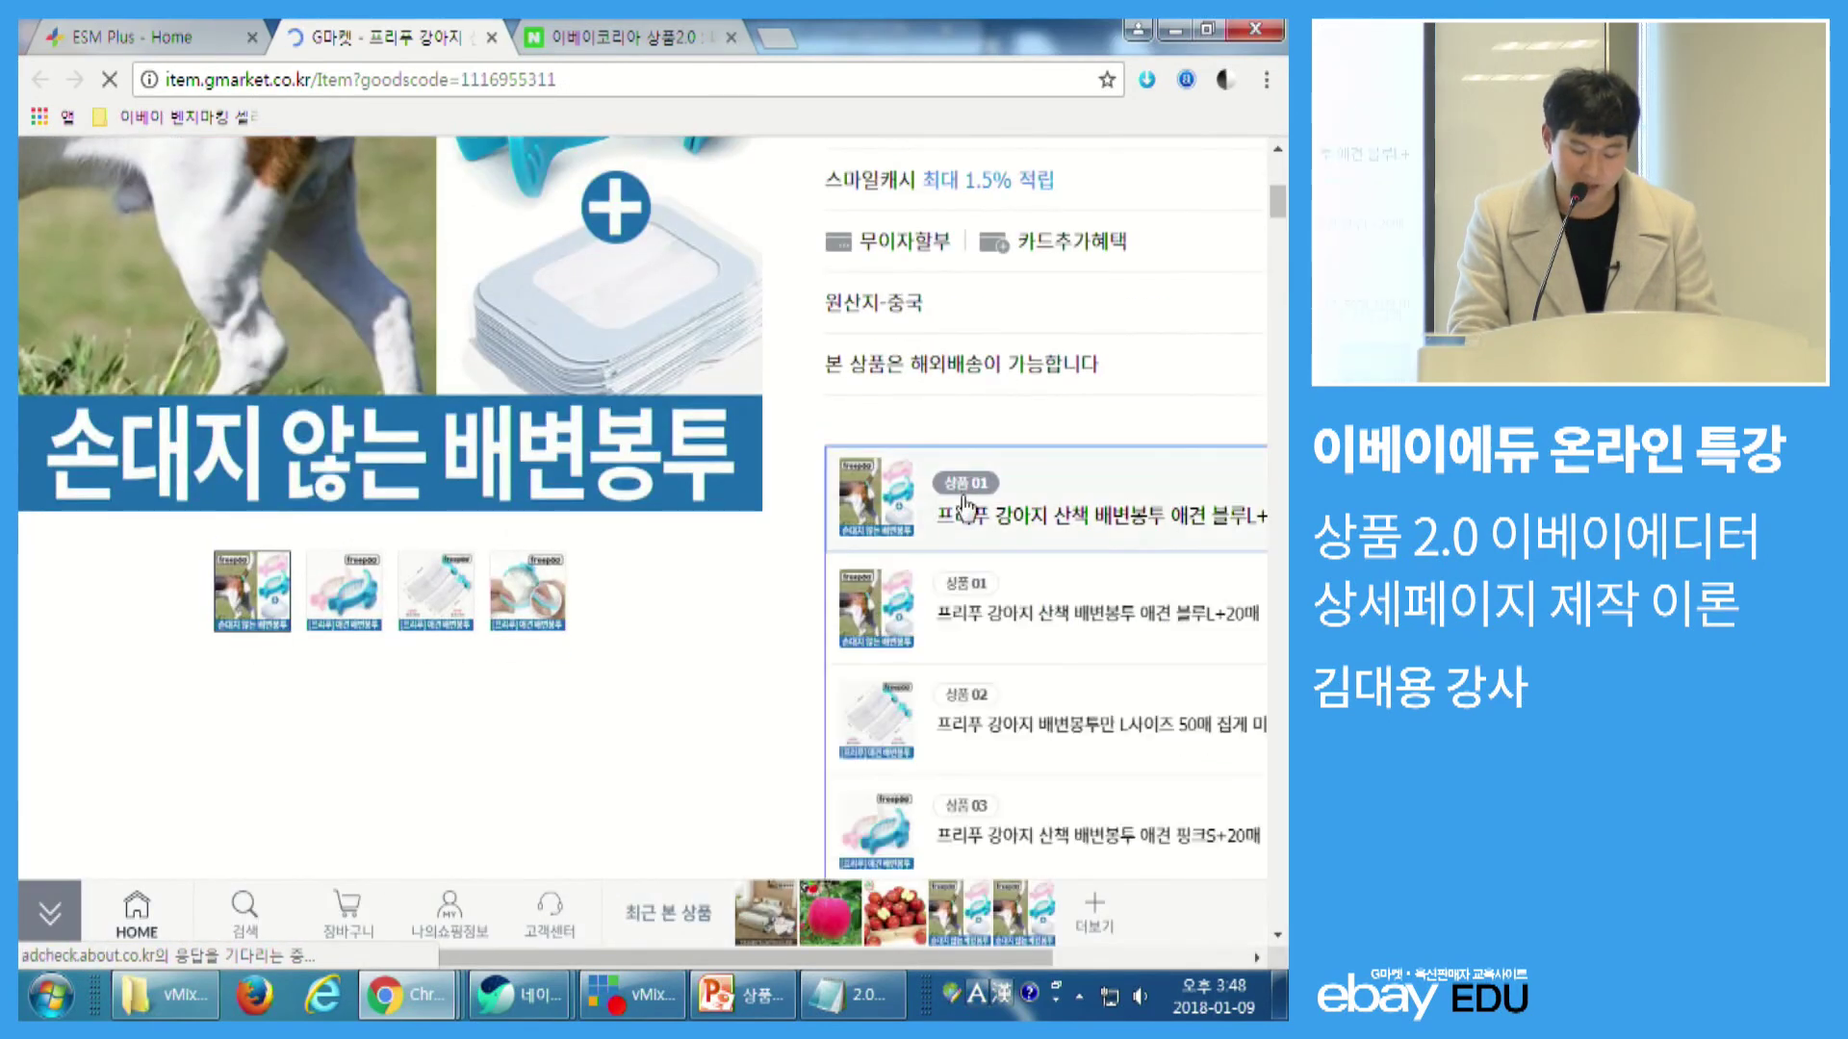
pyautogui.scroll(-1, 982, 493)
pyautogui.scroll(-2, 1017, 466)
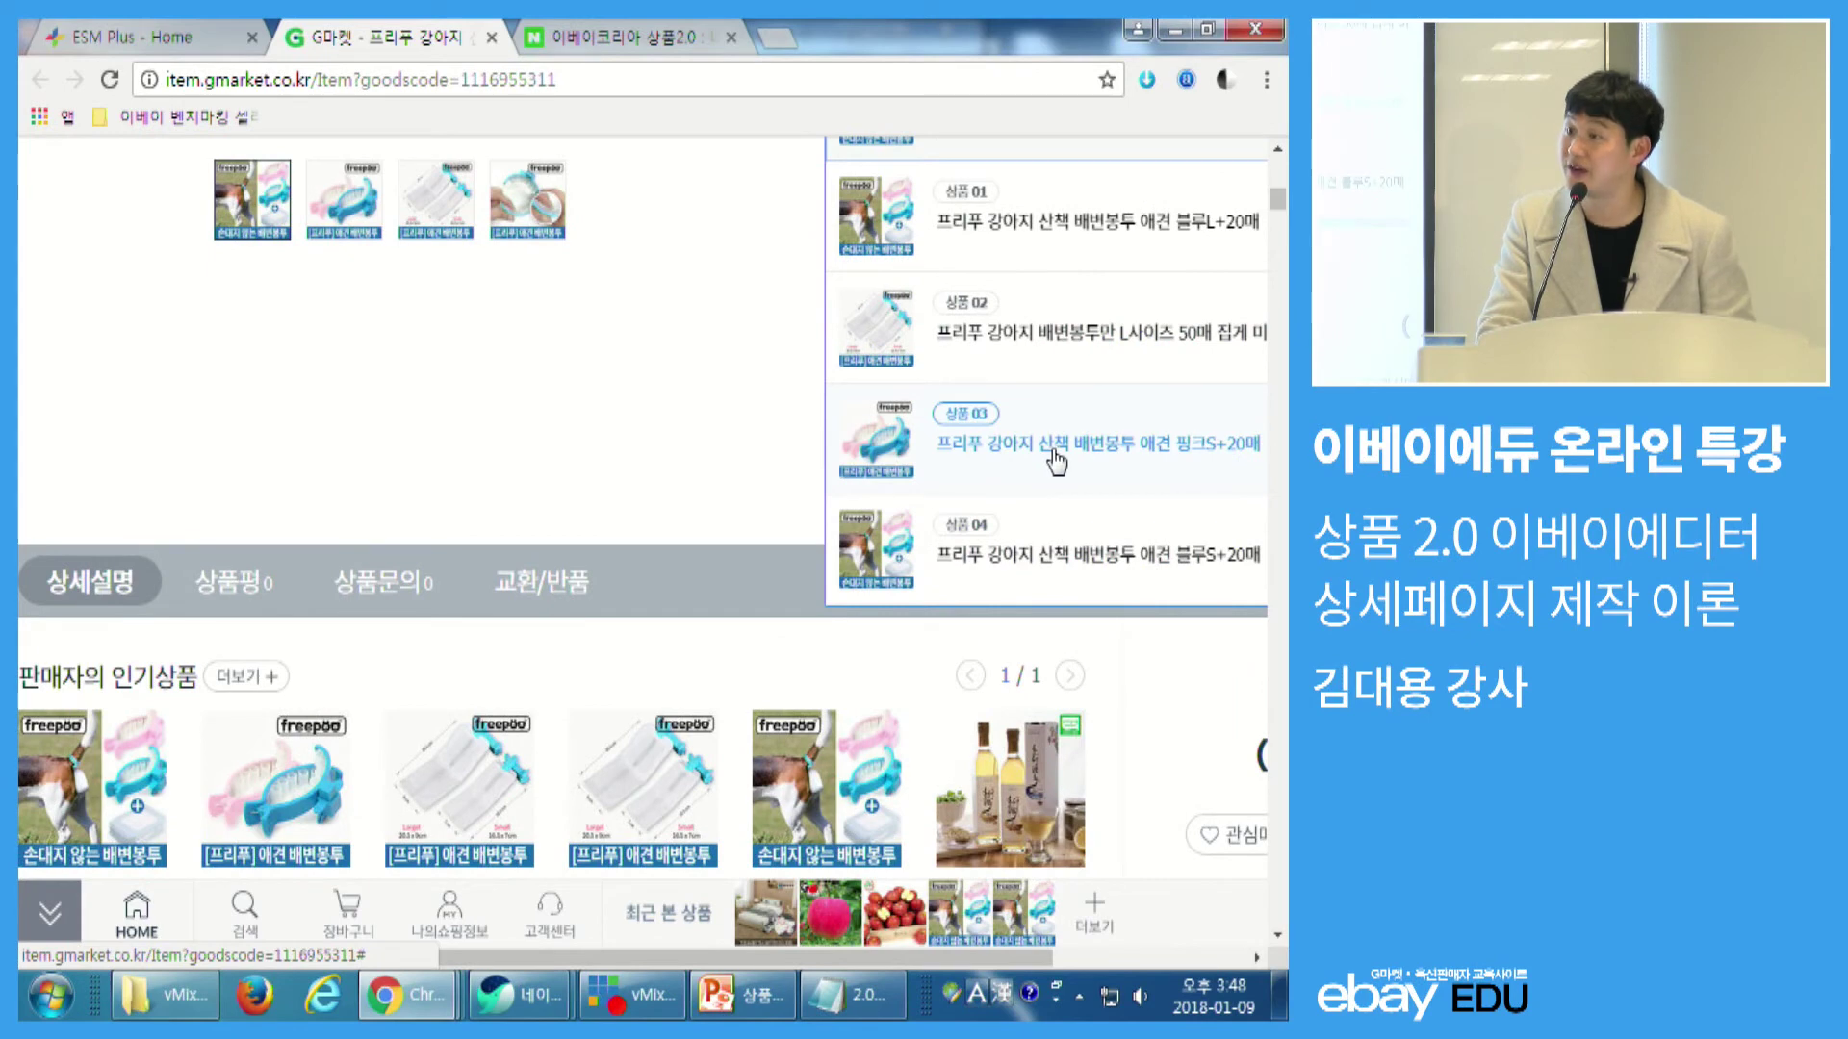
pyautogui.scroll(1, 1150, 417)
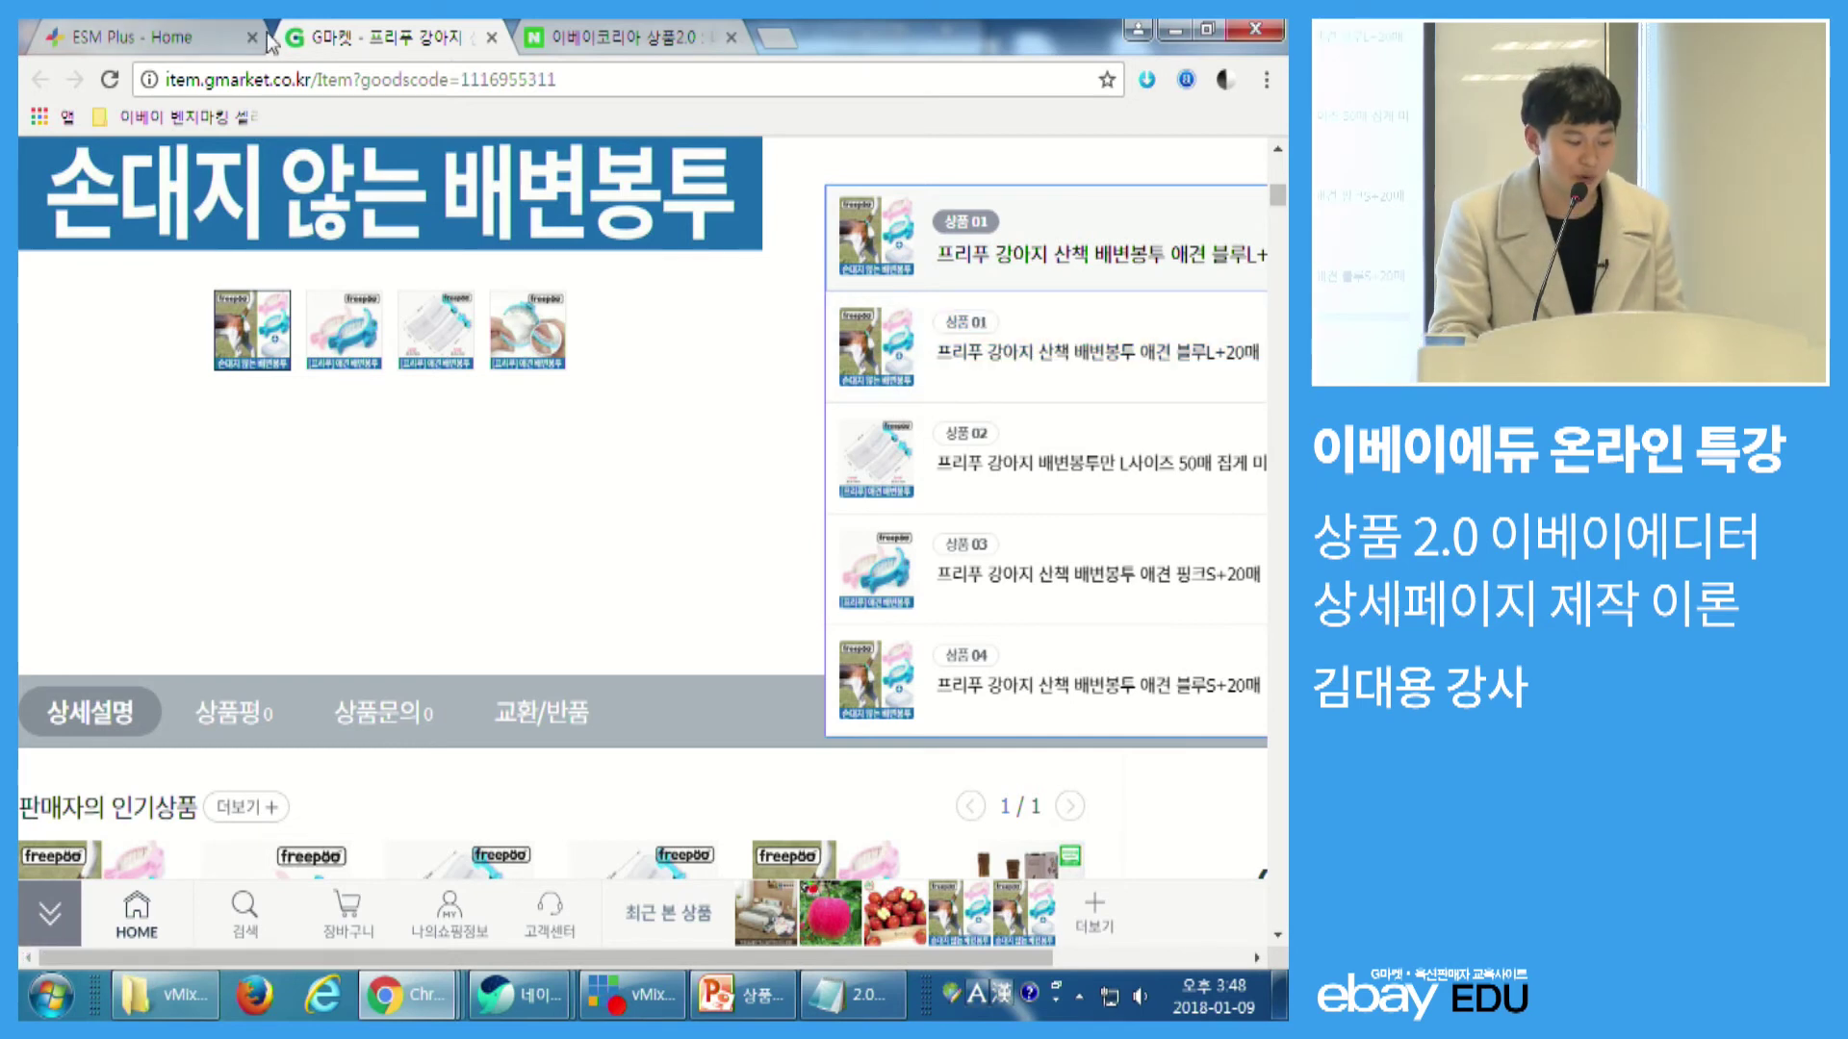
# - Return to the ESM Plus product management page and search for the existing groups under 그룹관리
pyautogui.click(103, 33)
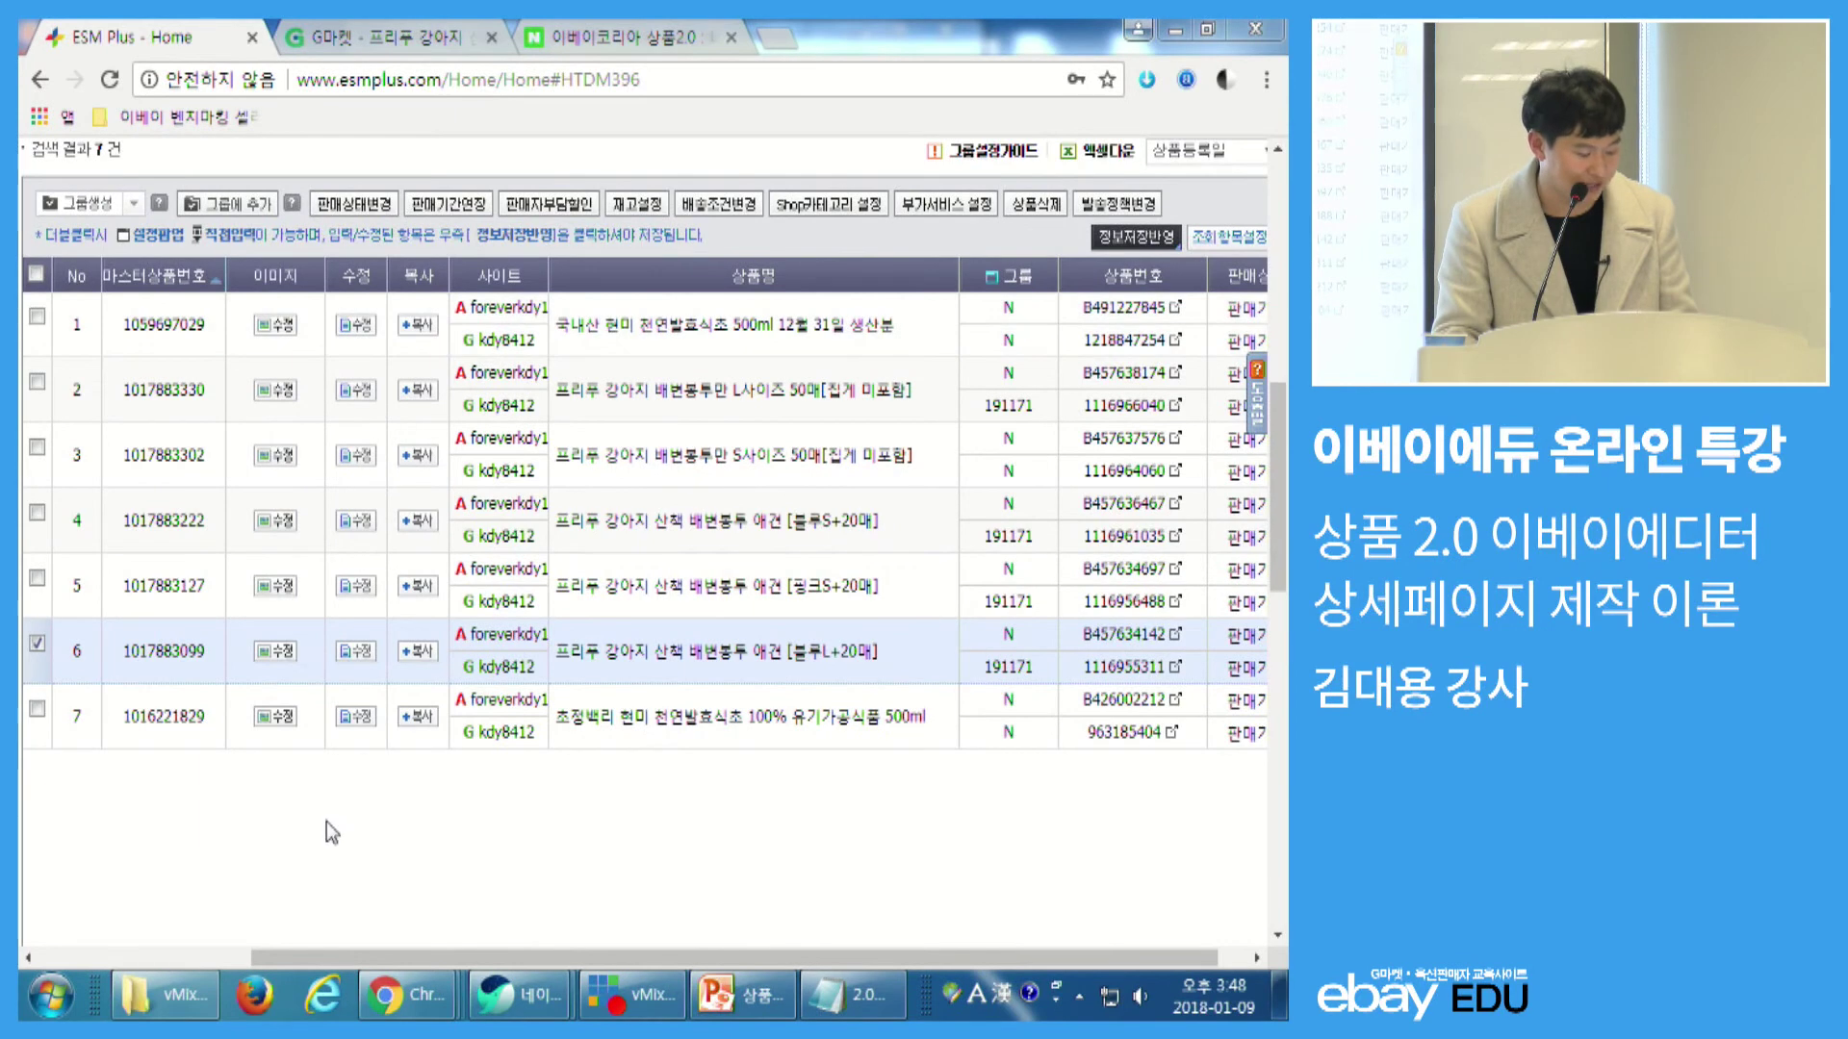
pyautogui.moveTo(478, 961); pyautogui.dragTo(308, 959)
pyautogui.scroll(3, 322, 749)
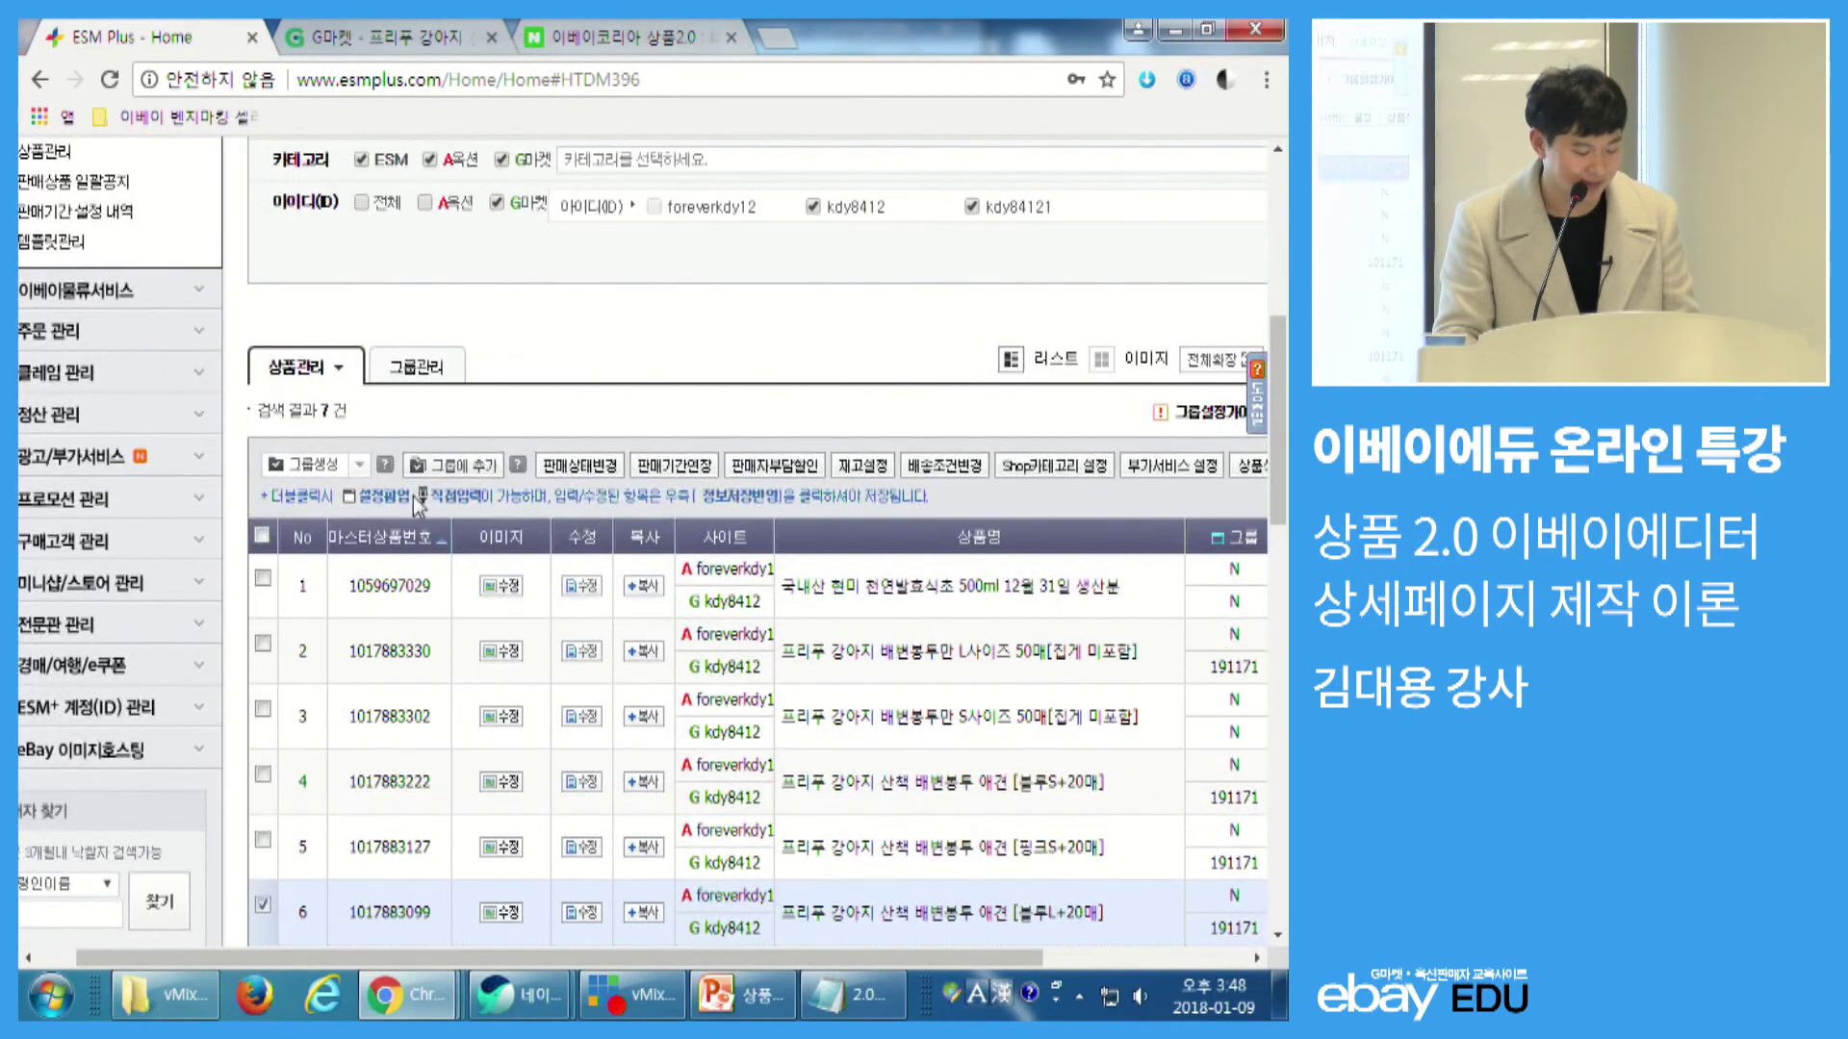
pyautogui.click(427, 371)
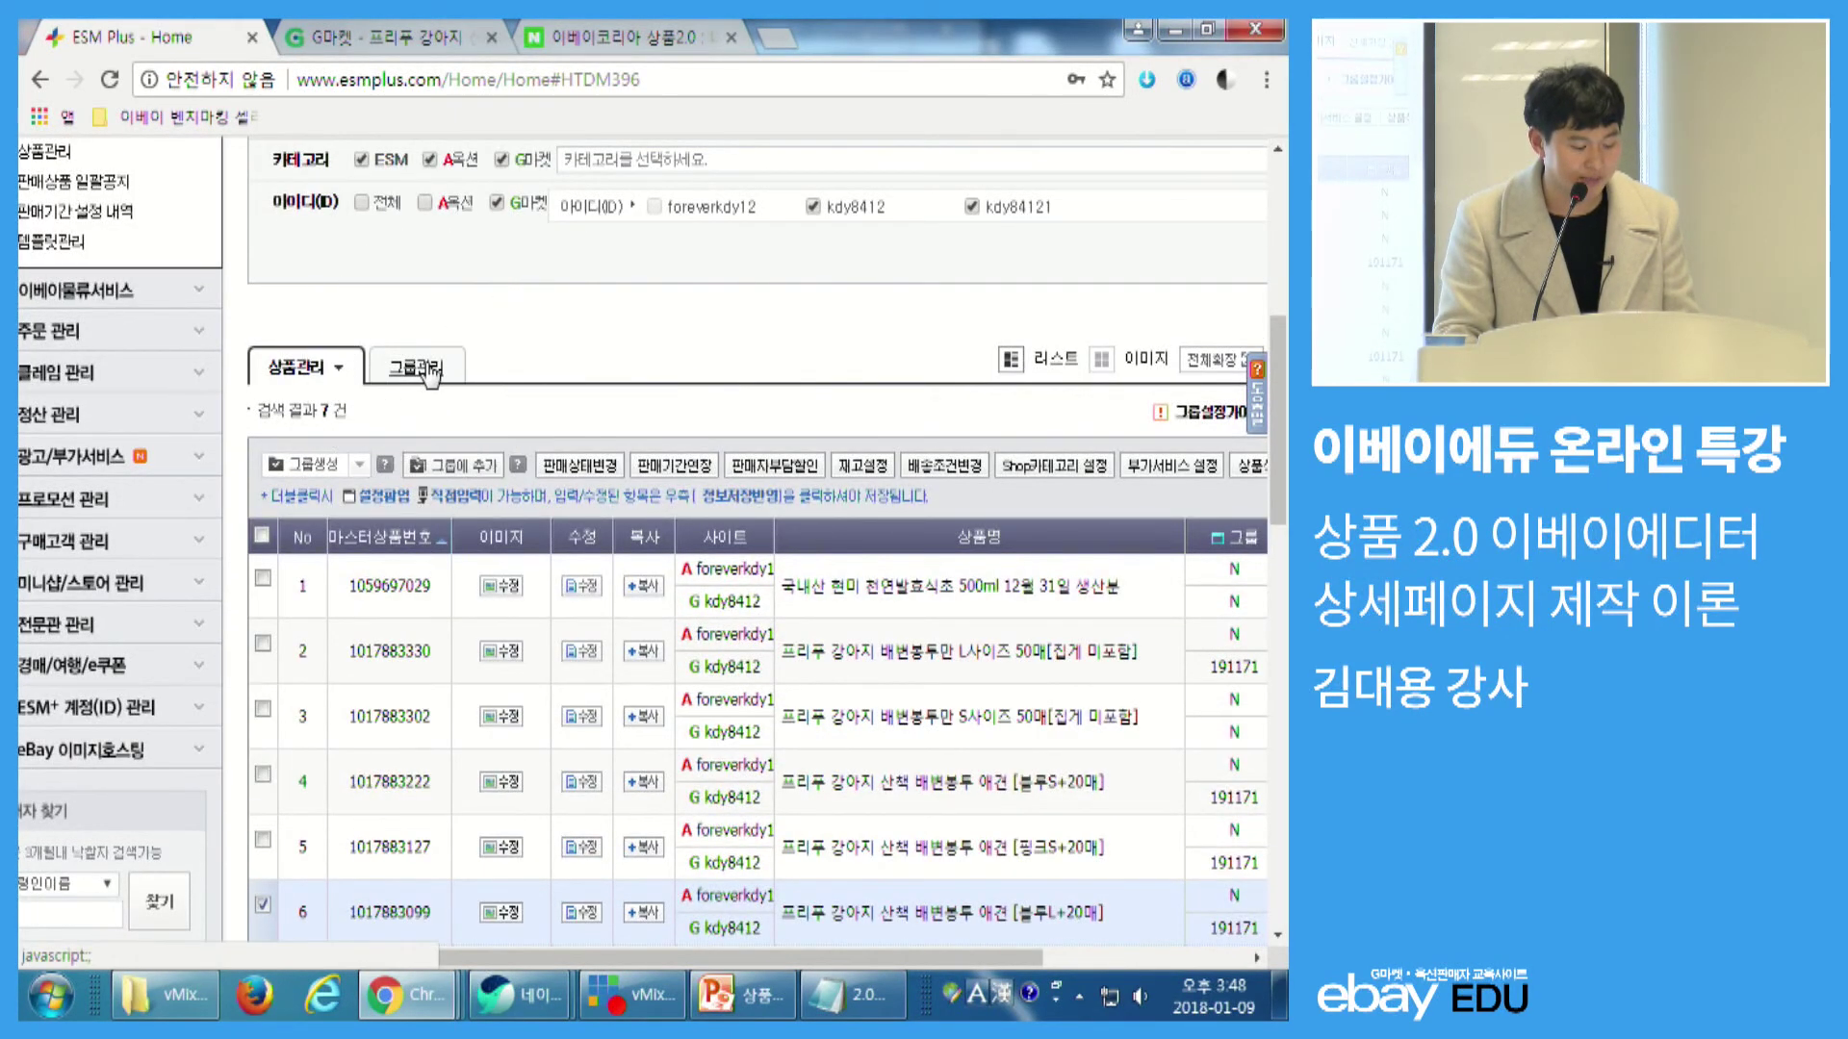
pyautogui.scroll(4, 814, 370)
pyautogui.moveTo(674, 958); pyautogui.dragTo(847, 958)
pyautogui.click(1148, 616)
pyautogui.scroll(-4, 640, 599)
pyautogui.click(696, 569)
pyautogui.moveTo(827, 958); pyautogui.dragTo(675, 958)
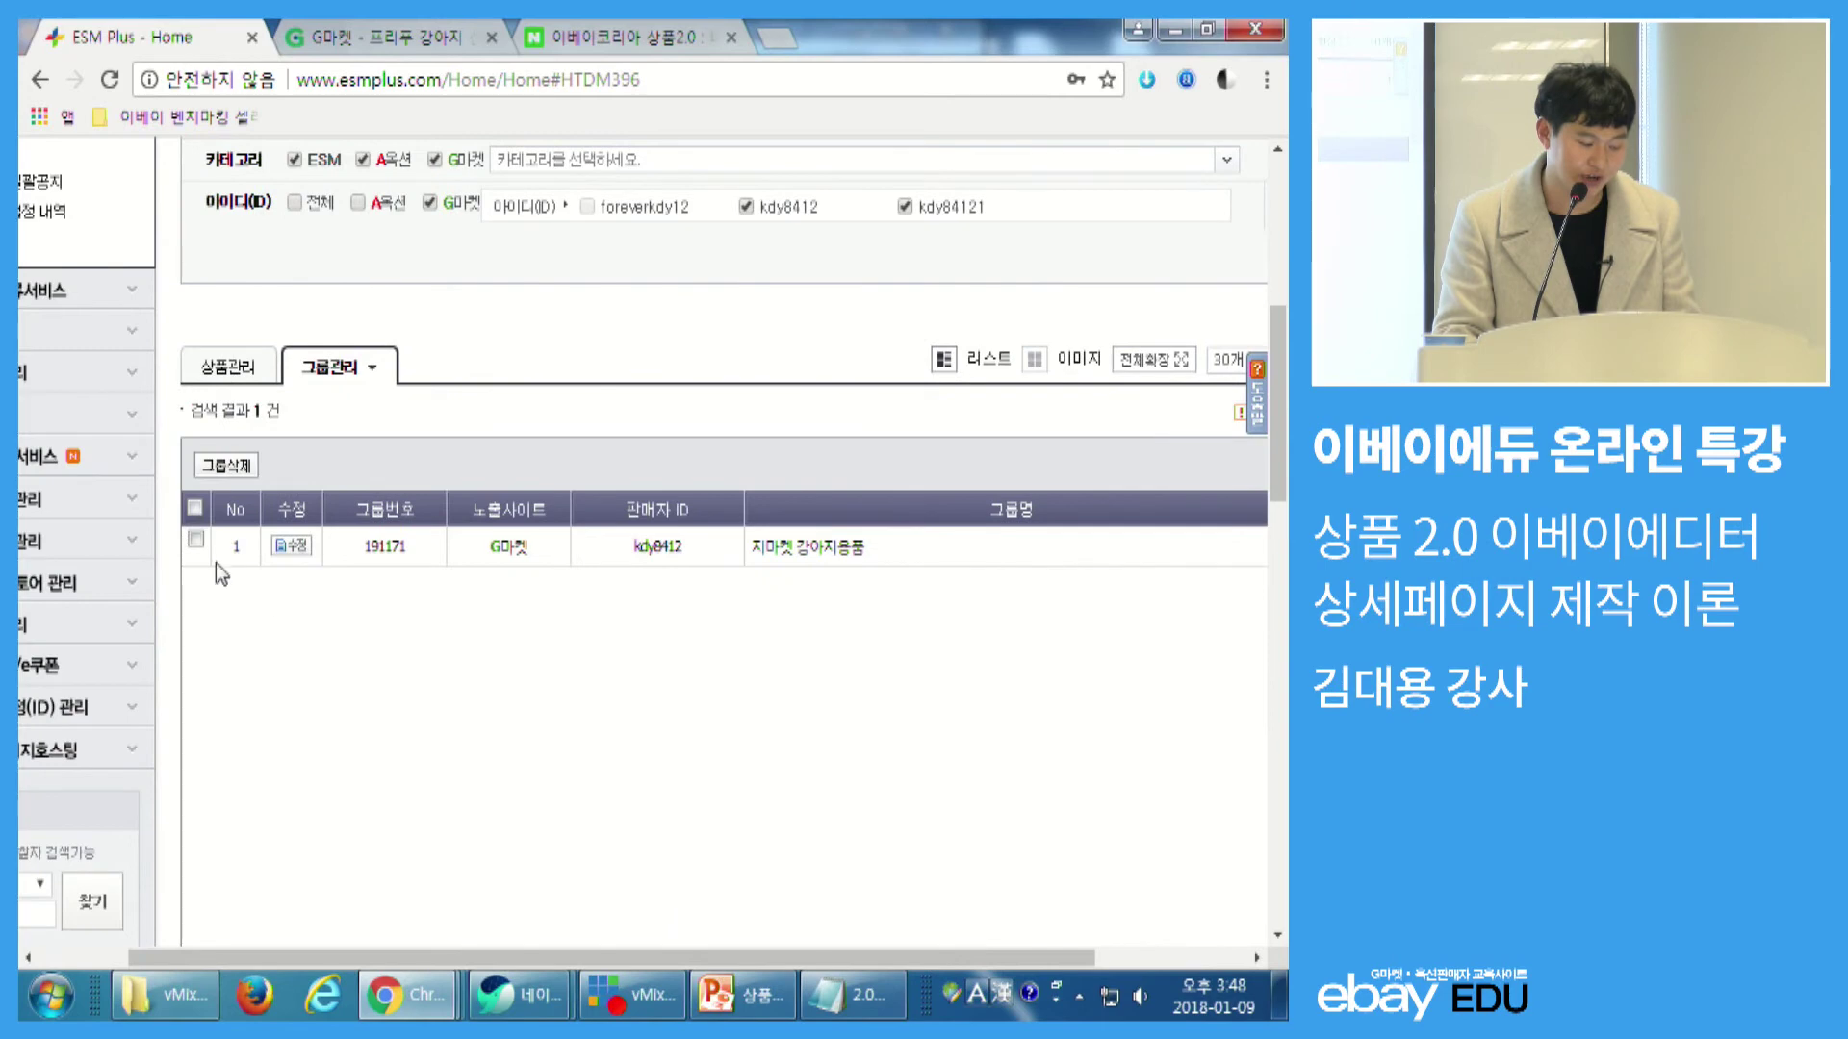
# - Select the 지마켓 강아지용품 group, delete it and confirm the removal of its products from the group
pyautogui.click(225, 467)
pyautogui.click(225, 469)
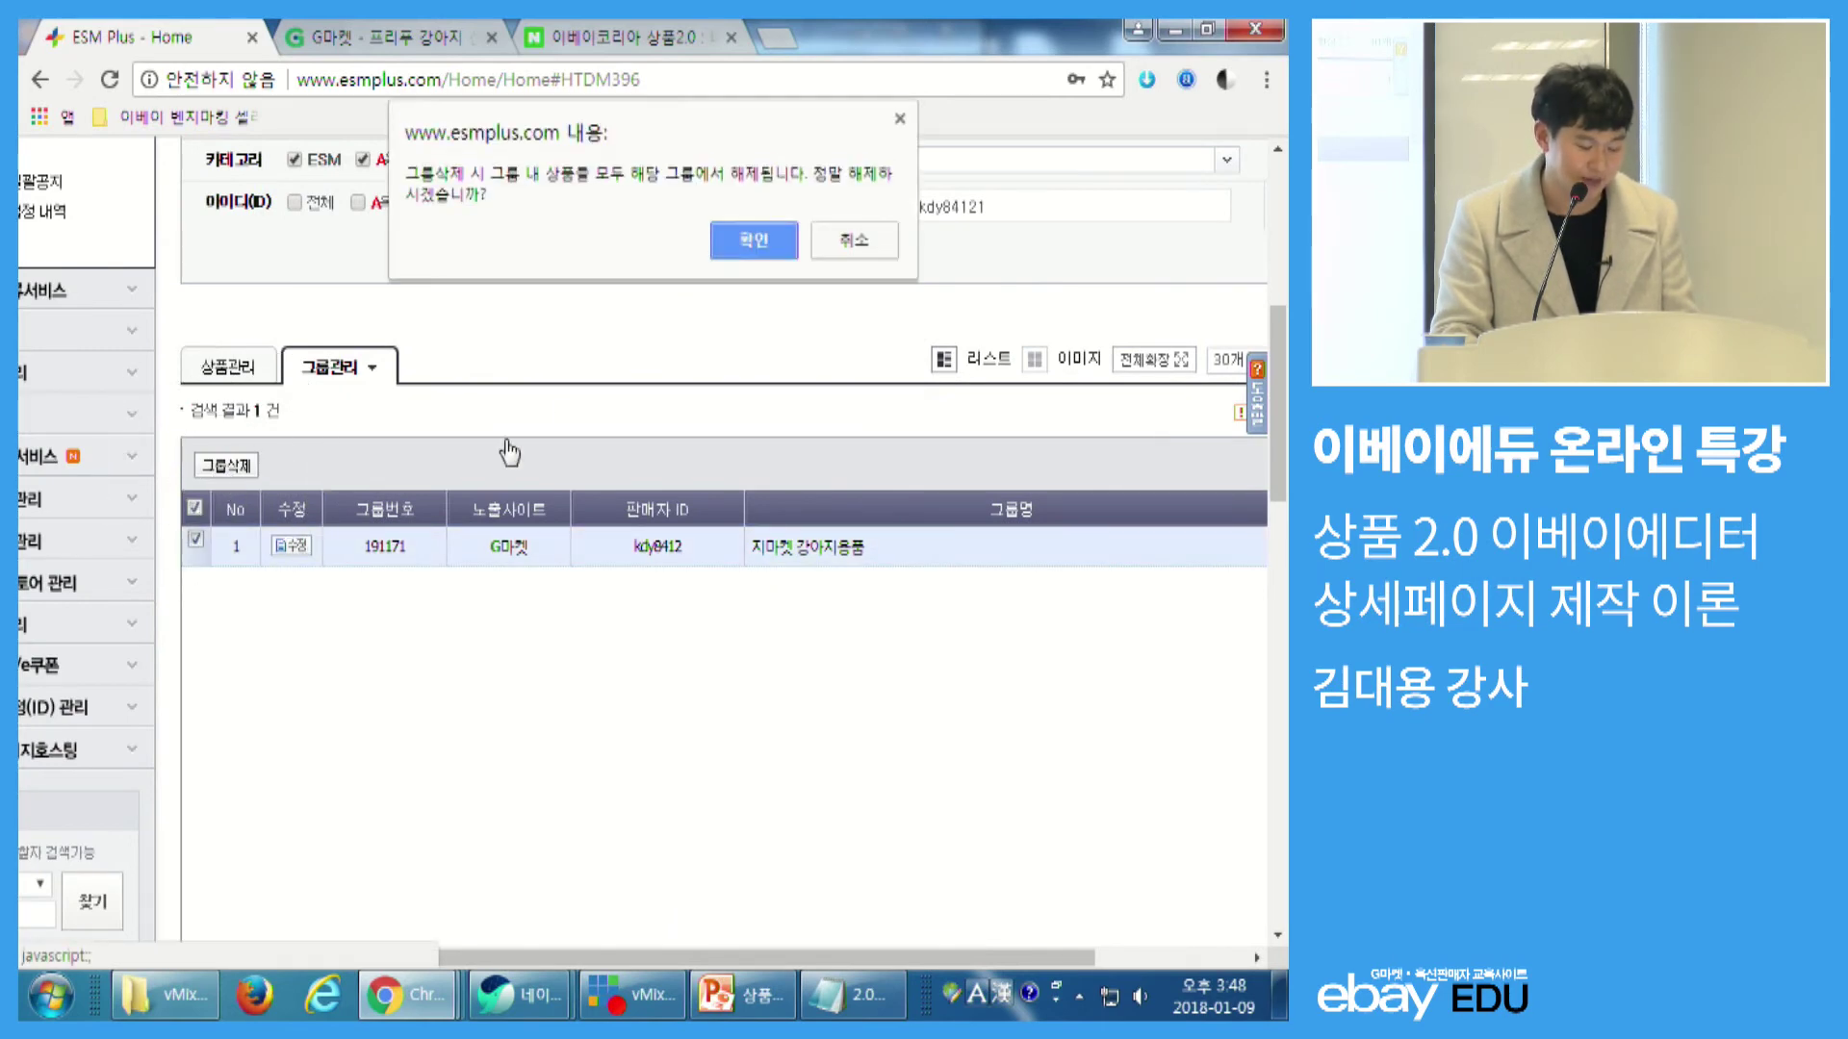
pyautogui.click(710, 245)
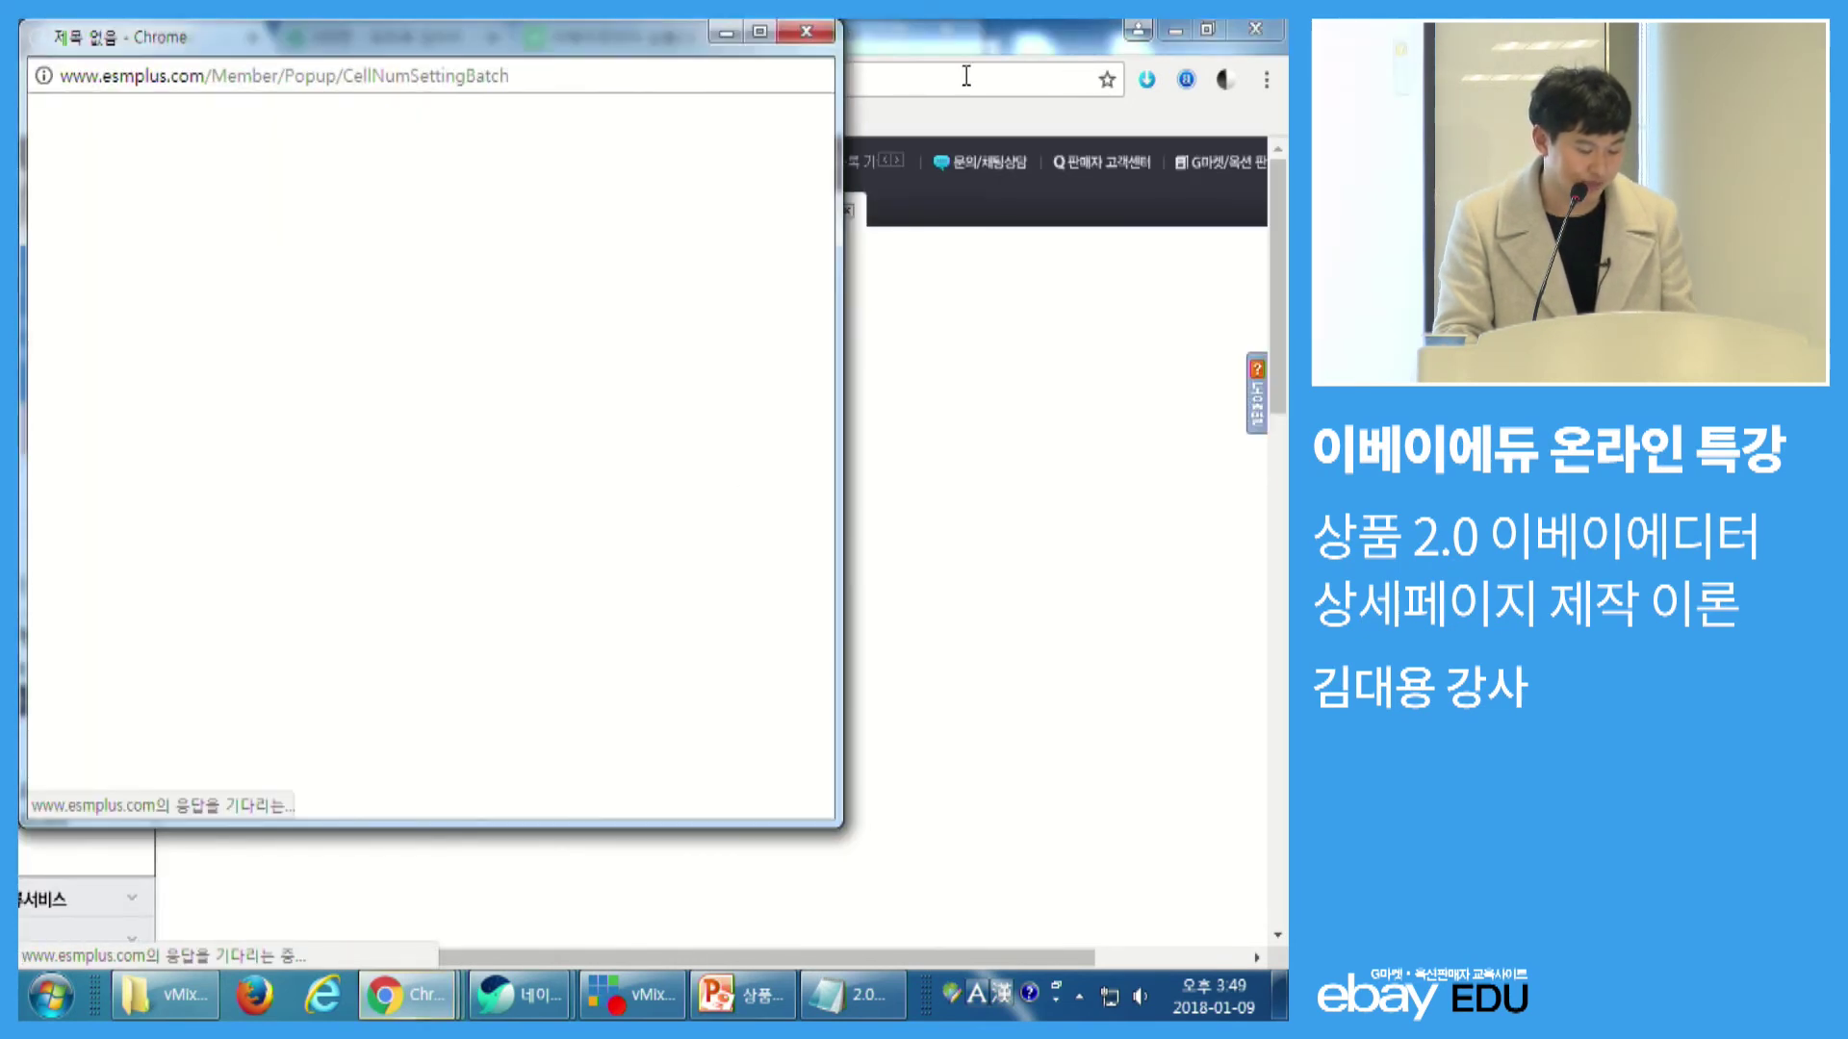
# - Dismiss the popup window and list the G마켓 products with the status 판매가능 again
pyautogui.click(806, 33)
pyautogui.scroll(-3, 485, 258)
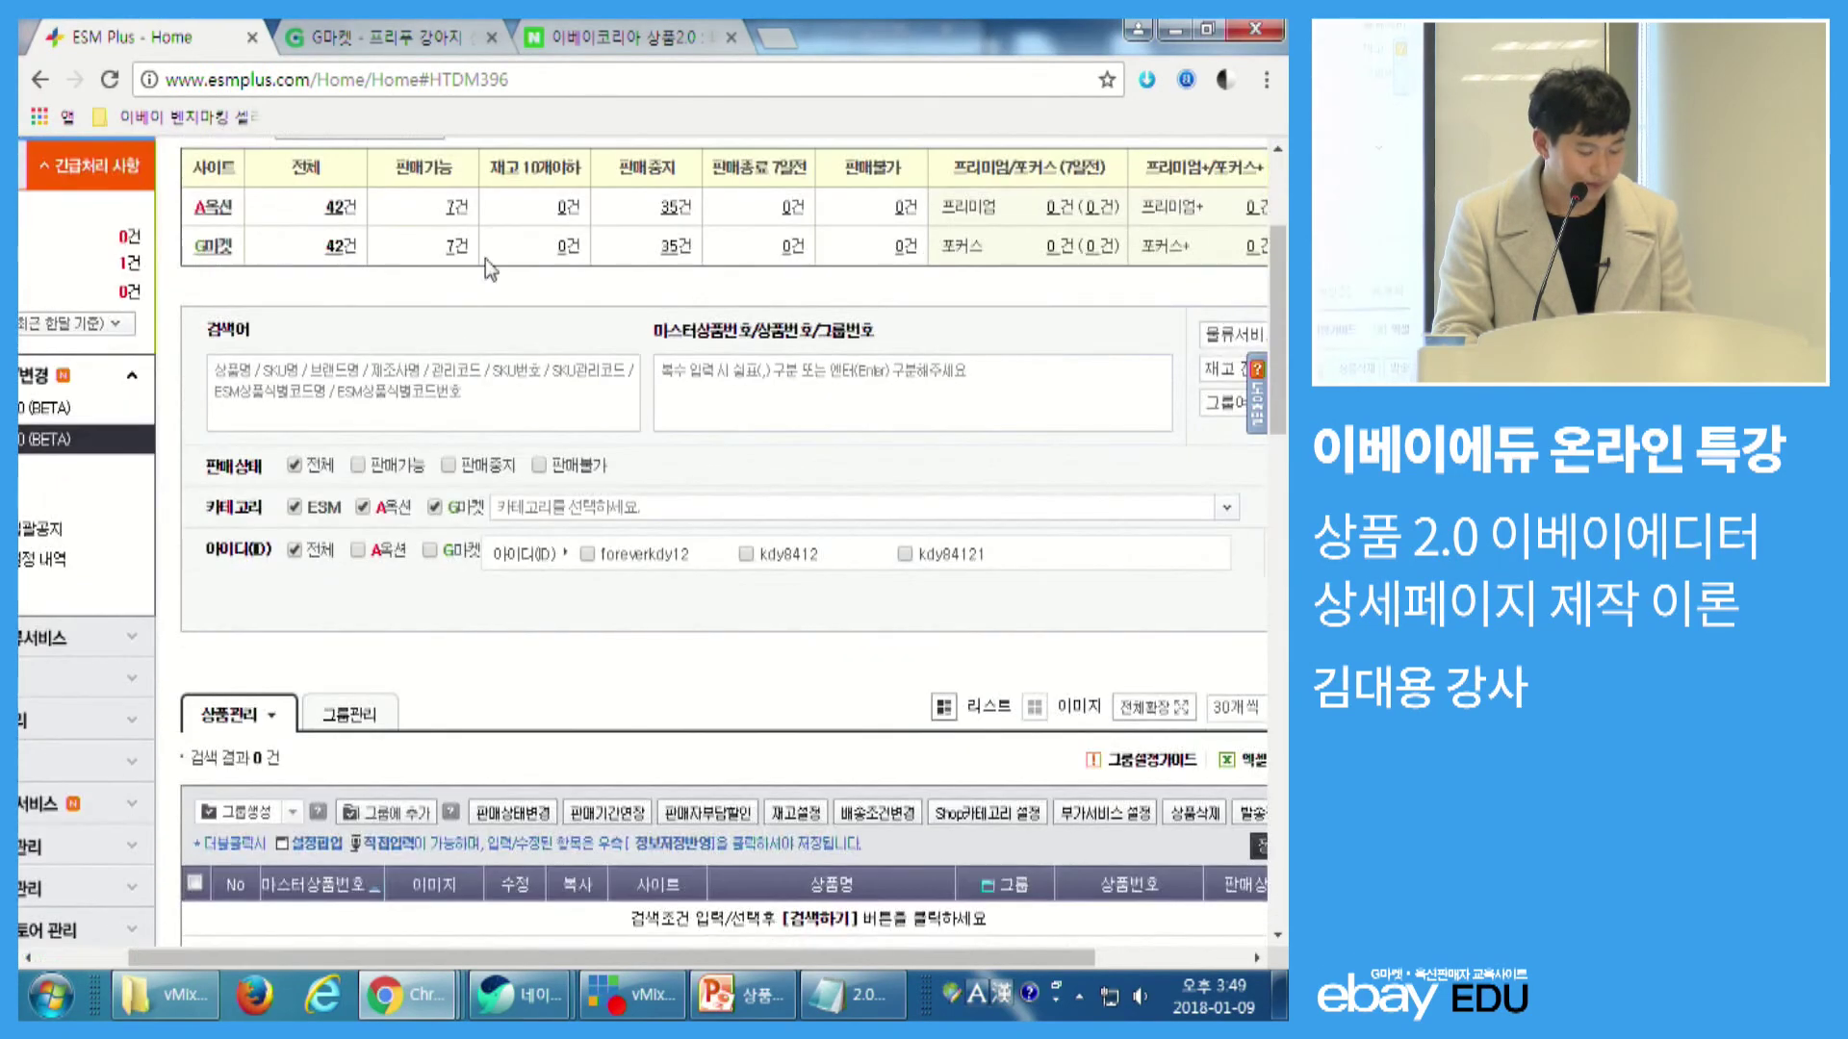
pyautogui.click(451, 250)
pyautogui.scroll(-4, 853, 487)
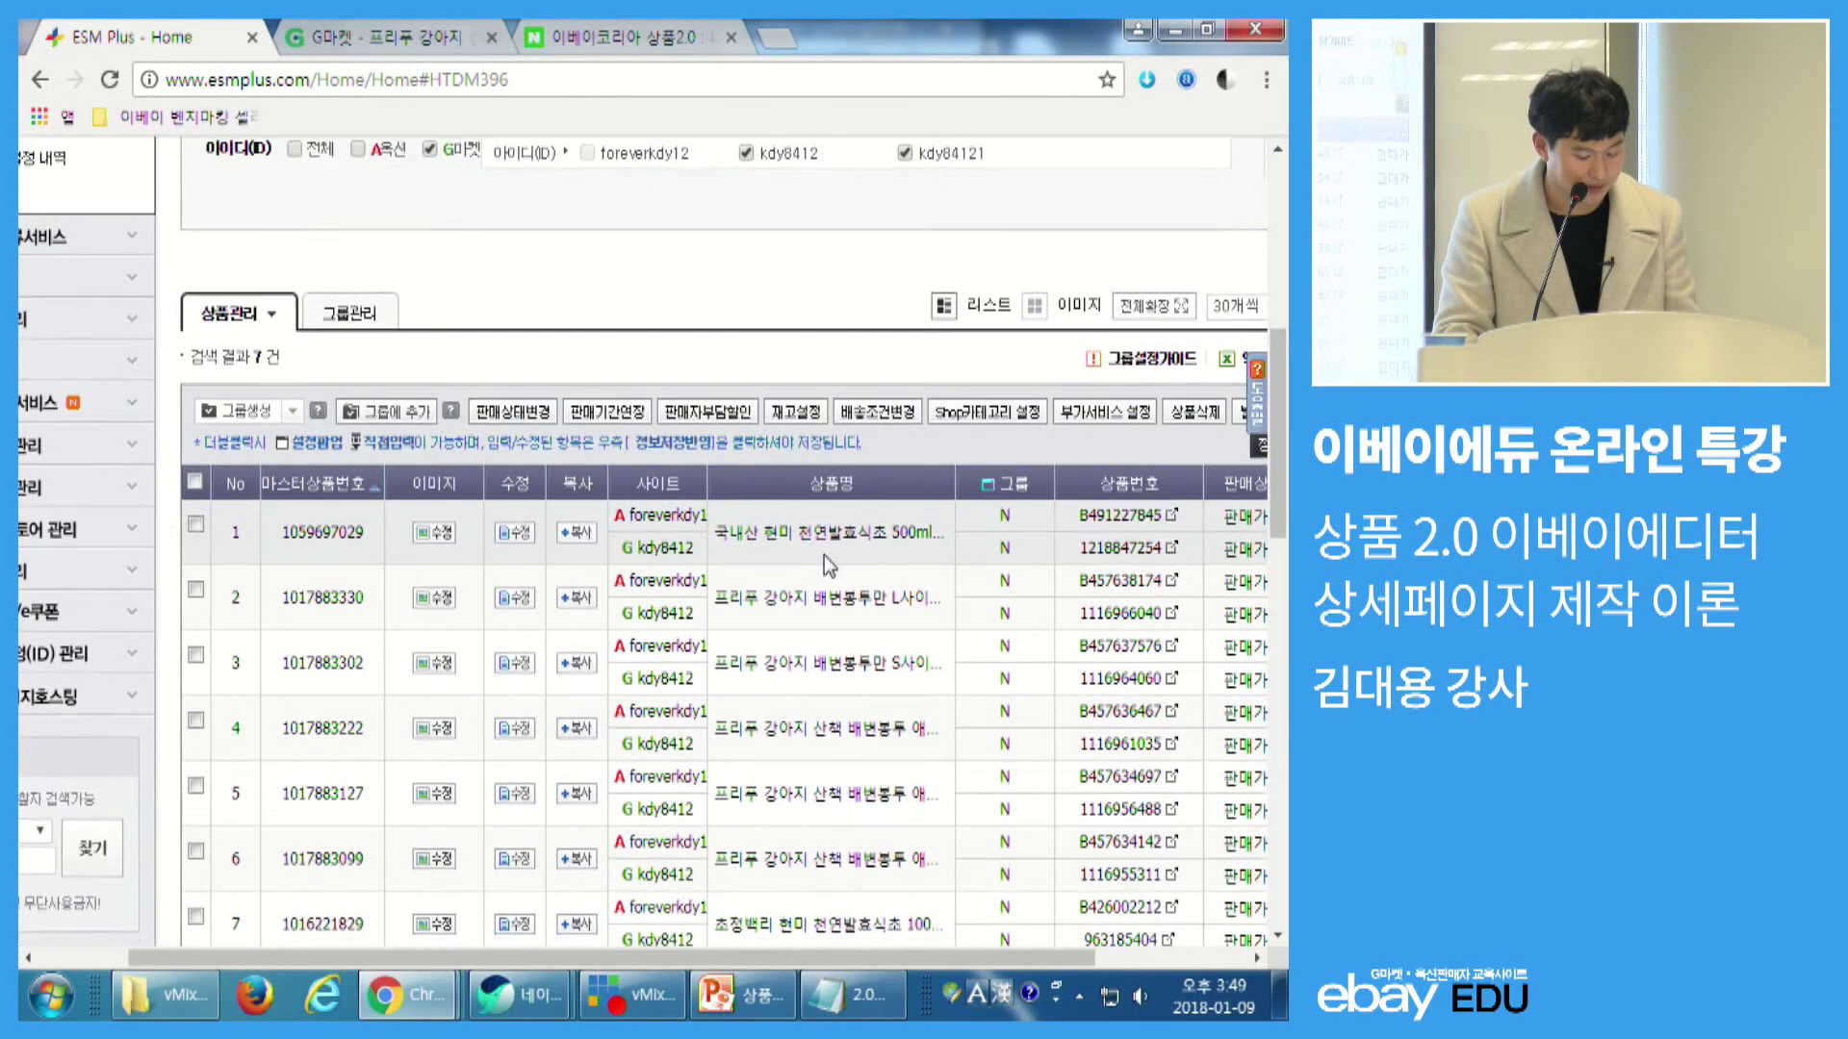
# - Select the 프리푸 강아지 배변봉투만 L사이즈 product and start creating a G마켓 group from it
pyautogui.scroll(-2, 824, 556)
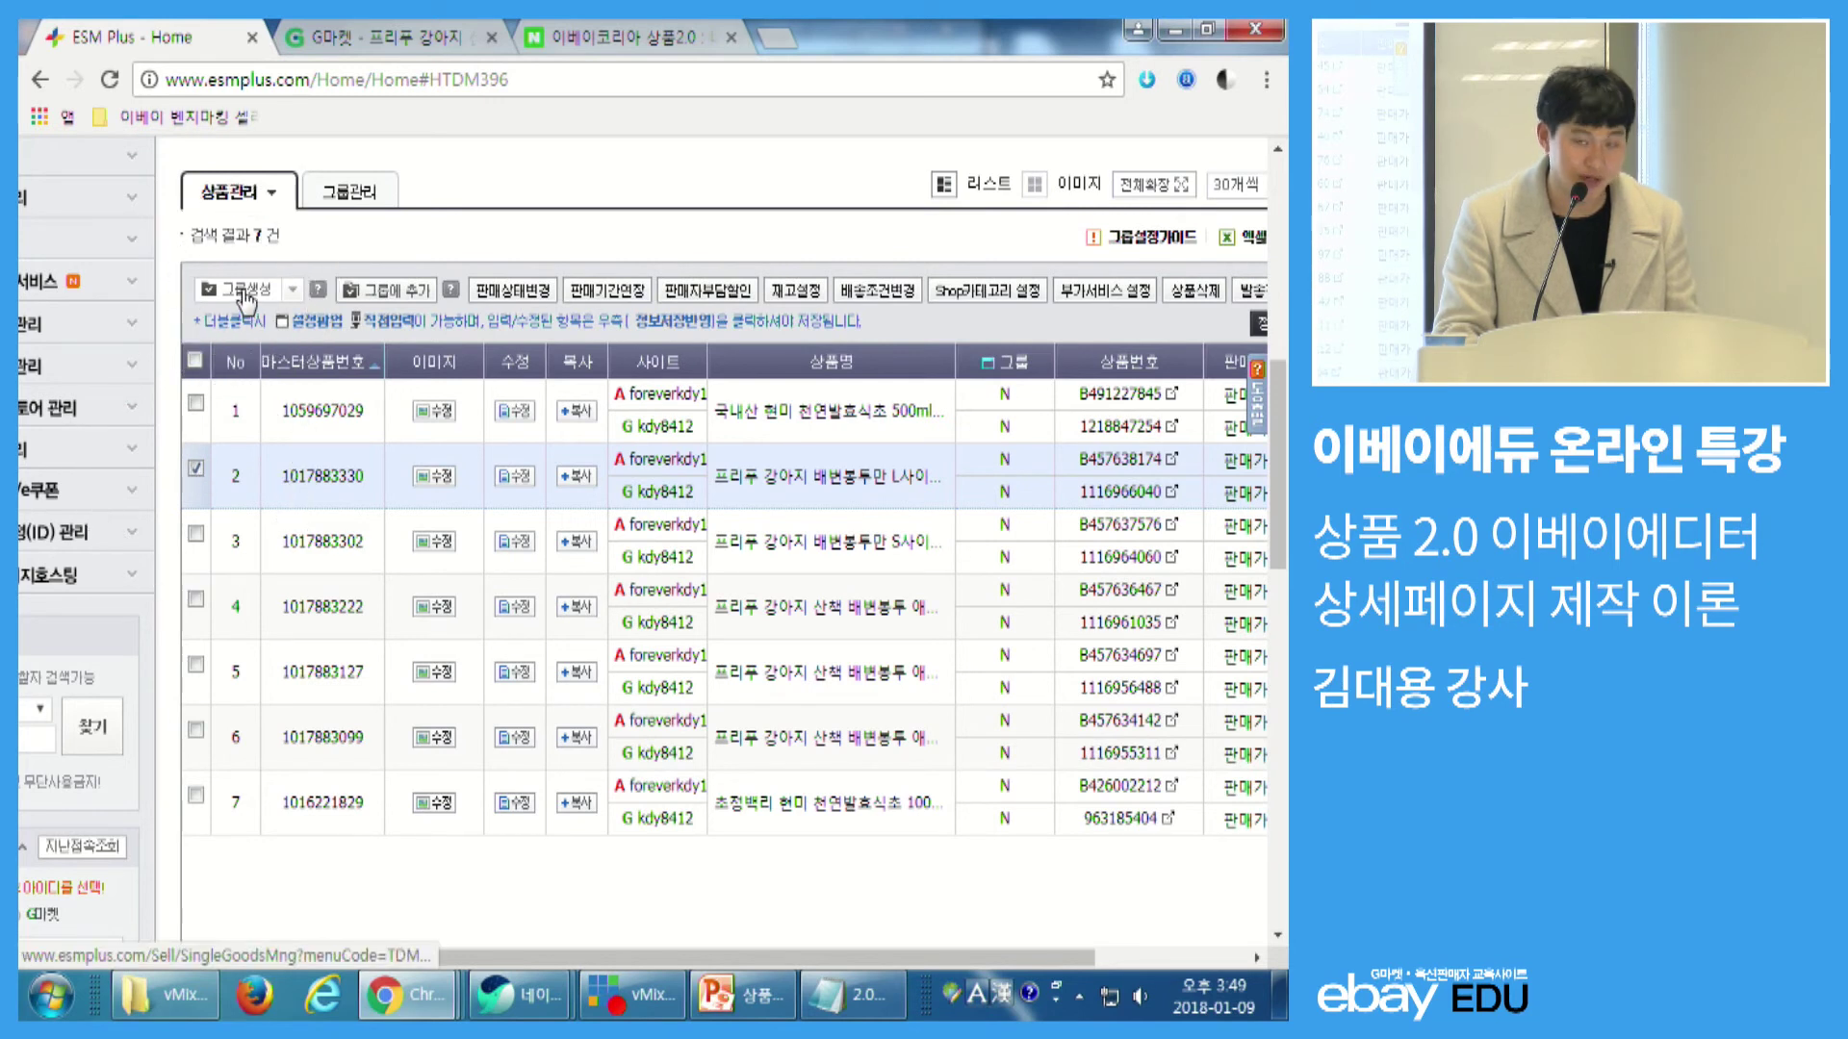
pyautogui.click(247, 298)
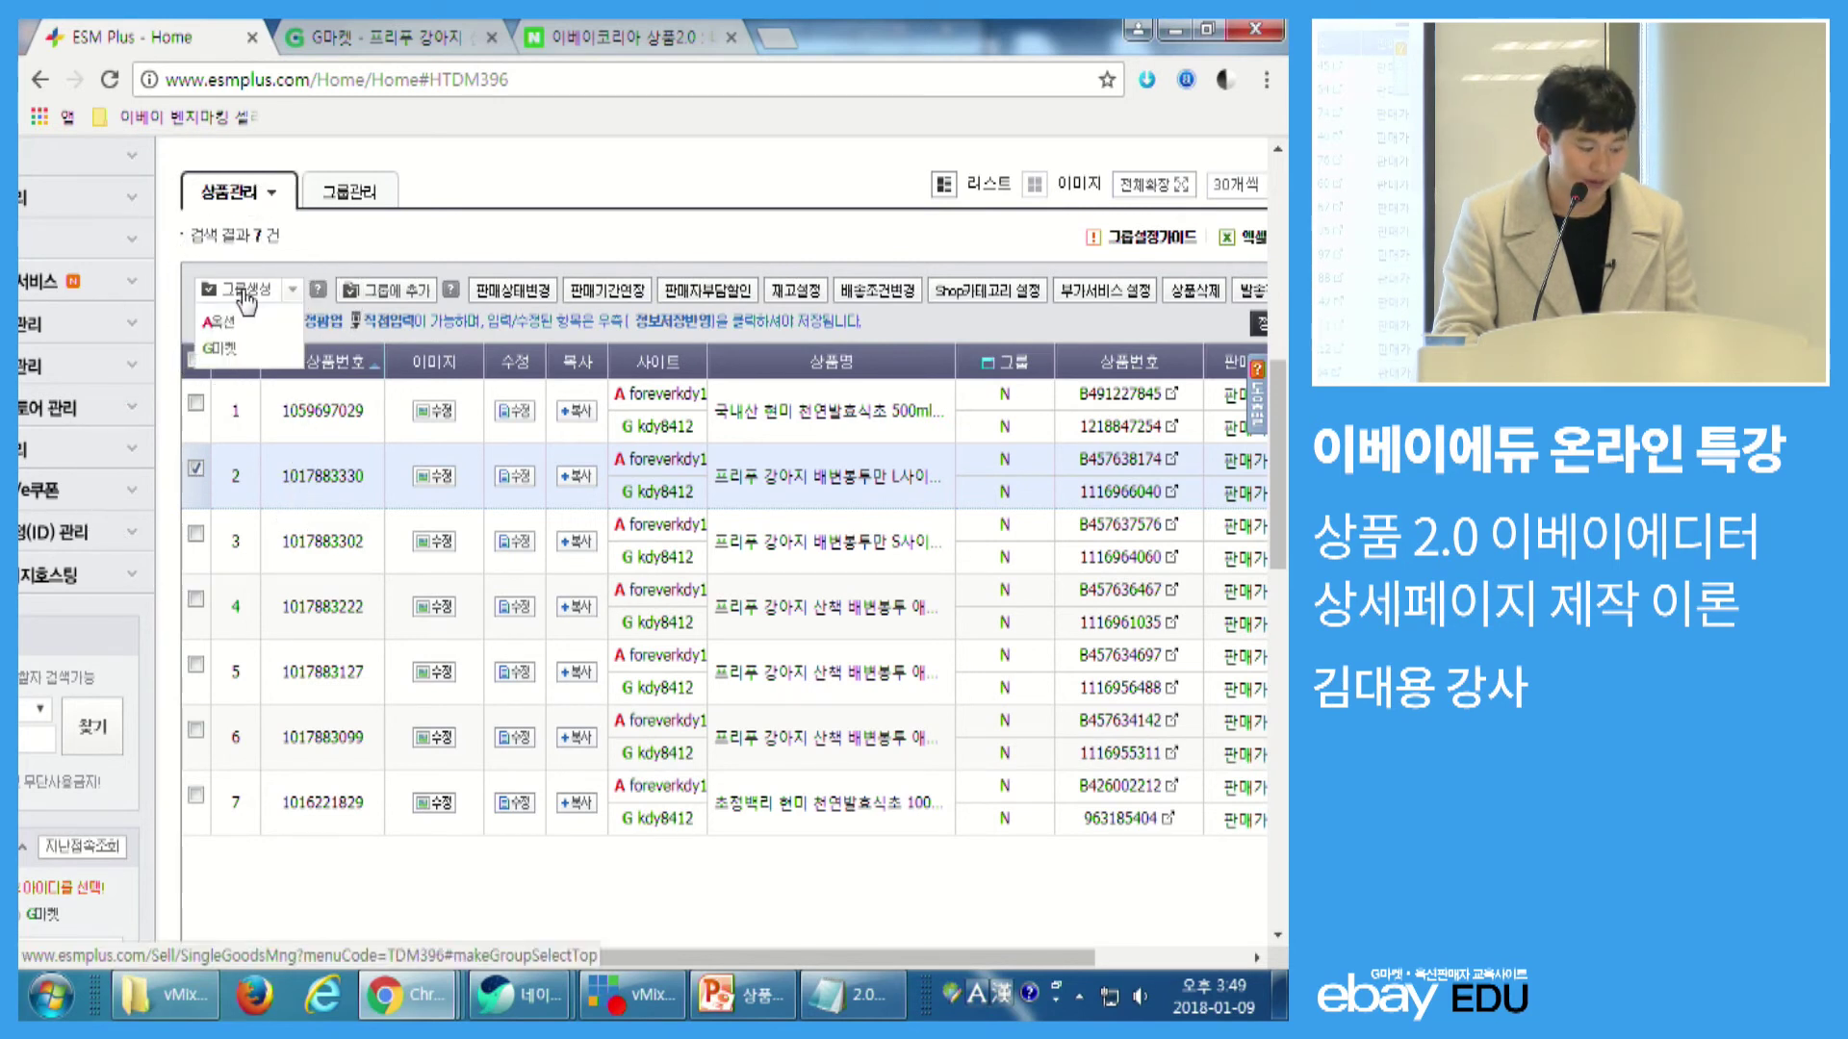
pyautogui.click(218, 348)
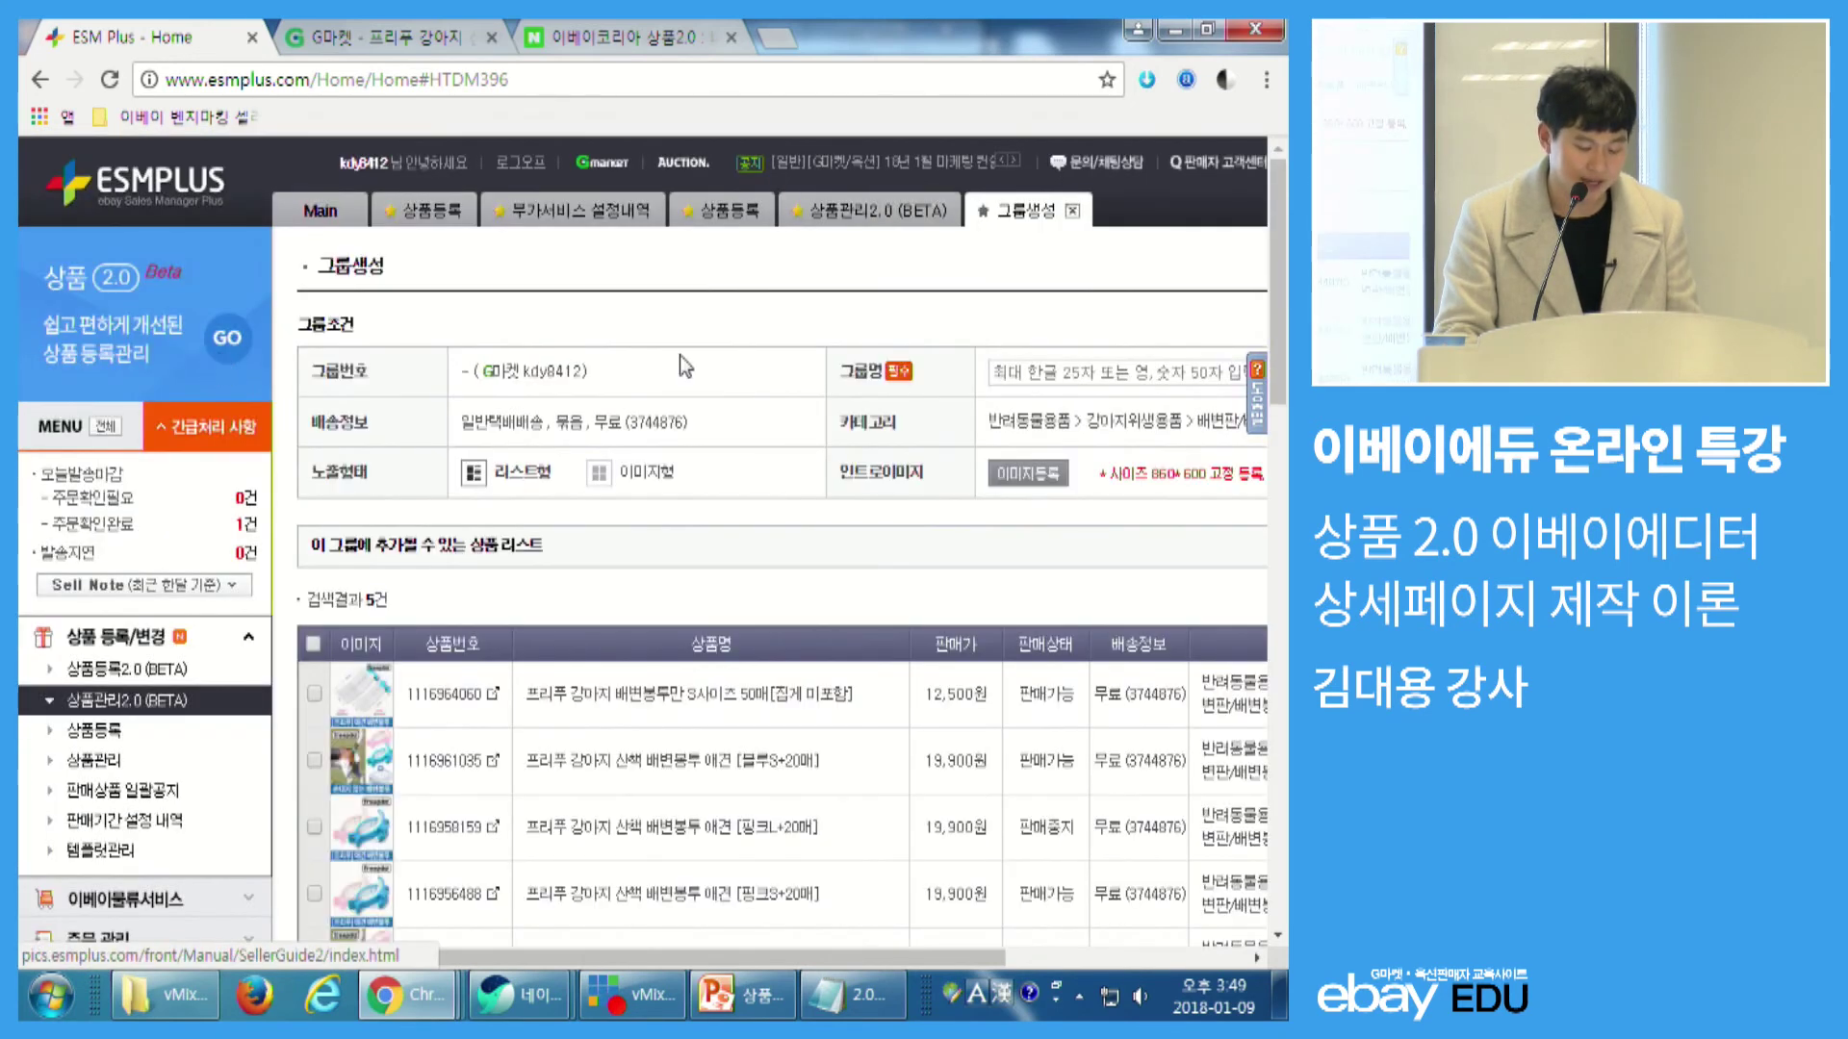
# - Name the new group 강아지용품 그룹
pyautogui.click(975, 378)
pyautogui.moveTo(902, 959); pyautogui.dragTo(1001, 959)
pyautogui.write('강아')
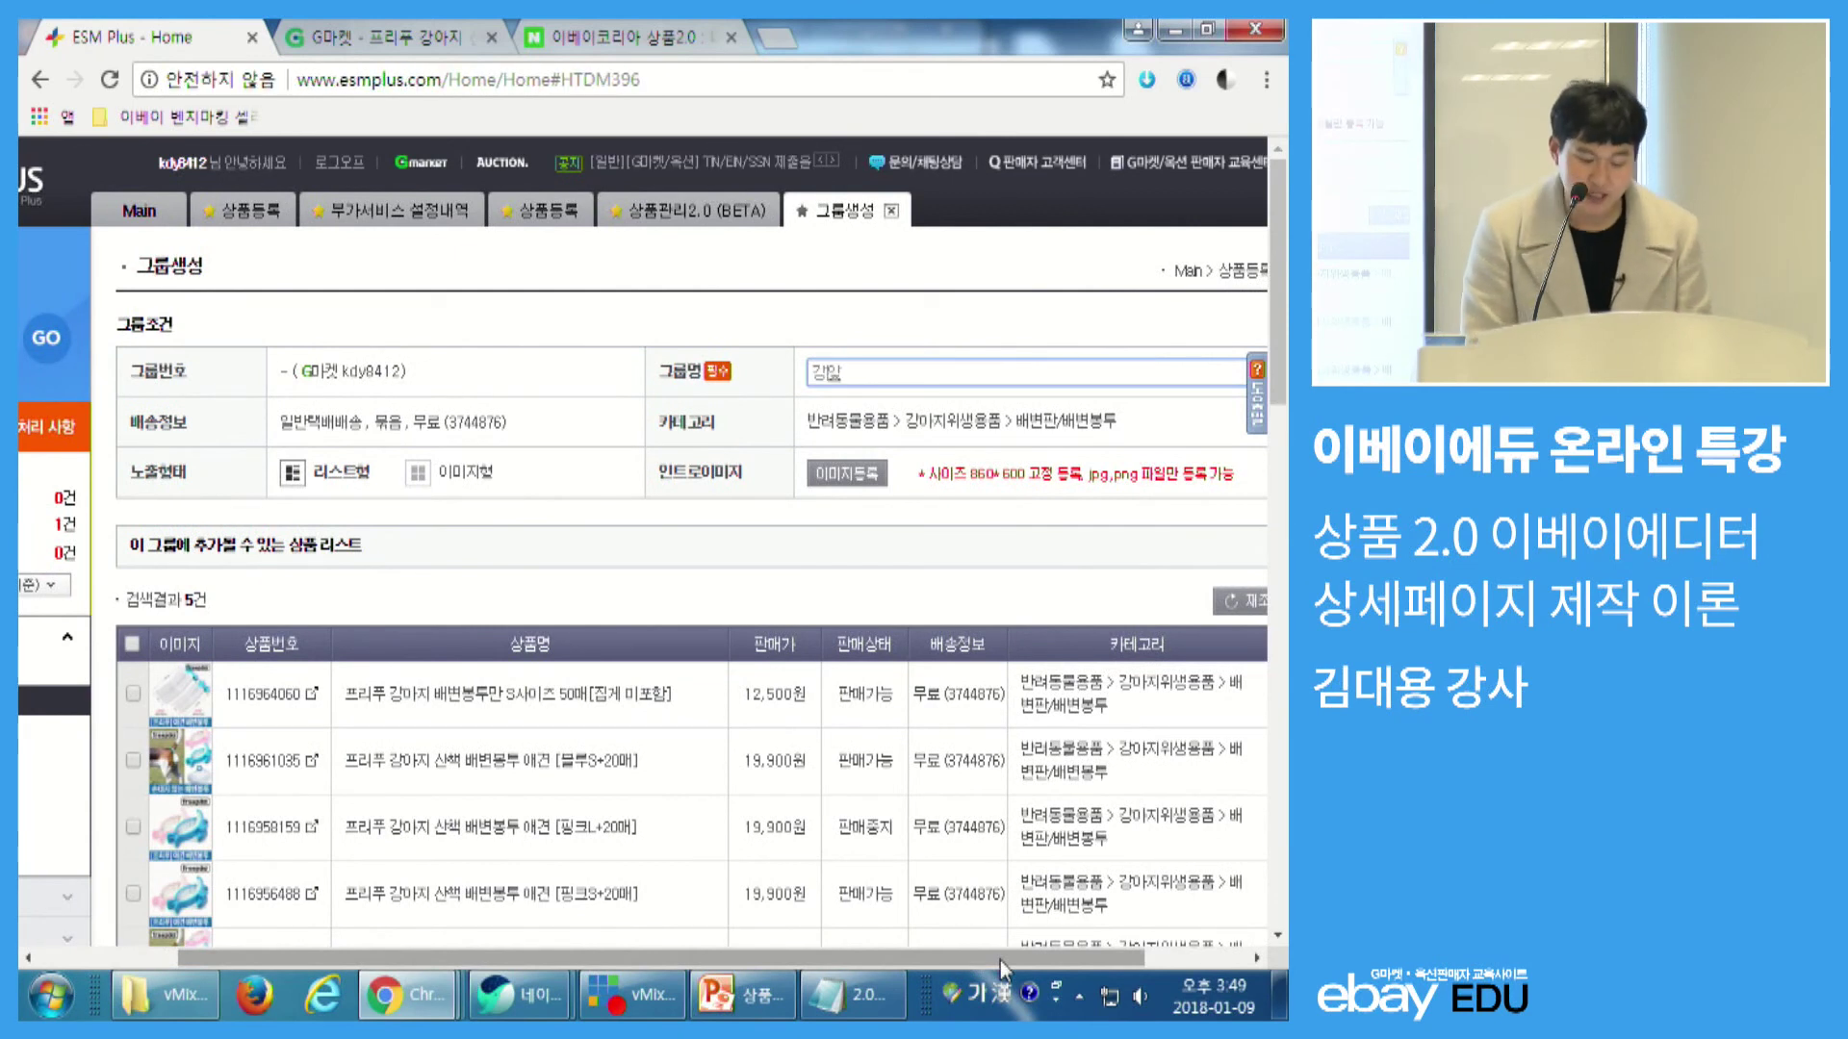
pyautogui.write('지용품 그룹')
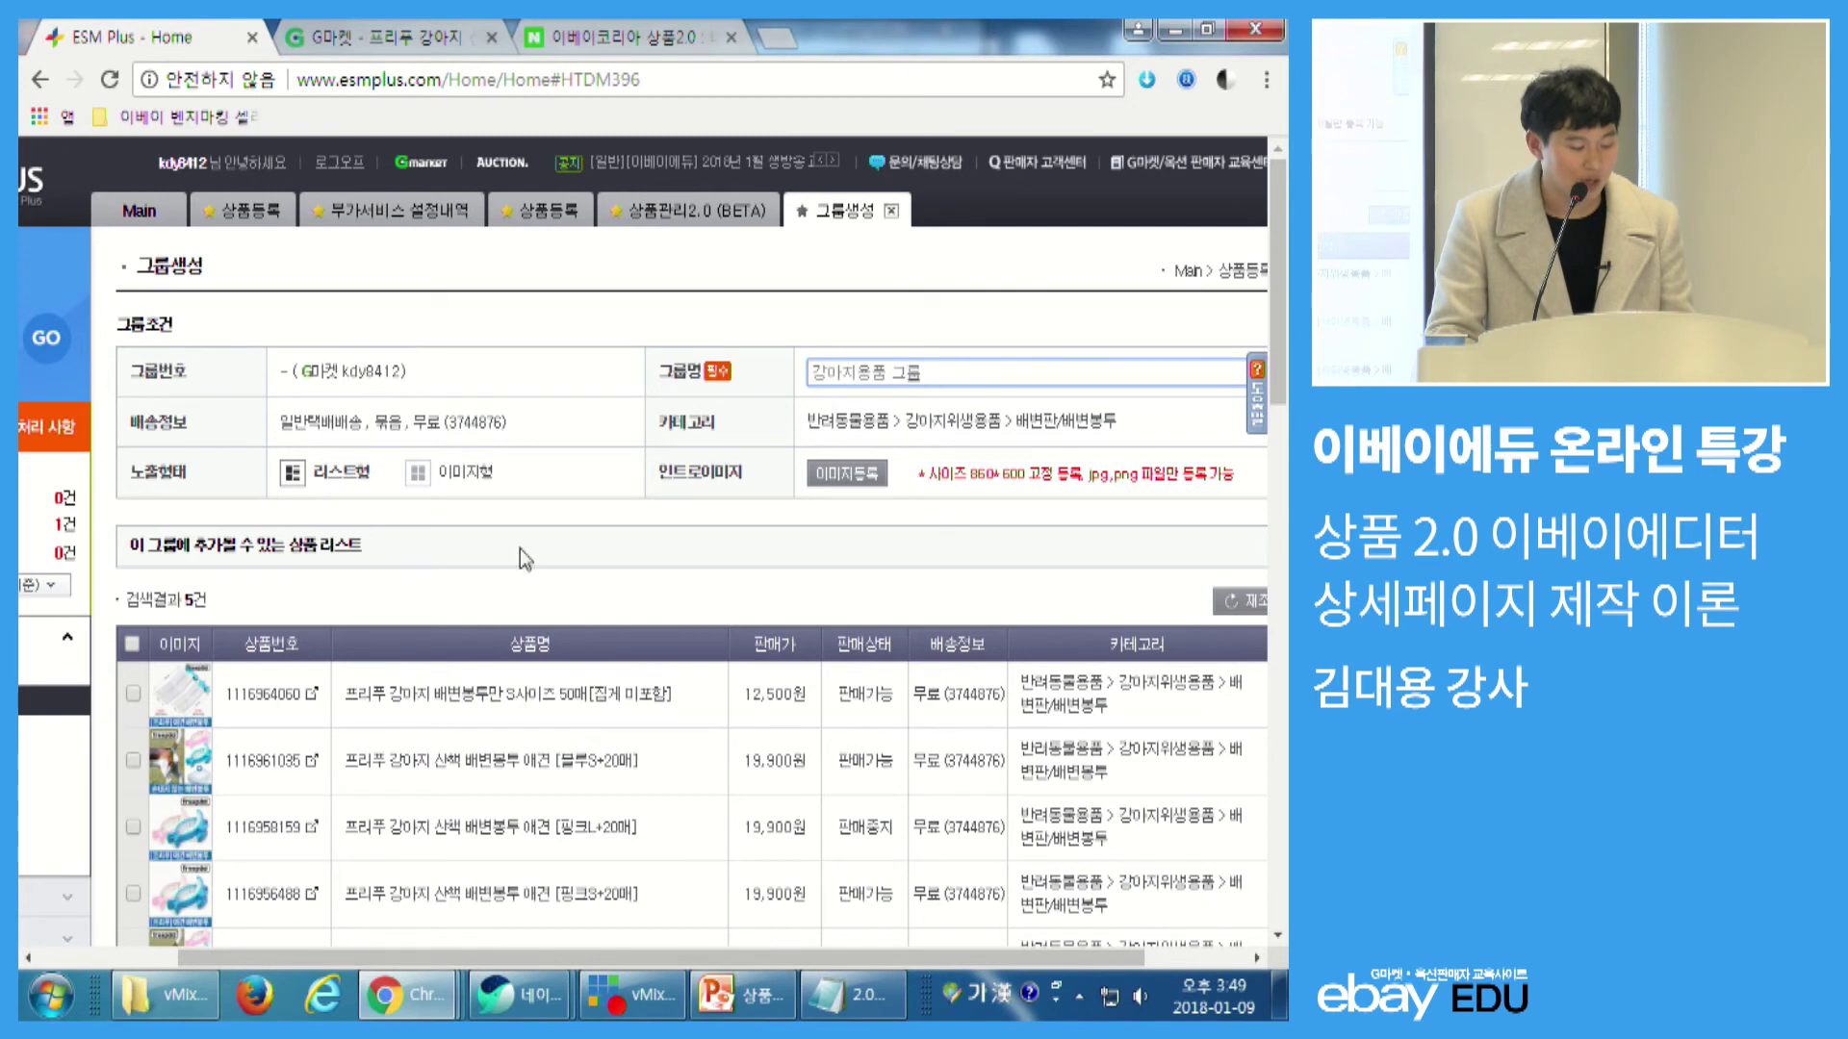
# - Examine the new group's 배송정보, 카테고리 and 노출형태 conditions
pyautogui.moveTo(137, 424); pyautogui.dragTo(188, 425)
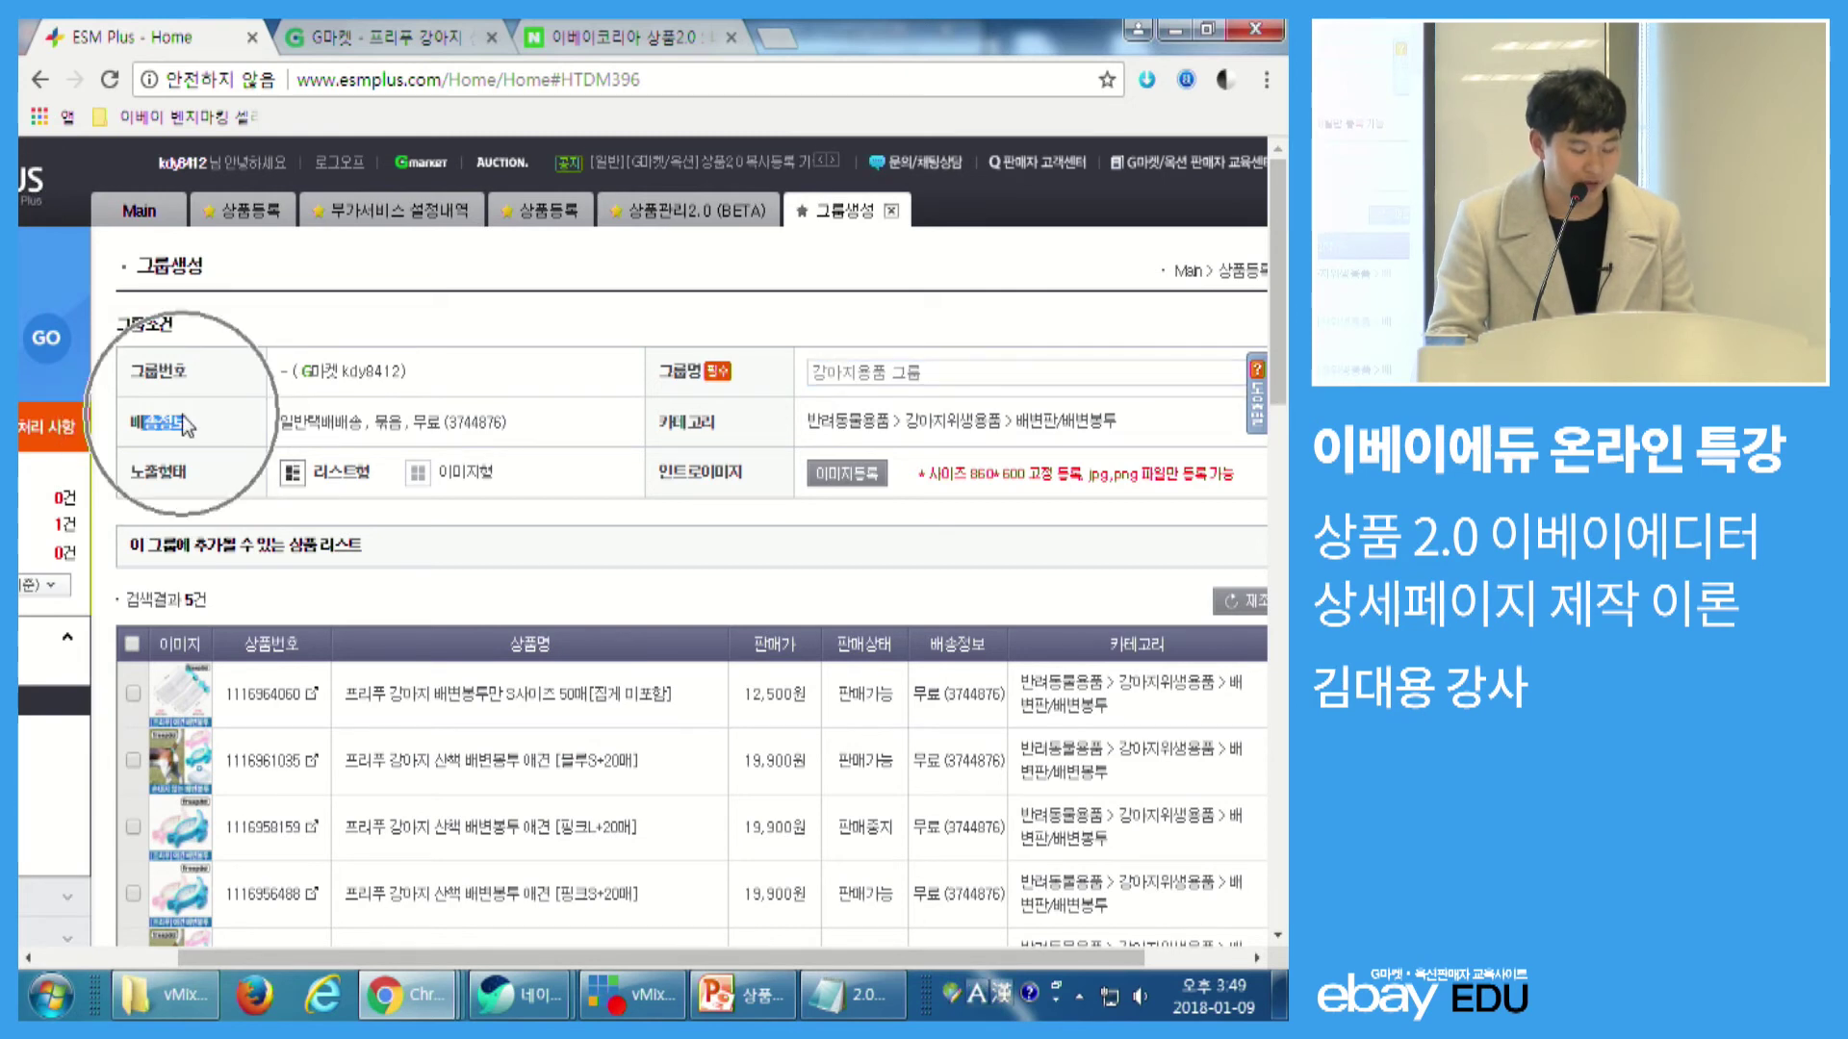
pyautogui.moveTo(378, 429); pyautogui.dragTo(418, 427)
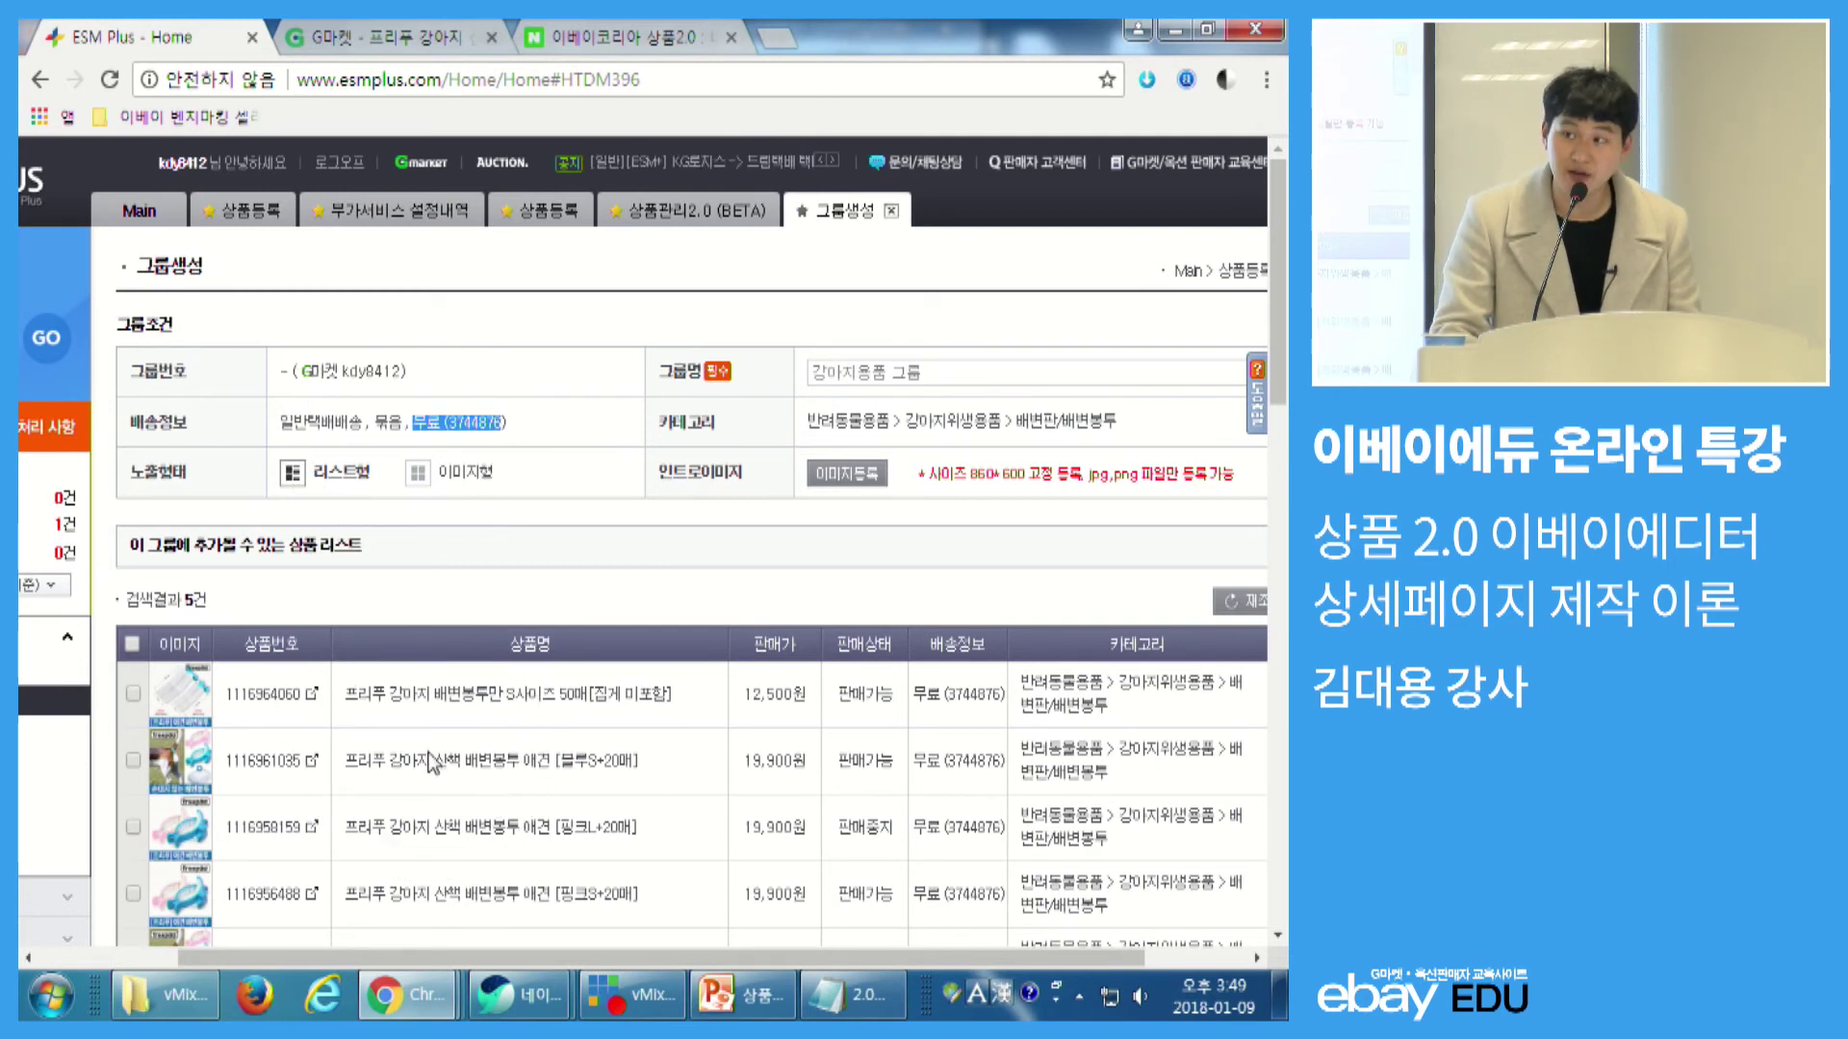
pyautogui.moveTo(659, 421); pyautogui.dragTo(719, 423)
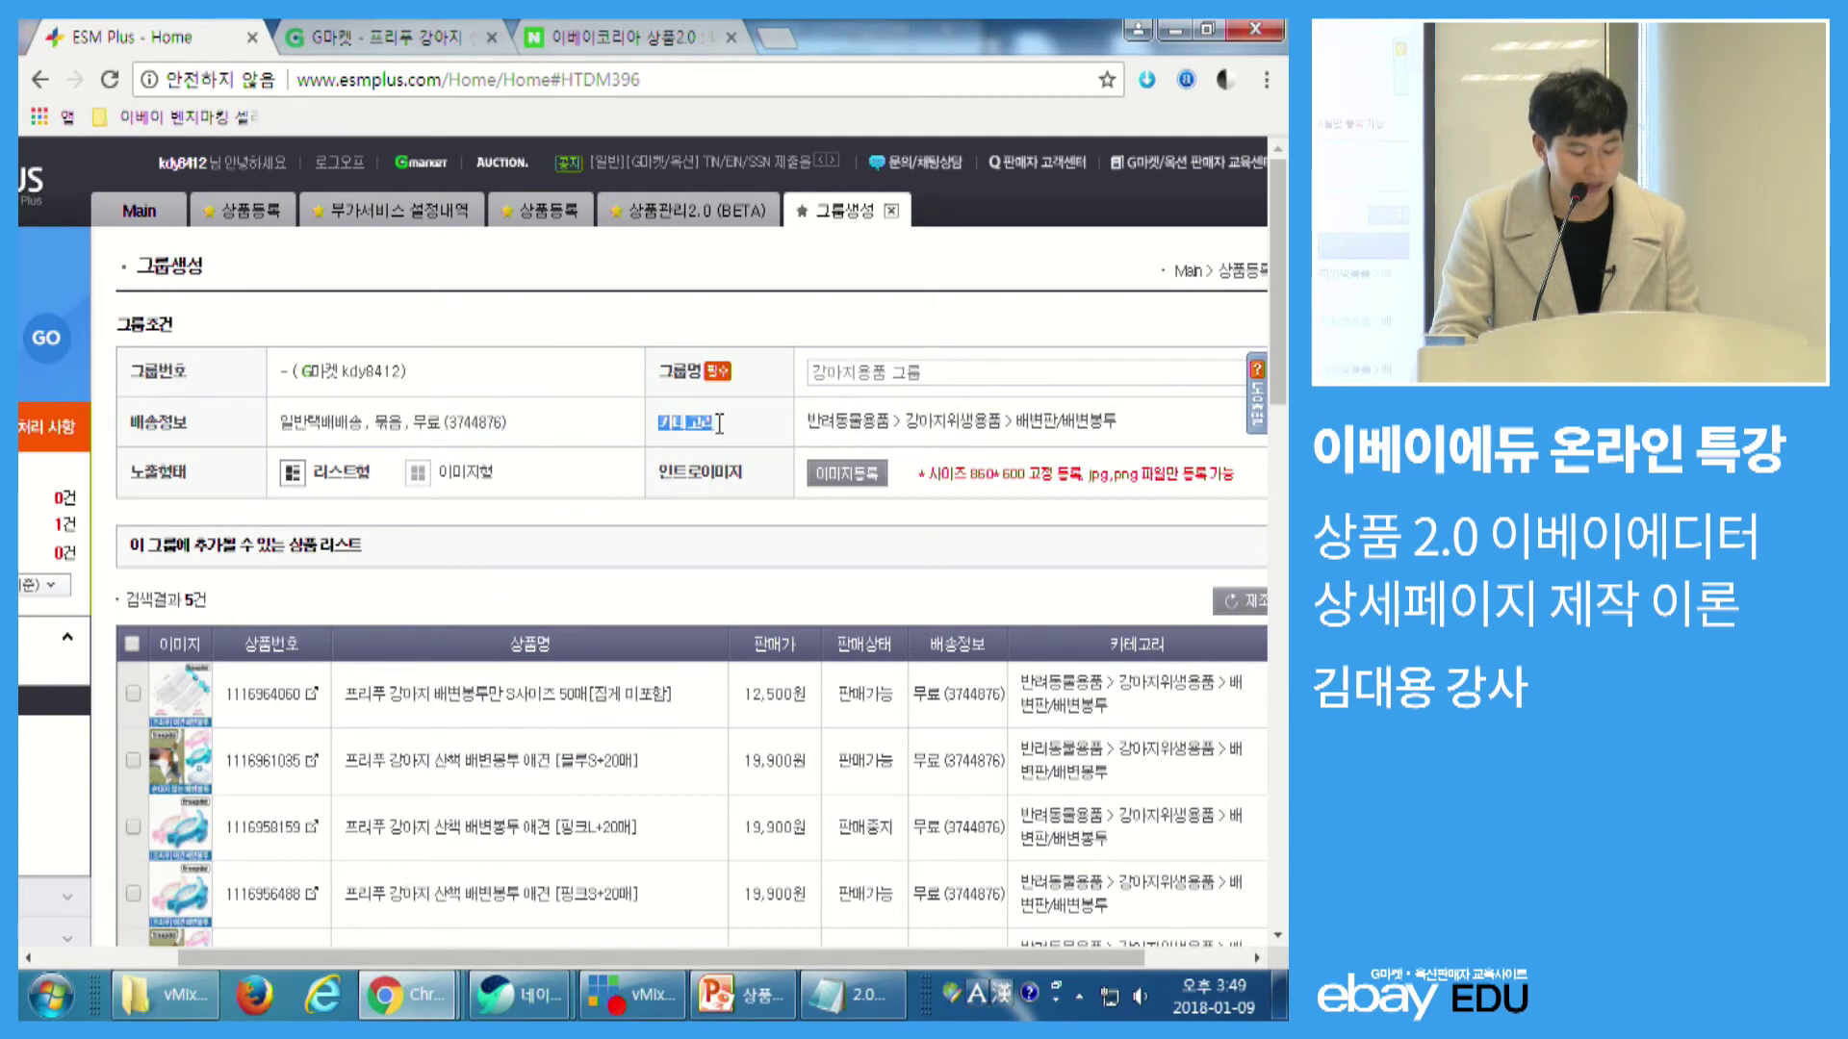
pyautogui.moveTo(907, 424); pyautogui.dragTo(1001, 424)
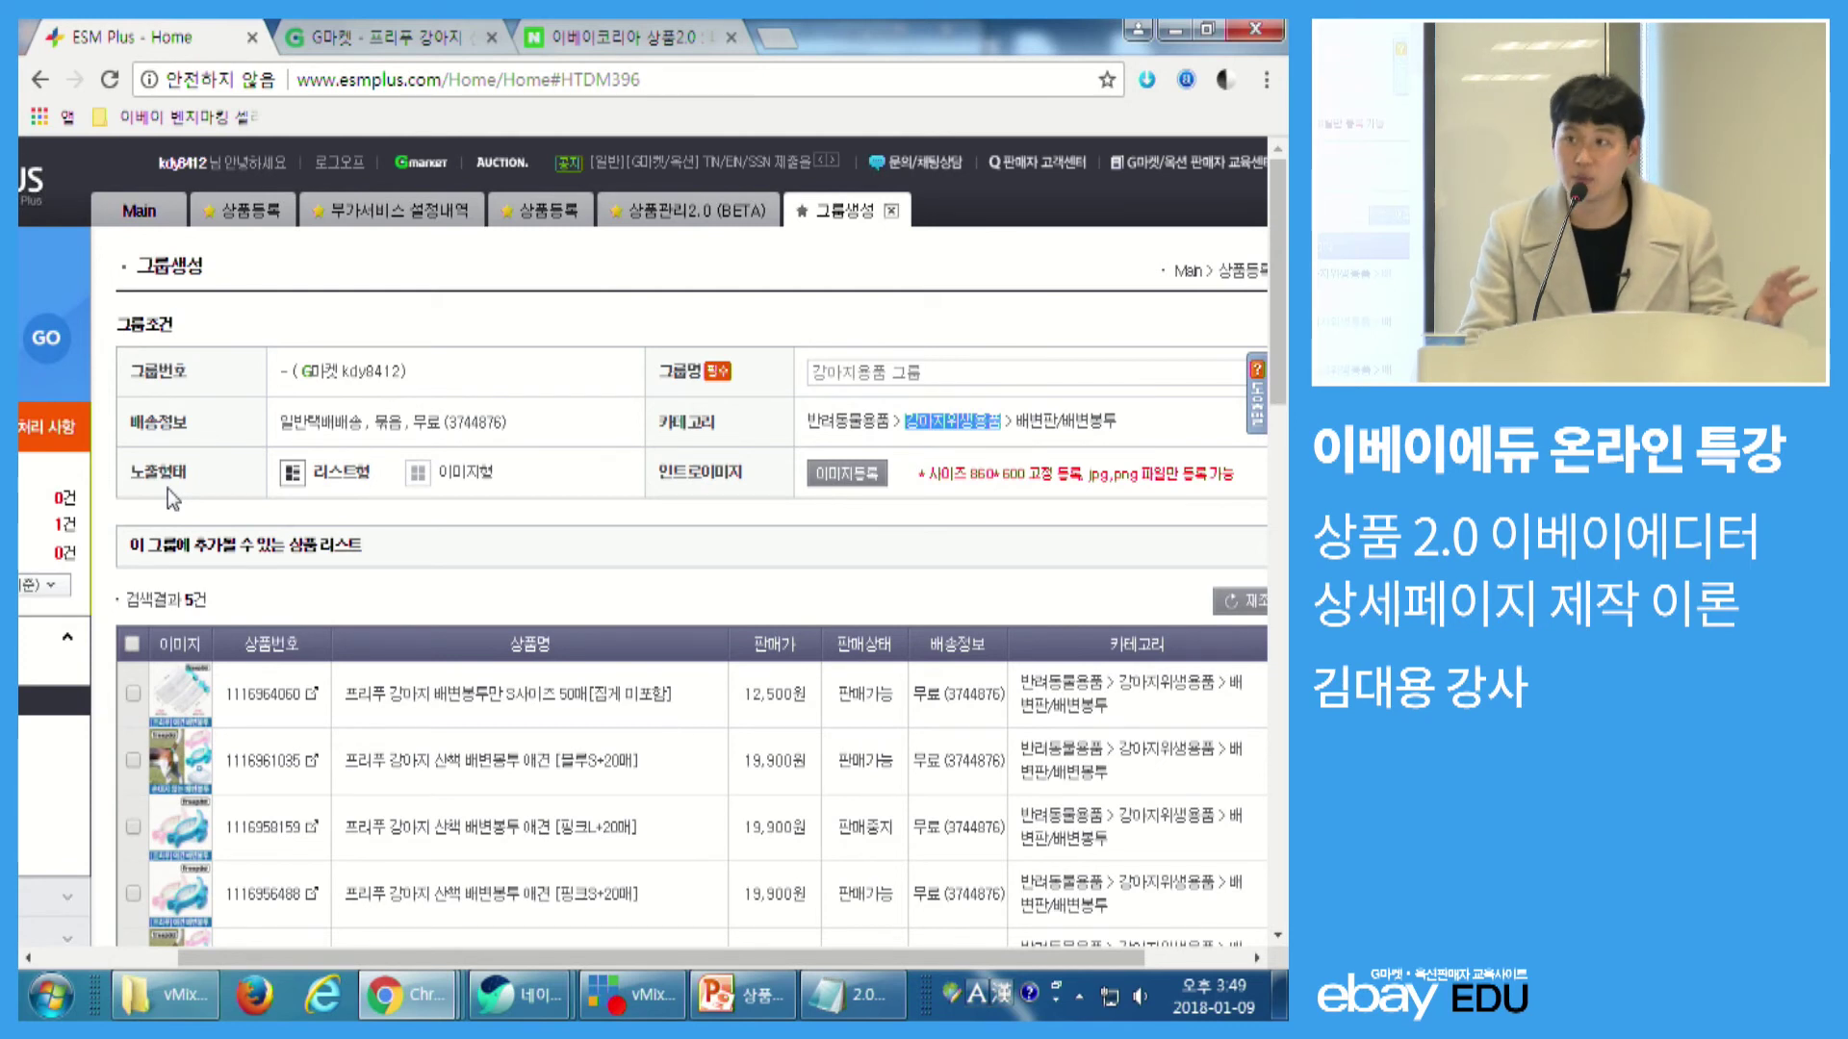
pyautogui.click(337, 492)
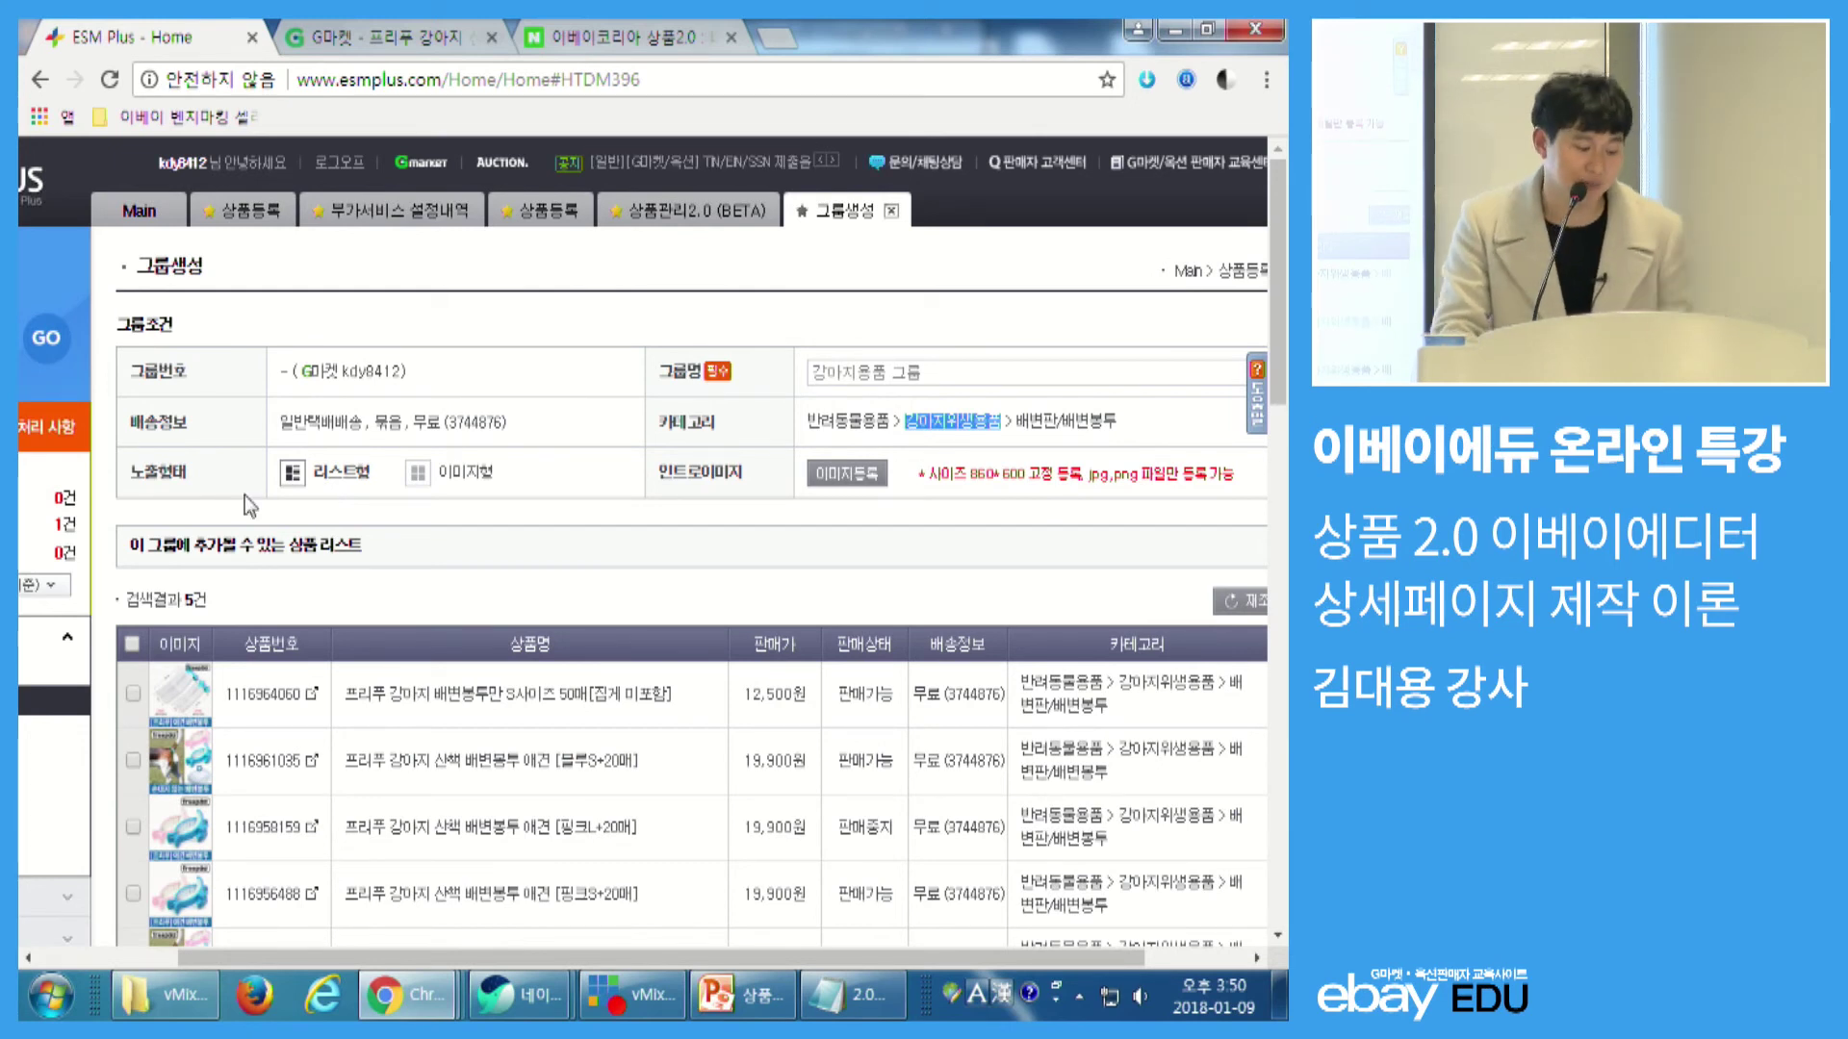
# - Set the group's 노출형태 to 이미지형 and review the size requirement for its 인트로이미지
pyautogui.click(447, 489)
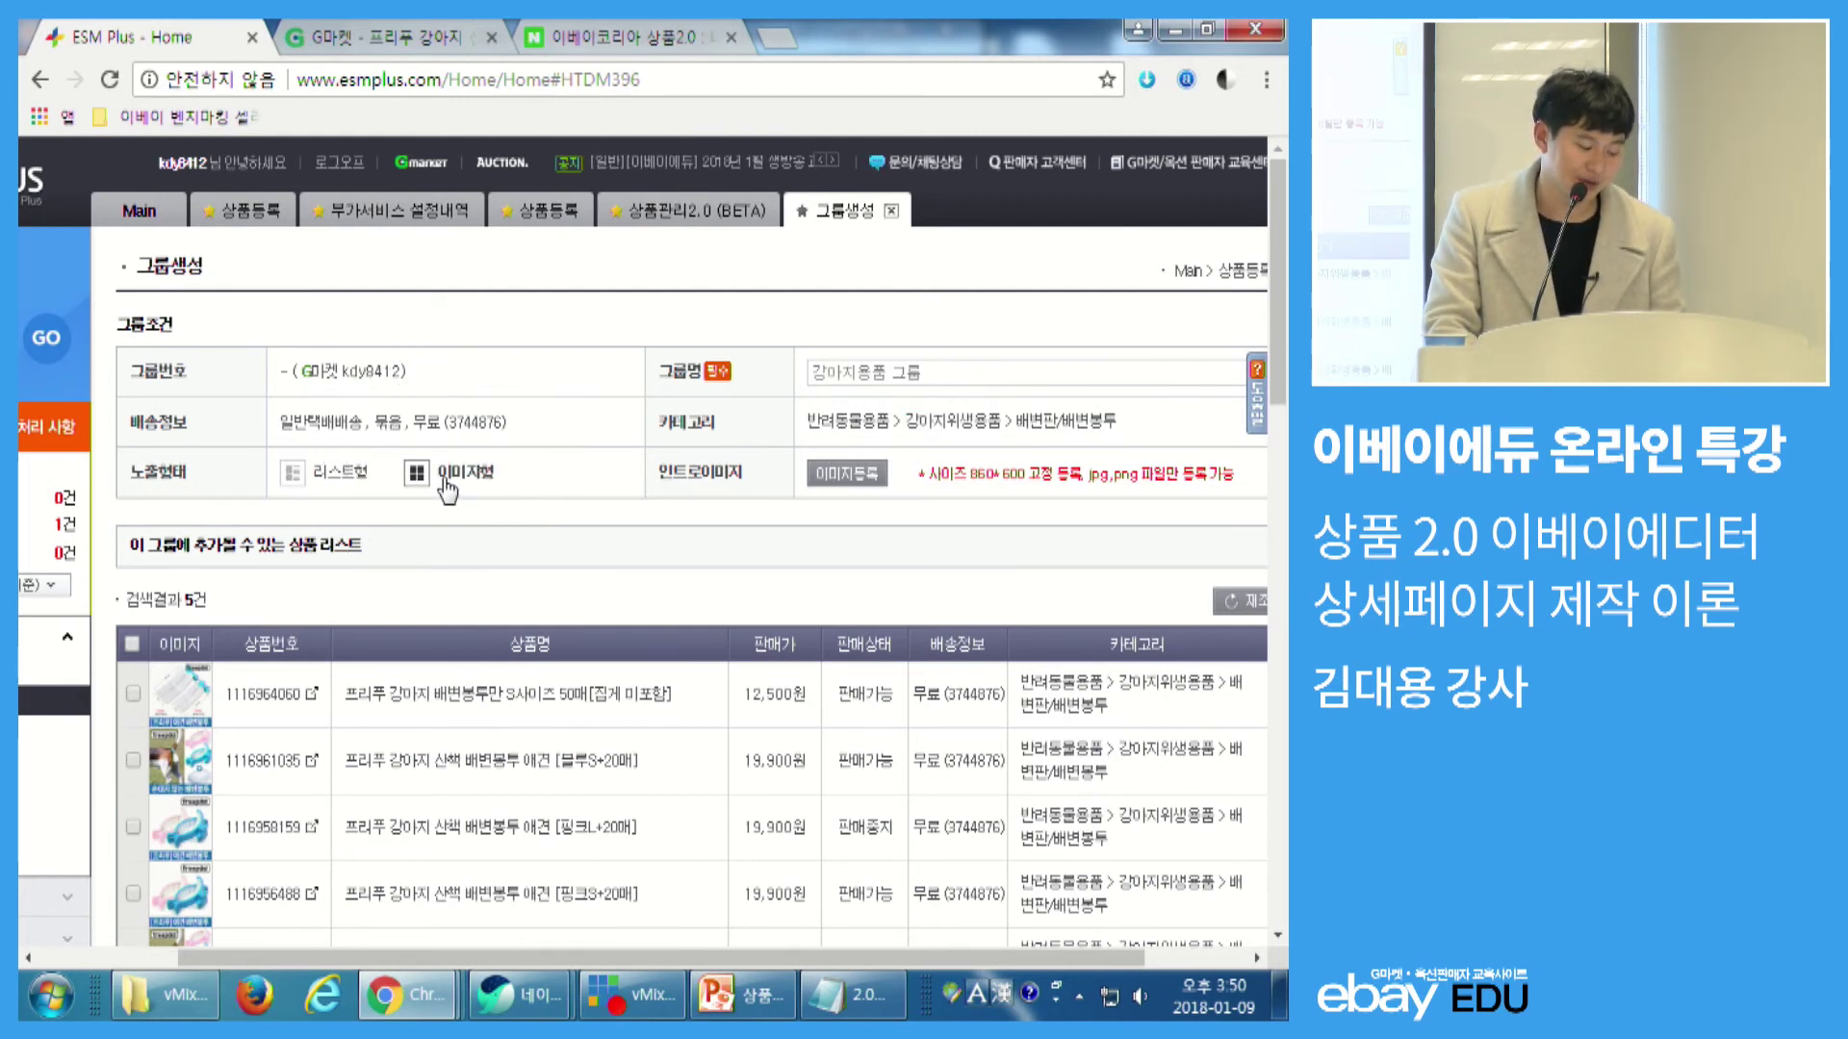
pyautogui.click(846, 486)
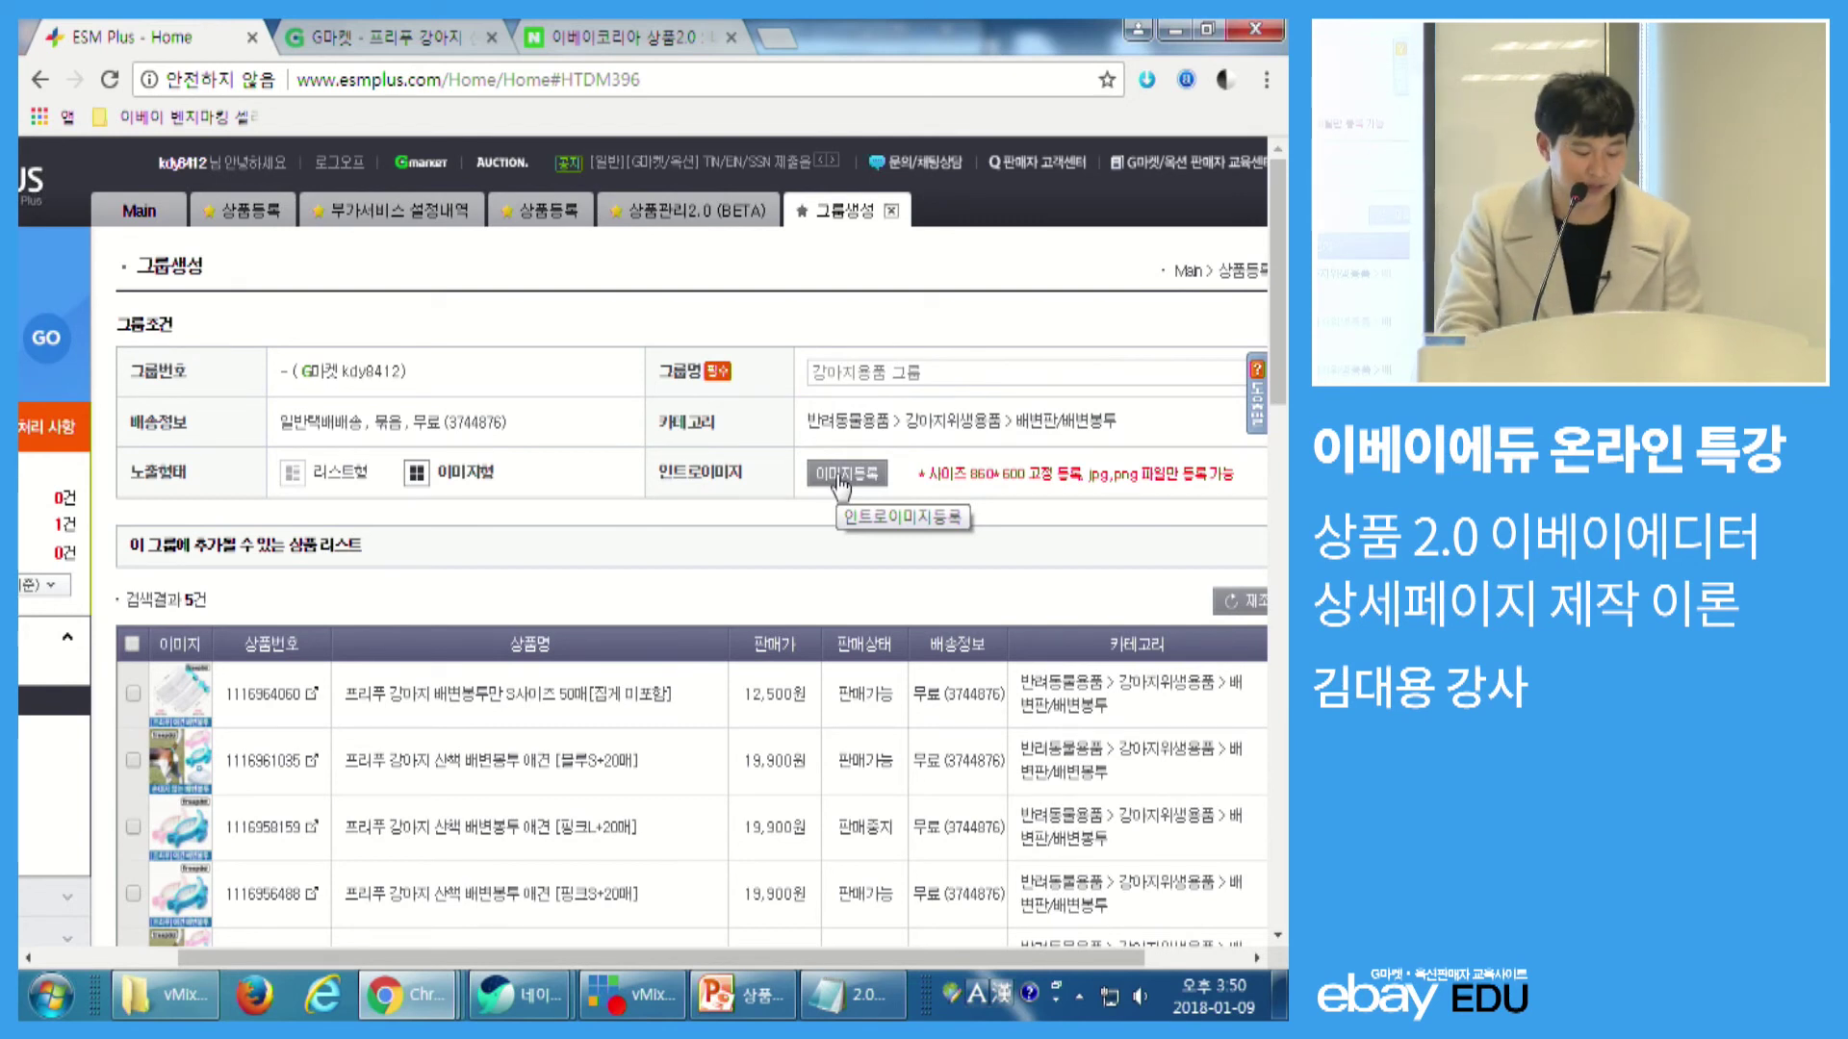
pyautogui.click(840, 482)
pyautogui.click(840, 482)
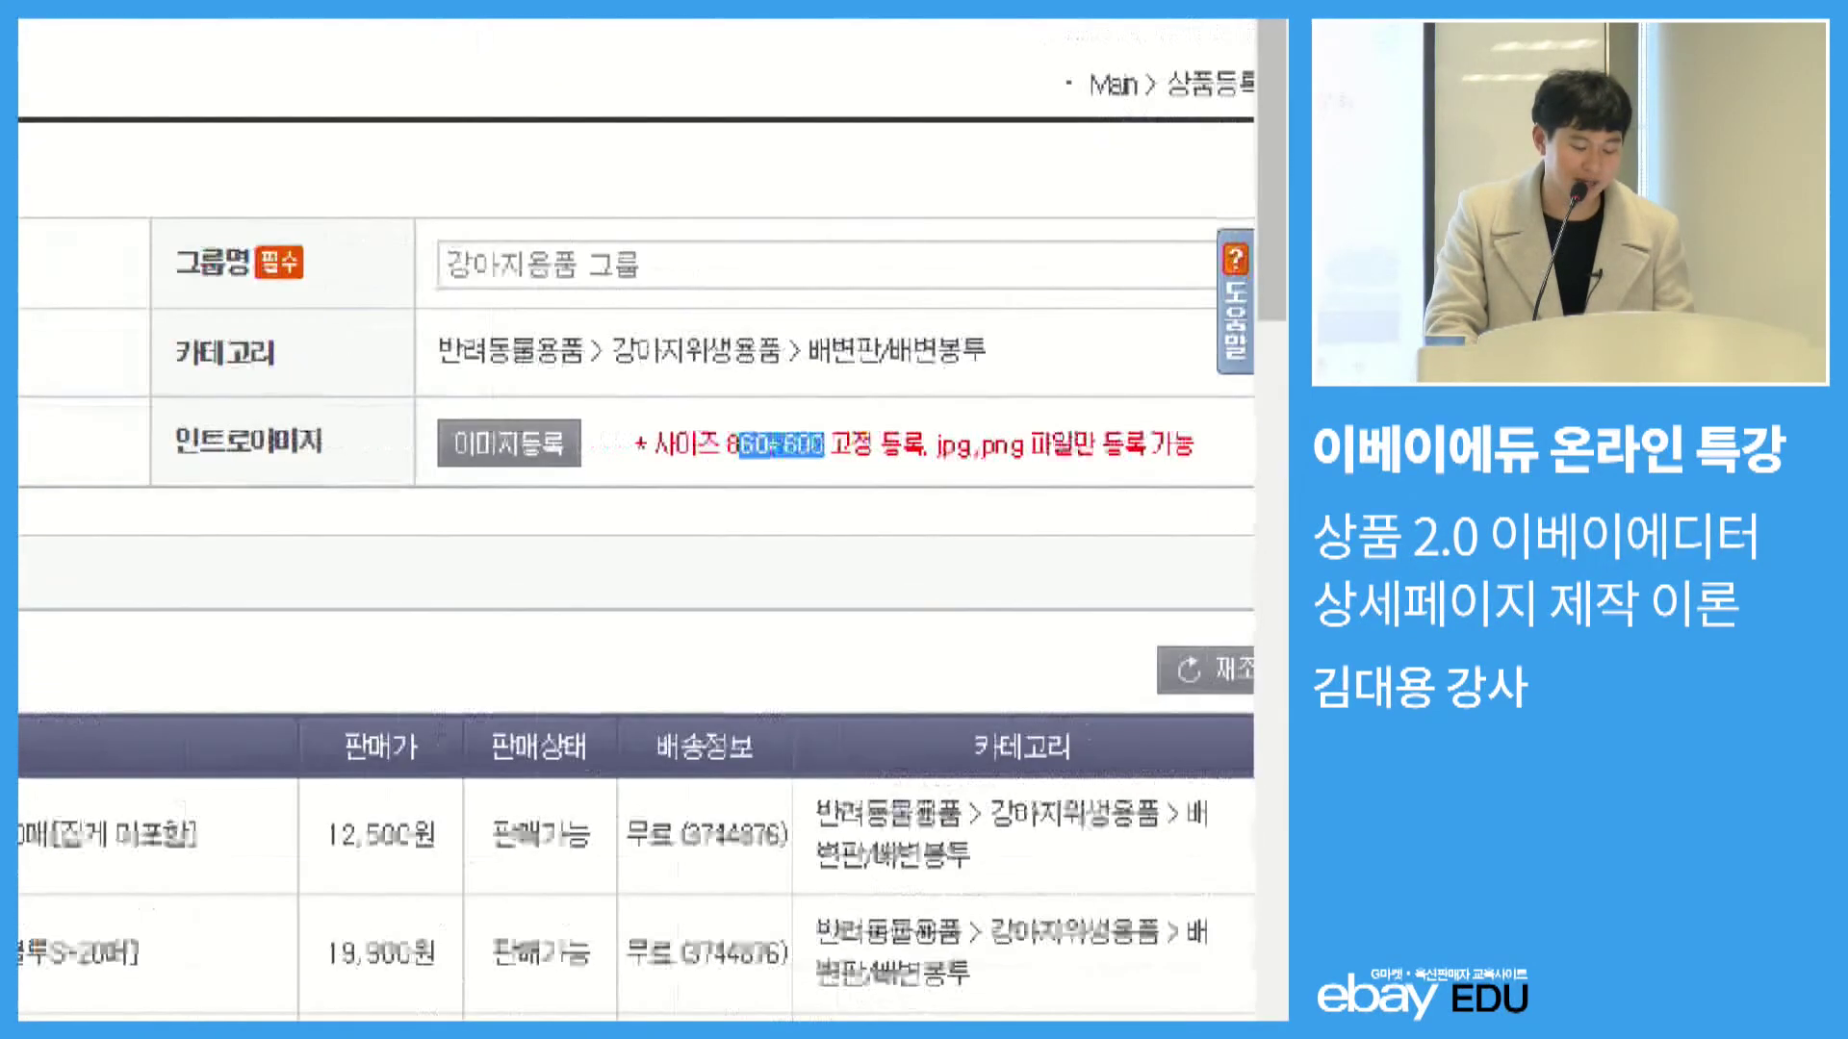
pyautogui.moveTo(946, 446); pyautogui.dragTo(1068, 514)
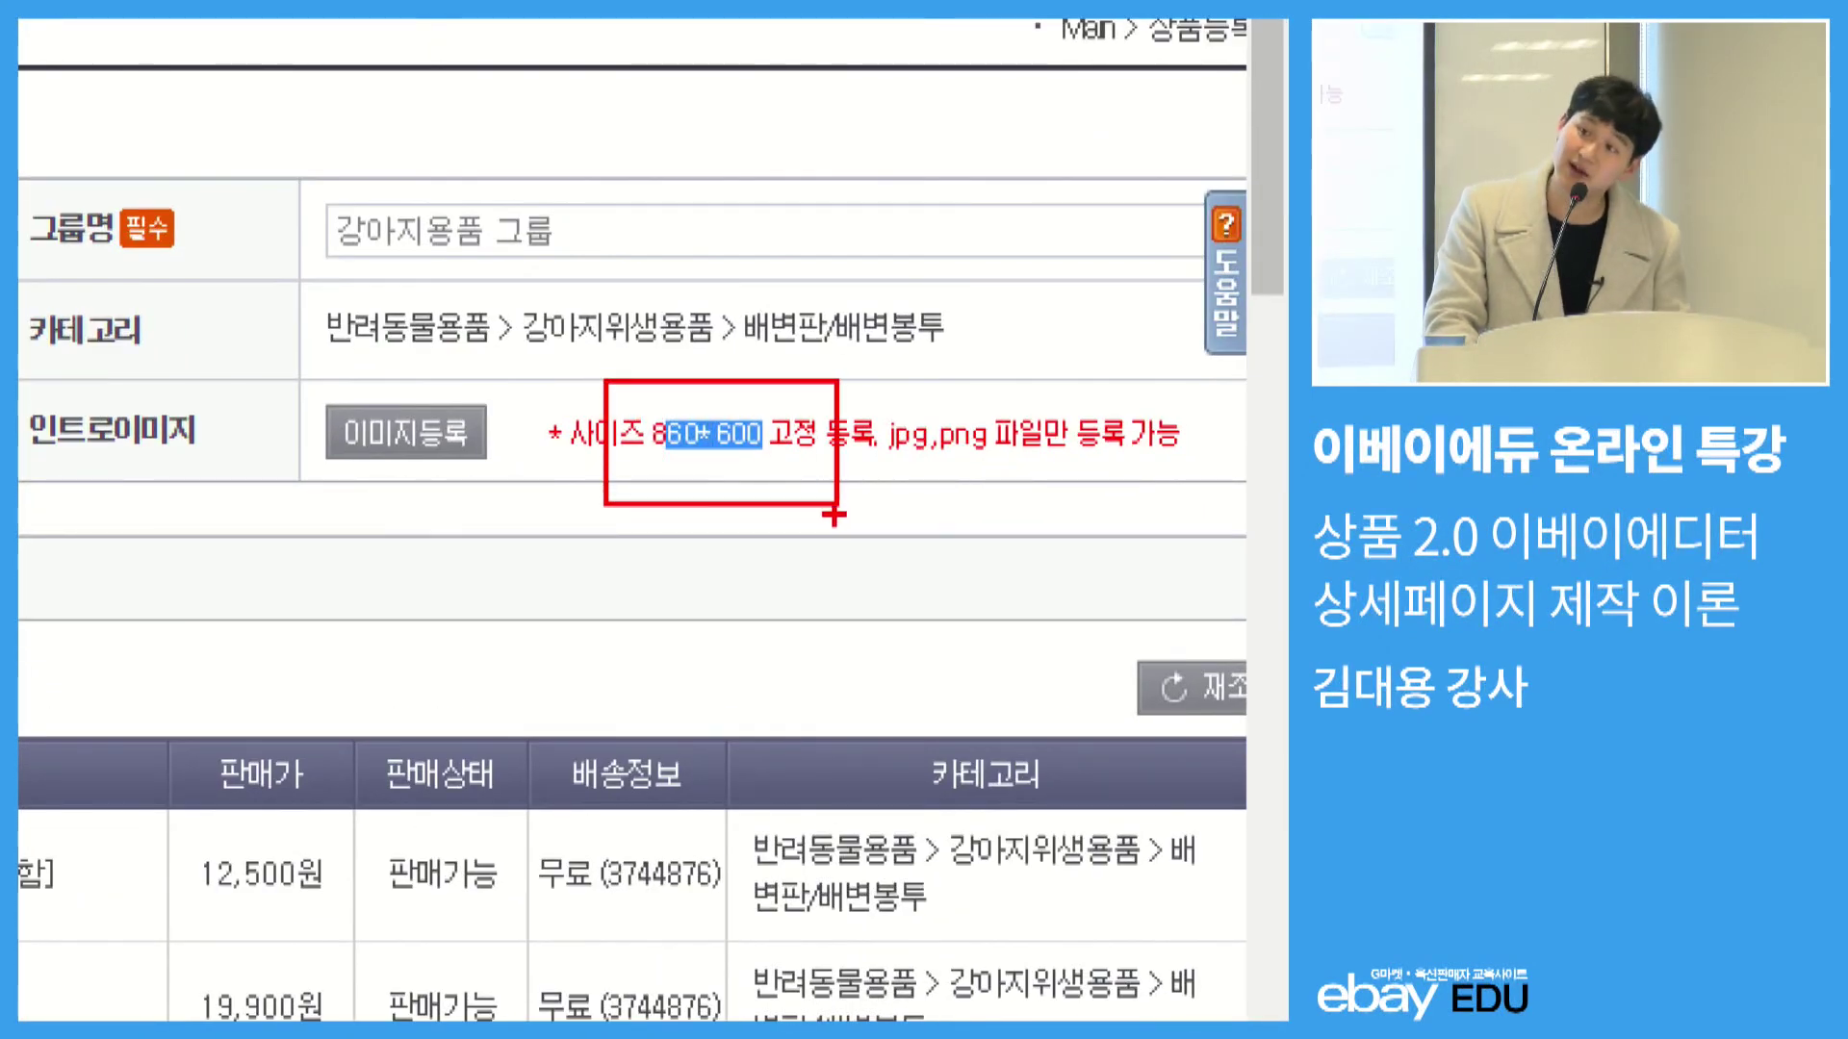
pyautogui.press('Escape')
# - Try to upload intro.jpg from the 식품예제 folder to the image hosting drive for the group's intro image
pyautogui.click(868, 479)
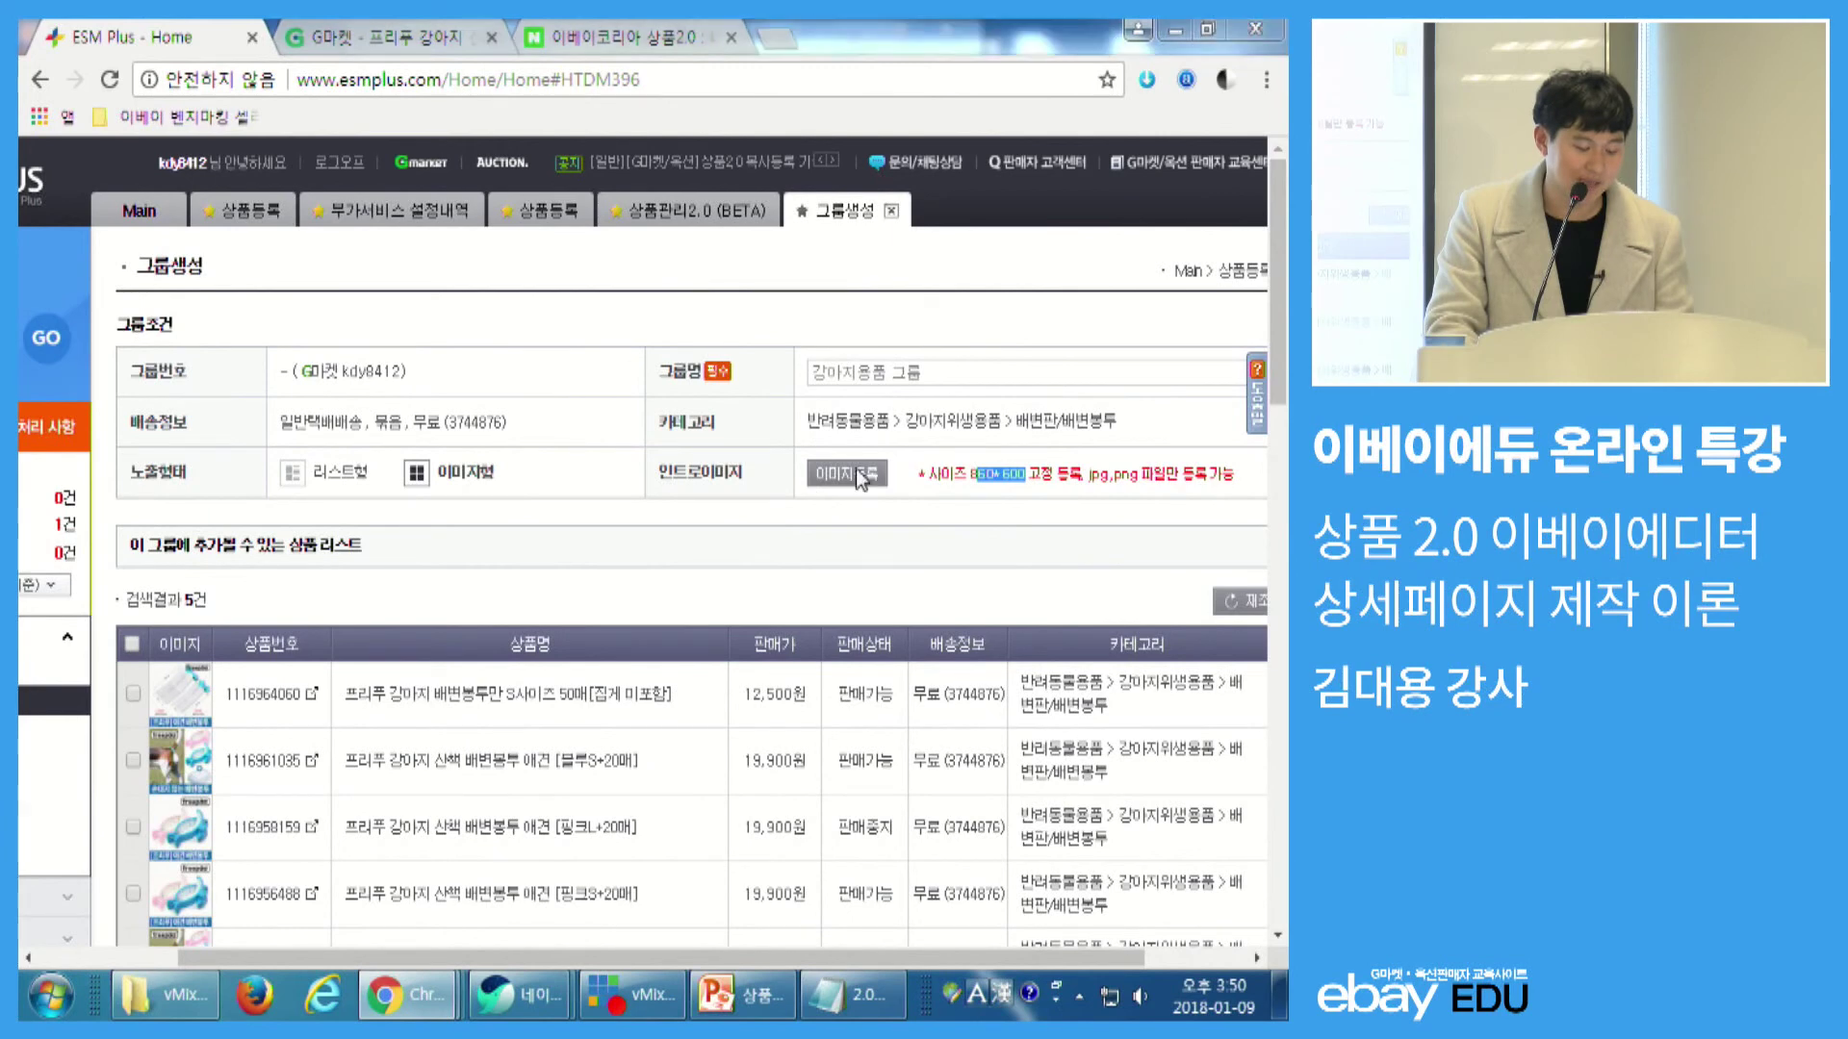
pyautogui.click(94, 221)
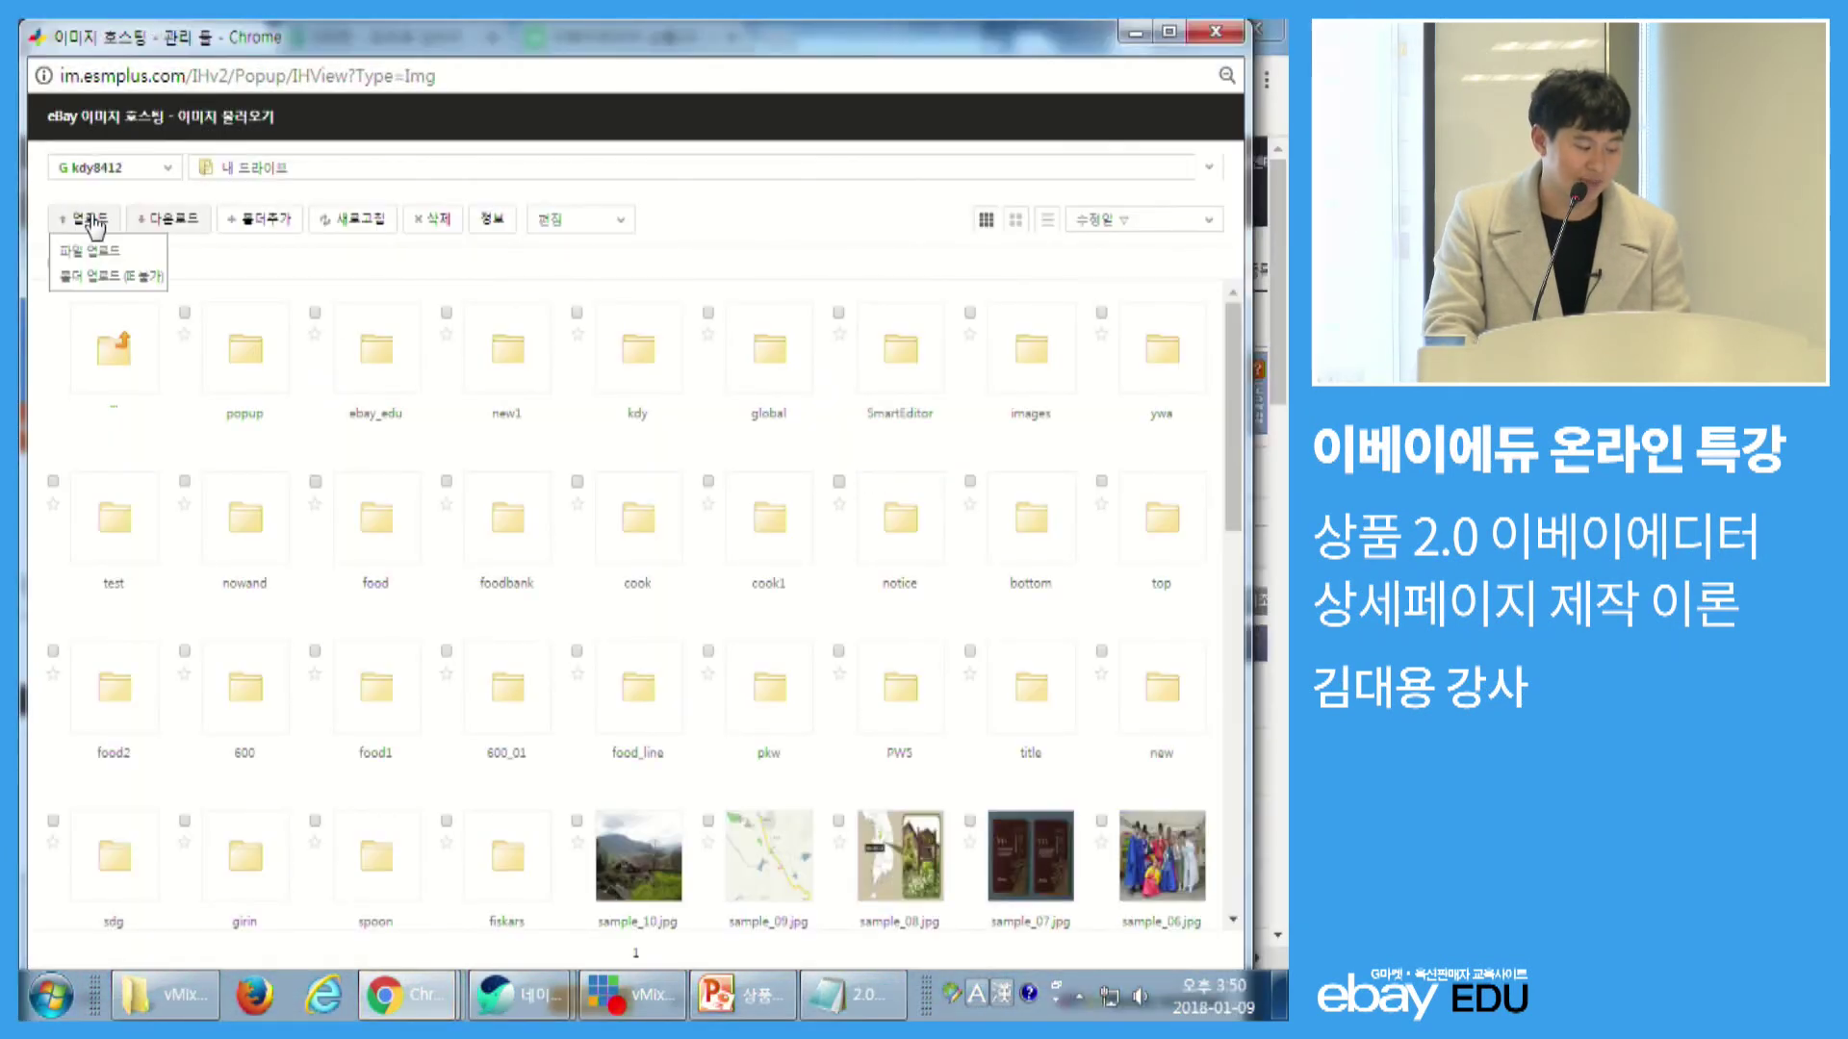
pyautogui.click(97, 252)
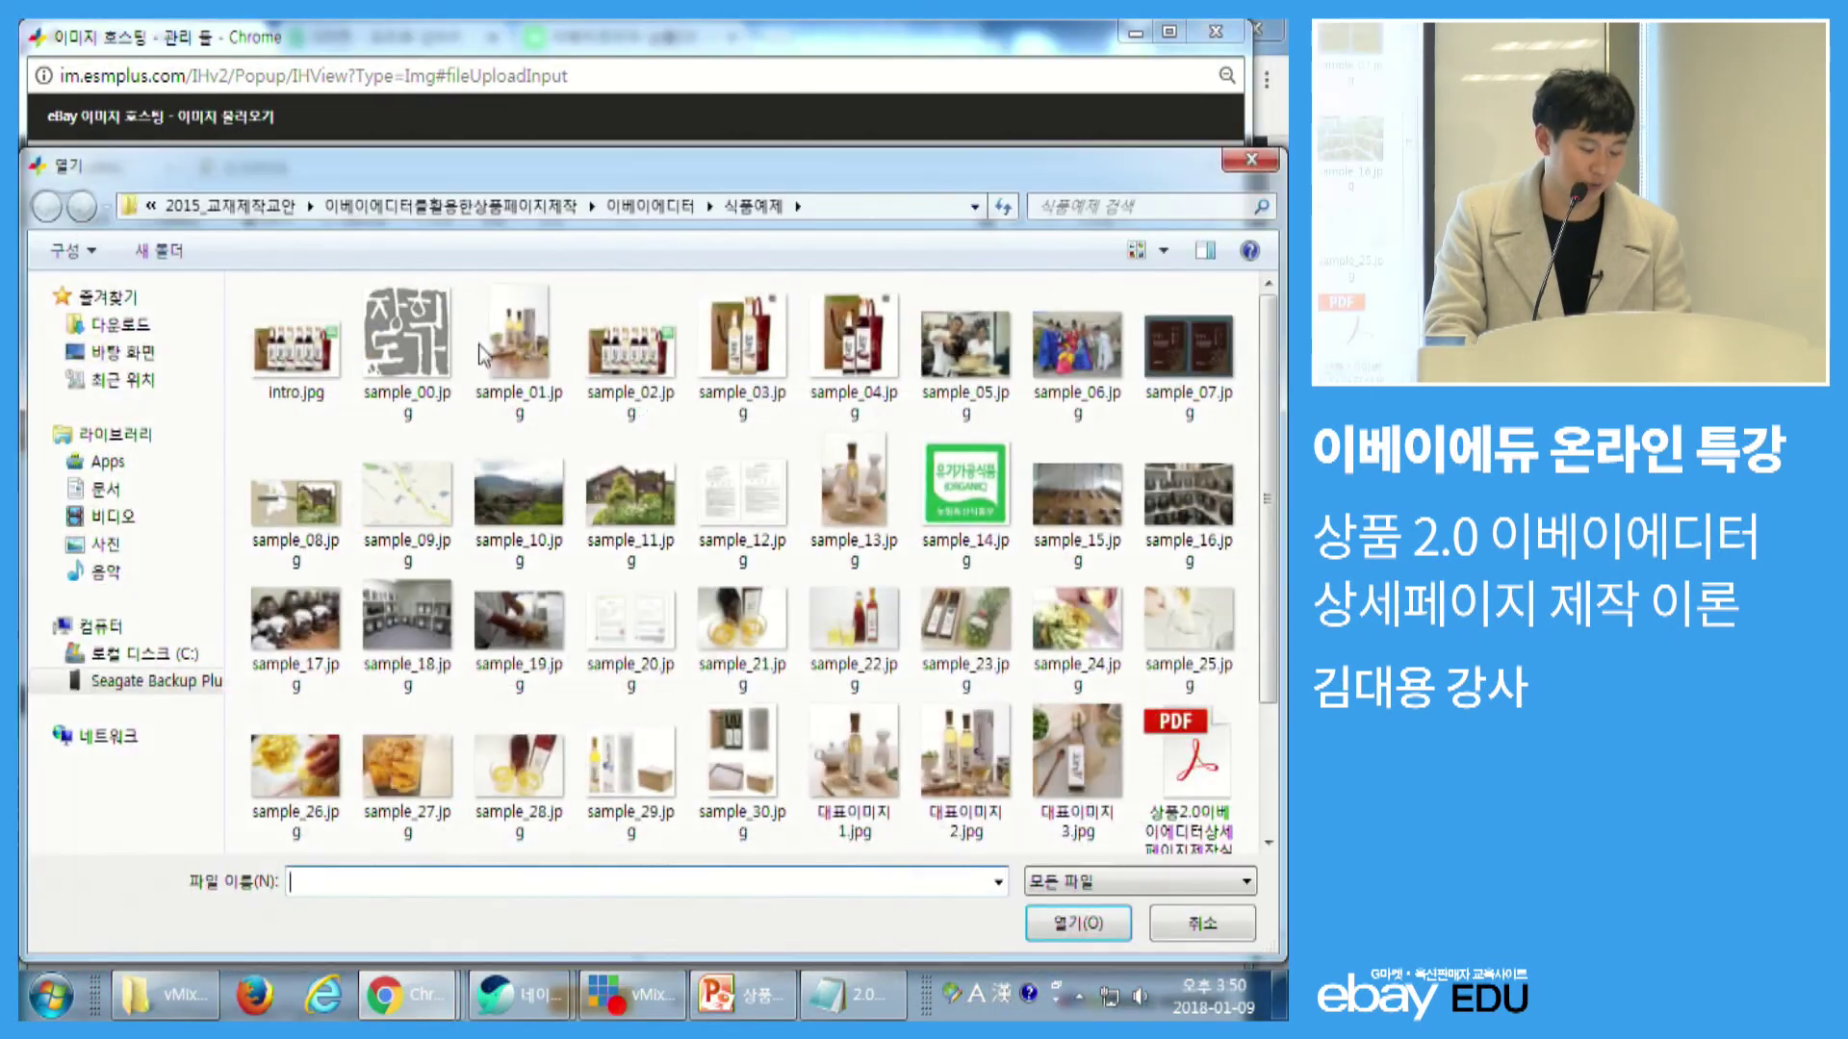
pyautogui.click(653, 367)
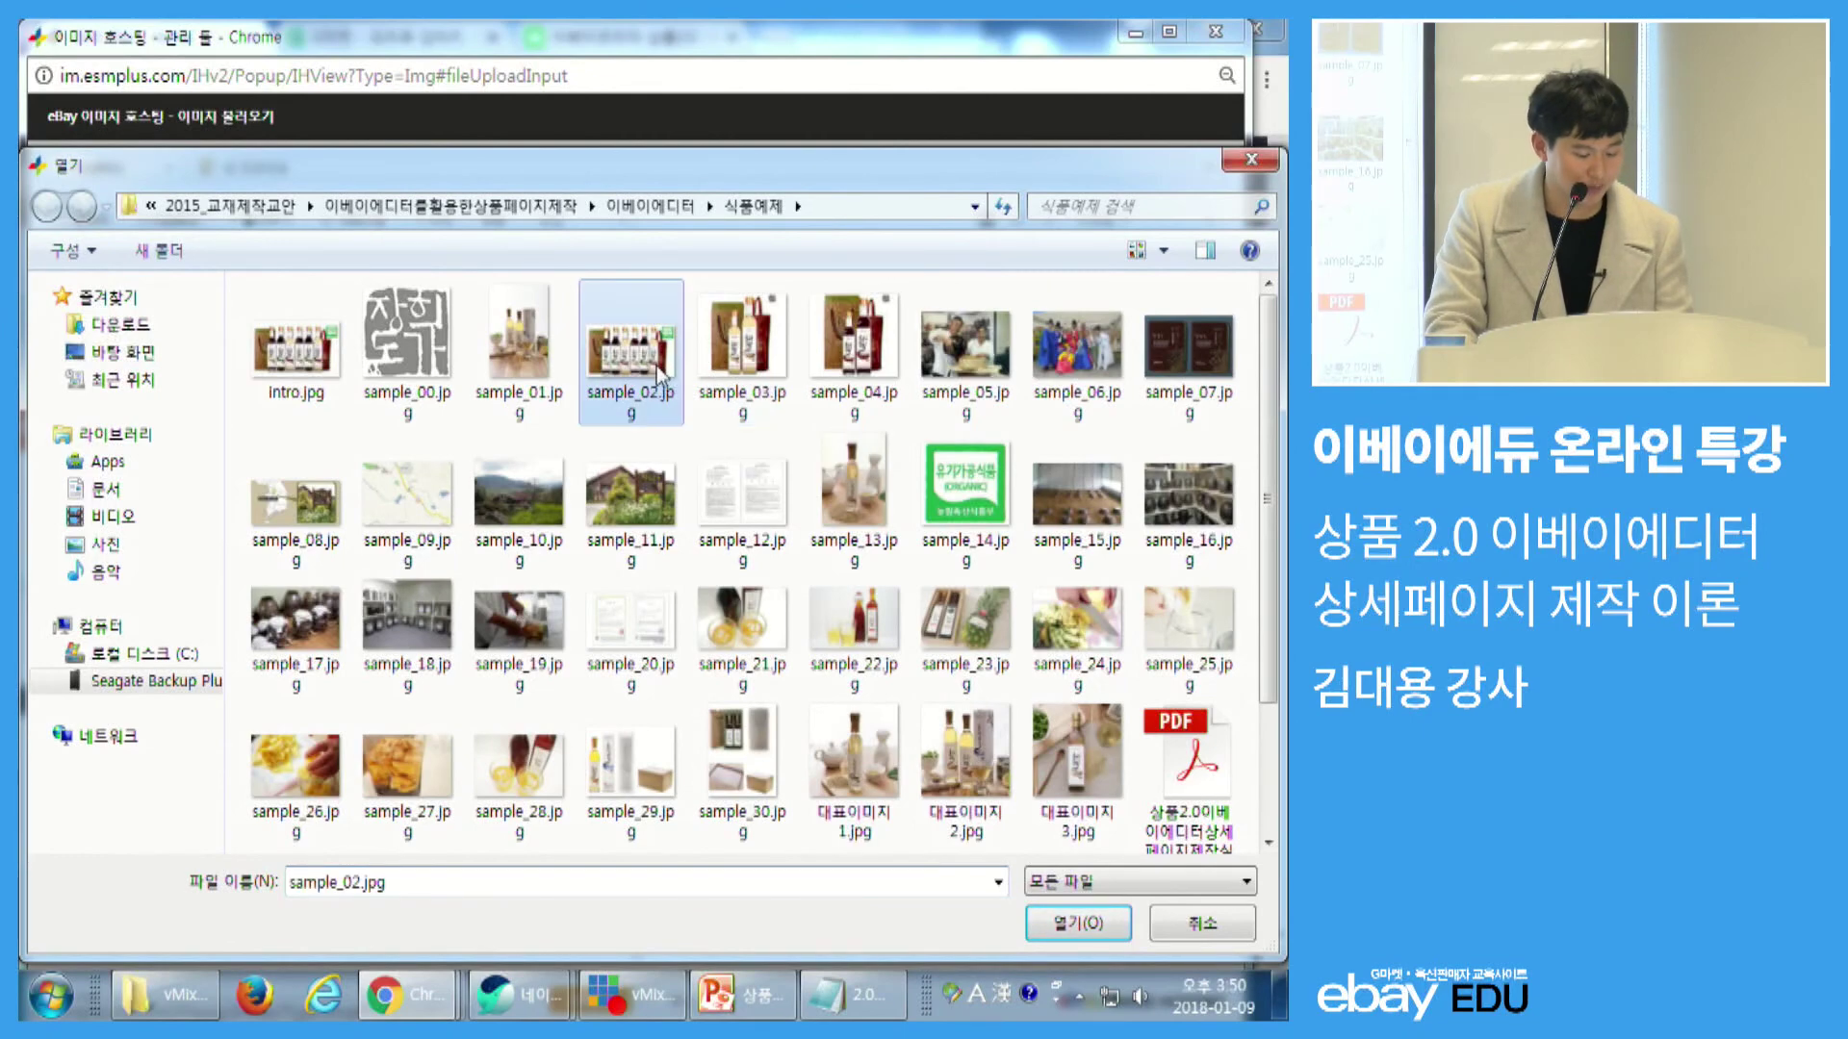
pyautogui.click(301, 337)
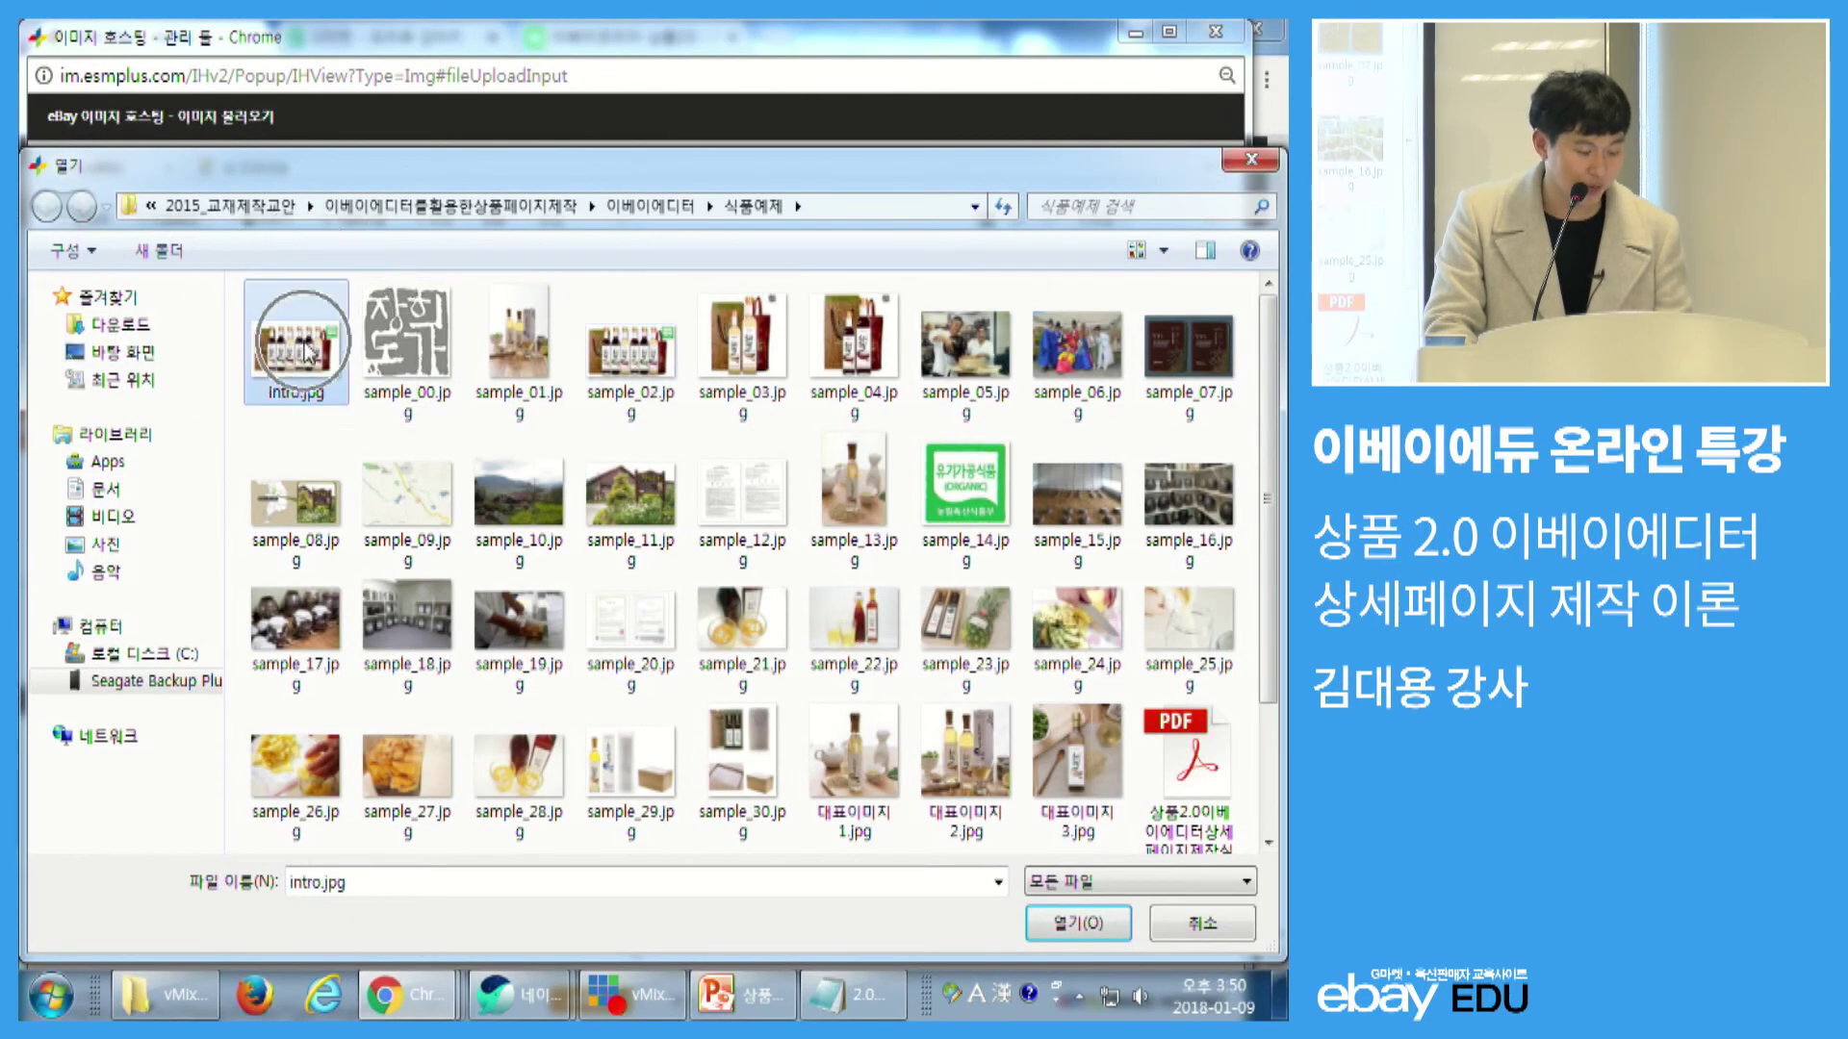
pyautogui.moveTo(399, 171); pyautogui.dragTo(399, 62)
pyautogui.click(1085, 823)
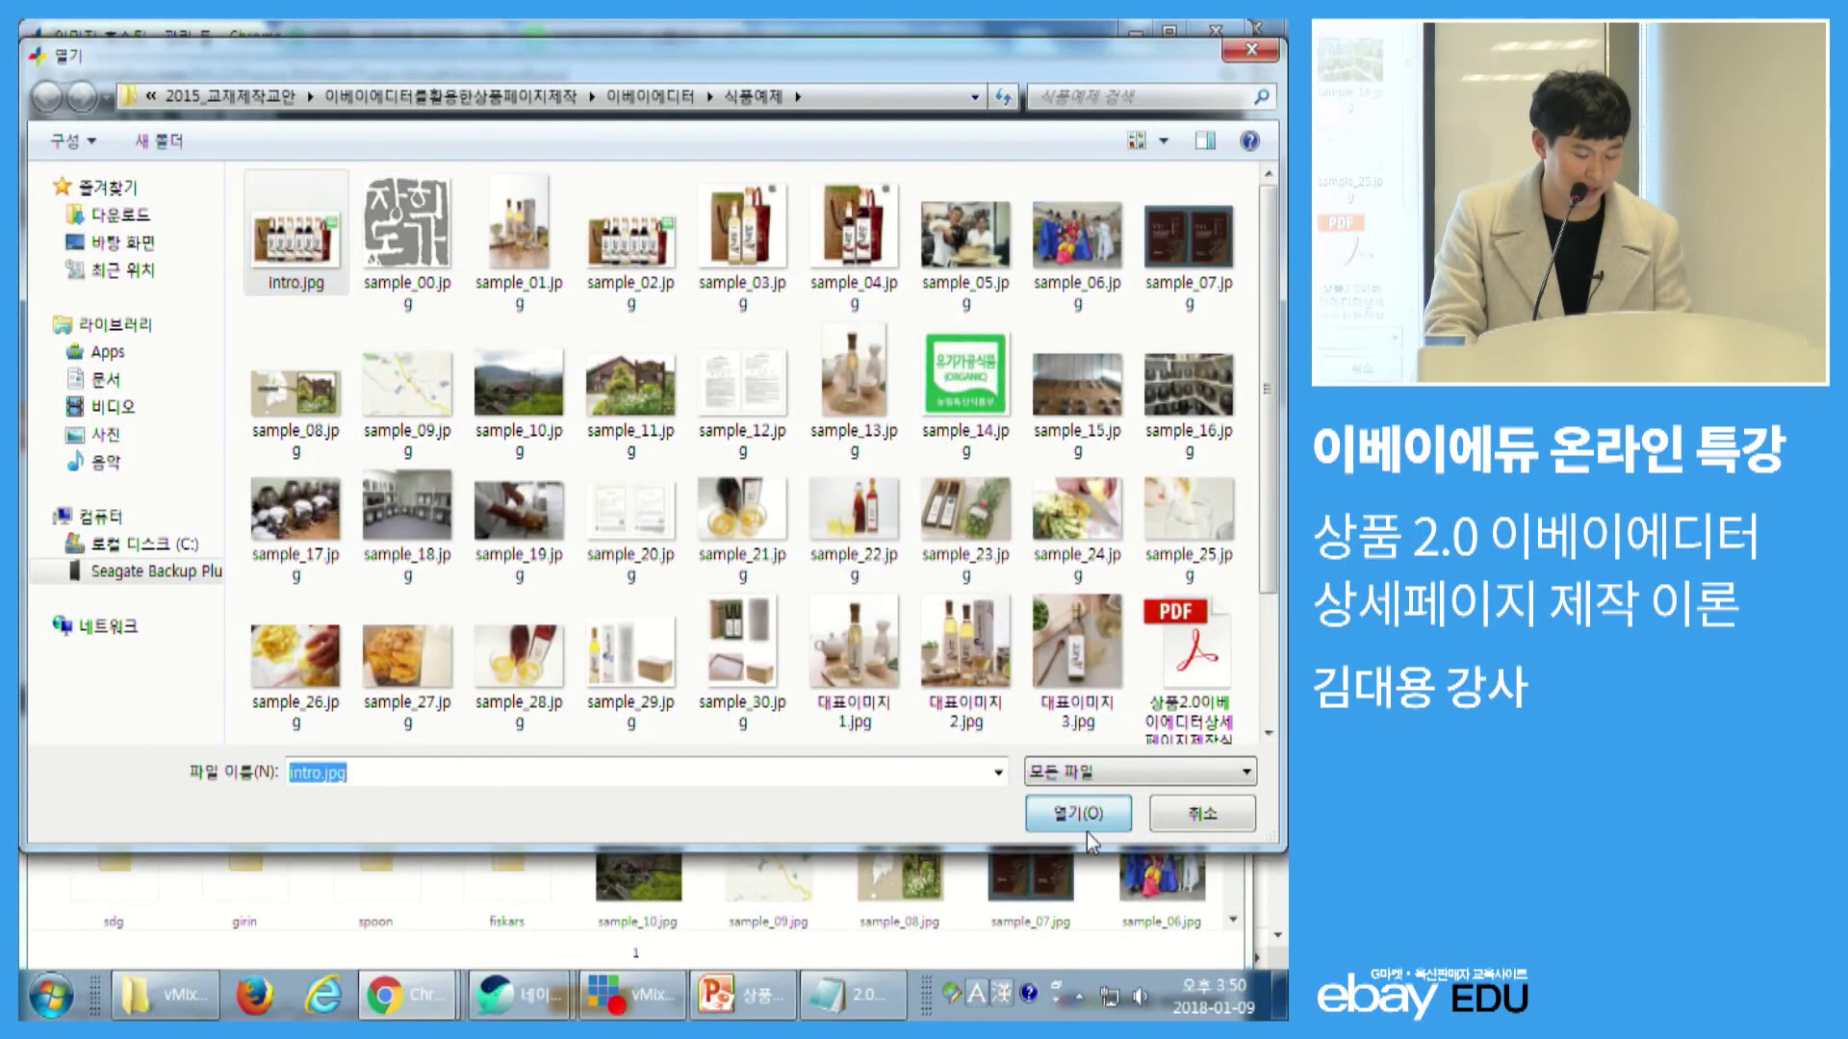
pyautogui.click(767, 754)
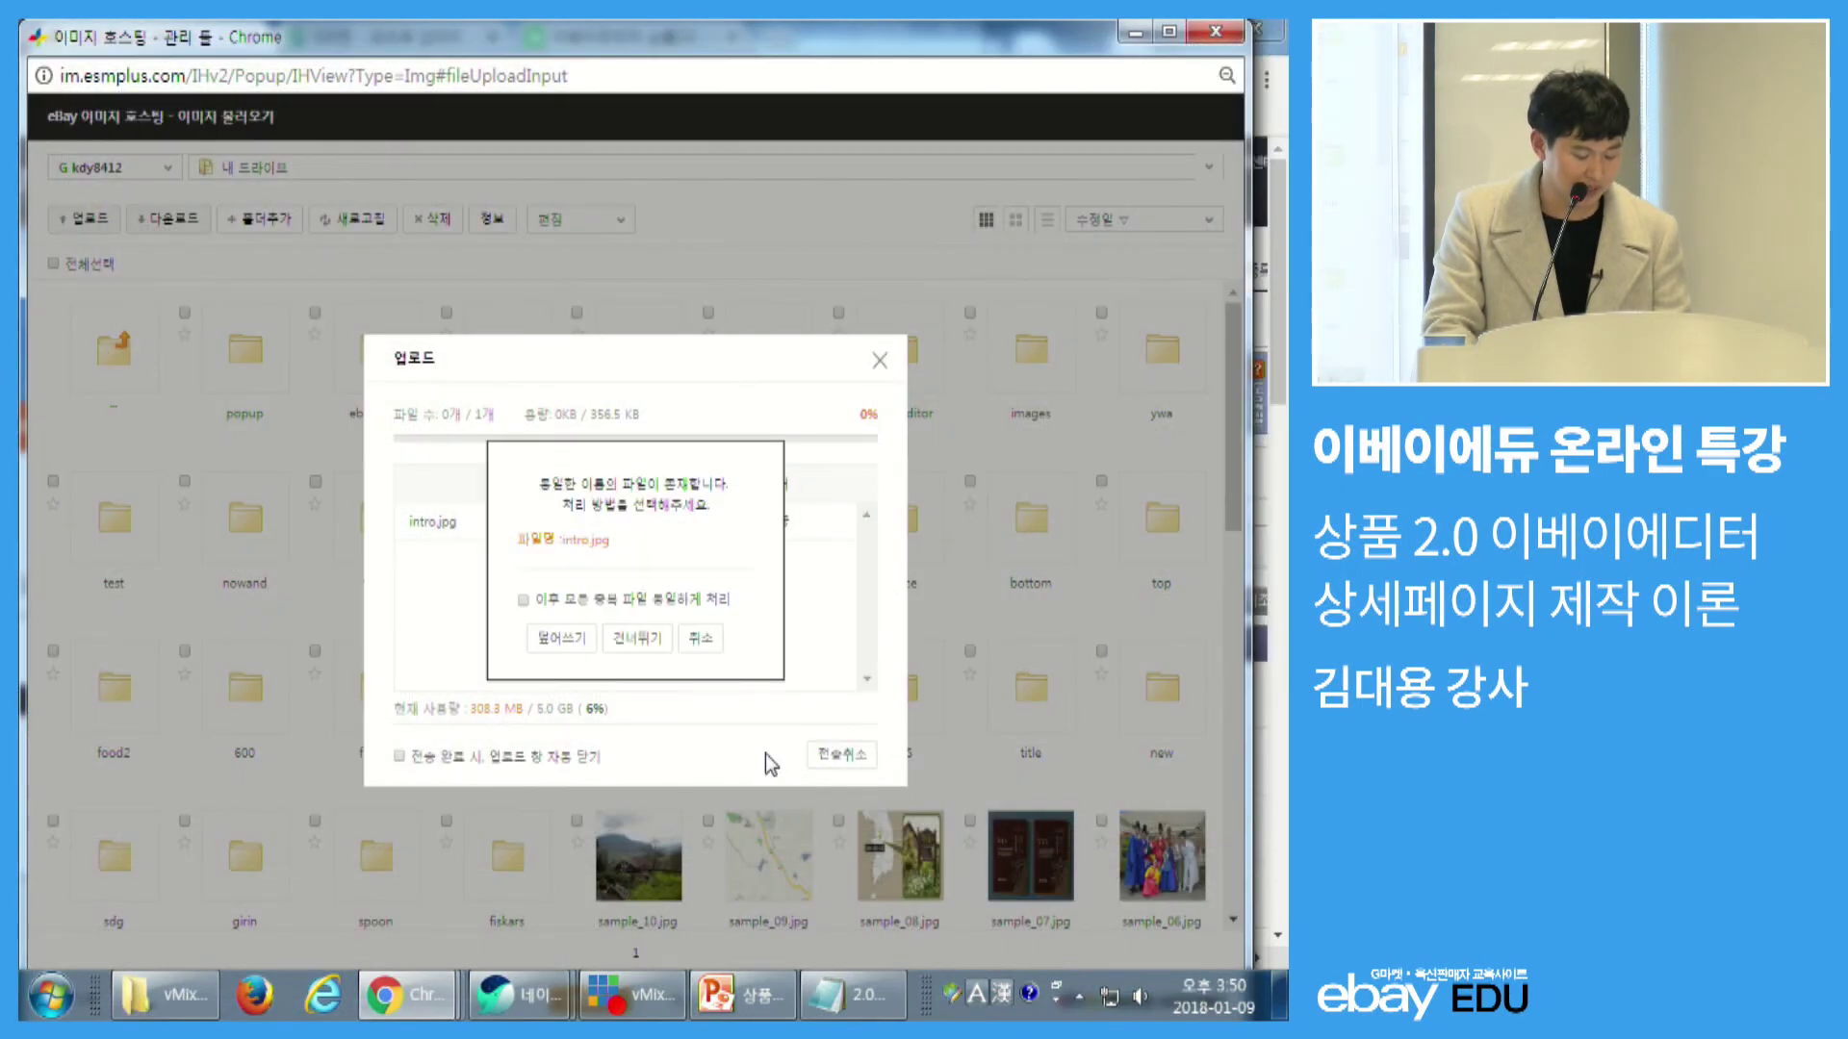
pyautogui.click(722, 647)
# - Try to use the intro.jpg already stored in the image hosting drive as the group's intro image
pyautogui.scroll(-4, 797, 640)
pyautogui.scroll(-1, 797, 640)
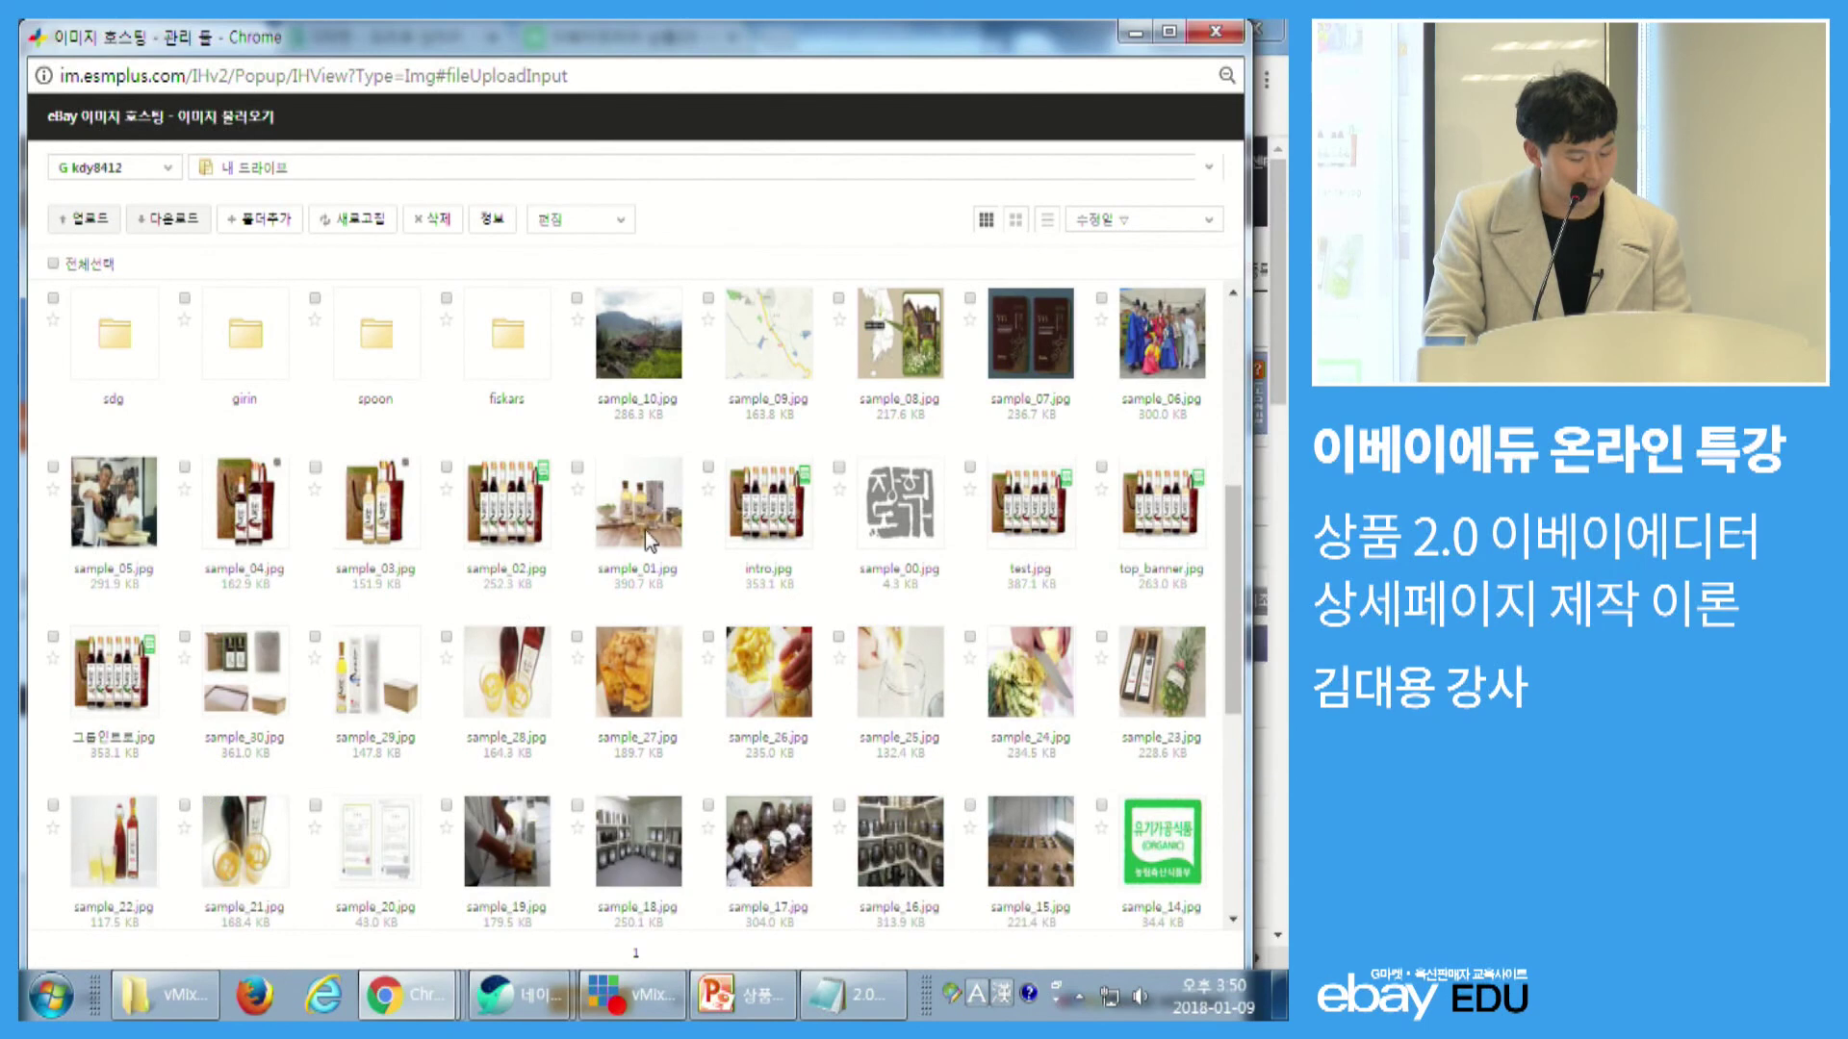
pyautogui.click(767, 524)
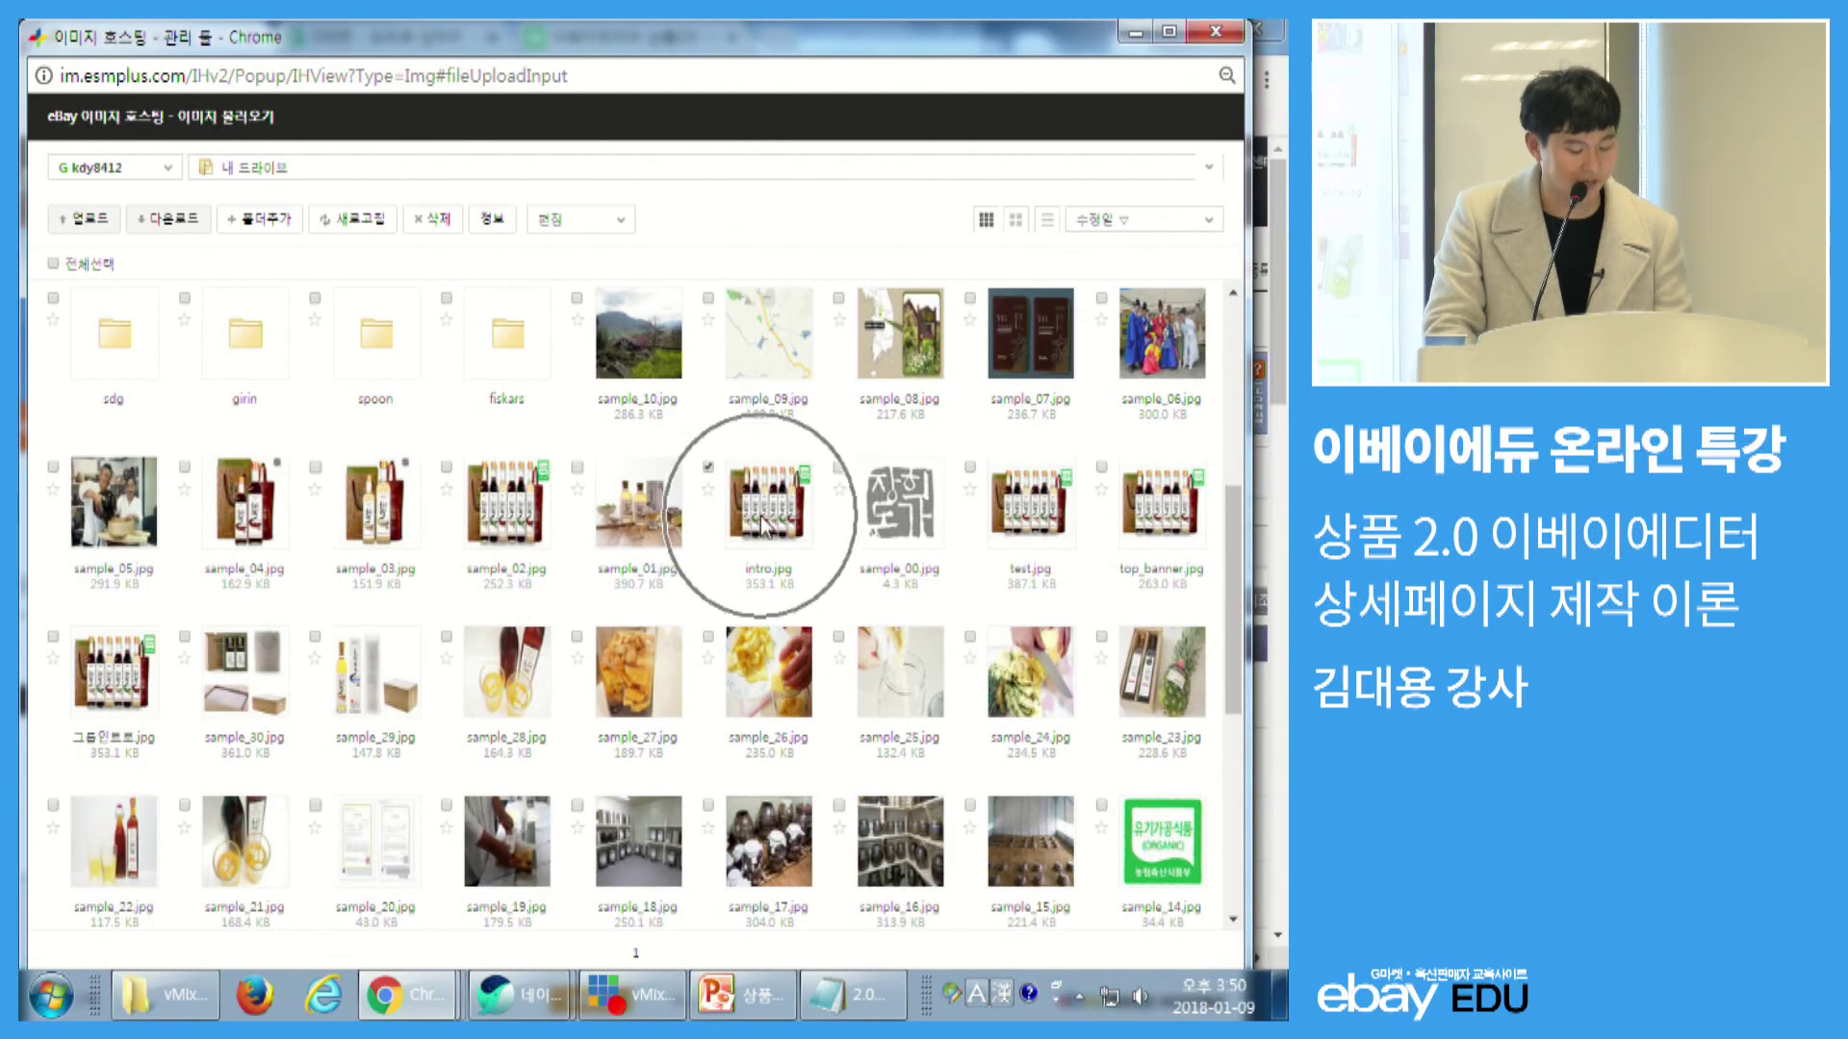
pyautogui.doubleClick(615, 27)
pyautogui.click(590, 828)
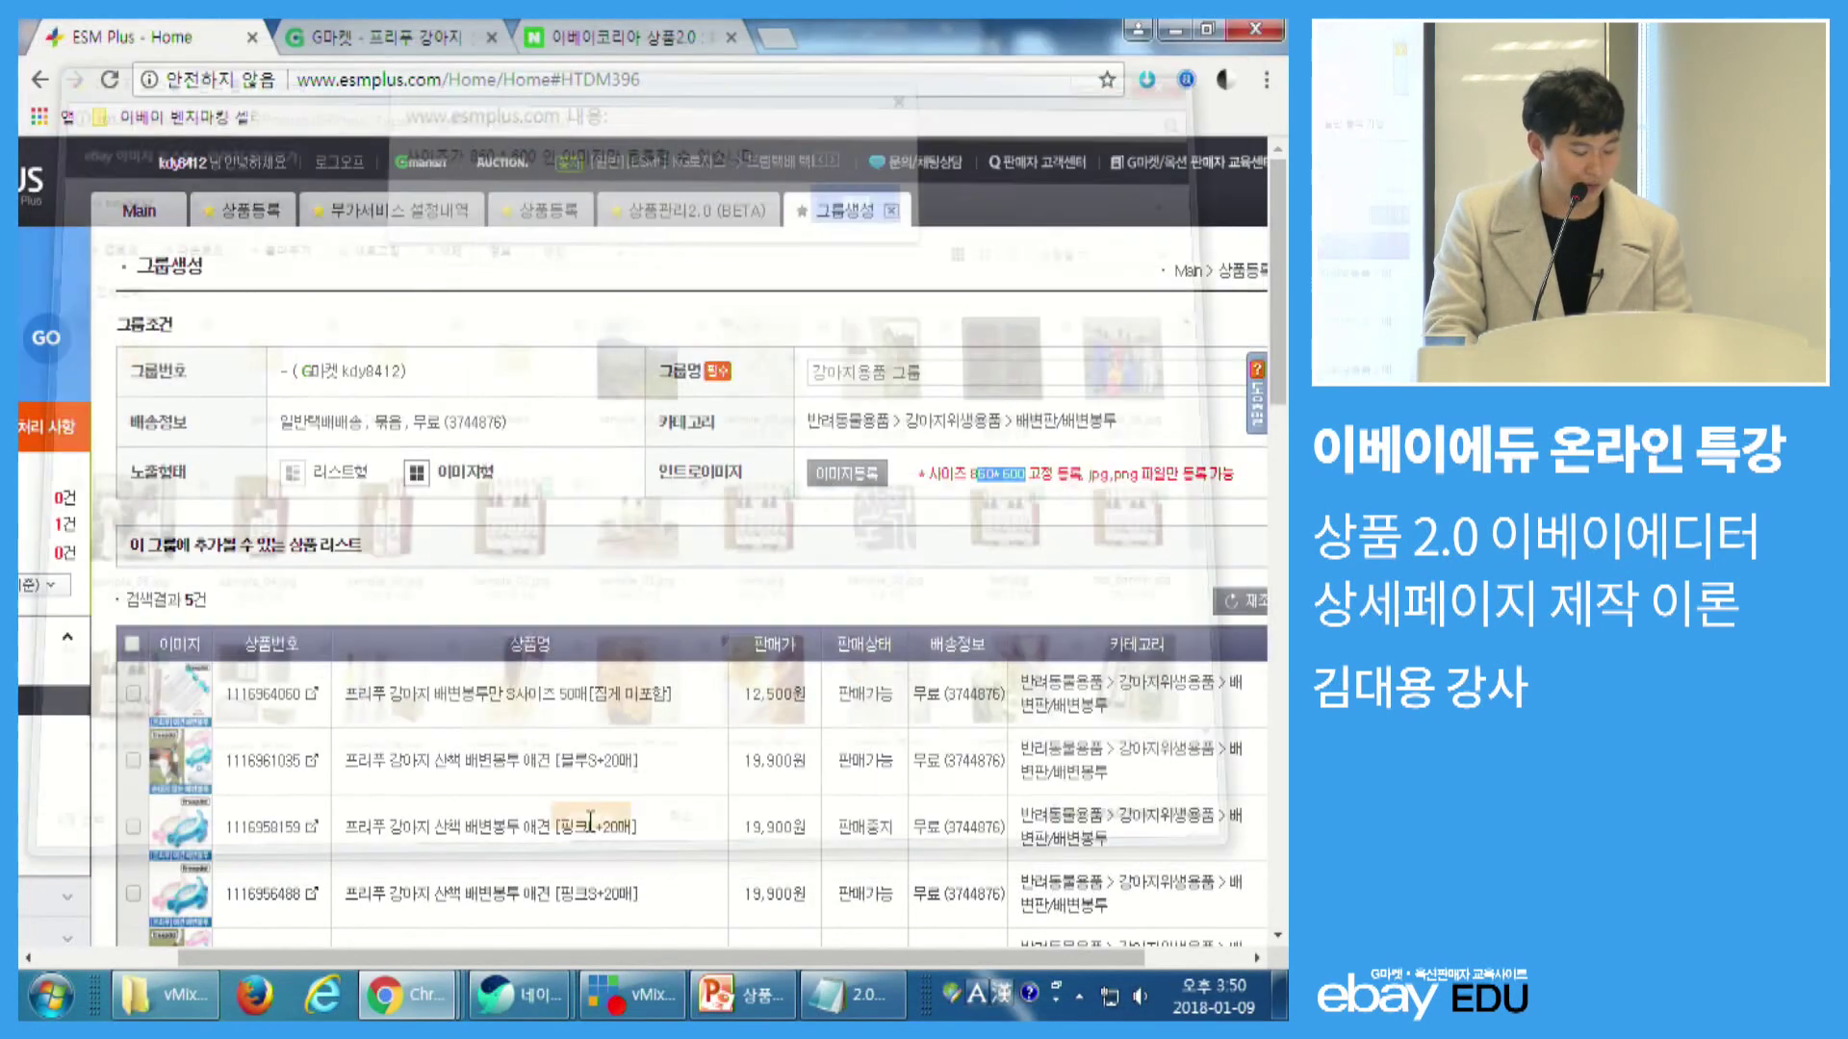
pyautogui.click(871, 220)
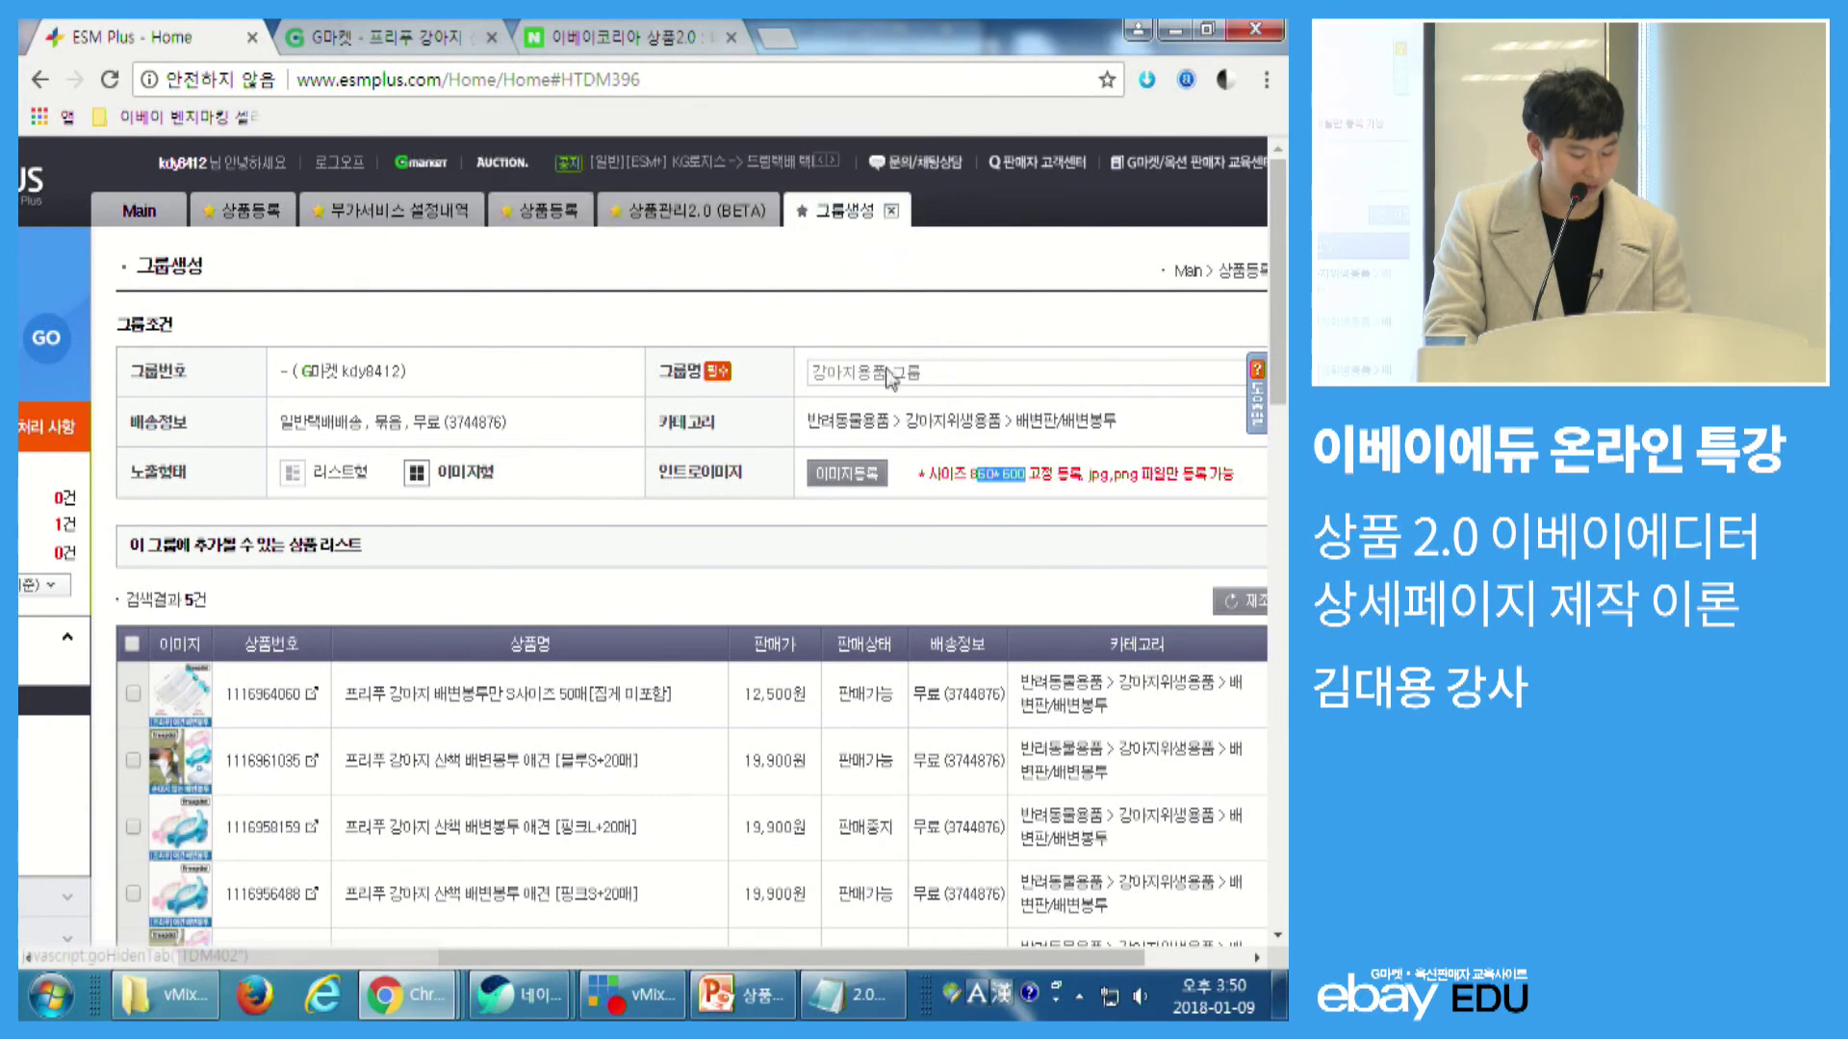
# - Upload intro.jpg from the 식품예제 folder to the image hosting drive, overwriting the file with the same name
pyautogui.click(846, 473)
pyautogui.click(85, 219)
pyautogui.click(91, 252)
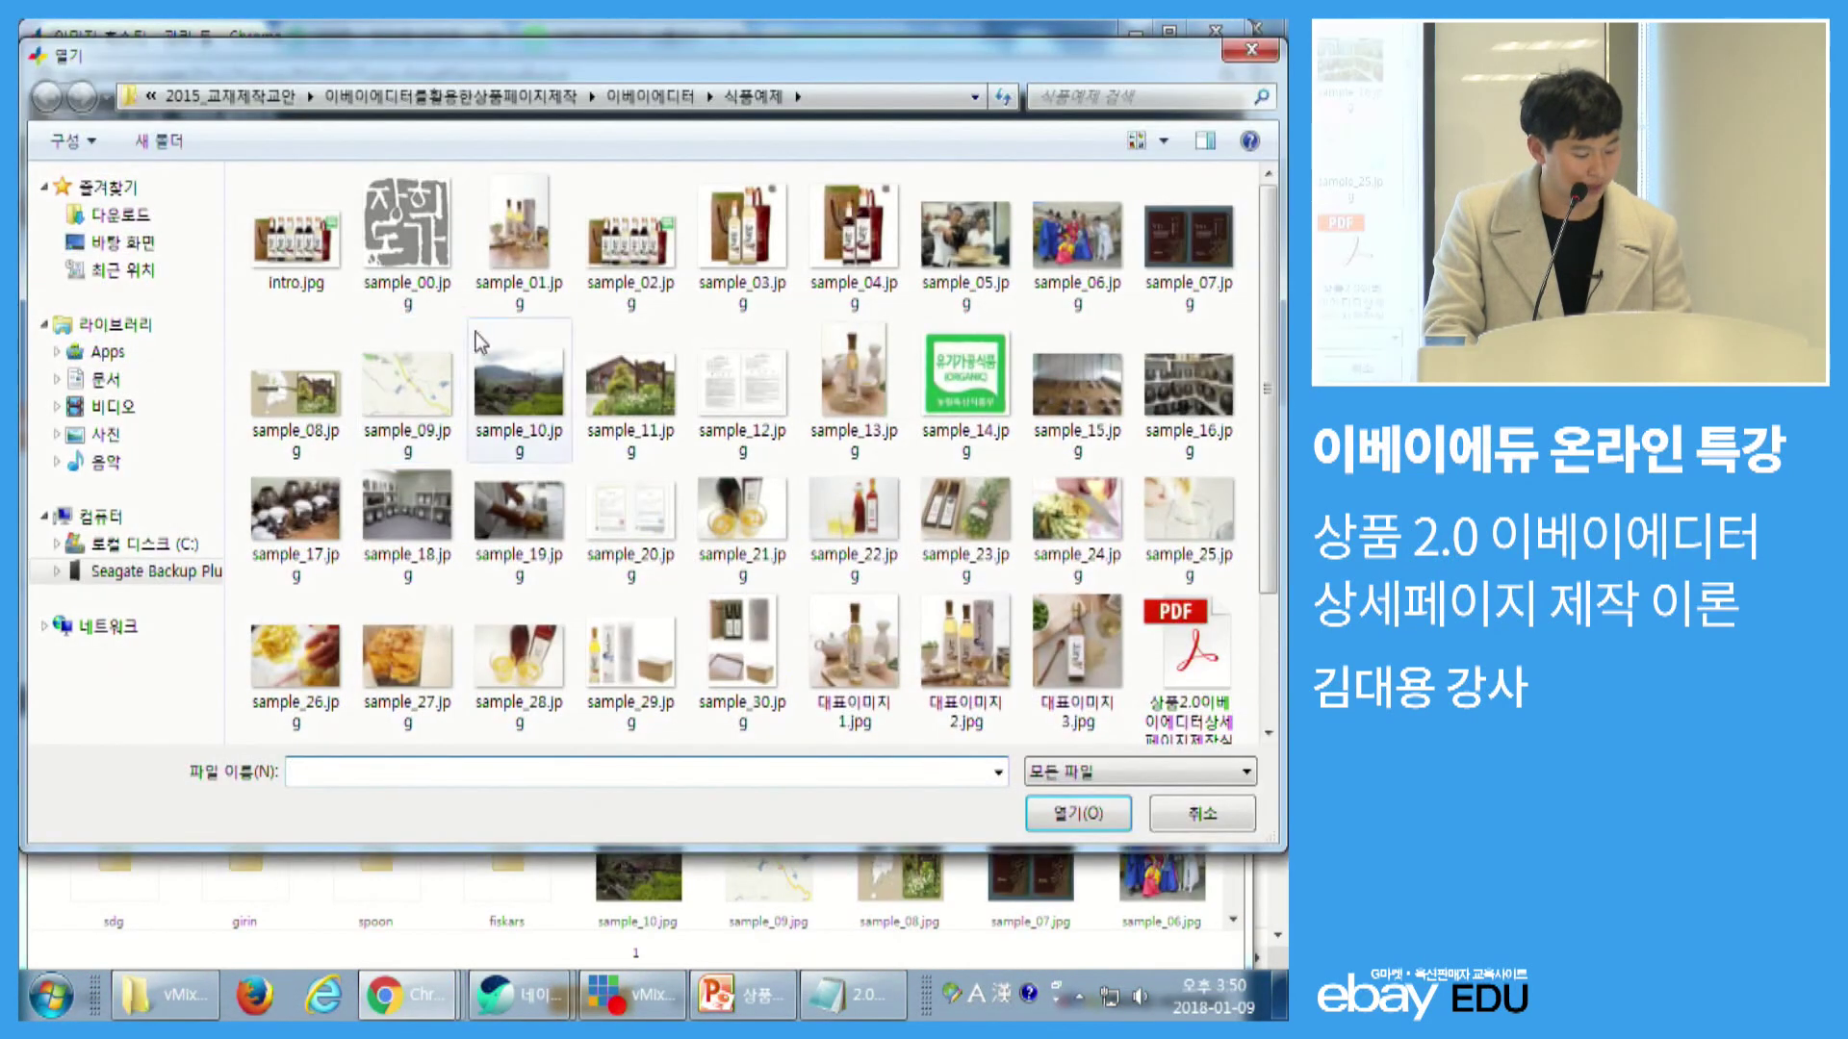
pyautogui.click(293, 245)
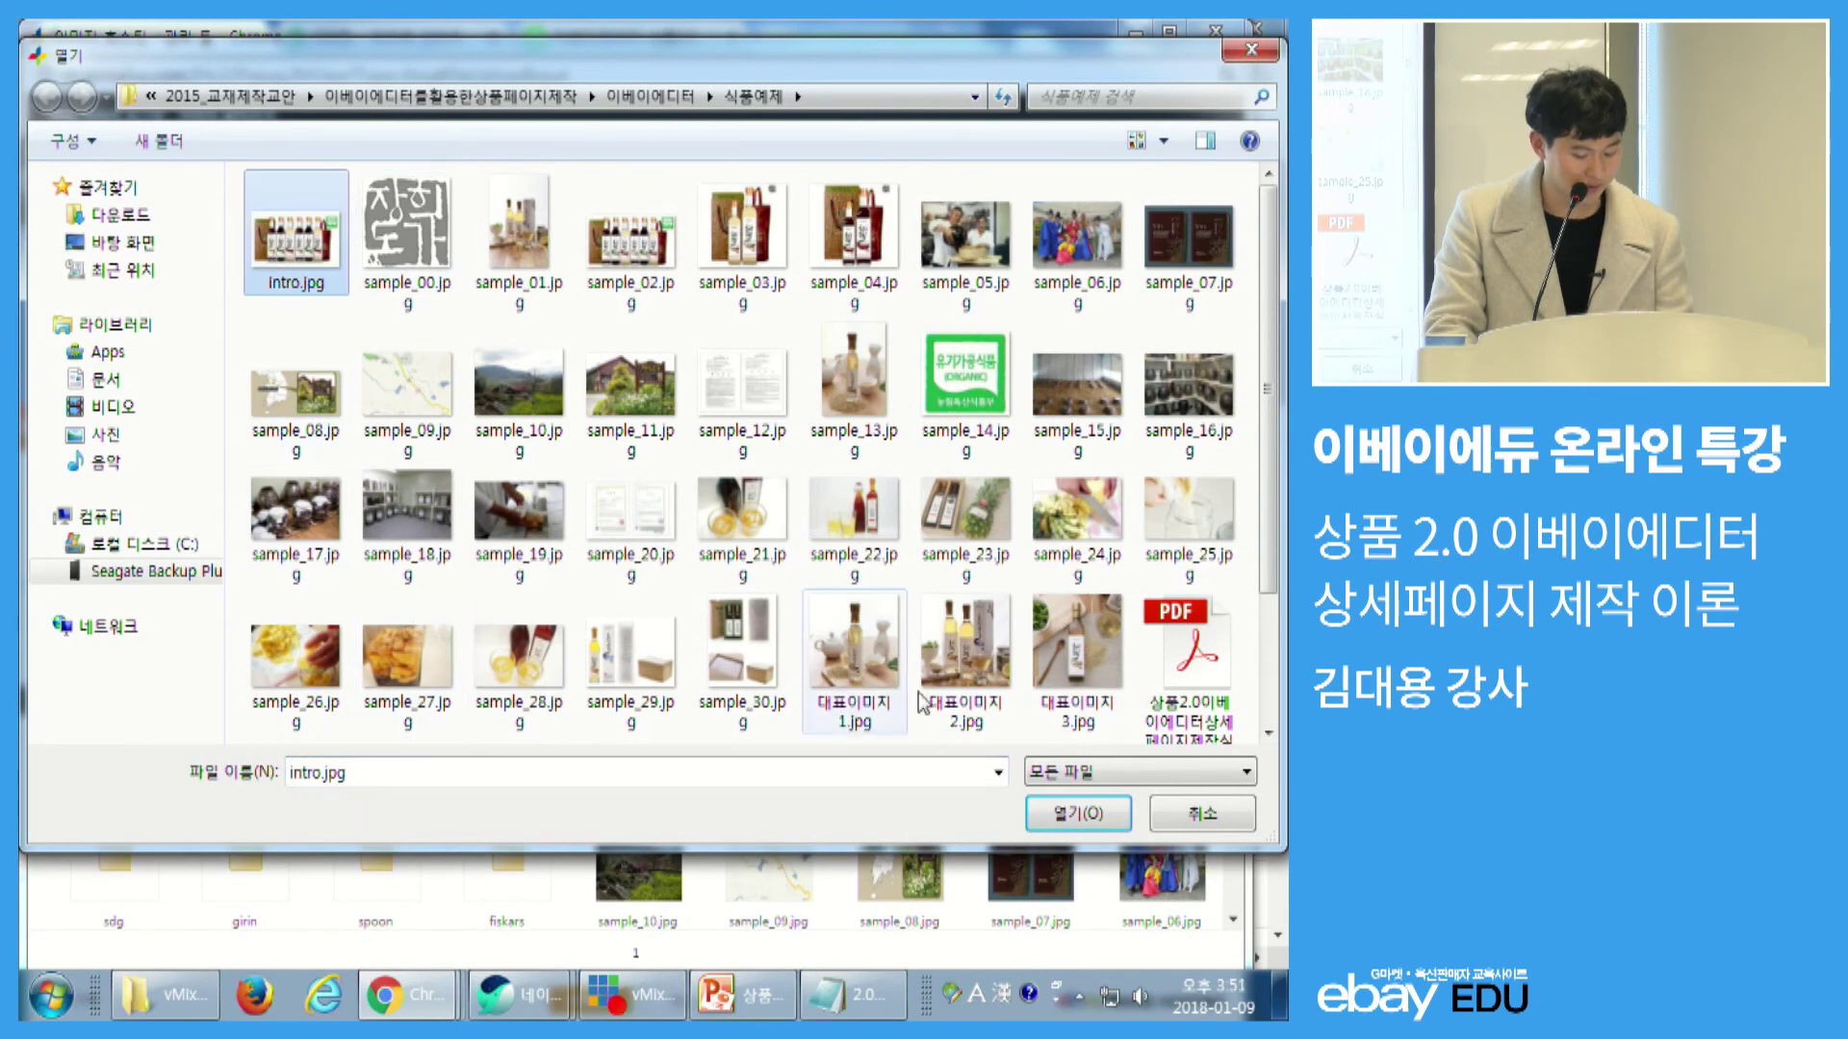
pyautogui.click(1078, 813)
pyautogui.click(741, 752)
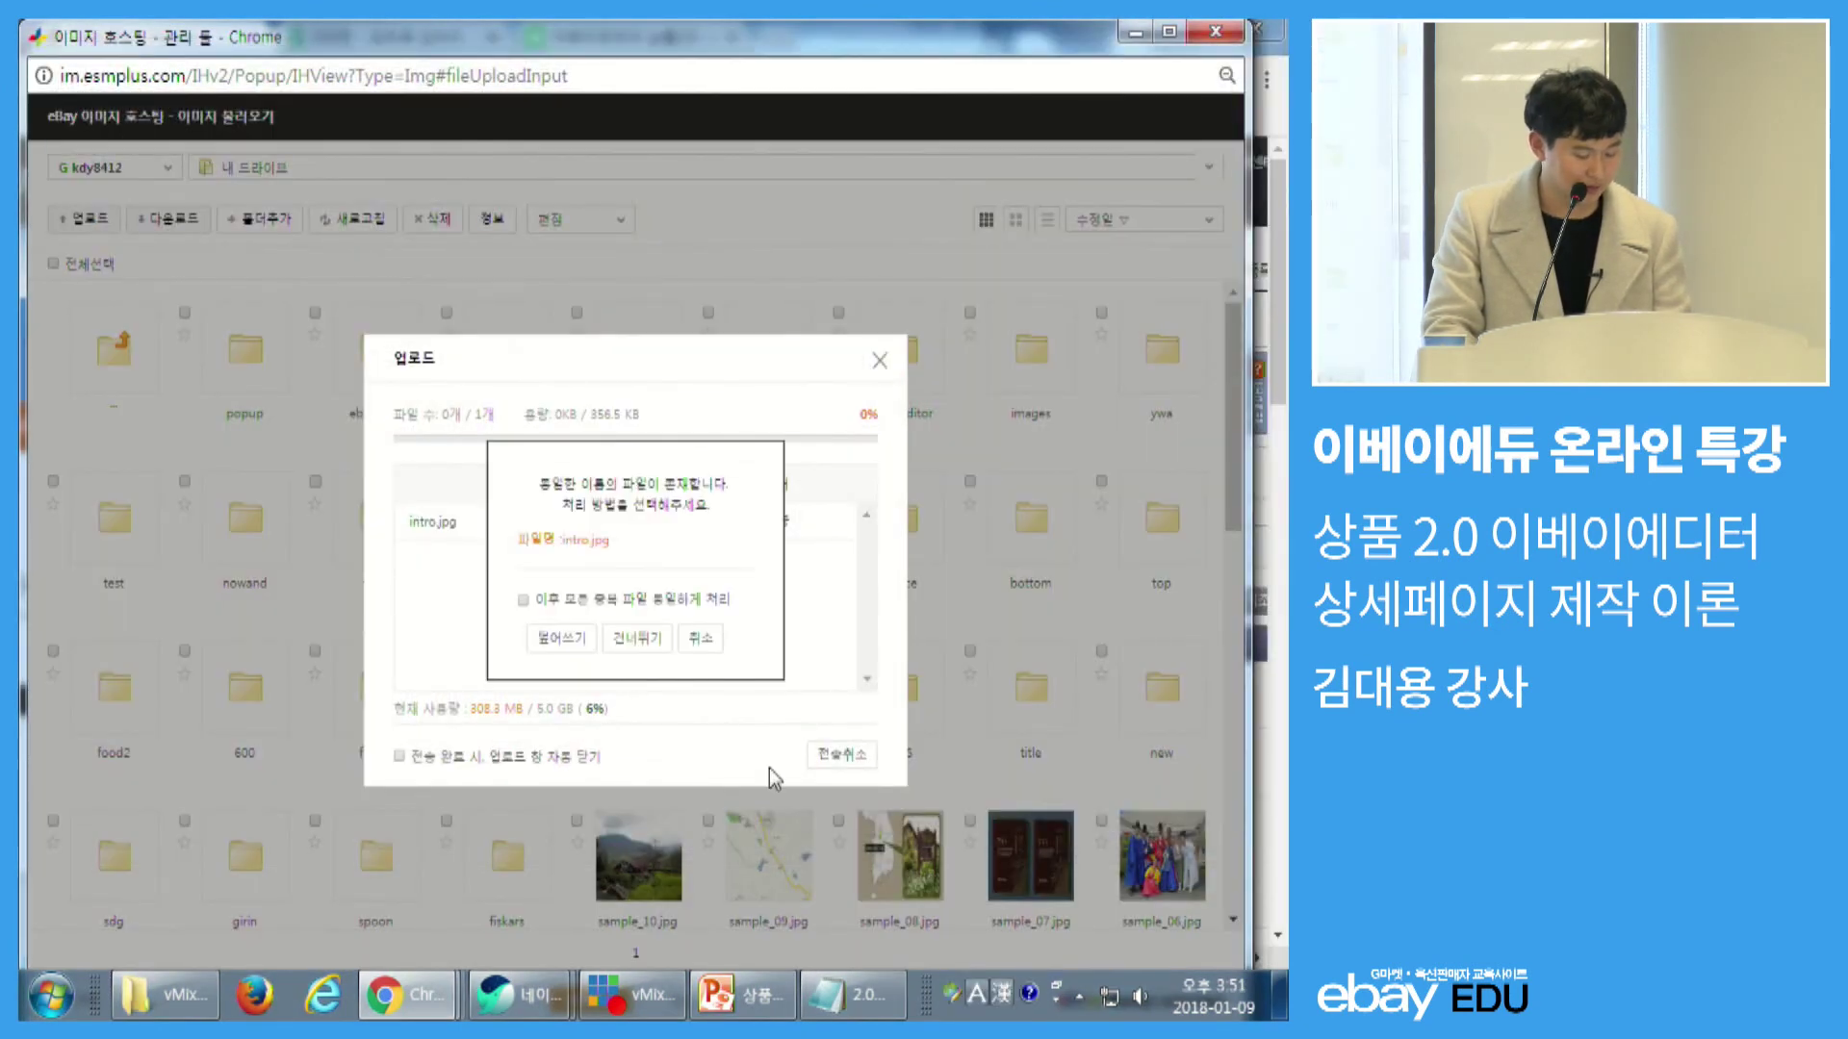
pyautogui.click(559, 637)
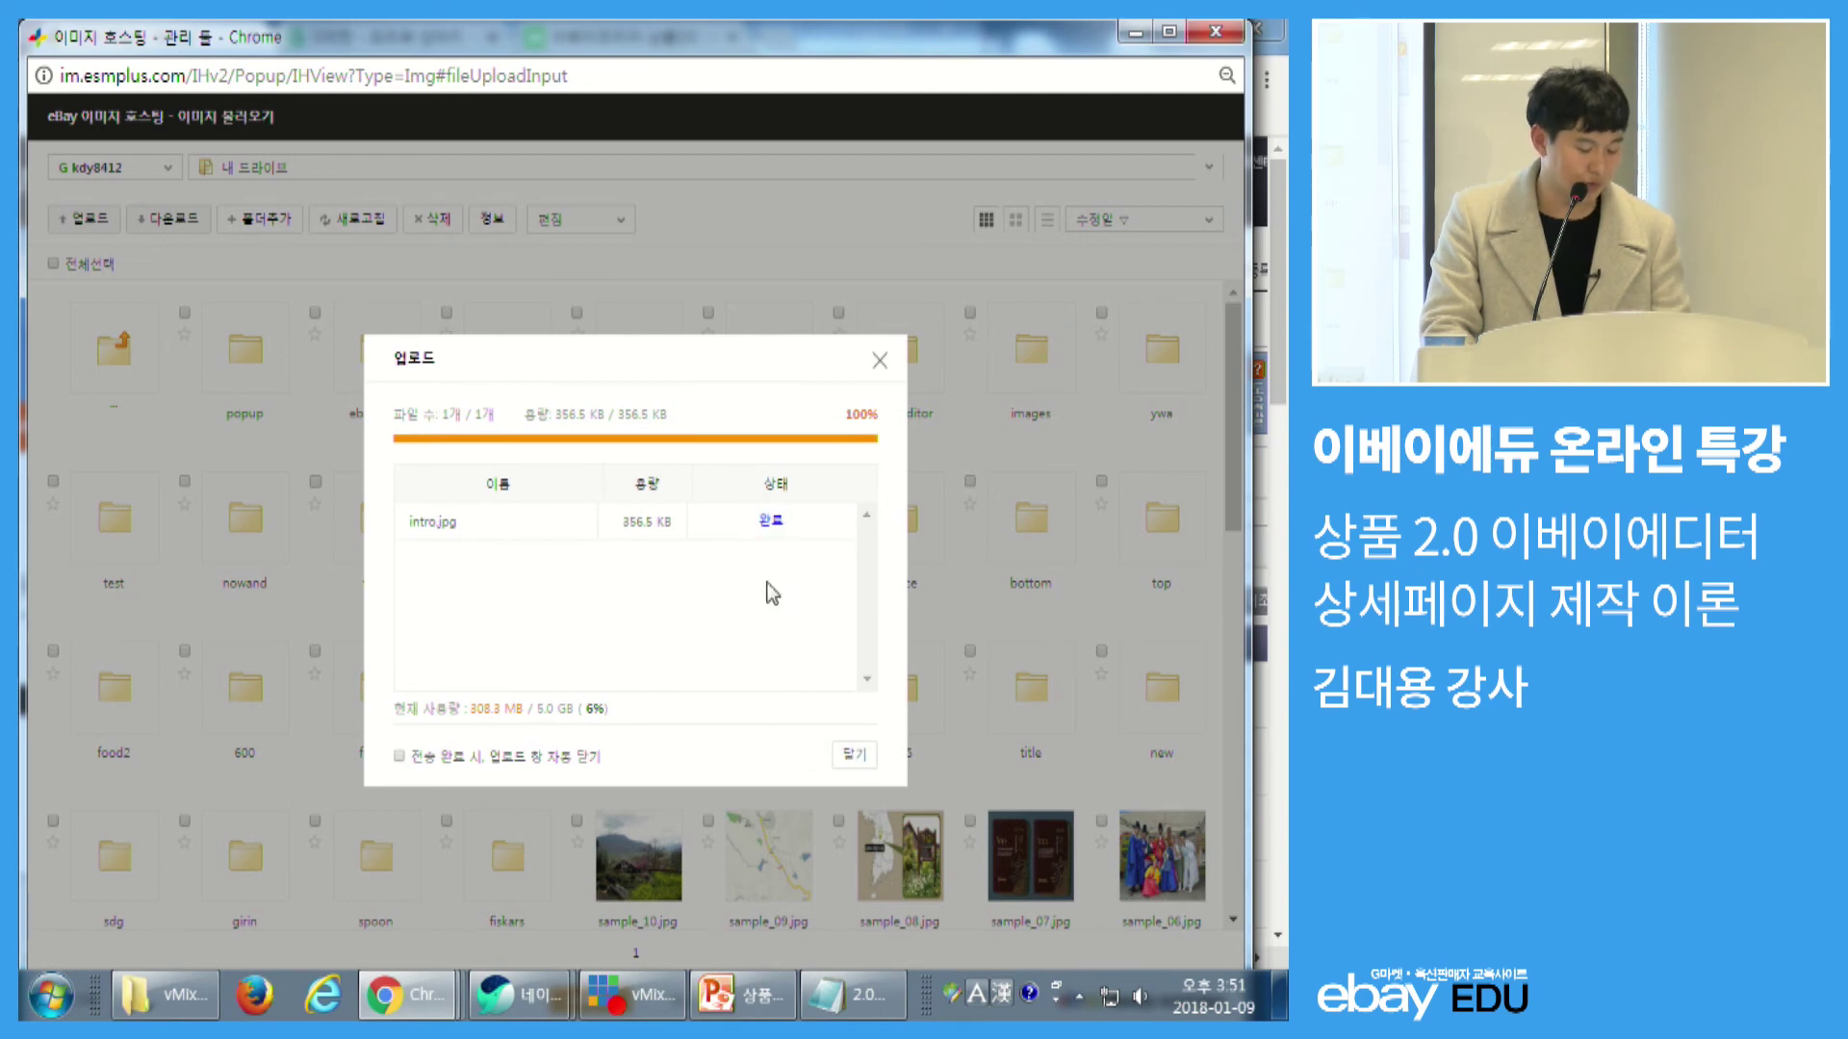
pyautogui.click(878, 363)
# - Try to apply the newly uploaded intro.jpg as the group's 인트로이미지
pyautogui.scroll(-4, 886, 462)
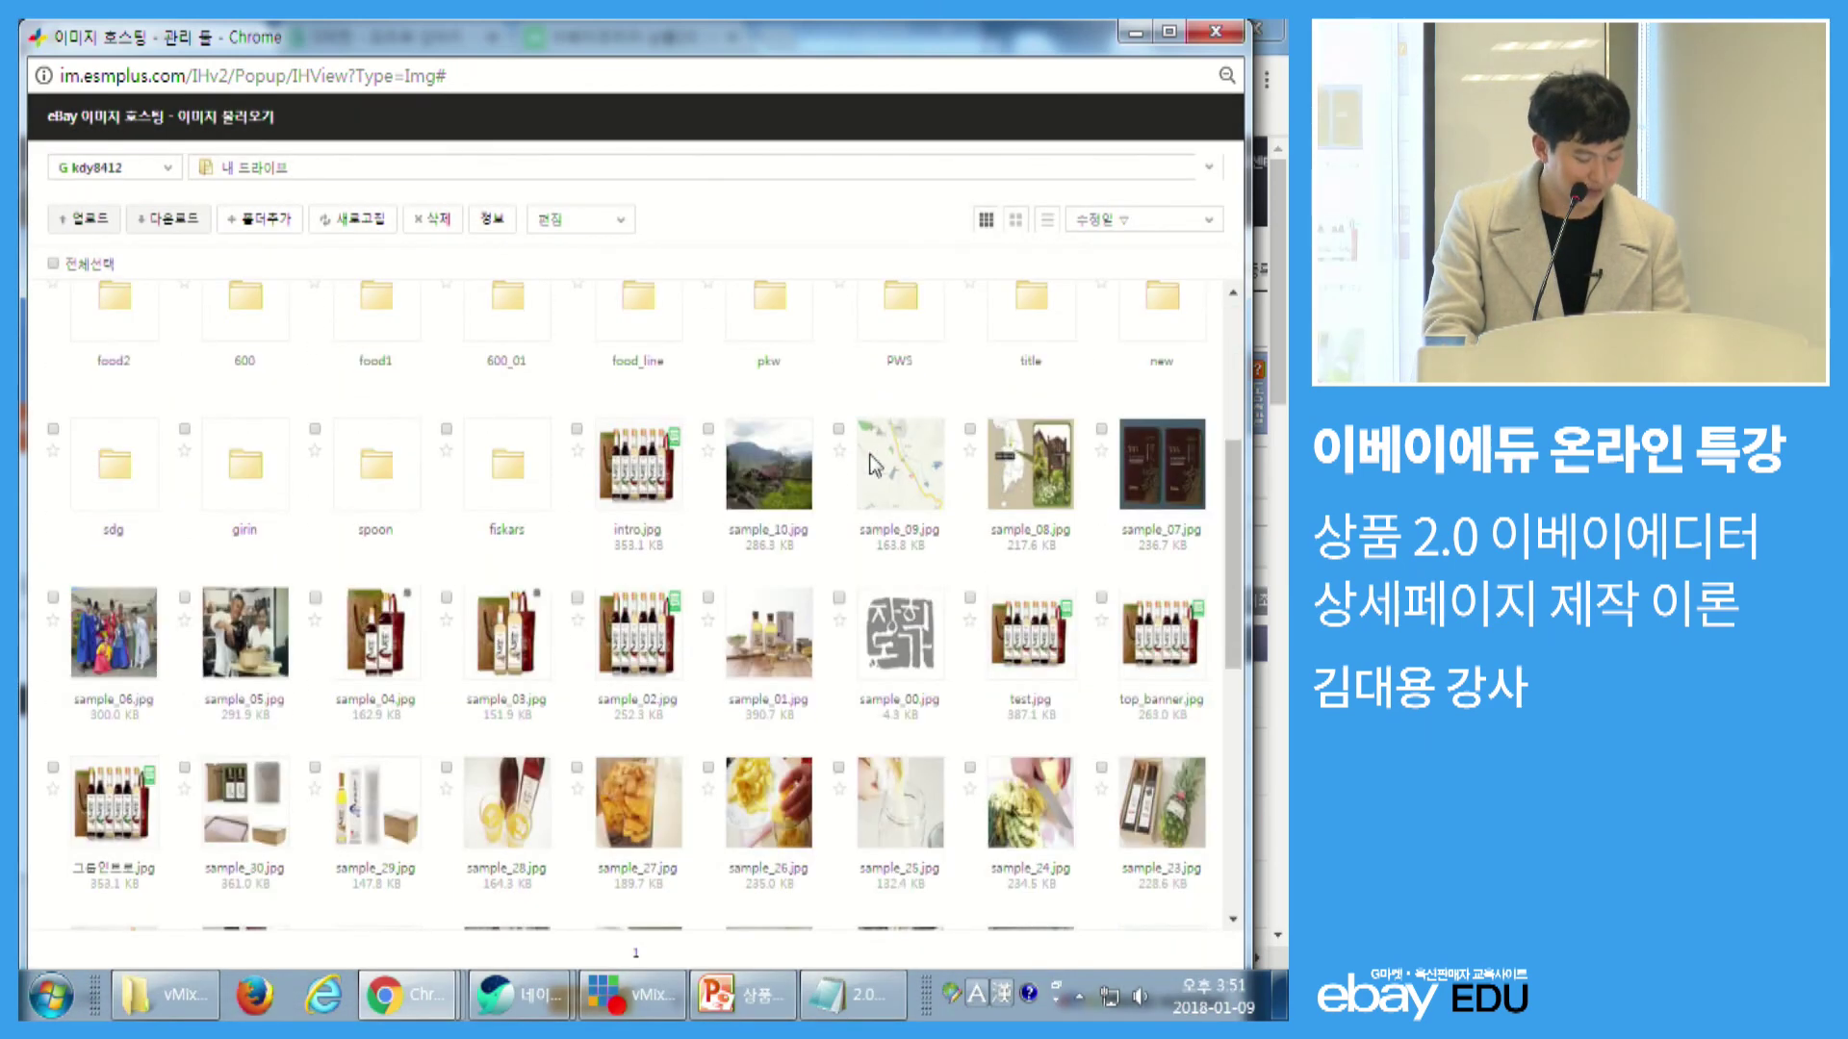
pyautogui.click(652, 492)
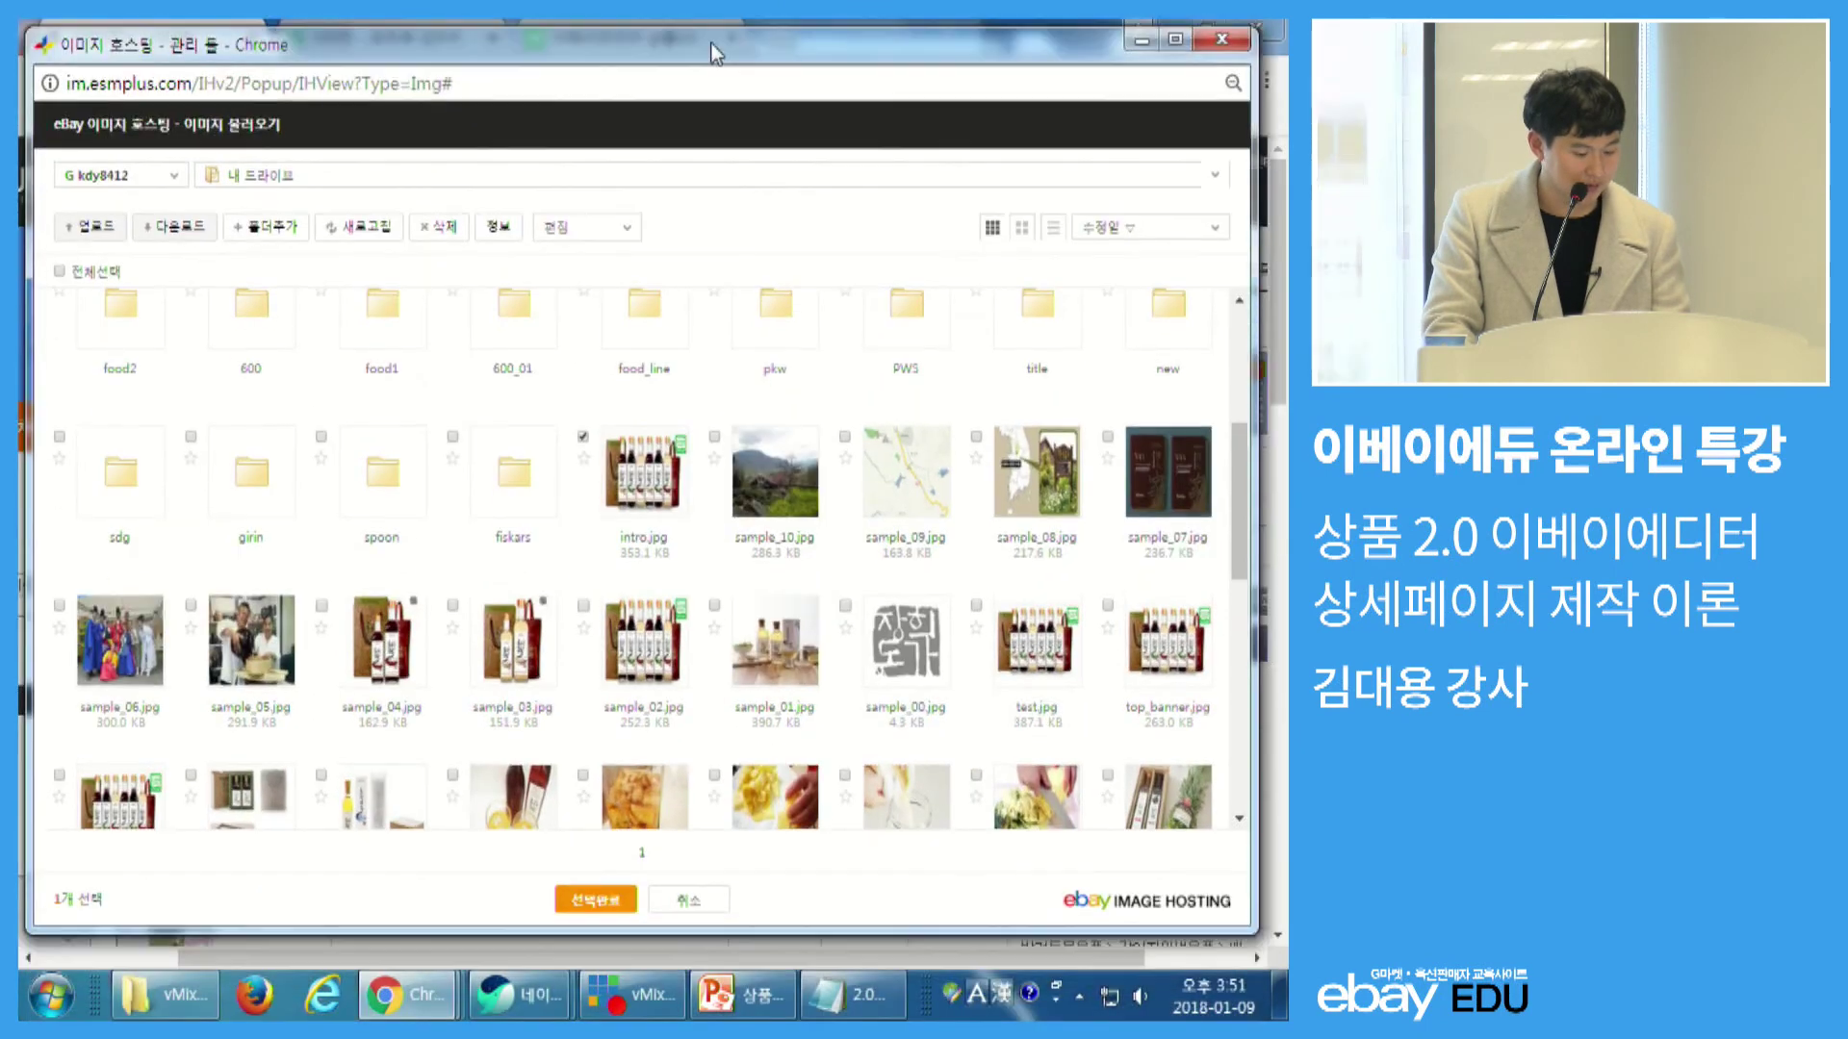
pyautogui.doubleClick(710, 43)
pyautogui.click(610, 943)
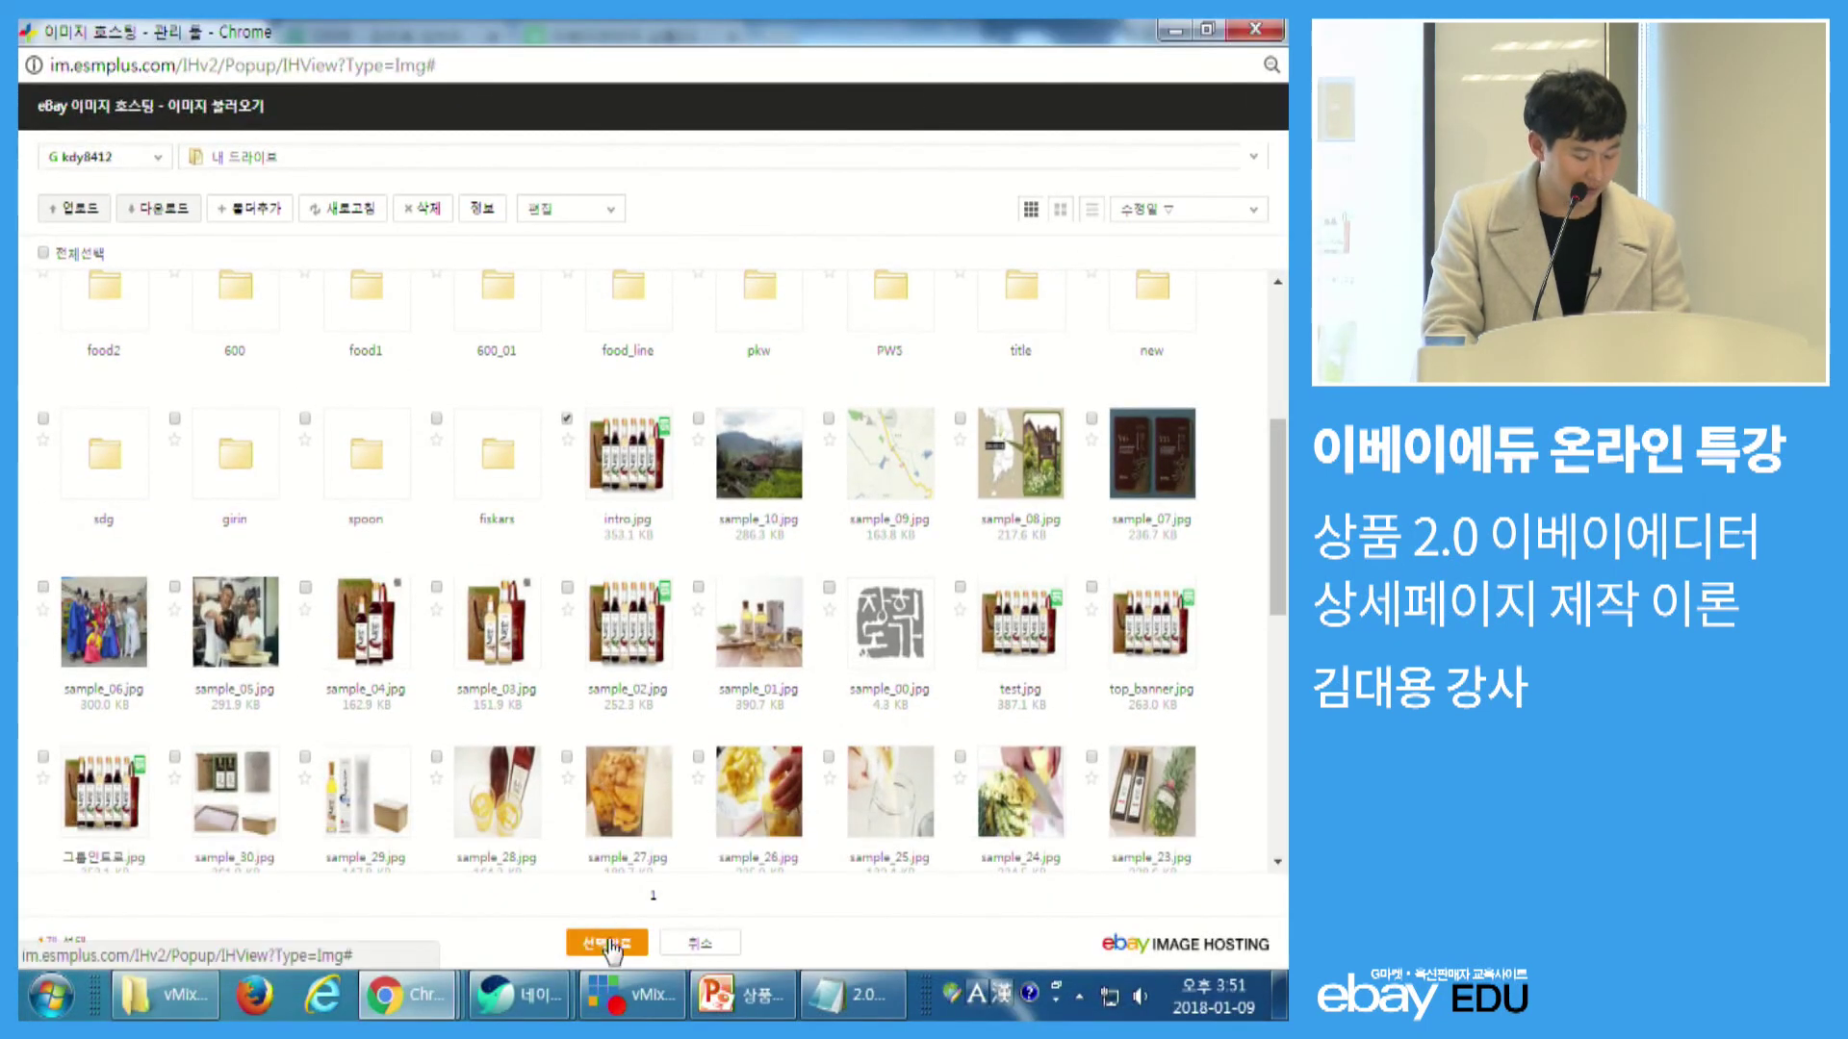
pyautogui.click(853, 231)
# - Register test.jpg from the image hosting drive as the group's 인트로이미지
pyautogui.click(851, 470)
pyautogui.scroll(-4, 868, 516)
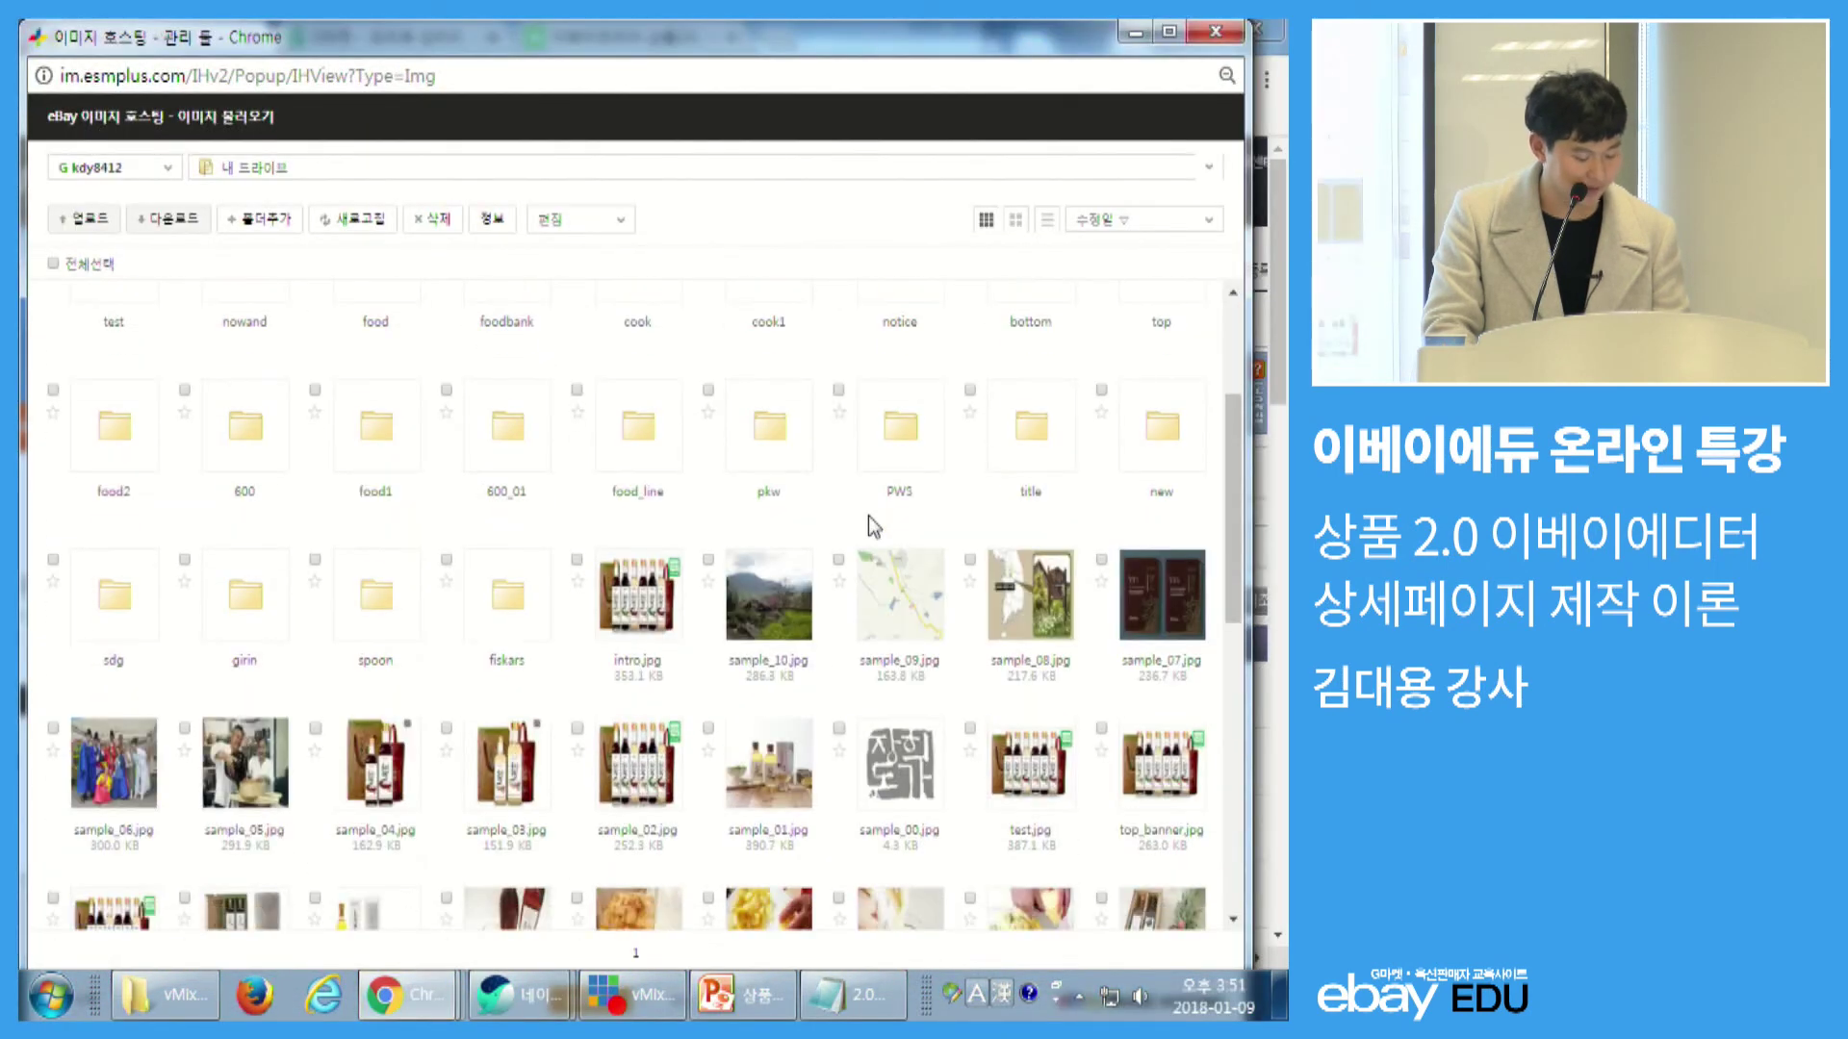
pyautogui.scroll(-2, 426, 671)
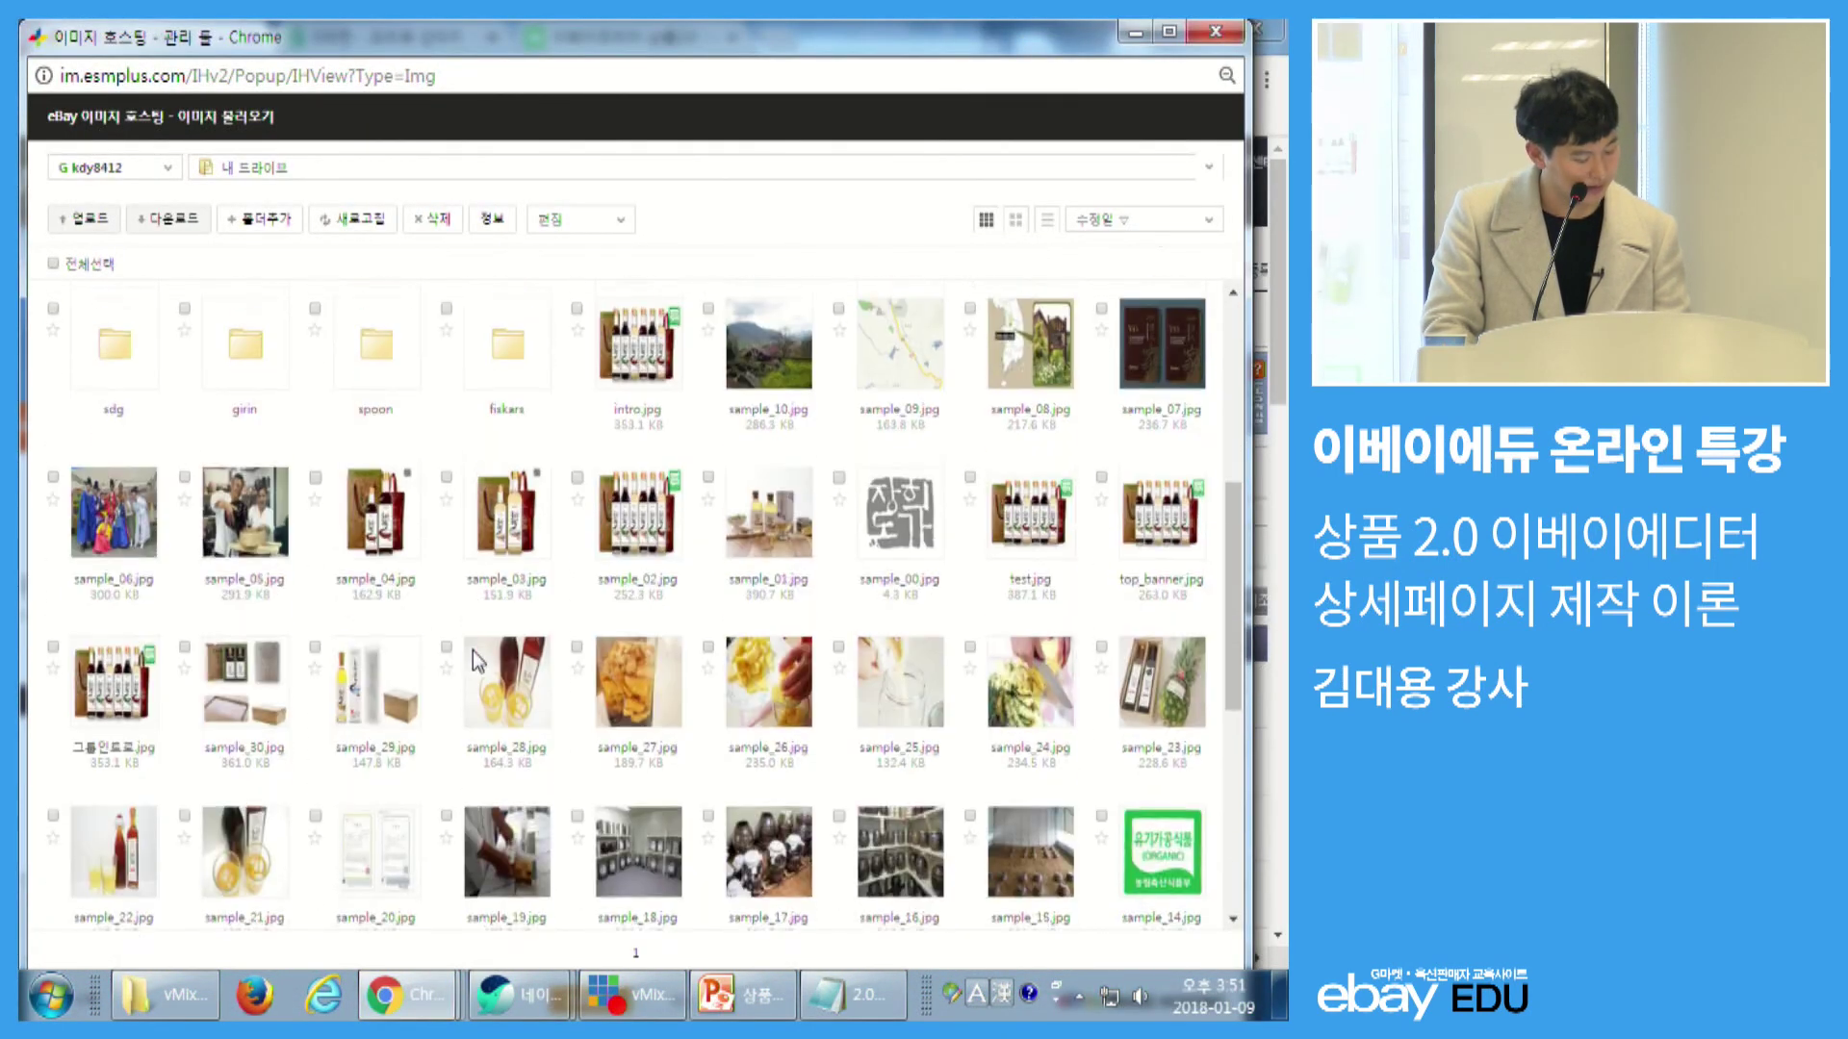
pyautogui.doubleClick(1035, 517)
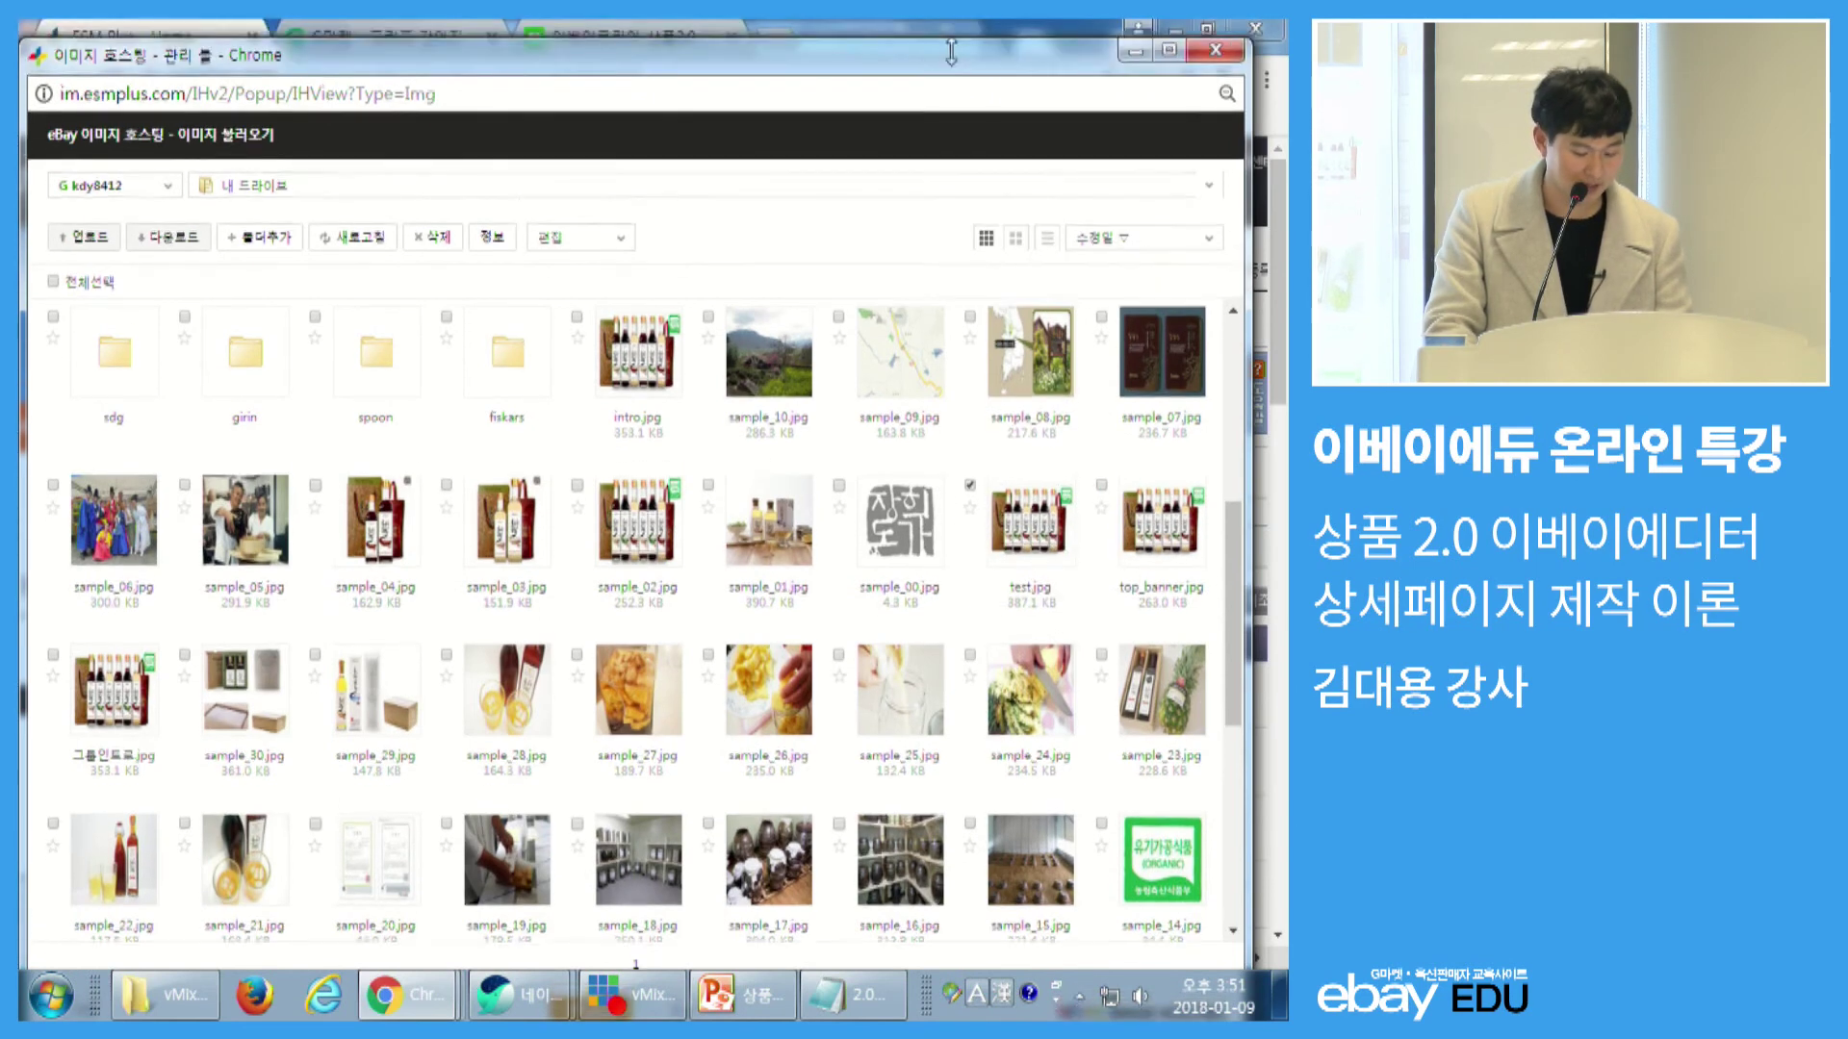
pyautogui.scroll(-6, 673, 838)
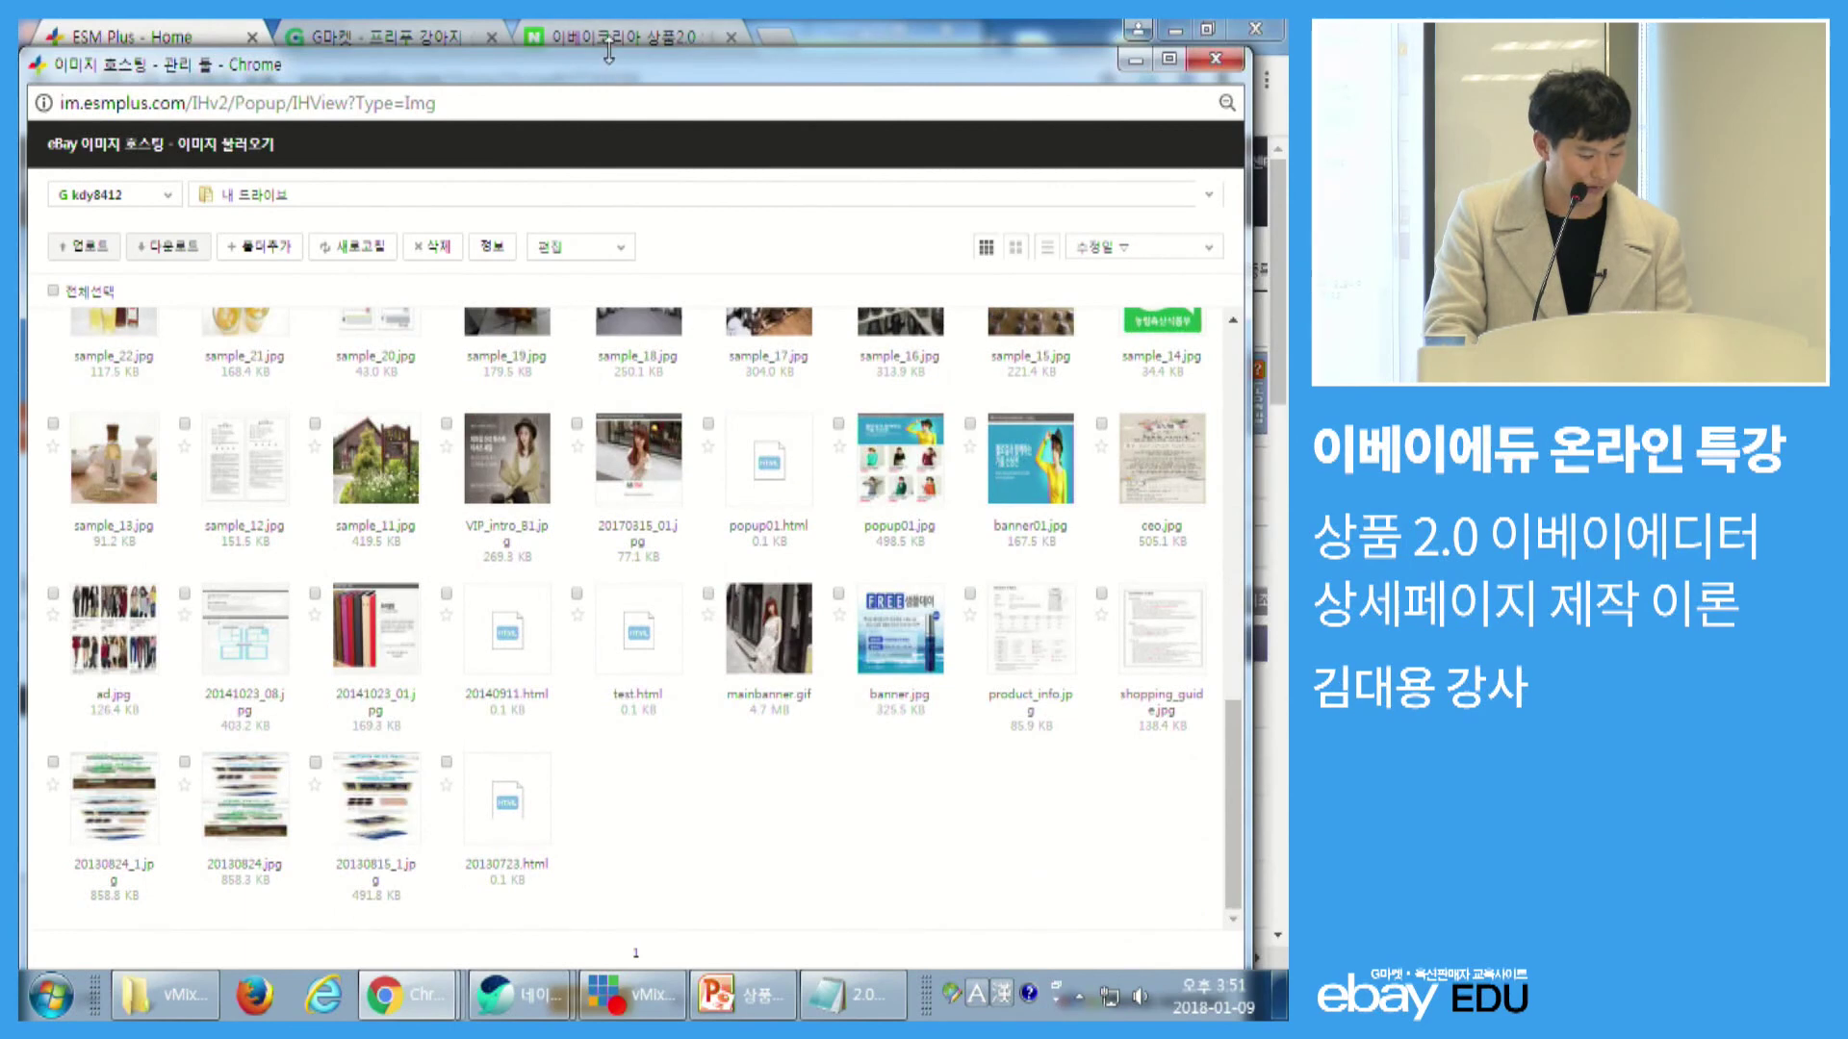
pyautogui.moveTo(608, 52); pyautogui.dragTo(597, 119)
pyautogui.doubleClick(597, 119)
pyautogui.click(622, 937)
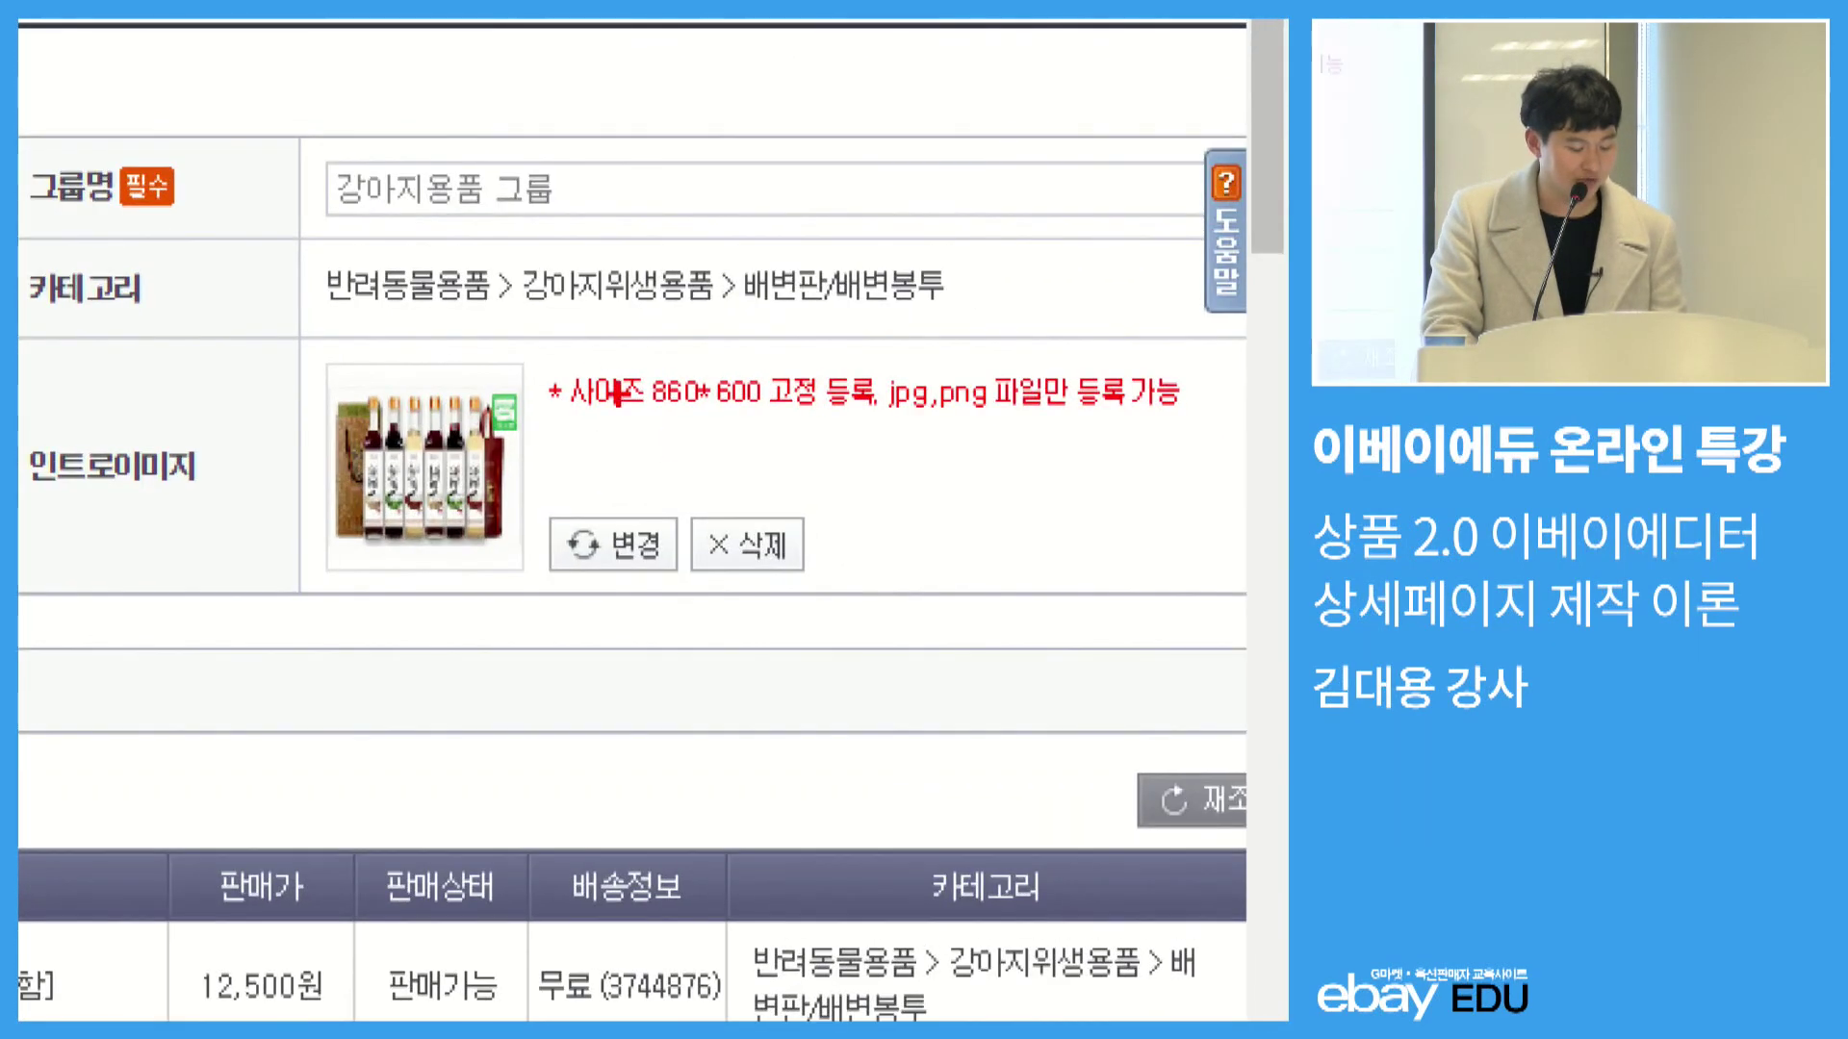
pyautogui.moveTo(937, 456); pyautogui.dragTo(999, 490)
pyautogui.moveTo(710, 426); pyautogui.dragTo(805, 439)
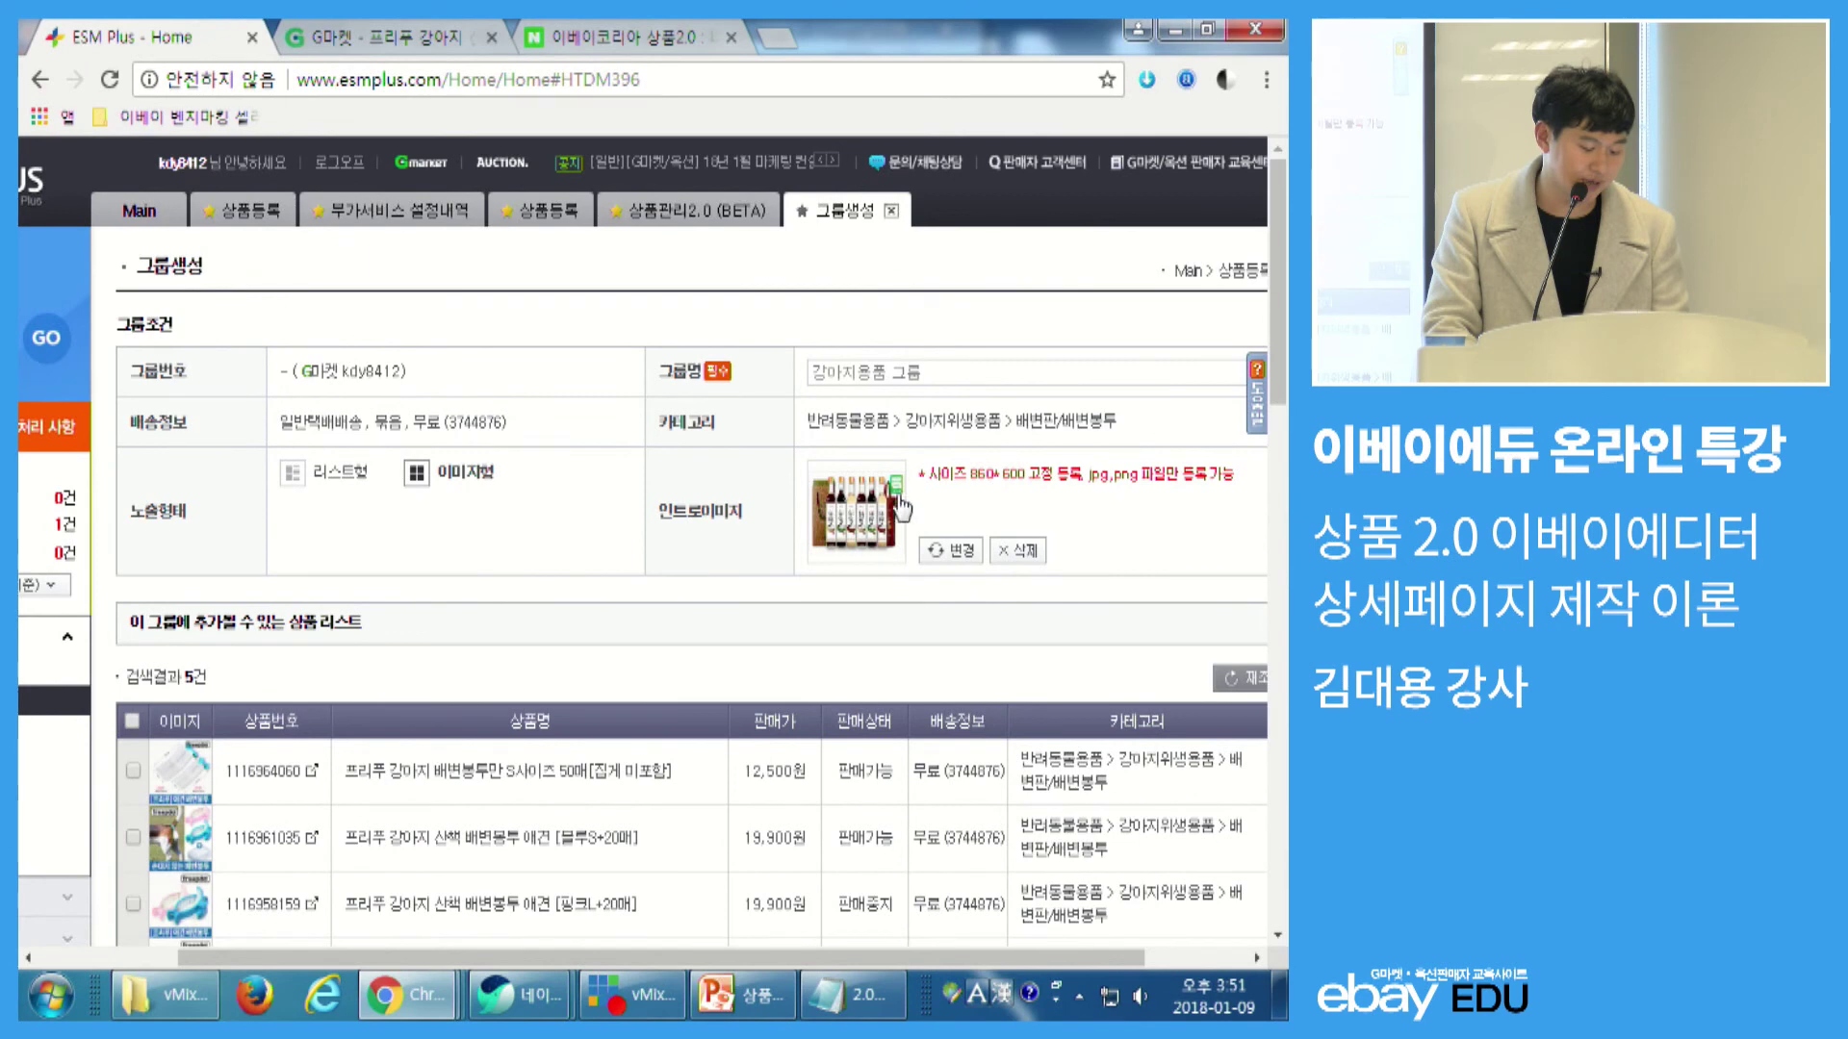
# - Add the S사이즈 50매, 블루S+20매, 핑크S+20매 and 블루L+20매 dog waste bag products to the group
pyautogui.scroll(-4, 242, 440)
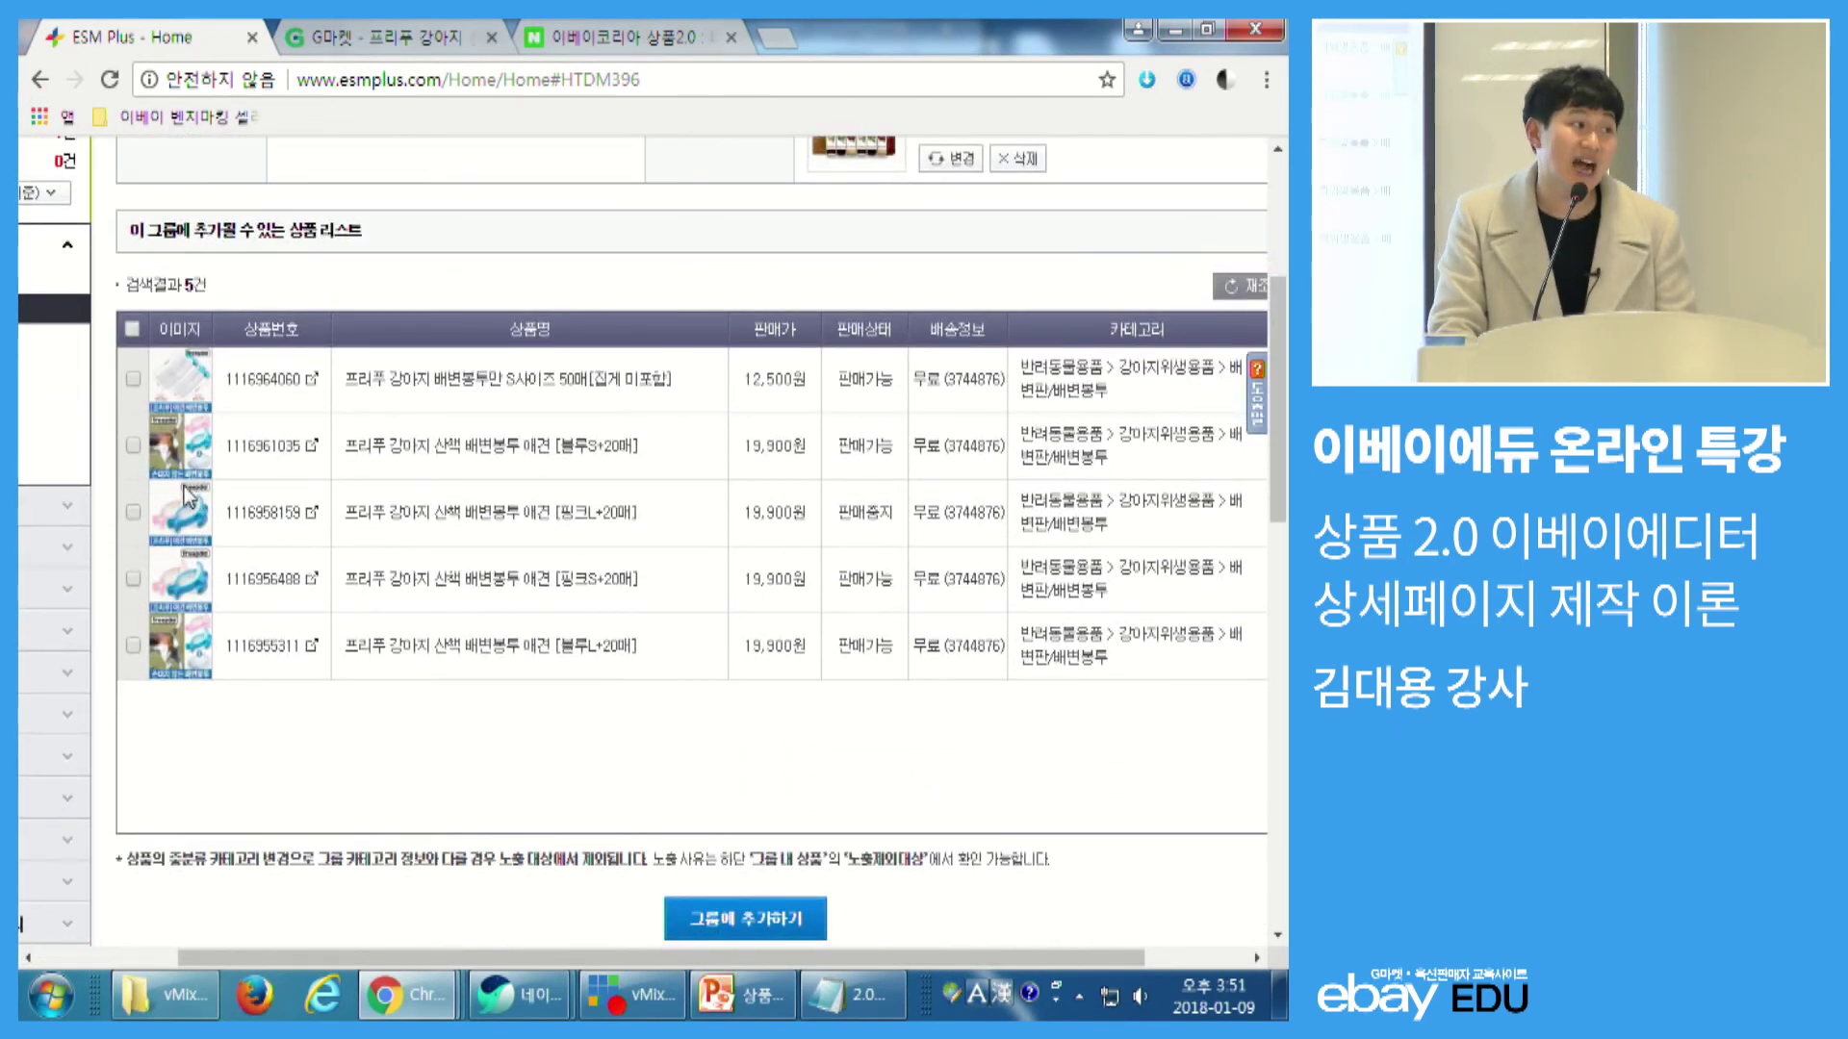
pyautogui.click(134, 378)
pyautogui.click(134, 446)
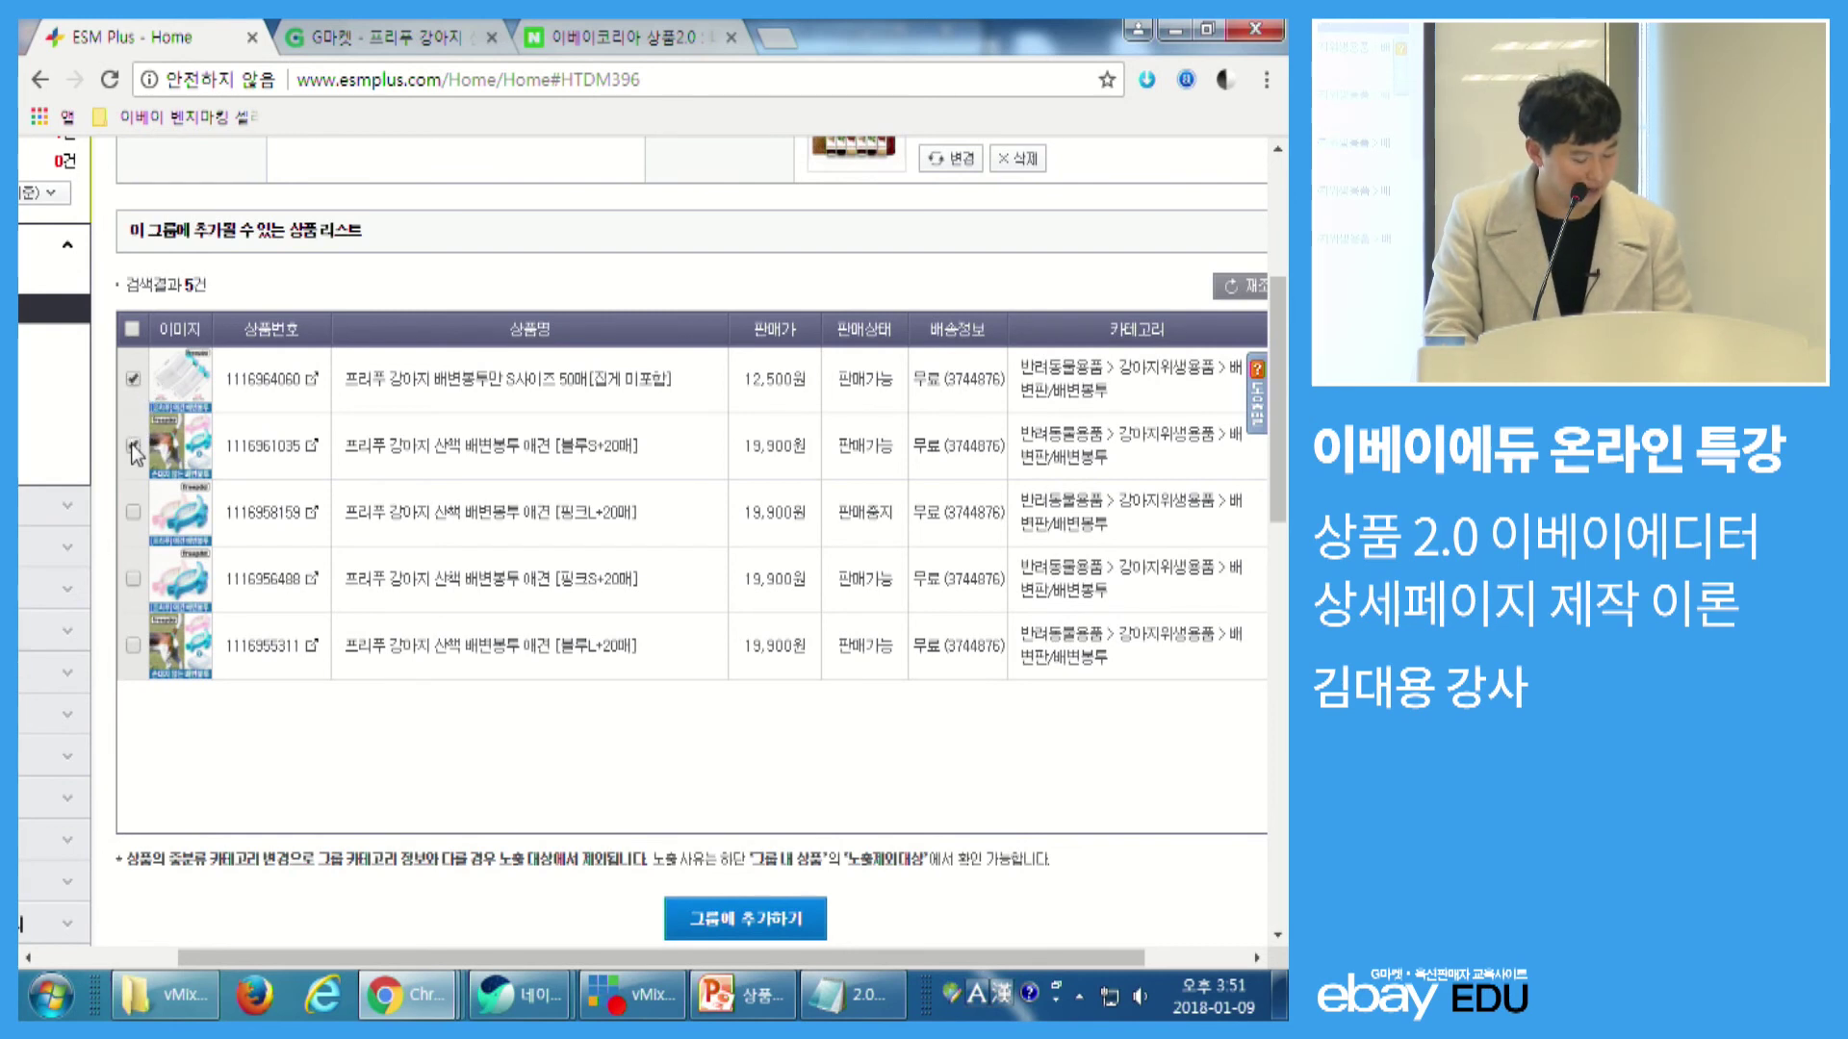
pyautogui.click(133, 579)
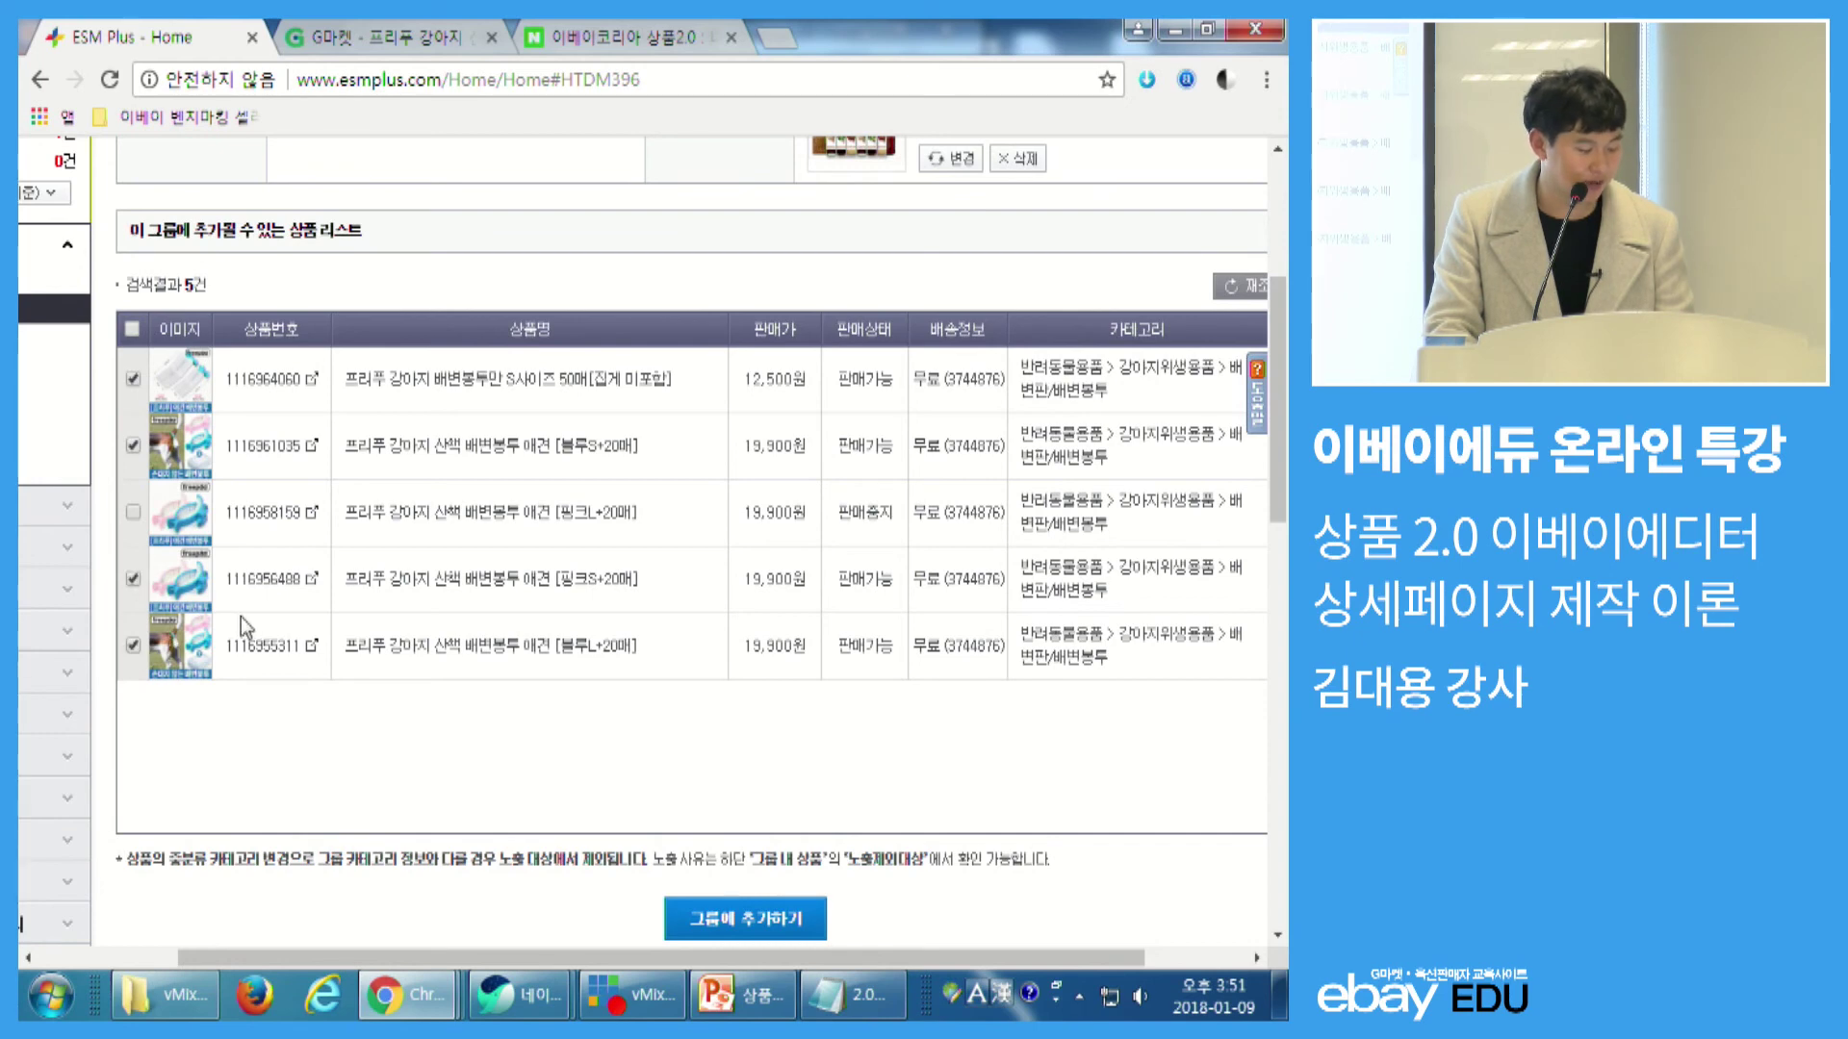
pyautogui.scroll(-3, 385, 621)
pyautogui.click(779, 662)
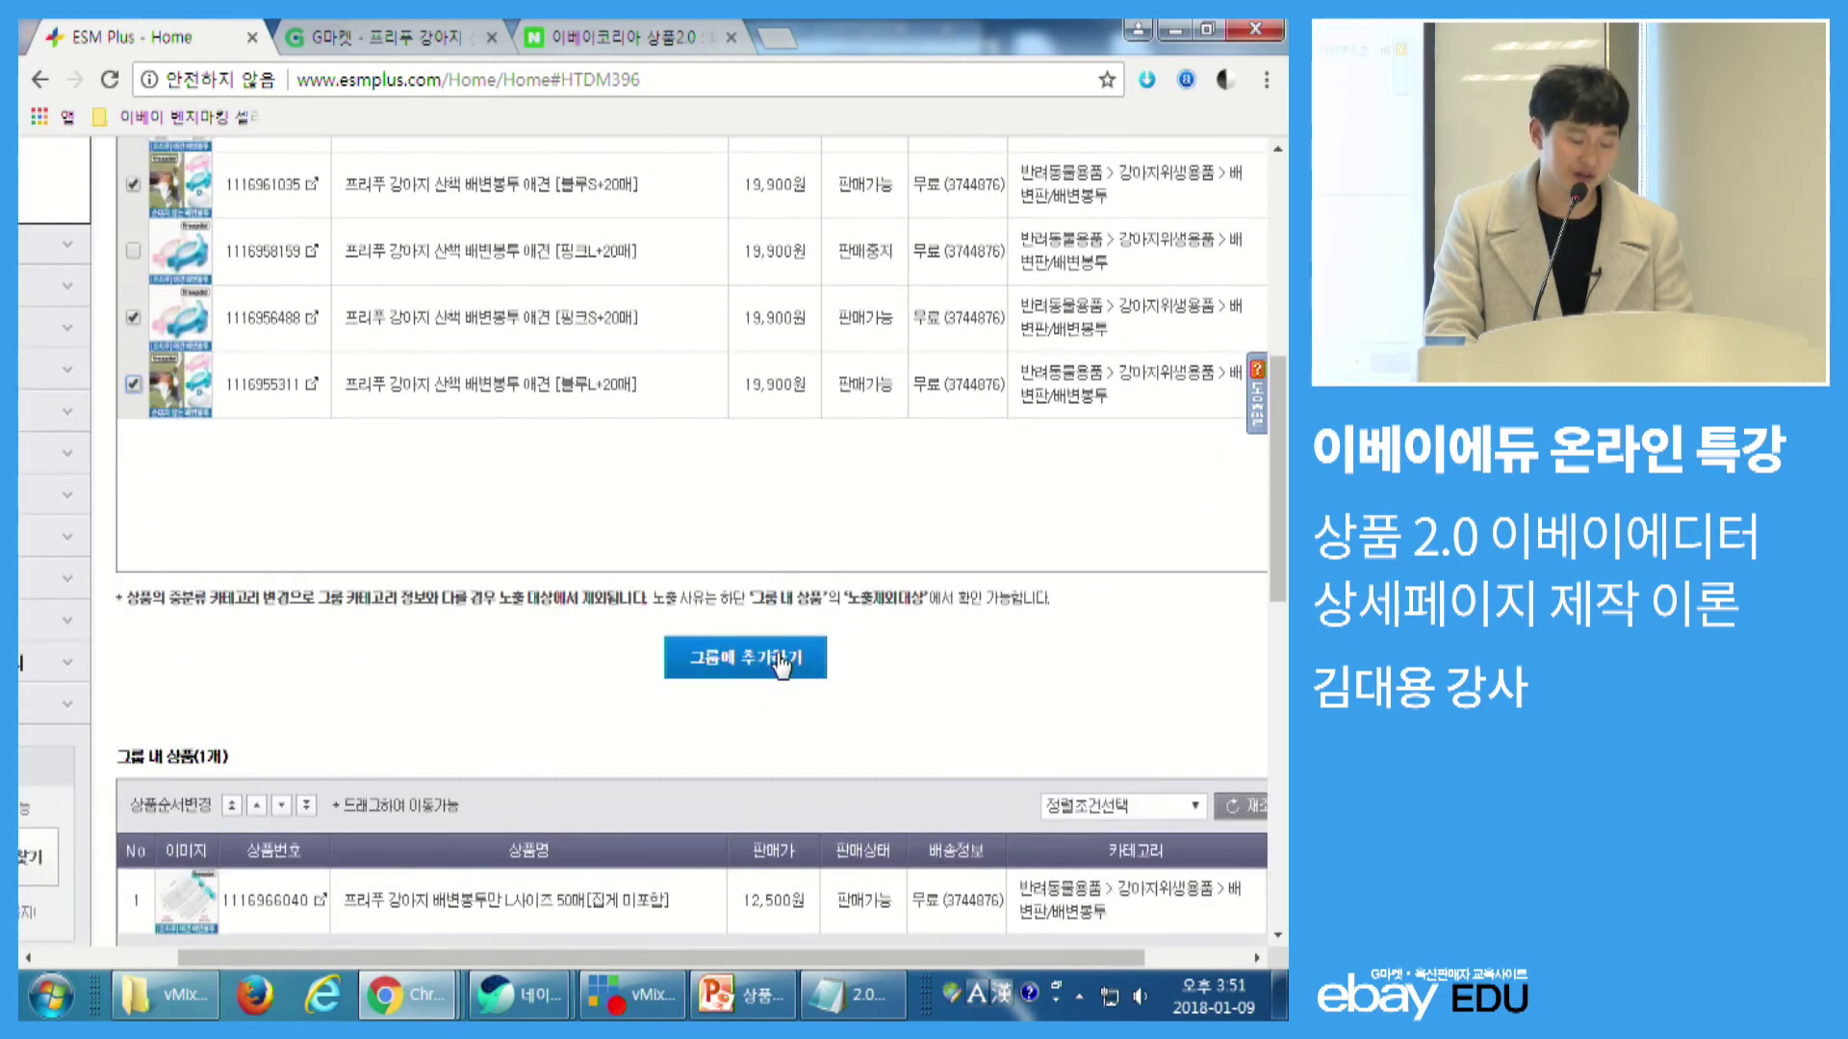
# - Reorder the group's products to 핑크S+20매, S사이즈 50매, 블루L+20매, L사이즈 50매, 블루S+20매
pyautogui.scroll(-6, 635, 592)
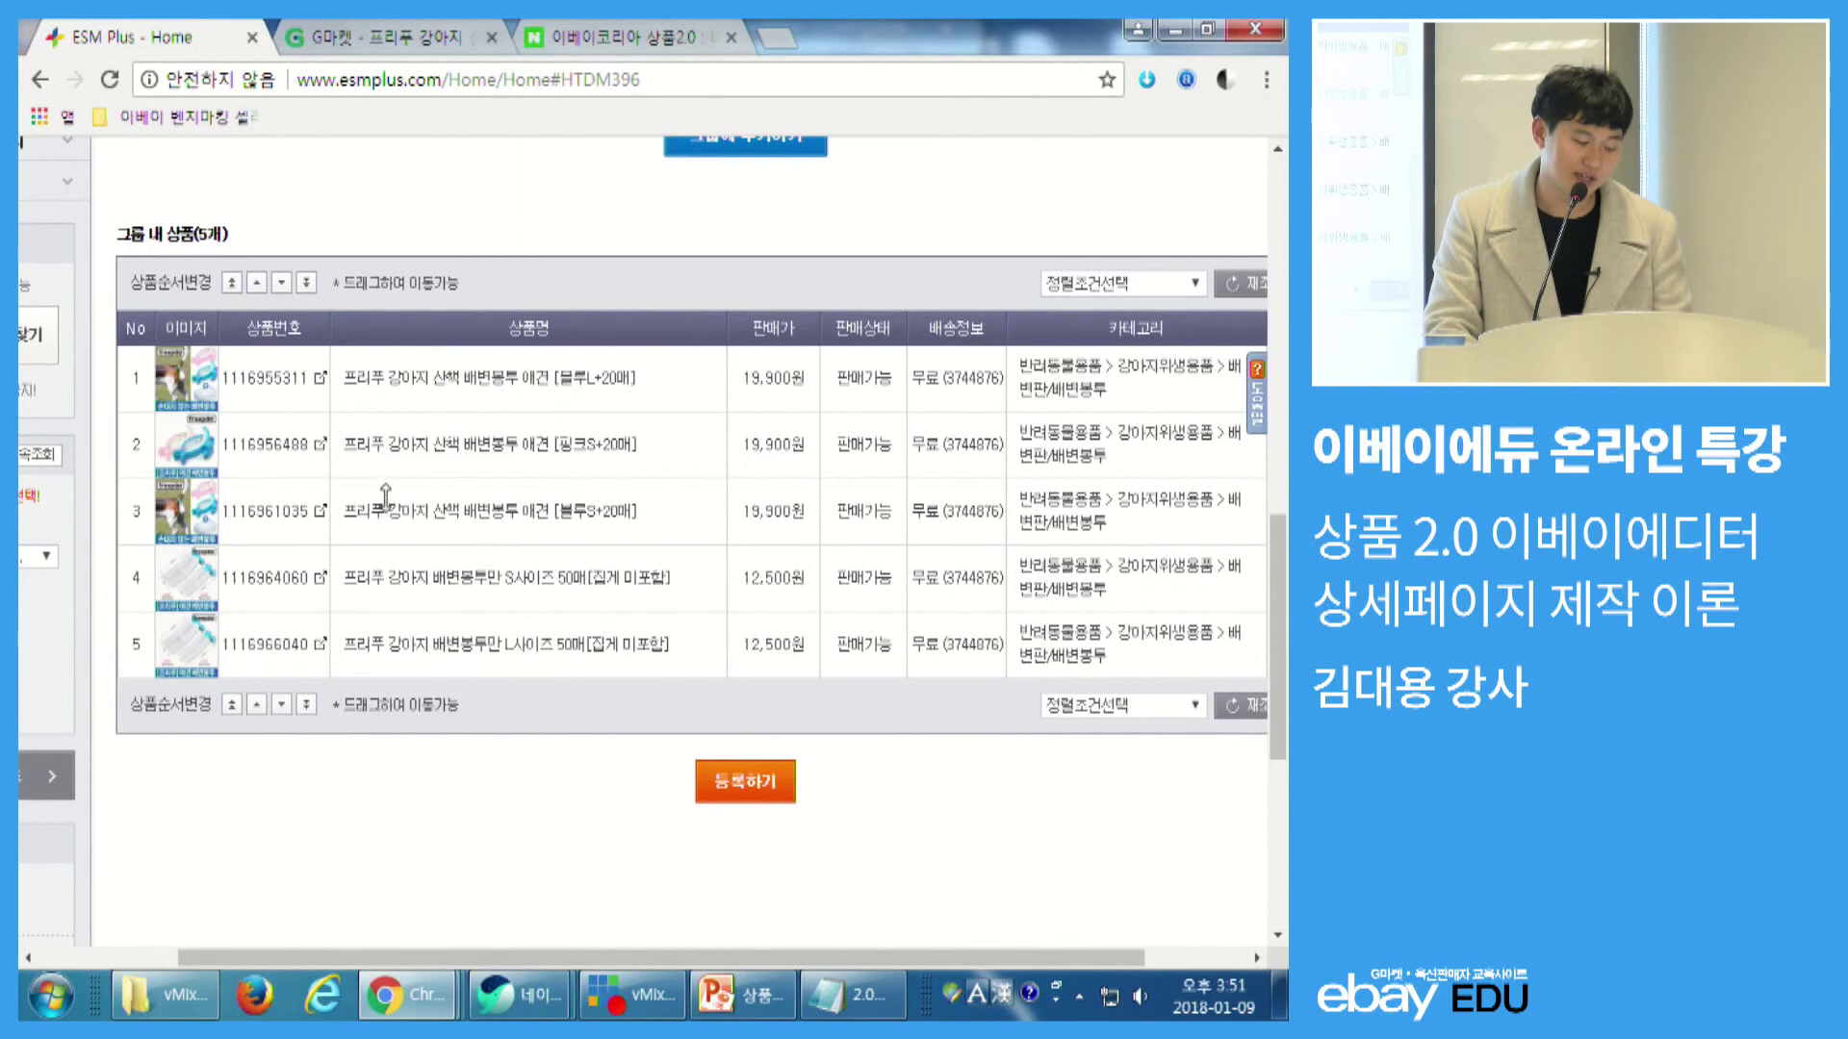
pyautogui.moveTo(398, 444); pyautogui.dragTo(395, 377)
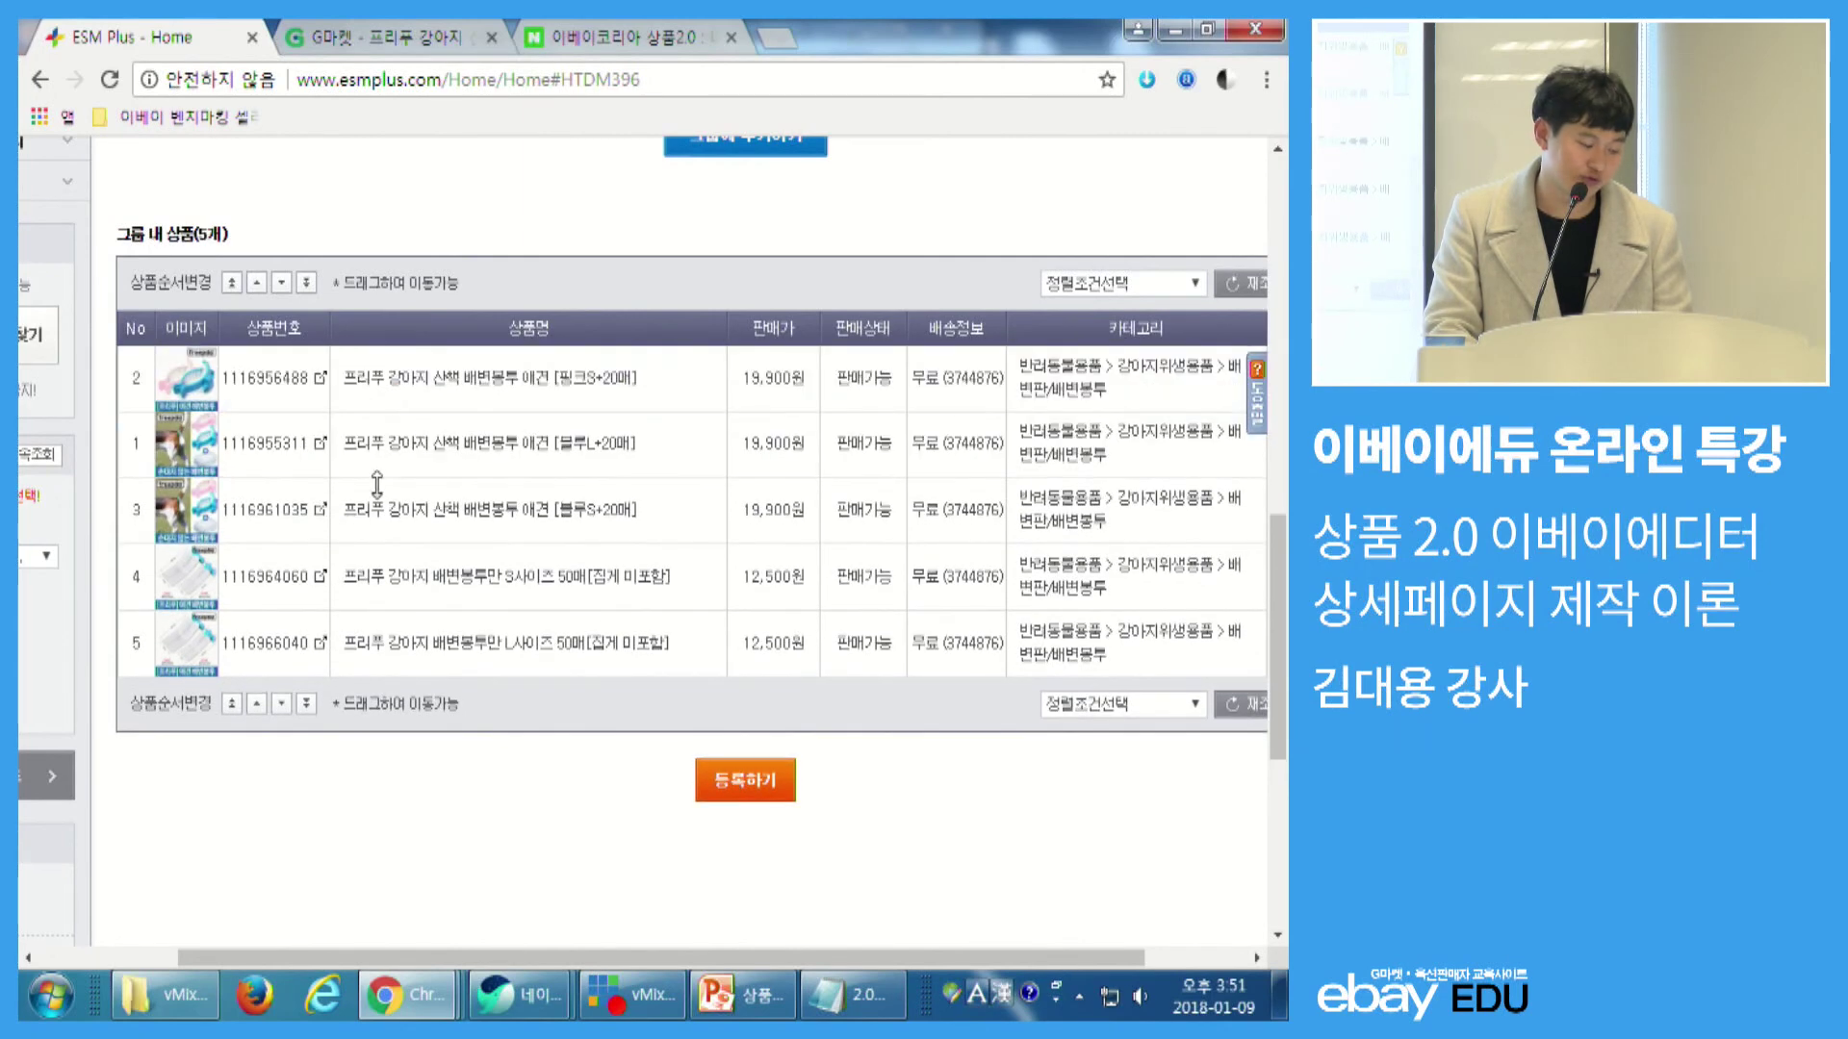
pyautogui.moveTo(340, 575)
pyautogui.mouseDown()
pyautogui.moveTo(339, 500)
pyautogui.moveTo(339, 572)
pyautogui.mouseUp()
pyautogui.moveTo(330, 640); pyautogui.dragTo(355, 529)
pyautogui.moveTo(390, 443); pyautogui.dragTo(374, 566)
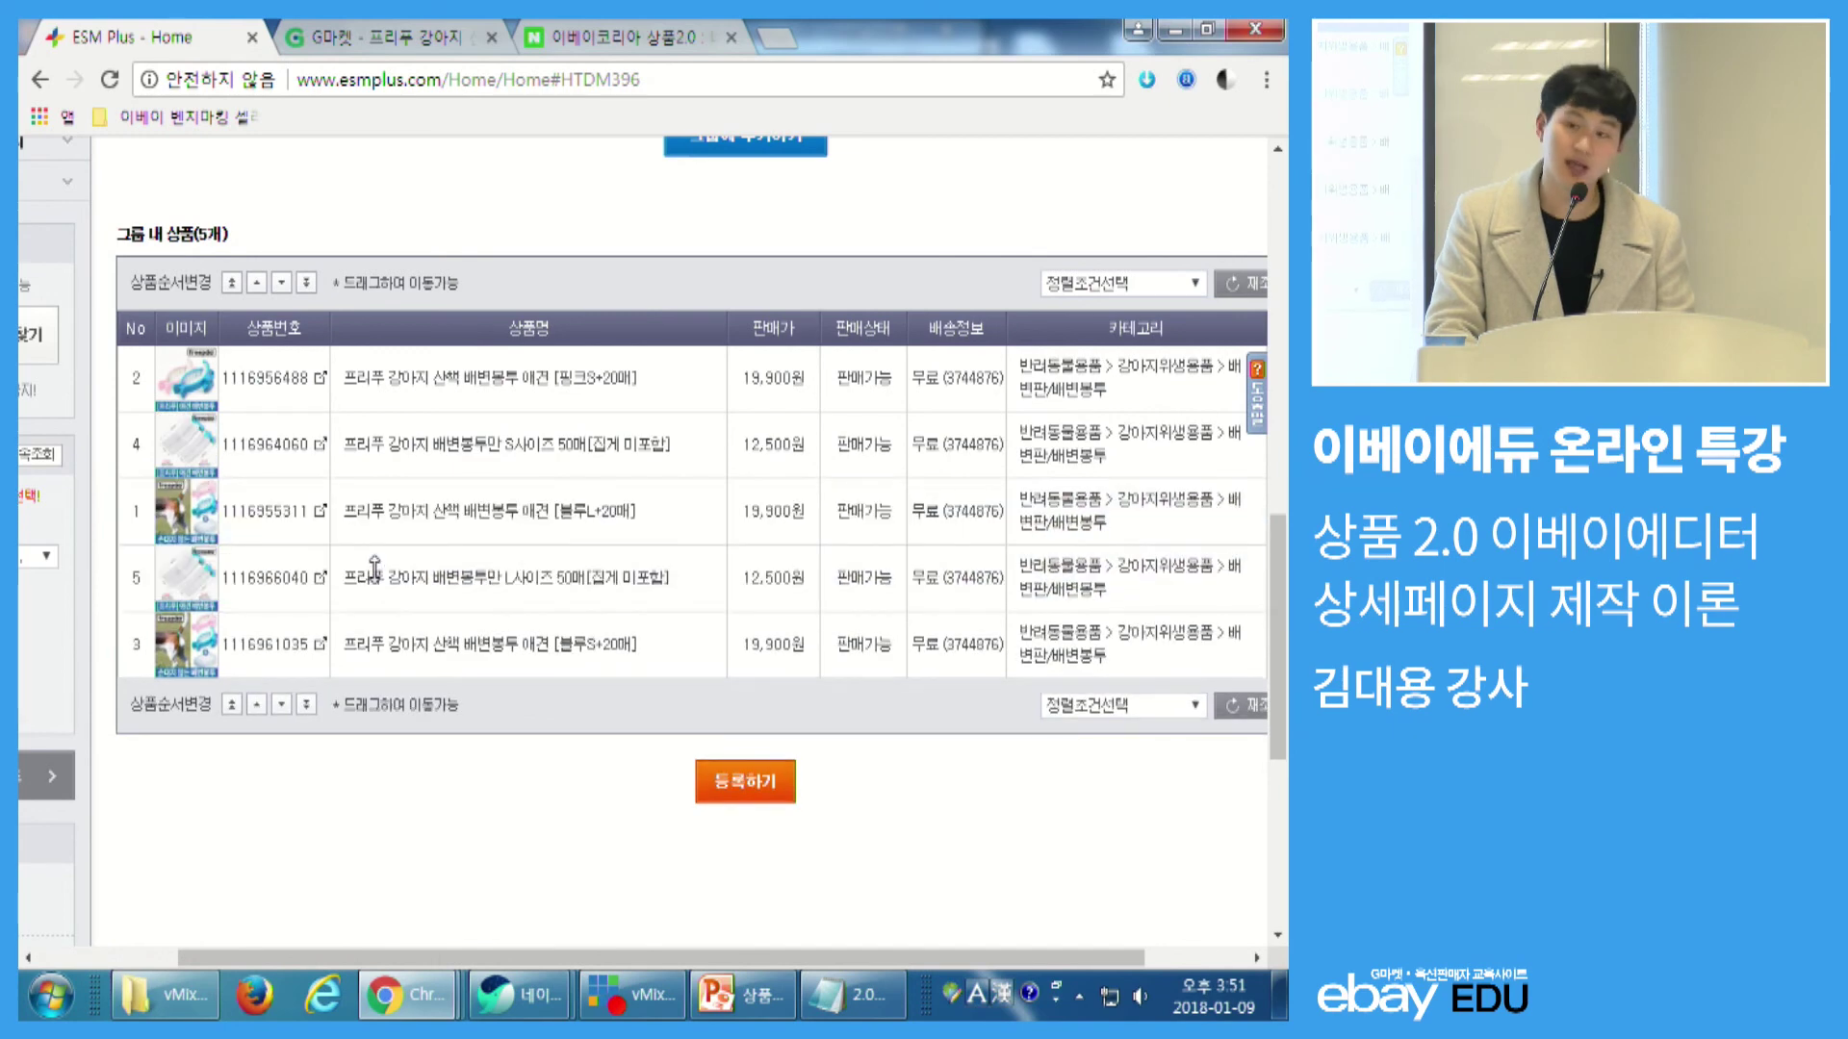
# - Sort the group's products by 판매가격 낮은 순 and register the group
pyautogui.click(1112, 710)
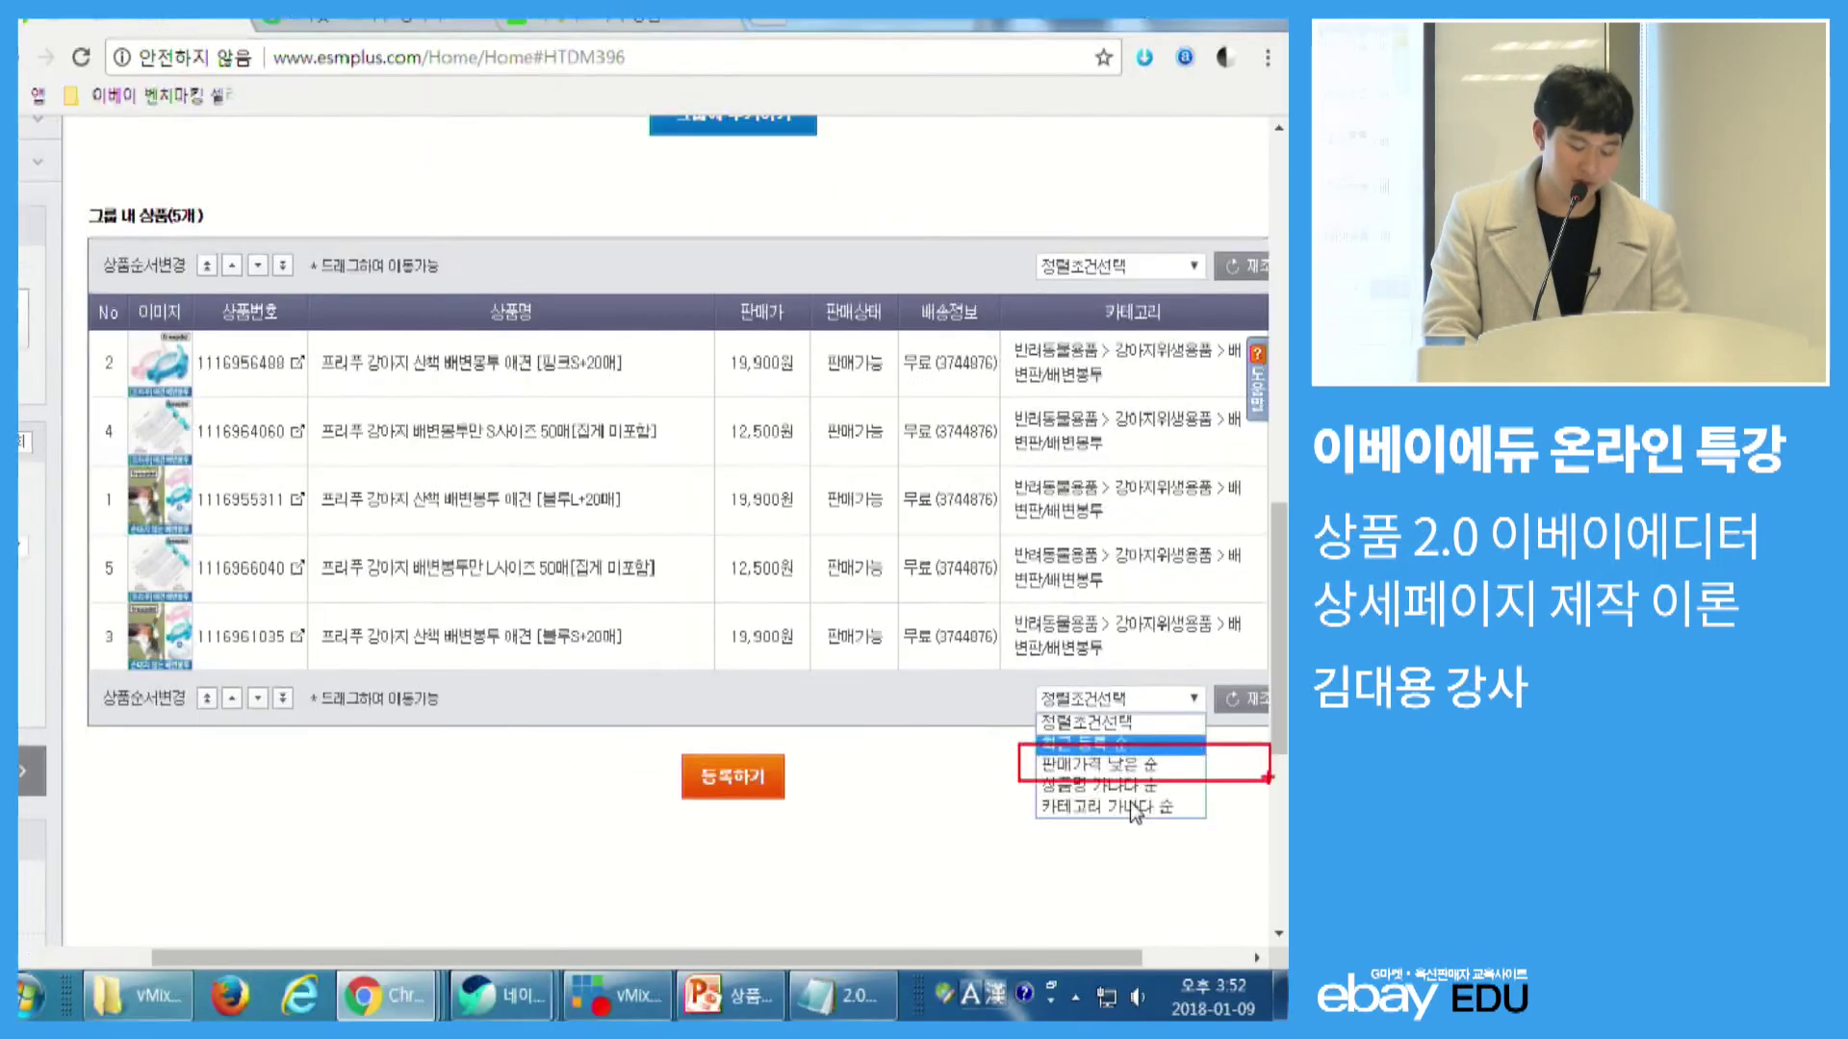
pyautogui.click(944, 390)
pyautogui.click(944, 389)
pyautogui.click(1116, 768)
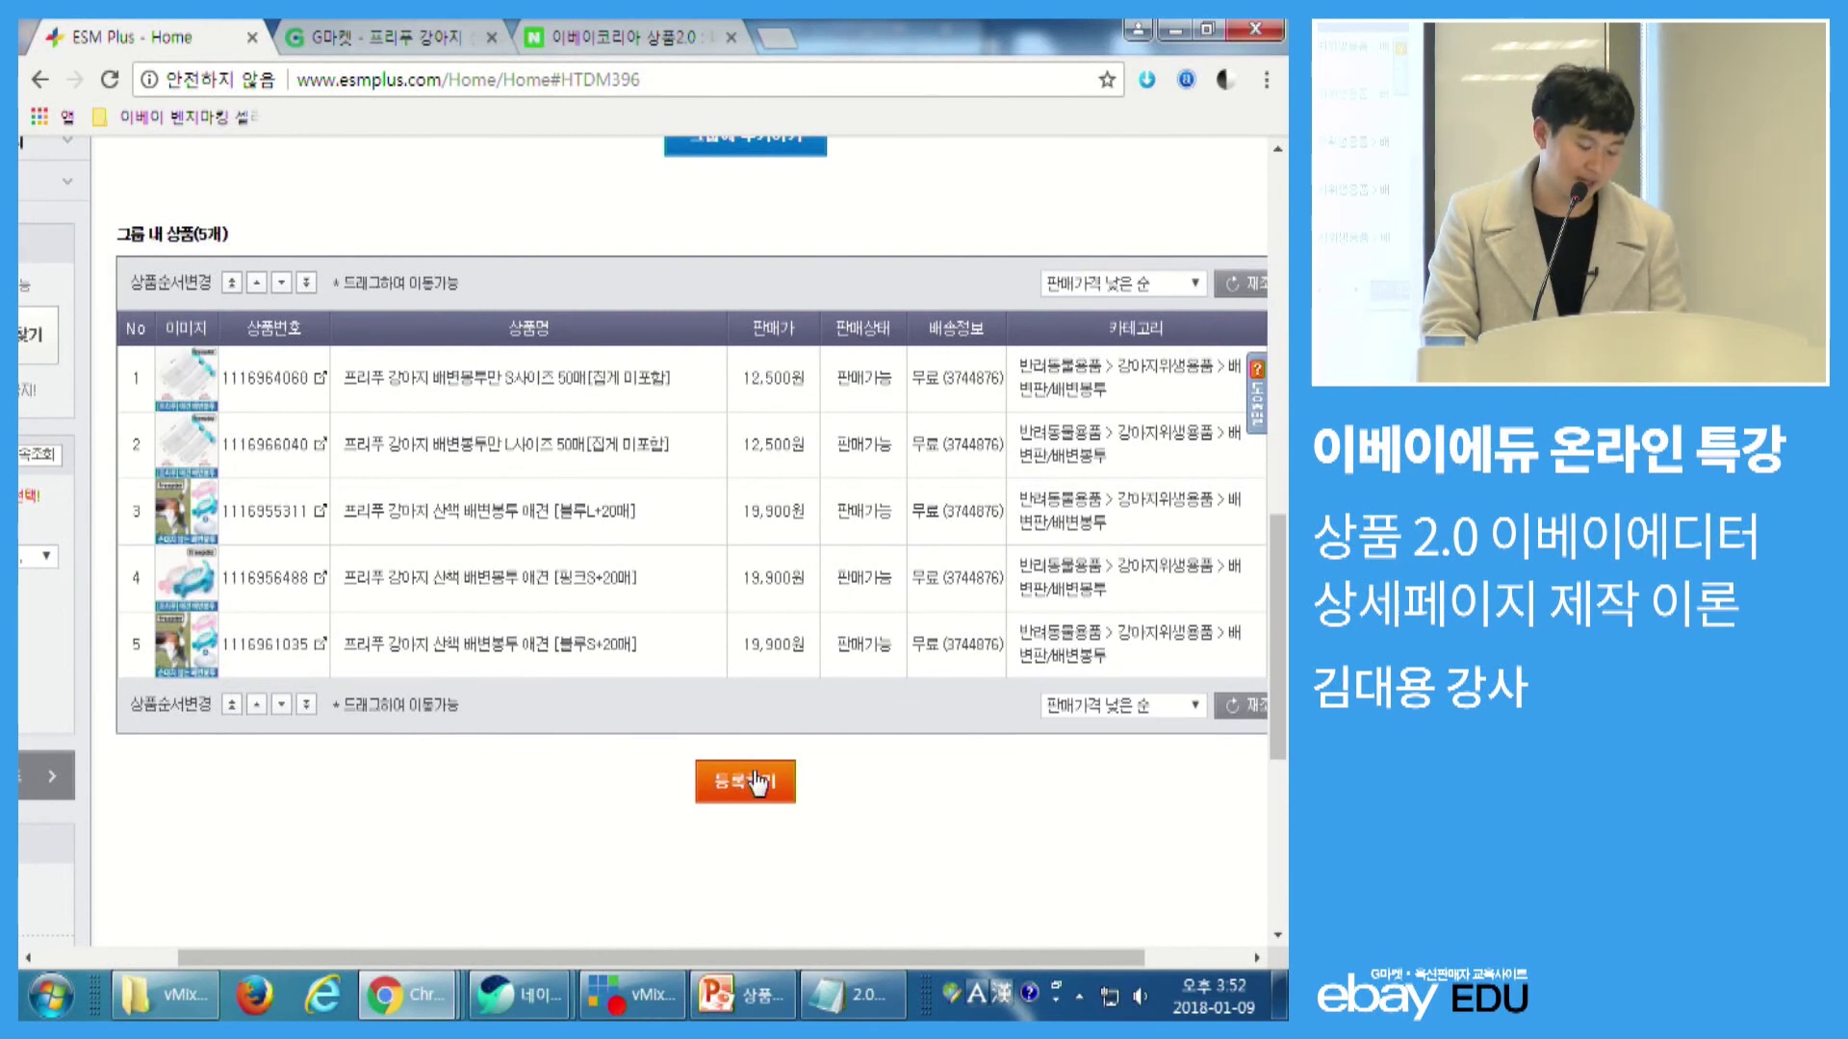
pyautogui.click(758, 779)
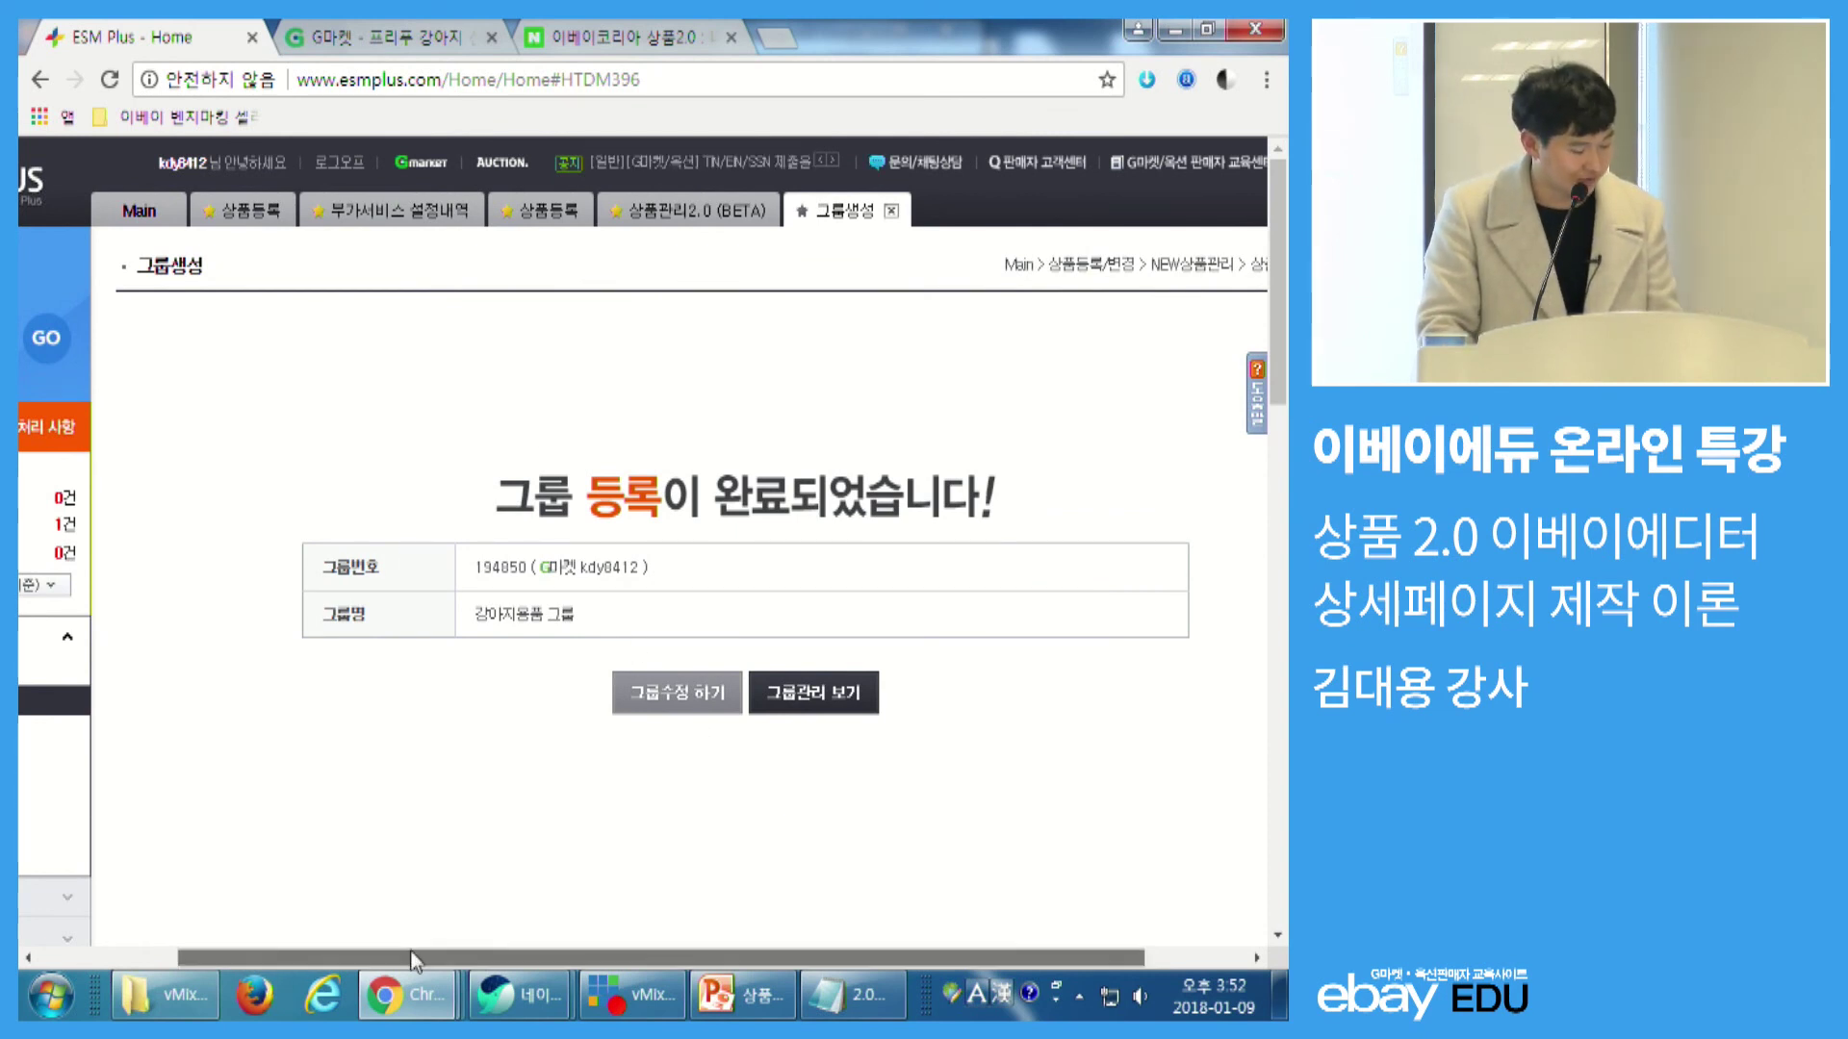
# - List the G마켓 products on sale (판매가능) in 상품관리2.0 (BETA) and check their group column
pyautogui.moveTo(410, 958); pyautogui.dragTo(270, 957)
pyautogui.click(106, 702)
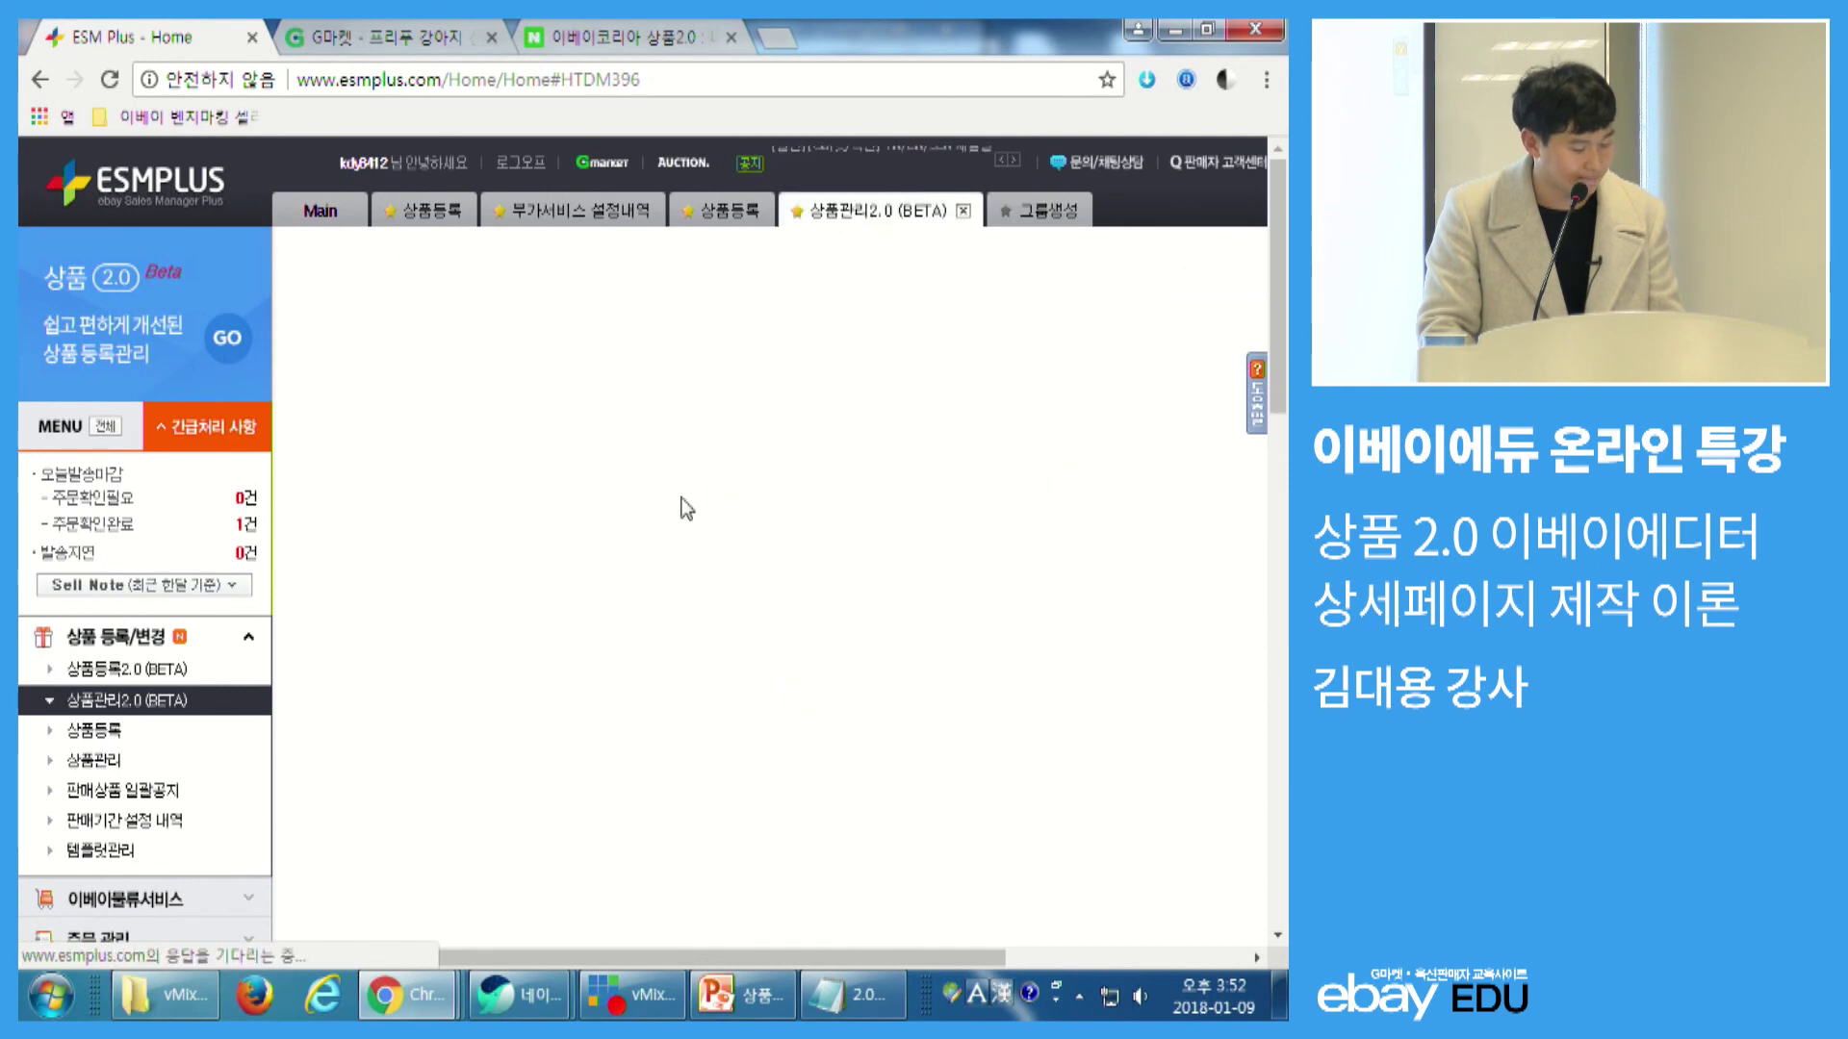
pyautogui.click(113, 724)
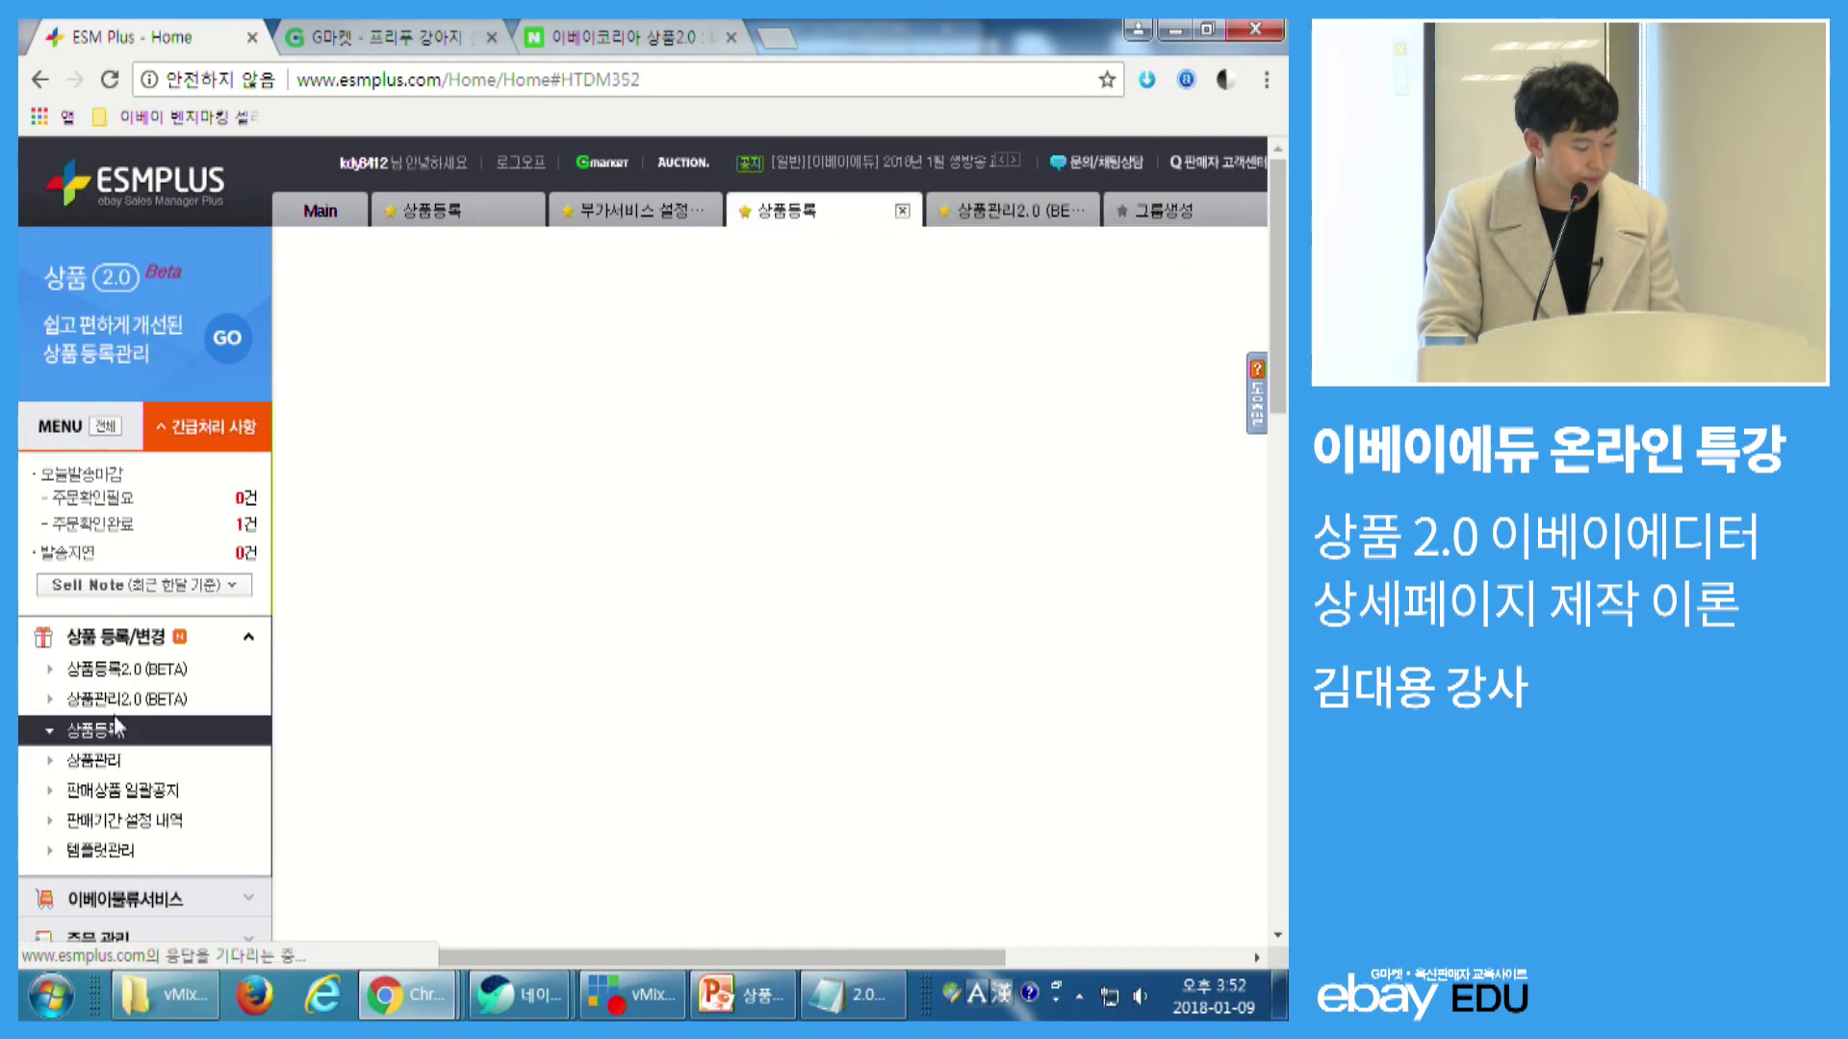
pyautogui.click(117, 706)
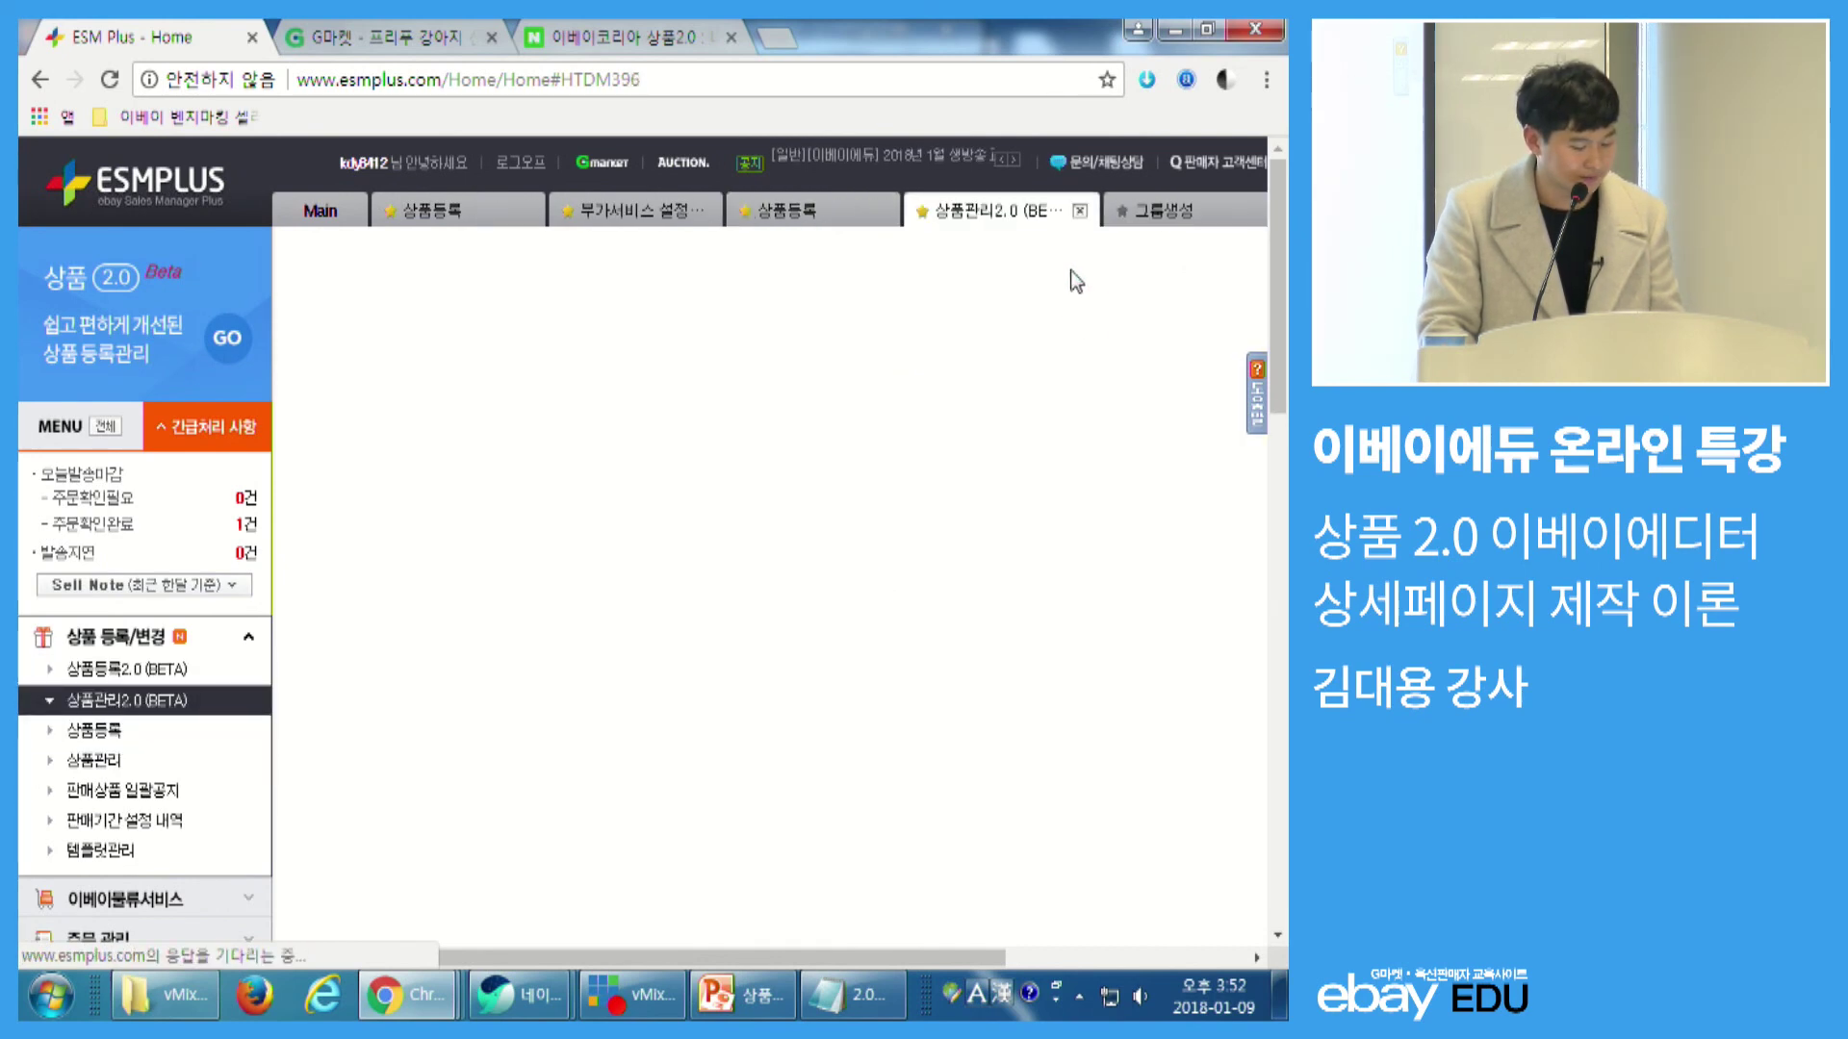
pyautogui.scroll(-1, 518, 454)
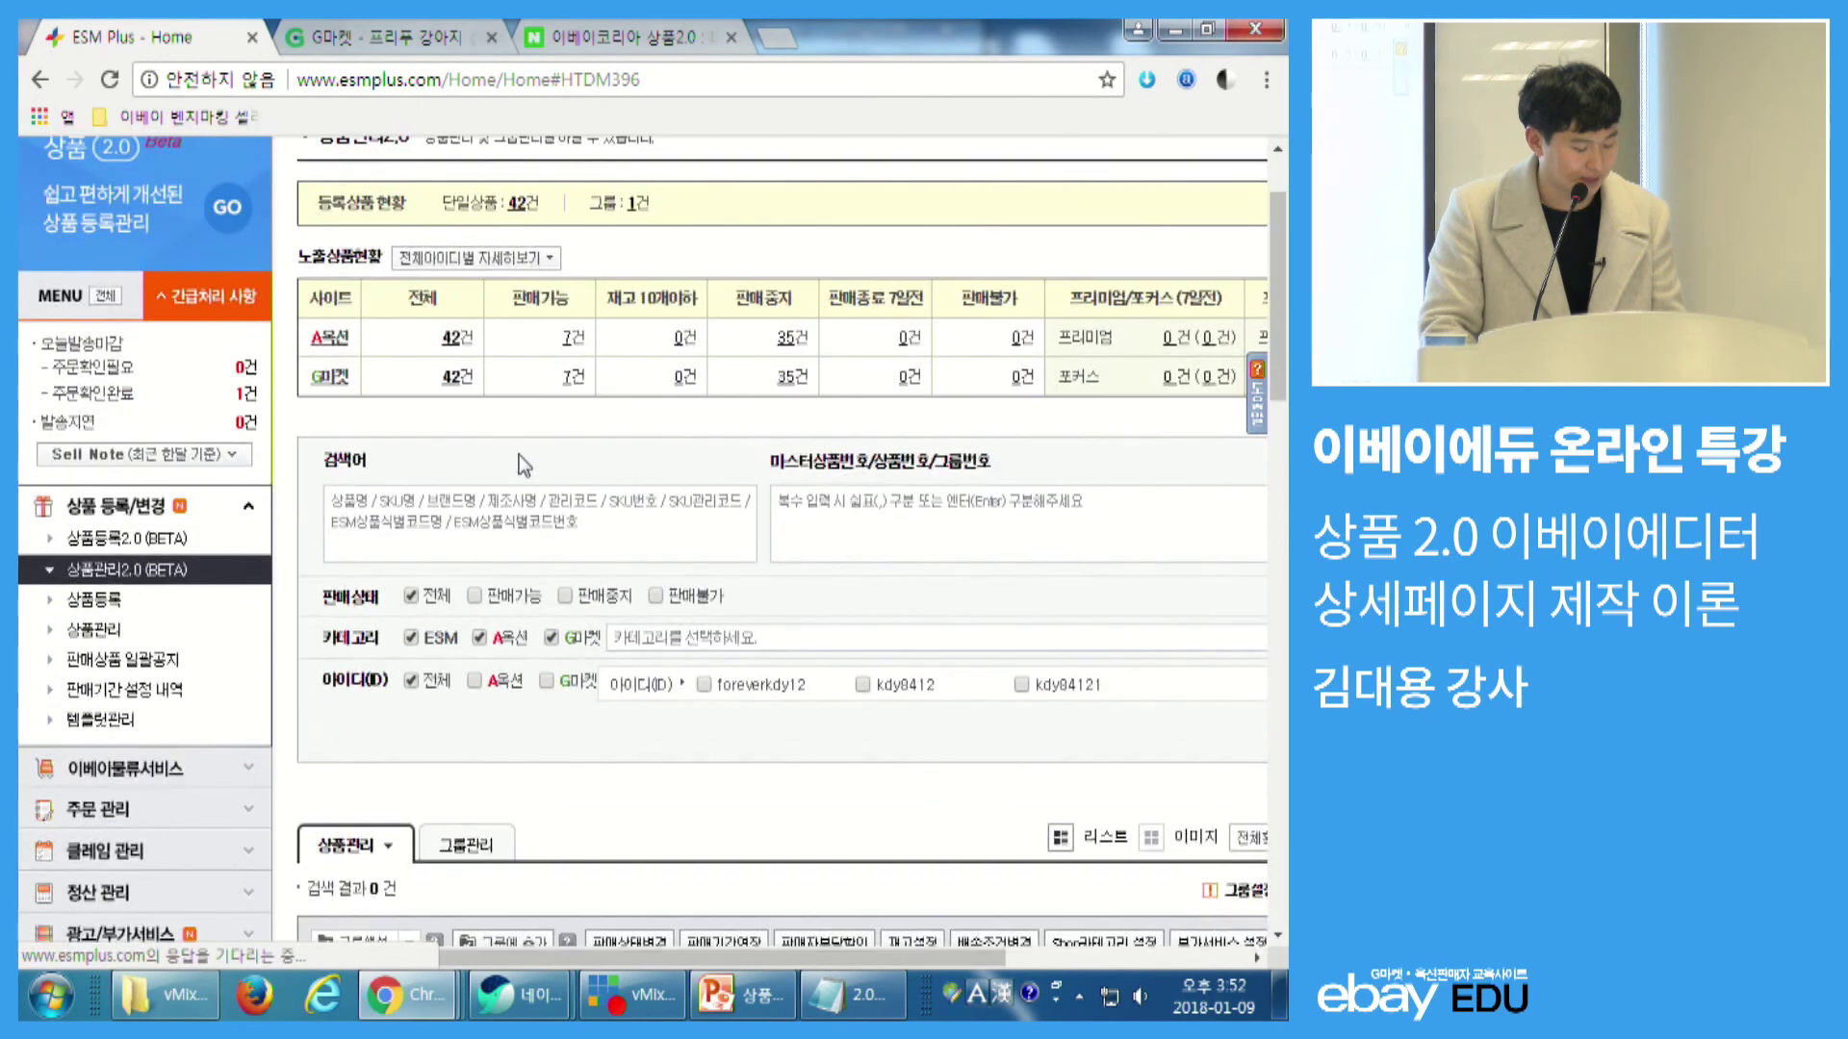
pyautogui.click(567, 381)
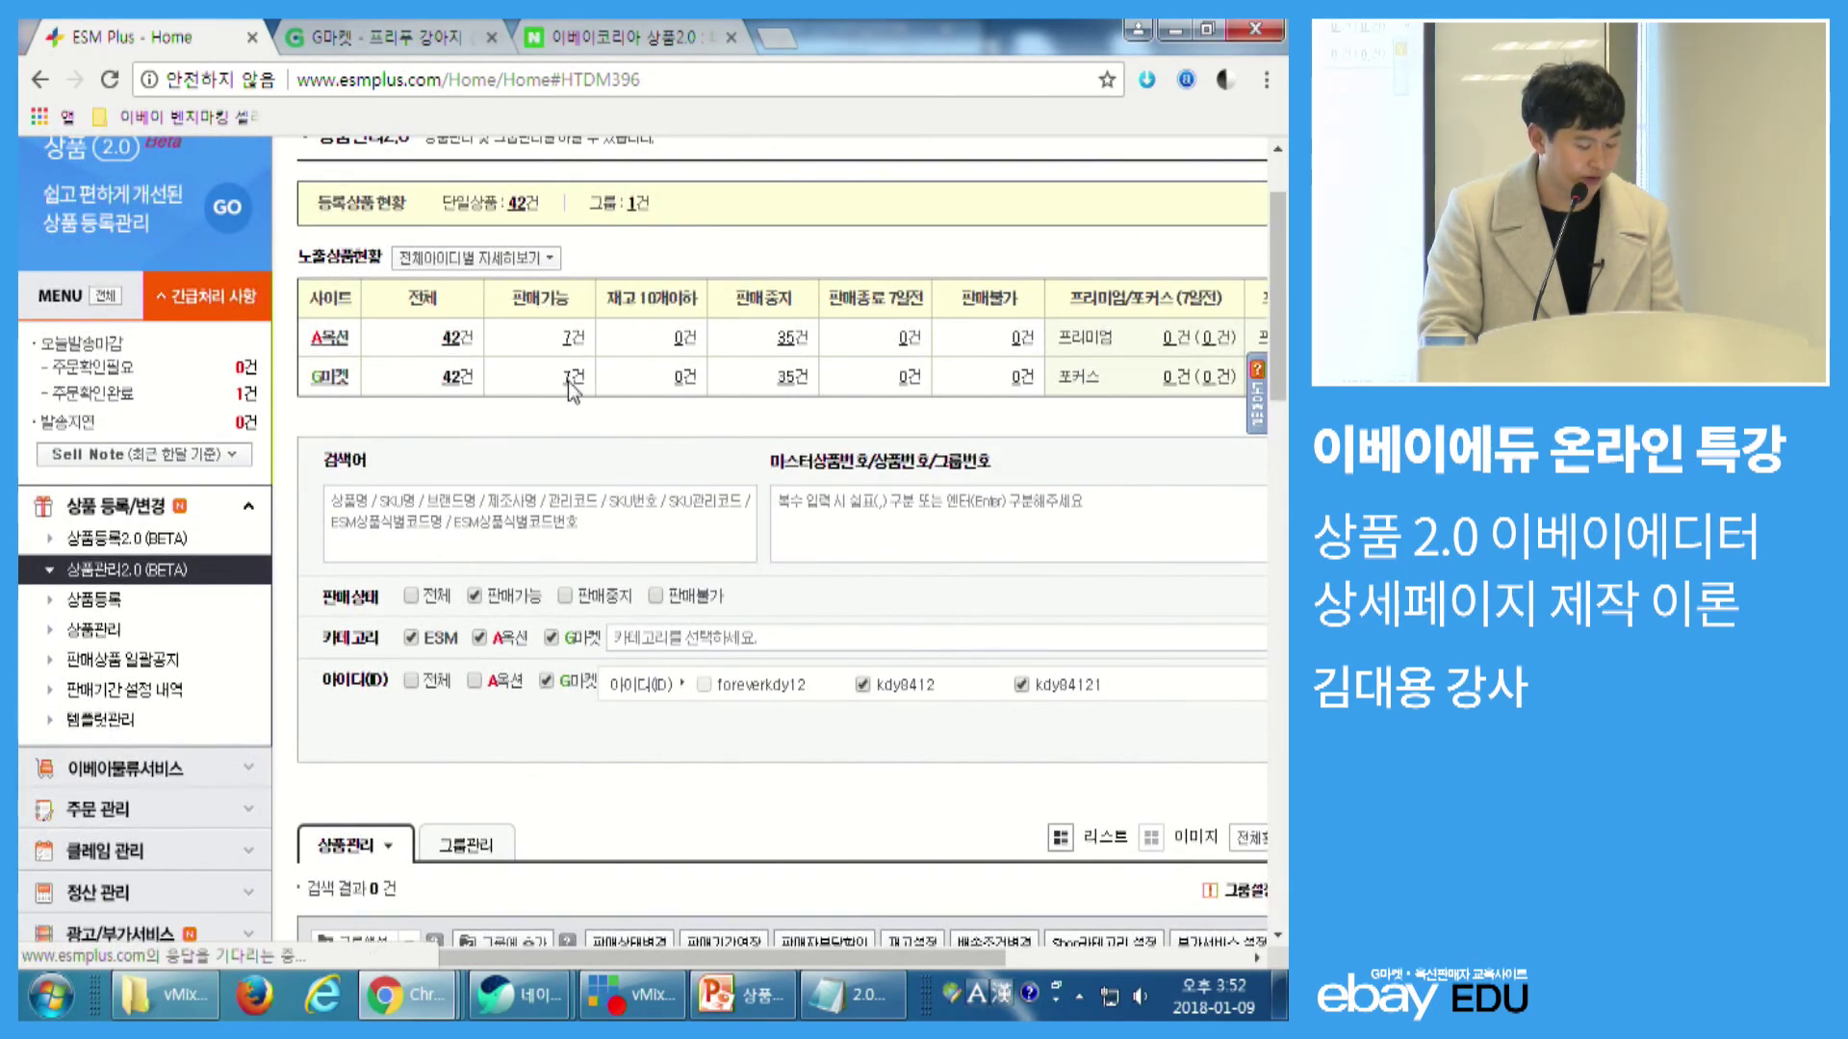
pyautogui.scroll(-5, 558, 400)
pyautogui.moveTo(926, 477); pyautogui.dragTo(1006, 481)
pyautogui.moveTo(859, 956); pyautogui.dragTo(1077, 957)
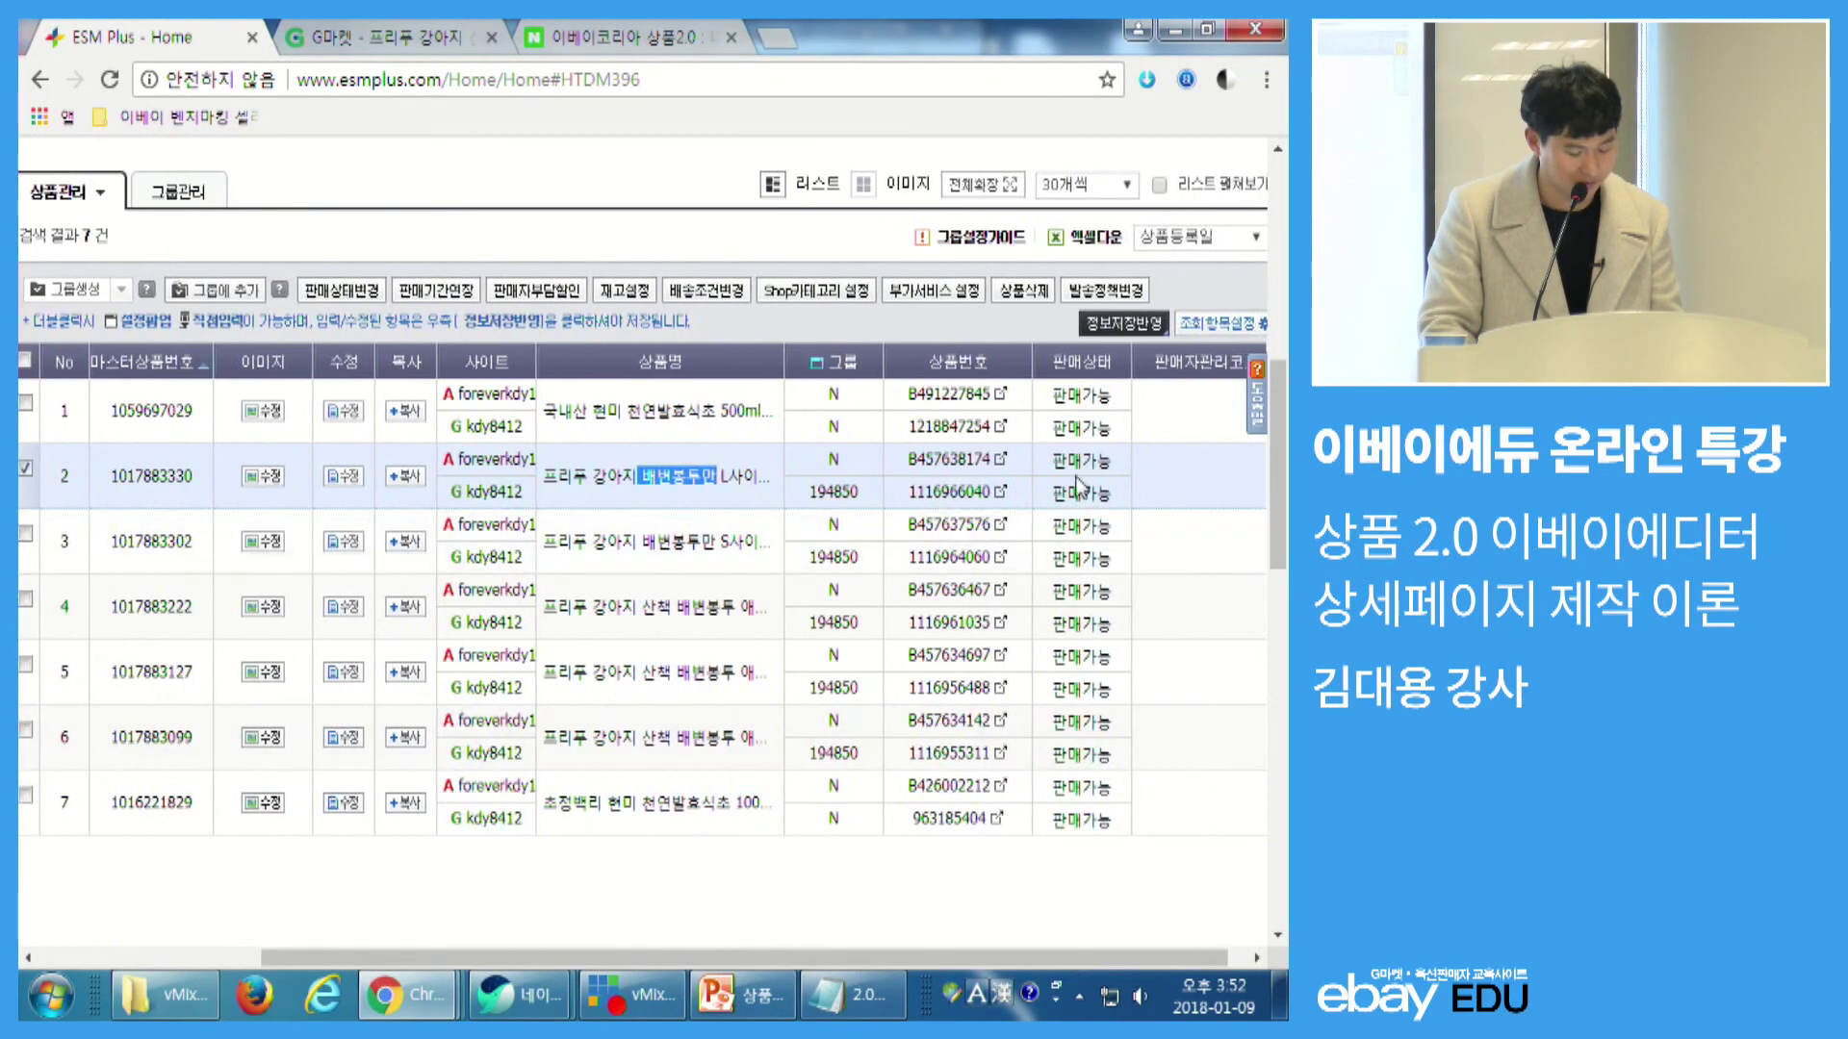
# - Open the G마켓 page of the L사이즈 50매 dog waste bag and inspect its product options, intro image and grouped products
pyautogui.click(999, 494)
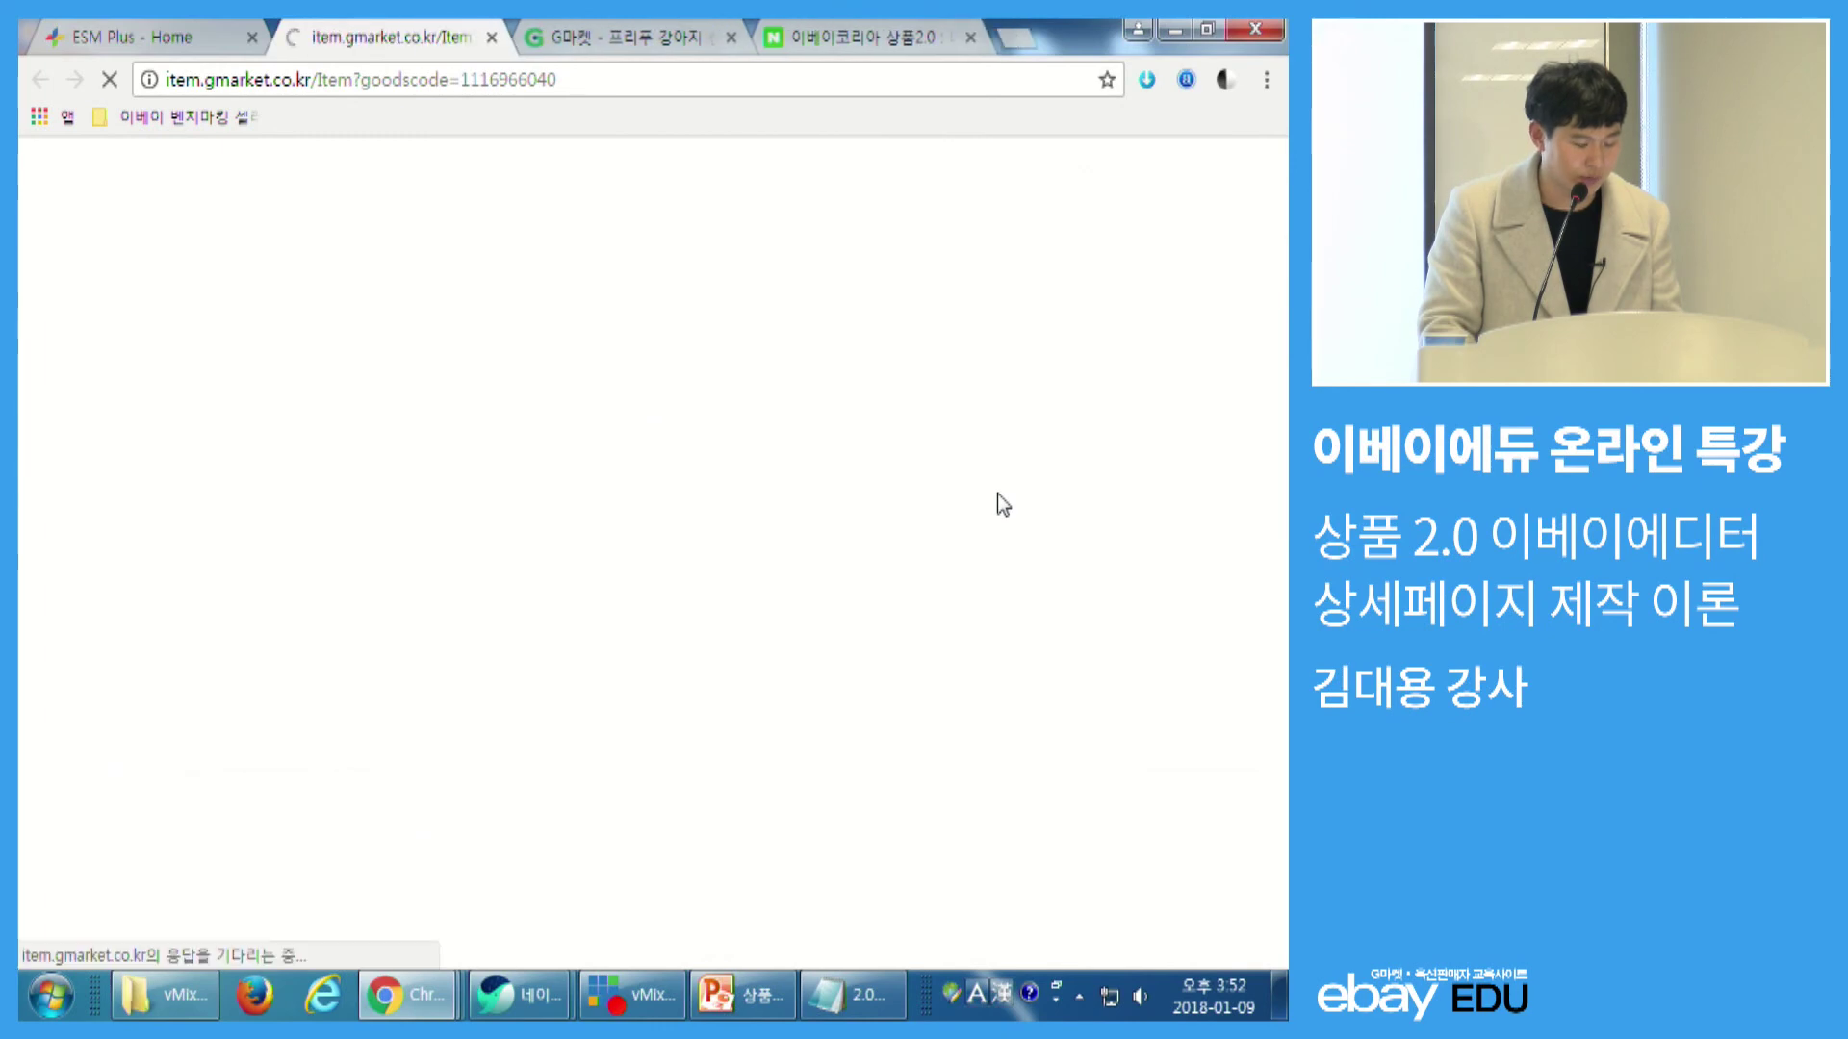
pyautogui.scroll(-4, 1000, 492)
pyautogui.scroll(-2, 1000, 492)
pyautogui.click(998, 493)
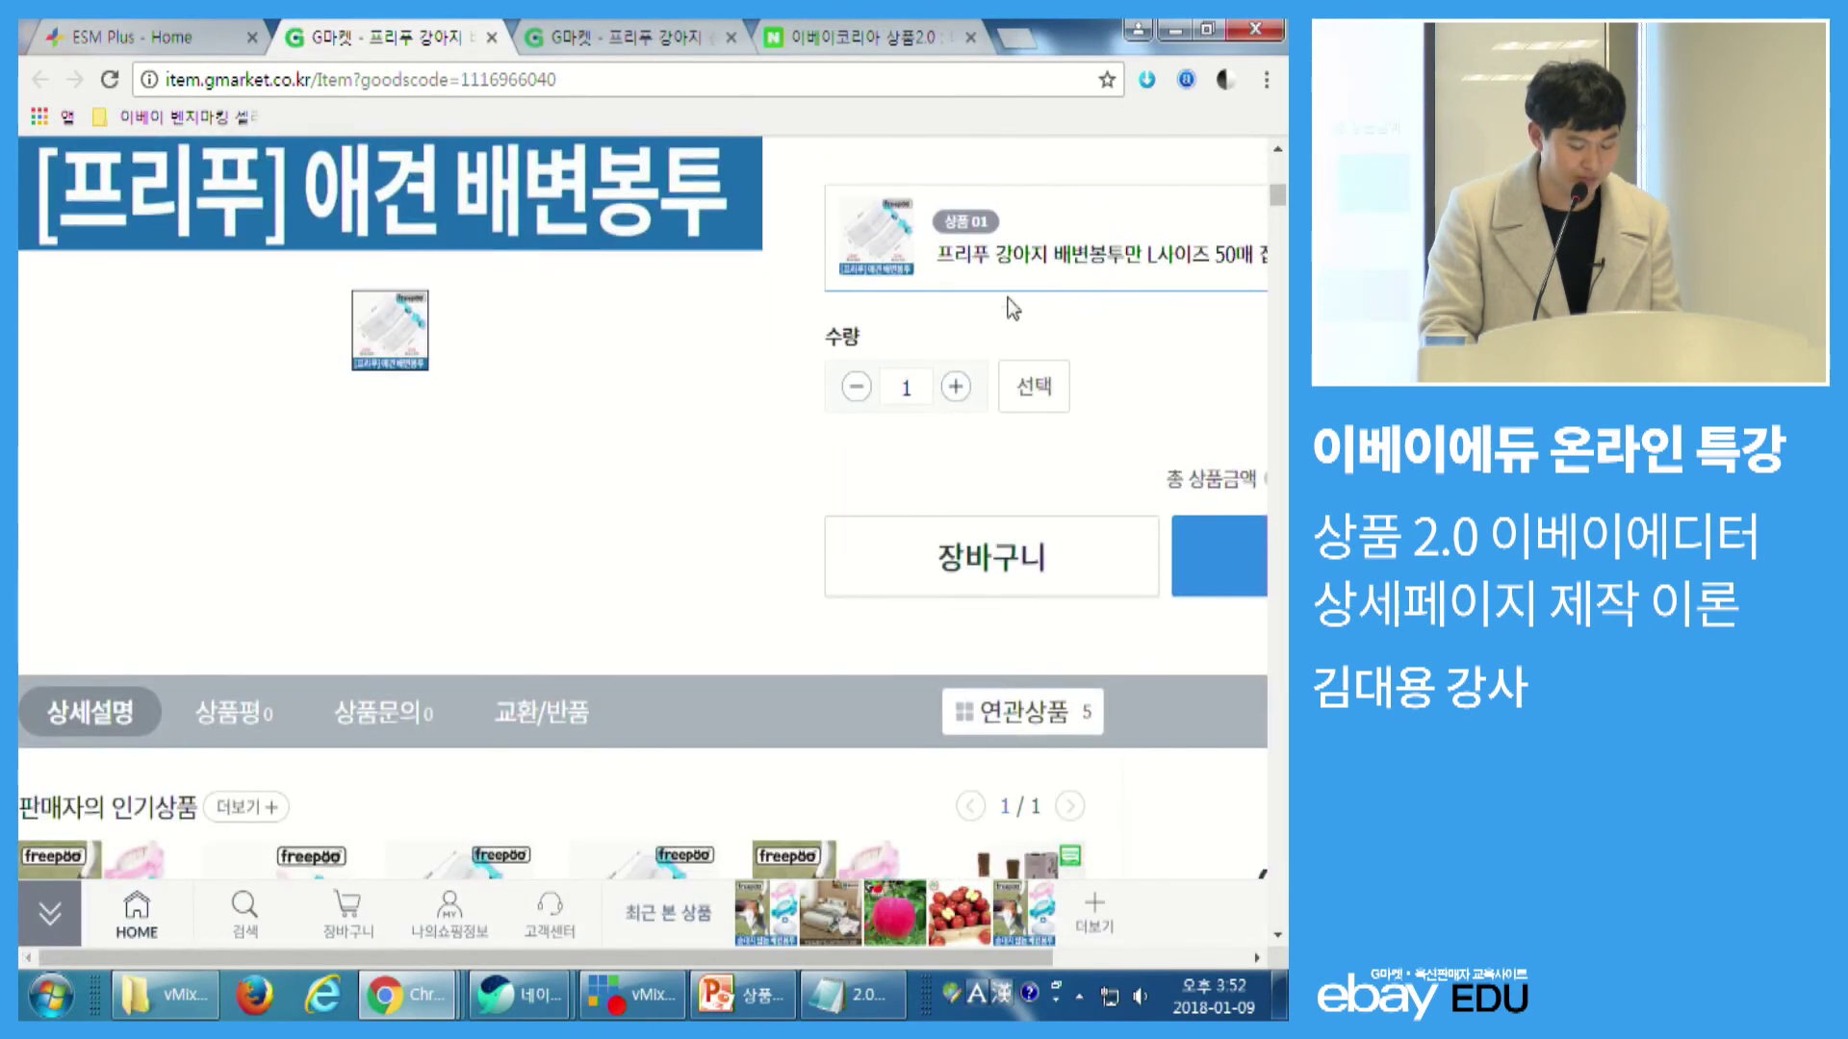
pyautogui.scroll(-10, 980, 510)
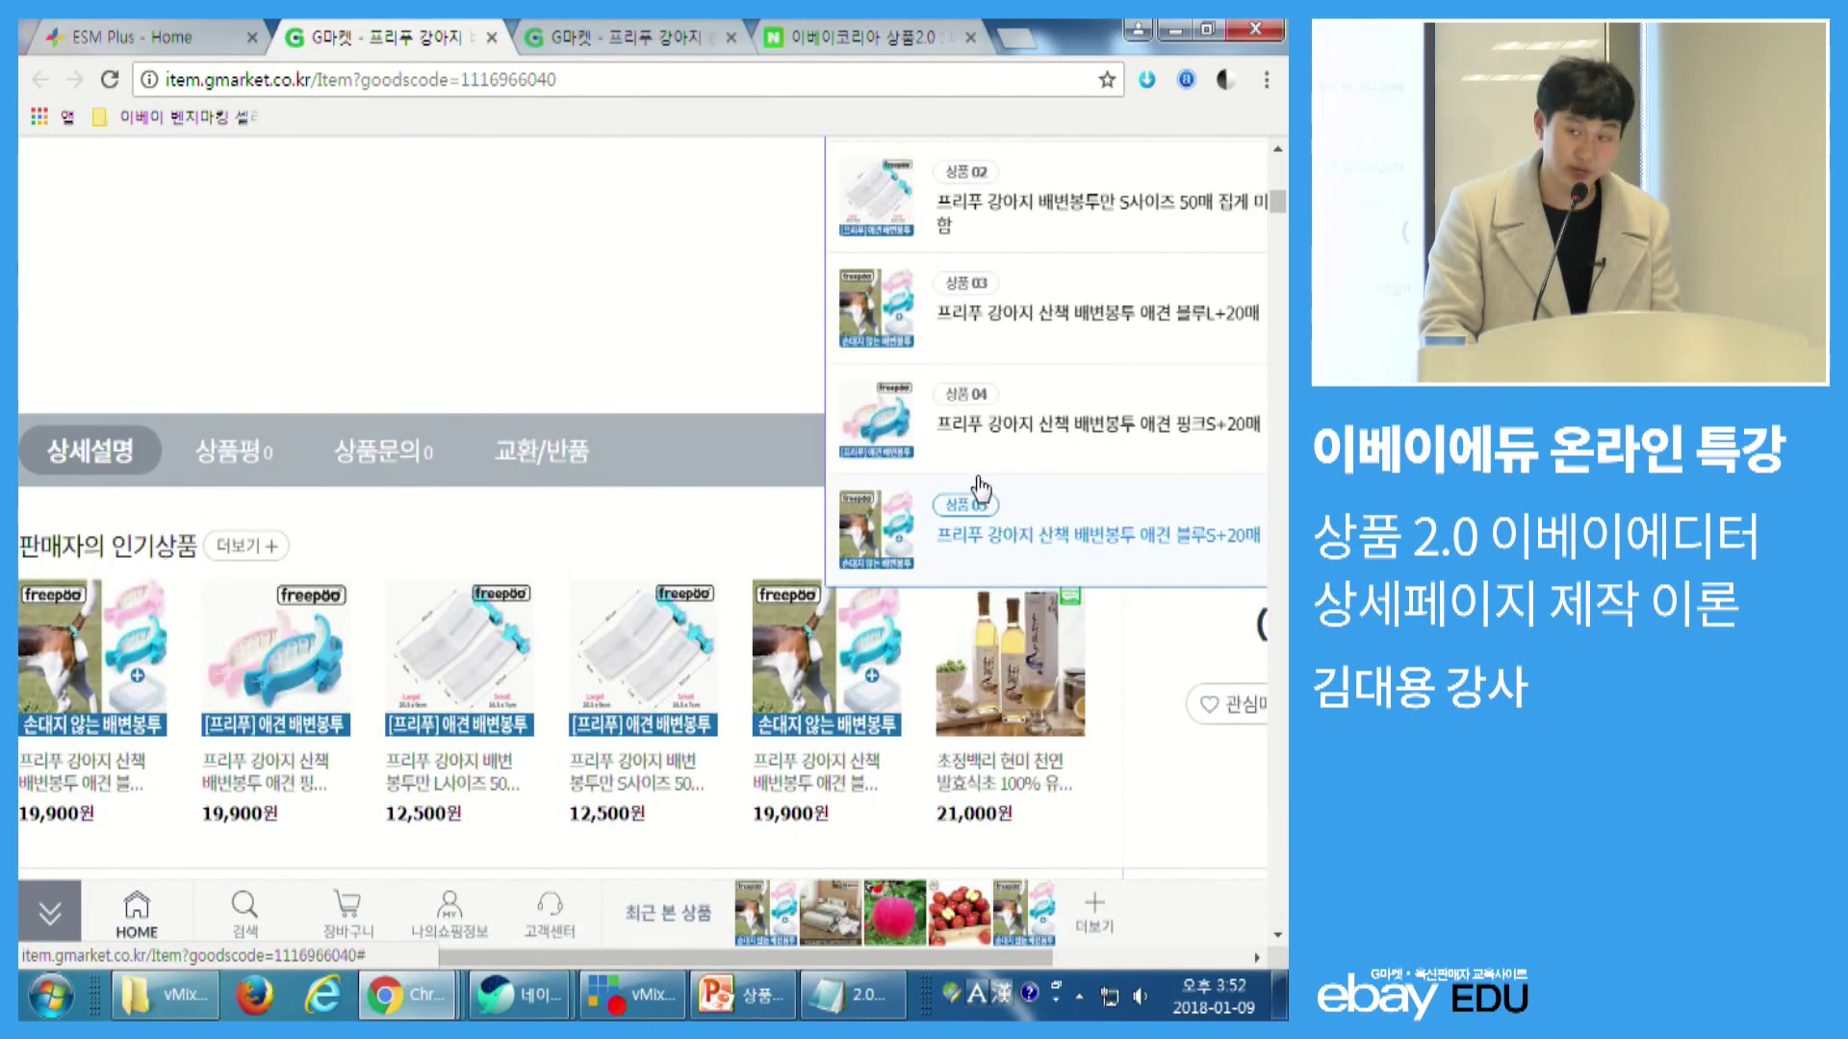
pyautogui.scroll(-1, 976, 472)
pyautogui.click(844, 531)
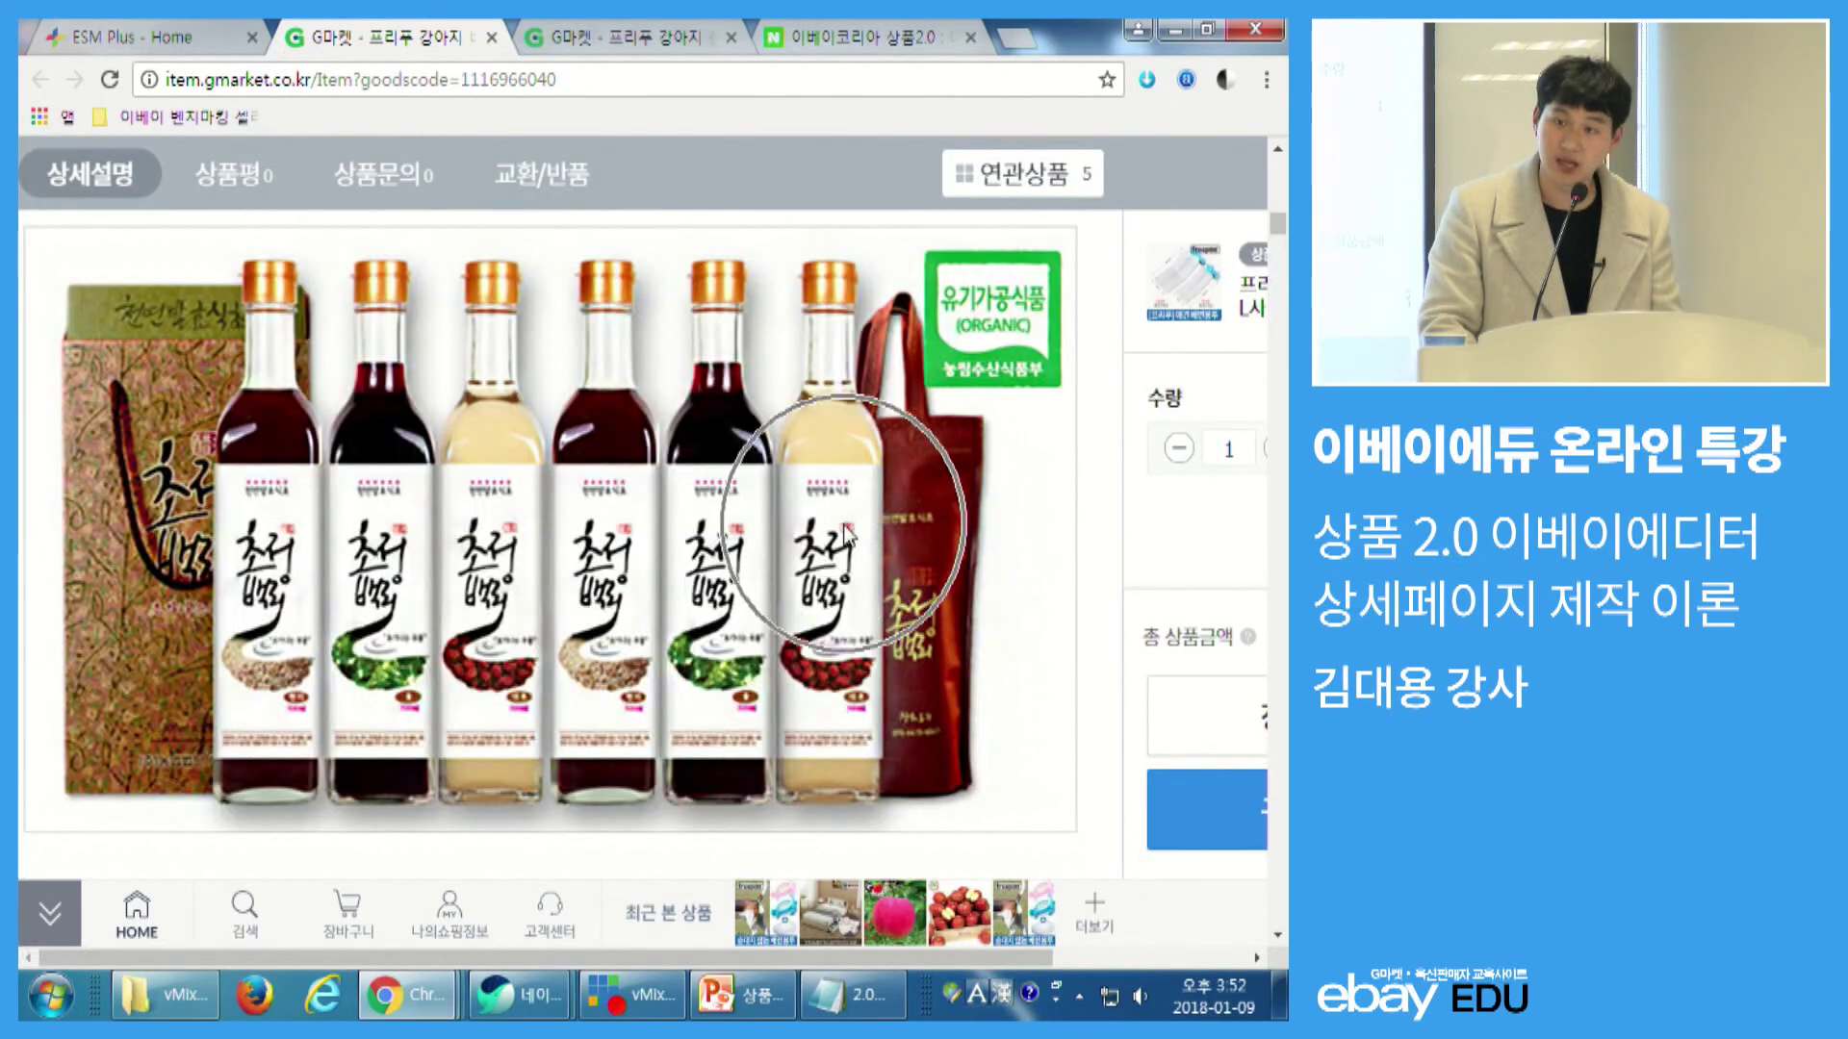
pyautogui.scroll(-7, 577, 543)
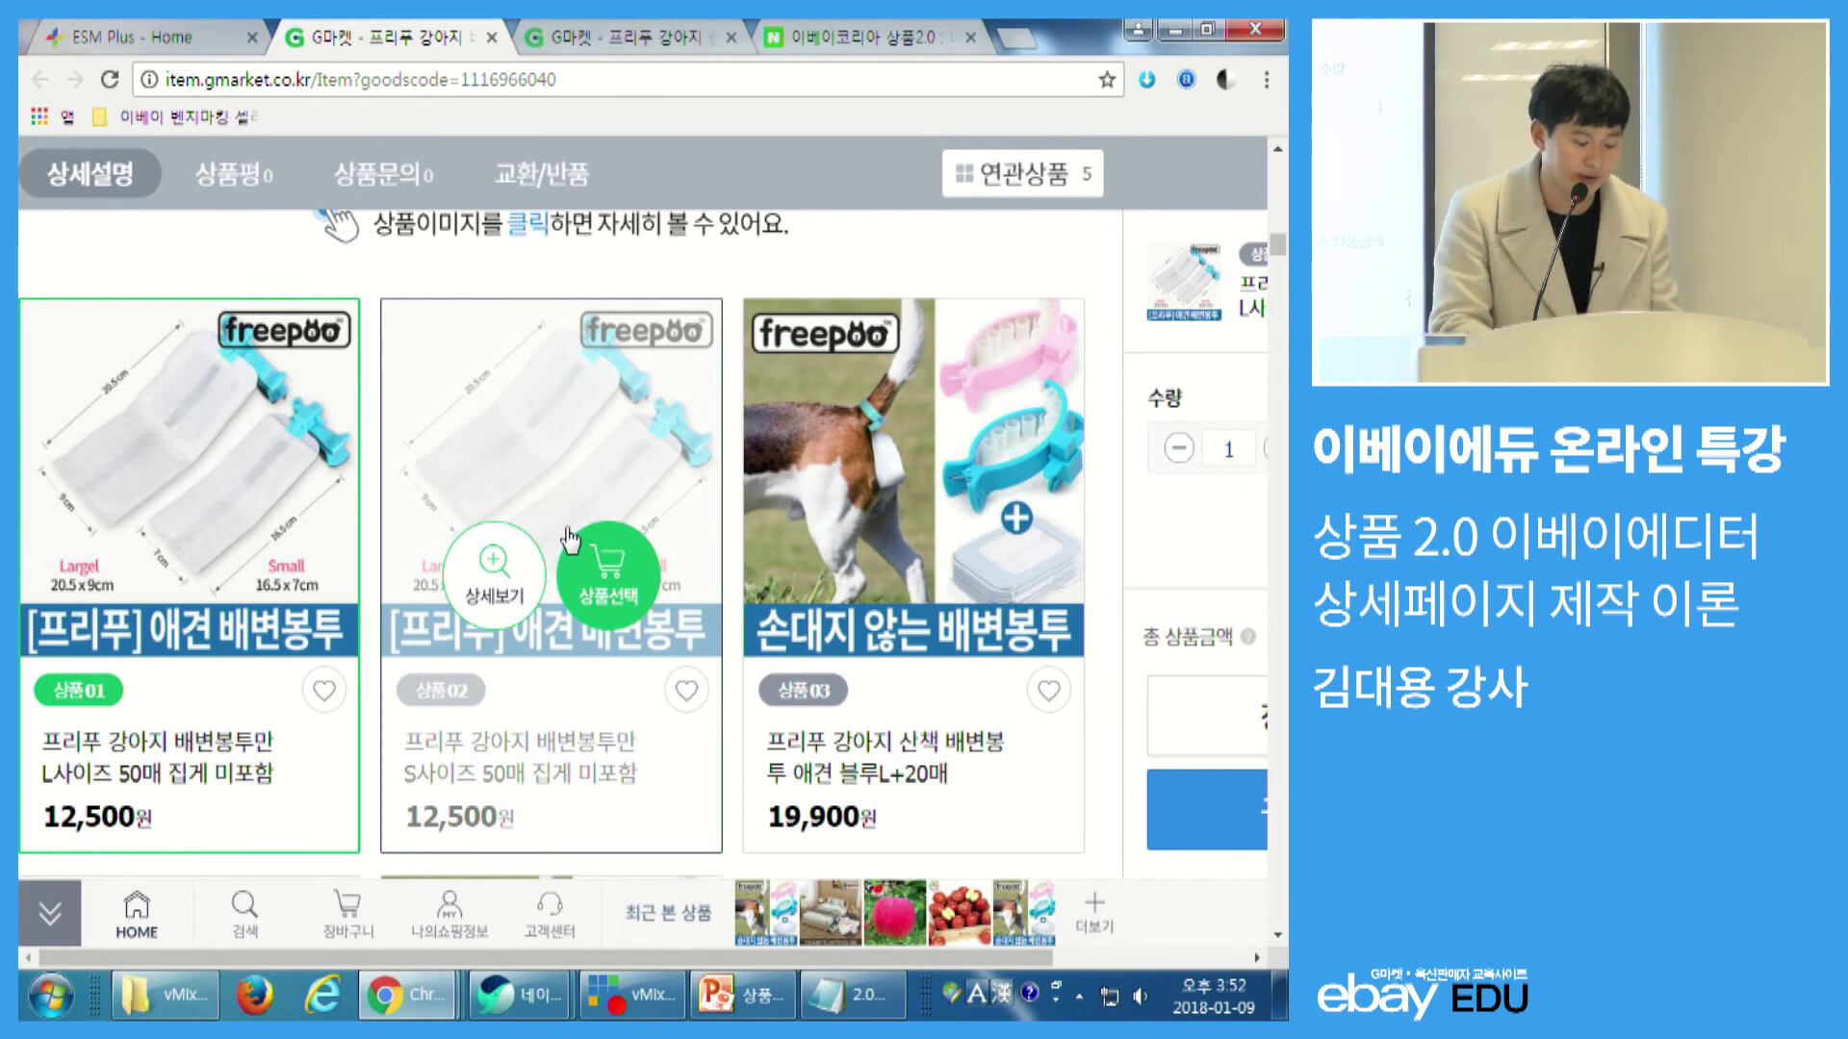
# - Copy the product page address and open it in the Naver Whale mobile window to examine the group's mobile layout
pyautogui.hotkey('ctrl', 'l')
pyautogui.click(1267, 81)
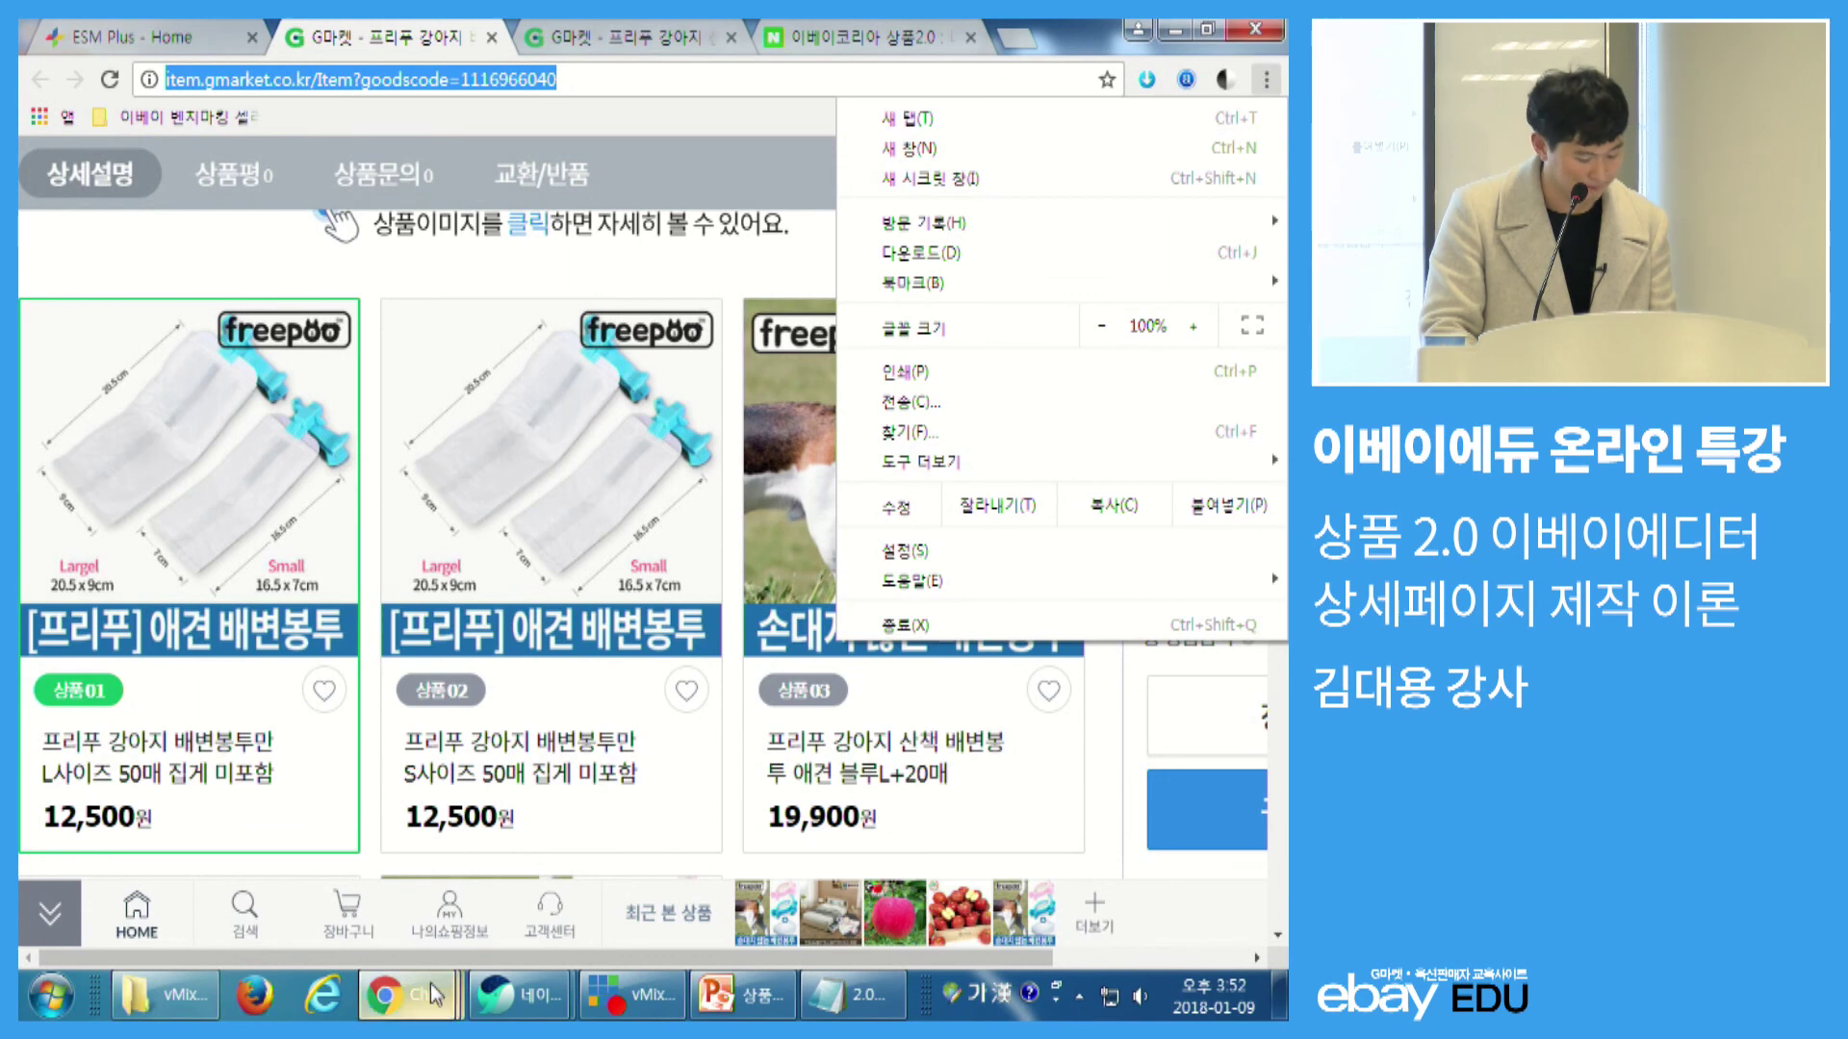
pyautogui.click(519, 996)
pyautogui.click(647, 754)
pyautogui.click(691, 114)
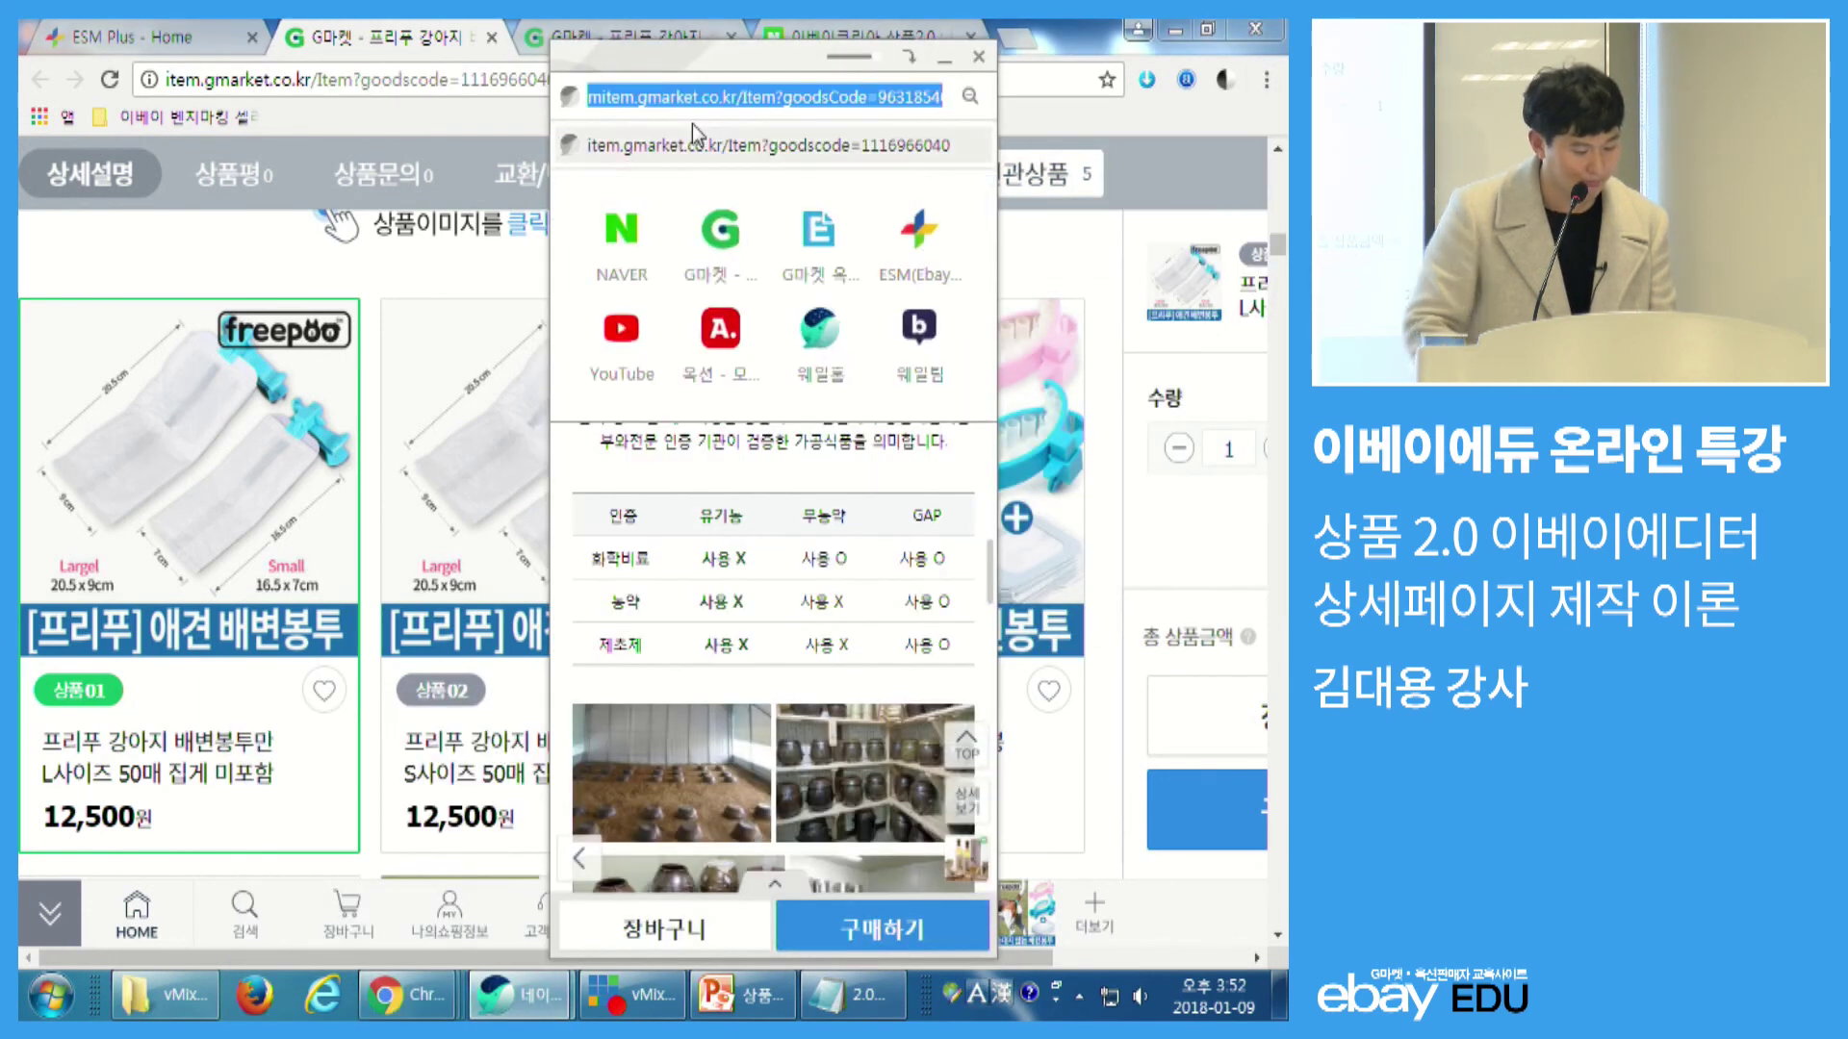
pyautogui.hotkey('ctrl', 'v')
pyautogui.press('Return')
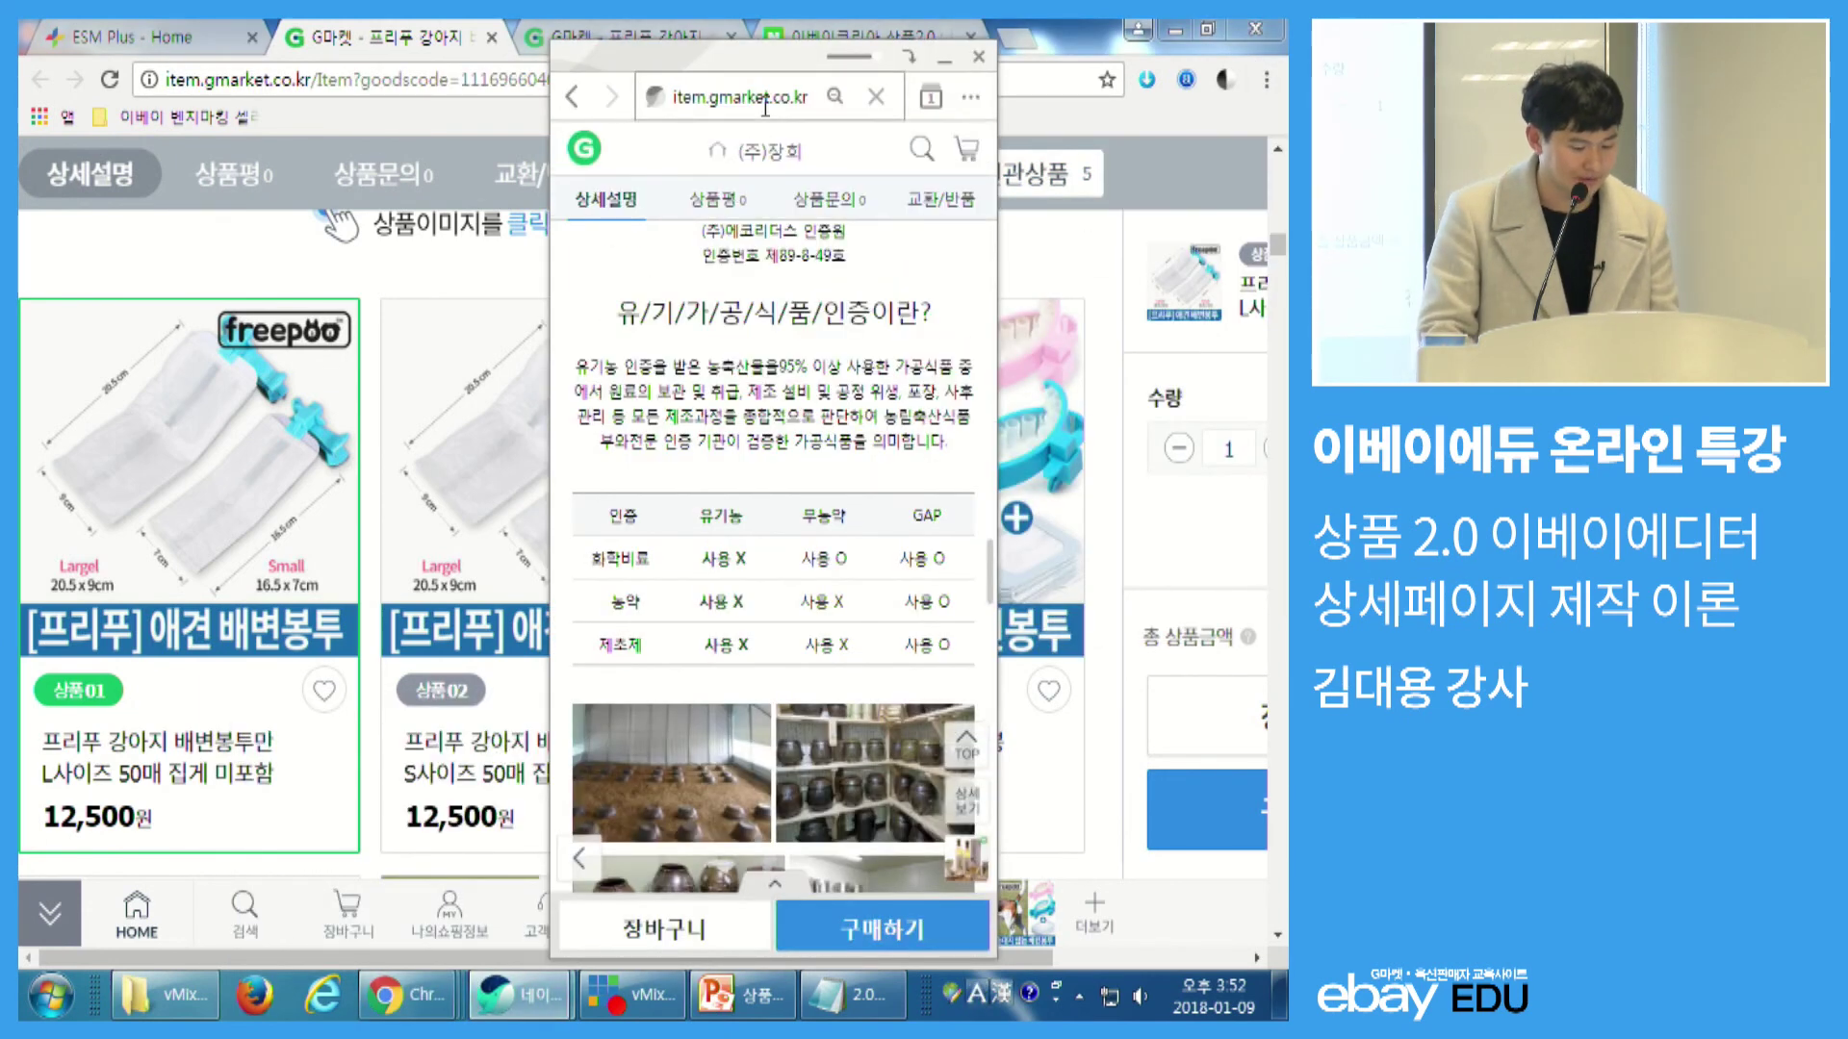
pyautogui.scroll(-4, 866, 409)
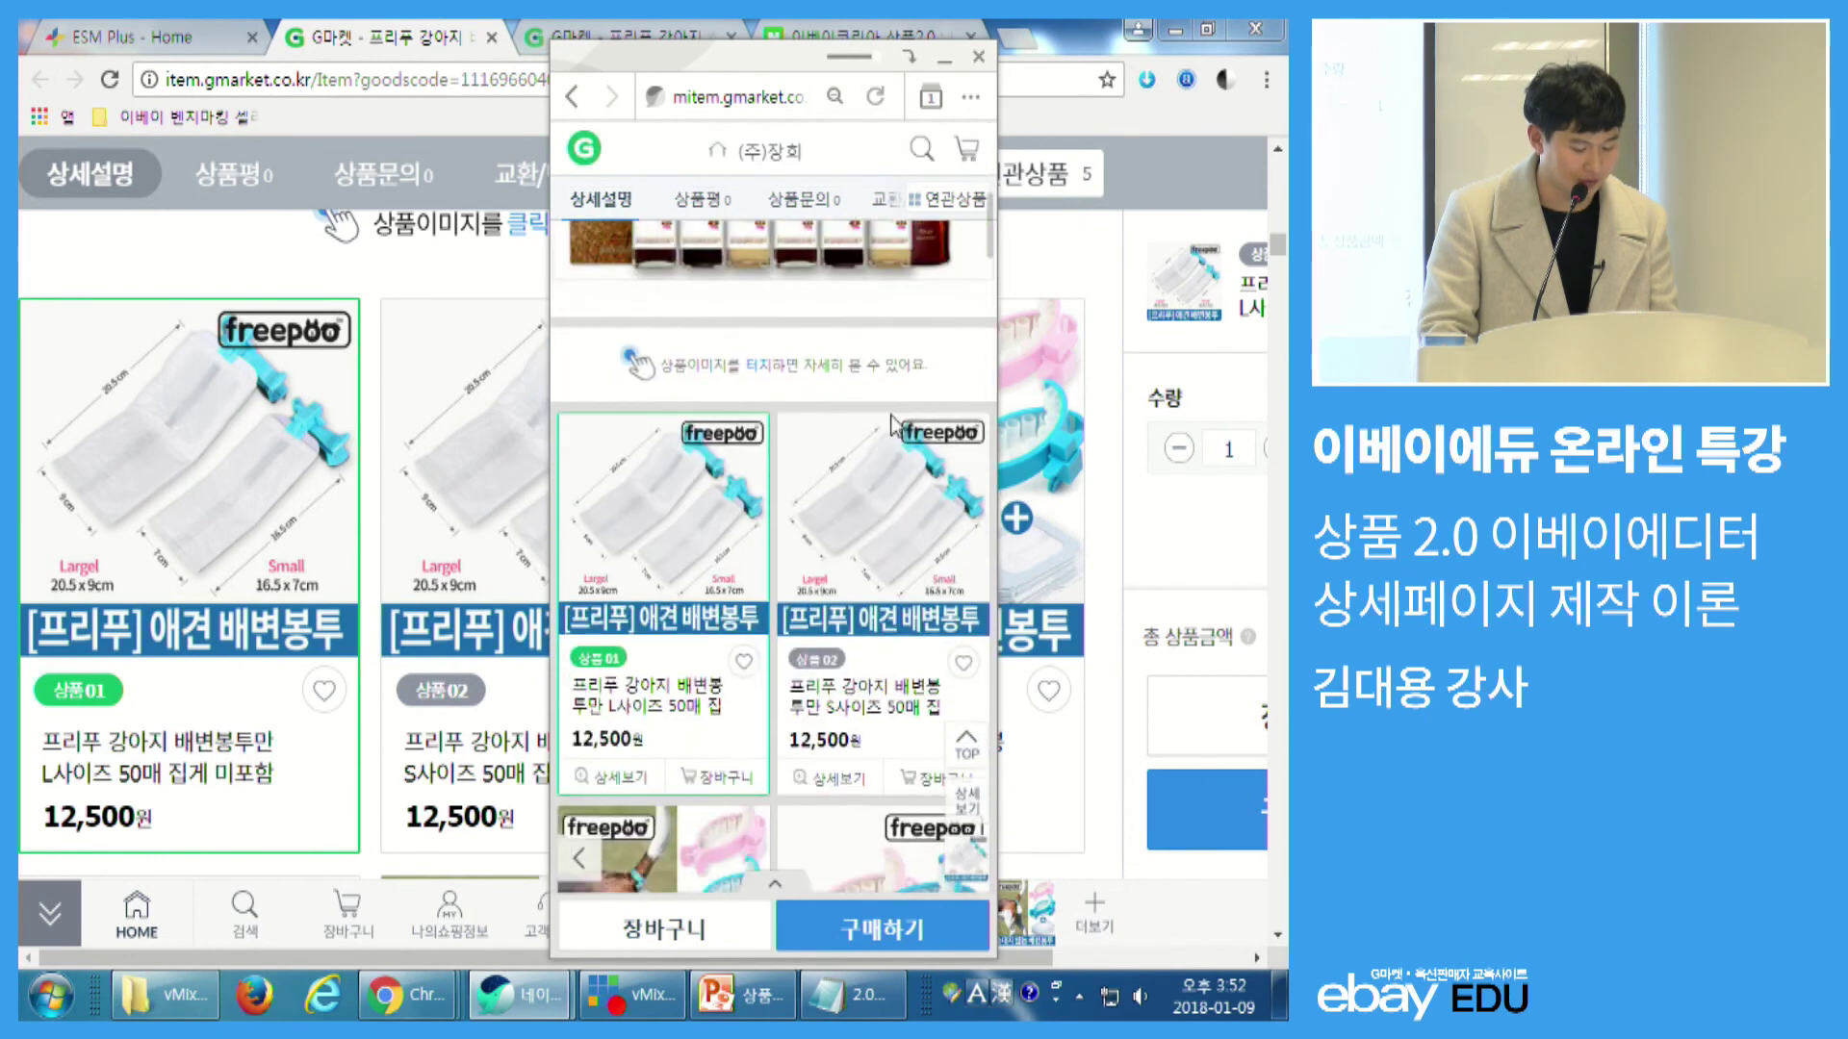
pyautogui.scroll(-4, 809, 587)
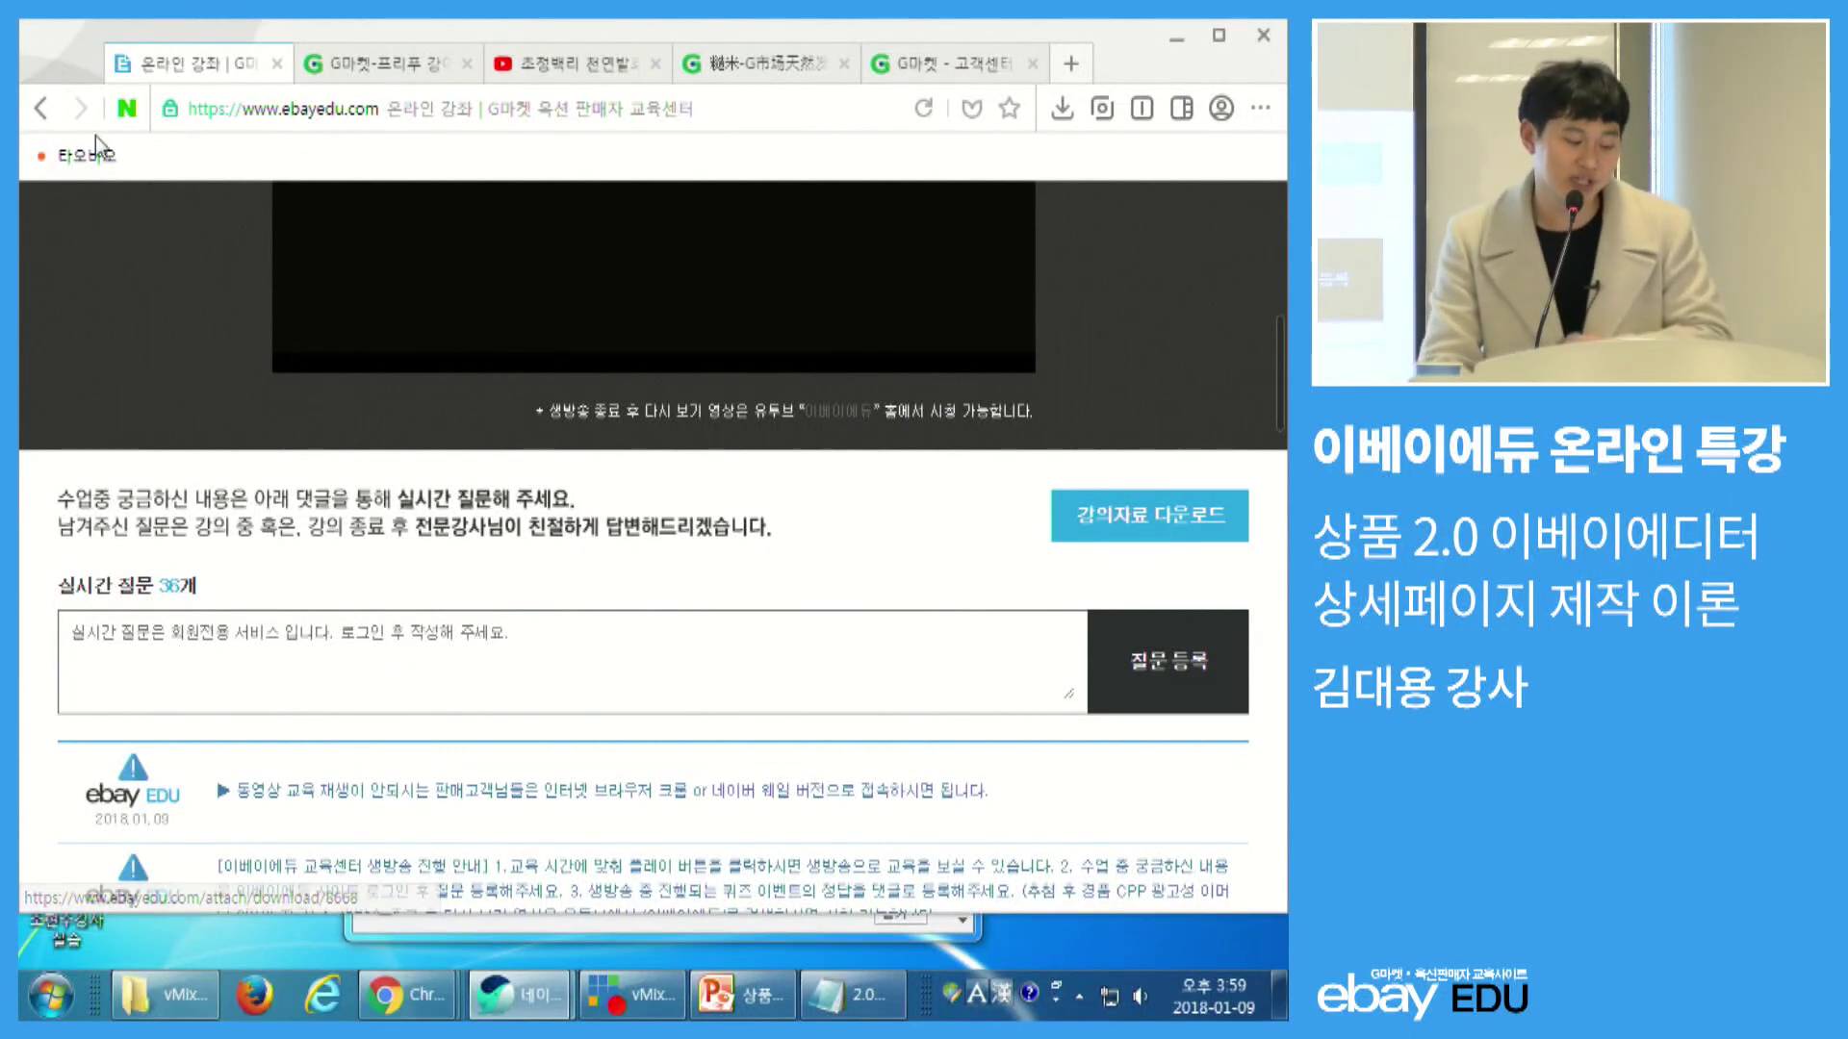
pyautogui.scroll(8, 317, 296)
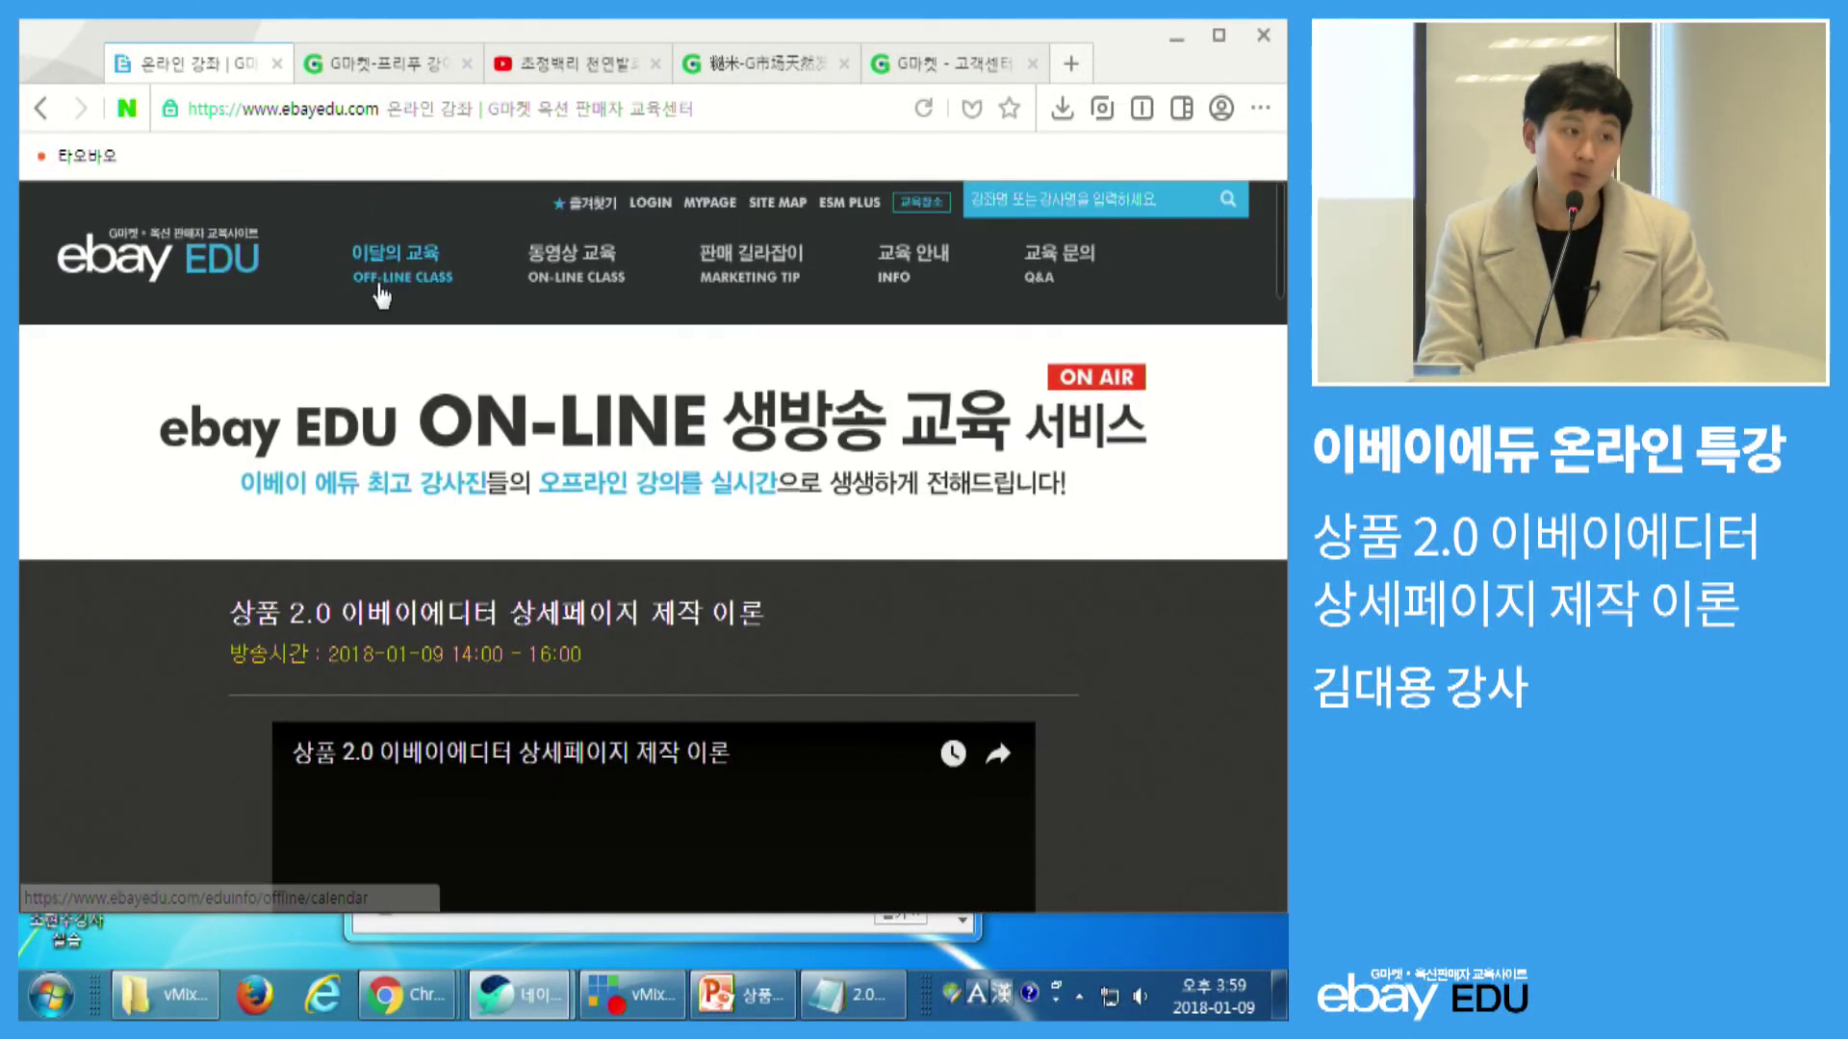
pyautogui.scroll(-9, 710, 359)
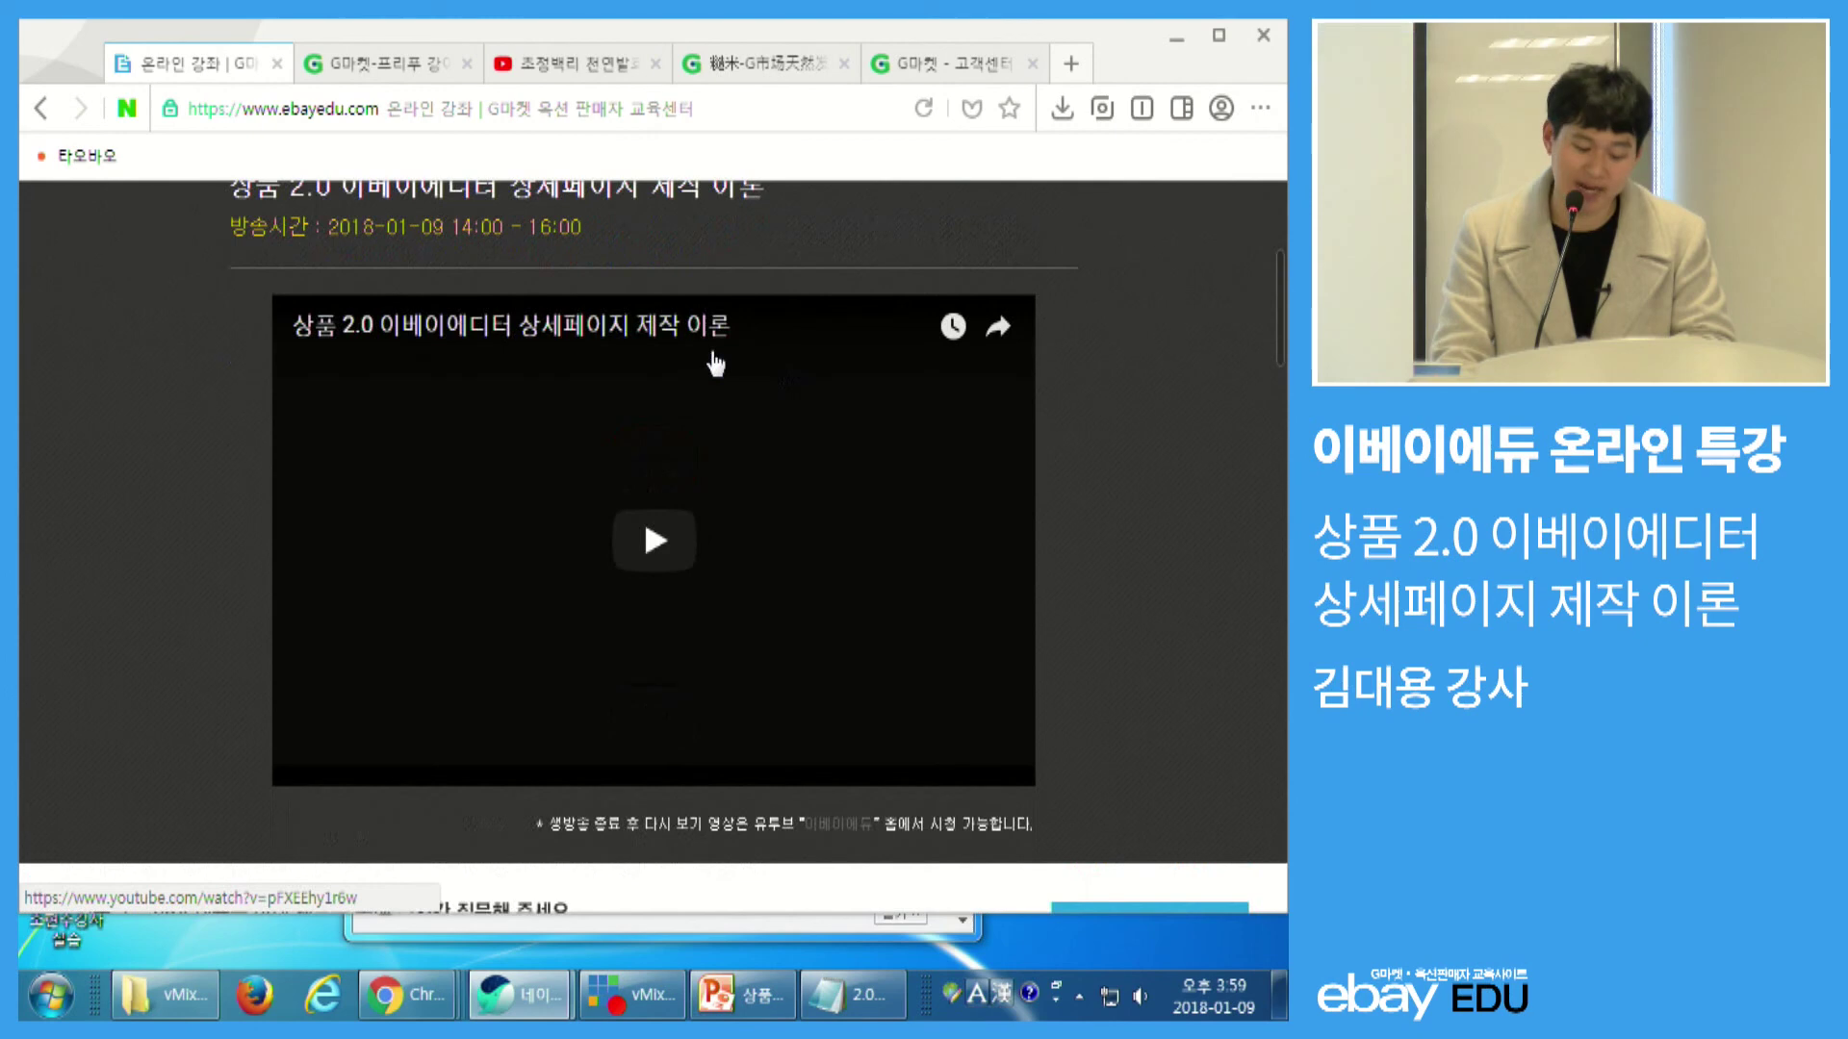